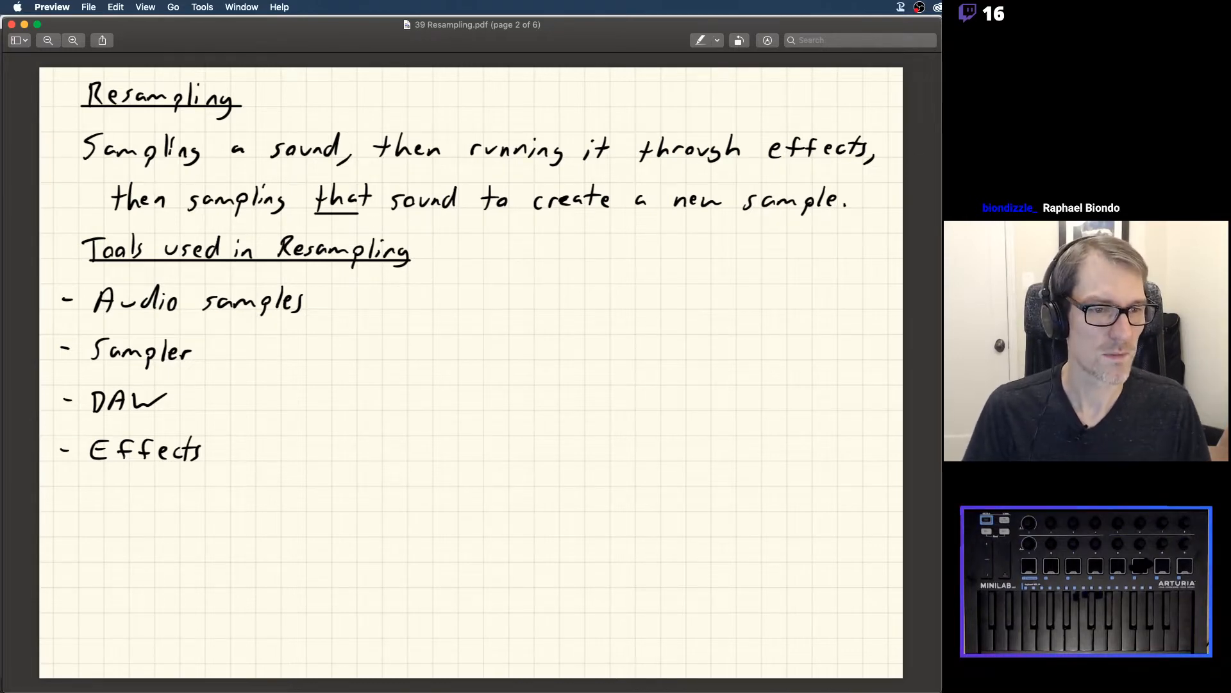
Step: Page ahead through the resampling notes to page 5, then return to the first Resampling Step by Step page
key(super+Tab)
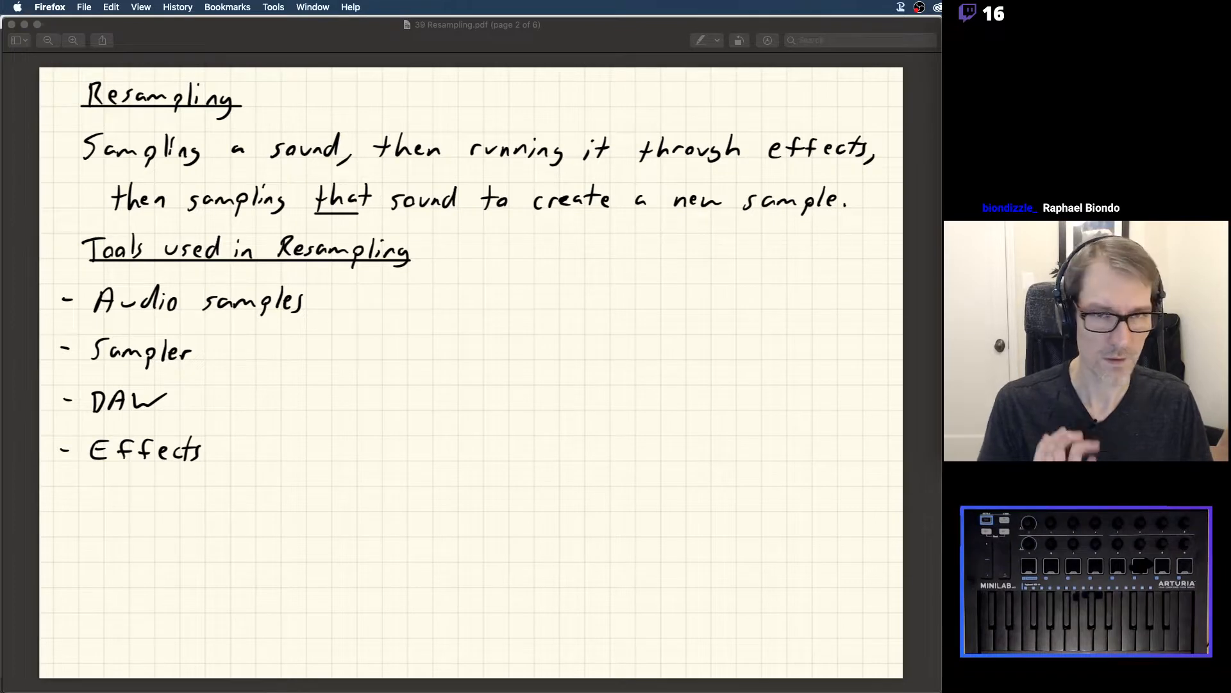
click(760, 26)
key(Right)
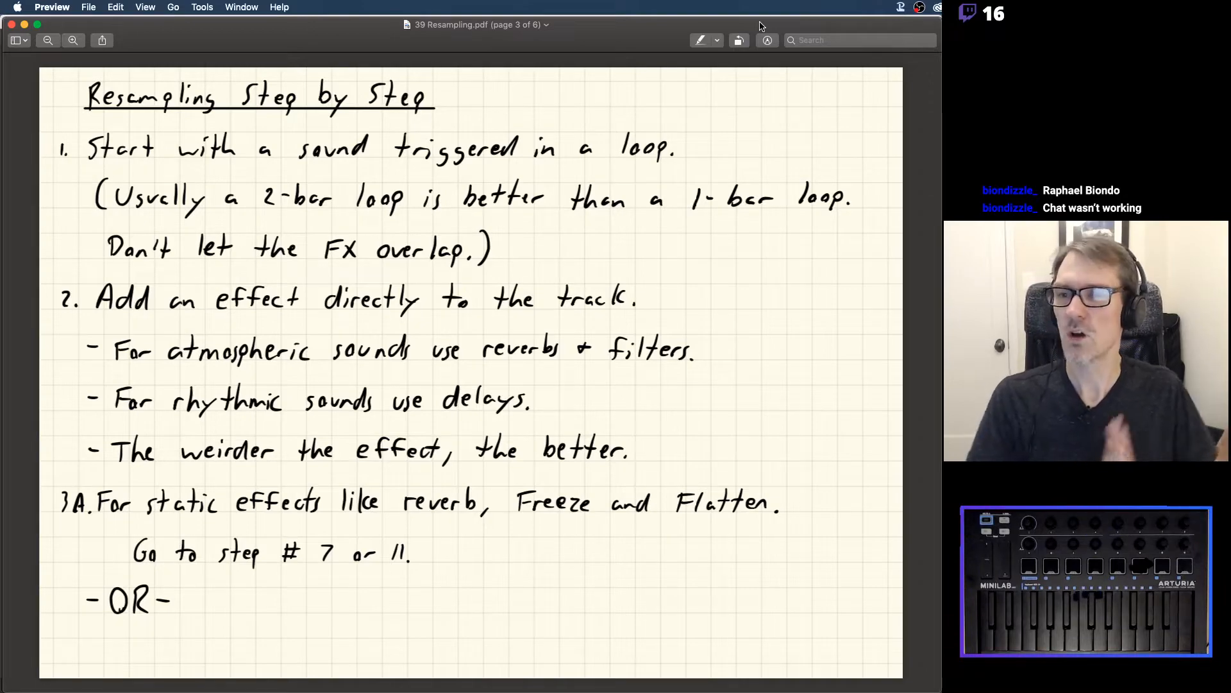
key(Right)
key(Right)
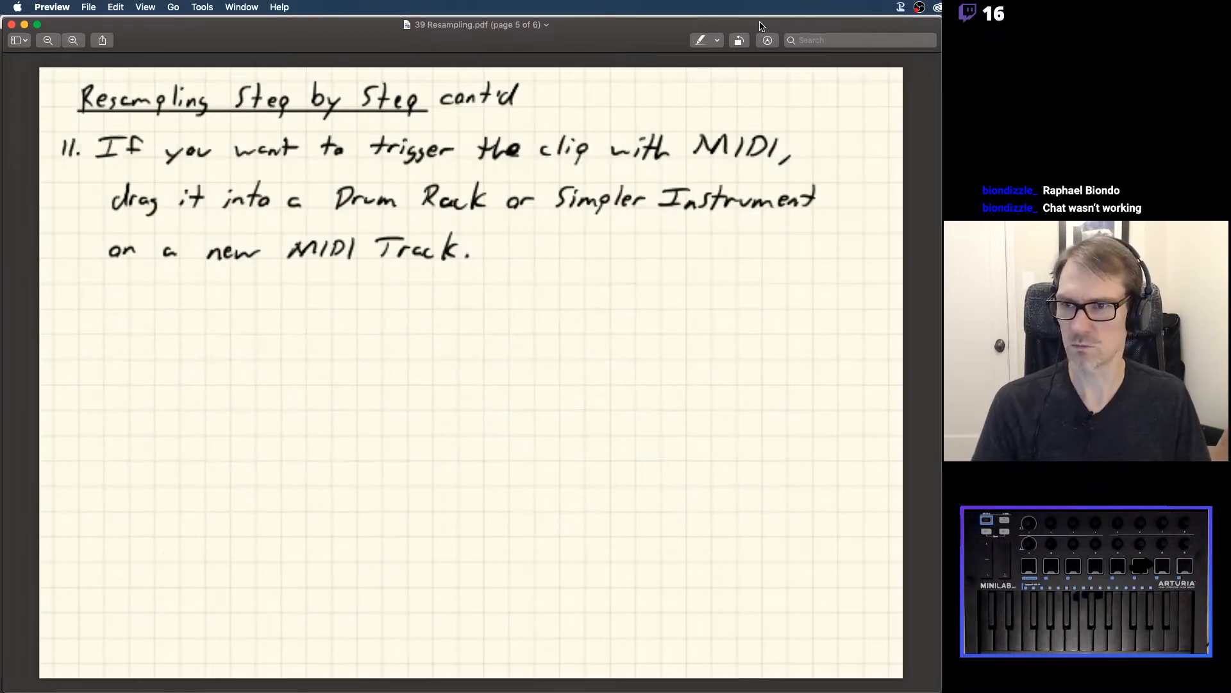
key(Left)
key(Left)
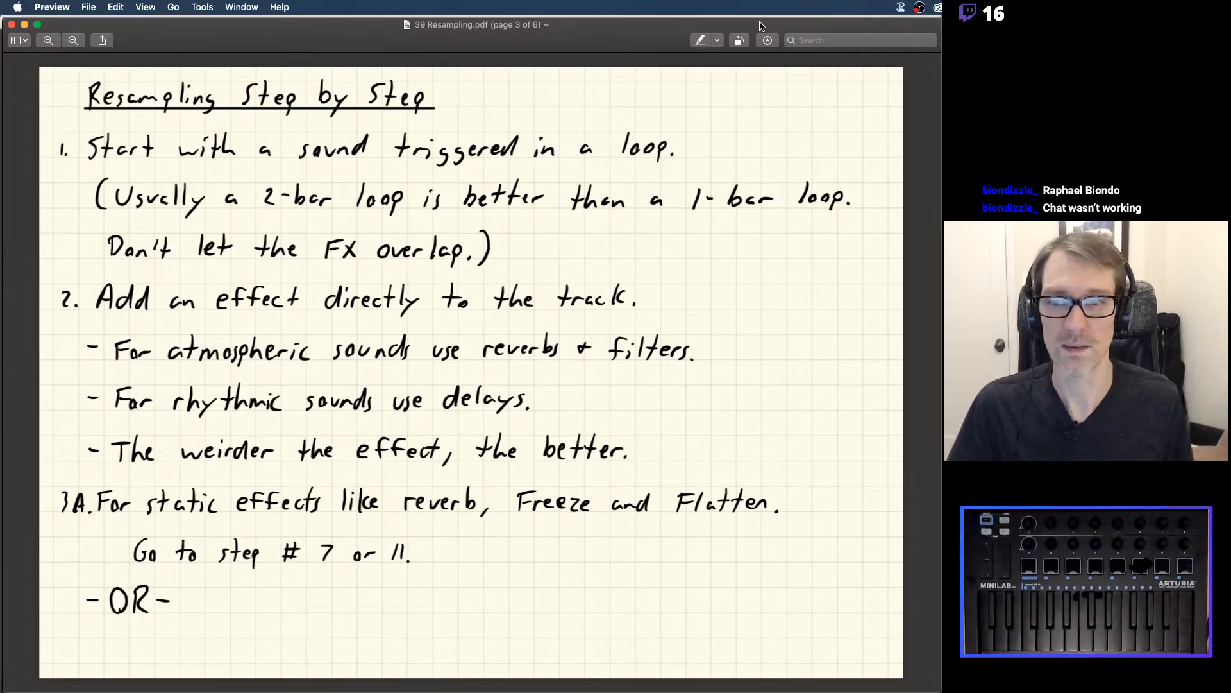
Step: Switch to Ableton Live, select the first MIDI track and set the project tempo to 90 BPM
key(super+Tab)
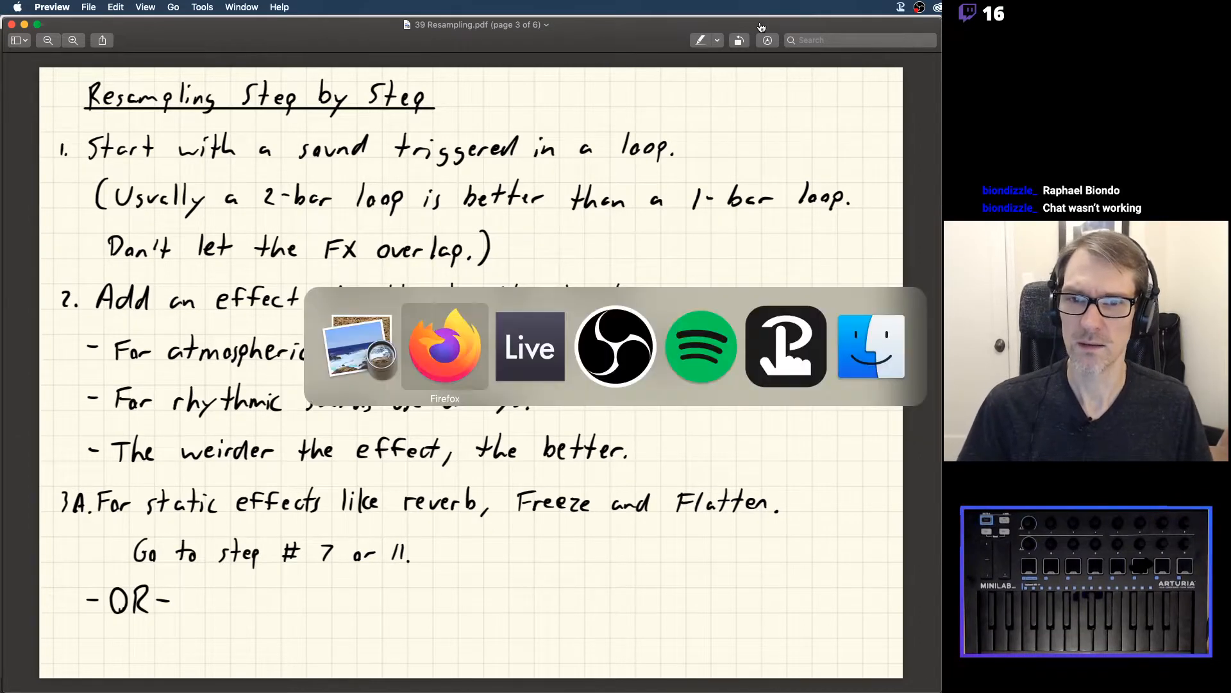
key(super+Tab)
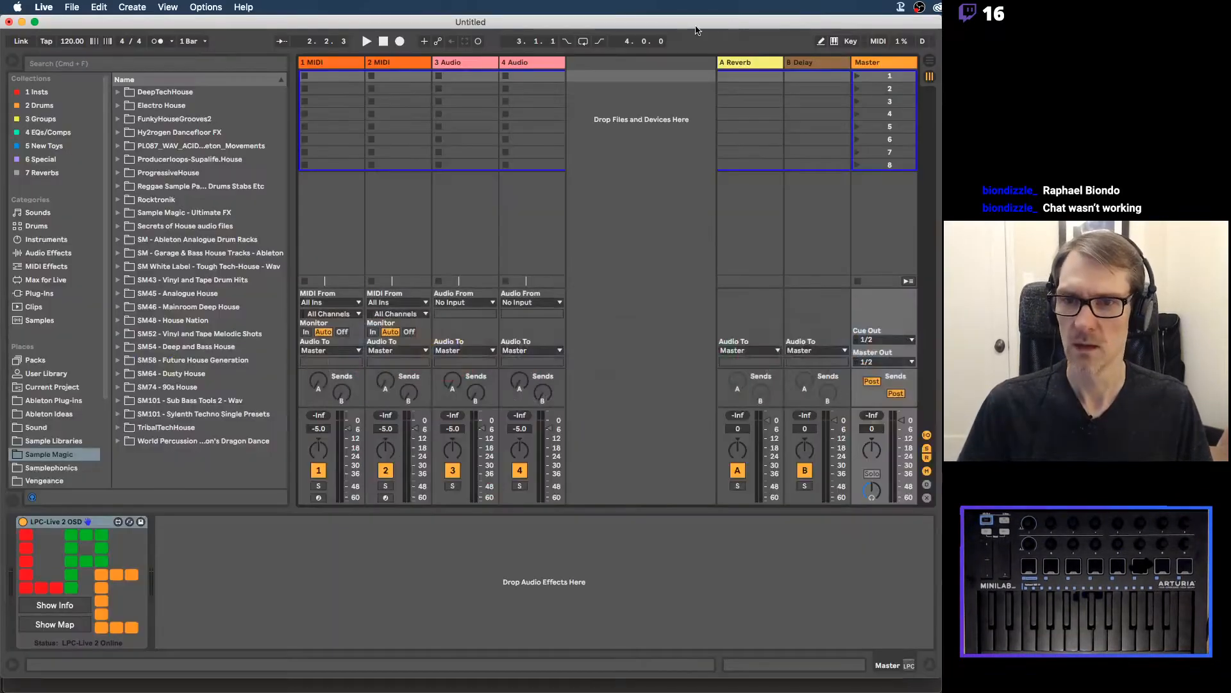
click(462, 65)
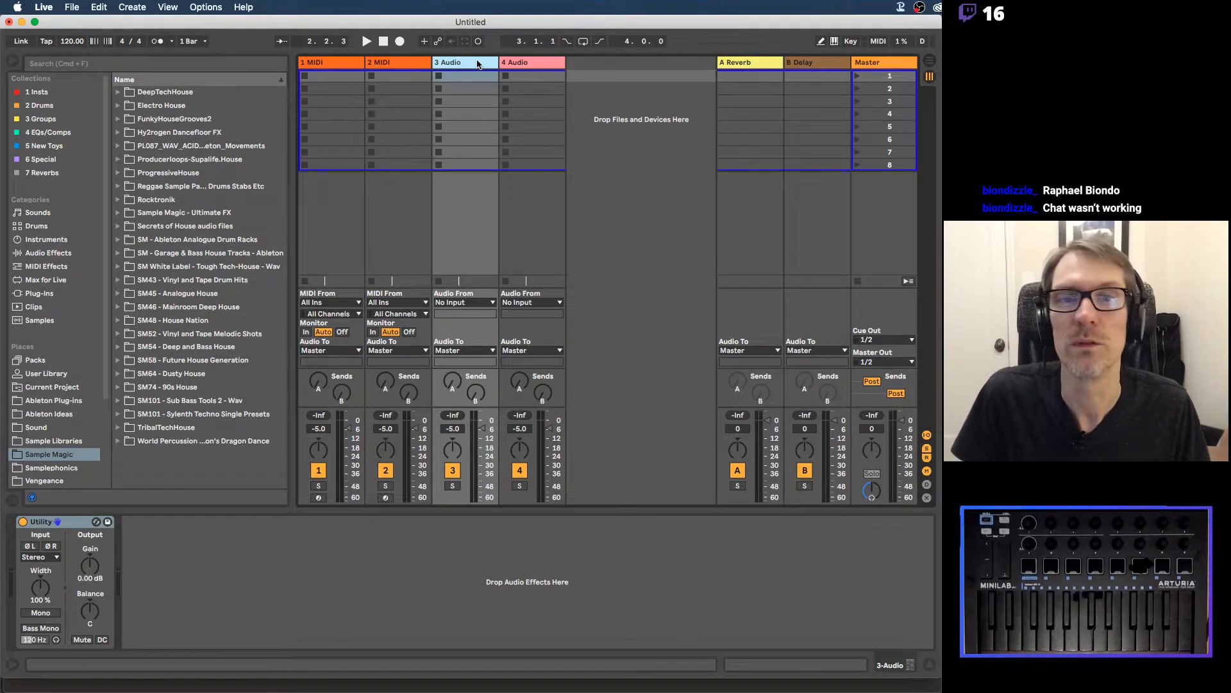
click(327, 64)
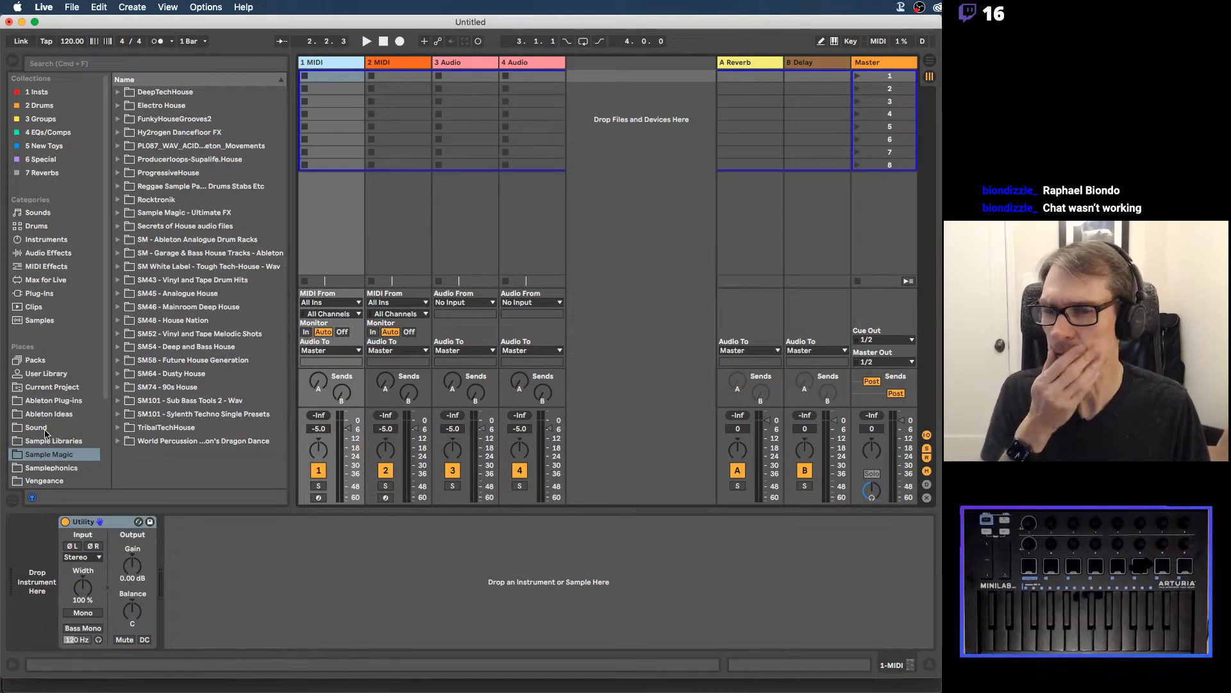
click(70, 41)
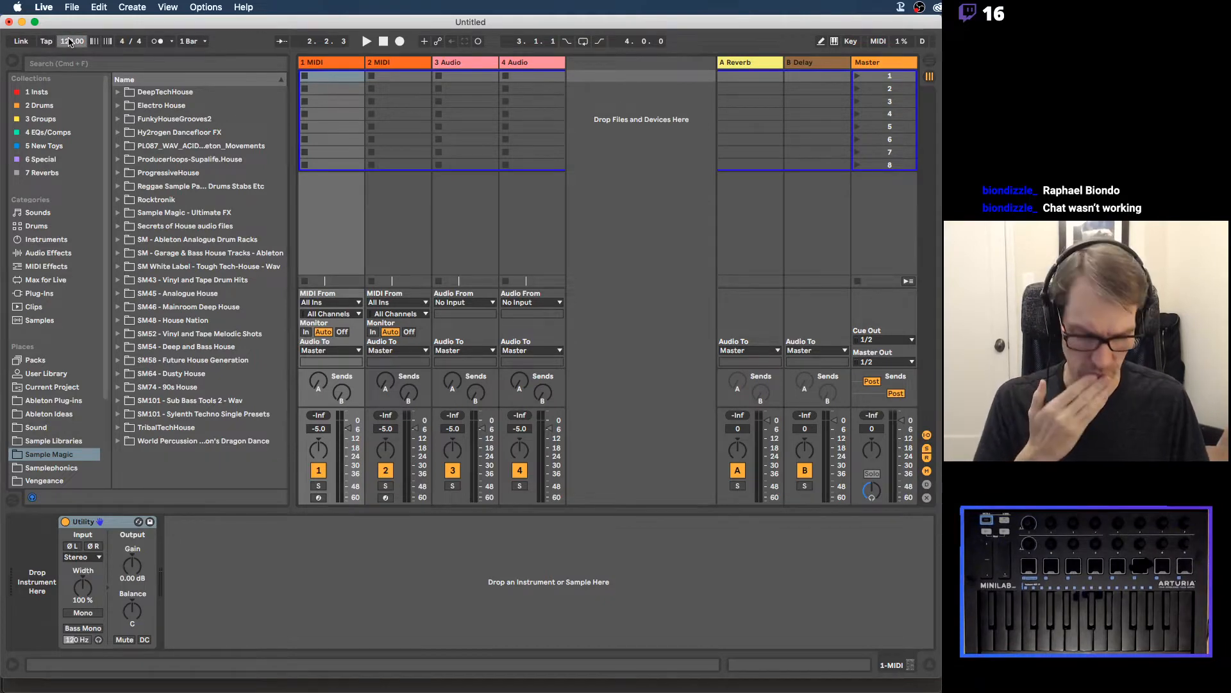
text(90)
key(Return)
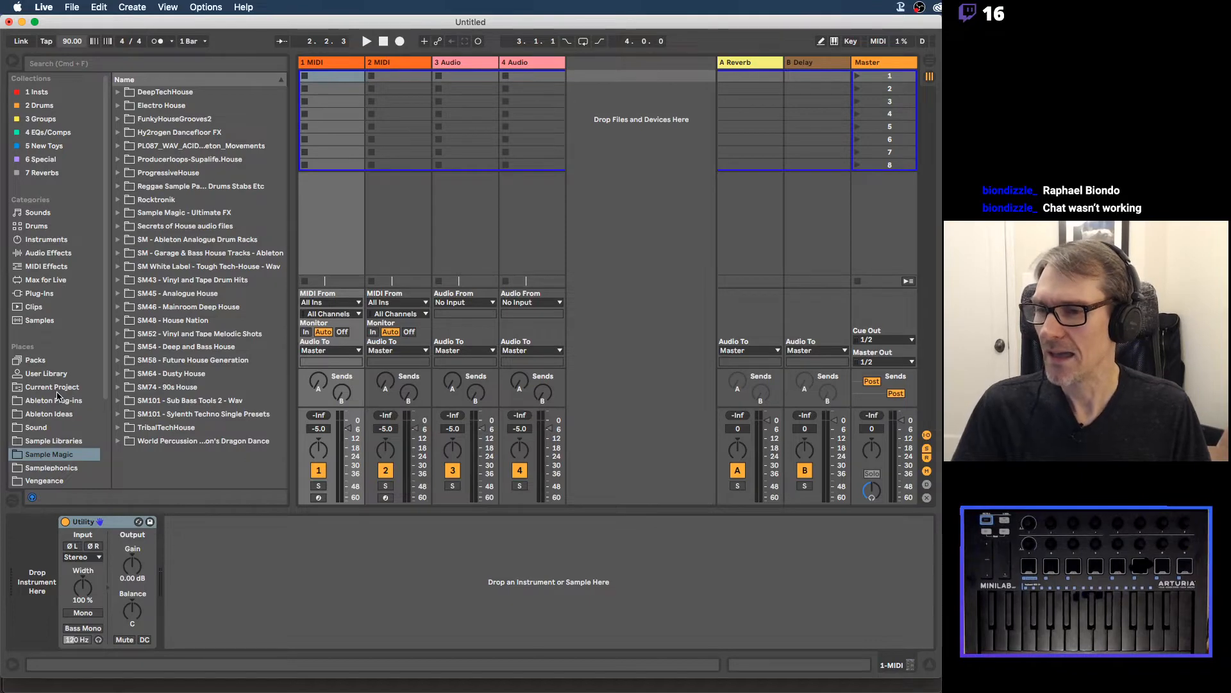
Step: Load the Olafur Piano Long.adg instrument from the 1 Insts collection onto the first MIDI track and arm the track for recording
click(50, 295)
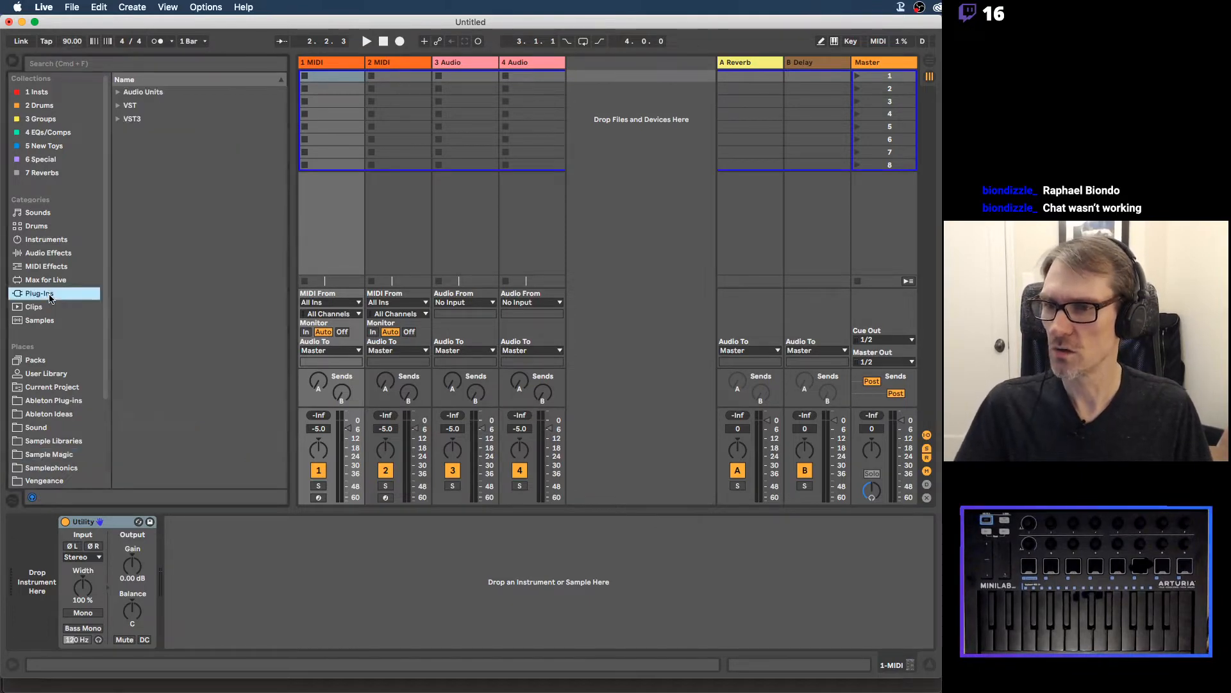
click(49, 94)
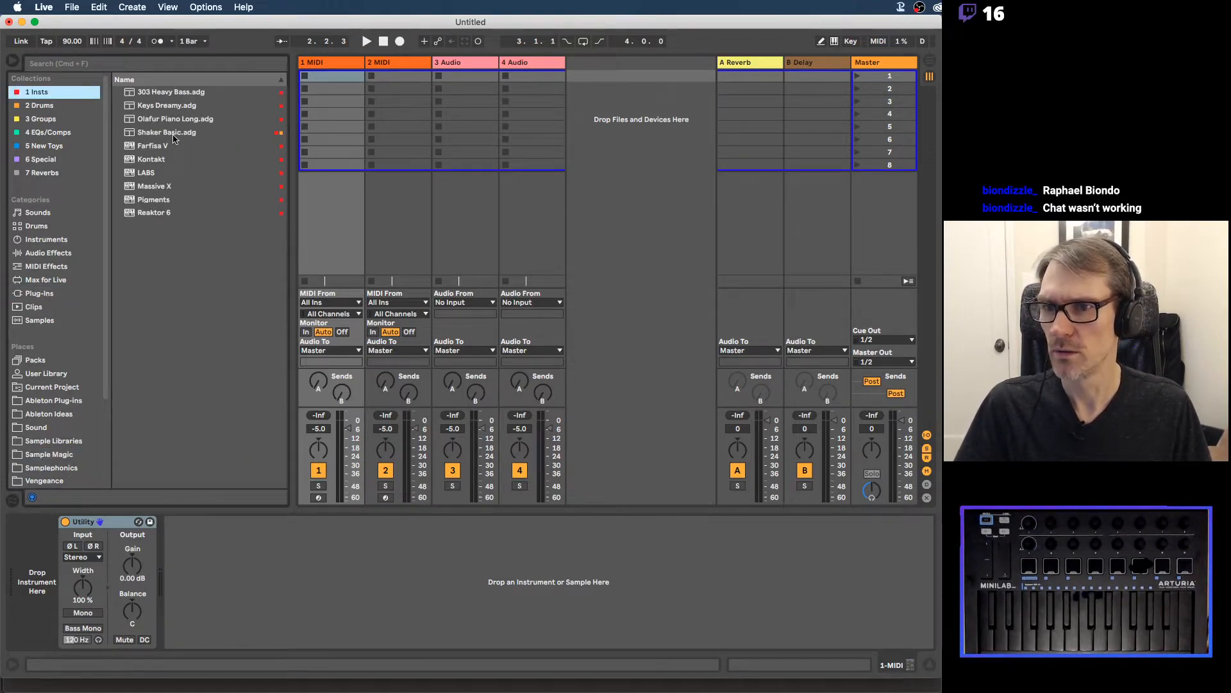
drag(163, 121, 322, 59)
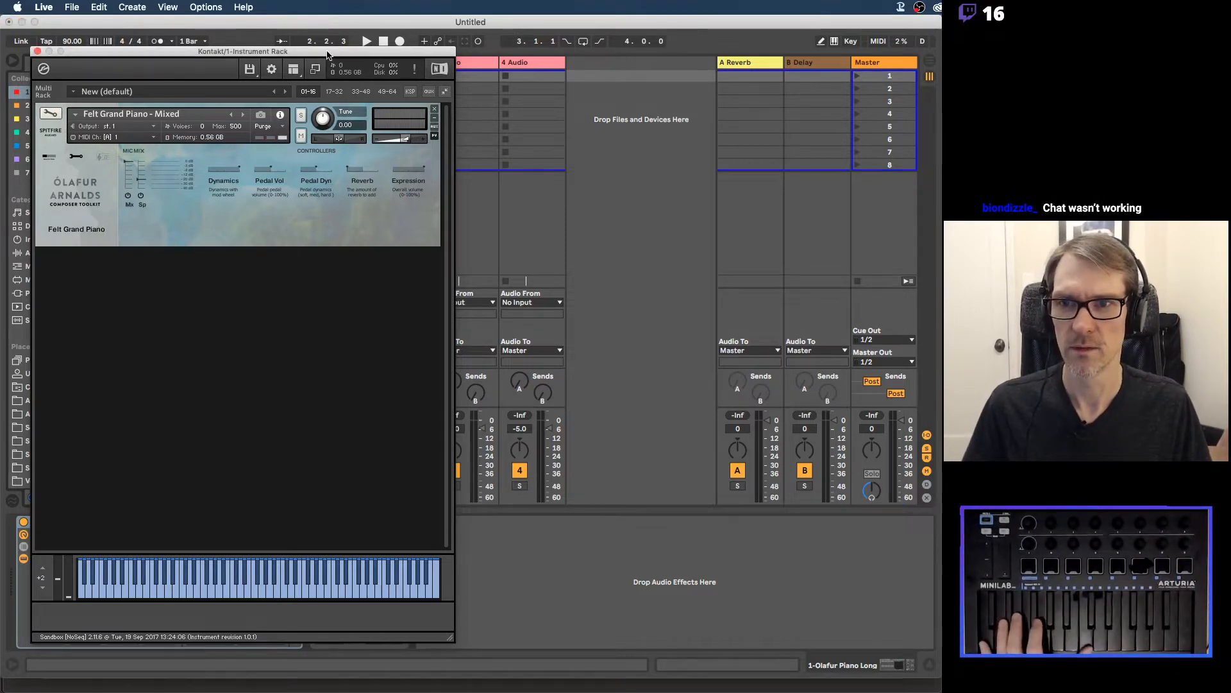
drag(318, 56, 739, 78)
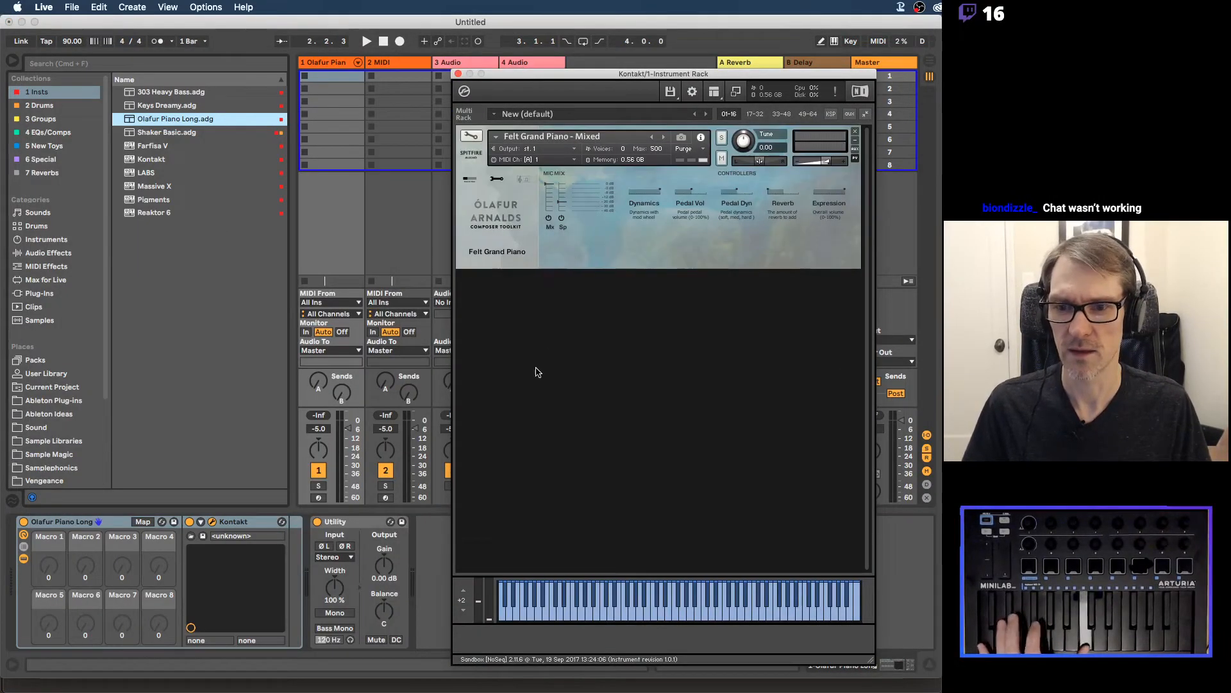
click(319, 497)
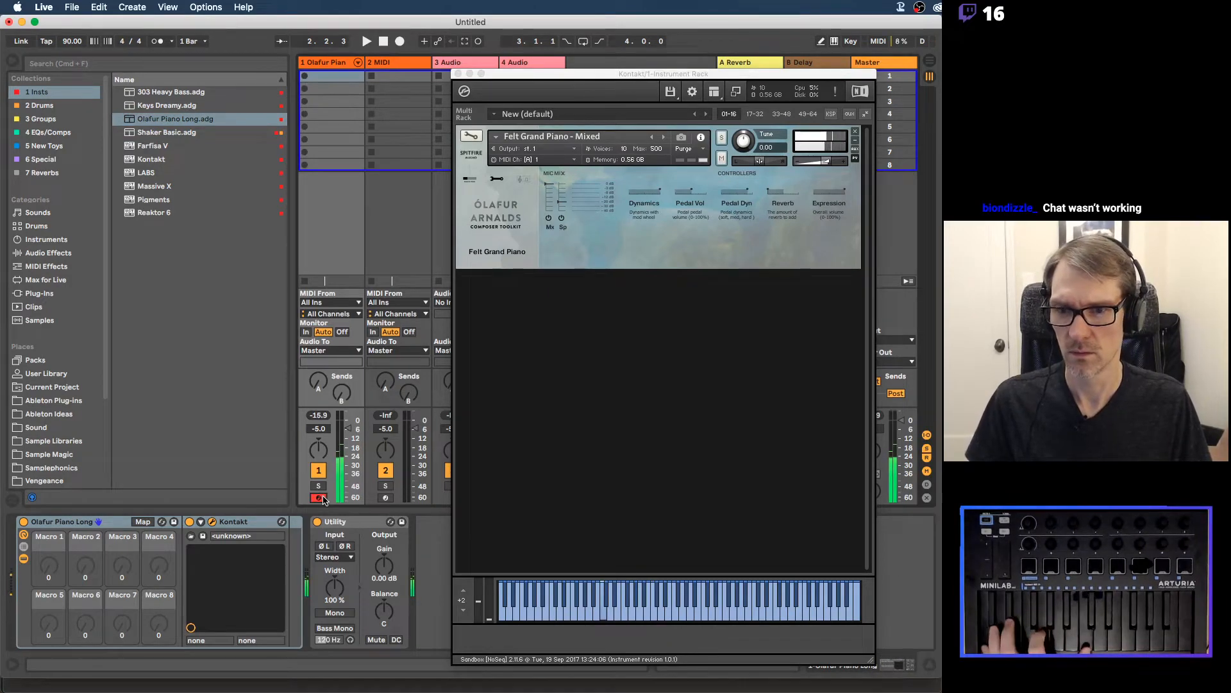
drag(542, 73, 523, 20)
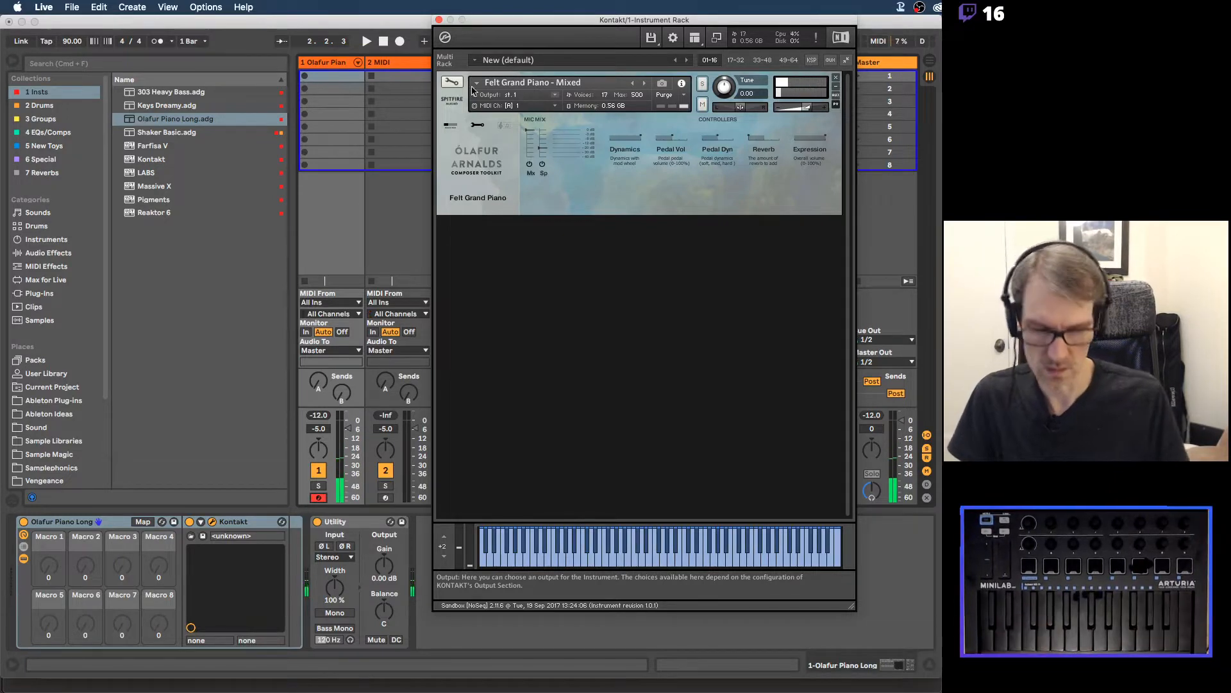
Step: Turn on the metronome and record a two-bar piano clip into the piano track's first slot, ending with loop playback
click(155, 45)
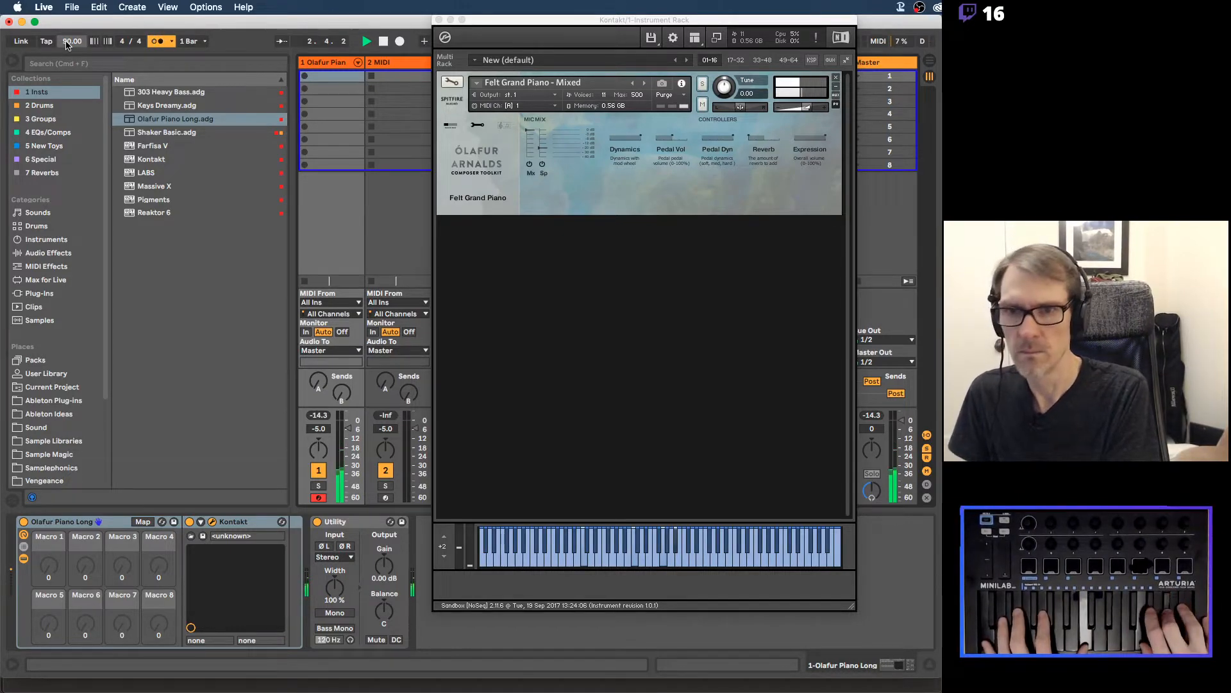
click(304, 76)
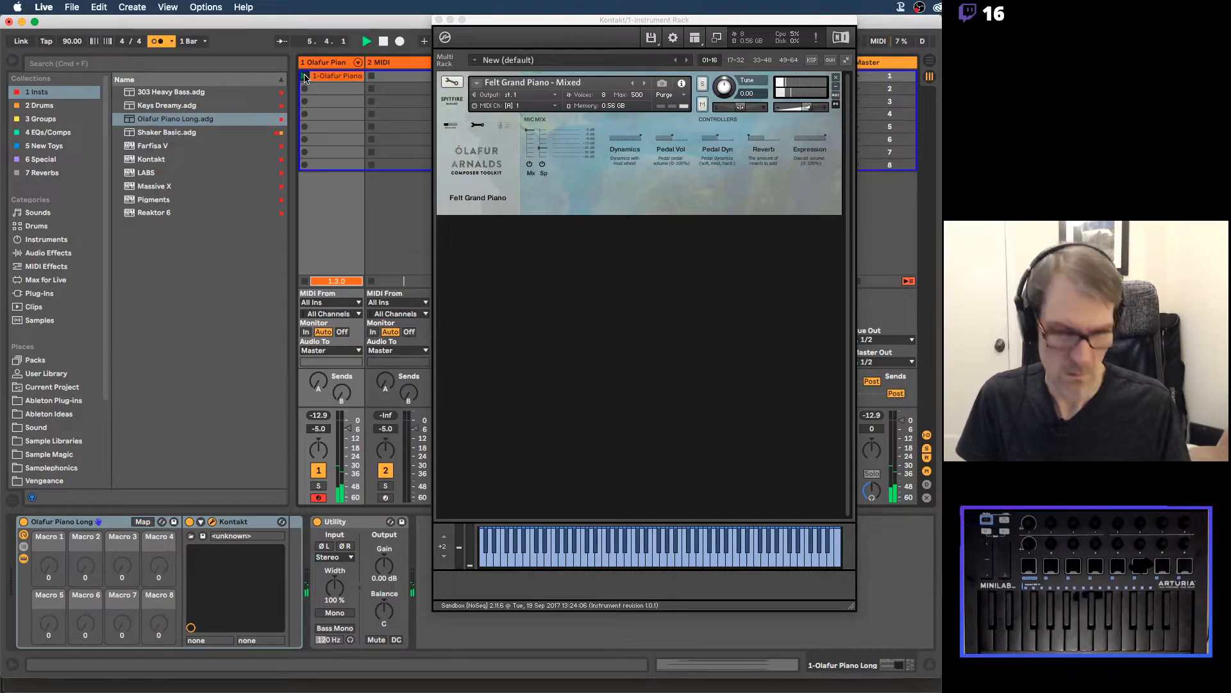
click(305, 77)
Step: Extend the recorded clip's four piano notes to the end of the two-bar loop and switch off the metronome
double_click(325, 78)
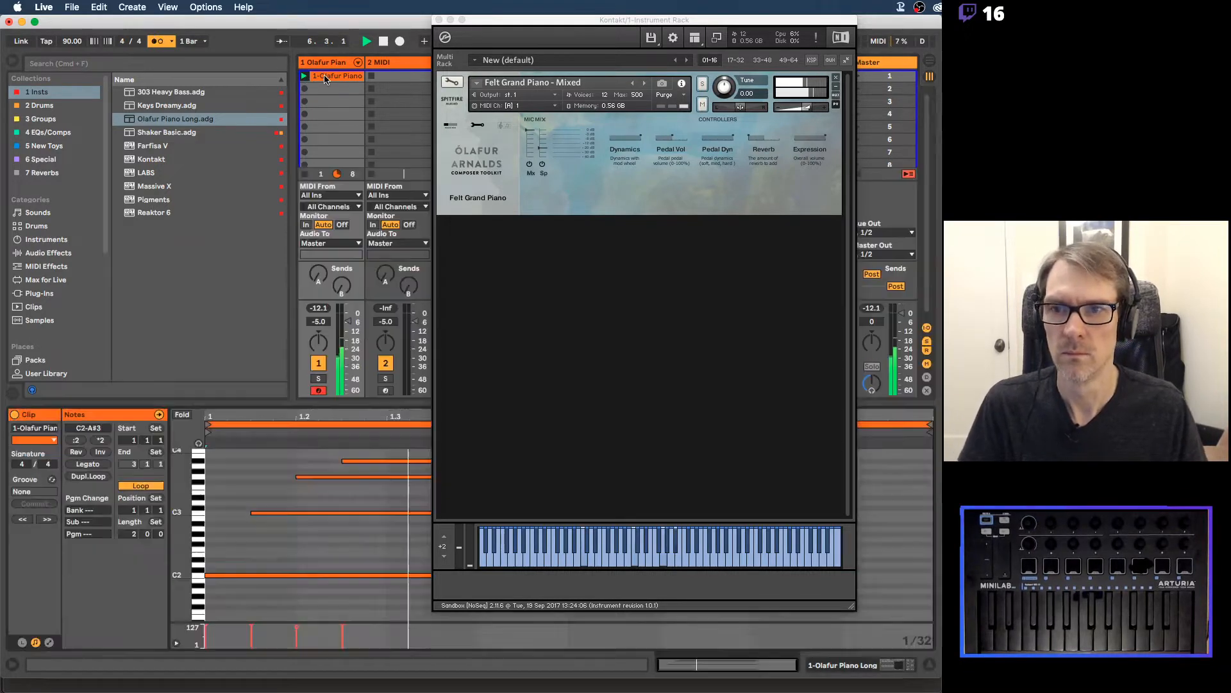
click(439, 21)
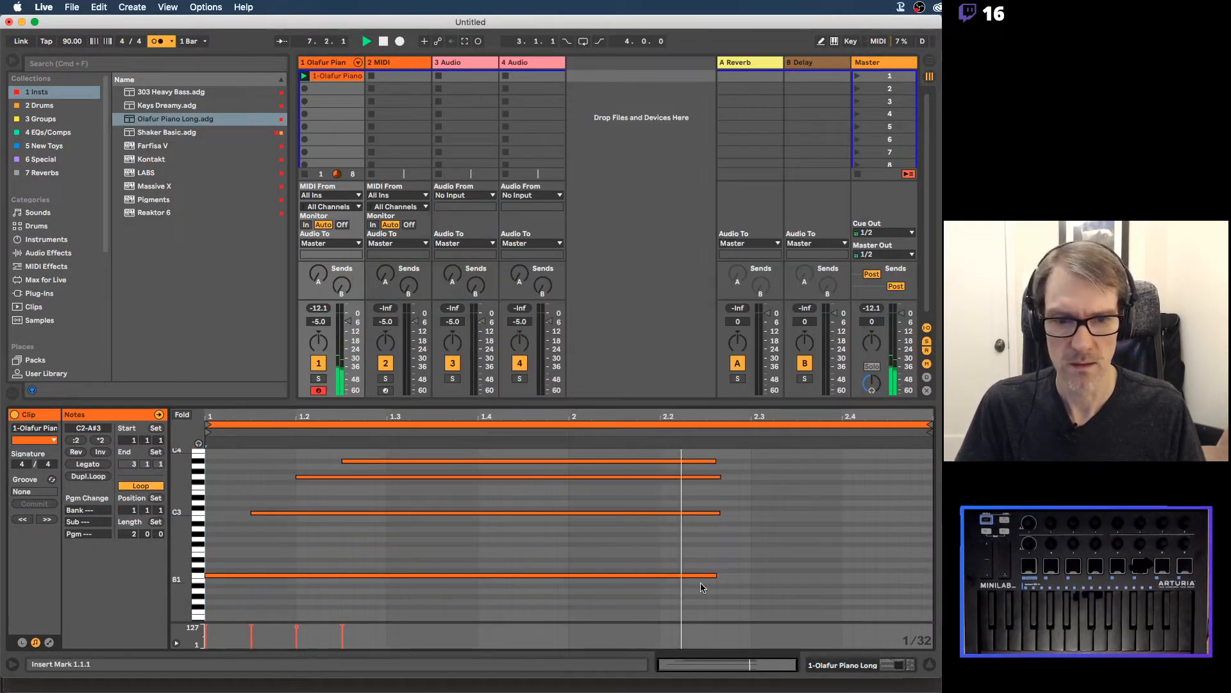
drag(727, 594, 926, 476)
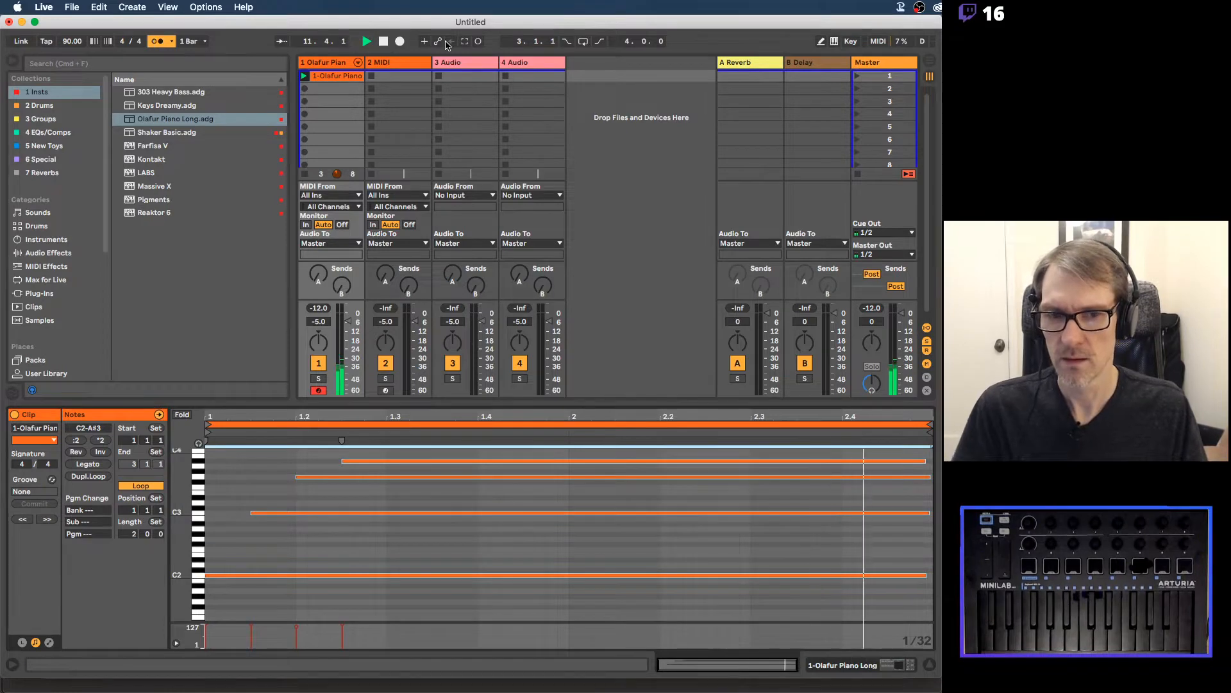
click(156, 42)
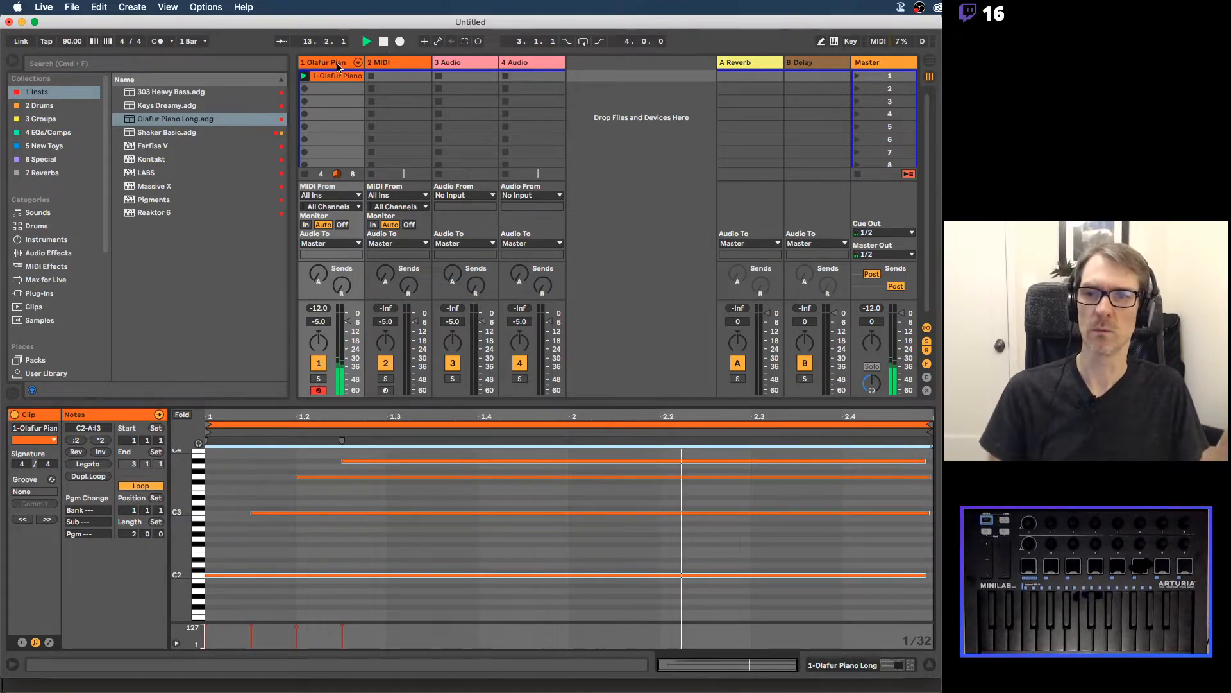
Step: Delete the empty second MIDI track and one of the two audio tracks
click(396, 62)
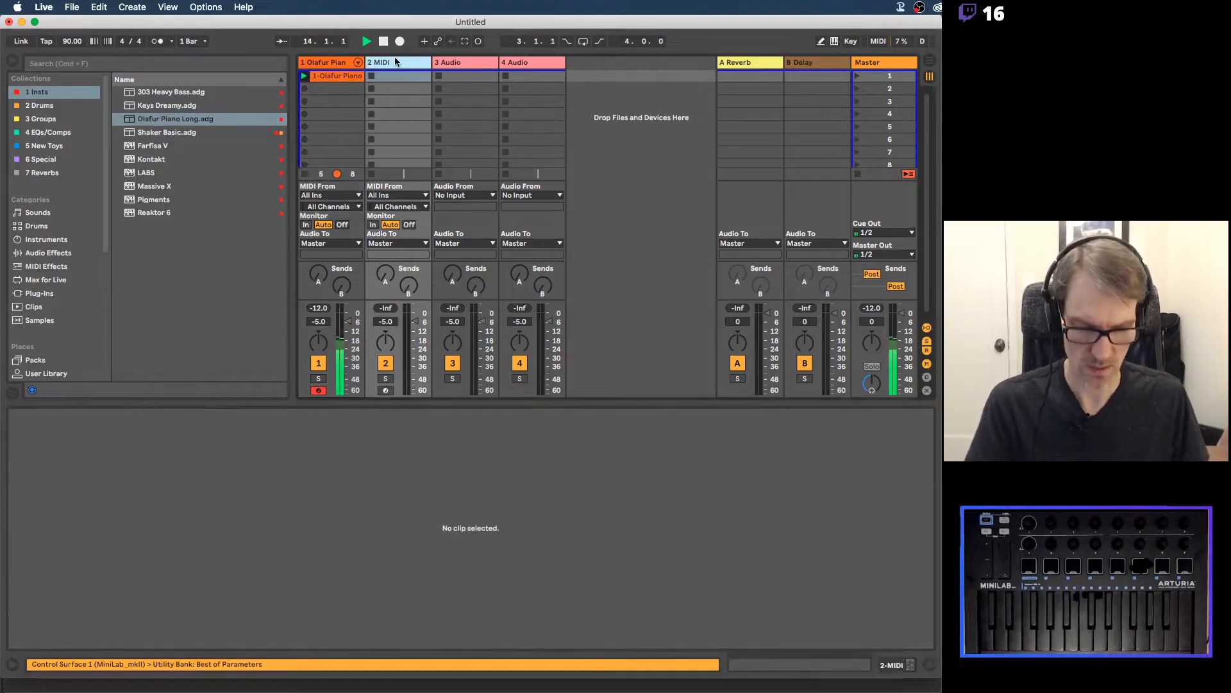
key(Delete)
click(452, 67)
key(Delete)
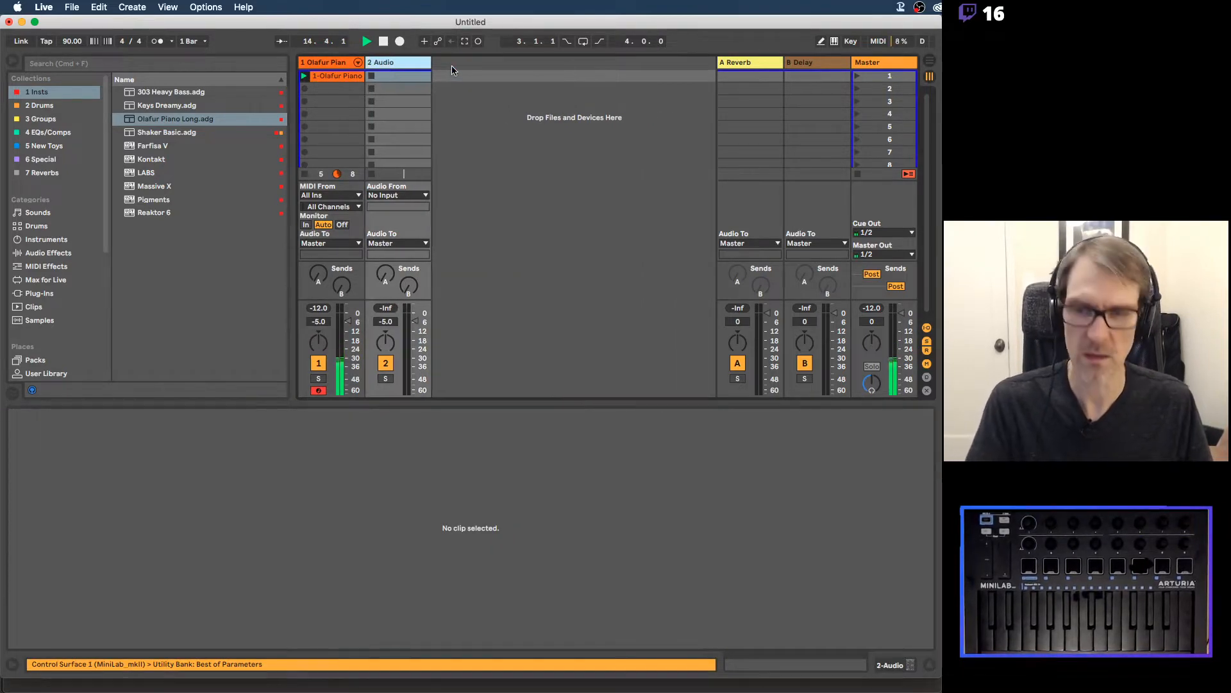
Step: Remove the Utility device from the piano track and add a Limiter audio effect after the instrument
click(343, 62)
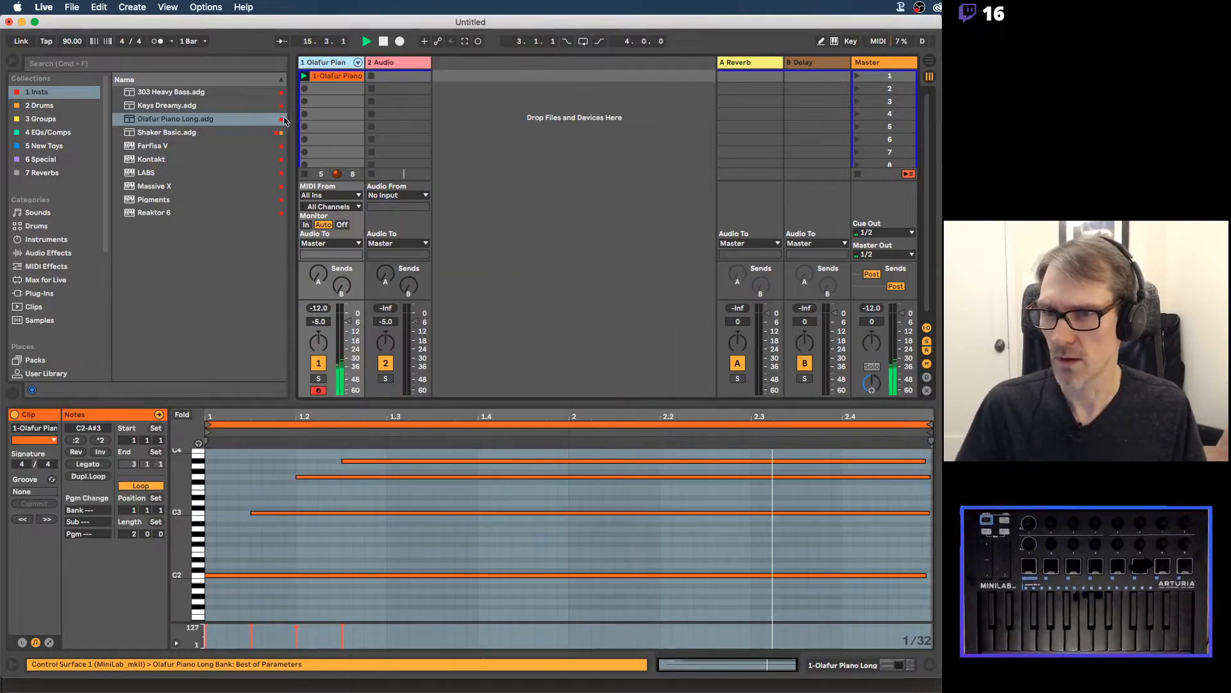
double_click(340, 62)
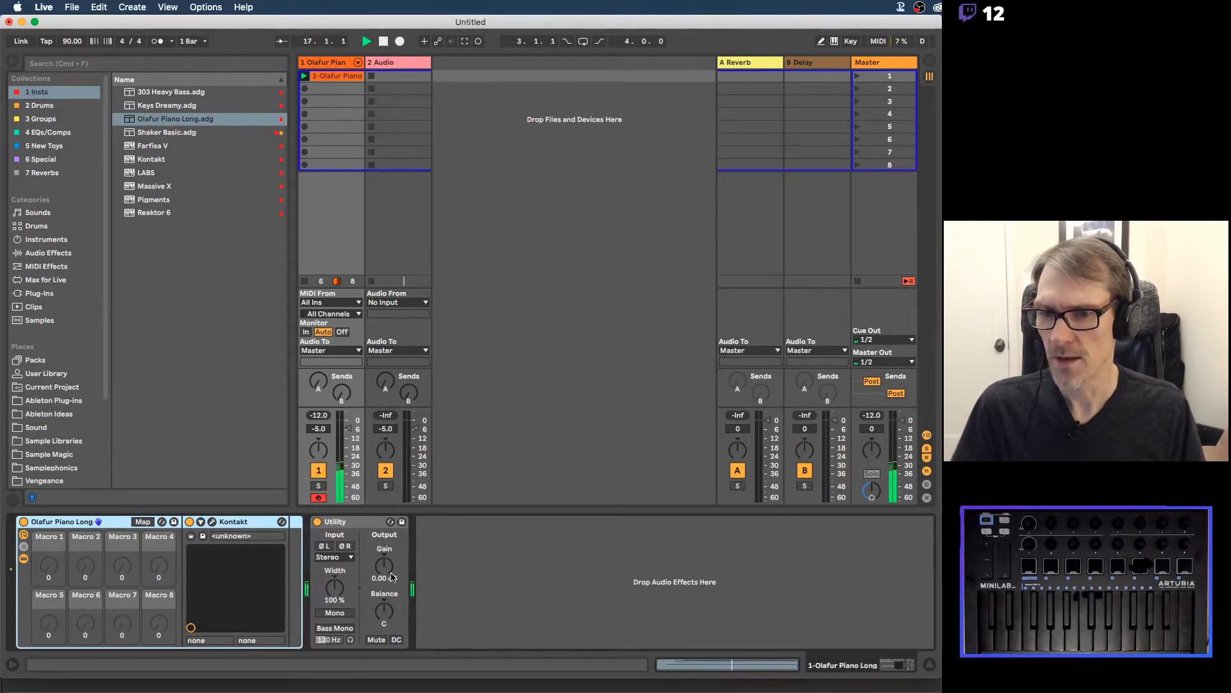
click(362, 521)
key(Delete)
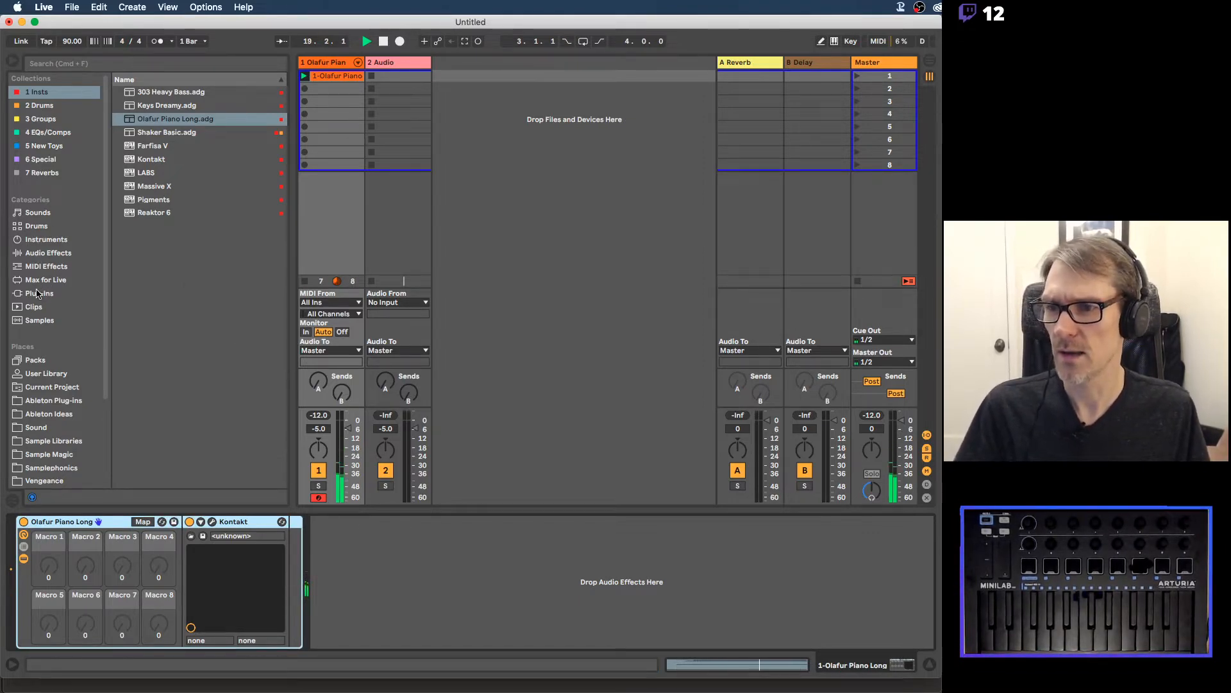
click(38, 253)
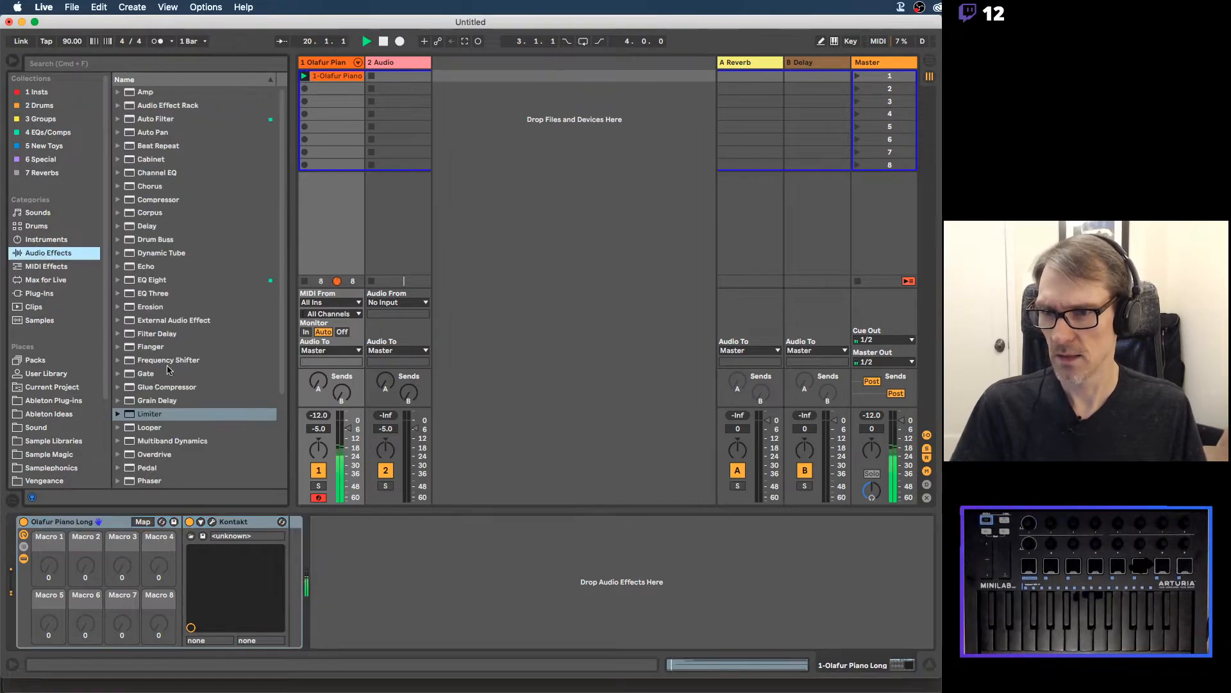
drag(148, 415, 406, 569)
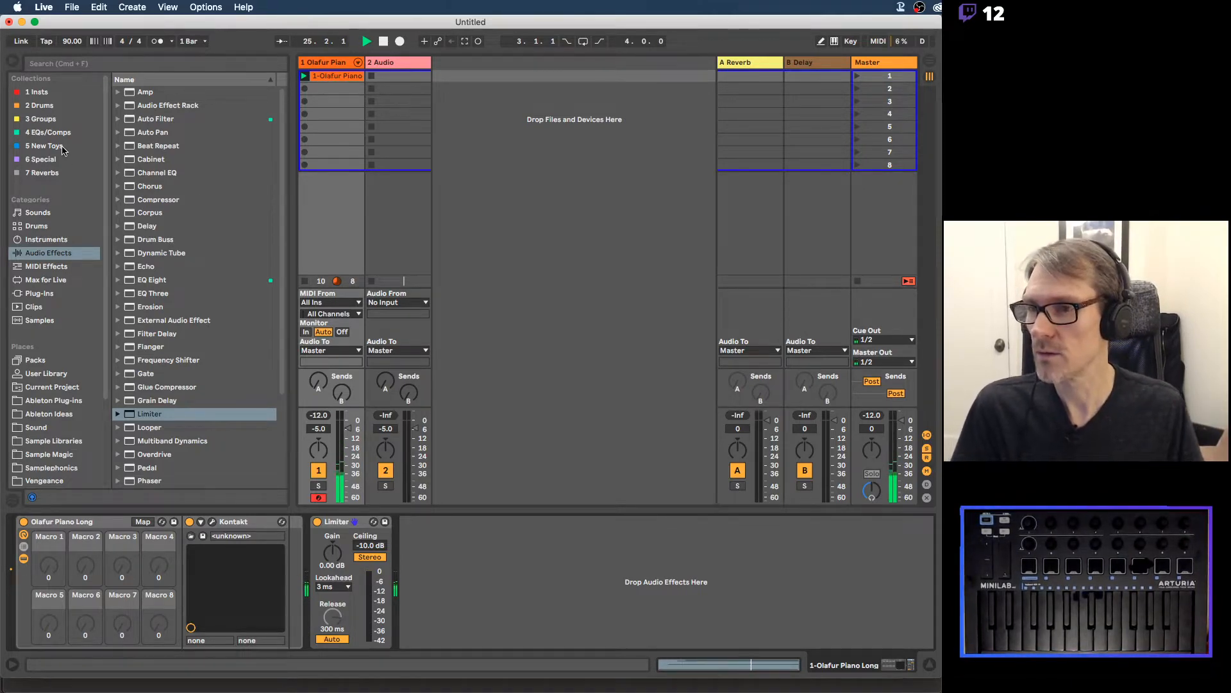
Step: Insert the Soundtoys EffectRack VST plug-in between the piano instrument and the Limiter, with its window fully in view
click(39, 293)
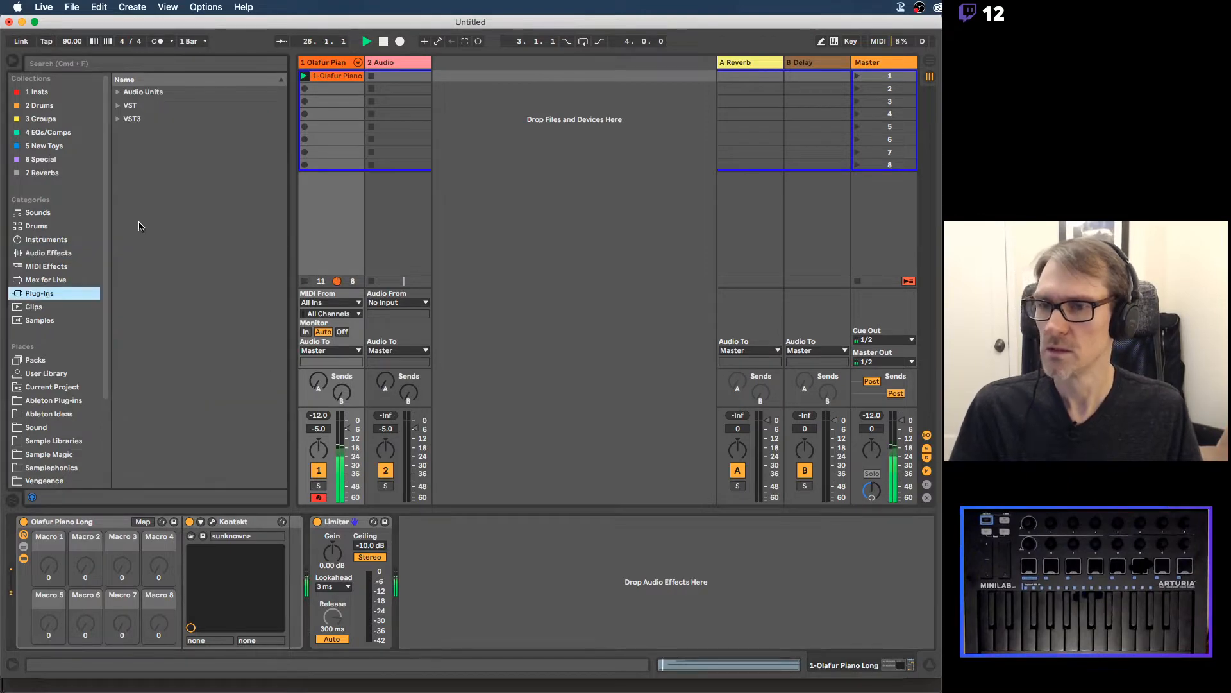
click(118, 105)
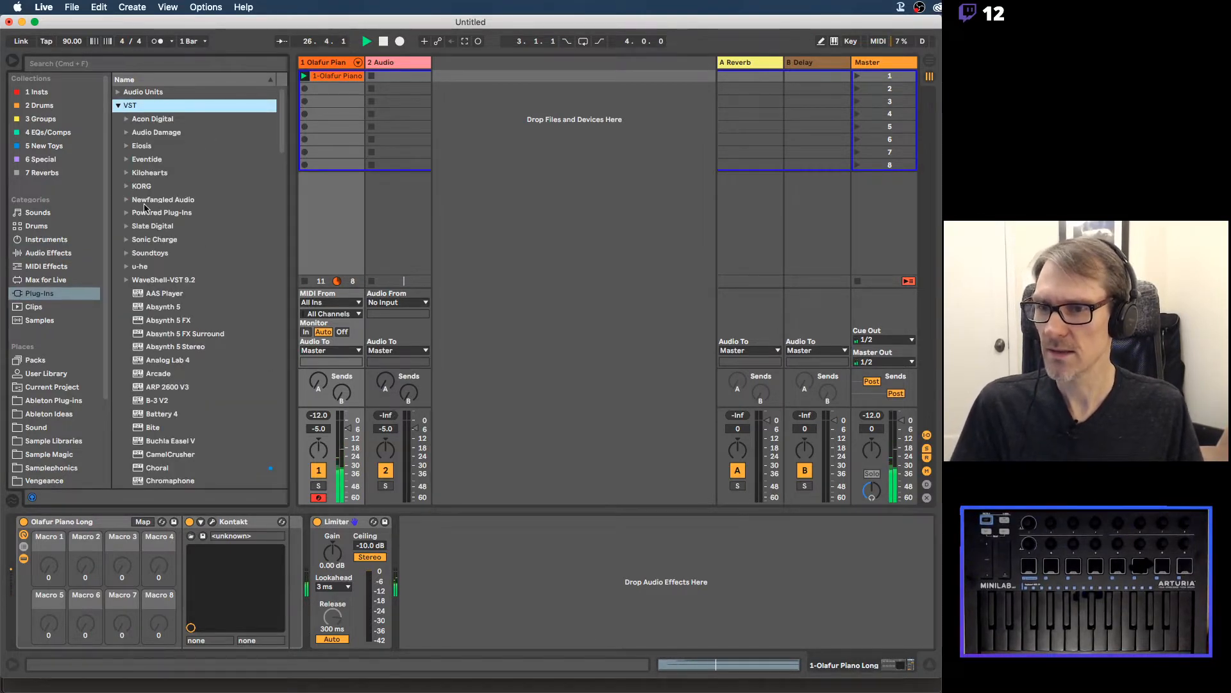
click(127, 253)
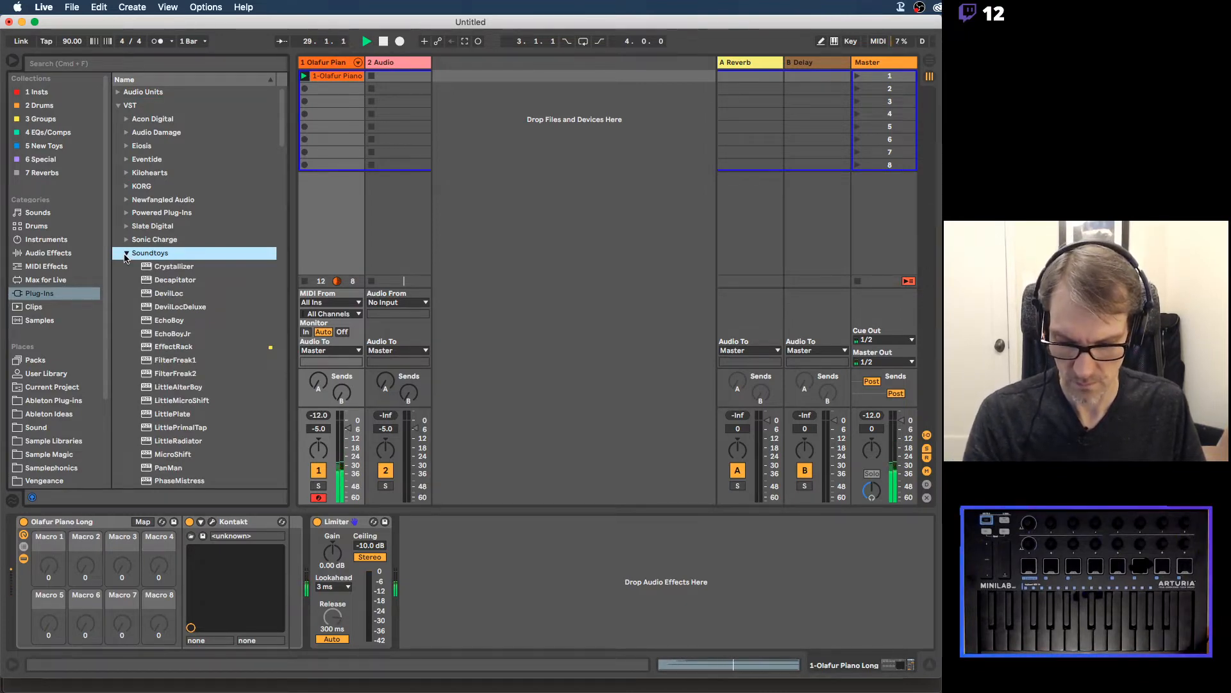
scroll(205, 309, down, 3)
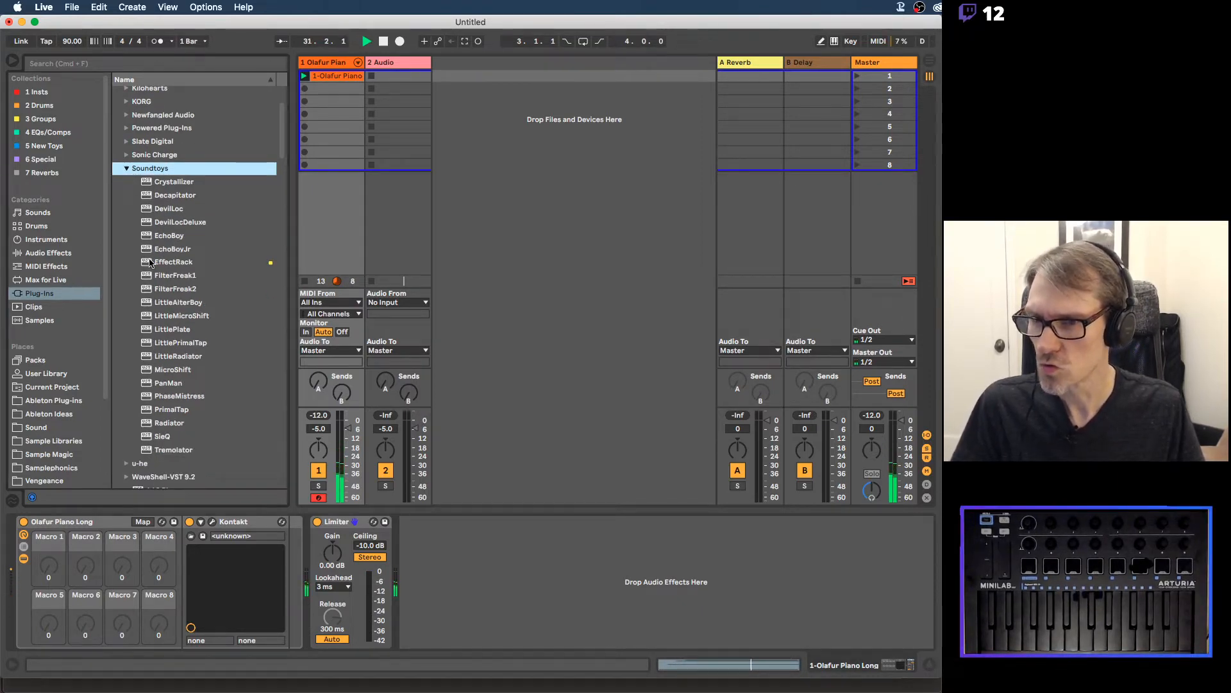
drag(145, 264, 323, 577)
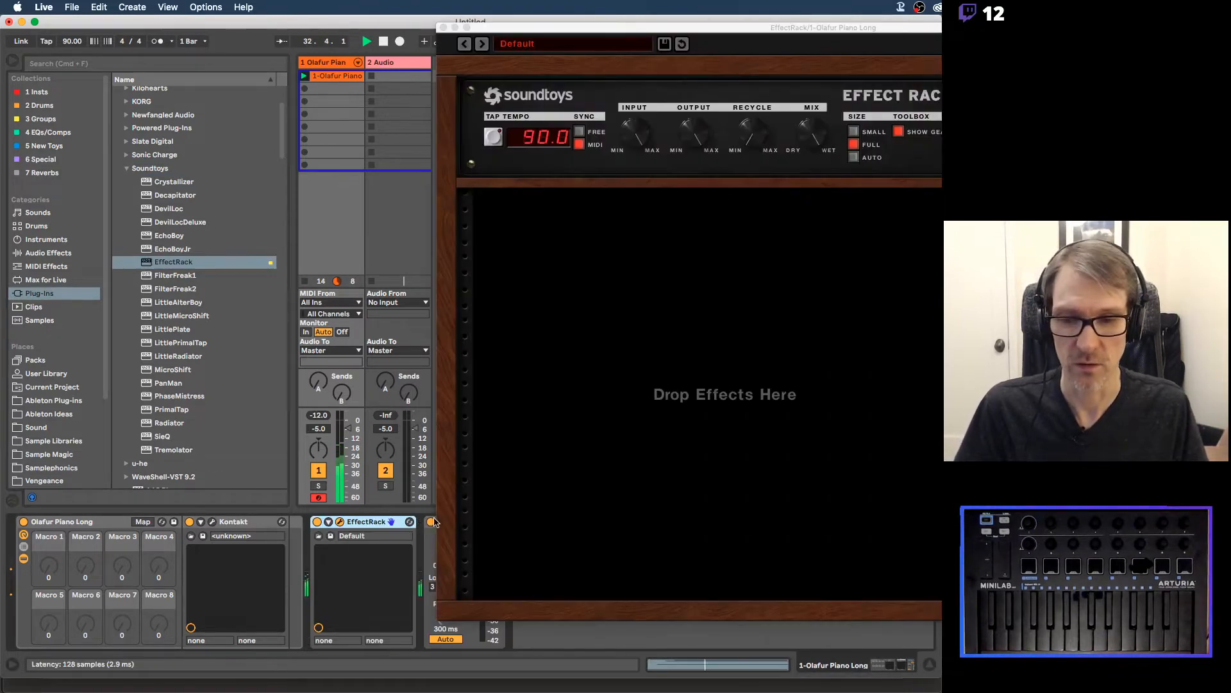
drag(706, 34, 408, 47)
Step: Load EffectRack's Ambient Space preset from the Spaces category and raise the rack's overall Mix toward wet
click(291, 62)
mouse_move(249, 55)
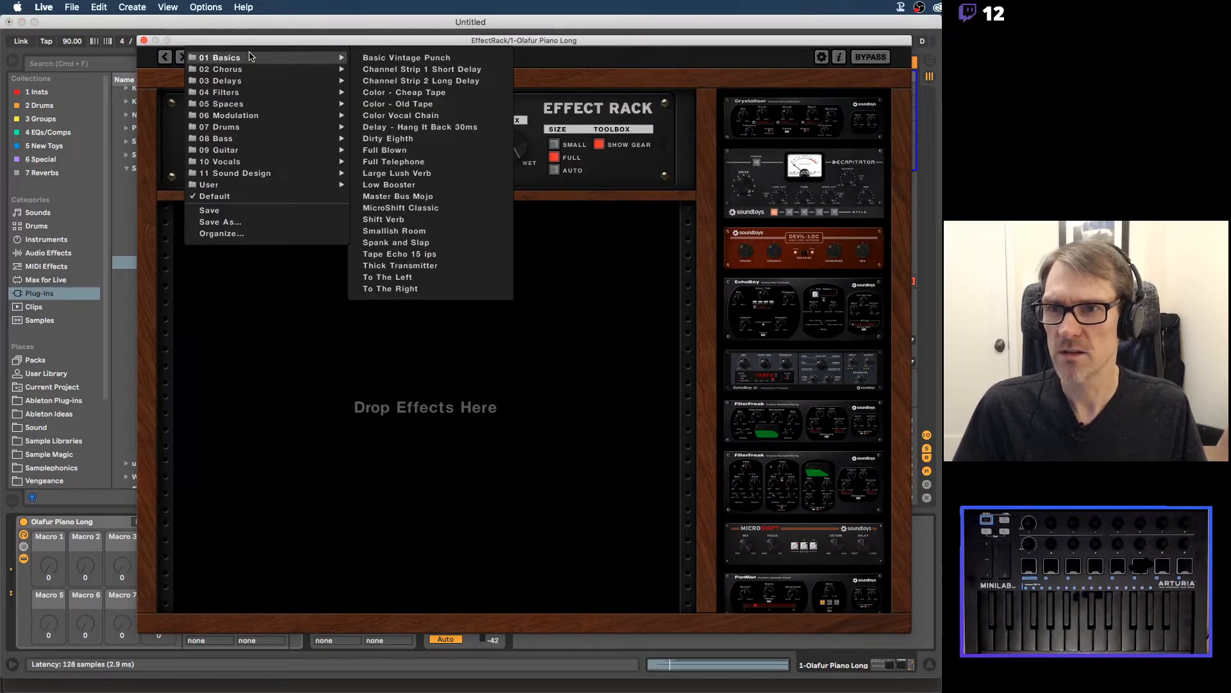
mouse_move(246, 118)
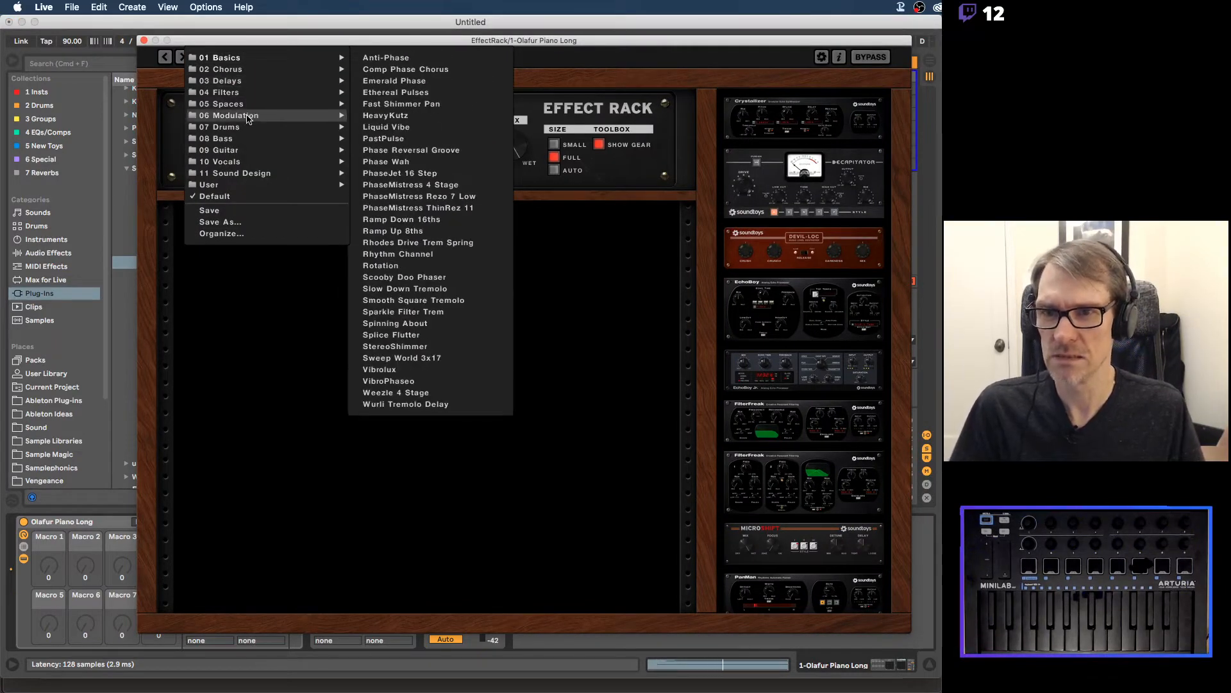
mouse_move(242, 81)
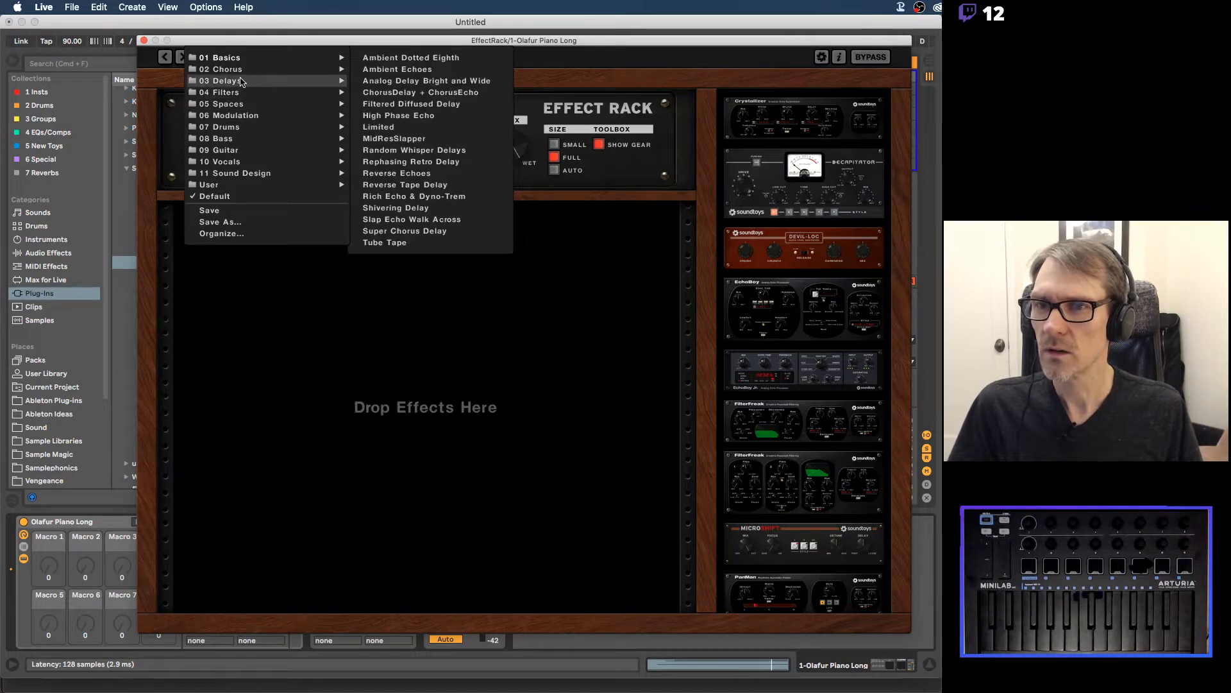
click(234, 105)
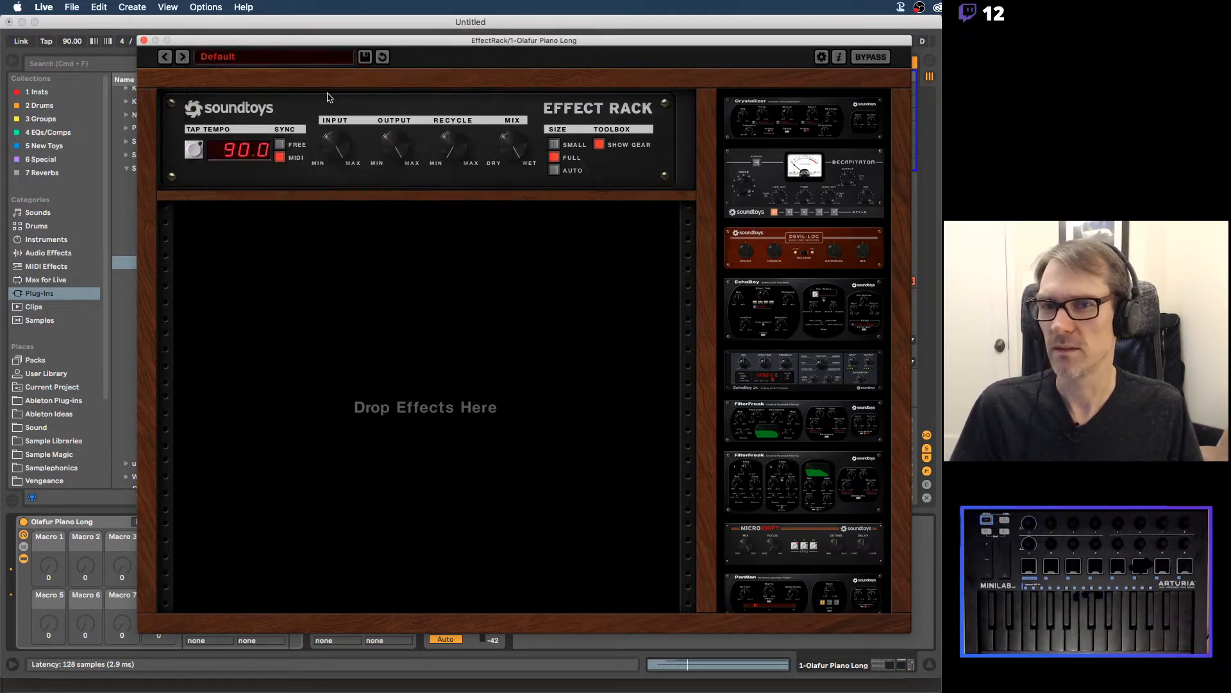
click(216, 58)
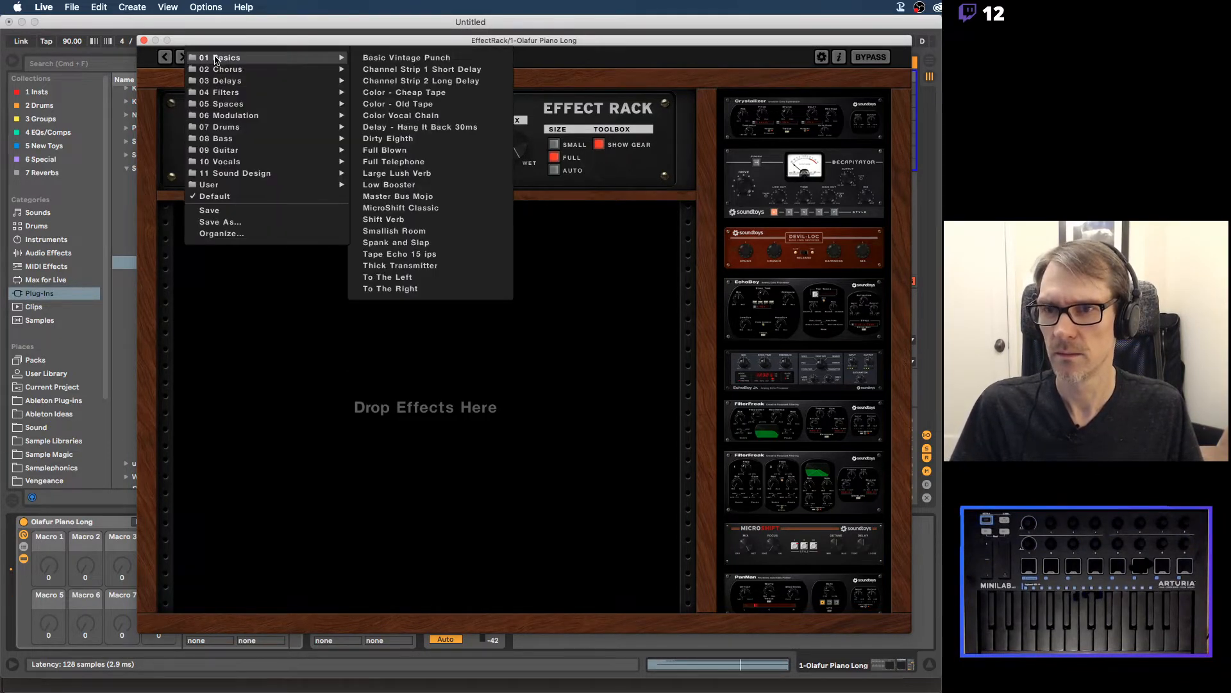
mouse_move(241, 104)
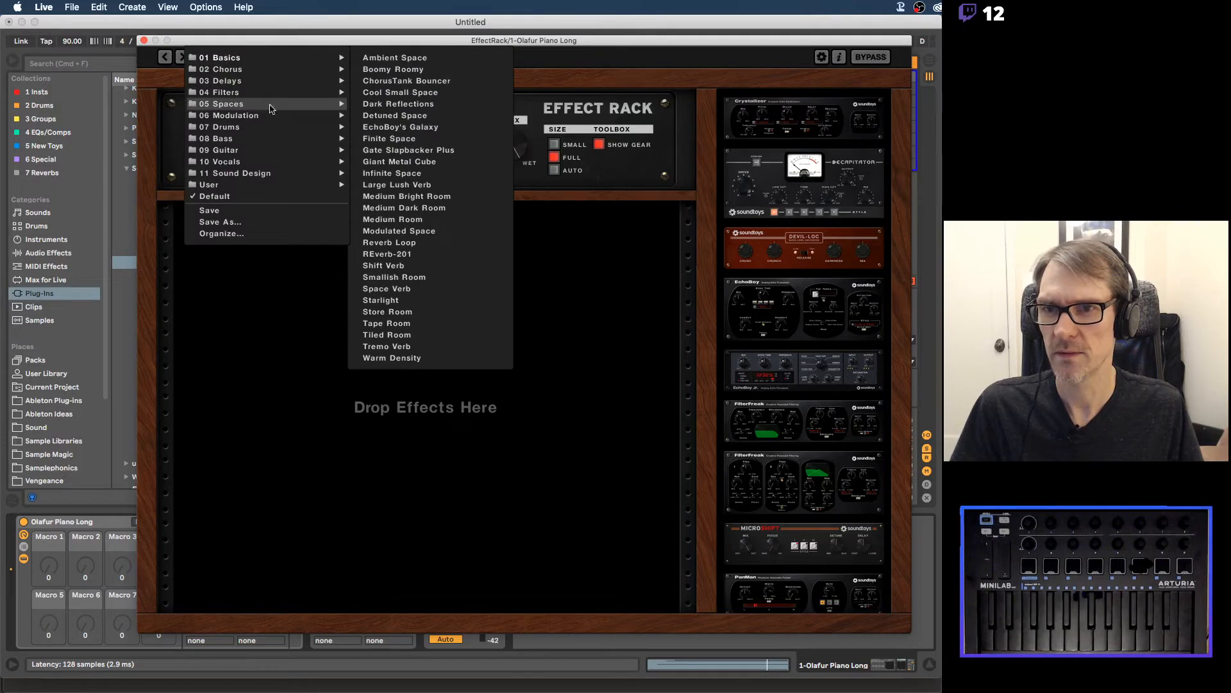
click(411, 59)
drag(517, 141, 506, 4)
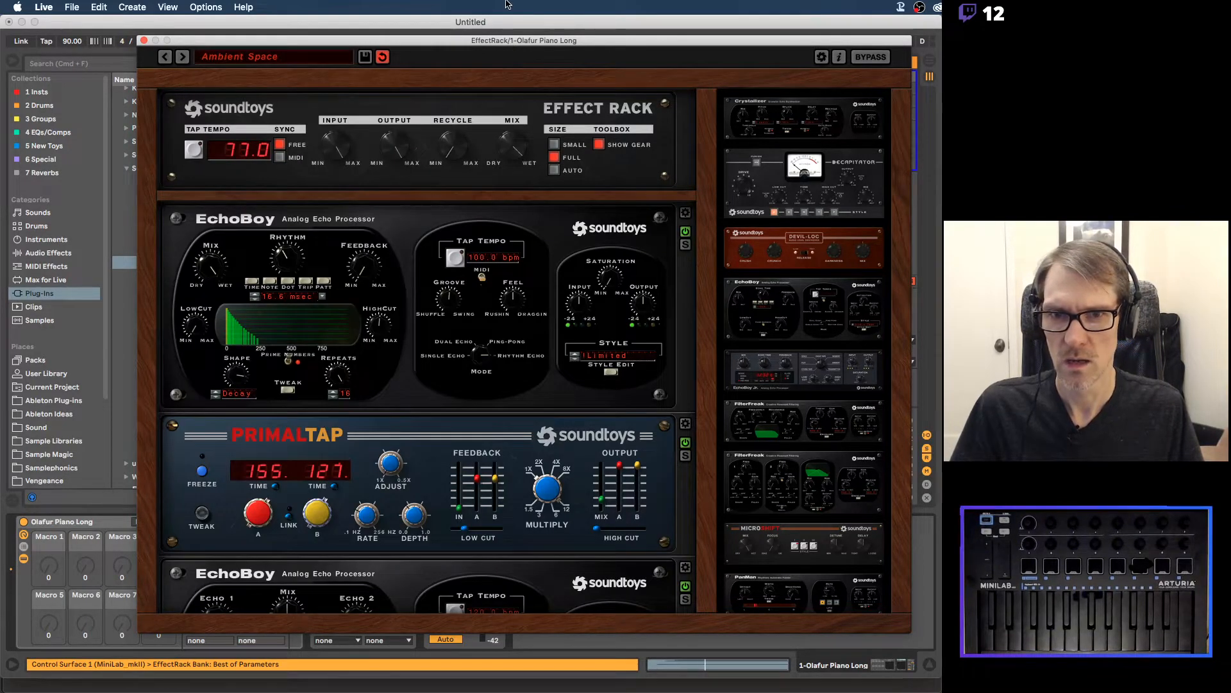
Step: Clear the EffectRack window off the session tracks and rename the empty audio track Pno FX Bnc
drag(444, 43, 757, 36)
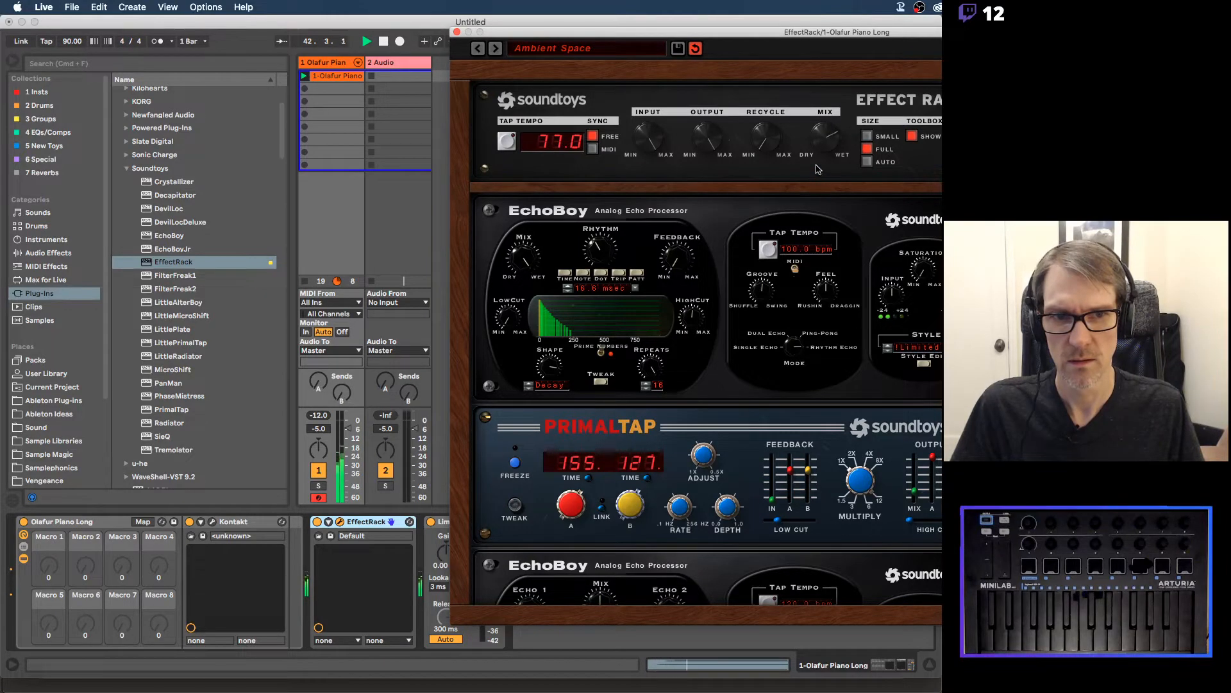
drag(500, 39, 596, 576)
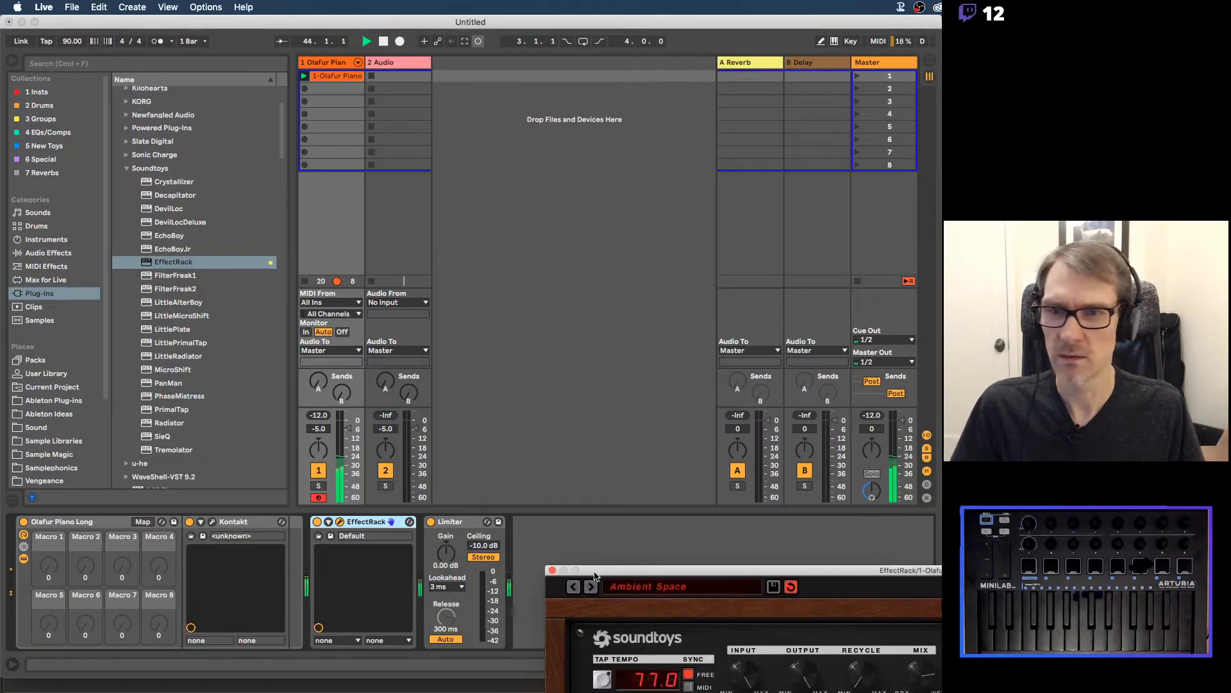
click(395, 62)
key(super+r)
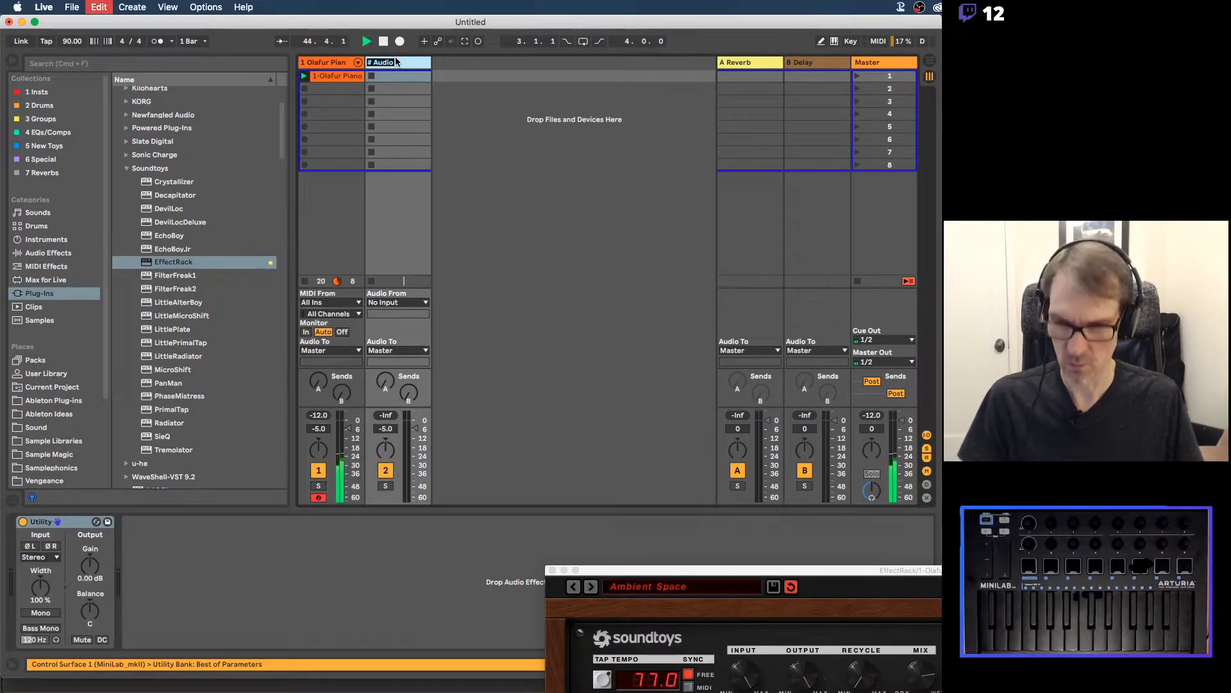
text(Pno)
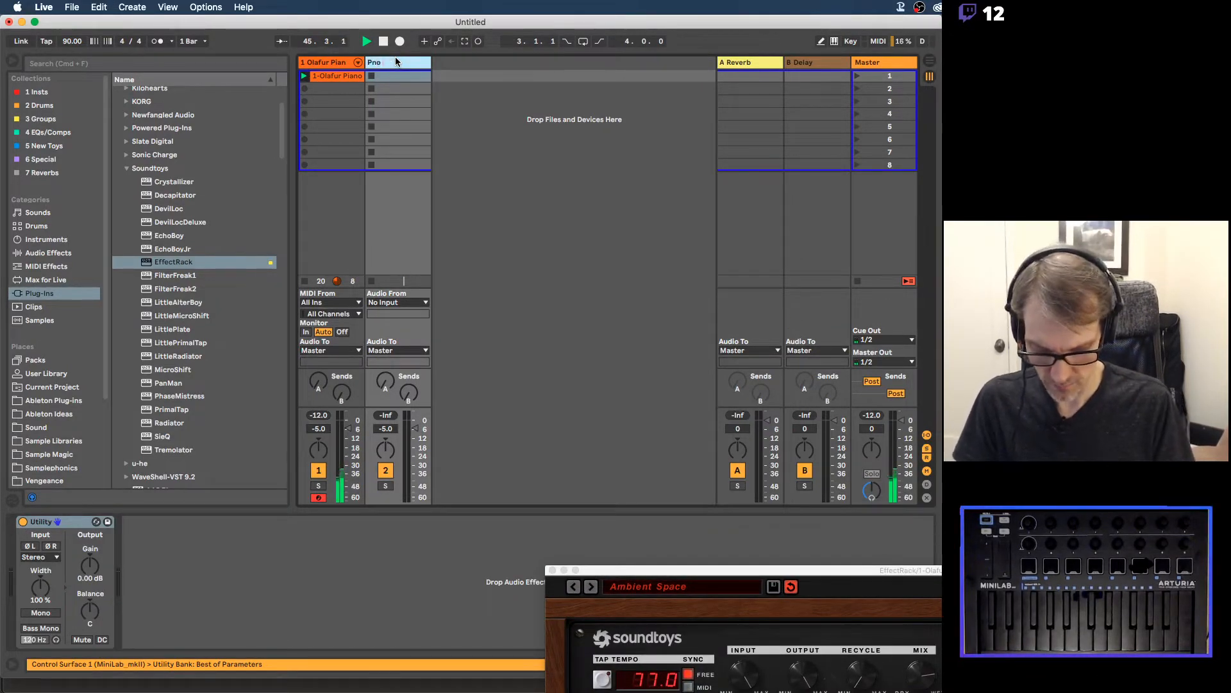
text( FX Bnc)
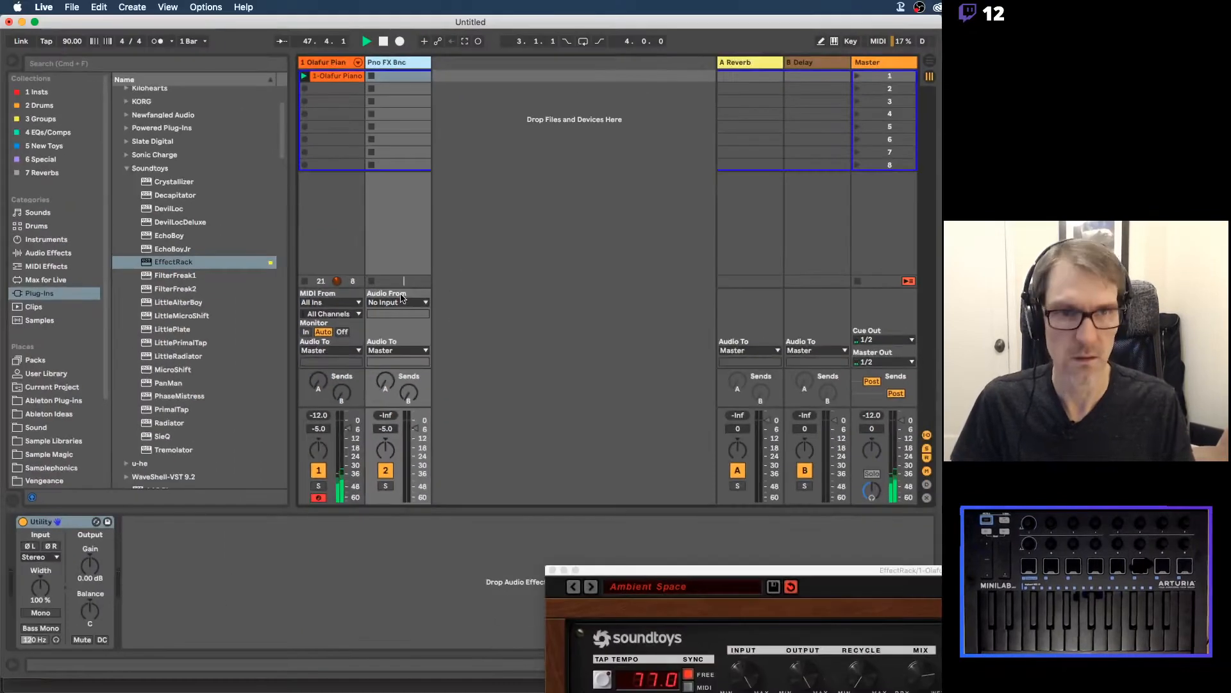
Step: Set the Pno FX Bnc track's audio input to 1-Olafur Piano Long, taken Post FX
click(962, 7)
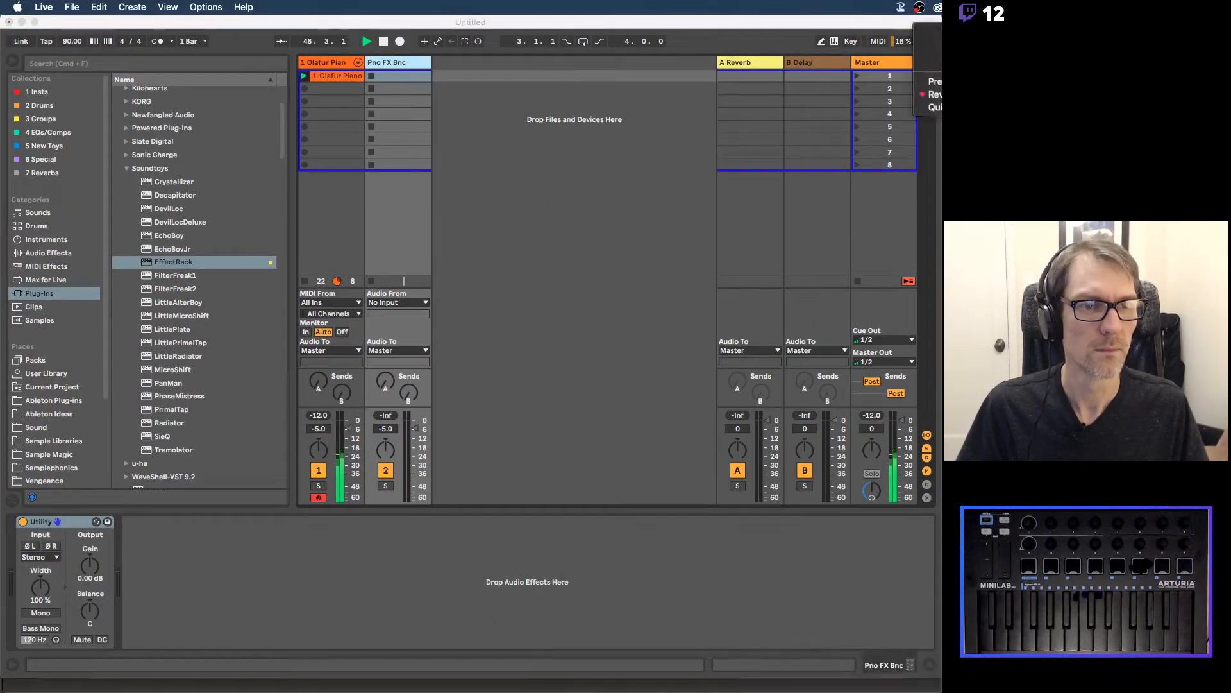
click(586, 242)
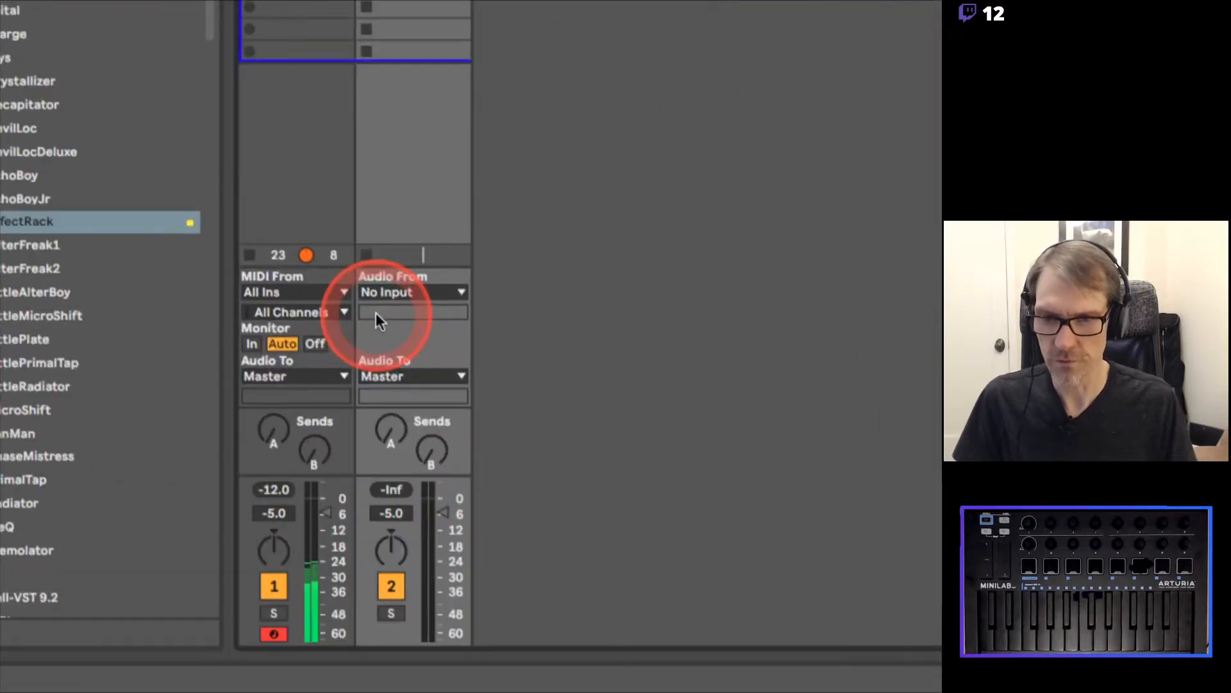
click(397, 302)
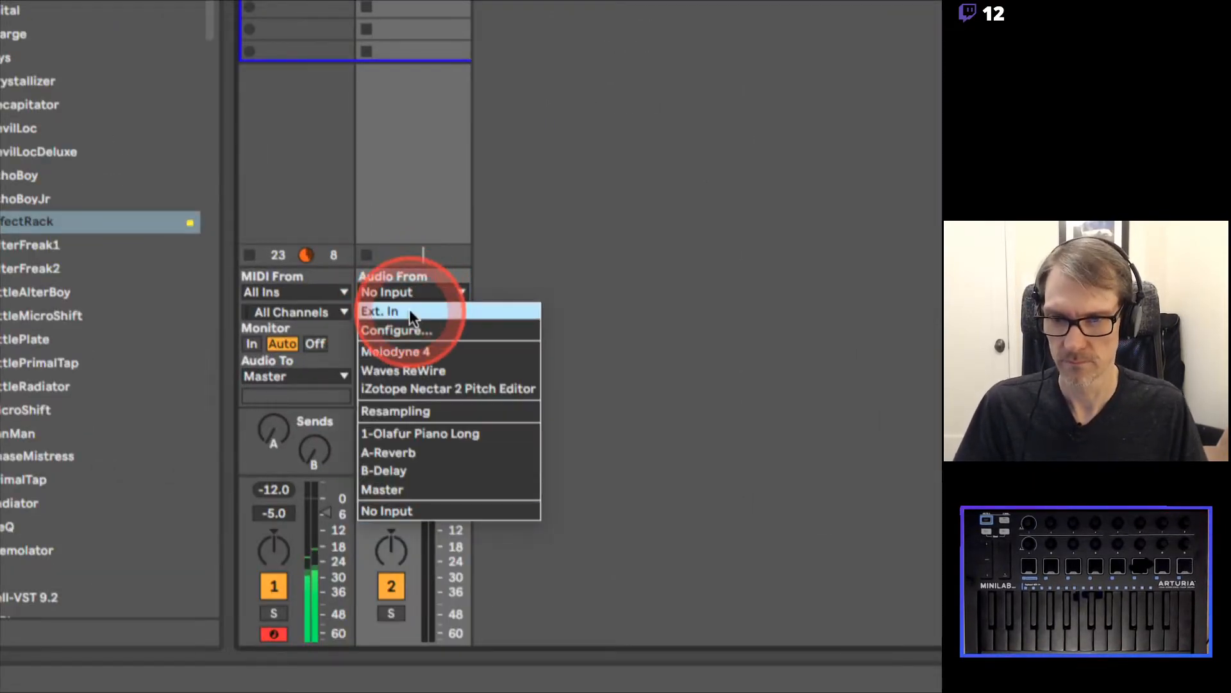
click(408, 433)
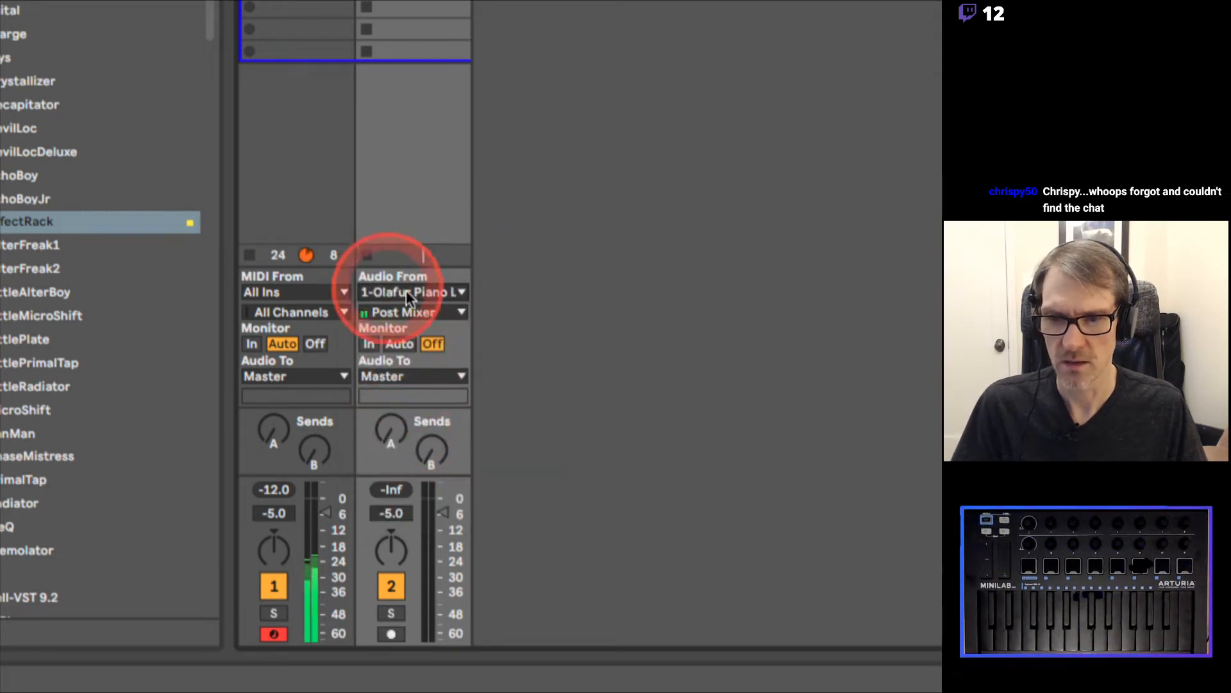
click(418, 312)
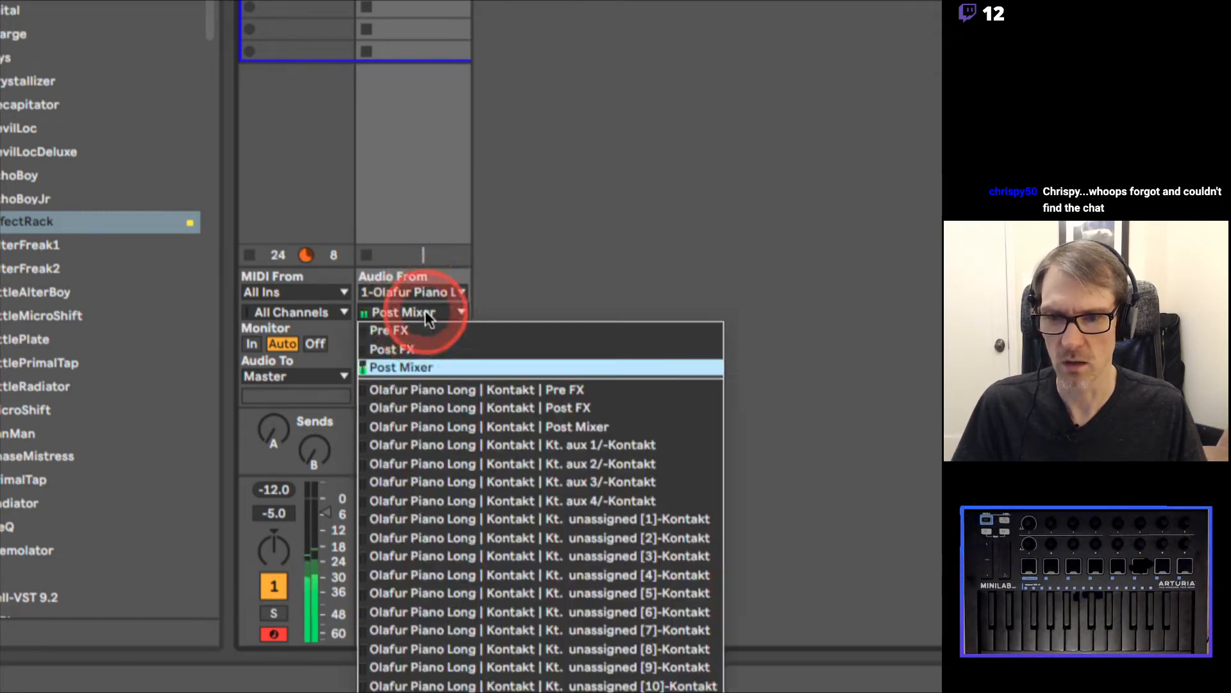
click(419, 347)
Step: Set the volumes of the piano track and the Pno FX Bnc track to 0 dB
mouse_move(320, 511)
mouse_down()
mouse_move(319, 546)
mouse_move(319, 511)
mouse_up()
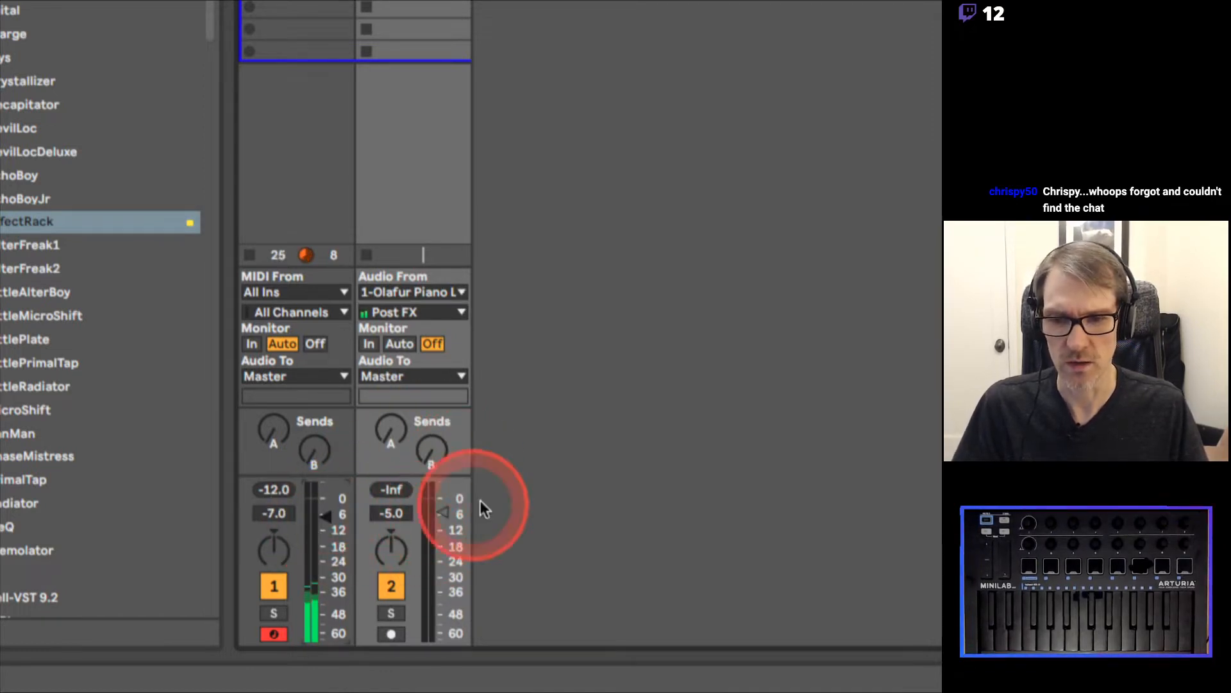
double_click(444, 512)
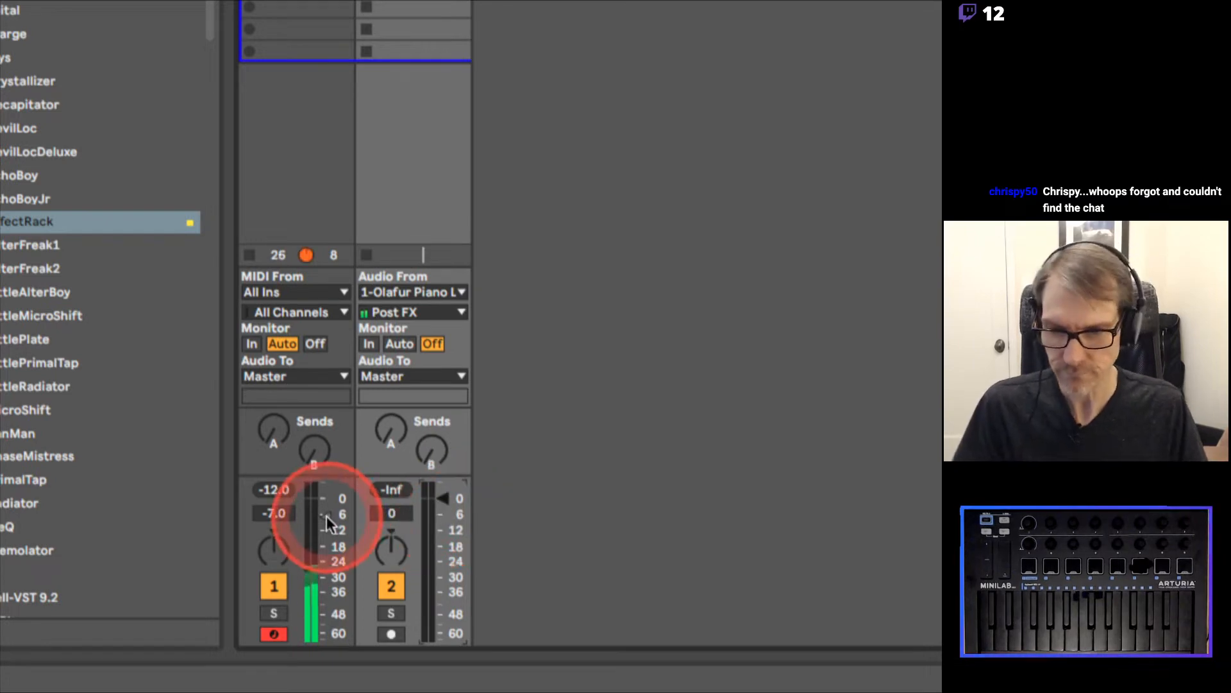
double_click(327, 506)
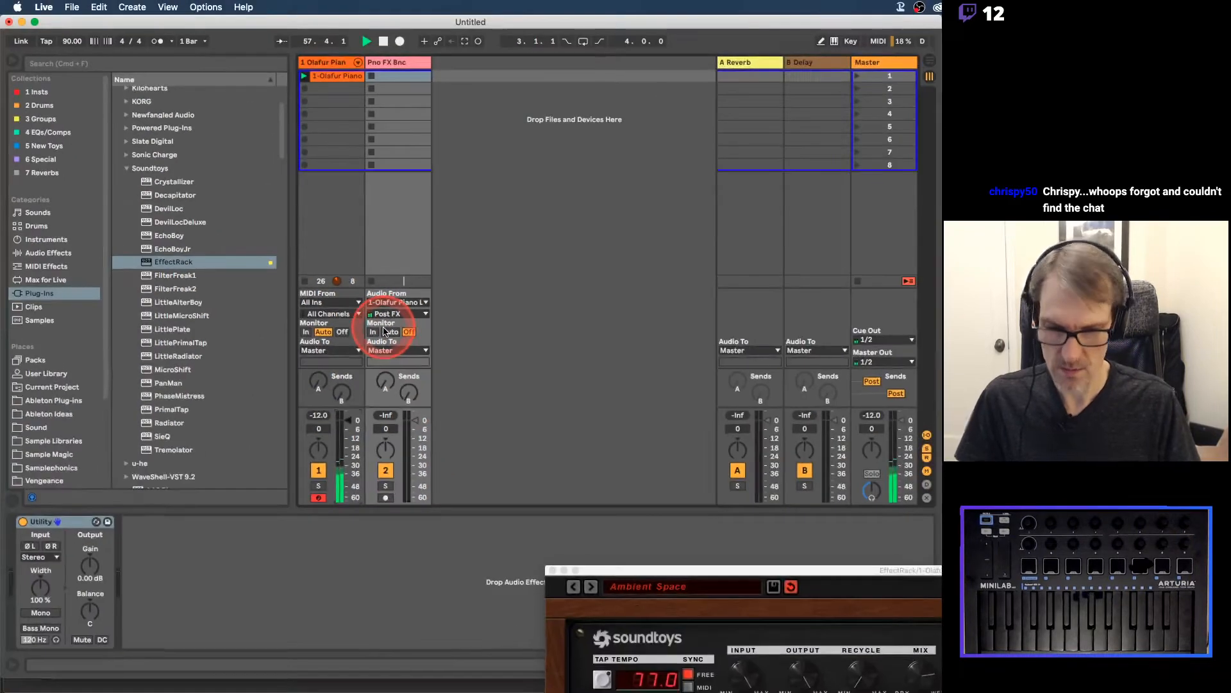
Step: Arm the Pno FX Bnc track and start recording a clip in its first slot
click(385, 497)
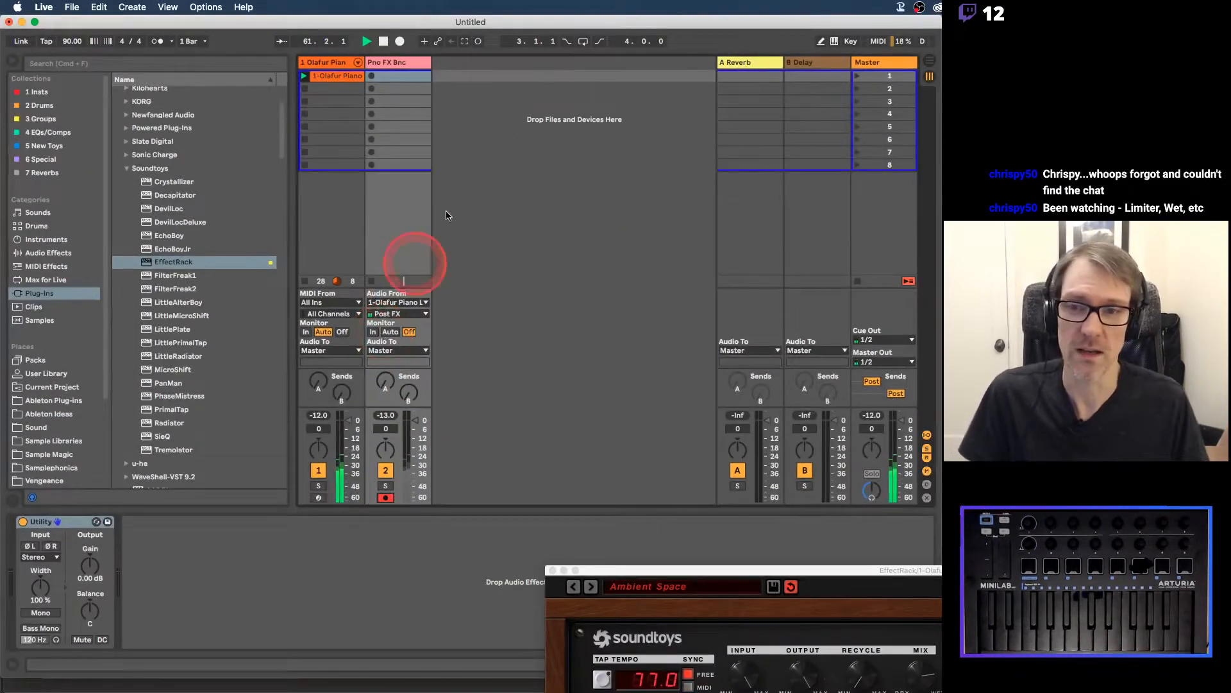
click(374, 76)
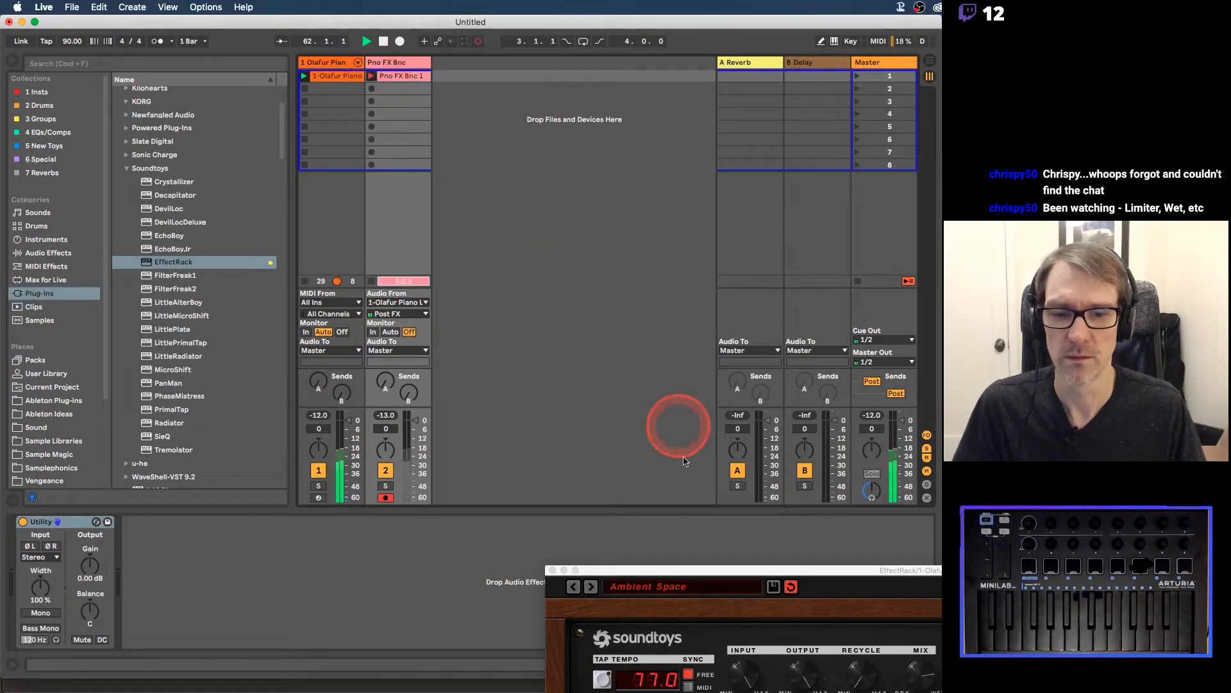
Step: Adjust EffectRack's overall Mix and raise PrimalTap's feedback In level while the recording runs
drag(687, 569, 220, 41)
click(399, 113)
click(459, 154)
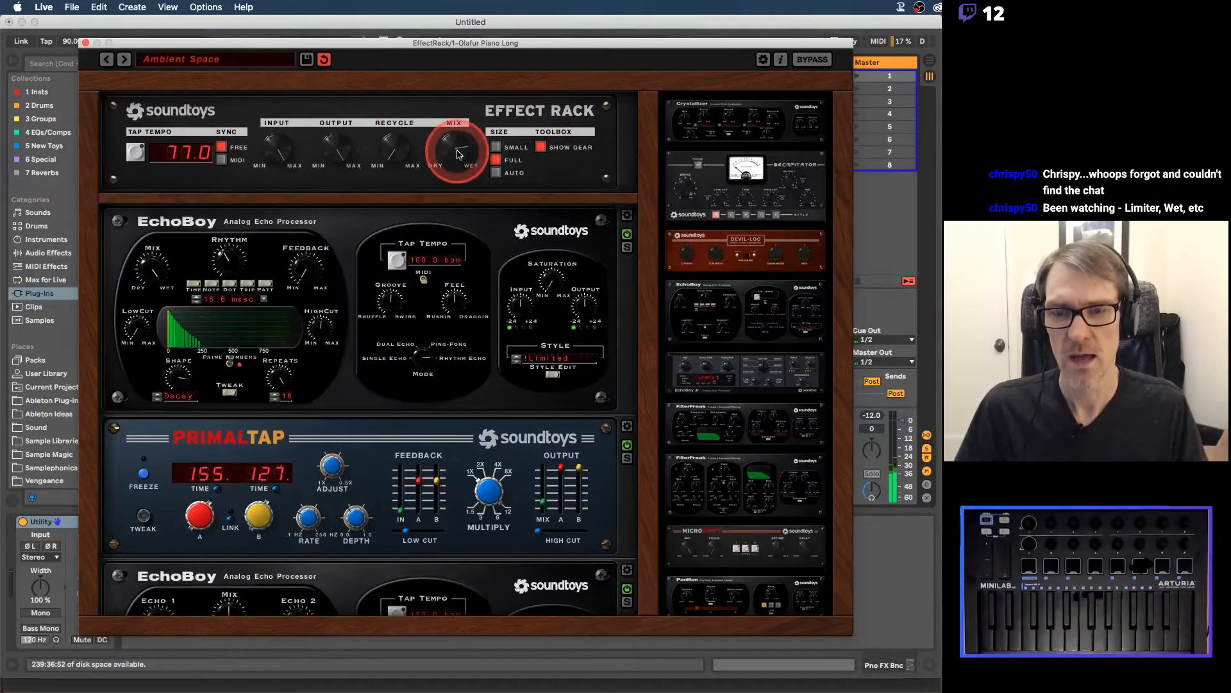
mouse_move(459, 154)
mouse_down()
mouse_move(450, 85)
mouse_move(442, 152)
mouse_move(459, 154)
mouse_move(359, 118)
mouse_move(464, 152)
mouse_up()
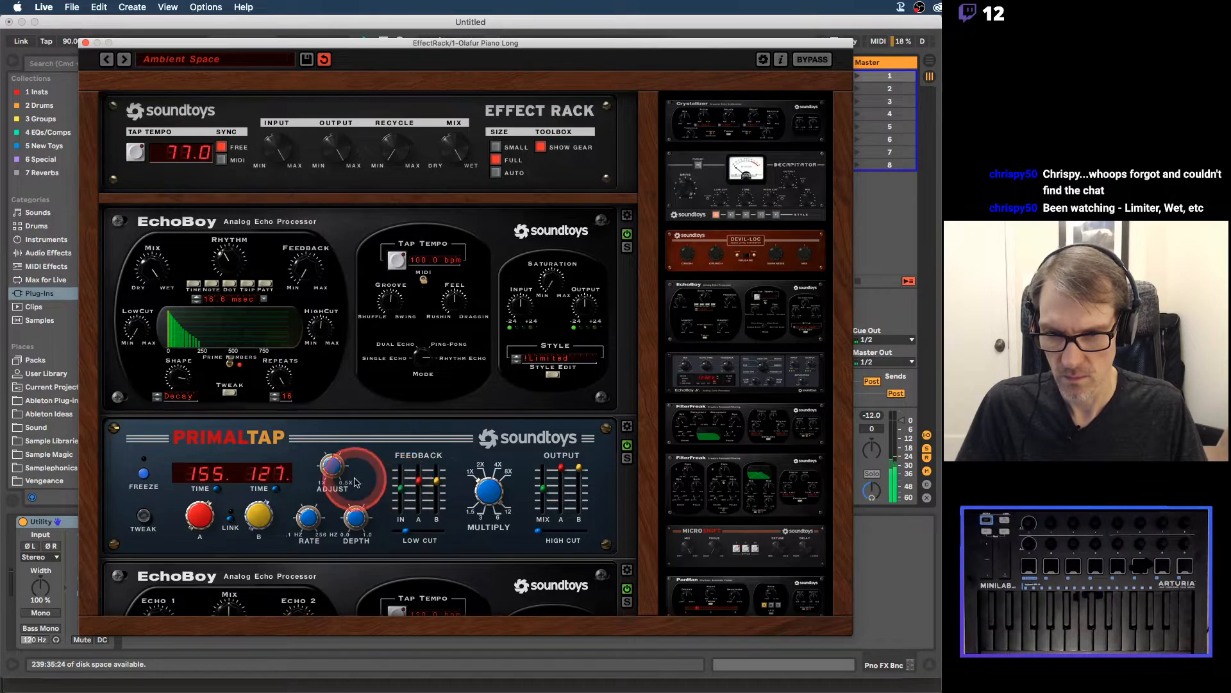
drag(399, 493, 397, 498)
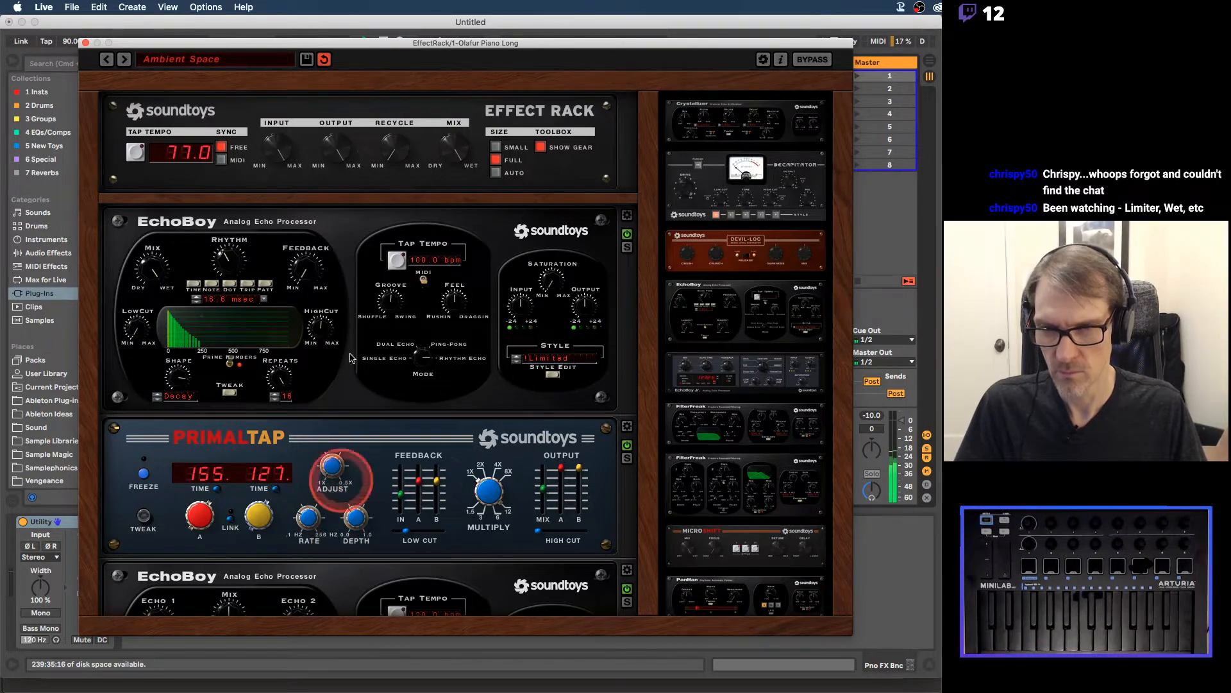
Step: Open the piano MIDI clip and set its loop length to 4 bars
drag(386, 47, 740, 42)
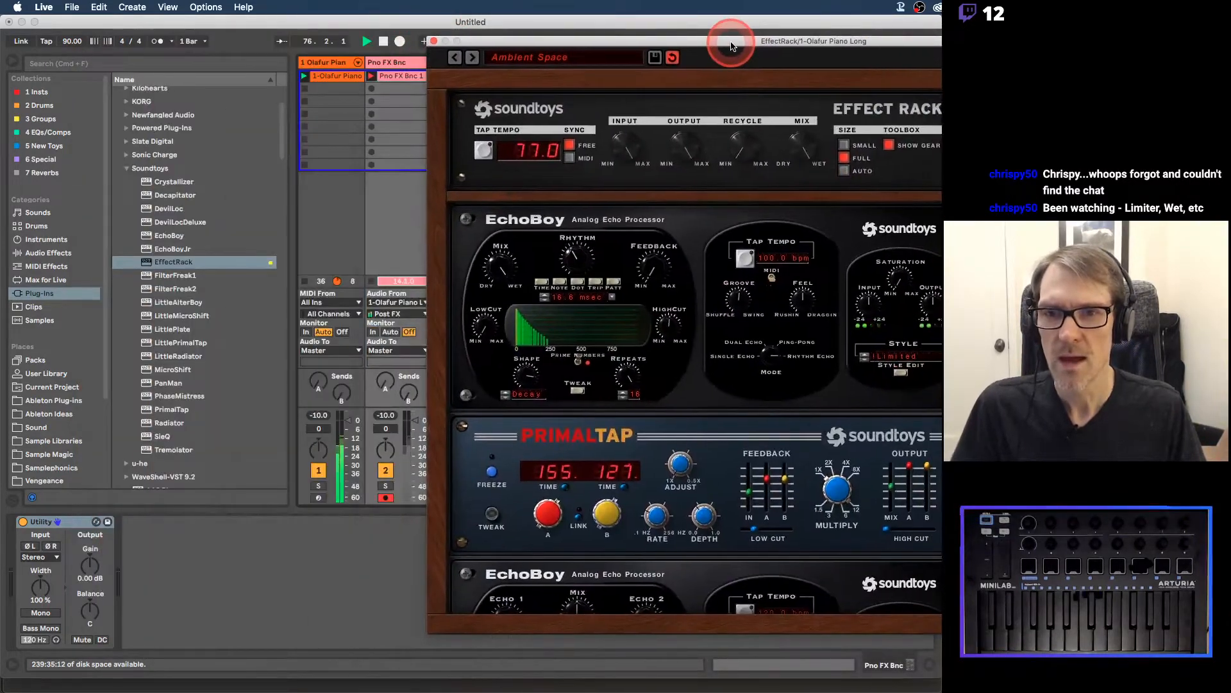
click(386, 120)
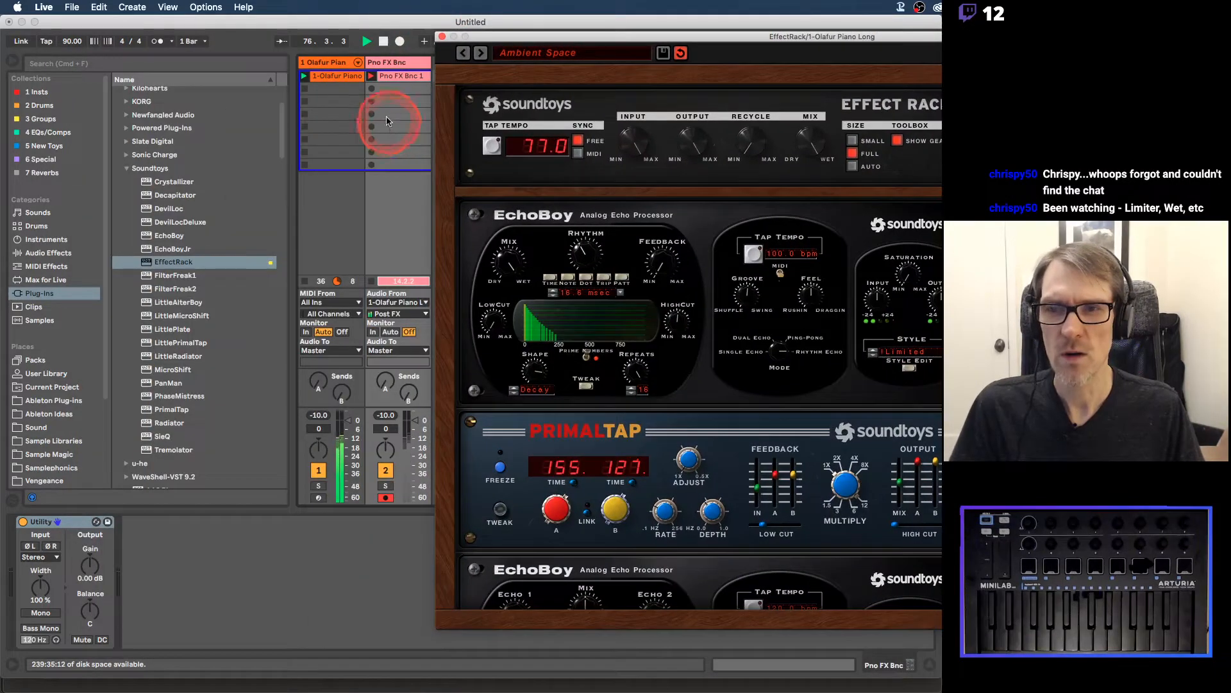
double_click(346, 77)
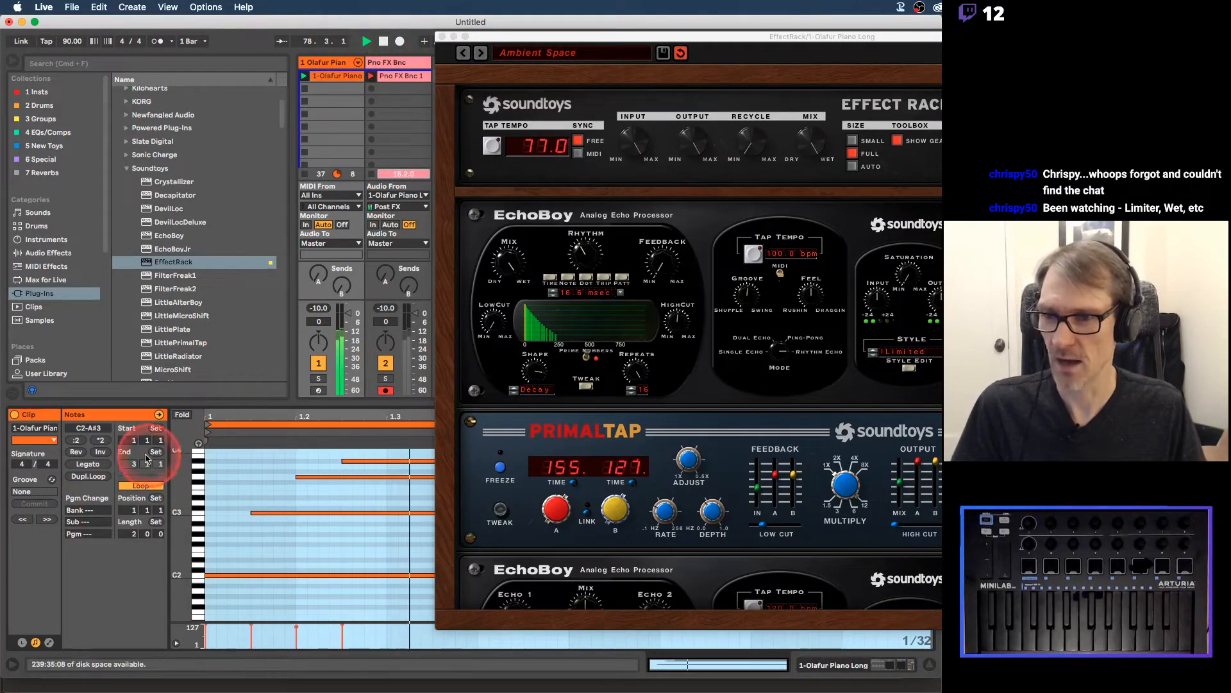
click(125, 536)
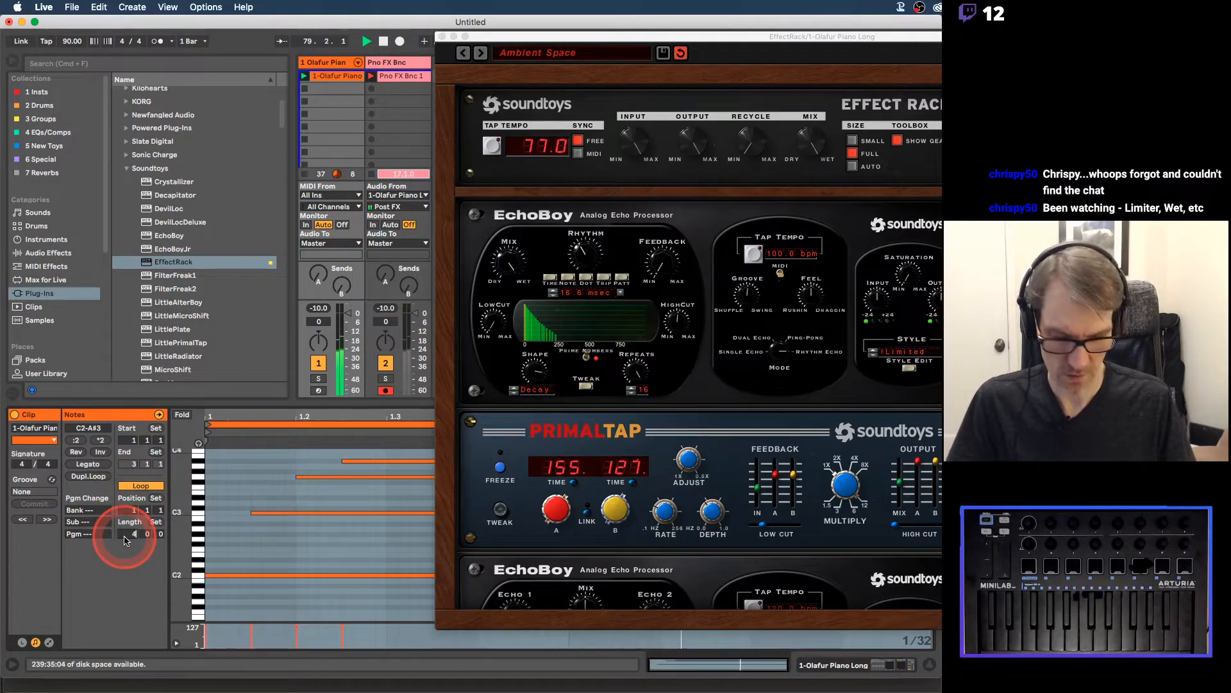
text(4)
key(Return)
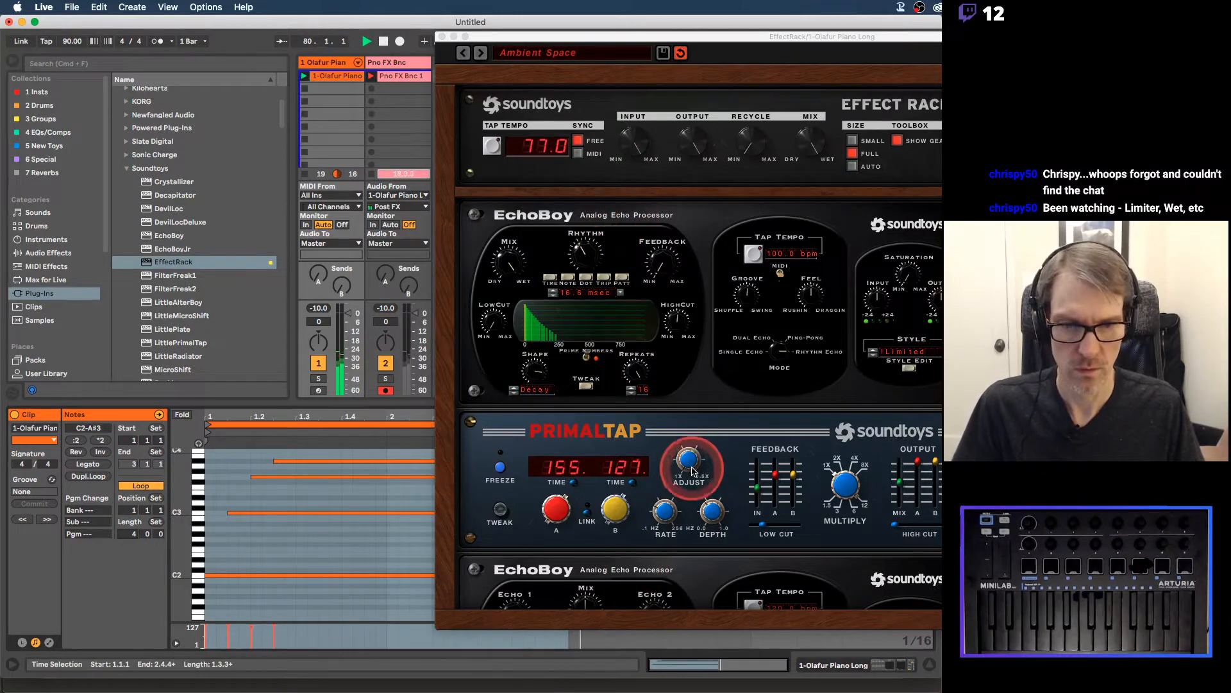
Step: Close the EffectRack window and extend the four piano notes to the end of the four-bar loop
drag(692, 468, 690, 454)
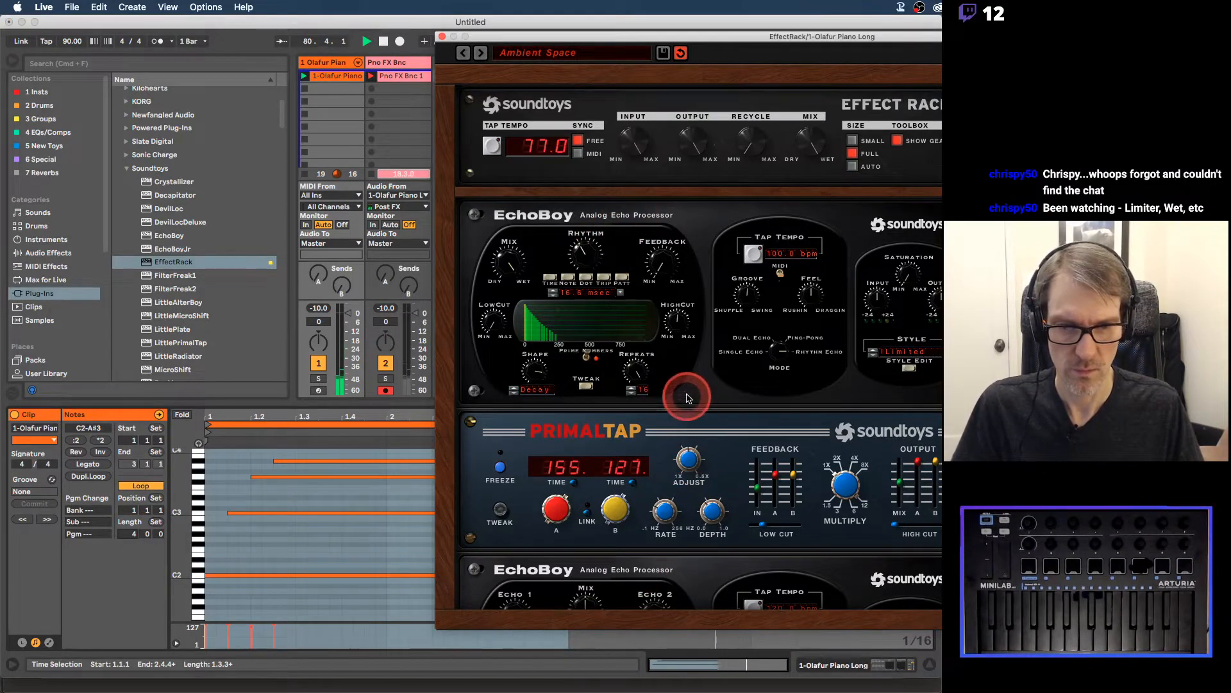
drag(457, 36, 463, 61)
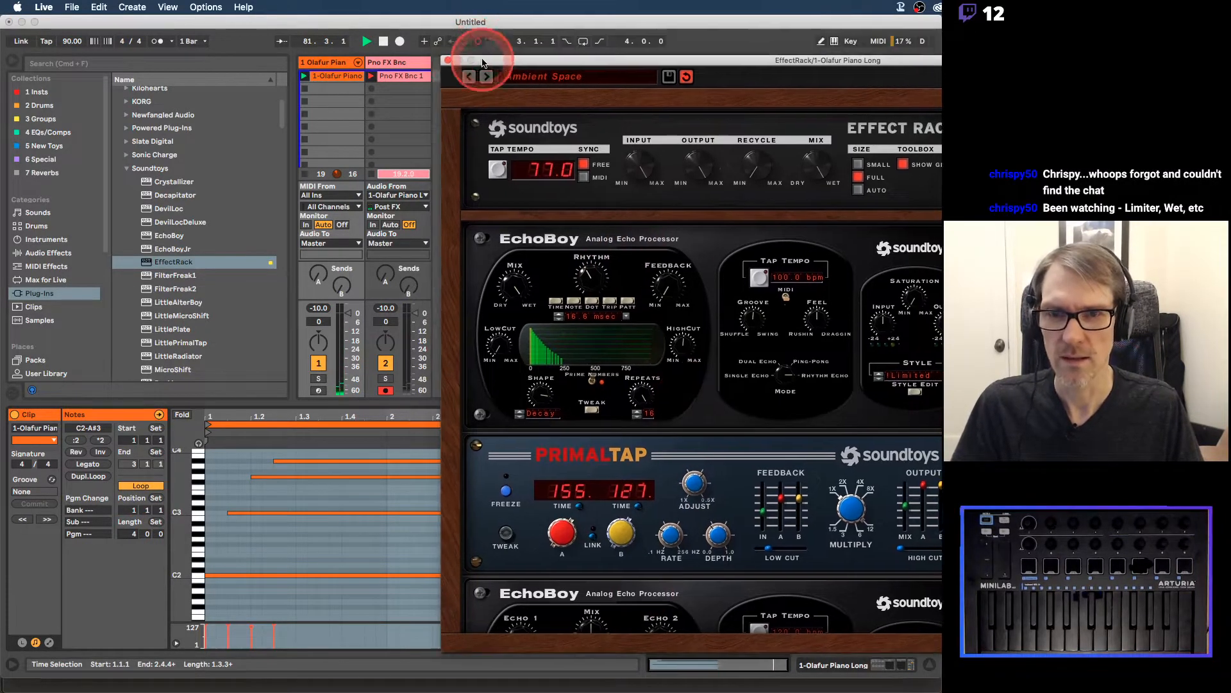
click(448, 59)
click(641, 581)
drag(588, 585, 928, 481)
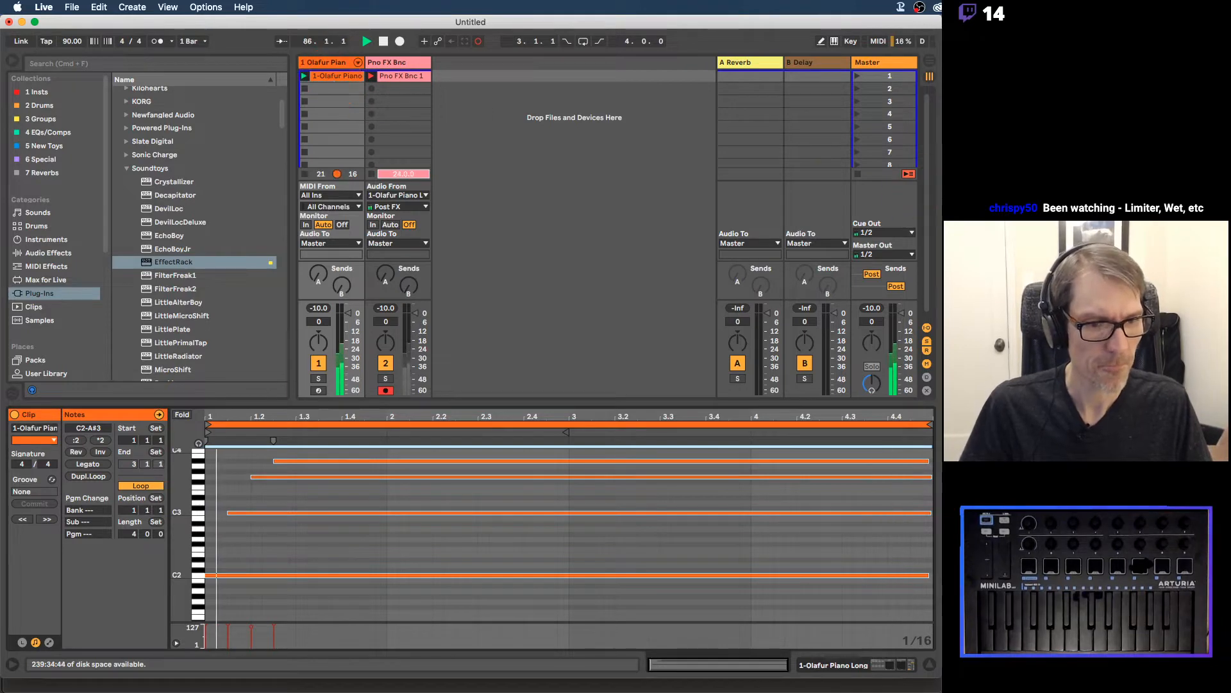
Step: Return to Live and show the waveform of the clip being recorded on the Pno FX Bnc track
key(super+Tab)
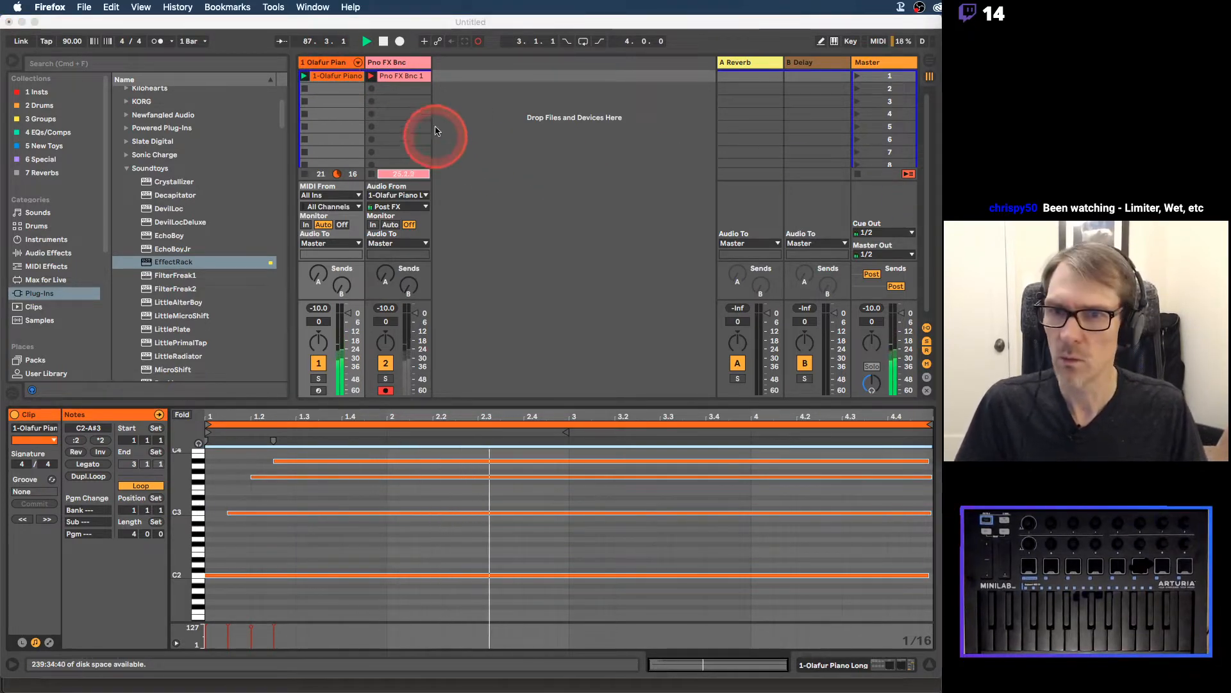
click(388, 77)
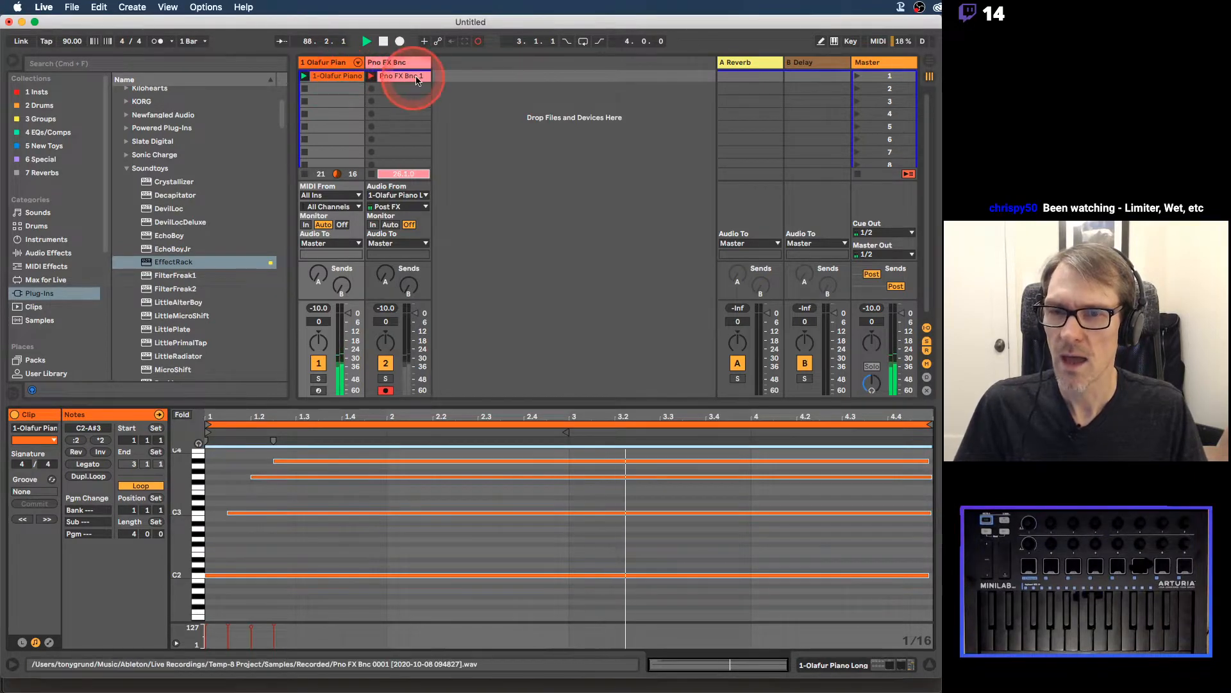
click(420, 76)
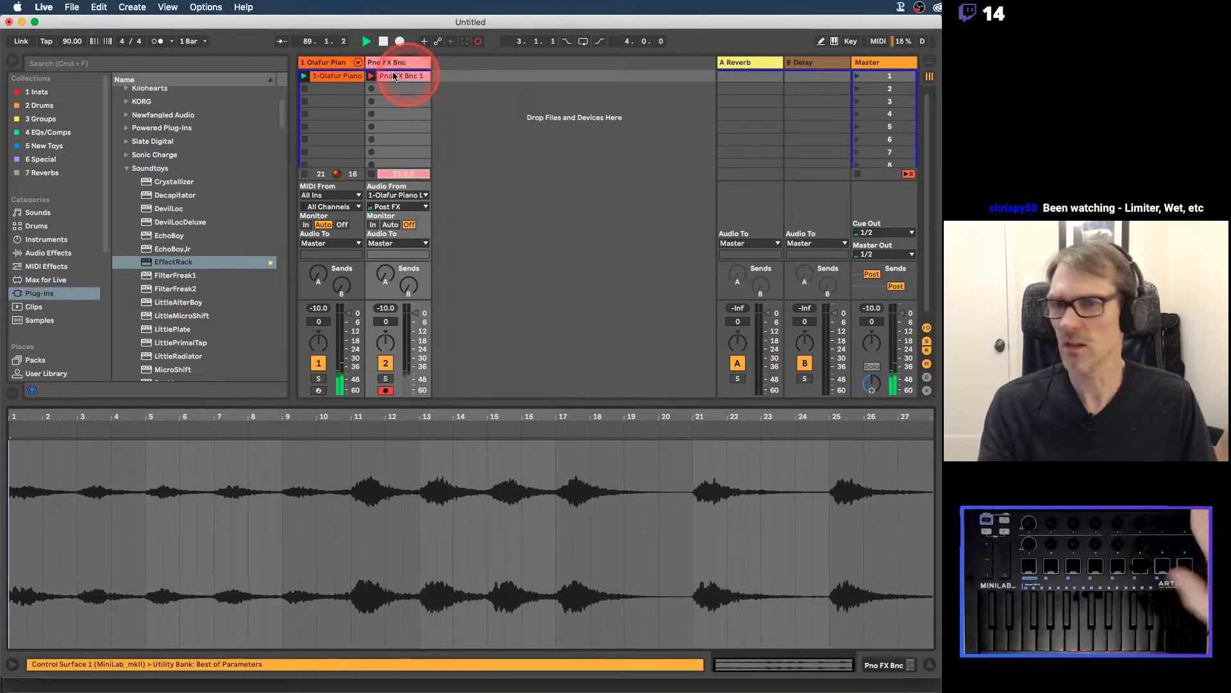
click(357, 78)
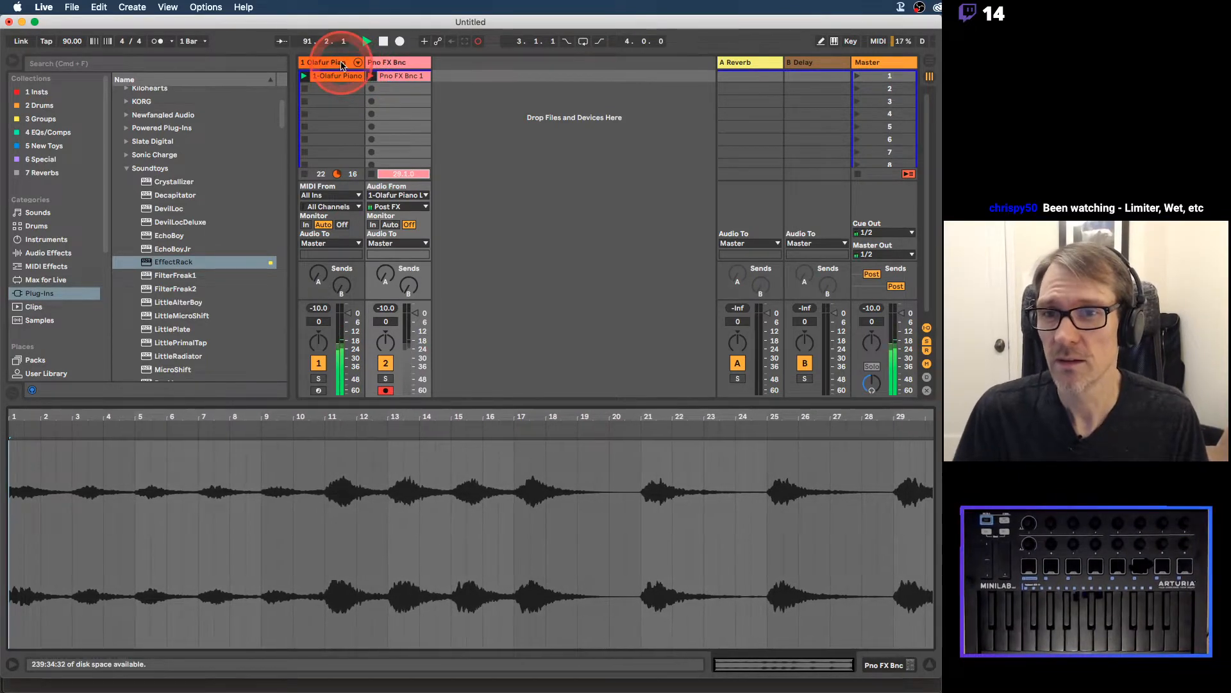
Step: Reopen EffectRack on the Olafur Piano track, load the Boomy Roomy preset and adjust its overall Mix
double_click(340, 62)
click(350, 523)
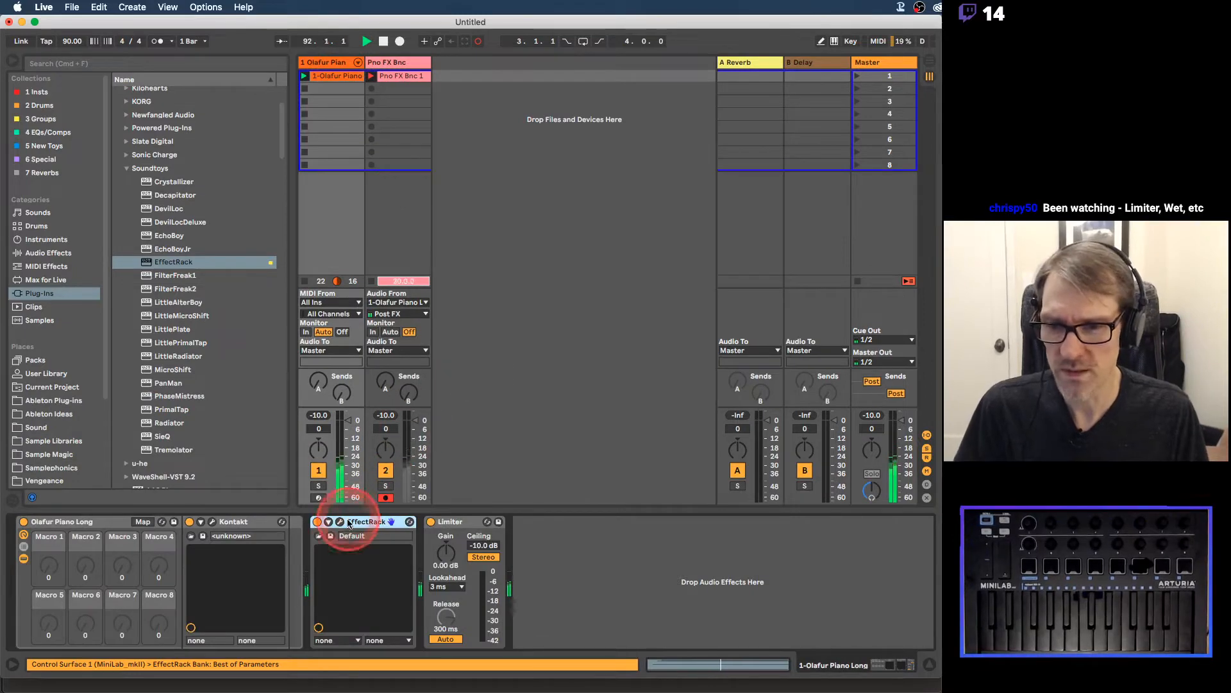
click(339, 522)
drag(677, 58, 409, 19)
click(213, 38)
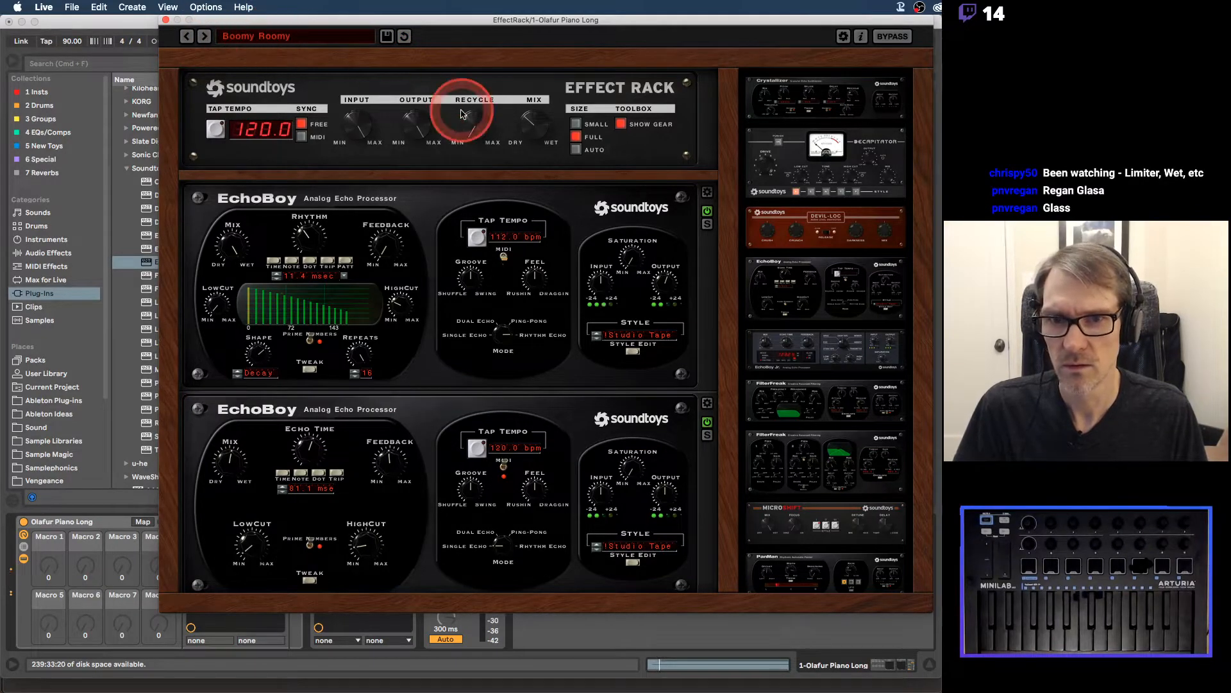
drag(526, 127, 508, 1)
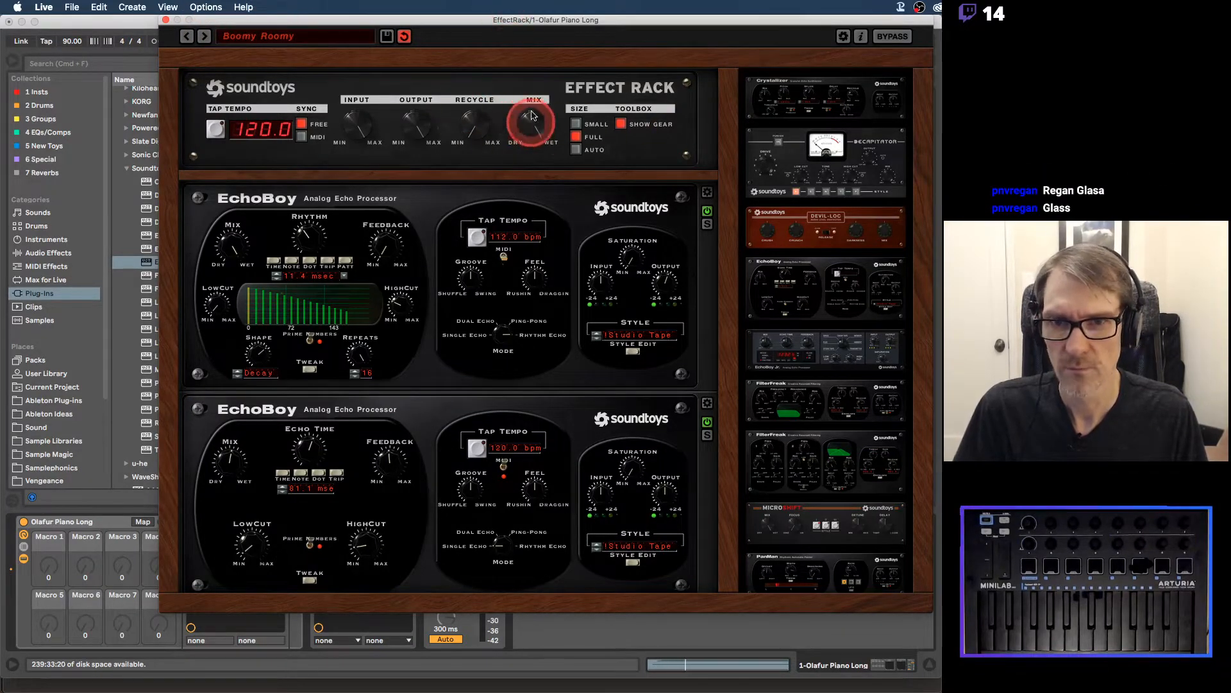
Step: Load the Cave Of Wonders preset from EffectRack's Sound Design category
click(252, 36)
mouse_move(267, 62)
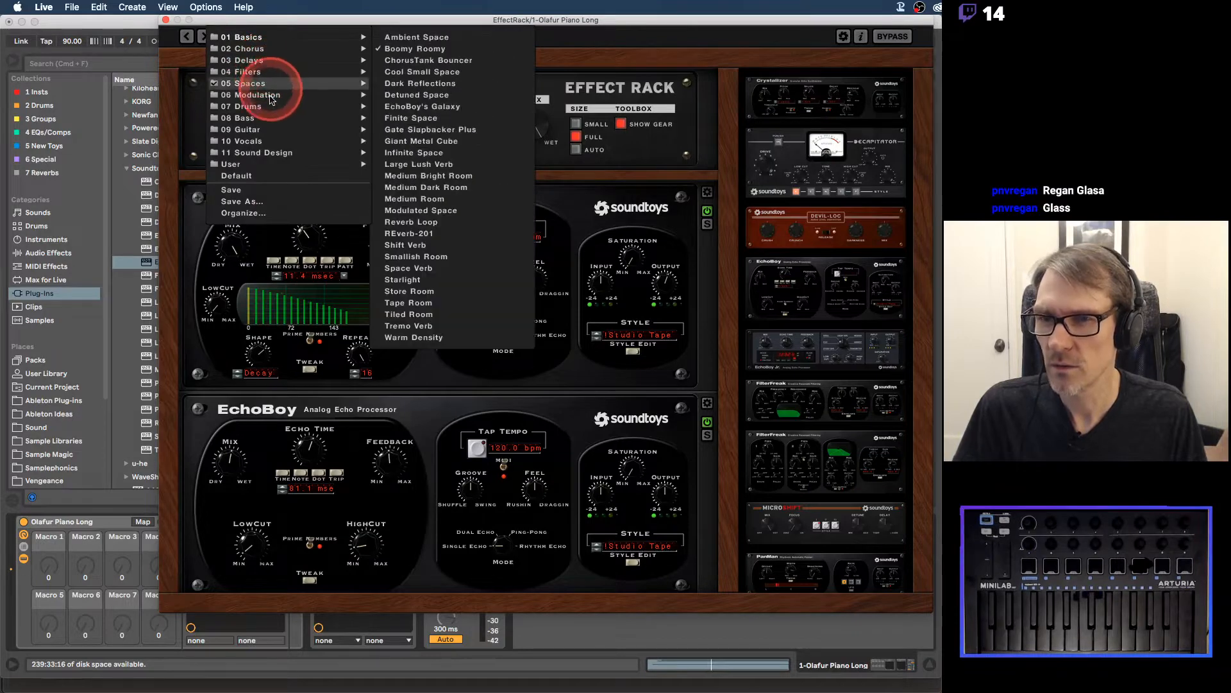
mouse_move(273, 152)
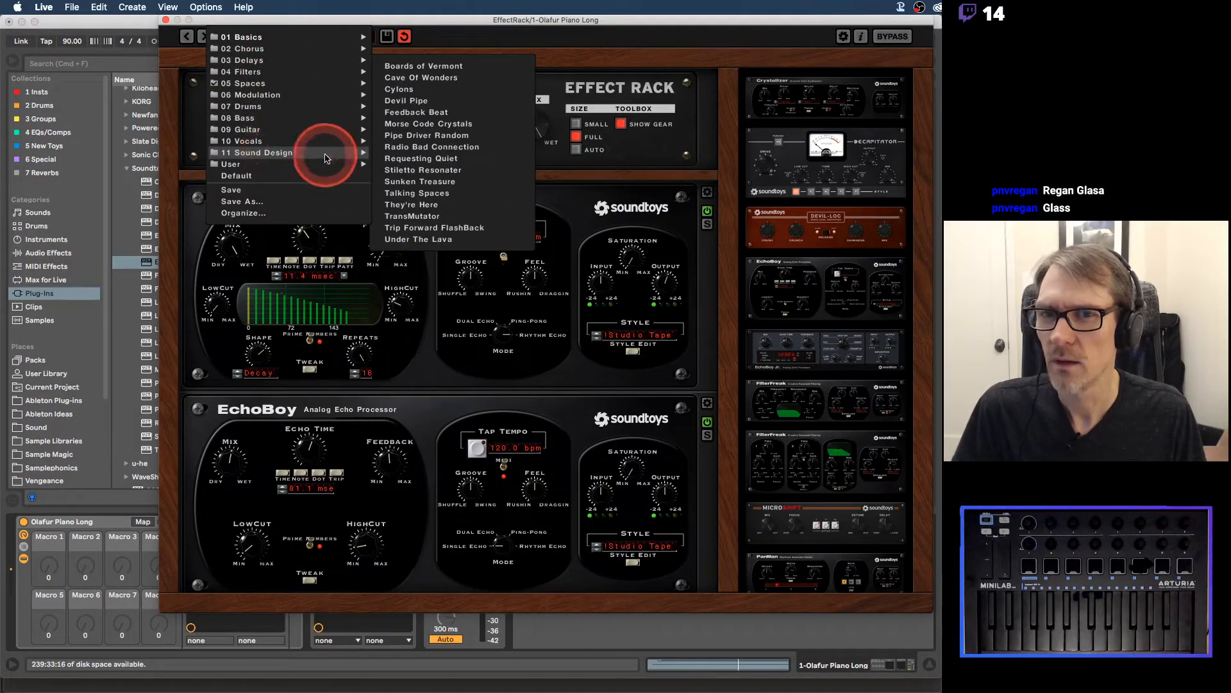
click(441, 76)
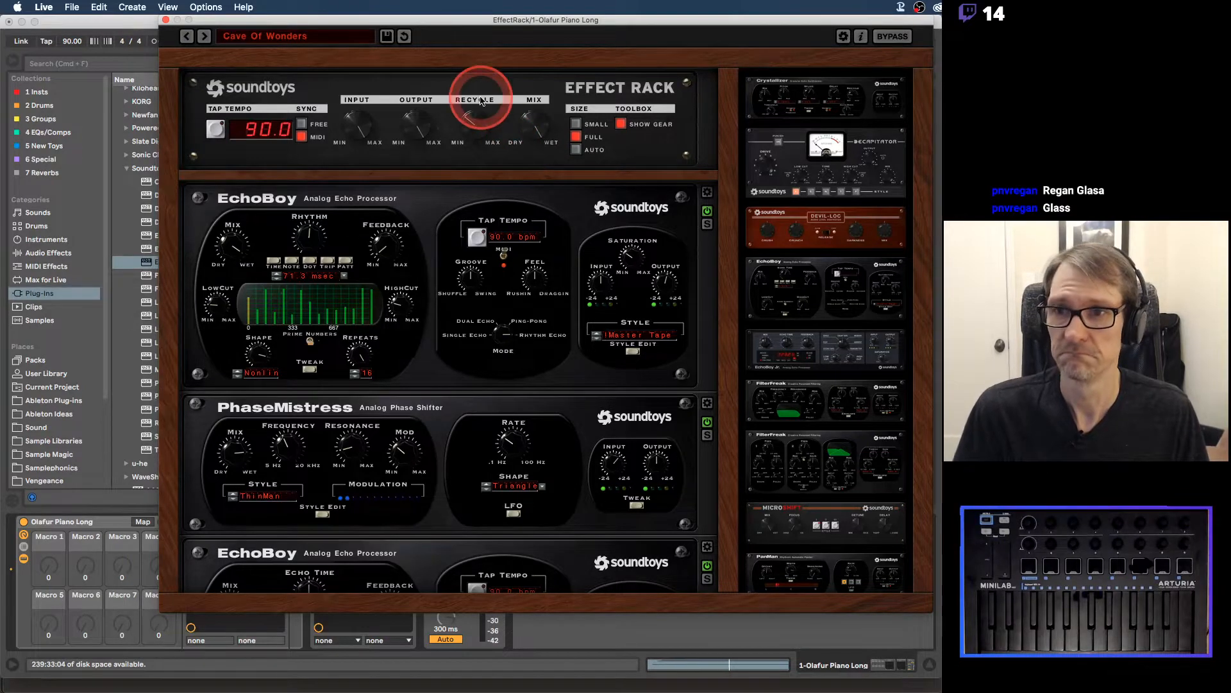
Step: Load EffectRack's Boards of Vermont preset, adjust its overall Mix and review the effects in its chain
drag(378, 19, 646, 5)
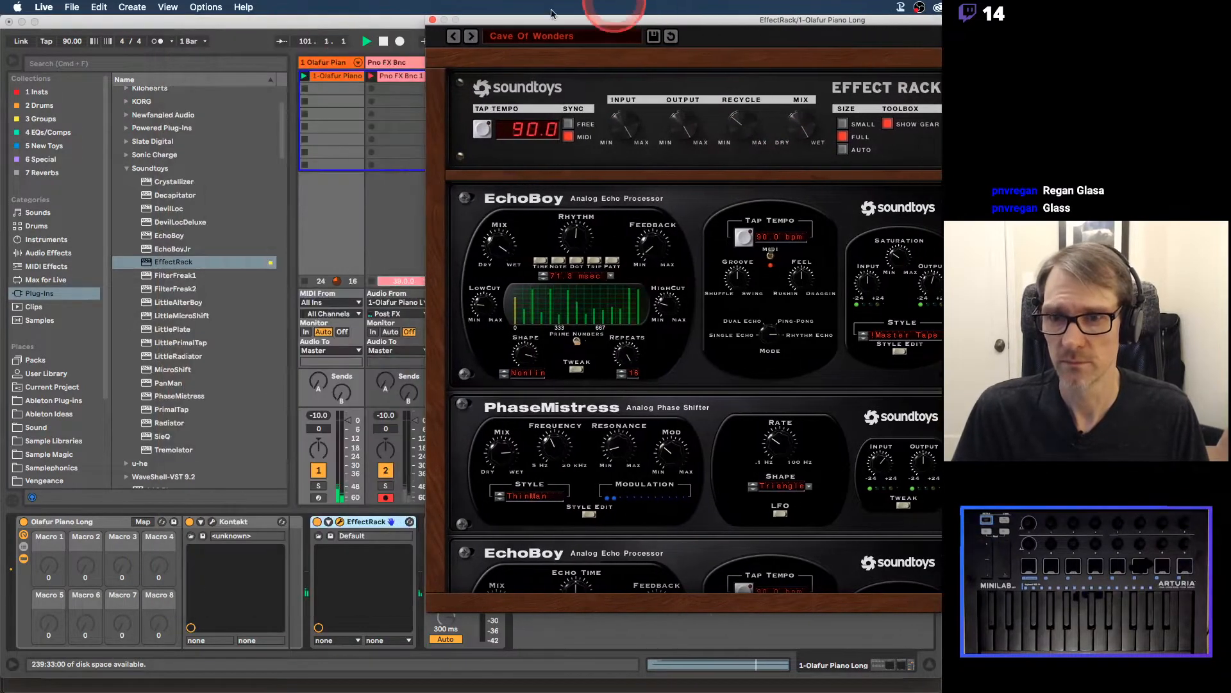
click(454, 36)
drag(810, 126, 536, 25)
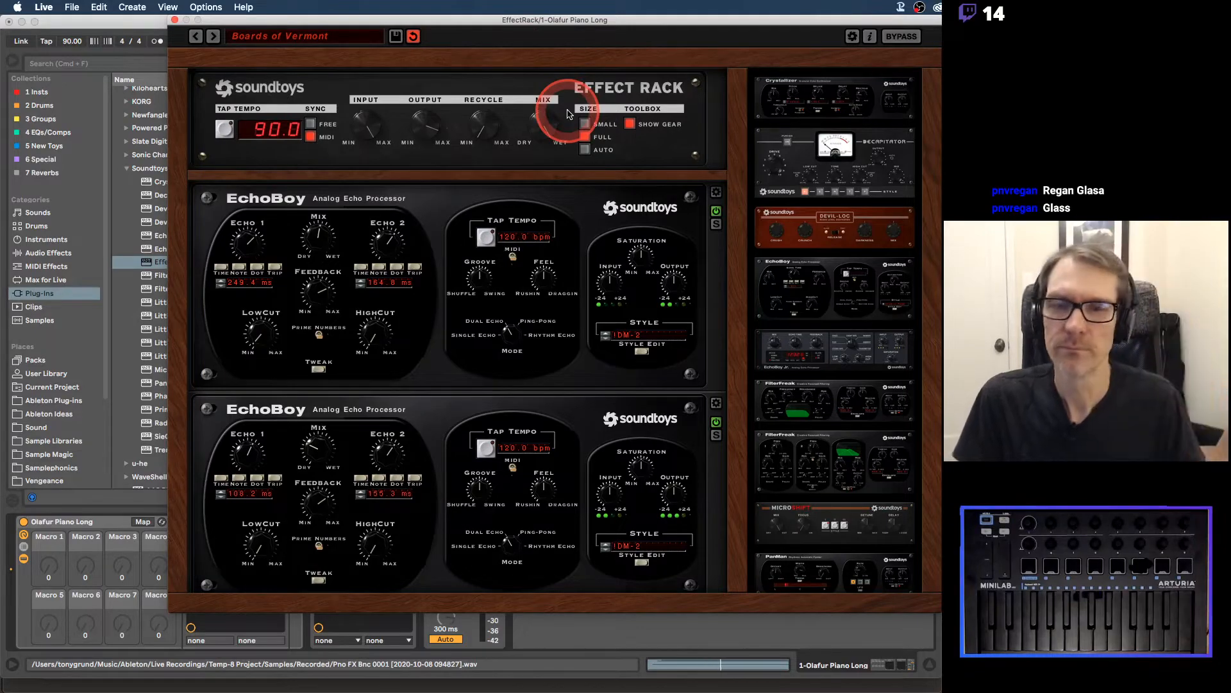
scroll(550, 291, down, 10)
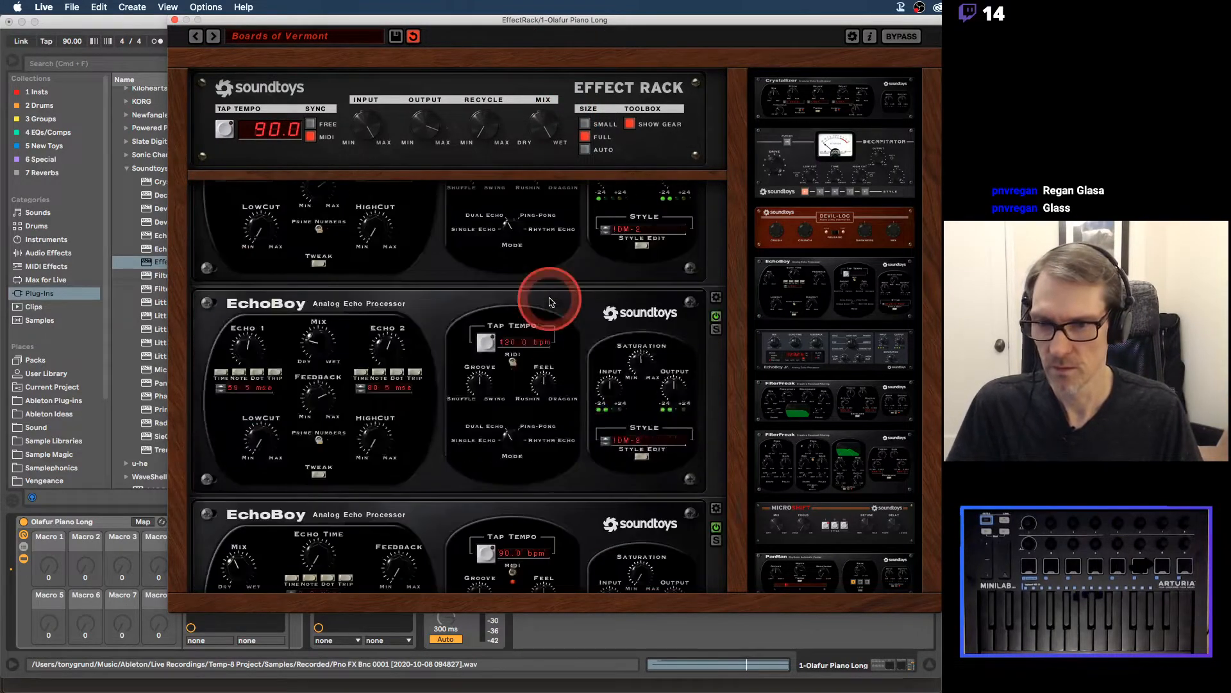
scroll(545, 297, down, 5)
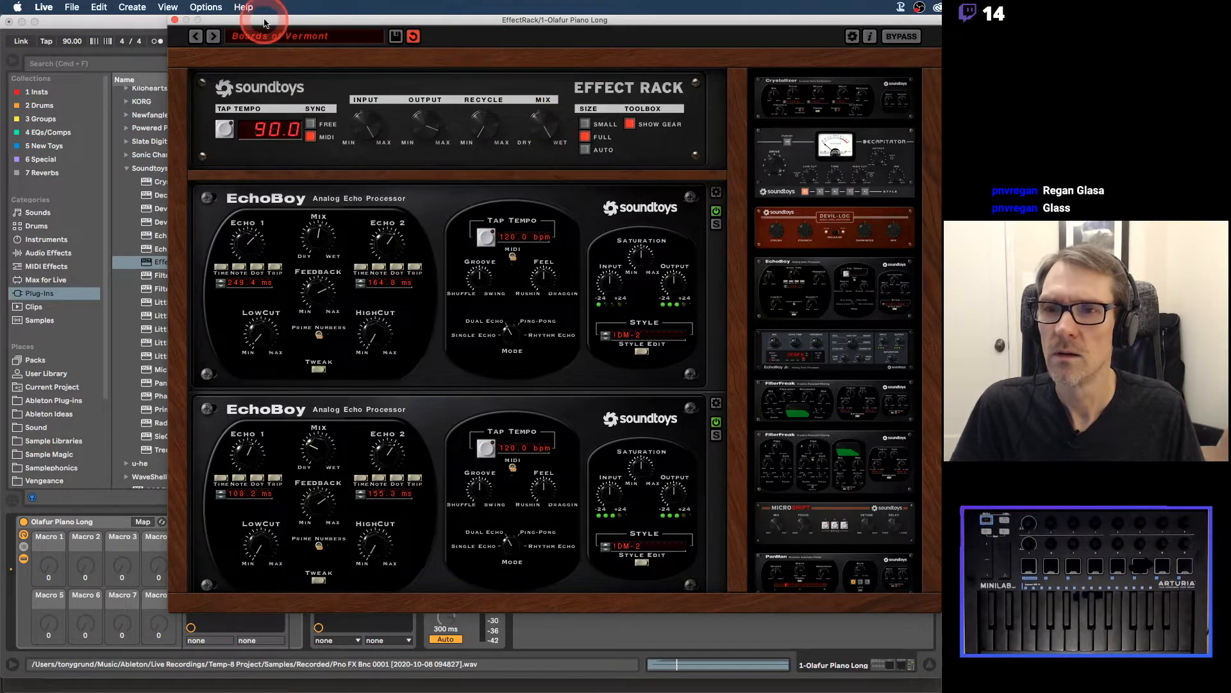
Step: Step EffectRack forward through the Cylons, Devil Pipe and Feedback Beat presets while the recording runs
mouse_move(264, 23)
mouse_down()
mouse_move(632, 25)
mouse_move(311, 42)
mouse_move(350, 39)
mouse_move(256, 21)
mouse_up()
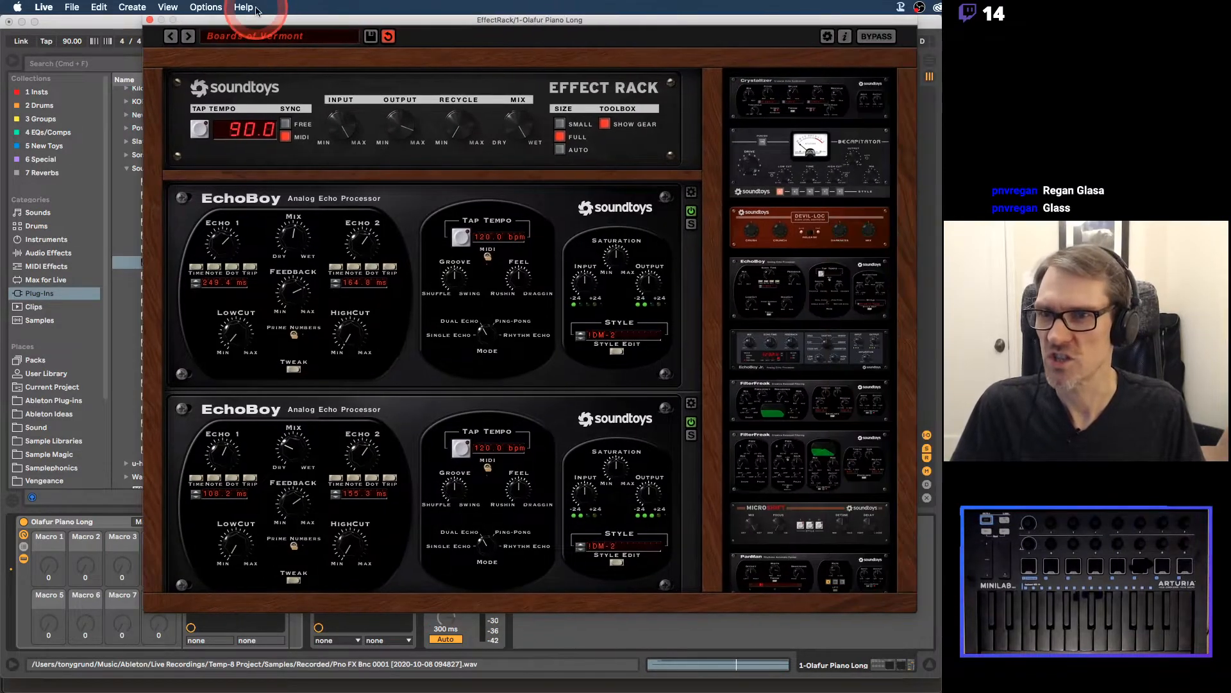
click(188, 36)
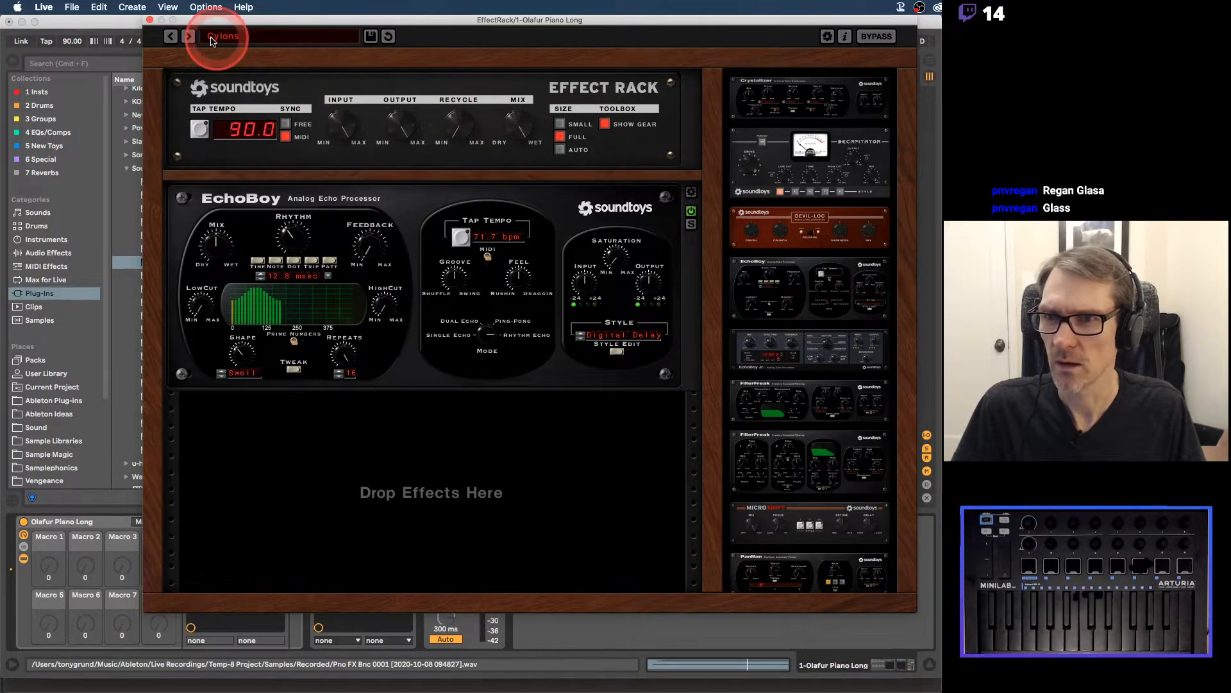
click(189, 36)
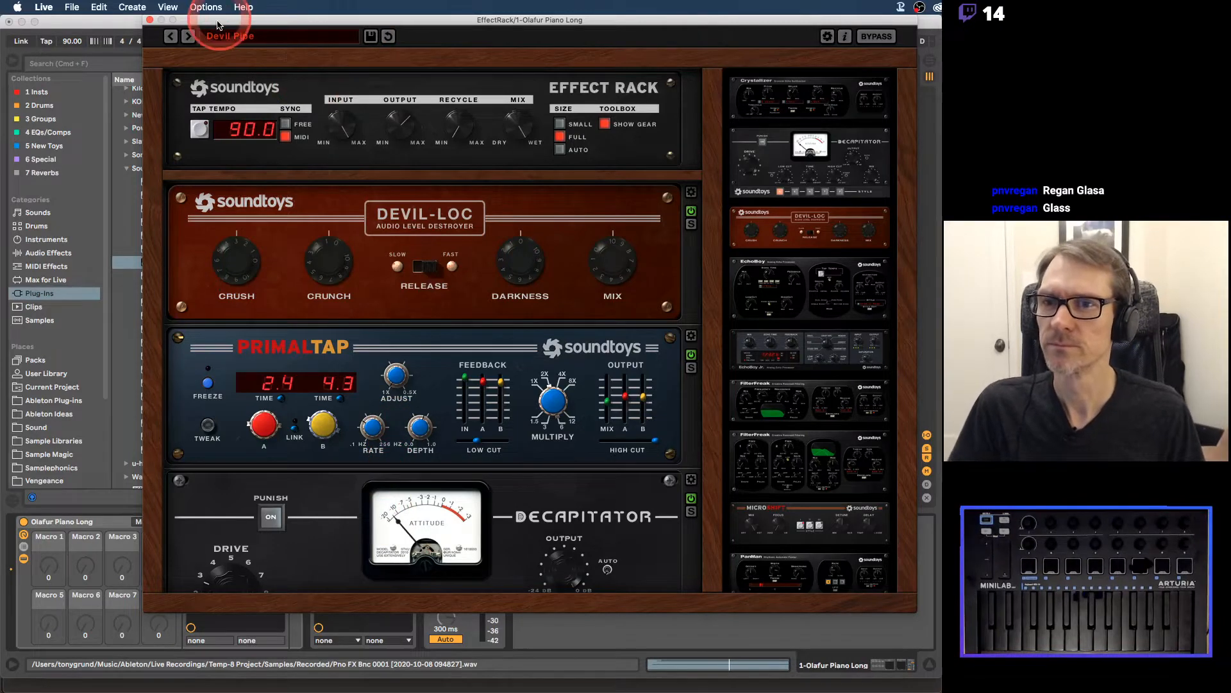
drag(219, 24, 304, 20)
click(331, 84)
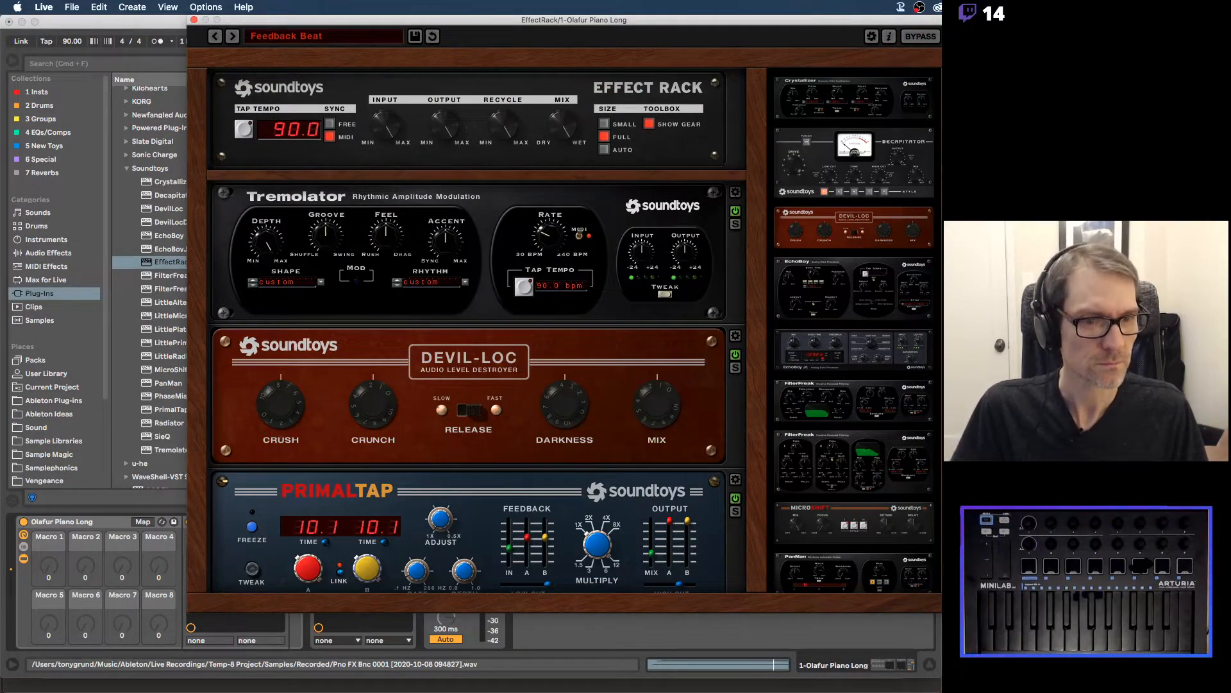
Step: Bring the EffectRack window back and review the Feedback Beat effects chain down to Crystallizer and EchoBoy
key(super+Tab)
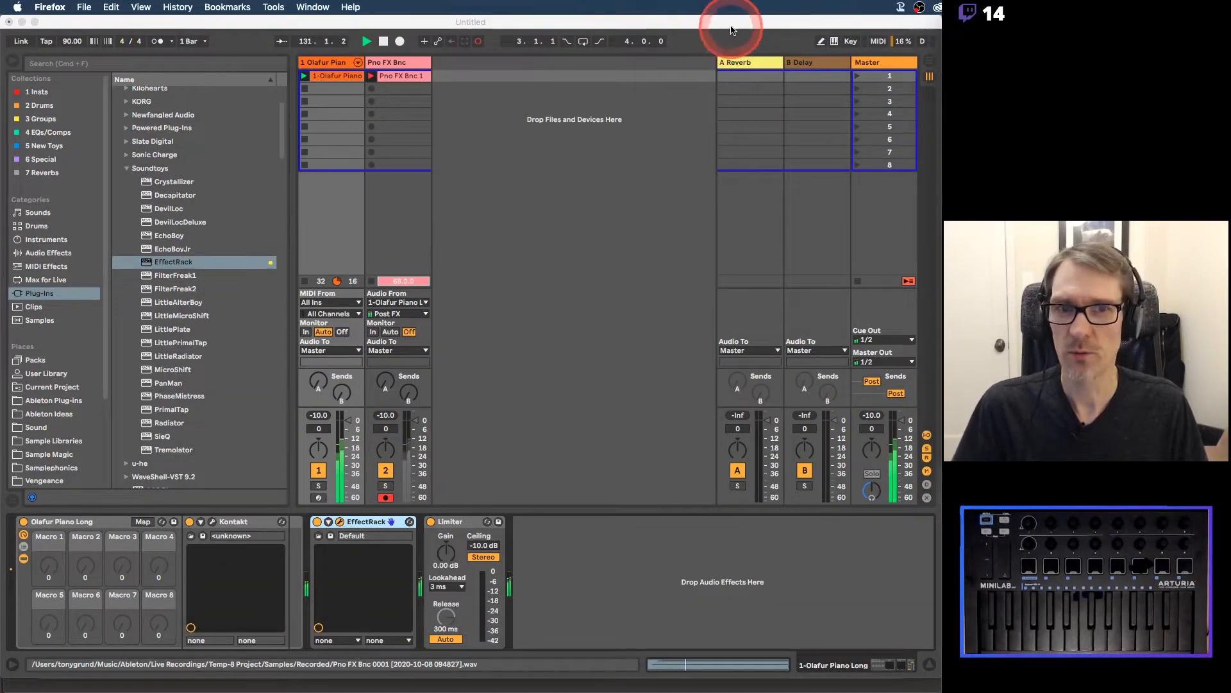
click(728, 23)
drag(638, 22, 545, 22)
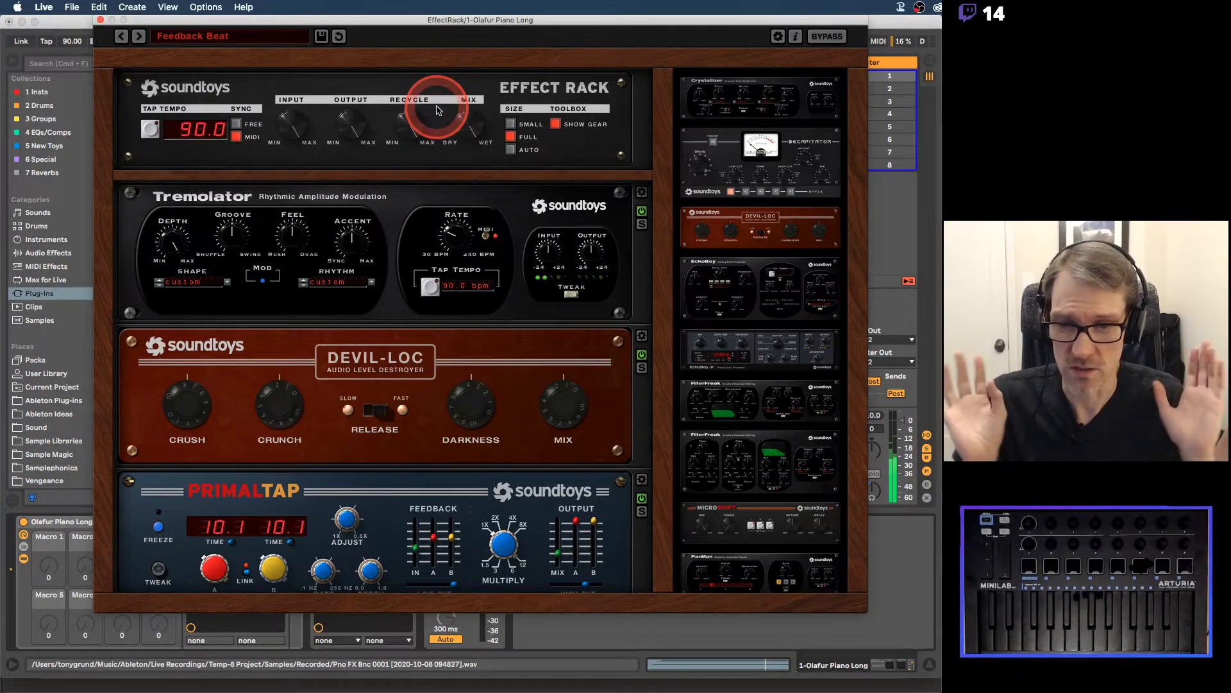
click(346, 523)
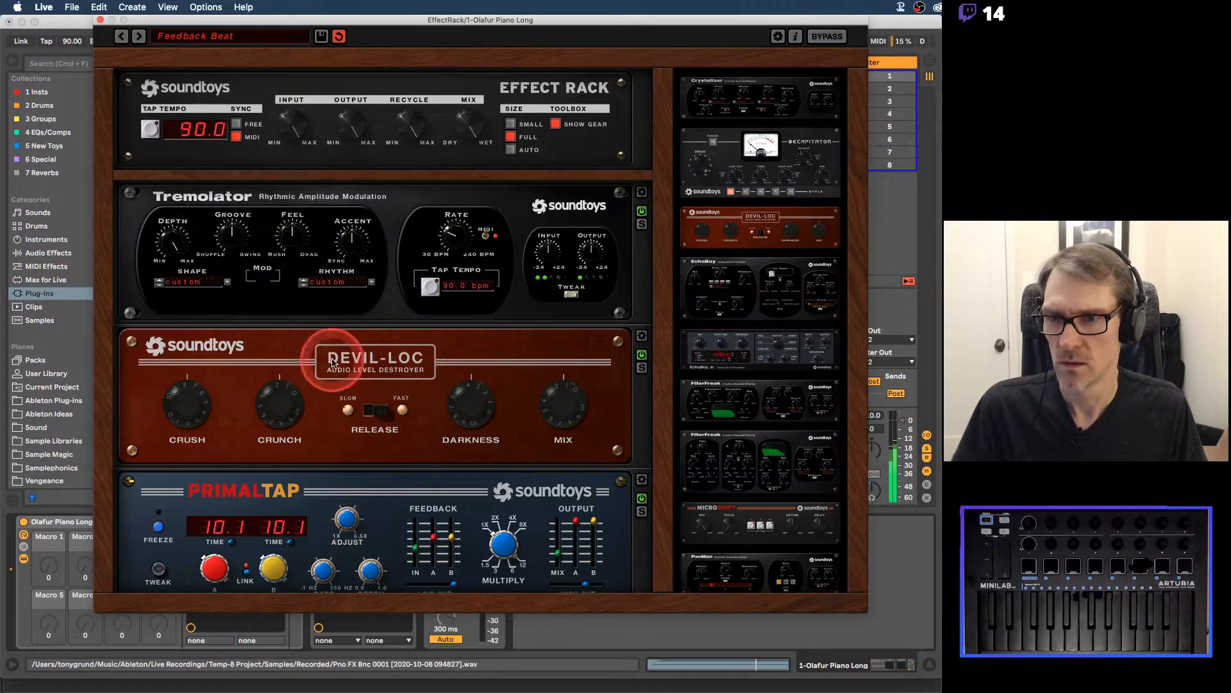
scroll(403, 311, down, 10)
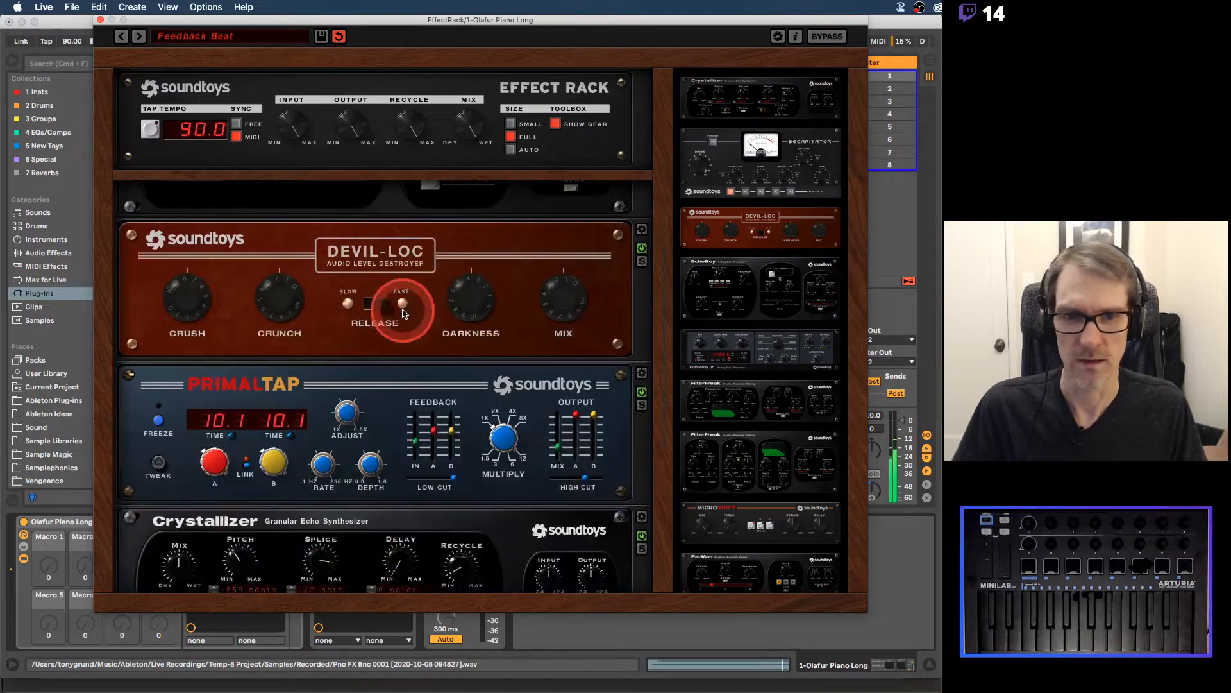
scroll(403, 313, down, 5)
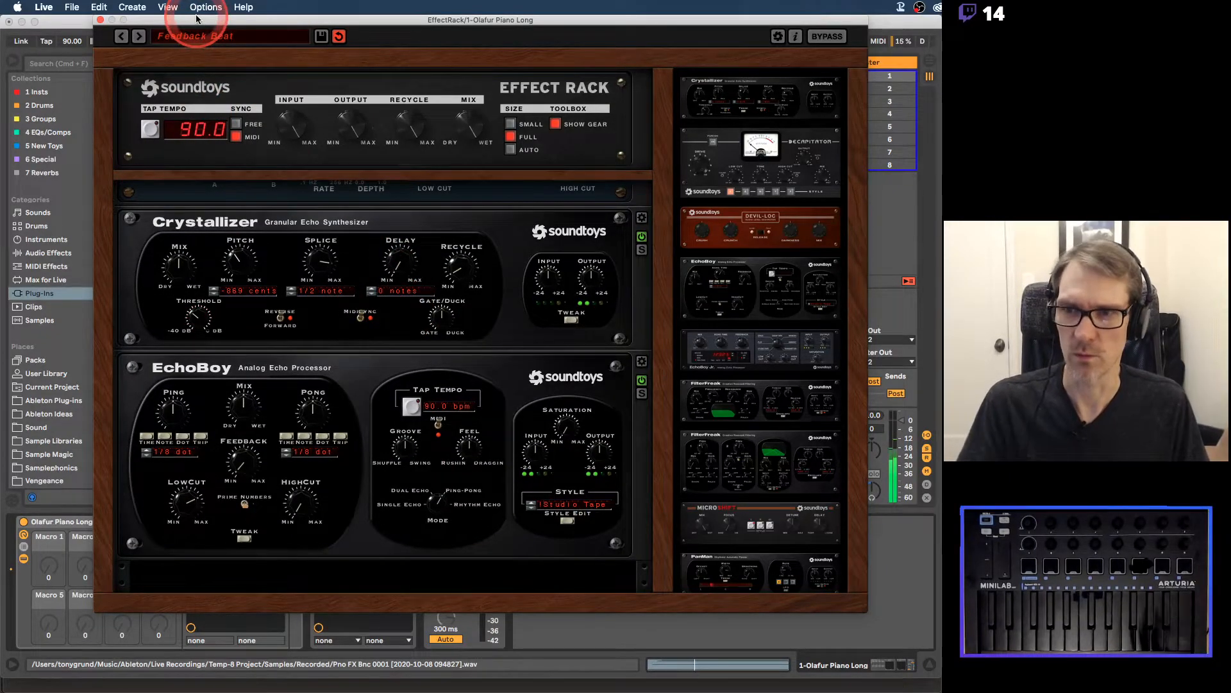
Step: Step EffectRack forward through the Morse Code Crystals, Pipe Driver Random and Radio Bad Connection presets while recording
drag(196, 17, 246, 20)
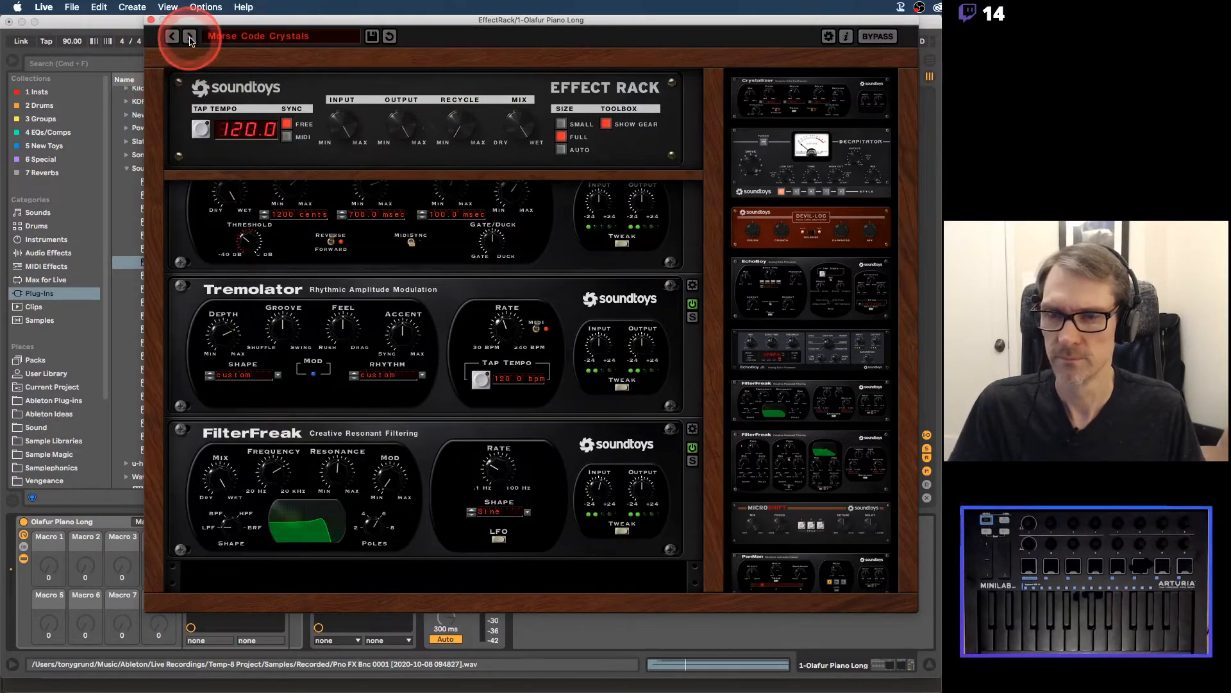
scroll(407, 268, up, 3)
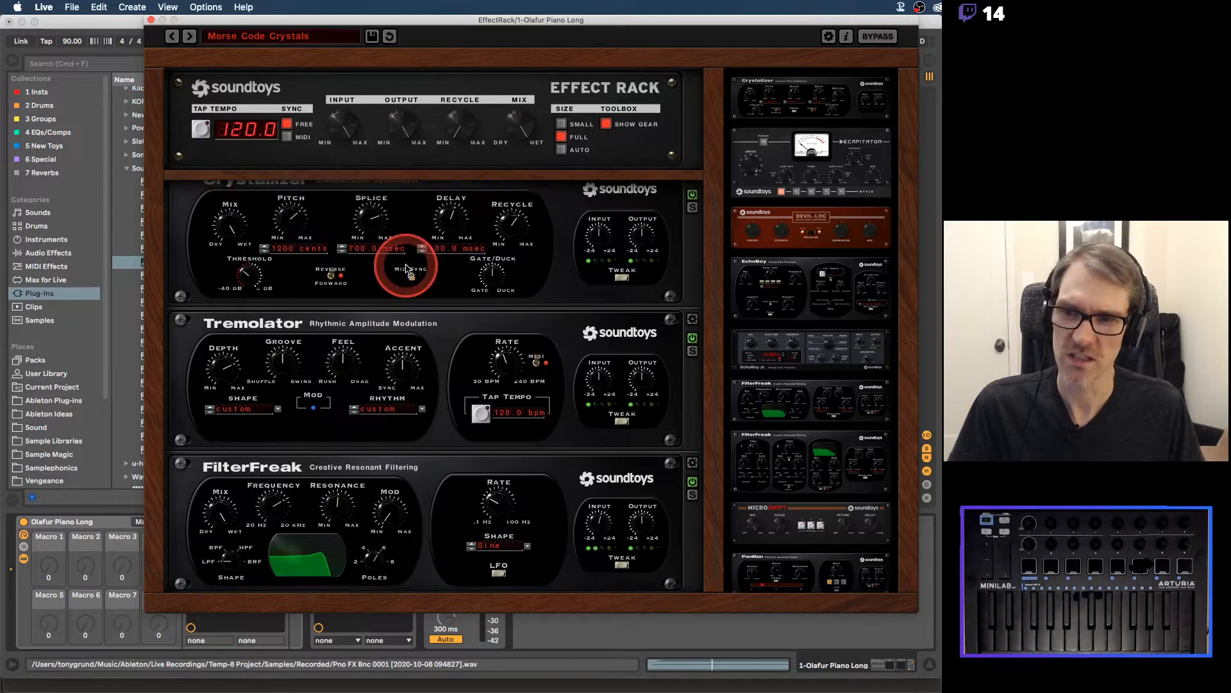
scroll(407, 267, up, 2)
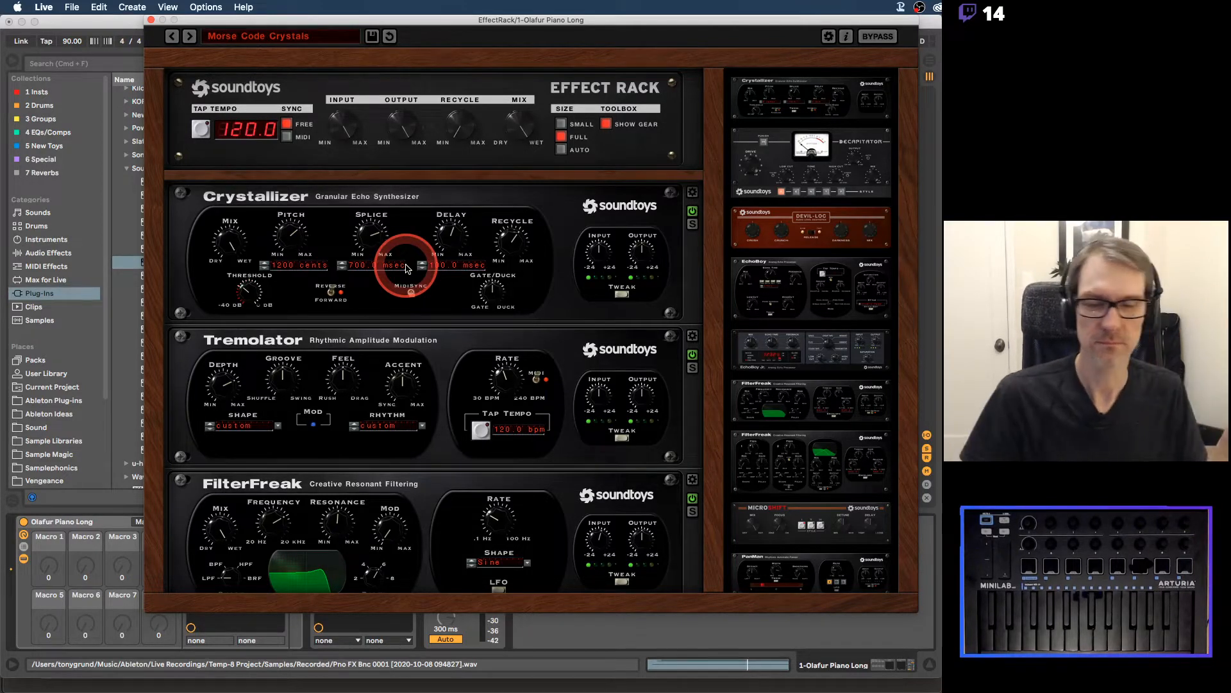
click(190, 36)
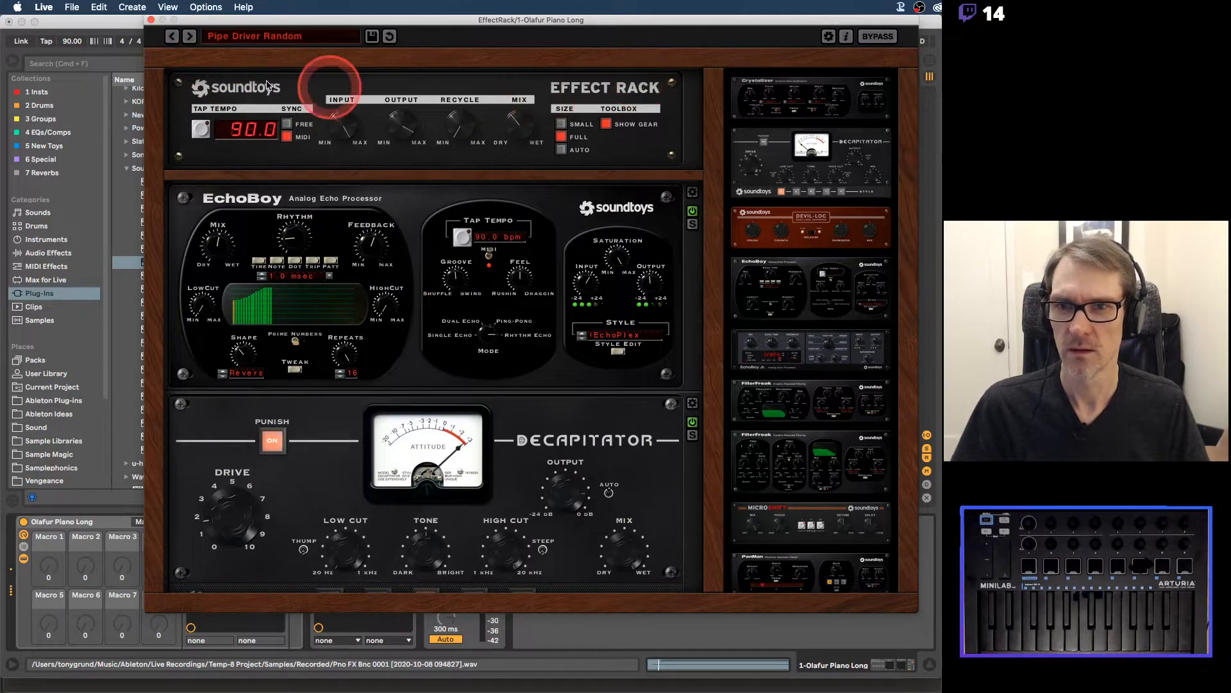
click(190, 36)
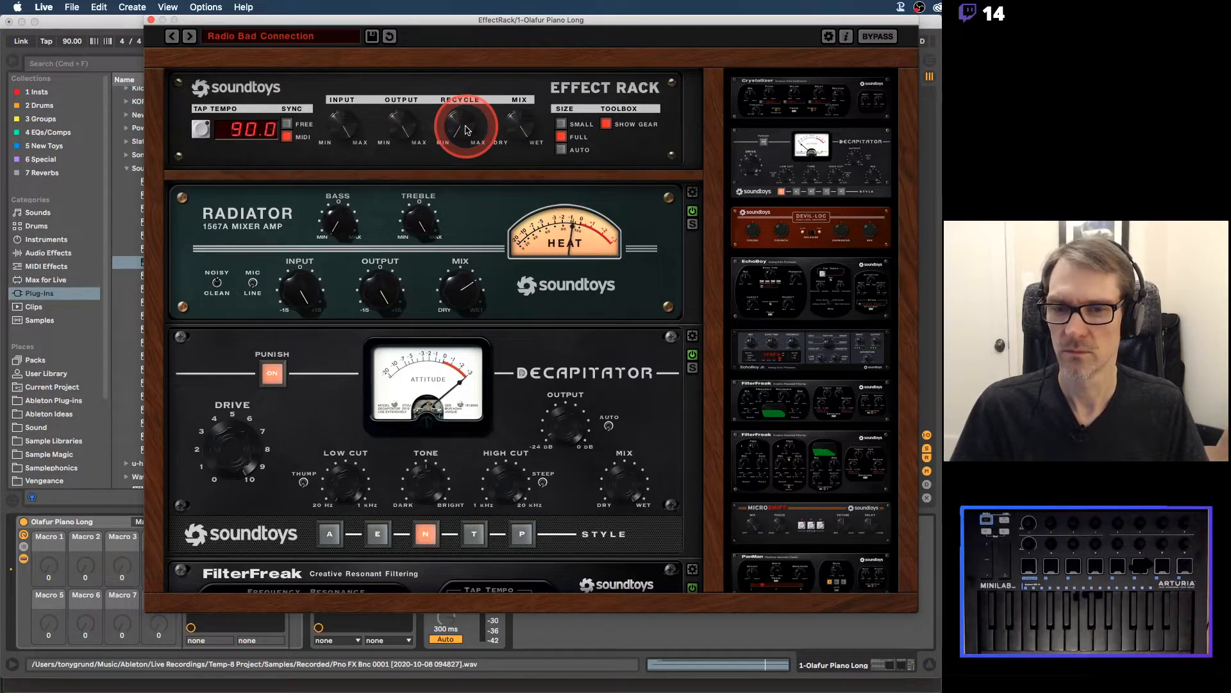
Step: Move EffectRack clear of the session tracks, then stop the Pno FX Bnc recording and the piano clip
drag(418, 22, 467, 214)
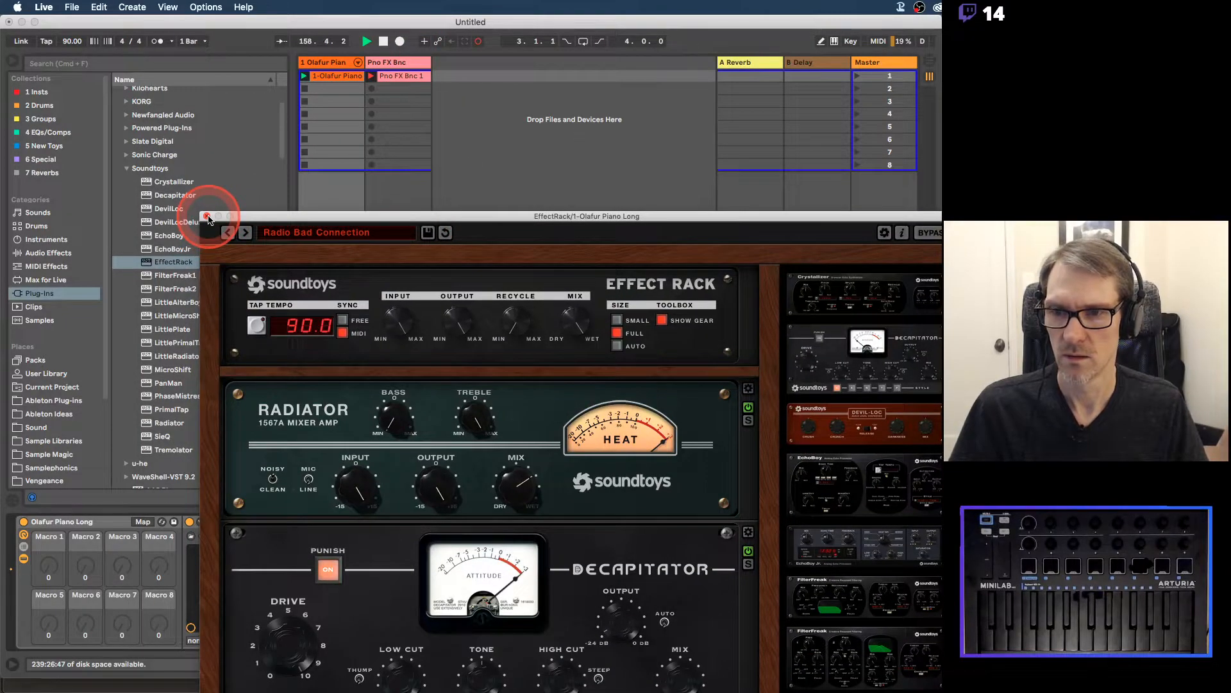
drag(289, 215, 460, 19)
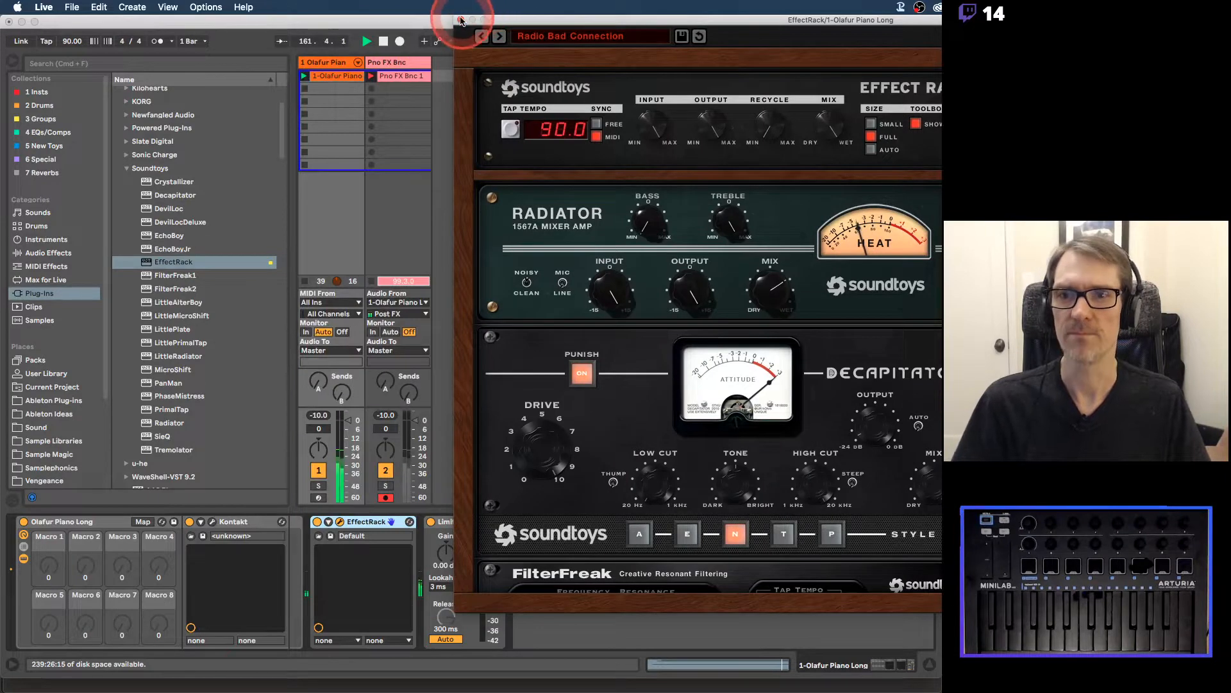
click(373, 282)
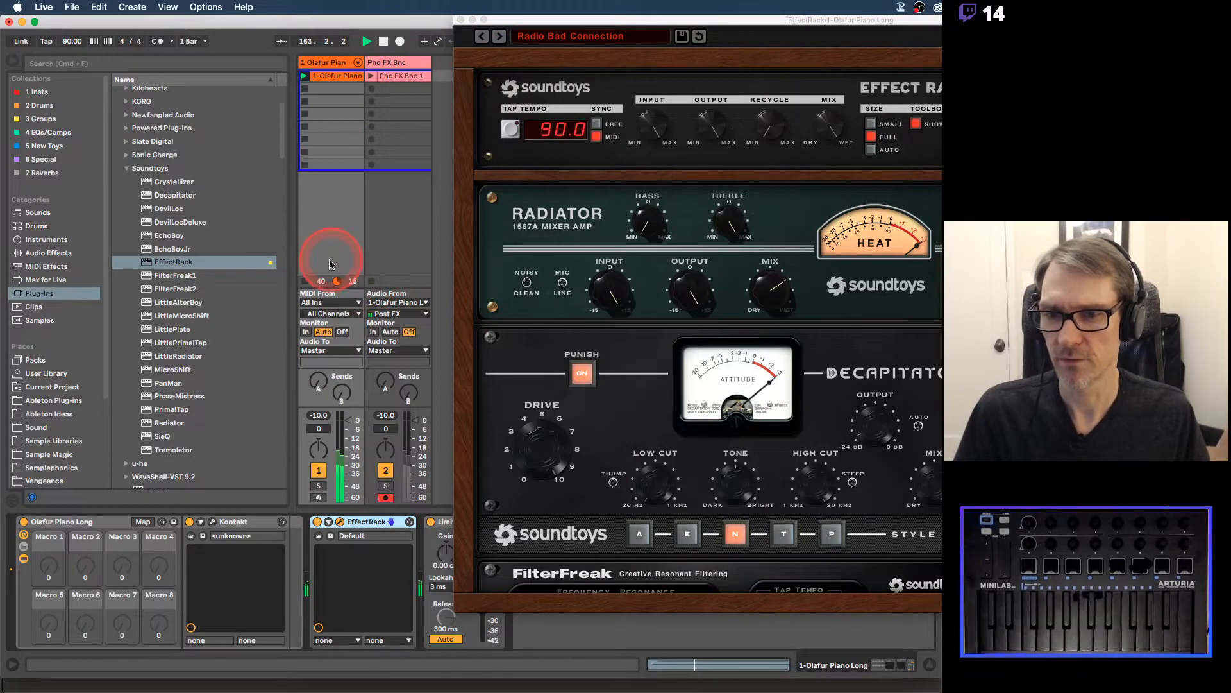
click(355, 74)
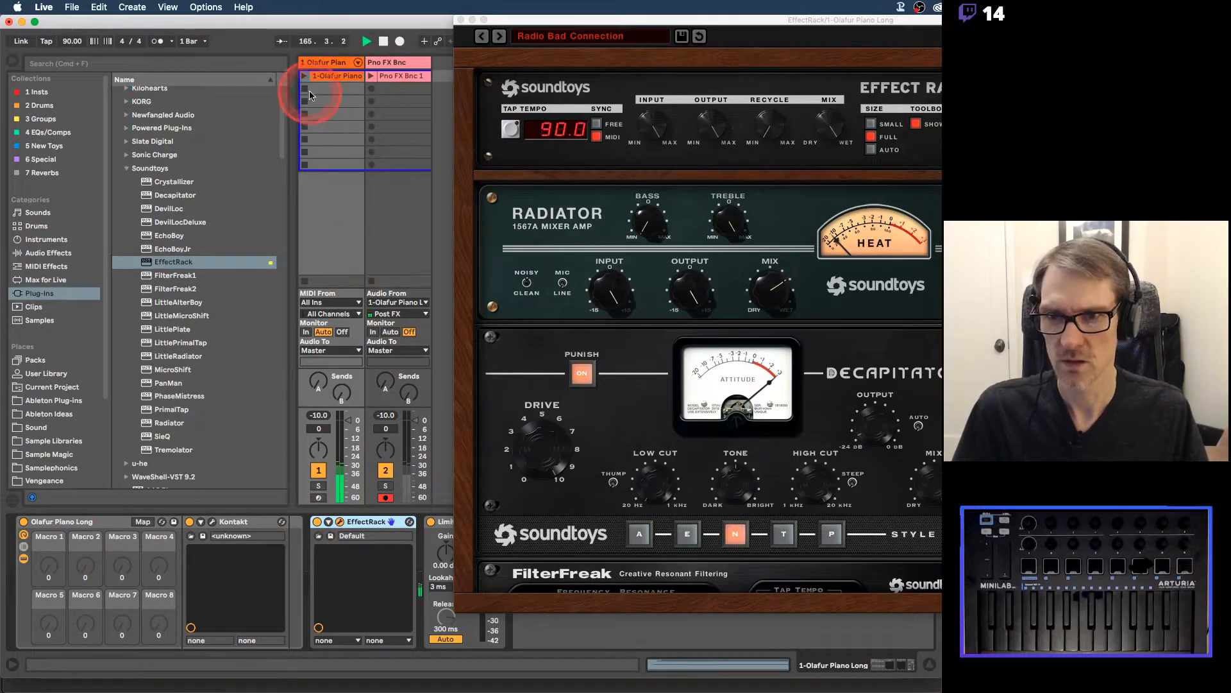
Step: Start recording a new clip in the second slot of the Pno FX Bnc track and move EffectRack aside
click(369, 96)
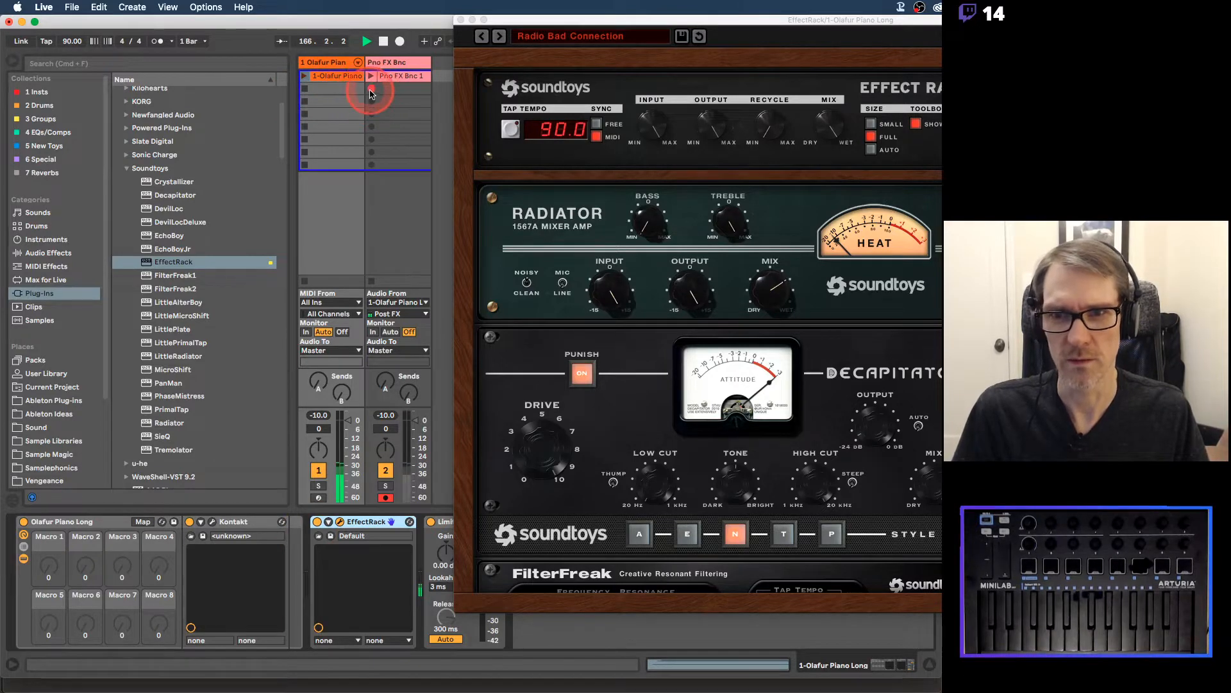
click(556, 23)
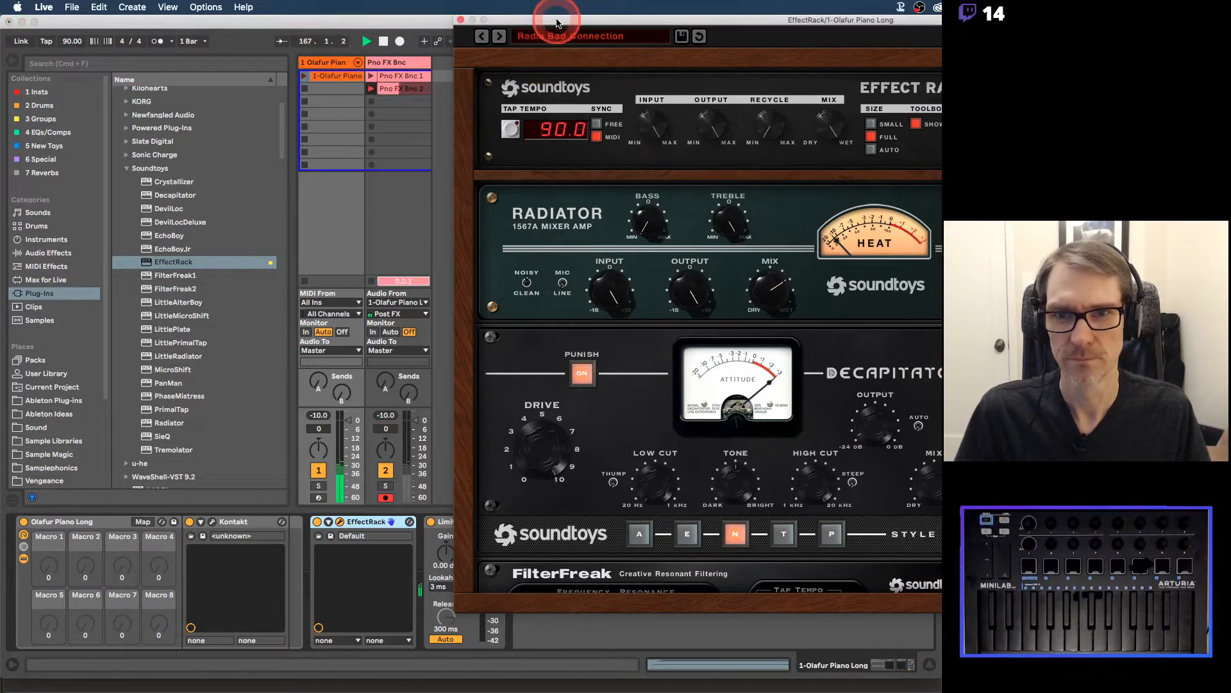
drag(557, 23, 620, 14)
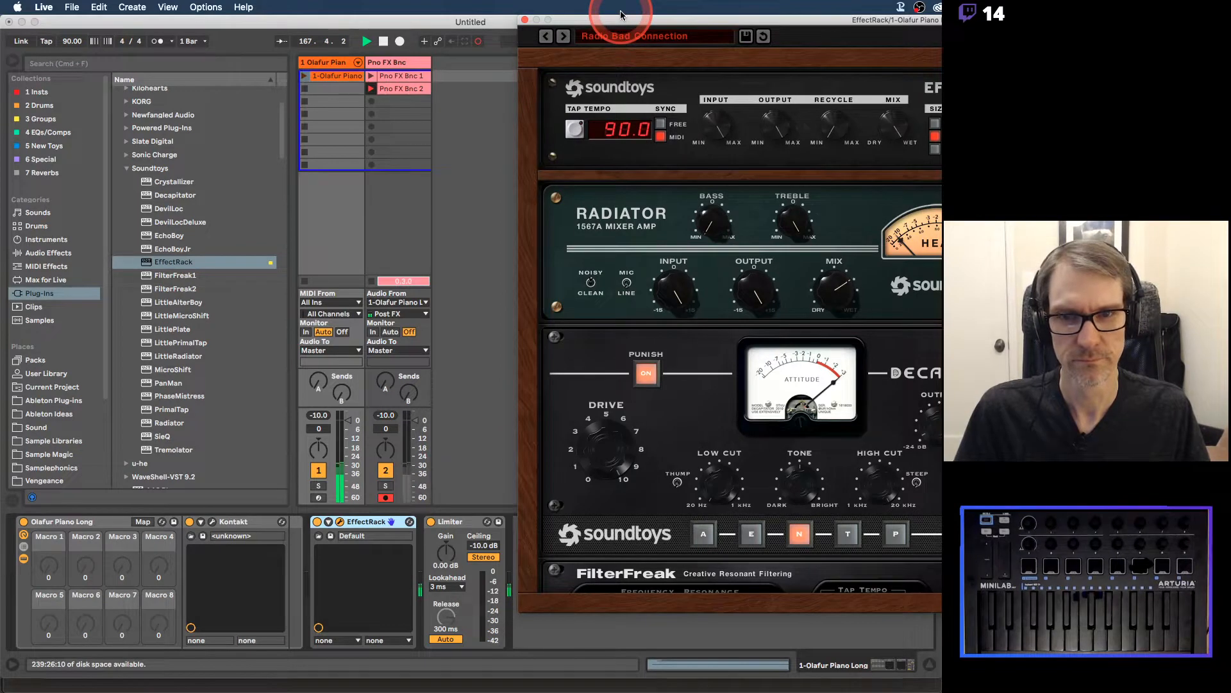
Step: Stop the Pno FX Bnc recording and playback, then bypass the EffectRack device and close its window
click(554, 161)
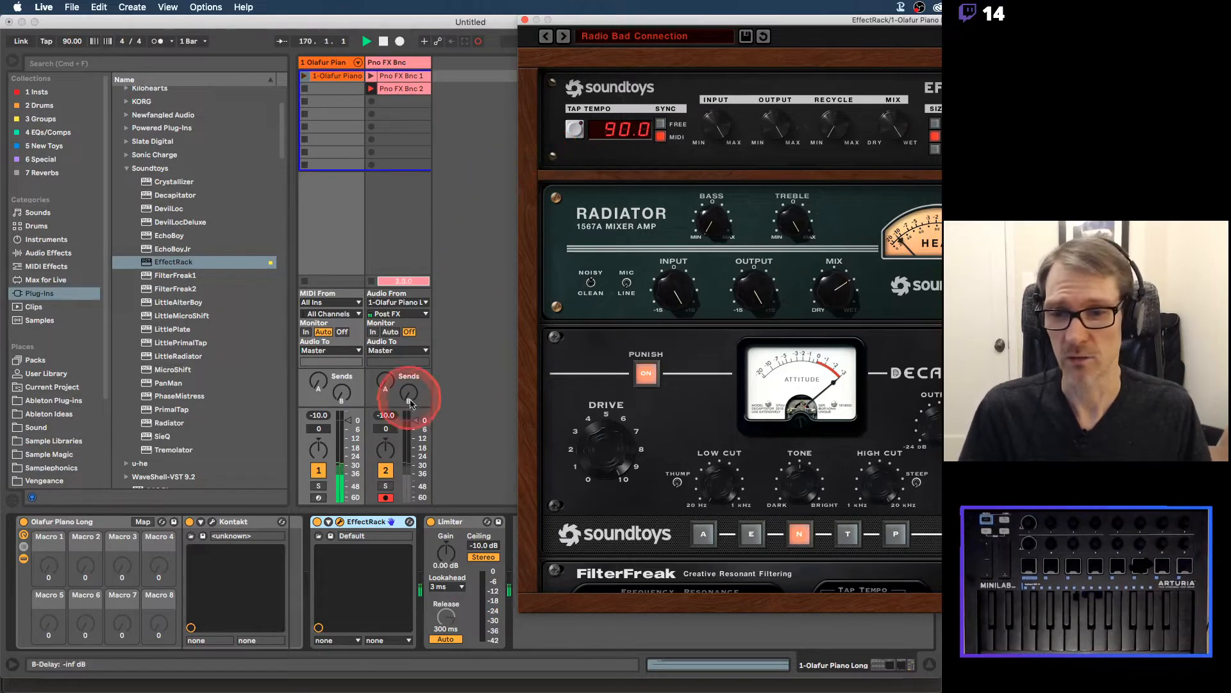
click(371, 283)
key(space)
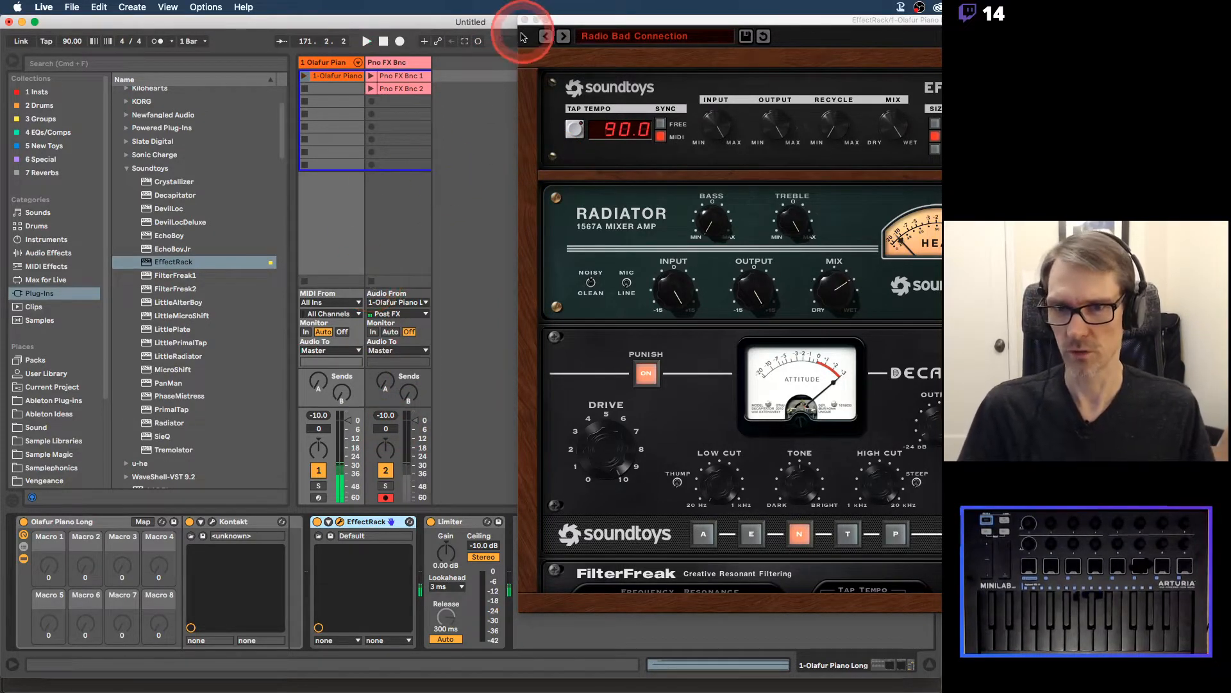
click(317, 522)
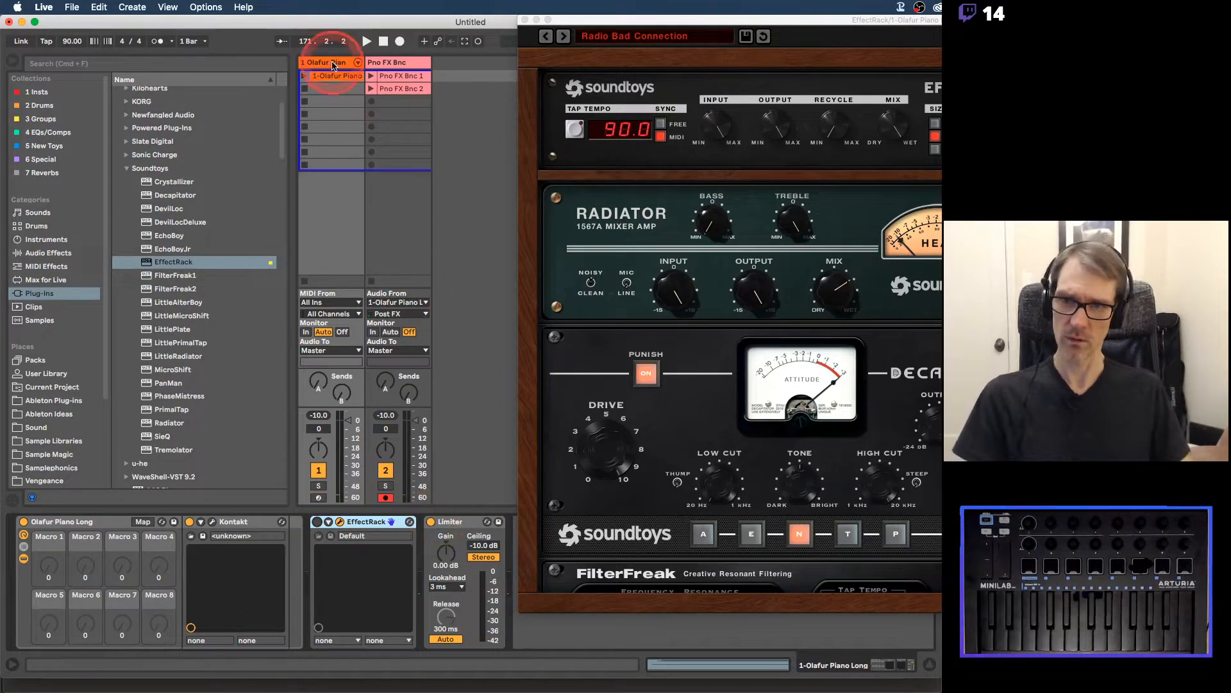
click(525, 20)
Step: Set the first Pno FX Bnc clip to start at bar 65 and loop for 4 bars
click(397, 78)
click(628, 363)
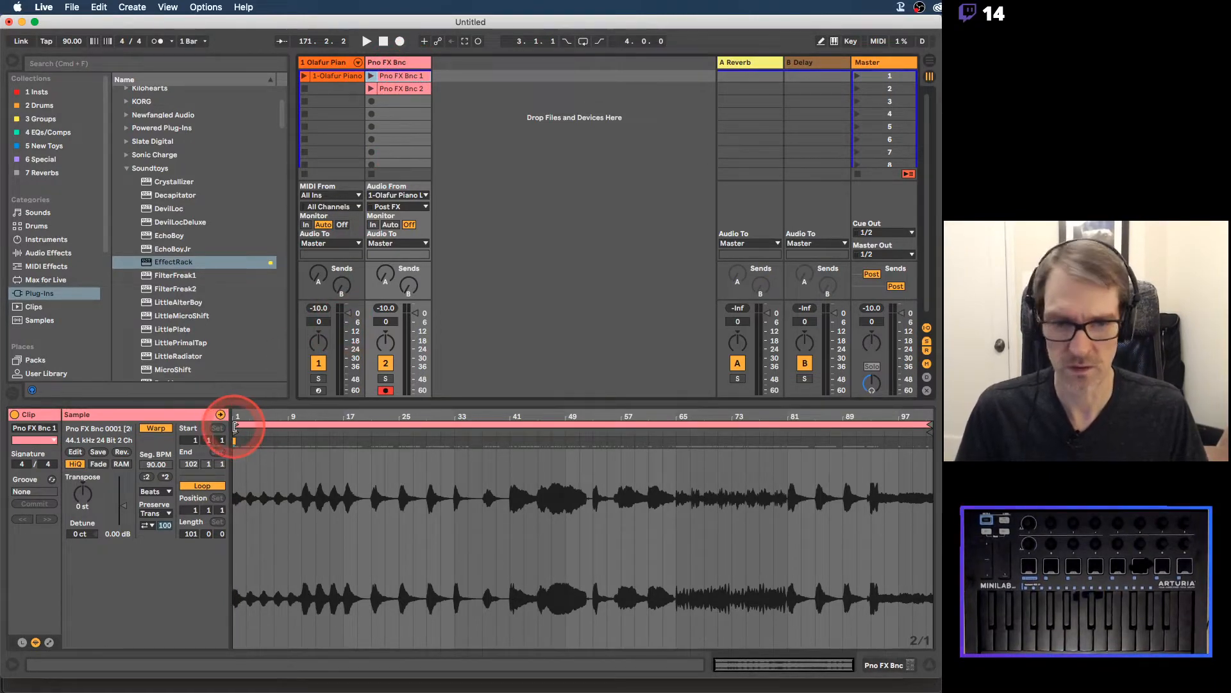
mouse_move(234, 425)
mouse_down()
mouse_move(690, 440)
mouse_move(678, 440)
mouse_up()
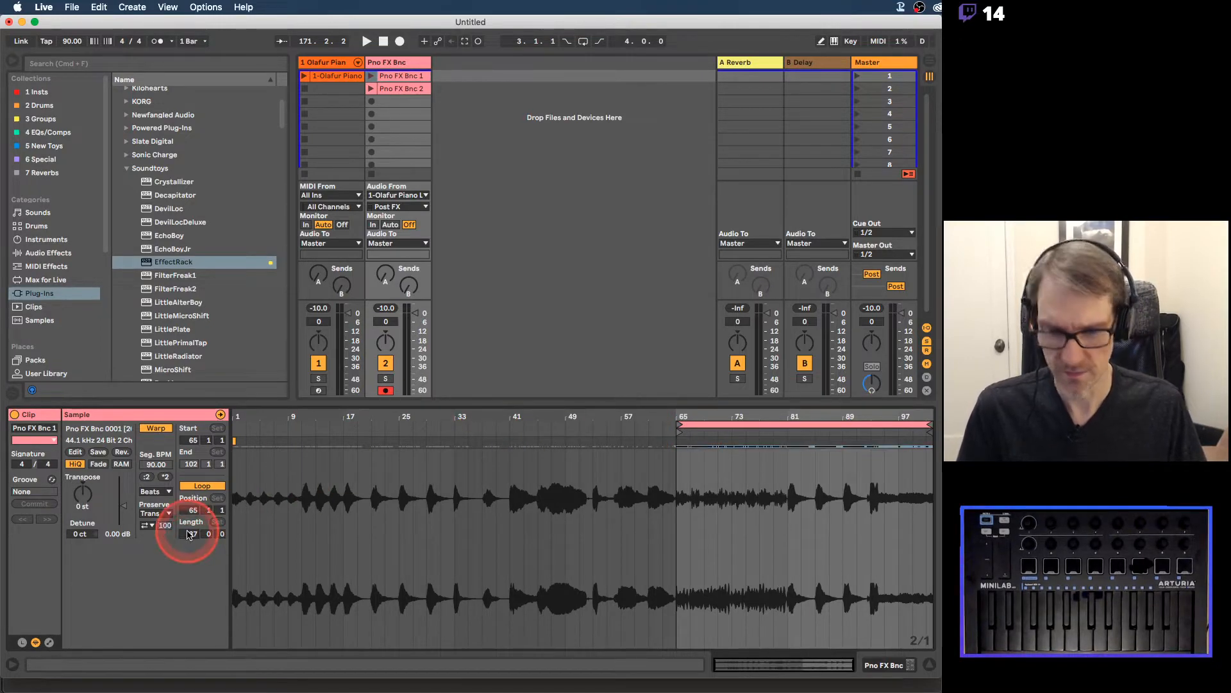
click(190, 534)
text(4)
key(Return)
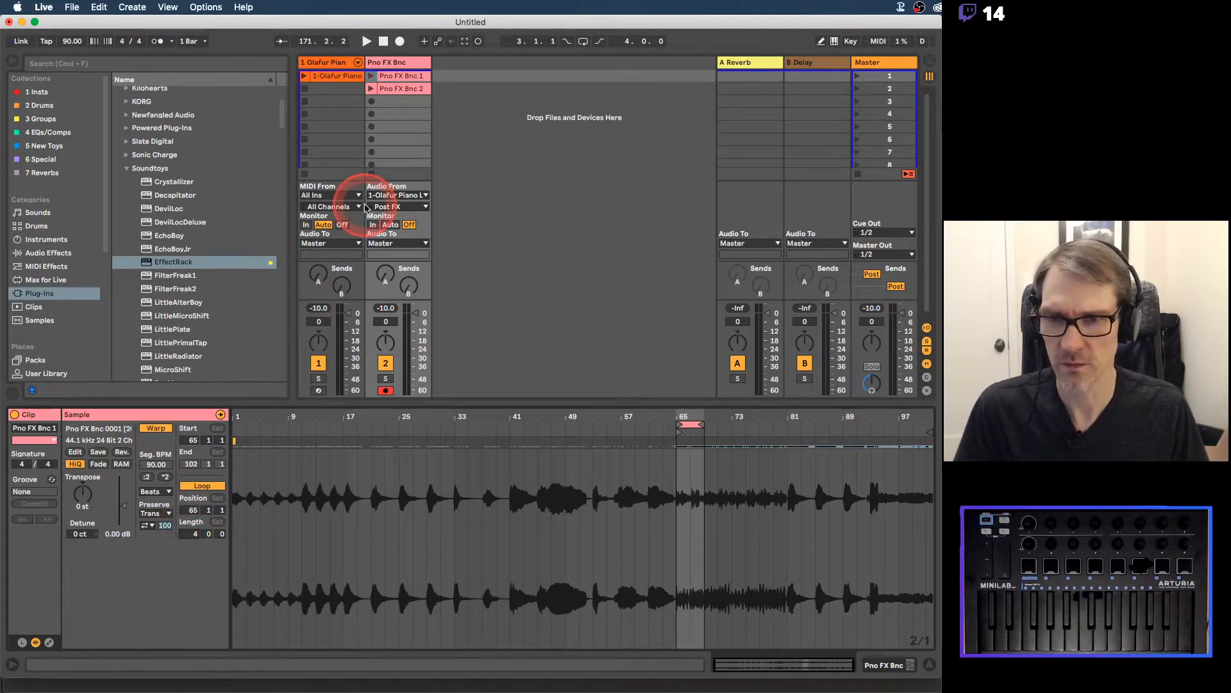
Step: Launch the Pno FX Bnc 1 clip and shift its four-bar loop forward to start at bar 69
click(333, 80)
click(370, 76)
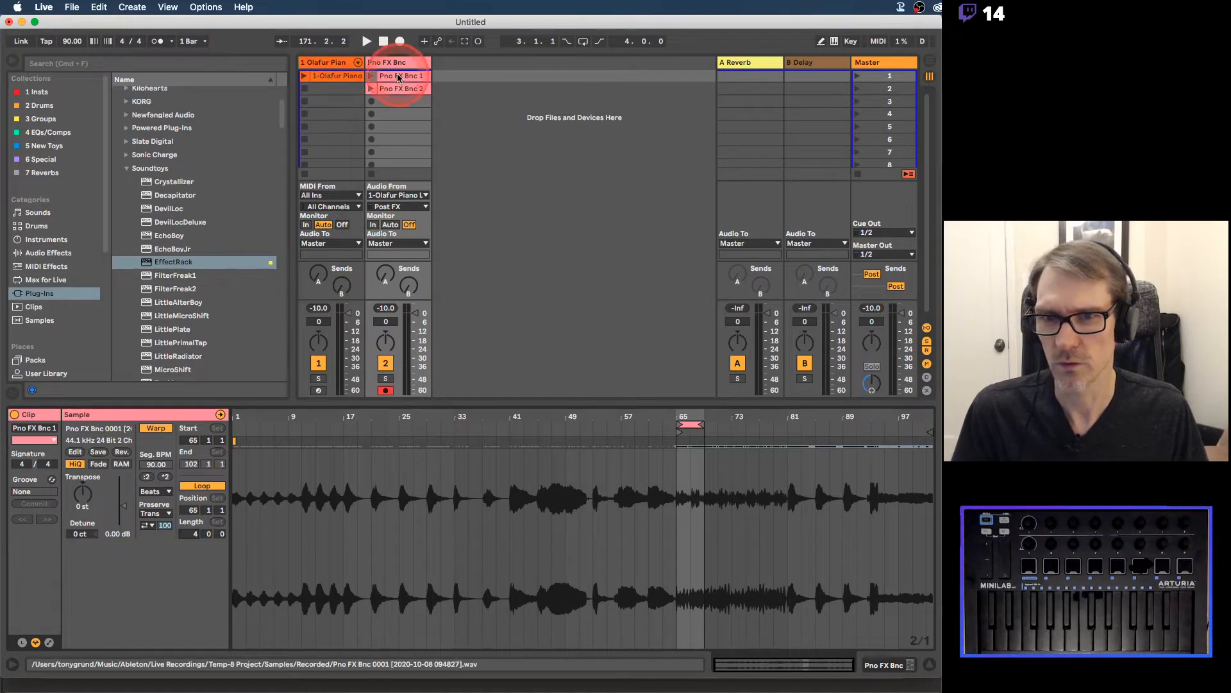
click(494, 259)
click(414, 320)
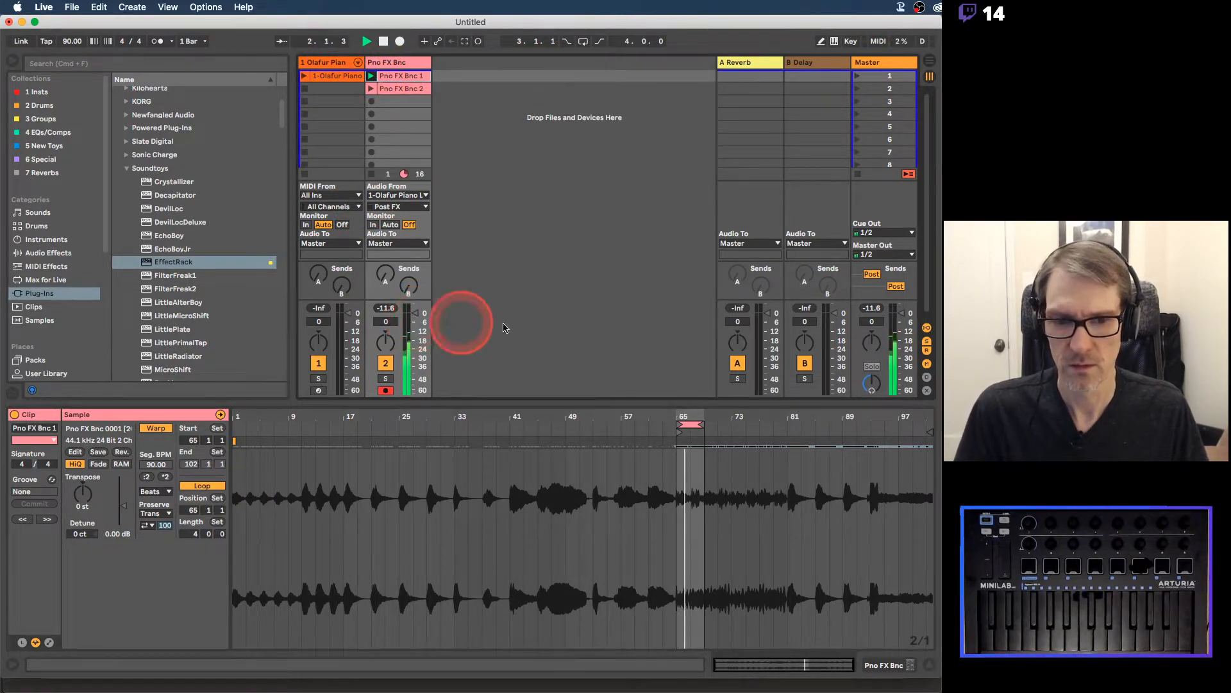
drag(690, 418, 511, 418)
key(Up)
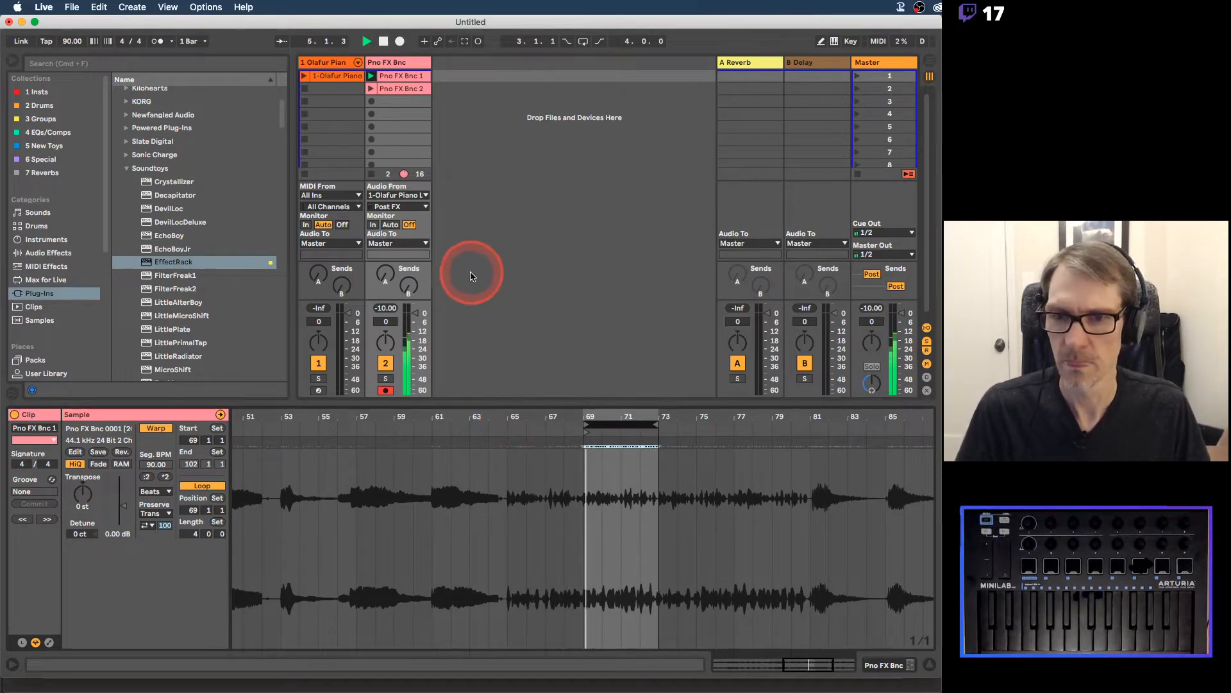
Step: Set the Pno FX Bnc track volume to -6.0 dB while the loop plays, then stop playback
drag(415, 312, 415, 324)
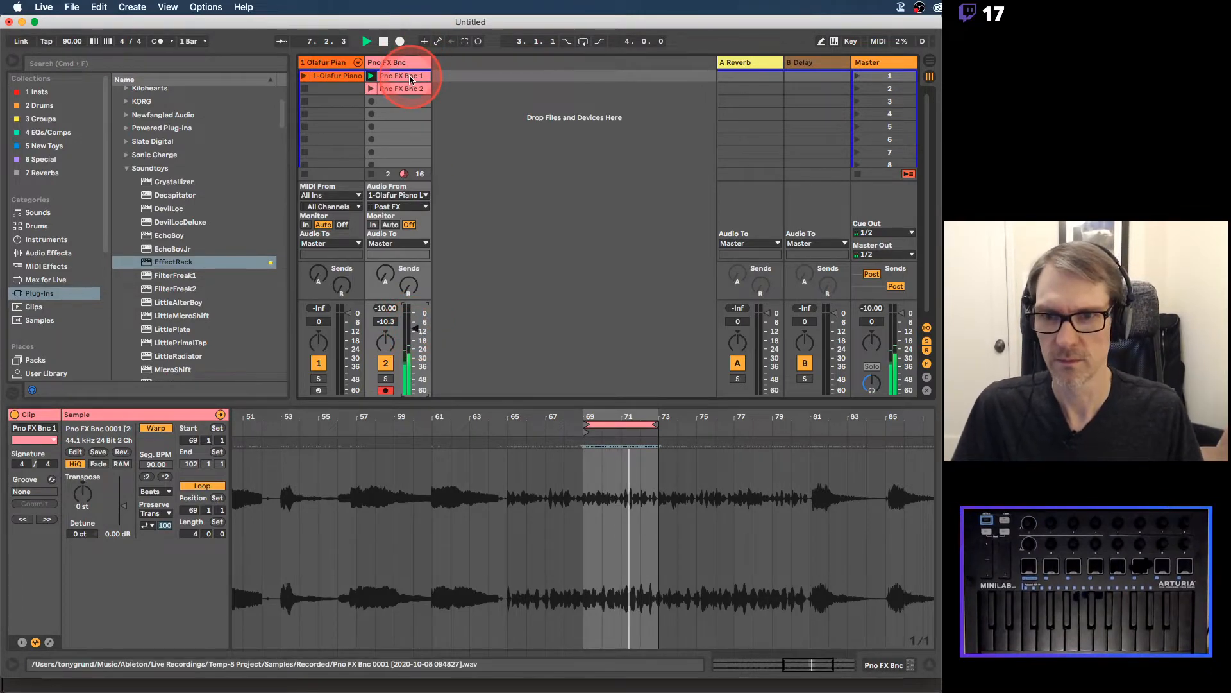
click(579, 354)
drag(609, 415, 518, 338)
drag(404, 325, 416, 326)
click(405, 77)
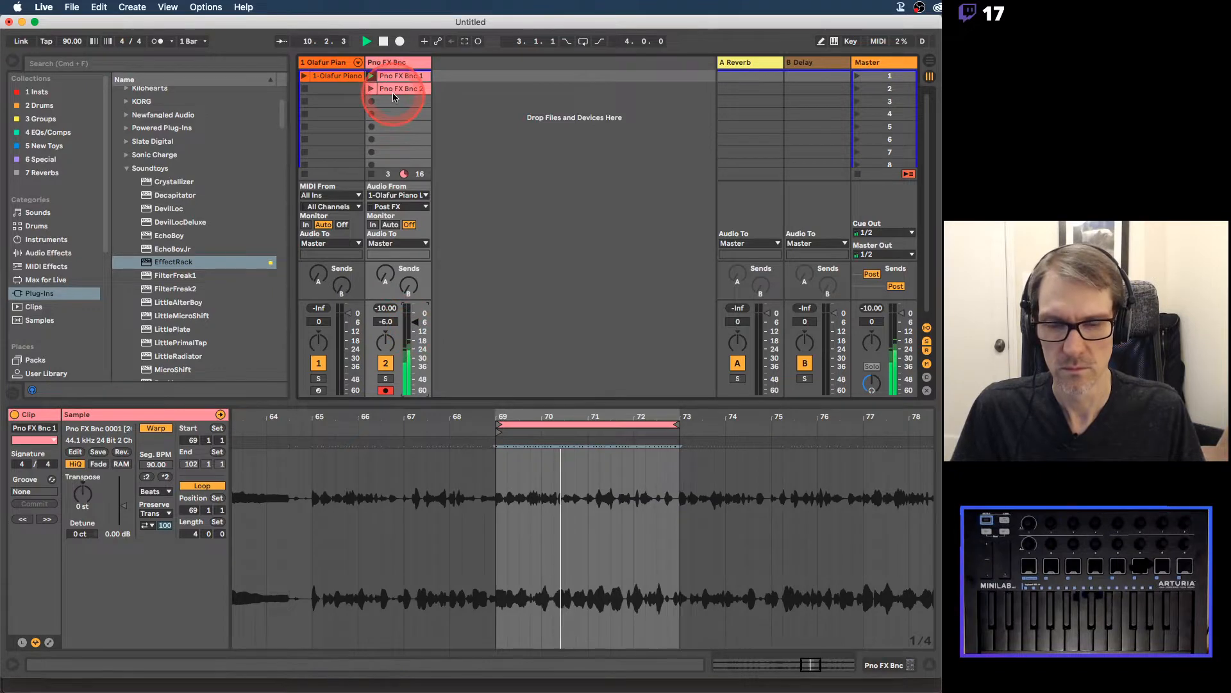
key(space)
Step: Copy the Pno FX Bnc 1 clip into the fifth slot of the same track
click(395, 63)
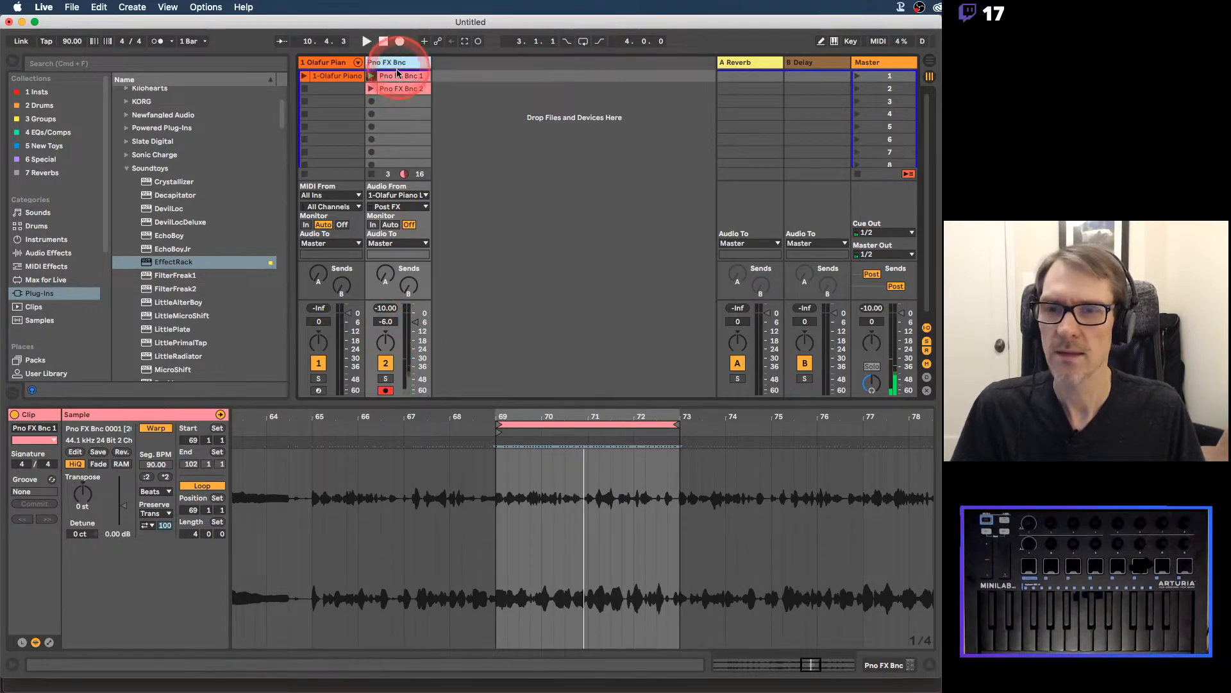
right_click(397, 78)
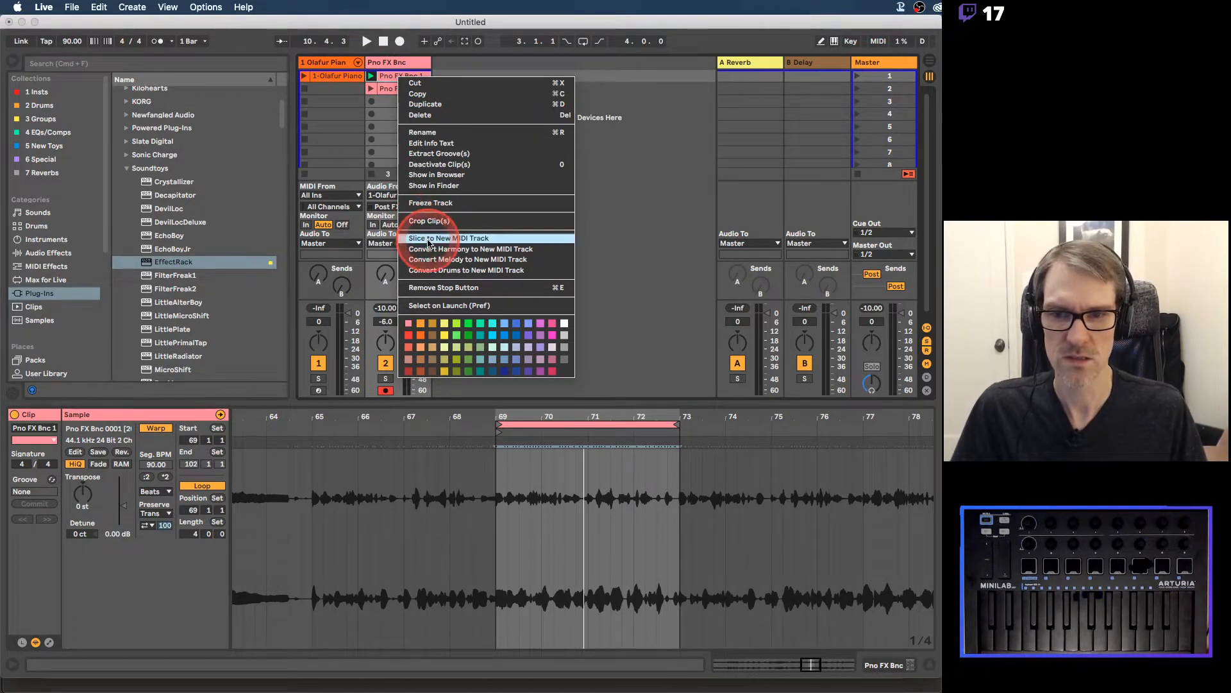
click(362, 148)
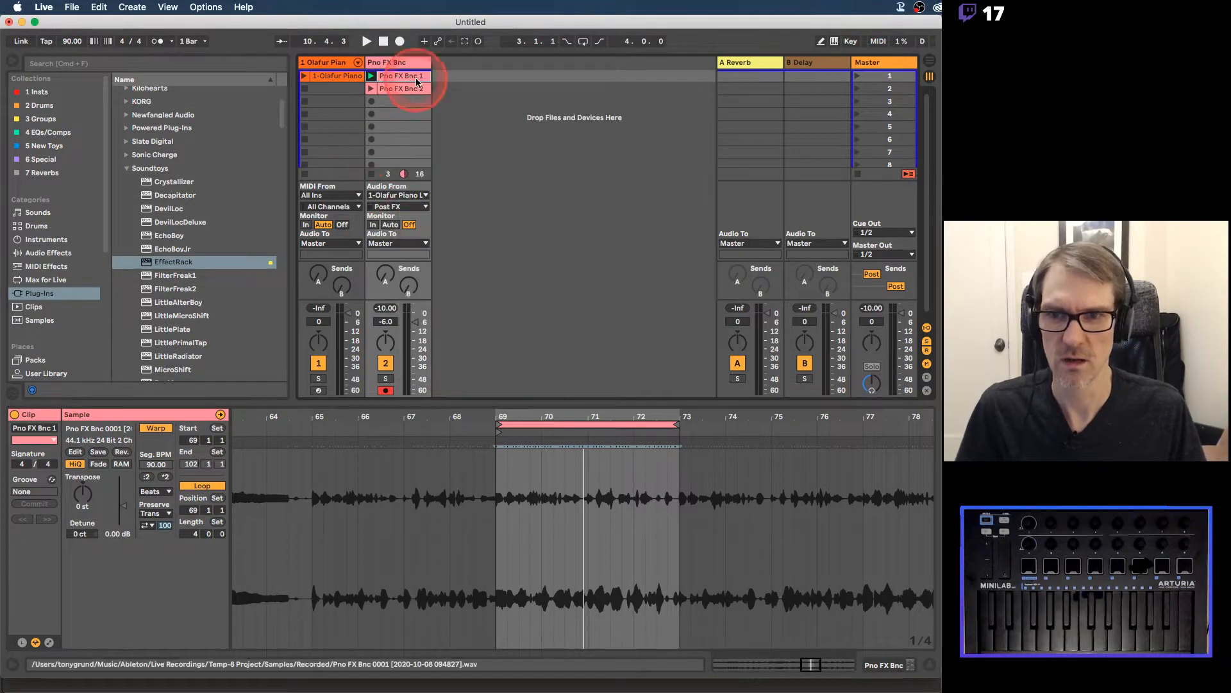
drag(412, 78, 399, 127)
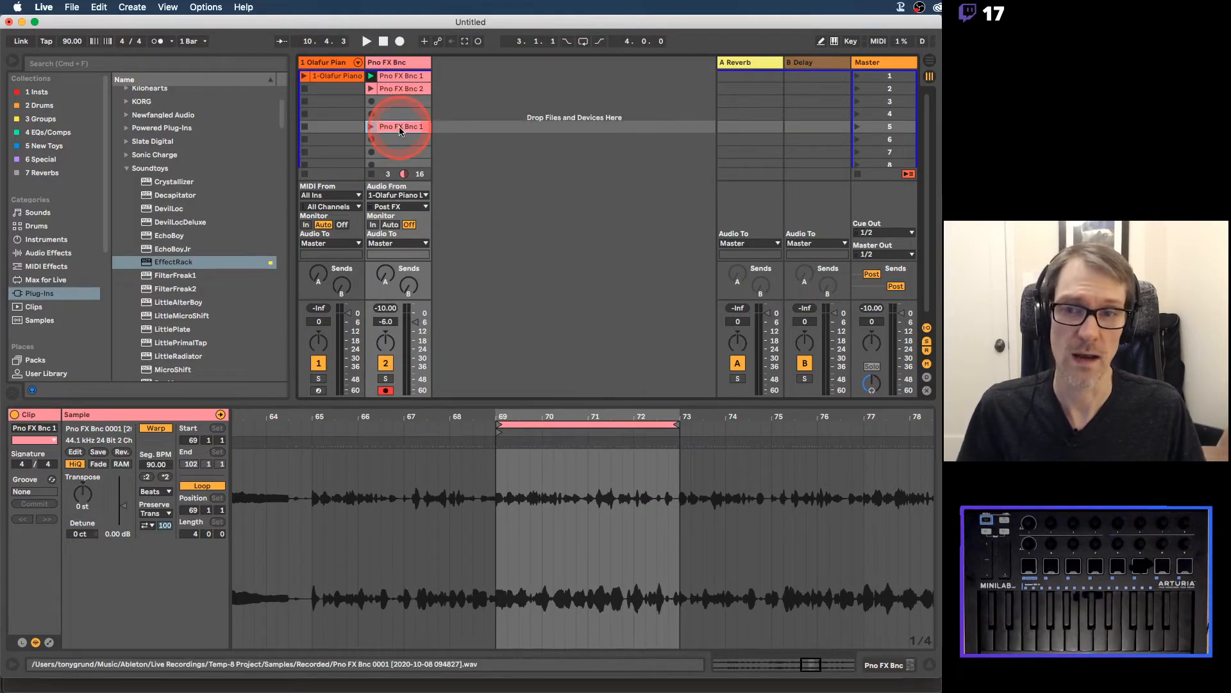
Step: Crop the copied clip in the fifth slot down to its four-bar loop
right_click(401, 131)
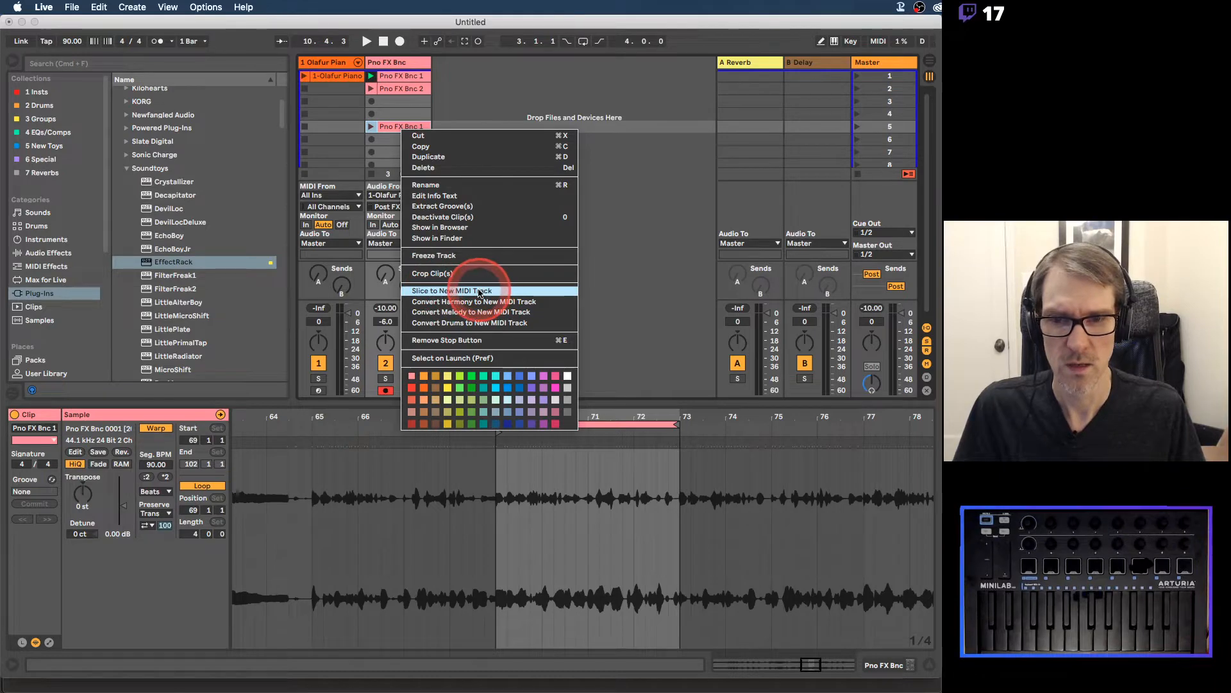
click(344, 196)
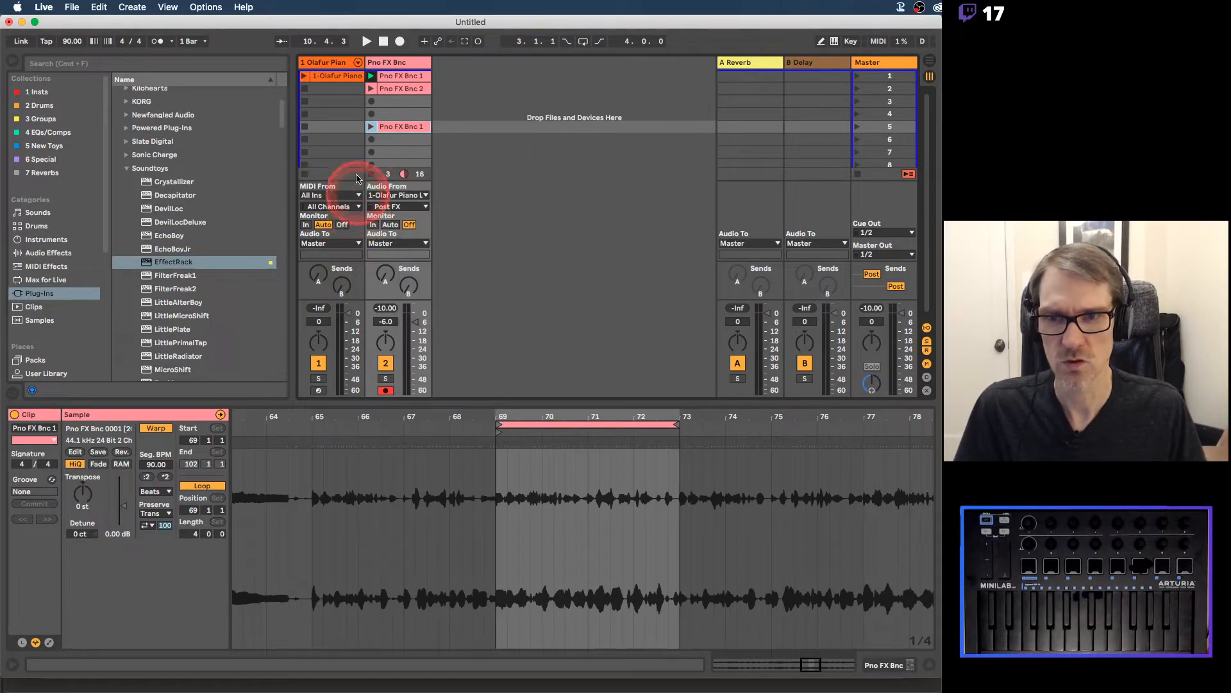
right_click(390, 128)
click(423, 271)
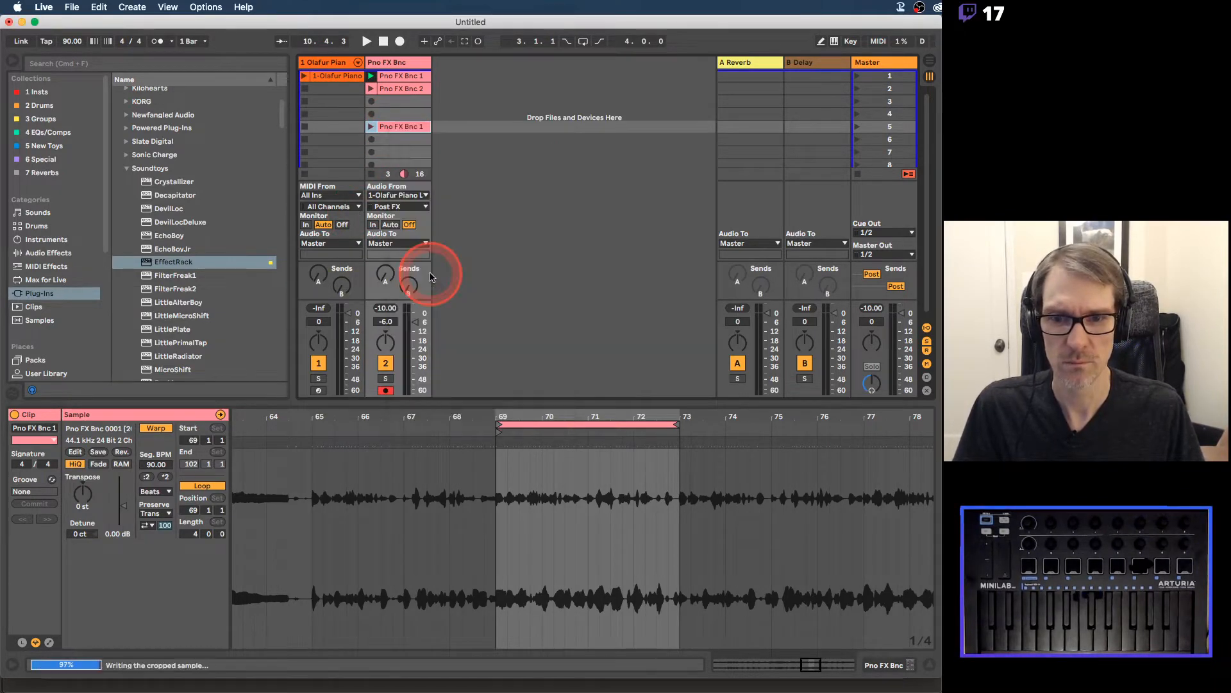
Step: Slice the cropped clip to a new MIDI track with one slice per 1/16 note, using the Built-in slicing preset
right_click(397, 128)
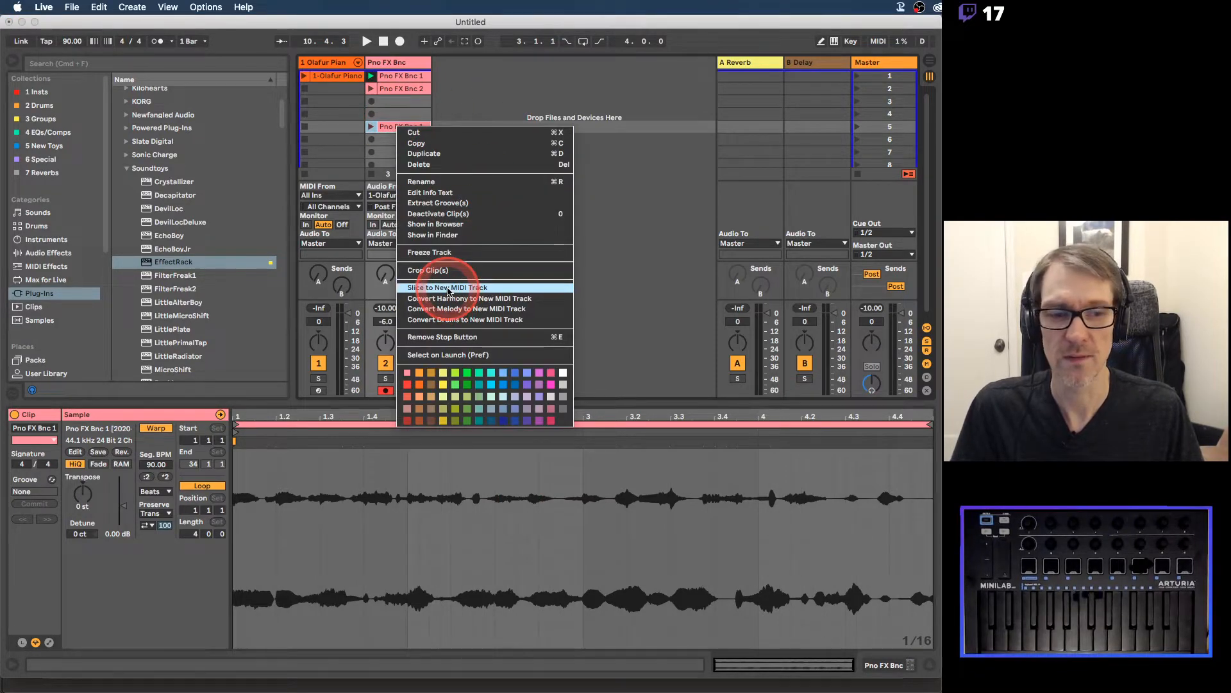
click(447, 290)
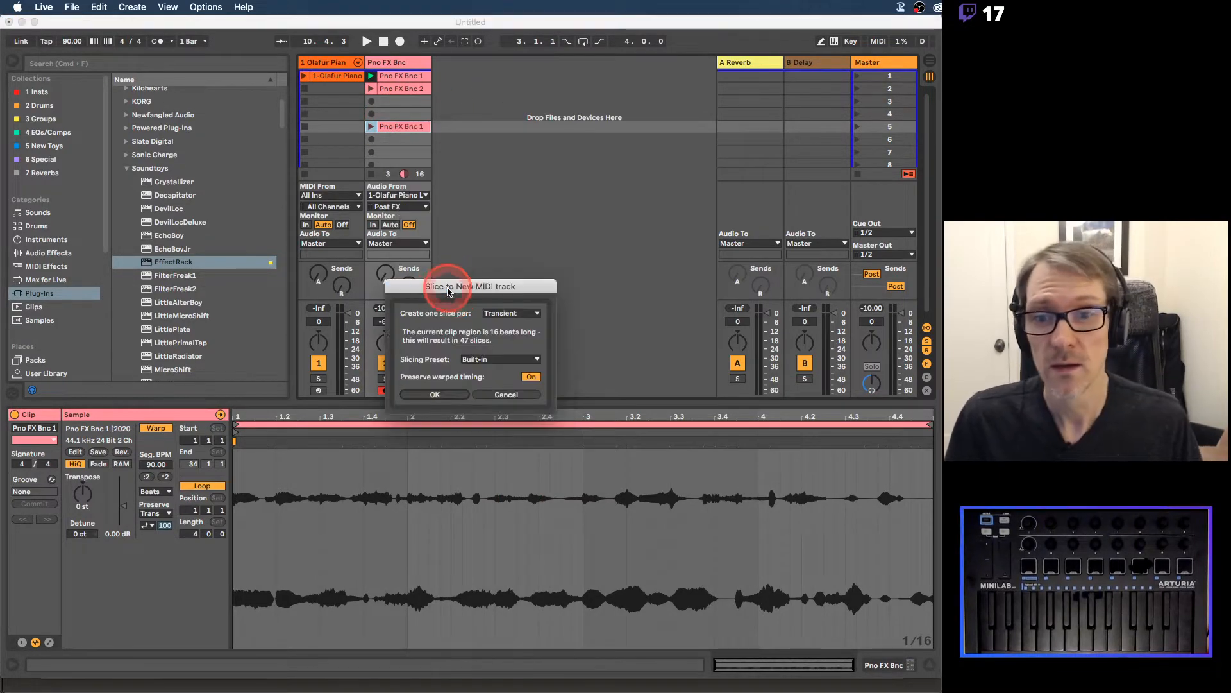
drag(539, 286, 617, 98)
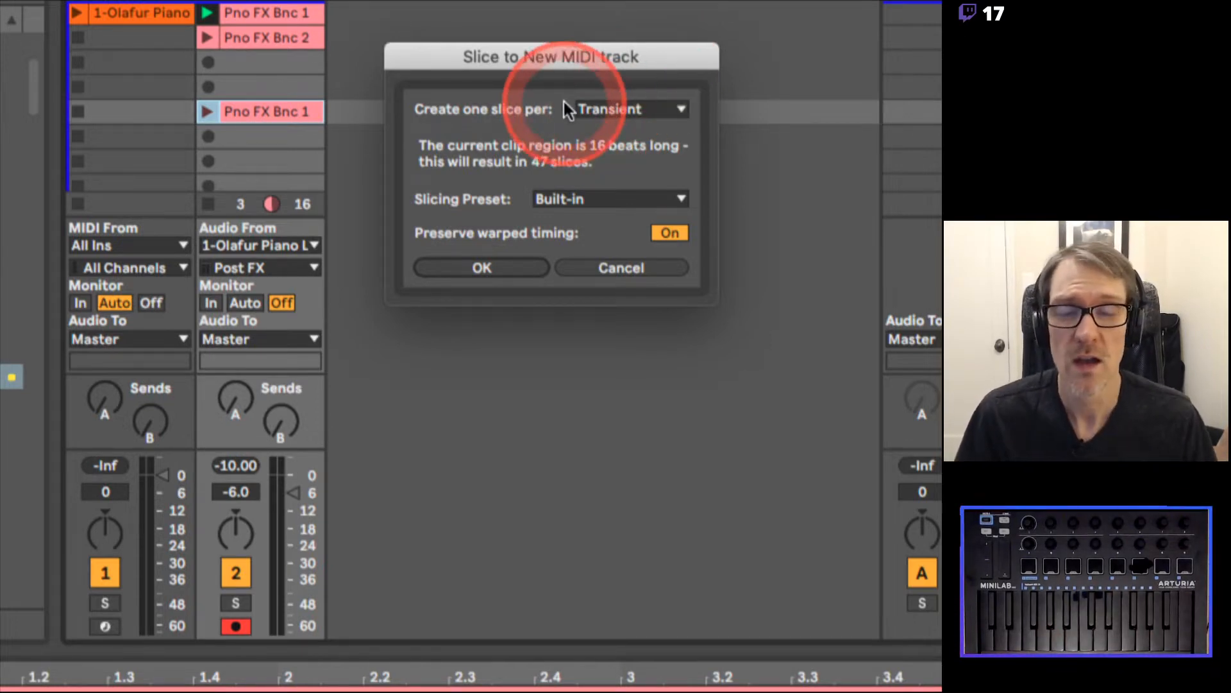
click(606, 107)
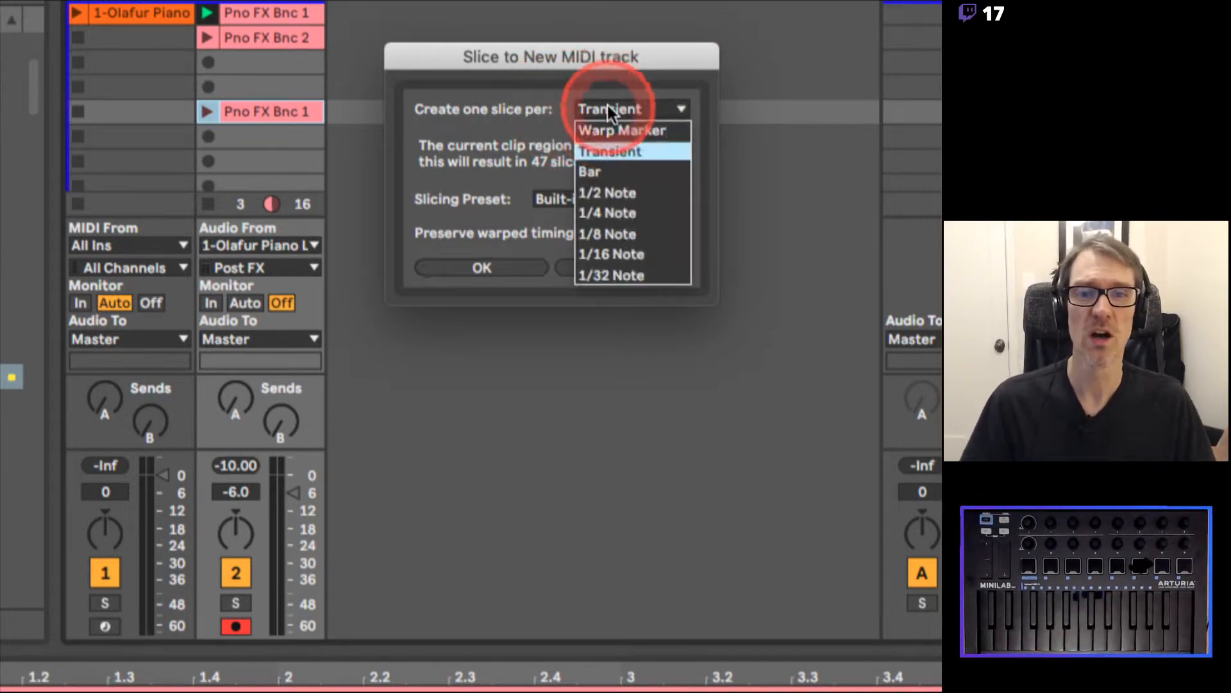
click(635, 254)
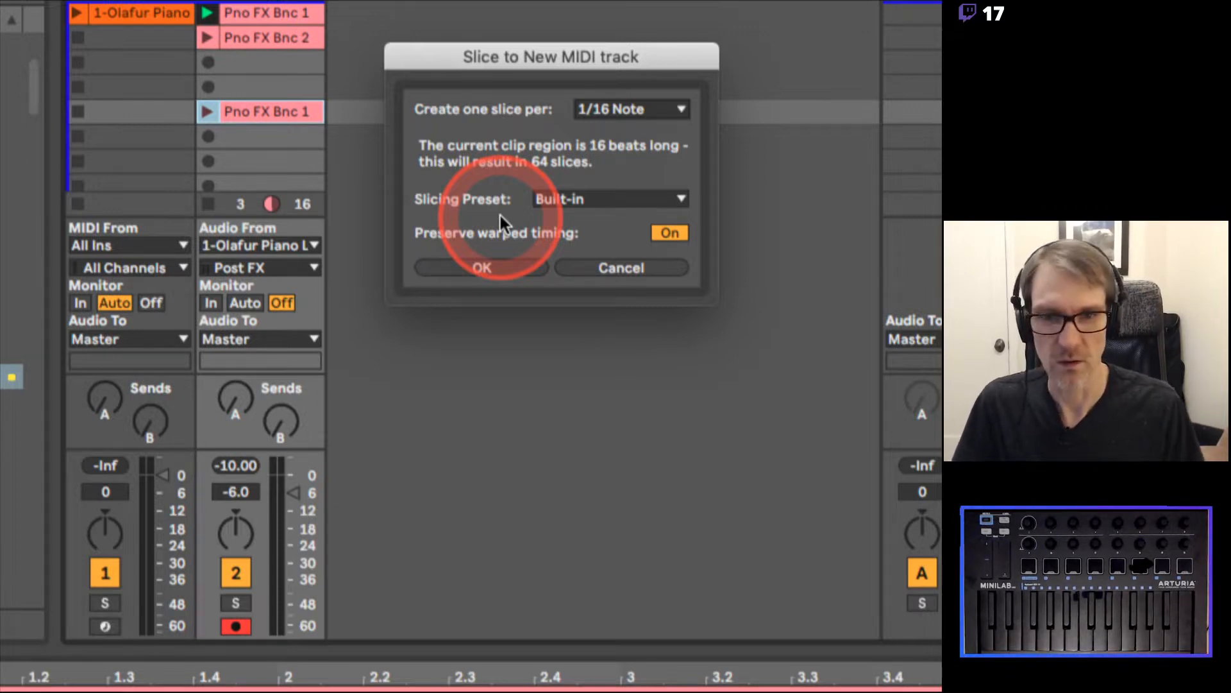
click(497, 265)
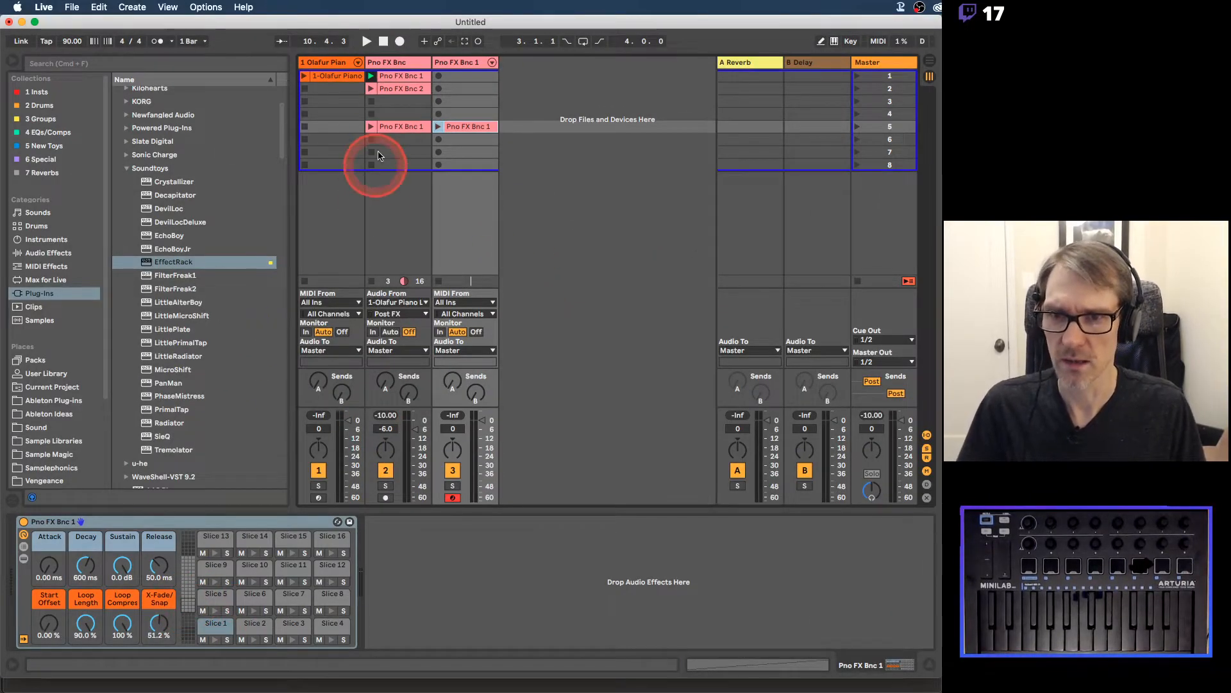
Step: Select the new sliced track and set its rack's Loop Length macro to 0.00 %
click(395, 62)
click(456, 63)
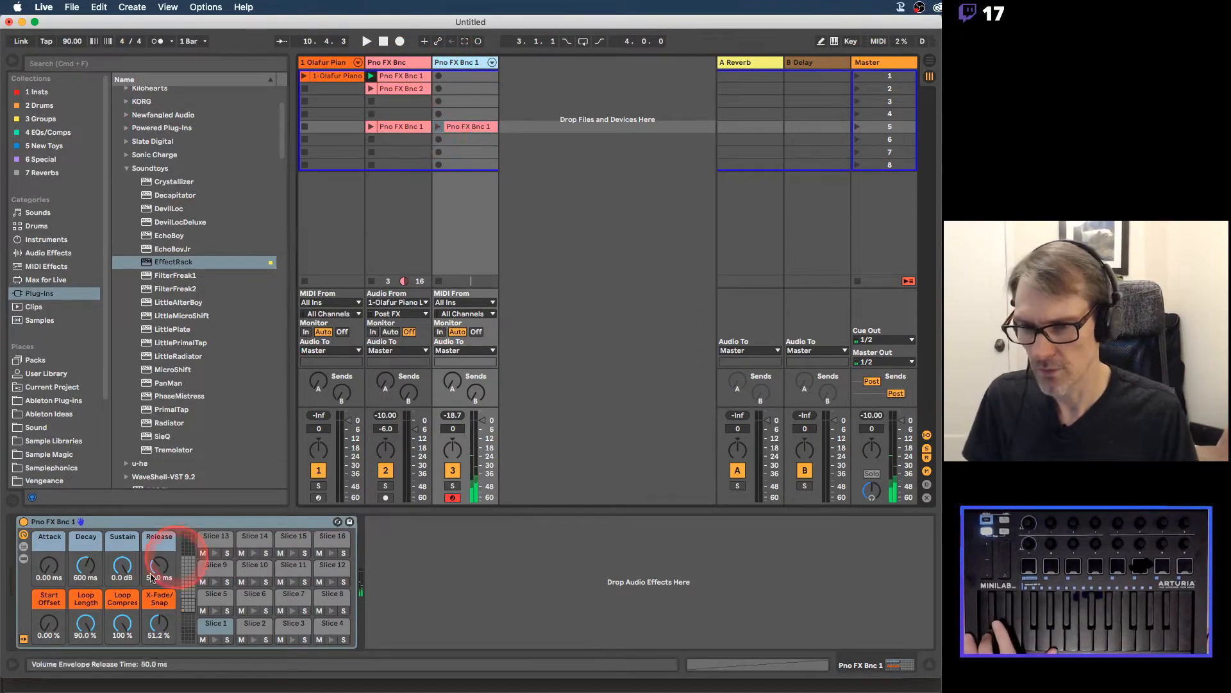
drag(85, 624, 85, 651)
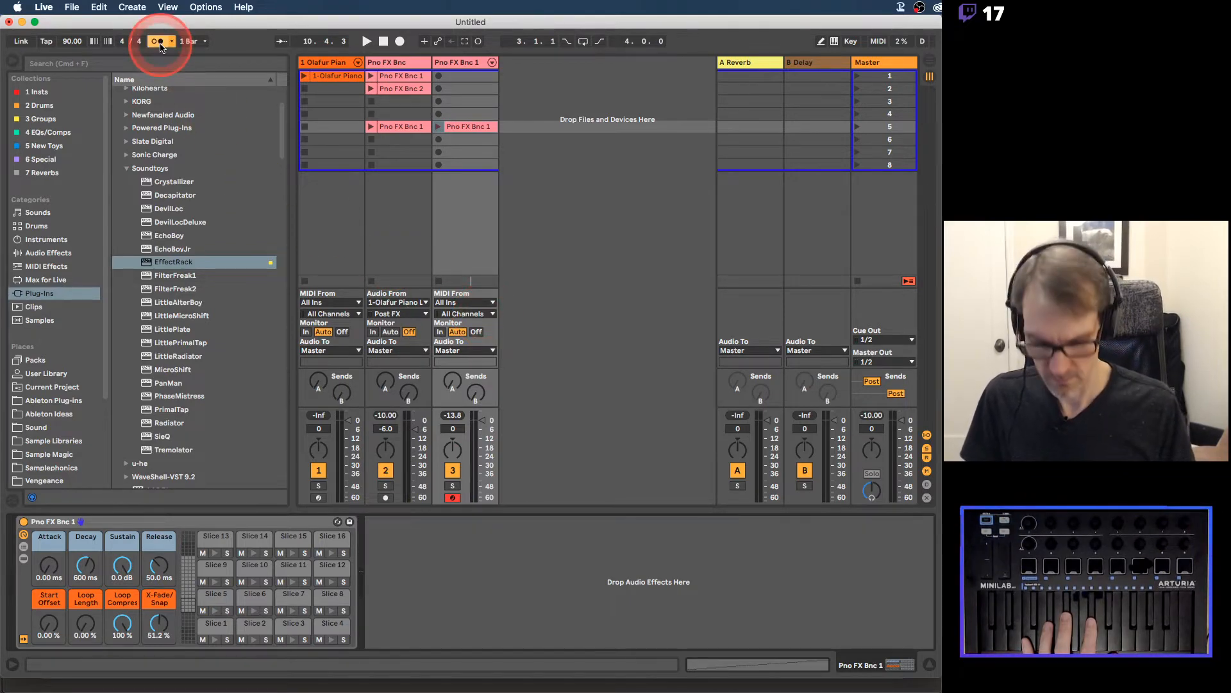
Step: Record a keyboard performance of the slices into the new track's first slot, loop it, and switch off the metronome
click(440, 76)
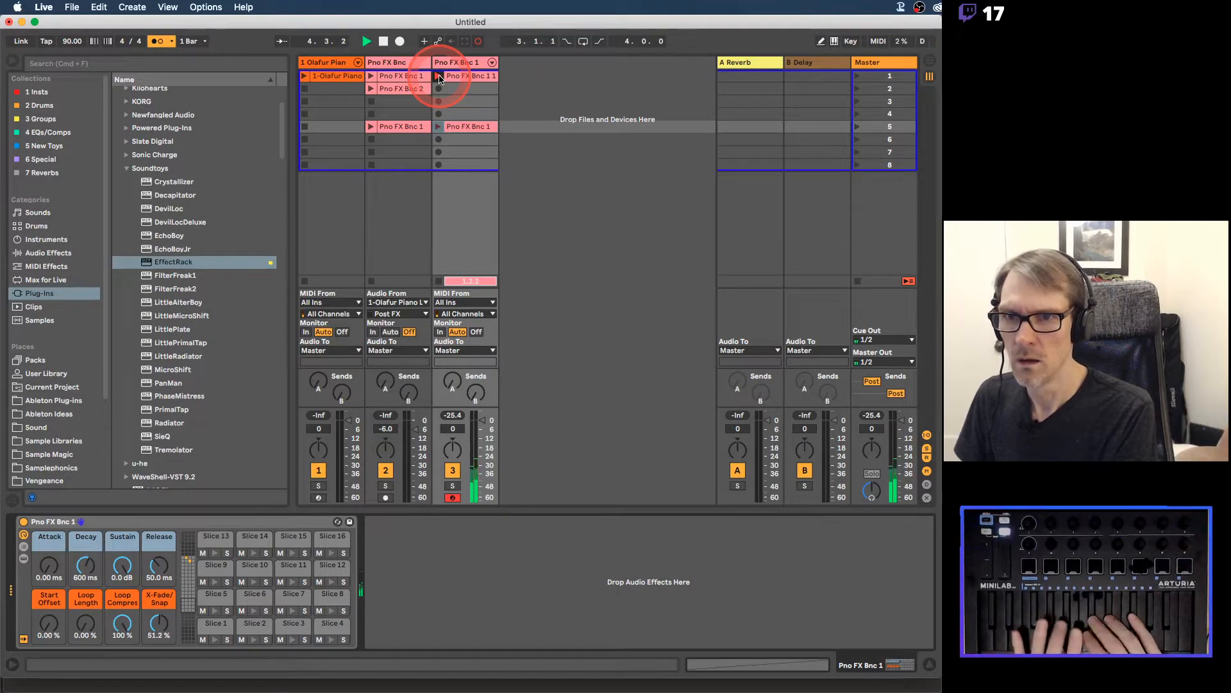
click(439, 78)
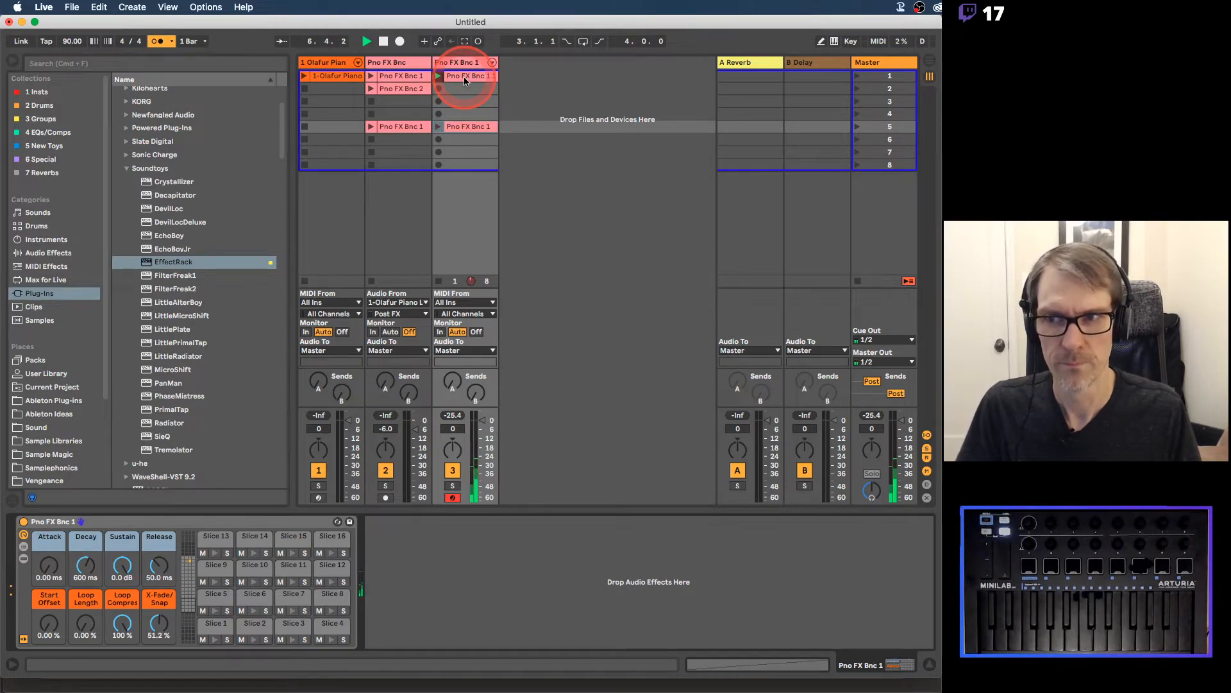
click(157, 41)
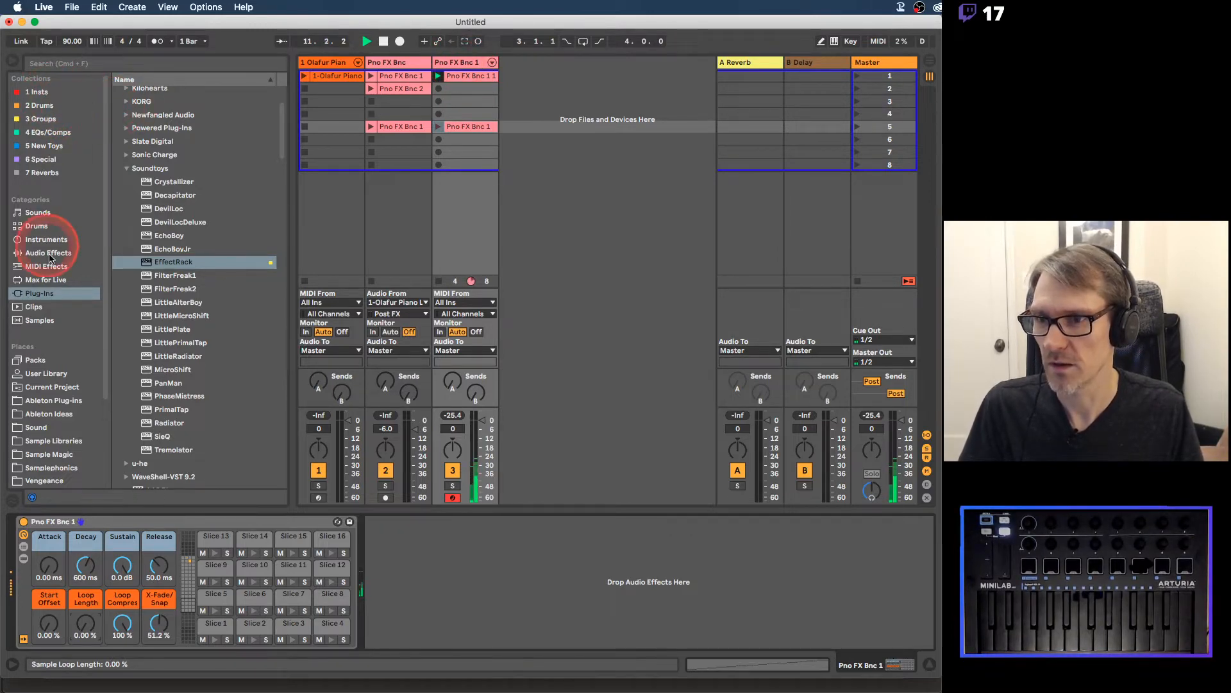
Step: Find Auto Filter among the audio effects and add it after the sliced rack
click(35, 227)
click(40, 239)
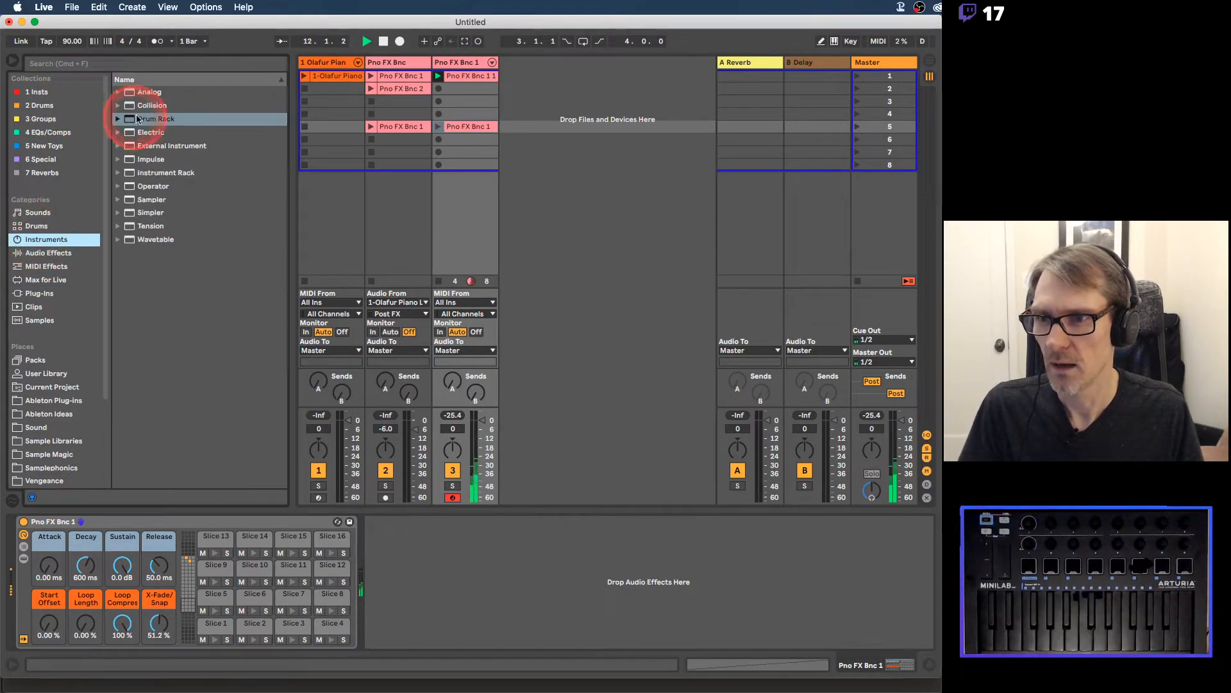
click(55, 253)
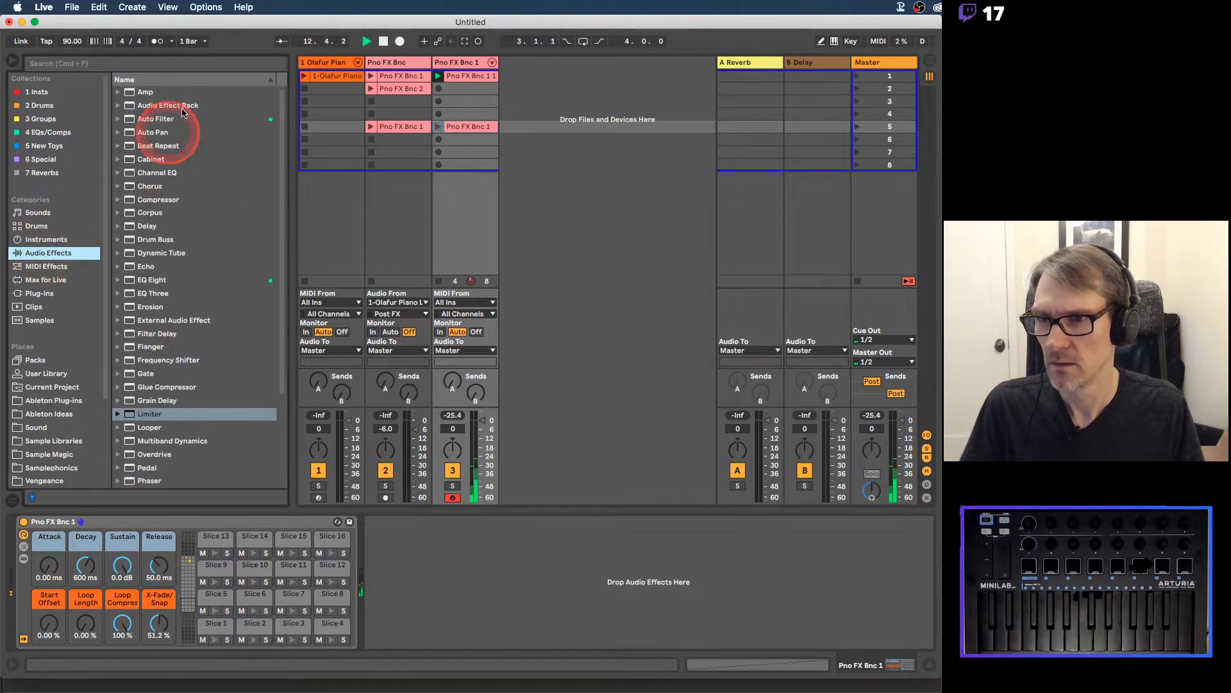
drag(128, 122, 395, 576)
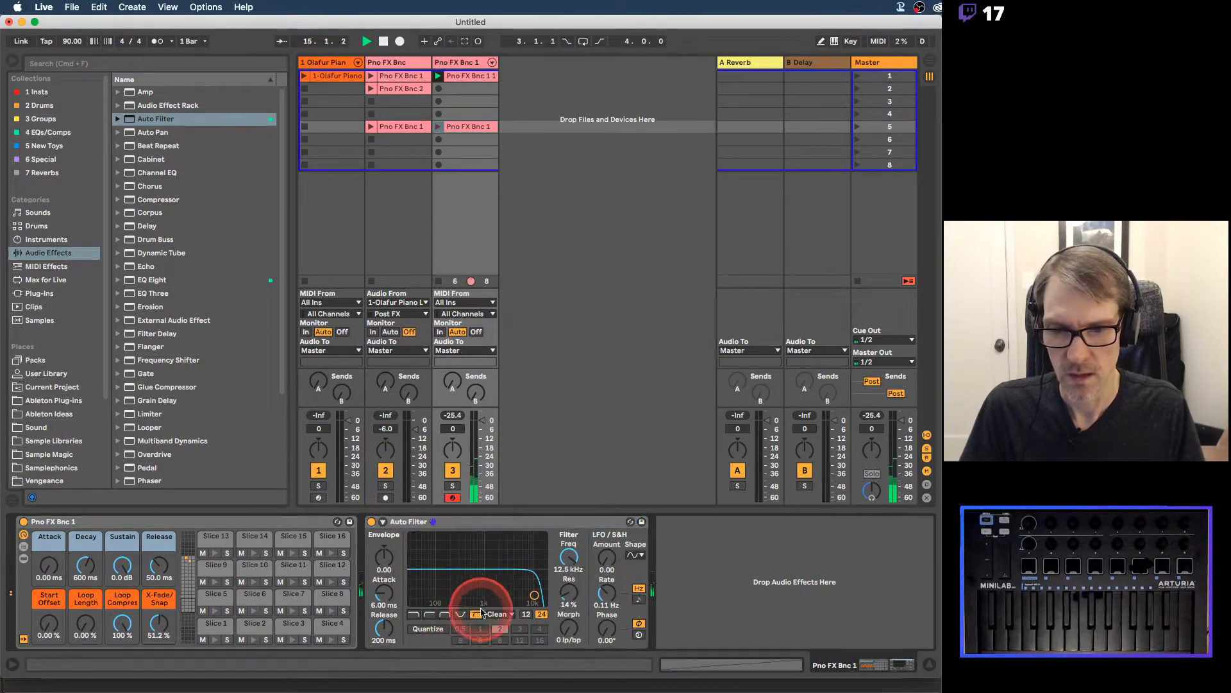
Step: Set the Auto Filter to the notch type with its frequency at 382 Hz
click(476, 614)
drag(572, 557, 569, 563)
click(461, 614)
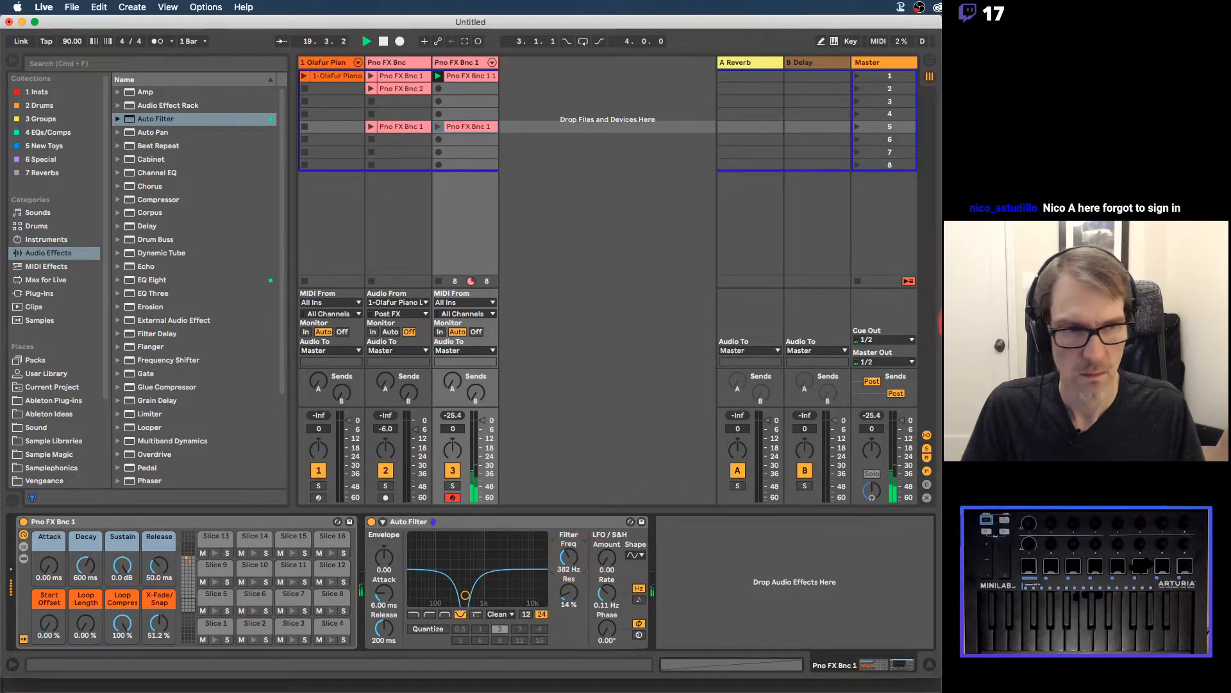
key(super+Tab)
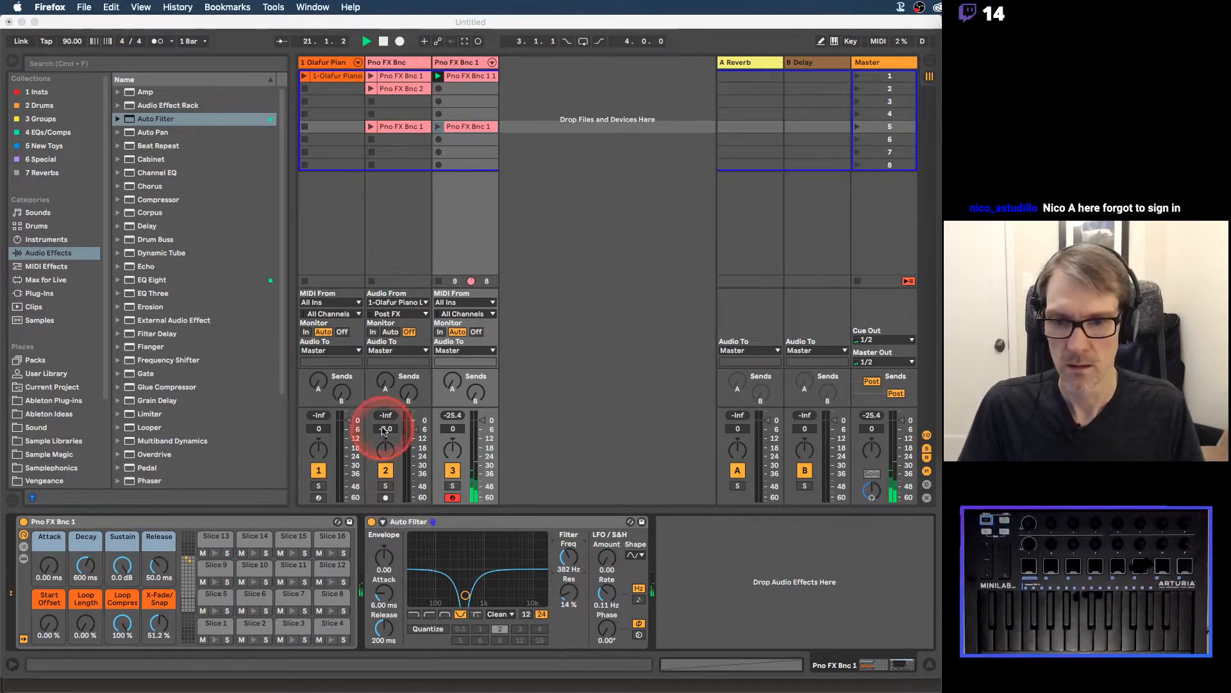
click(470, 45)
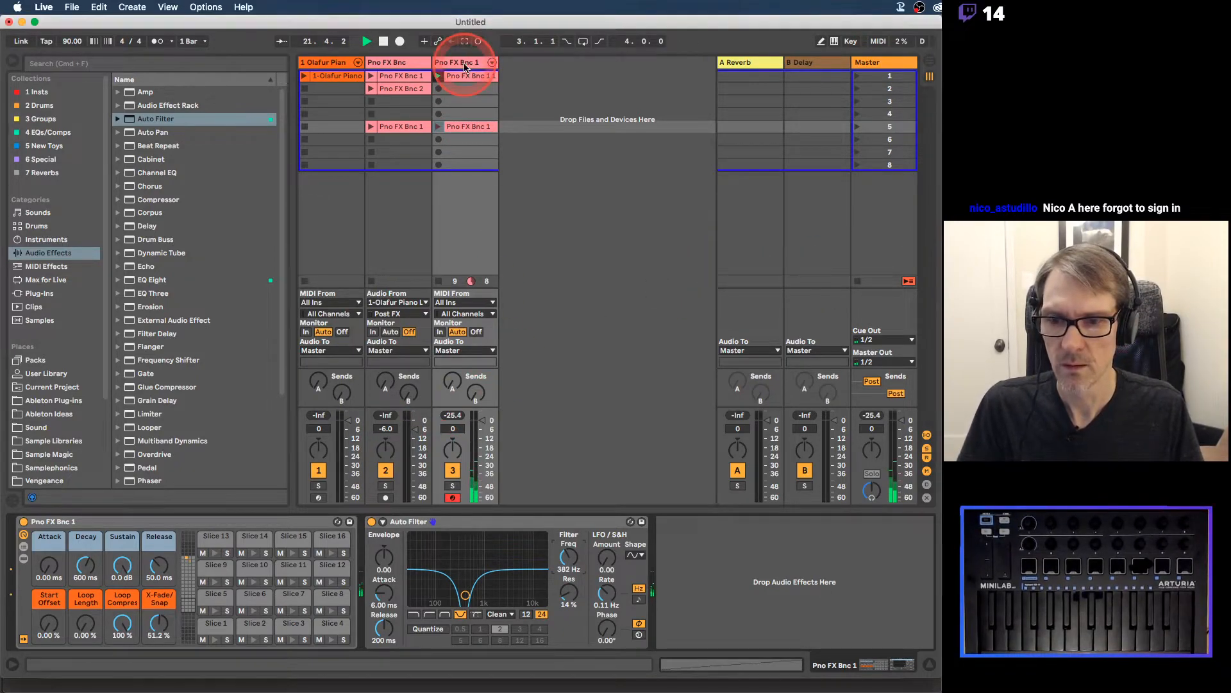
Step: On slice 59 of the sliced rack, set the macros to Attack 0.17 ms, Decay 362 ms, Sustain -inf dB and Release 69.7 ms
click(188, 563)
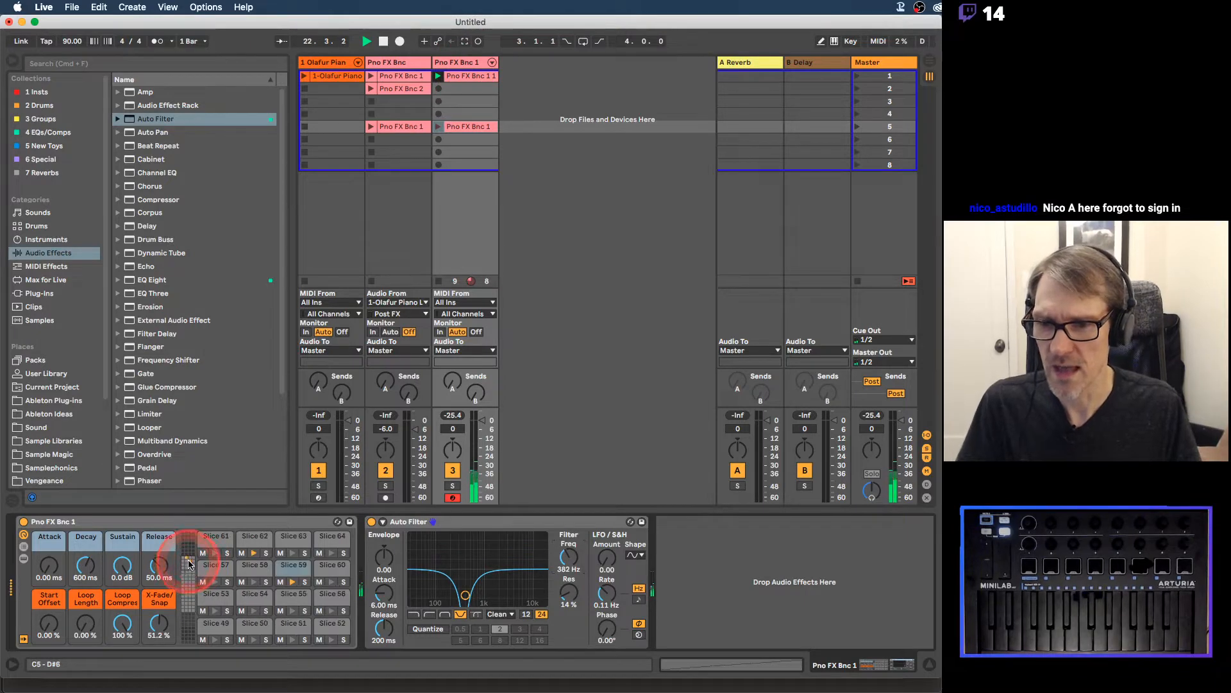
click(292, 568)
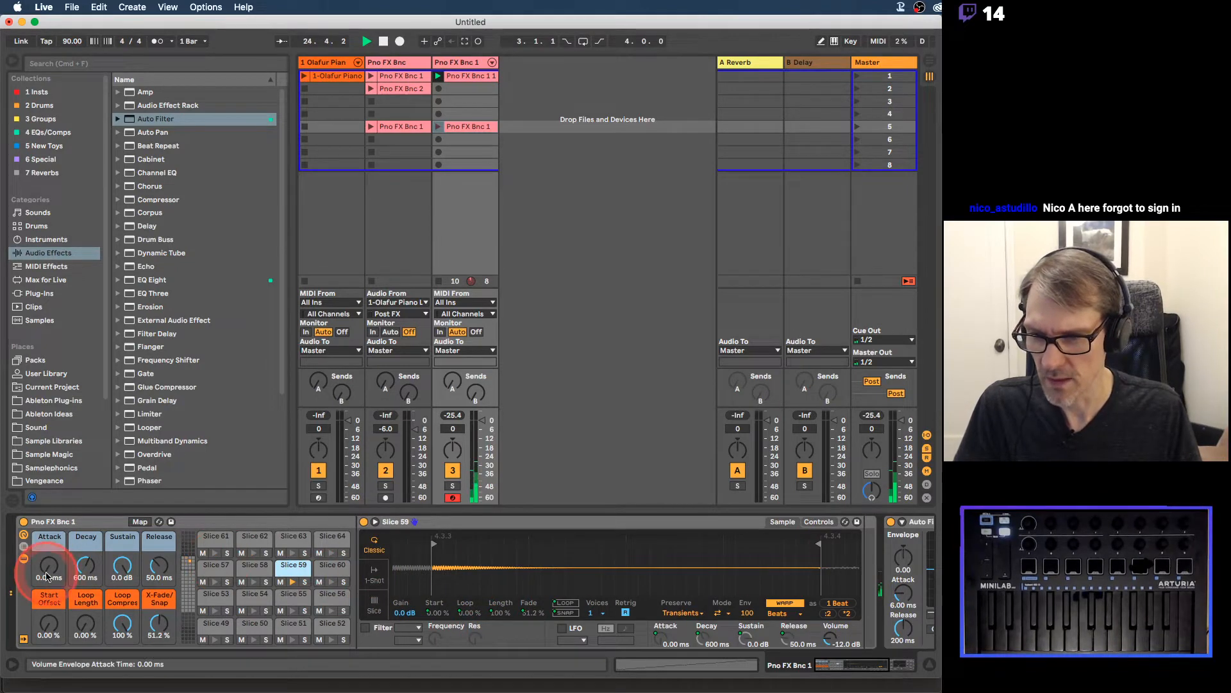
click(46, 575)
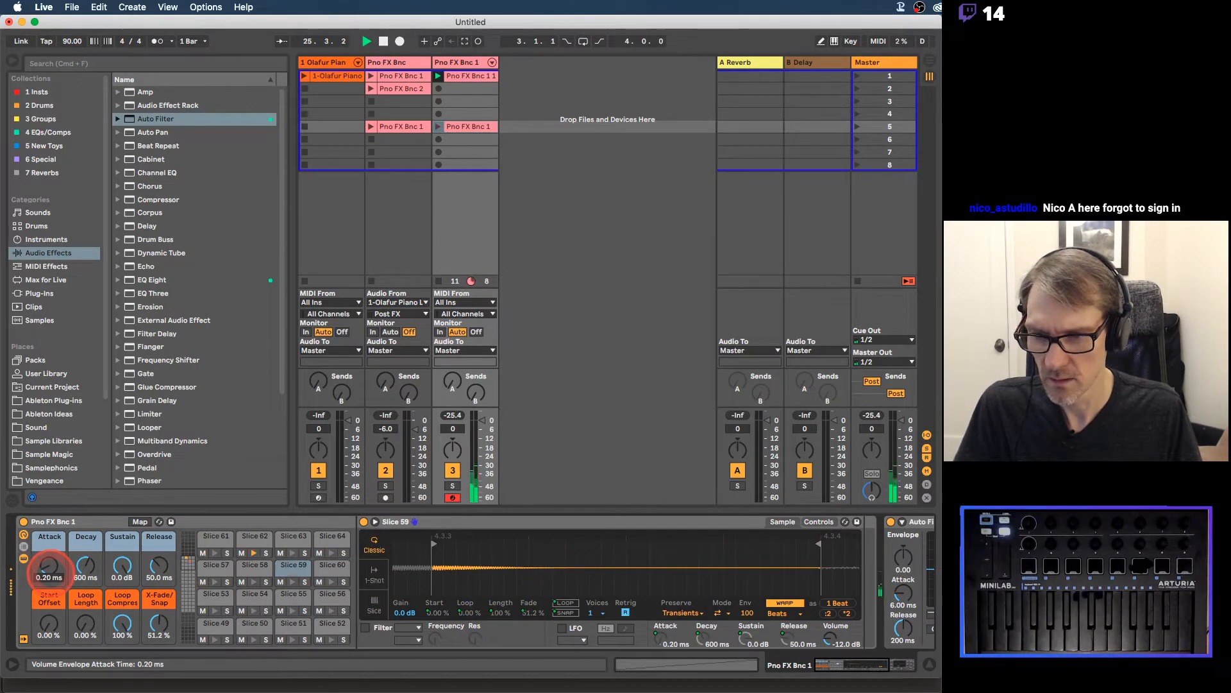
drag(50, 570, 82, 560)
drag(154, 568, 158, 568)
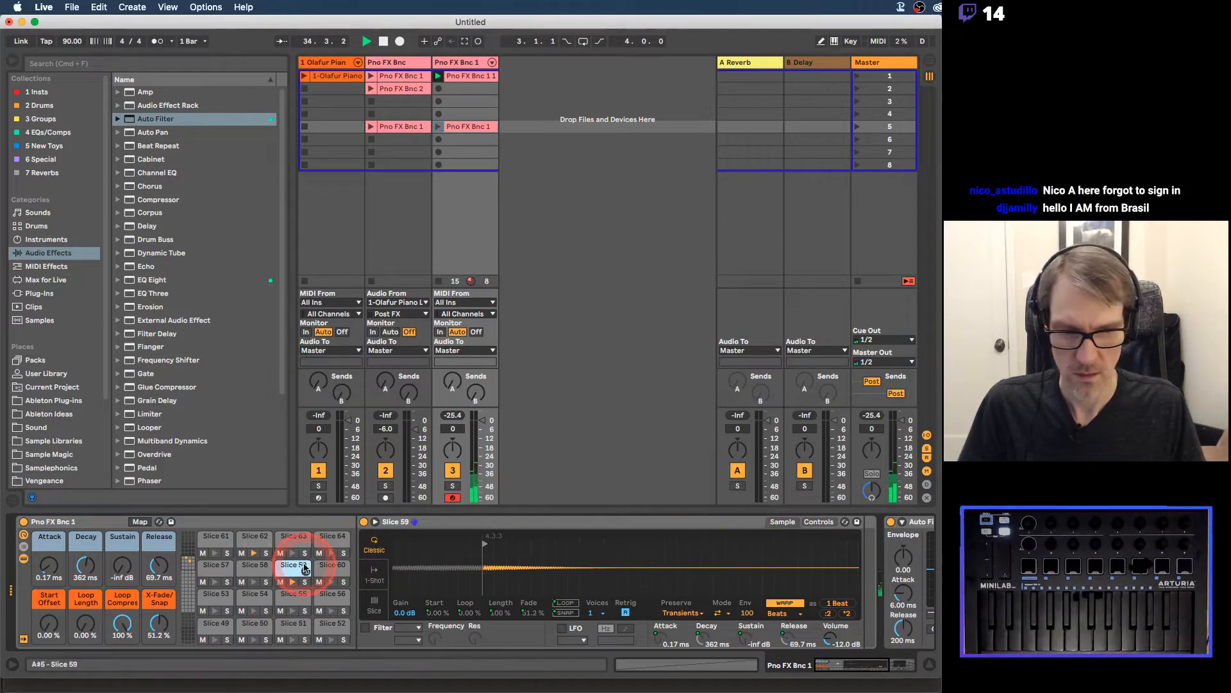
scroll(305, 567, down, 5)
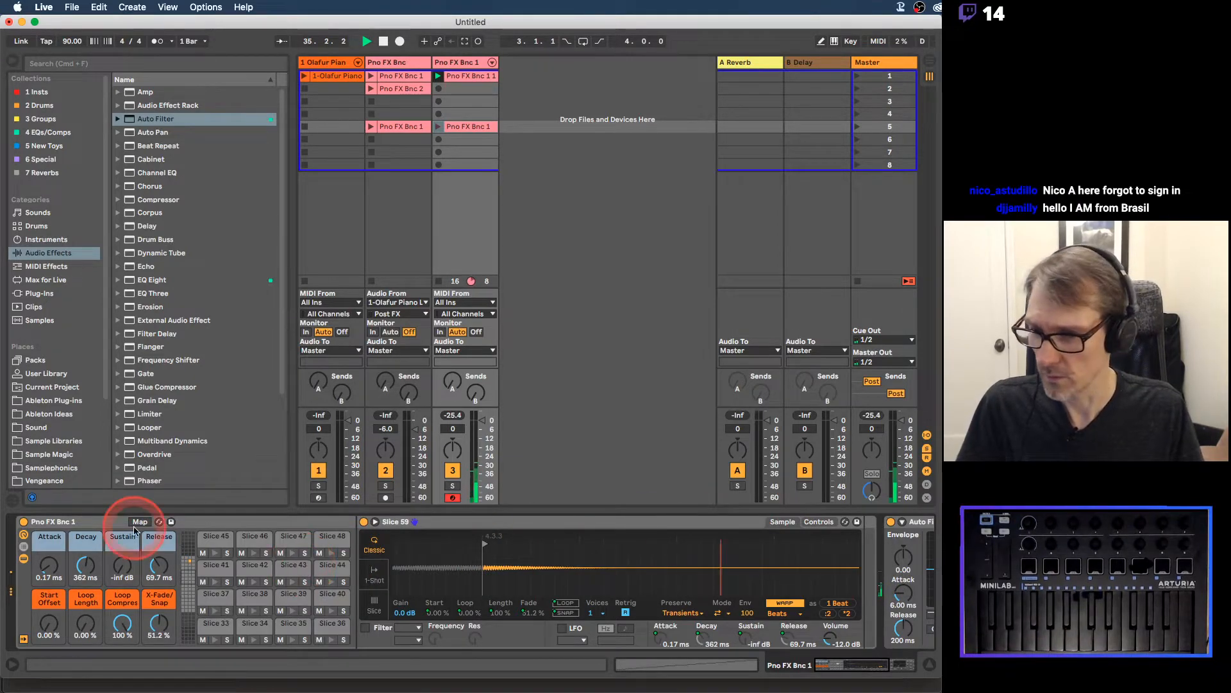
click(186, 556)
click(186, 562)
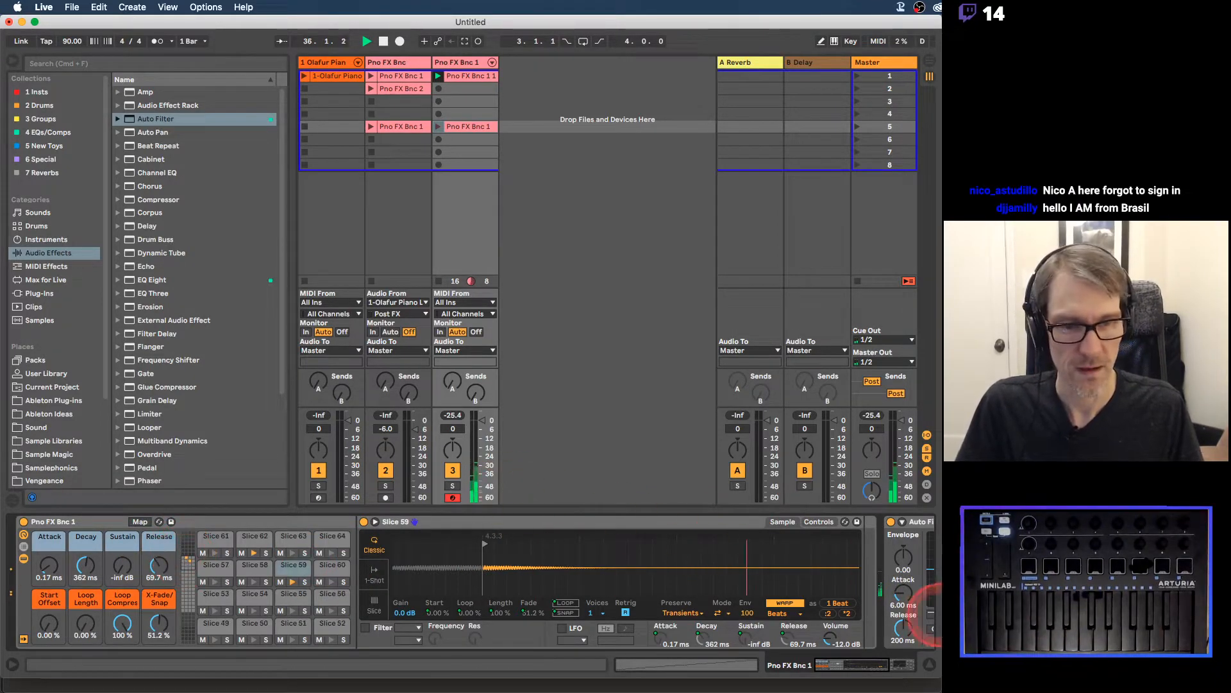
Step: Add a Limiter after the Auto Filter and set its gain to 7.00 dB
click(917, 603)
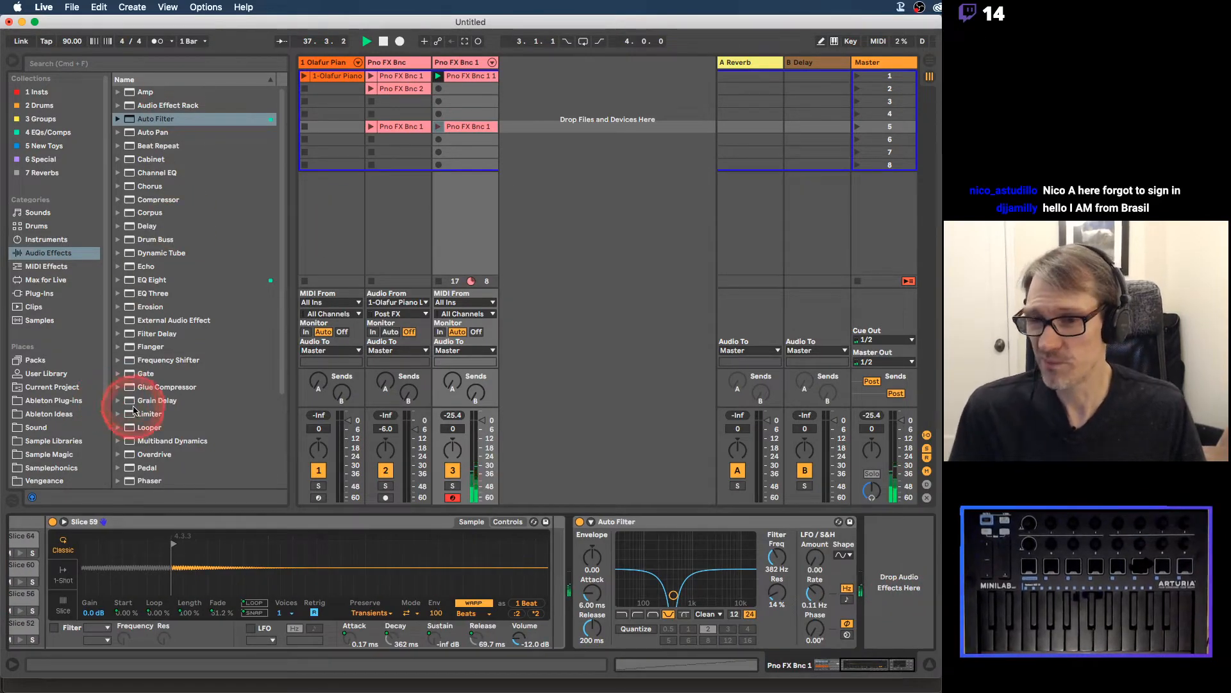
drag(147, 413, 896, 616)
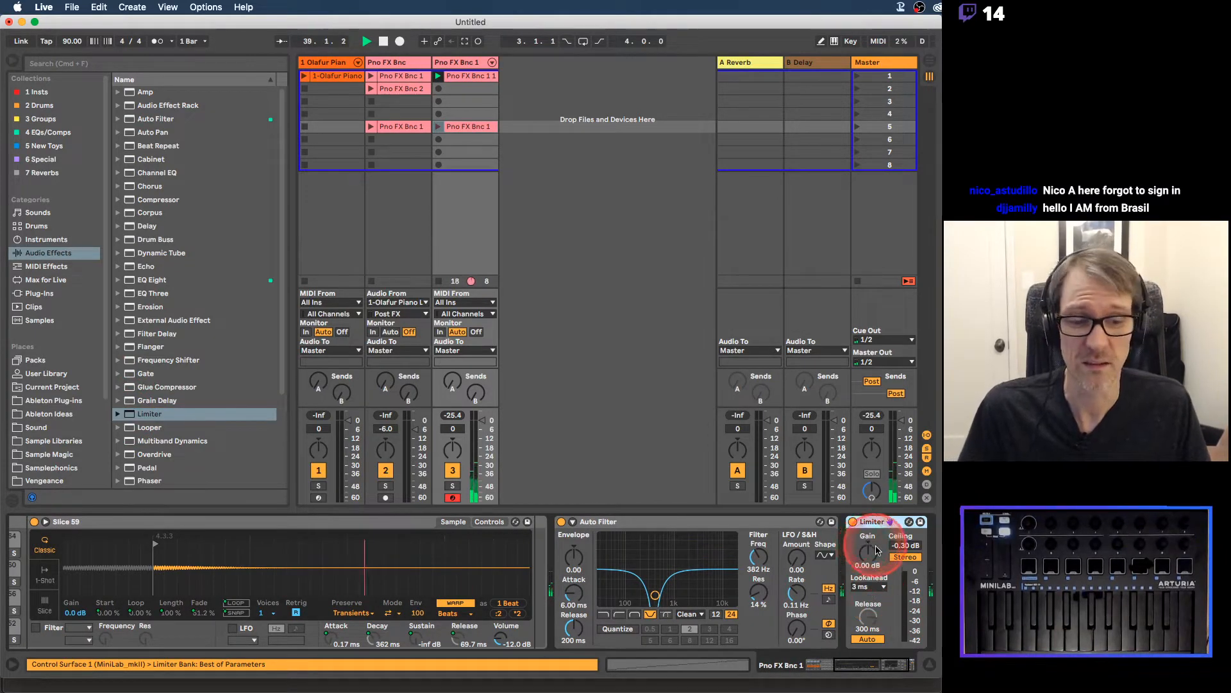
drag(869, 550, 876, 558)
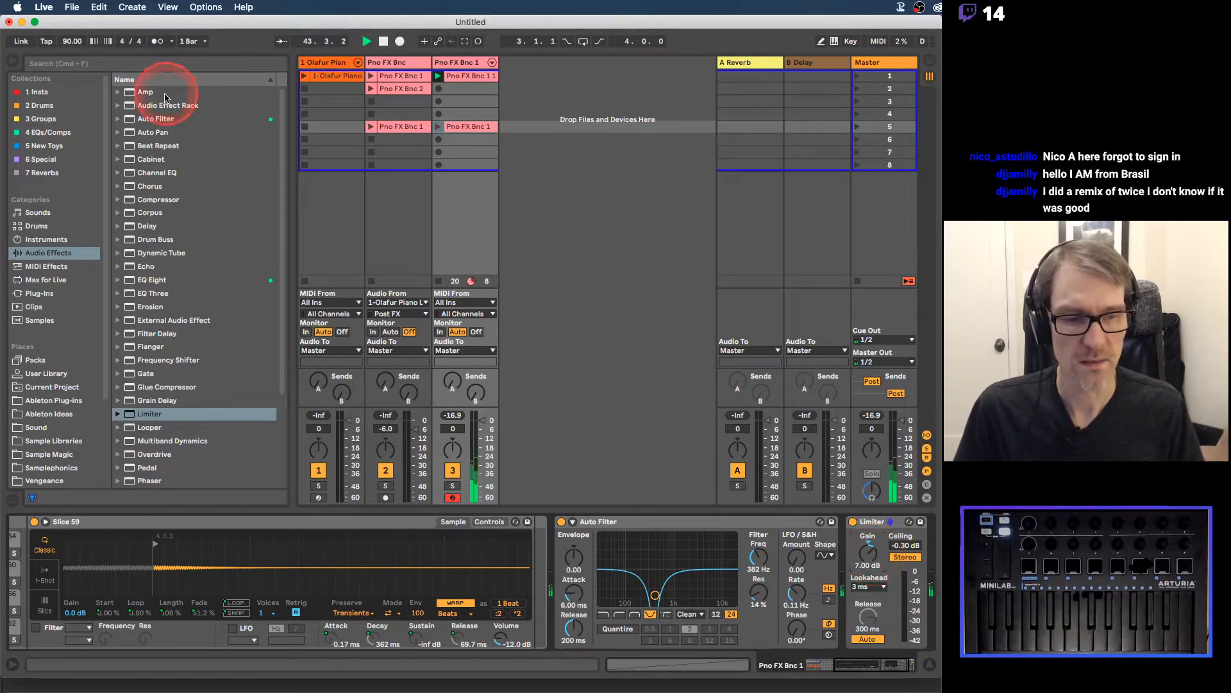
Step: Raise the sliced track's send to the B Delay return to about -1.3 dB
click(462, 63)
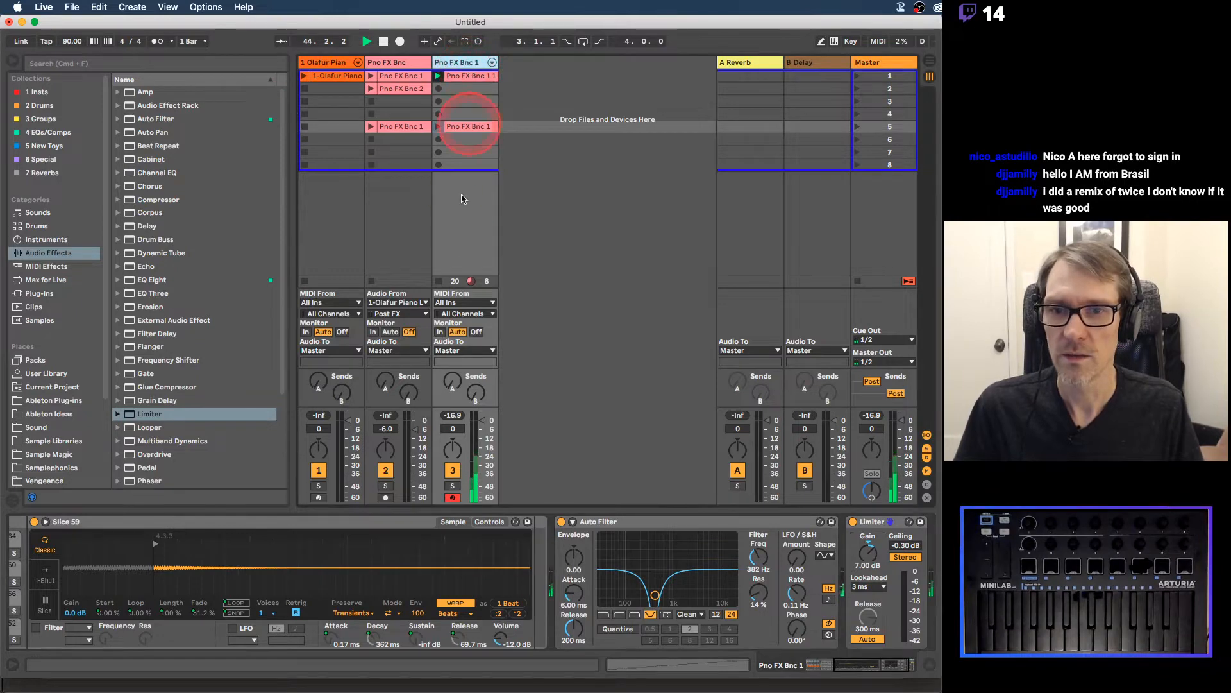
click(475, 392)
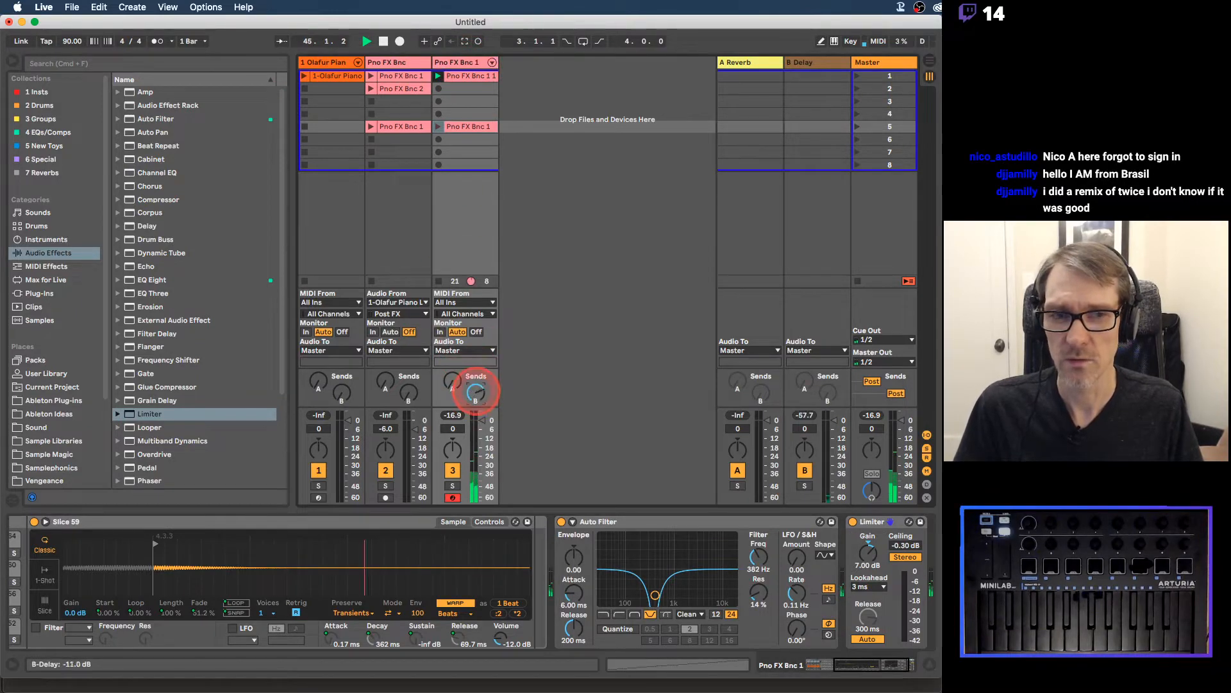
drag(475, 393, 476, 393)
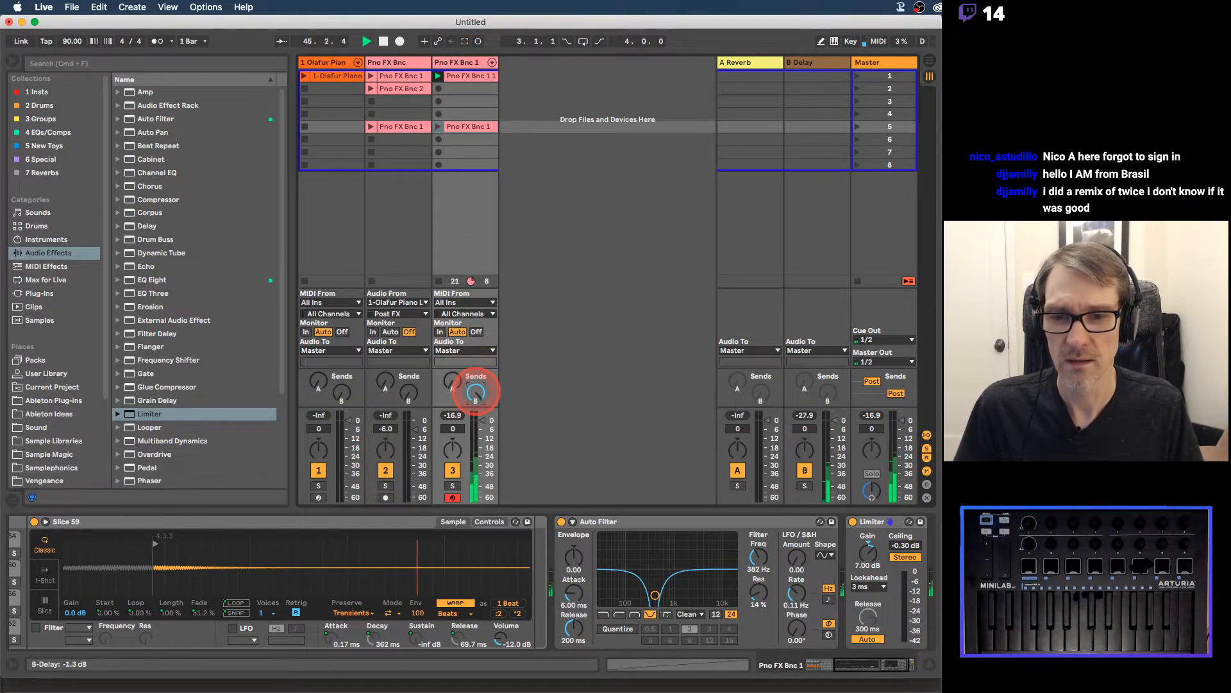
Step: On the B Delay return, turn on Ping Pong for the Delay and set its feedback to 26 %
click(827, 62)
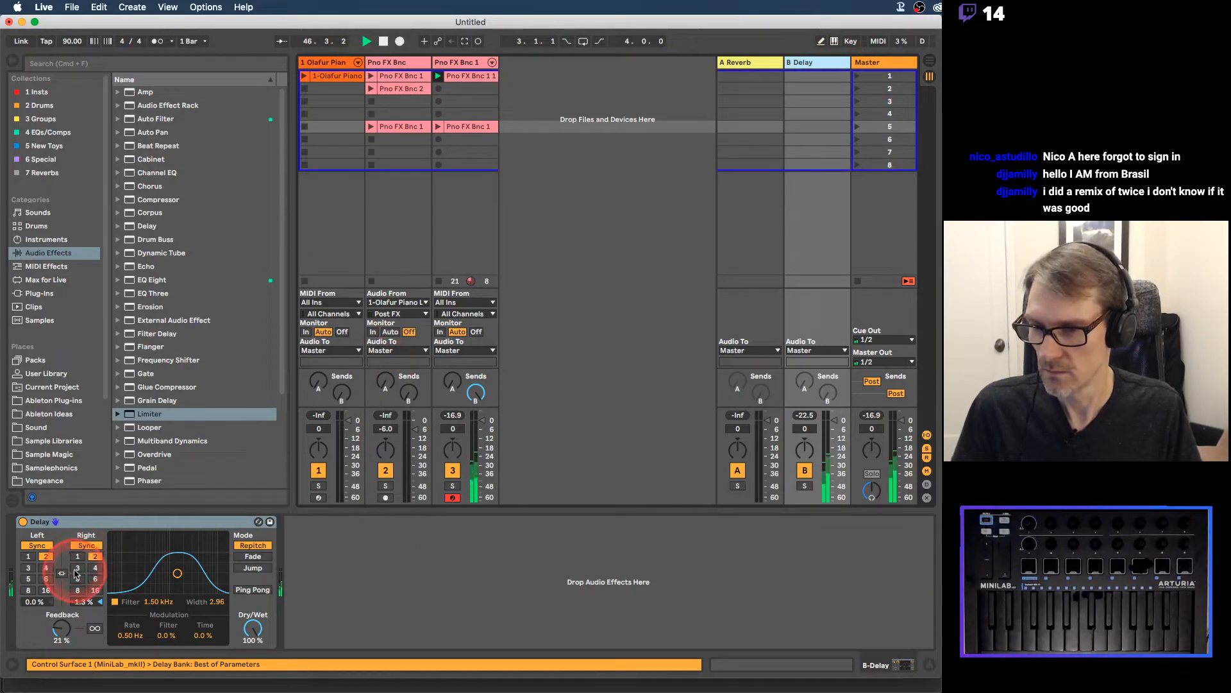
click(77, 567)
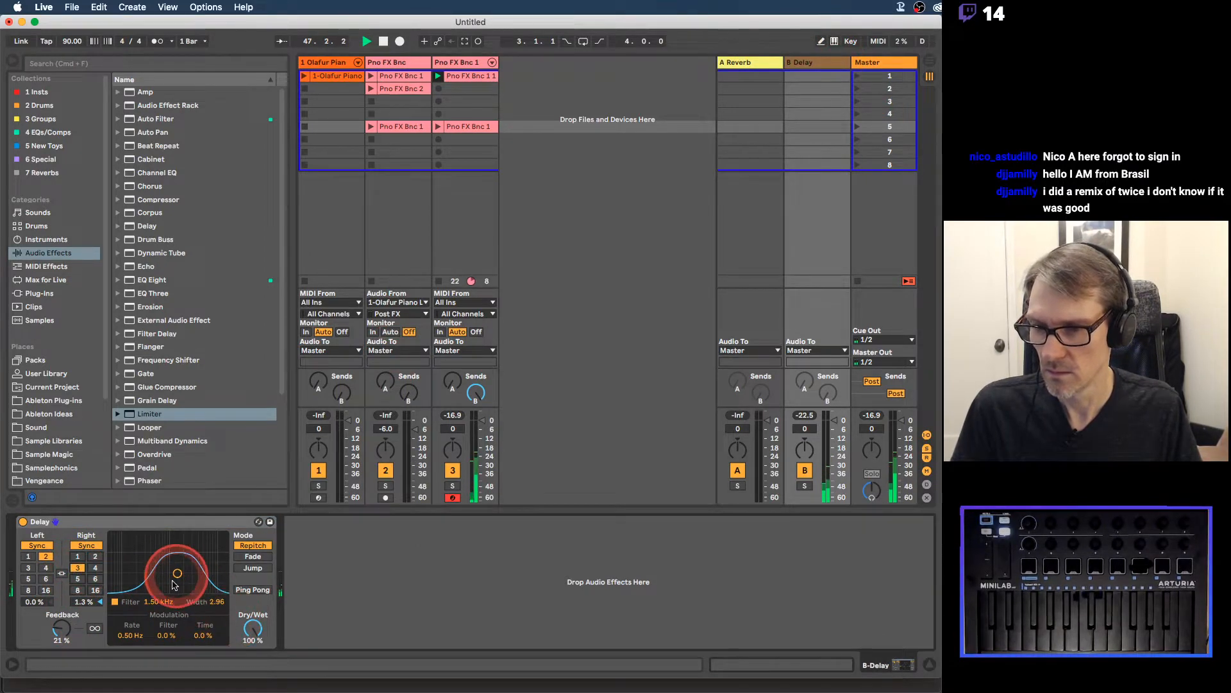
click(253, 589)
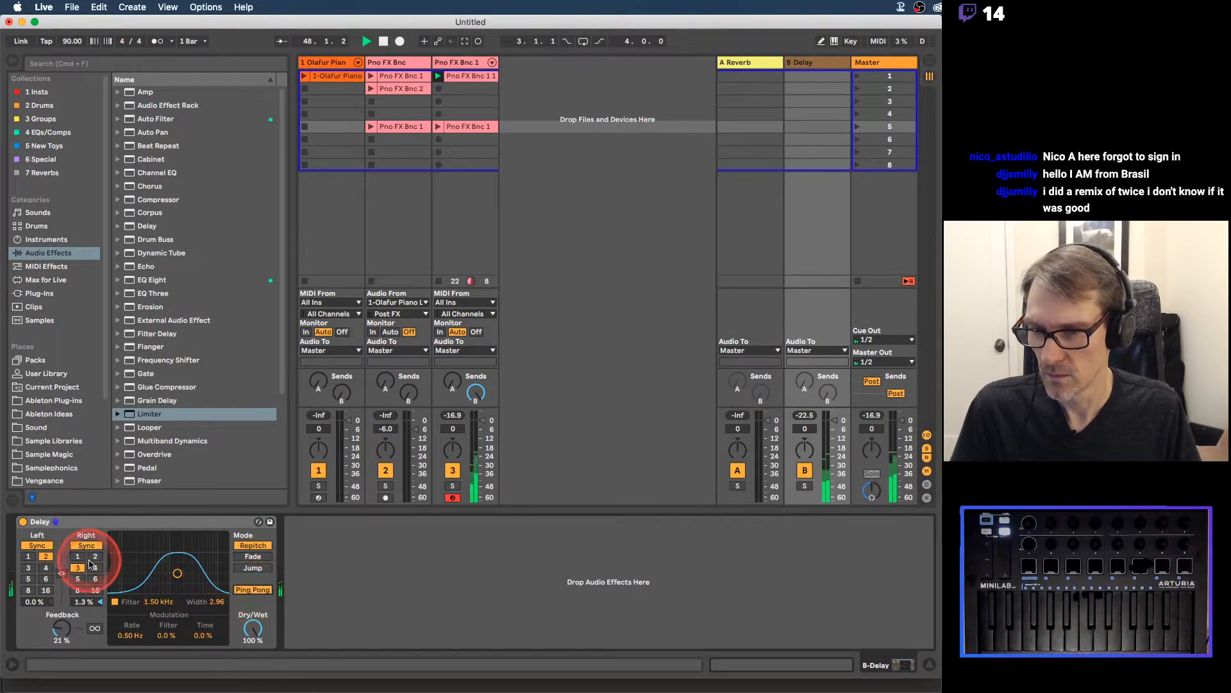
click(94, 557)
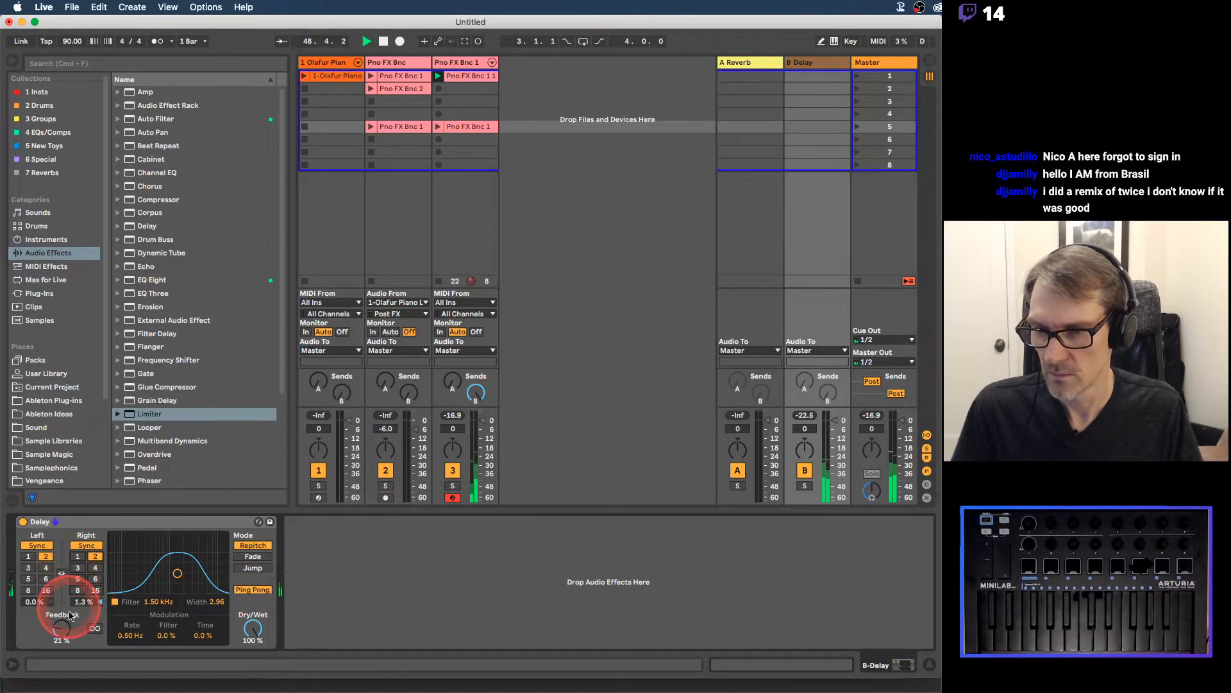
drag(61, 631, 61, 634)
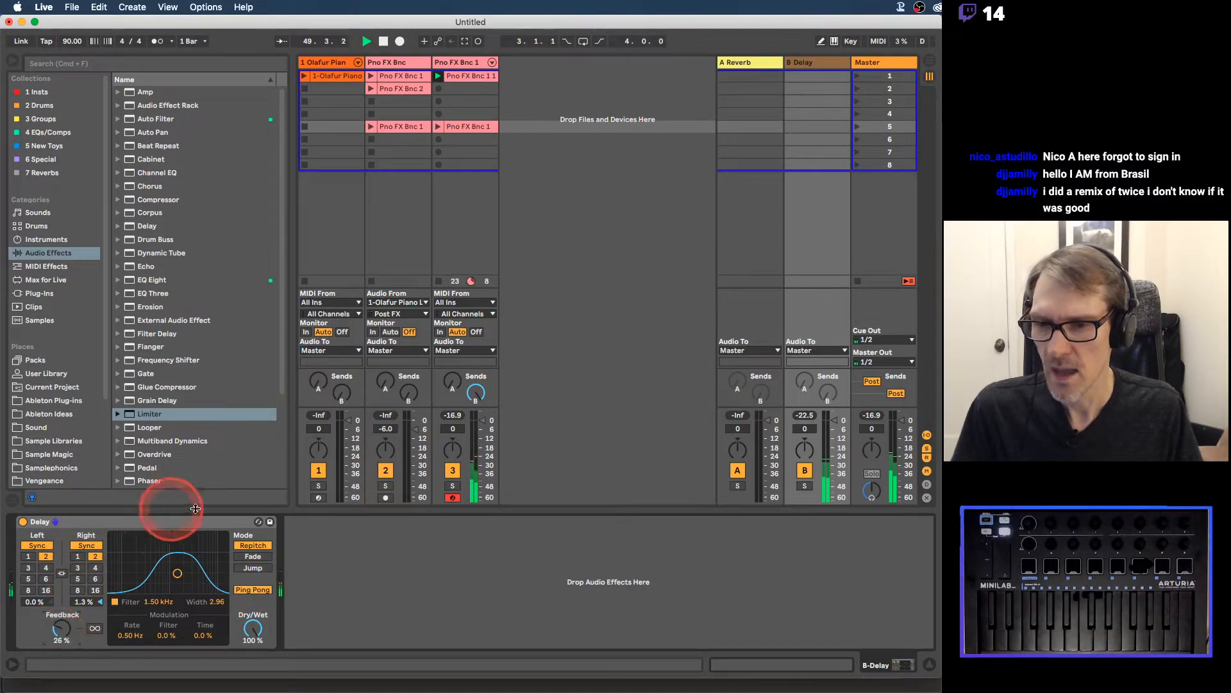
click(122, 521)
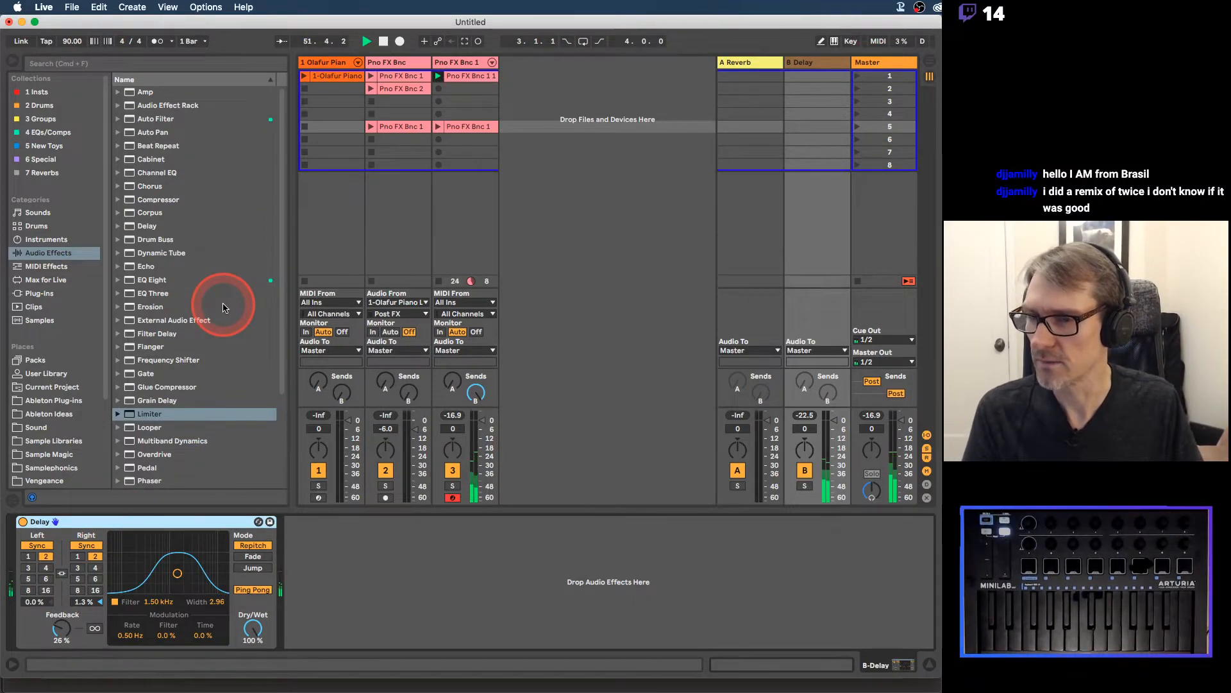
Step: Search the plug-ins for "delay" and "echo", and add Soundtoys EchoBoyJr to the B Delay return after the Delay
click(39, 293)
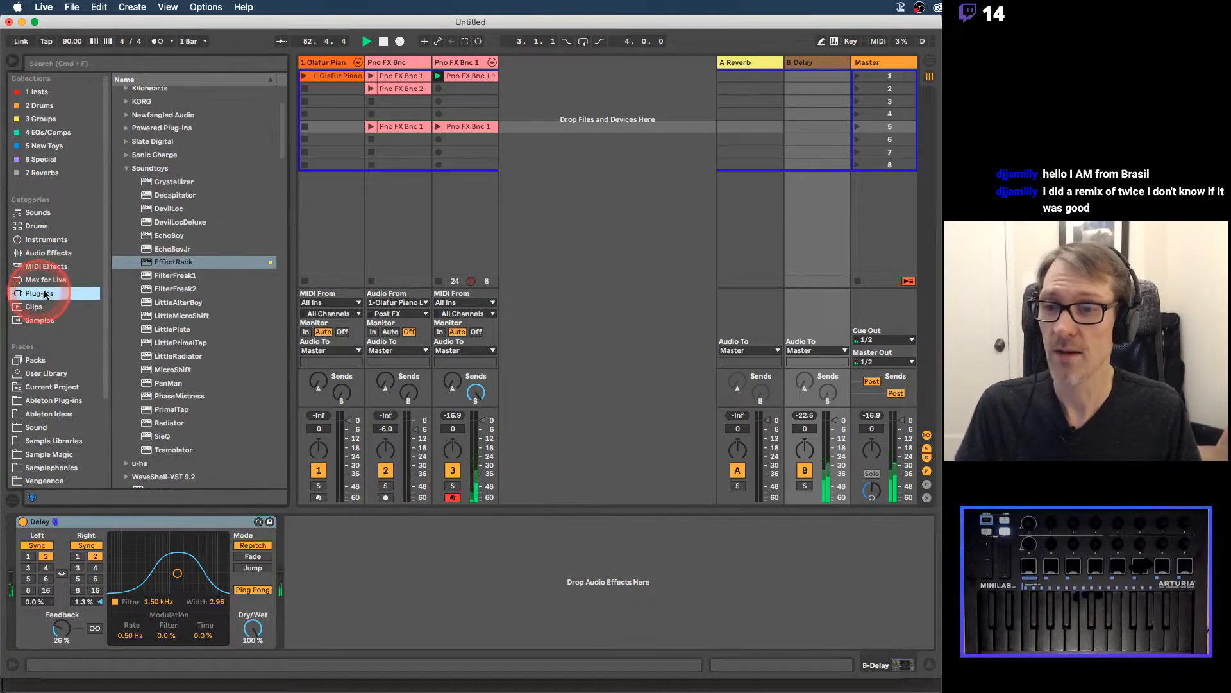
click(127, 169)
click(112, 64)
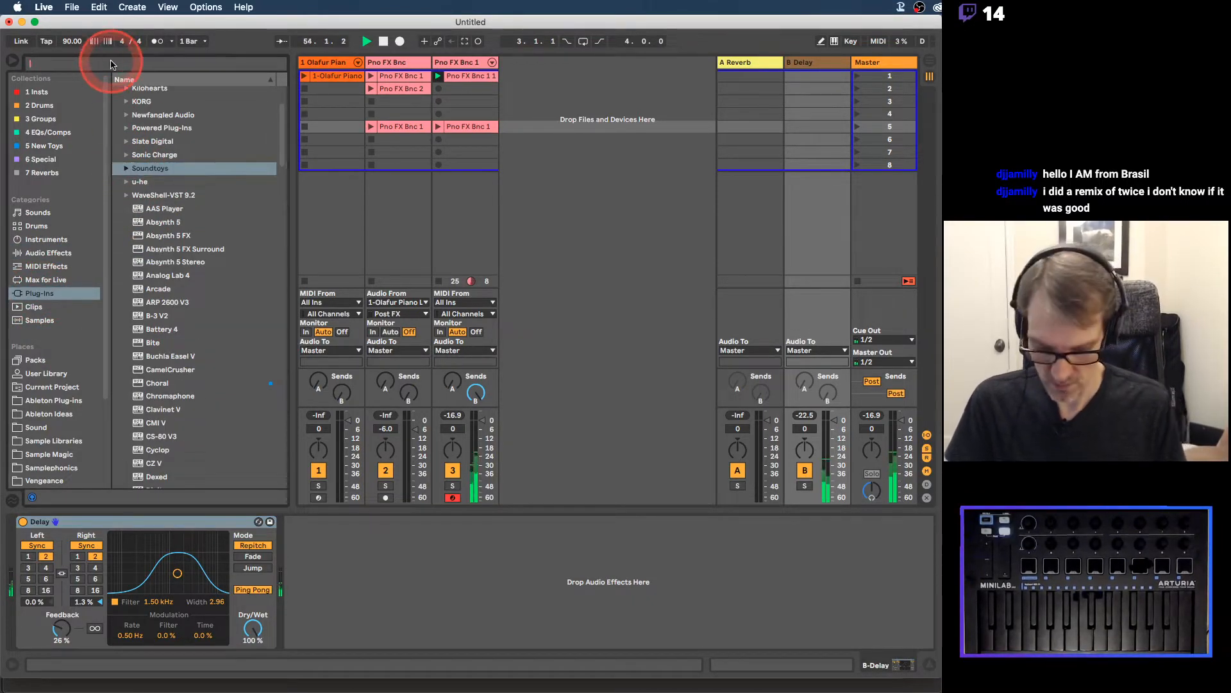
text(delay)
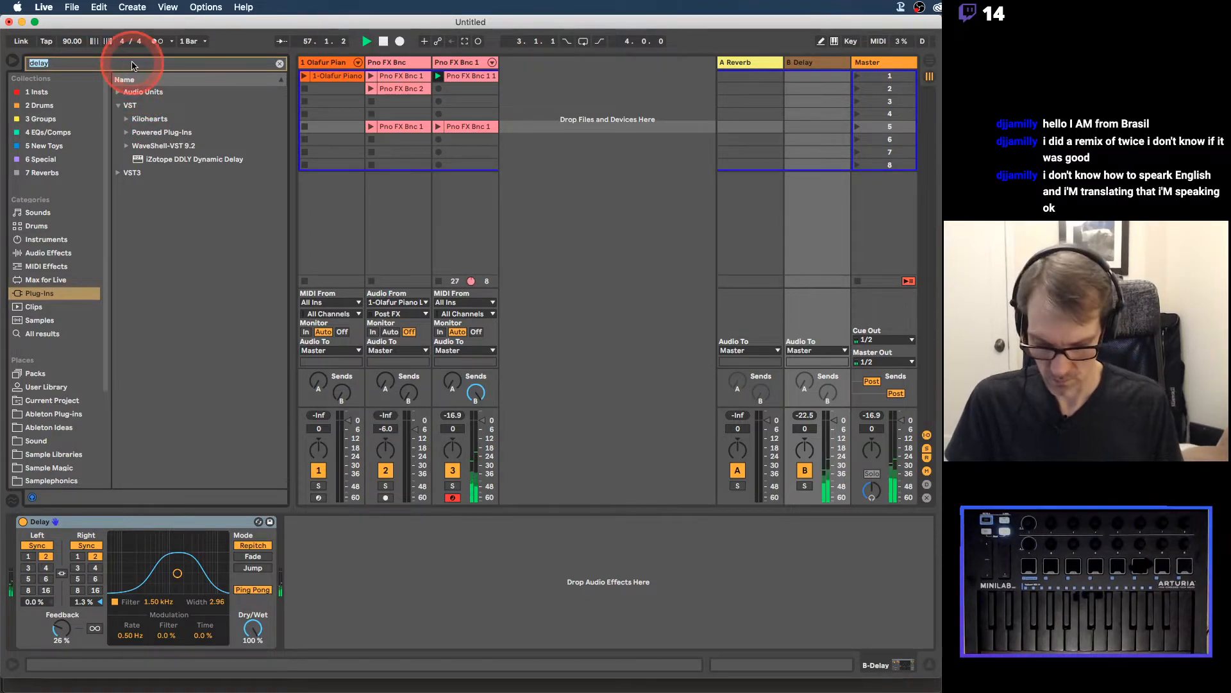
text(echo)
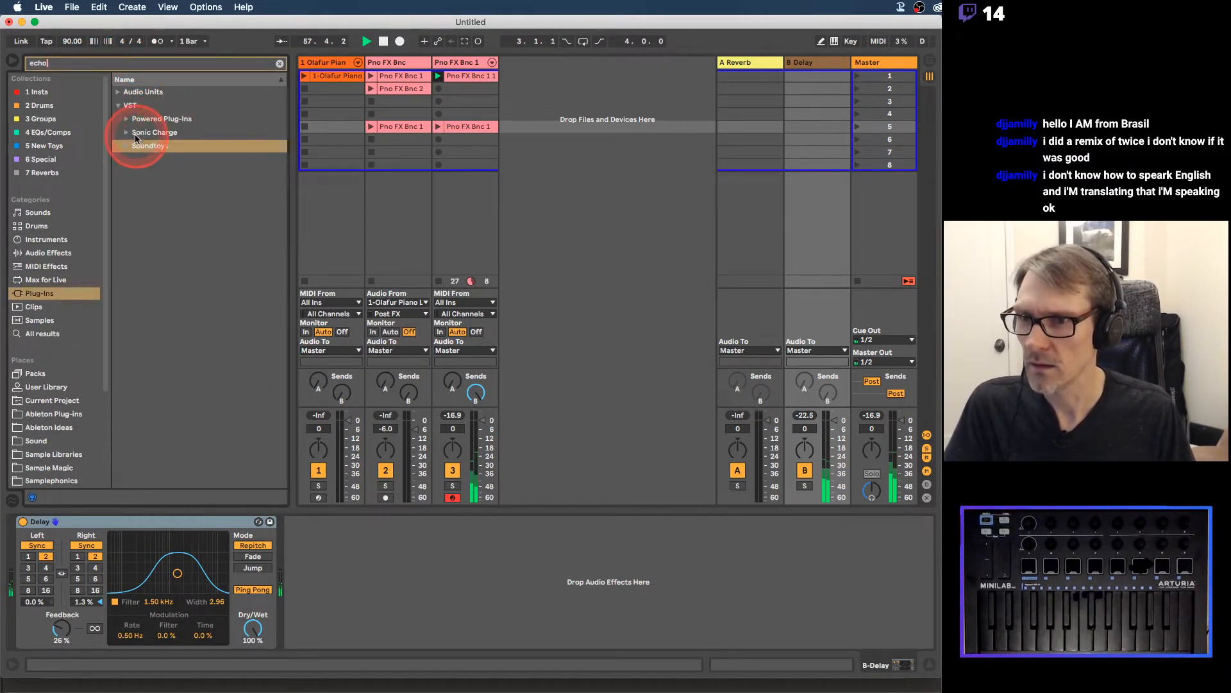
click(127, 134)
click(126, 161)
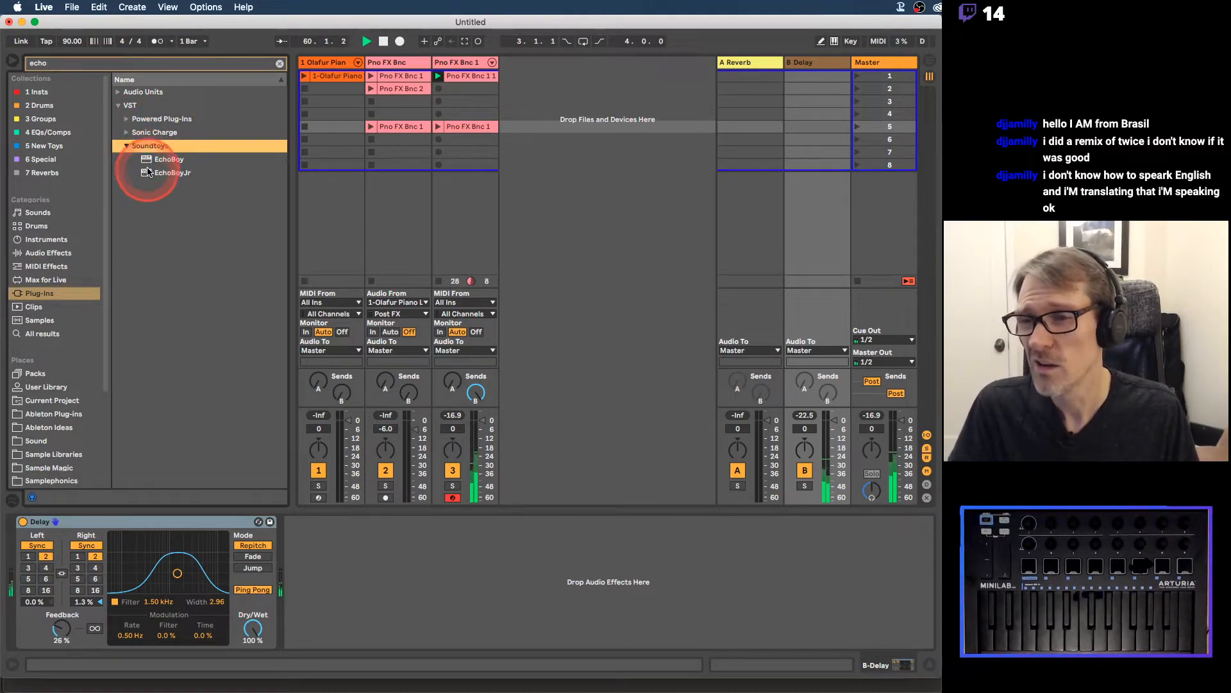
drag(147, 173, 92, 524)
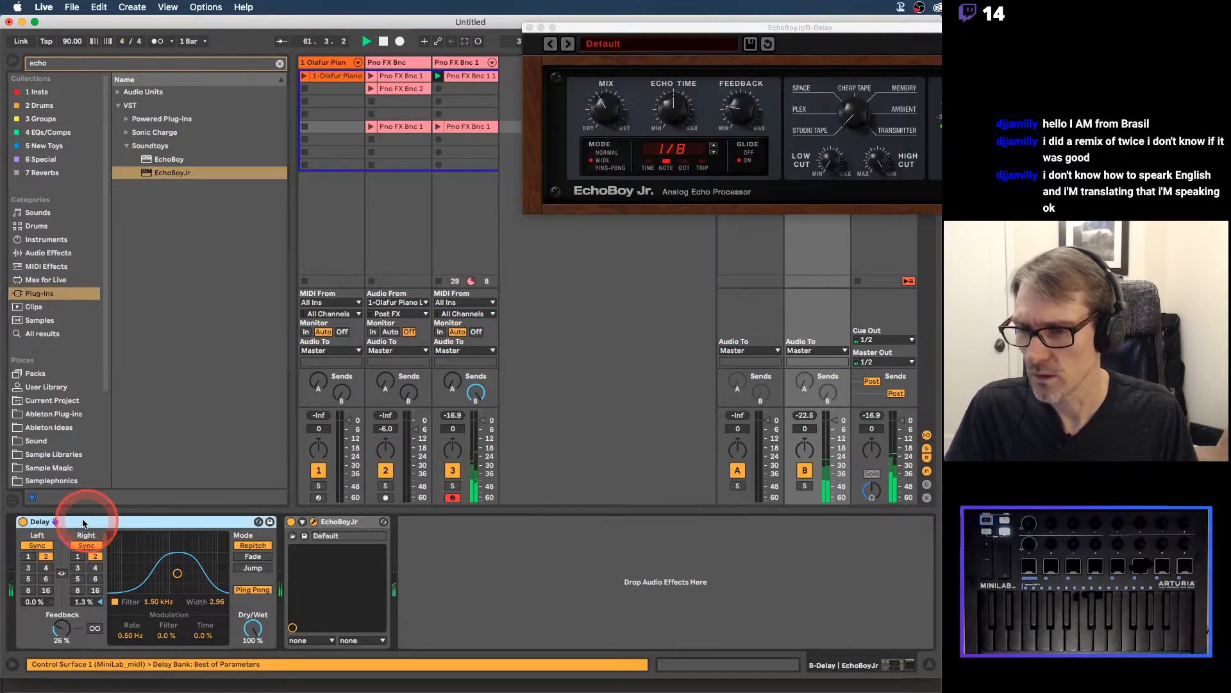
Step: Deactivate the Delay device on the return and turn EchoBoyJr's mix fully wet
click(23, 521)
click(812, 24)
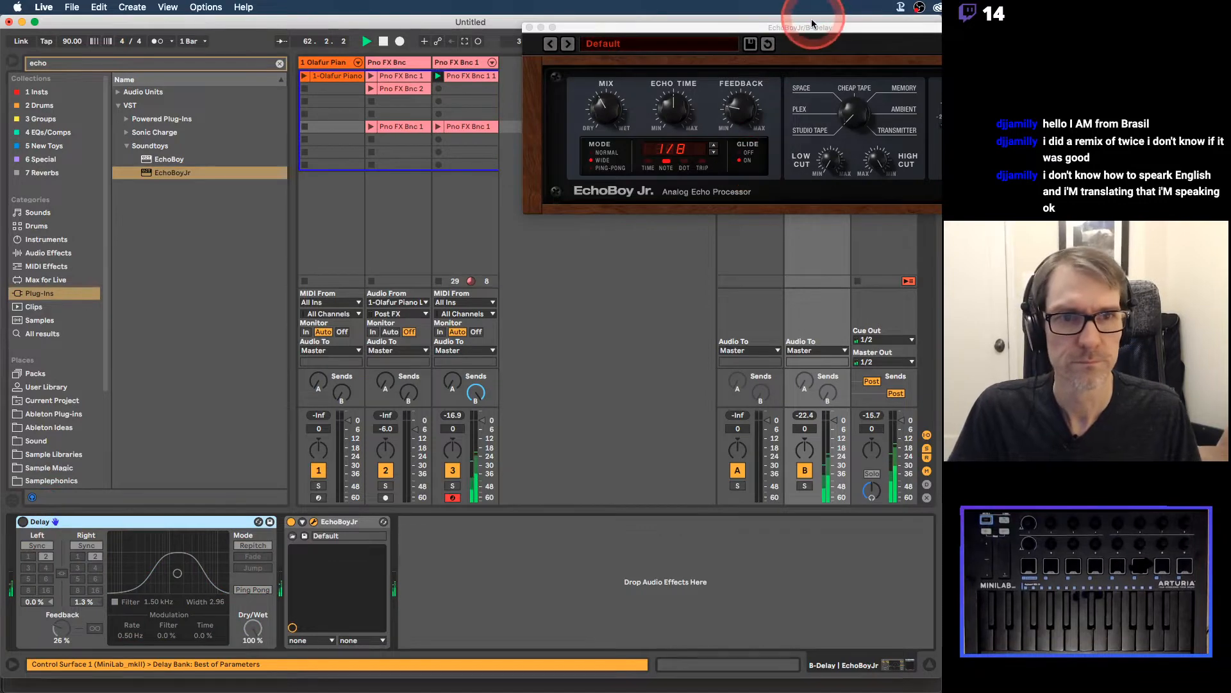
drag(812, 24, 530, 159)
click(459, 241)
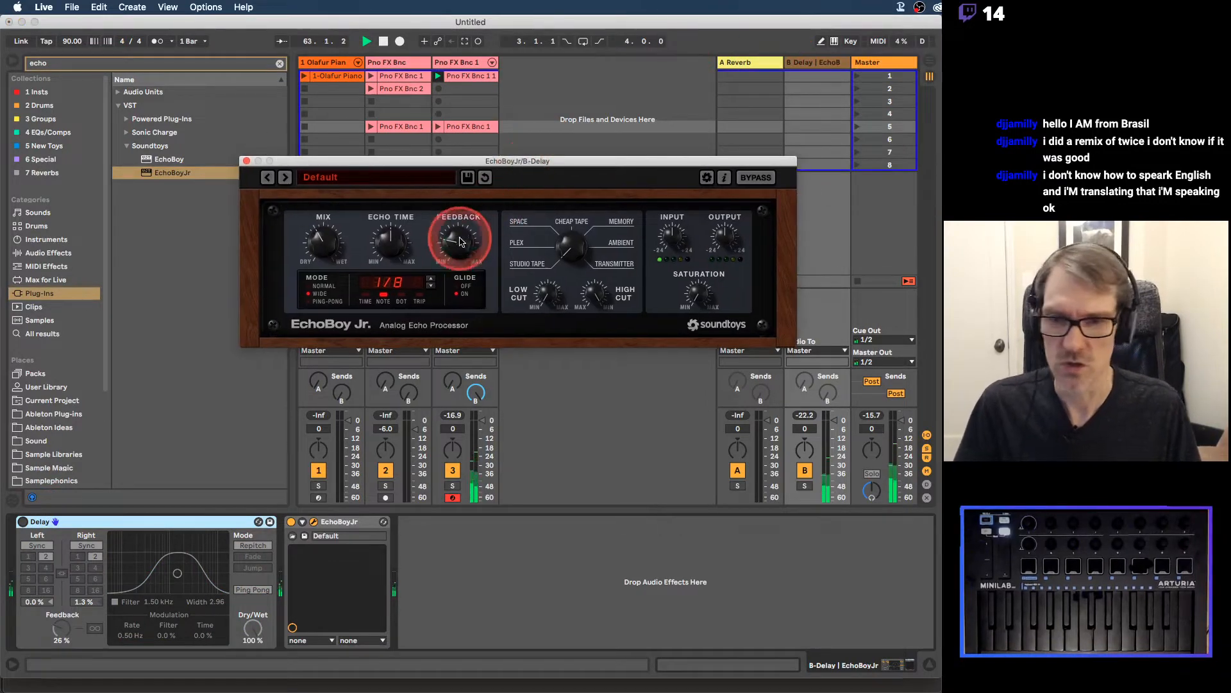
drag(327, 247, 315, 1)
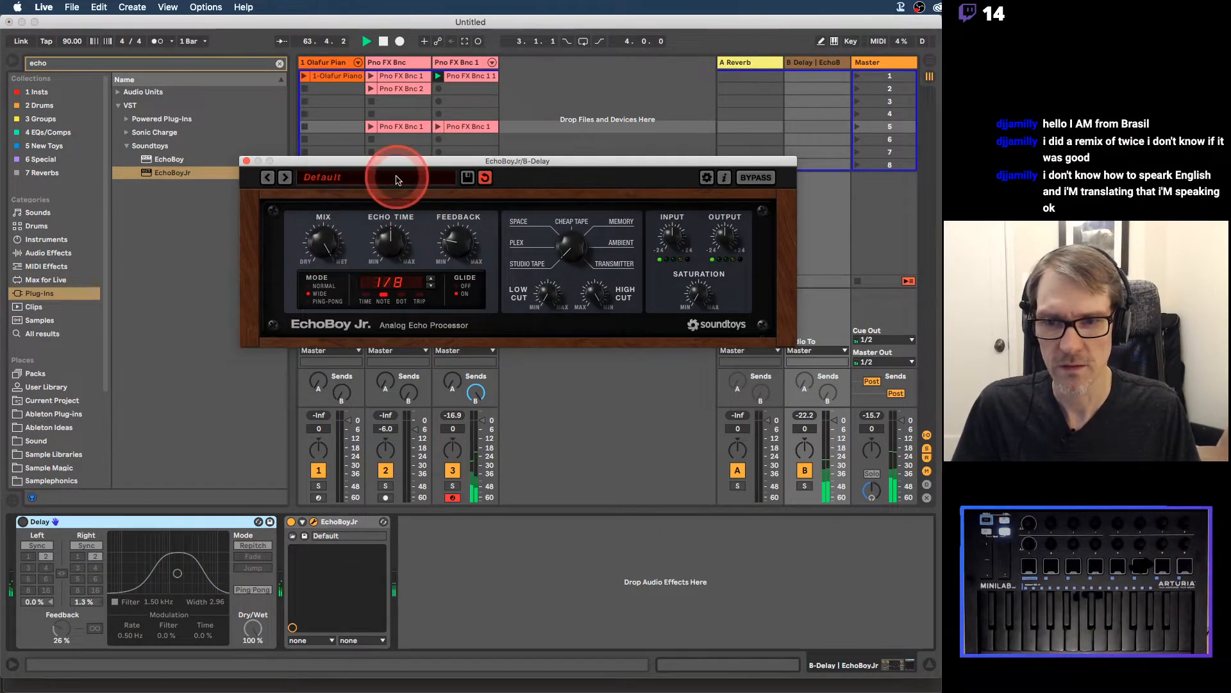
Step: Step through EchoBoyJr's presets to Hall-elujah and turn its mix back to fully wet
click(287, 178)
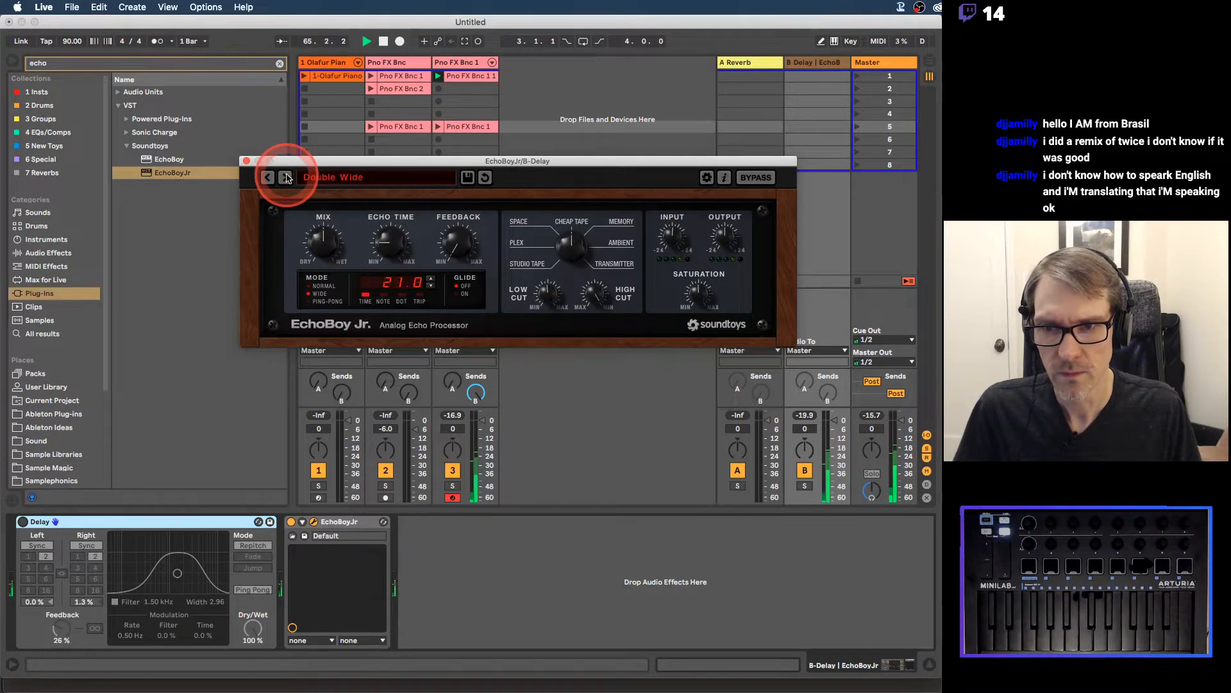
click(287, 178)
click(287, 177)
click(328, 180)
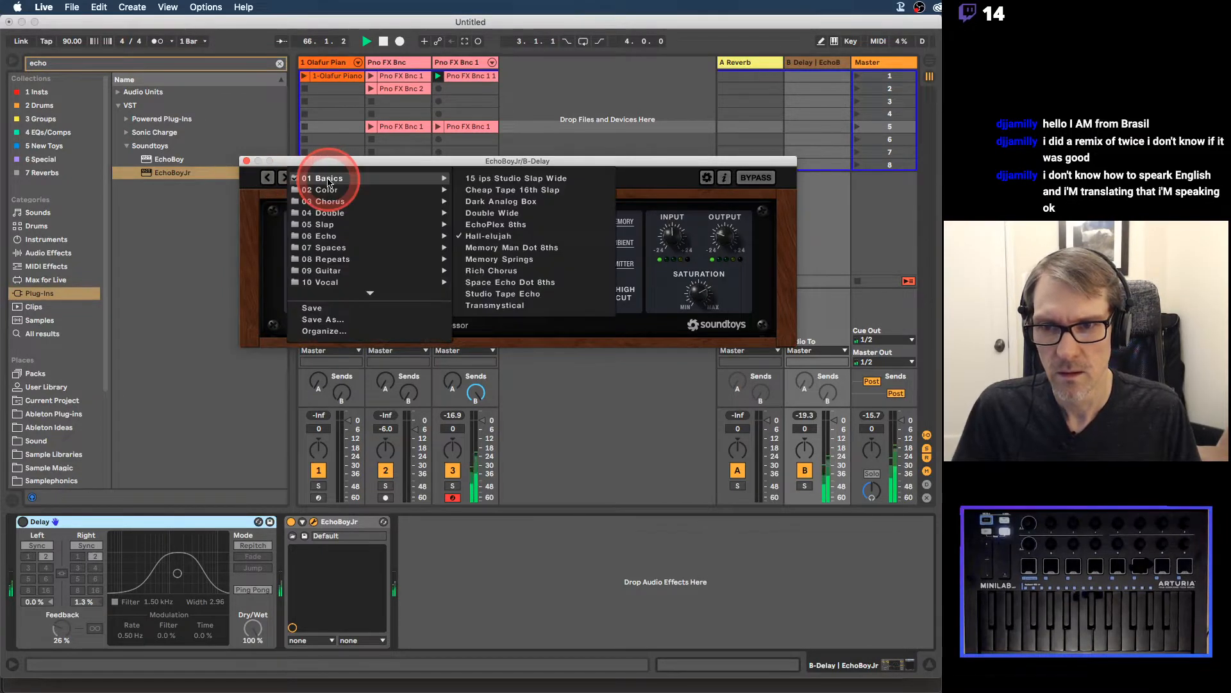
click(259, 231)
click(299, 97)
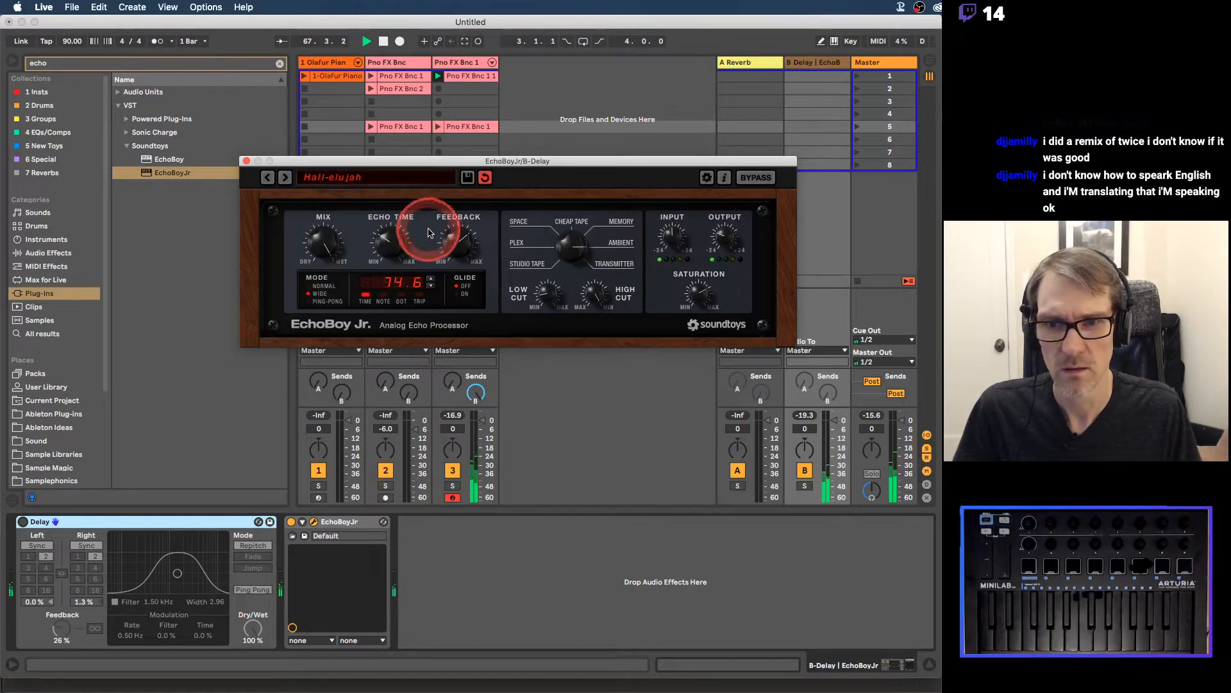
Step: Lower the sliced track's send to return B to about -7.3 dB and close the EchoBoyJr window
drag(452, 161, 465, 174)
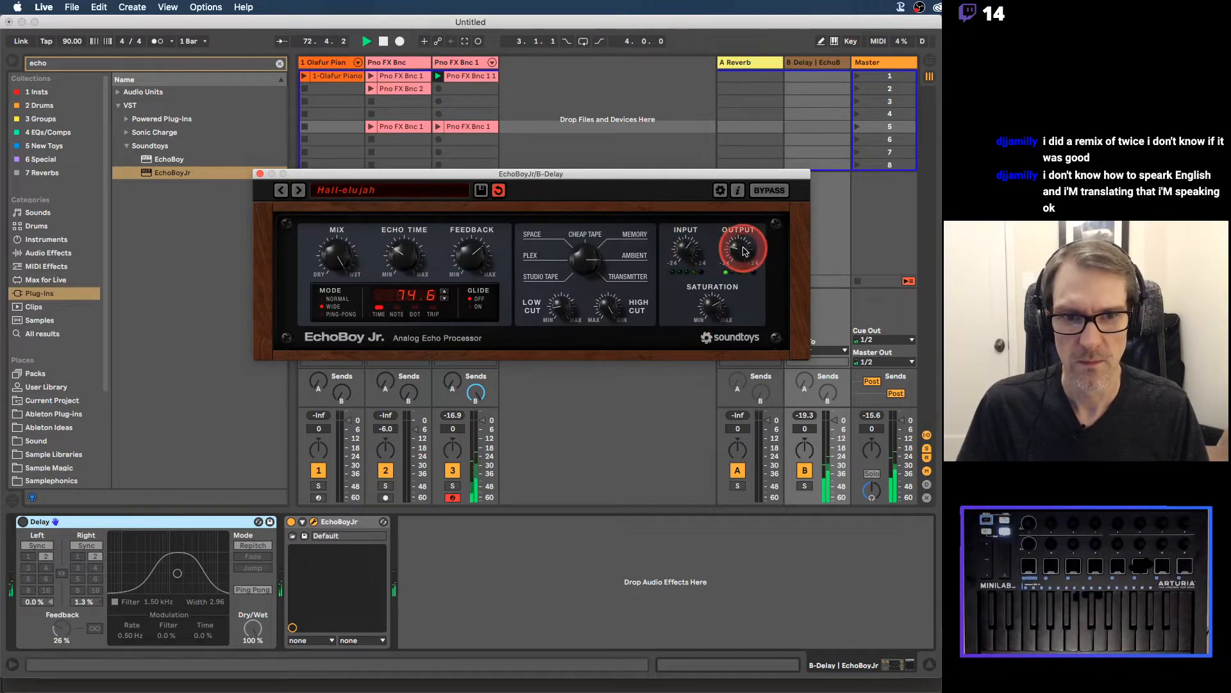
click(473, 392)
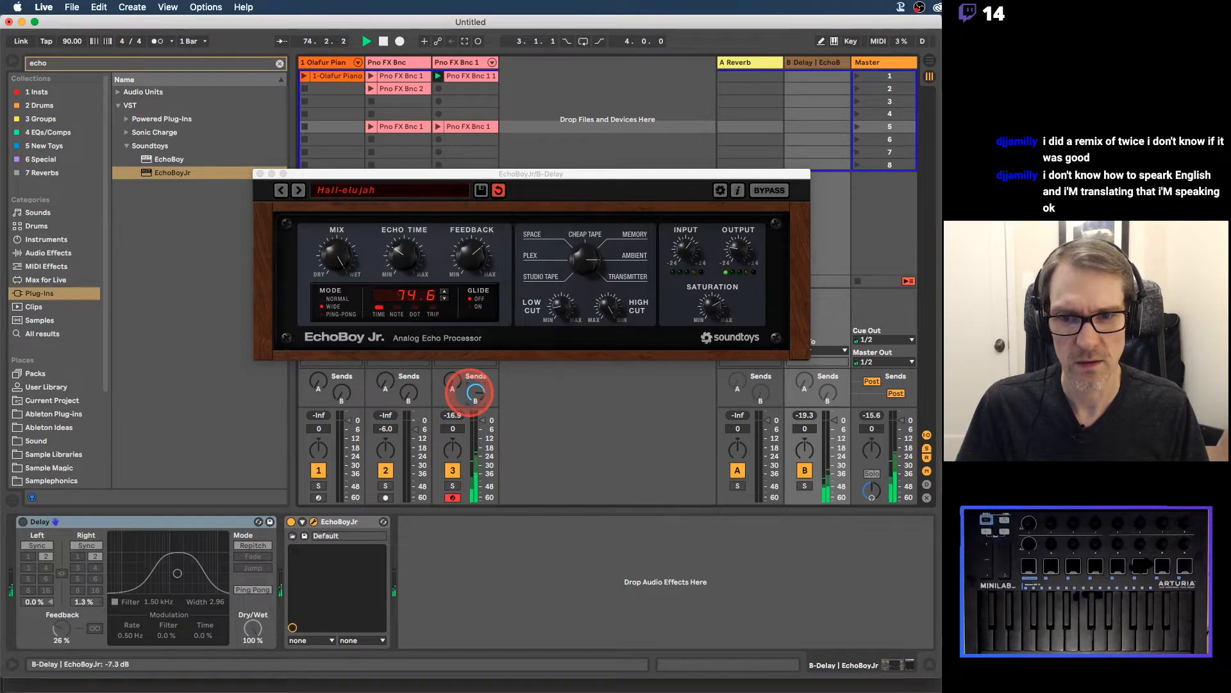
click(260, 174)
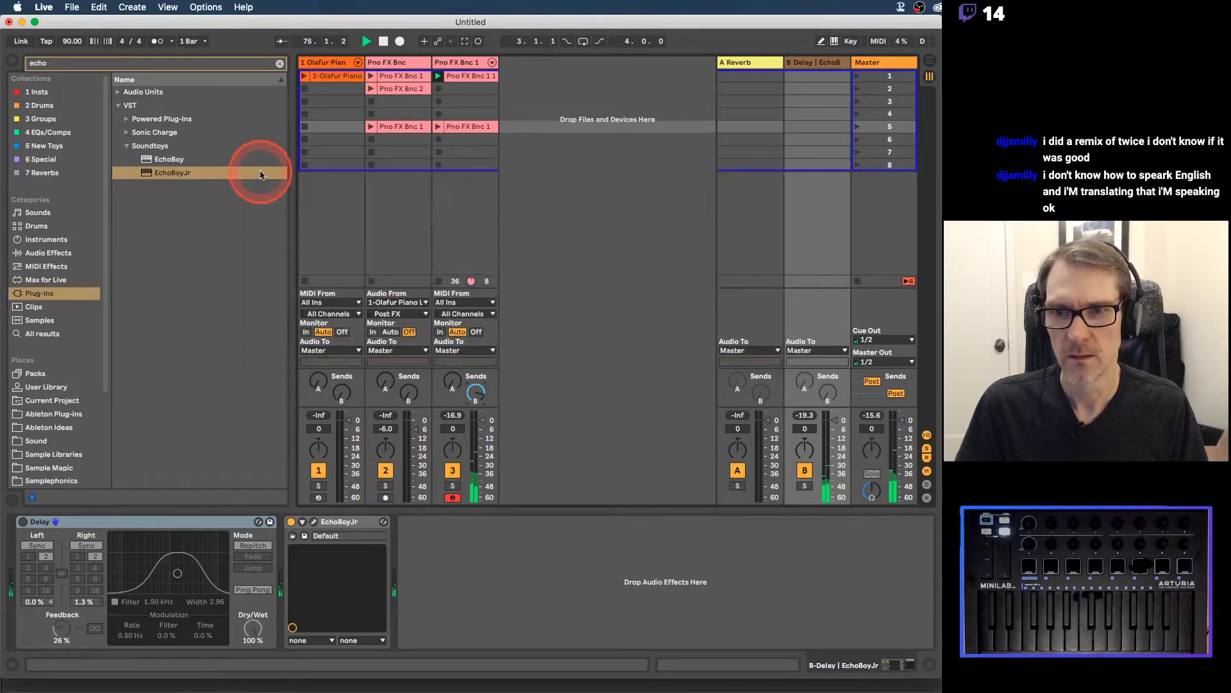
Step: Play the first bounced clip on track 2 at -17.3 dB, moving its four-bar loop to bar 89 and on to bar 45
click(399, 81)
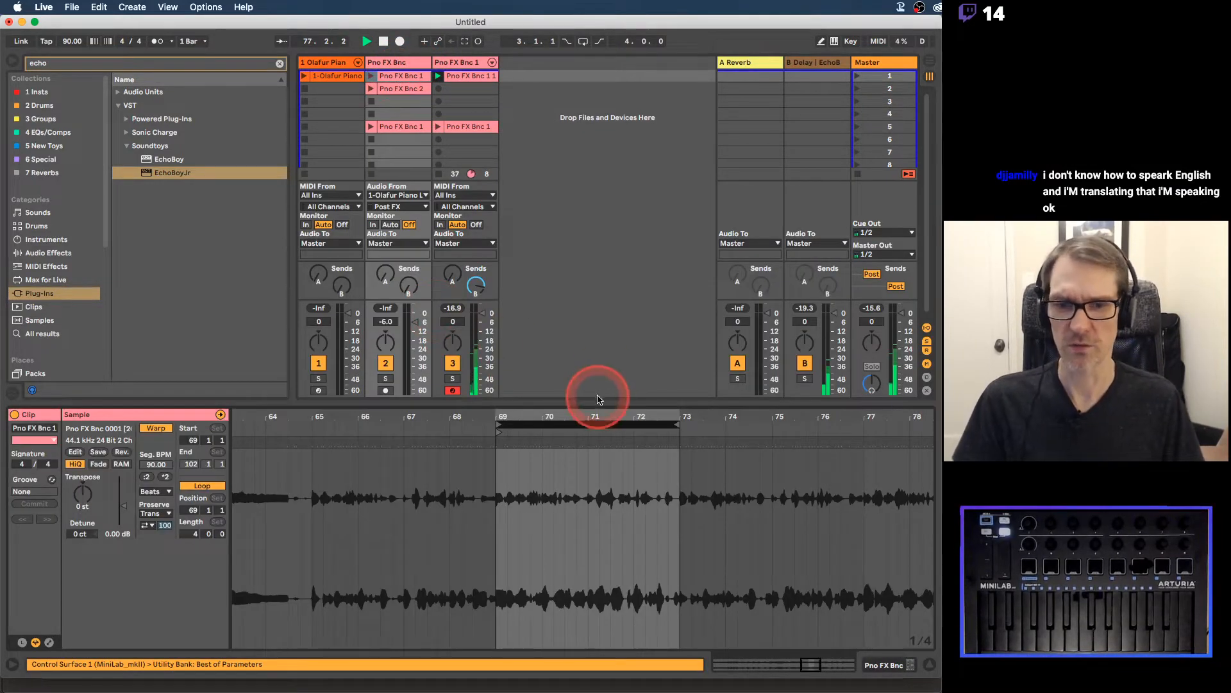
drag(592, 413, 592, 387)
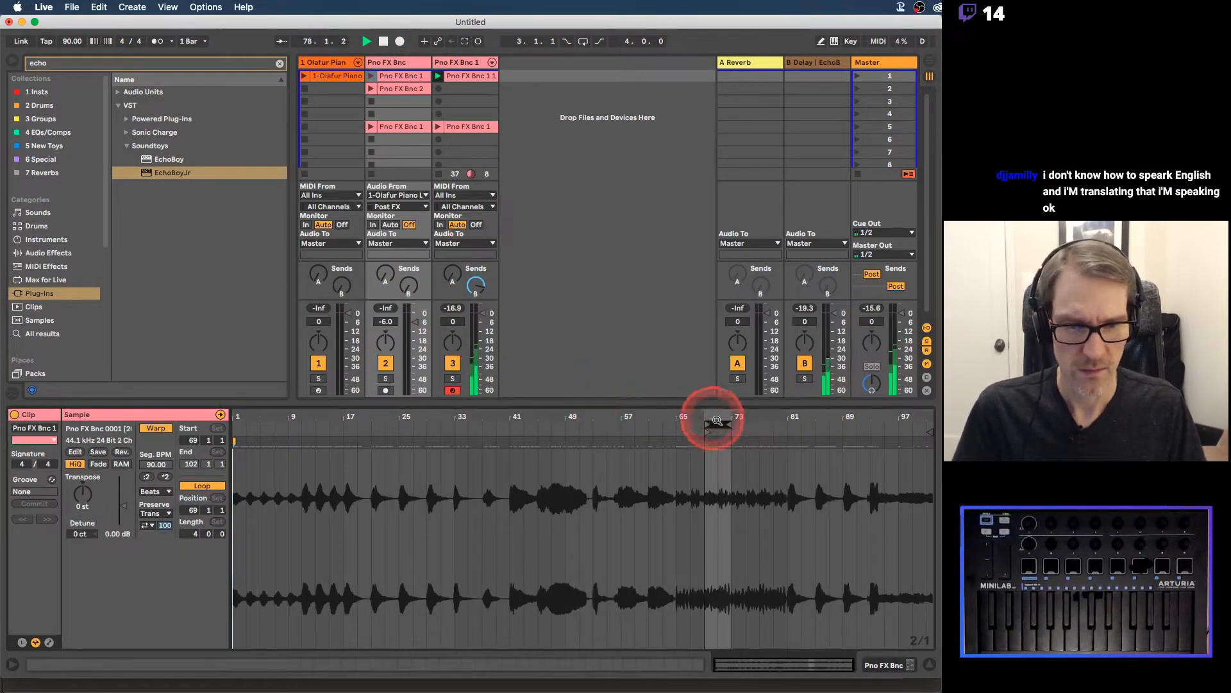
drag(717, 424, 856, 438)
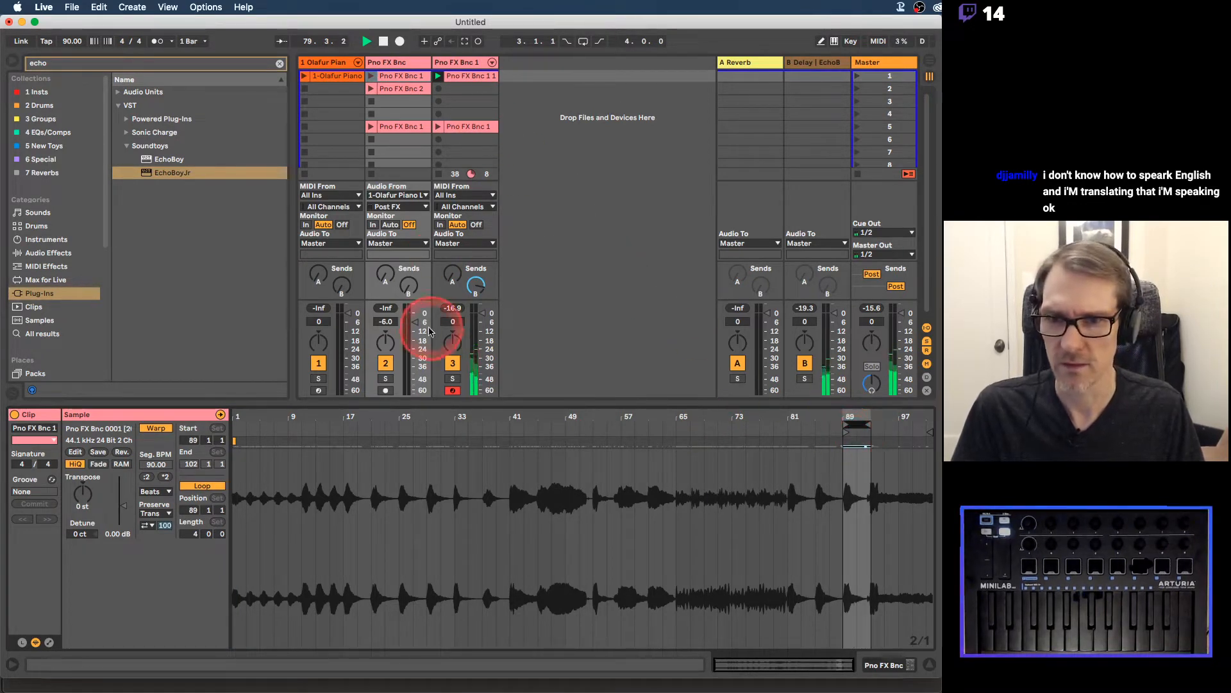
drag(414, 321, 411, 324)
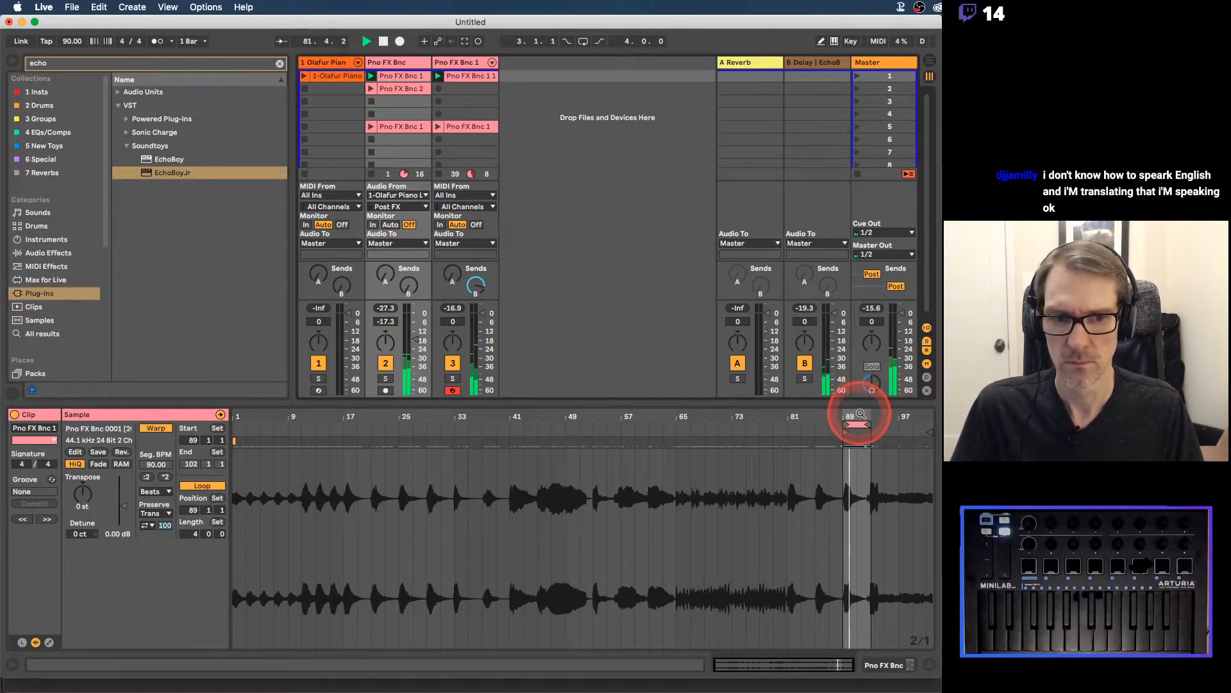
drag(857, 425, 551, 413)
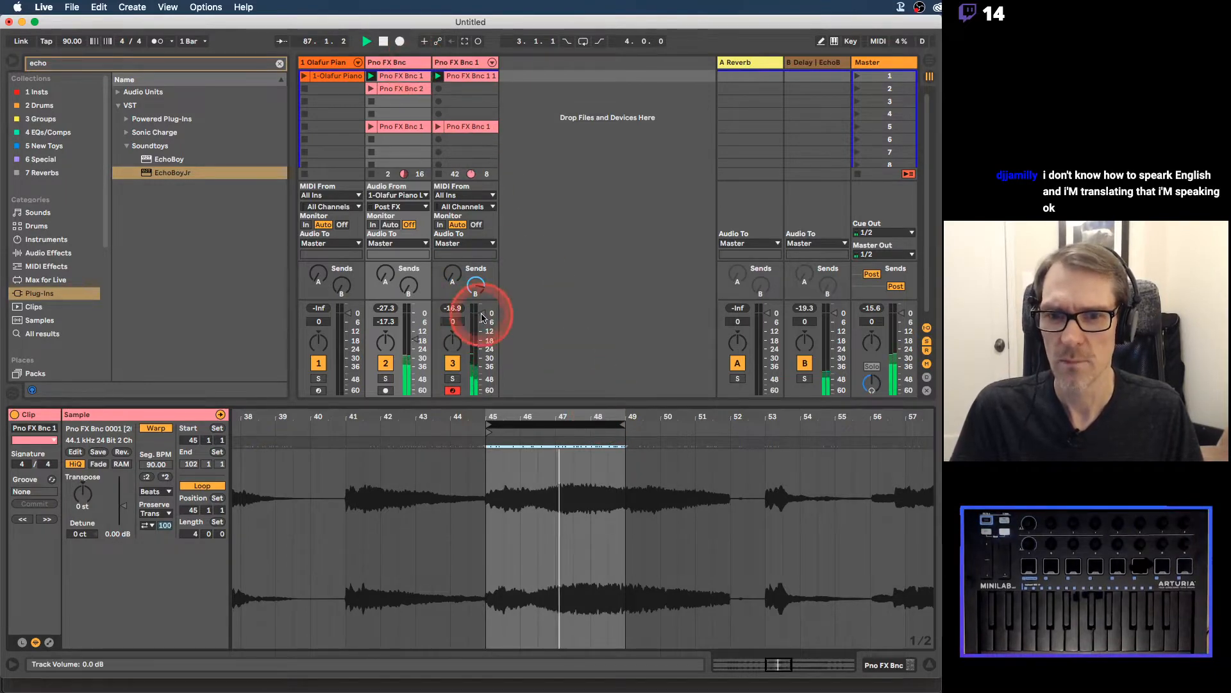
Step: Set the volumes of both the sliced track and the bounced audio track to -9.0 dB
drag(483, 317, 481, 324)
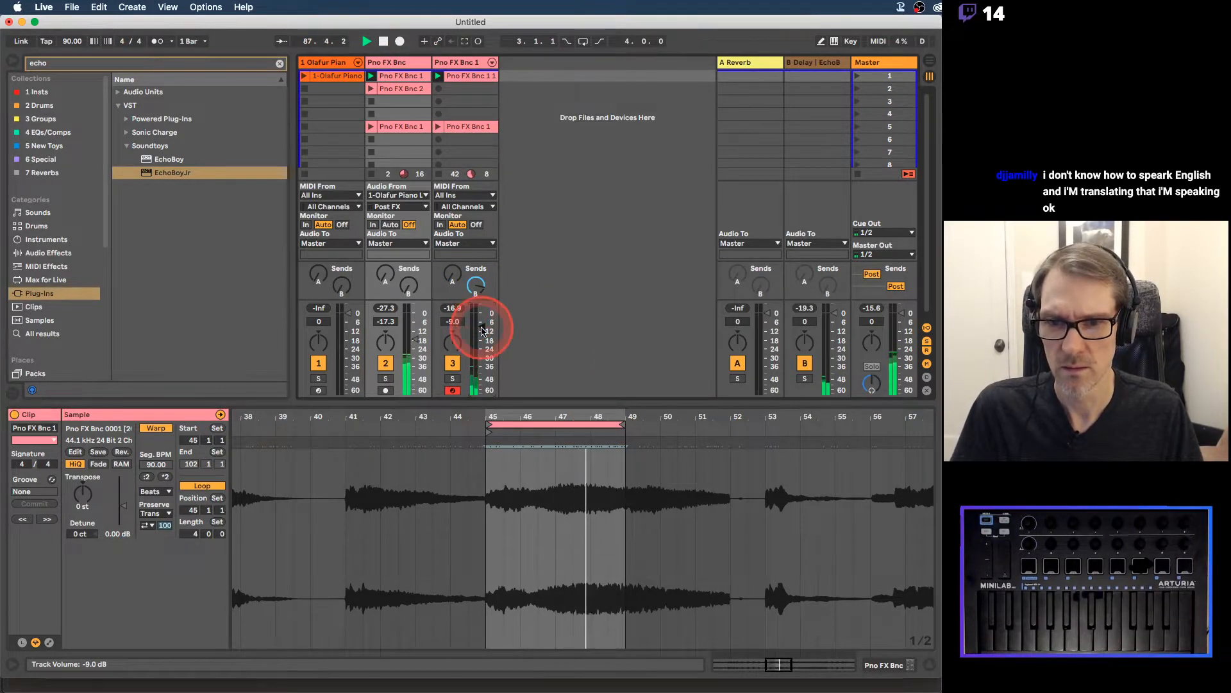
drag(407, 341, 408, 337)
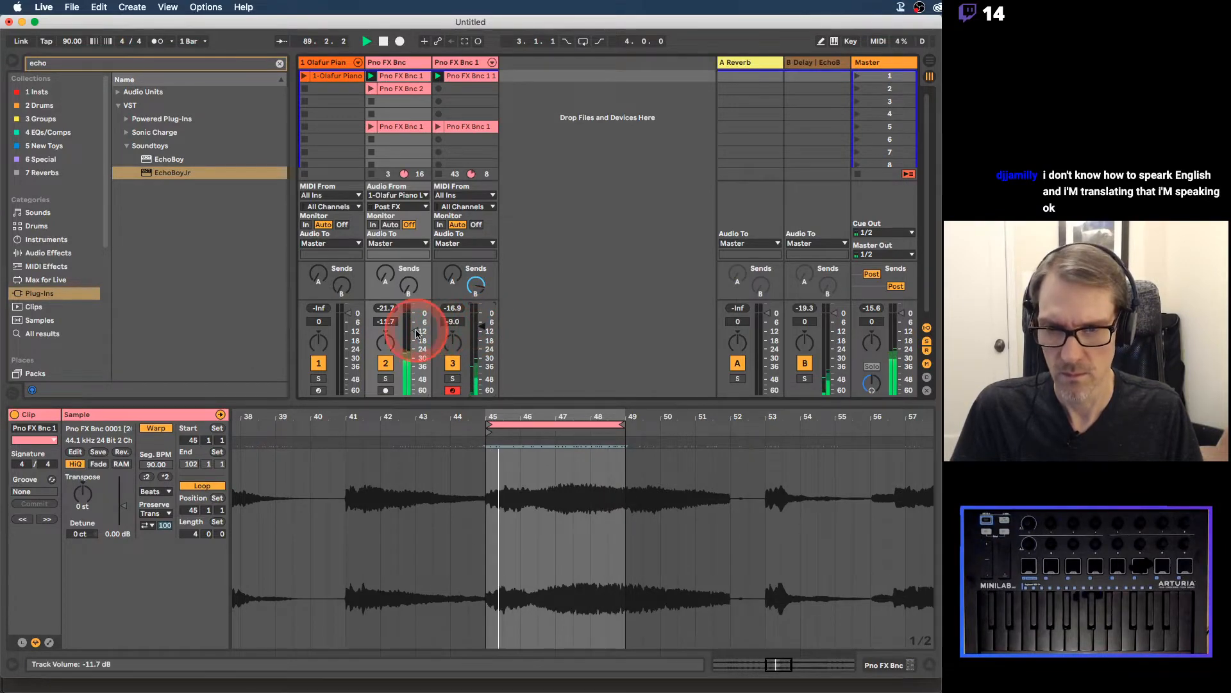
drag(417, 330, 416, 326)
Step: Duplicate the Pno FX Bnc track, delete the copy's clips in scenes 2 and 5, launch its first clip and stop the original track
click(397, 63)
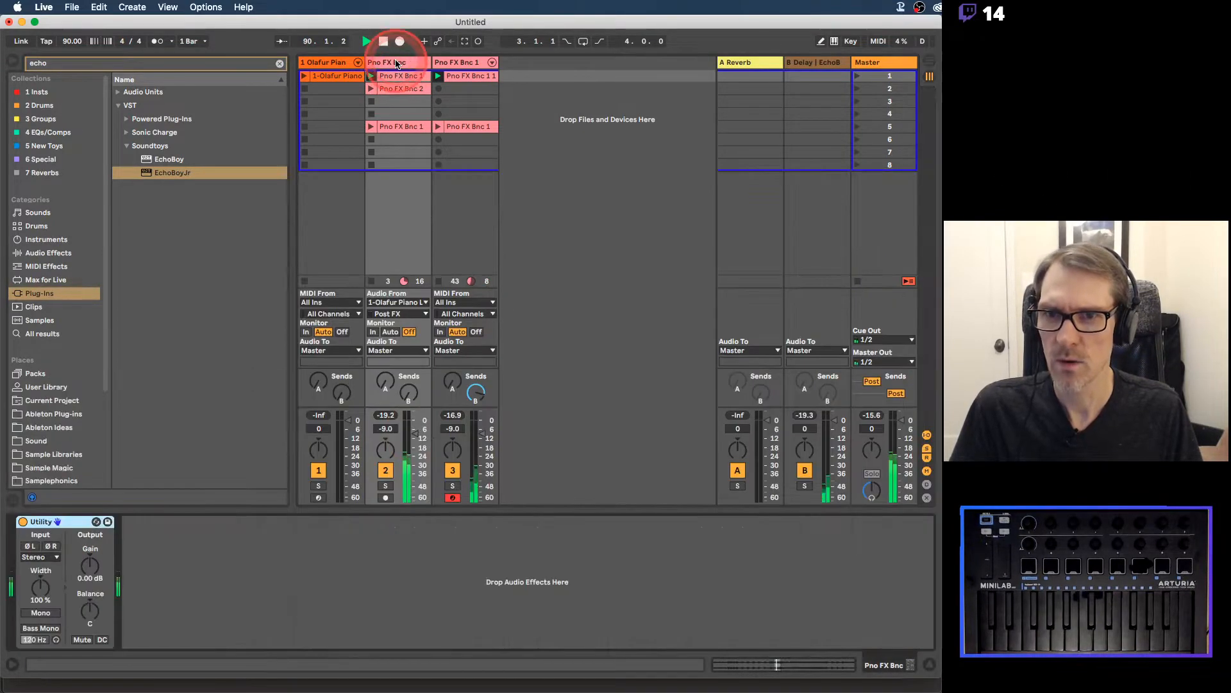
click(397, 62)
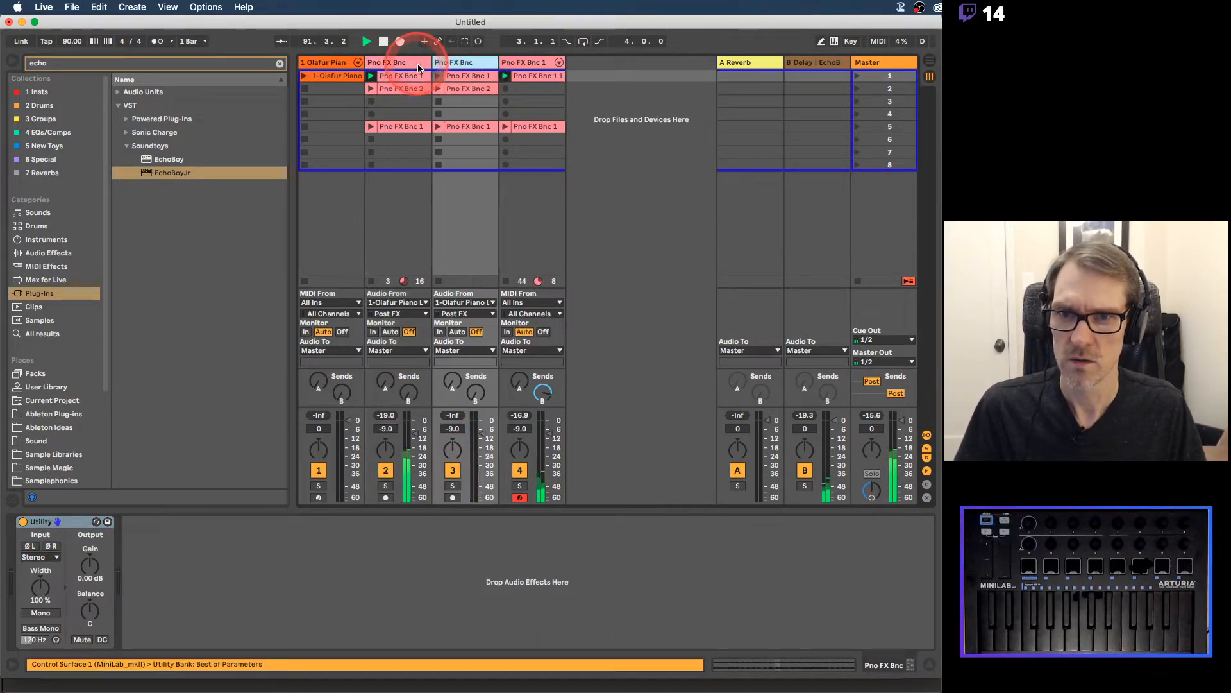
key(super+d)
click(459, 90)
click(467, 126)
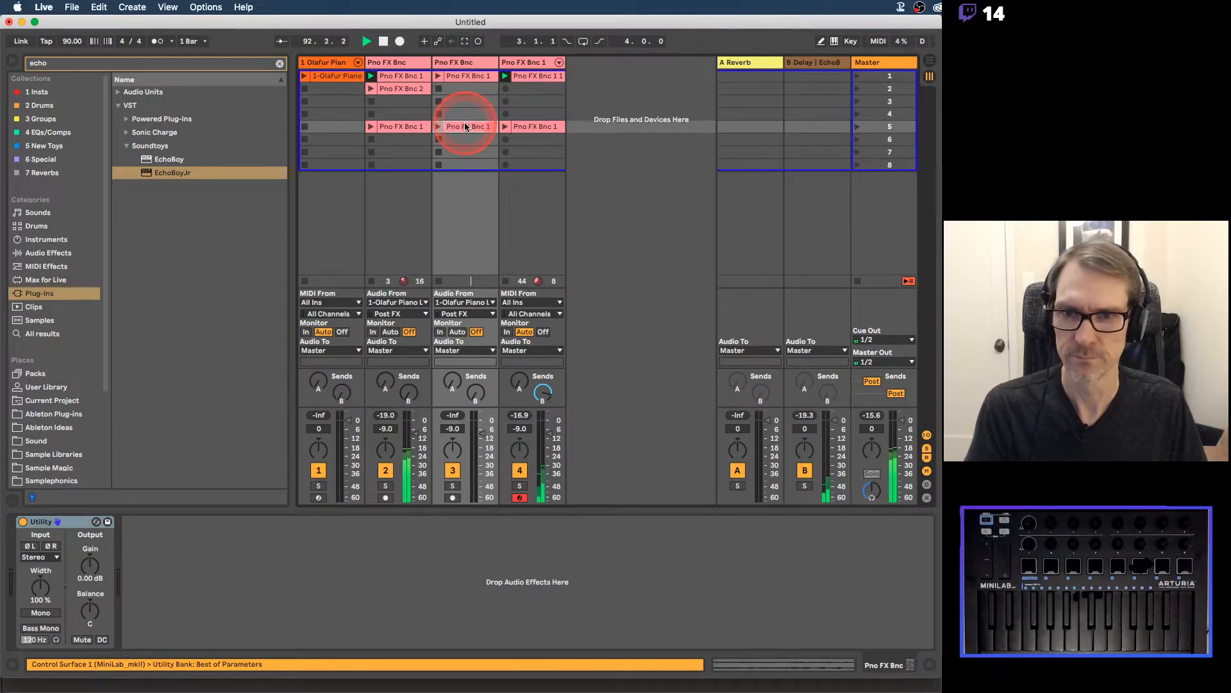
key(Delete)
click(439, 76)
click(370, 102)
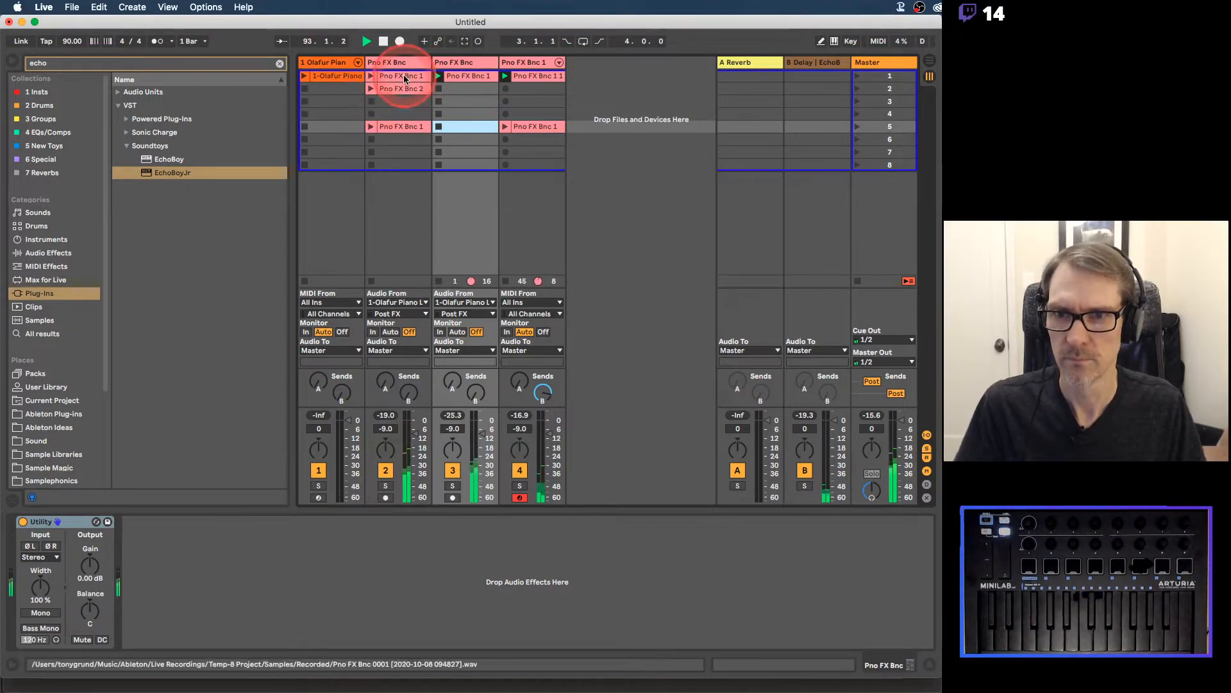
Step: Add Auto Filter before the Utility on the duplicated track, with the low-pass frequency at 362 Hz and the resonance at 44%
click(469, 64)
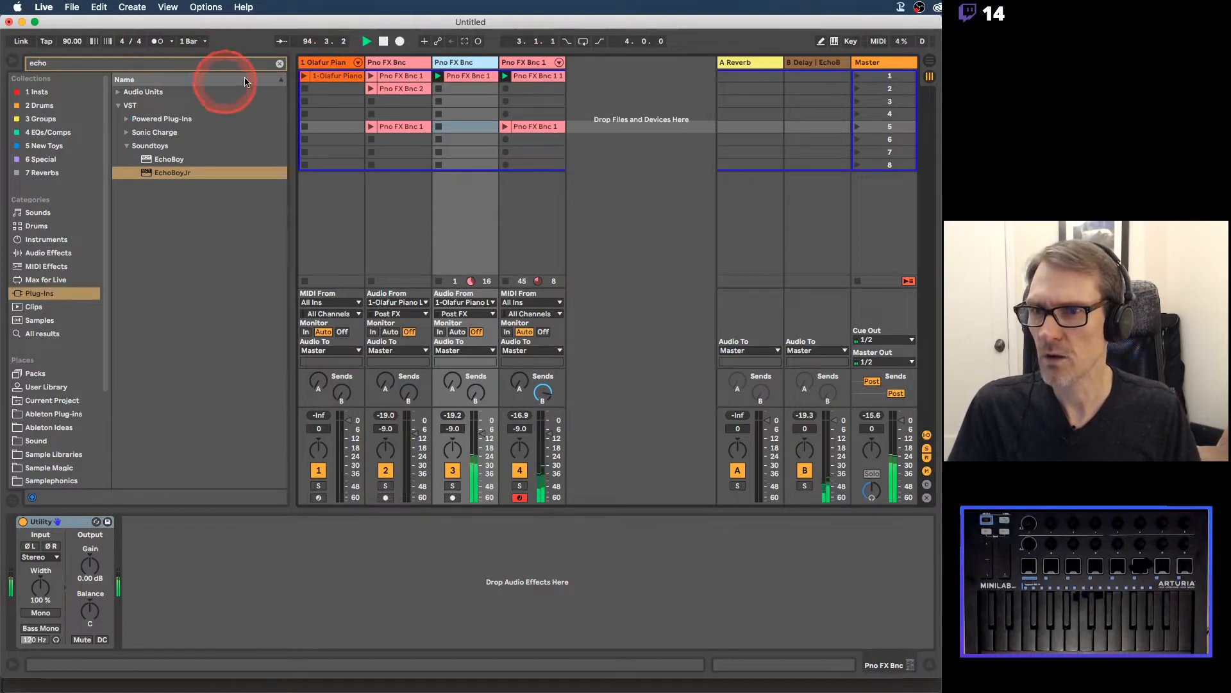
click(279, 64)
click(48, 253)
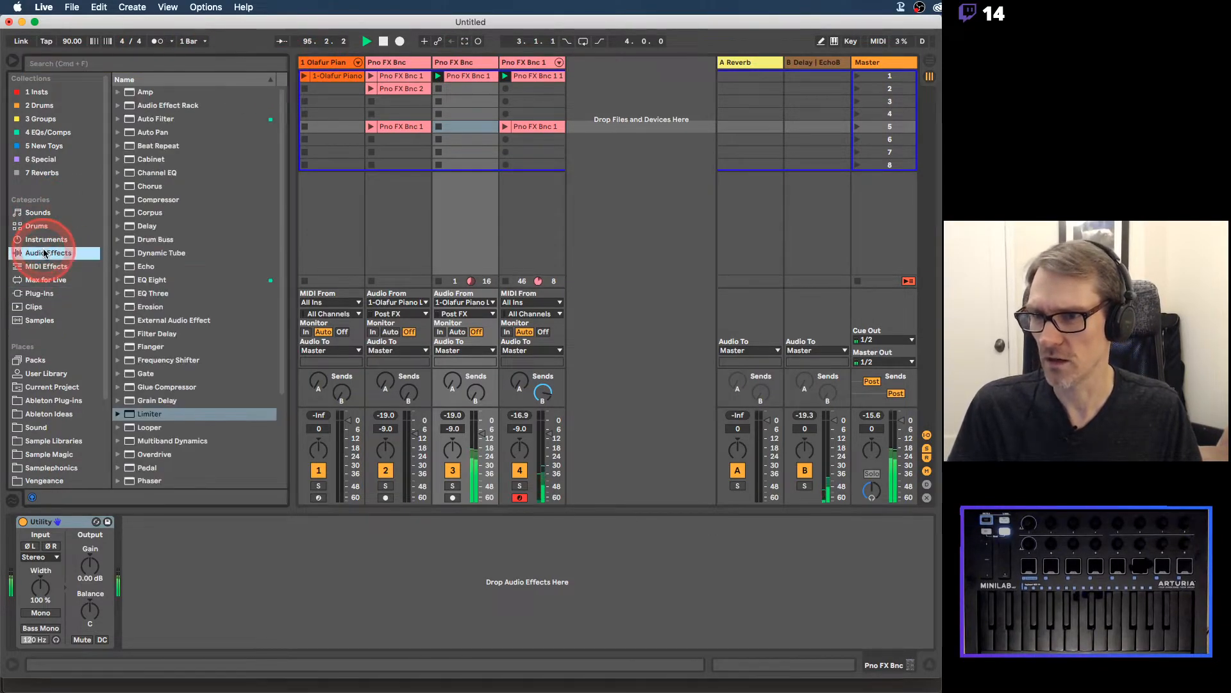
drag(131, 121, 29, 538)
click(237, 552)
click(221, 556)
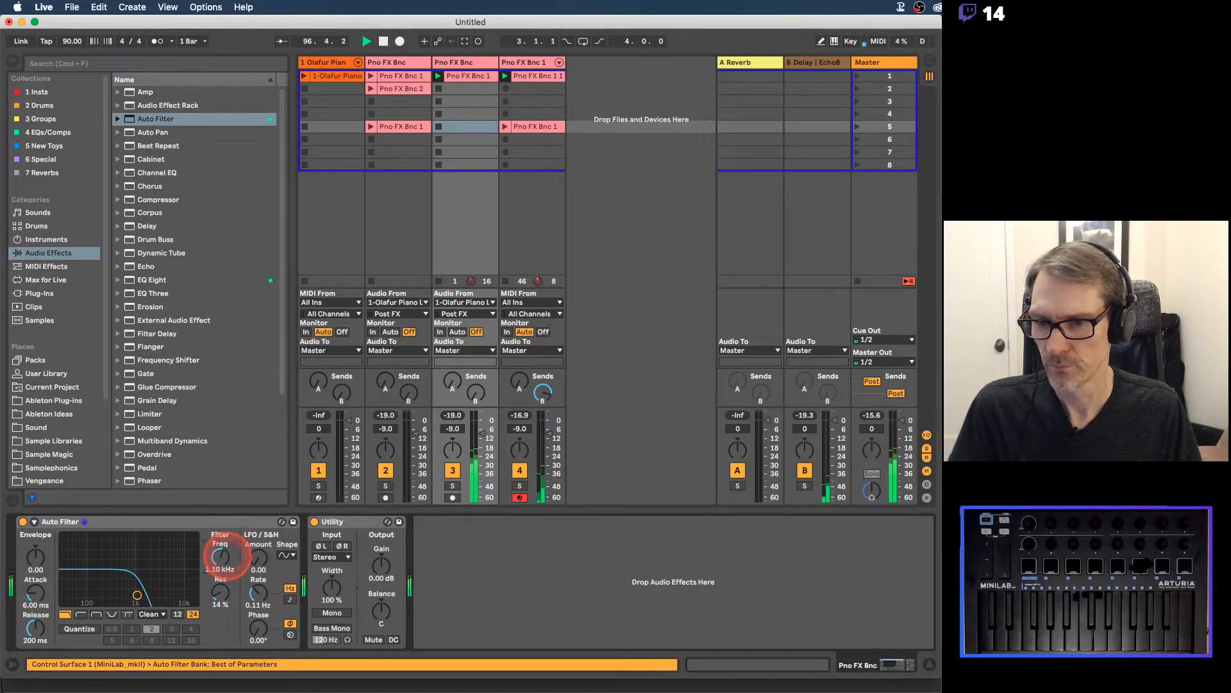
drag(221, 555, 222, 585)
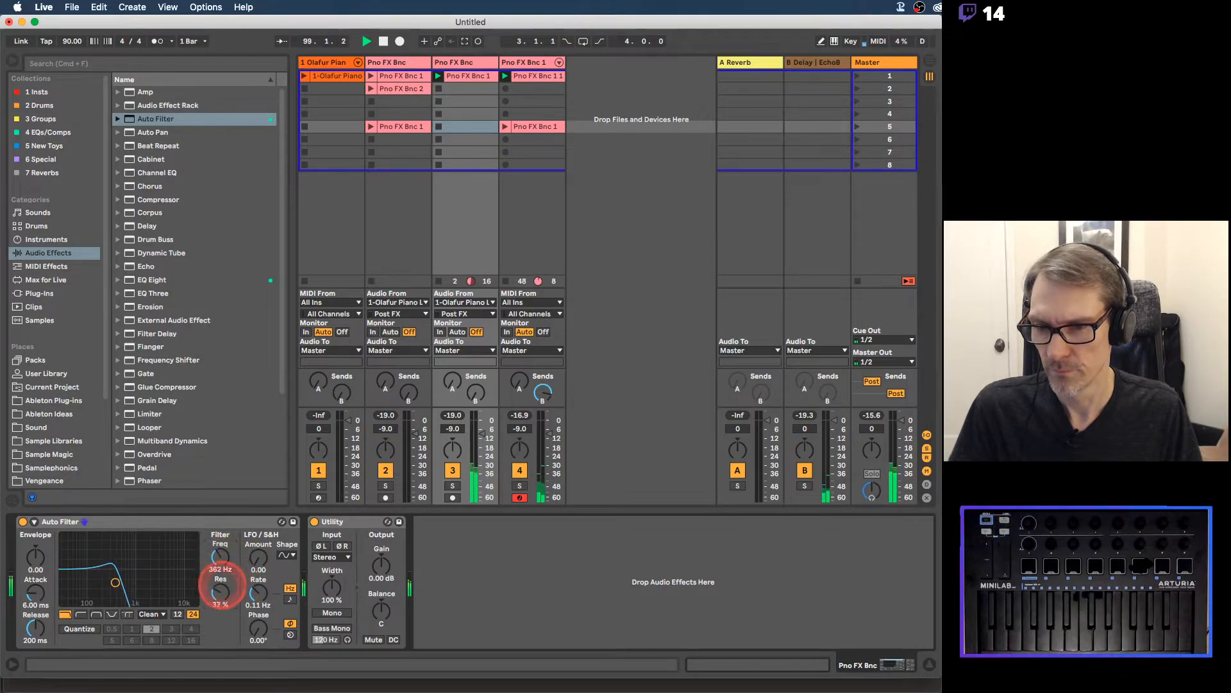
Step: Set the duplicated track's send to return A to -5.0 dB and delete the Reverb from that return
drag(454, 384, 455, 381)
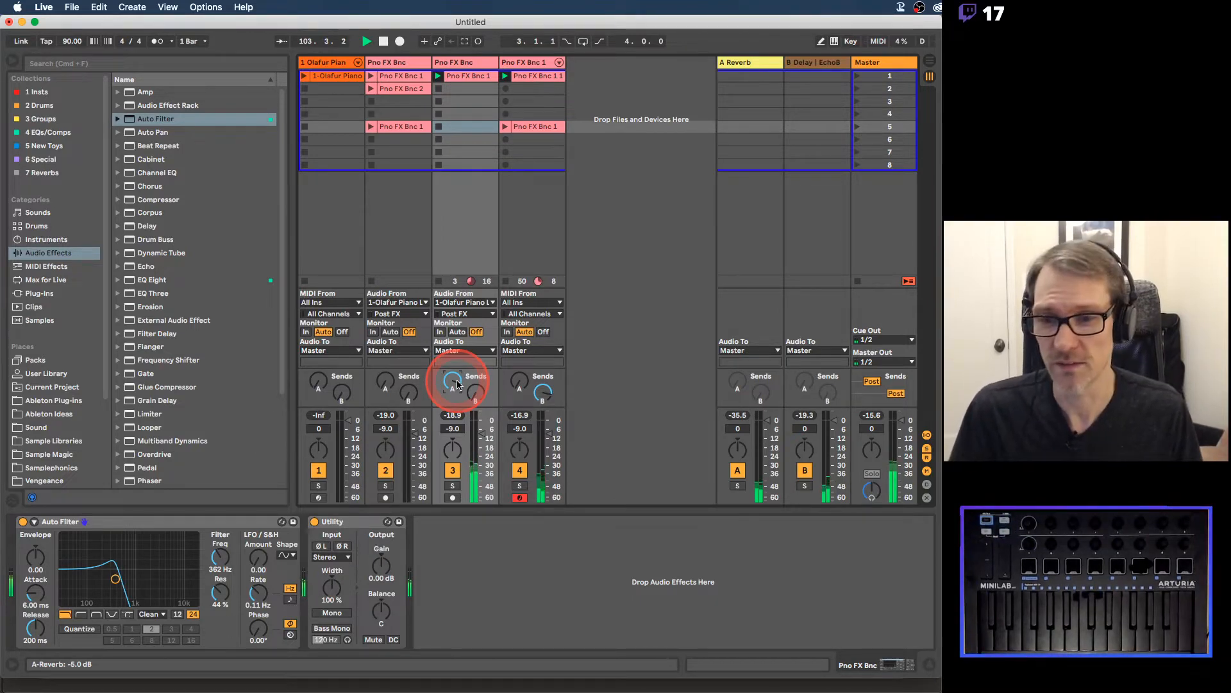
click(744, 62)
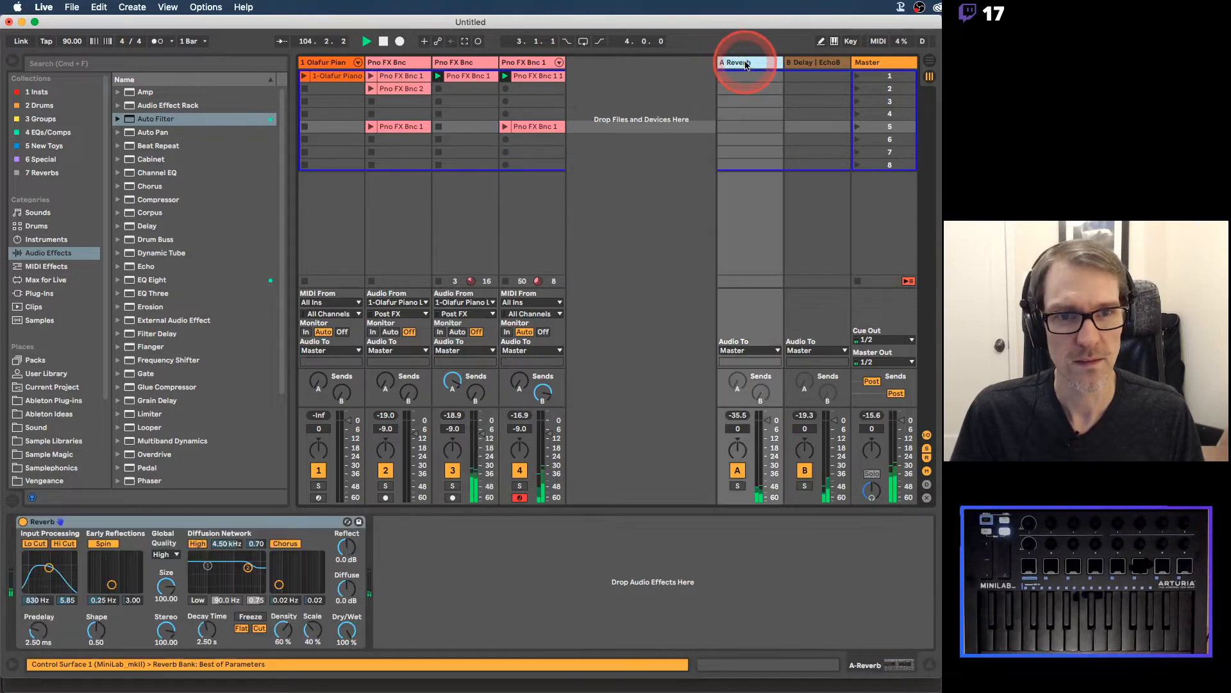
click(288, 523)
key(Delete)
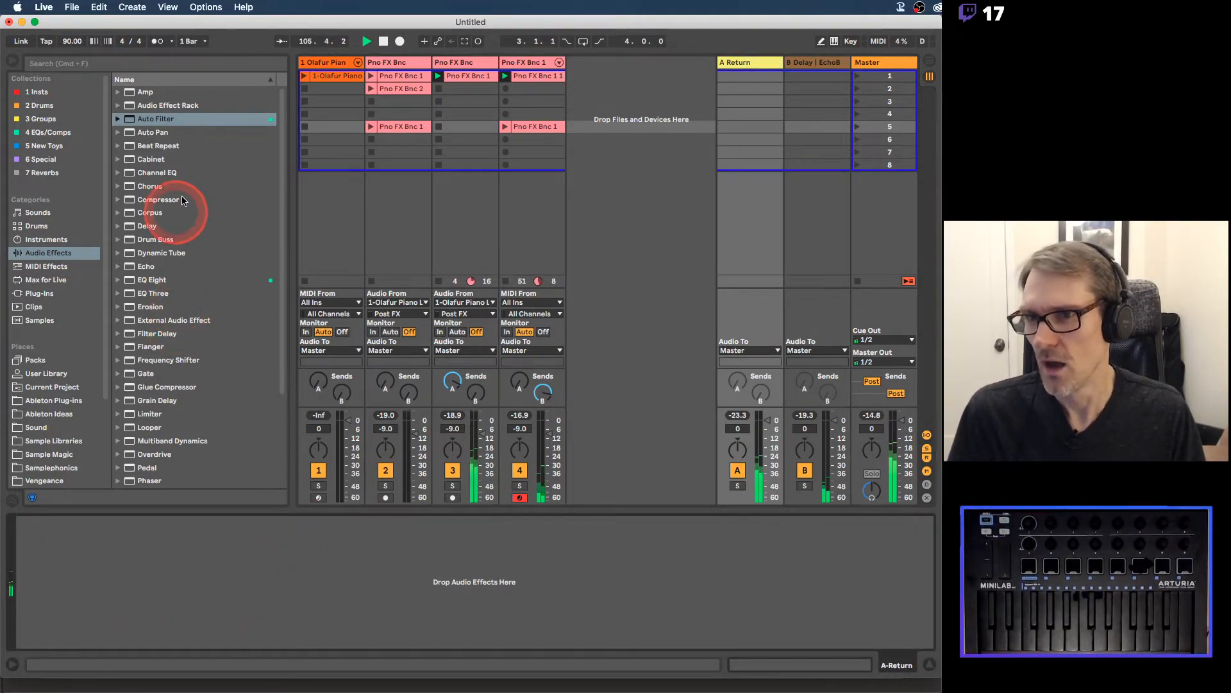
Step: Search the plug-ins for "rau" and add the Raum VST to return A
click(50, 293)
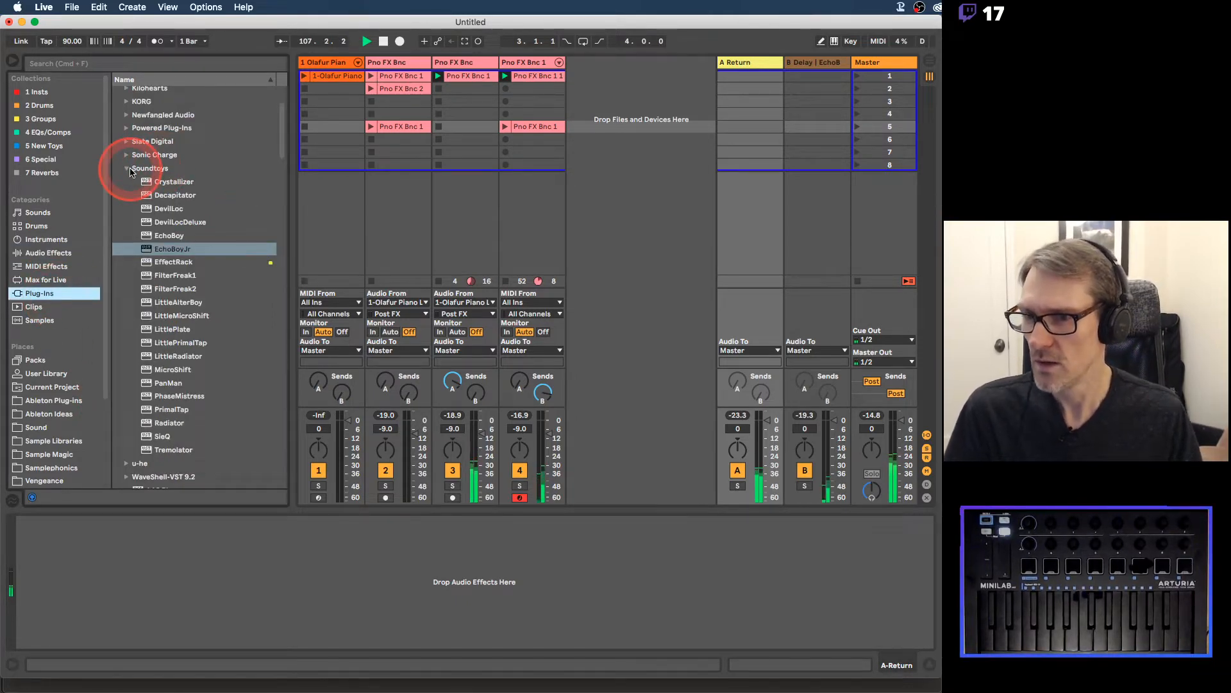
click(126, 170)
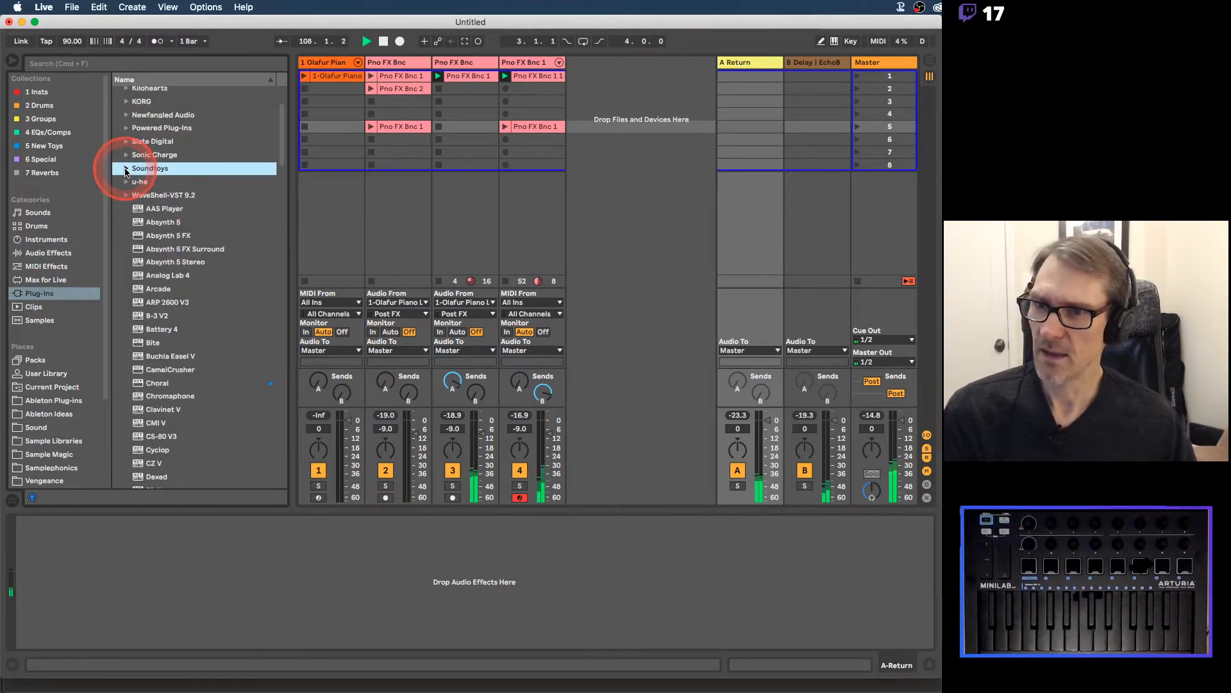
click(149, 69)
text(rau)
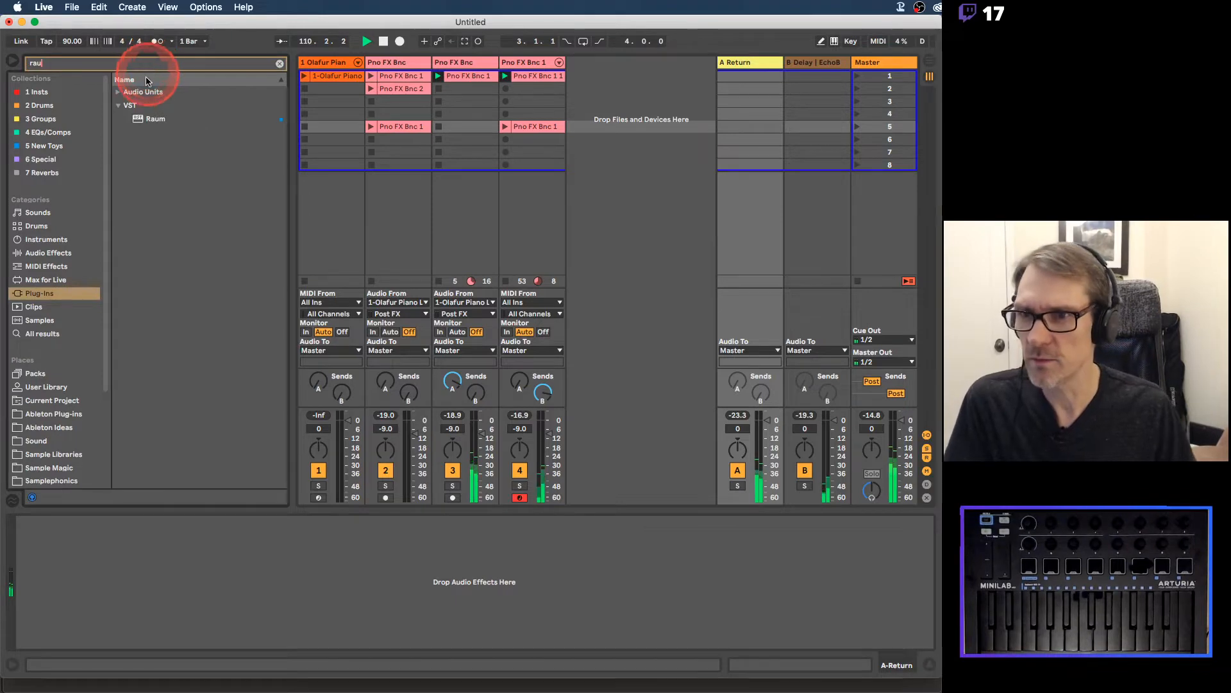
drag(137, 117, 764, 114)
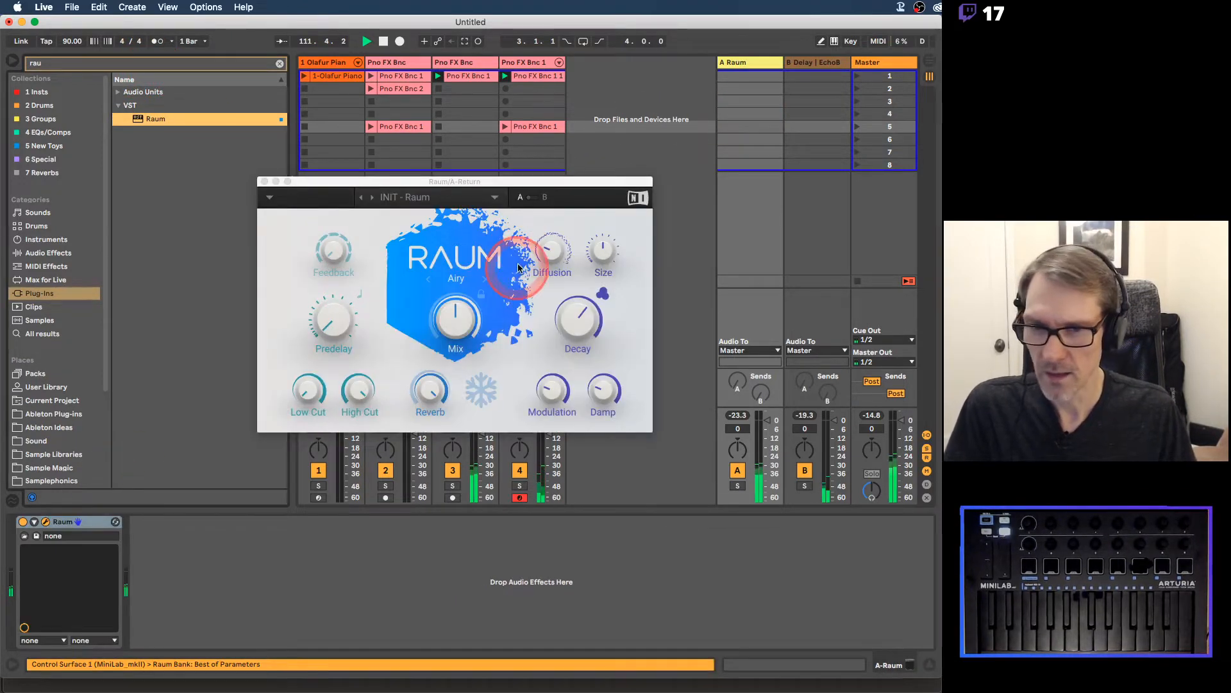
Step: Load Raum's Tendrils preset from the Creative factory presets and turn its mix fully wet
drag(489, 181, 458, 200)
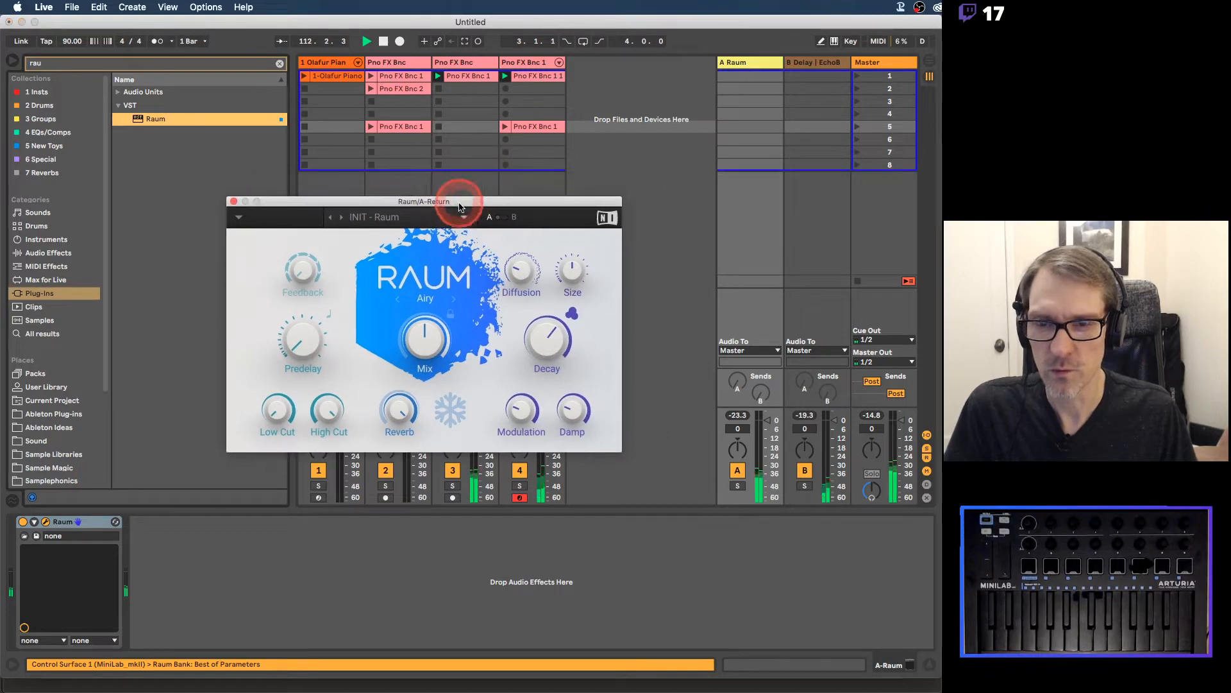
click(392, 218)
mouse_move(430, 236)
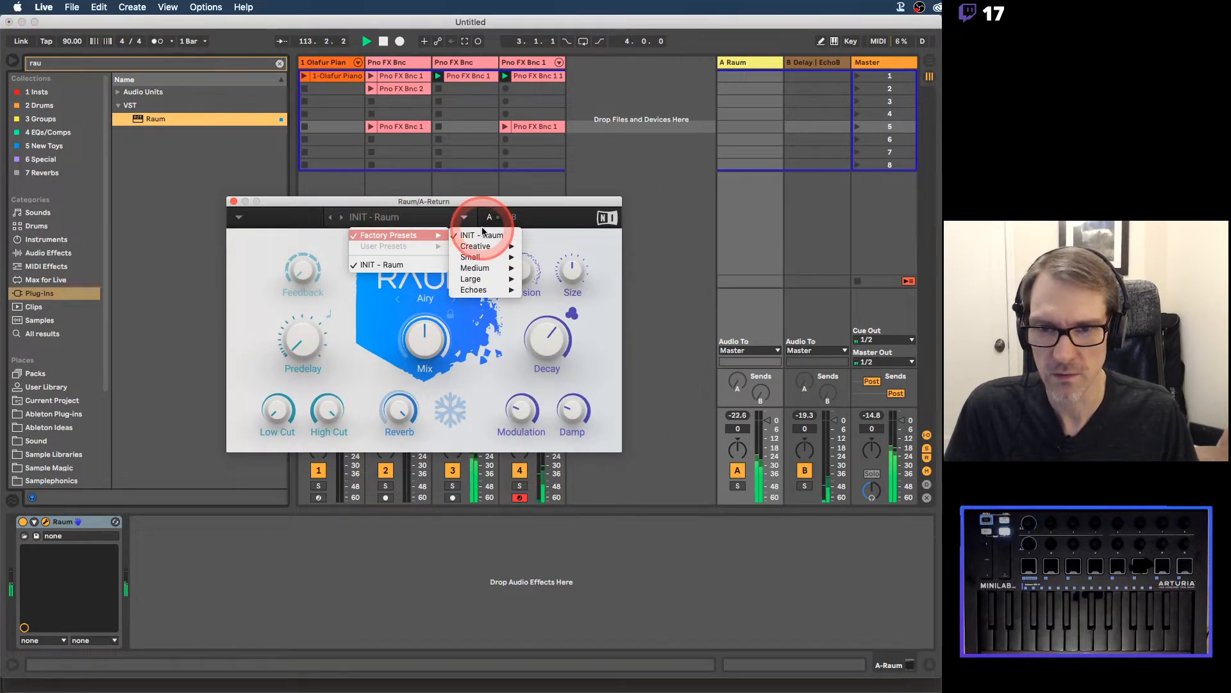
mouse_move(492, 248)
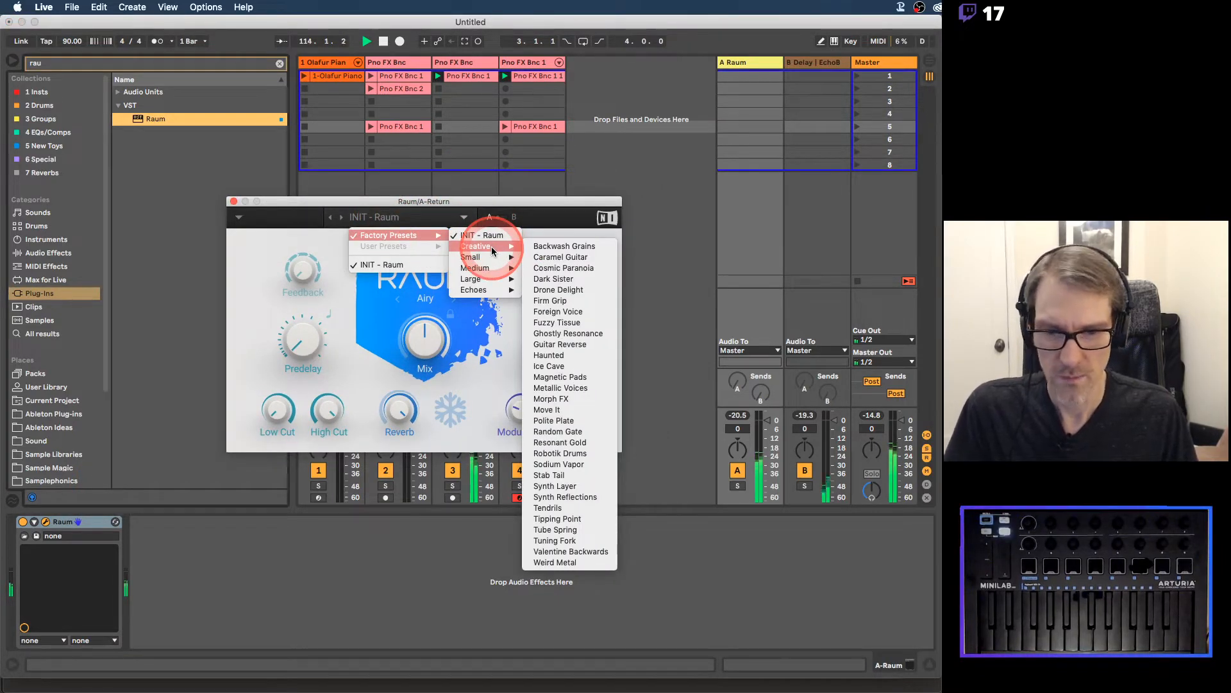
click(548, 507)
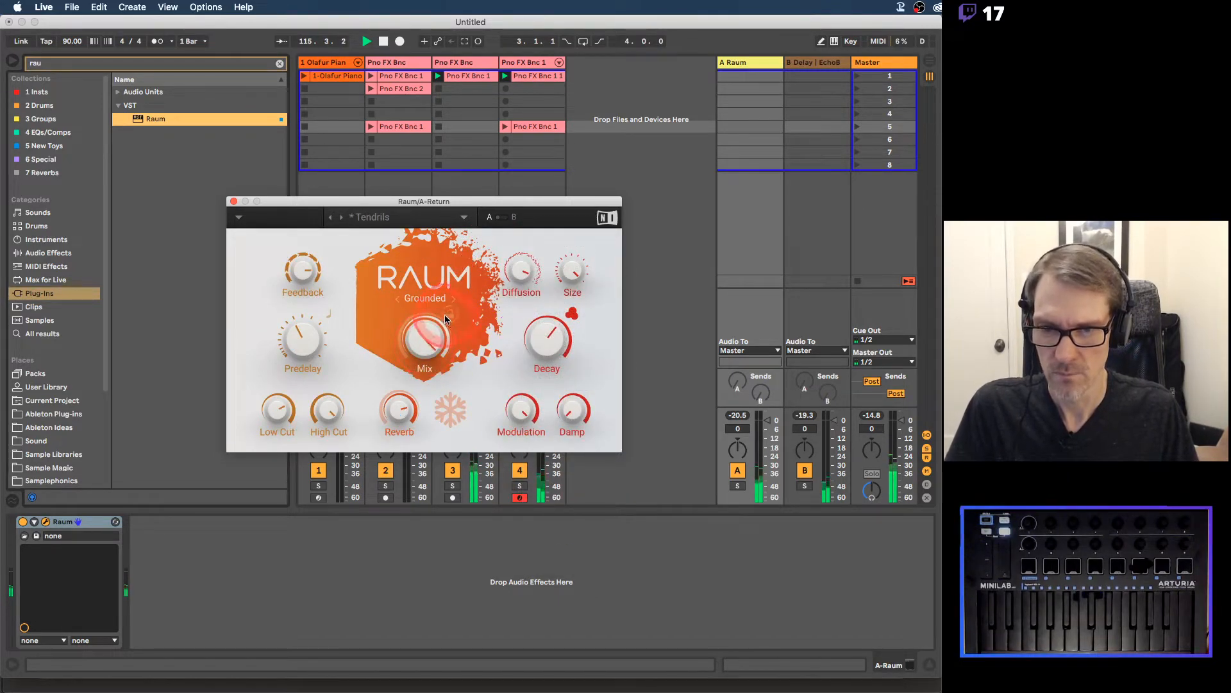
drag(367, 200, 422, 149)
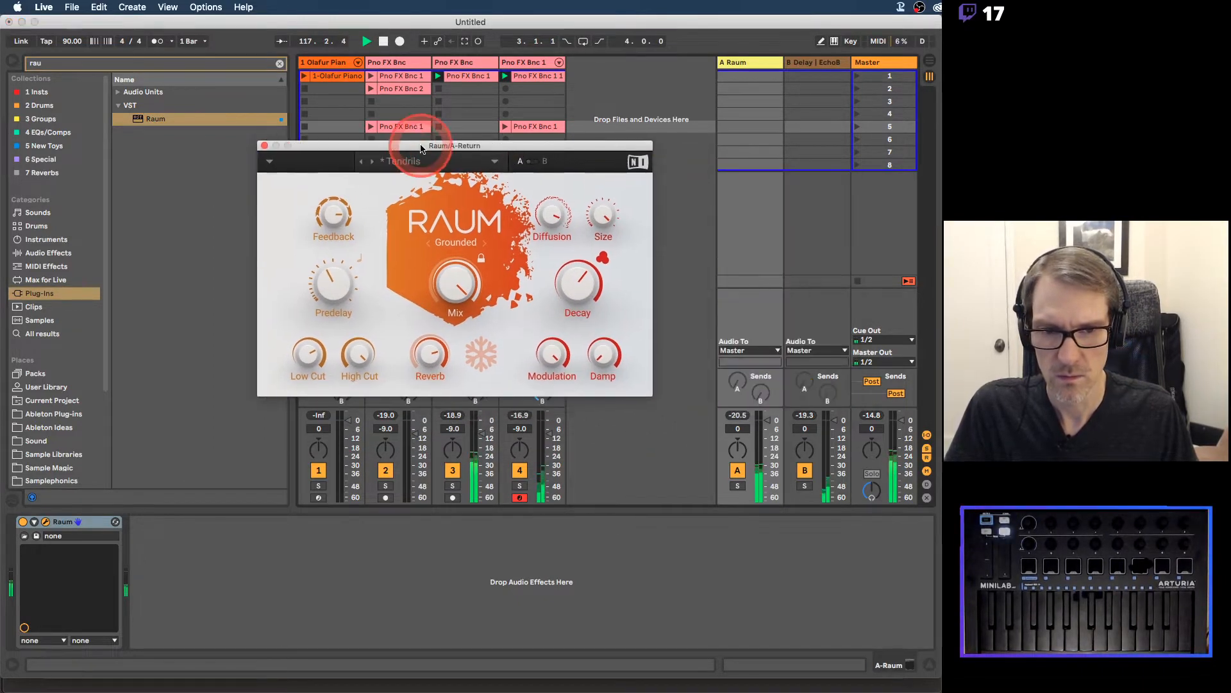
Step: Mute the sliced track and audition the duplicated track through Raum, keeping the mixer's sends within reach
click(519, 472)
click(441, 192)
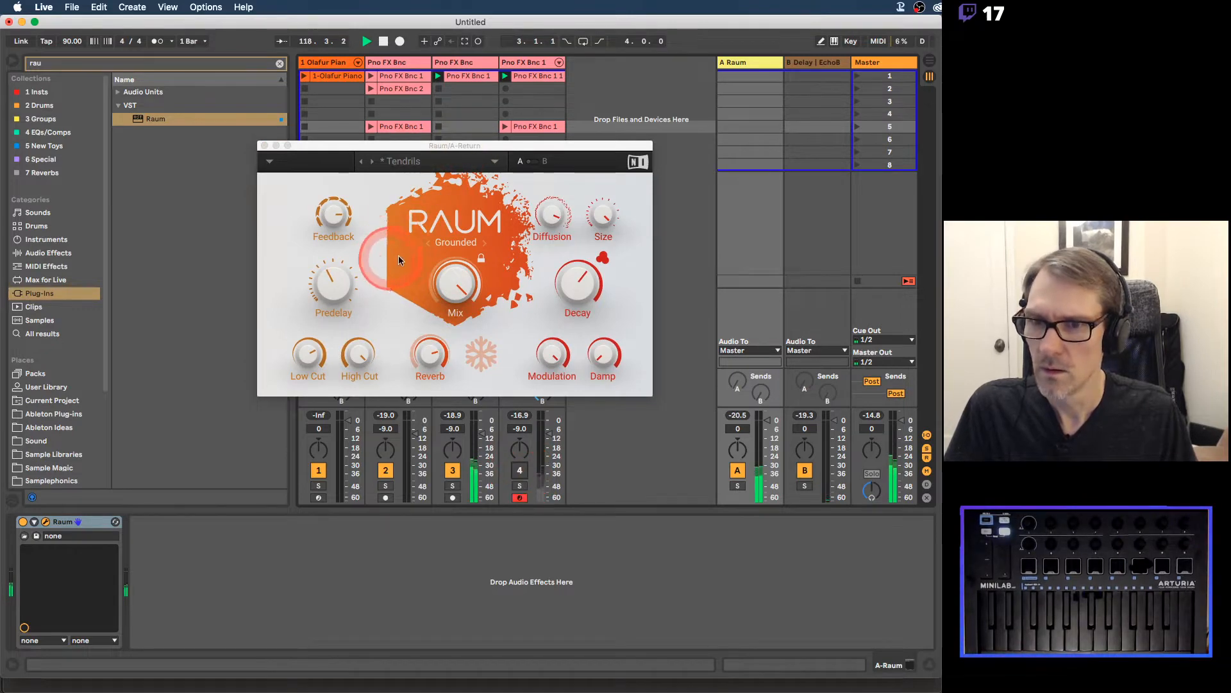
click(498, 149)
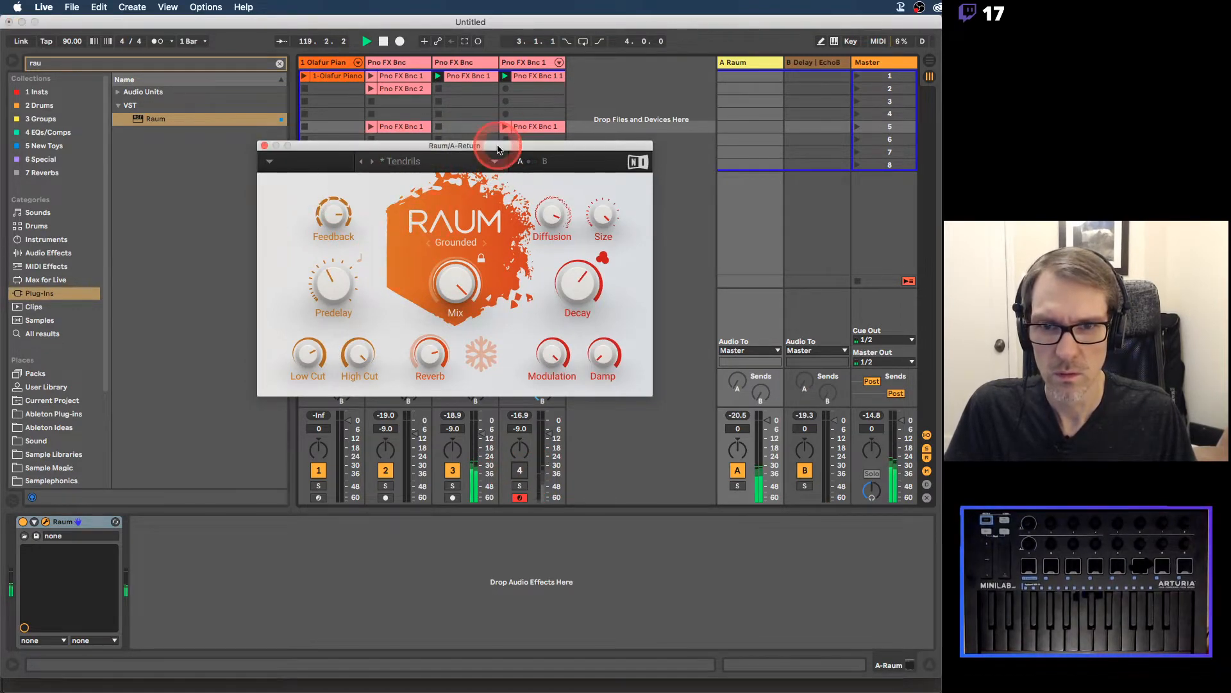
drag(498, 148, 758, 114)
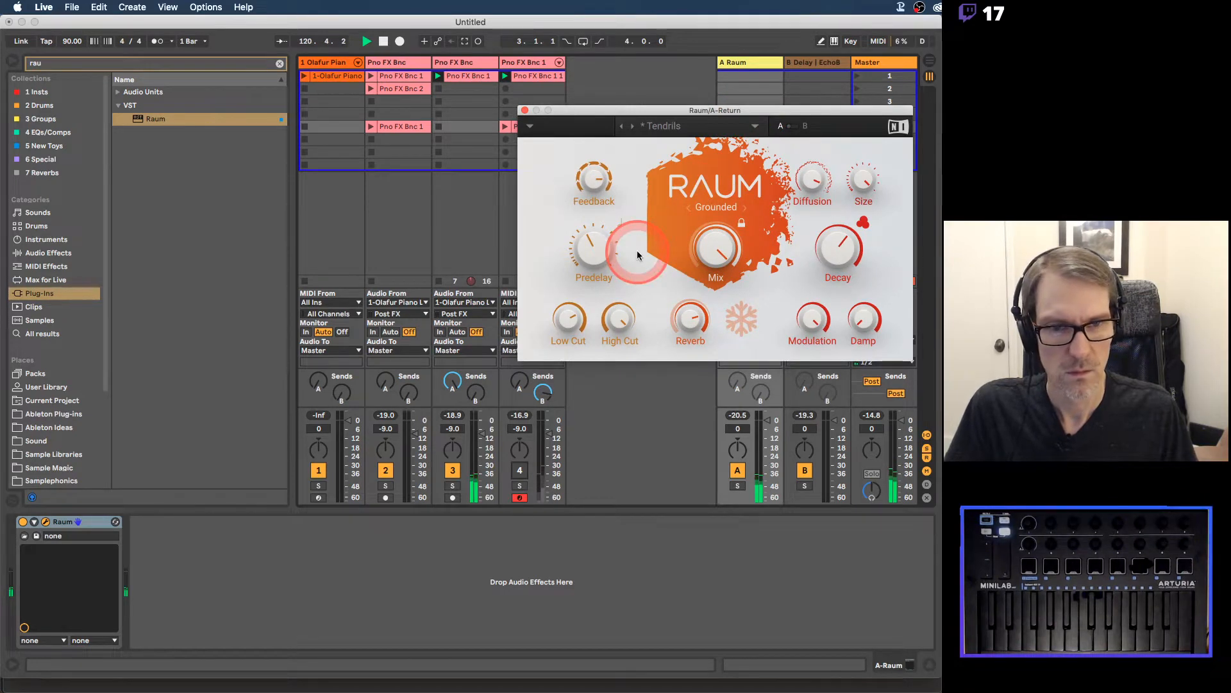
drag(761, 110, 372, 130)
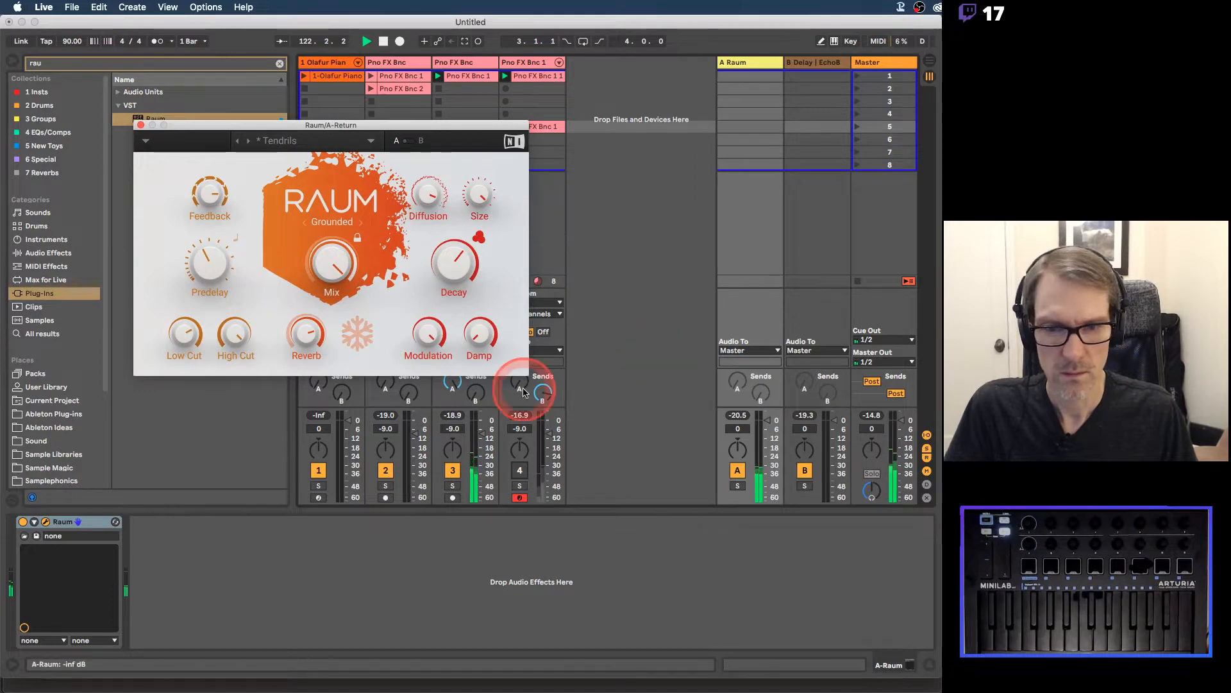
click(737, 470)
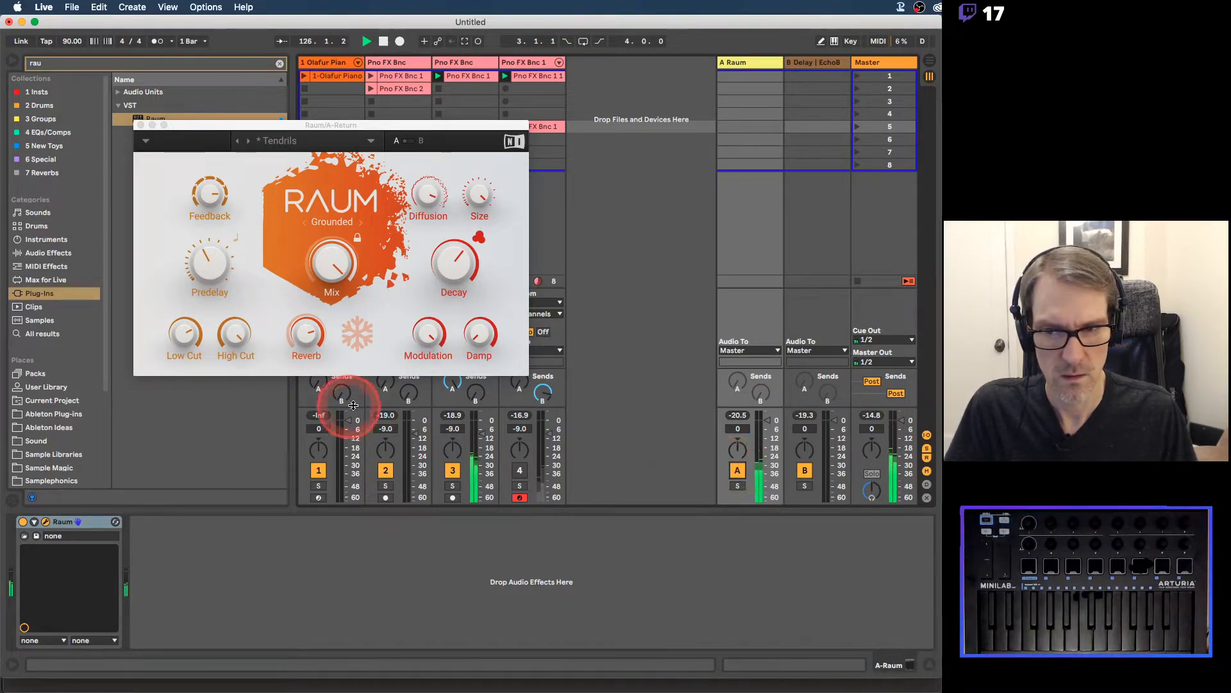
click(304, 333)
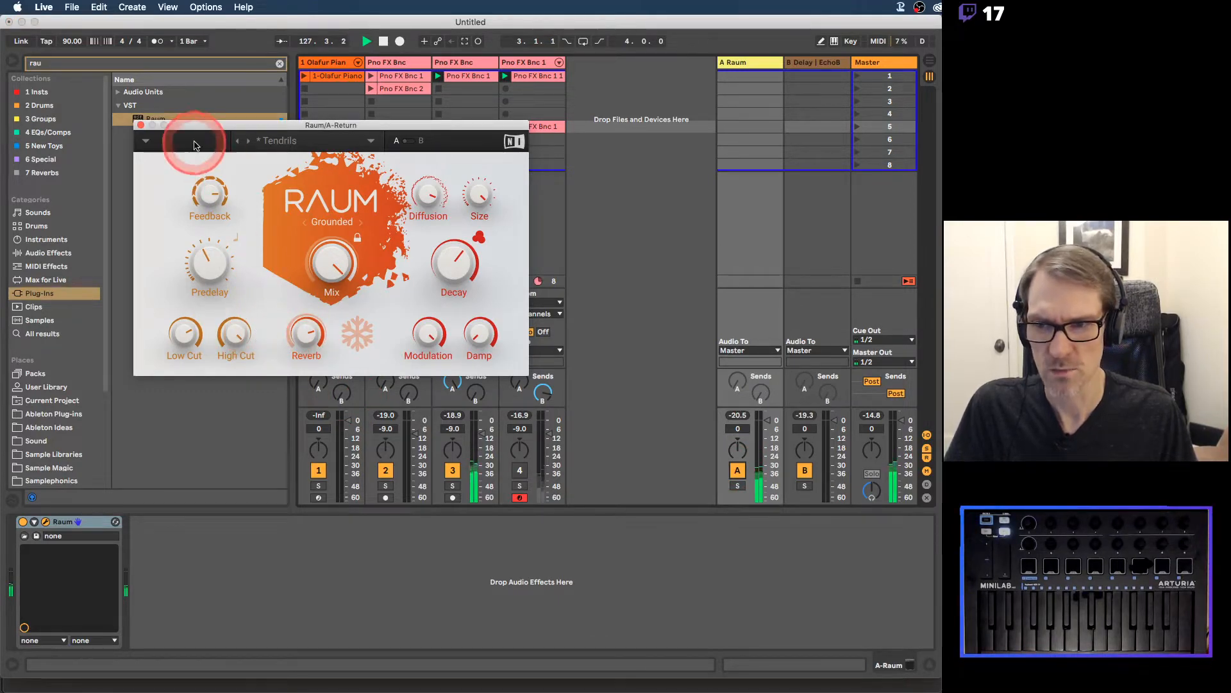
Step: Close the Raum window and deactivate Raum on return A
drag(147, 126, 210, 122)
click(204, 121)
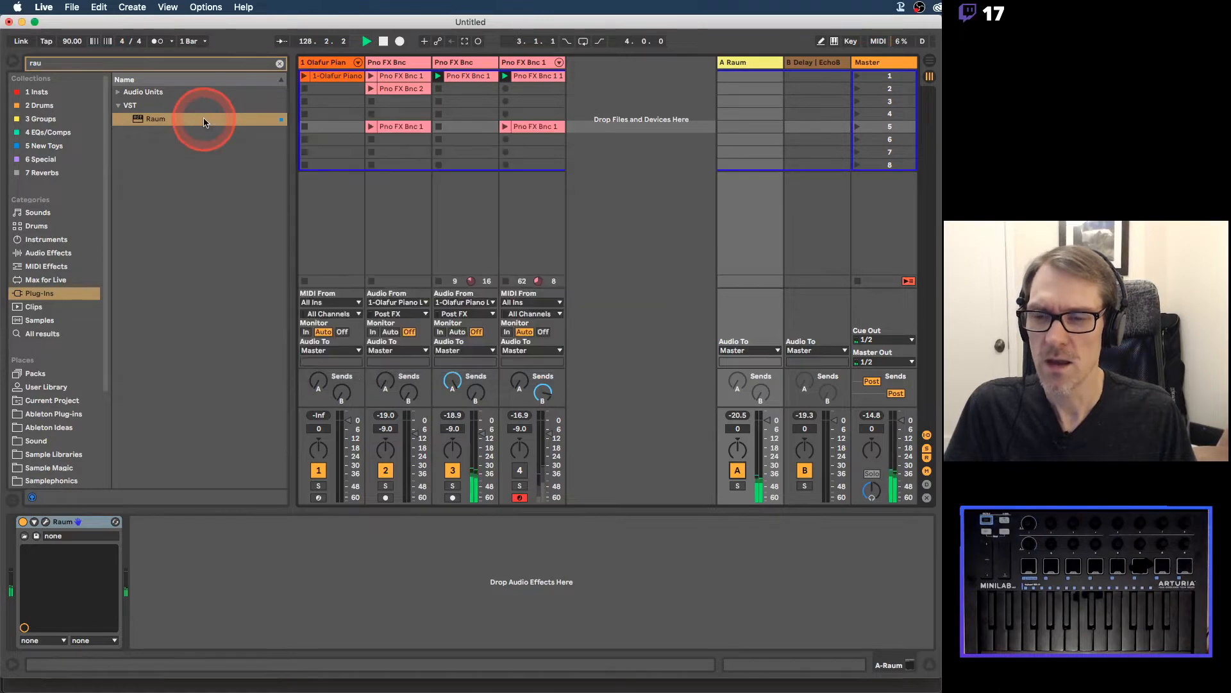
click(23, 522)
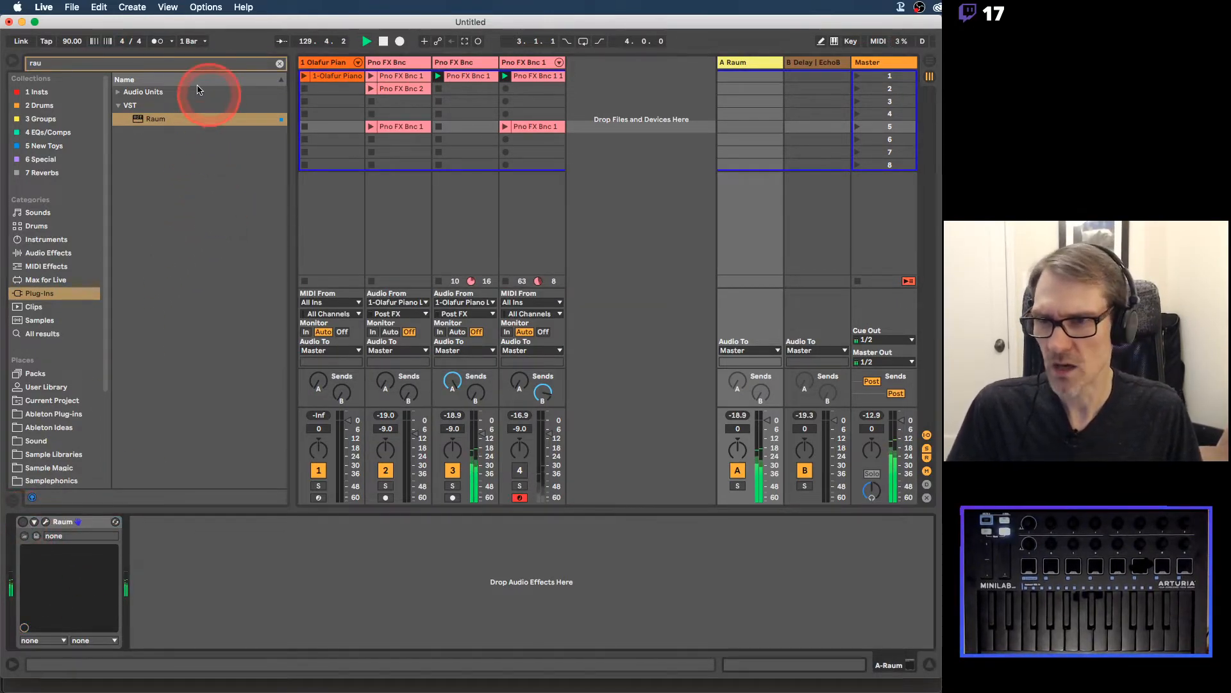
Step: Search the plug-ins for "valh" and add the ValhallaRoom VST after Raum on return A
click(280, 63)
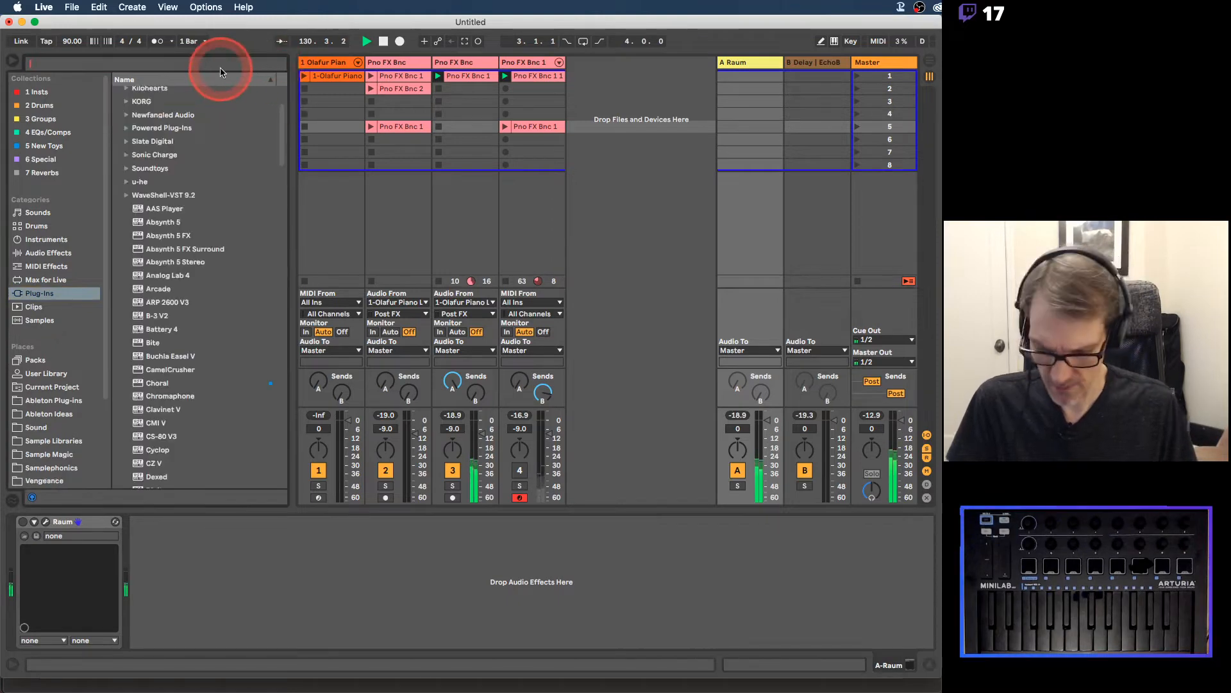
text(valh)
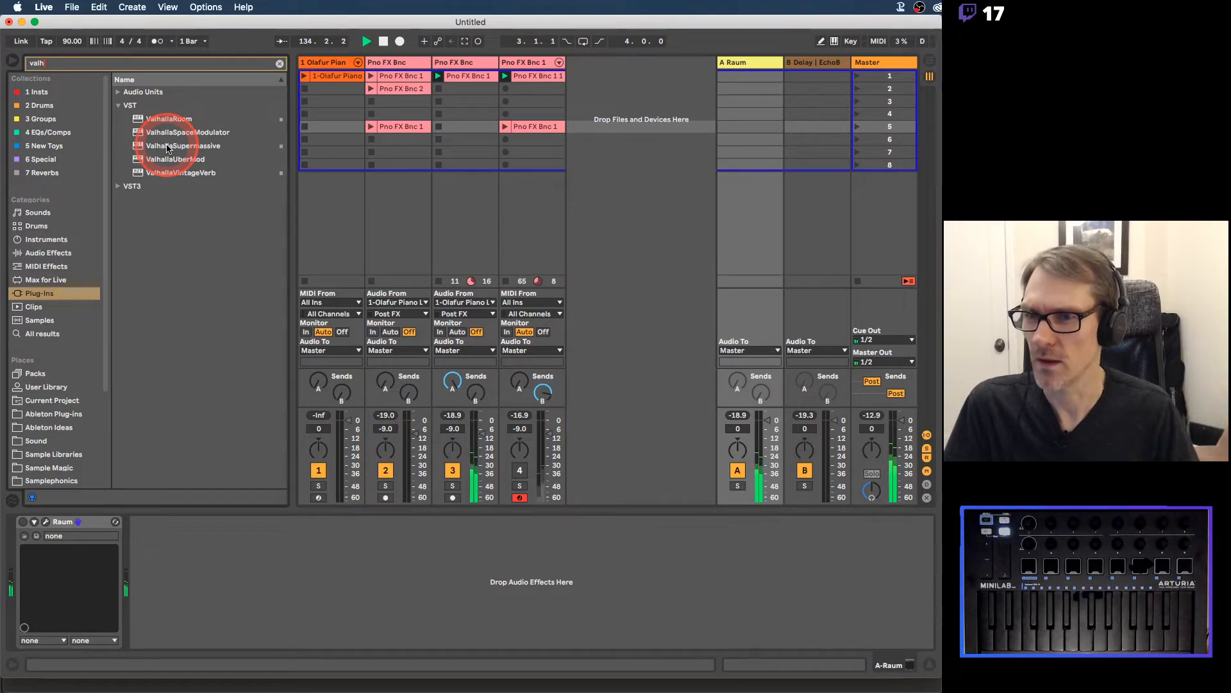
drag(172, 120, 129, 569)
click(322, 131)
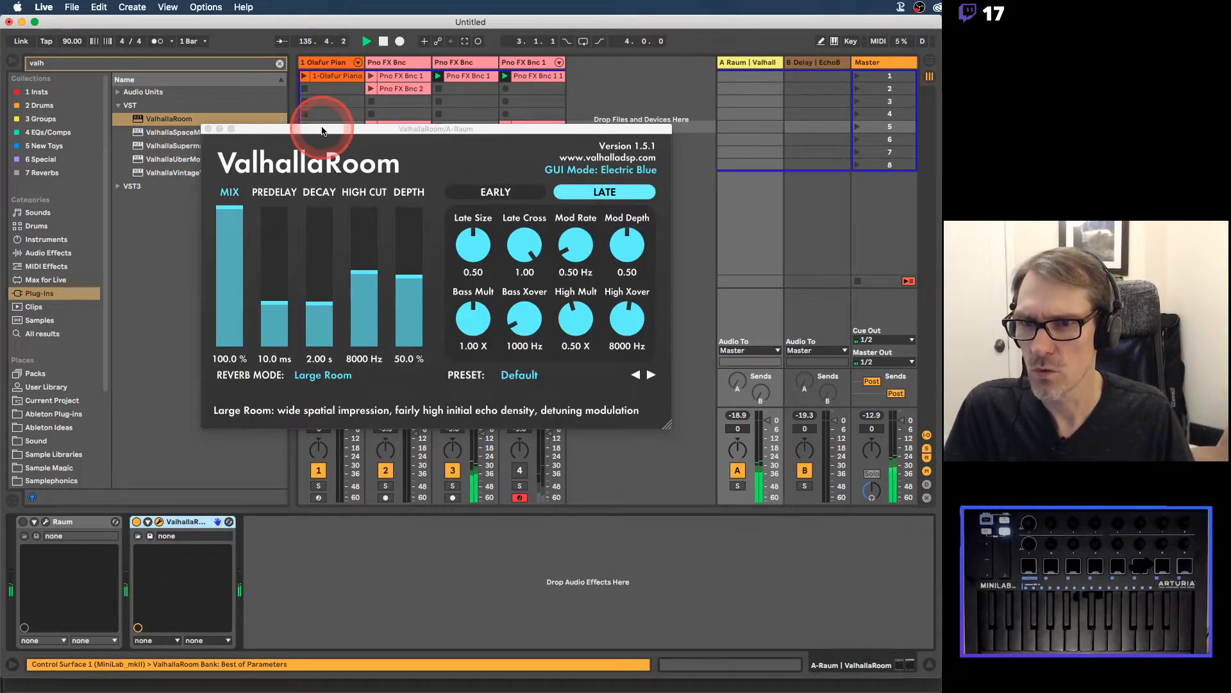
drag(322, 131, 351, 137)
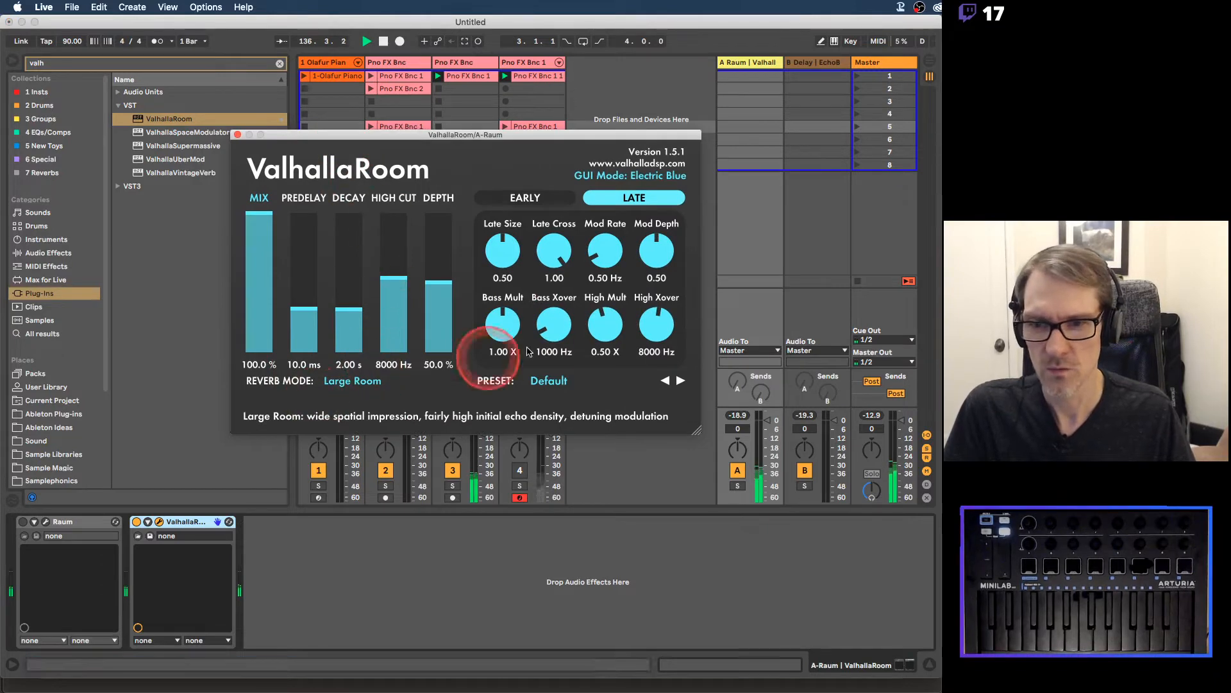
Step: Load ValhallaRoom's WarmHall preset from the Den bank, advance to StereoLongHallD, and close the plug-in window
click(565, 385)
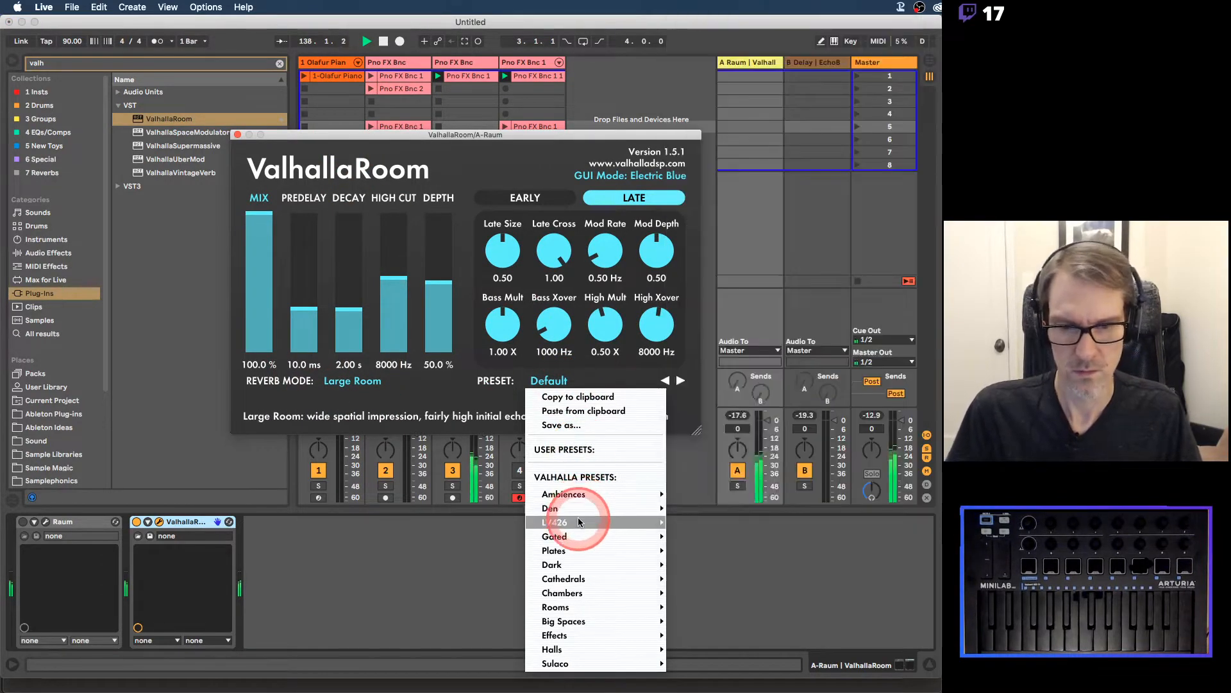
mouse_move(575, 507)
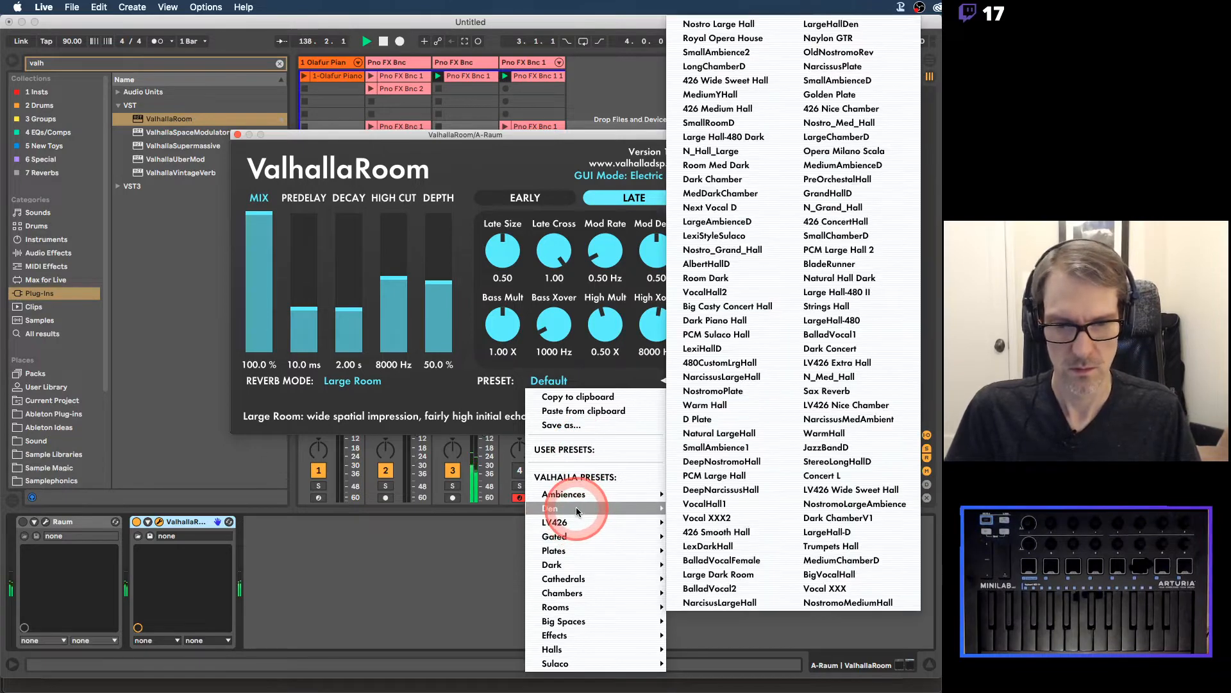
click(824, 432)
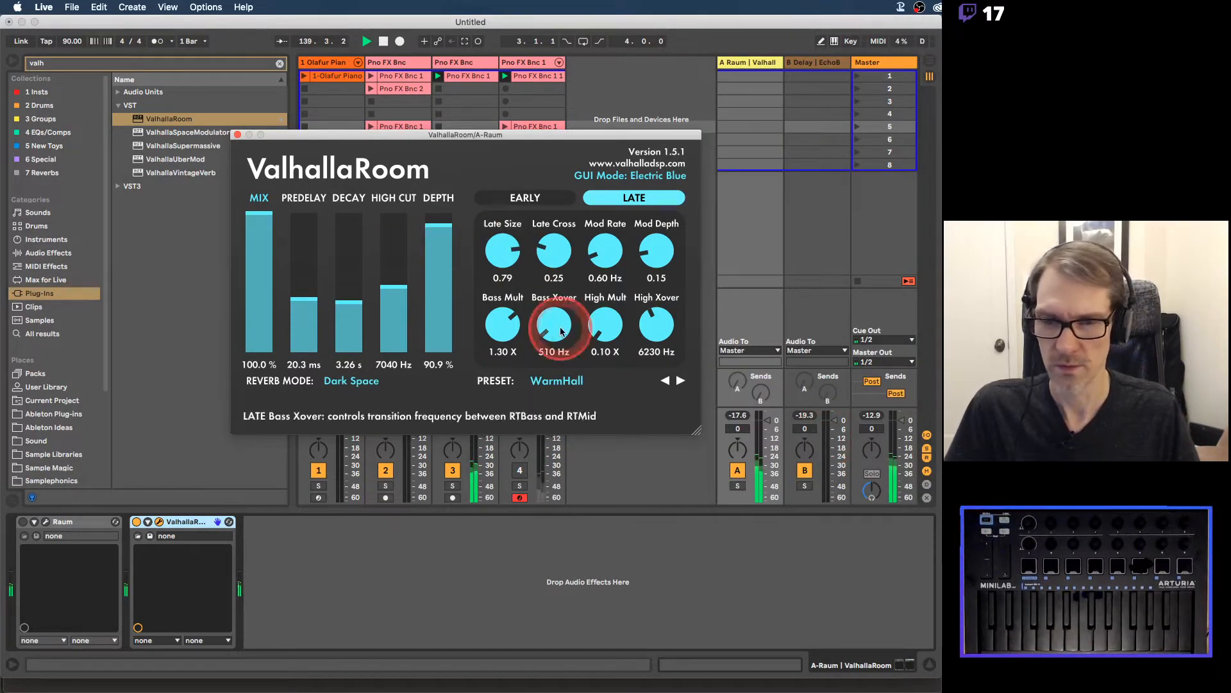
click(681, 381)
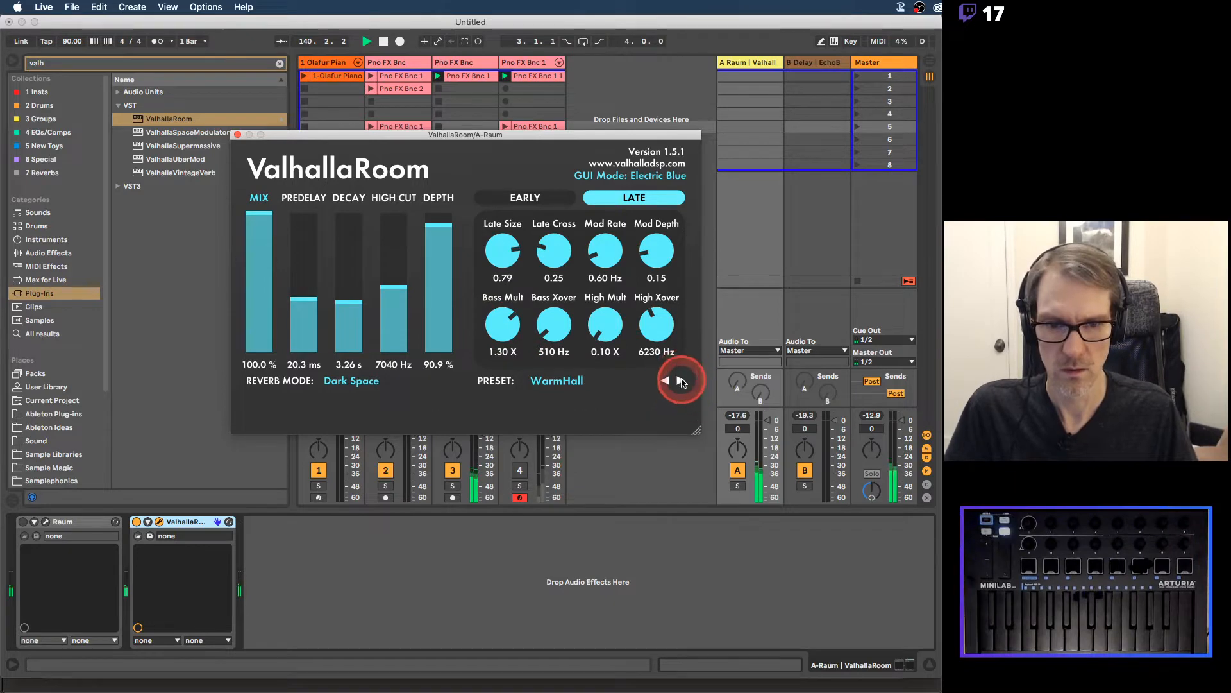
click(681, 381)
click(681, 380)
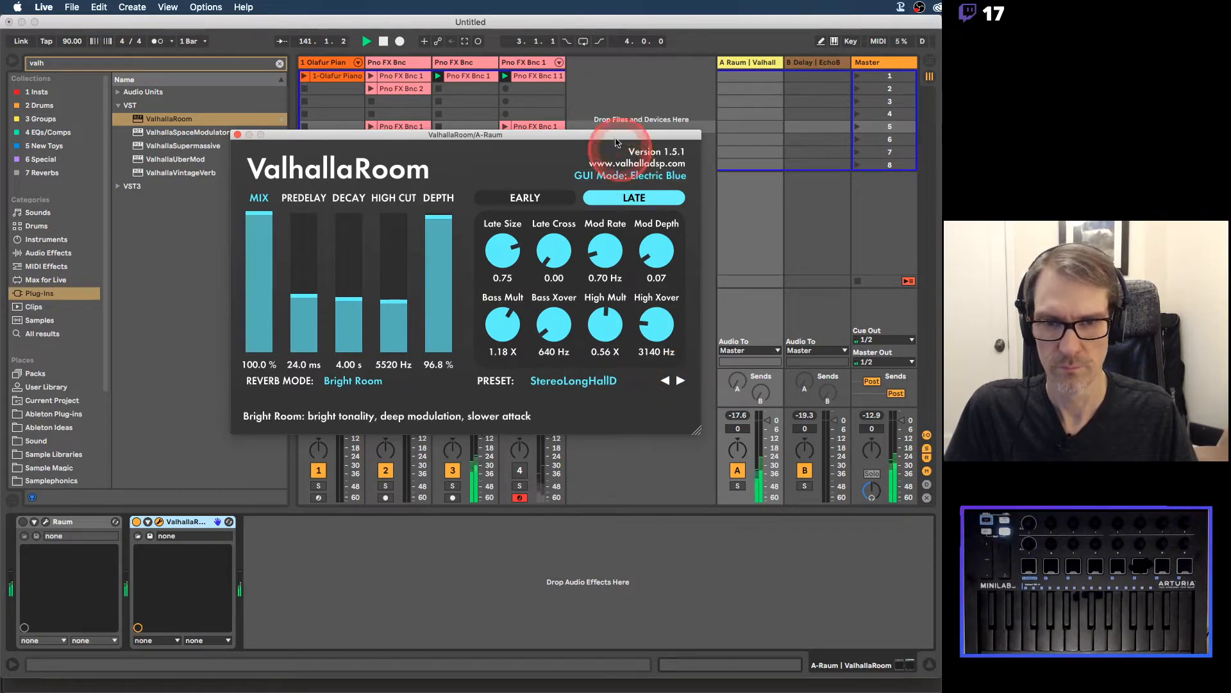
drag(606, 135, 498, 110)
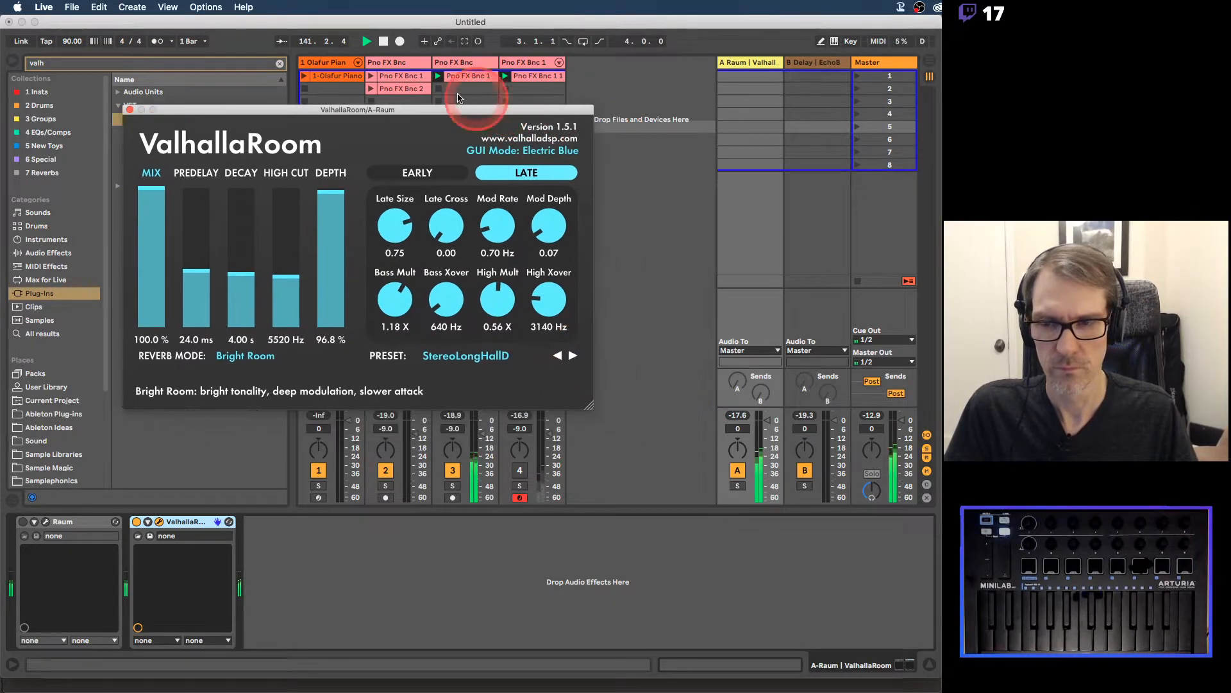
click(129, 110)
Step: Unmute the sliced track and set its send A to about -5 dB
click(519, 470)
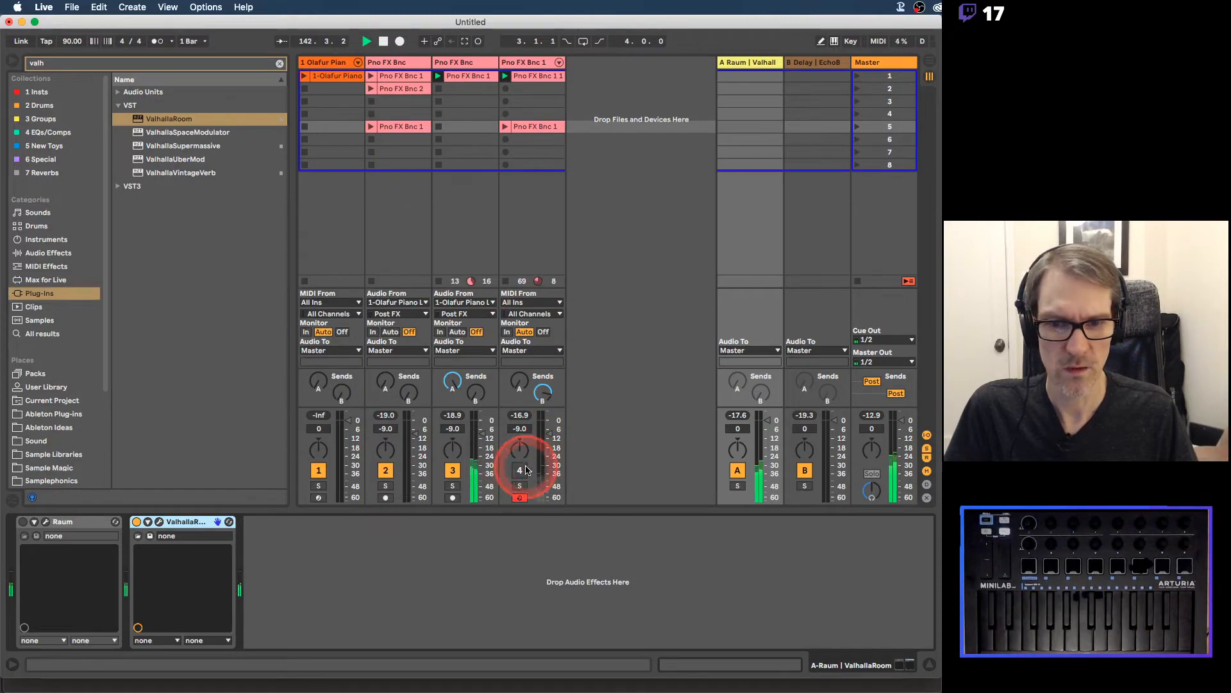
click(543, 392)
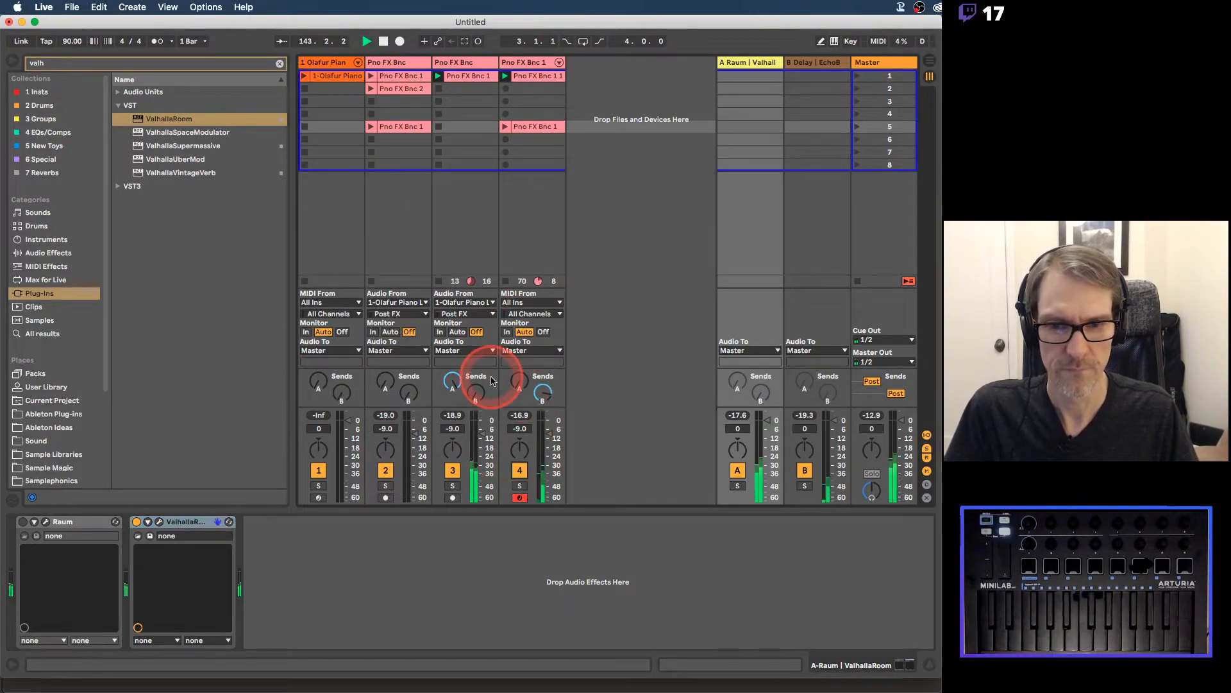
click(518, 383)
drag(520, 382, 519, 381)
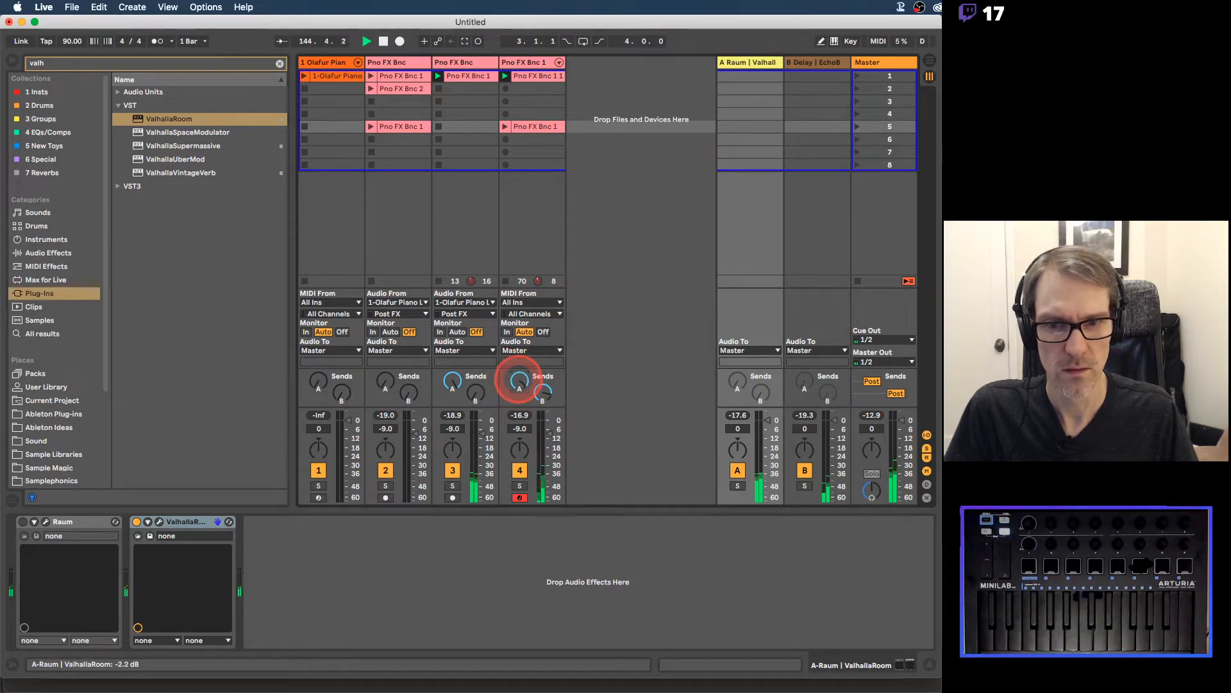
drag(519, 382, 521, 383)
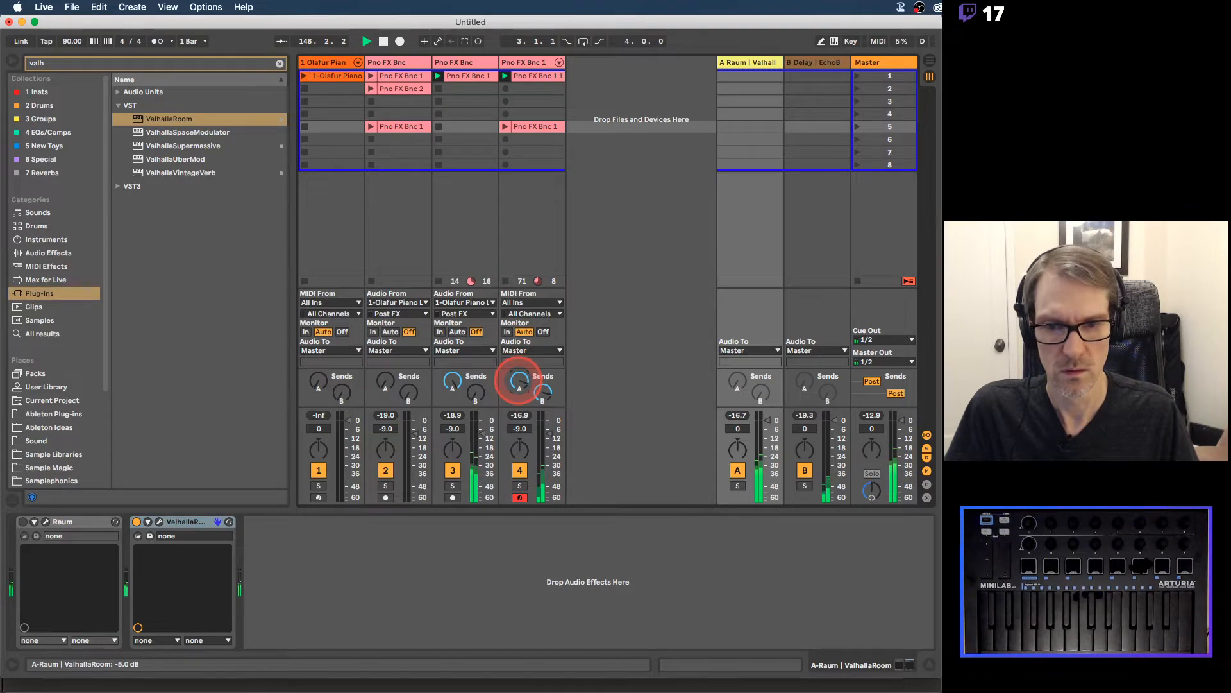
Step: Enable send A on the delay return B and raise it so the delay feeds the reverb return
right_click(809, 386)
click(815, 390)
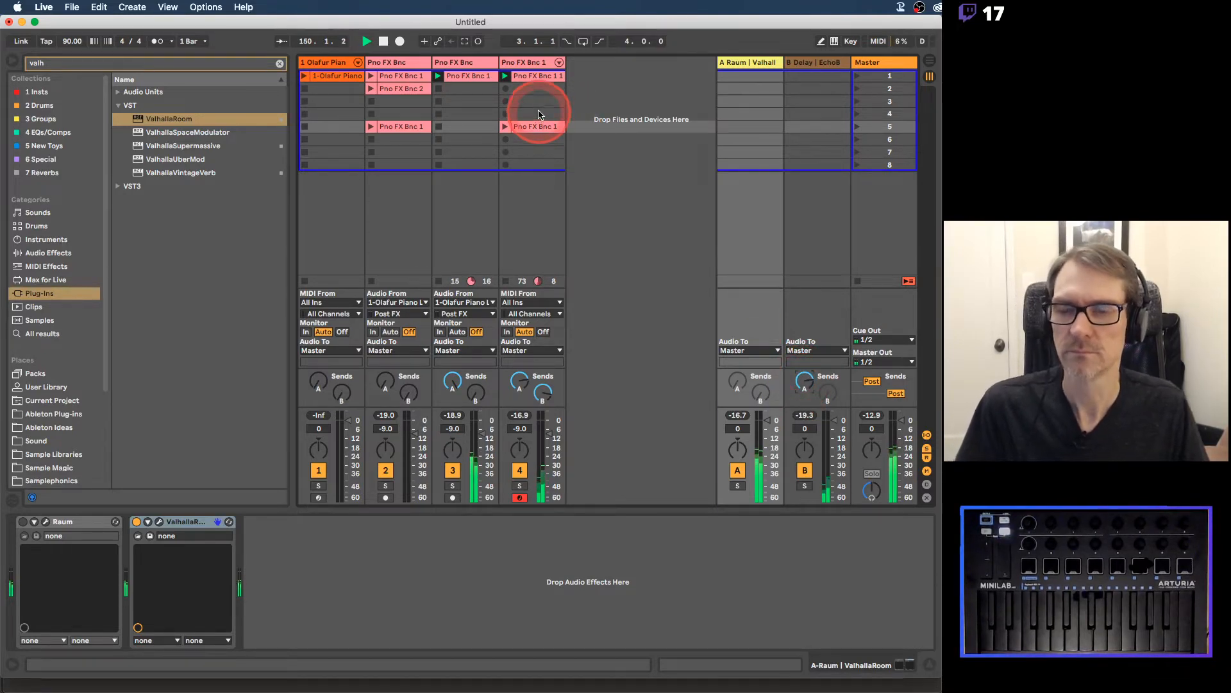
Step: Stop playback and insert a MIDI track directly after the duplicated bounce track
click(475, 77)
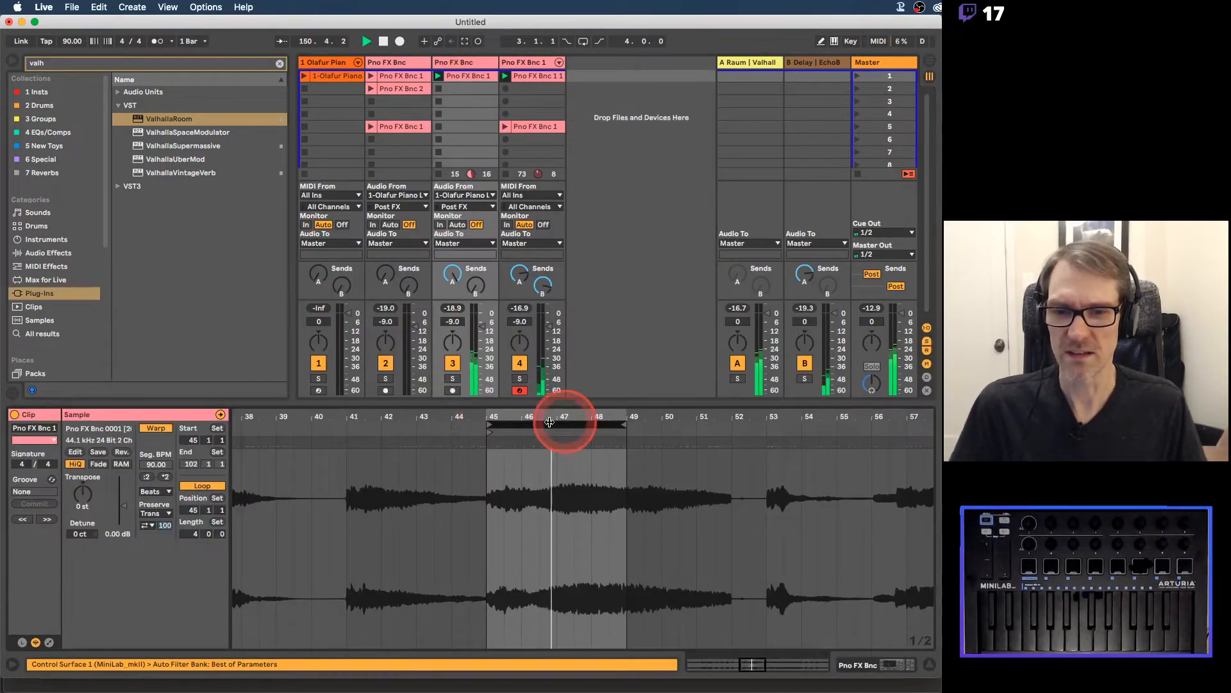
key(space)
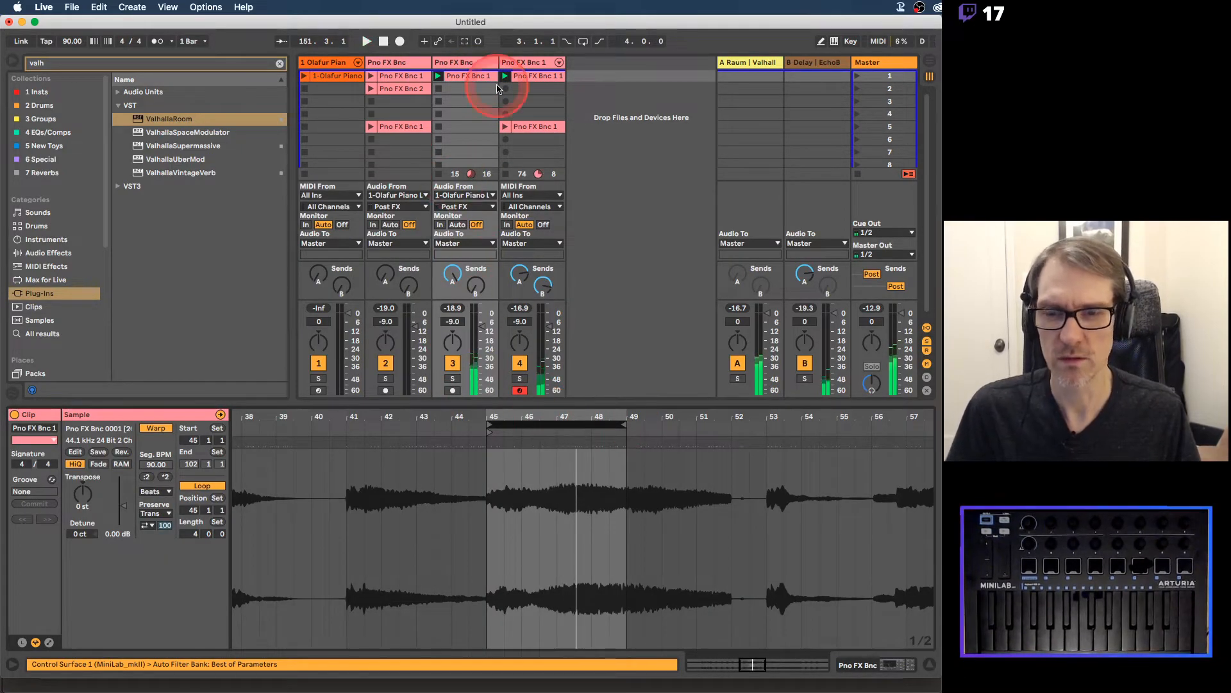
click(461, 64)
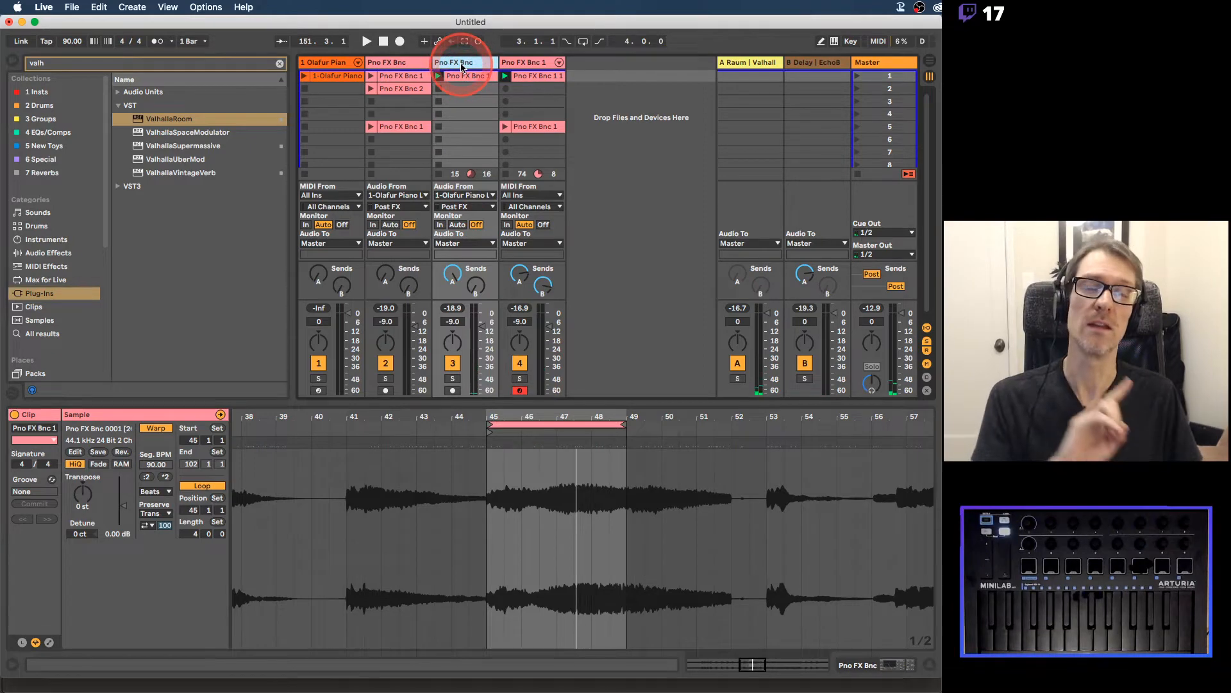
key(super+shift+t)
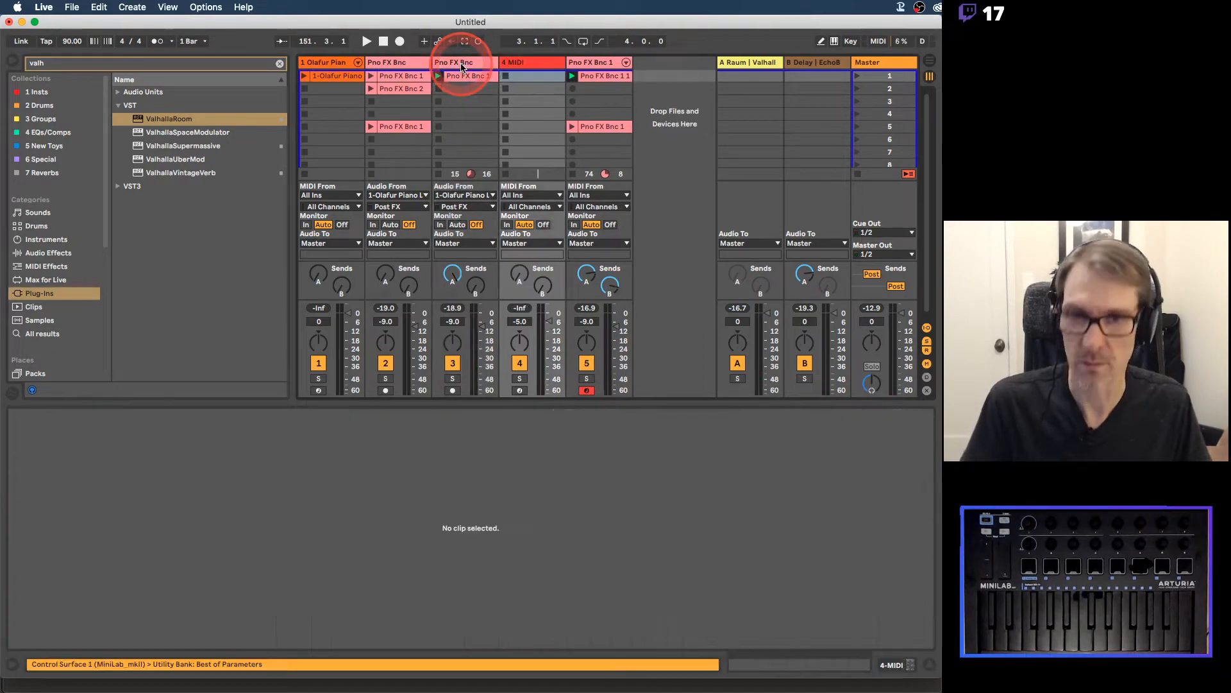
Step: Clear the browser search and load Kontakt from the Insts collection onto the new MIDI track
click(280, 64)
click(51, 92)
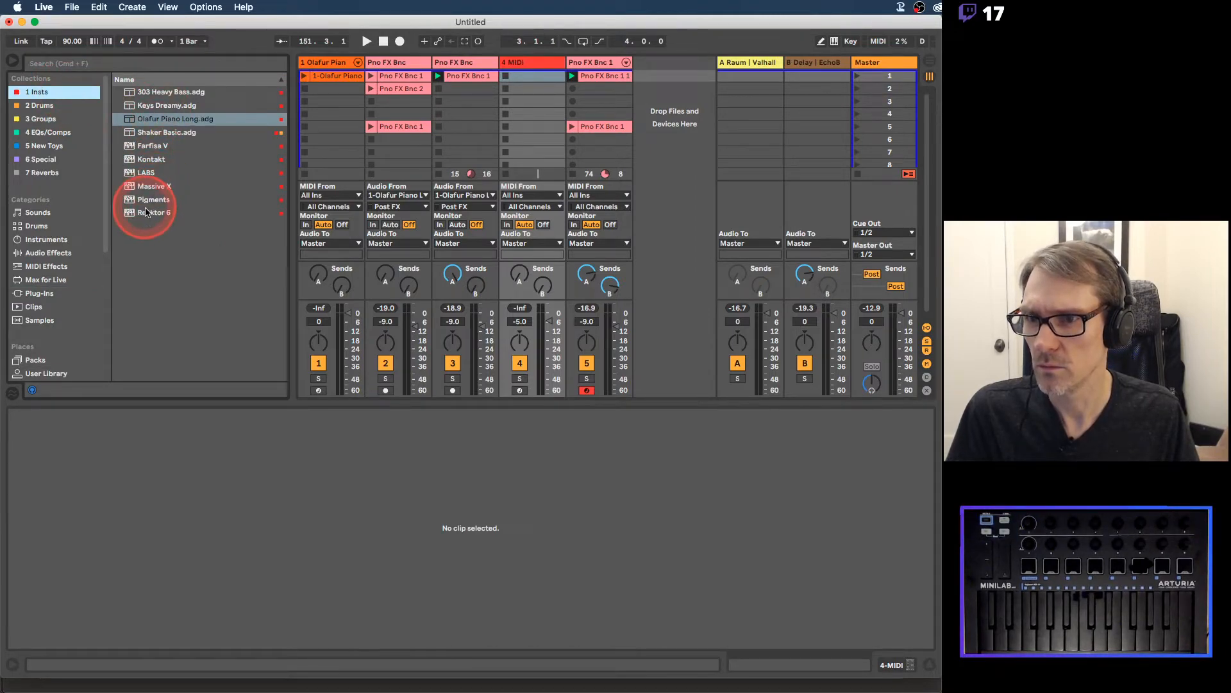
drag(149, 159, 921, 68)
Step: Rename the duplicated bounce track's scene 1 clip as "Dist Pno" and crop its sample to the loop
click(468, 77)
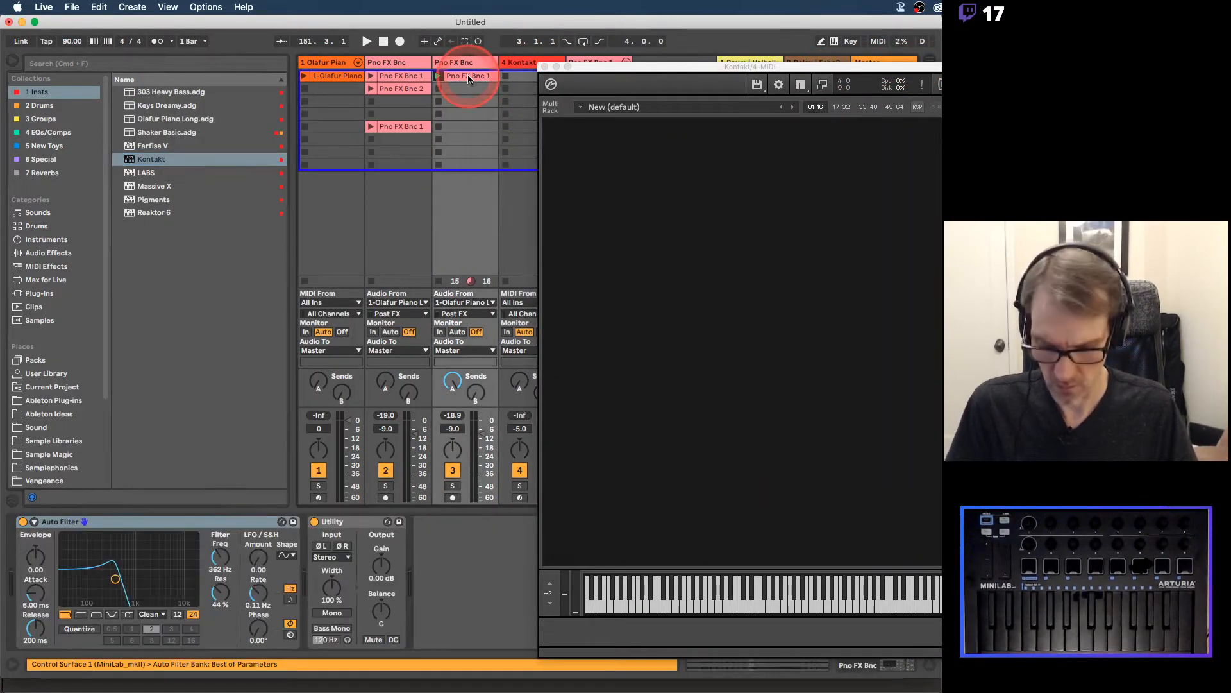
text(Dis)
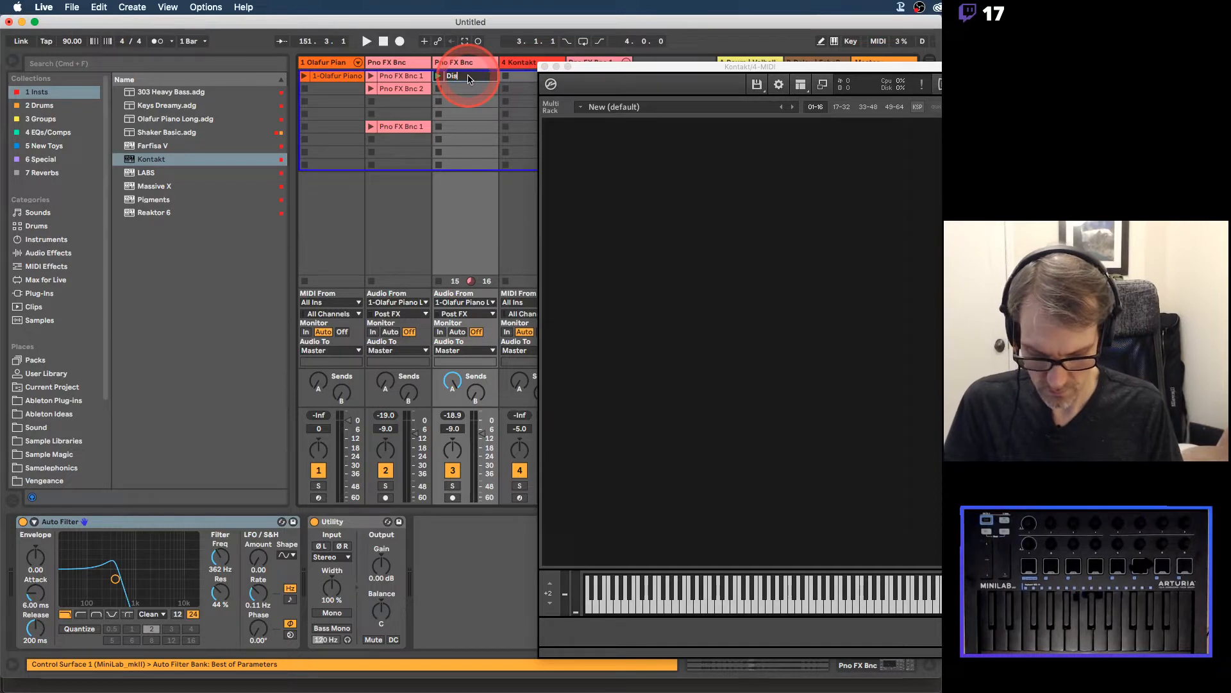
text(t Pno)
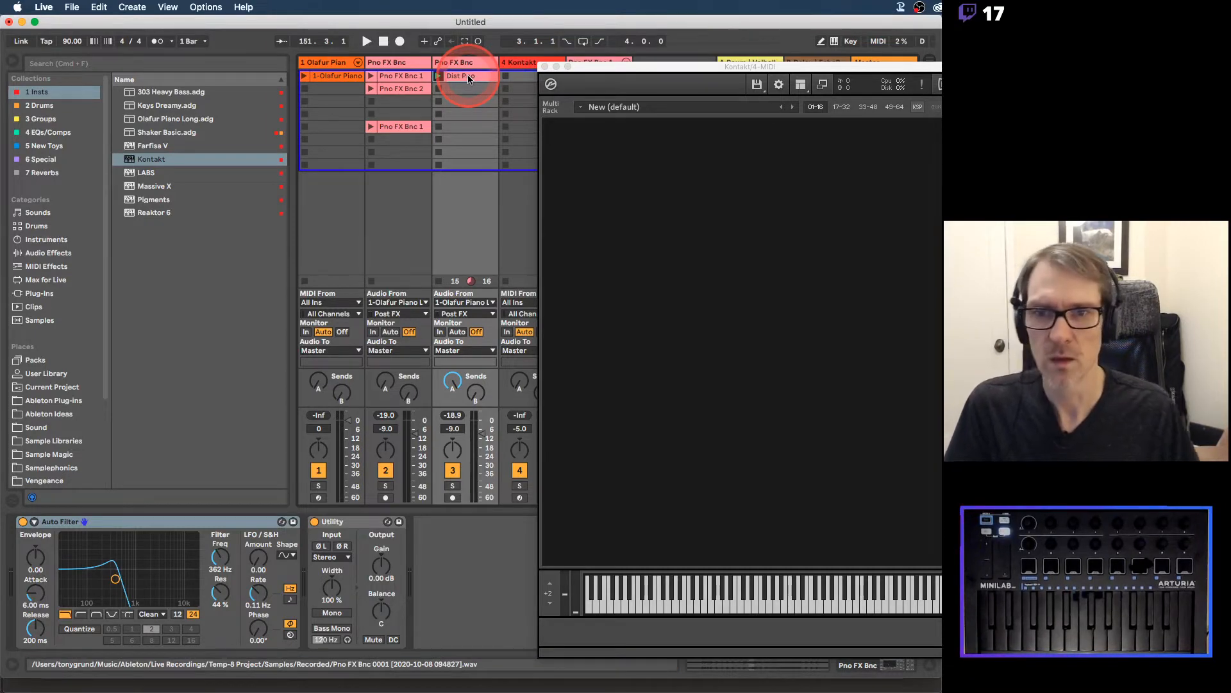
right_click(468, 77)
click(522, 220)
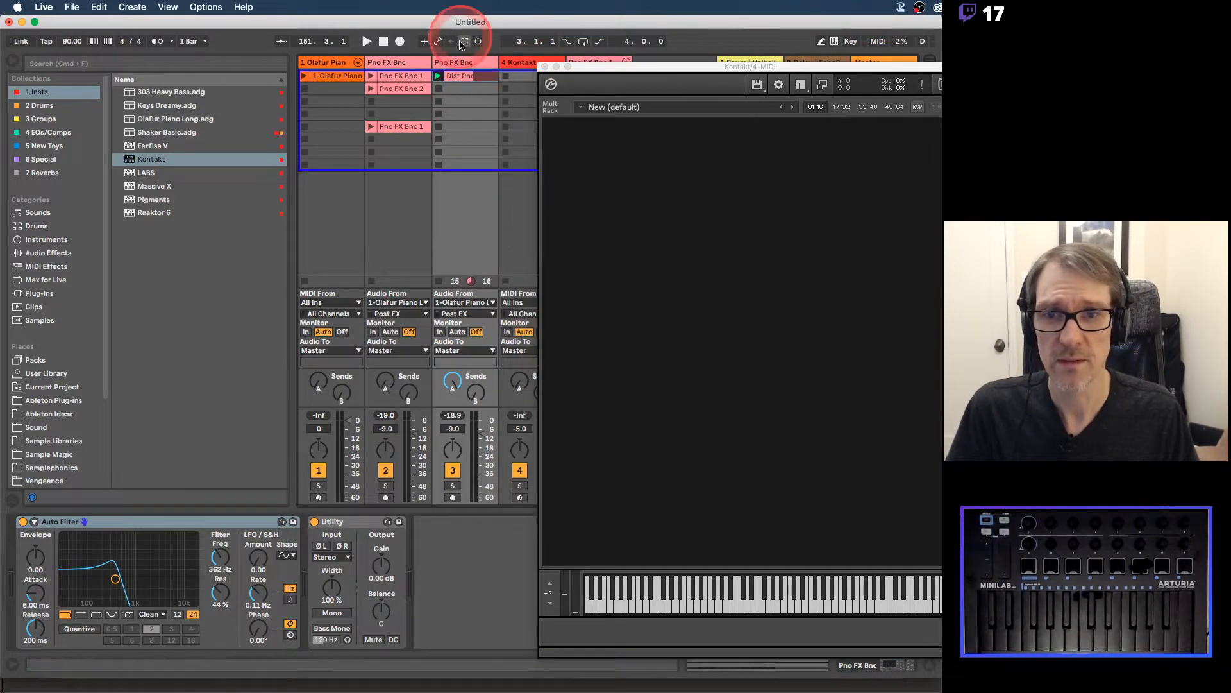
Step: Open the cropped Dist Pno clip and place it in Kontakt's empty rack as a sampled instrument
double_click(461, 76)
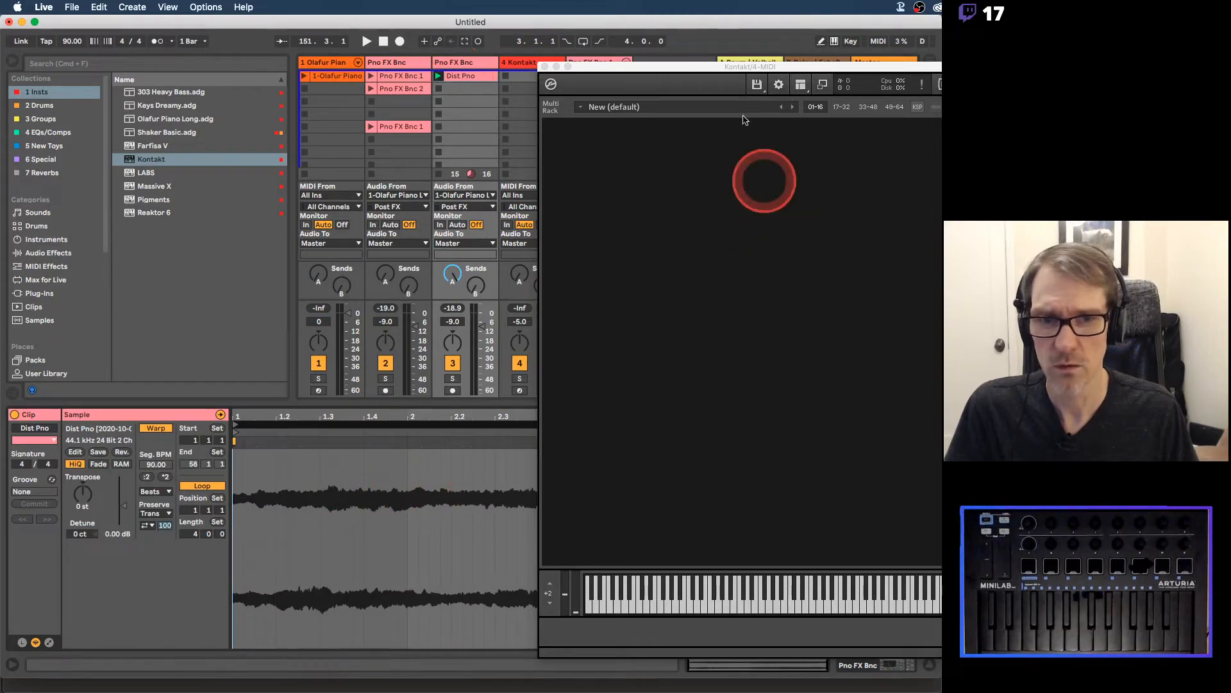
drag(722, 64, 806, 66)
click(478, 90)
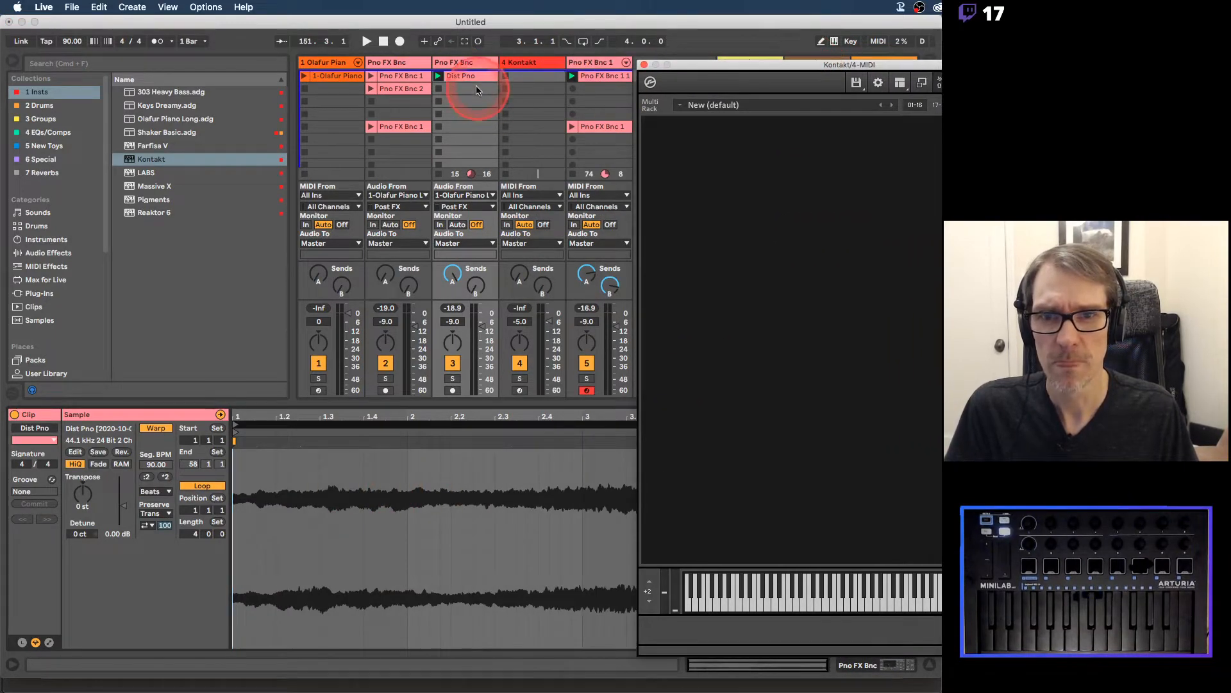
drag(476, 90, 685, 140)
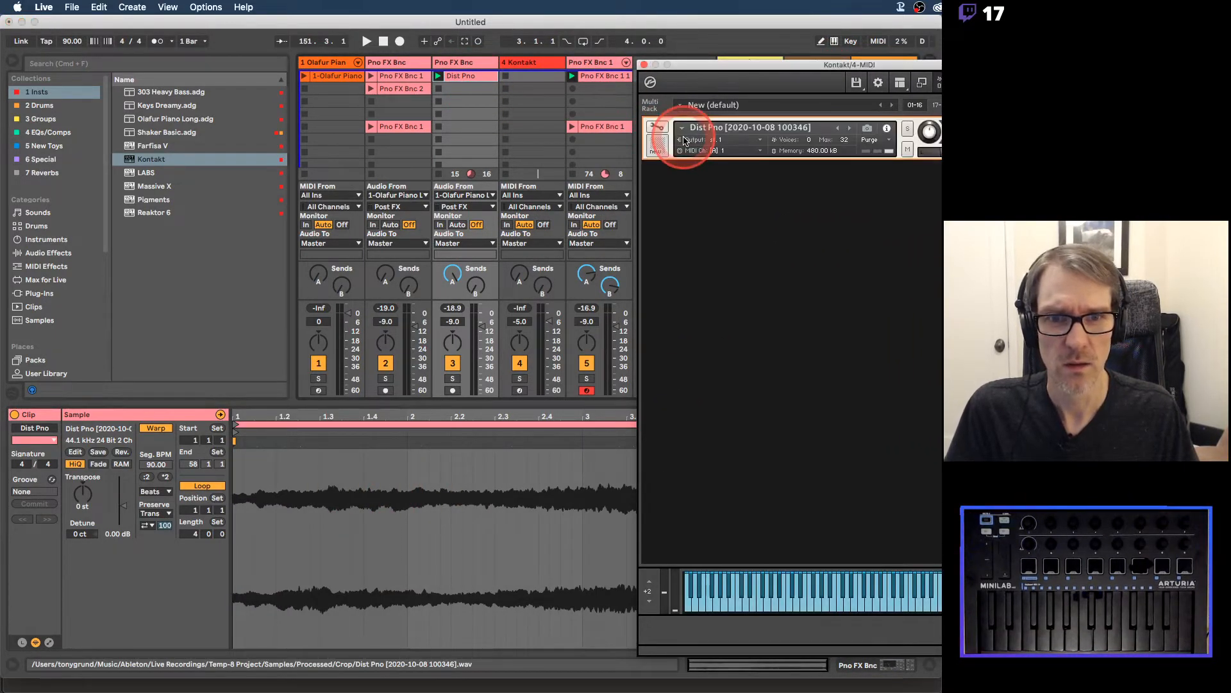
Step: Delete the sliced track's scene 5 clip and arm the Kontakt track for MIDI playing
click(606, 127)
drag(748, 62, 800, 56)
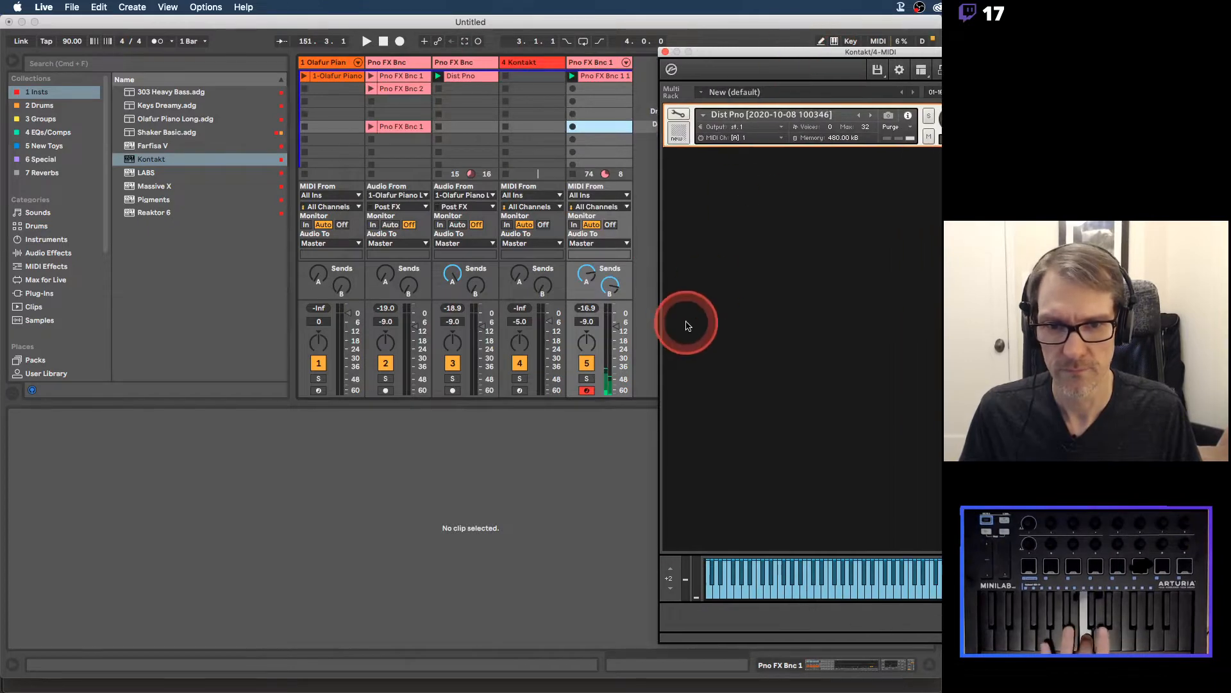
click(593, 73)
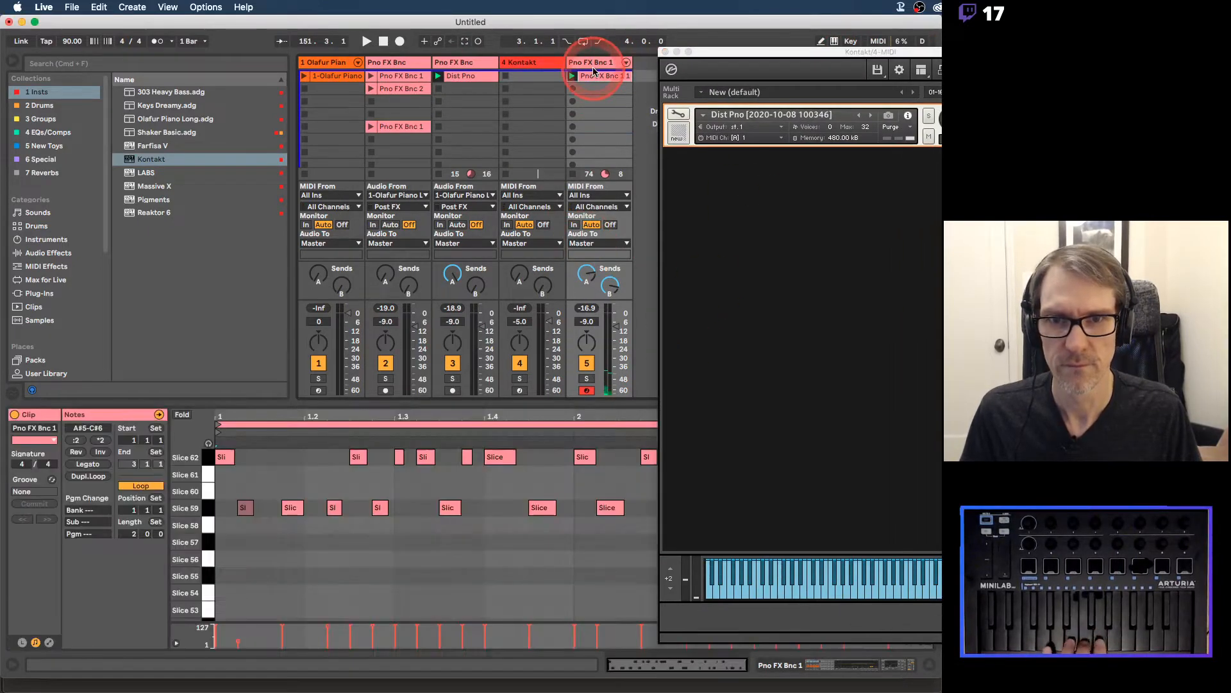
click(542, 63)
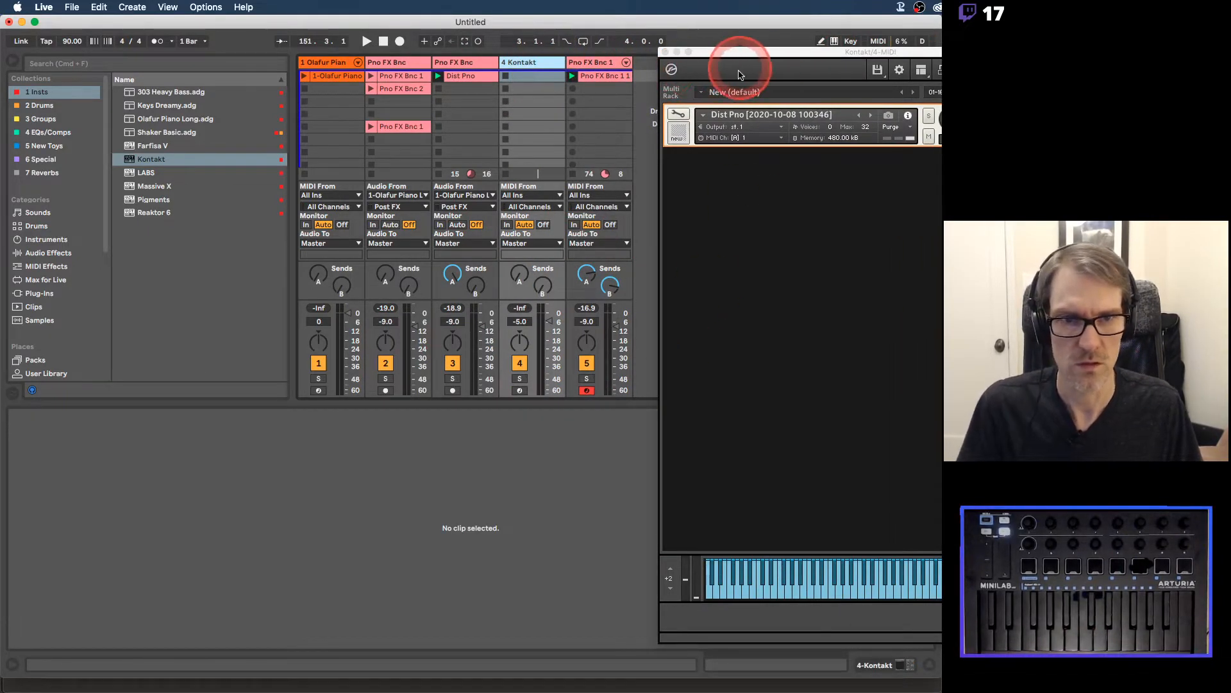
click(520, 390)
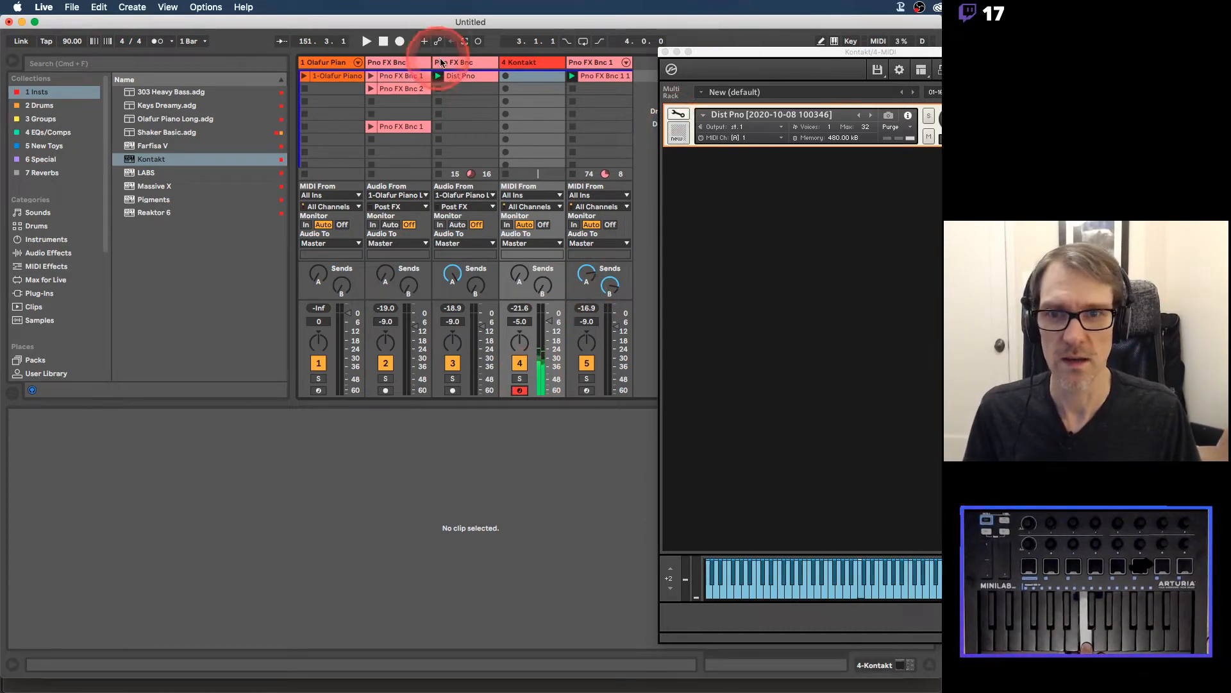
Step: Copy the duplicated bounce track's Auto Filter and Utility onto the Kontakt track, placing Auto Filter before Utility
click(471, 72)
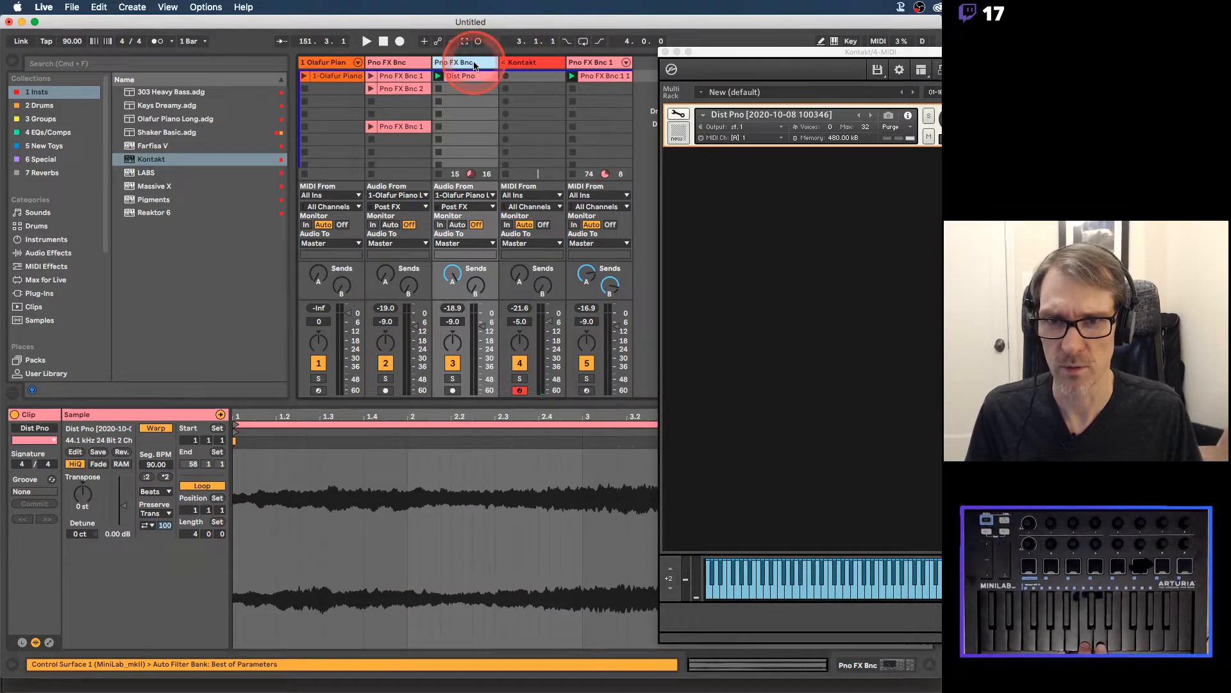
click(451, 61)
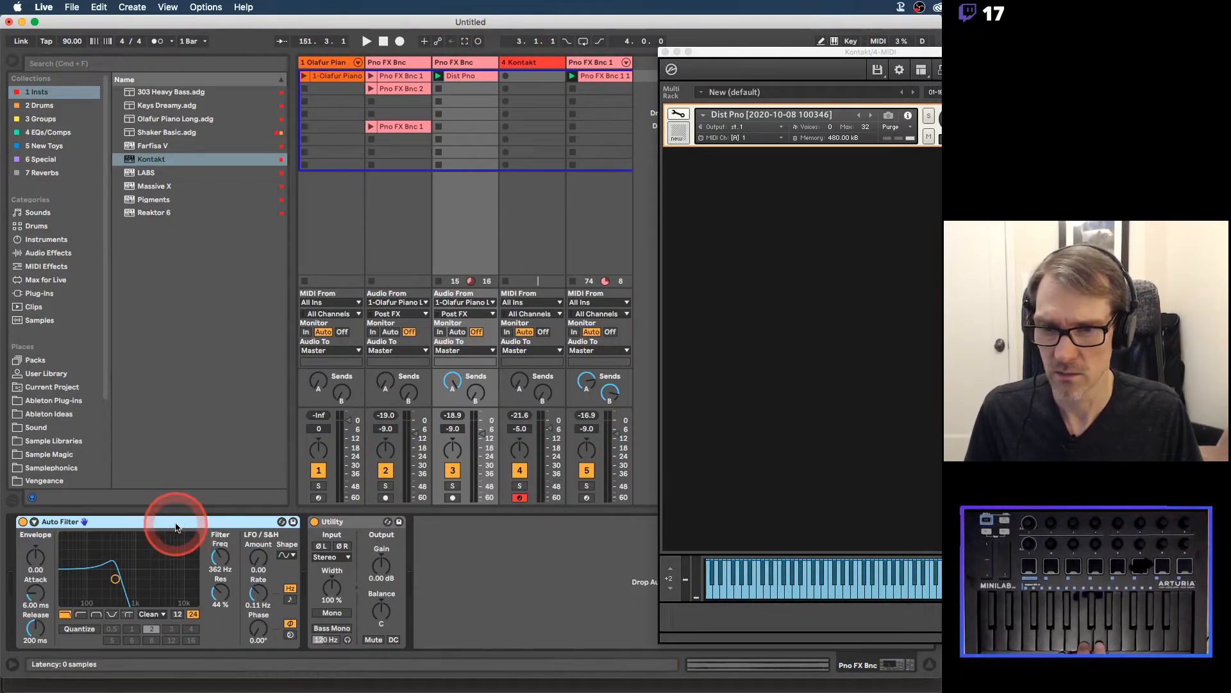
click(532, 142)
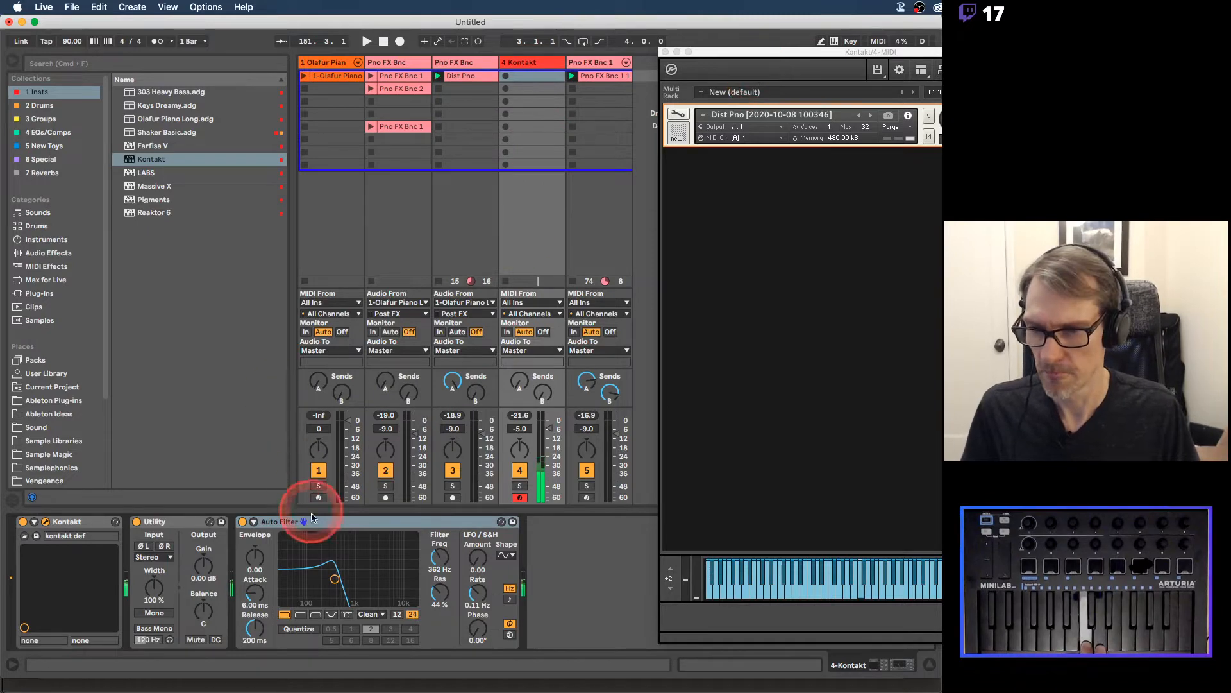
drag(312, 517, 138, 517)
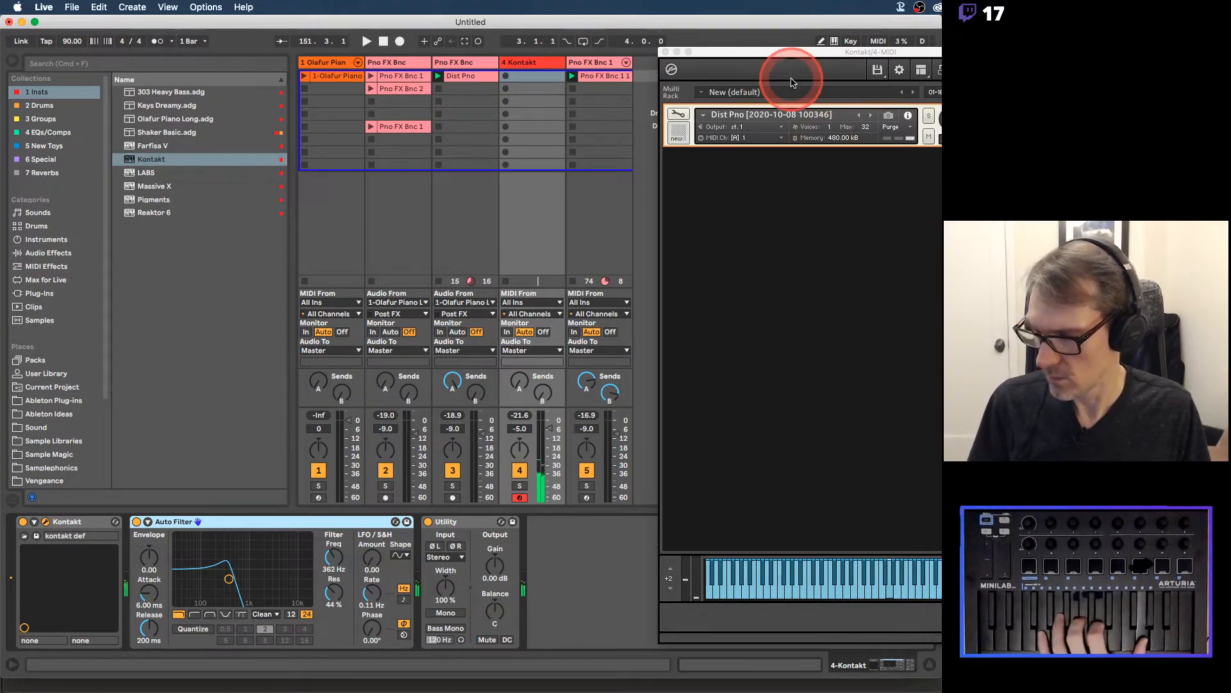
Step: Open the Dist Pno instrument for editing in Kontakt and set its source mode to time machine pro
drag(797, 54, 558, 48)
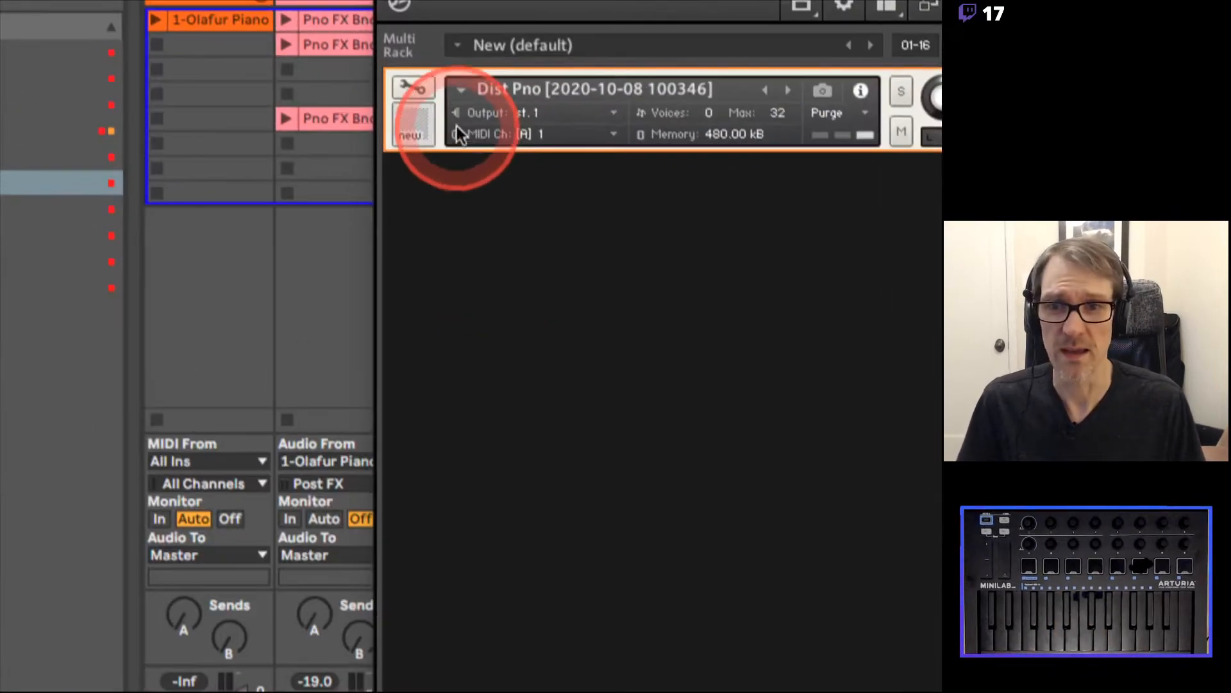
click(440, 112)
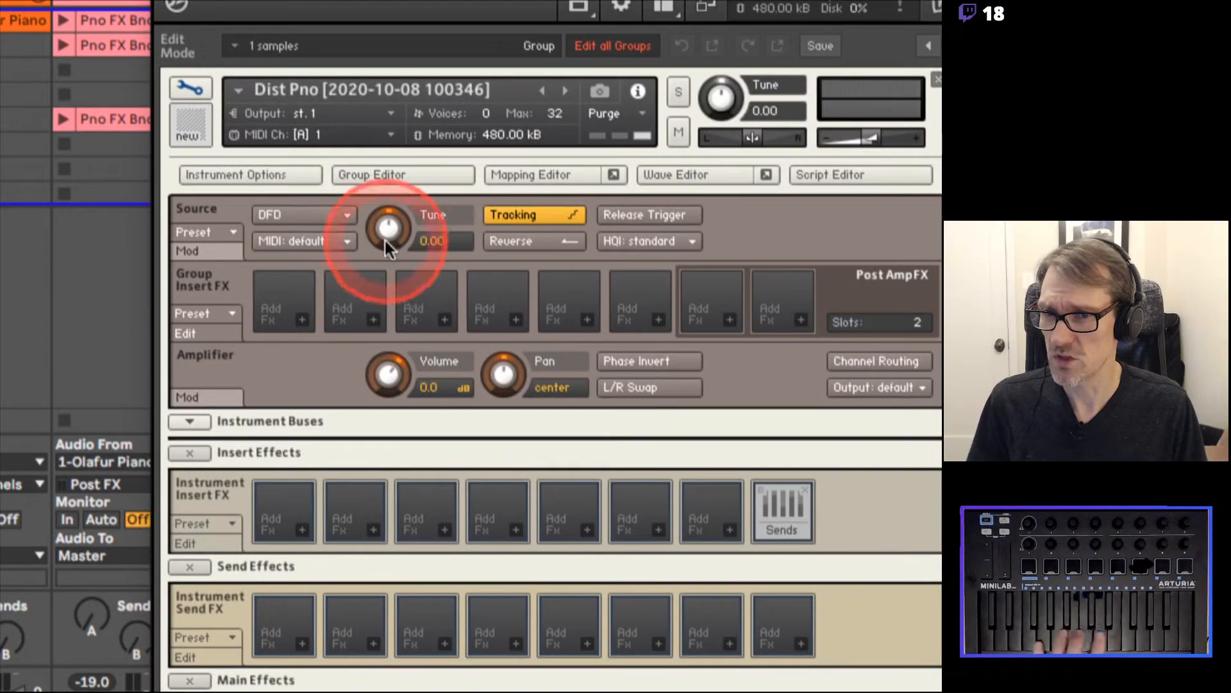
click(308, 212)
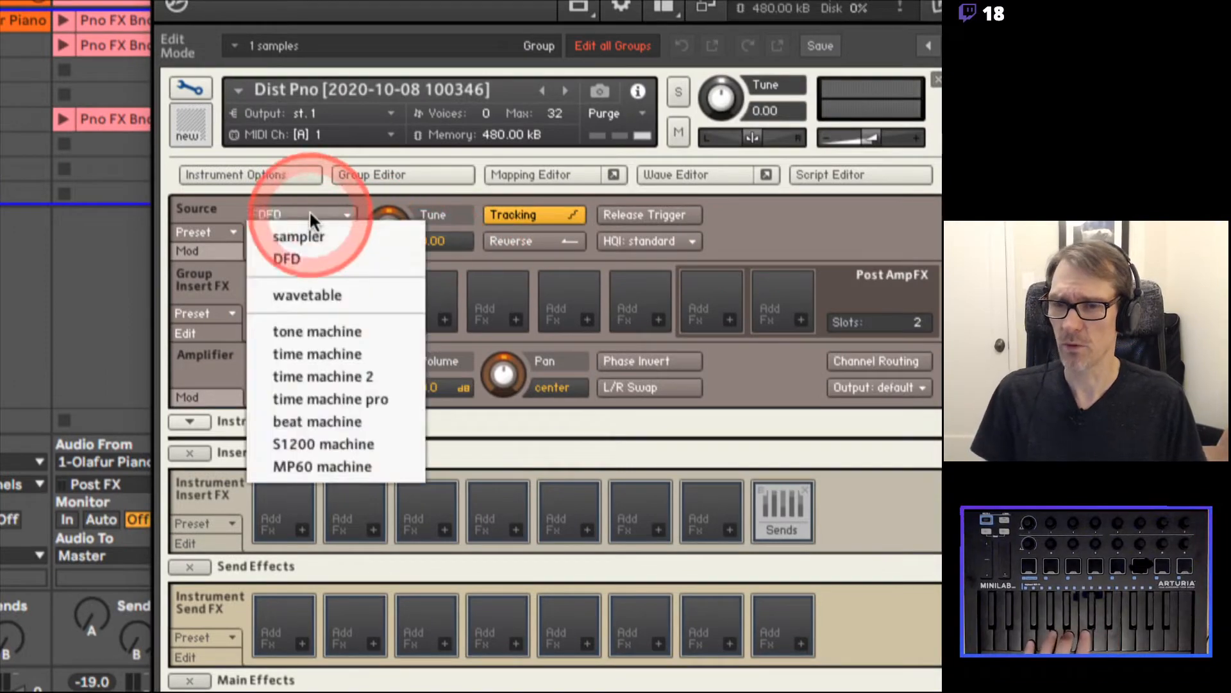
click(319, 398)
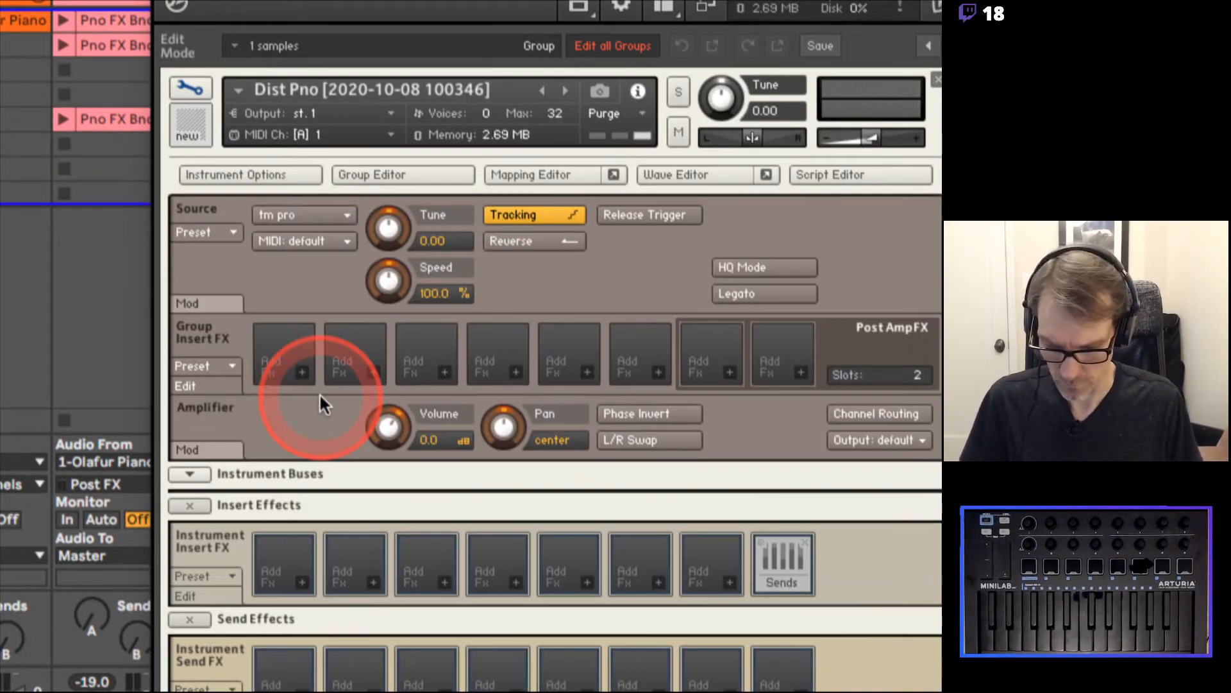
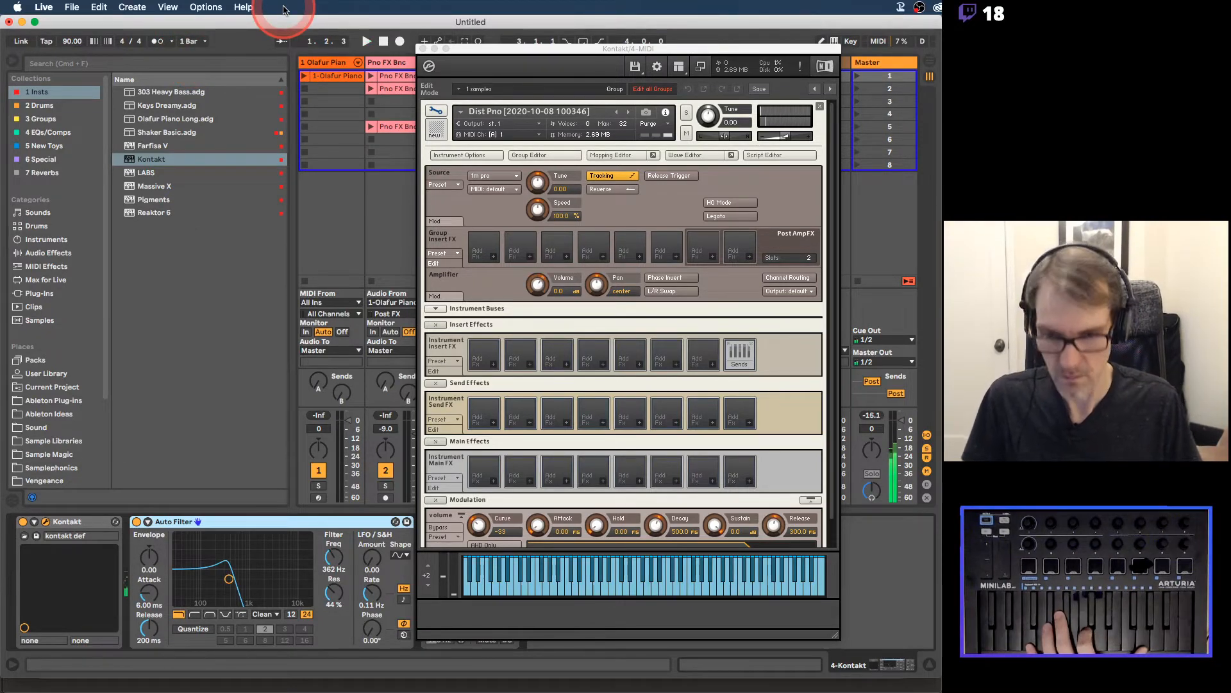
Step: Stop the Dist Pno clip, record a MIDI clip in the Kontakt track's scene 1, and open its notes with the Kontakt window closed
drag(494, 49, 687, 56)
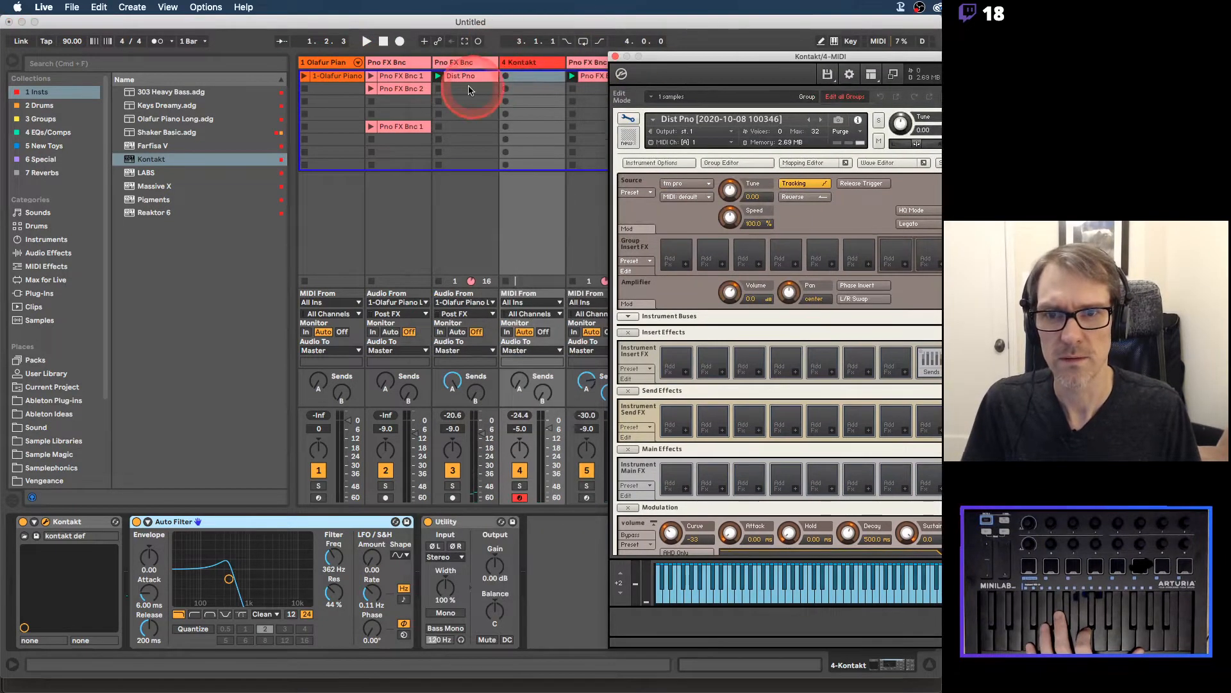
click(440, 91)
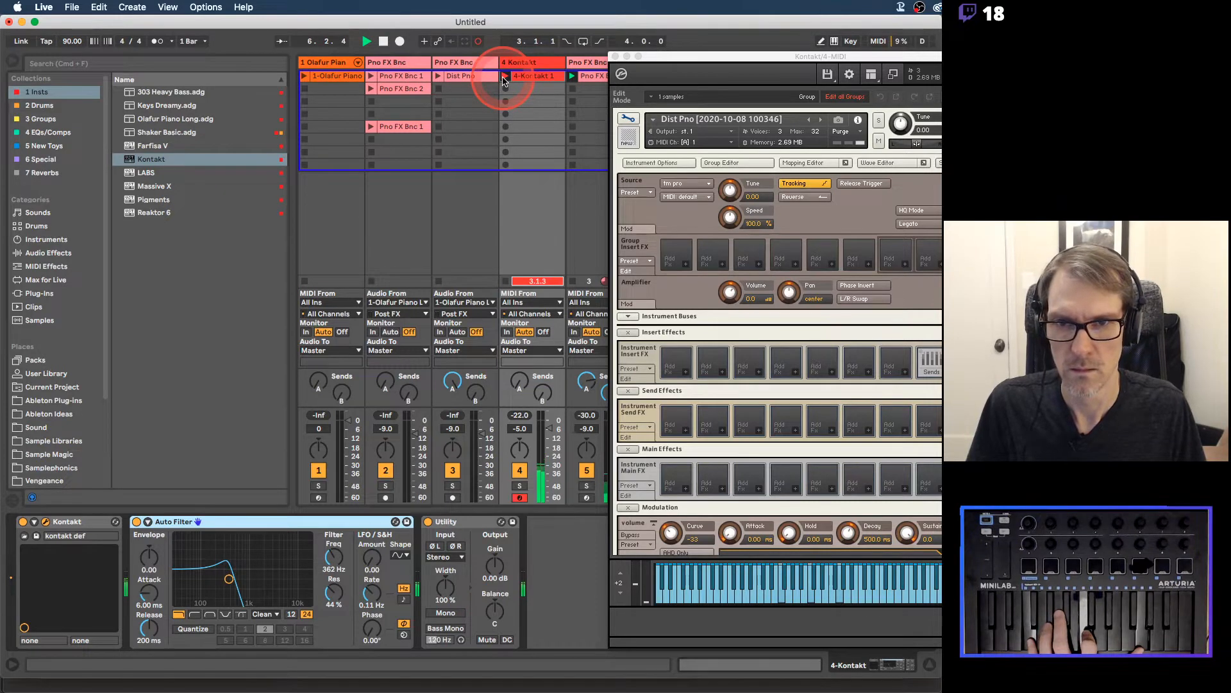
click(529, 80)
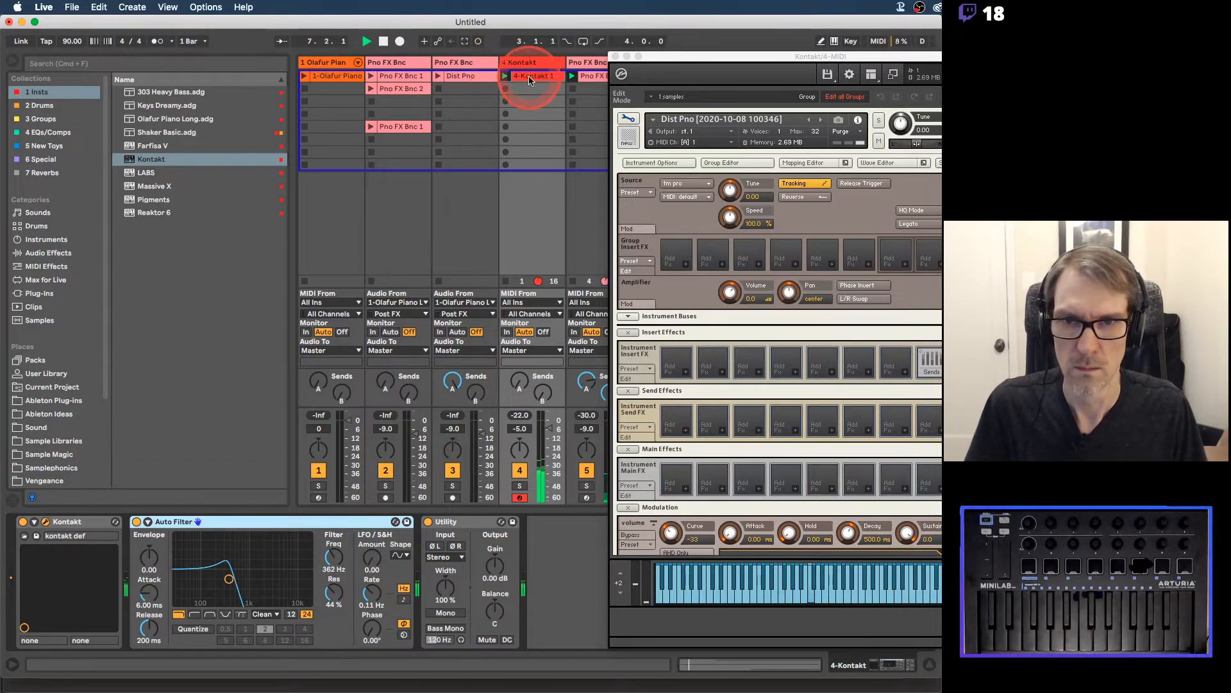
click(529, 80)
click(616, 57)
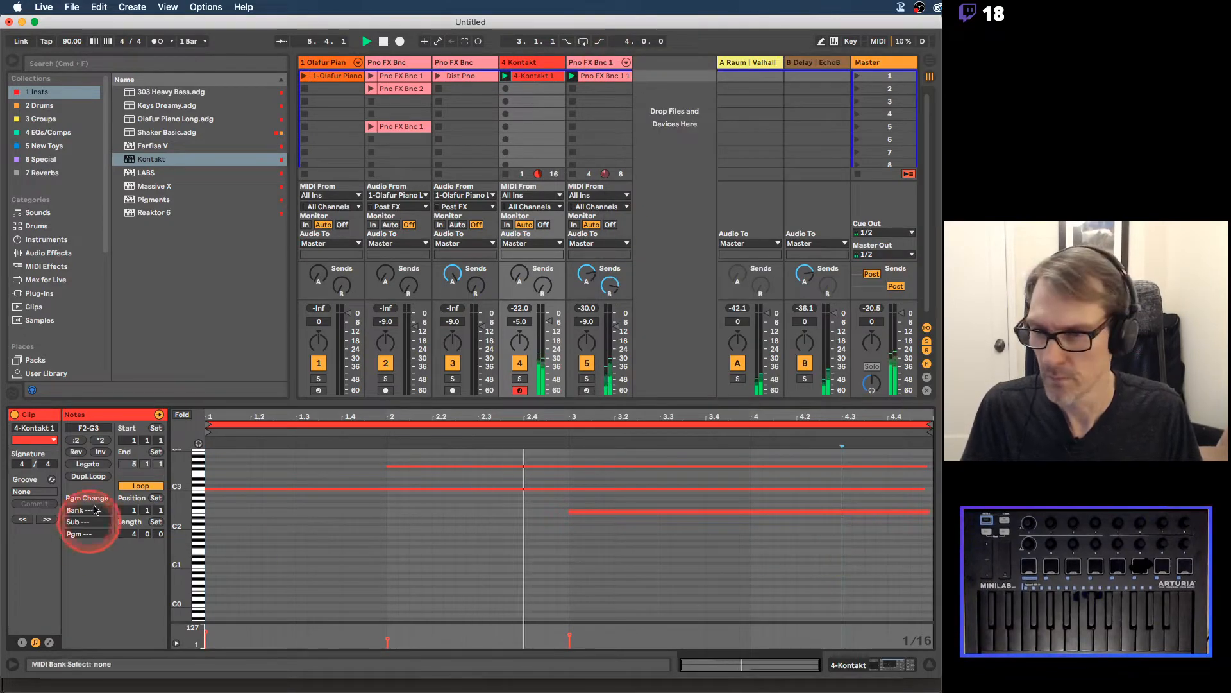
Step: Apply Legato to the recorded notes, extend C3 and G3 to the clip's end at bar 5, and fold the note view
click(93, 464)
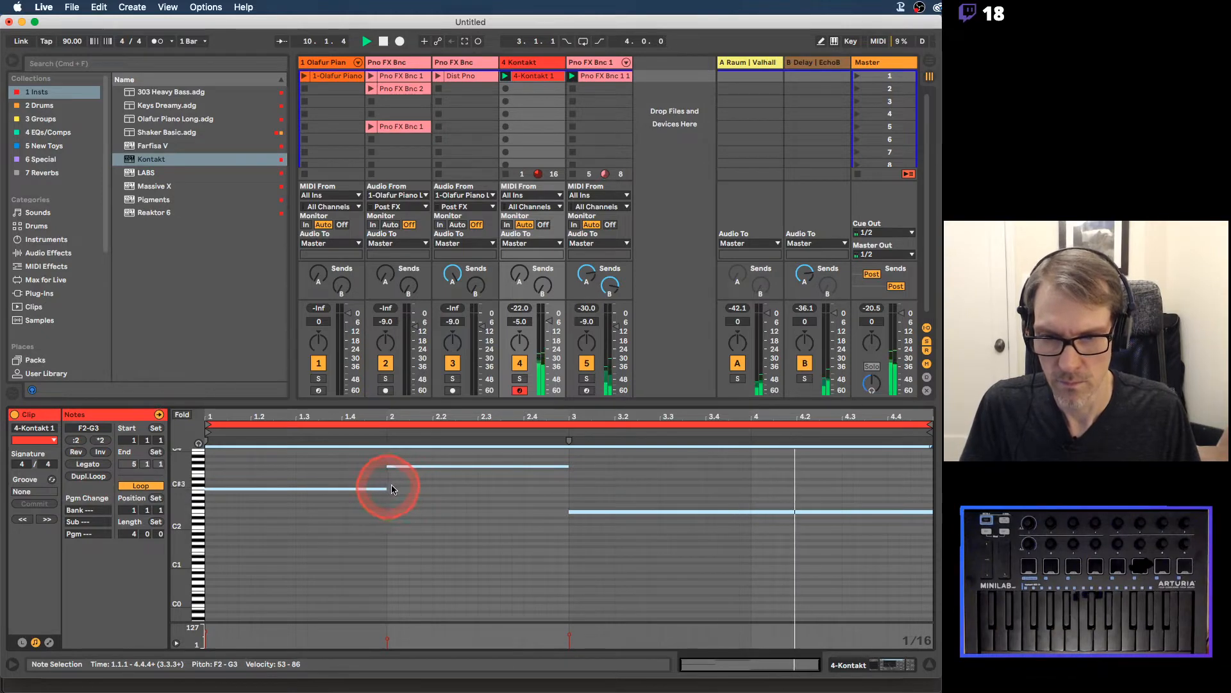
drag(391, 488, 778, 487)
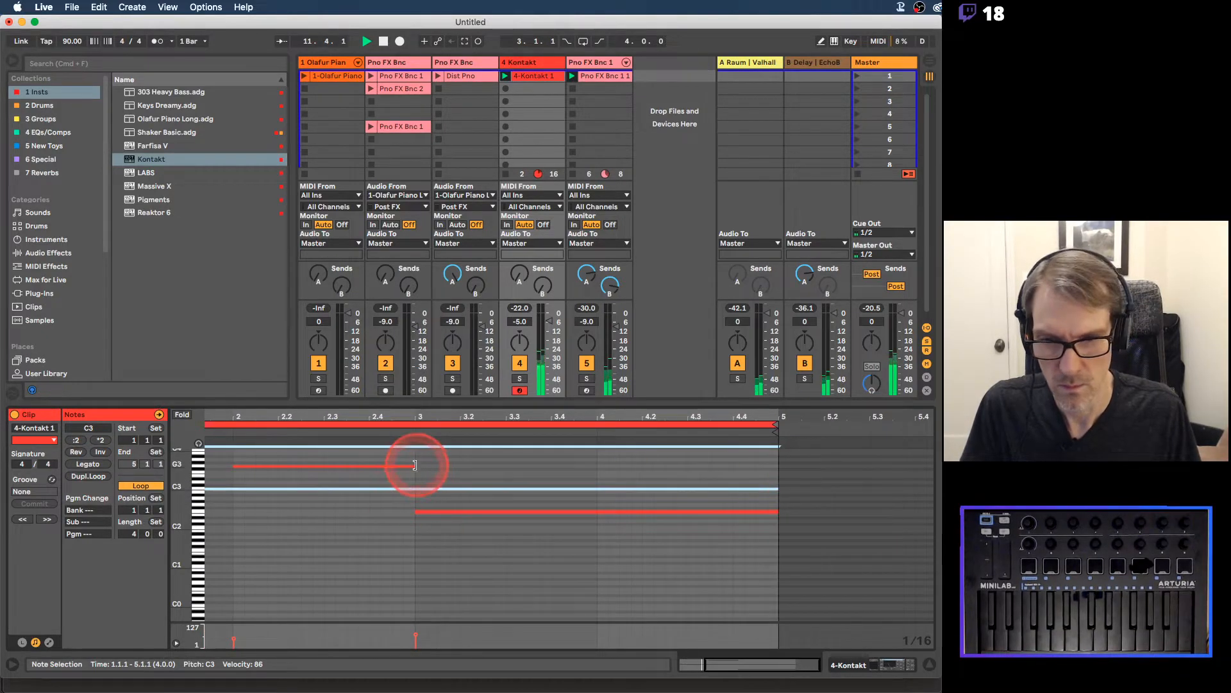
drag(412, 465, 776, 478)
click(181, 415)
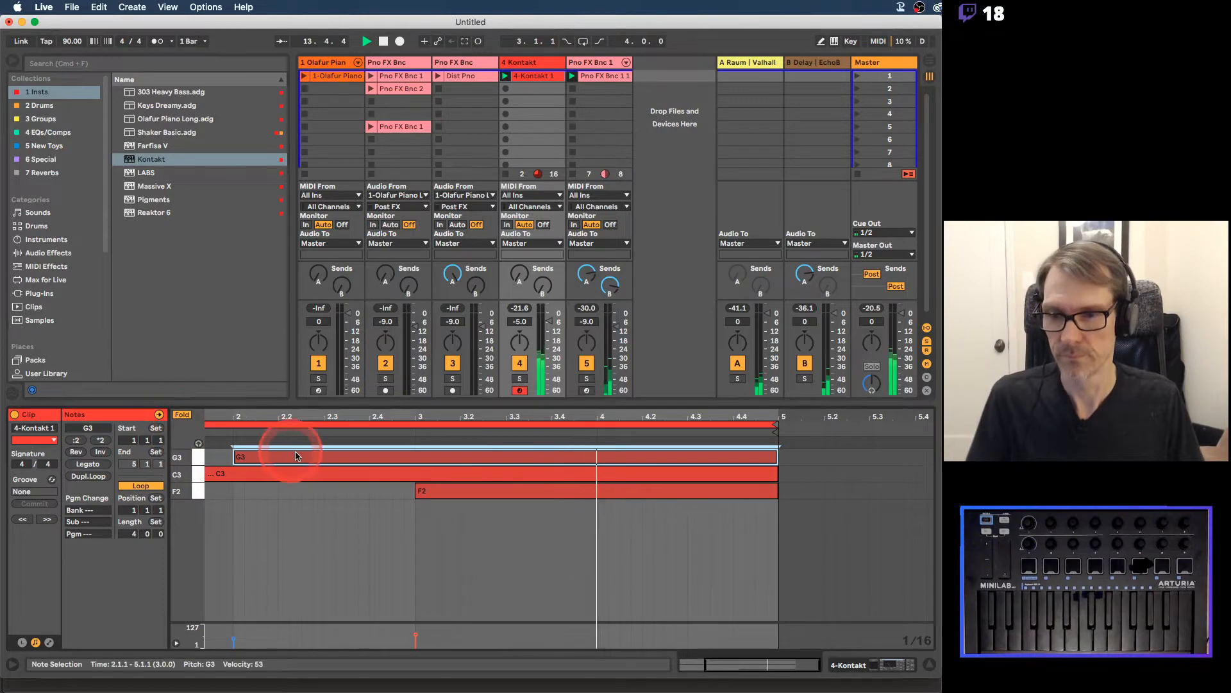
Step: Set the G3 note's velocity to 68 and the F2 note's velocity to 80
click(426, 491)
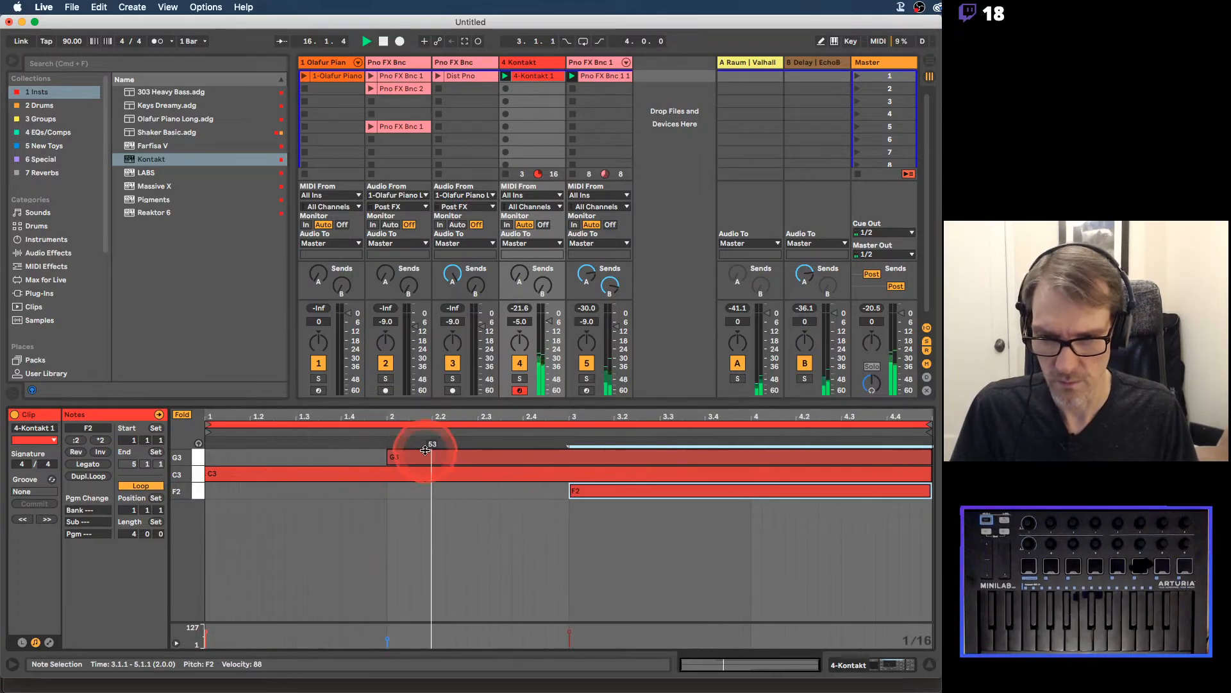
click(425, 456)
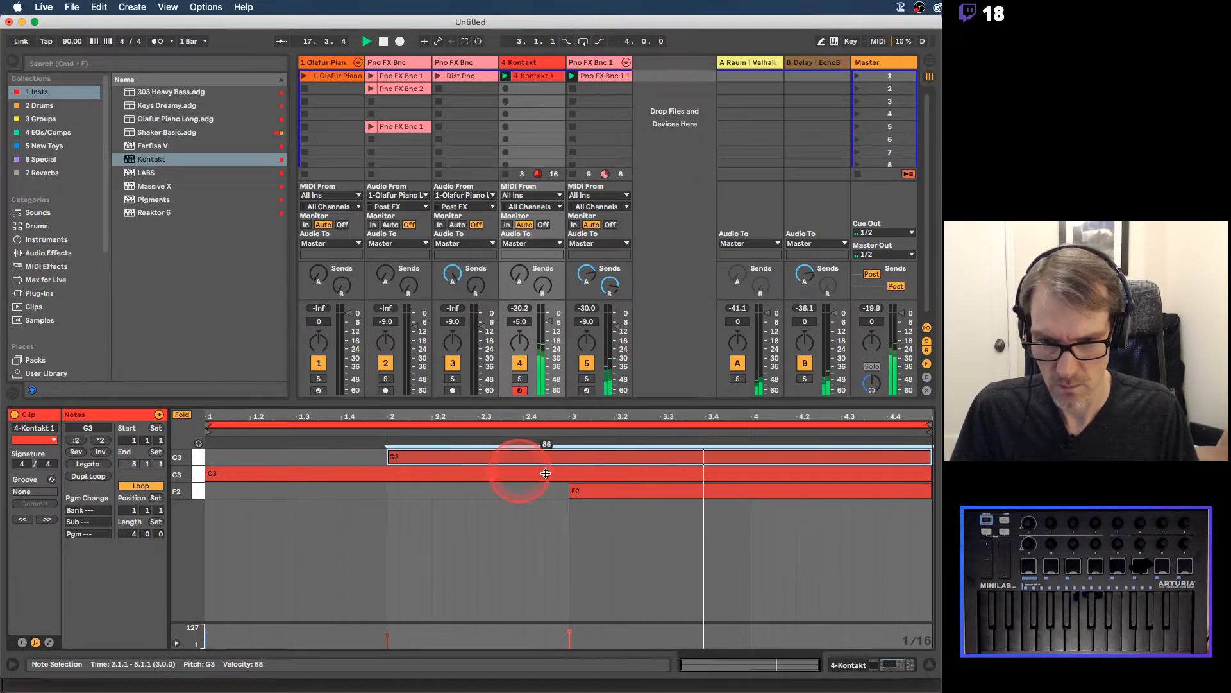
click(593, 492)
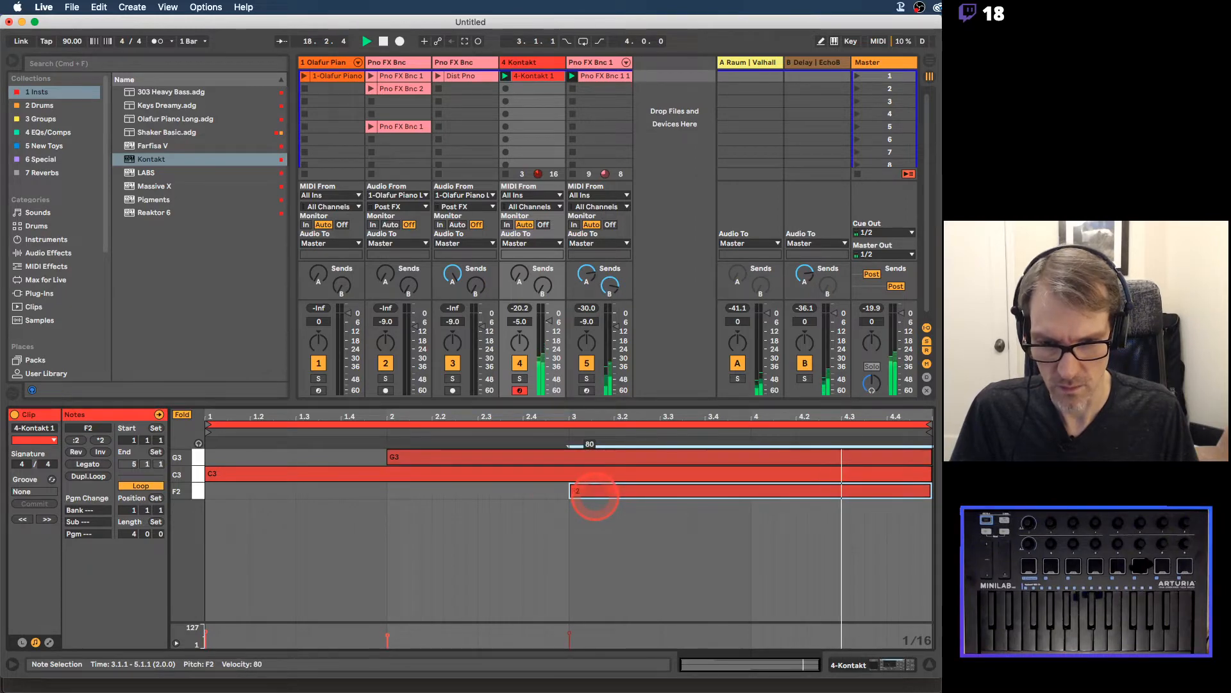
click(470, 454)
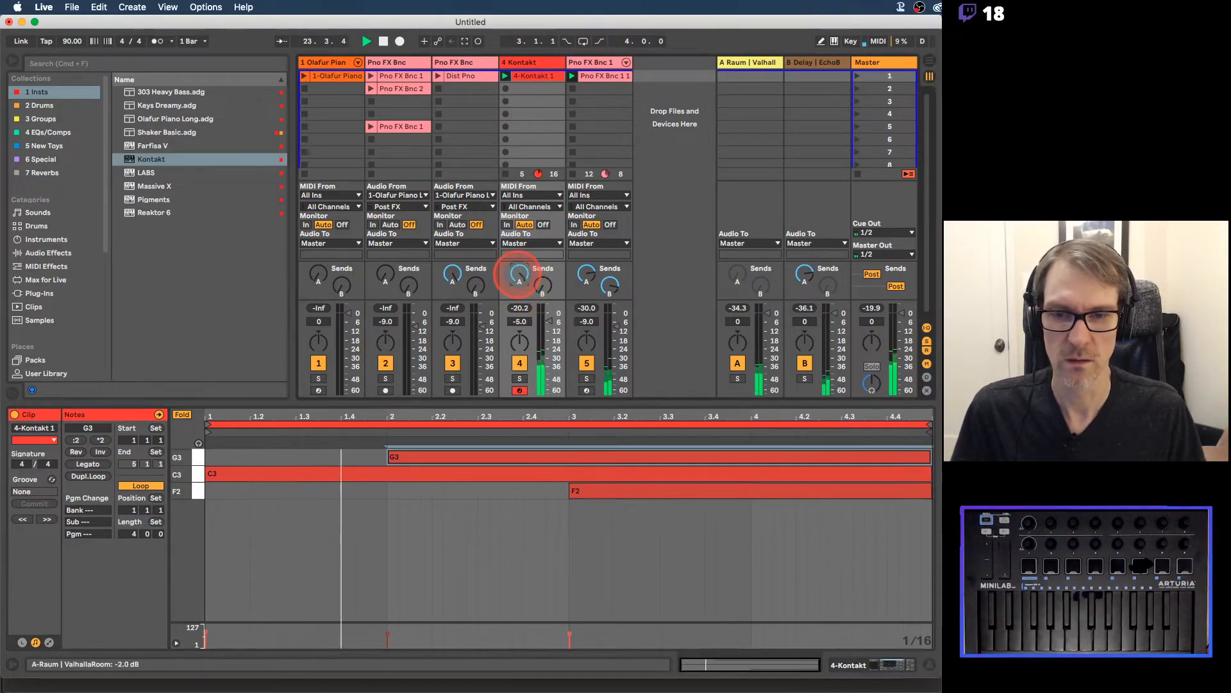
Step: Set the Kontakt track's send A to the ValhallaRoom reverb to -7.3 dB
drag(519, 275, 515, 278)
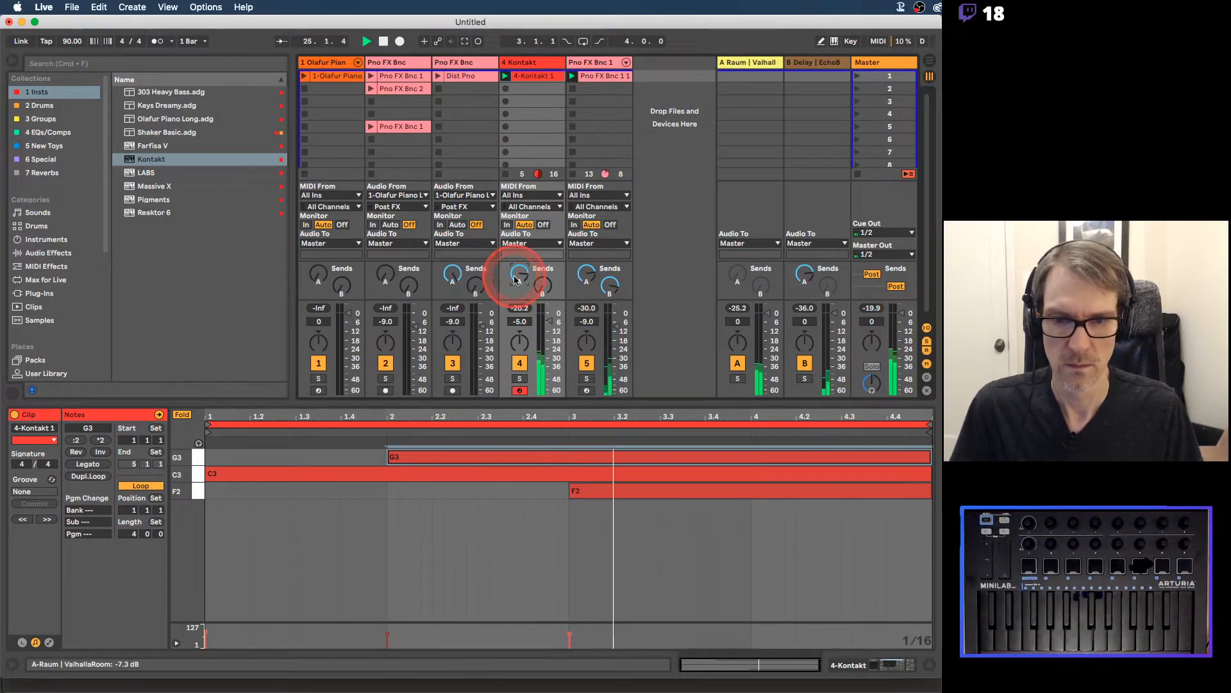
click(524, 233)
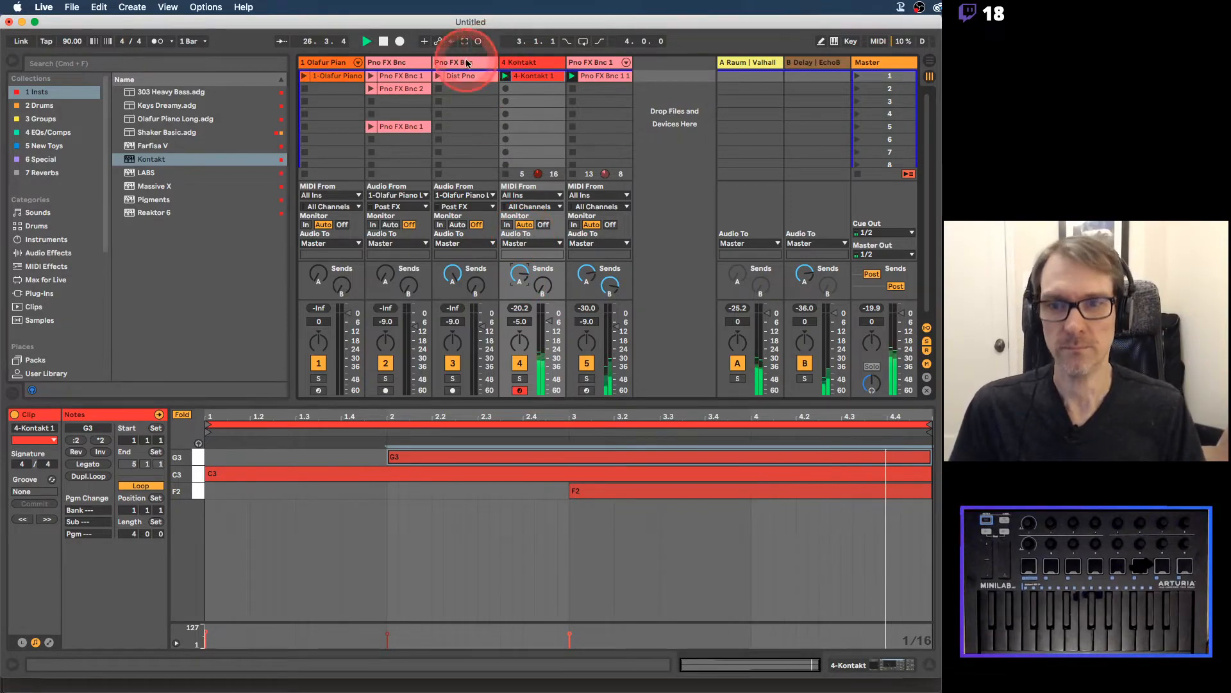
Step: Add a new audio track after the sliced track and move the Pno FX Bnc 2 clip into its scene 1
click(415, 126)
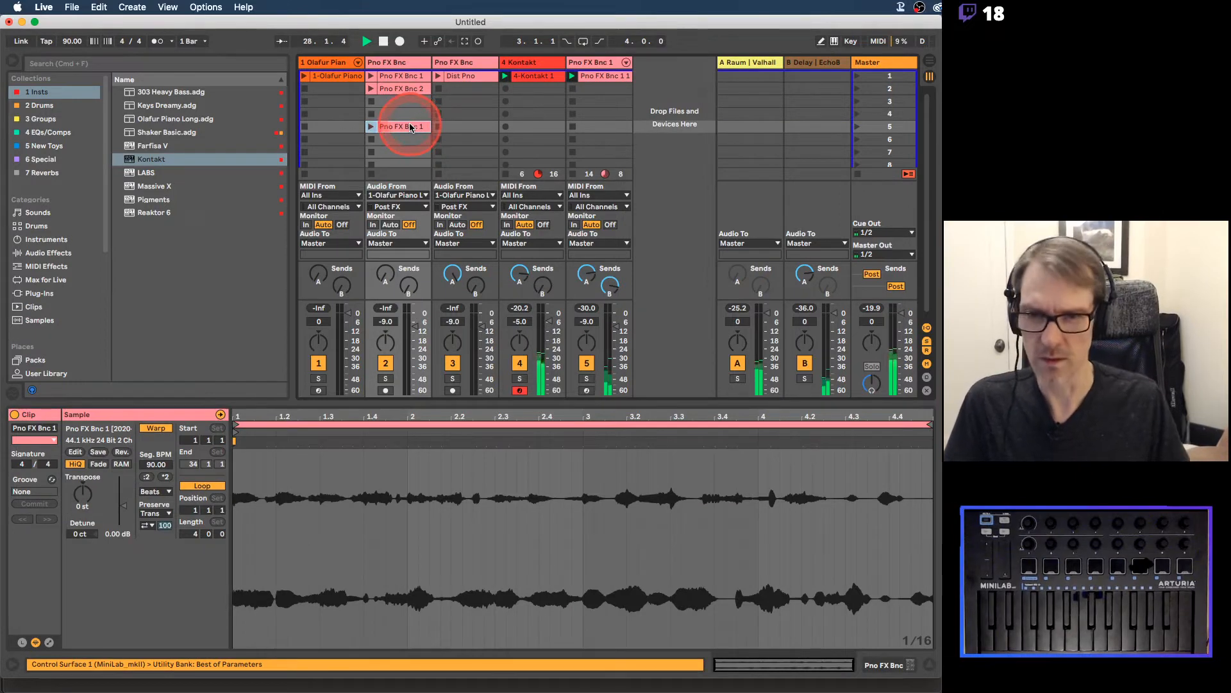
click(417, 88)
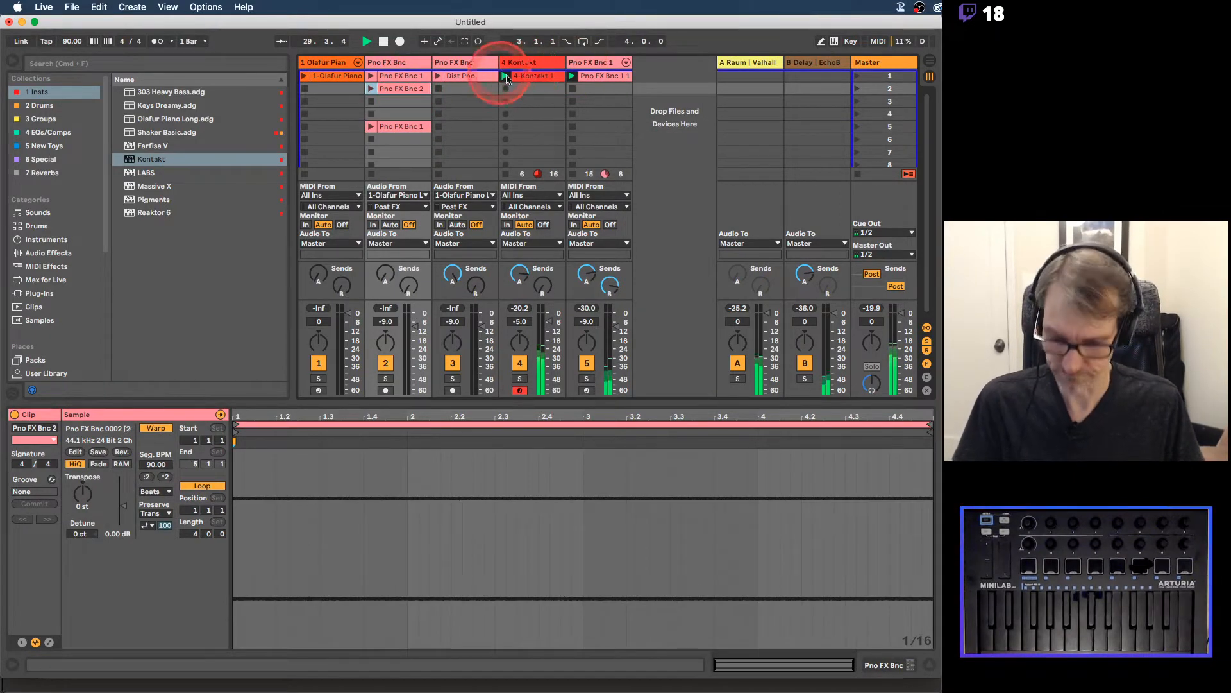
click(590, 62)
key(super+t)
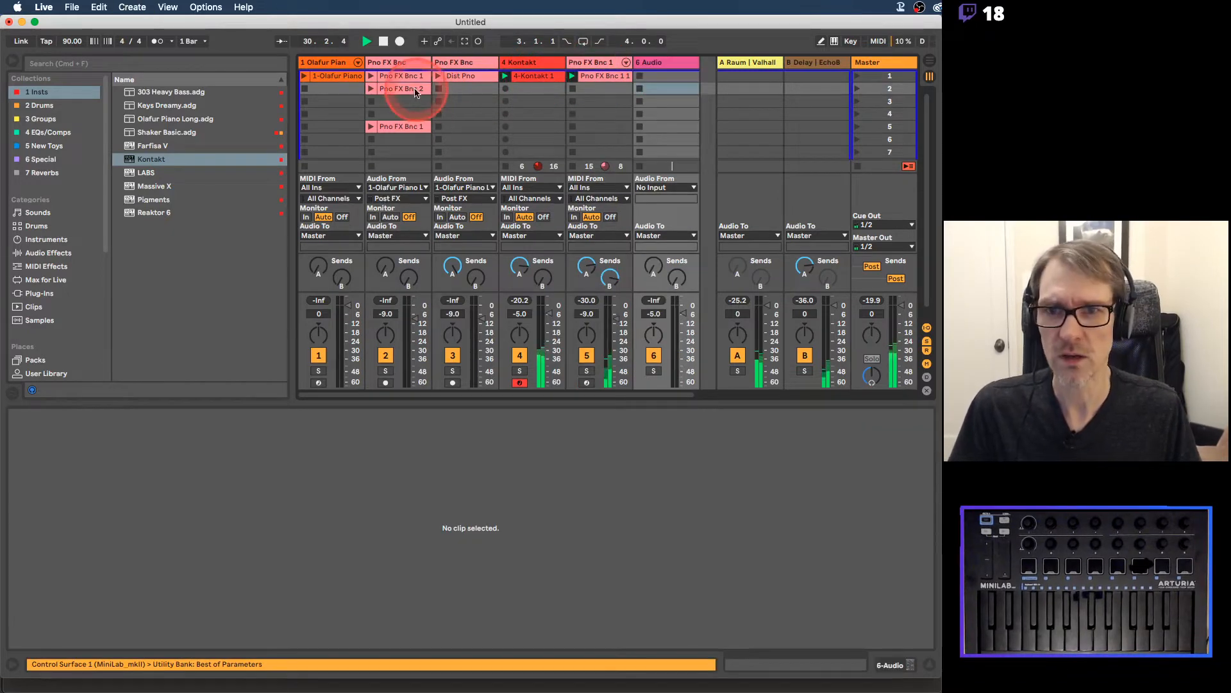
drag(398, 88, 660, 80)
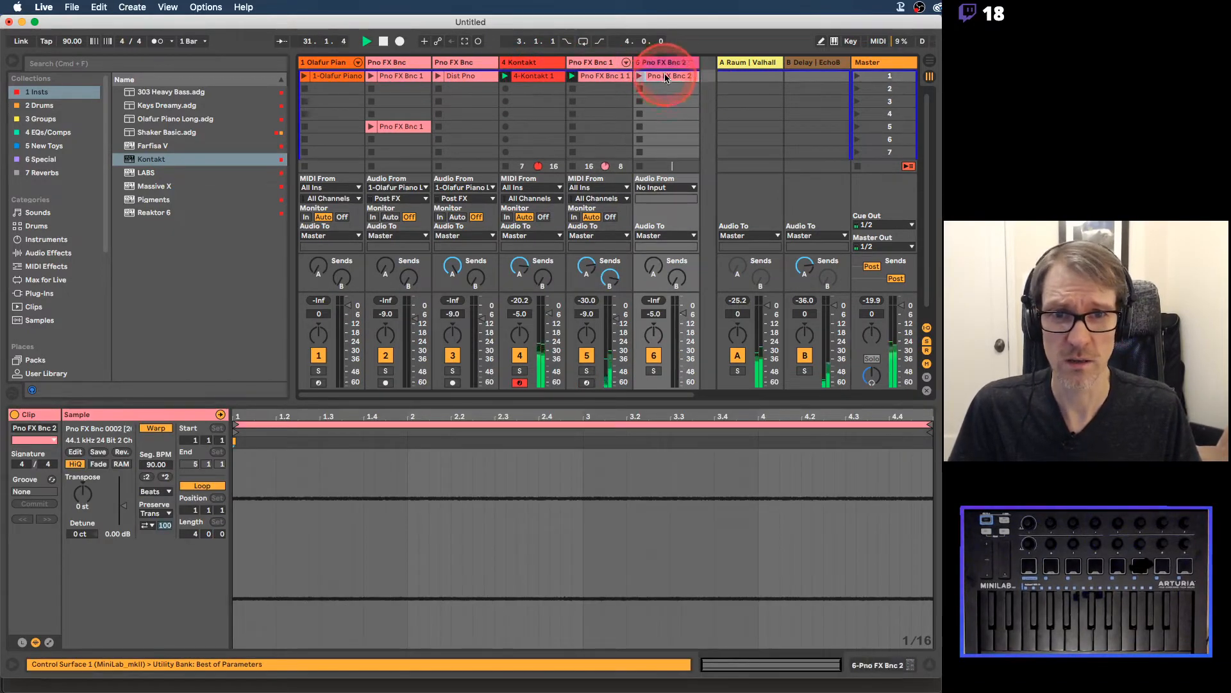
Step: Launch the moved Pno FX Bnc 2 clip and balance its track with both sends raised and the volume at -38.0 dB
drag(680, 311, 682, 351)
click(639, 76)
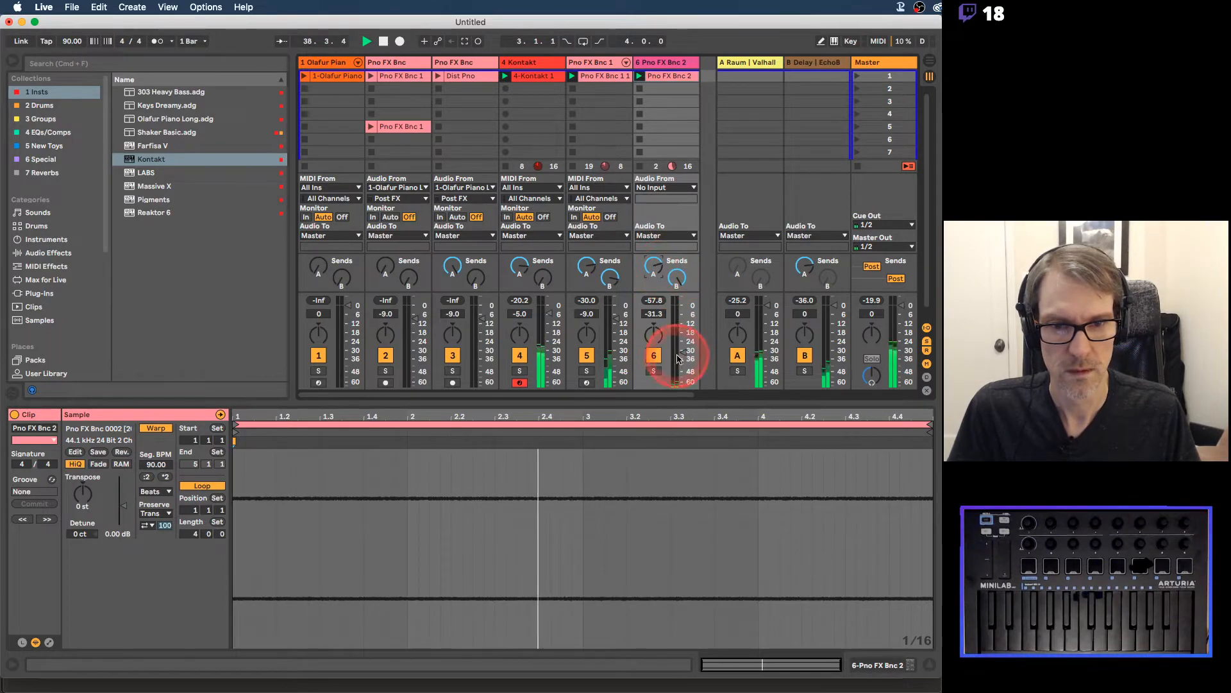
mouse_move(681, 356)
mouse_down()
mouse_move(681, 414)
mouse_move(682, 365)
mouse_up()
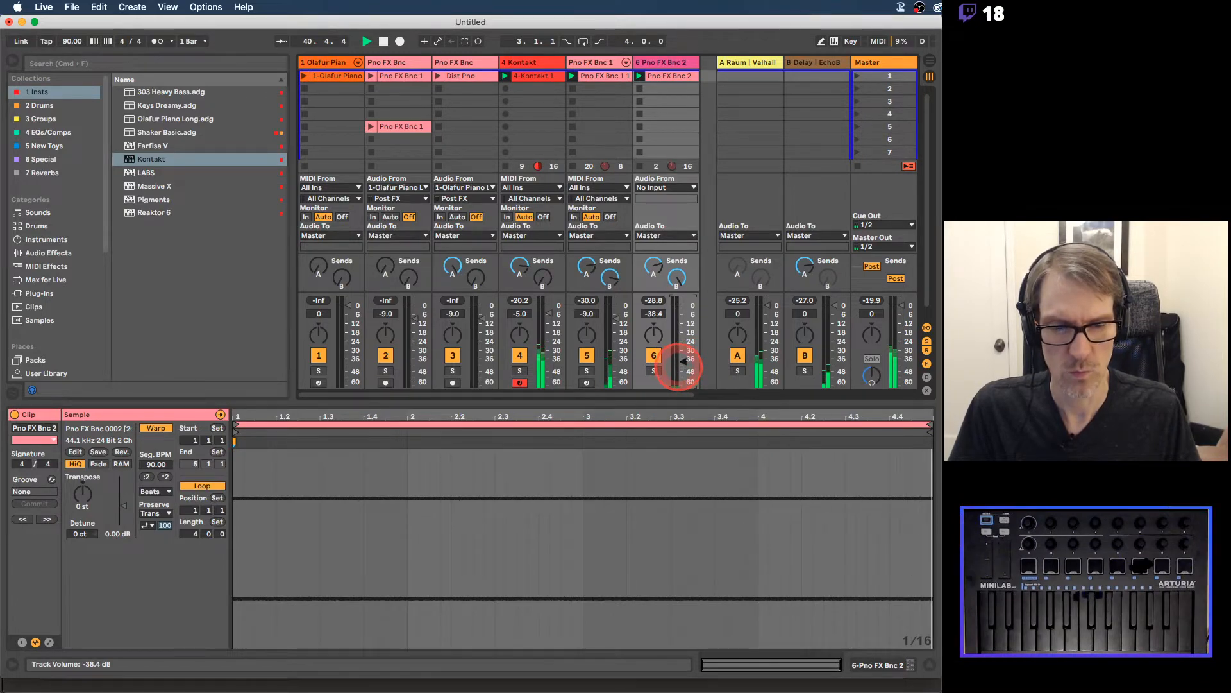
drag(679, 367, 682, 364)
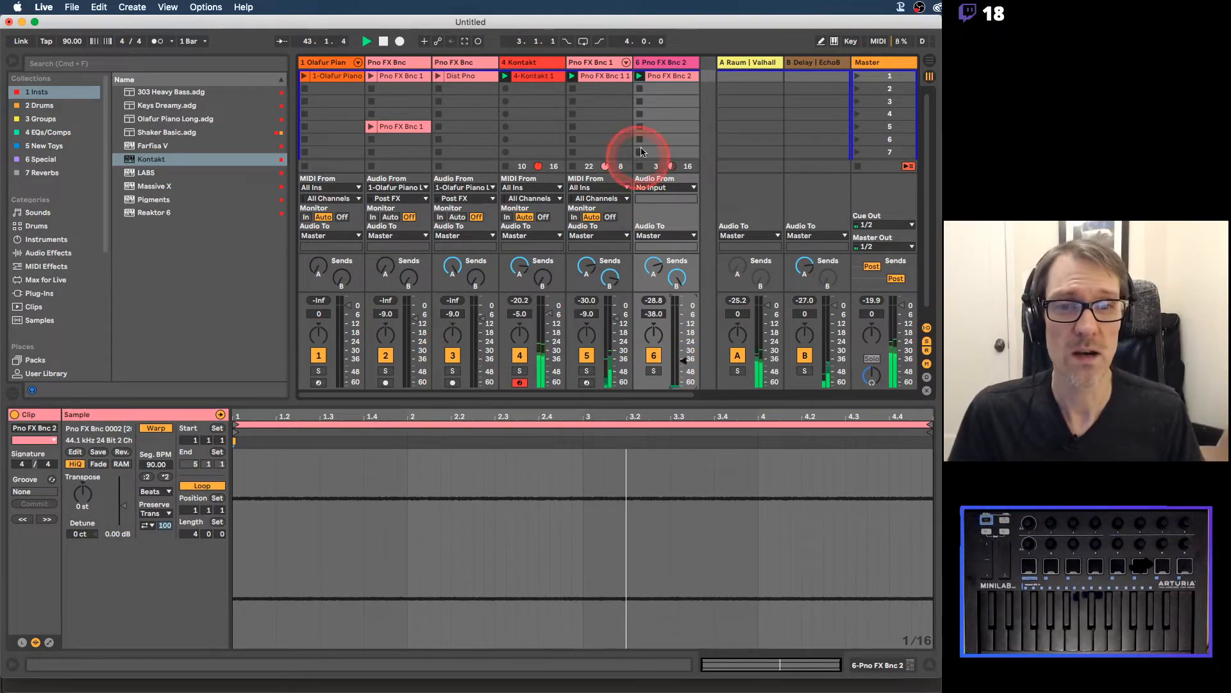
Step: Show the Pno FX Bnc 2 track's devices and try a higher output gain on its Utility
click(667, 63)
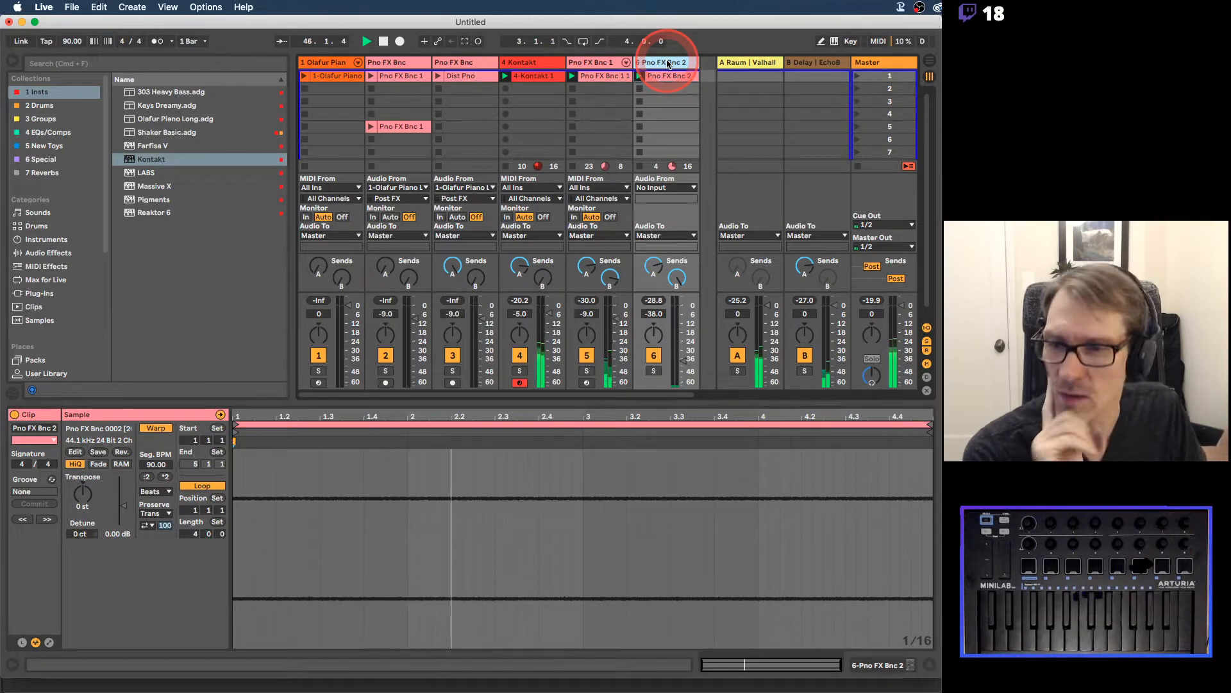
double_click(667, 64)
drag(70, 564, 89, 557)
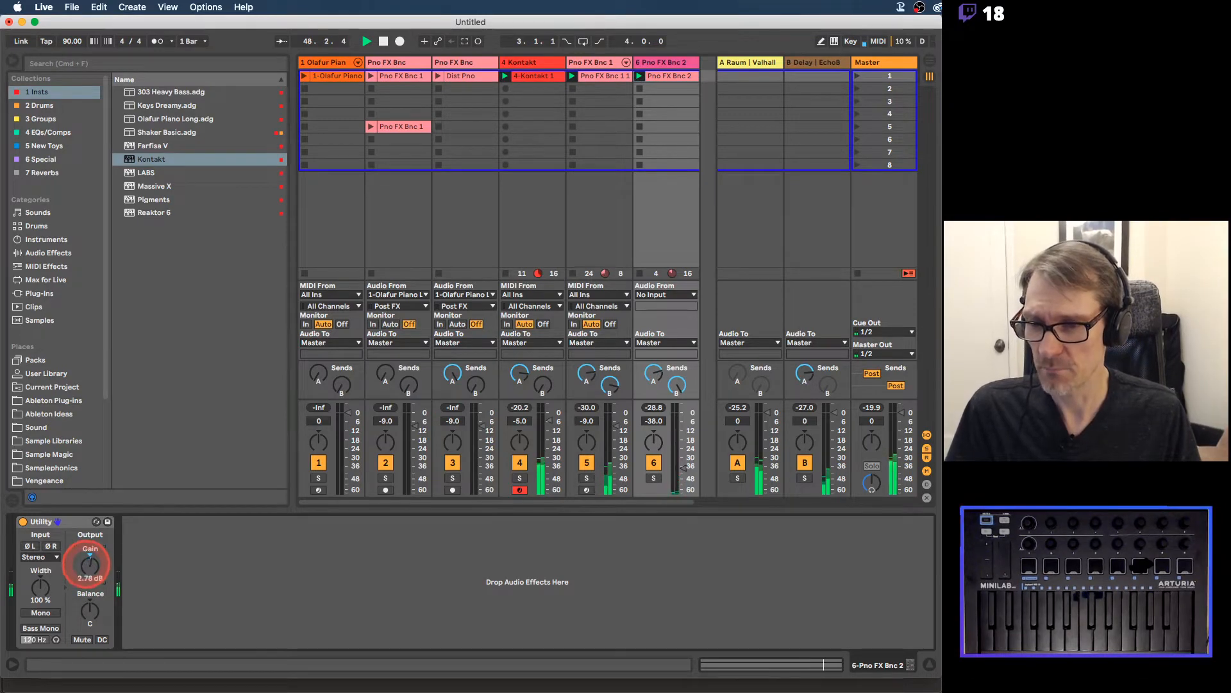
mouse_move(90, 557)
mouse_down()
mouse_move(90, 577)
mouse_move(88, 566)
mouse_up()
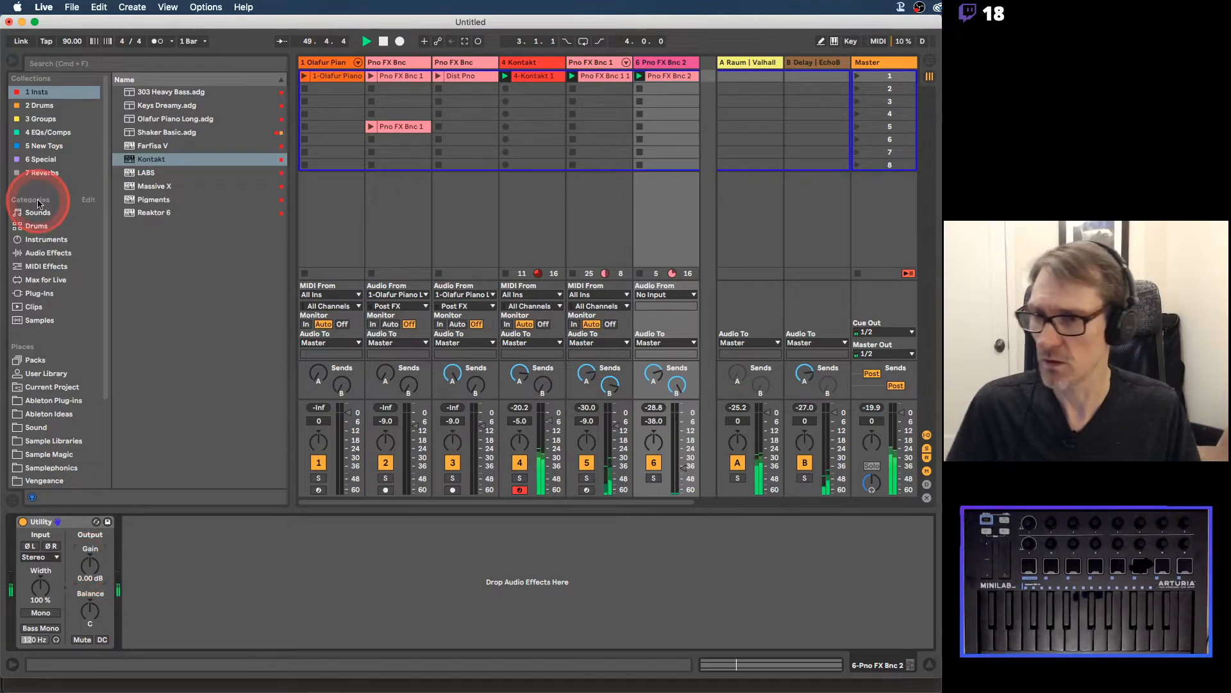
Step: Try to add the Max for Live device LFO MIDI from Max MIDI Effect to the Pno FX Bnc 2 track
click(38, 281)
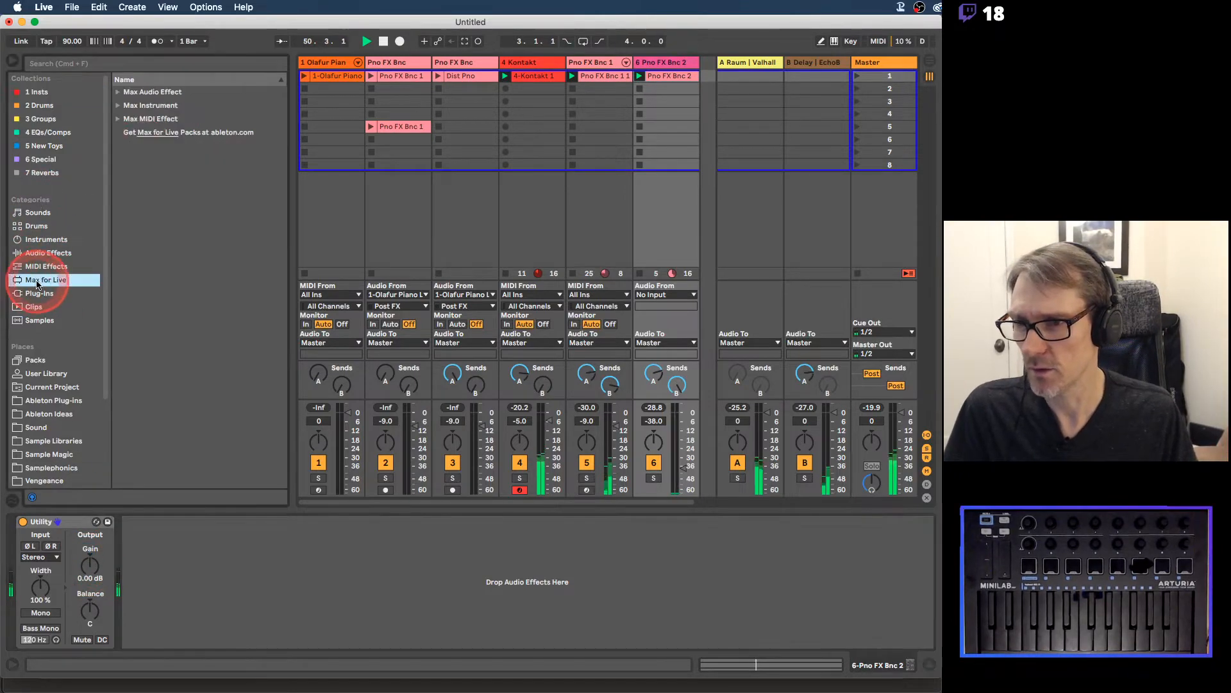
click(121, 119)
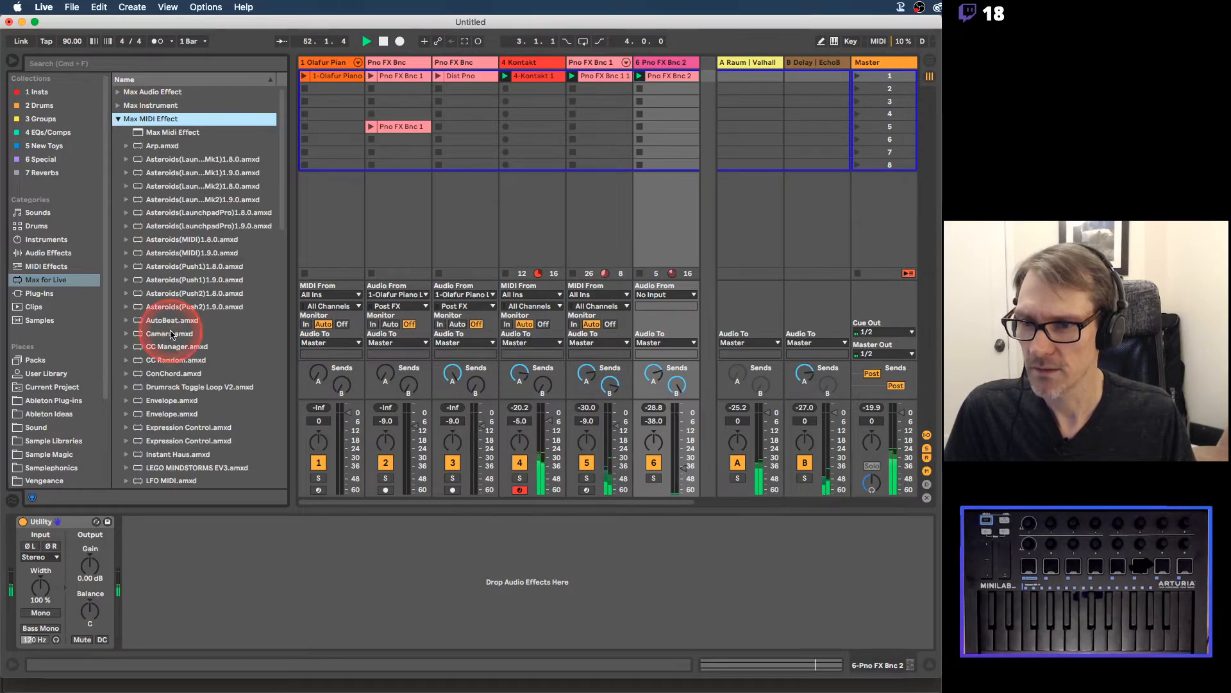
scroll(176, 378, down, 4)
drag(172, 426, 32, 553)
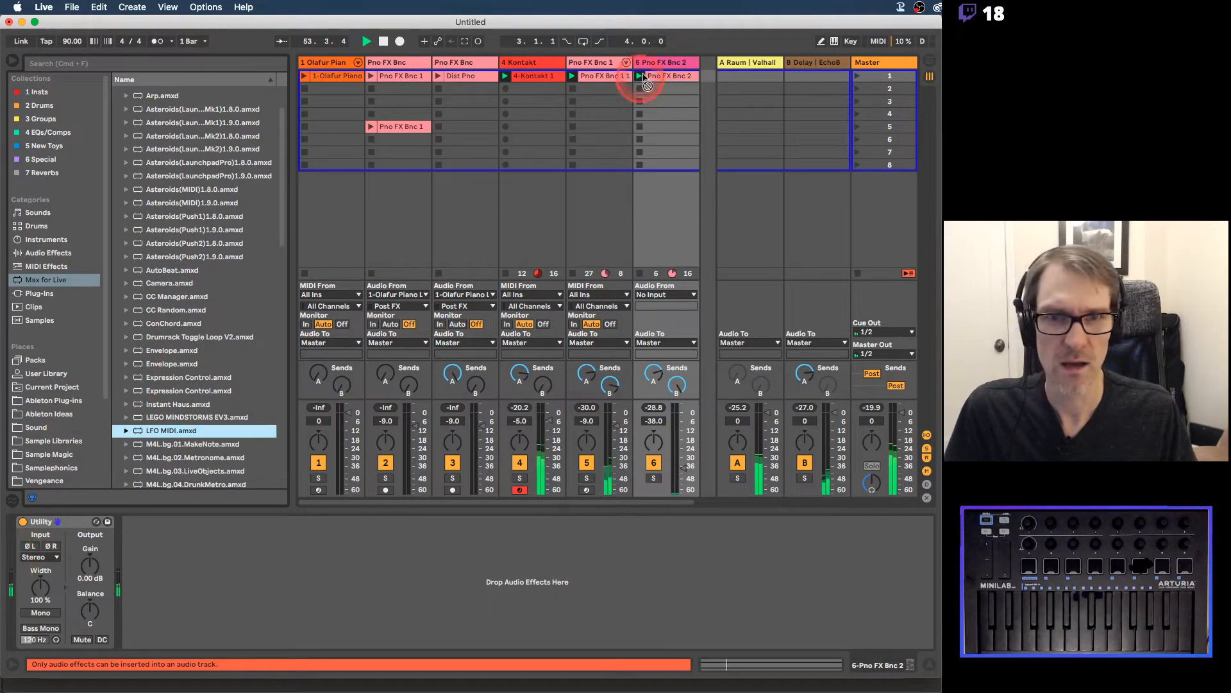
Step: Create a new MIDI track after the Pno FX Bnc 2 track and name it "M4L LFOs"
click(611, 63)
drag(611, 63, 673, 66)
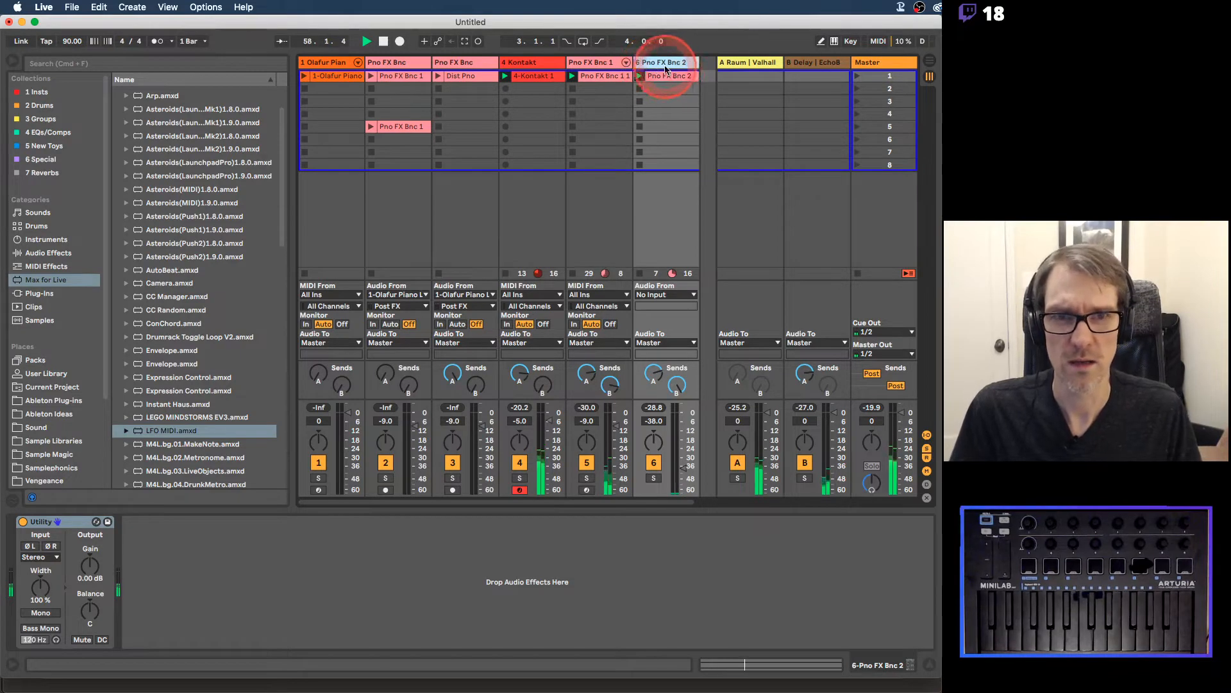
scroll(674, 76, right, 2)
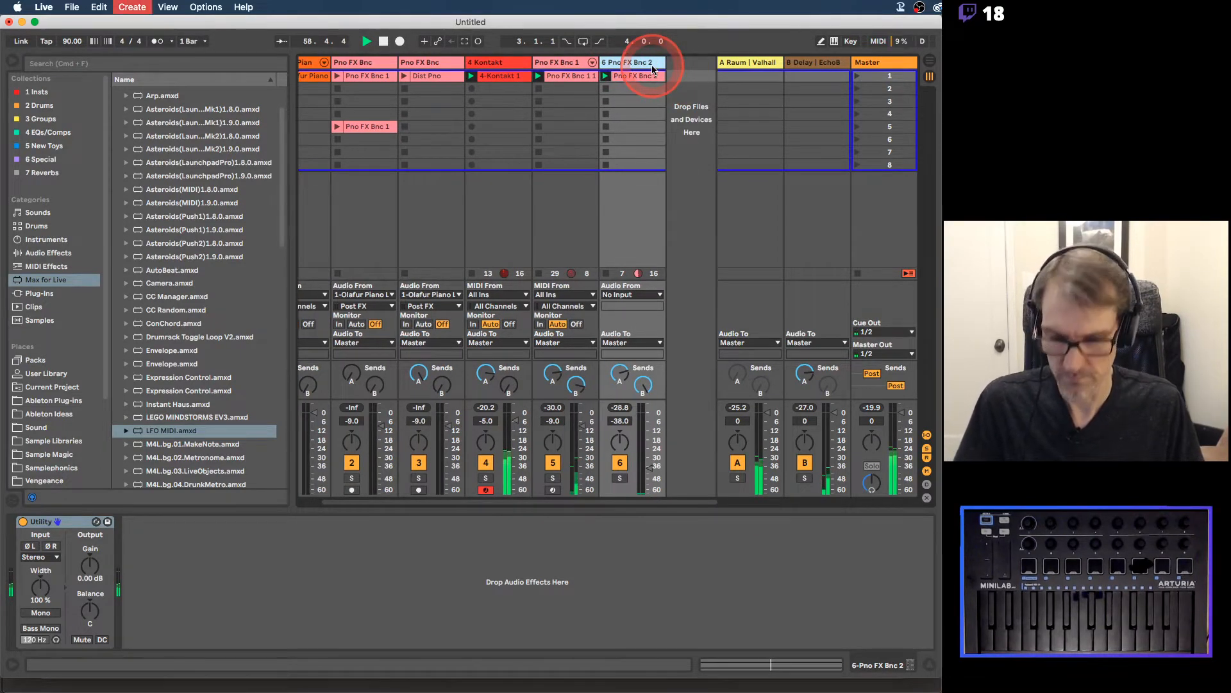
key(super+shift+t)
click(674, 64)
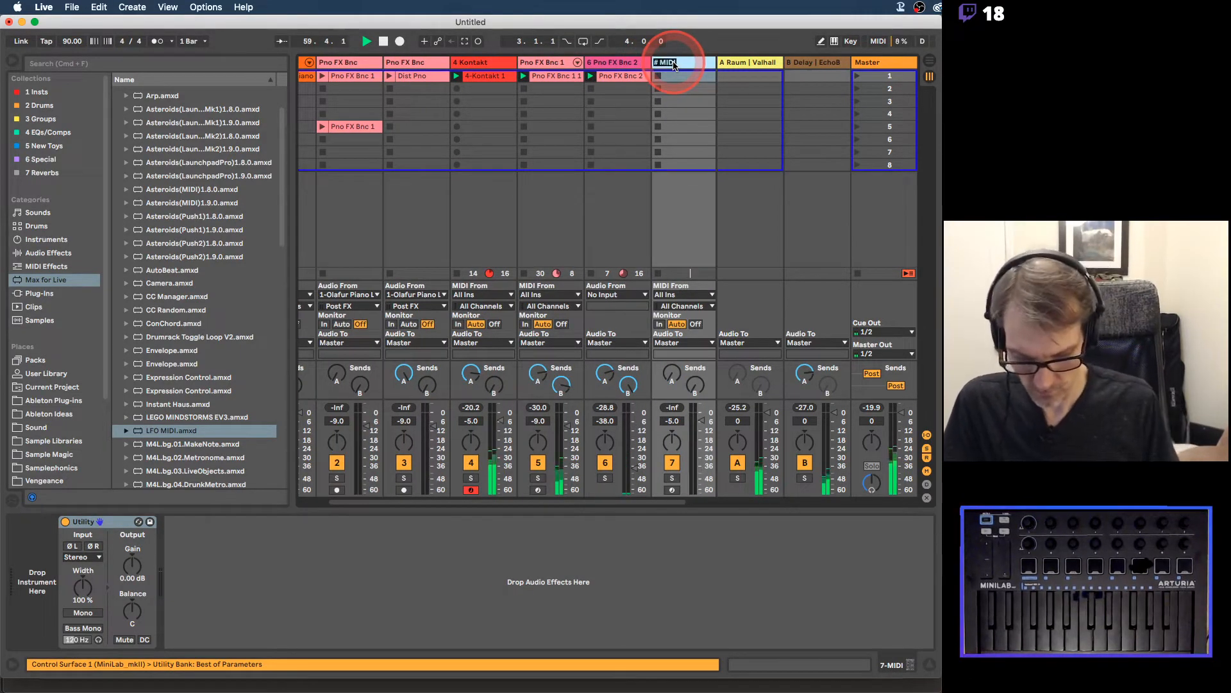
text(M4L LFOs)
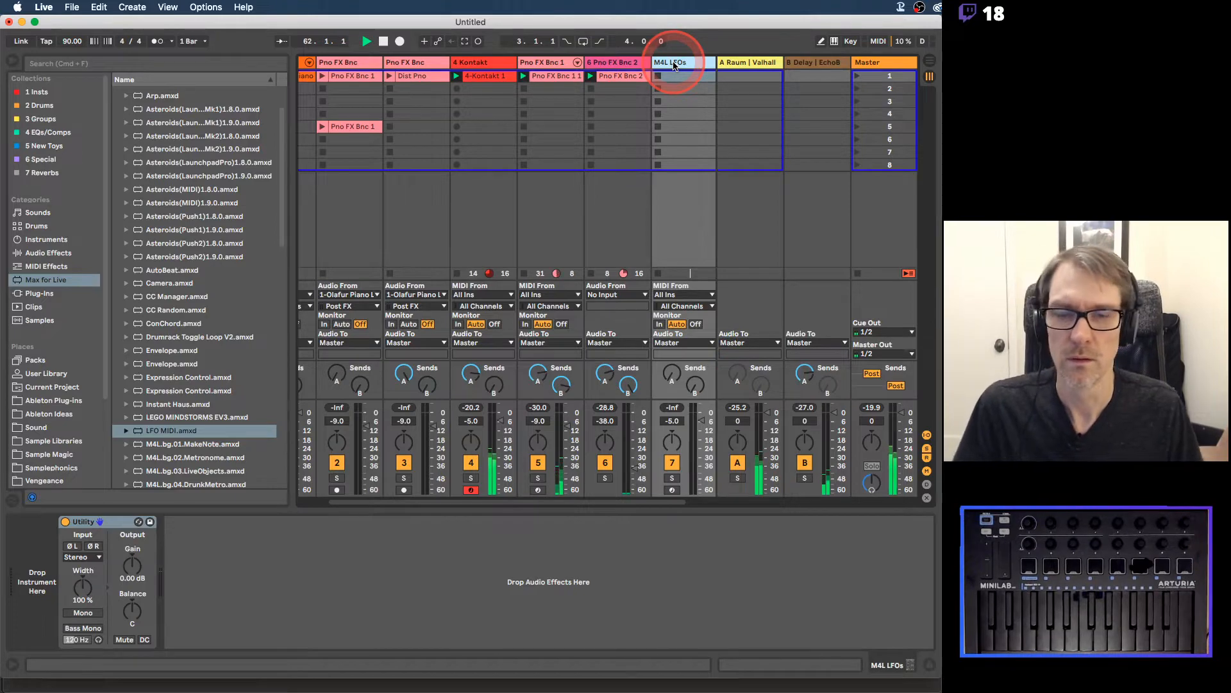
Step: Add the Max for Live device LFO MIDI to the M4L LFOs track and colour the track white
click(617, 62)
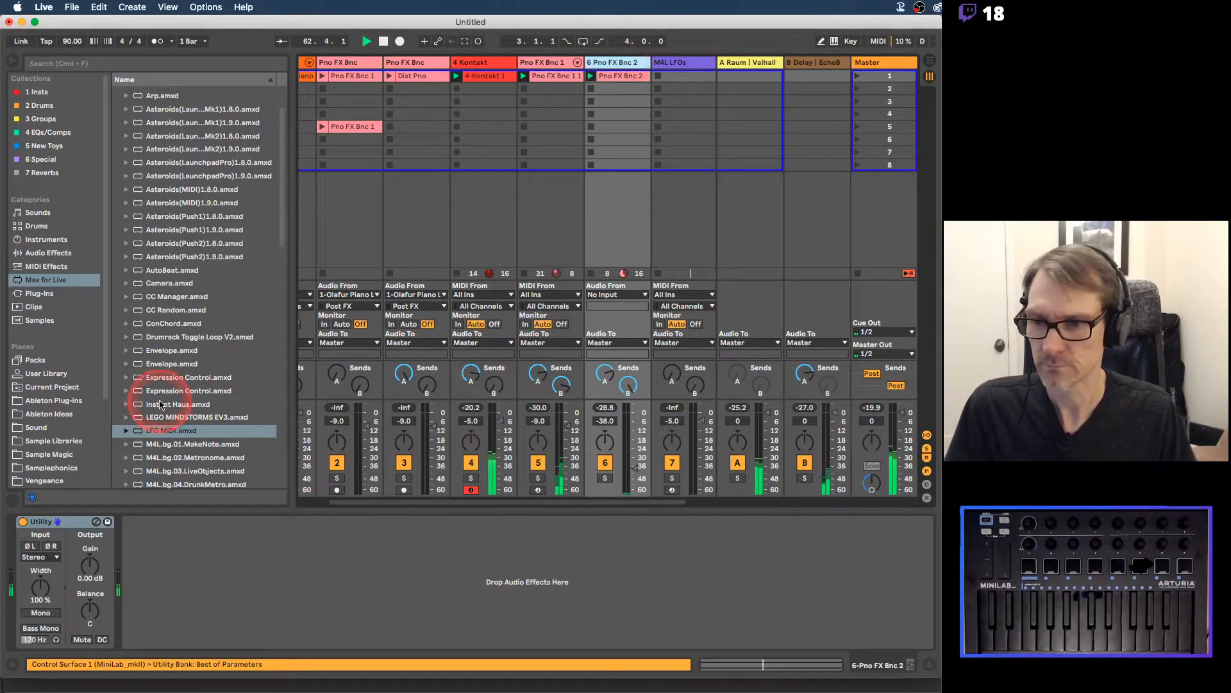
click(673, 63)
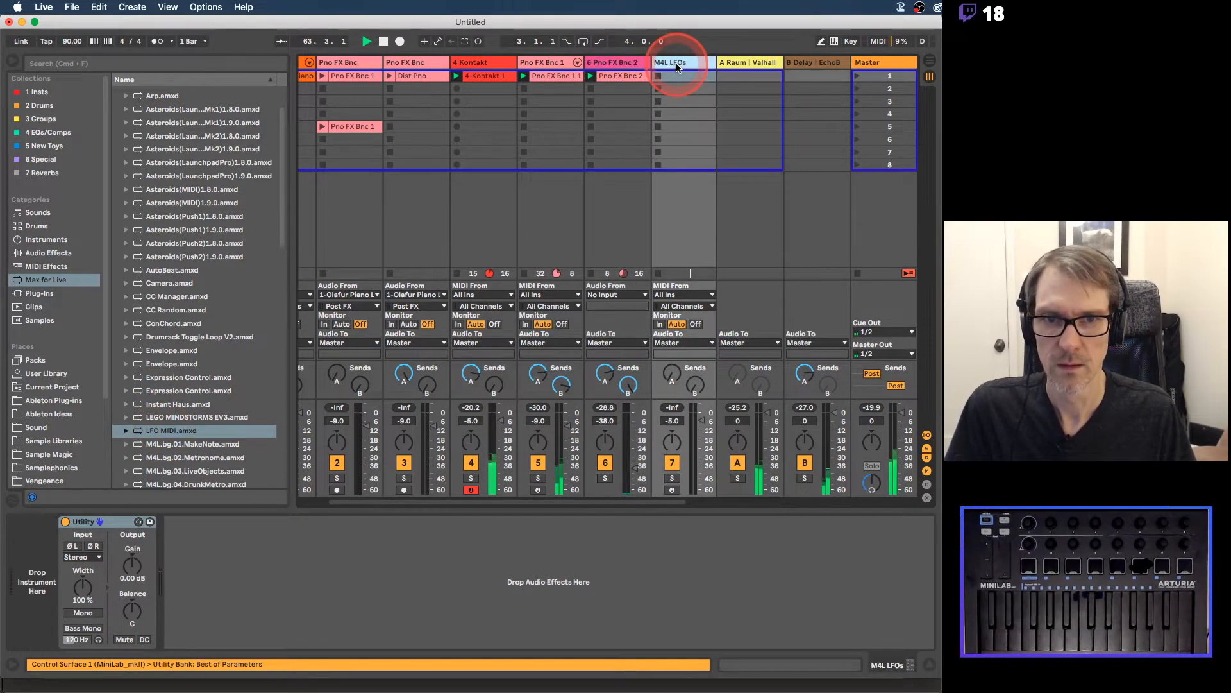
drag(172, 436, 63, 576)
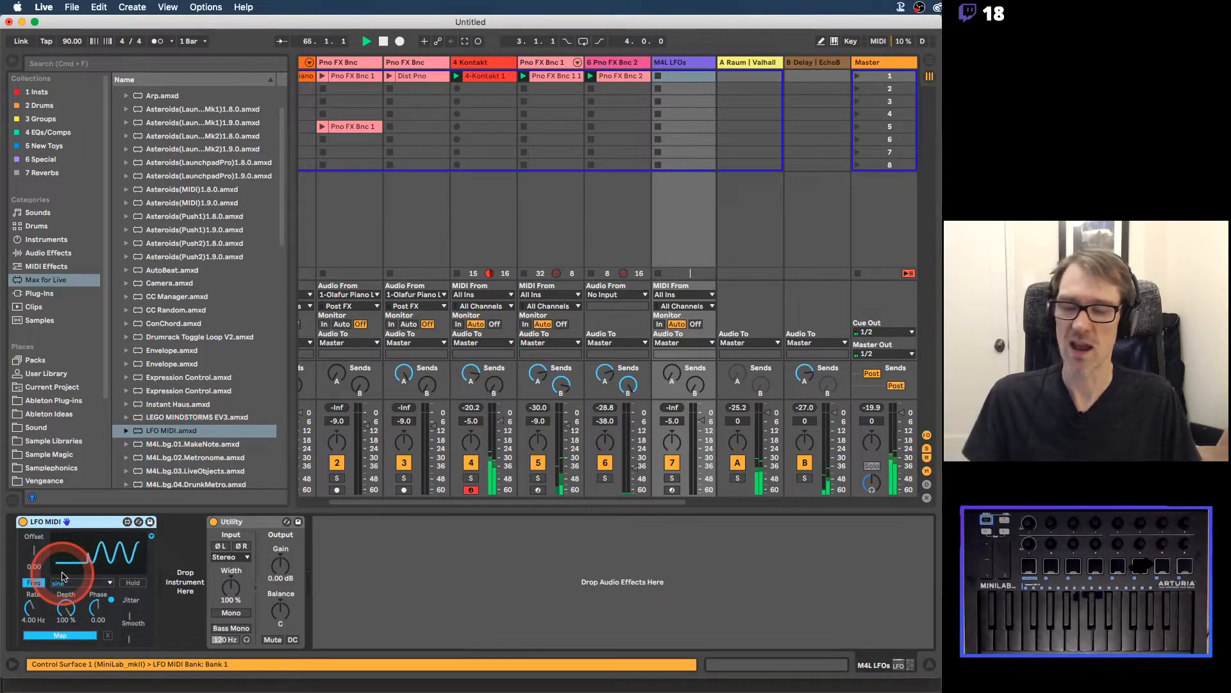
right_click(672, 63)
click(832, 225)
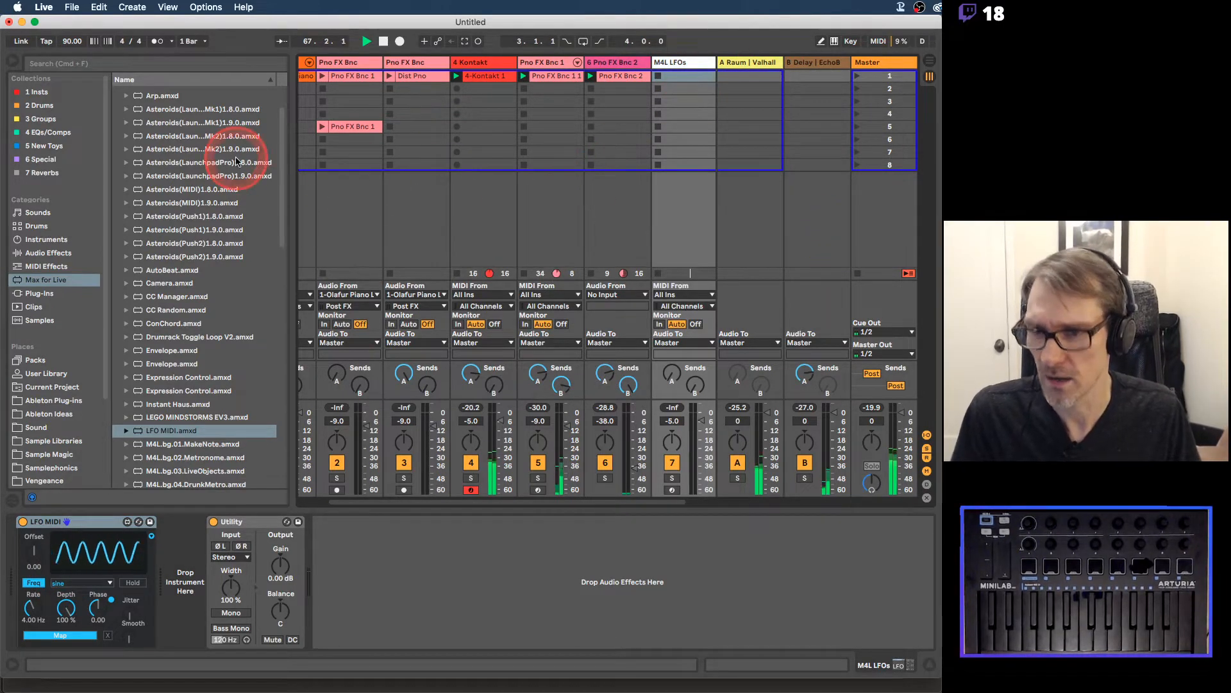
Step: Hide the browser and map the LFO to the Utility gain on the Pno FX Bnc 2 track
key(super+alt+b)
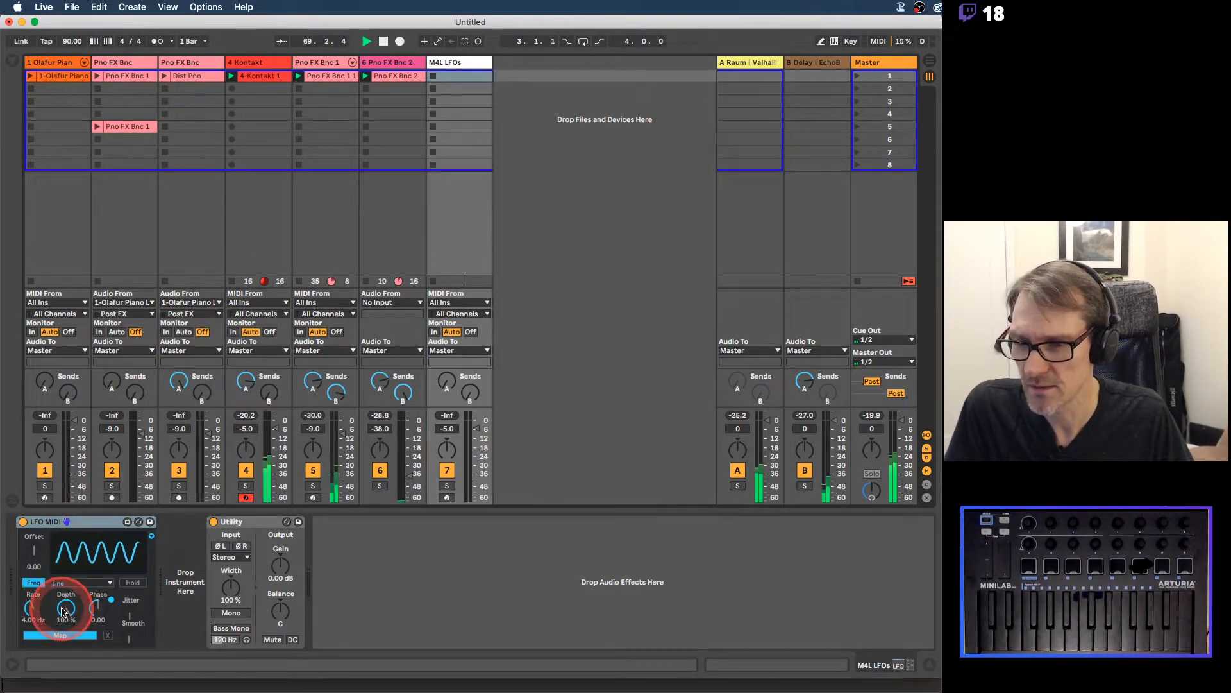
click(64, 636)
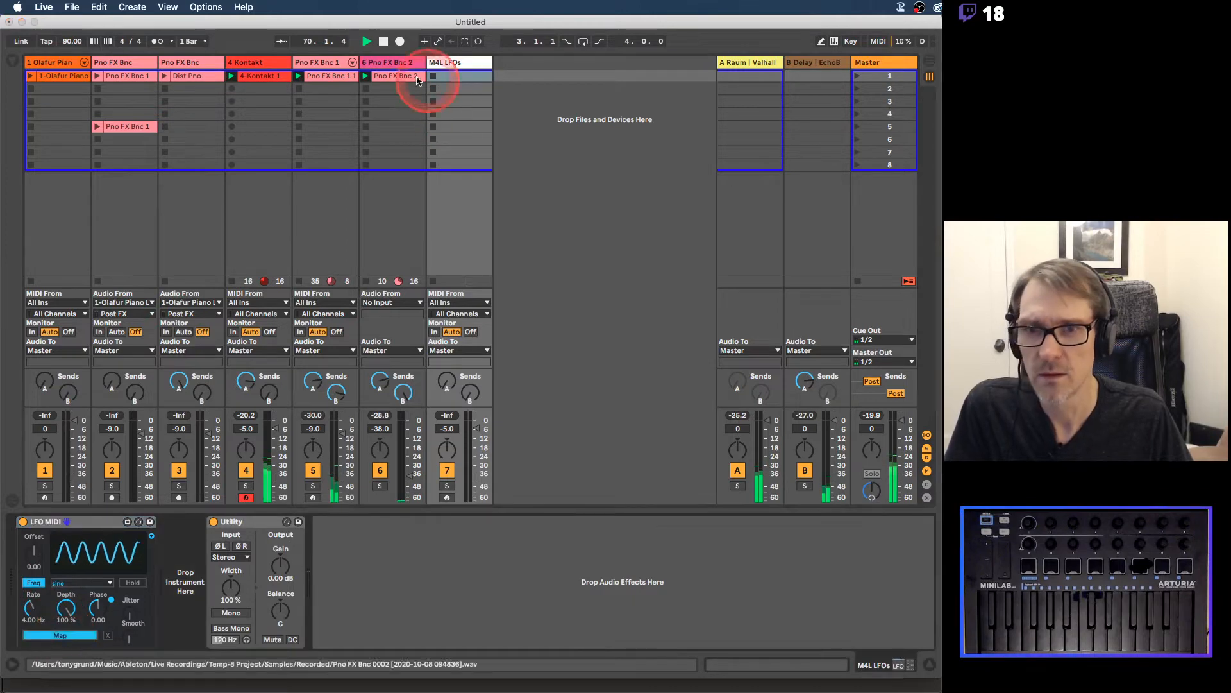
click(393, 64)
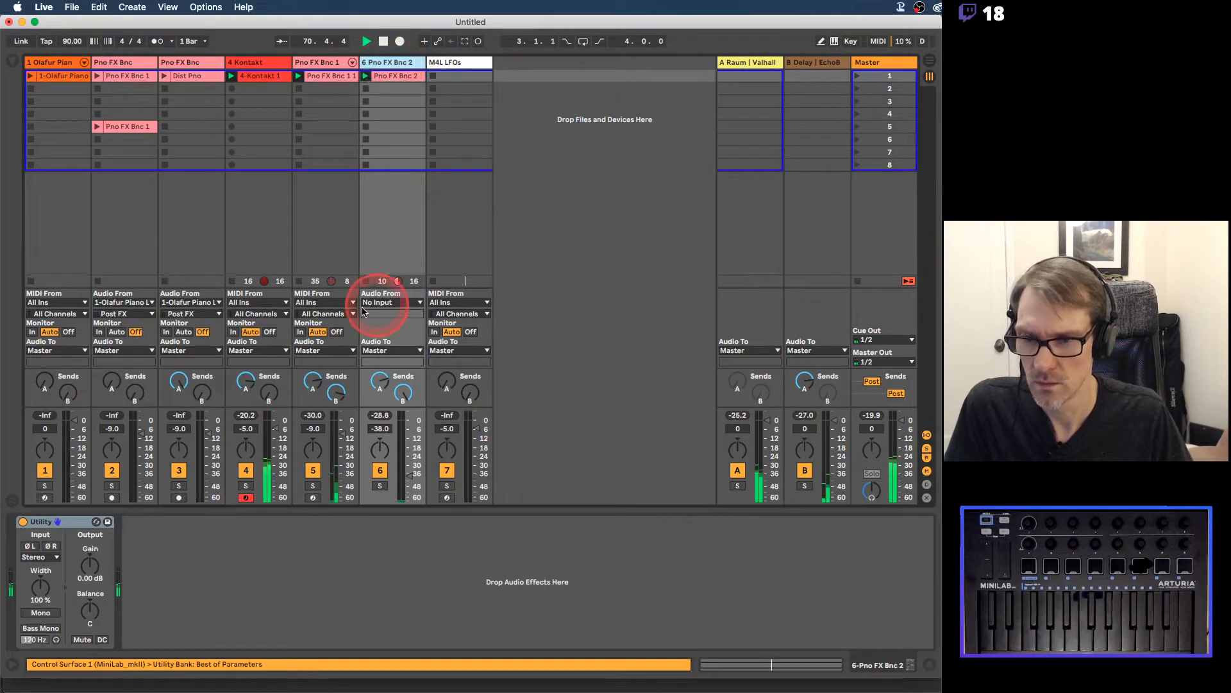
click(99, 566)
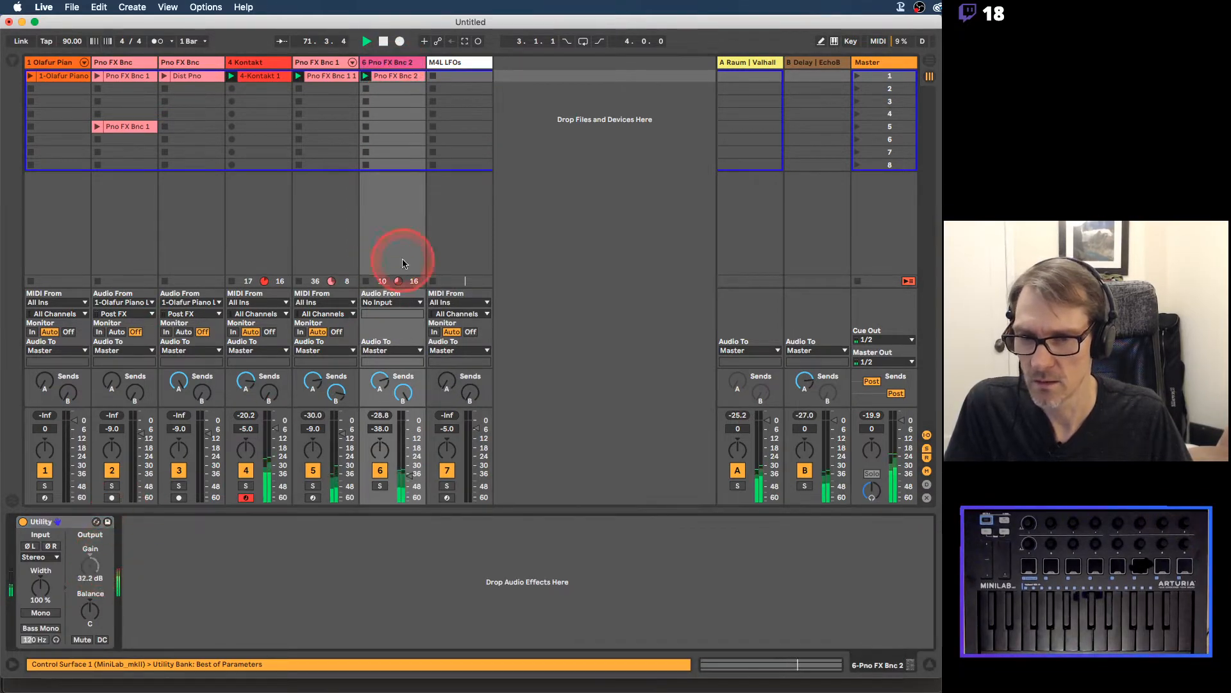
click(92, 564)
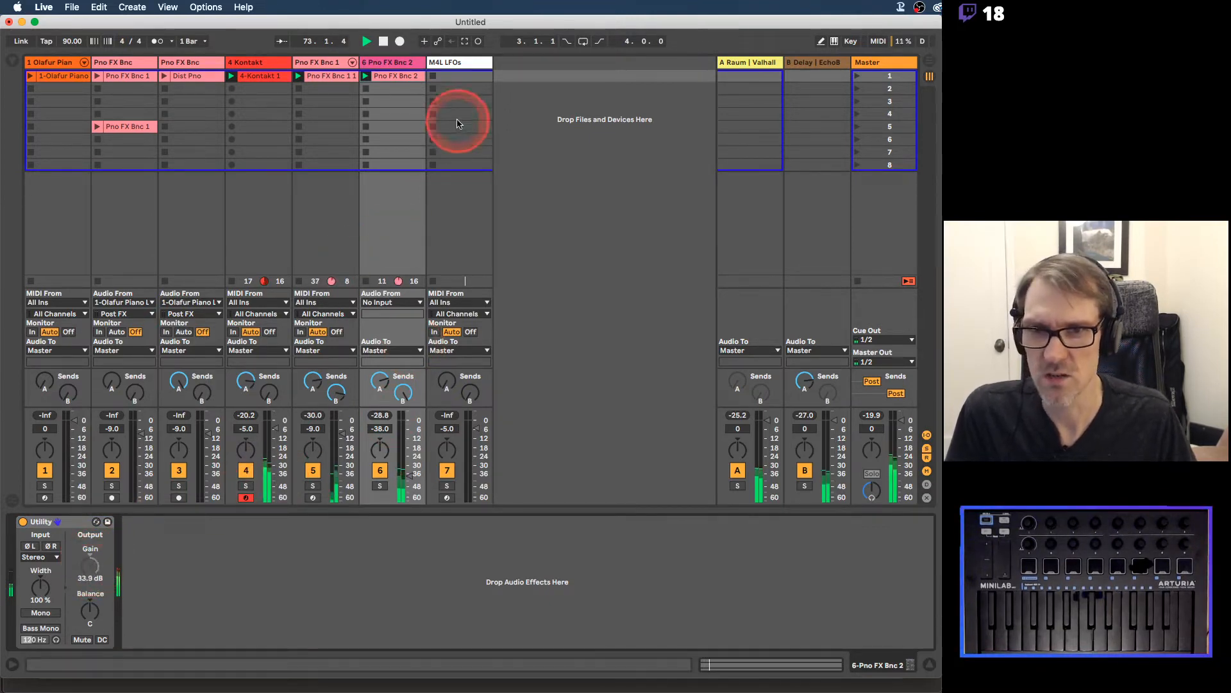
Step: Set the LFO to the random waveform with an offset of 0.28, a depth of 34.0 % and a rate of 11.9 Hz
click(450, 72)
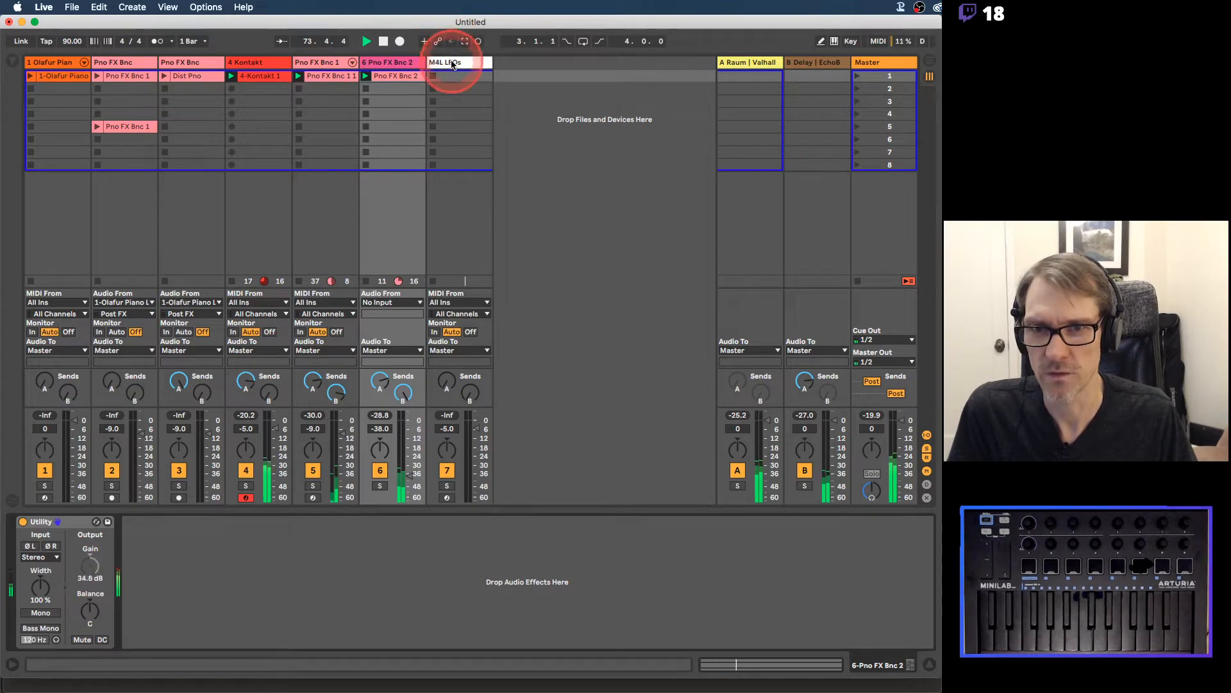
click(126, 550)
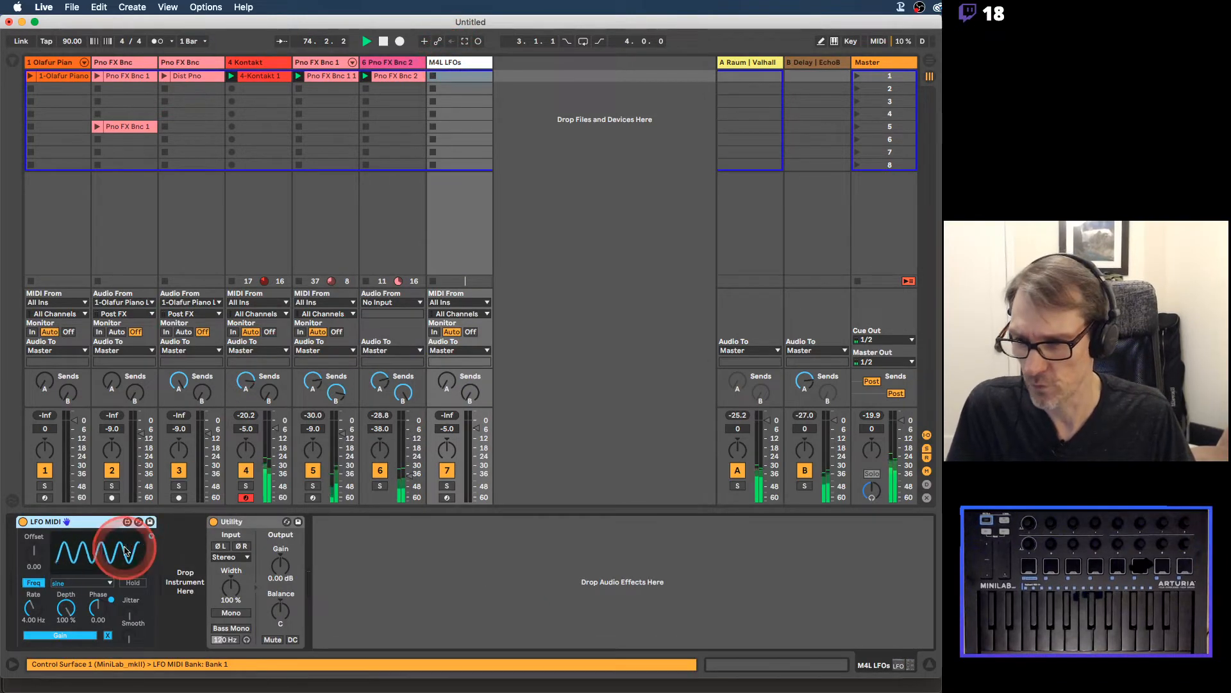
click(74, 583)
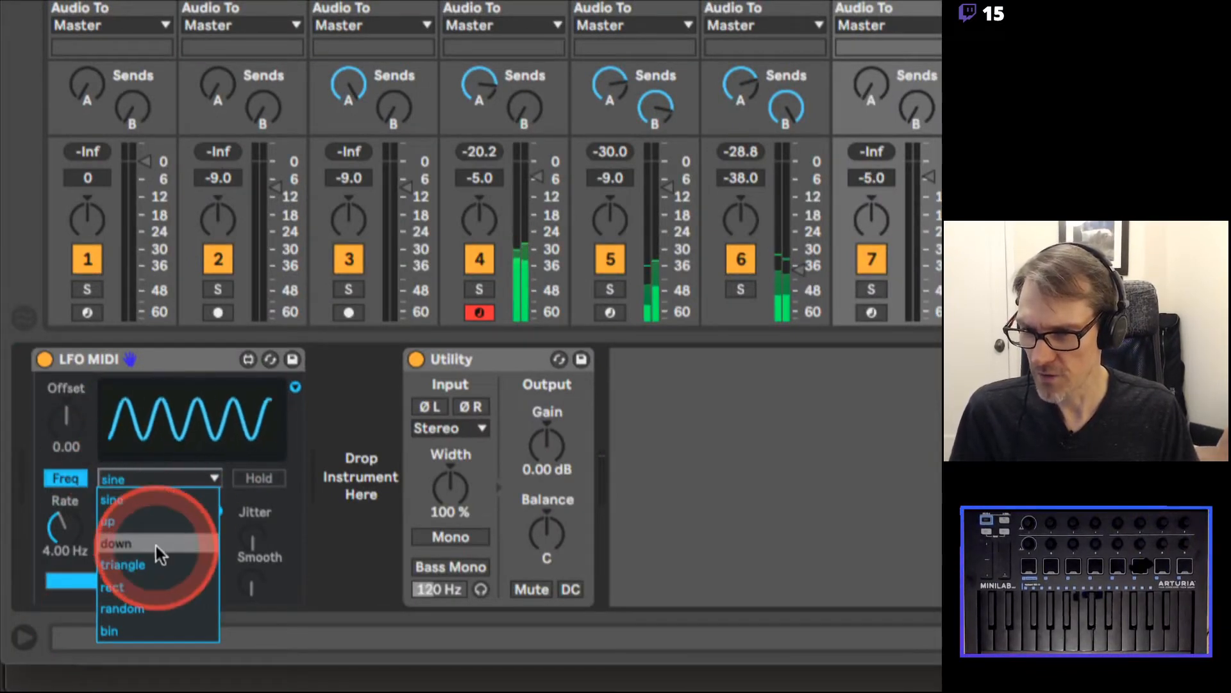
click(138, 599)
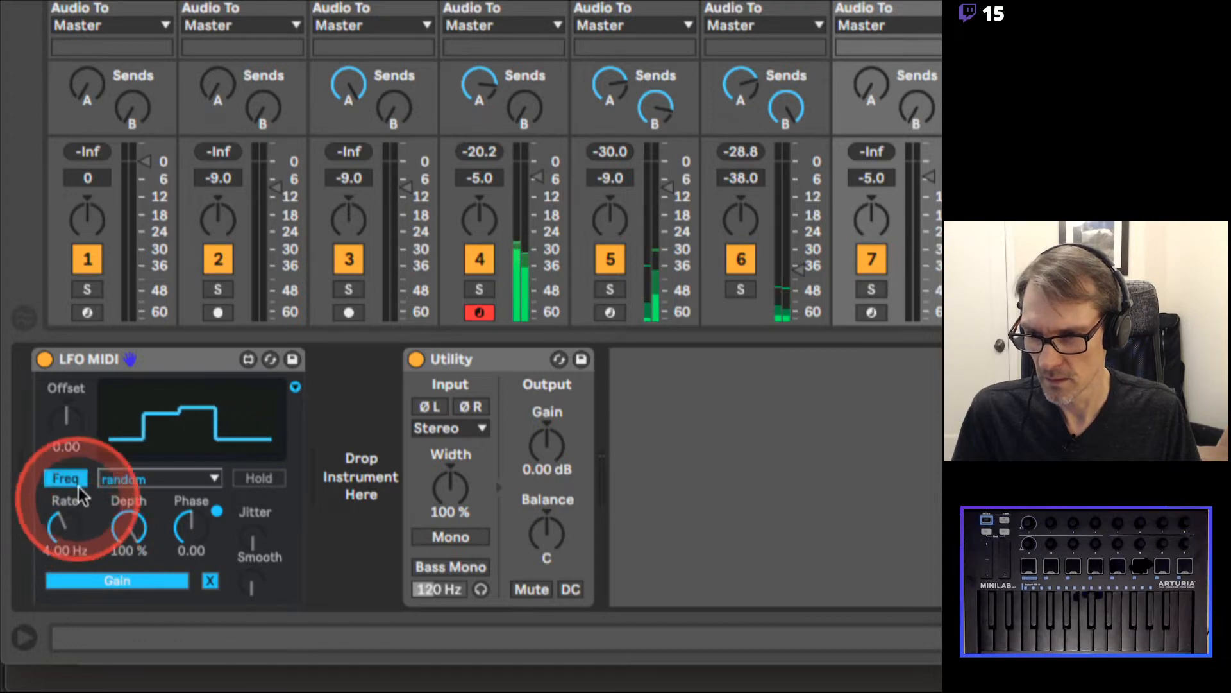
drag(76, 527, 69, 478)
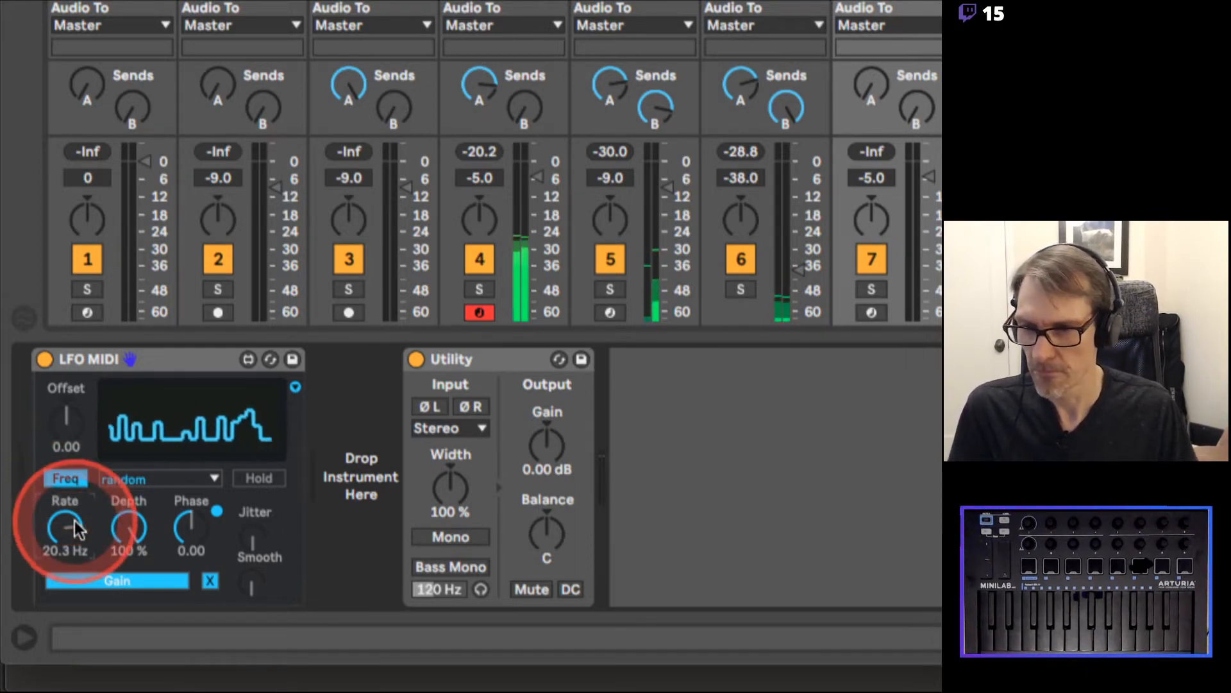
drag(128, 527, 156, 480)
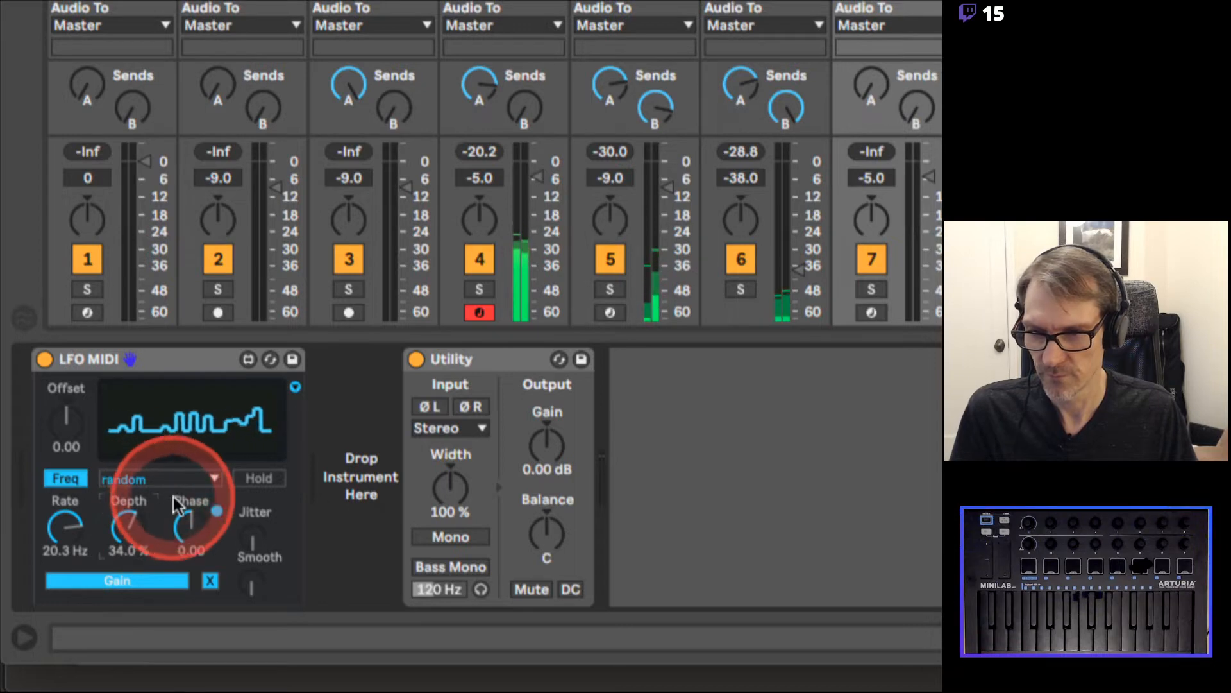
drag(77, 432, 72, 412)
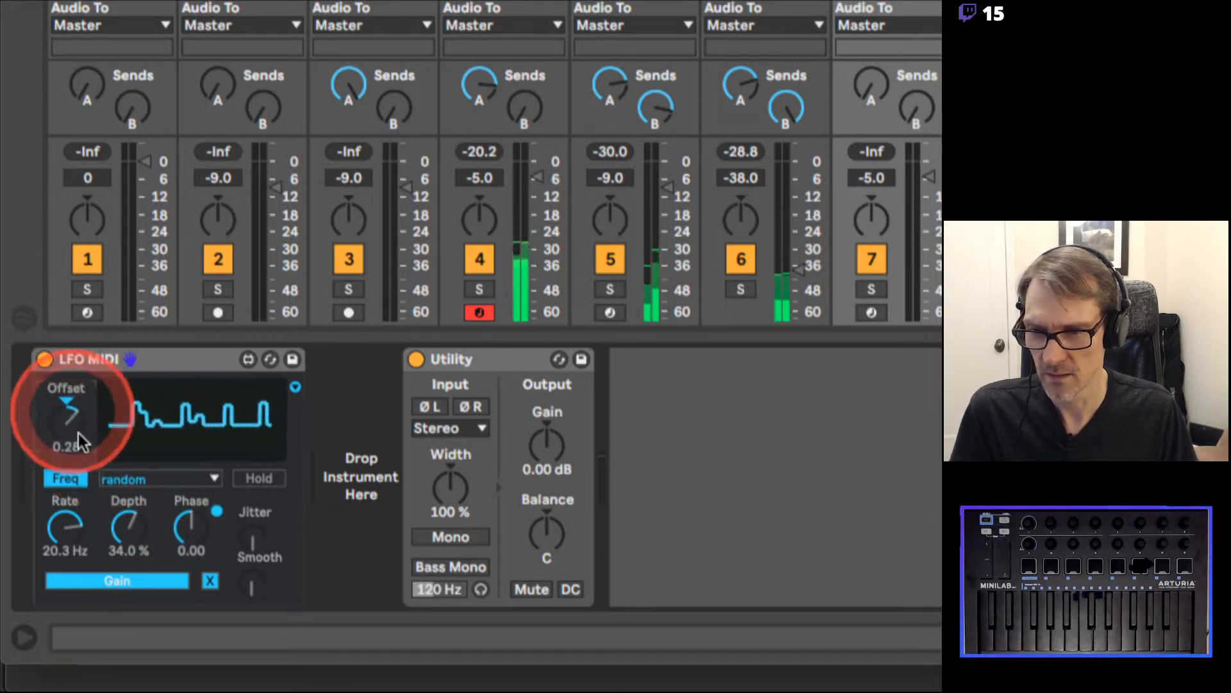
drag(65, 522, 70, 537)
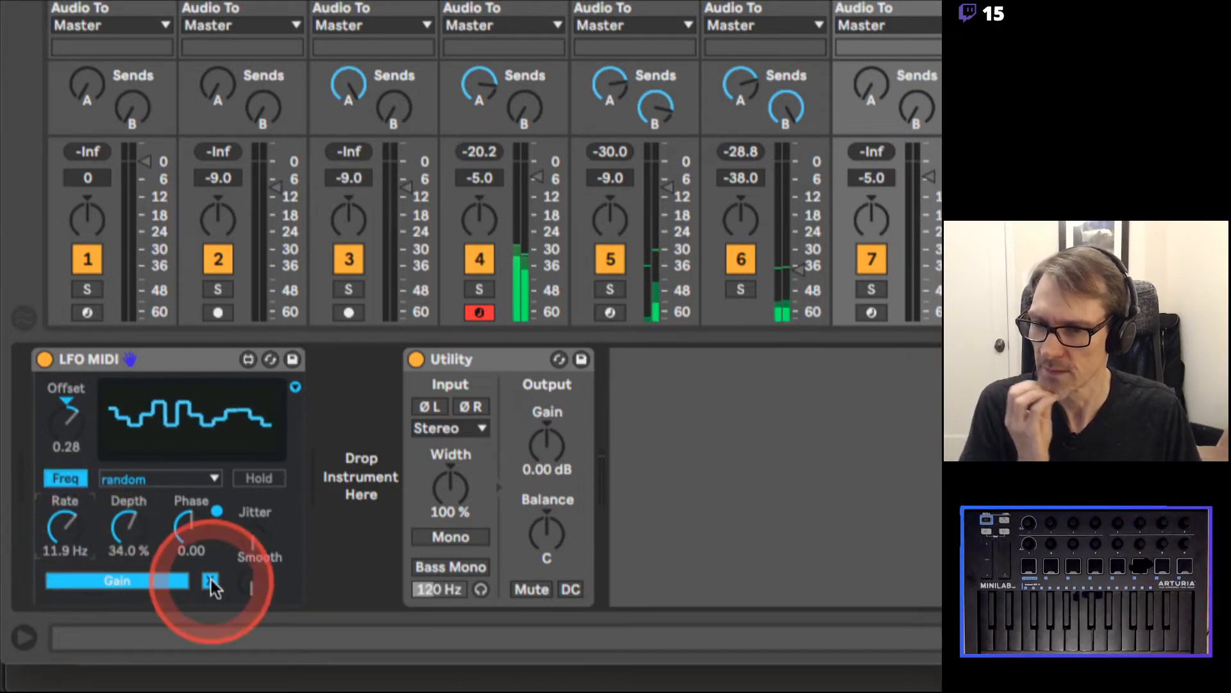
Step: Add smoothing and jitter to the random LFO and set its offset to 0.31
drag(248, 583, 250, 494)
mouse_move(252, 544)
mouse_down()
mouse_move(250, 440)
mouse_move(247, 563)
mouse_move(242, 522)
mouse_move(251, 550)
mouse_up()
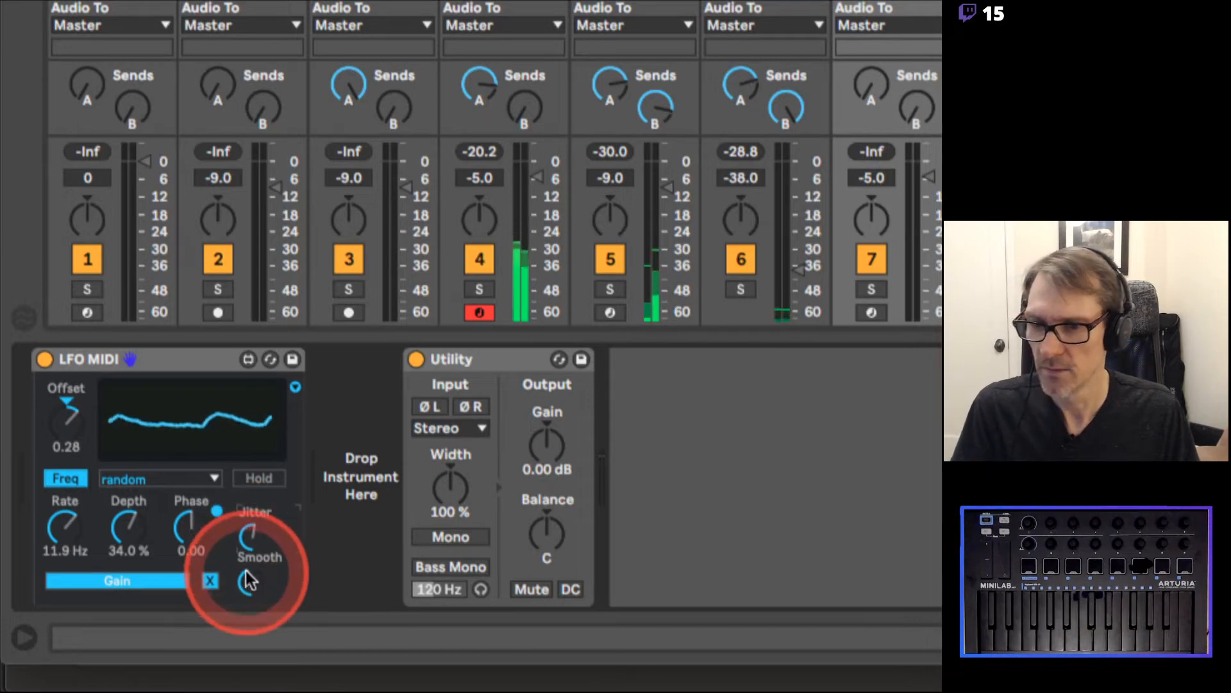
drag(76, 429, 76, 425)
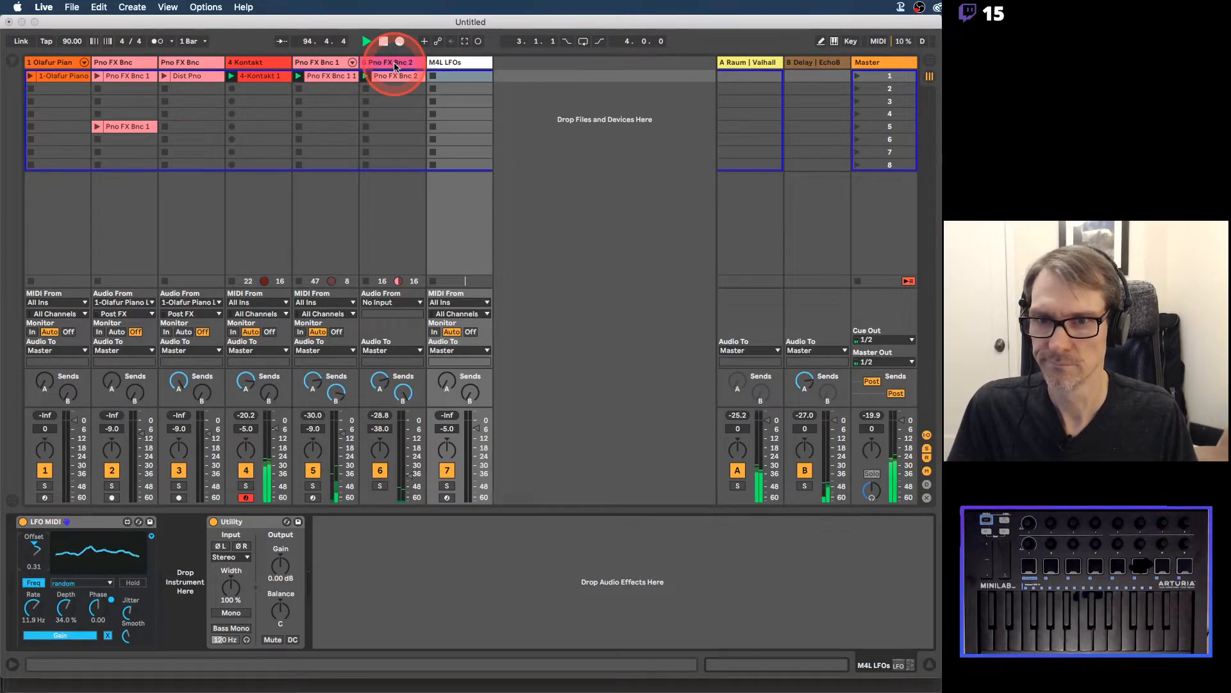
Step: Check the modulated Utility gain on the Pno FX Bnc 2 track and set the track volume to -35.5 dB
click(395, 62)
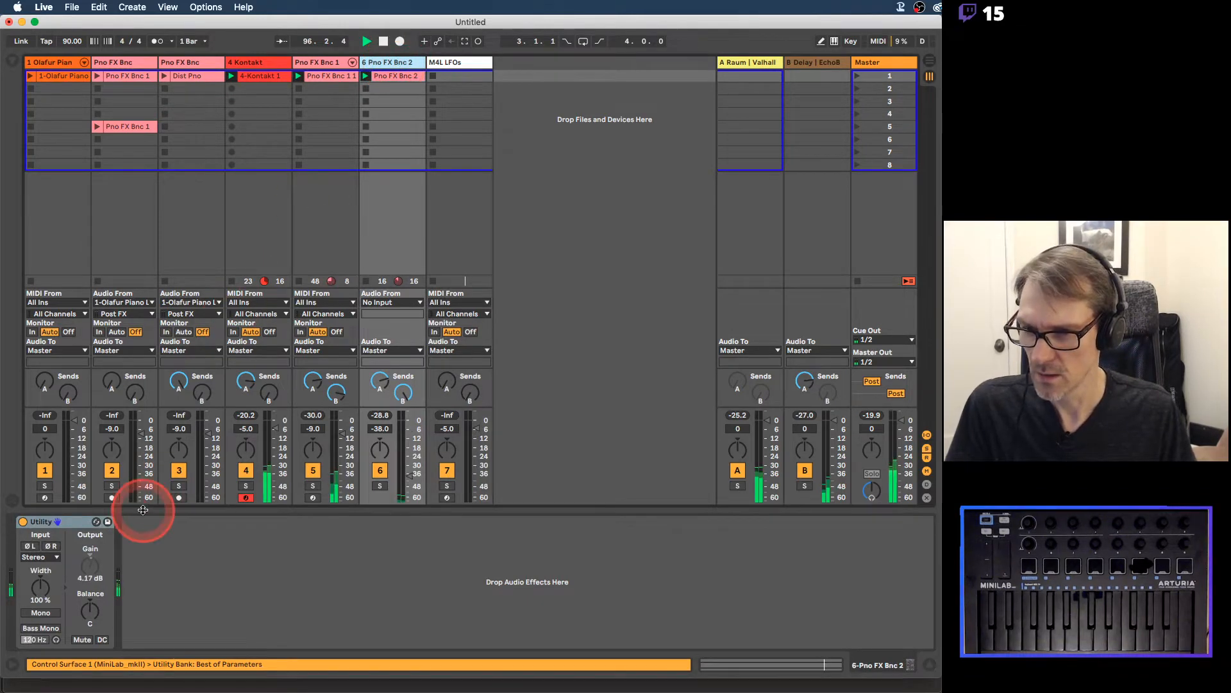
click(93, 570)
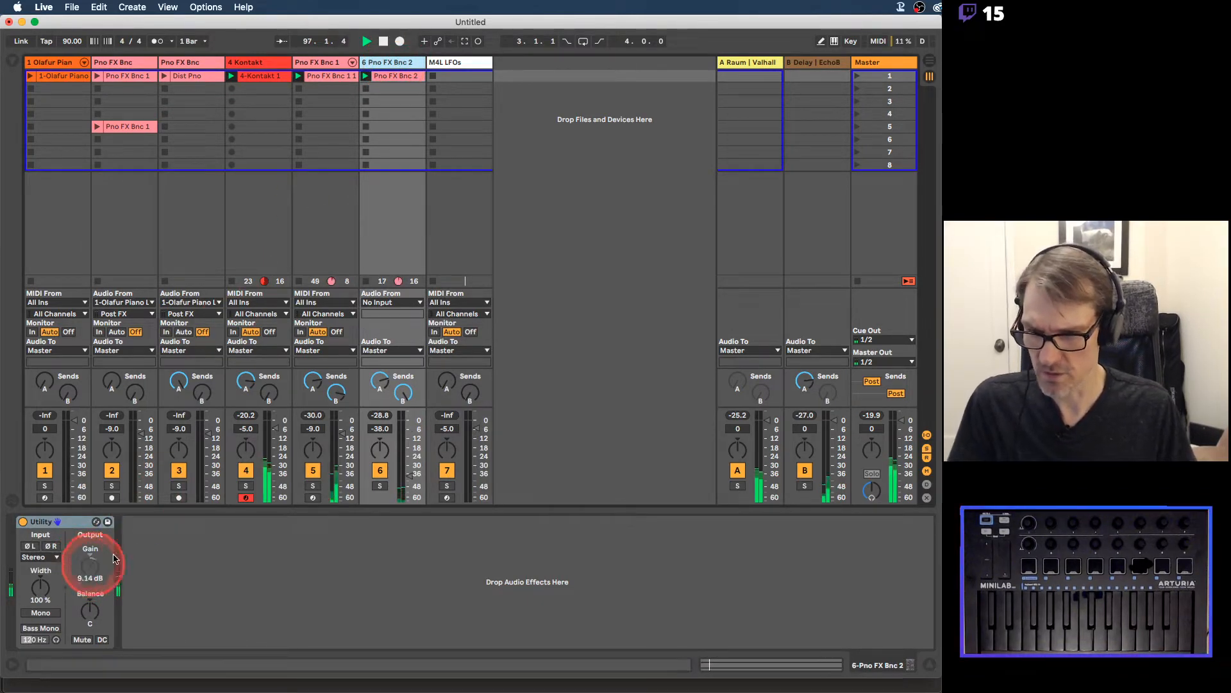
click(410, 477)
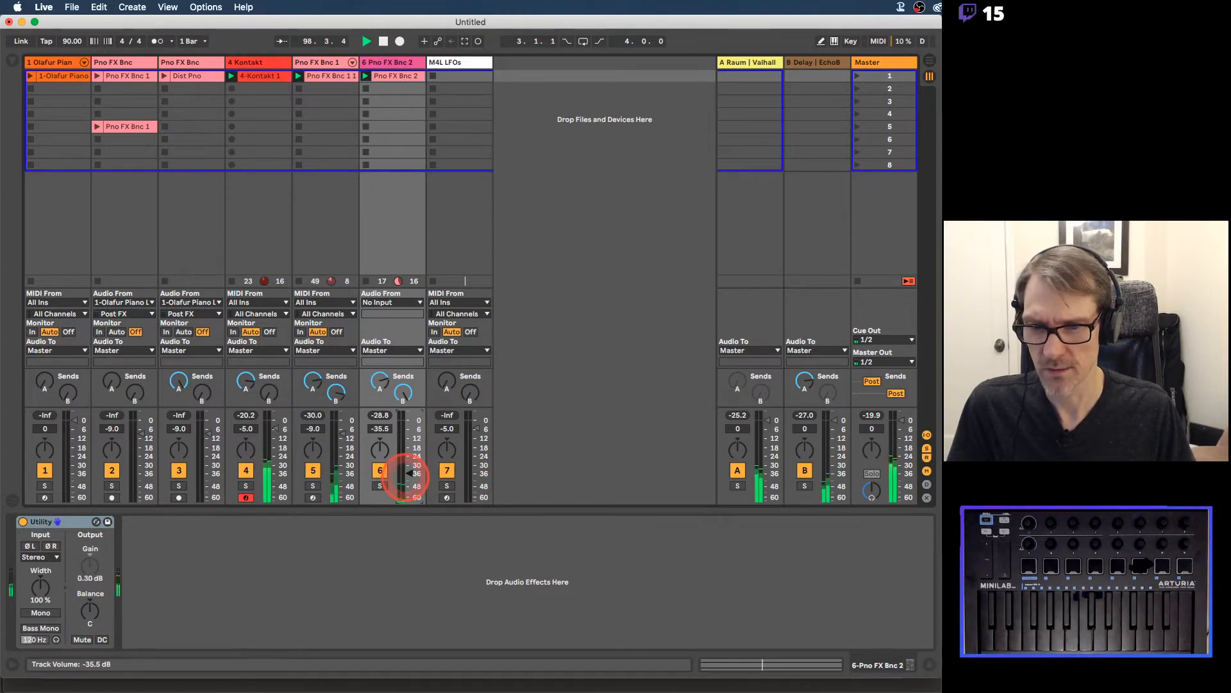
Step: Reduce the LFO's depth to 9.92 % and its rate to 2.17 Hz, and set the Pno FX Bnc 2 track volume to -39.7 dB
click(452, 62)
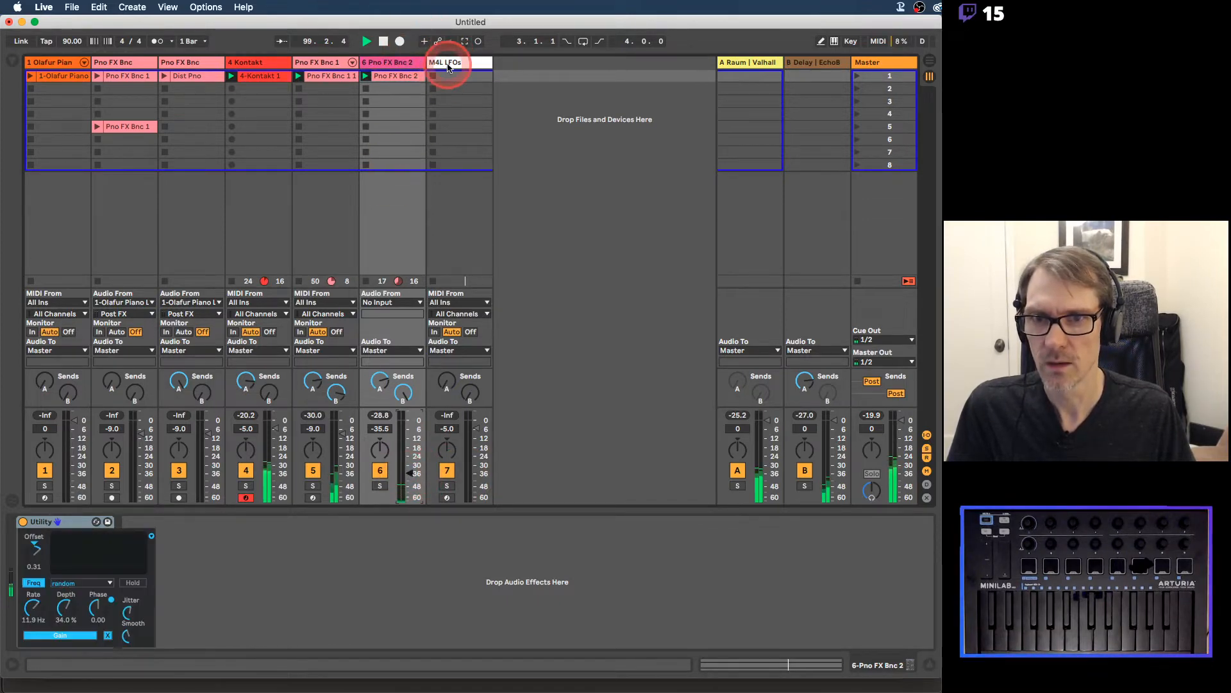
drag(65, 609, 64, 615)
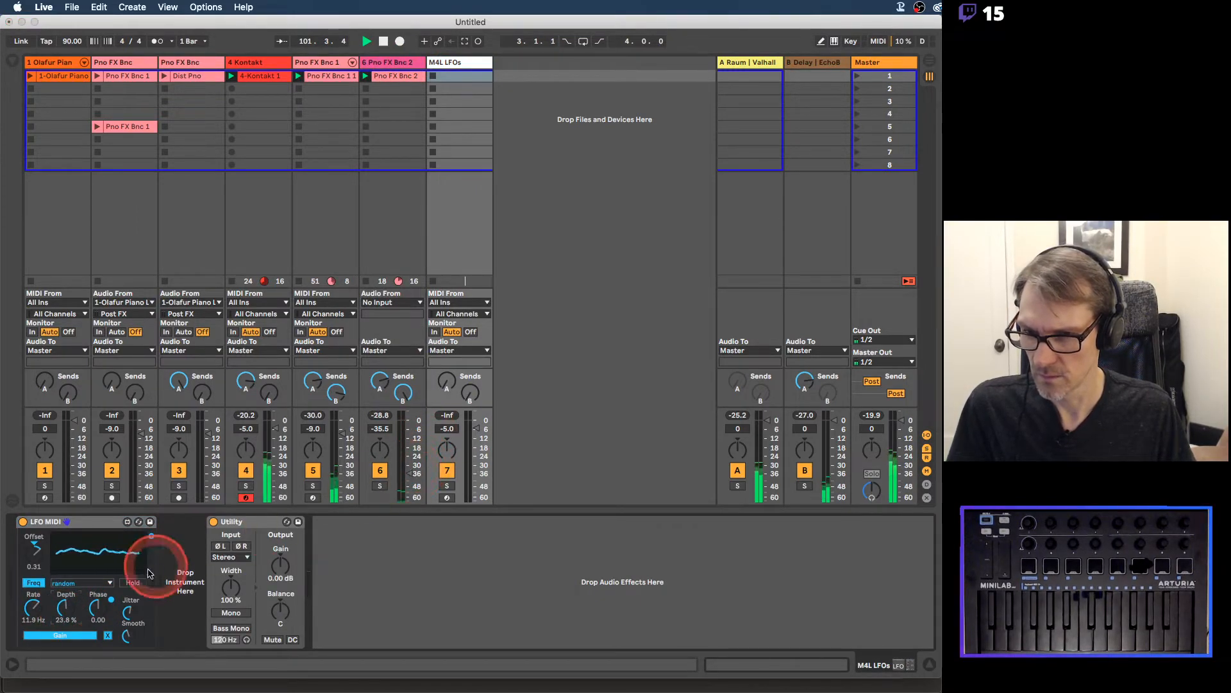
drag(67, 608, 67, 614)
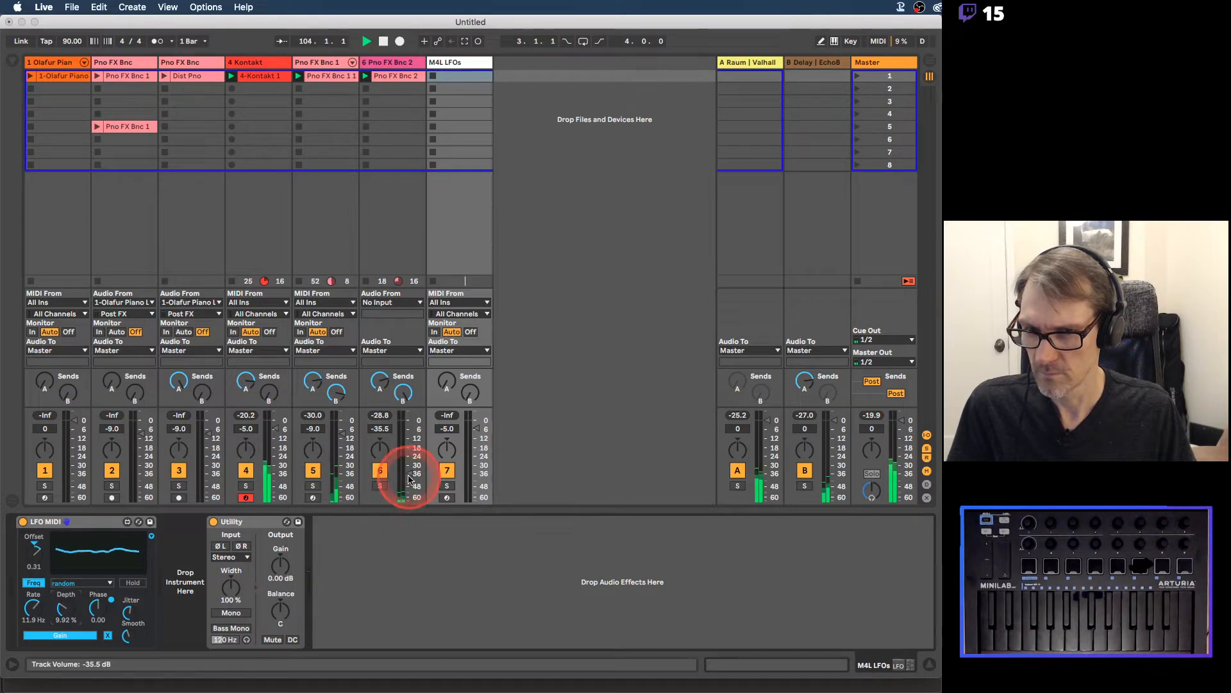
click(32, 608)
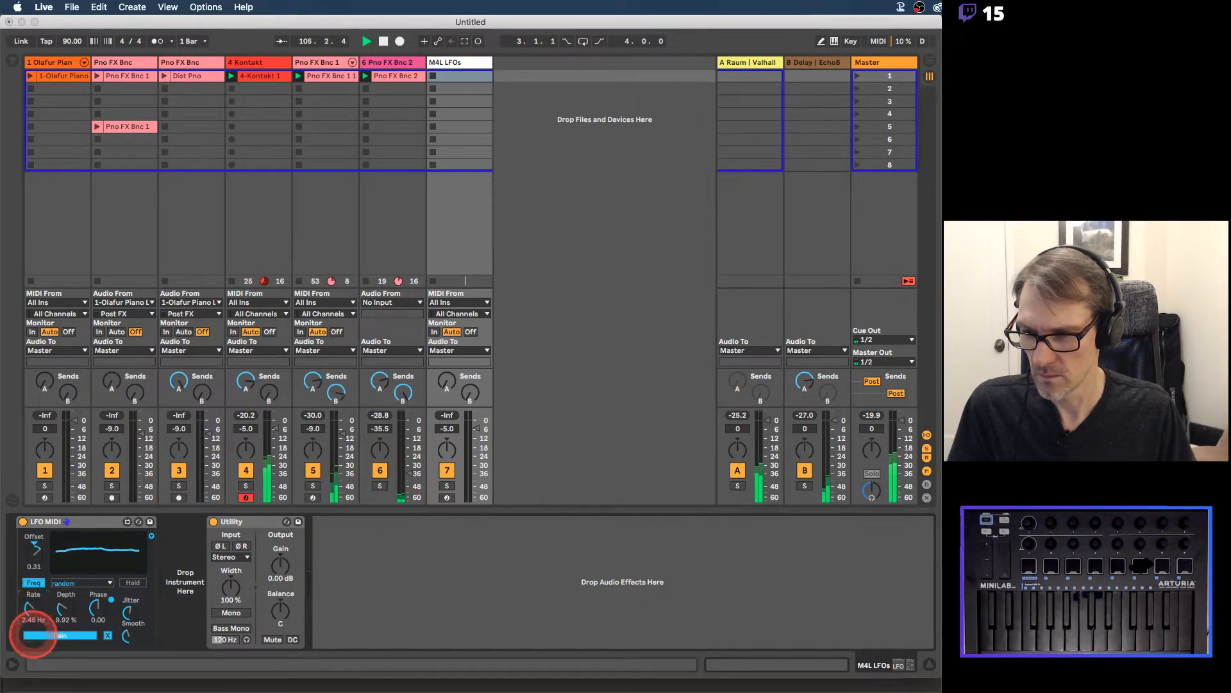
click(411, 478)
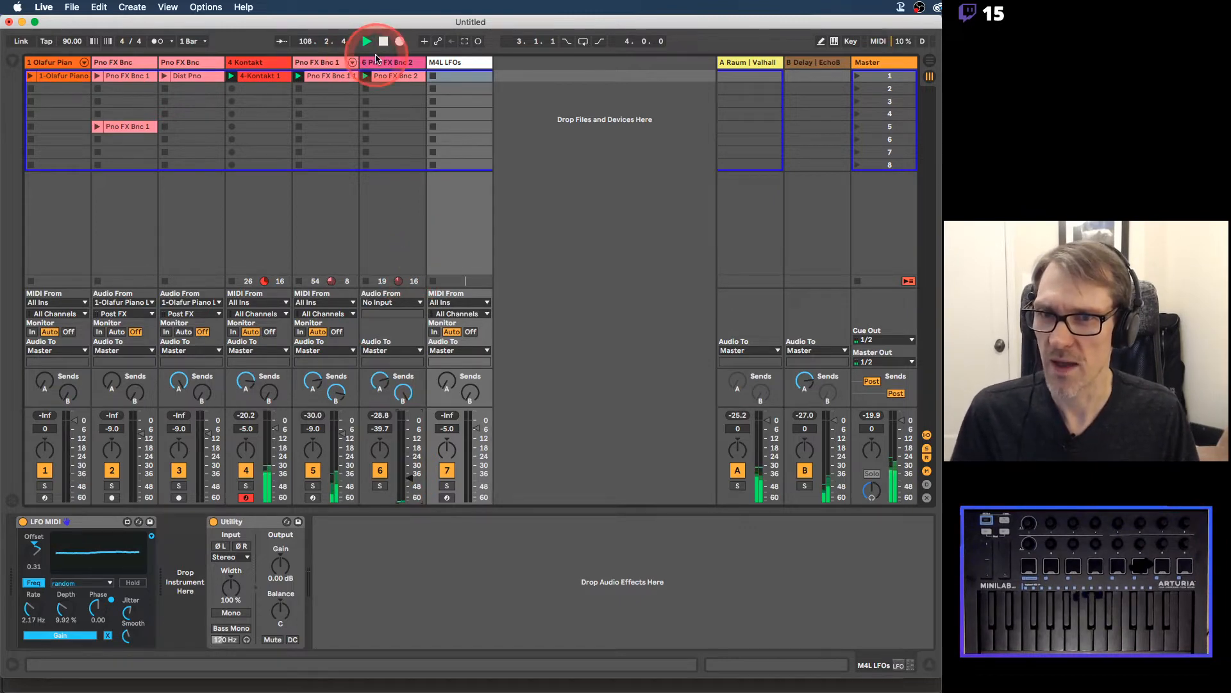
Step: Rename the Pno FX Bnc 2 track "Noiz" and its clip "Noiz Lp"
click(404, 63)
key(super+r)
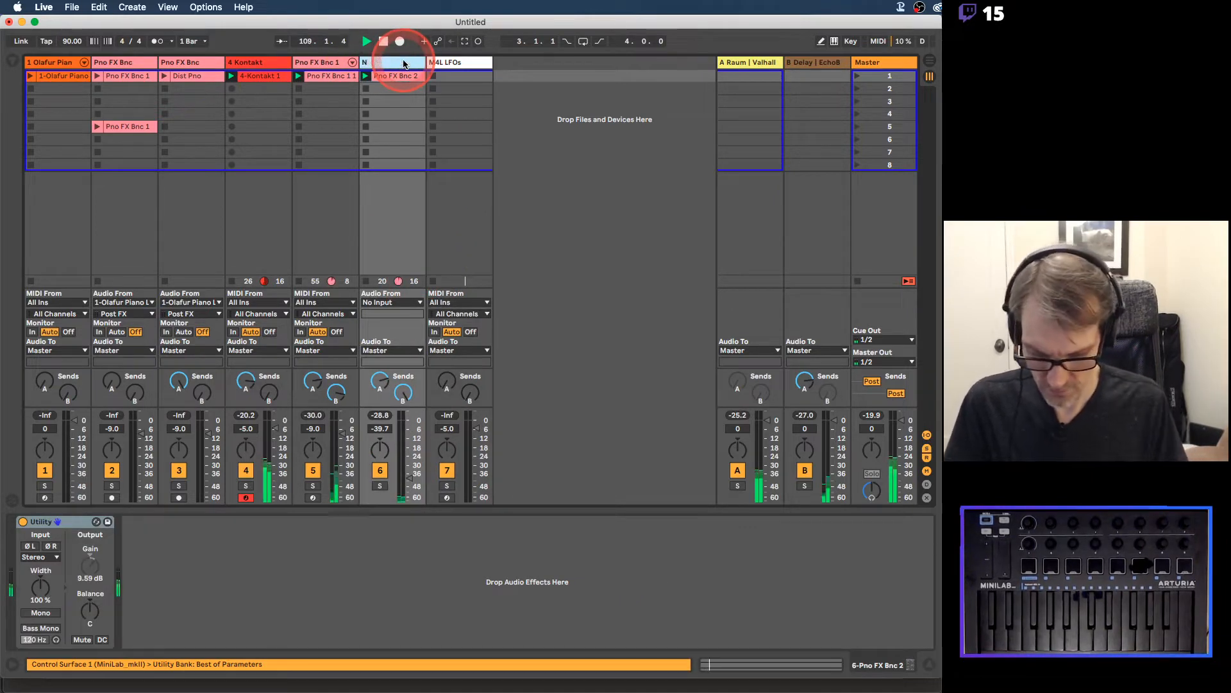
text(Noiz)
key(Return)
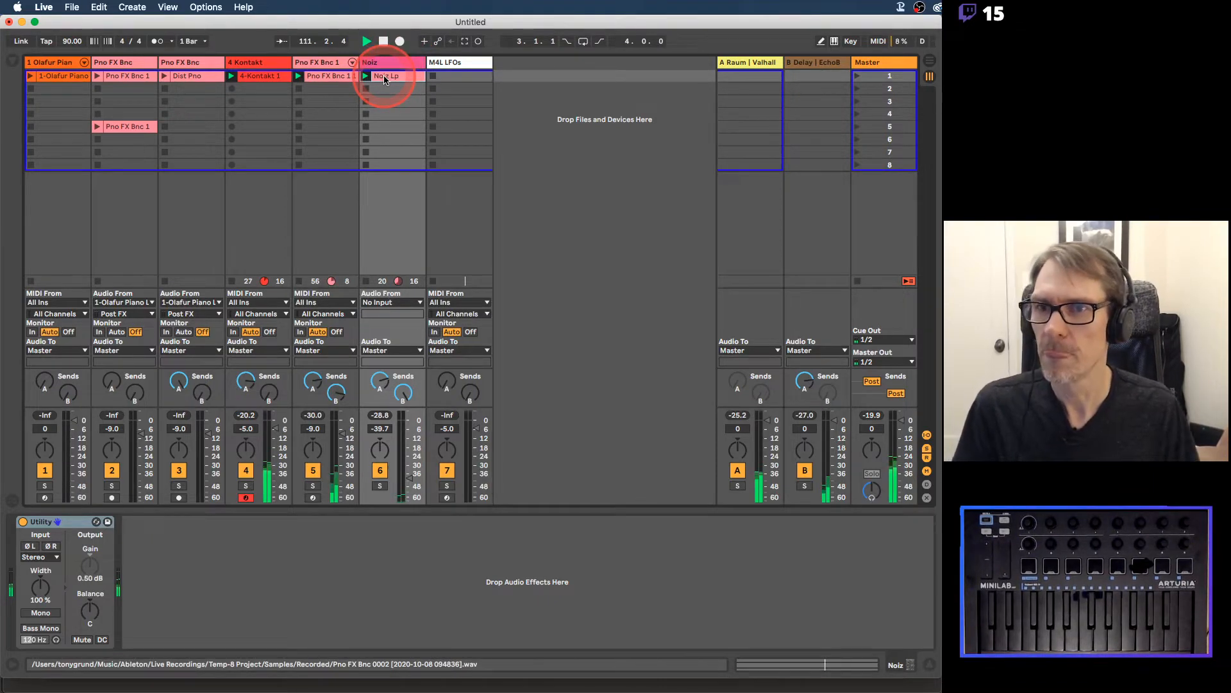
click(364, 98)
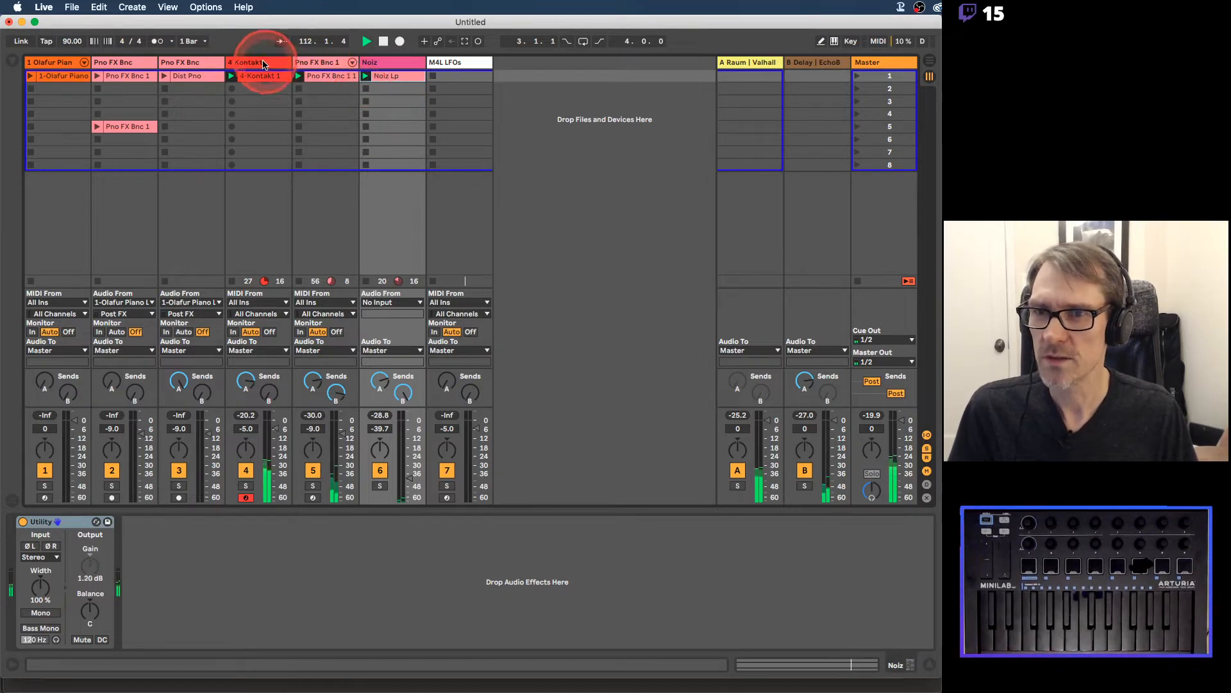
Step: Rename the Kontakt track and its clip in the first scene "Pno Points"
click(263, 63)
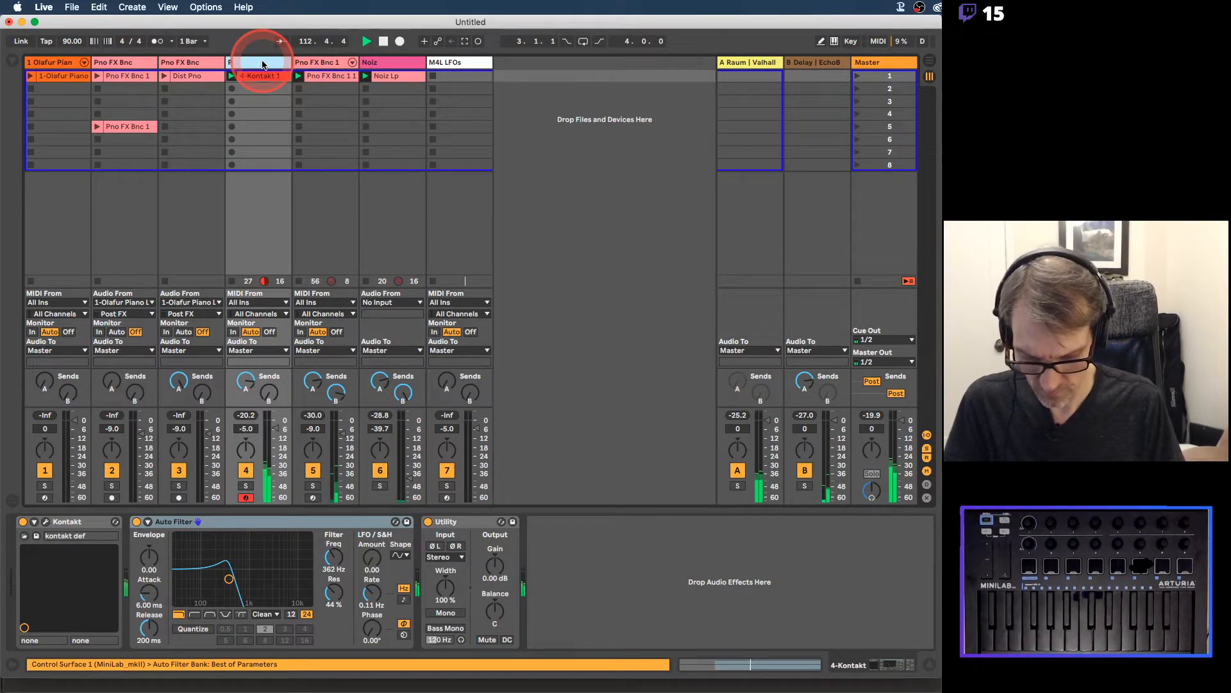
text(Pno Points)
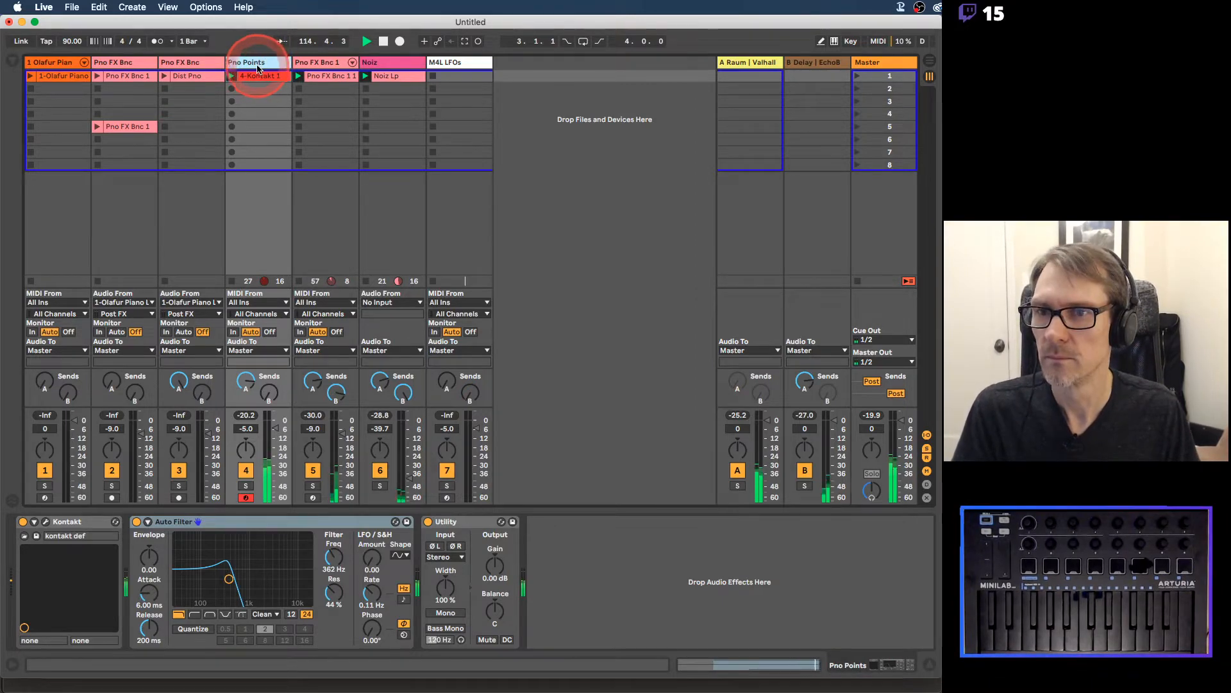
key(super+r)
key(super+c)
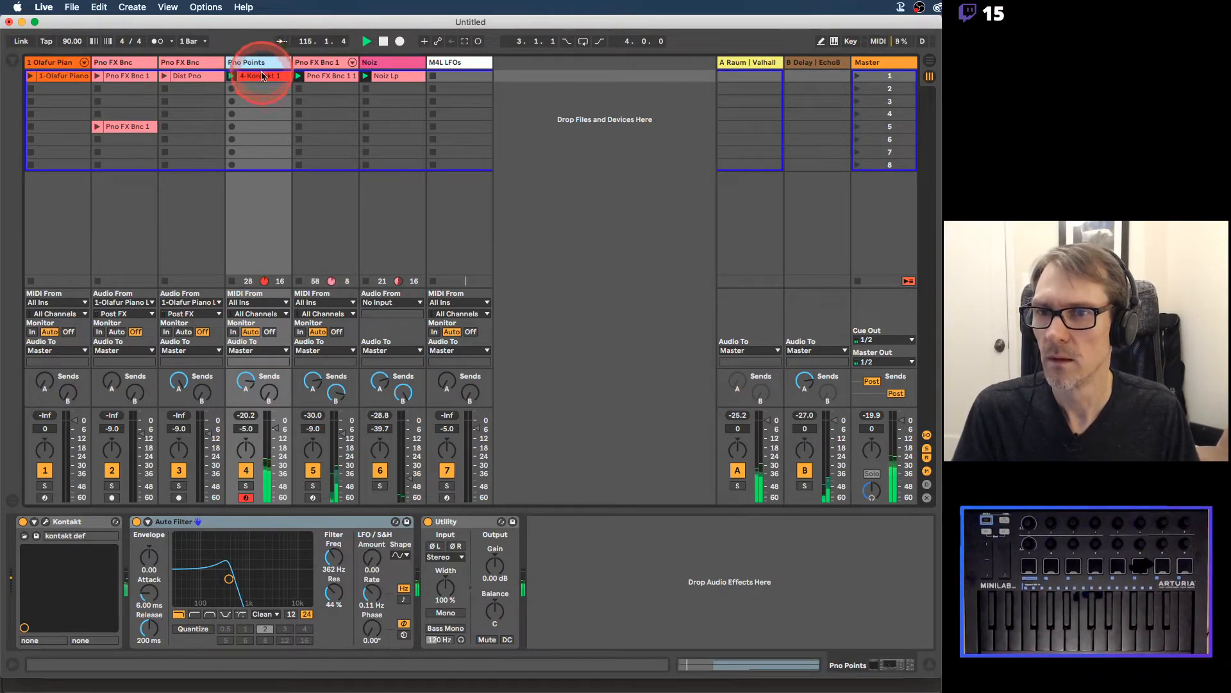
click(263, 76)
key(super+r)
key(super+v)
key(Return)
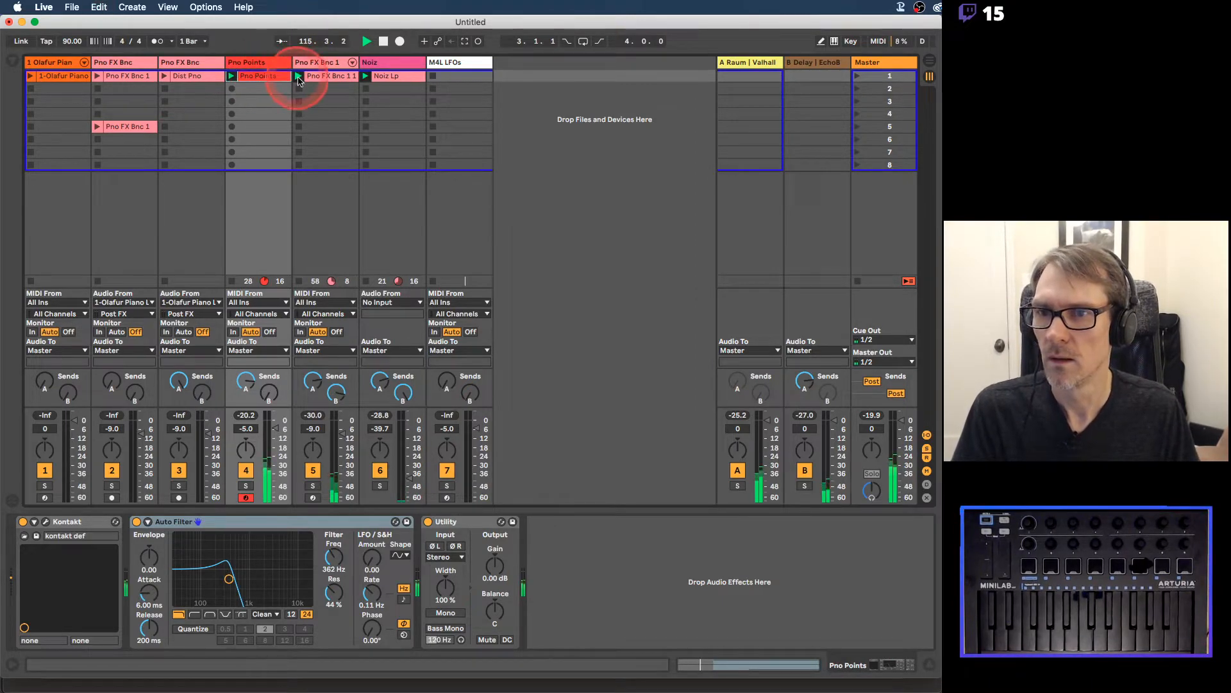
Step: Color the fourth track, Pno Points, and its clip brown
right_click(268, 64)
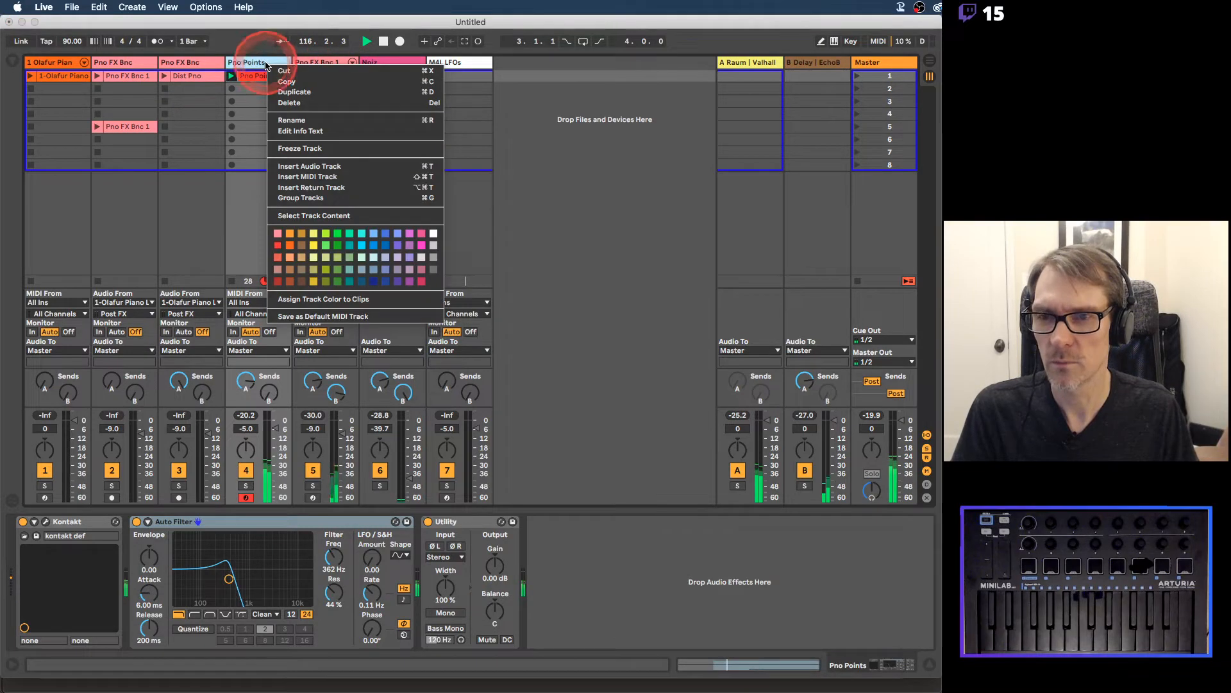
click(303, 234)
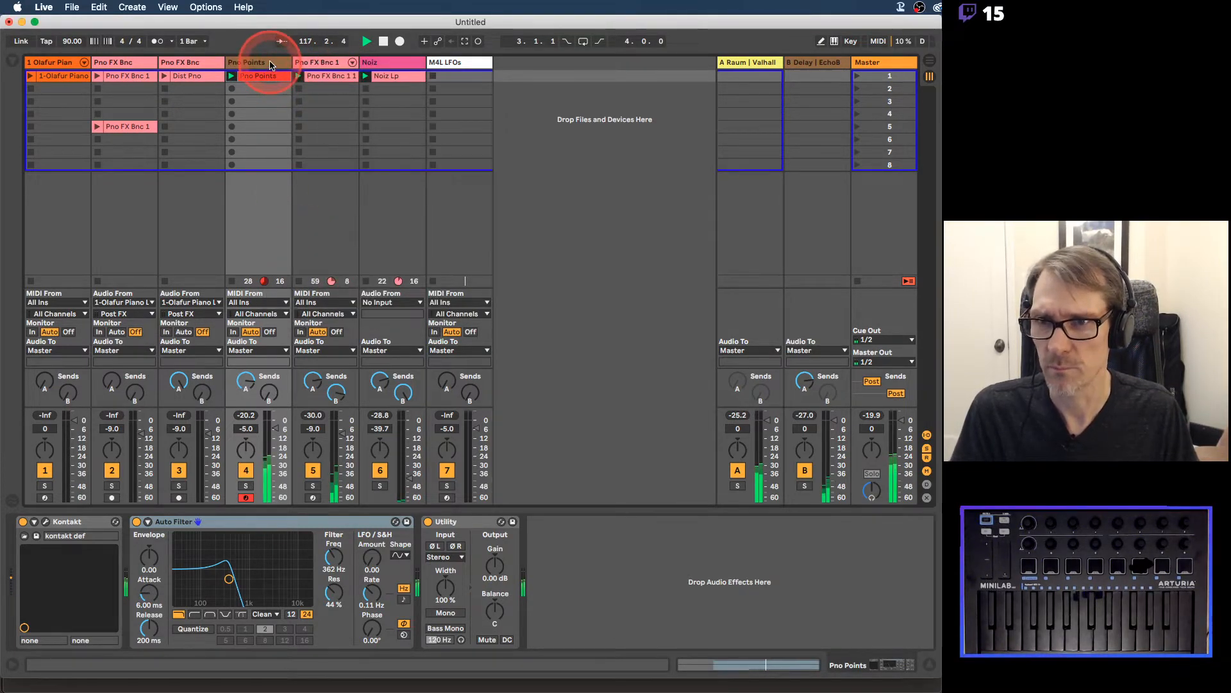
Step: Check the sliced sample on the fifth track, Pno FX Bnc 1, against the neighbouring track and rename the fifth track Pno Points
click(326, 63)
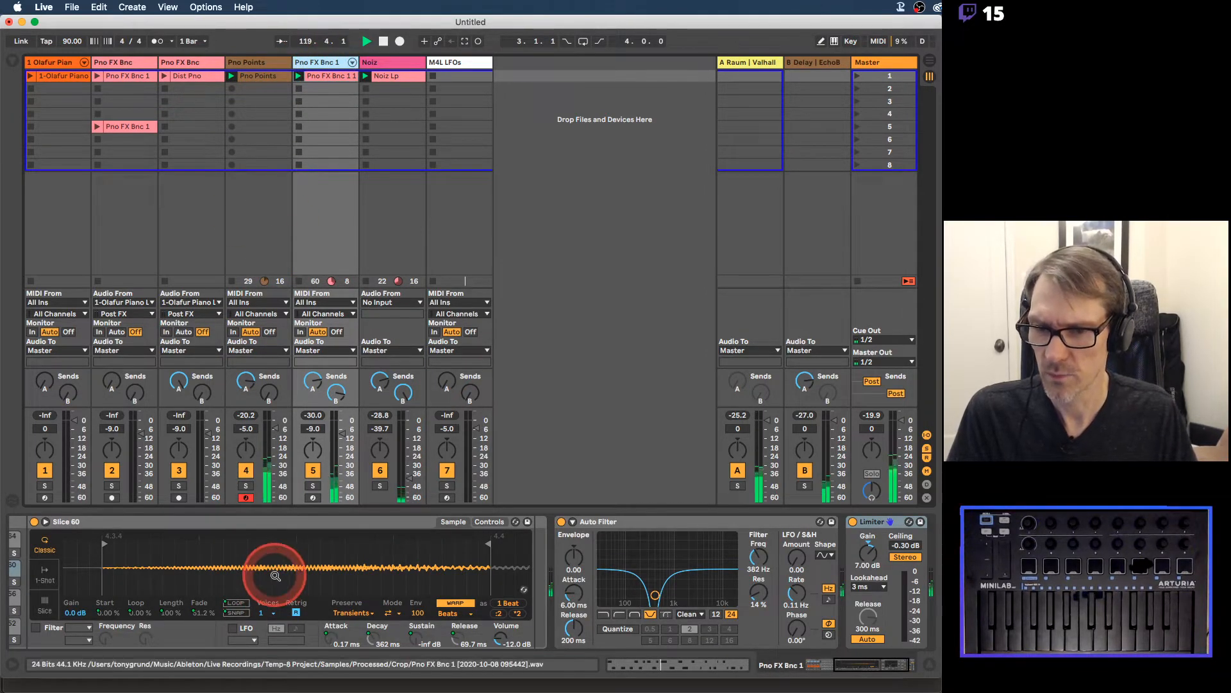
drag(275, 575, 276, 575)
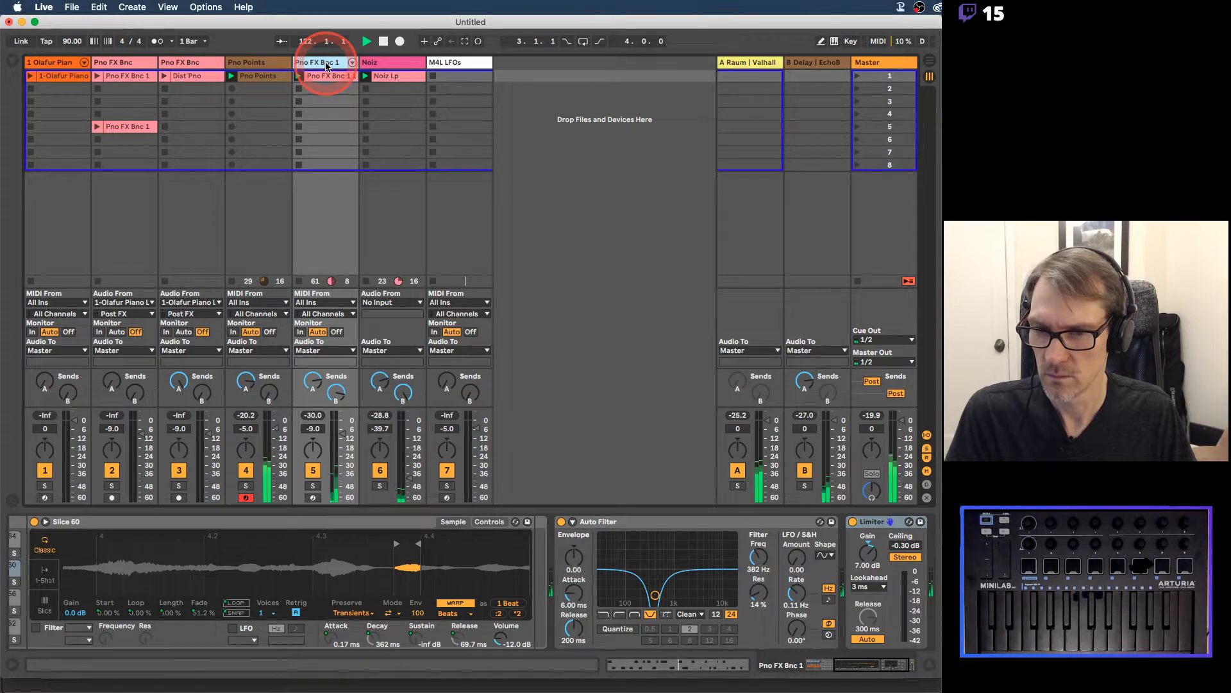
click(263, 67)
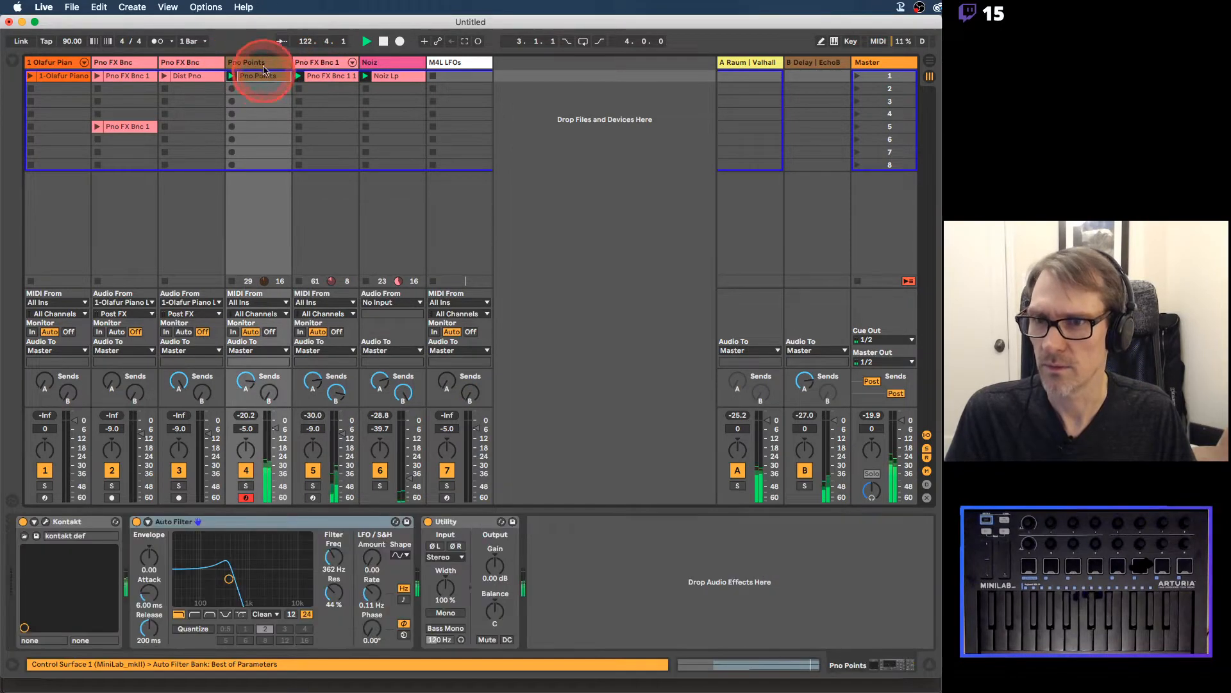
click(312, 65)
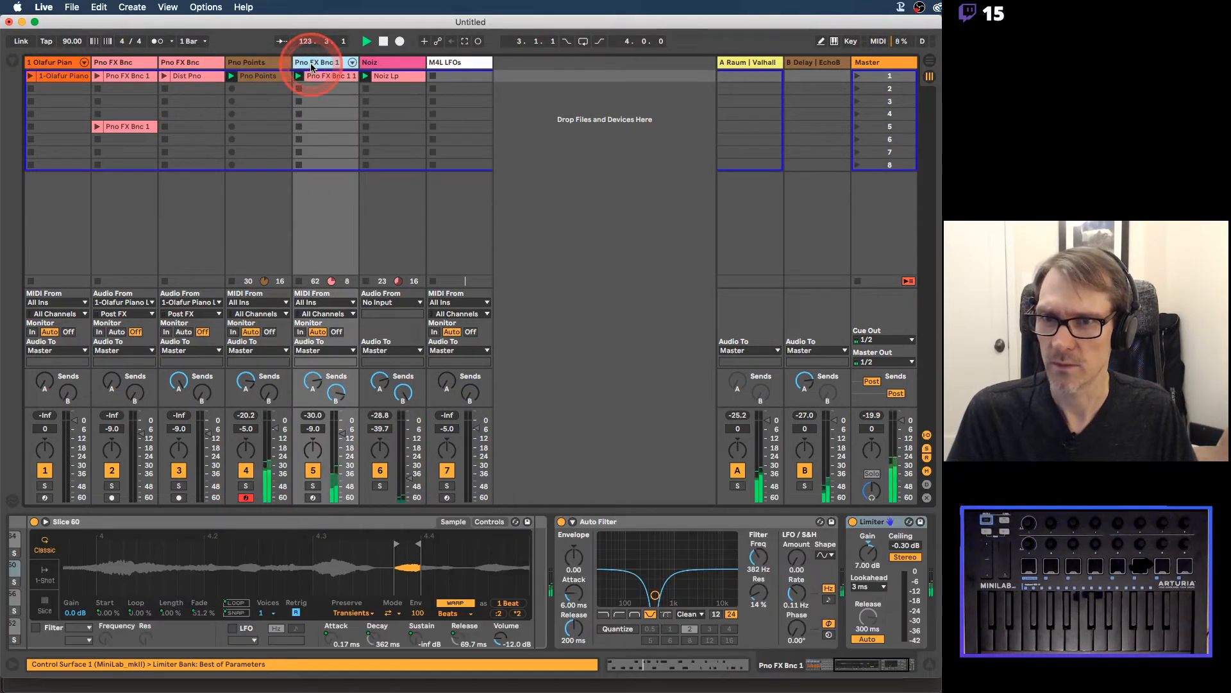
right_click(312, 65)
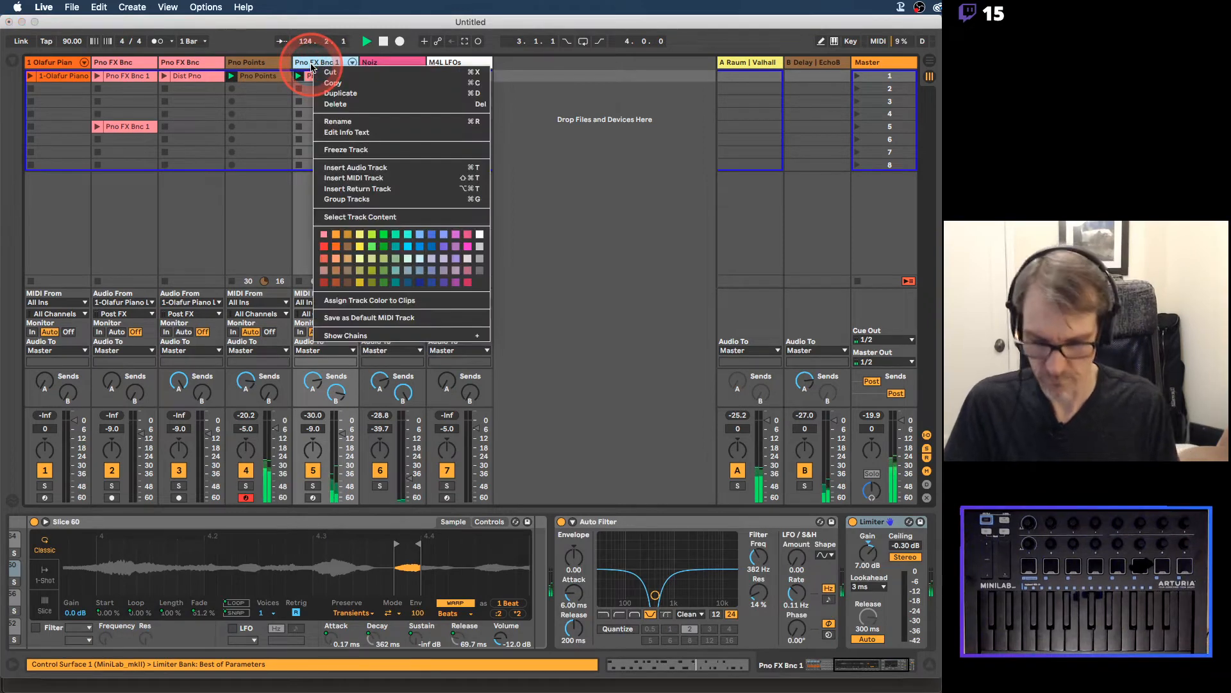
click(312, 68)
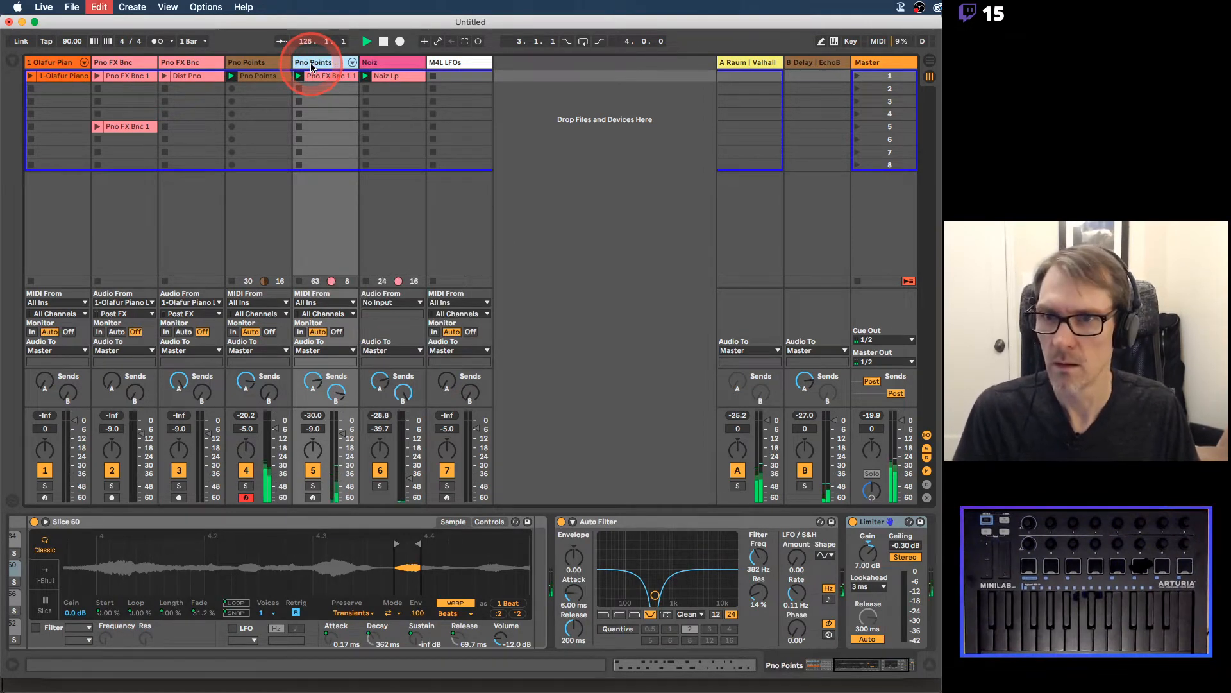
Step: Rename the brown track Pno Lp Pad and give the clips on it and on the fifth track their tracks' names
click(273, 65)
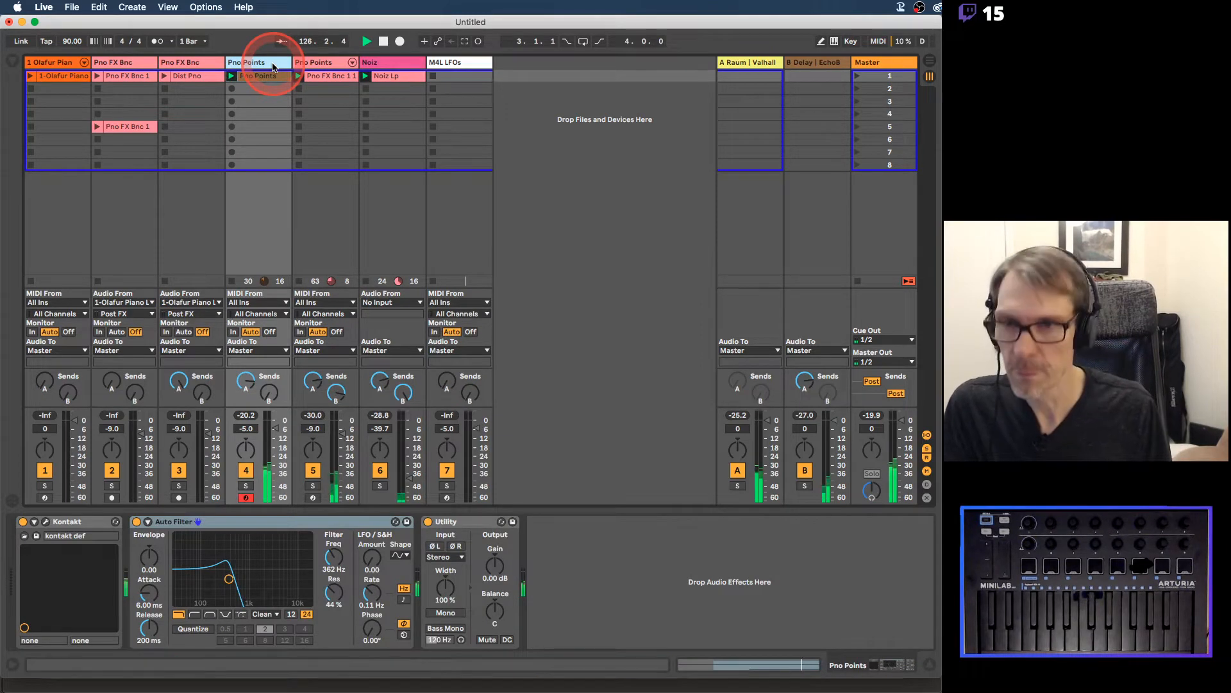
text(no)
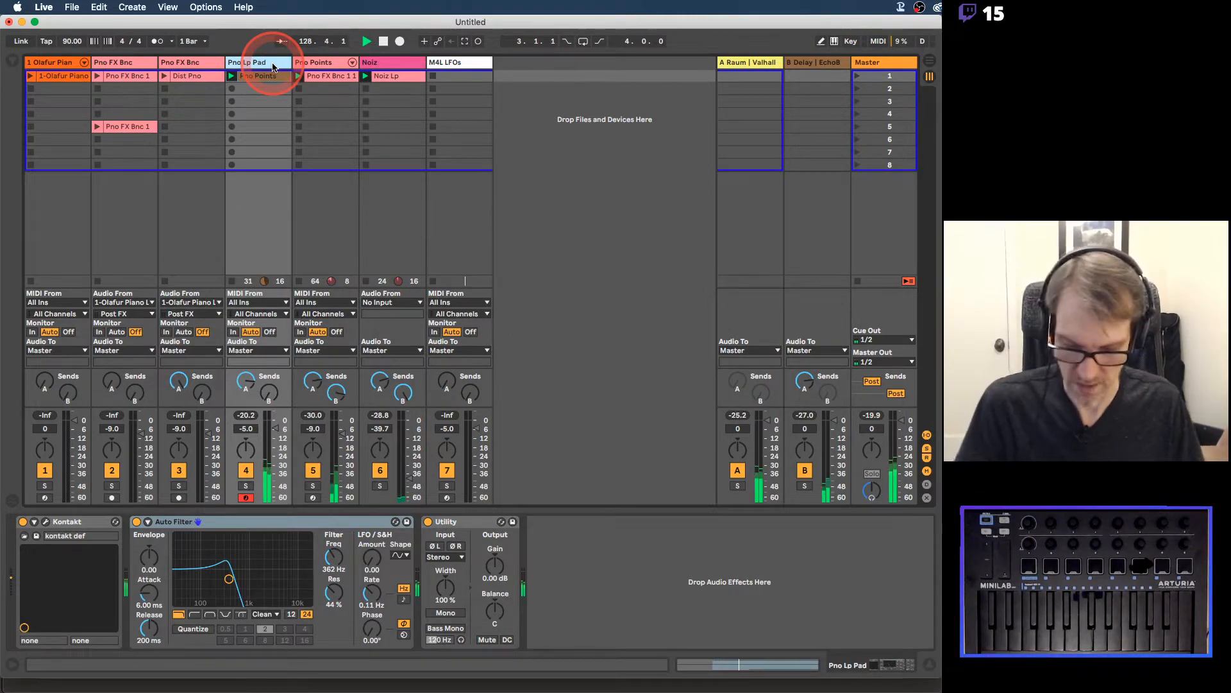
click(323, 62)
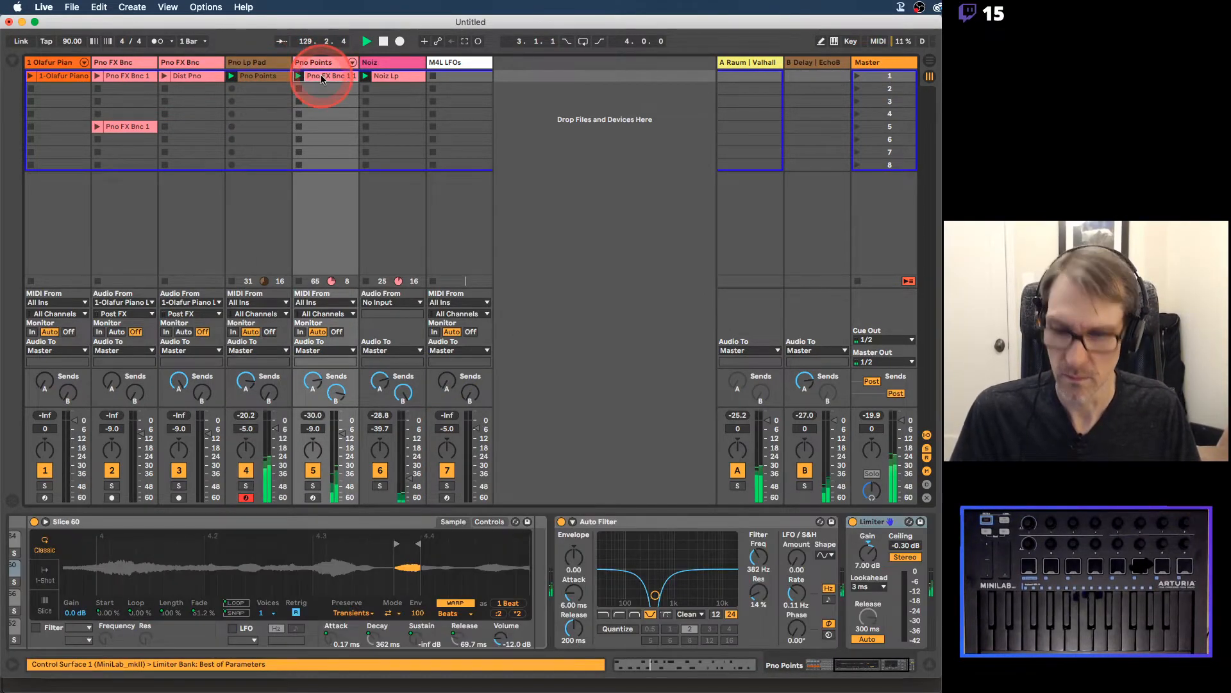
click(260, 63)
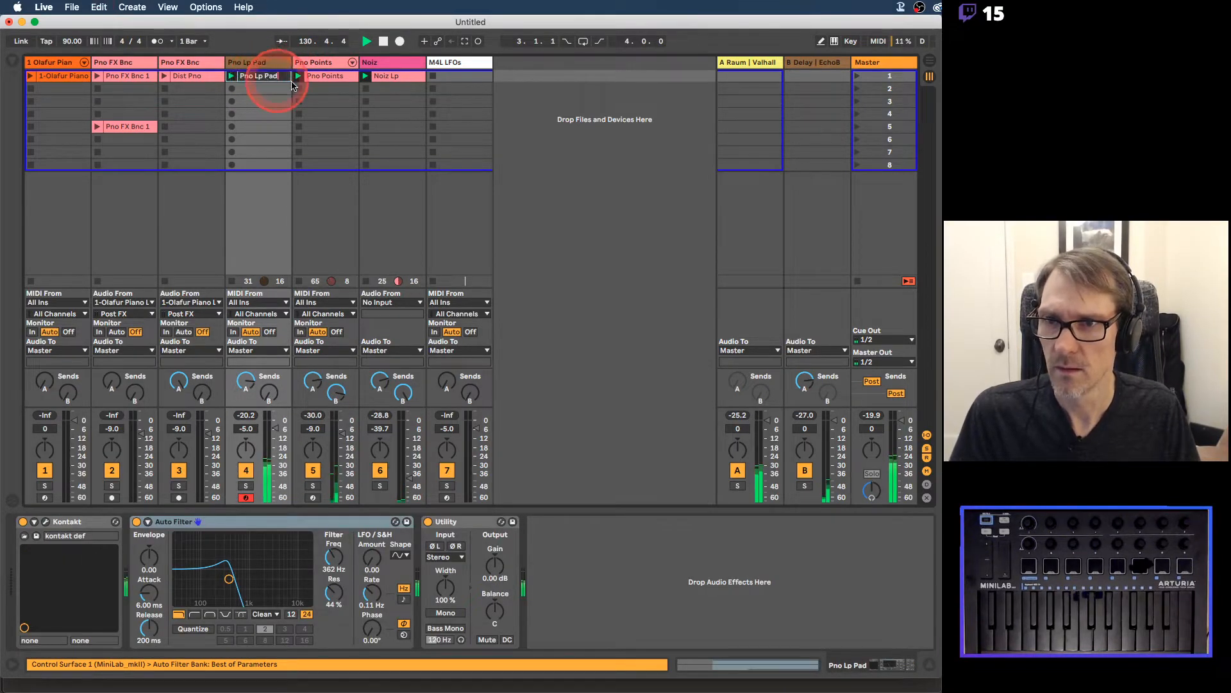
Step: Color the Pno Points track and its clip amber
click(327, 63)
right_click(329, 63)
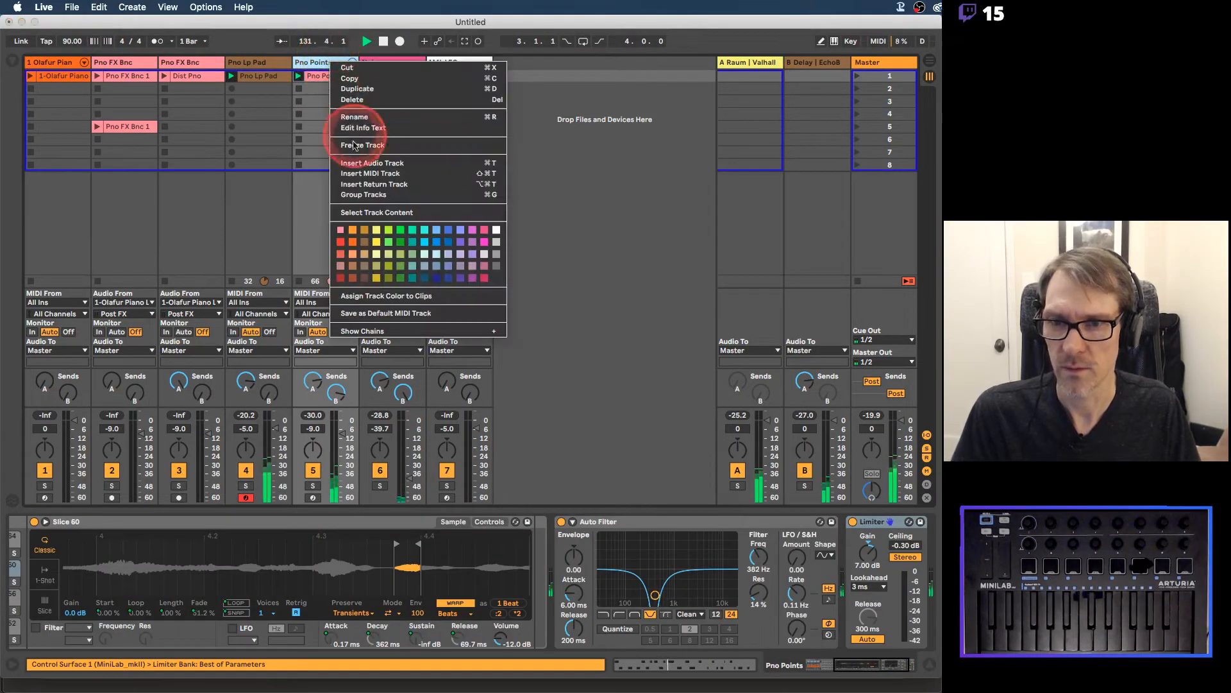
click(357, 229)
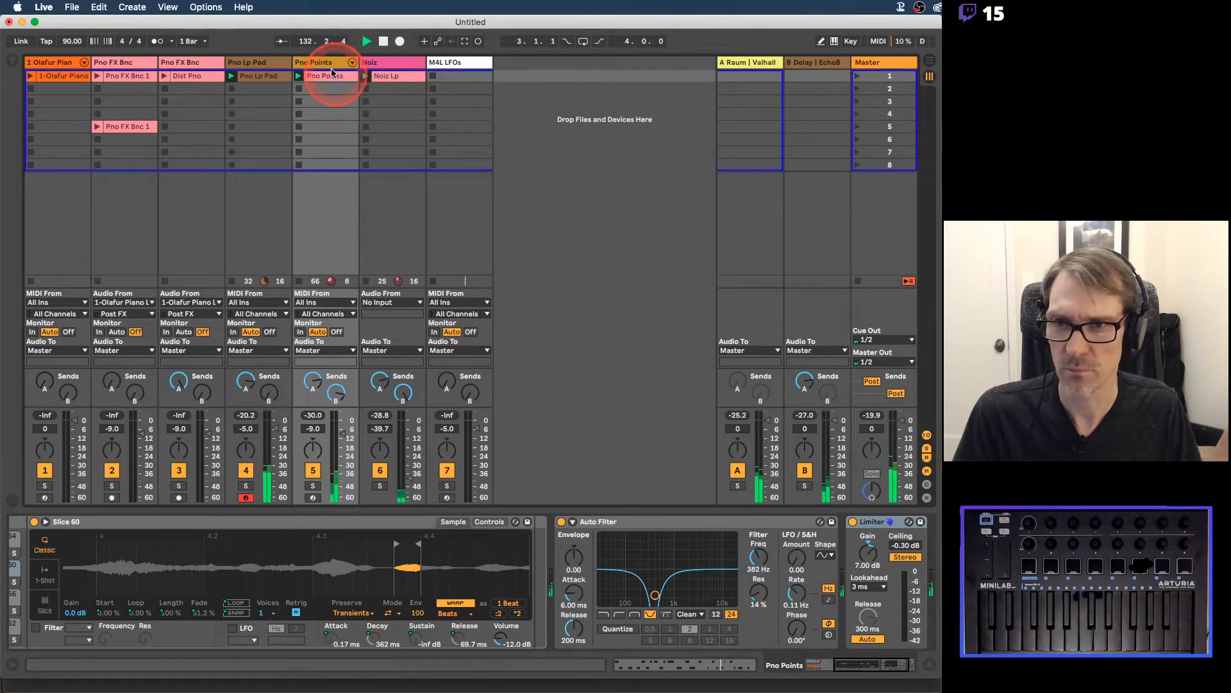
Step: Color the Noiz track and its Noiz Lp clip yellow
click(384, 63)
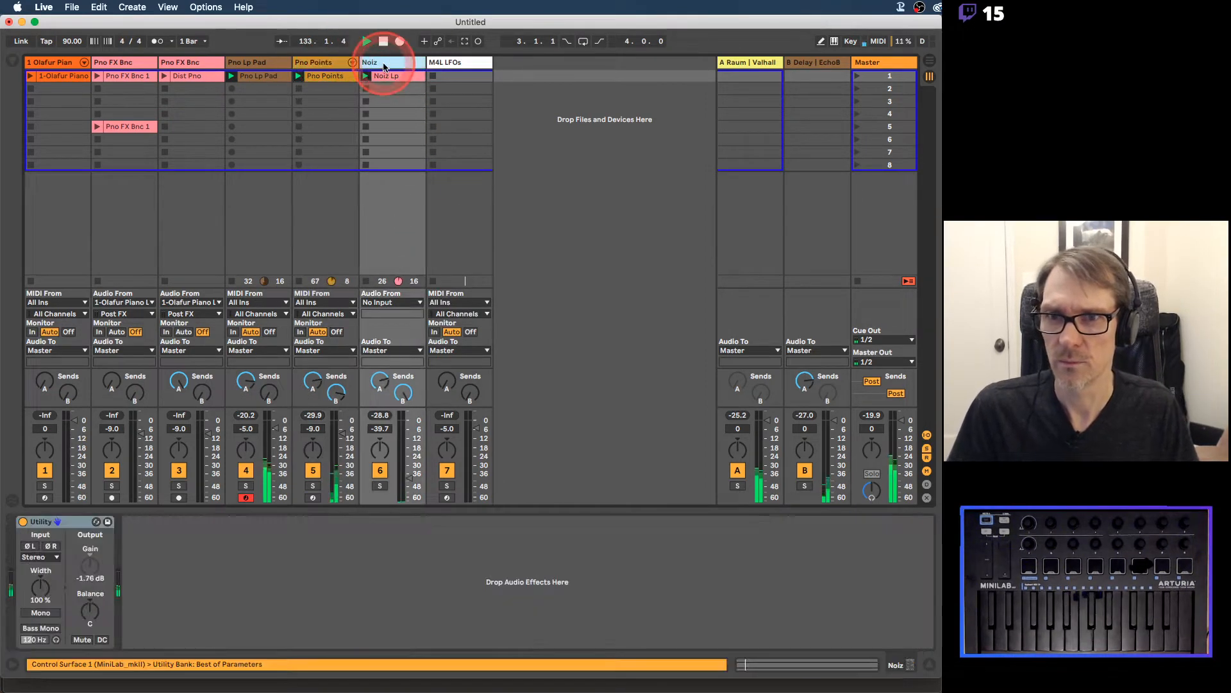
right_click(383, 63)
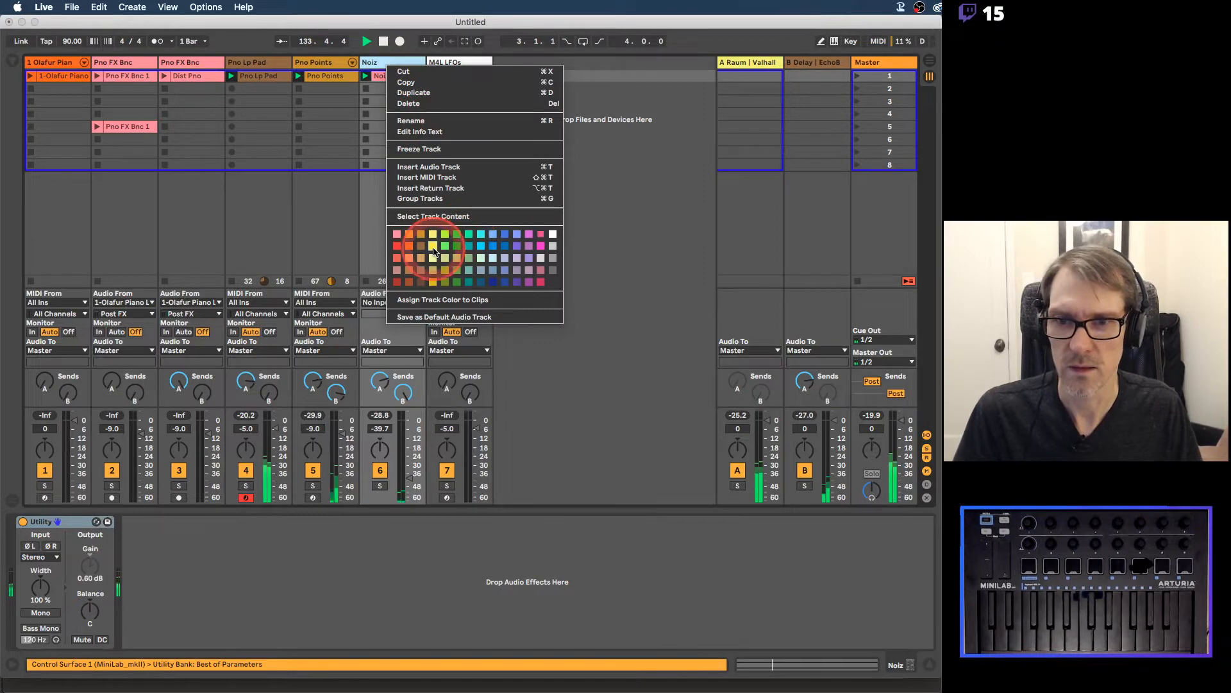
click(414, 225)
click(392, 63)
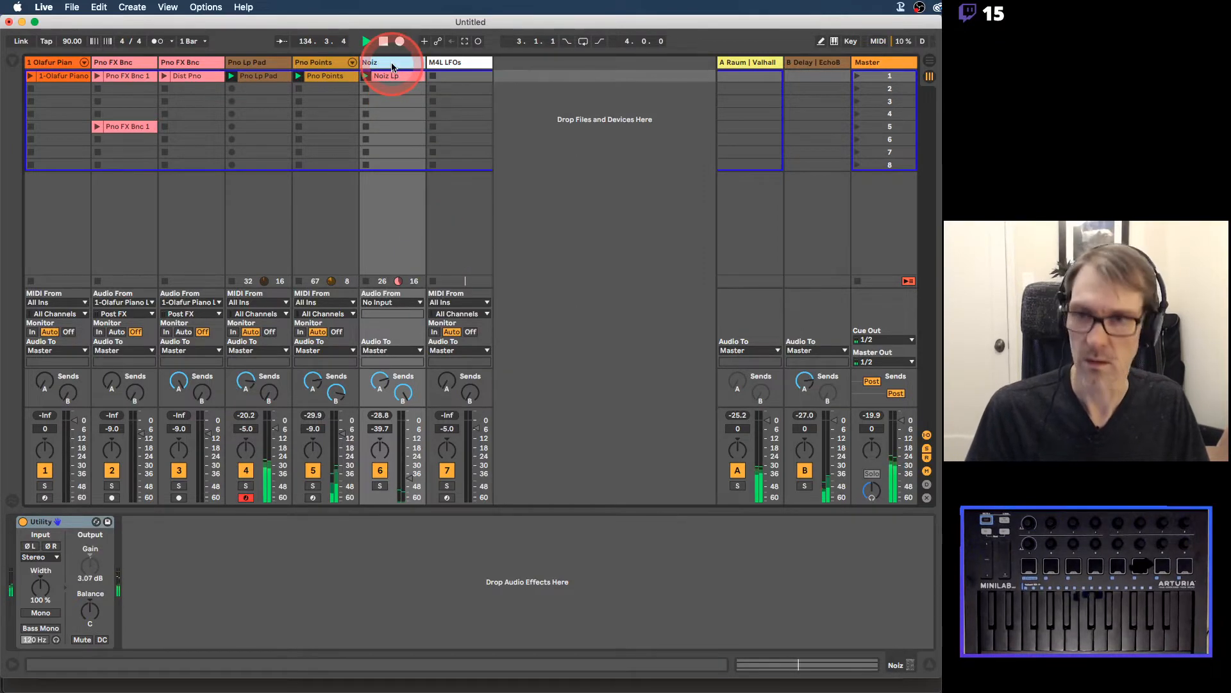
key(super+shift+c)
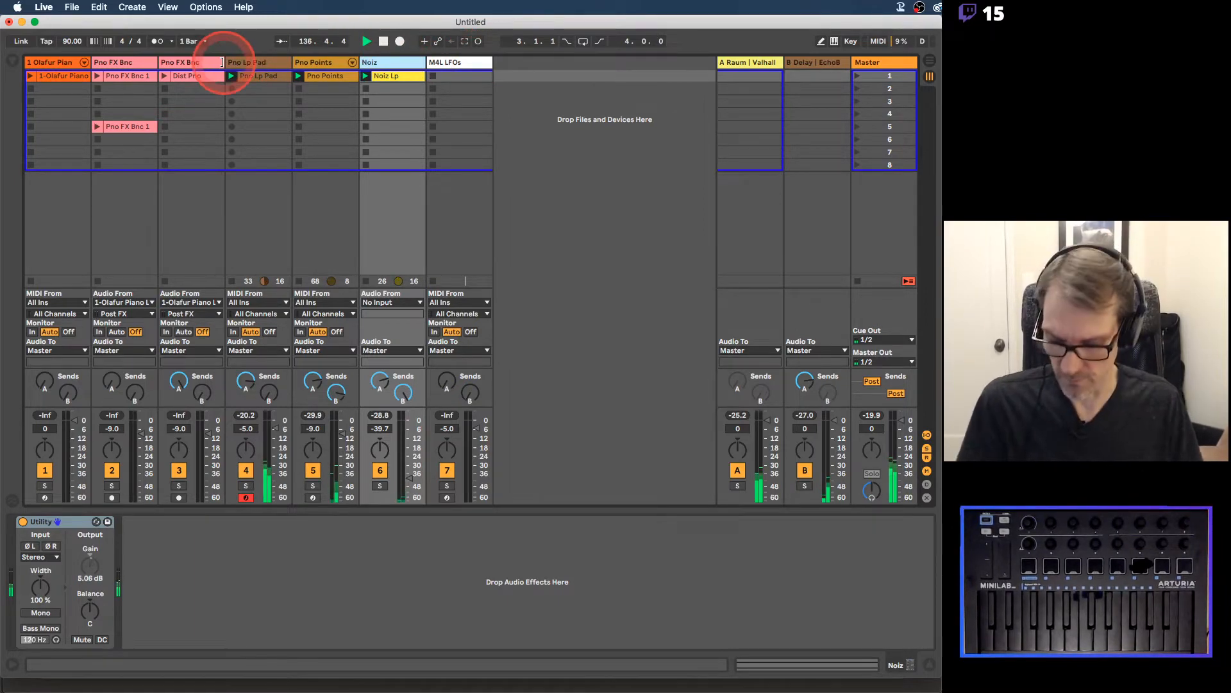
Step: Insert a MIDI track after the second Pno FX Bnc track and load Sonic Charge's Microtonic plug-in on it
click(189, 63)
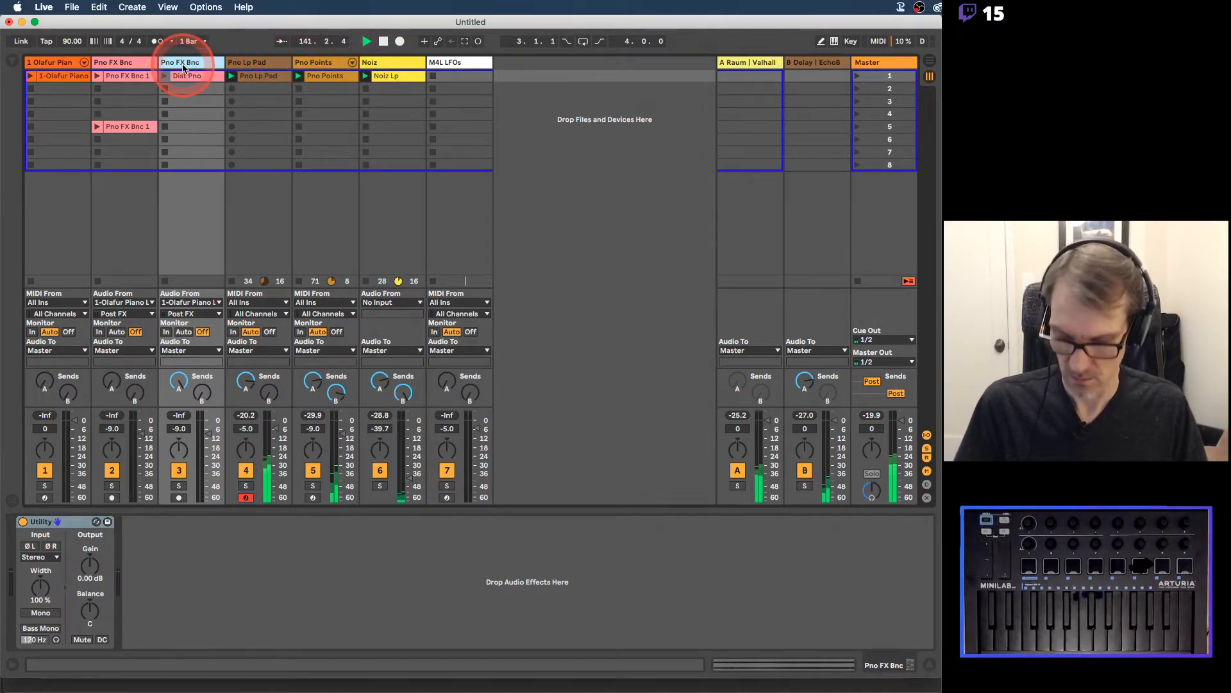
key(super+shift+t)
click(12, 61)
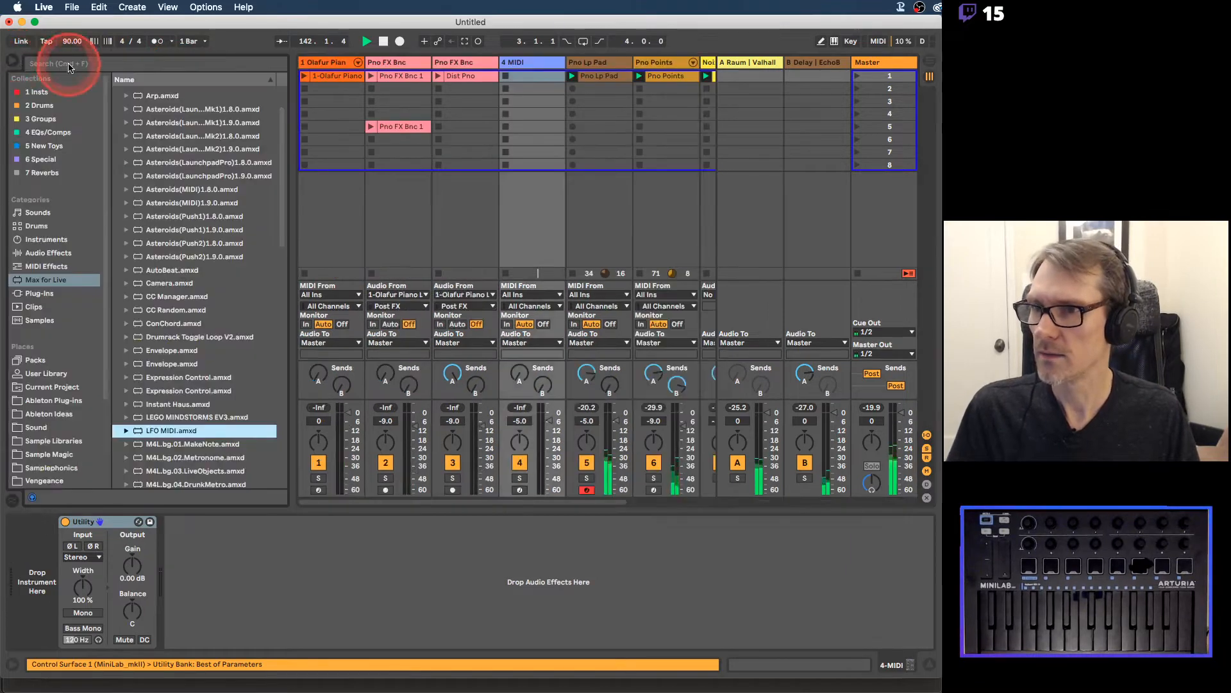
click(69, 293)
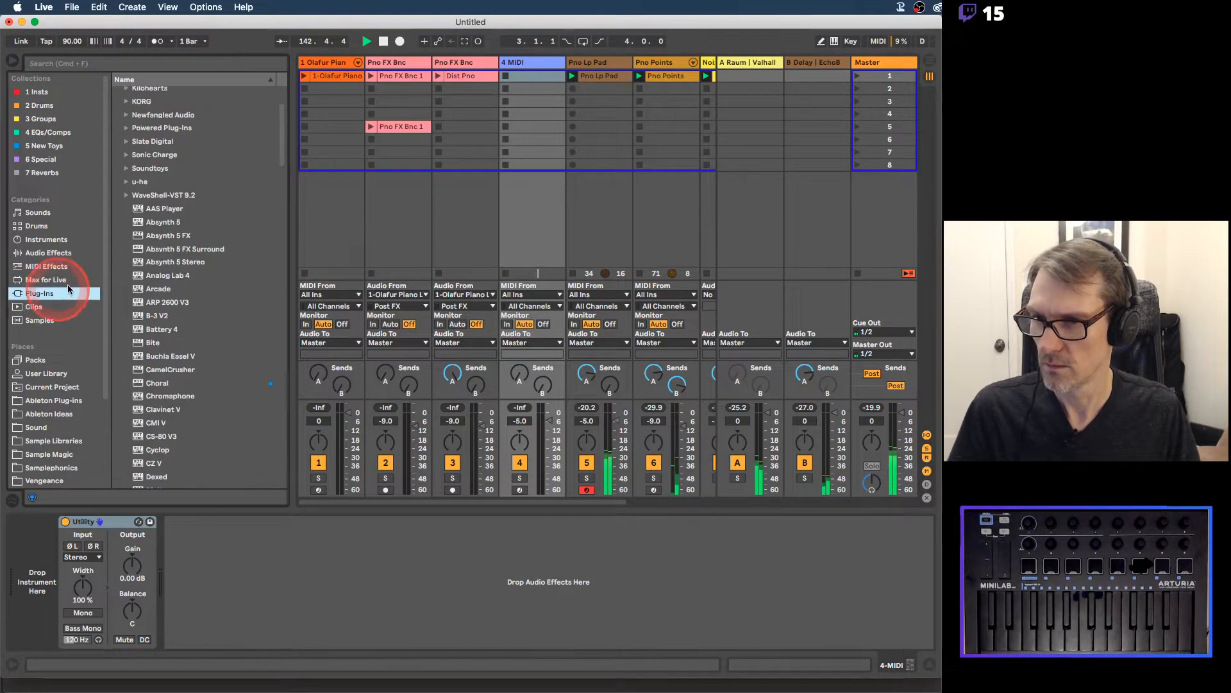
click(127, 156)
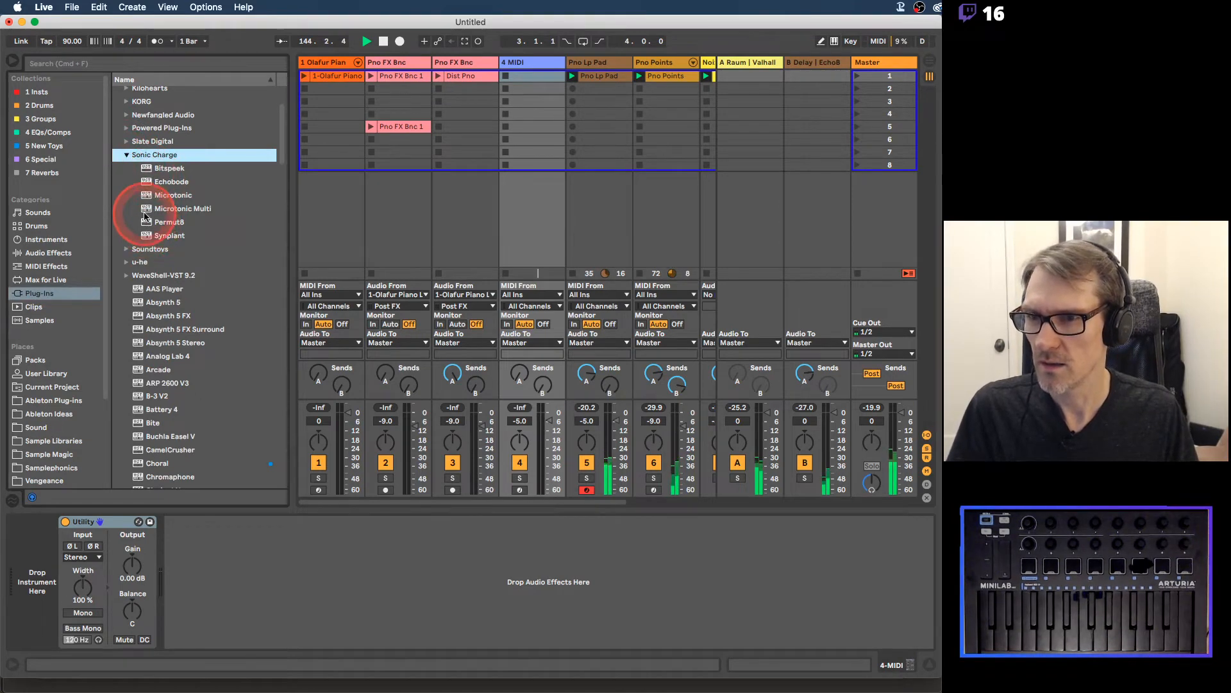
click(148, 196)
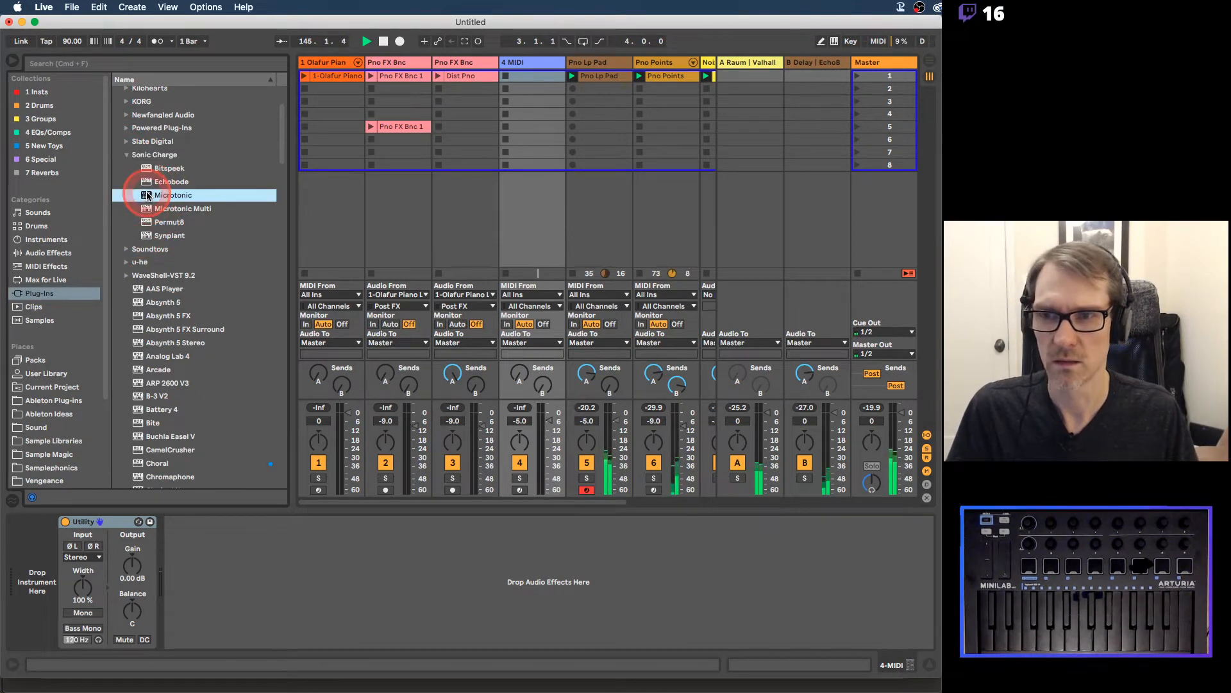
drag(148, 195, 521, 90)
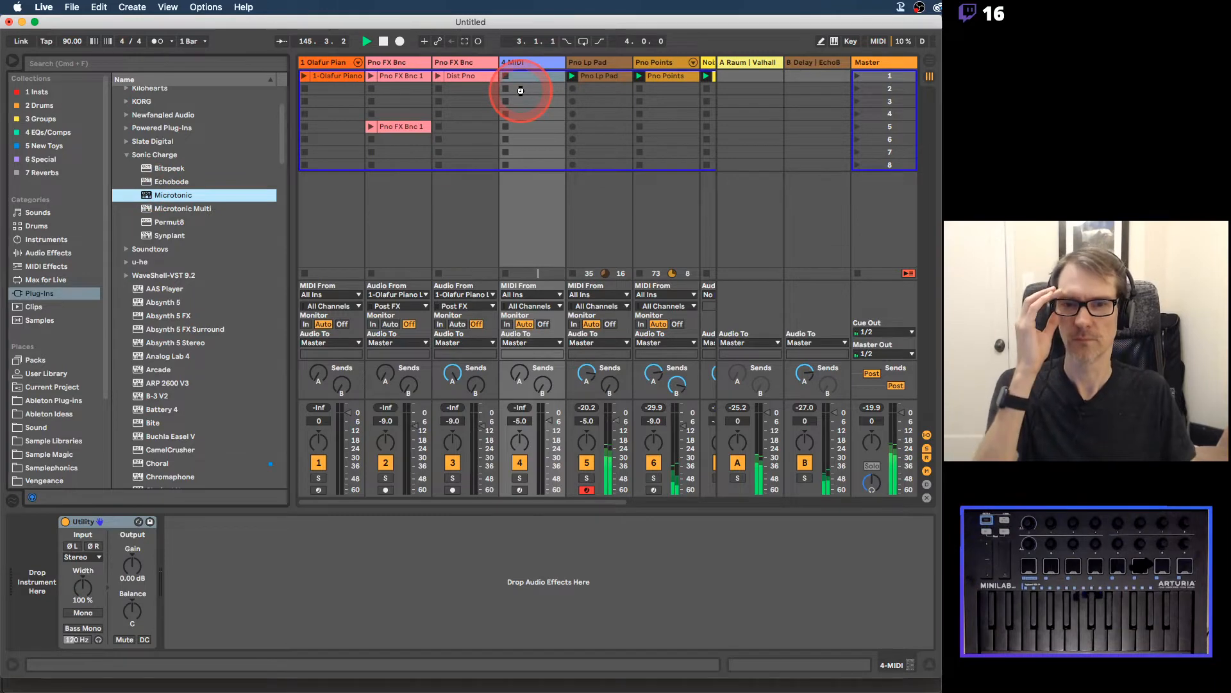
Step: Set the Microtonic track's volume to -17 dB and decline the plug-in's update offer
mouse_move(549, 421)
mouse_down()
mouse_move(540, 468)
mouse_move(550, 438)
mouse_up()
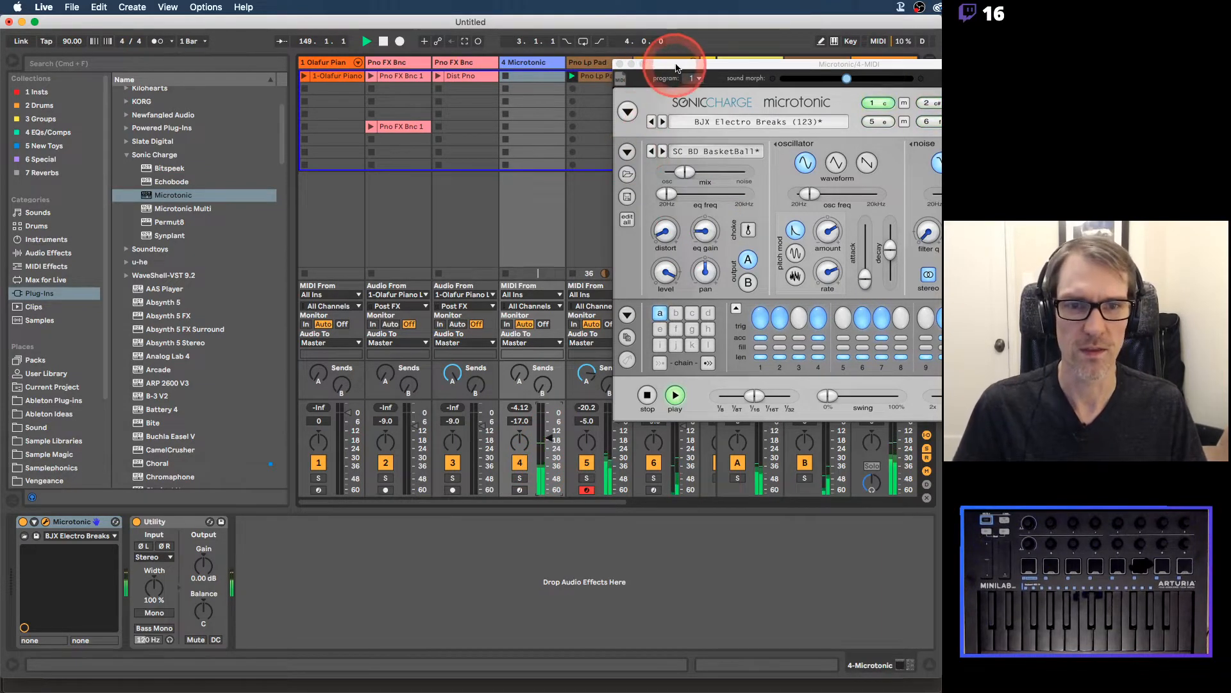
drag(676, 68, 342, 51)
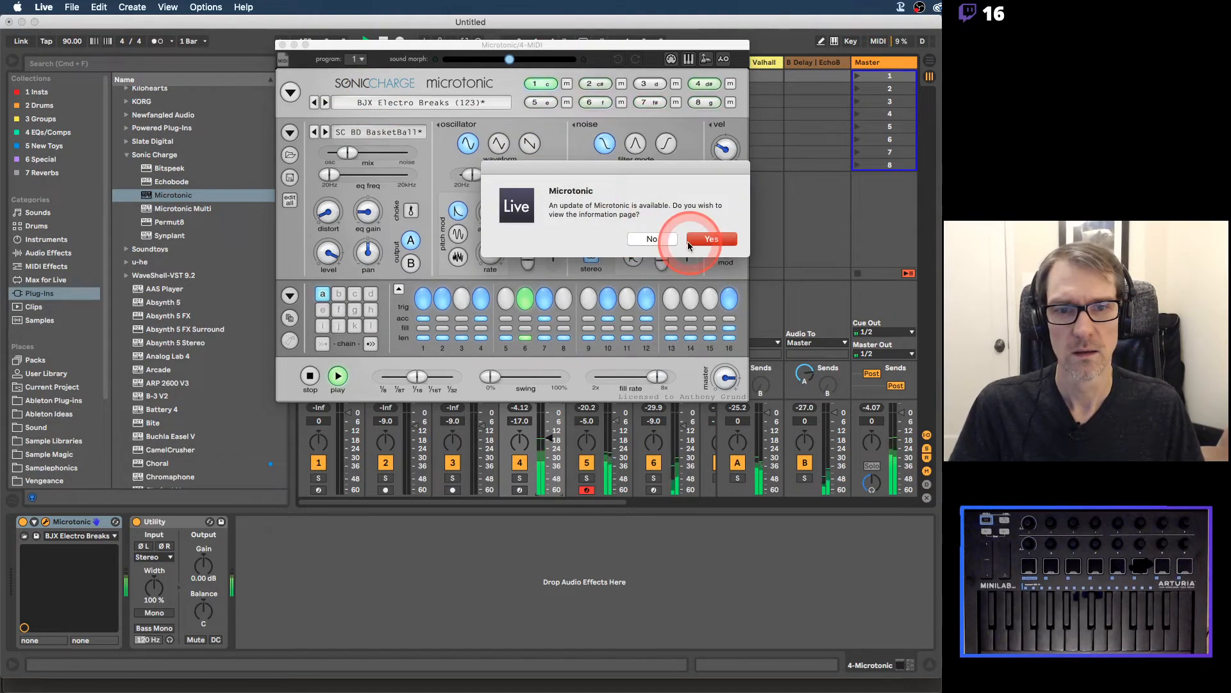
click(651, 239)
Step: Audition Microtonic's BJX Deep Tribal 1 (121) preset, toggling the mutes of drum channels 4, 5 and 6
click(408, 106)
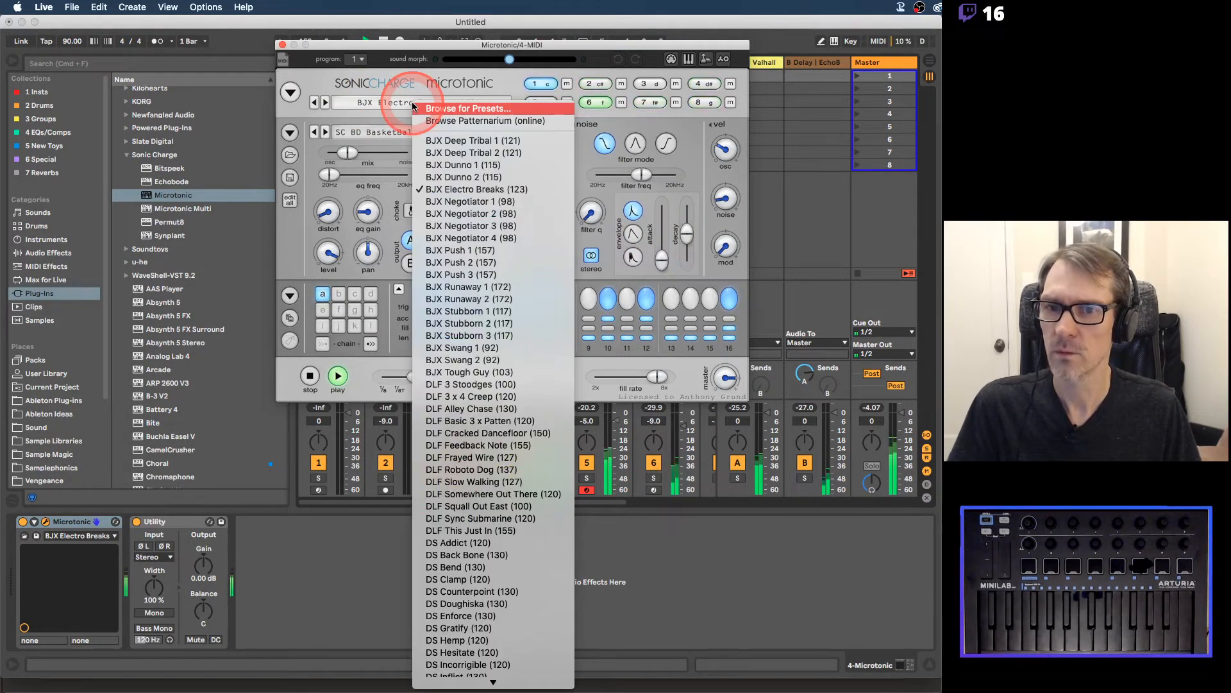
click(466, 145)
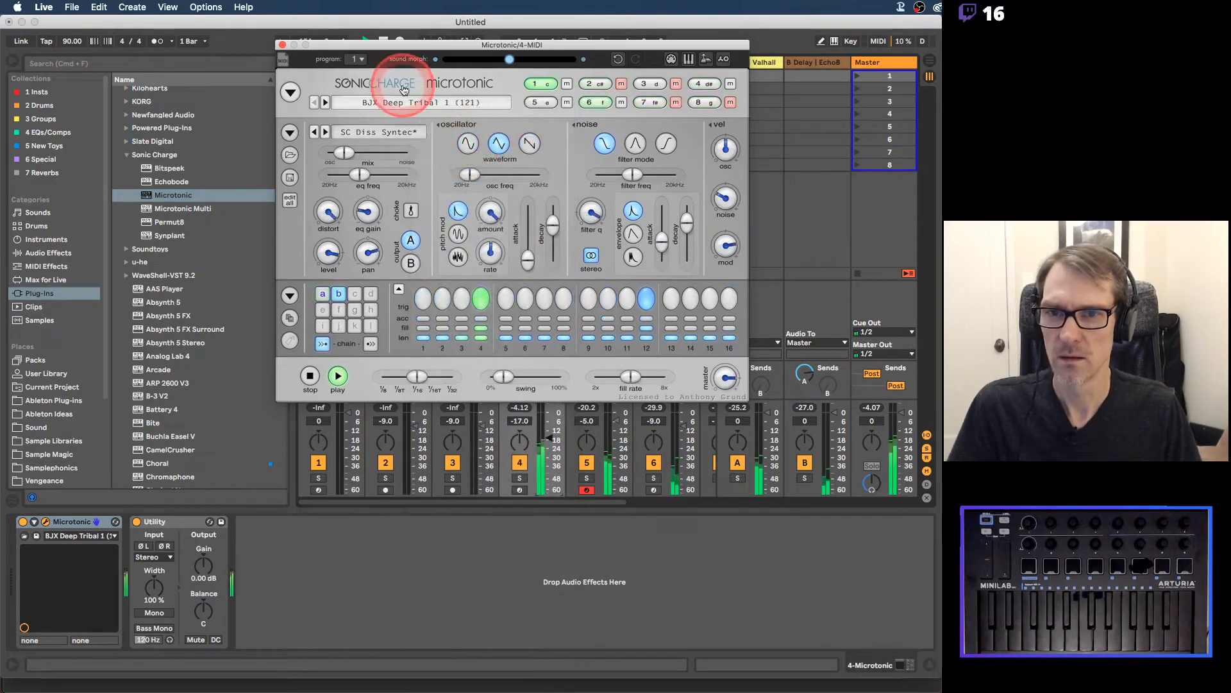
click(620, 103)
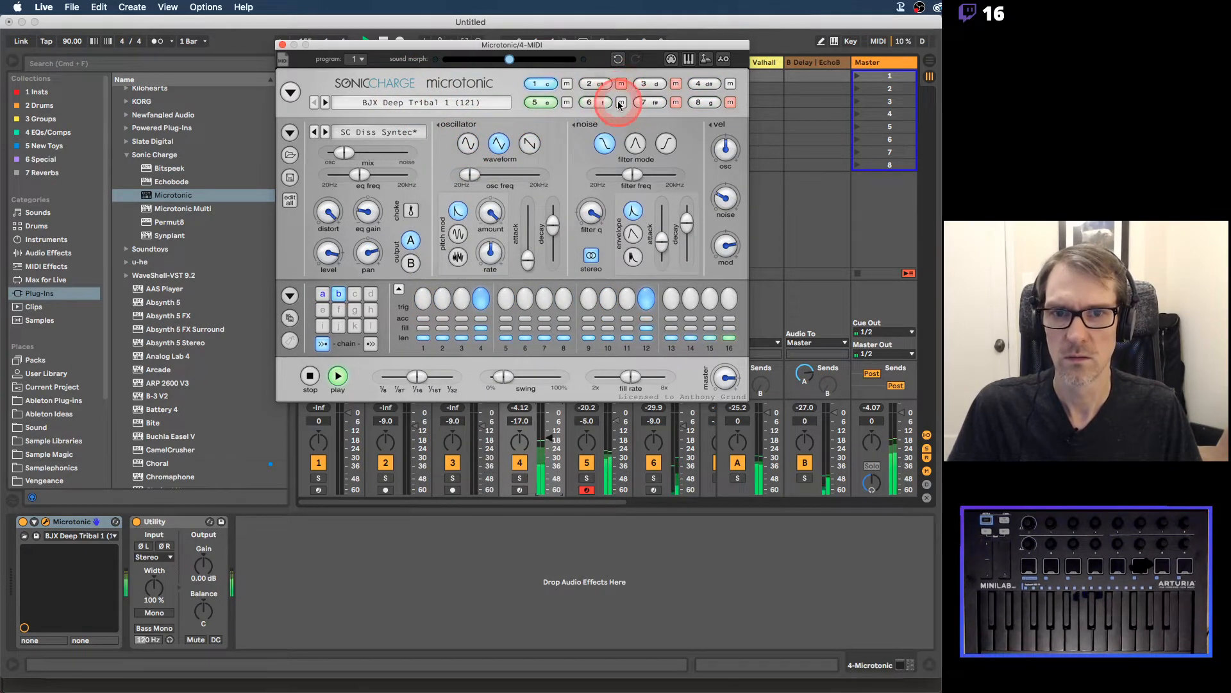
click(567, 103)
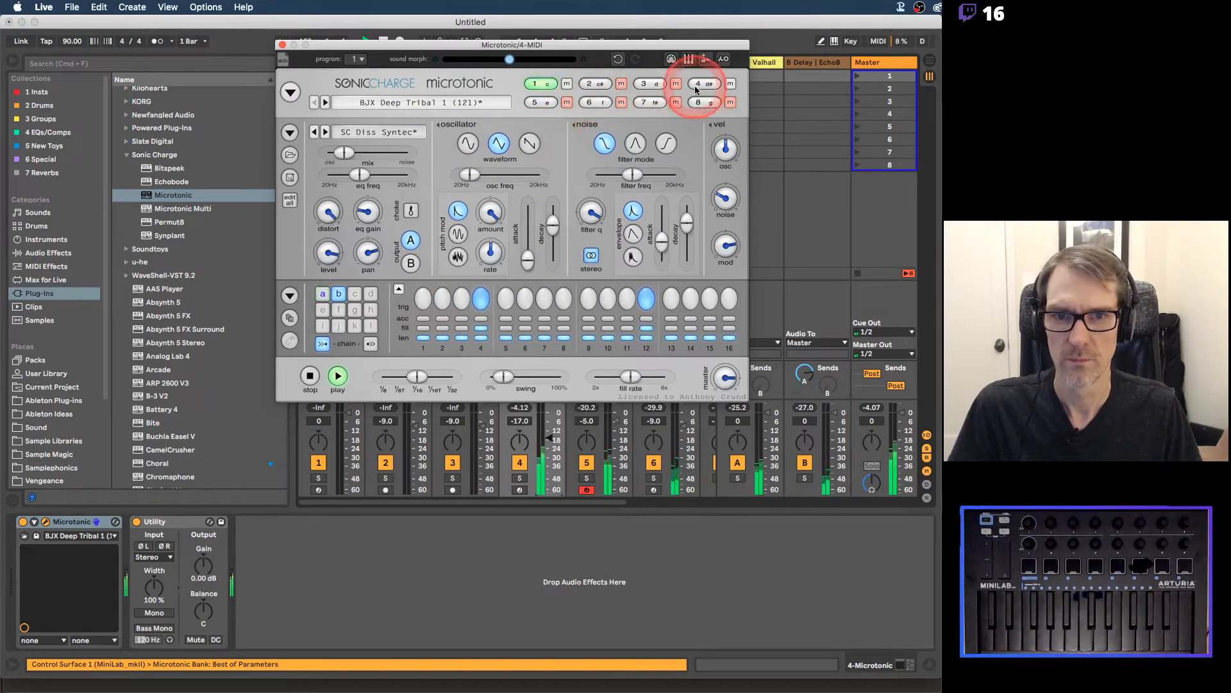
click(731, 83)
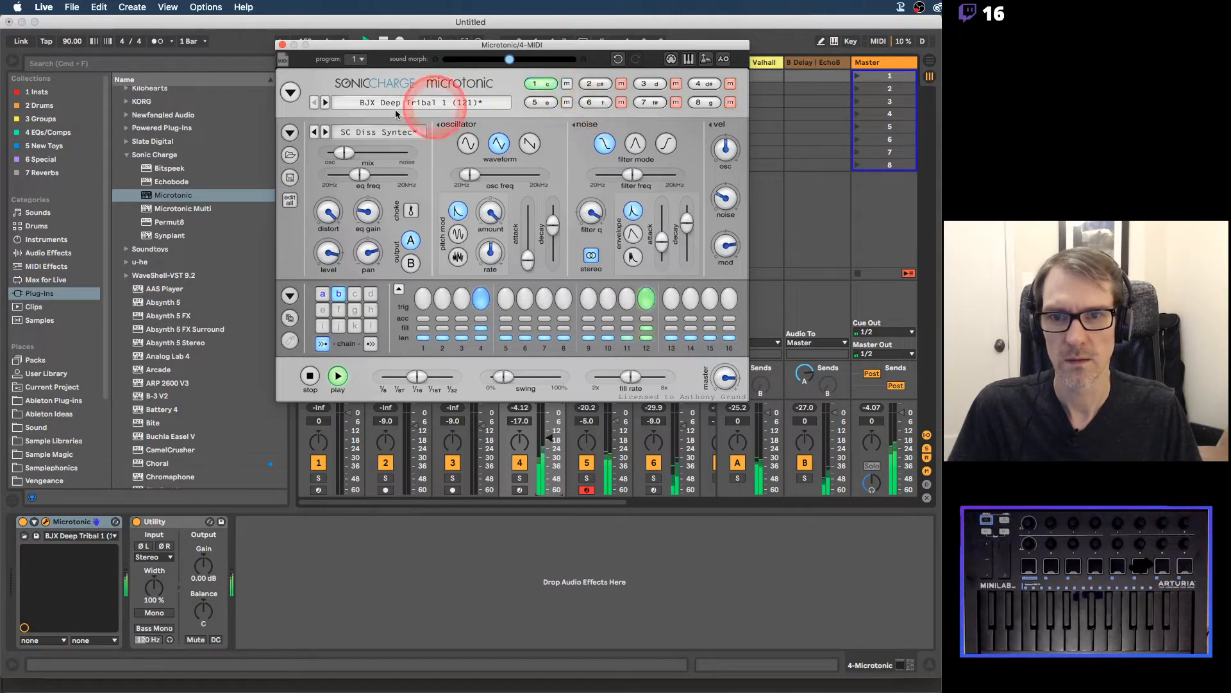
Step: Load Microtonic's BJX Dunno 1 (115) preset and mute drum channels 1, 2, 3, 6 and 7
click(325, 104)
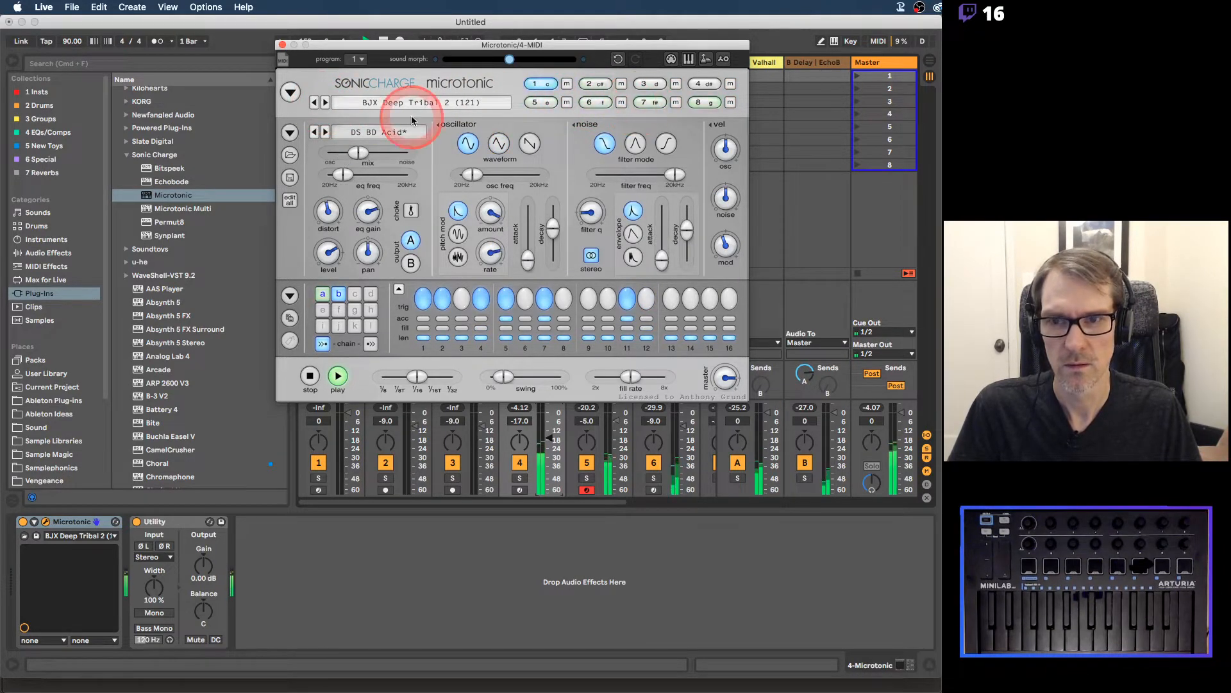
click(325, 103)
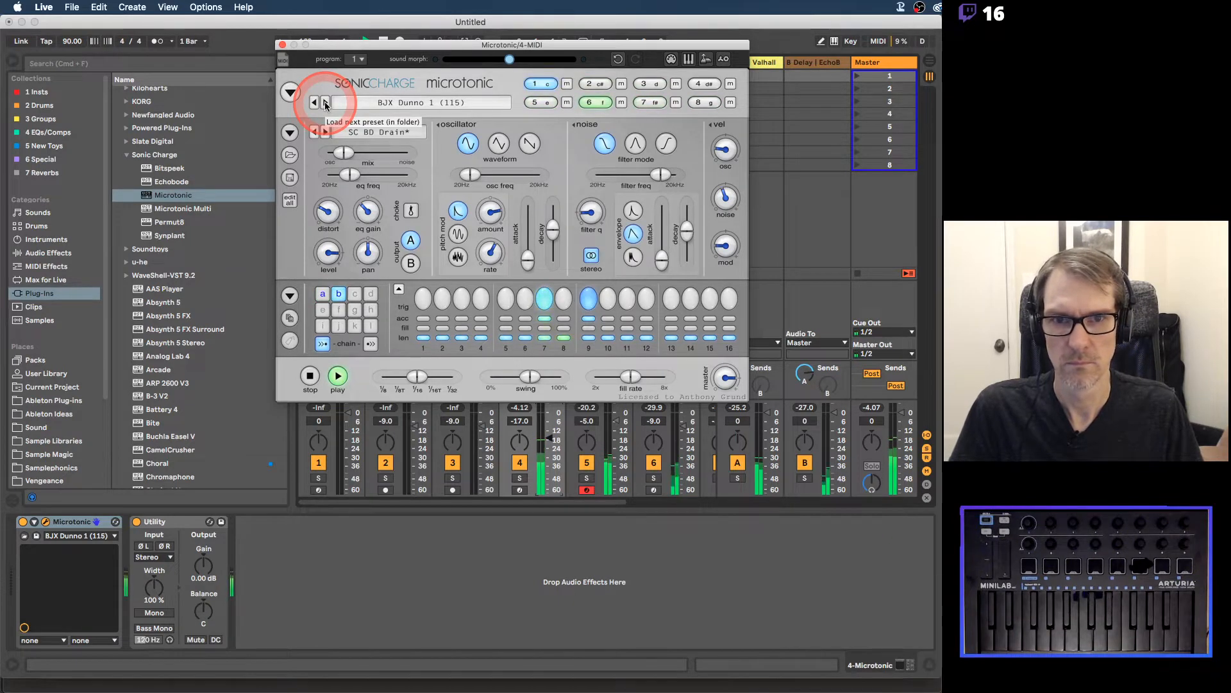
click(567, 84)
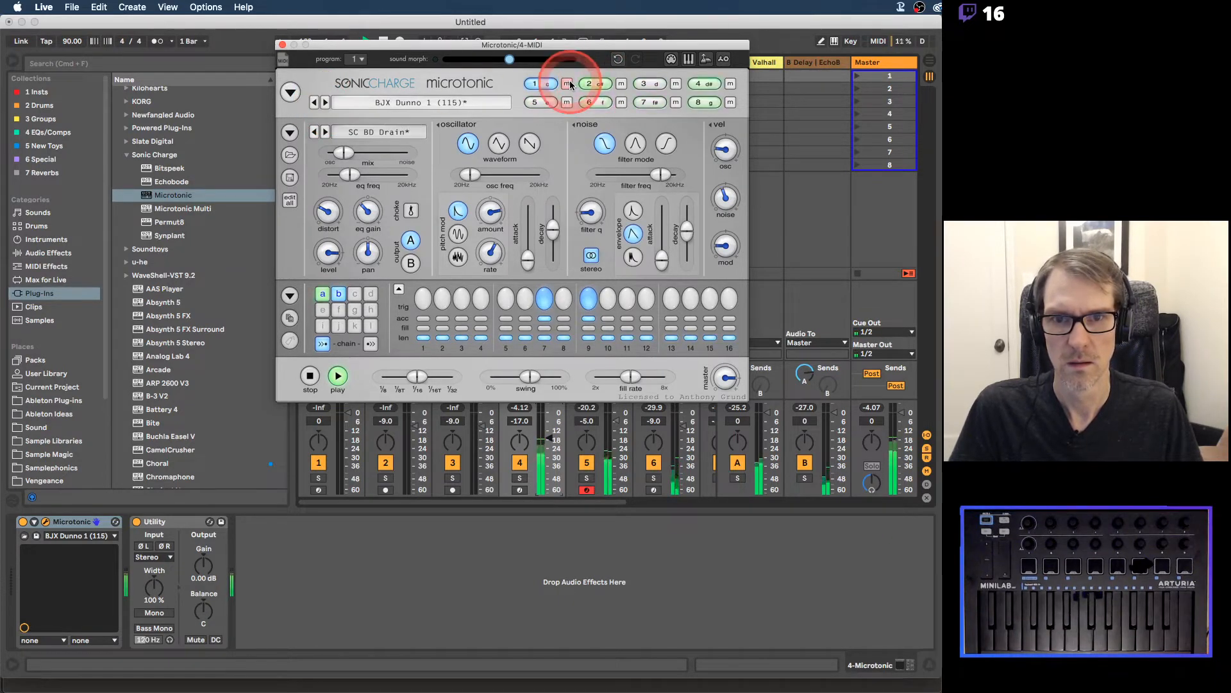
click(622, 84)
click(676, 85)
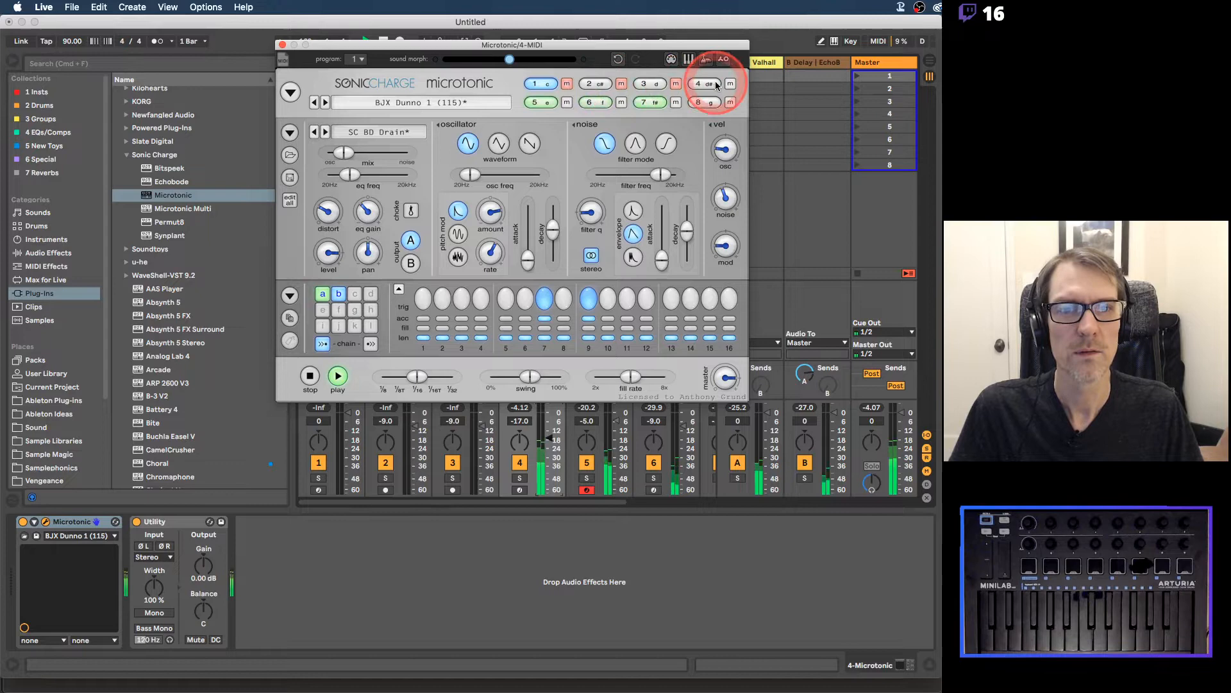
click(676, 102)
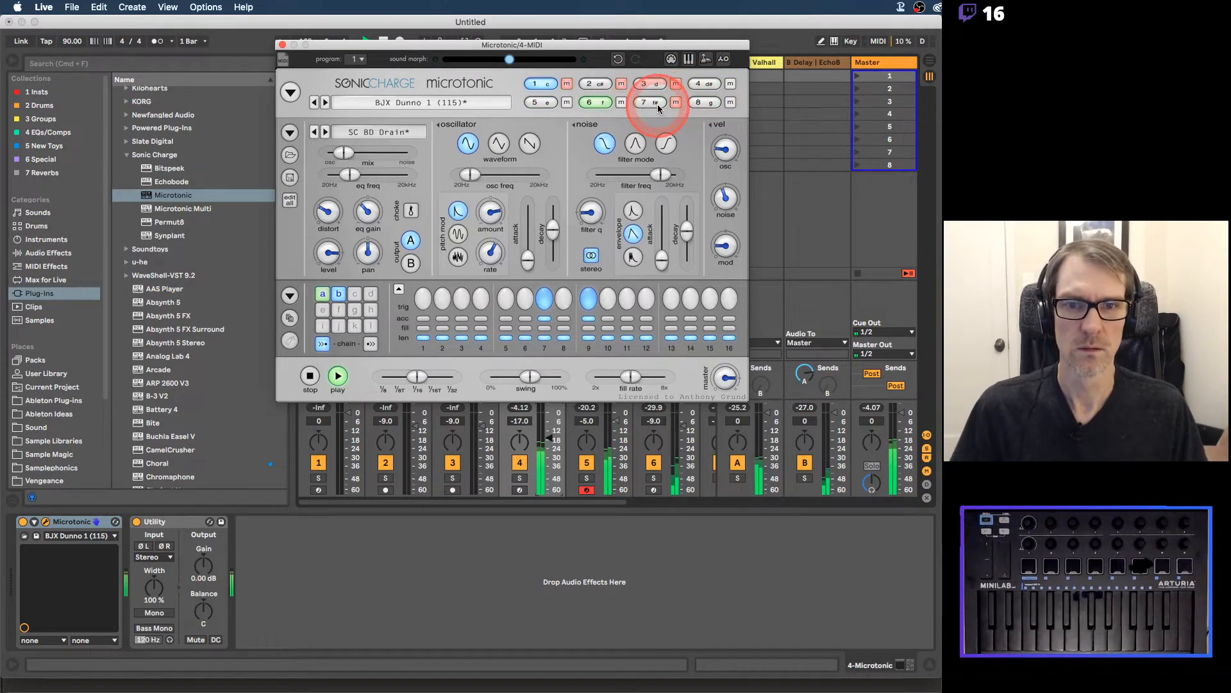
click(622, 103)
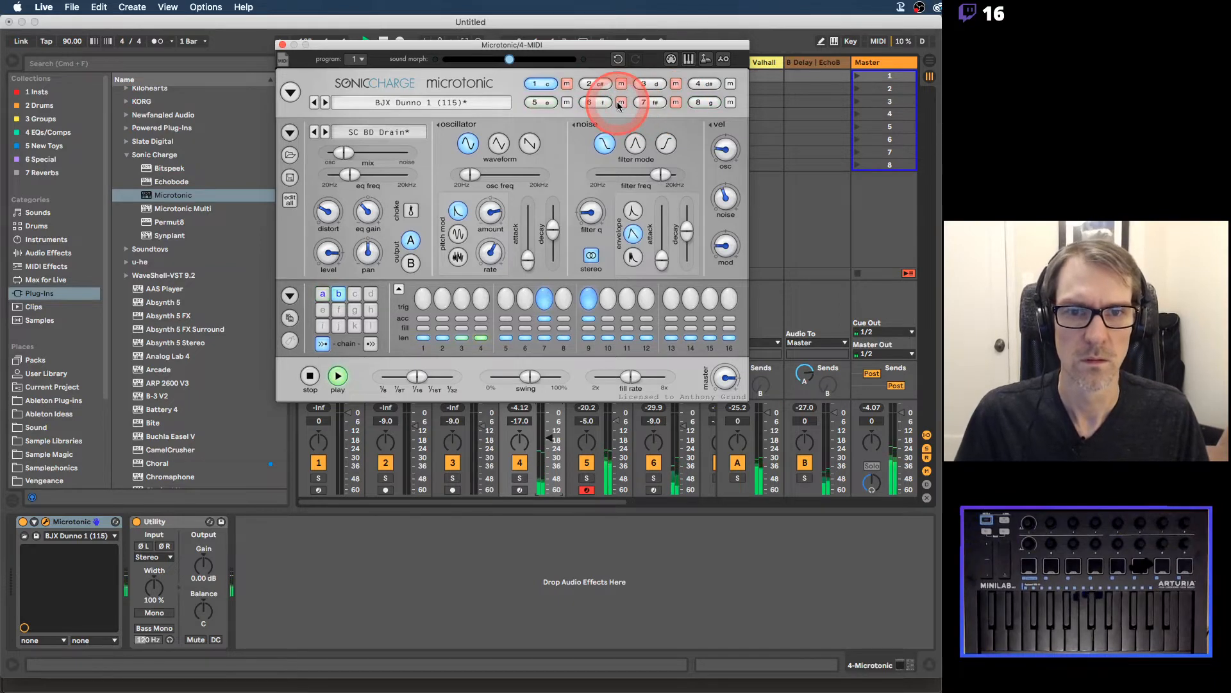
Step: Audition drum channels 2, 3, 4 and 8 one by one by toggling their mutes
click(647, 88)
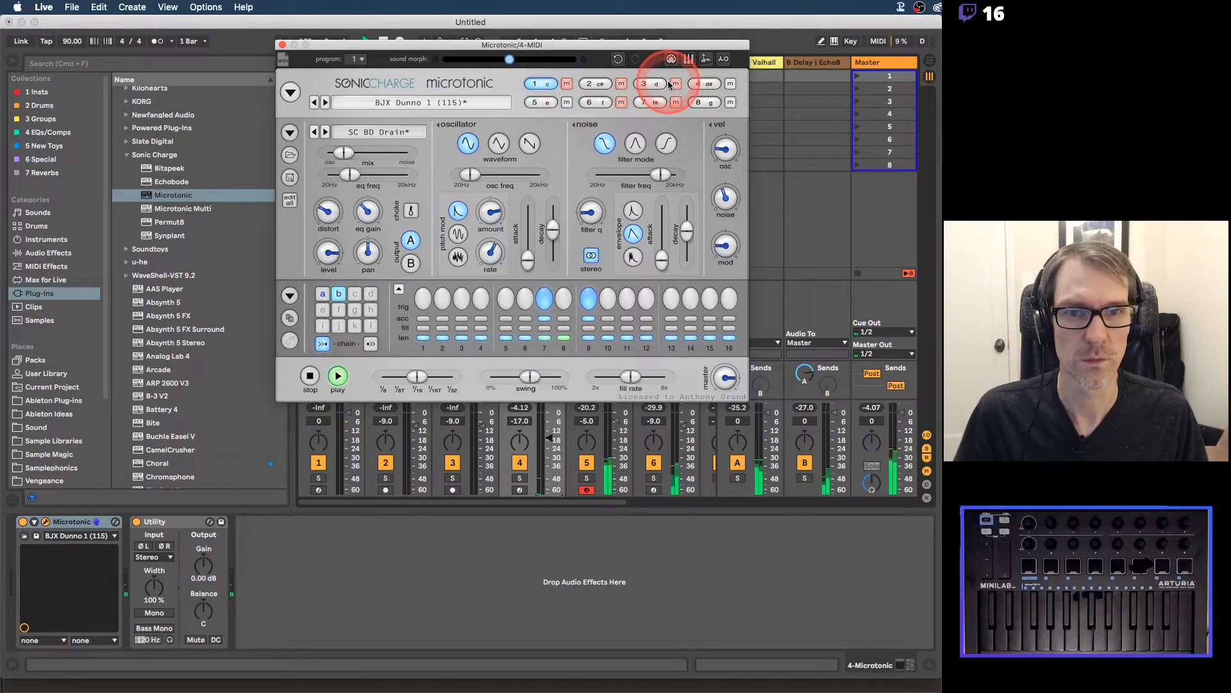
click(675, 85)
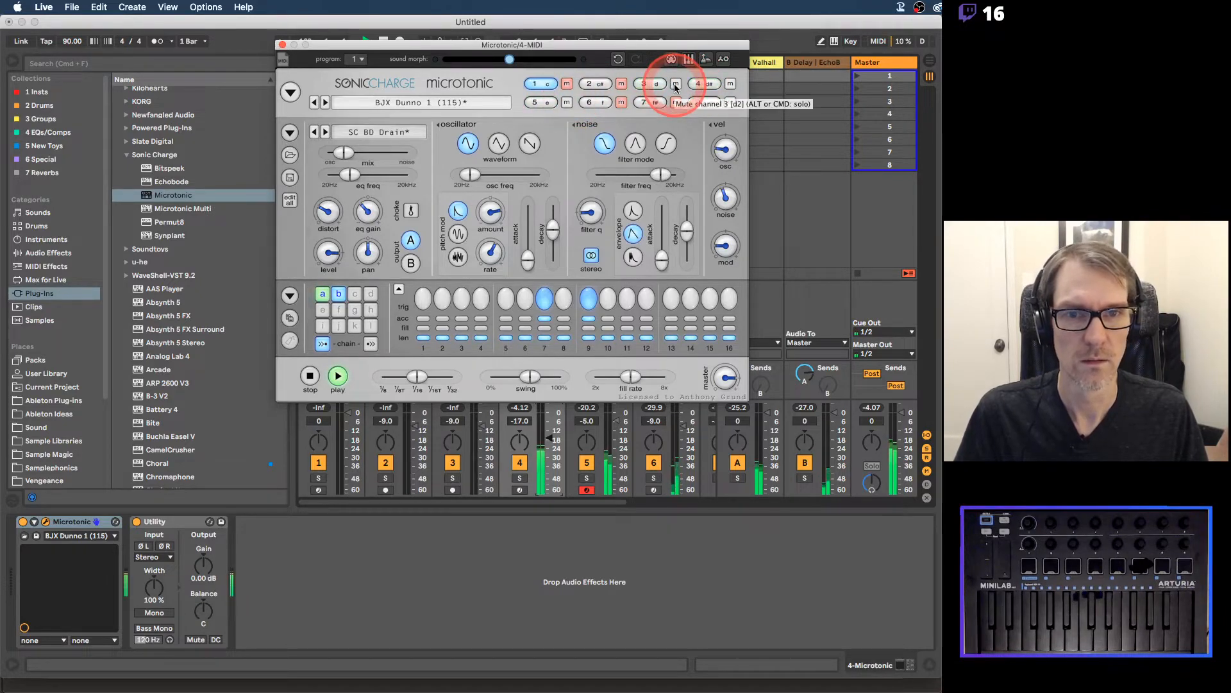
click(675, 85)
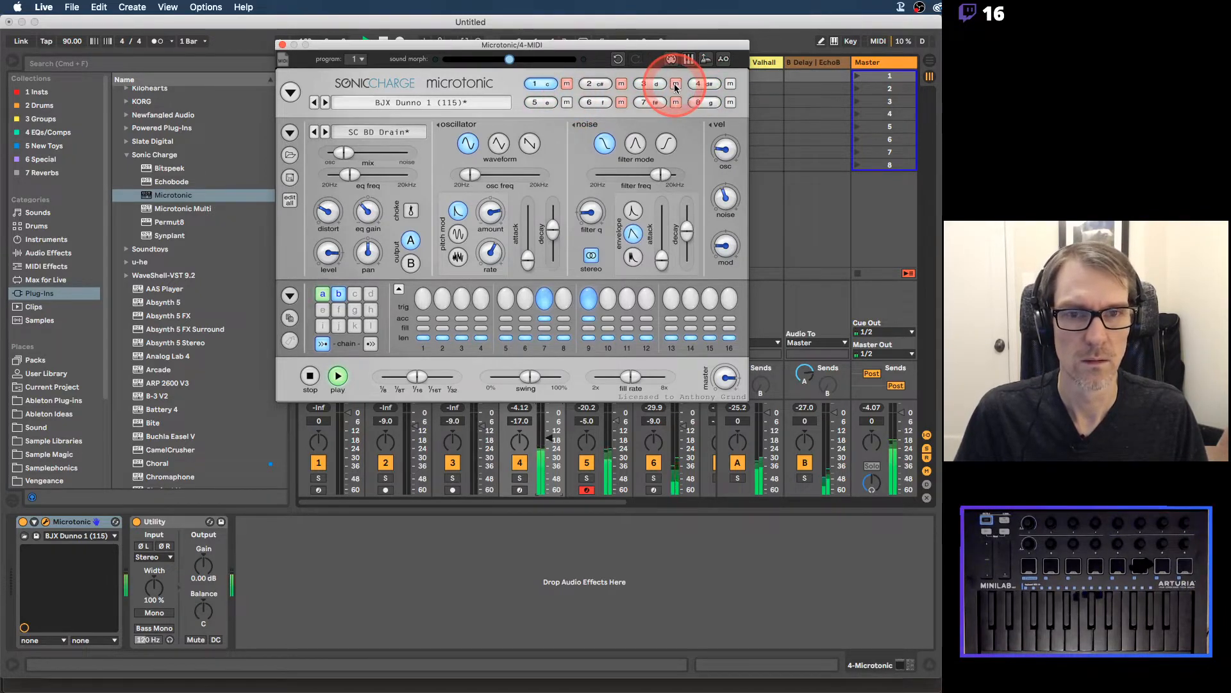
click(621, 85)
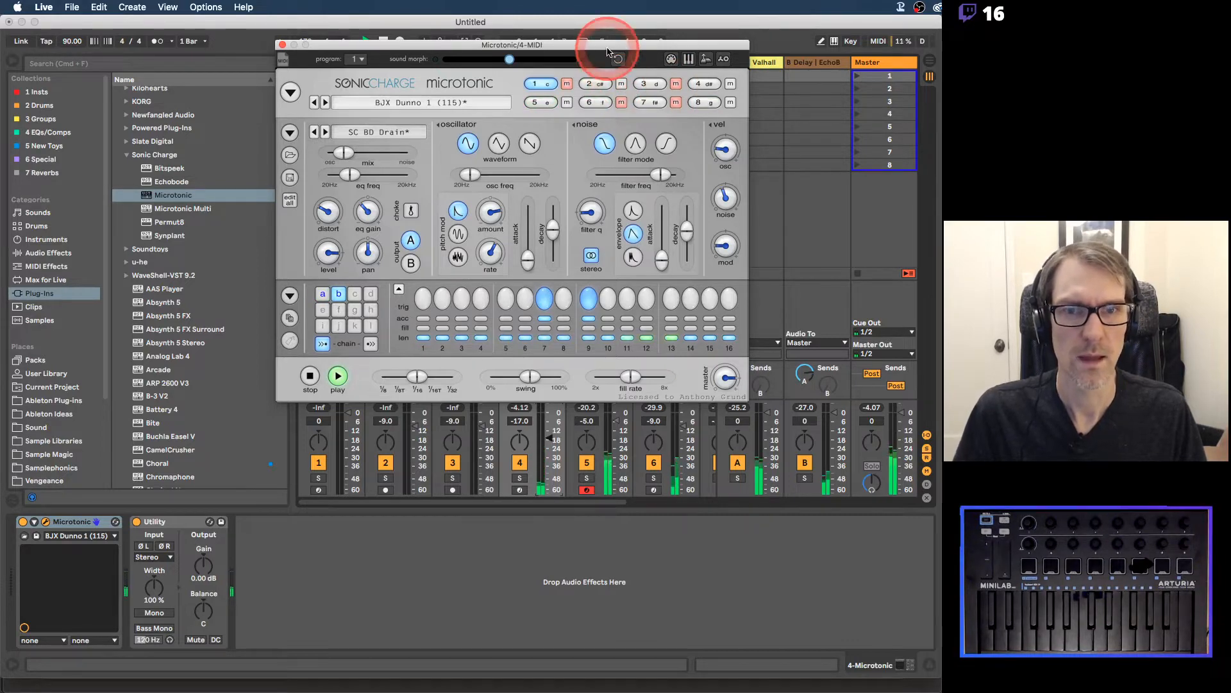
drag(605, 43, 581, 42)
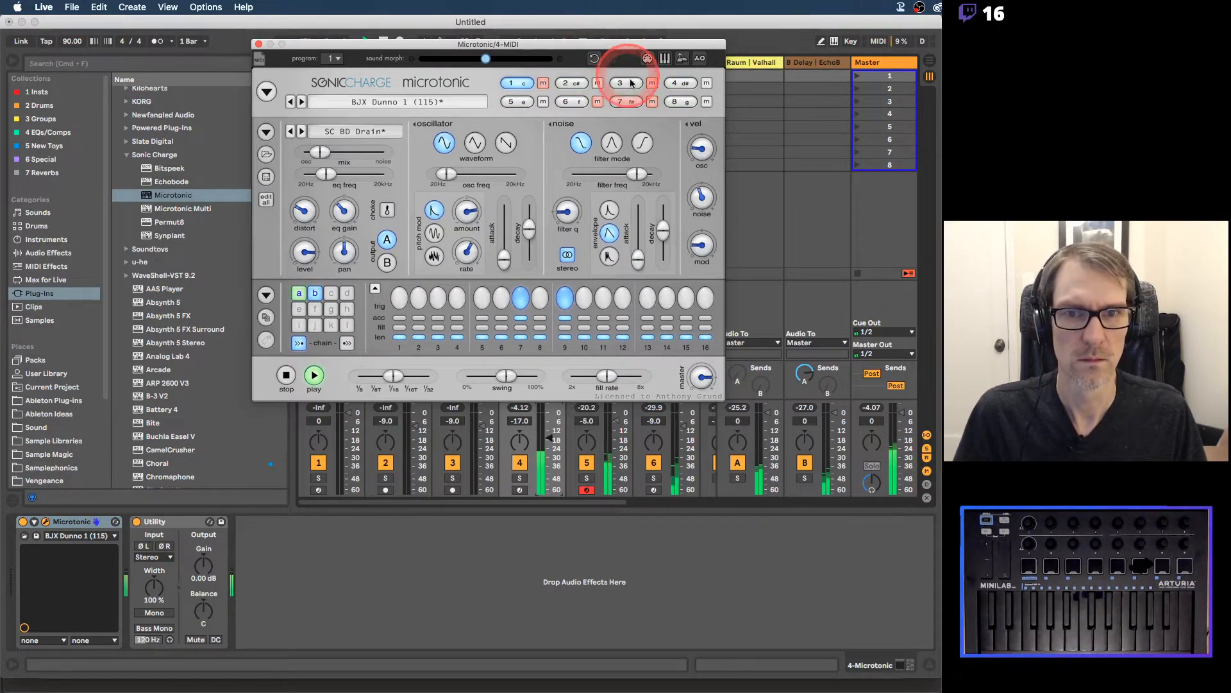
click(706, 83)
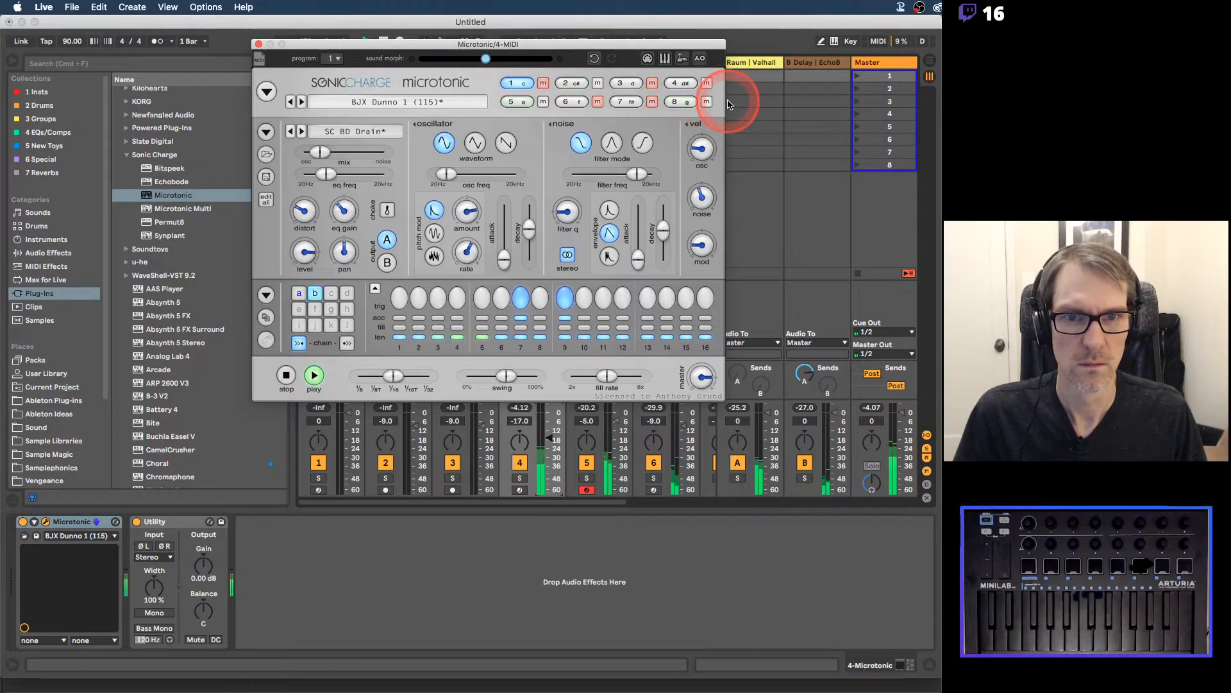
click(706, 101)
click(706, 82)
click(597, 83)
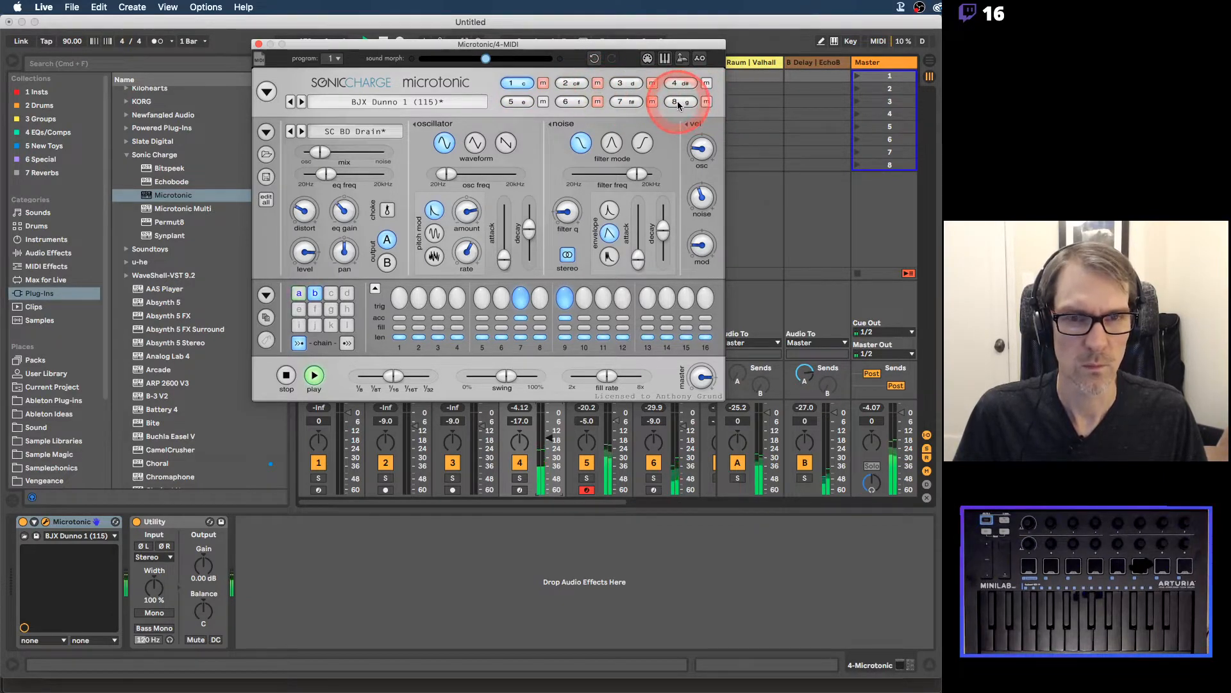
click(597, 83)
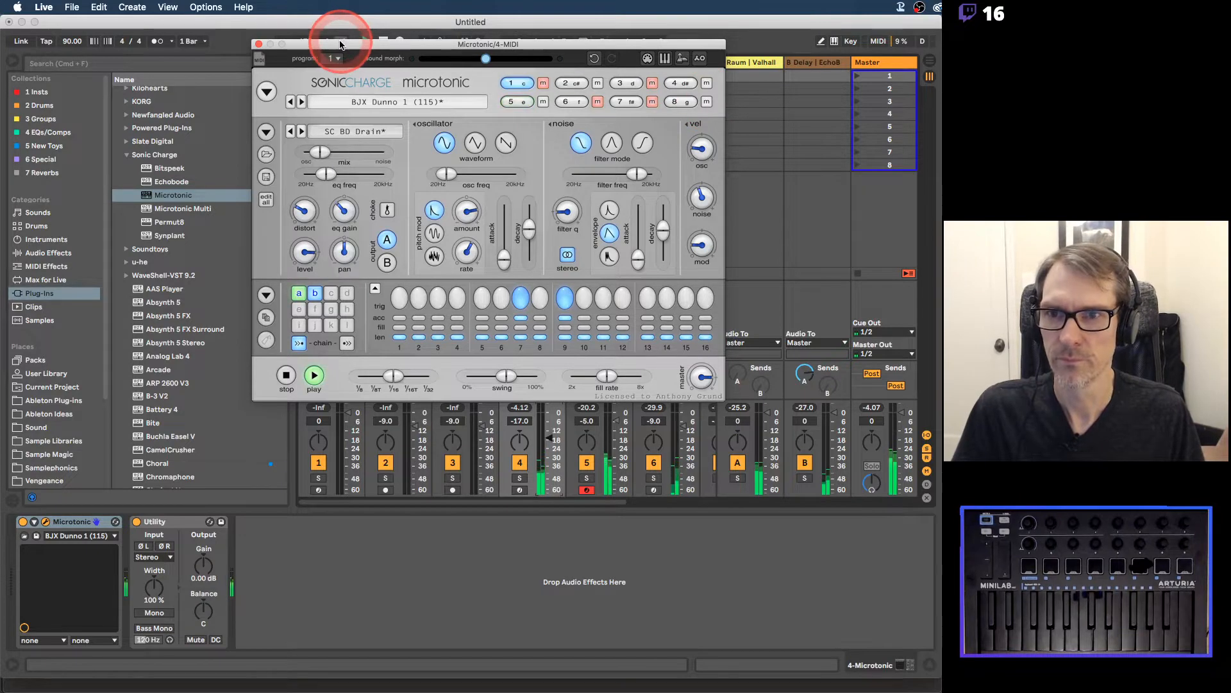
Step: Select drum channel 4 and program its pattern a with triggers on steps 1, 4 and 11
drag(340, 45, 427, 29)
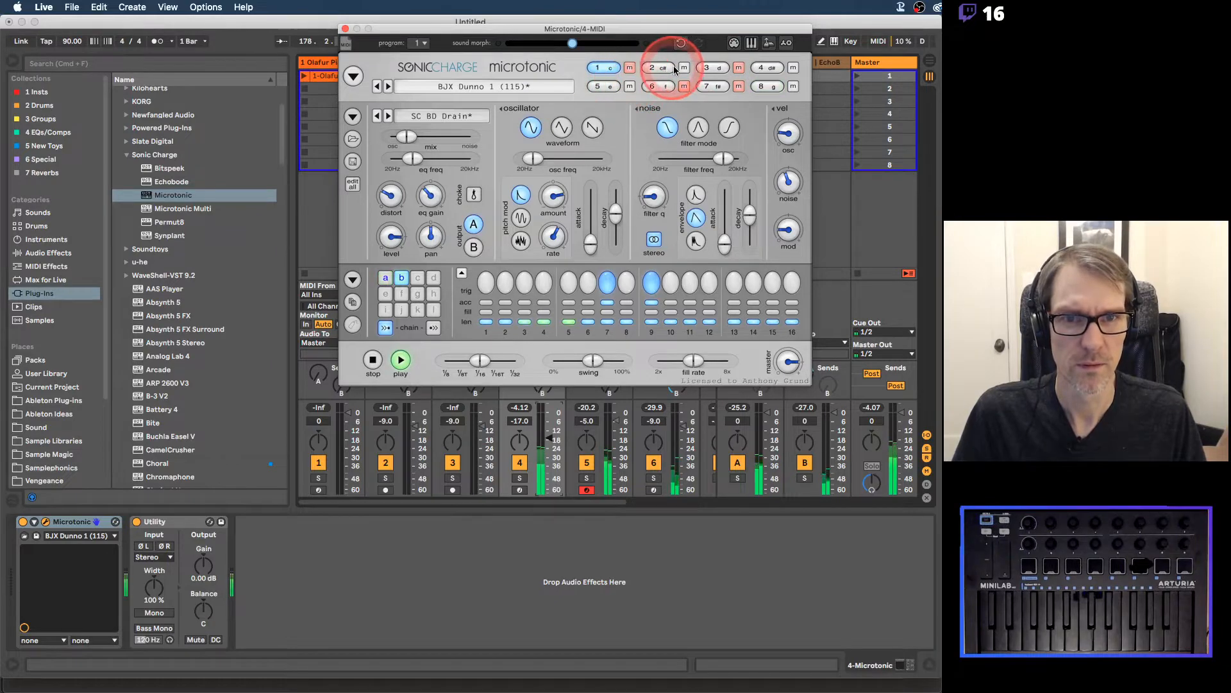
click(777, 65)
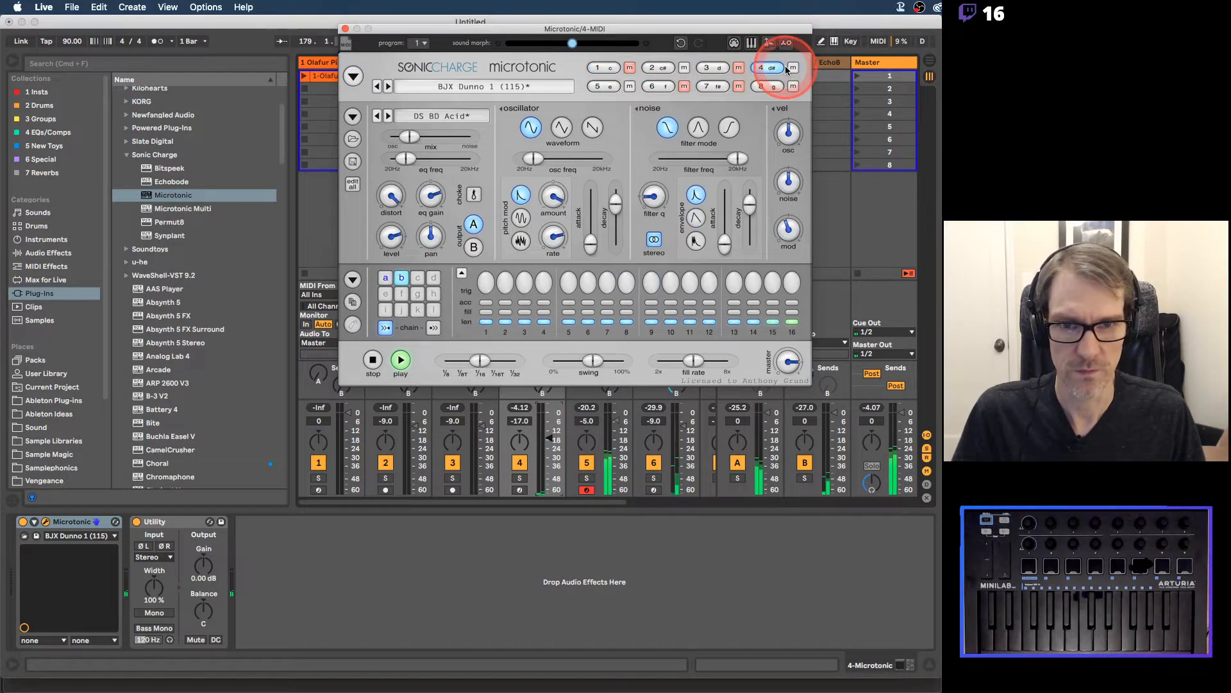
click(384, 279)
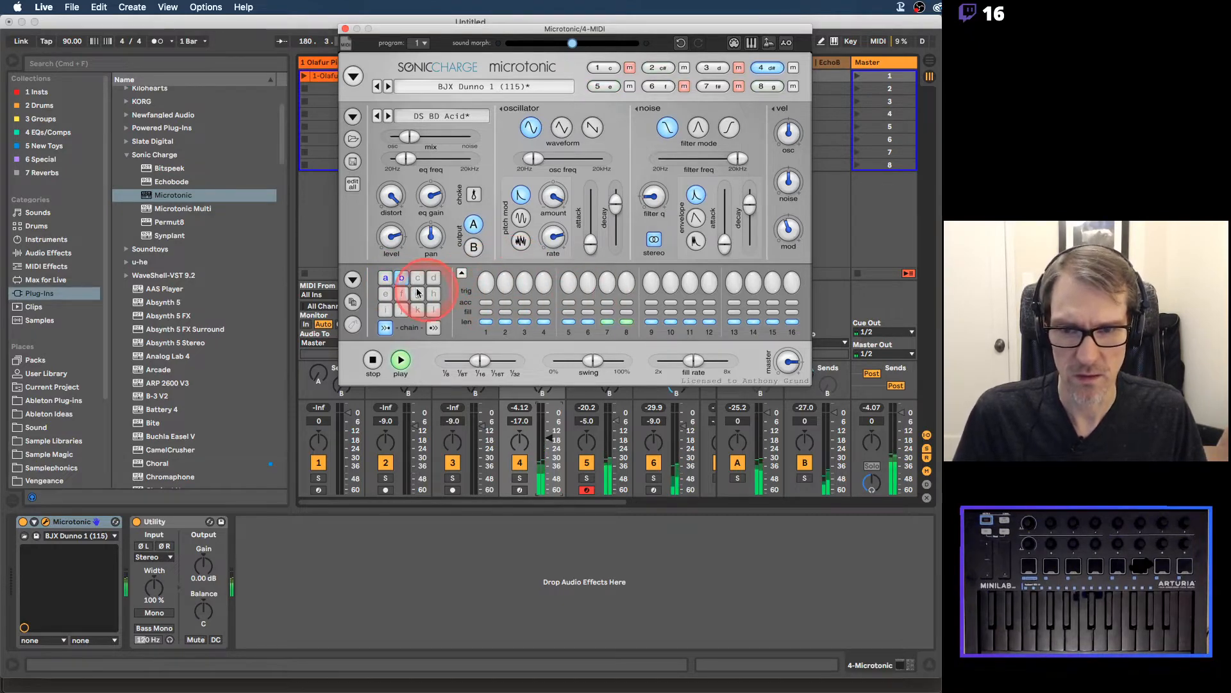
click(401, 278)
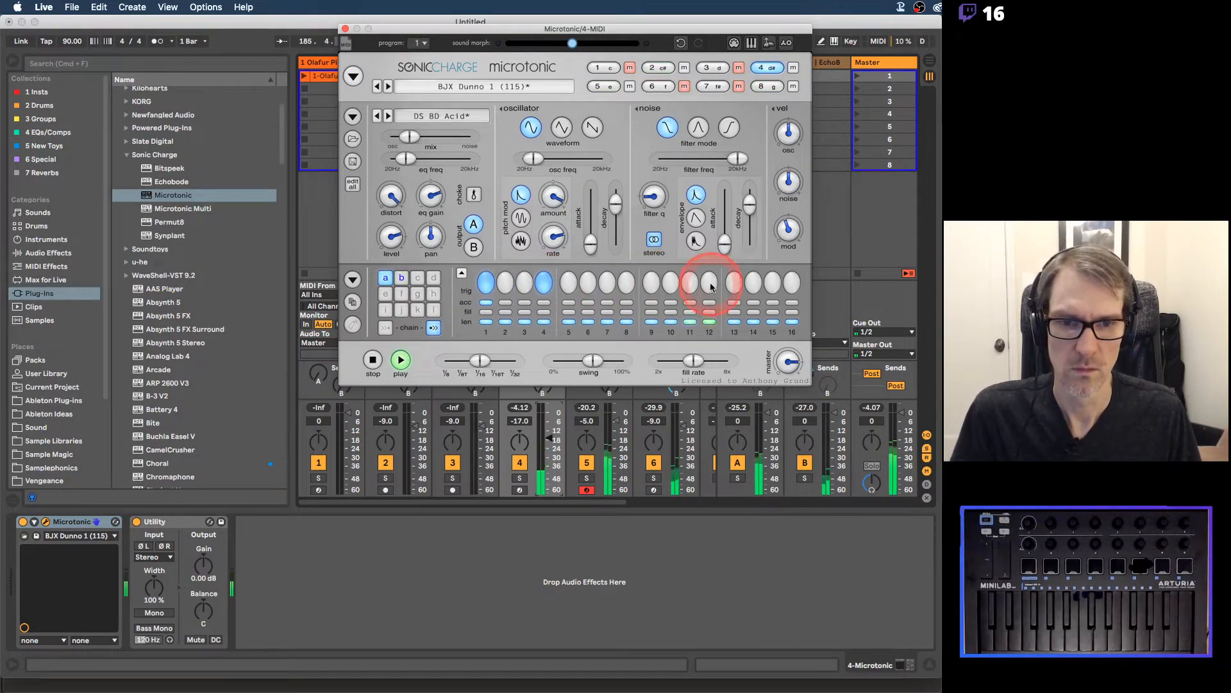
click(611, 285)
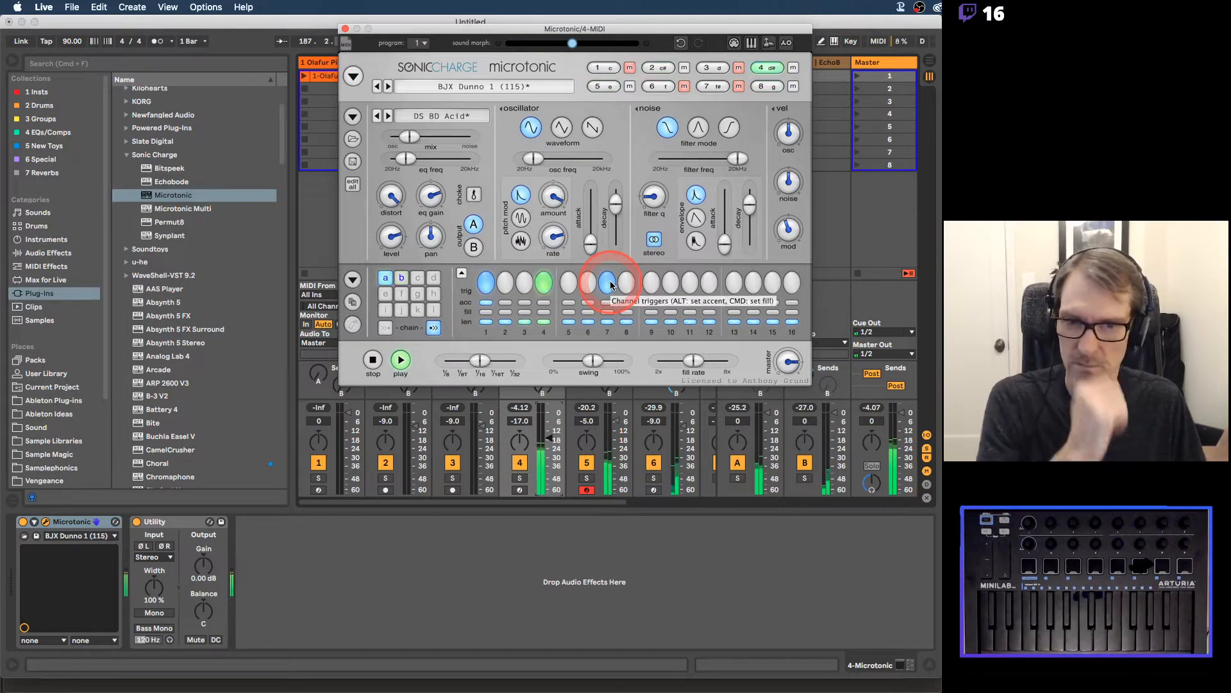
drag(610, 285, 680, 282)
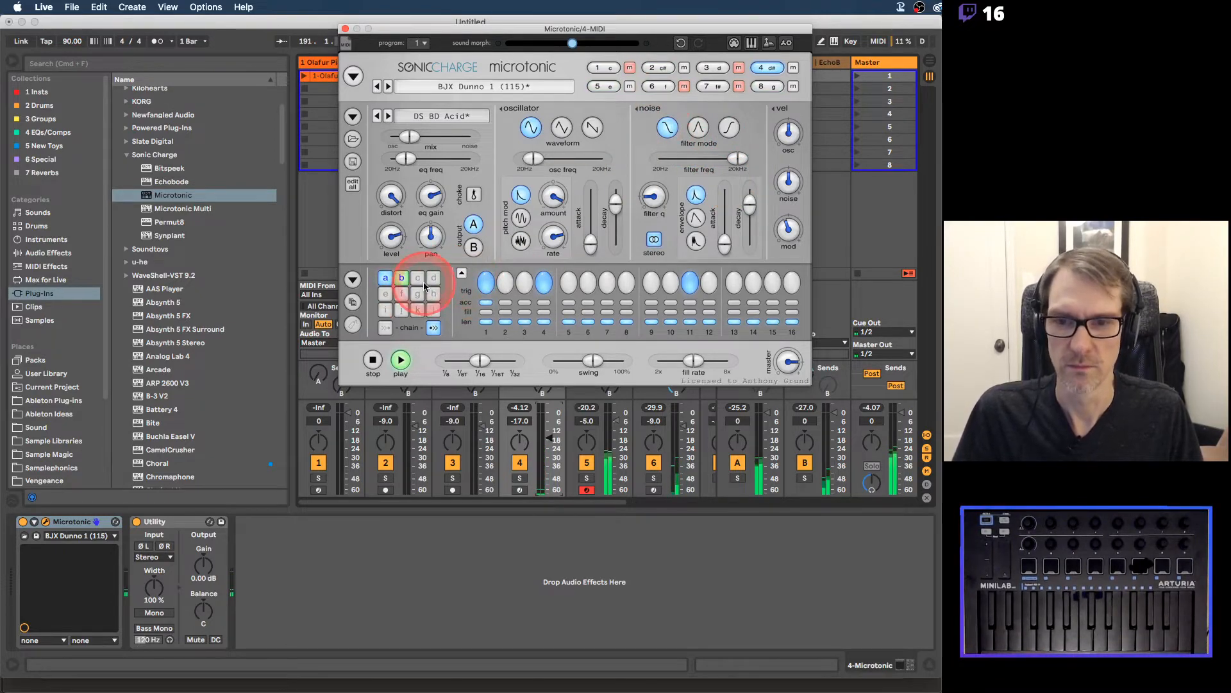
Step: Program drum channel 4's pattern b with triggers on steps 7 and 9, and mute all the other drum channels
click(404, 278)
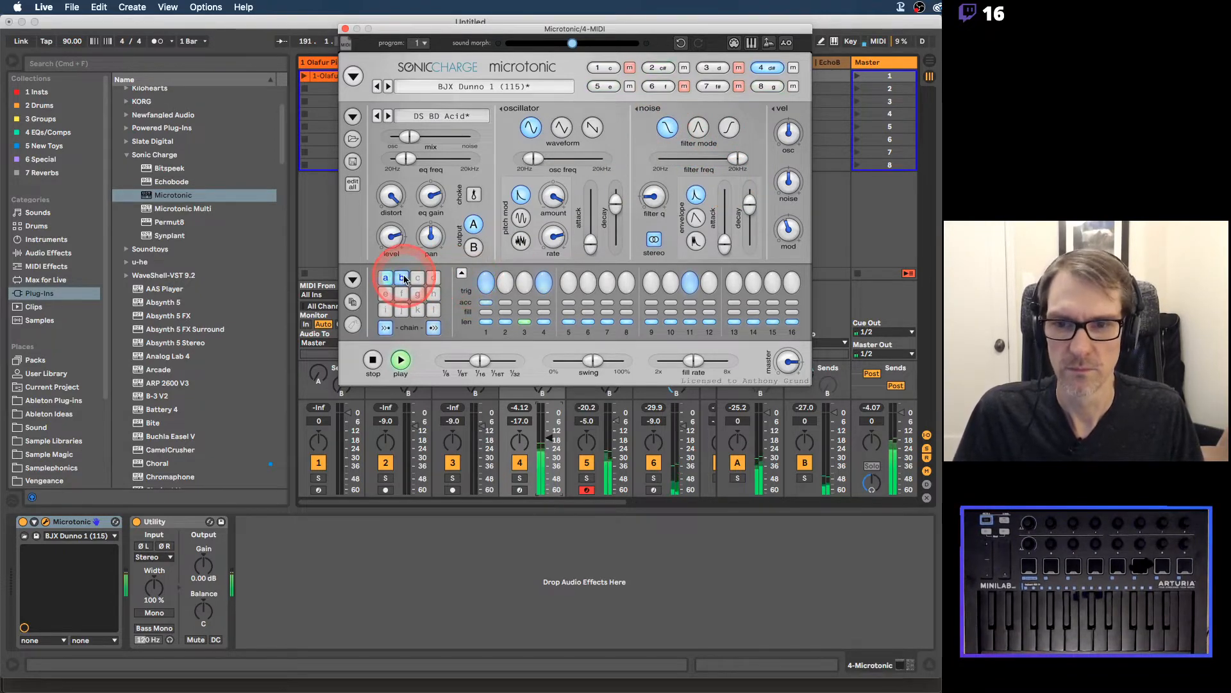
click(607, 282)
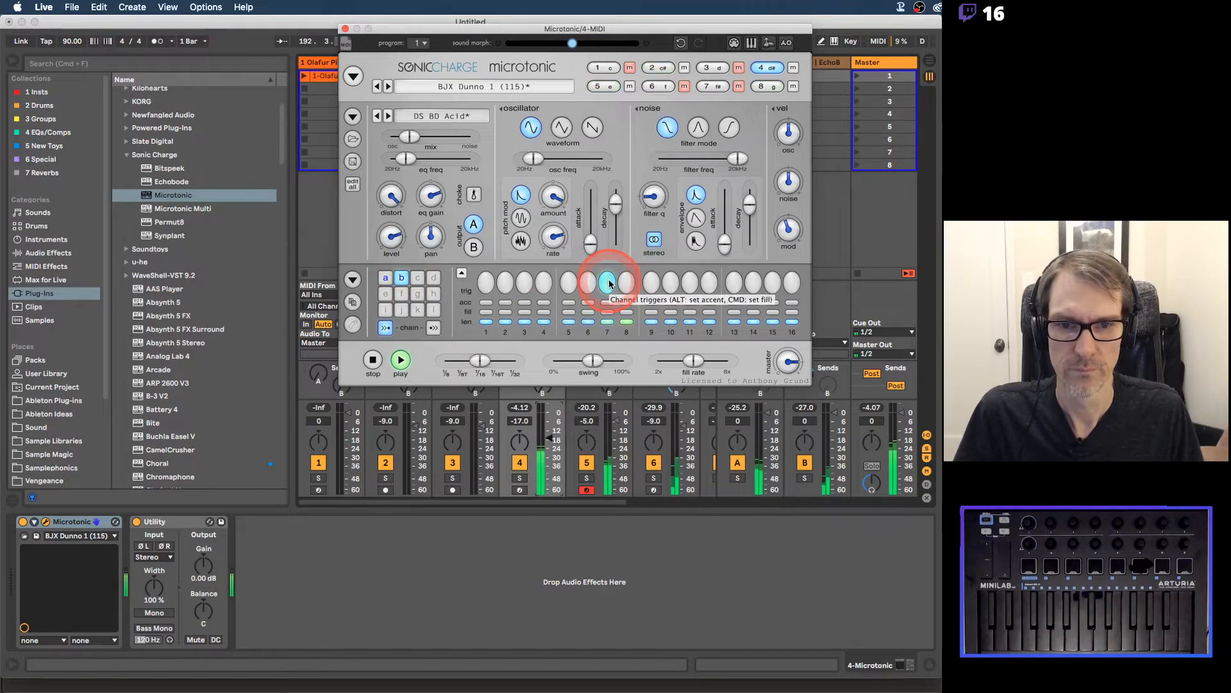
click(651, 283)
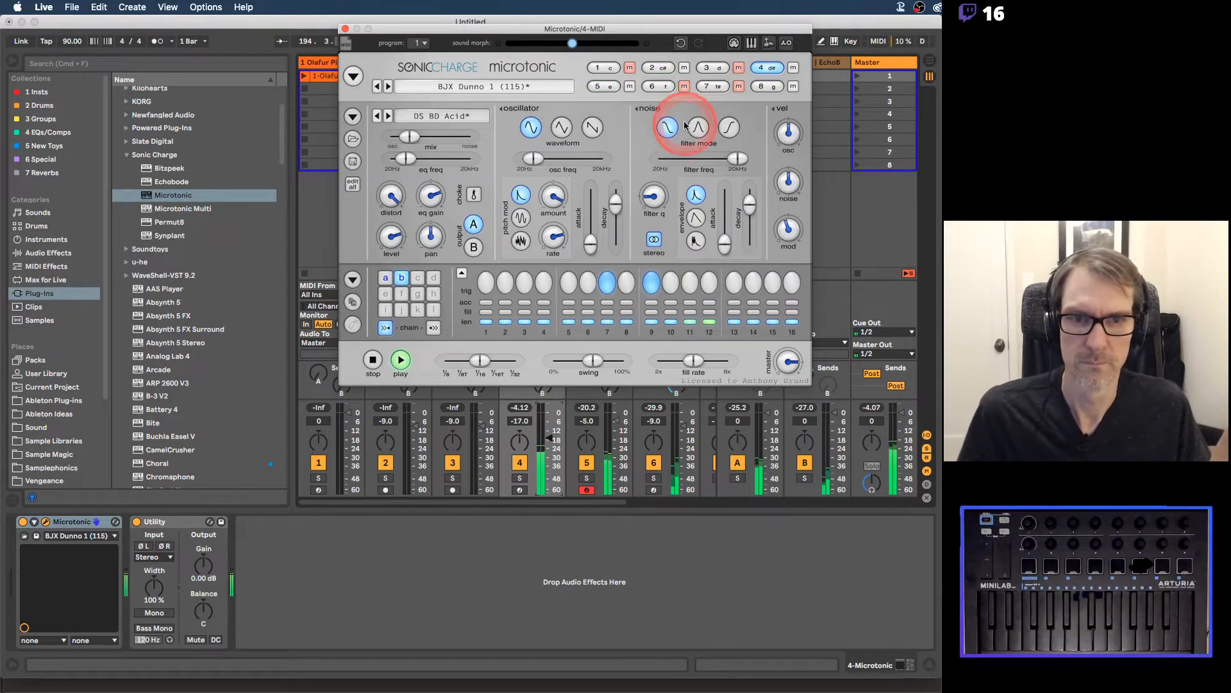
click(763, 86)
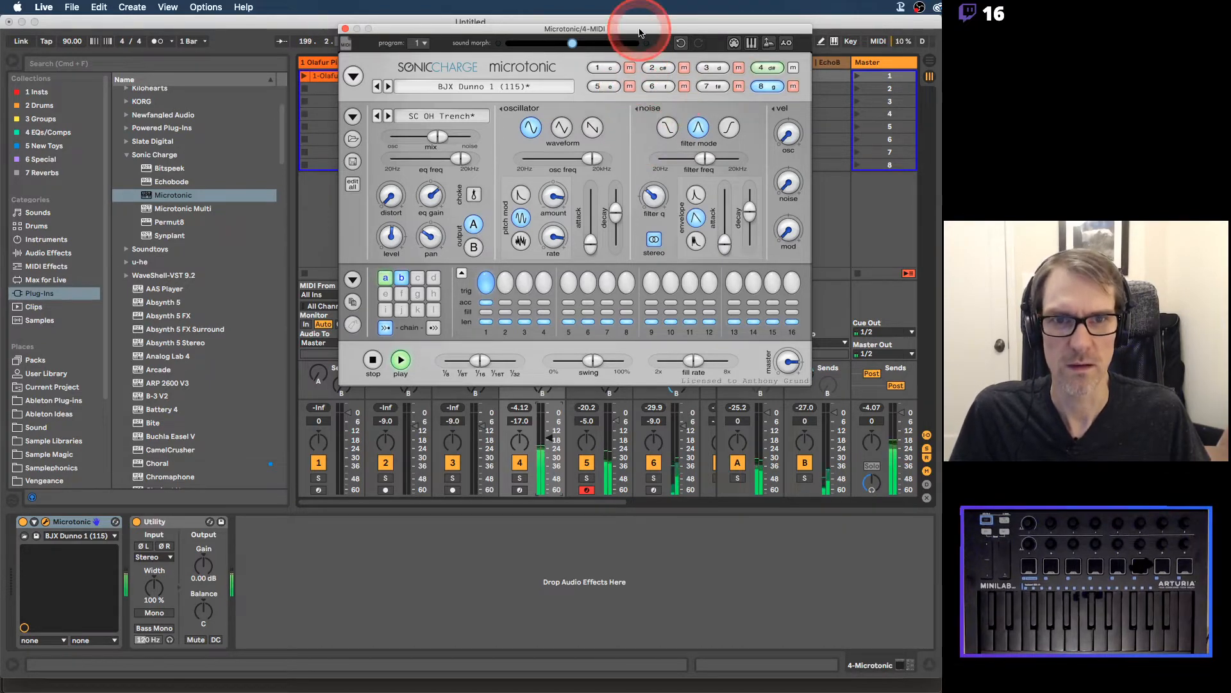
Step: Insert an audio track after the Microtonic track and name it BD Dist
drag(639, 32, 344, 128)
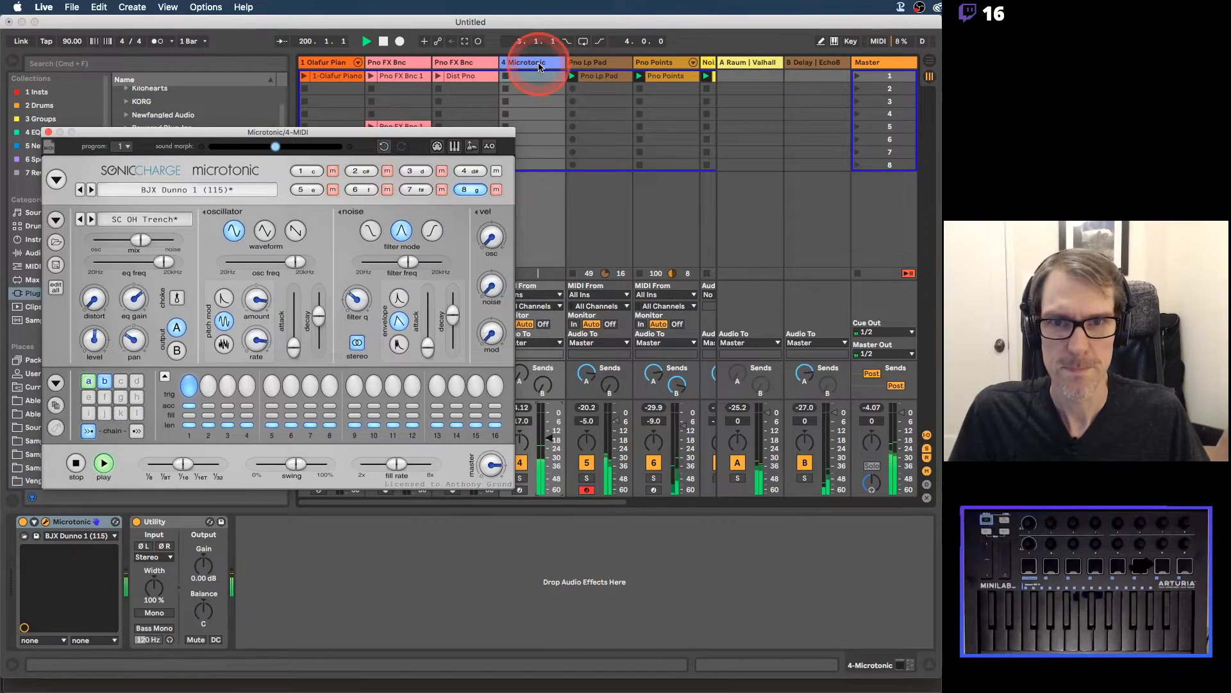
key(super+t)
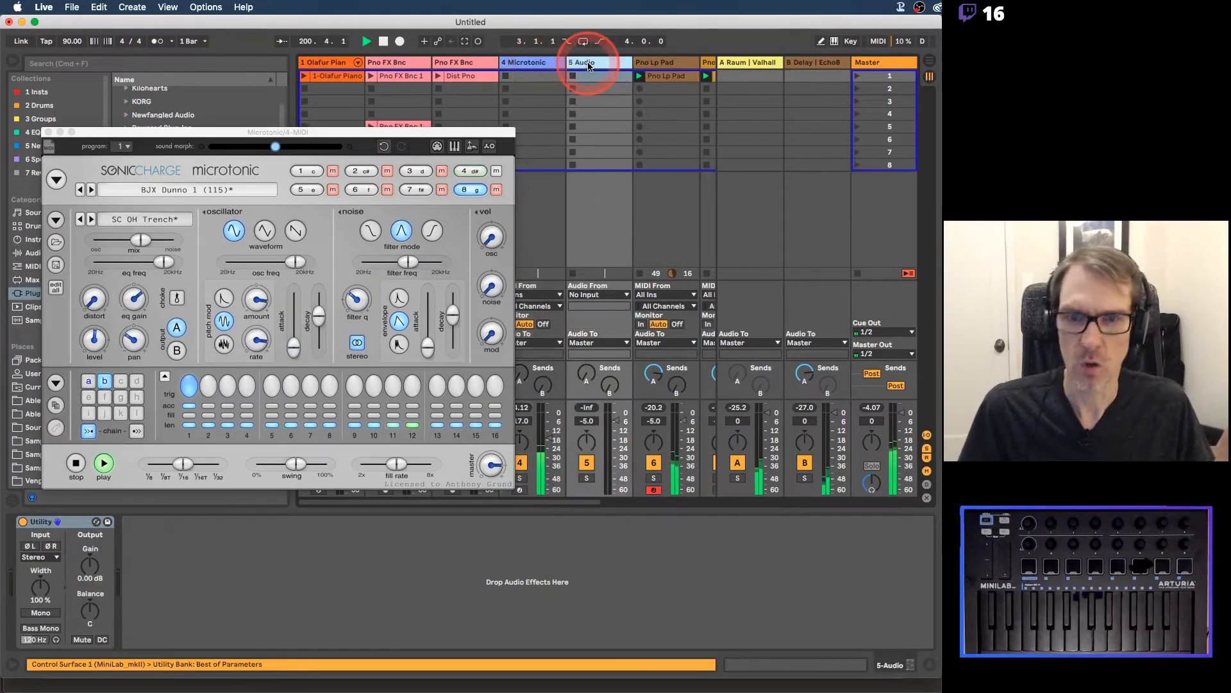
key(super+r)
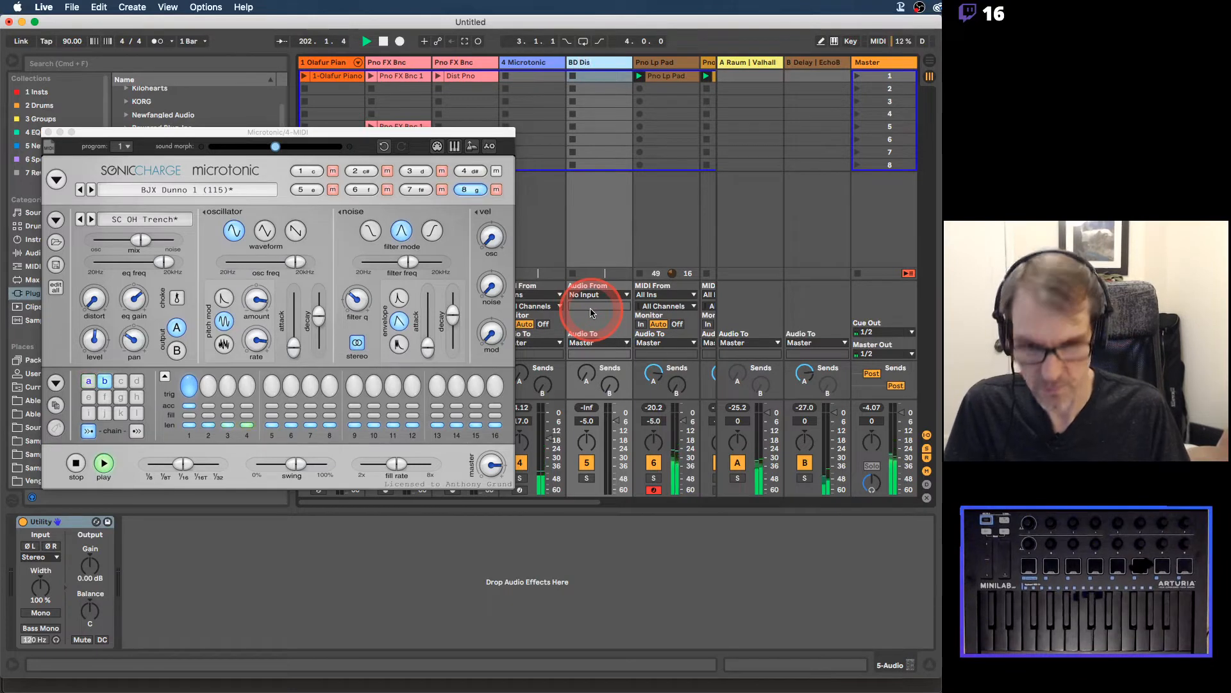
Step: Route 4-Microtonic's Post FX signal into the BD Dist track at -18.6 dB and record it into the first clip slot
click(587, 294)
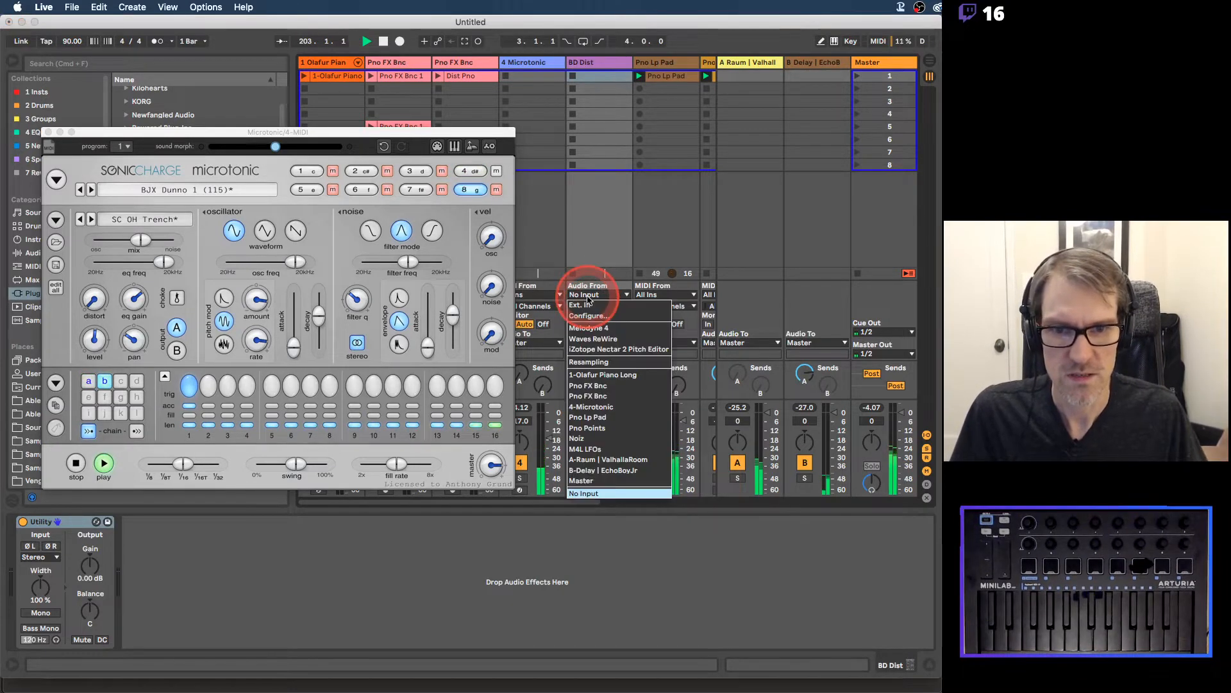
drag(503, 135, 417, 133)
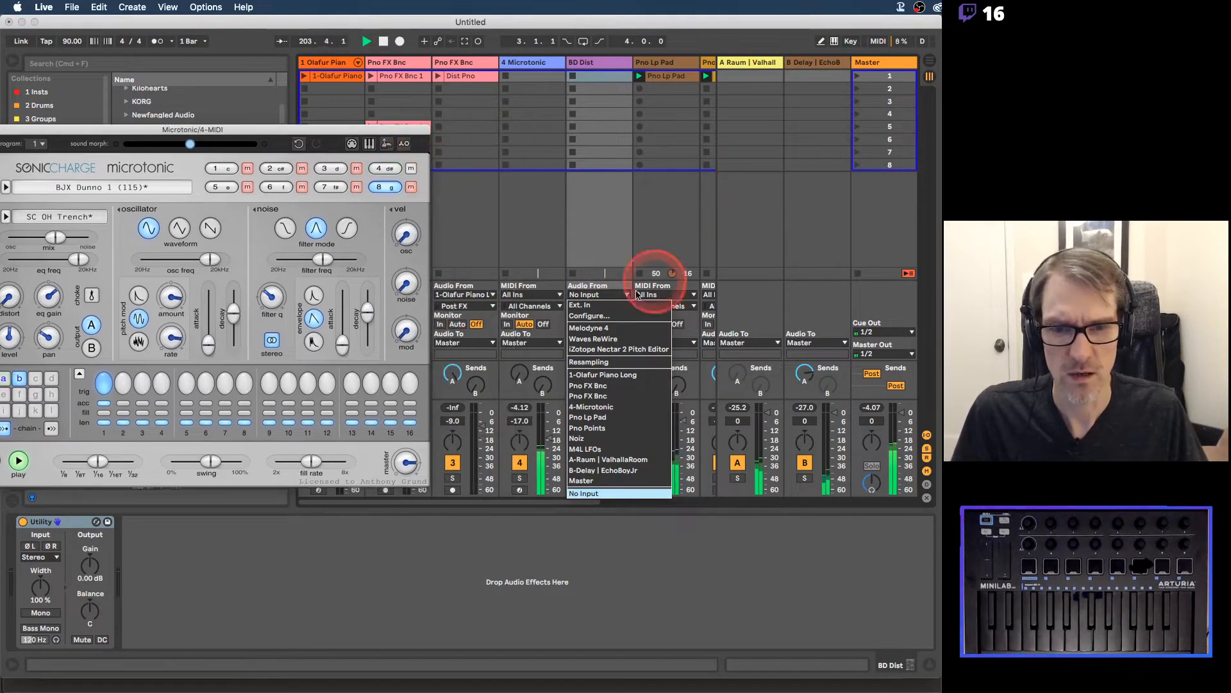
click(592, 407)
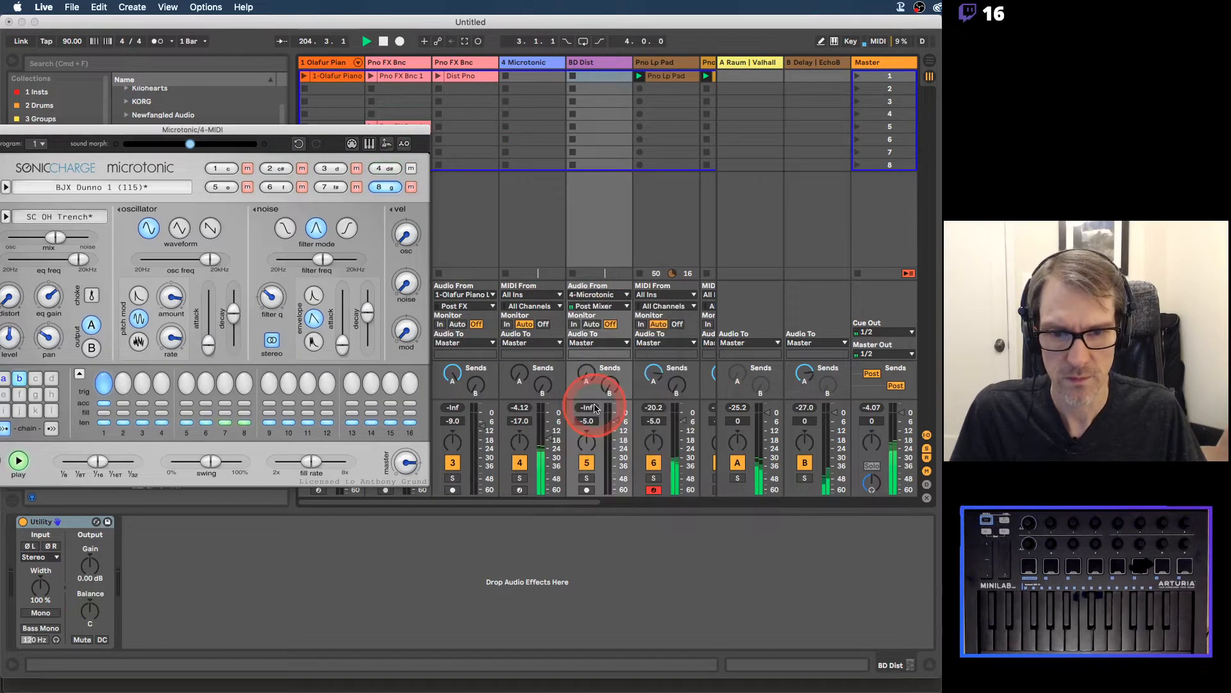
click(595, 306)
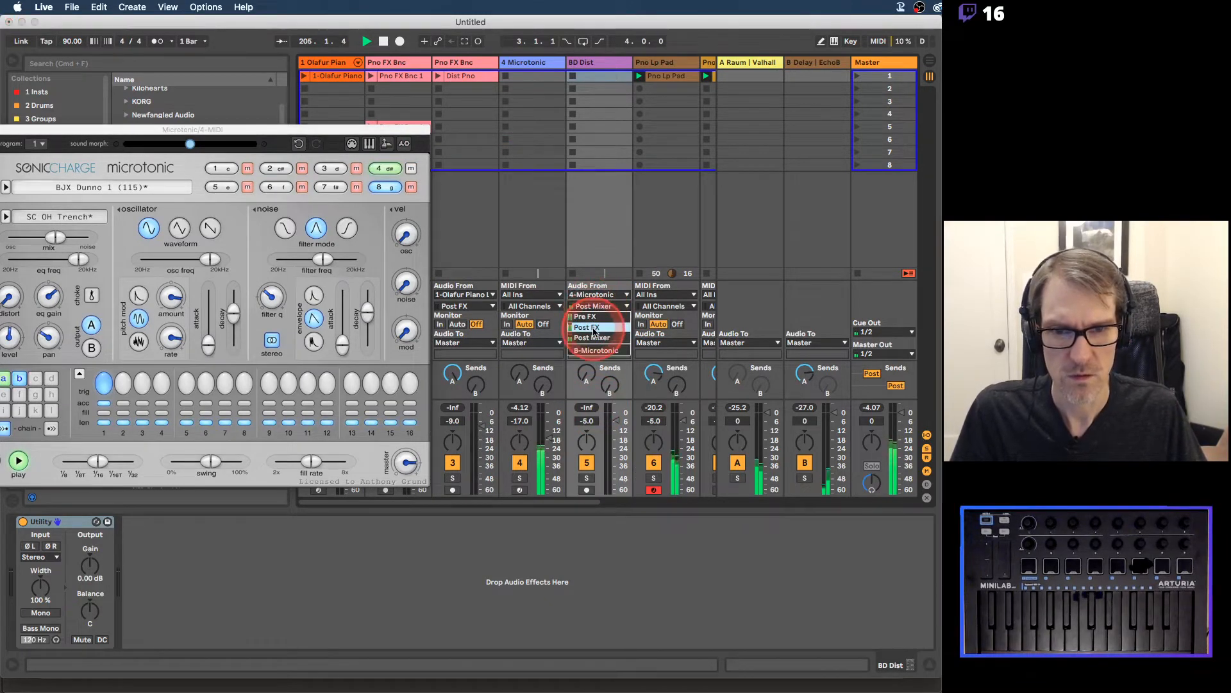
click(594, 321)
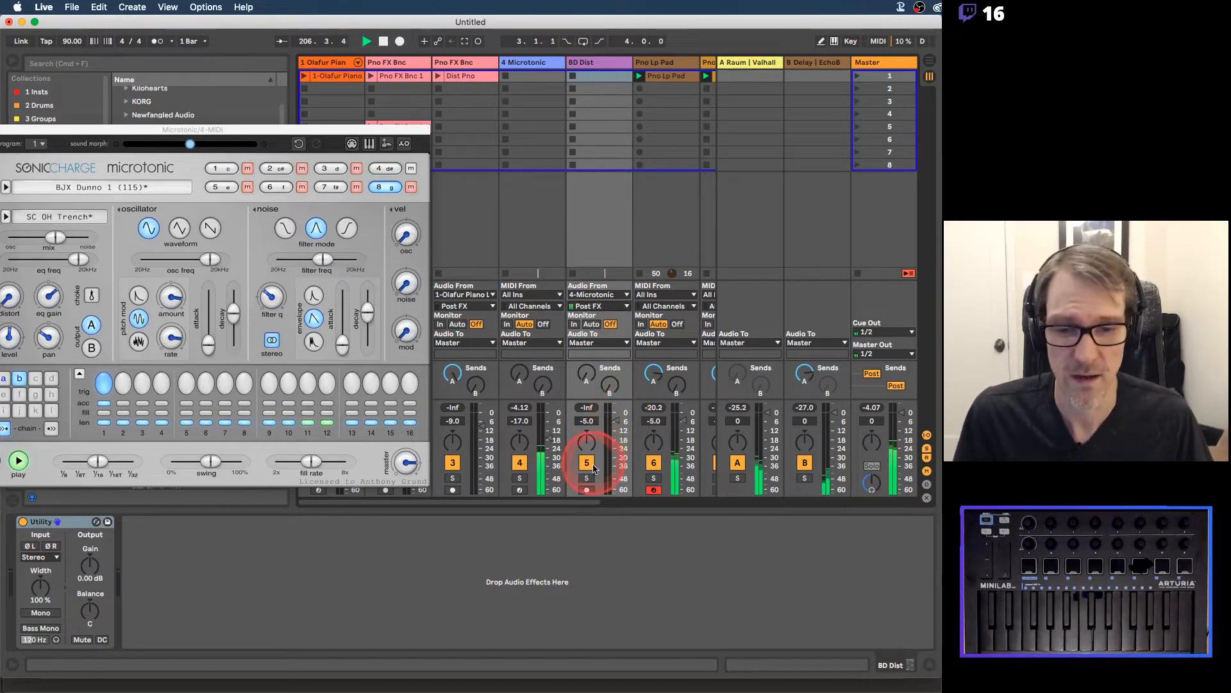
click(586, 489)
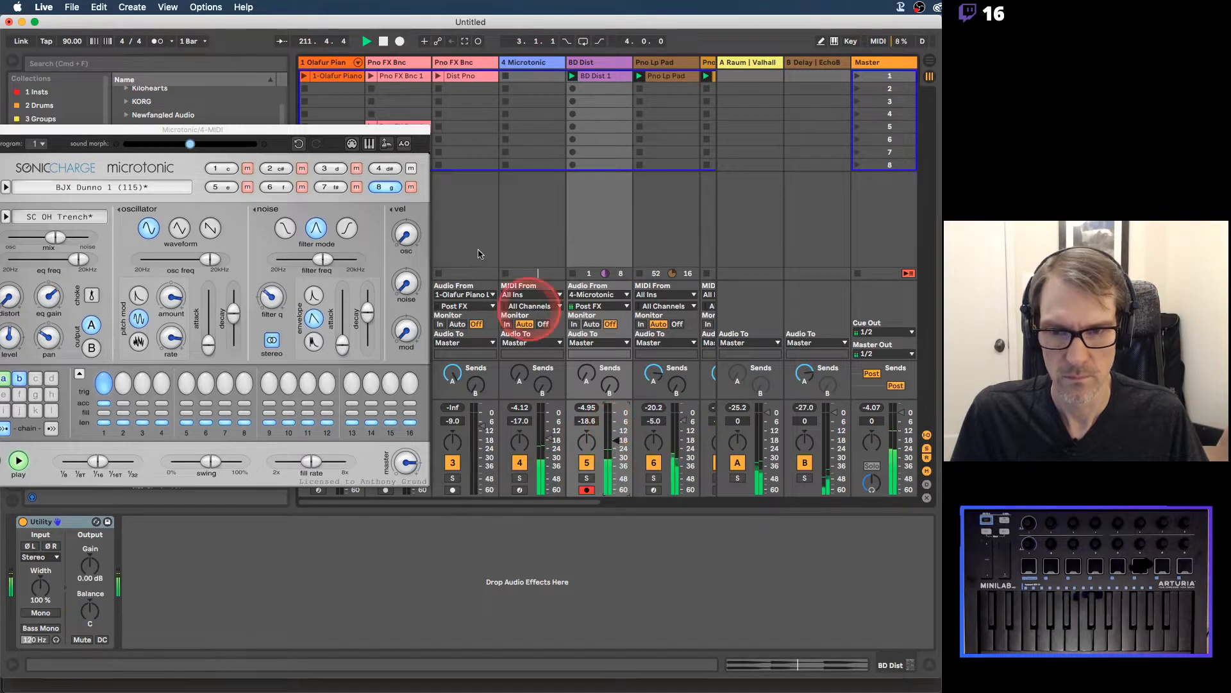
Step: Select drum channel 4 in Microtonic for editing
drag(398, 129, 648, 75)
click(621, 115)
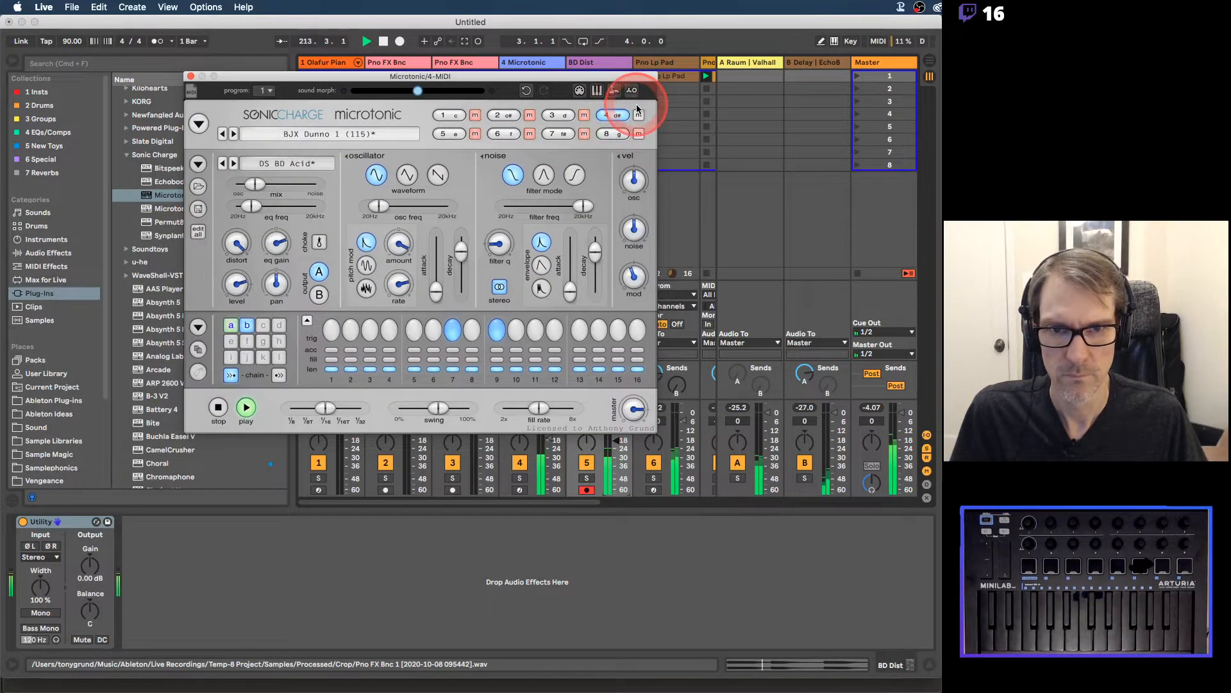
drag(634, 81, 508, 70)
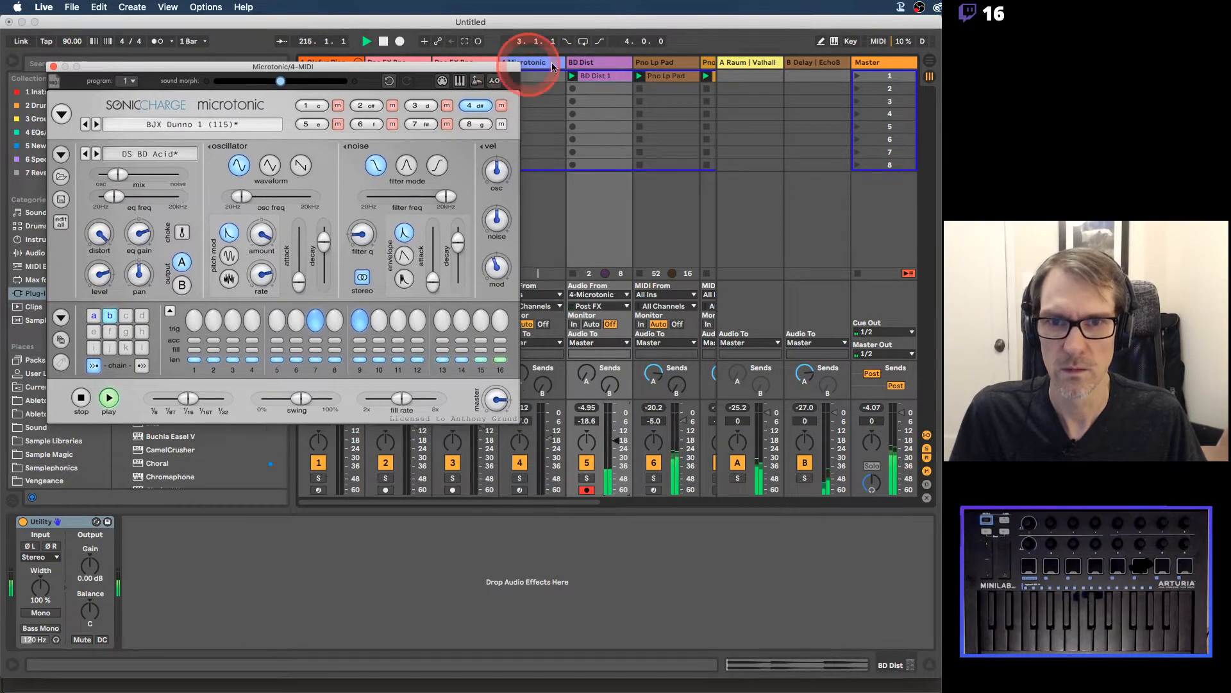
Step: Duplicate the BD Dist track, delete the copied clip, and name the new track Noiz Perc
click(549, 64)
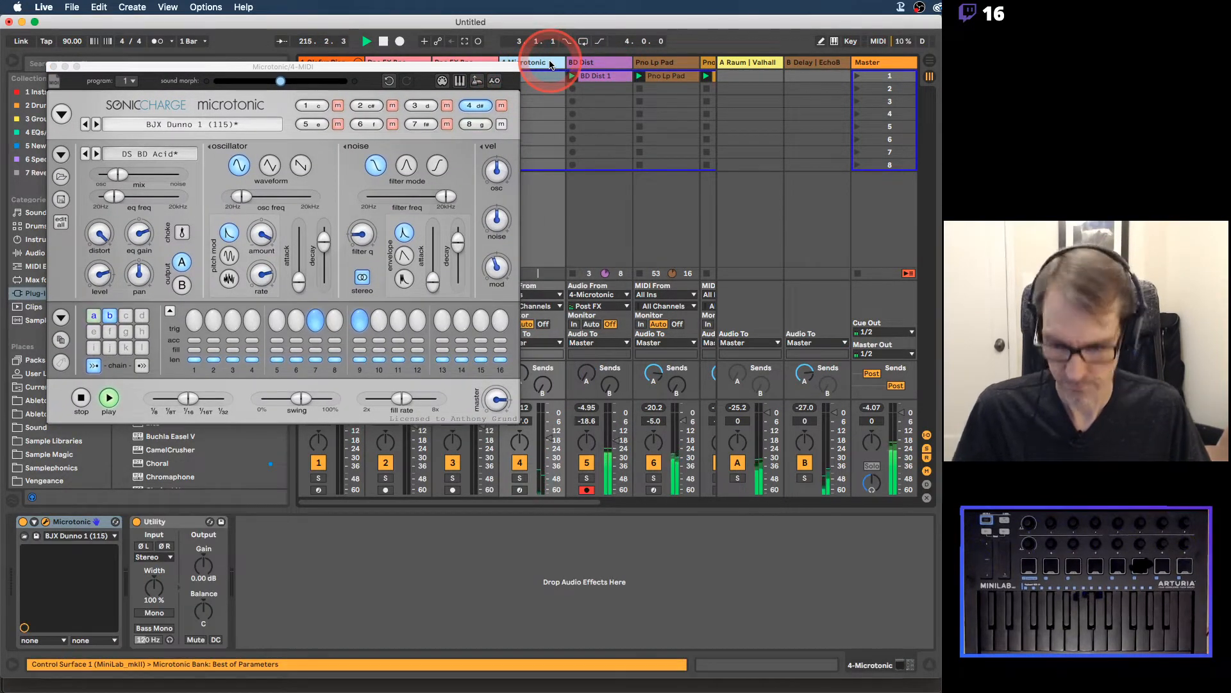
click(589, 63)
key(super+d)
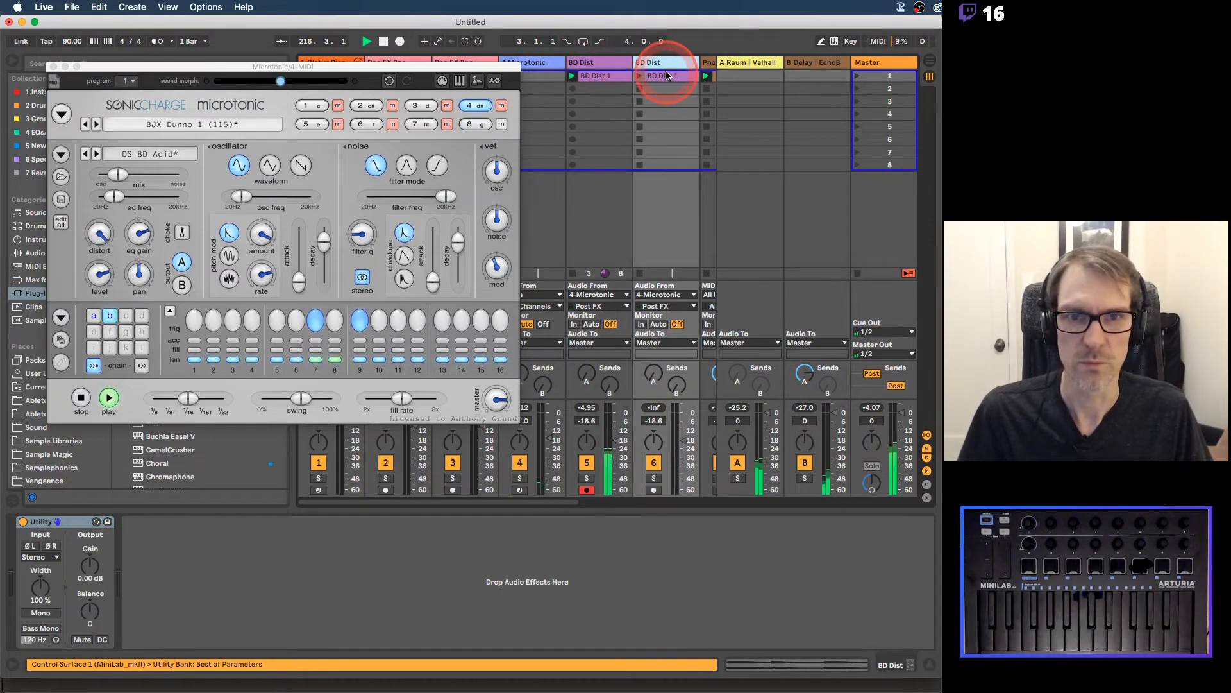
key(Delete)
click(657, 63)
key(super+r)
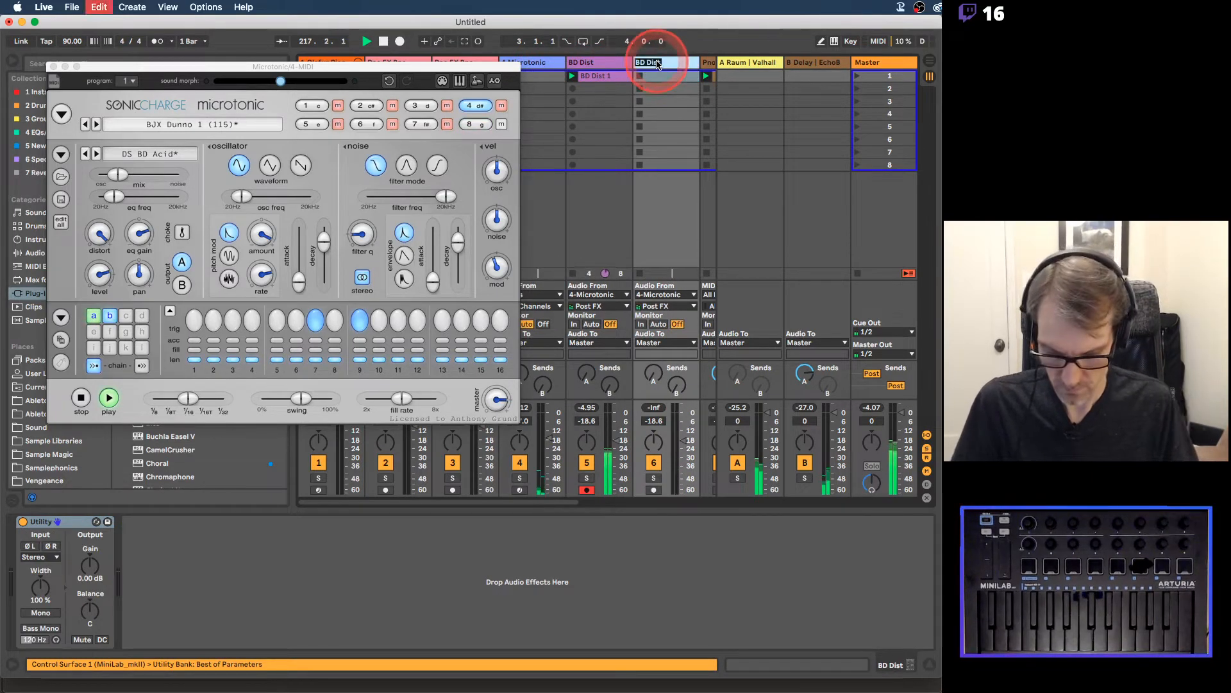
text(Noiz Perc)
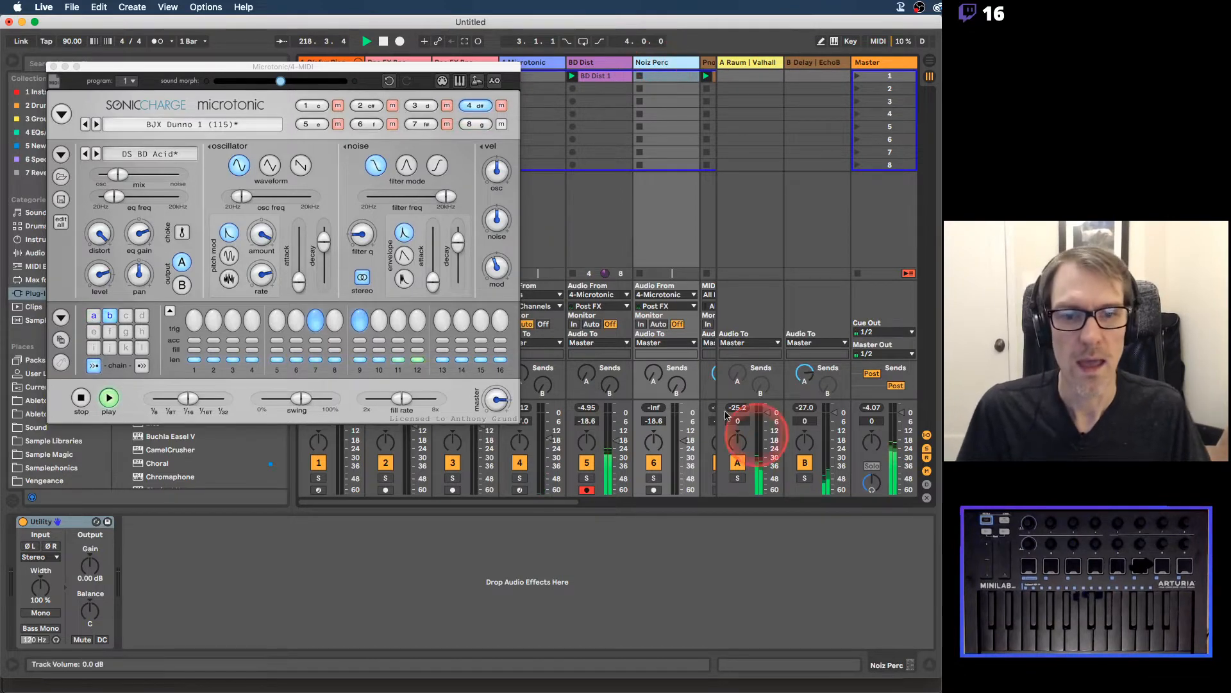
Step: Arm the Noiz Perc track and record Microtonic's output into its first clip slot
click(596, 63)
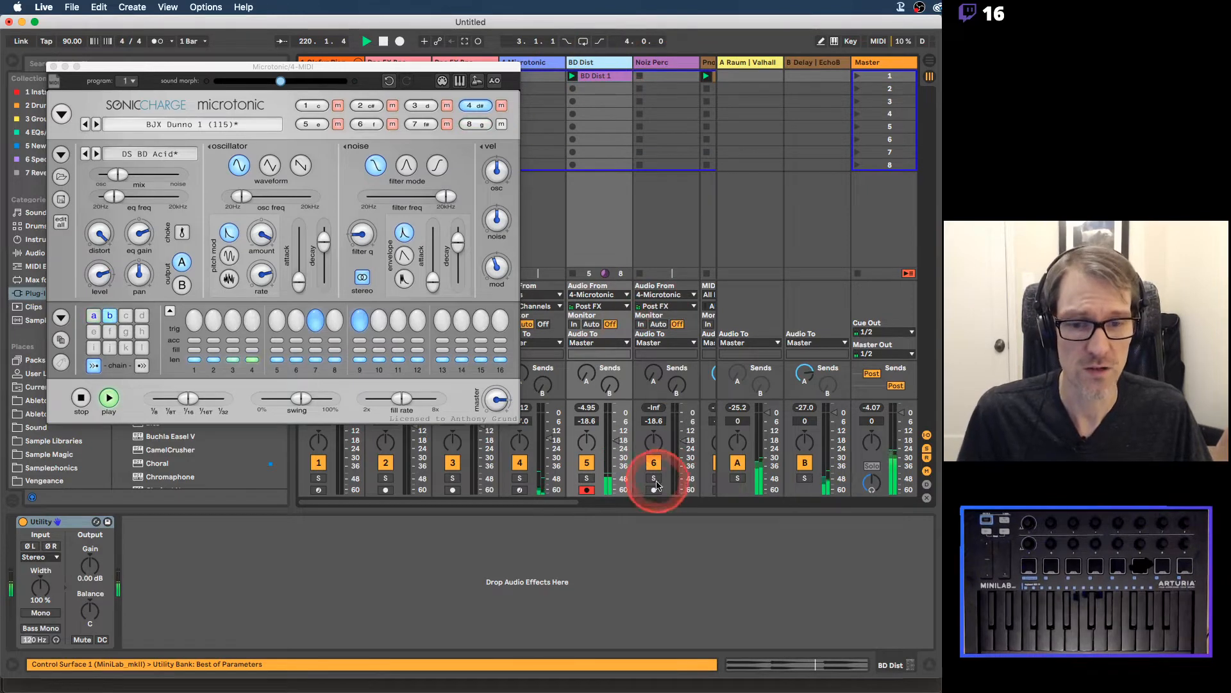
click(654, 489)
click(639, 77)
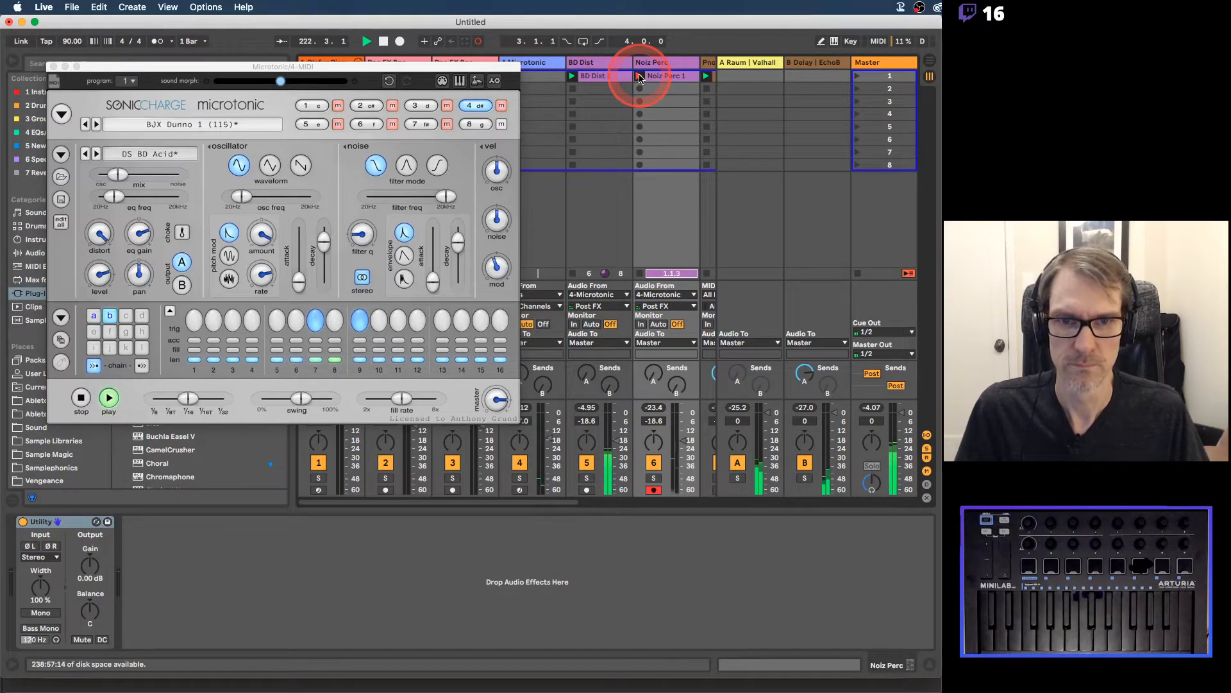
click(639, 78)
Step: Select drum channel 2 in Microtonic and add triggers on steps 7, 9 and 11 of pattern b
click(504, 69)
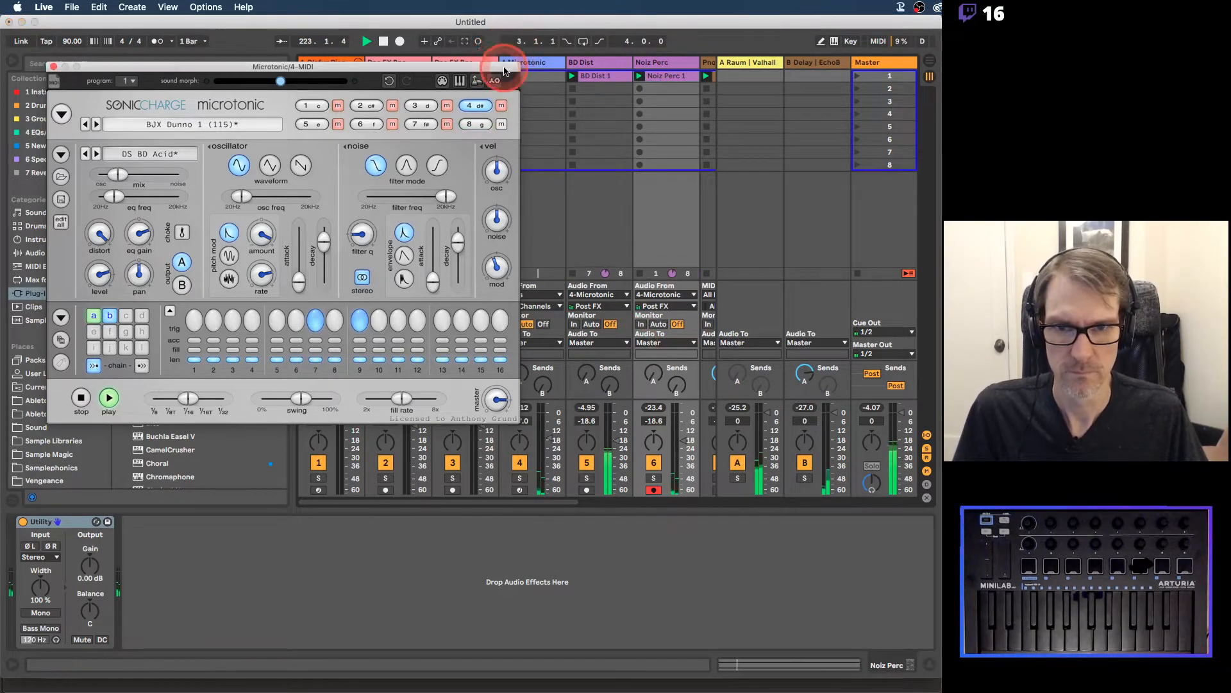
drag(504, 69, 459, 58)
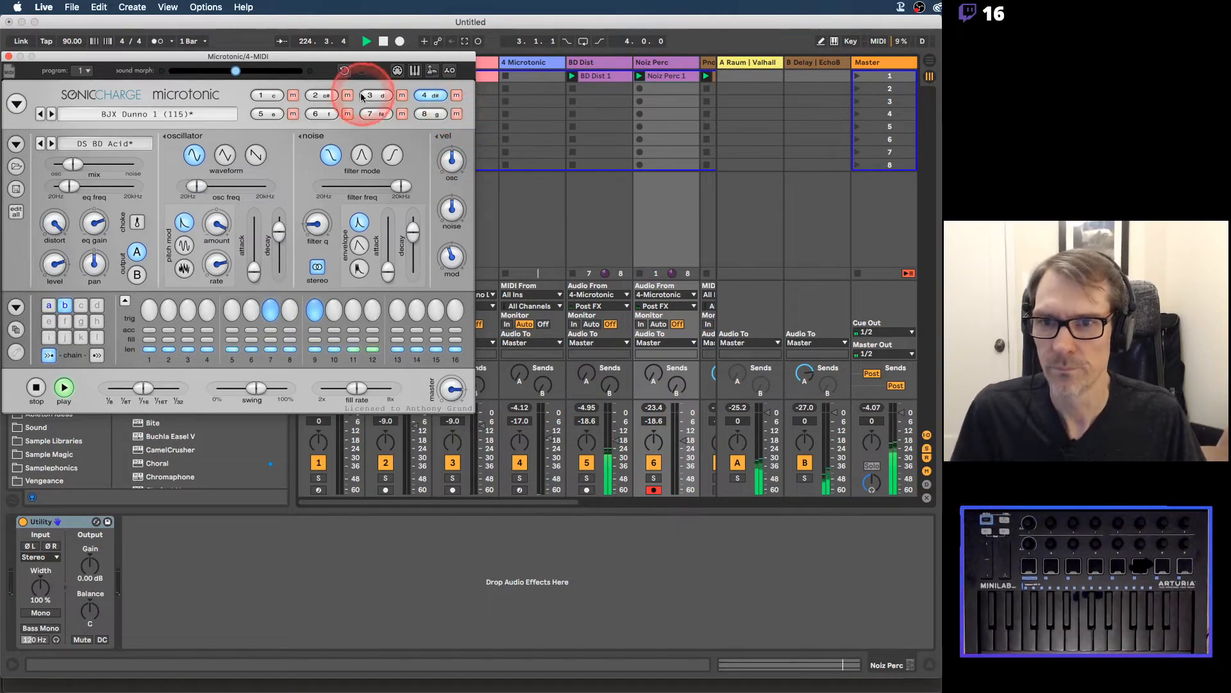
drag(384, 55, 430, 36)
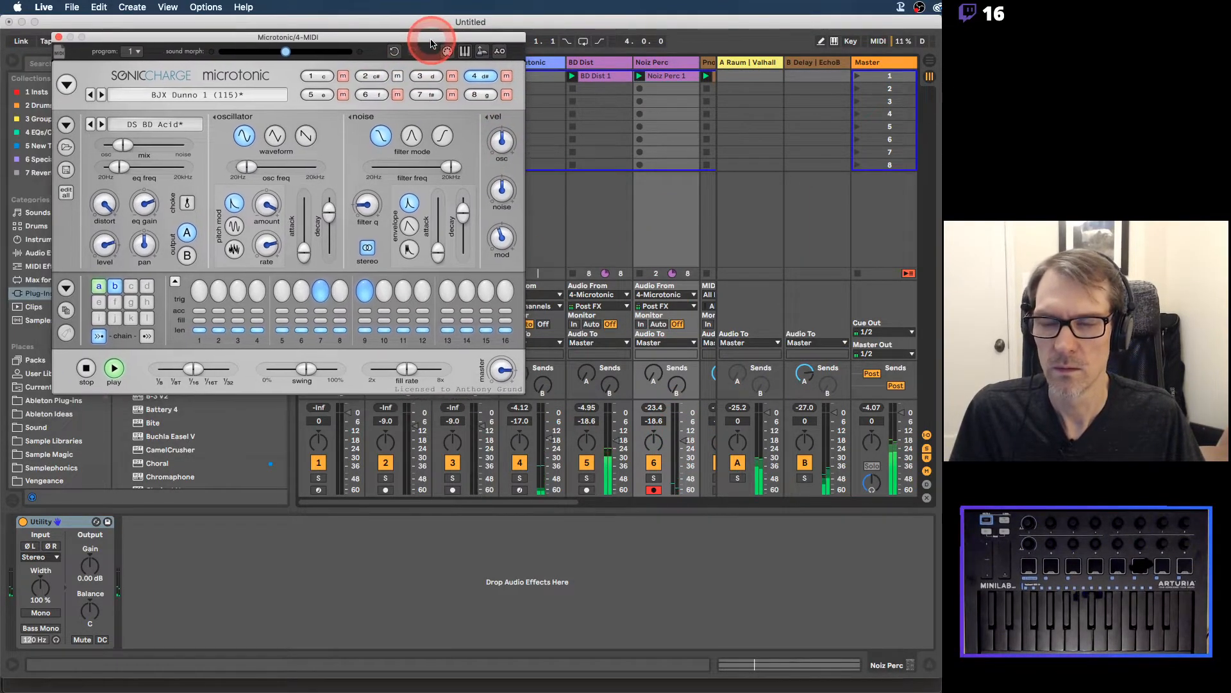
click(367, 77)
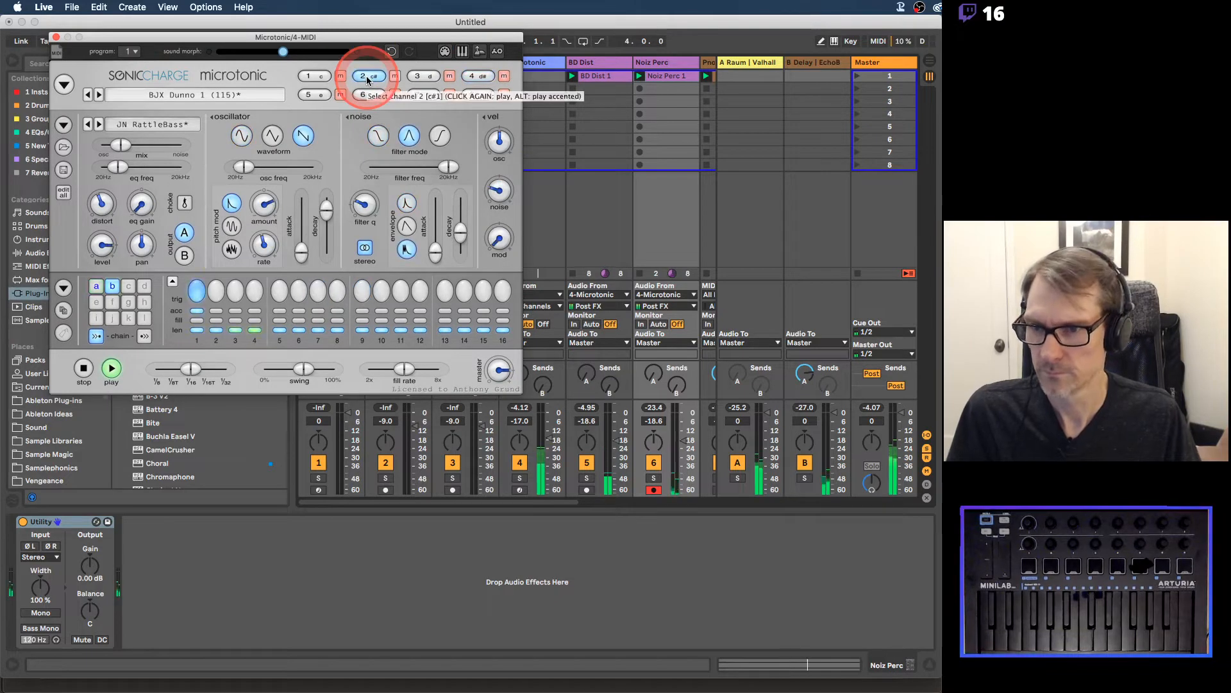
click(97, 286)
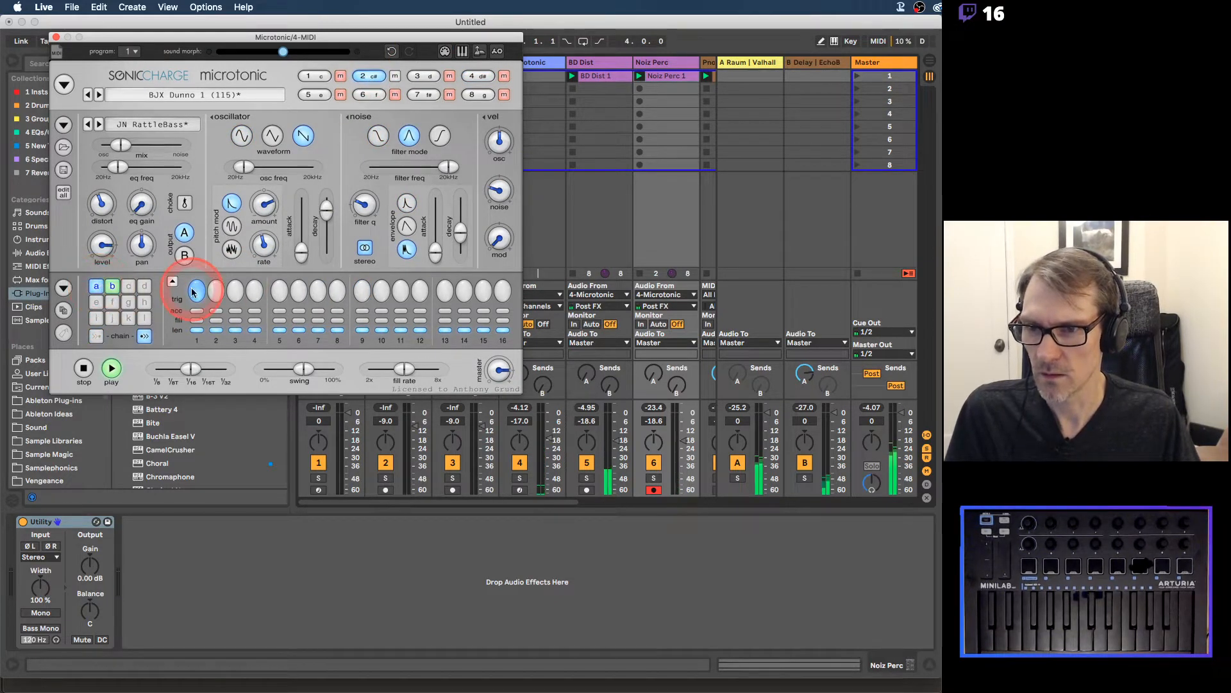
click(250, 294)
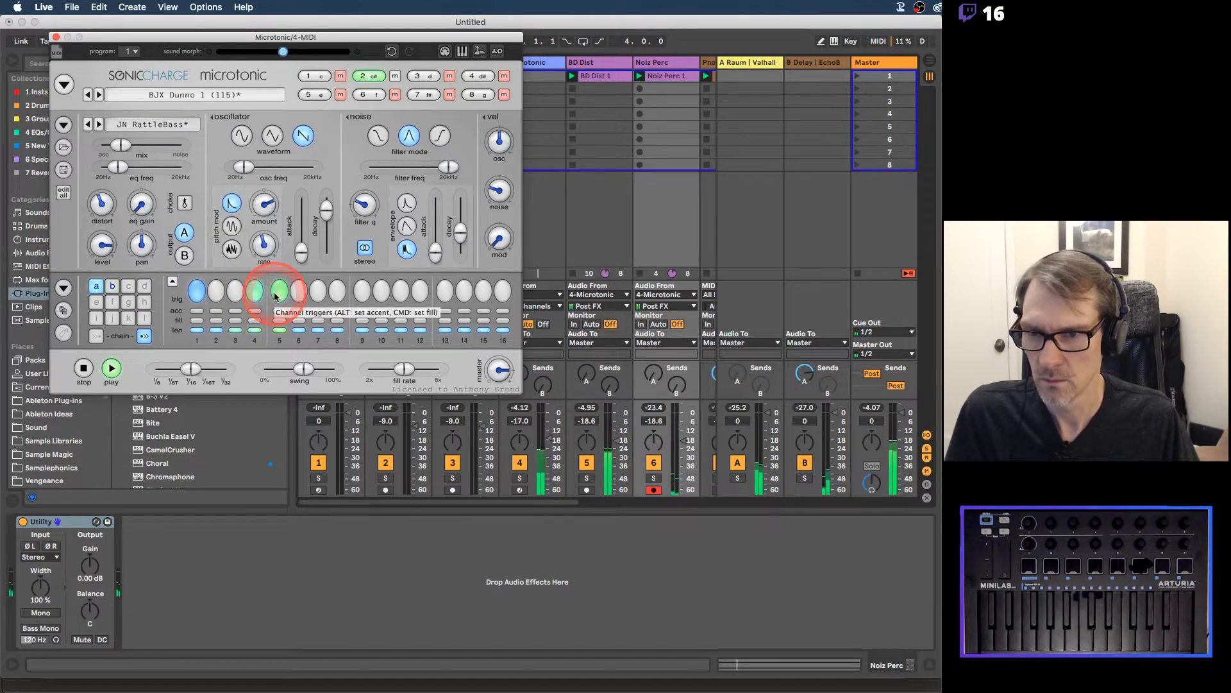
click(254, 293)
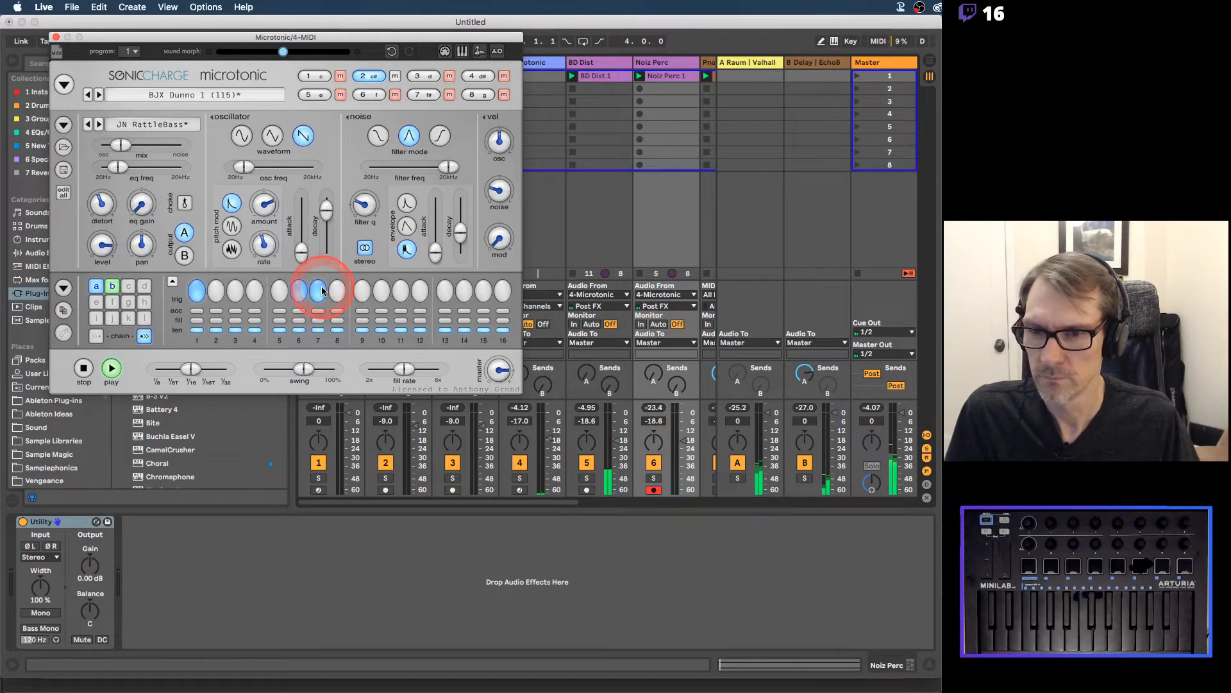
drag(309, 291, 294, 293)
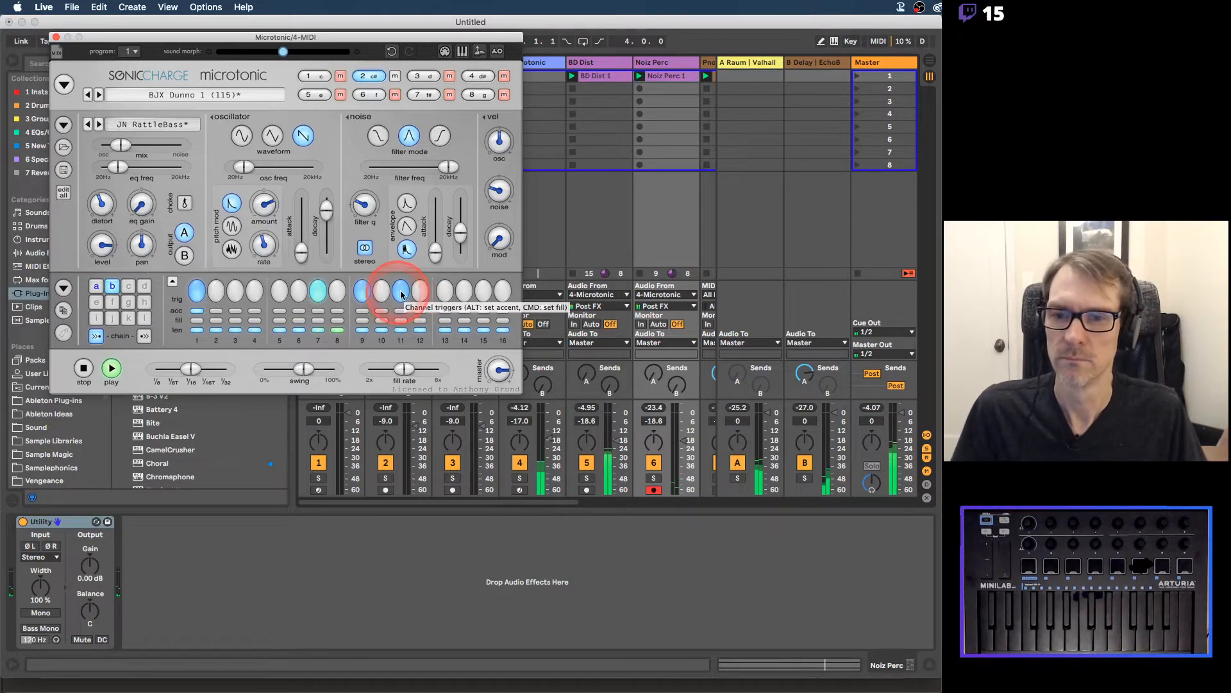
click(379, 76)
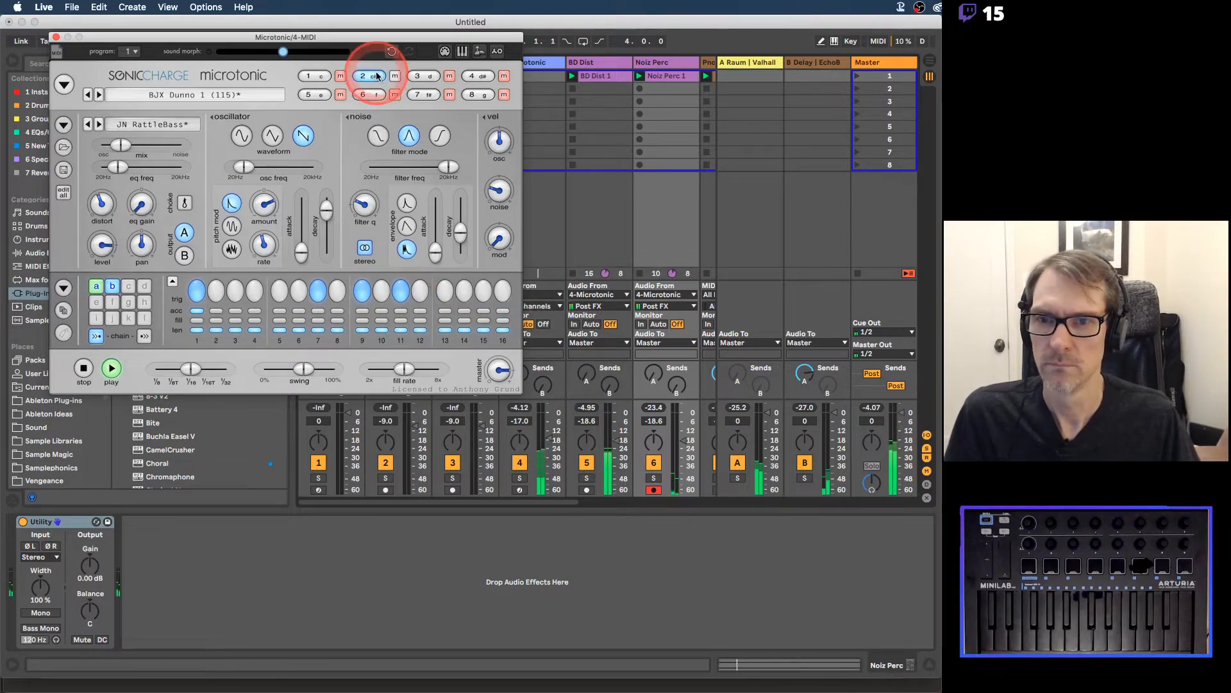
Step: Duplicate the Noiz Perc track and name the copy BD Noisy
drag(459, 38, 431, 40)
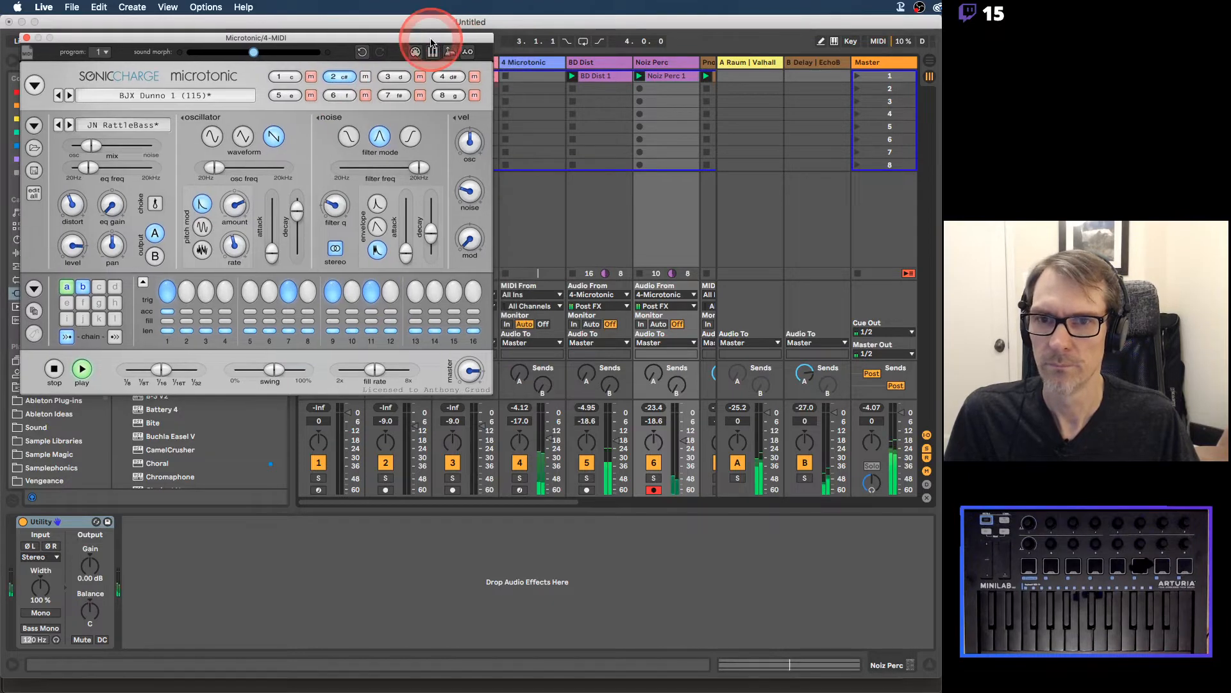
click(672, 64)
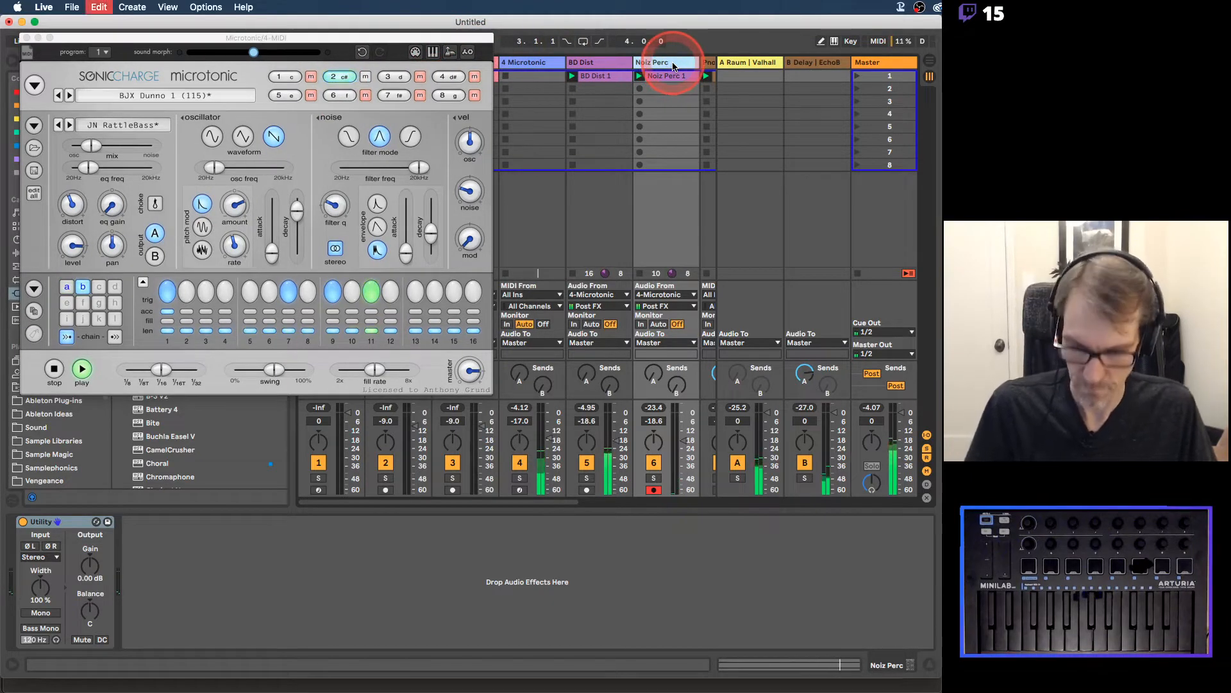
key(super+d)
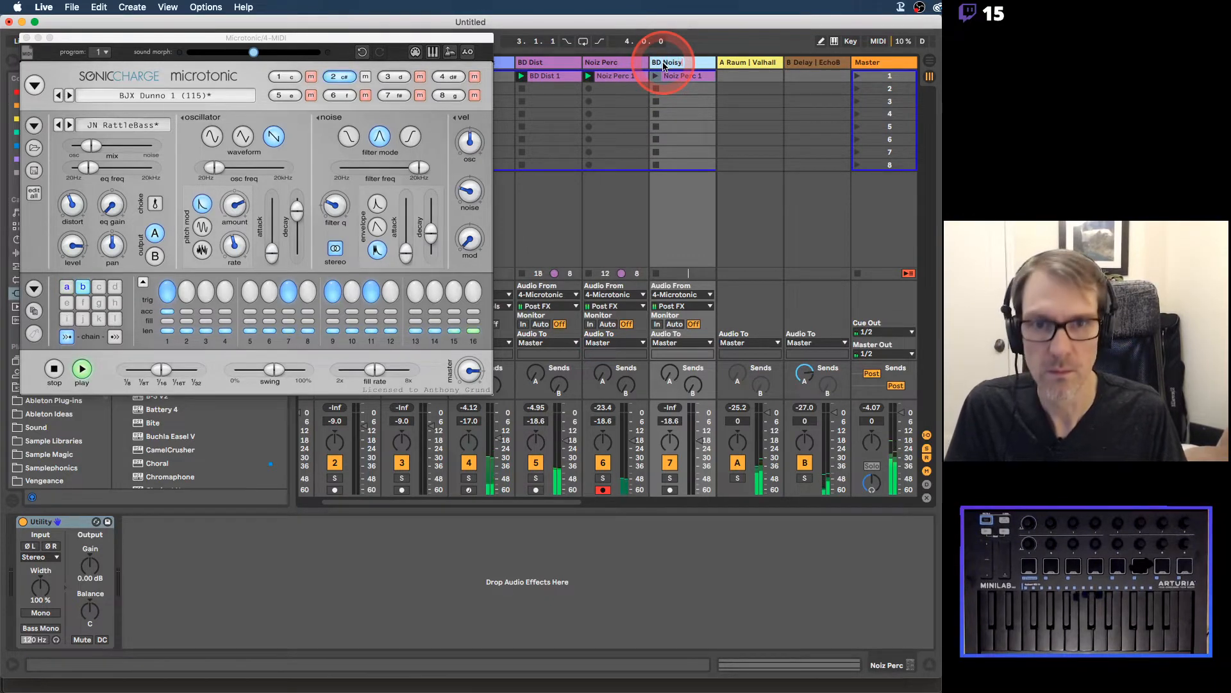
Step: Clear the copied clip from BD Noisy and record Microtonic's output into the track's first clip slot
click(690, 75)
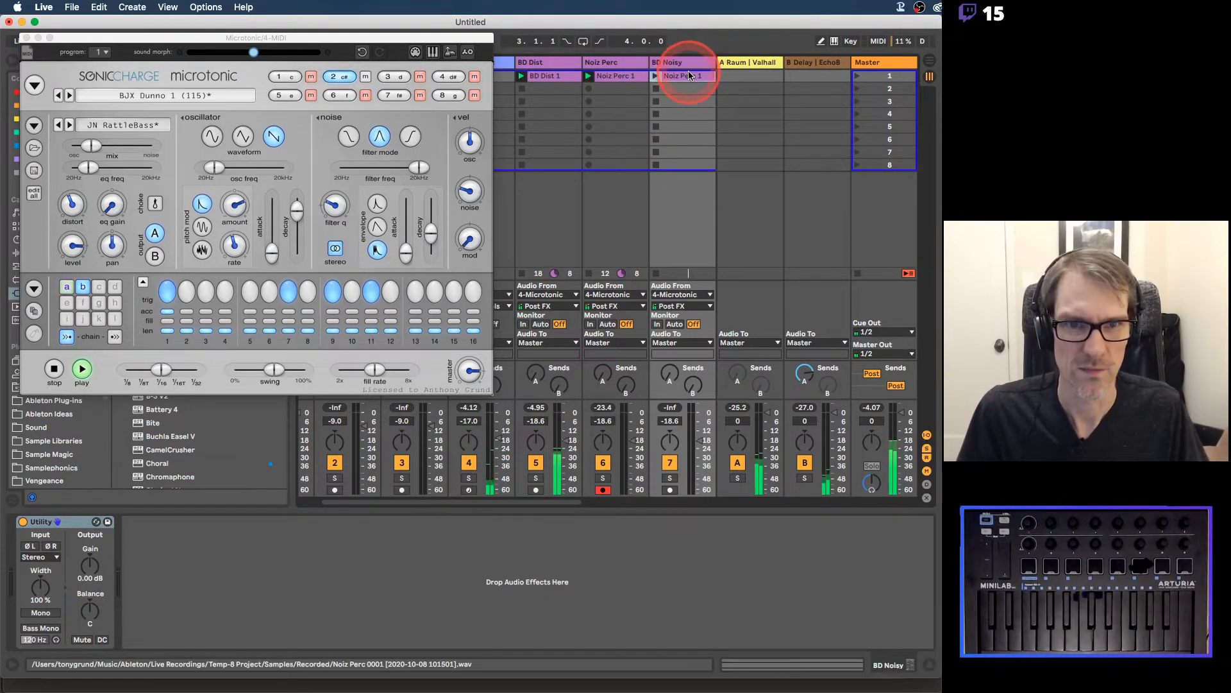
click(670, 489)
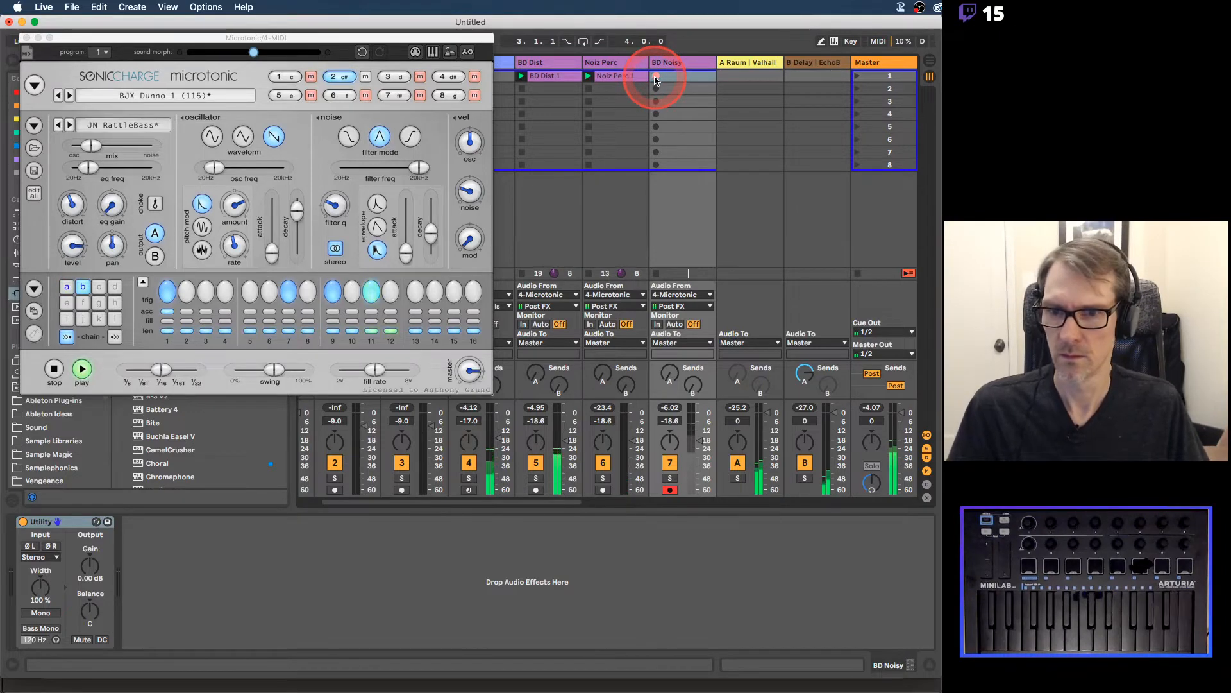
click(656, 77)
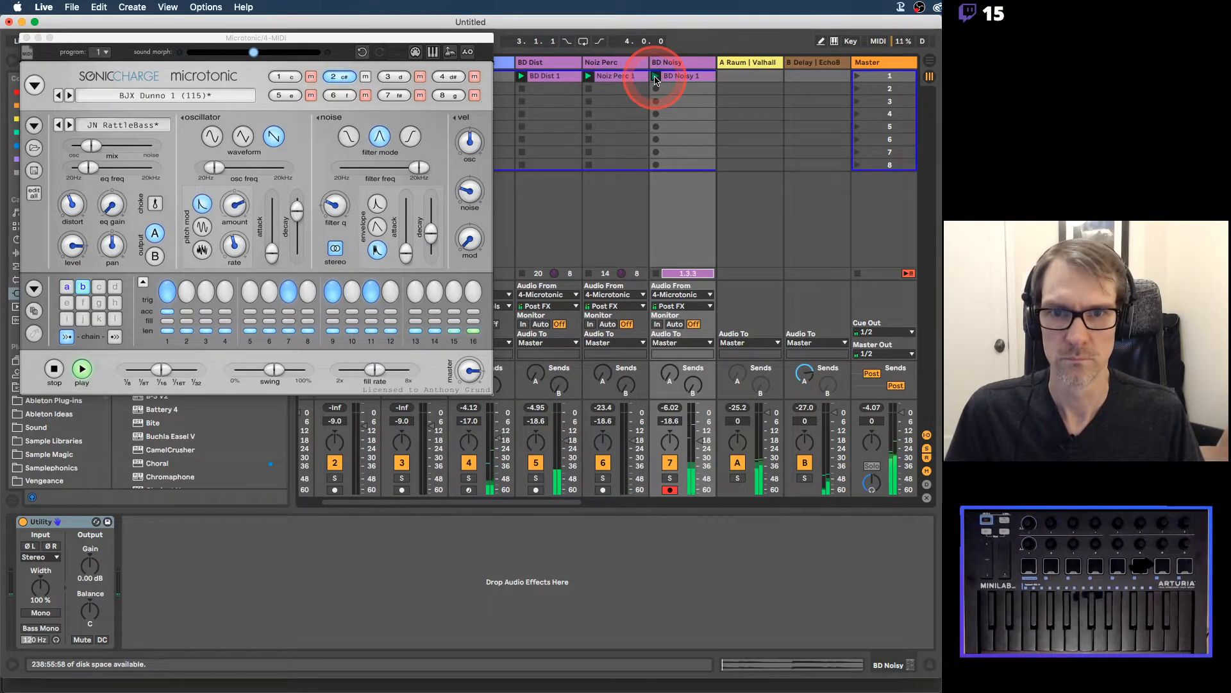
Step: Move the Microtonic window aside and briefly mute the 4 Microtonic track to hear the recorded clips alone
drag(483, 39, 659, 62)
click(467, 462)
click(382, 72)
drag(327, 61, 774, 132)
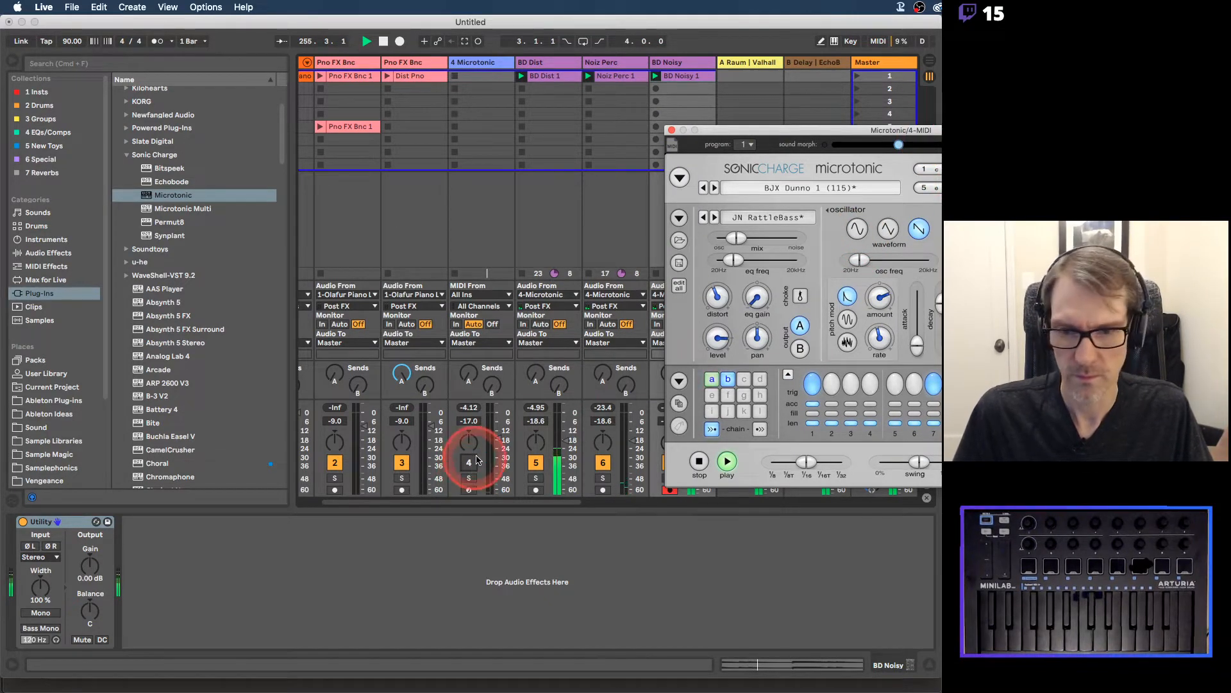
click(469, 462)
Step: Duplicate the BD Noisy track and name the copy Cym Noiz
click(784, 131)
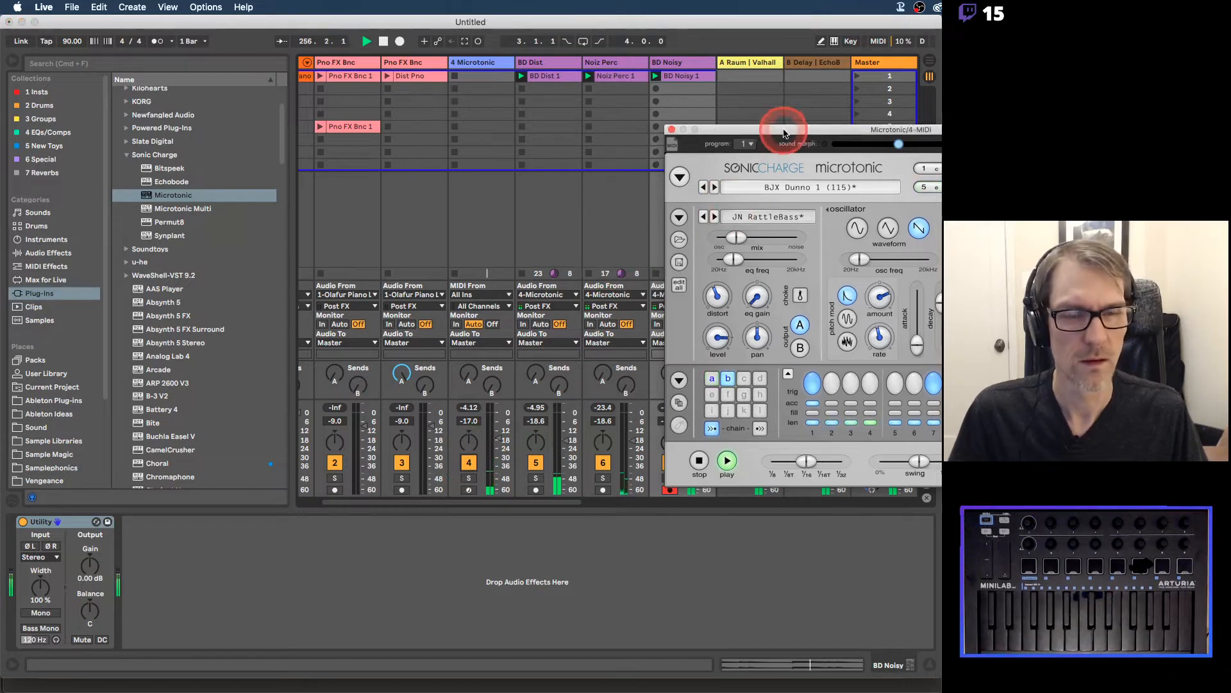
drag(783, 132, 861, 62)
scroll(632, 127, right, 3)
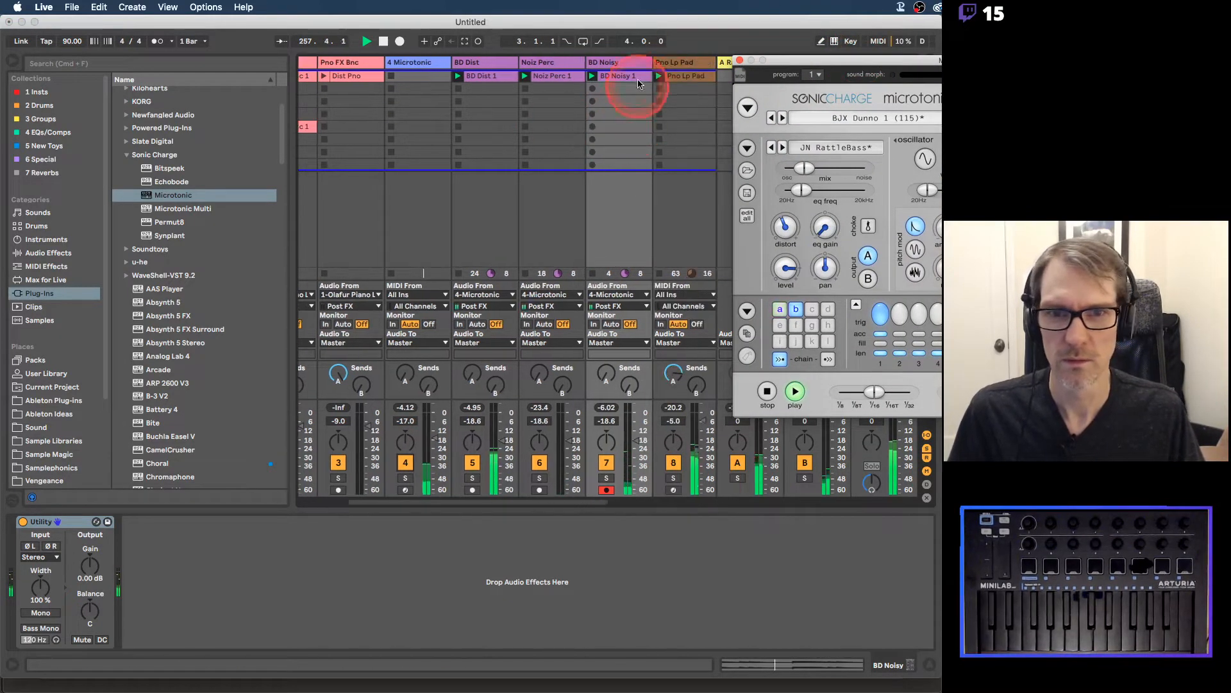
click(629, 64)
key(super+d)
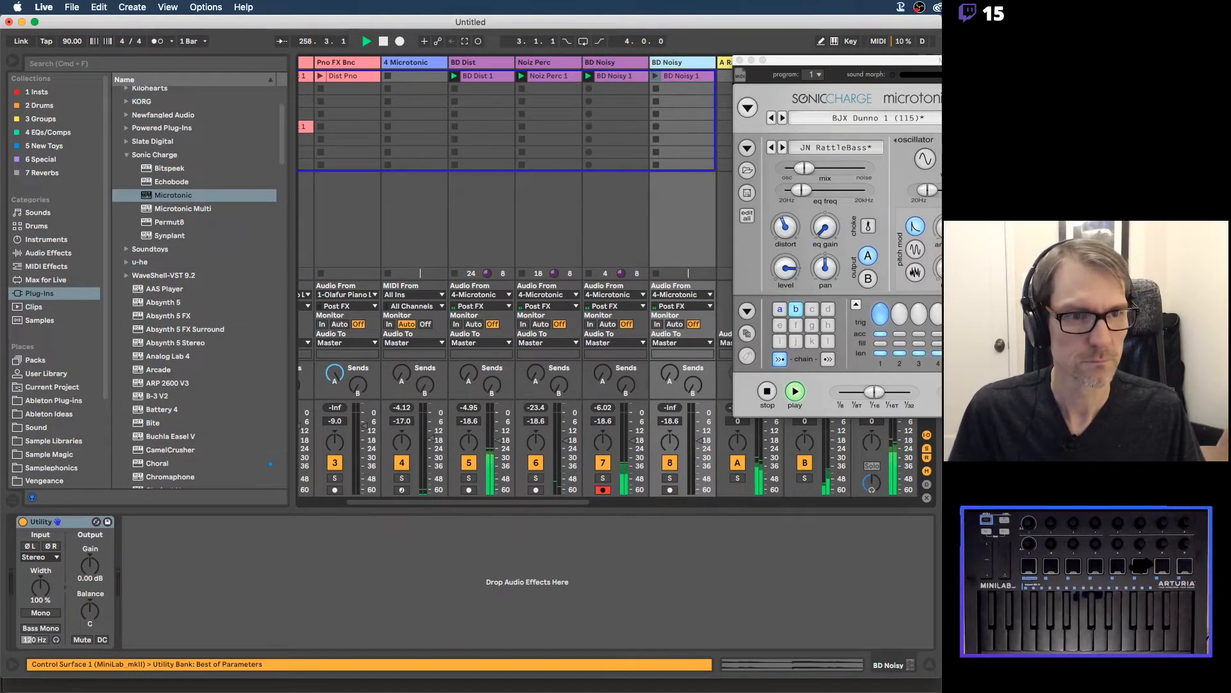
click(680, 58)
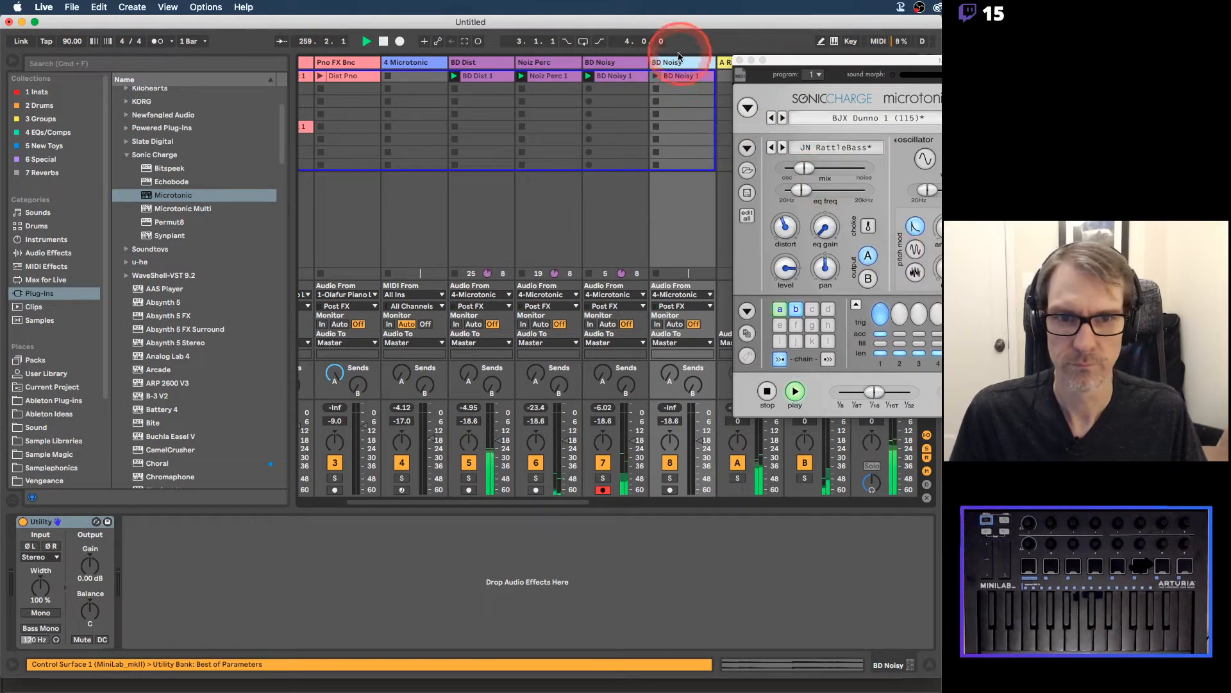
key(super+r)
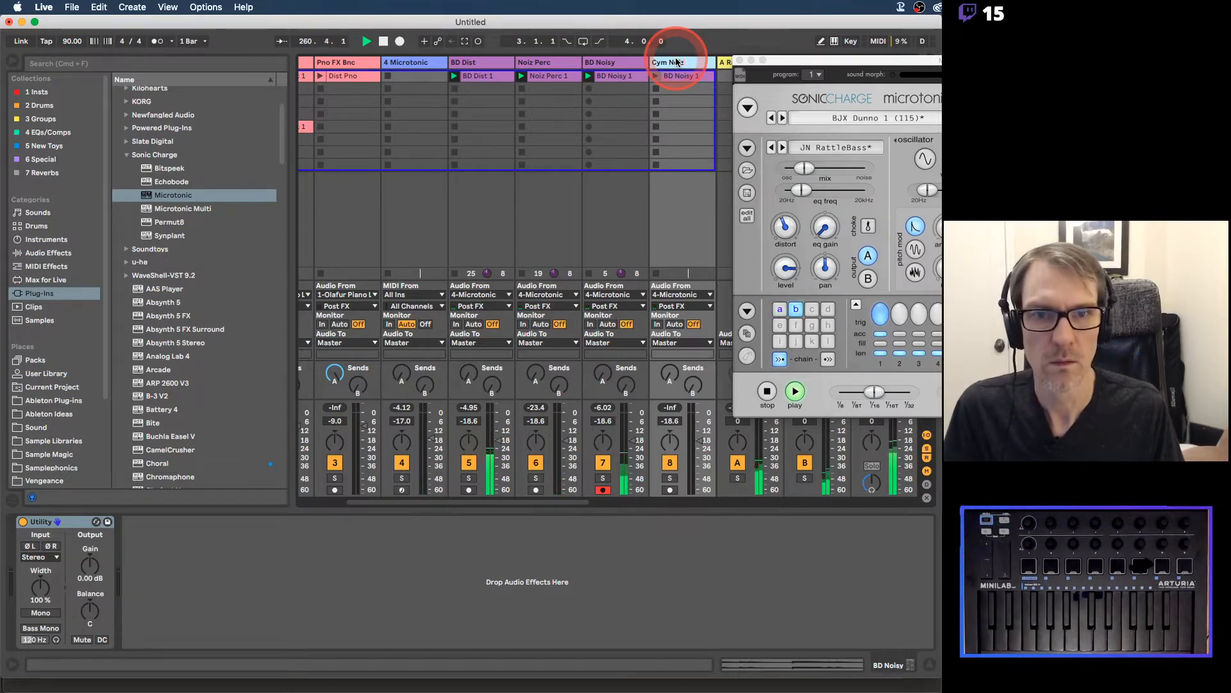
Step: Delete the copied clip from Cym Noiz and record Microtonic's output into the track's first clip slot
click(681, 76)
key(Delete)
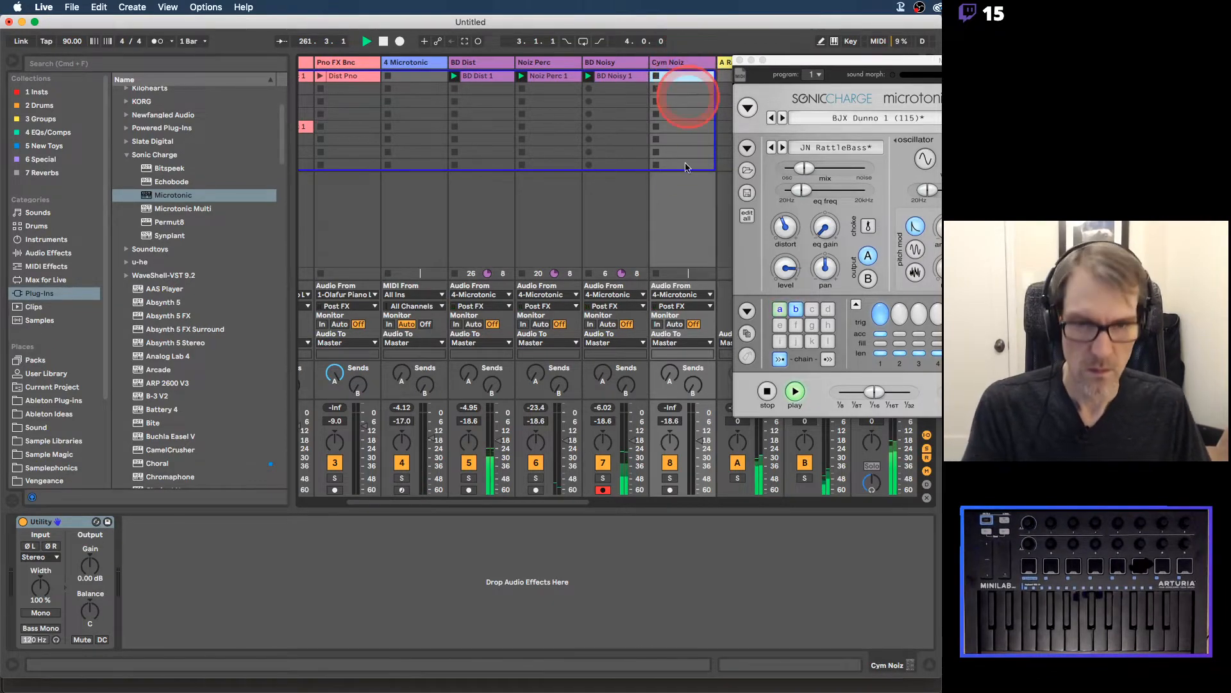
click(670, 490)
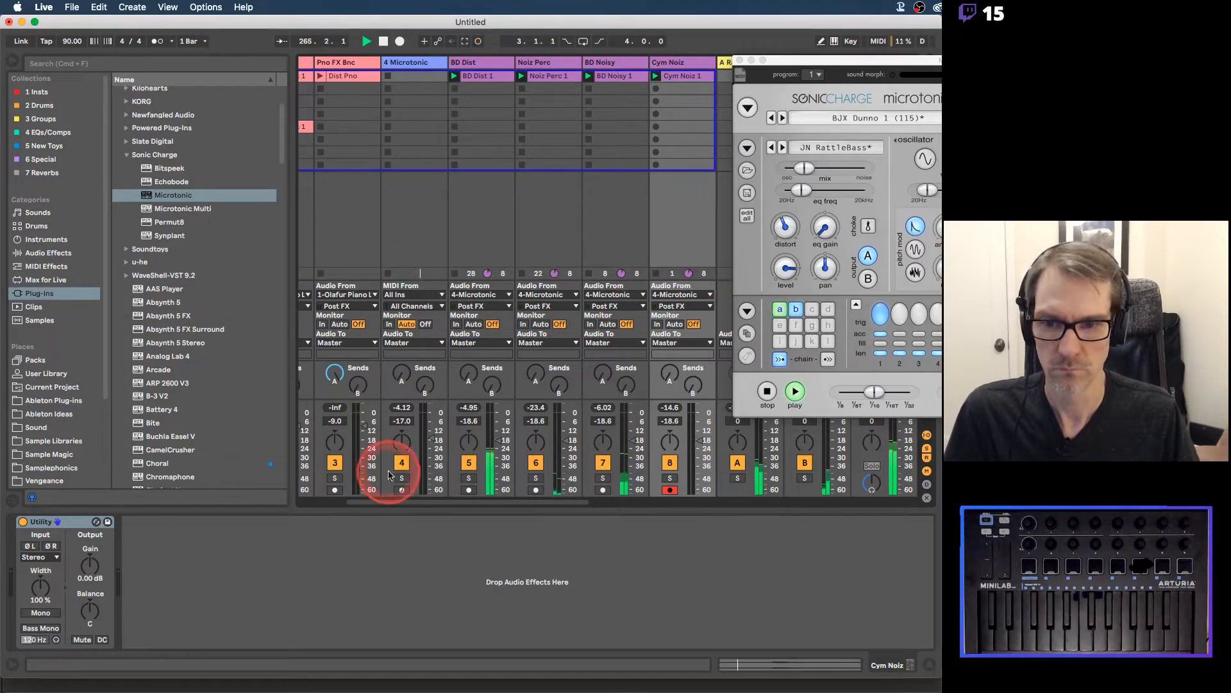
Step: Select drum channel 5 in Microtonic and shorten both its oscillator decay and its noise decay
click(748, 184)
drag(839, 61, 453, 99)
click(609, 155)
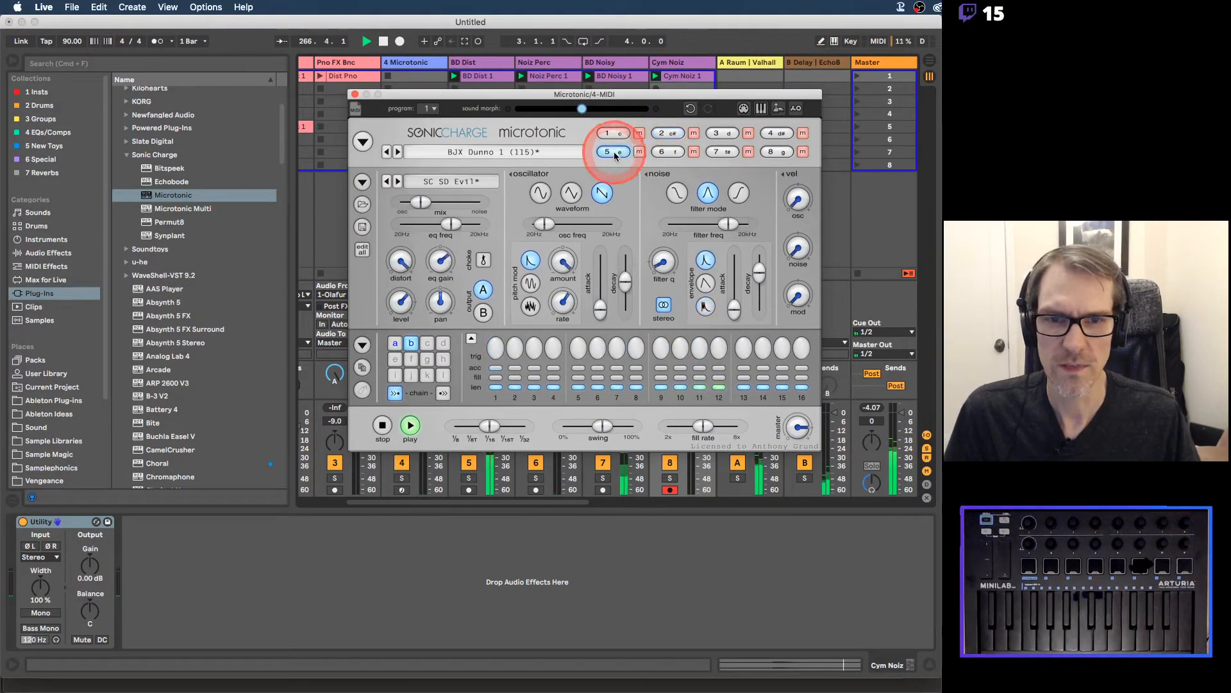
click(628, 156)
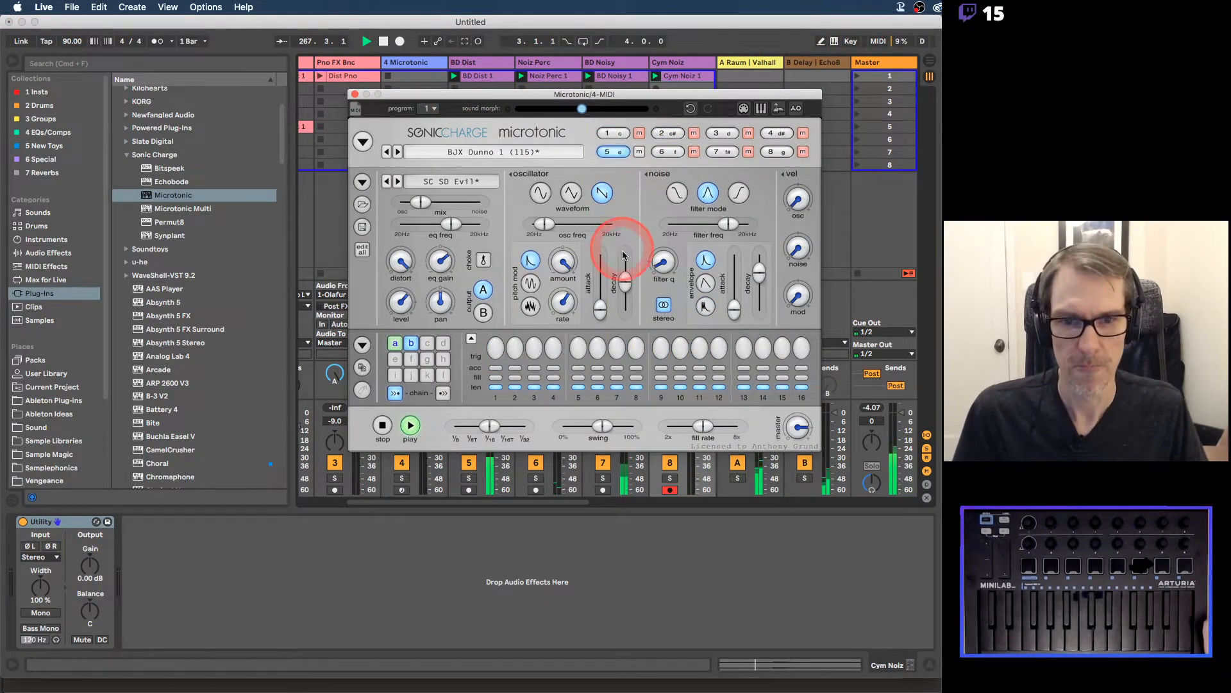
drag(623, 283, 626, 299)
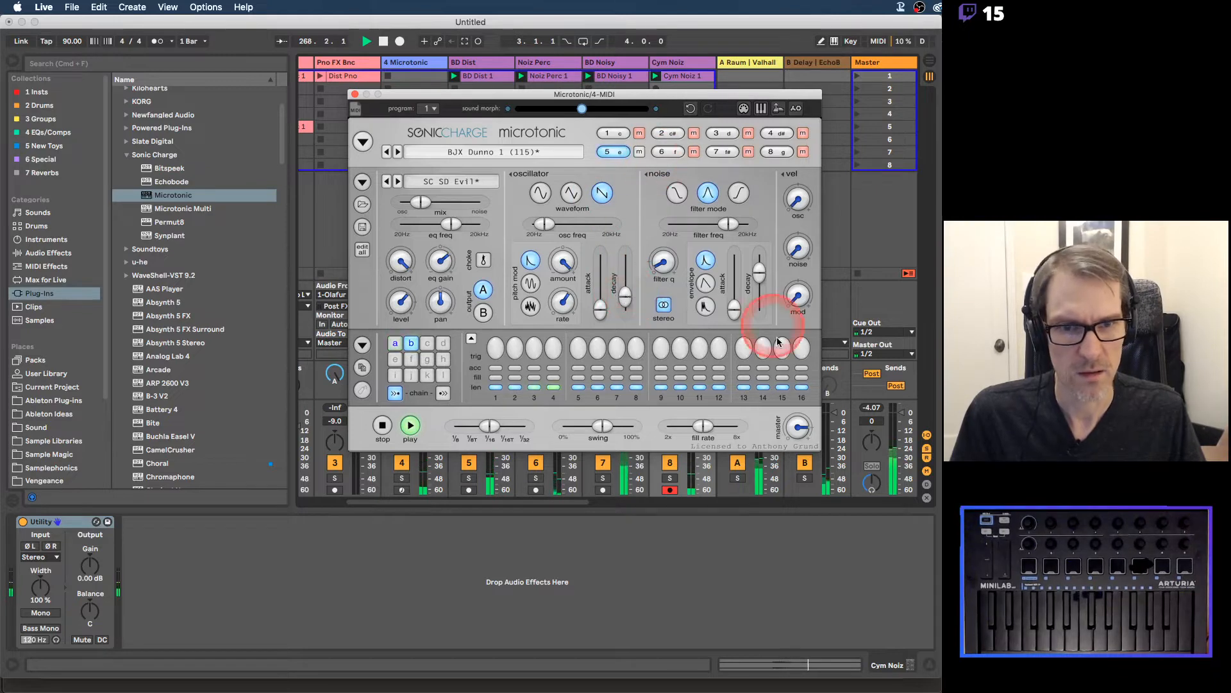
drag(759, 274, 759, 288)
Step: Switch to pattern a on its own, trigger channel 5 on all 16 steps and set the swing to 0%
click(397, 347)
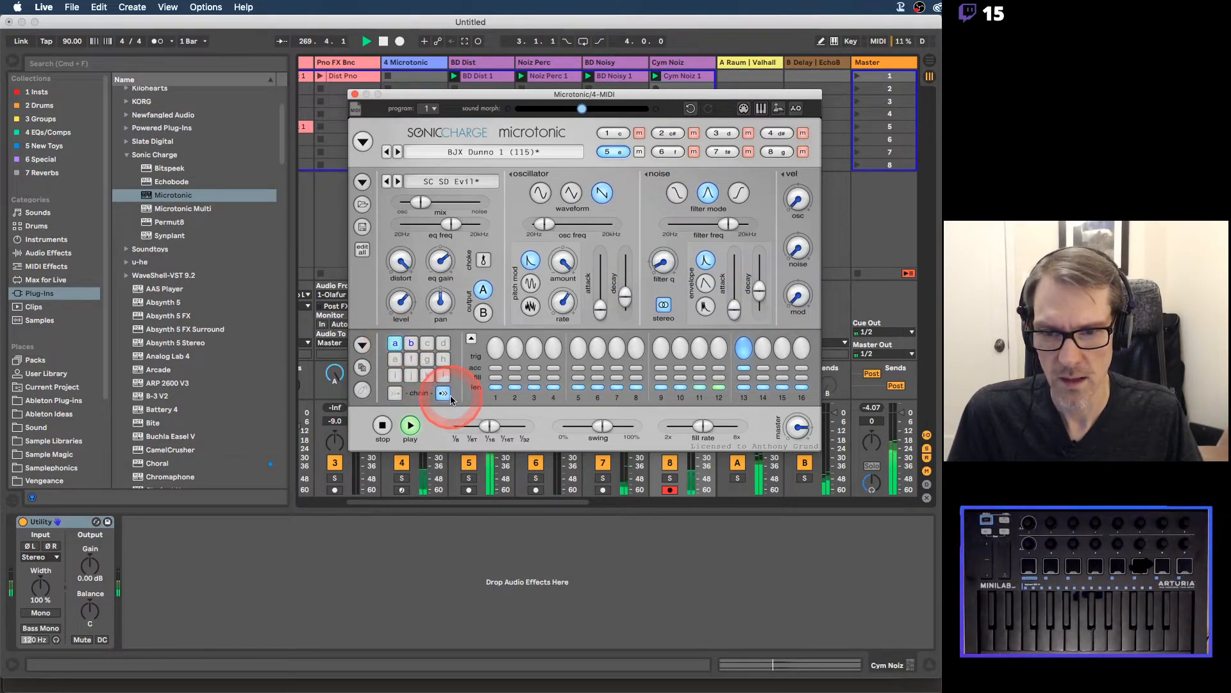
click(395, 344)
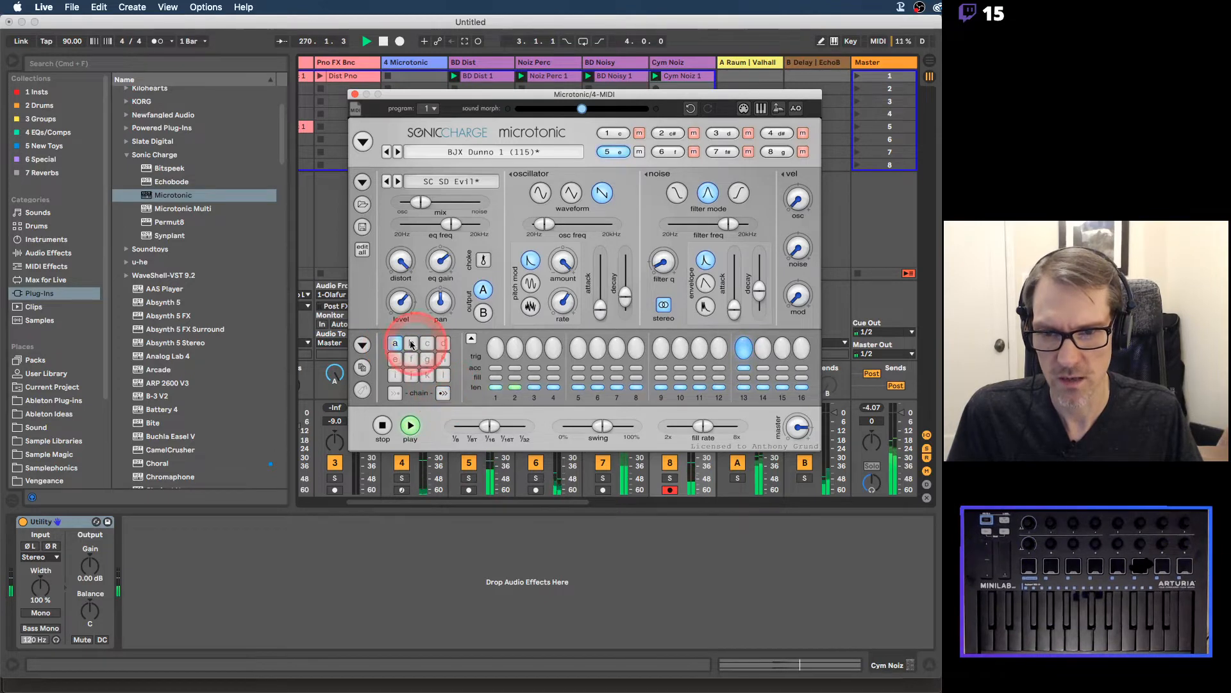
click(496, 353)
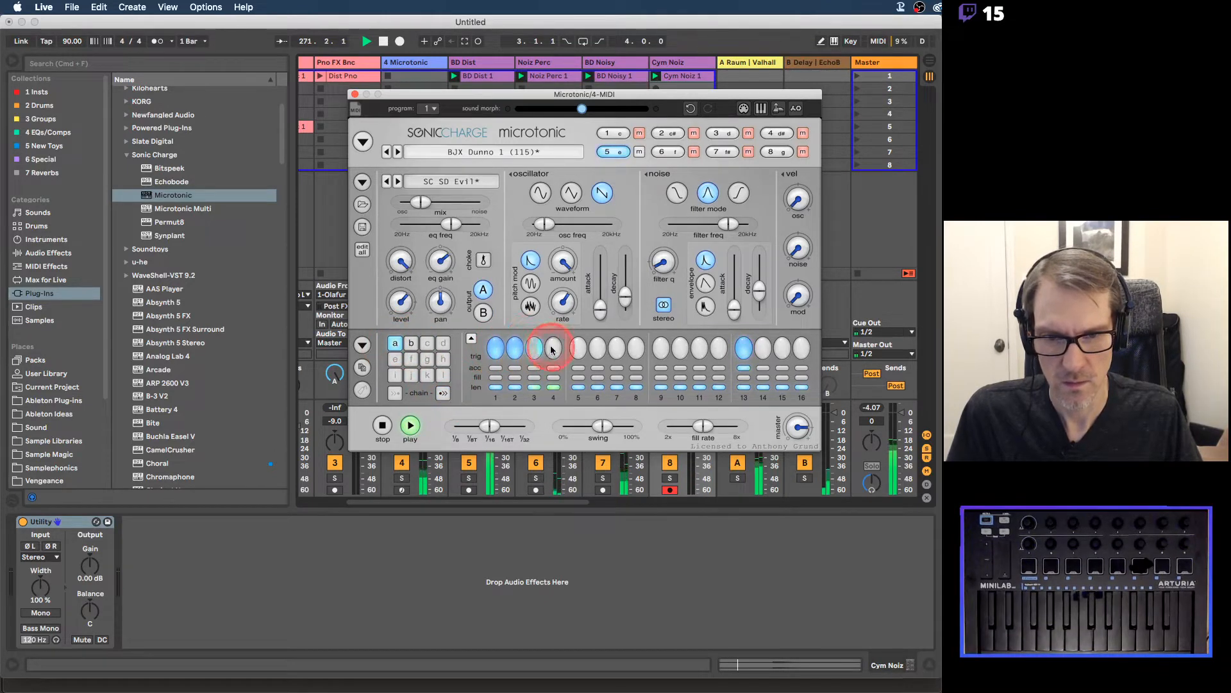
mouse_move(595, 352)
mouse_down()
mouse_move(797, 349)
mouse_move(781, 182)
mouse_up()
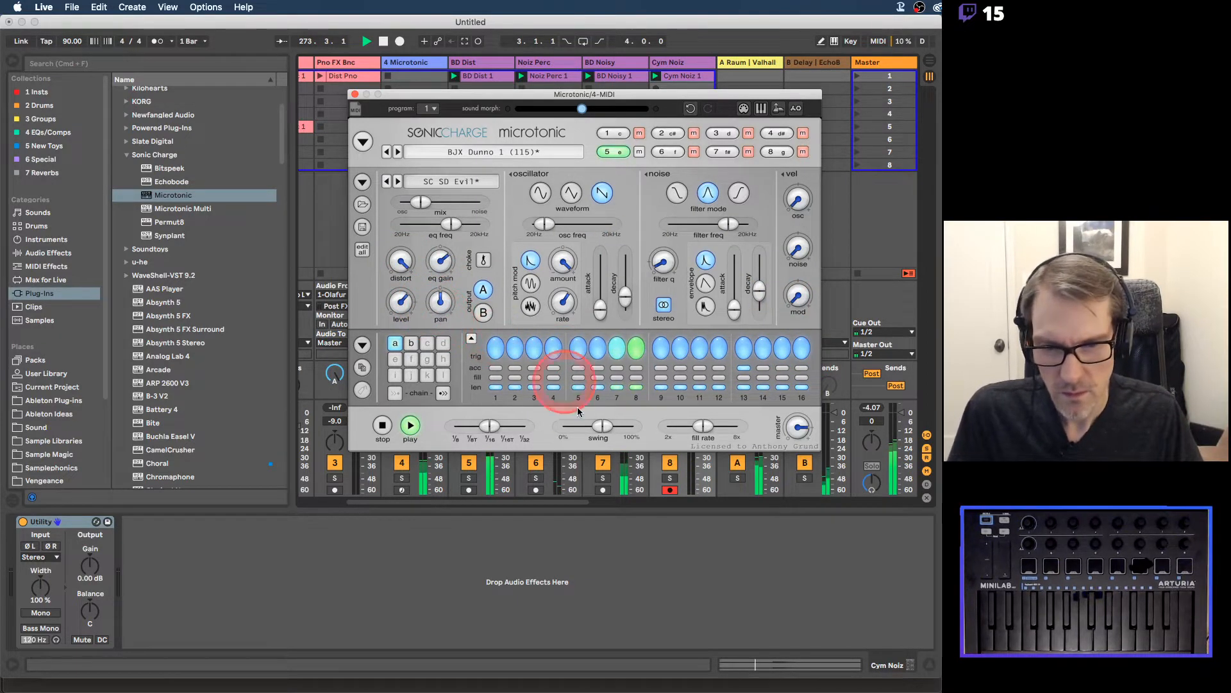
drag(603, 432, 544, 410)
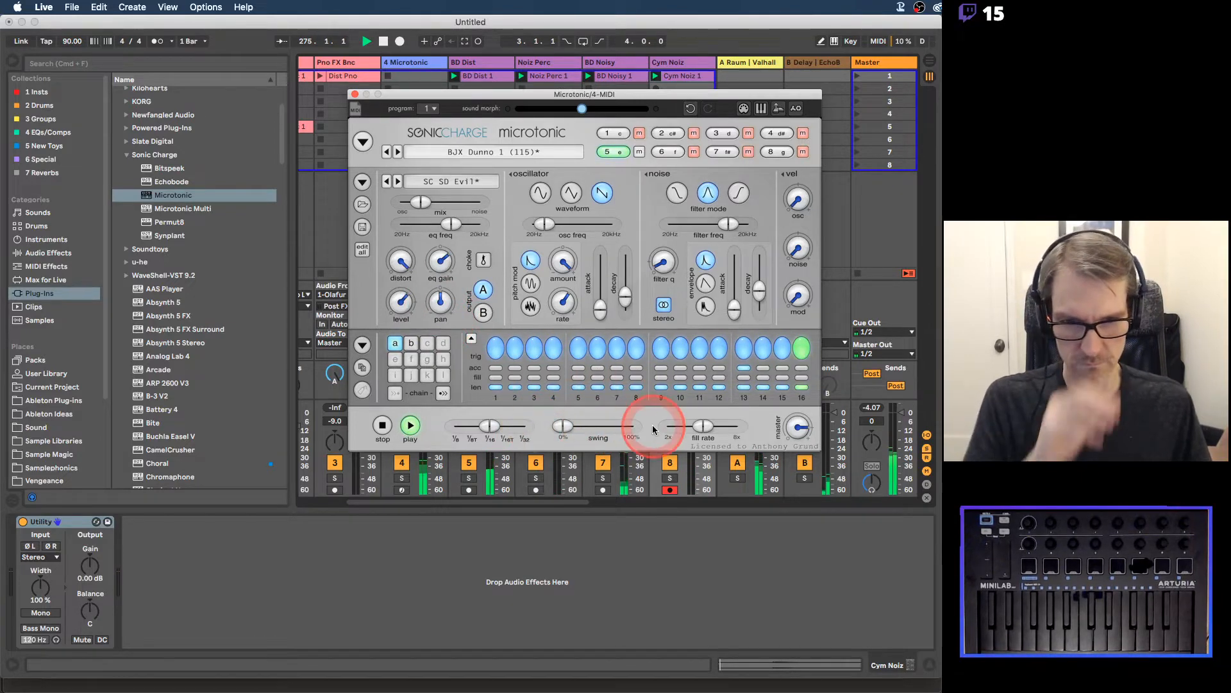
Step: Shorten channel 5's noise and oscillator decays, and raise its noise filter and oscillator frequencies
drag(759, 292, 761, 301)
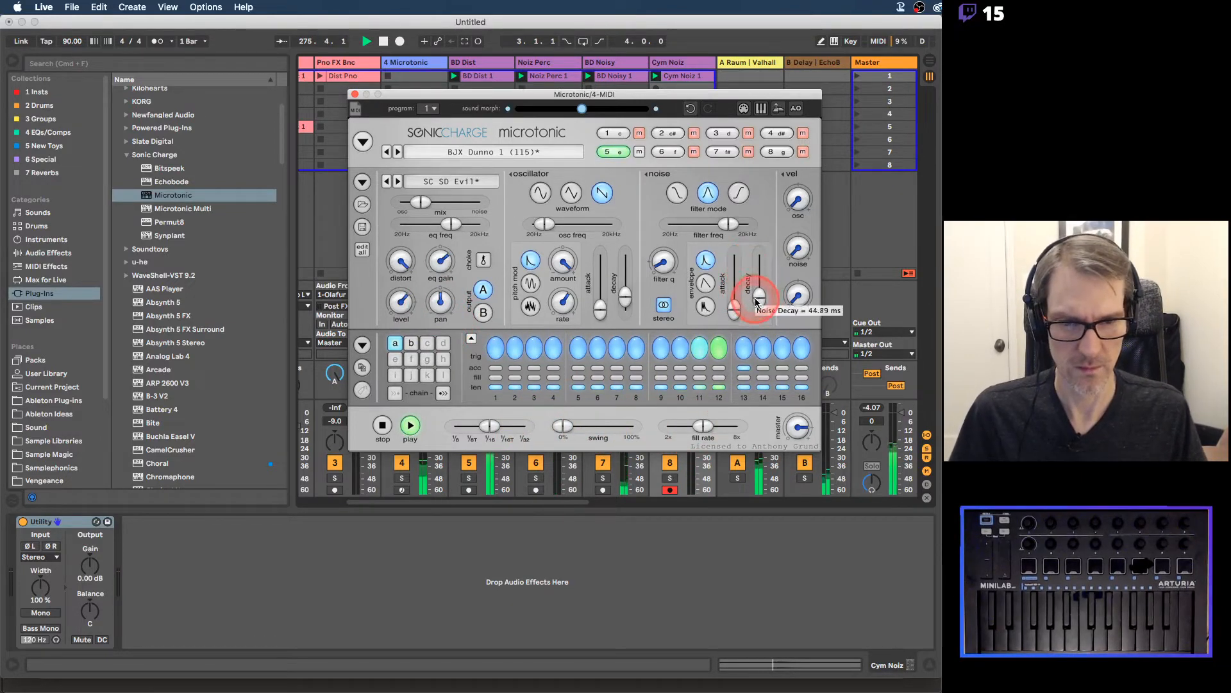
drag(626, 295, 628, 303)
mouse_move(760, 297)
mouse_down()
mouse_move(757, 276)
mouse_move(760, 301)
mouse_up()
drag(728, 224, 737, 226)
drag(544, 224, 591, 224)
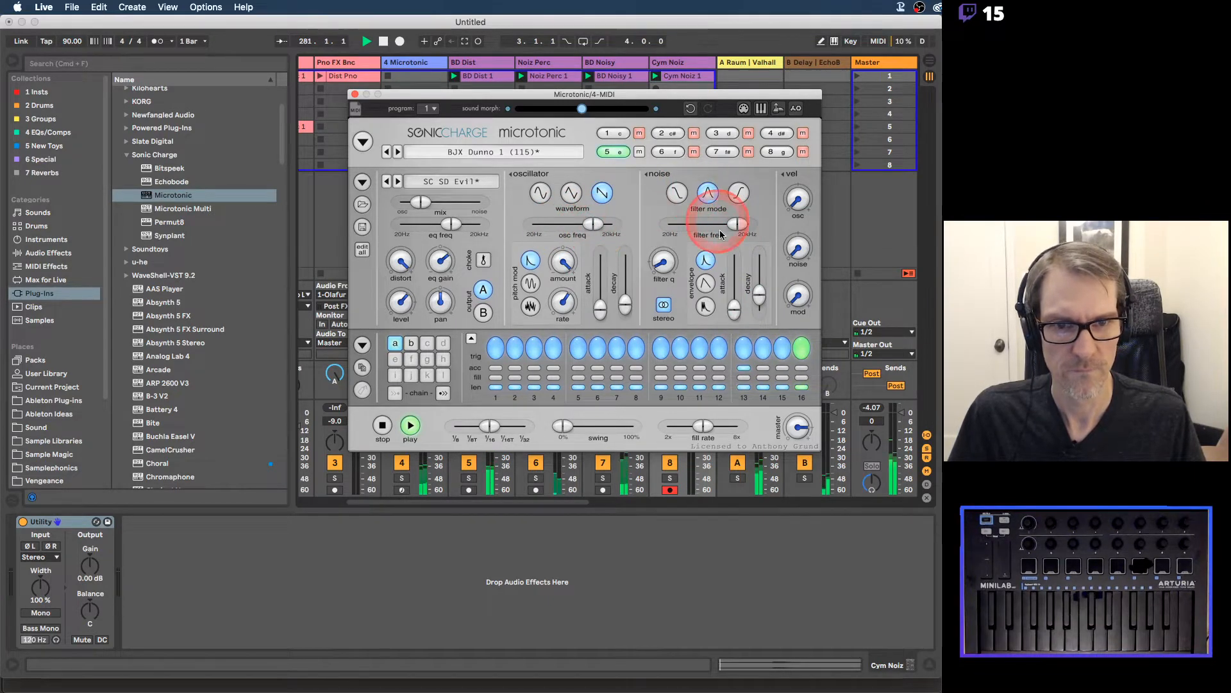
Step: Raise channel 5's noise filter Q, trim its decays further and set the oscillator/noise mix to 50/50
drag(758, 294, 757, 286)
drag(667, 261, 652, 221)
click(582, 226)
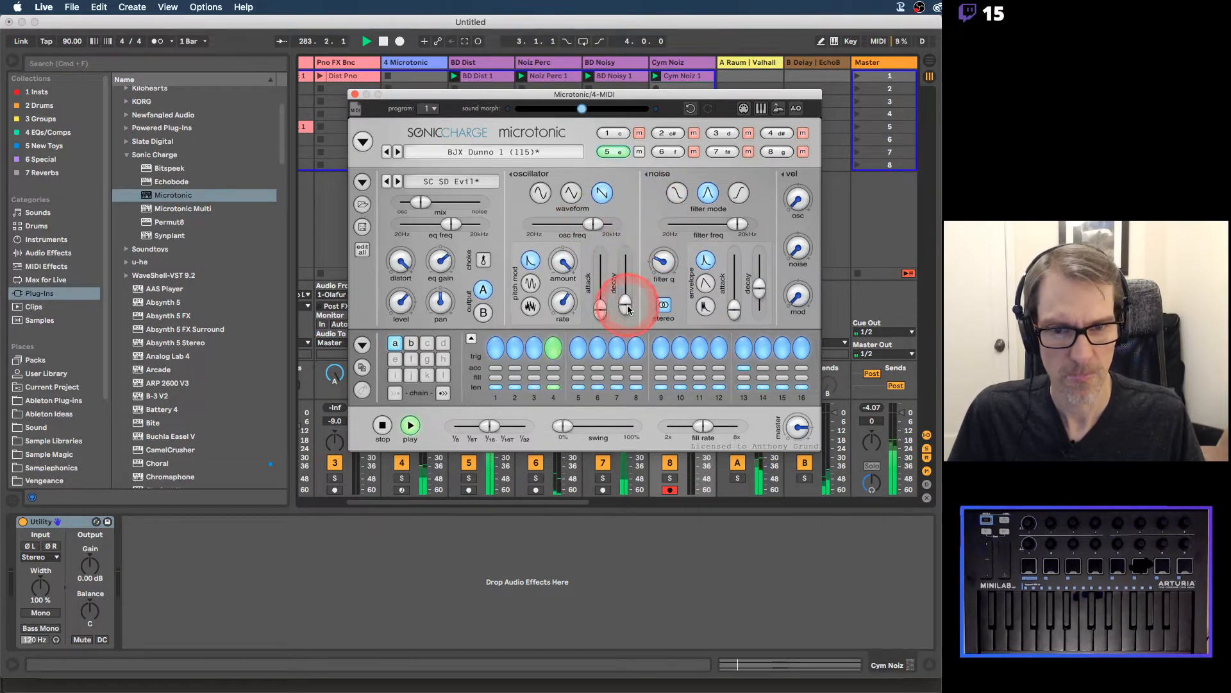
drag(626, 304, 625, 313)
drag(759, 288, 754, 294)
mouse_move(593, 224)
mouse_down()
mouse_move(574, 224)
mouse_move(590, 224)
mouse_up()
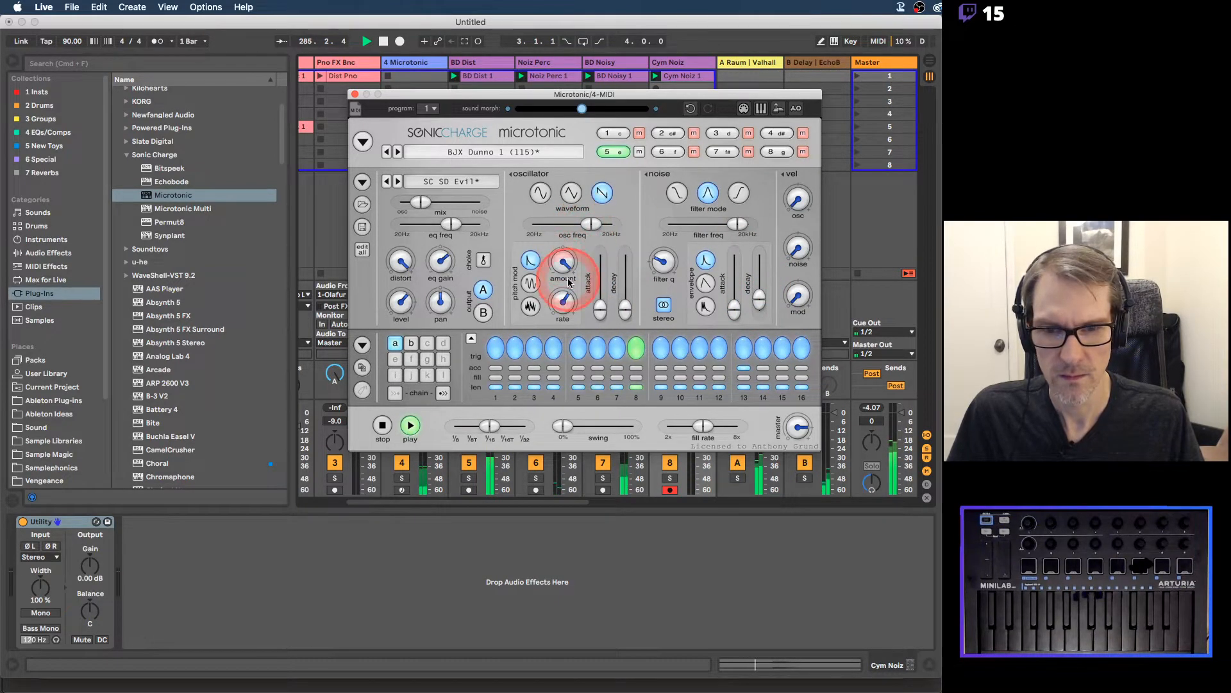
drag(420, 202, 454, 221)
click(440, 204)
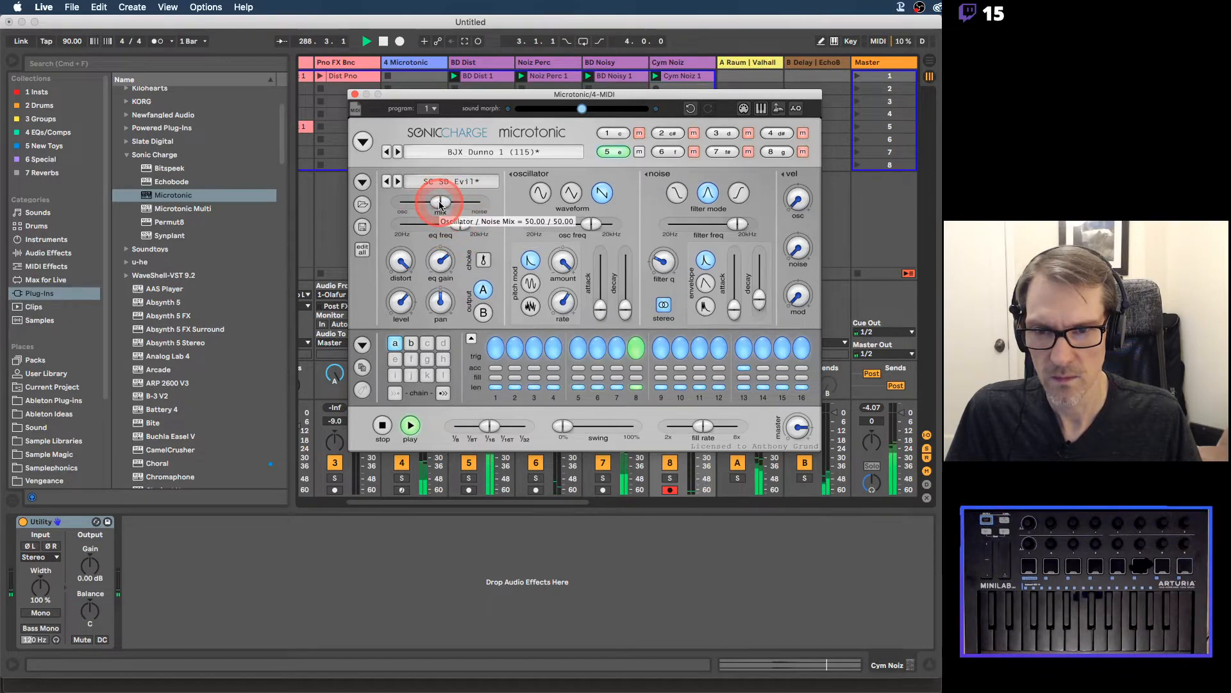
Step: Save the Live set as Chill Noise in the Ableton Teaching Projects folder
drag(399, 94, 288, 71)
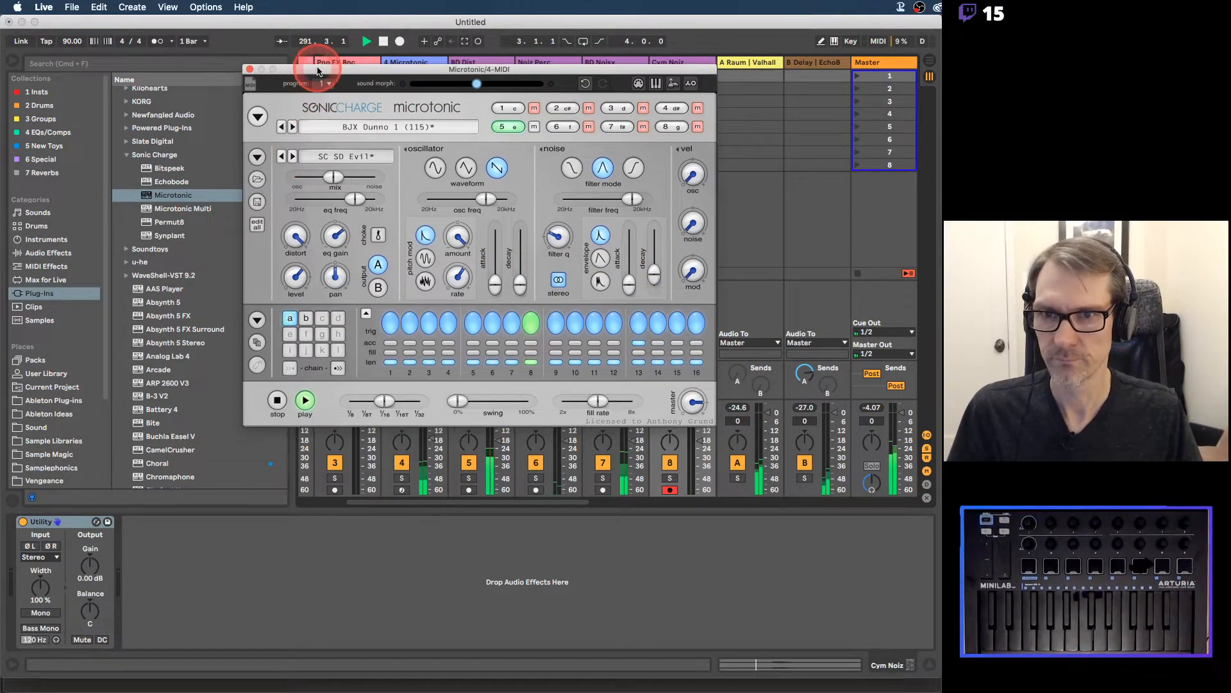
drag(312, 73, 628, 72)
click(403, 63)
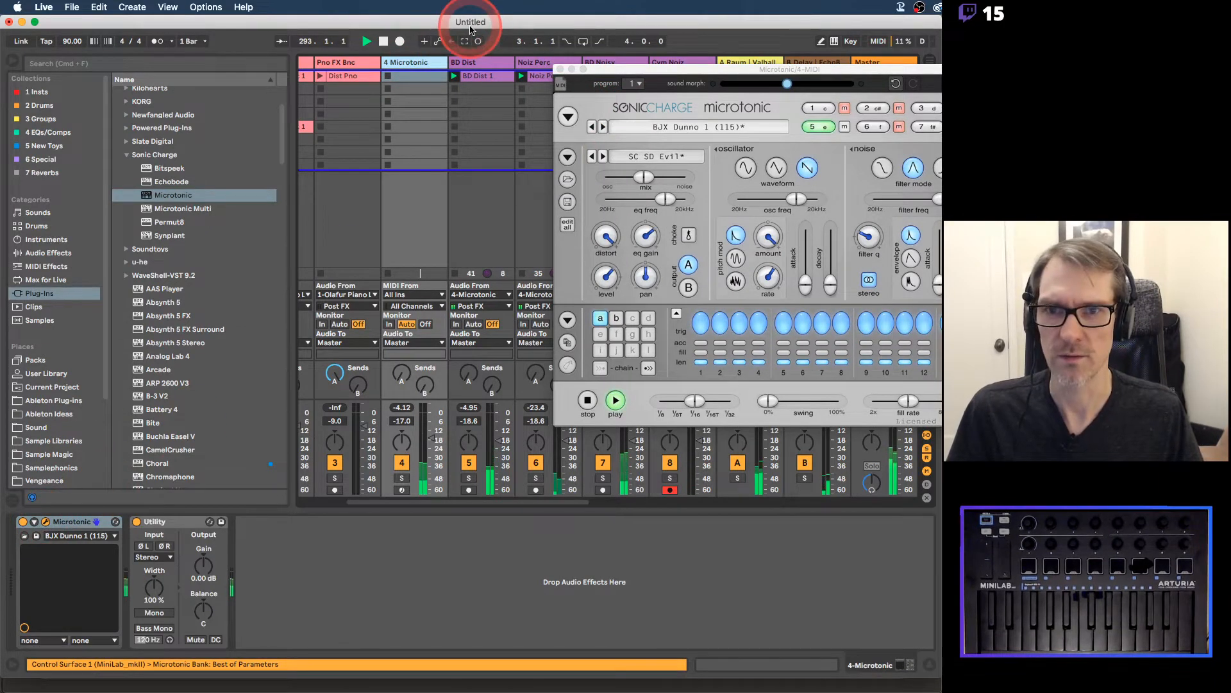
key(super+s)
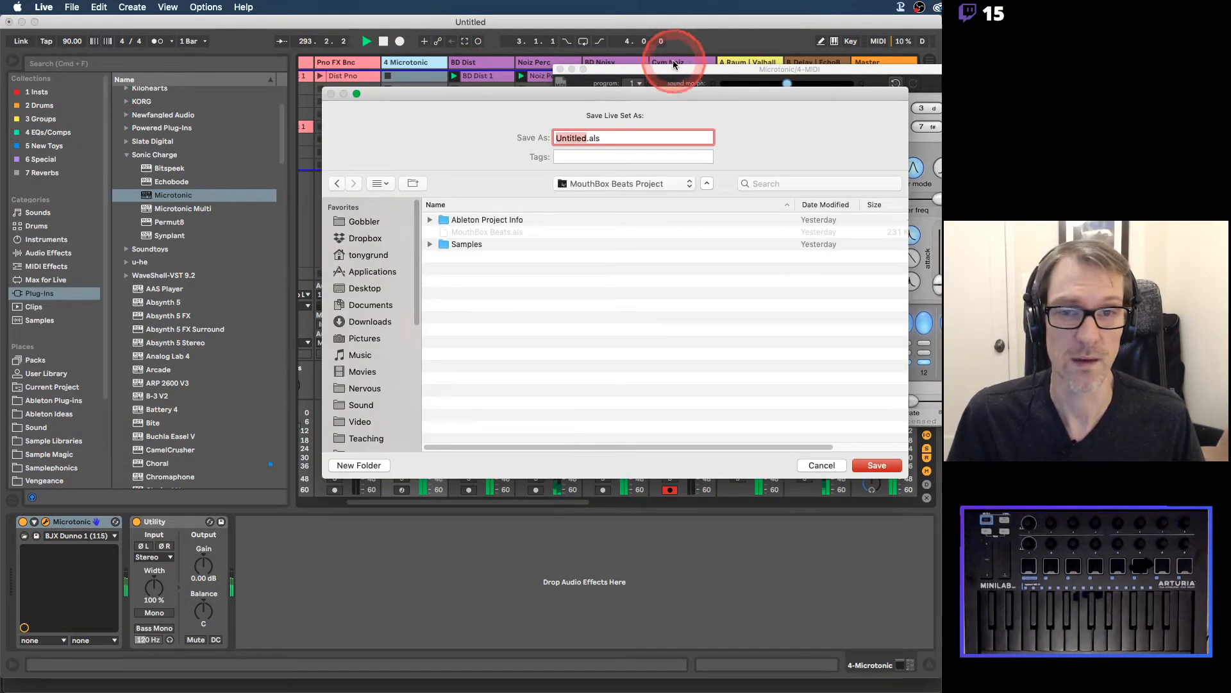
click(584, 185)
click(587, 199)
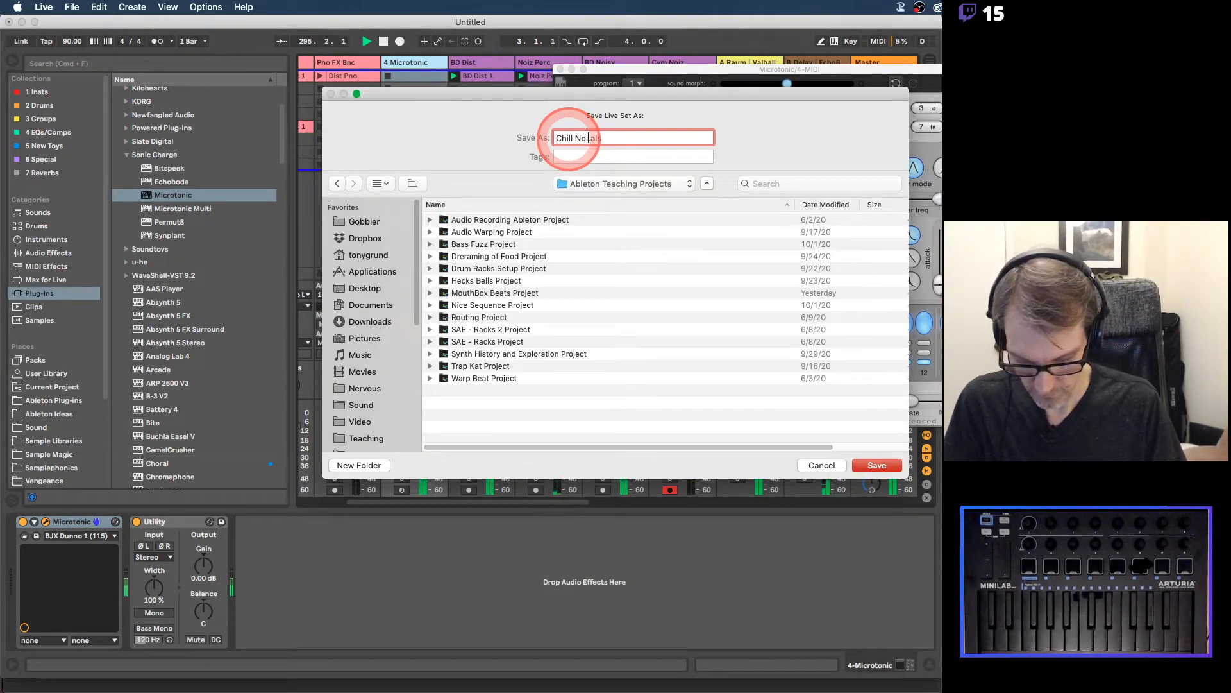
key(Return)
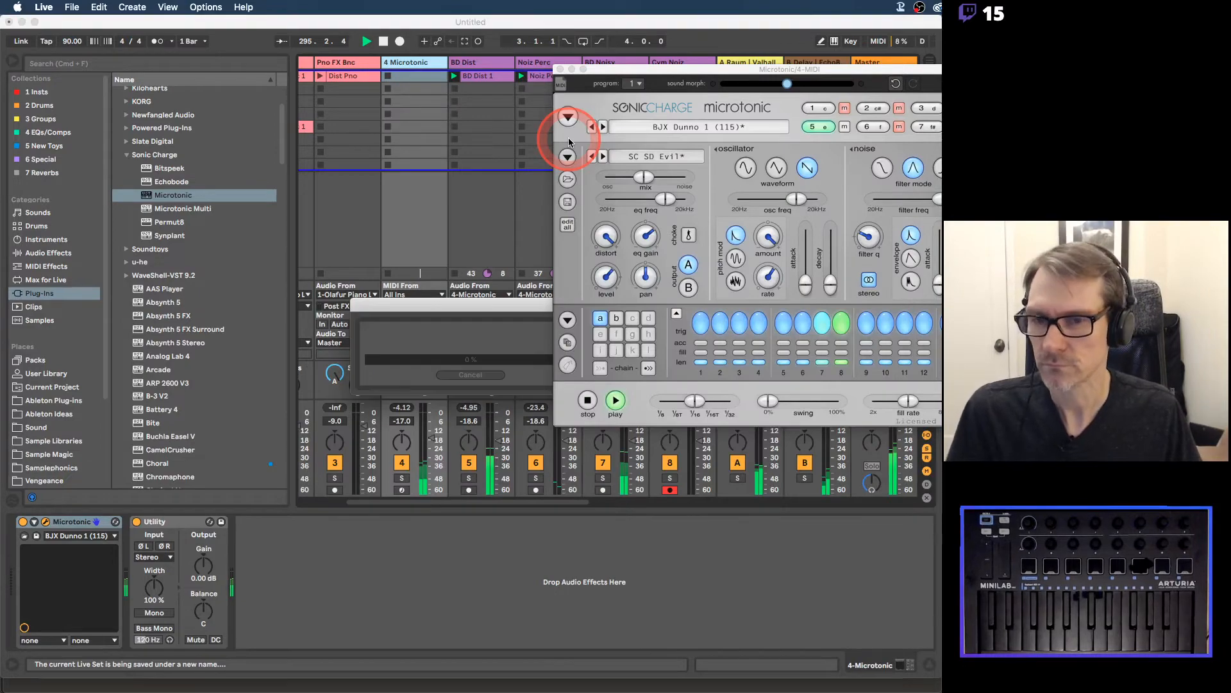
Step: Configure channel 5's noise envelope attack and decay as parameters on the Microtonic device, with attack listed first
drag(596, 67, 531, 64)
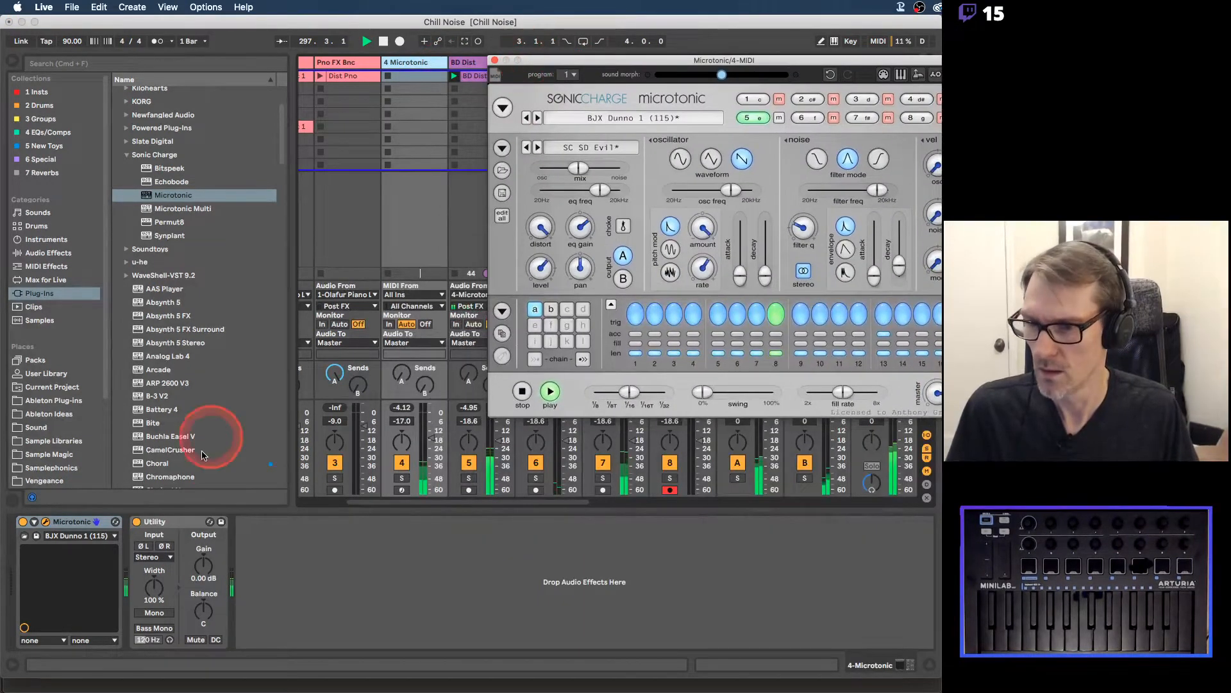
click(34, 521)
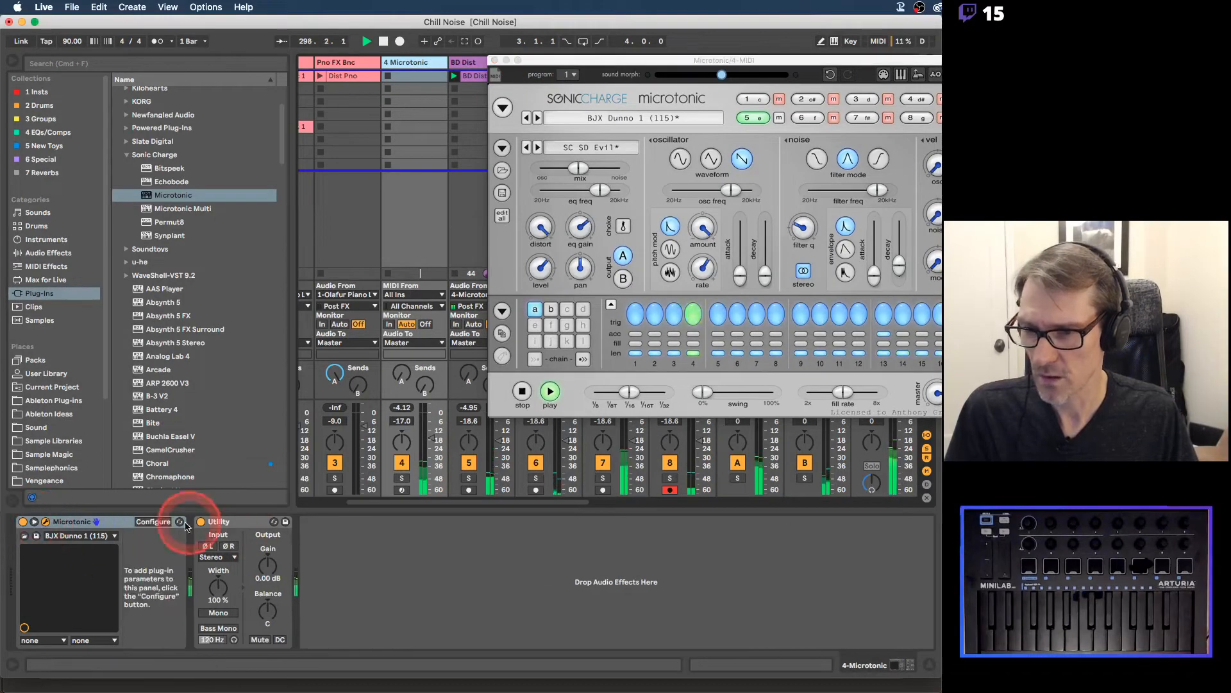
click(158, 521)
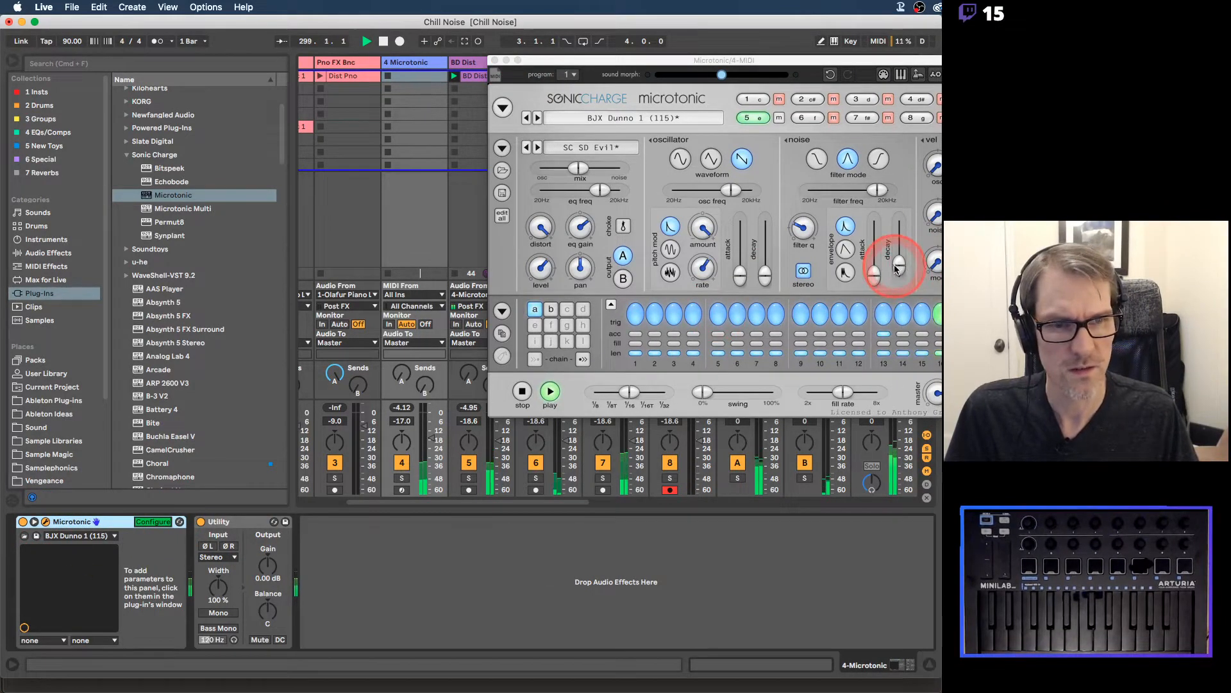
drag(899, 266, 872, 270)
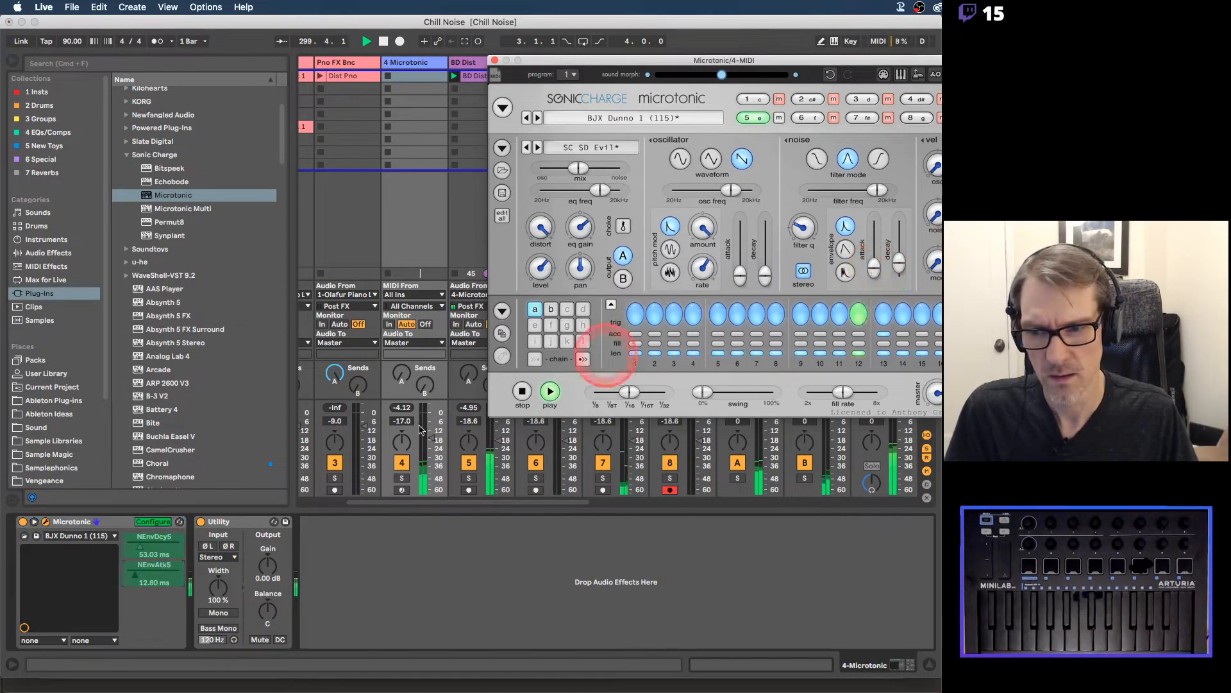
drag(150, 572, 154, 536)
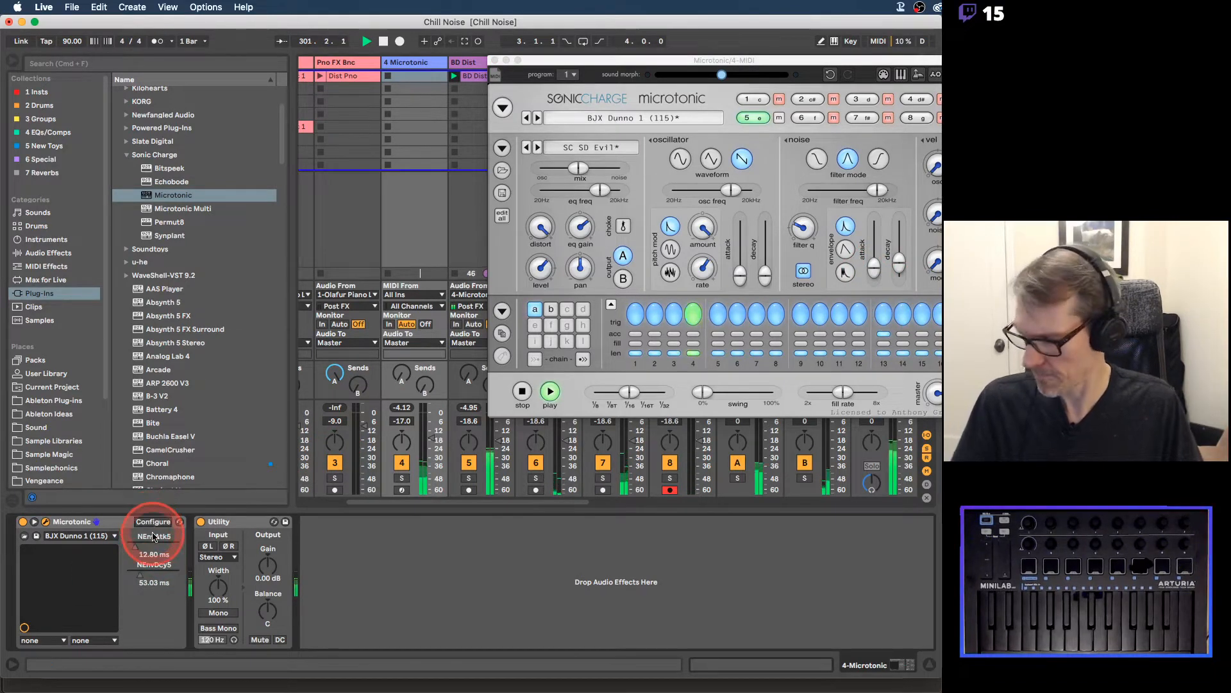
Step: MIDI-map NEnvAtk5 to CC 73 and NEnvDcy5 to another hardware controller knob
key(super+m)
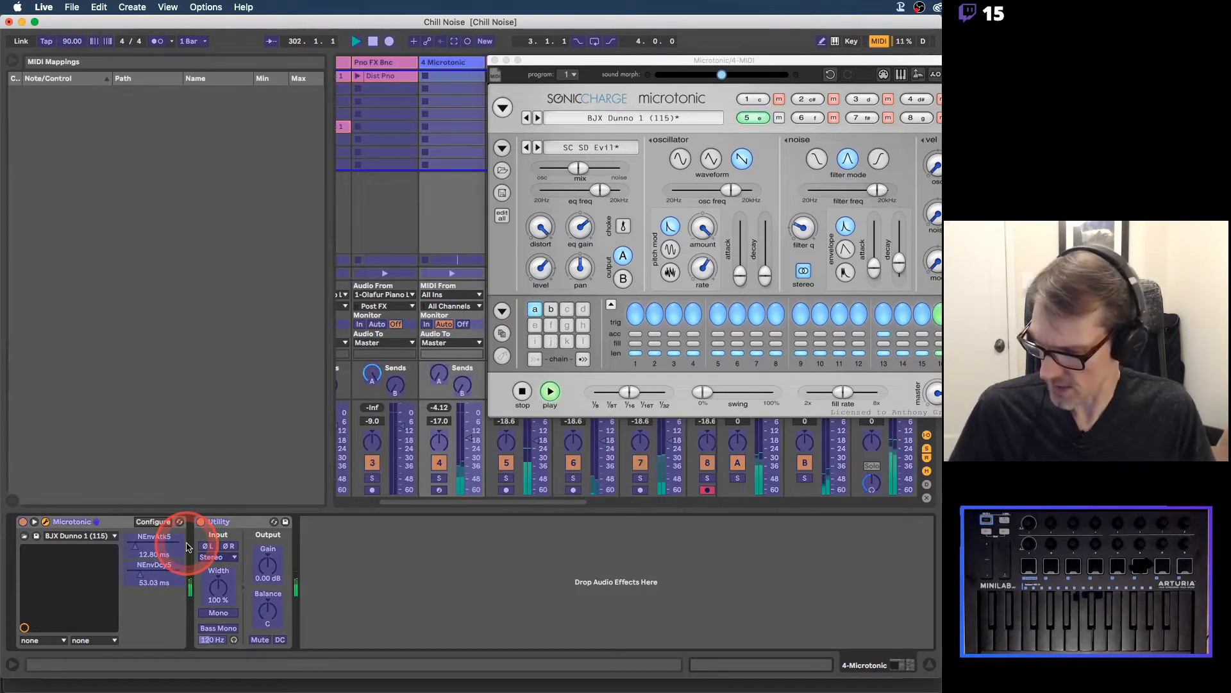
click(157, 549)
click(155, 564)
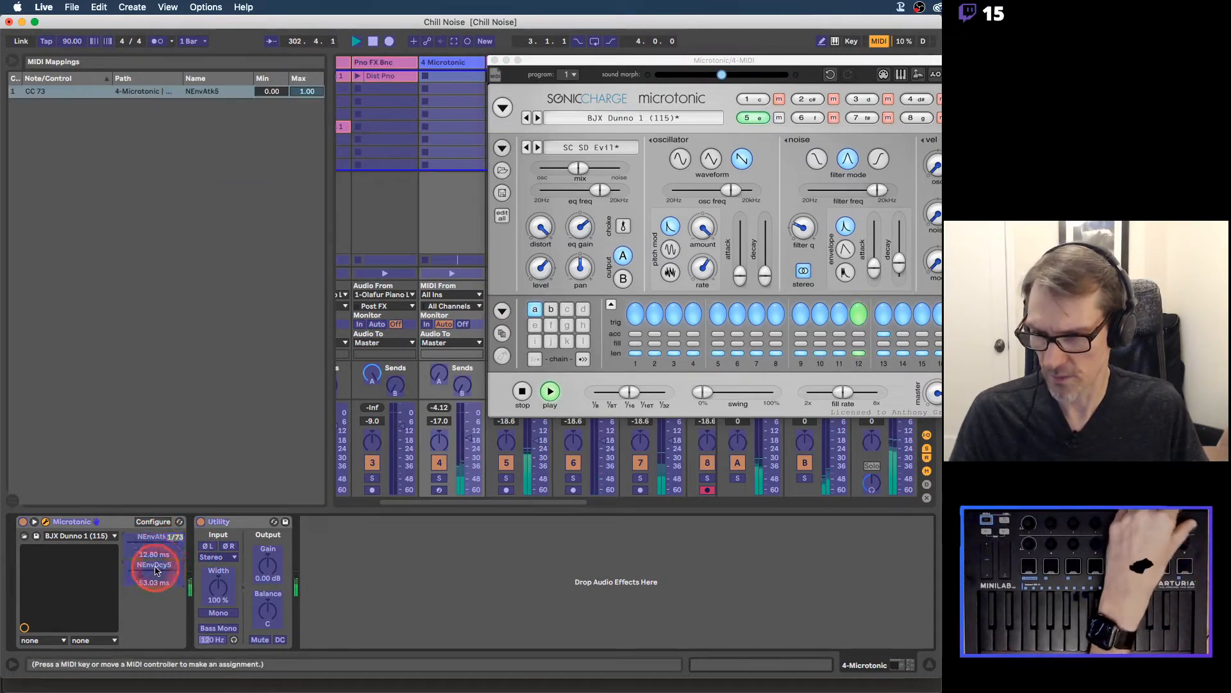
key(super+m)
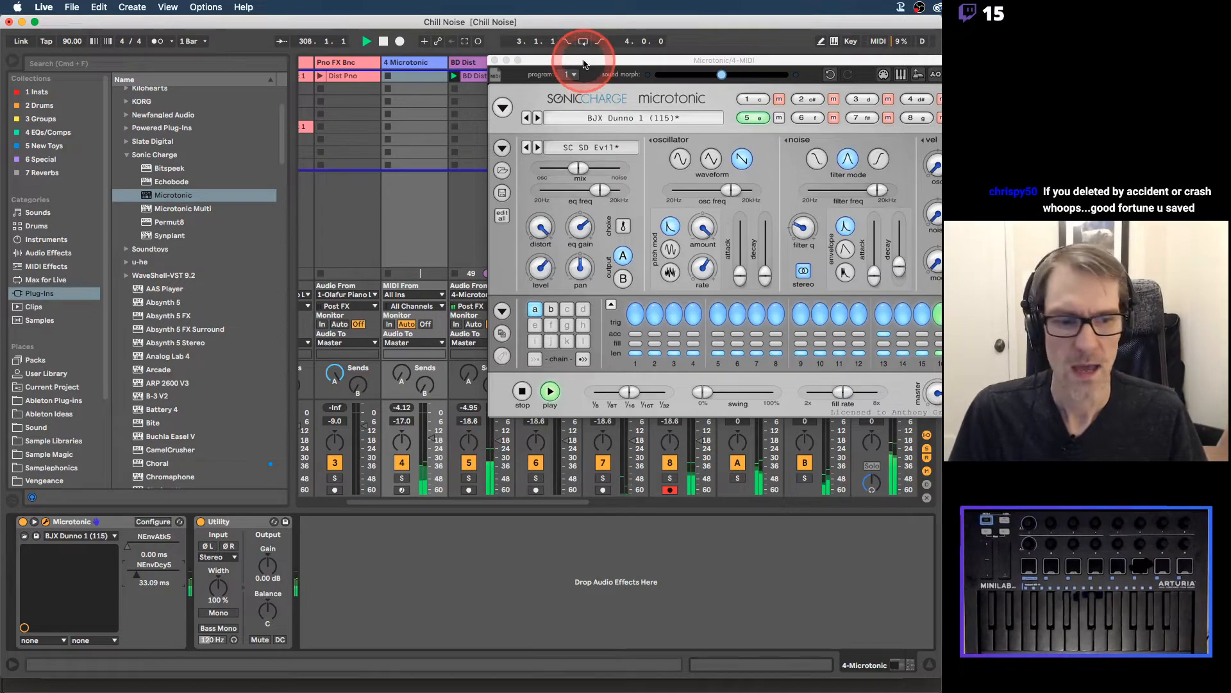
Step: Insert a new audio track right after 4 Microtonic and name it Noisy Hat
drag(584, 64, 673, 92)
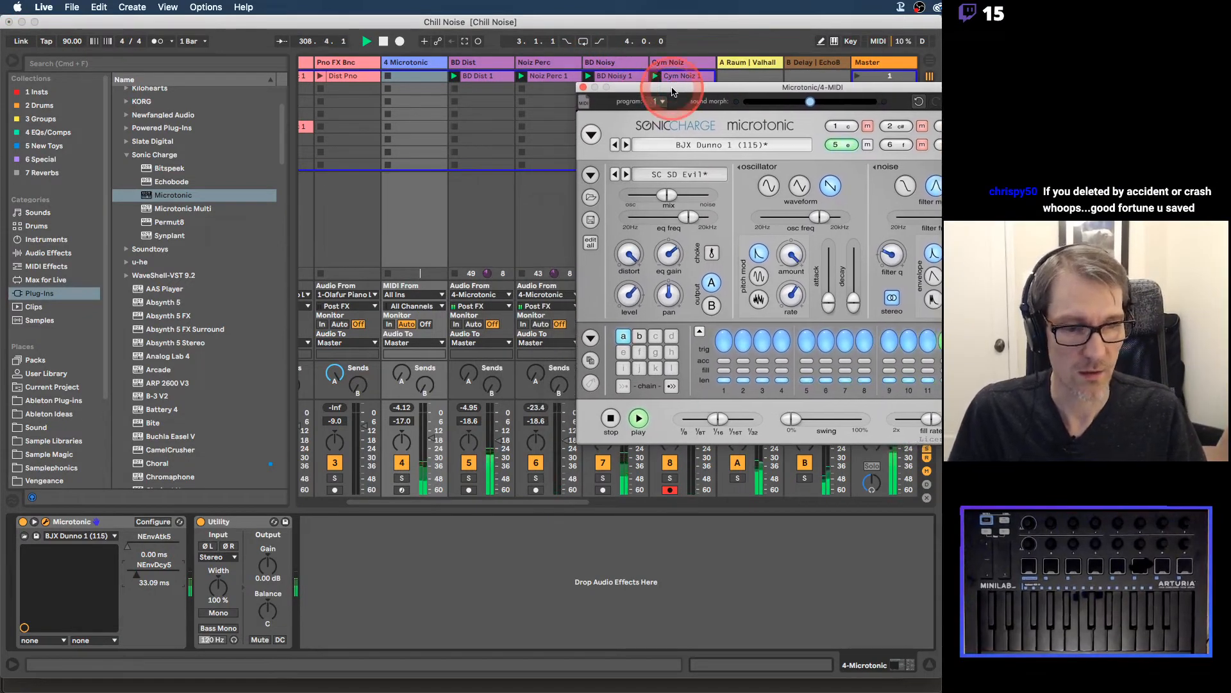
click(428, 64)
key(super+t)
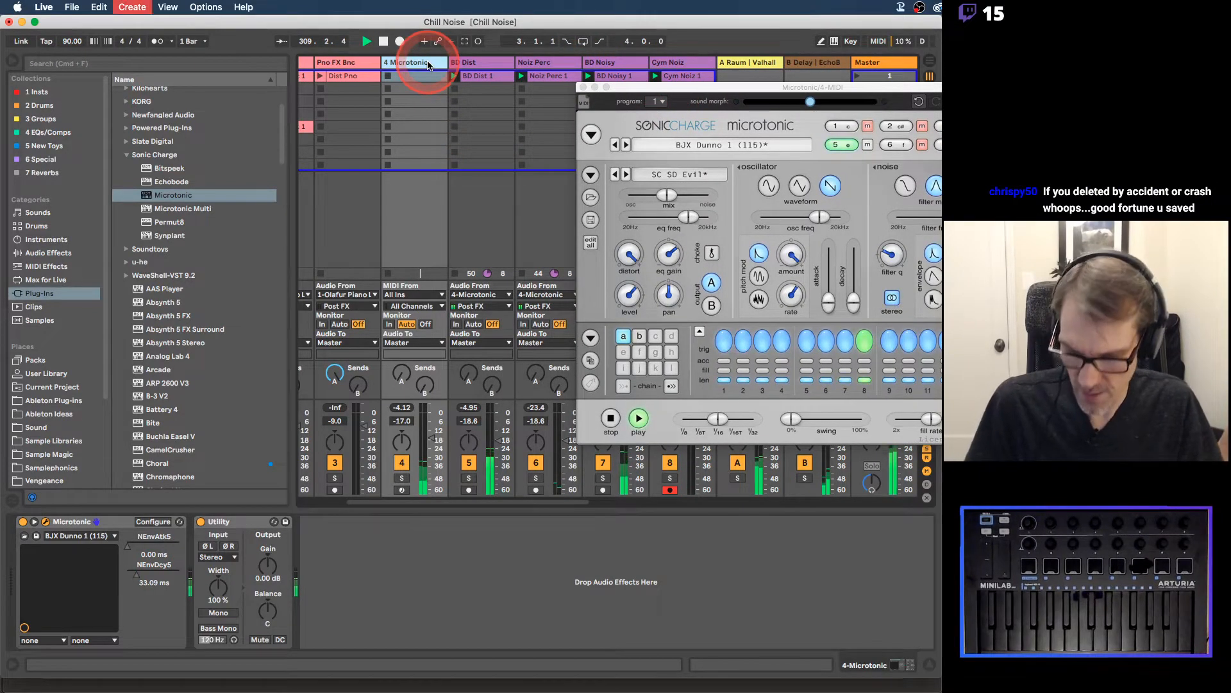
click(479, 64)
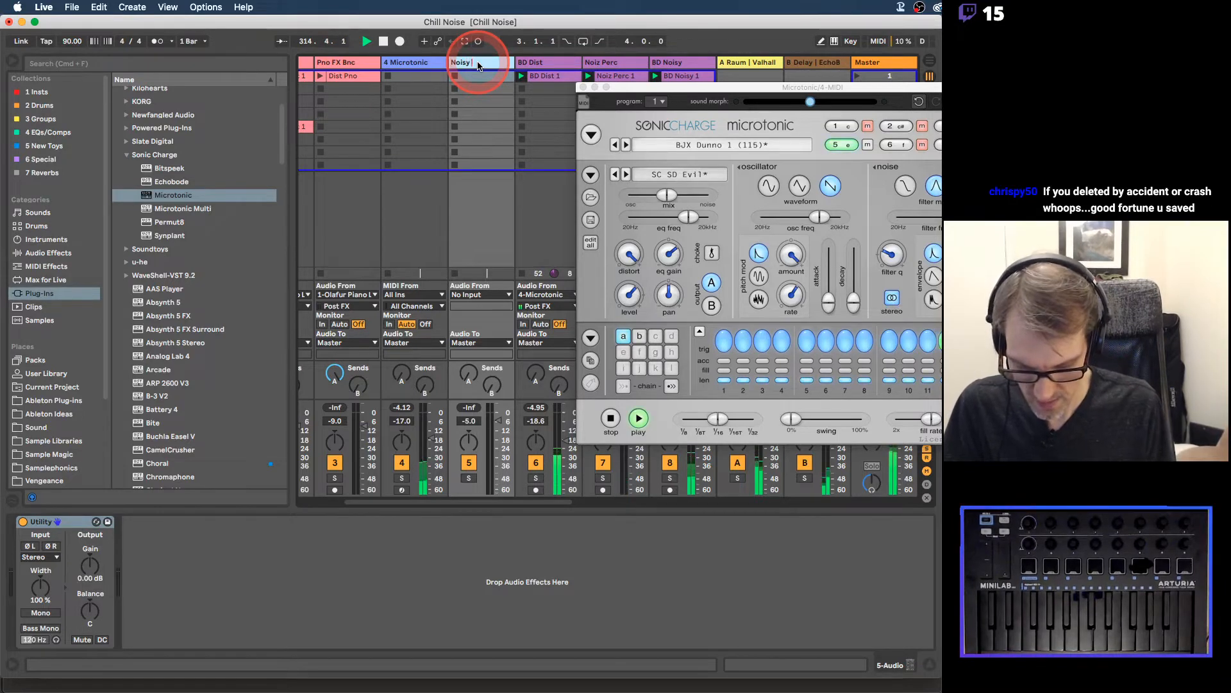
Step: Set Noisy Hat's audio input to 4-Microtonic and record the output into its first clip slot while adjusting the mapped noise decay
click(472, 295)
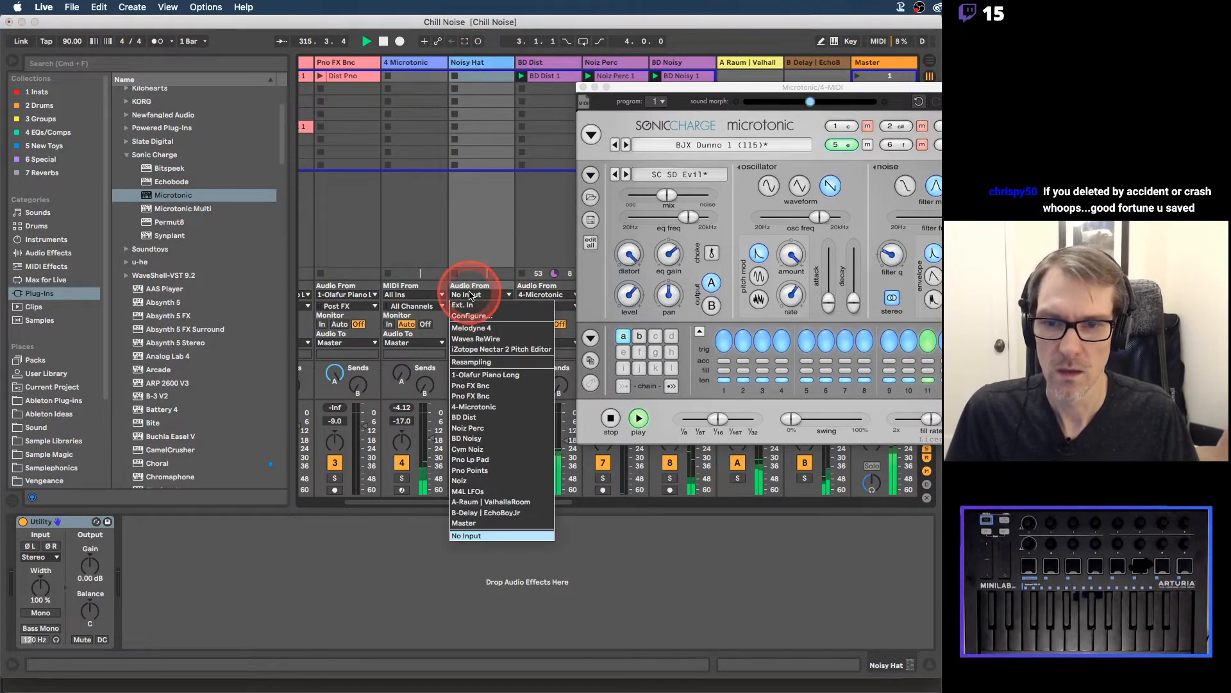
click(475, 408)
click(469, 490)
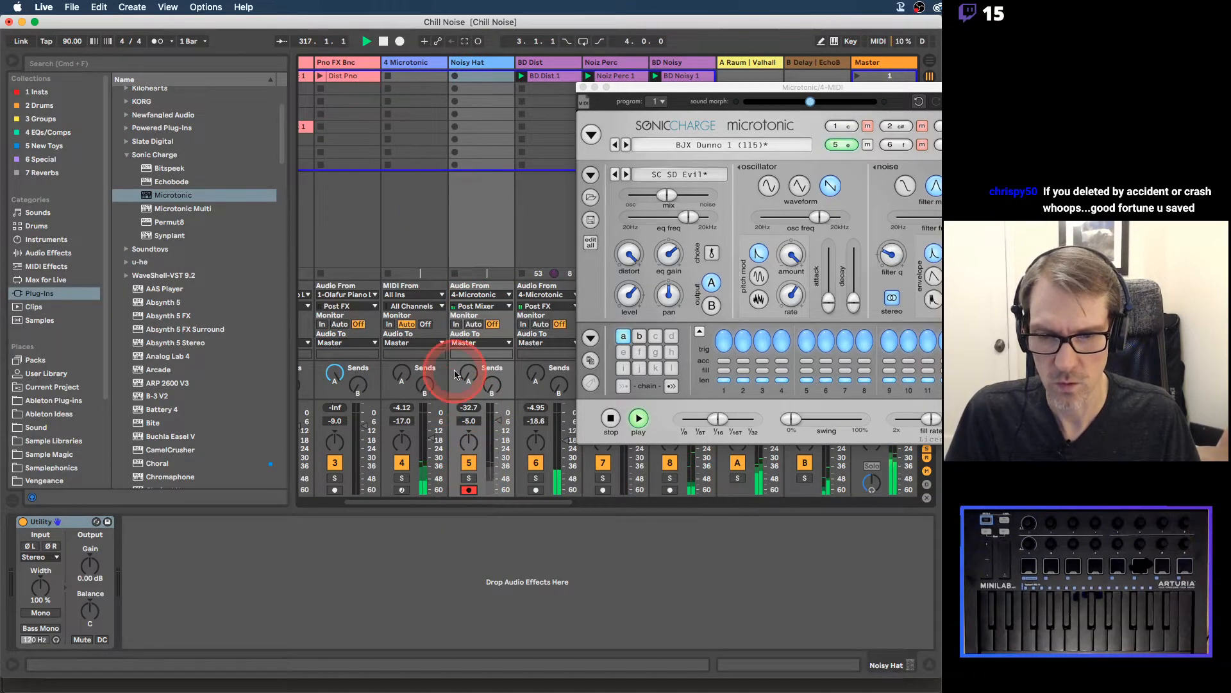
click(454, 78)
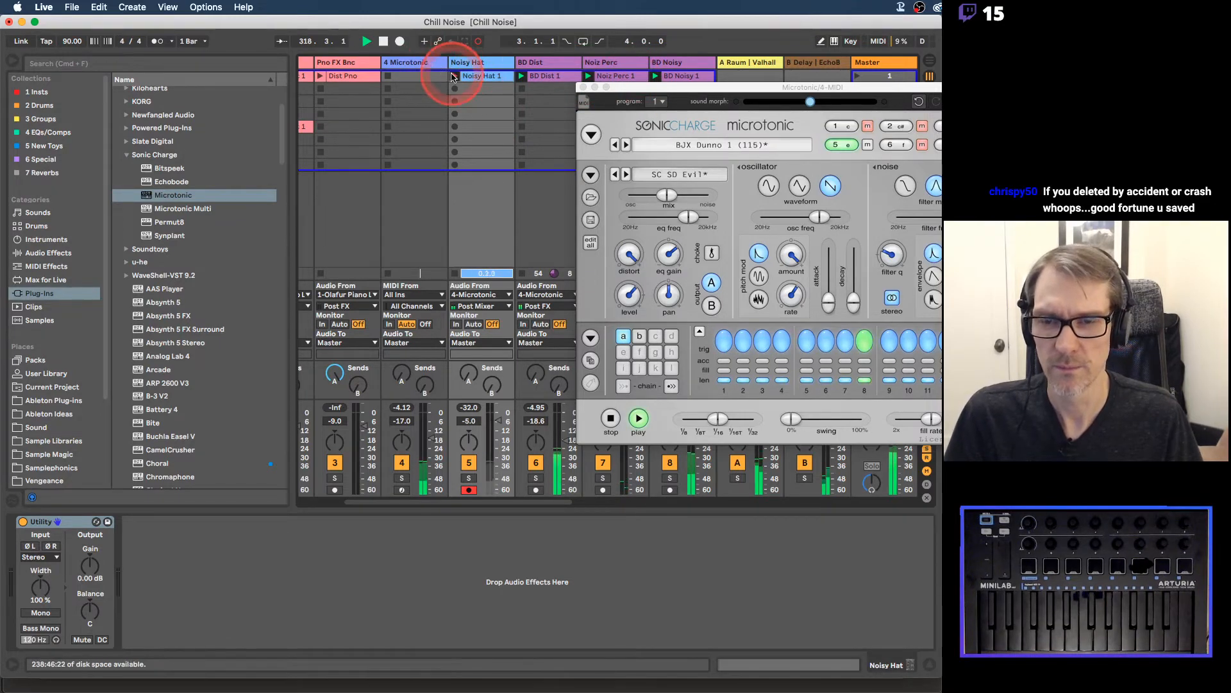
click(424, 63)
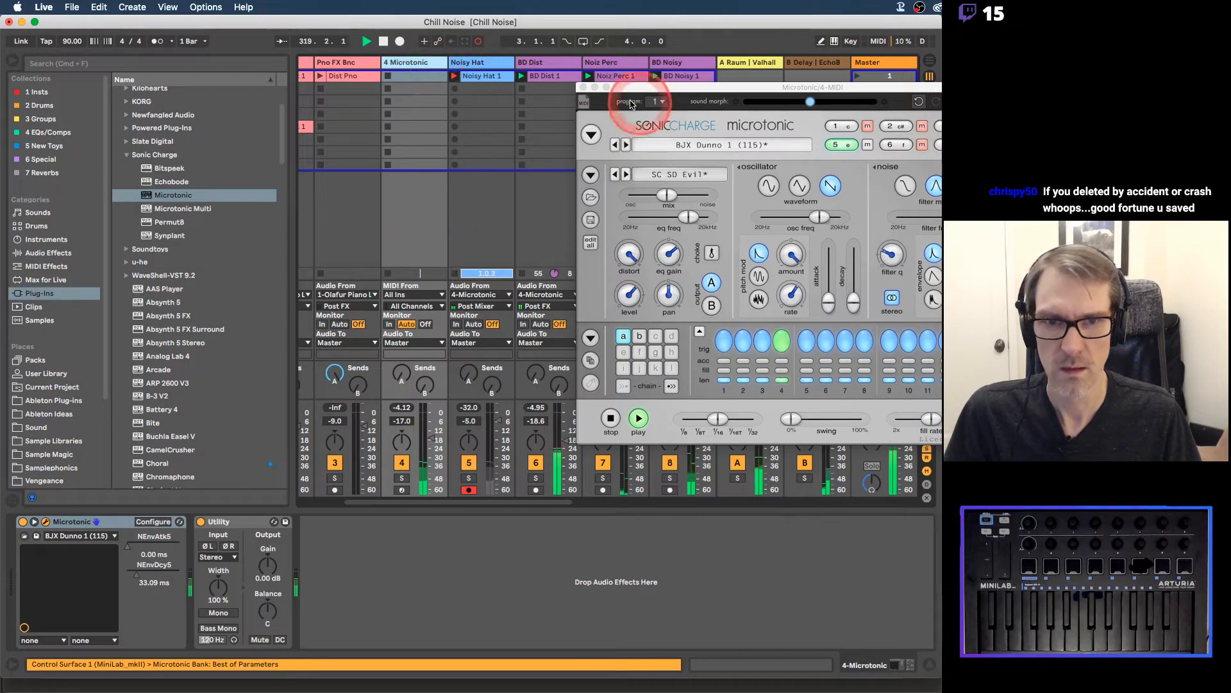
drag(626, 91, 611, 160)
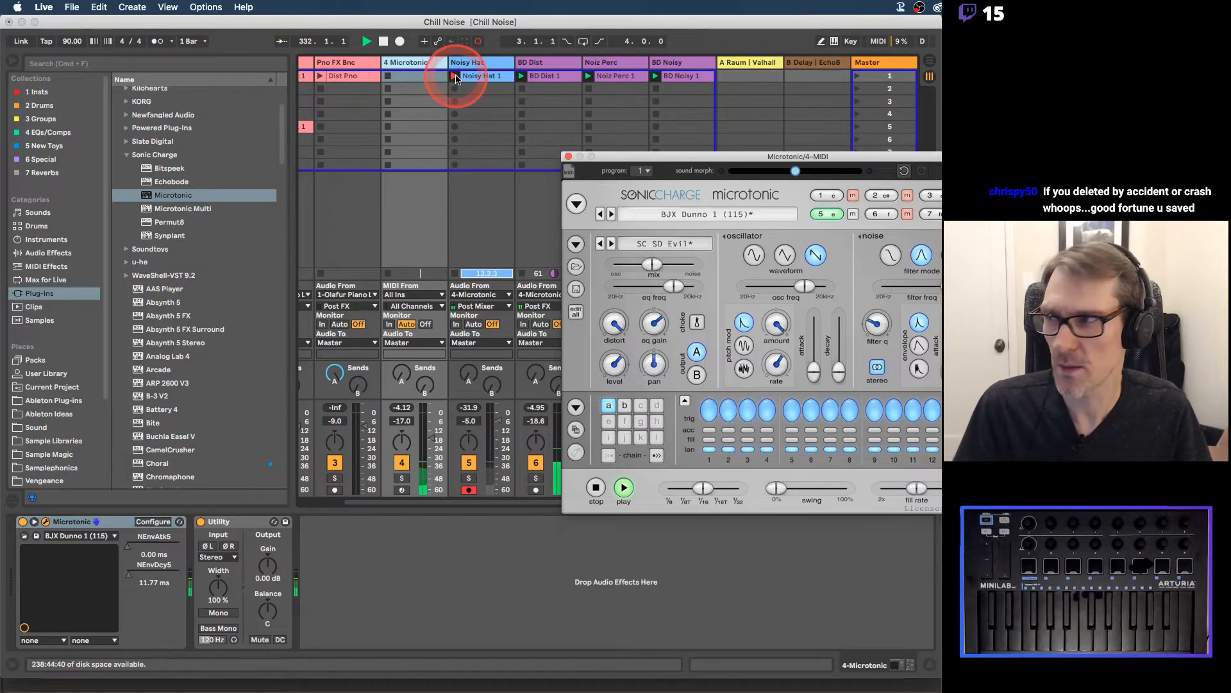
Step: Mute the 4 Microtonic track, then open the Noisy Hat 1 clip and close the Microtonic window
click(401, 464)
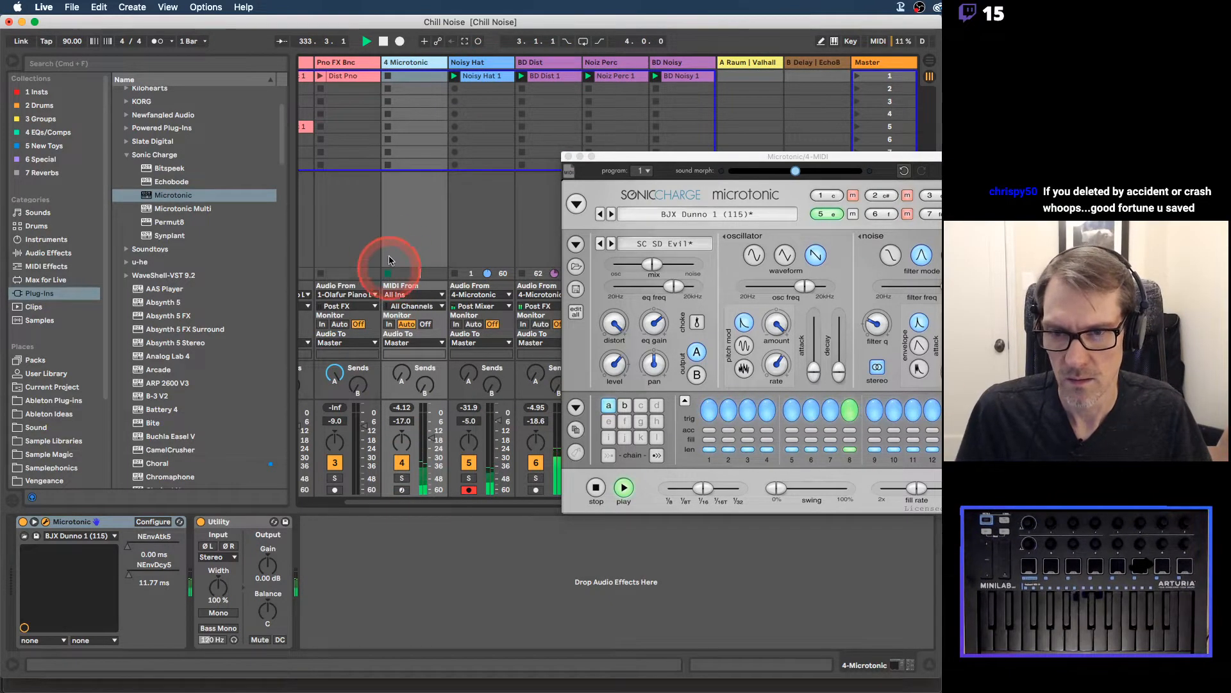
click(401, 465)
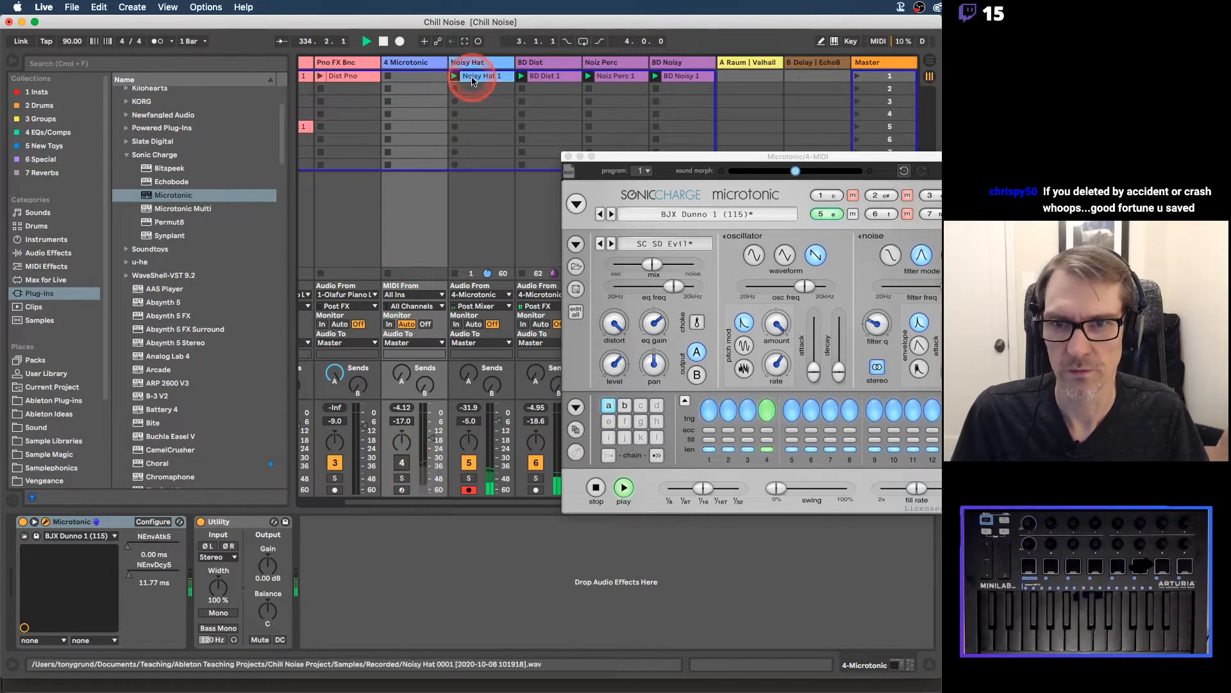
click(478, 77)
drag(634, 156, 712, 56)
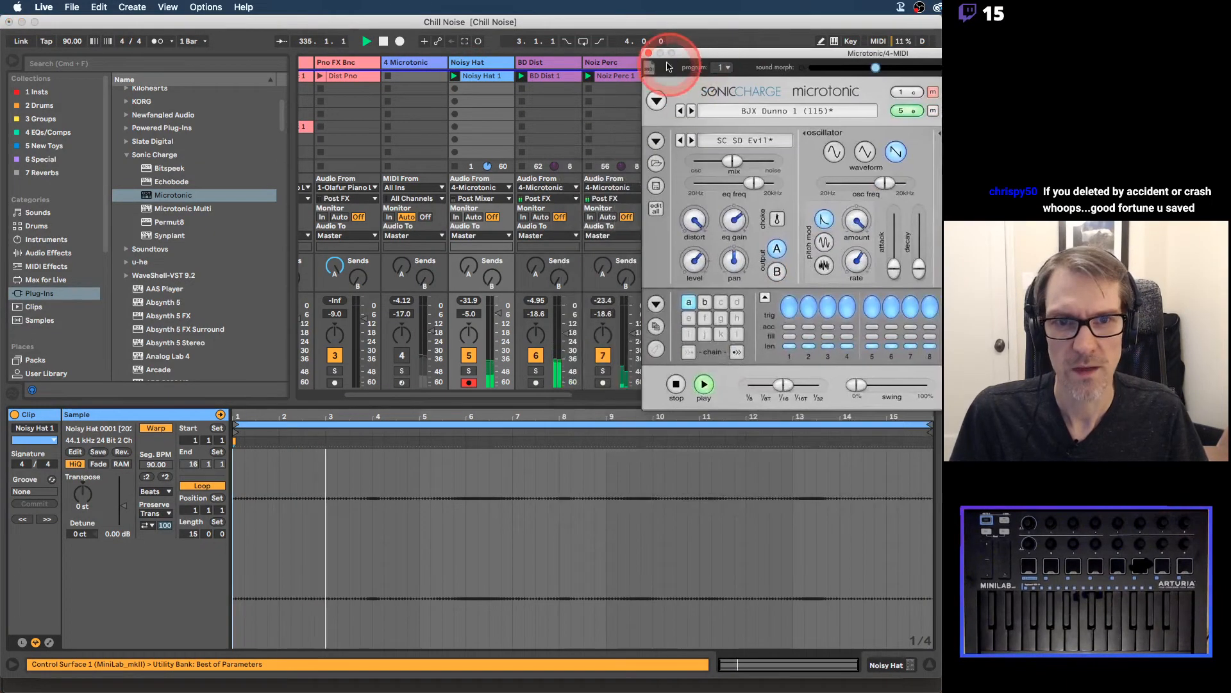
click(649, 53)
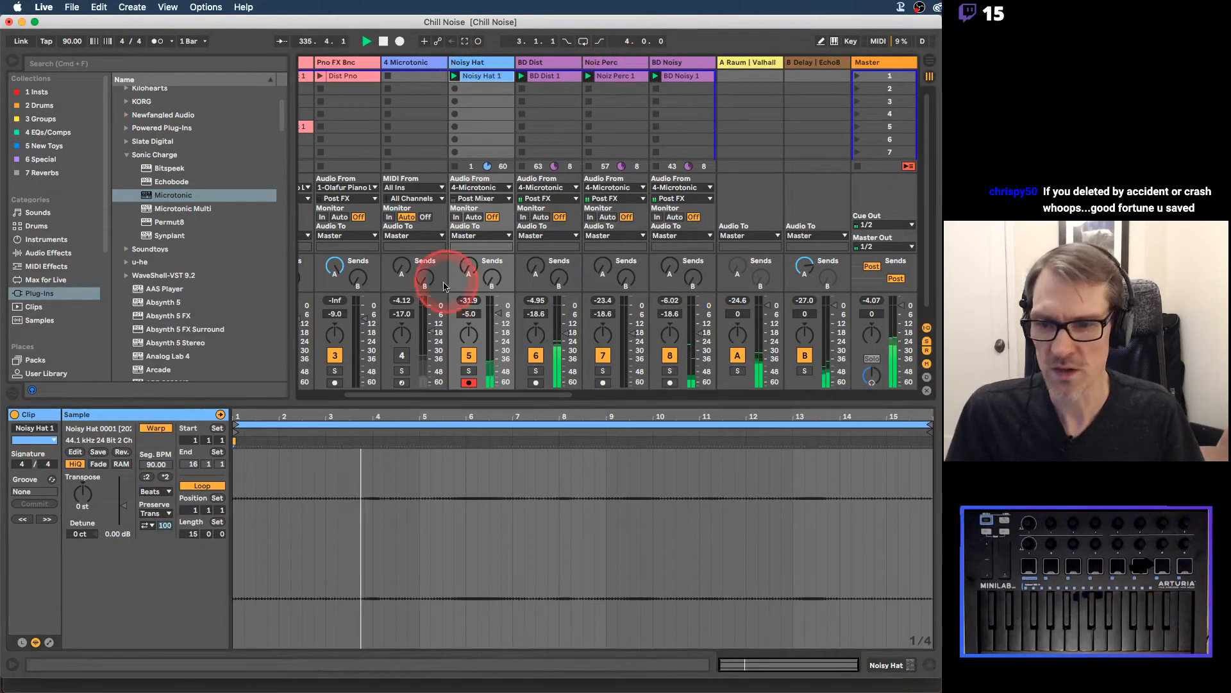
Step: Set the Noisy Hat 1 clip's loop to the four bars from 10 to 14
mouse_move(236, 425)
mouse_down()
mouse_move(767, 489)
mouse_move(701, 489)
mouse_up()
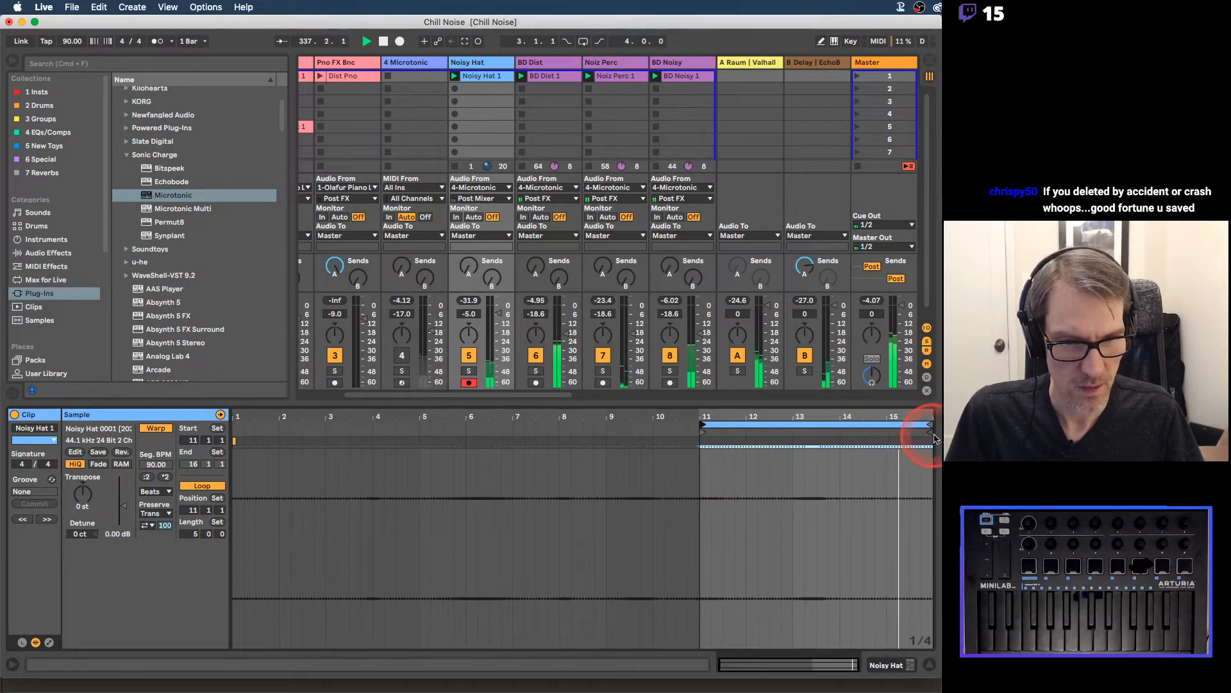
mouse_move(928, 423)
mouse_down()
mouse_move(790, 424)
mouse_move(835, 422)
mouse_up()
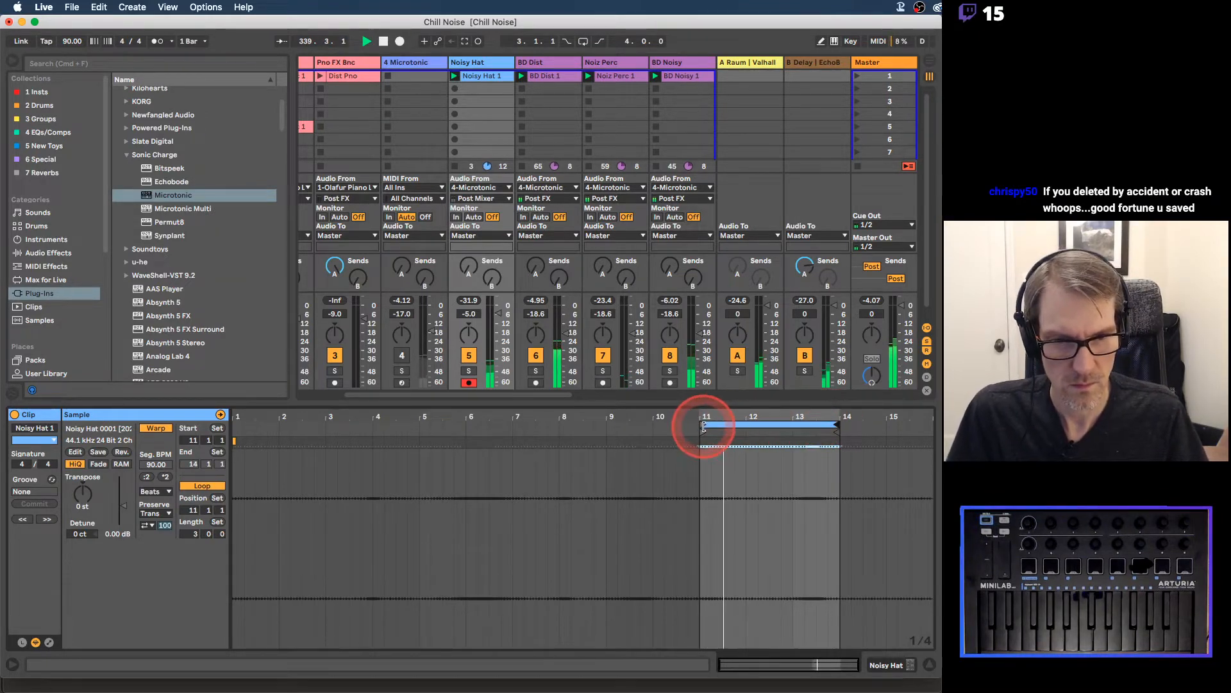
drag(696, 424, 652, 425)
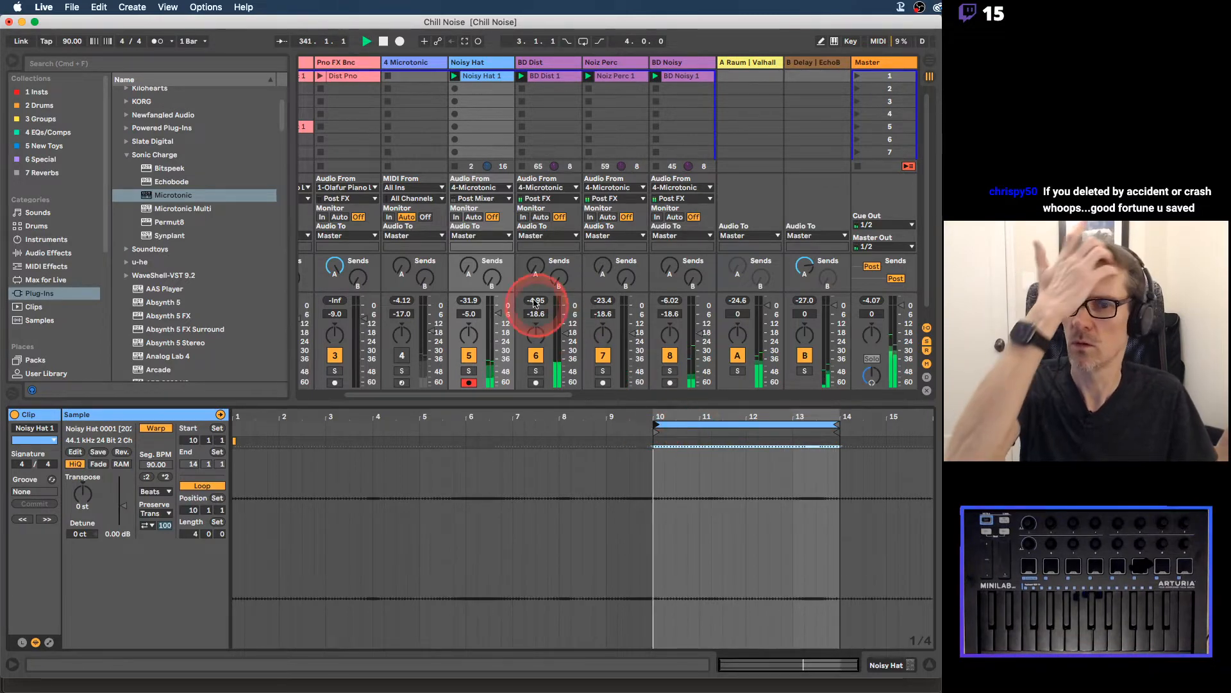
Step: Shift the clip's four-bar loop to start at 10.2.1 and set the Noisy Hat track's volume to -8.4 dB
drag(496, 306, 496, 323)
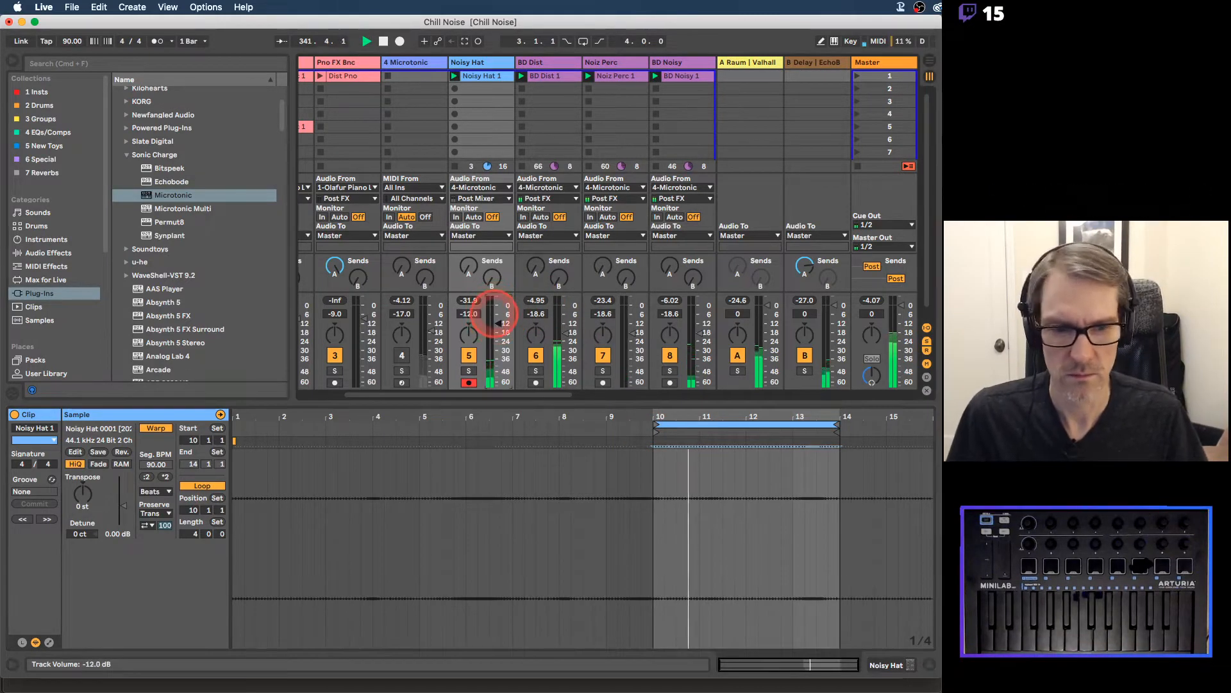
click(704, 427)
drag(720, 414, 717, 418)
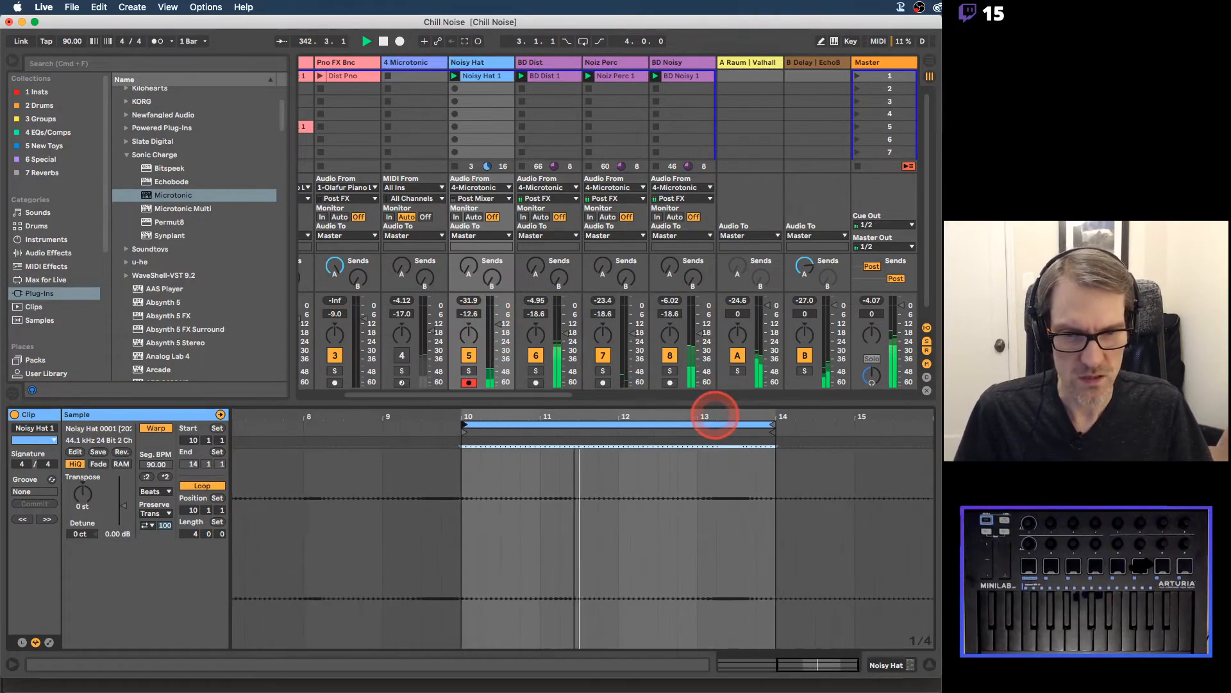
drag(560, 428, 583, 426)
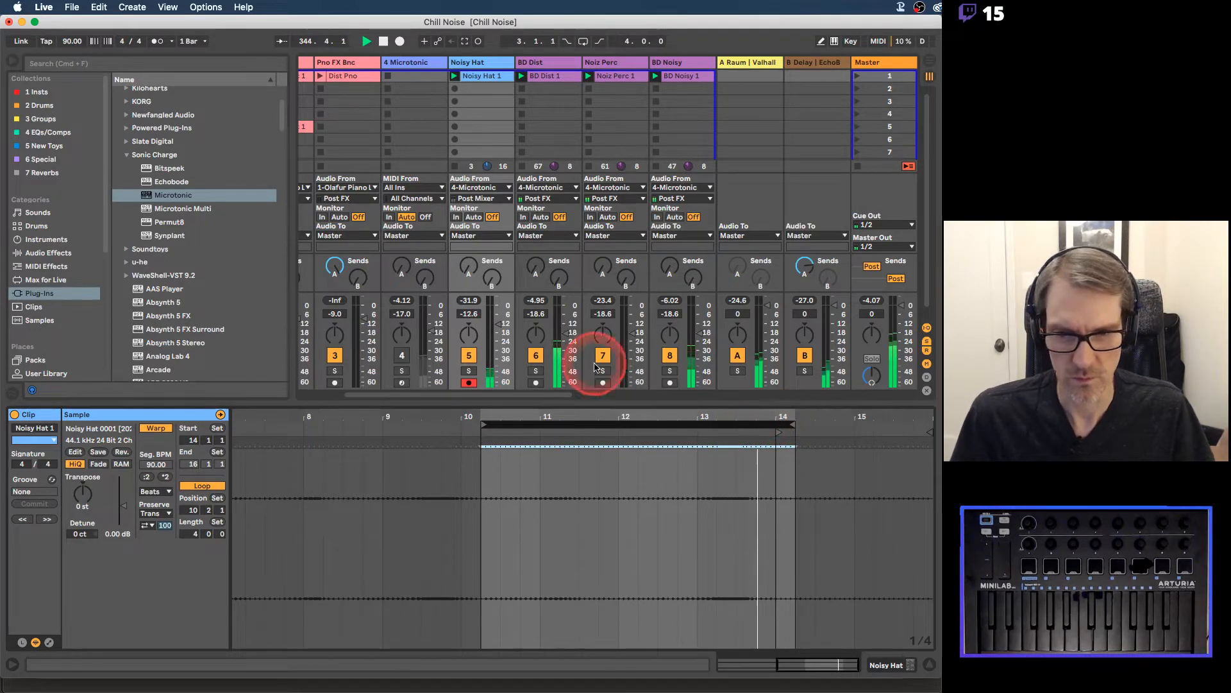
drag(500, 323, 497, 320)
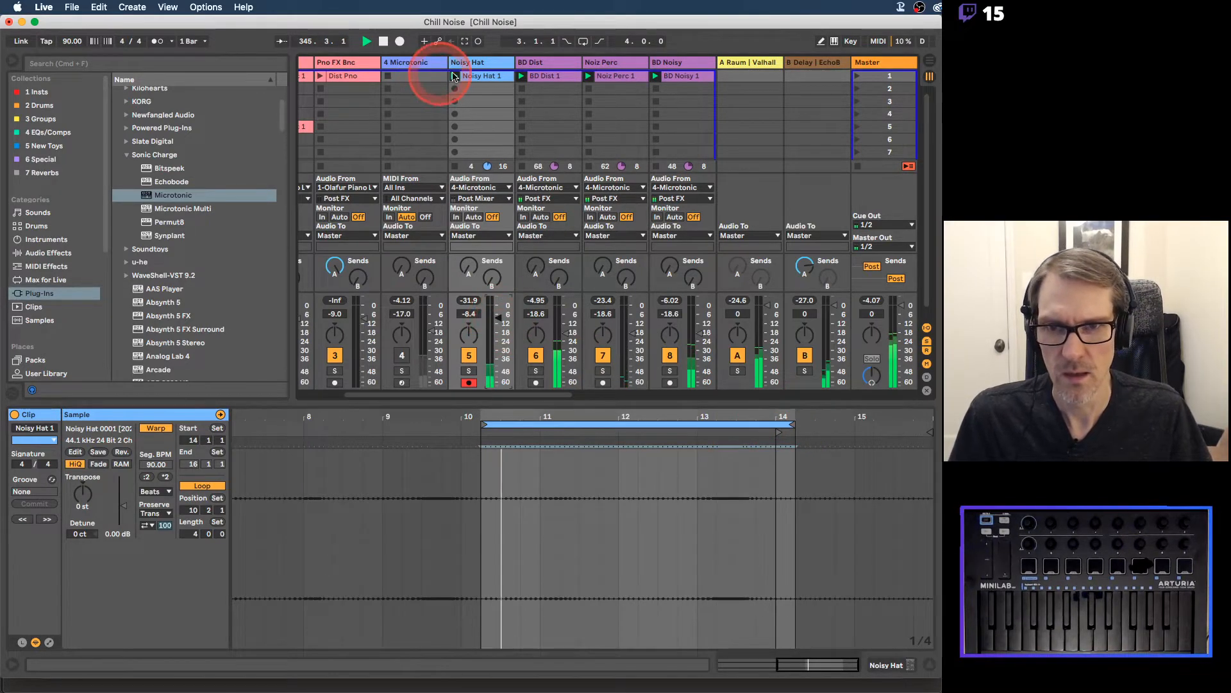
Step: Insert the Soundtoys MicroShift plug-in before Utility on the Noisy Hat track
click(483, 62)
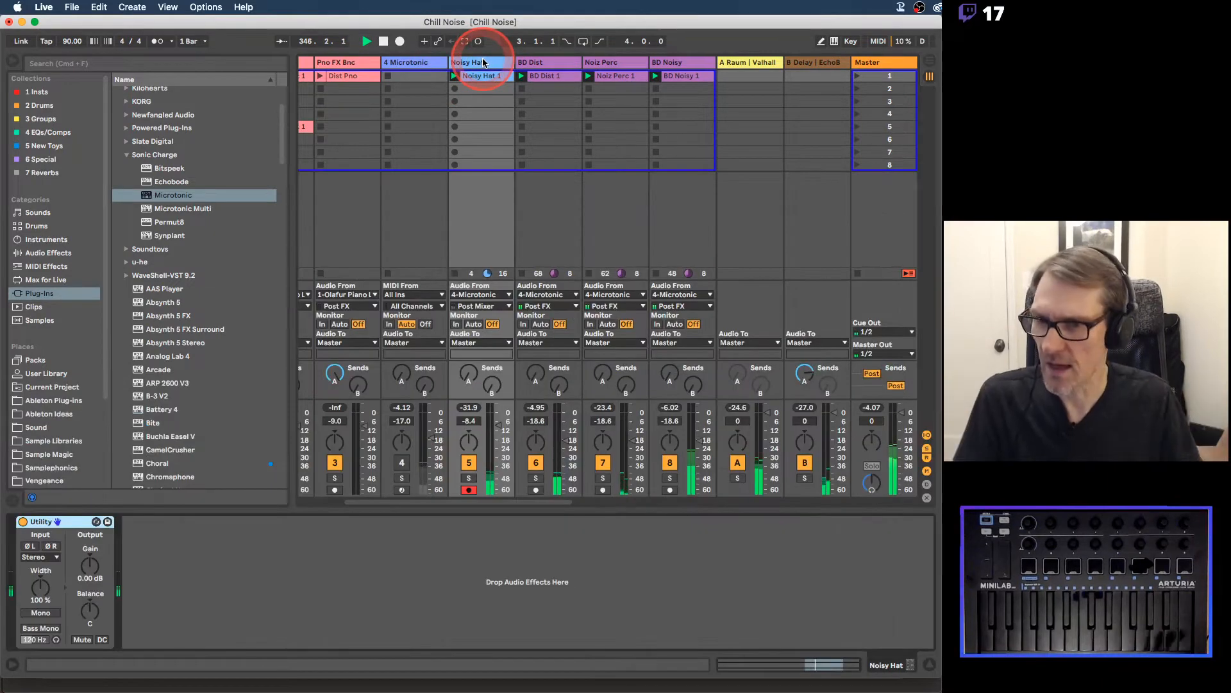
click(186, 168)
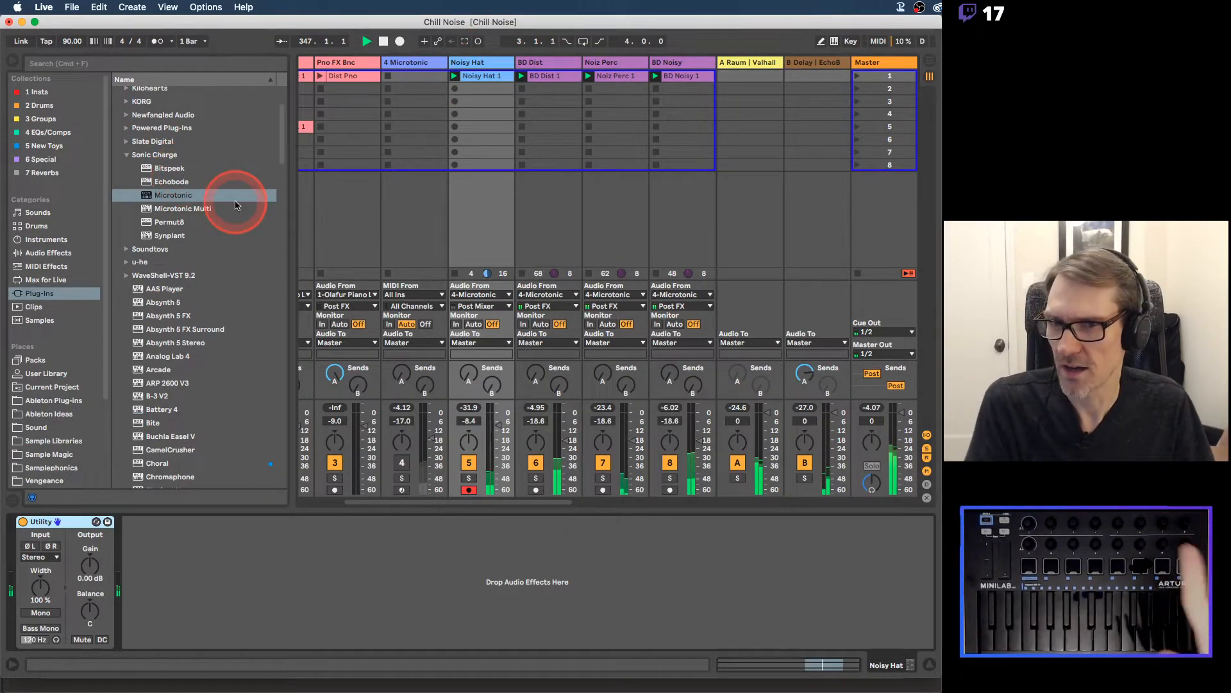
click(59, 293)
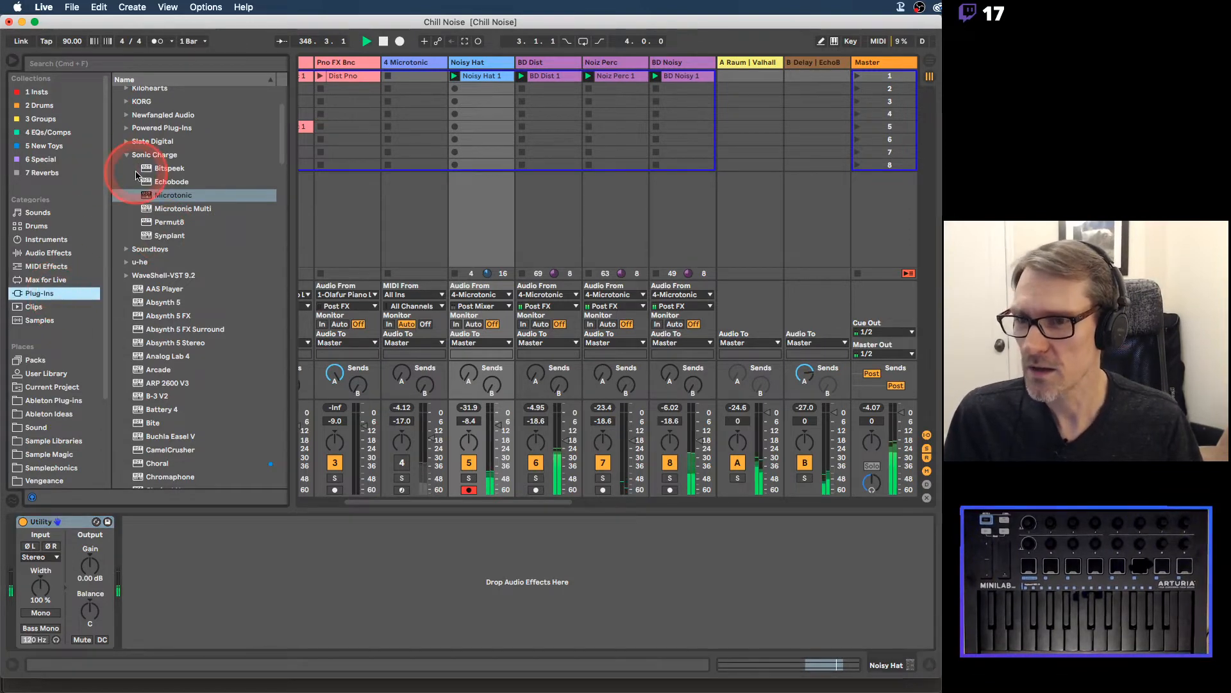
click(127, 156)
click(127, 168)
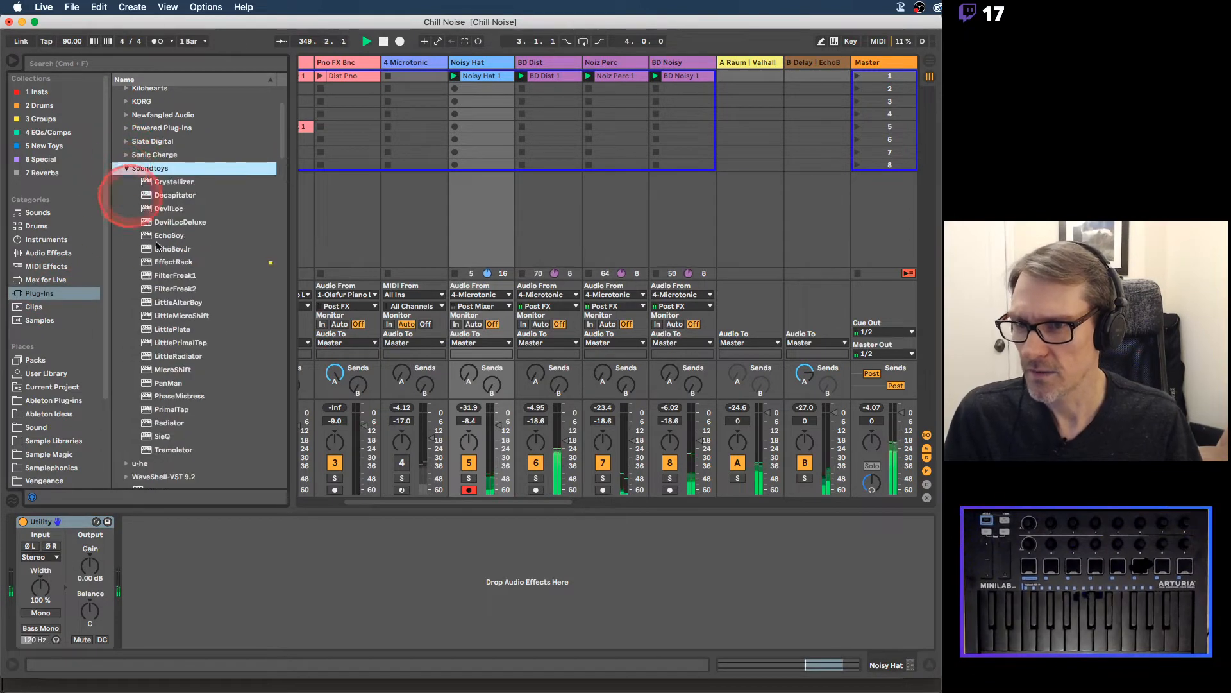
drag(150, 311, 24, 538)
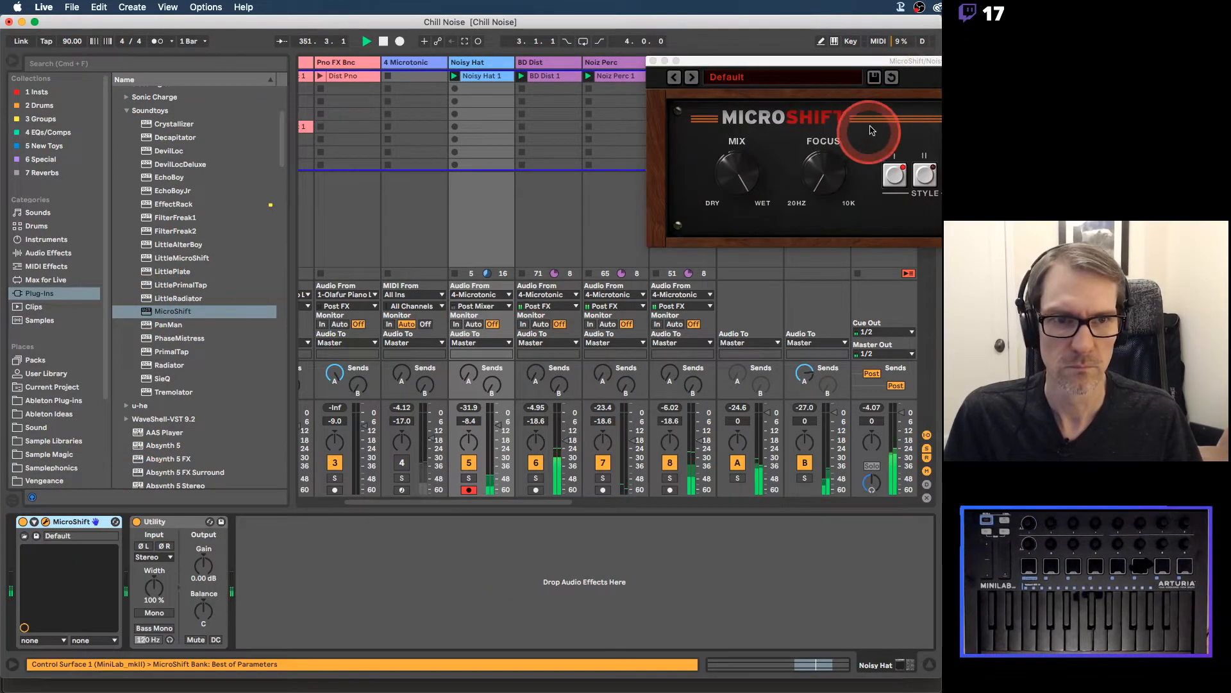
Step: Set Noisy Hat's volume to -10.0 dB and close the MicroShift window
drag(875, 62, 766, 153)
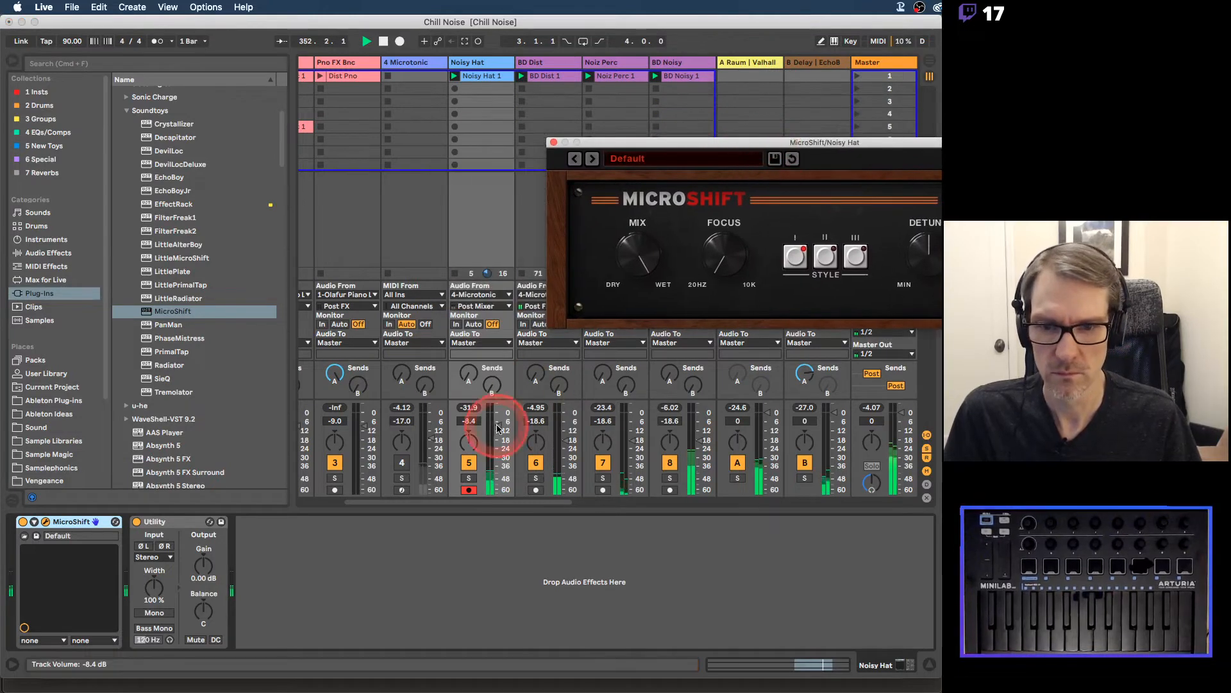
drag(498, 423, 499, 426)
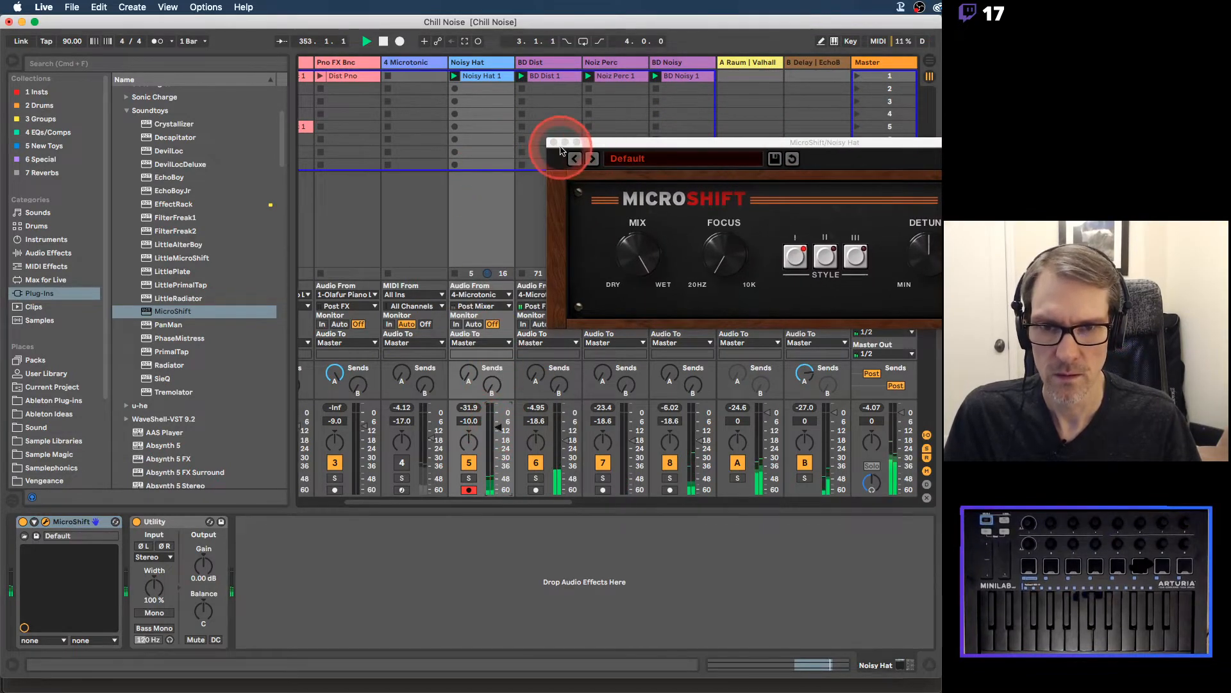
click(554, 142)
Step: Open the Noisy Hat 1 clip, keep Beats warp mode preserving transients, and set its transient loop mode to off
click(494, 77)
double_click(494, 78)
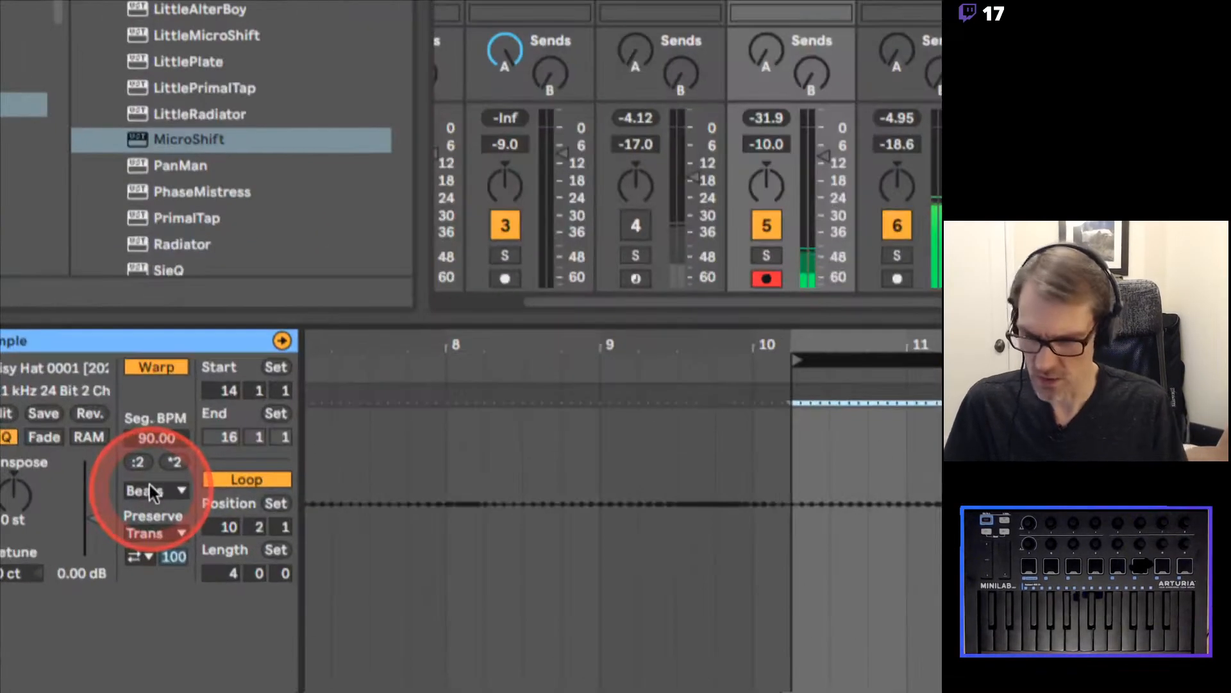
click(150, 490)
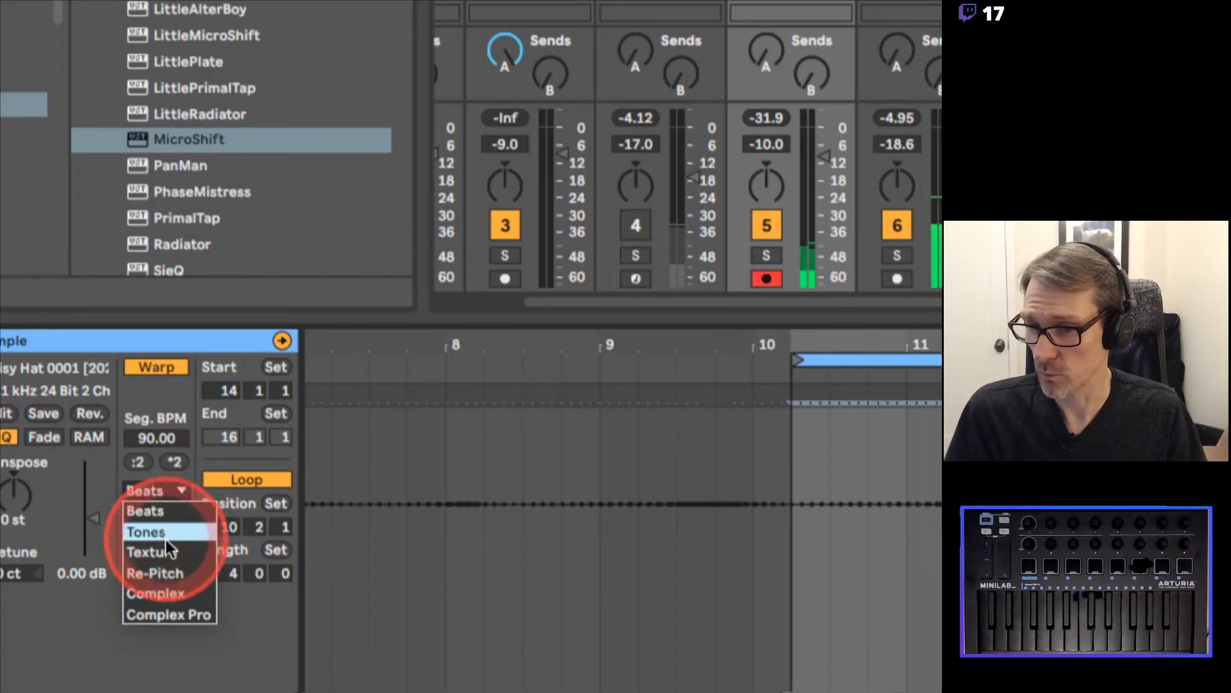
click(161, 512)
click(156, 533)
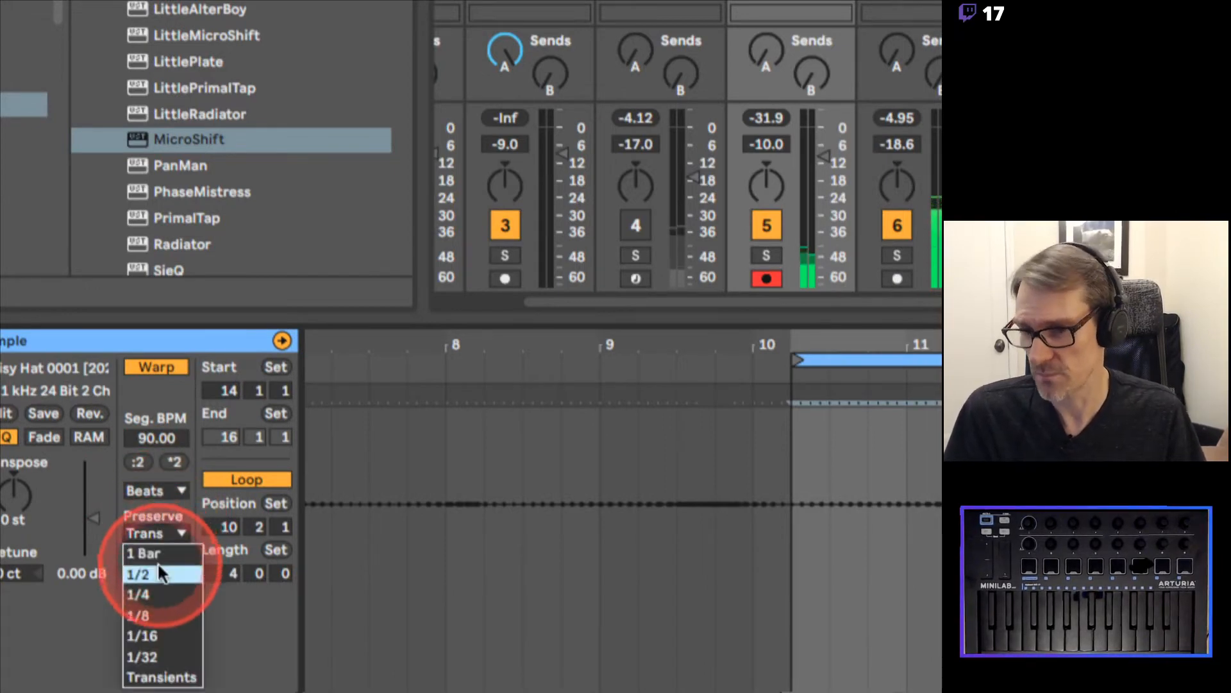
click(151, 522)
click(145, 558)
click(141, 577)
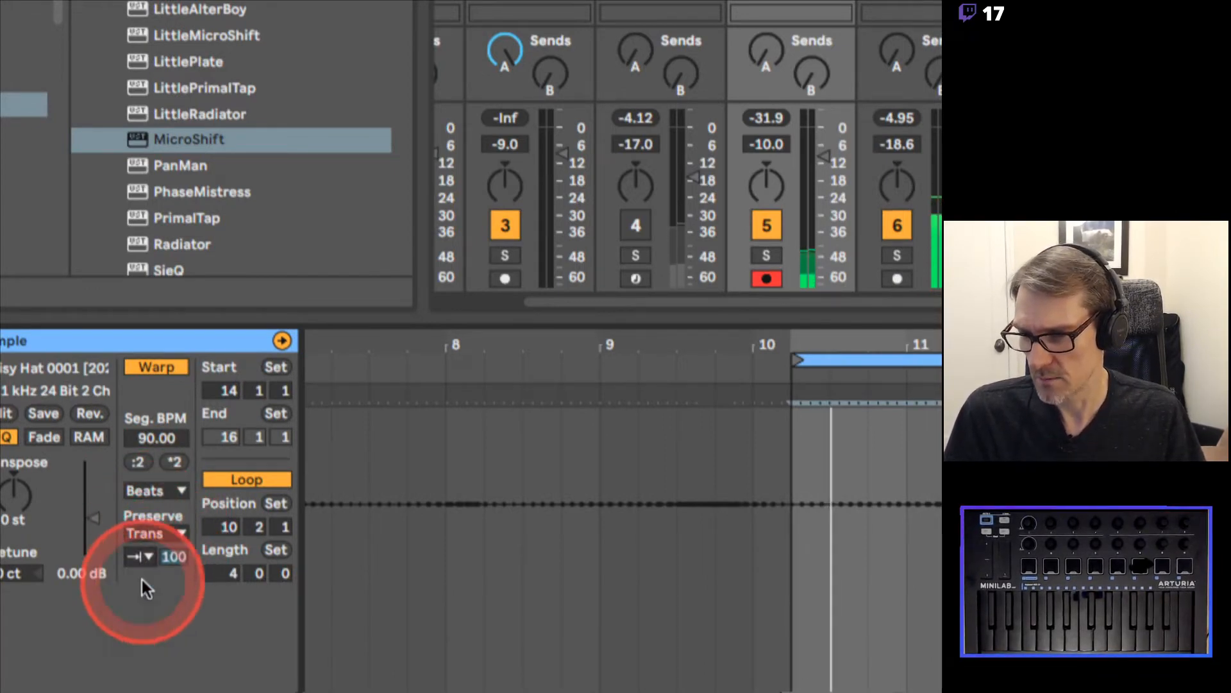
Step: Try 1/8 for the clip's Preserve resolution, settle on 1/16, and lower Noisy Hat's volume to -13.0 dB
click(153, 533)
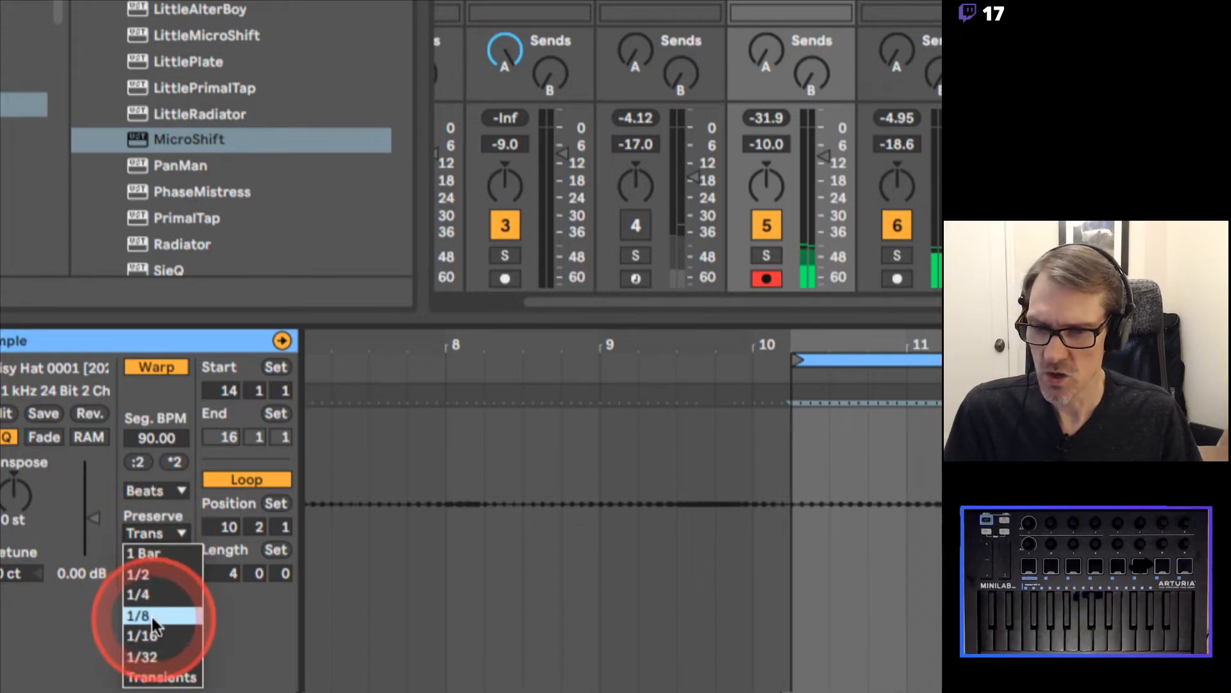
click(152, 523)
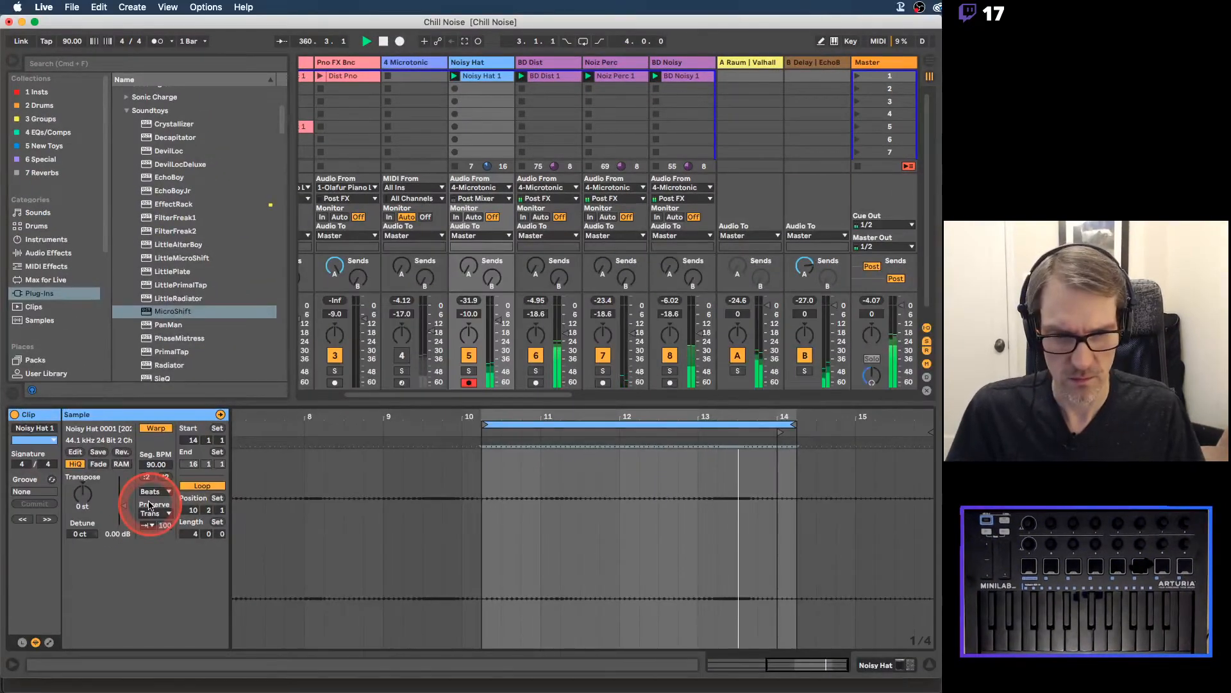
click(153, 514)
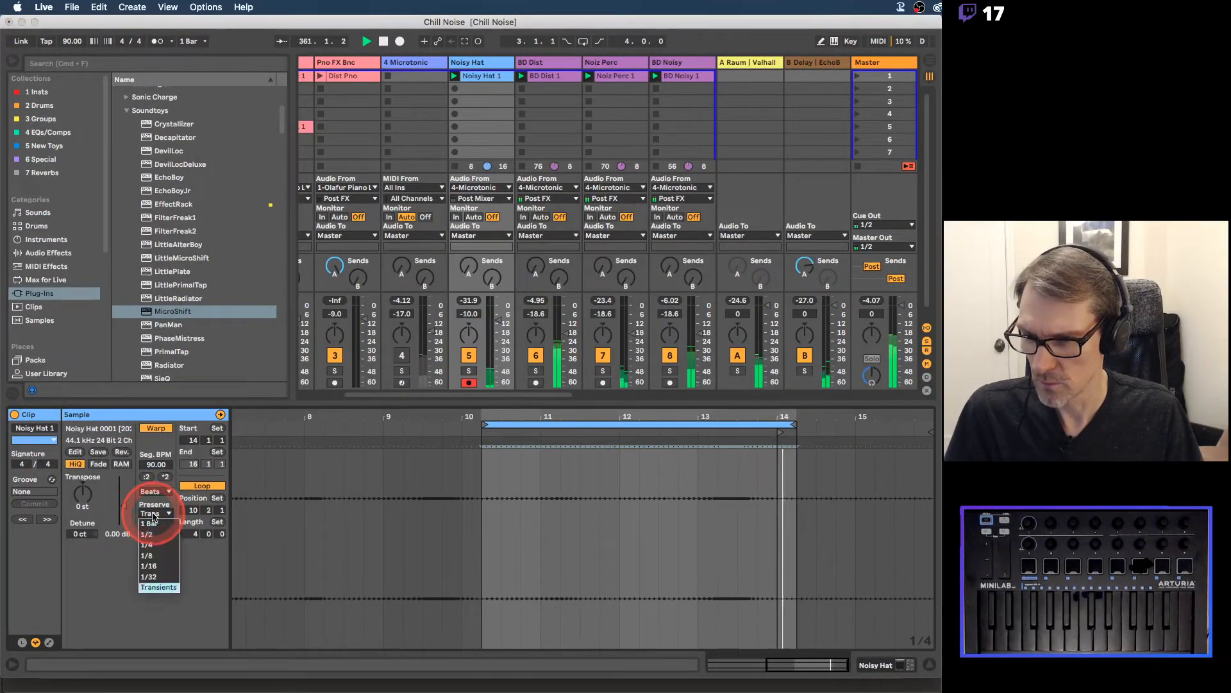
click(147, 555)
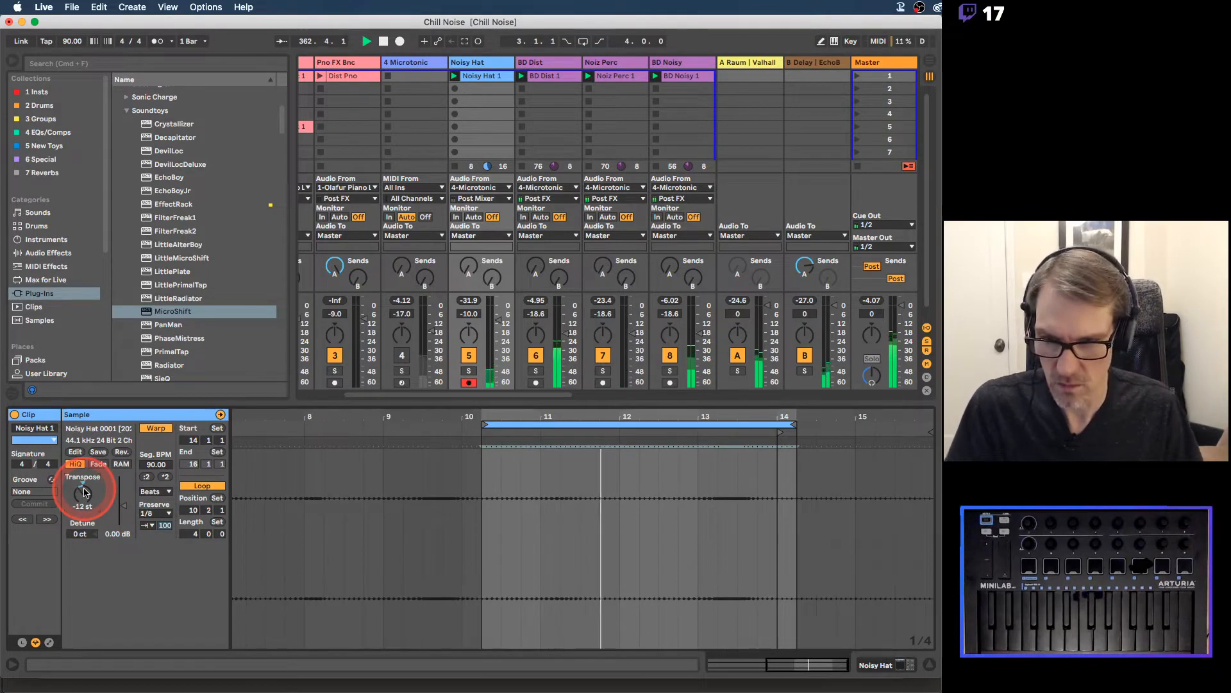
click(152, 513)
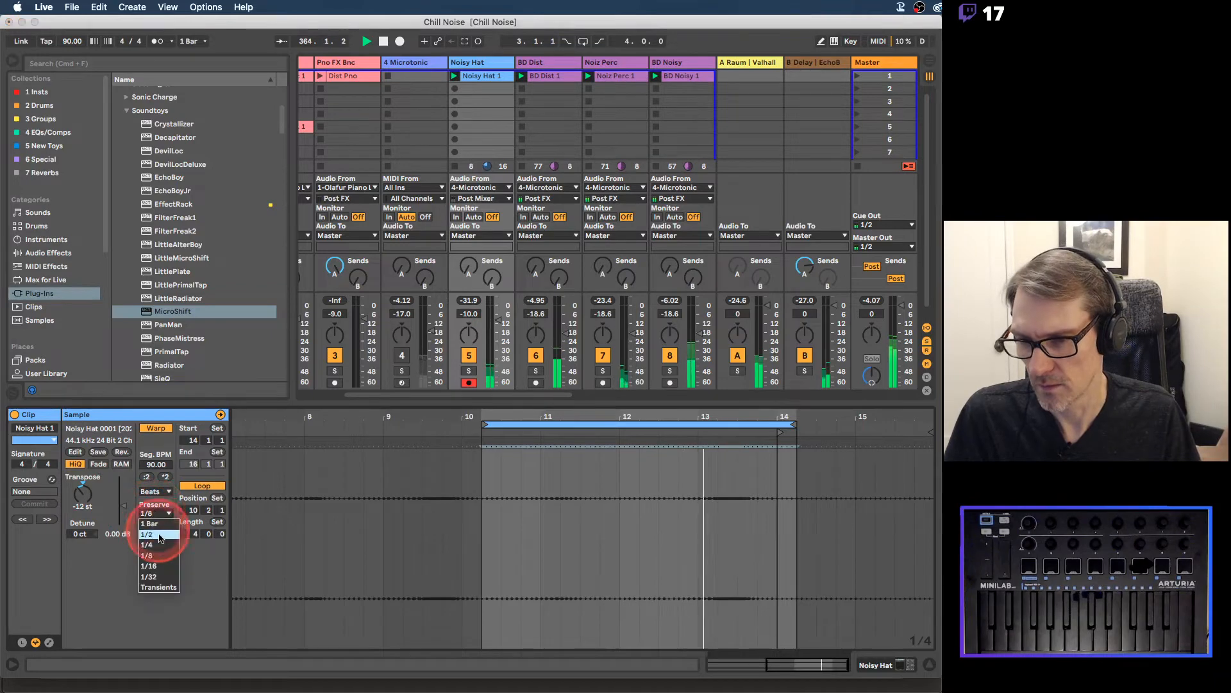
click(155, 567)
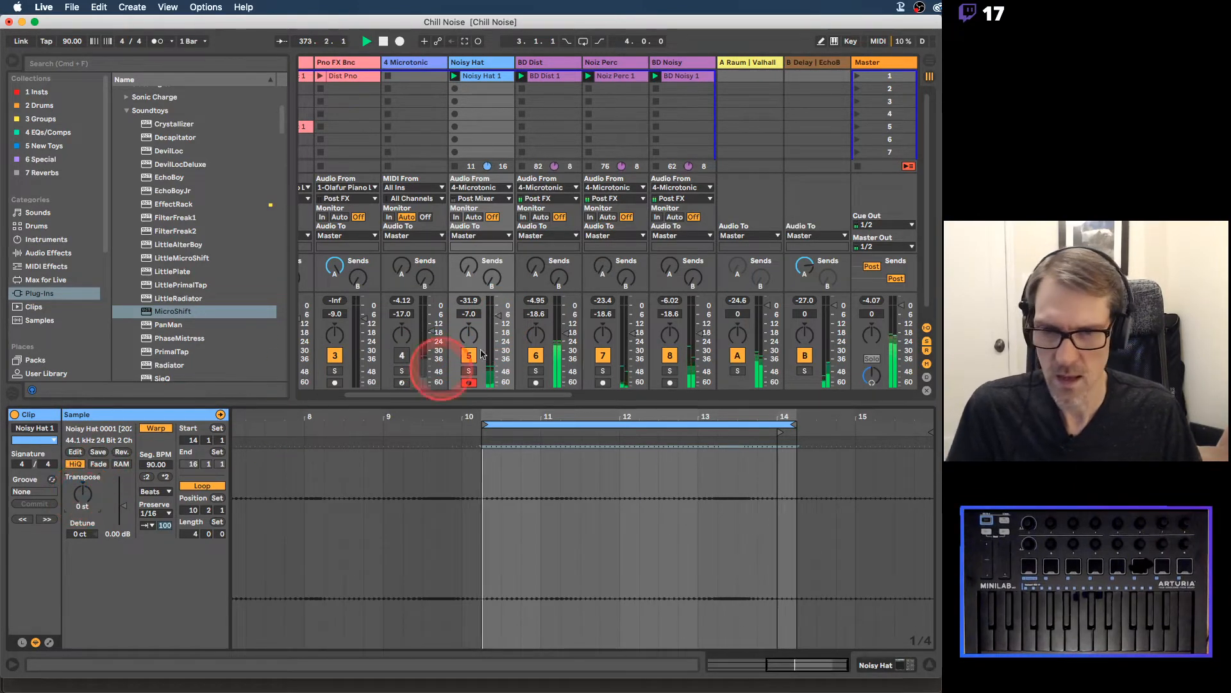
drag(498, 315, 494, 322)
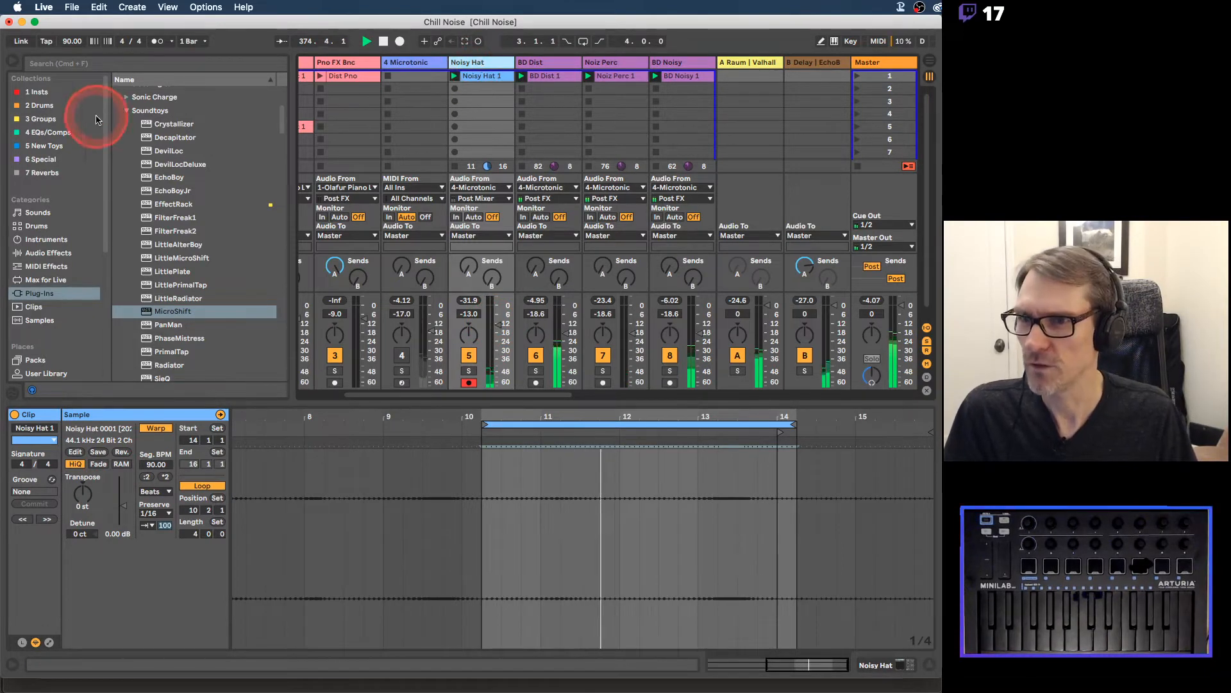
Step: Find Phasis in the New Toys collection and insert it between MicroShift and Utility on the Noisy Hat track
click(126, 110)
scroll(166, 243, down, 3)
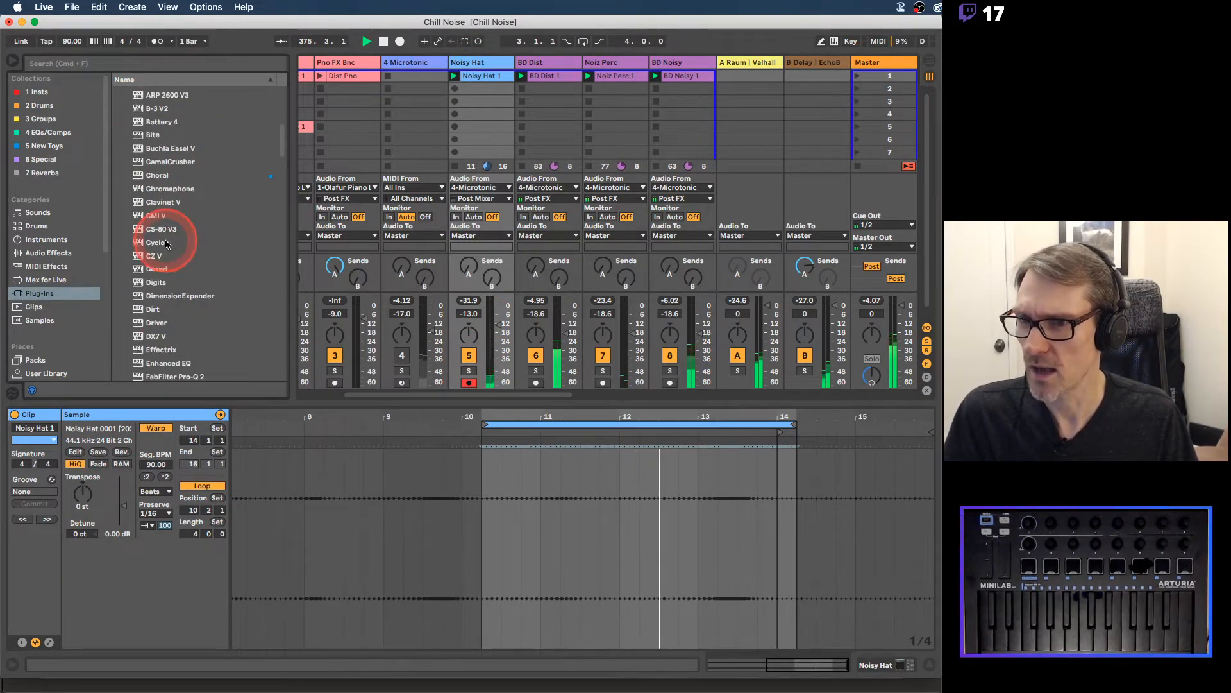
scroll(165, 244, down, 5)
click(46, 148)
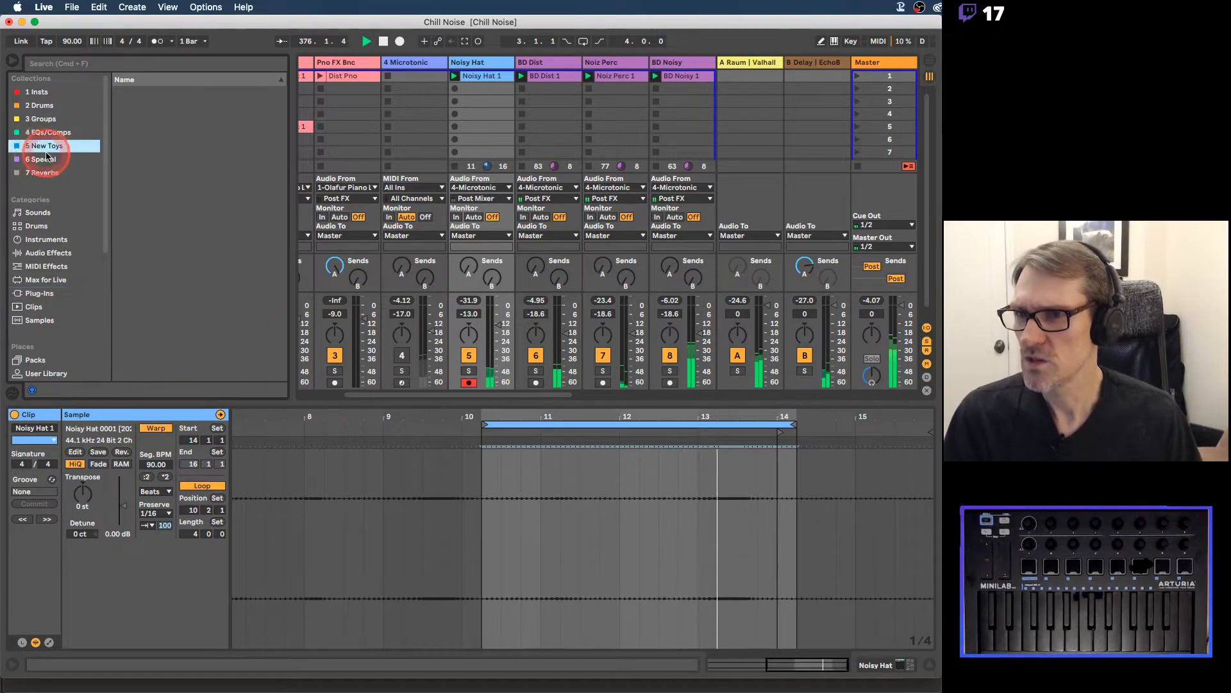
click(40, 159)
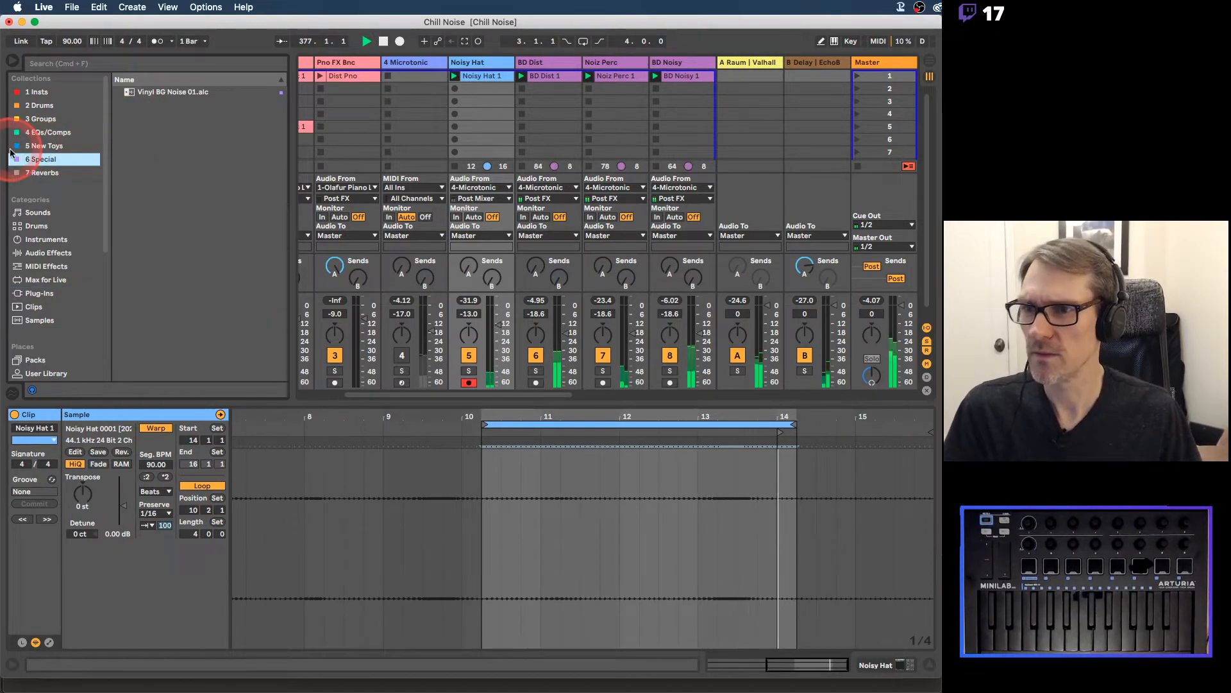
click(40, 146)
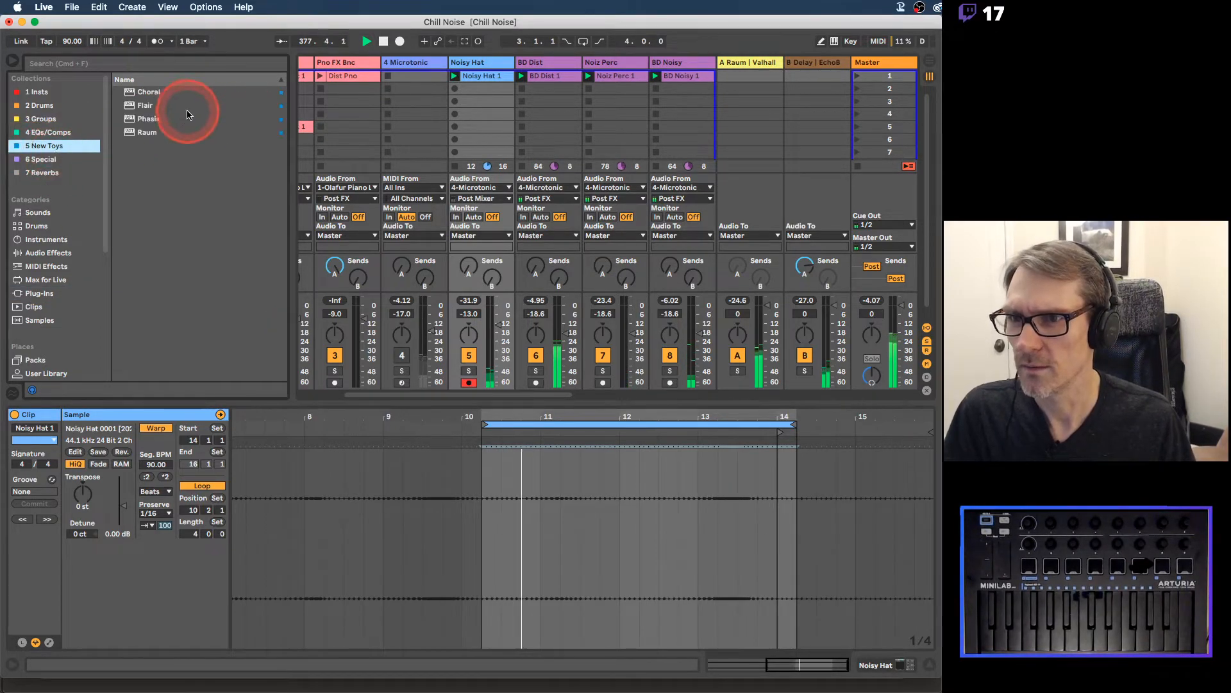
double_click(144, 118)
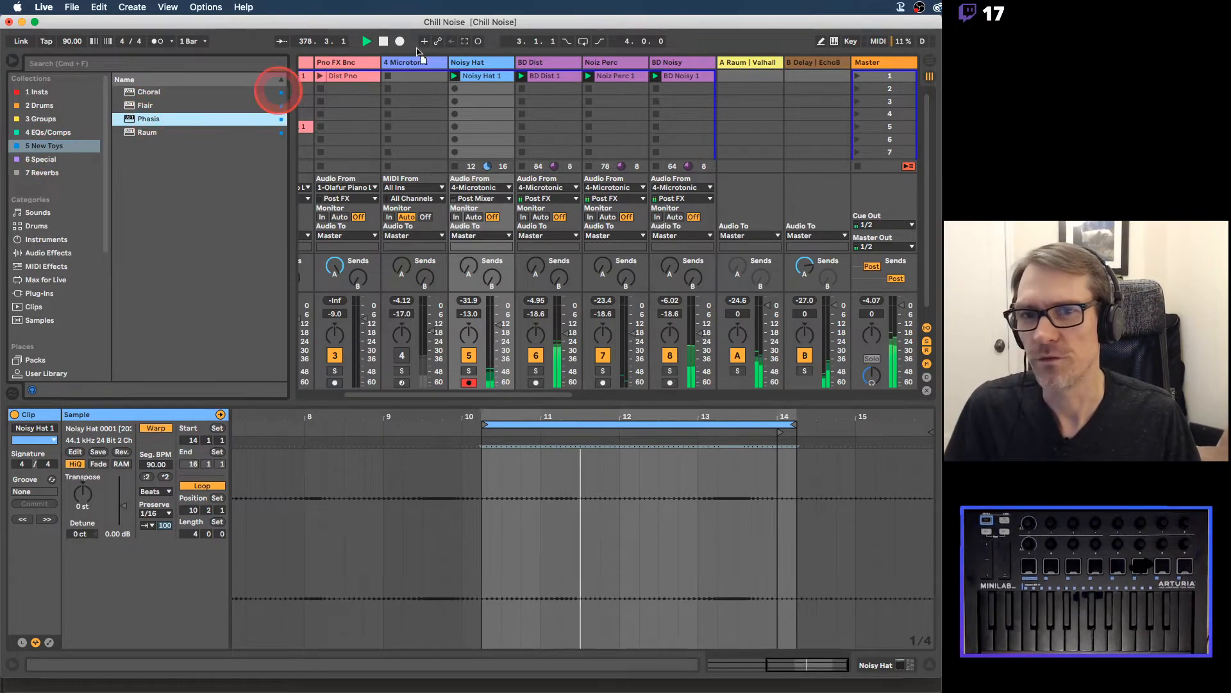
click(156, 577)
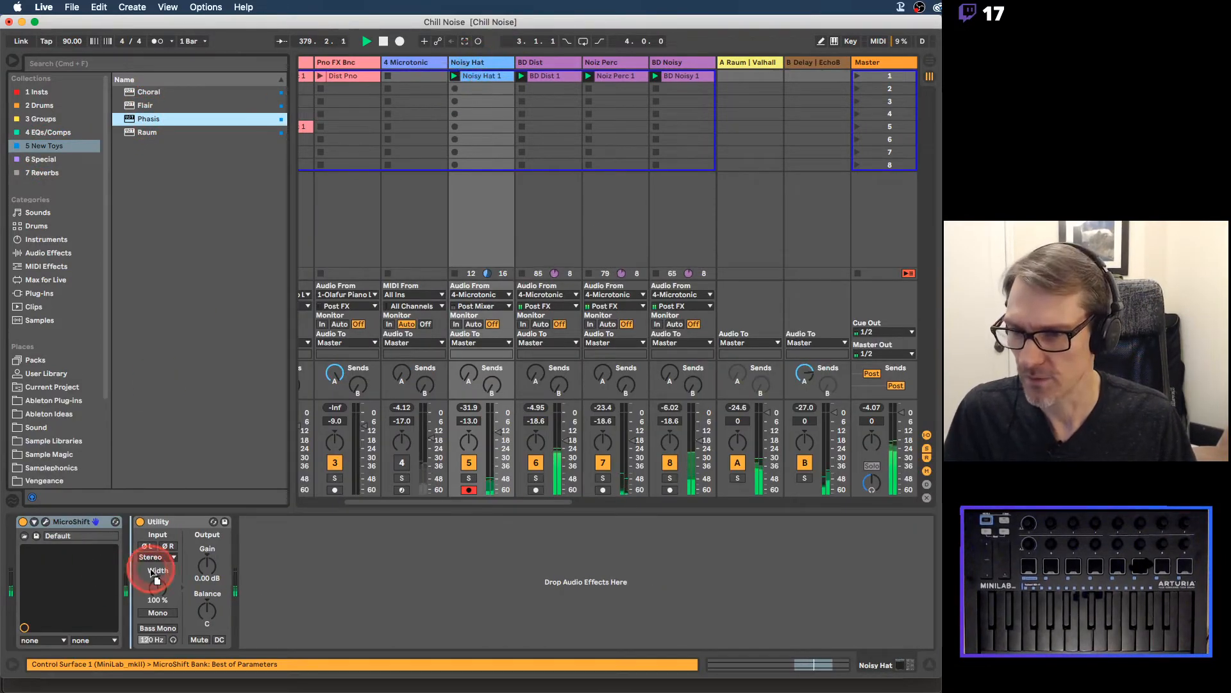
click(2, 574)
drag(38, 574, 109, 571)
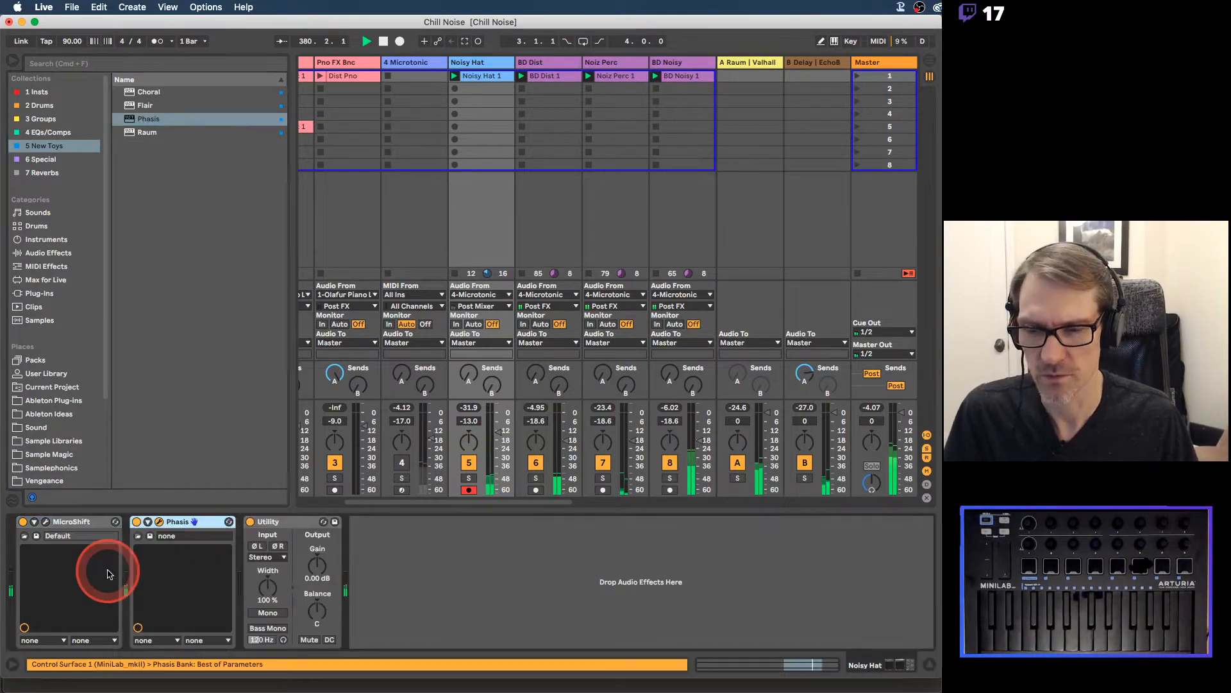
Step: Solo the Noisy Hat track and audition Phasis presets, including Paranoid Humanoid, Small Talk, Classic Stage and Butter Spread
click(623, 168)
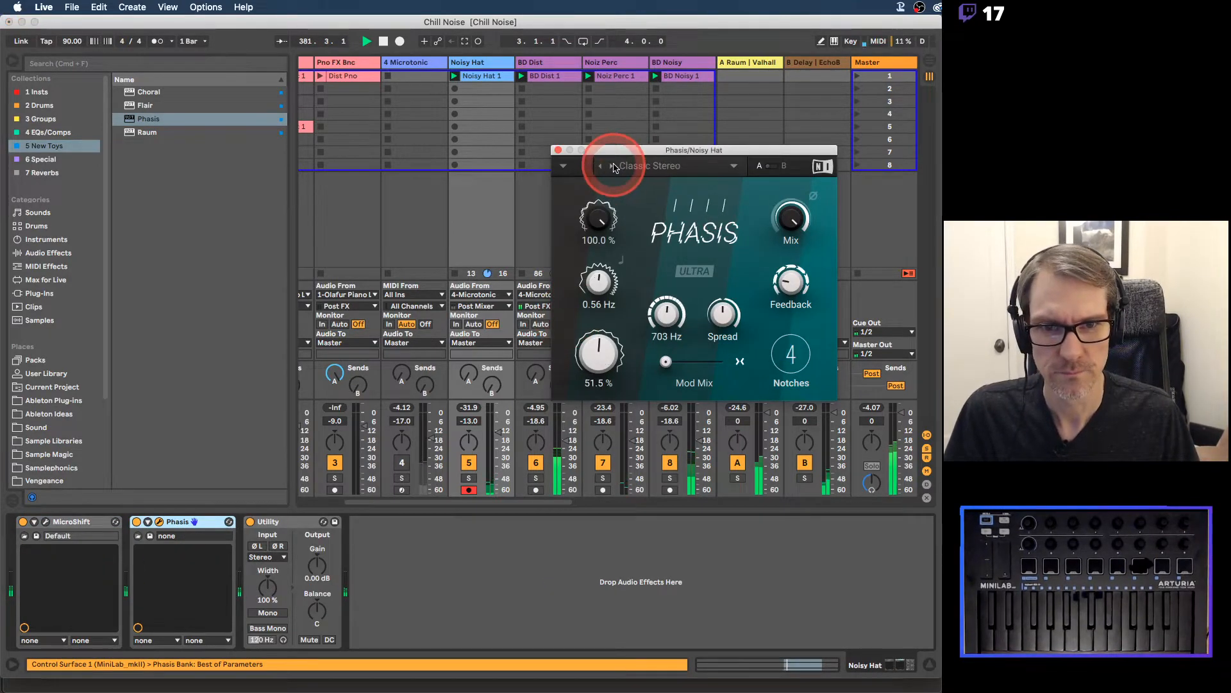
click(476, 478)
click(468, 478)
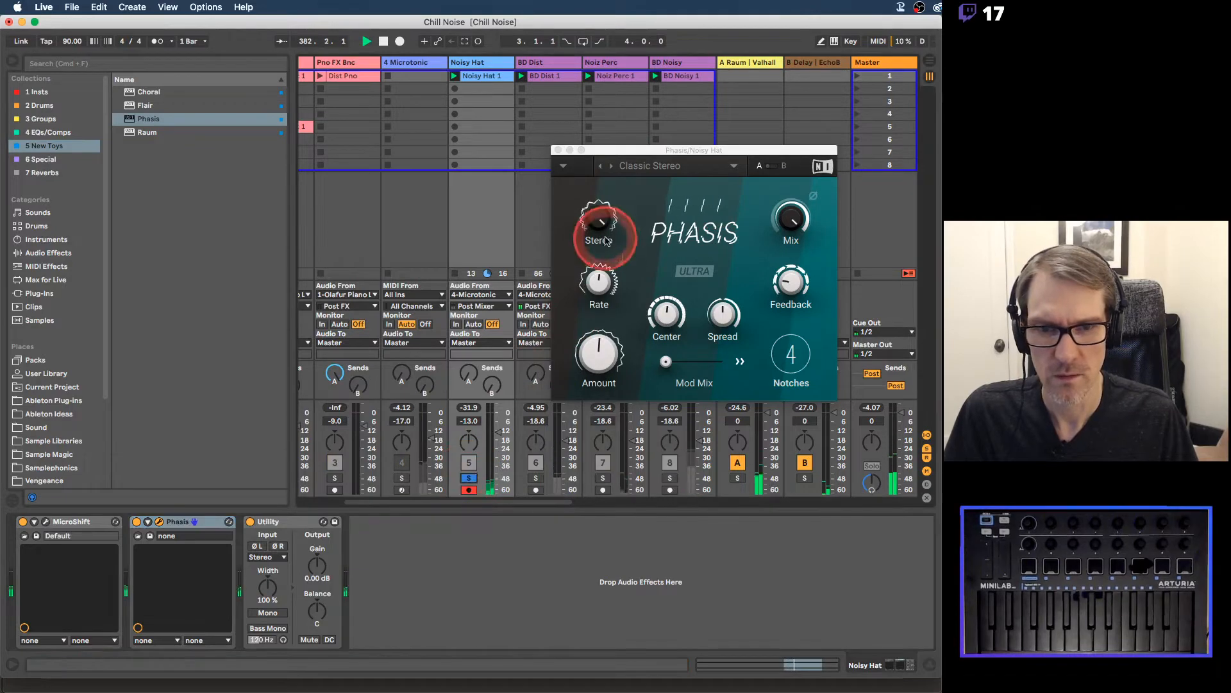
click(613, 167)
click(613, 167)
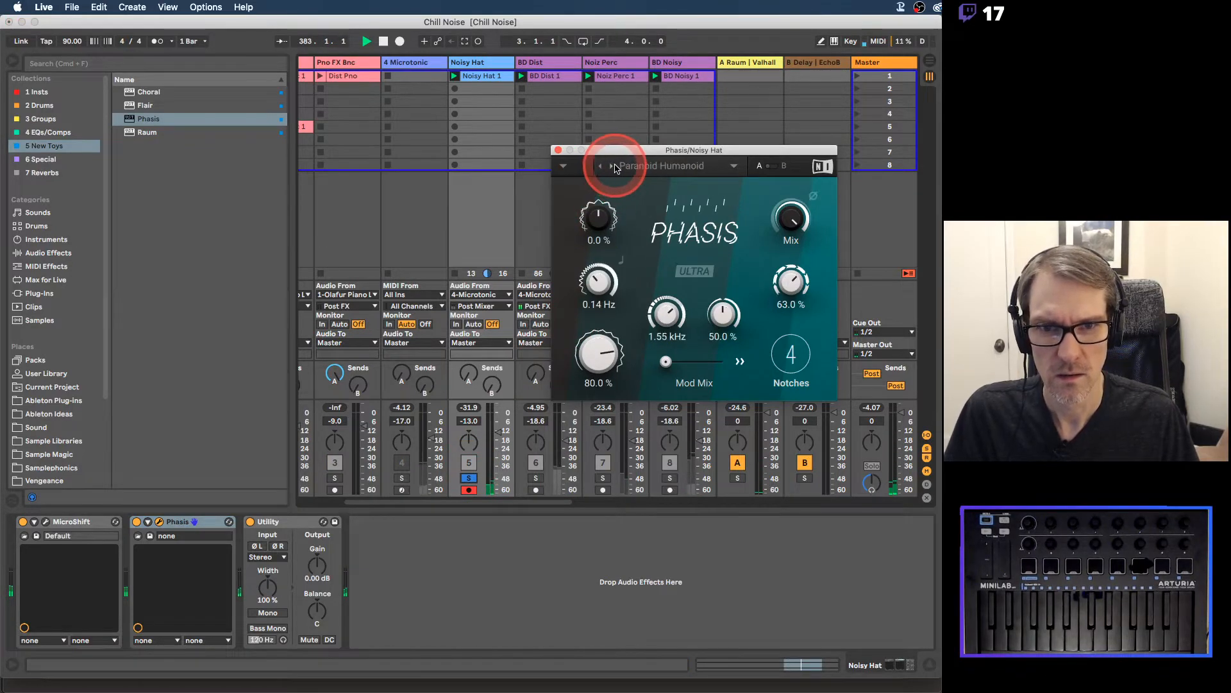
click(612, 166)
click(613, 167)
click(612, 166)
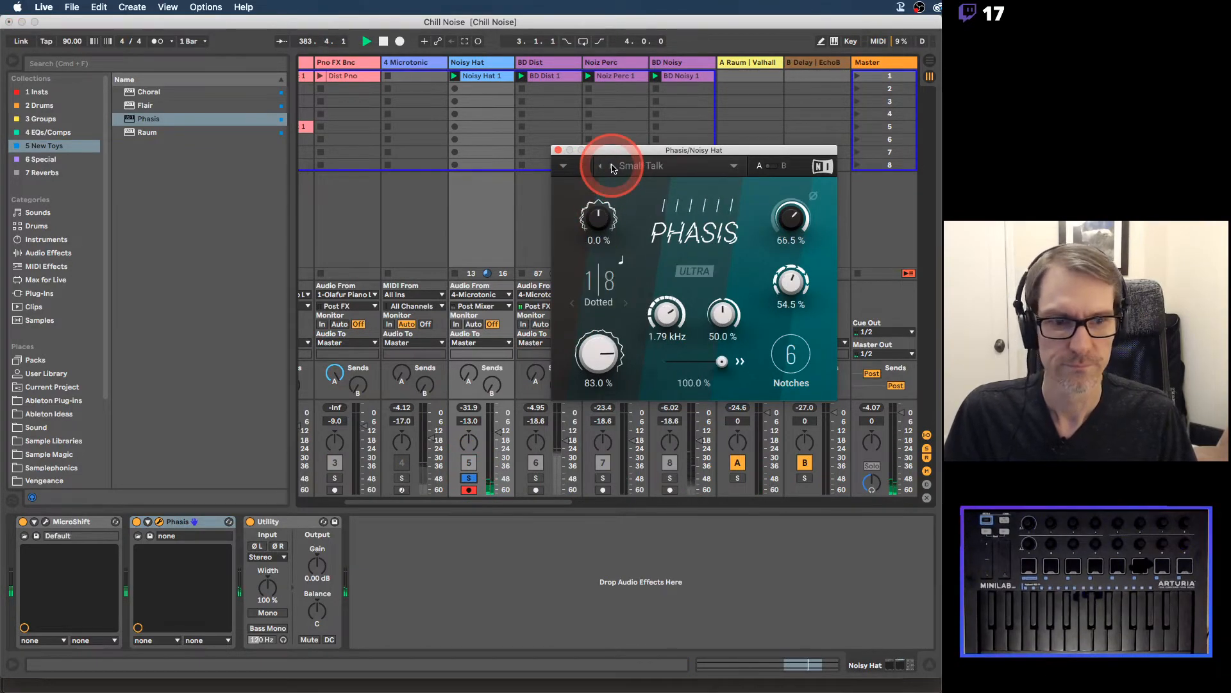
click(612, 167)
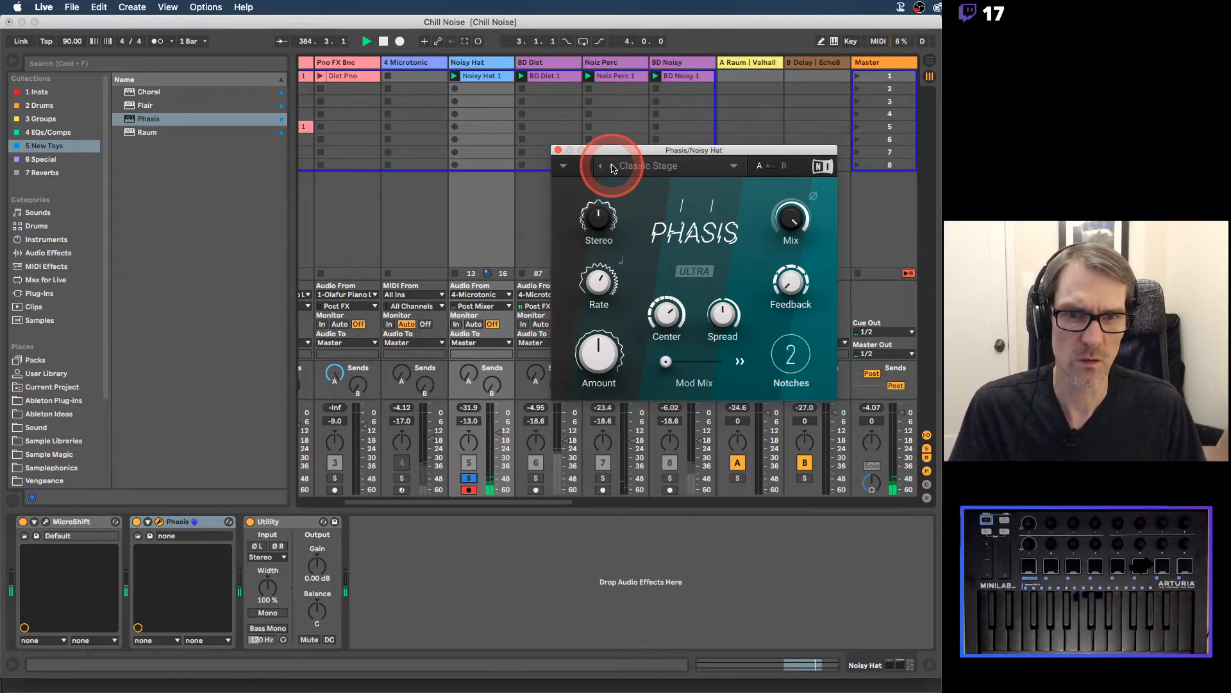
click(612, 167)
click(612, 167)
Step: Raise Noisy Hat's volume to -1.4 dB, choose the Phasis preset Dot Spread, and increase its mix
drag(498, 436, 498, 429)
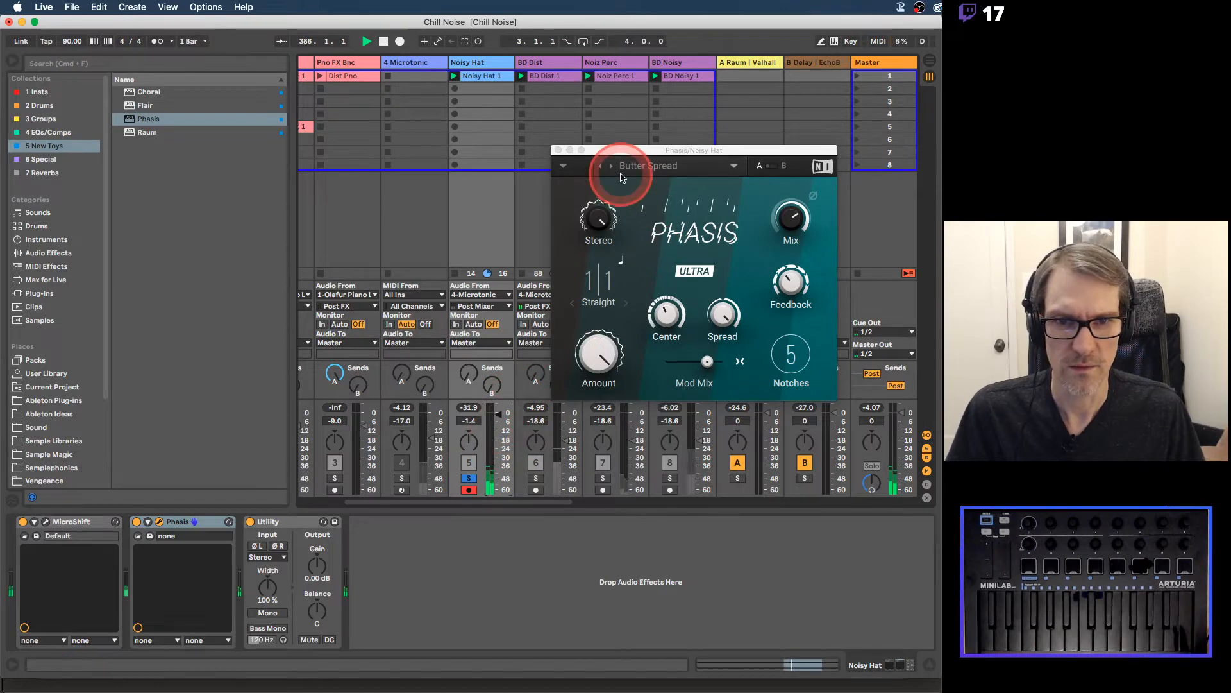
click(614, 168)
click(613, 168)
click(613, 168)
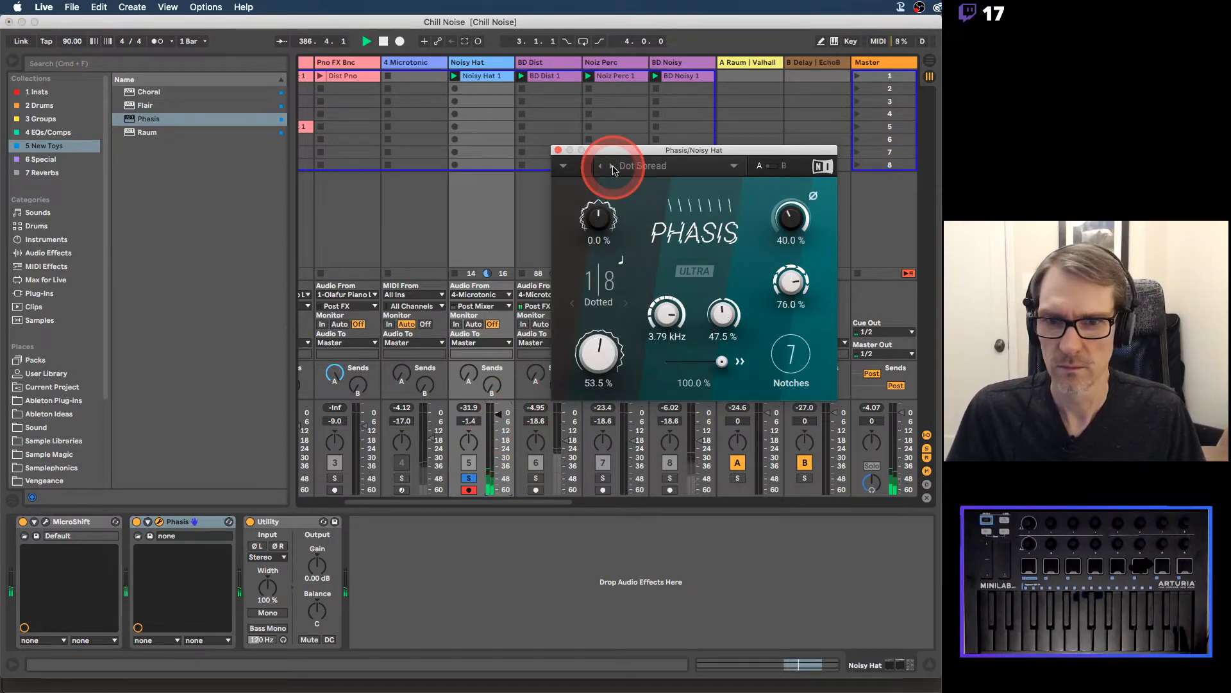
click(612, 168)
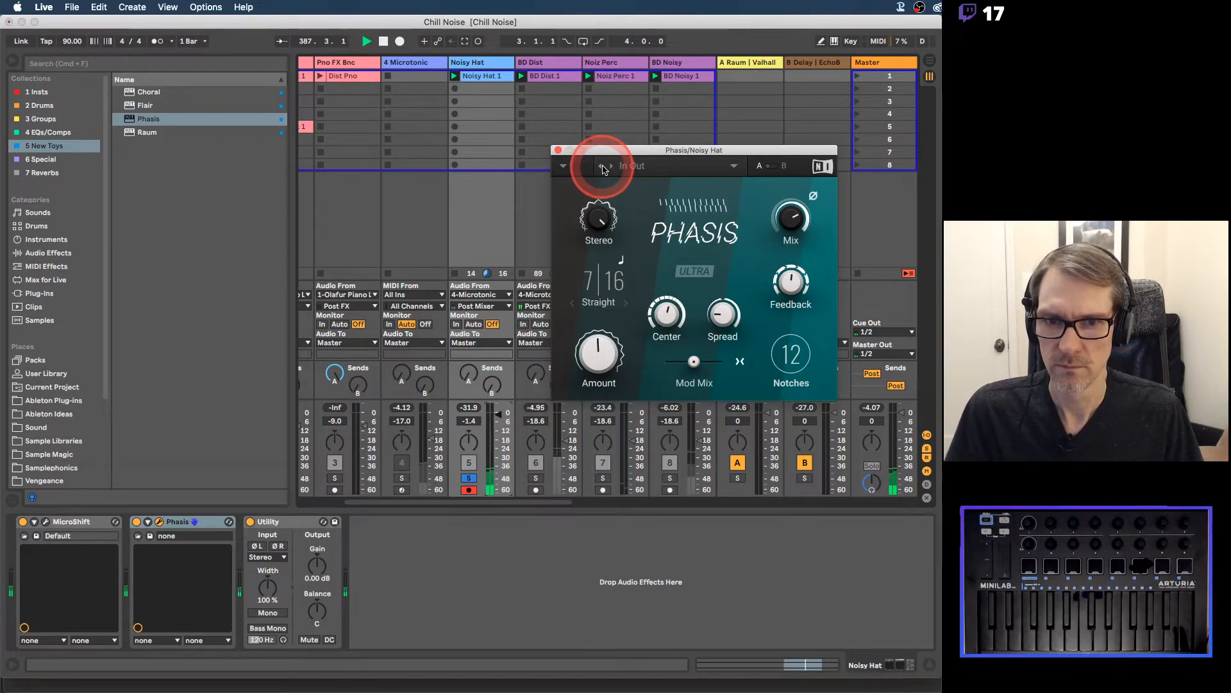
click(598, 168)
click(789, 226)
drag(788, 225, 789, 211)
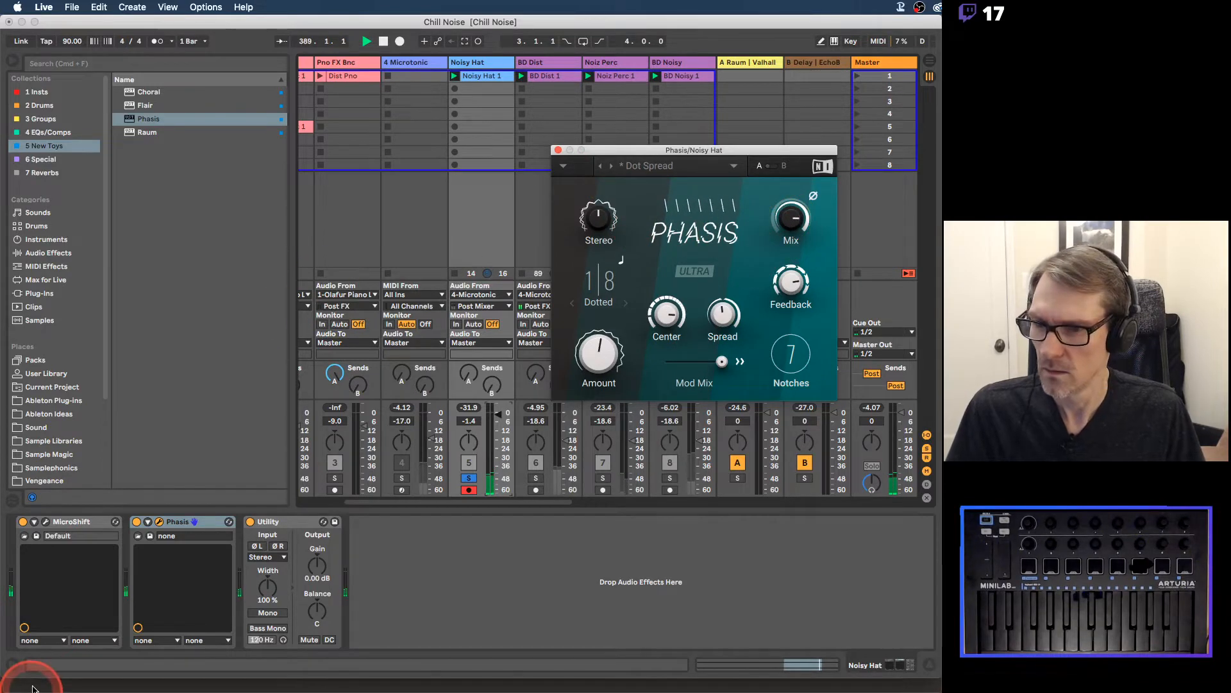
Step: Replace Phasis with Flair on the Noisy Hat track and step through Flair's presets to Big Synth
click(211, 521)
key(Delete)
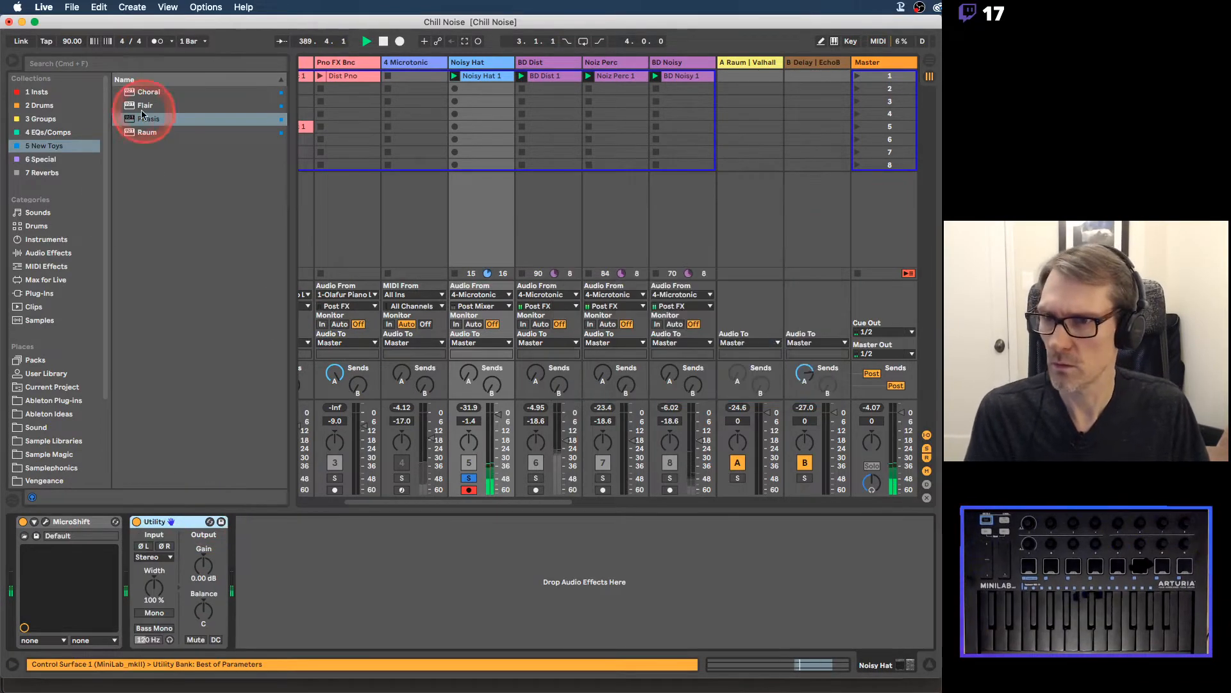
drag(145, 105, 122, 528)
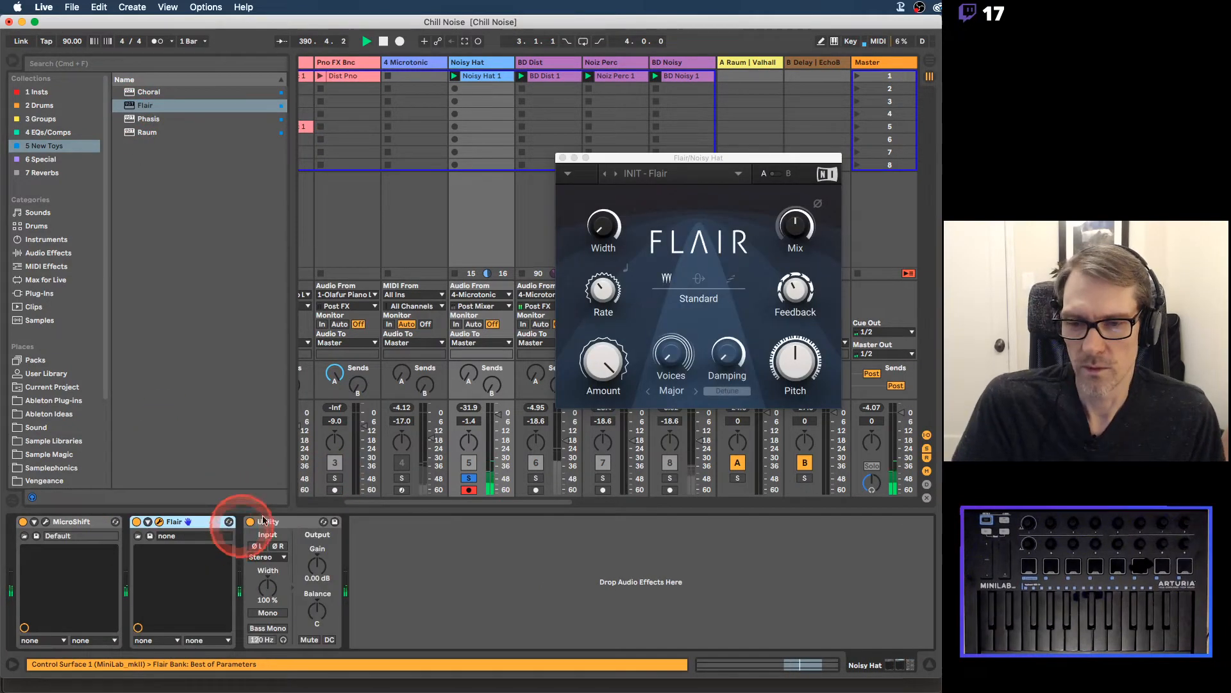
click(621, 174)
click(618, 175)
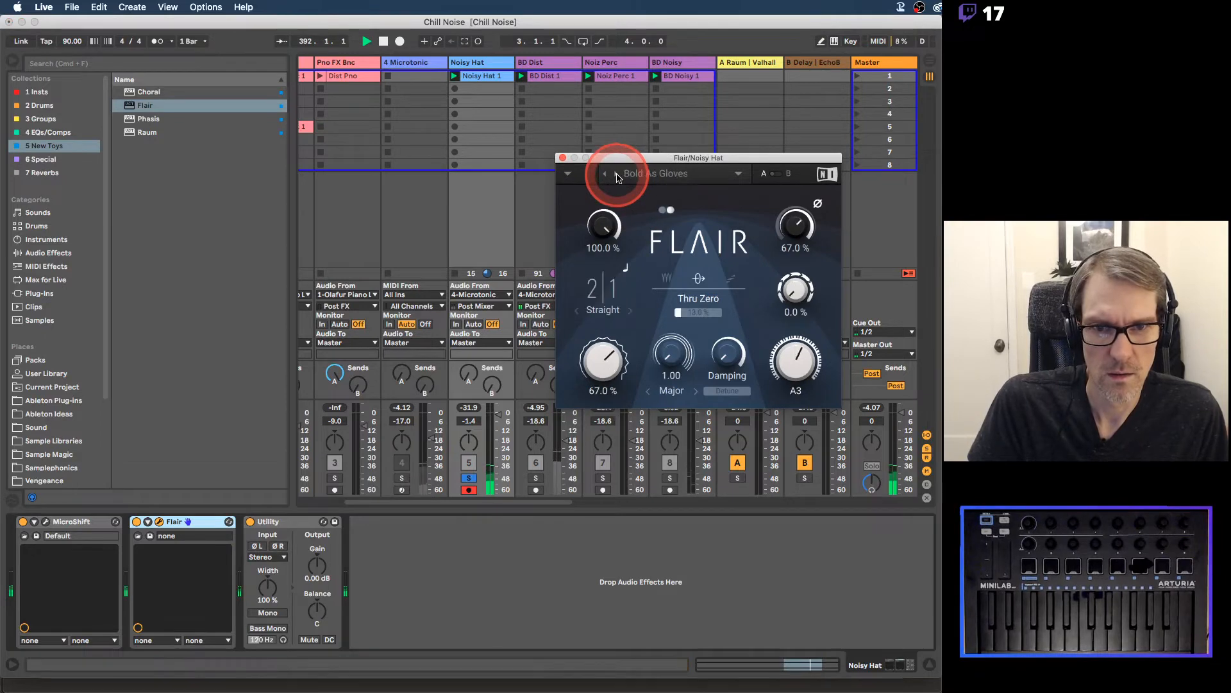
click(618, 175)
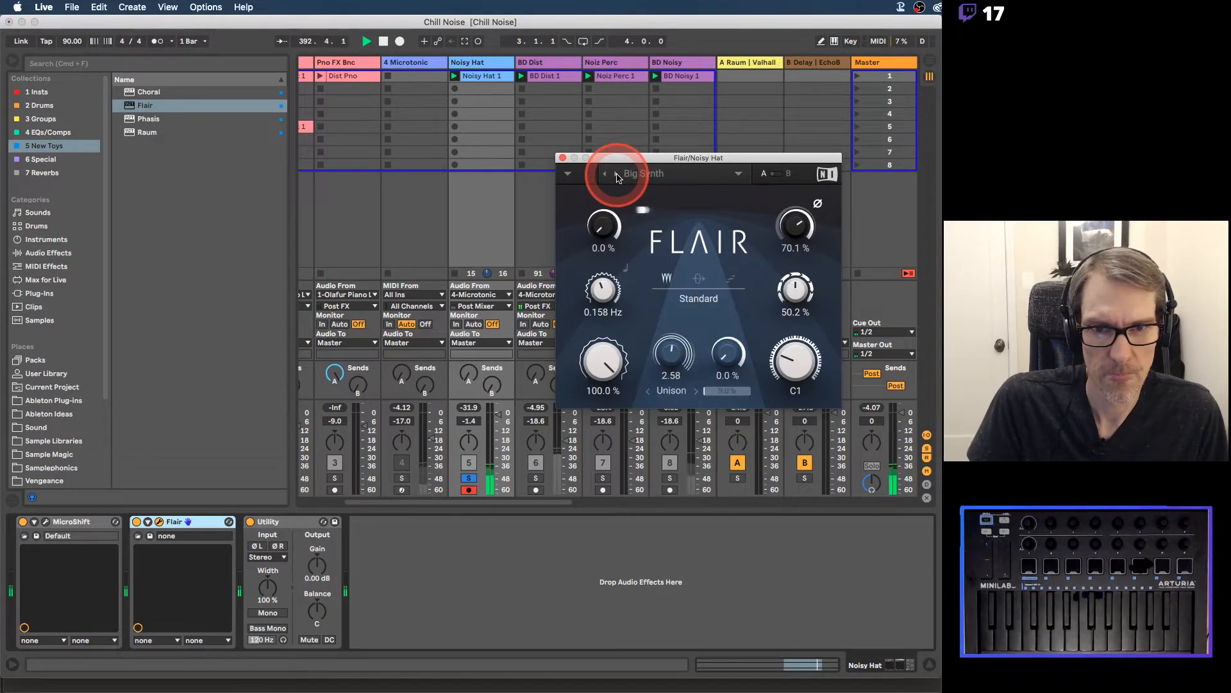
Step: Move Flair ahead of MicroShift and audition more of its presets, including Subtle Tape, up to Bread Over Heels
drag(205, 521, 35, 526)
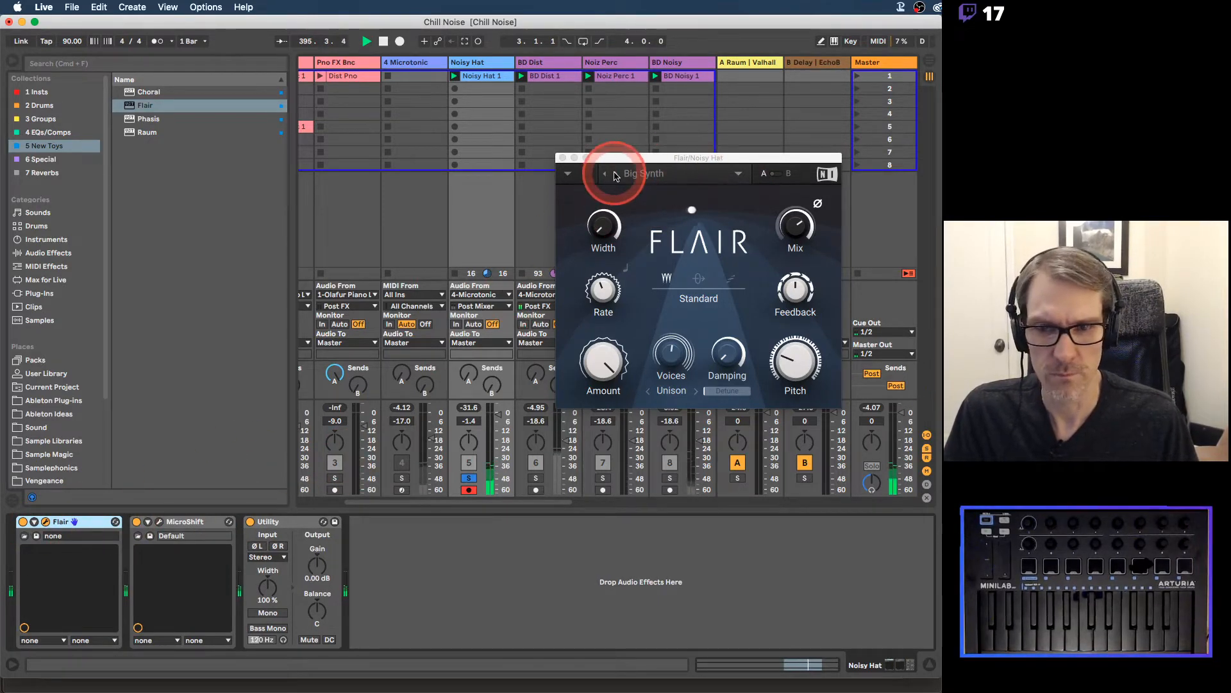
click(614, 175)
click(615, 175)
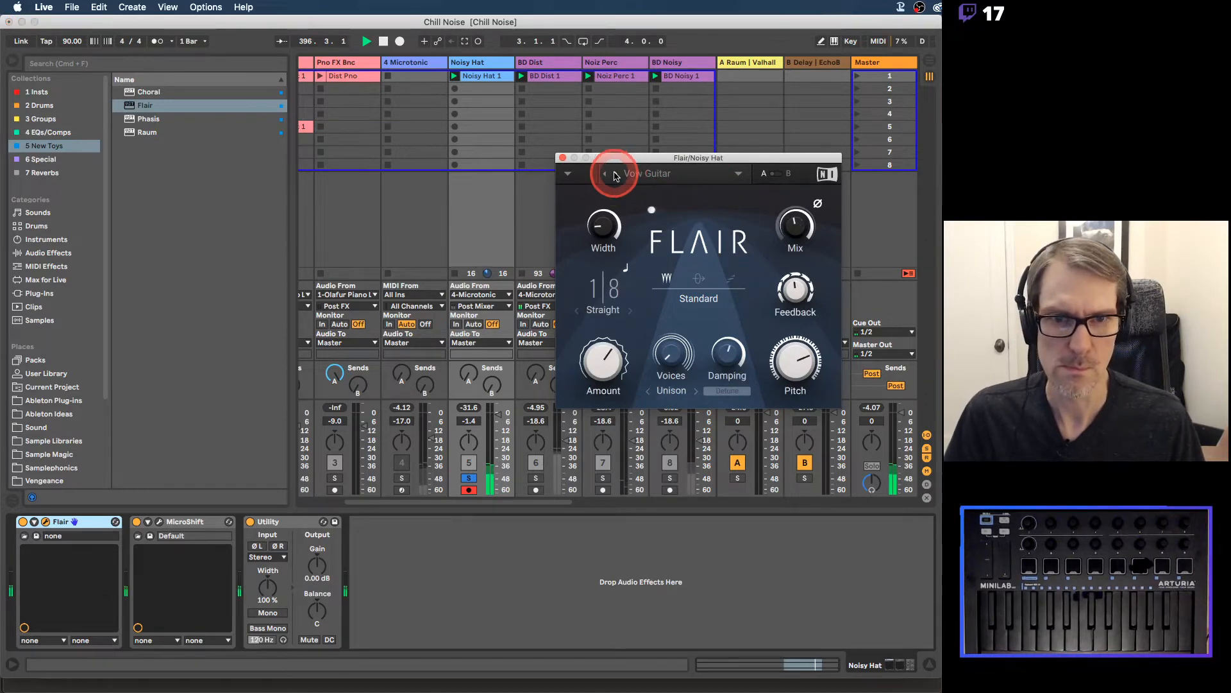
click(615, 174)
click(614, 174)
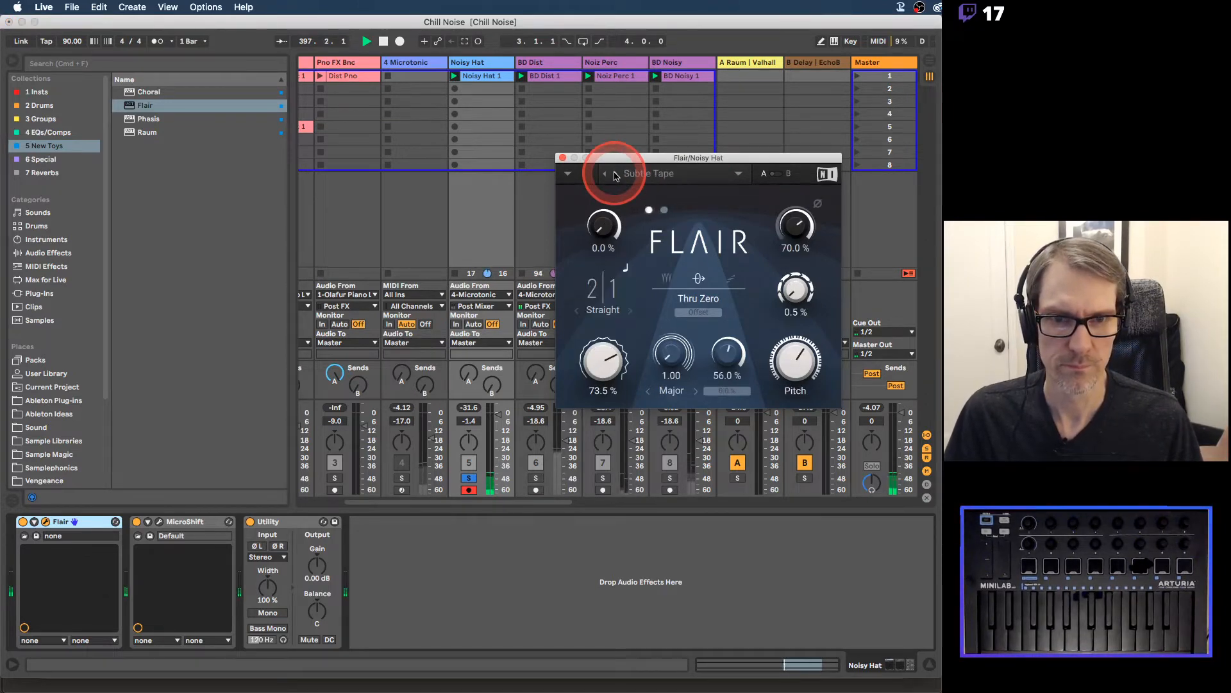
click(614, 174)
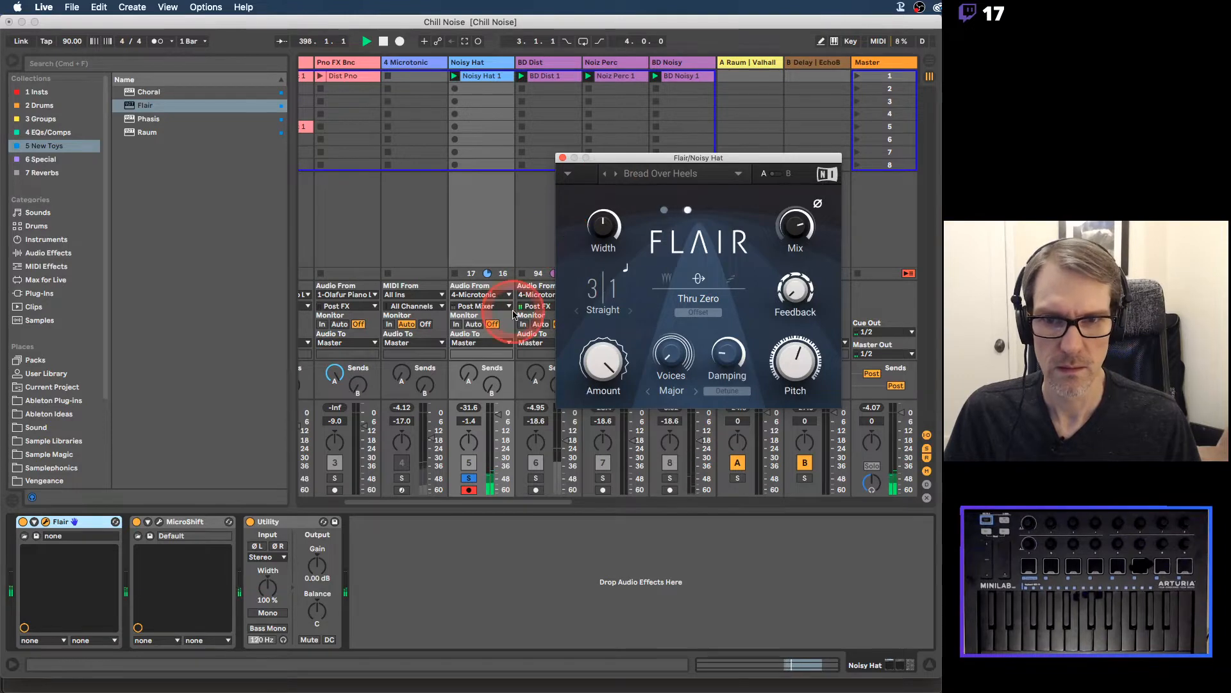
Step: Turn up Noisy Hat's send to the B delay return and load Flair's Sharp Jet preset
click(491, 384)
drag(490, 383, 492, 380)
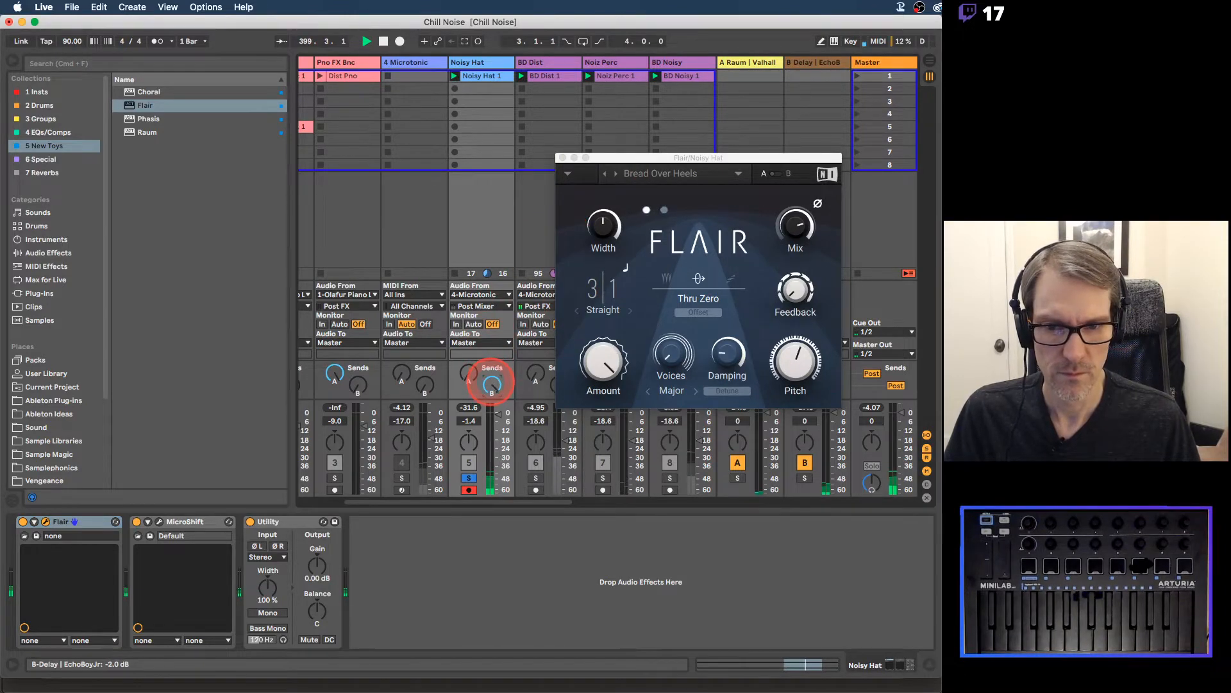
click(615, 174)
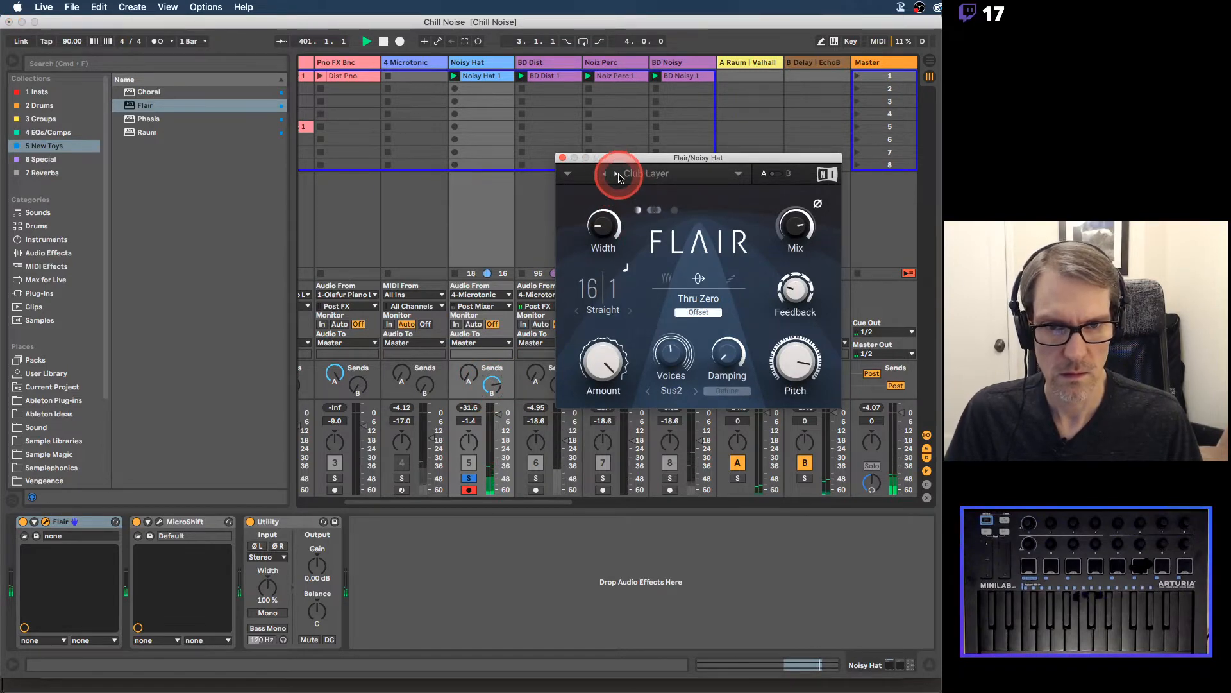
click(619, 176)
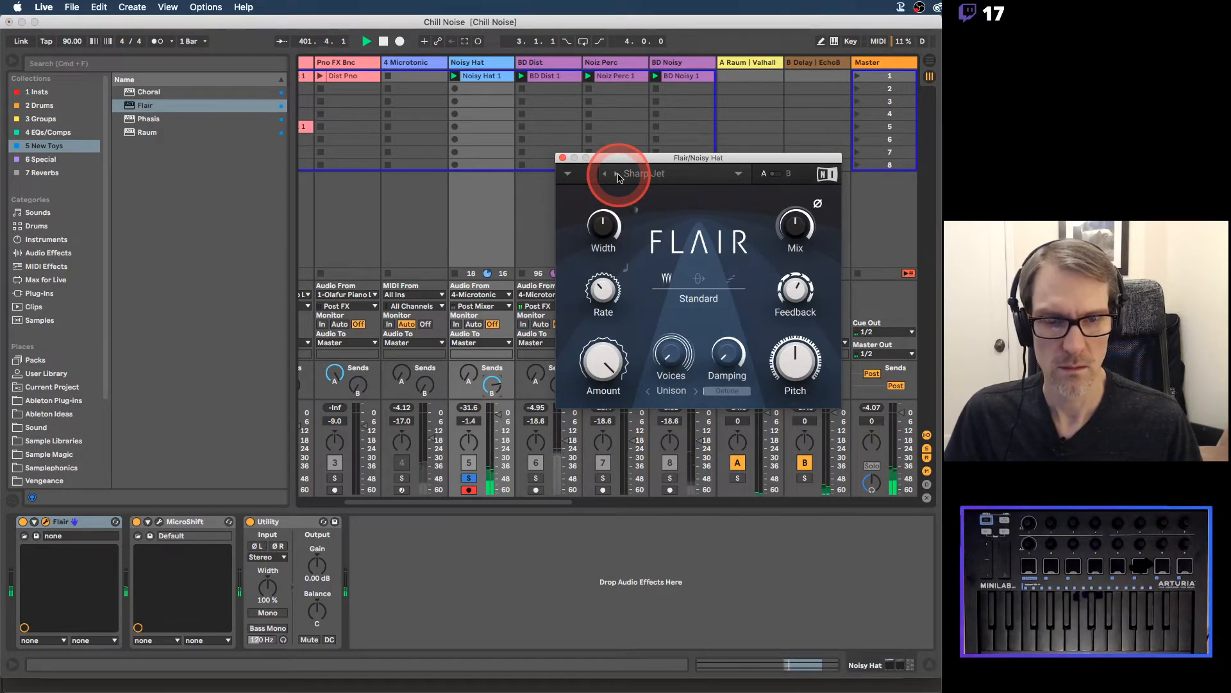
Step: Set Flair's feedback to 78.5 % and its amount to about 34 %, adjusting the mix to suit
drag(794, 226, 791, 232)
drag(797, 290, 796, 281)
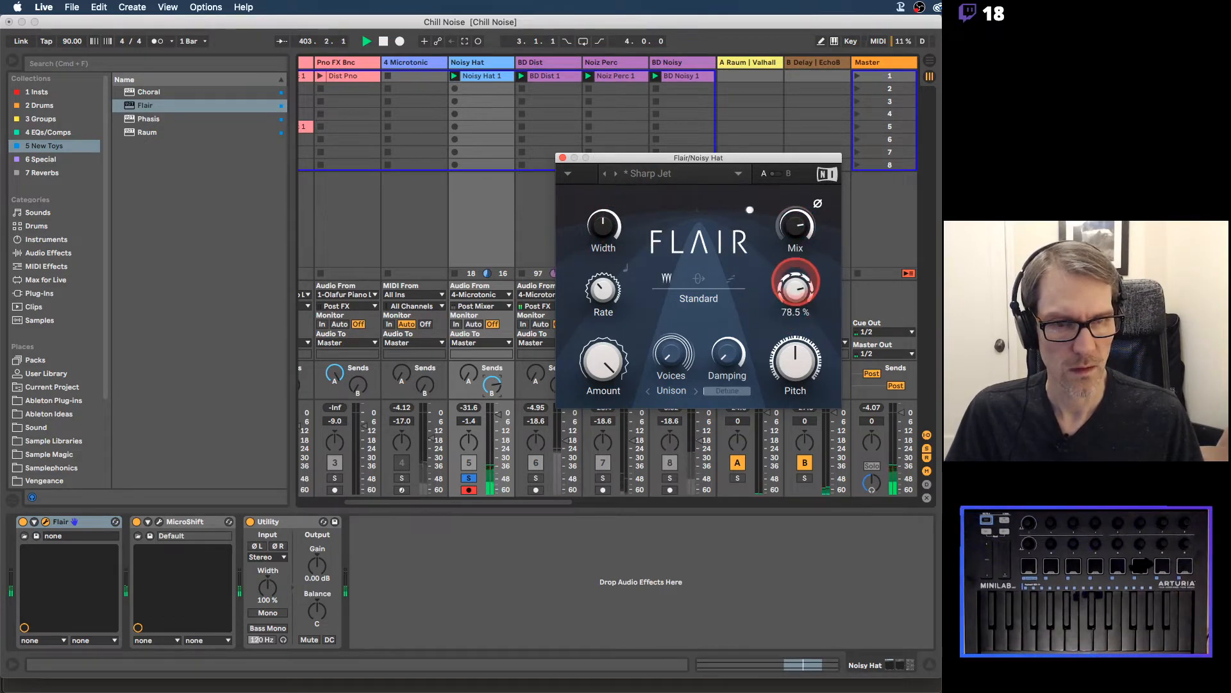
drag(796, 226, 795, 229)
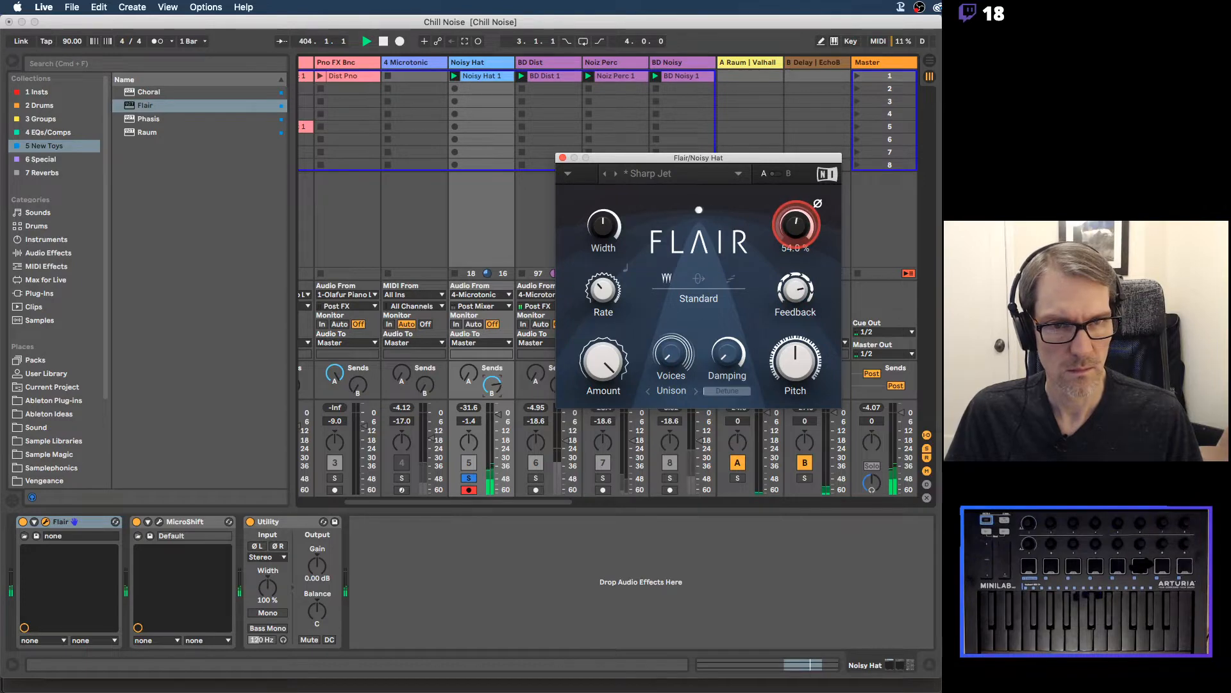
drag(607, 360, 606, 359)
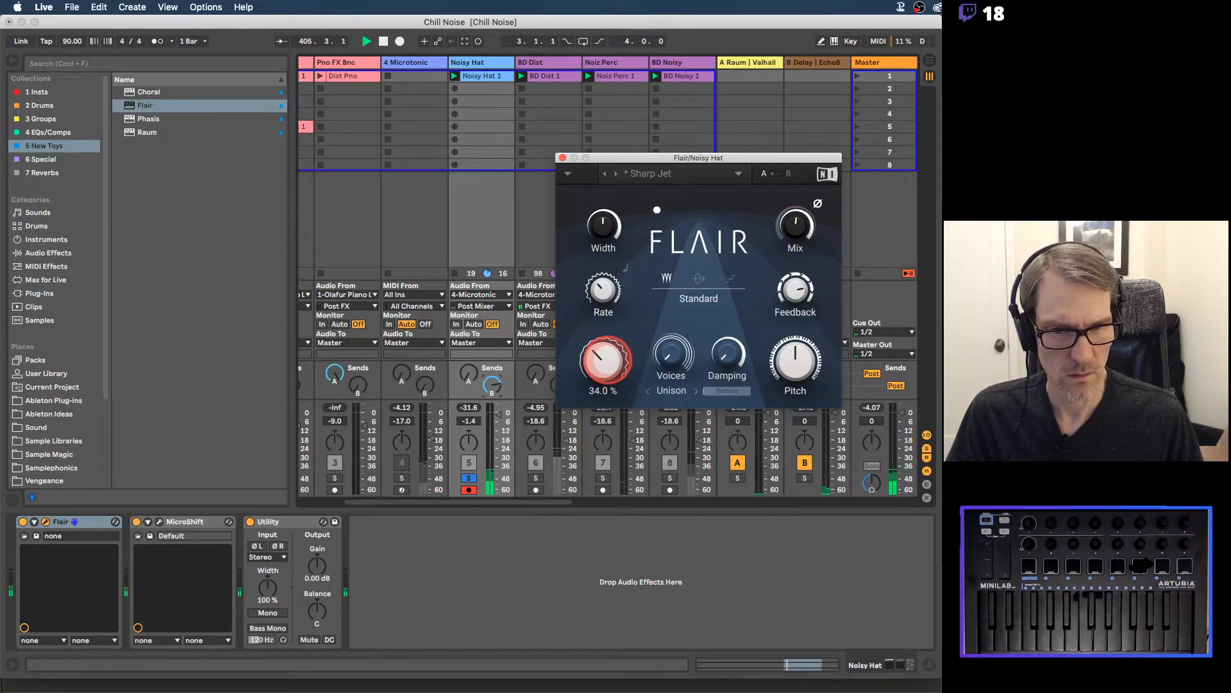
drag(607, 360, 608, 360)
Step: Lower Flair's pitch, raise its mix to maximum, and set its width to about 82.5 %
drag(795, 361, 795, 361)
drag(799, 230, 800, 231)
drag(802, 366, 802, 366)
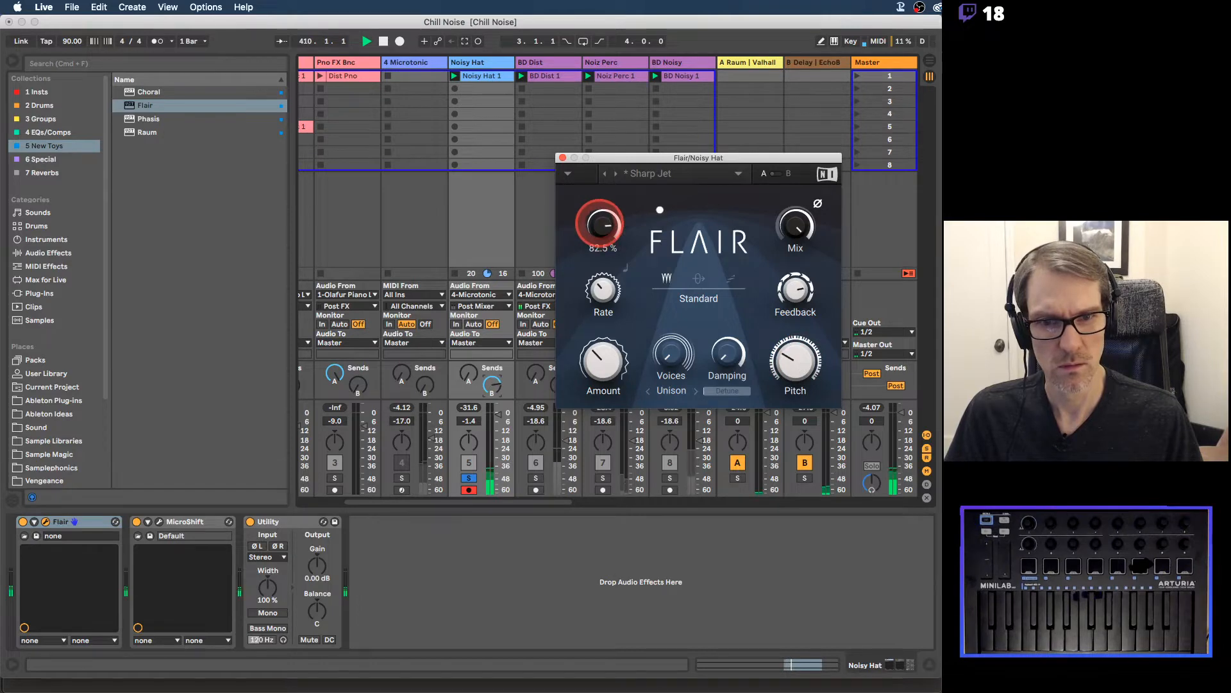
drag(600, 223, 600, 223)
Step: Unsolo Noisy Hat, set its volume to -7.5 dB, and close the Flair window
click(469, 479)
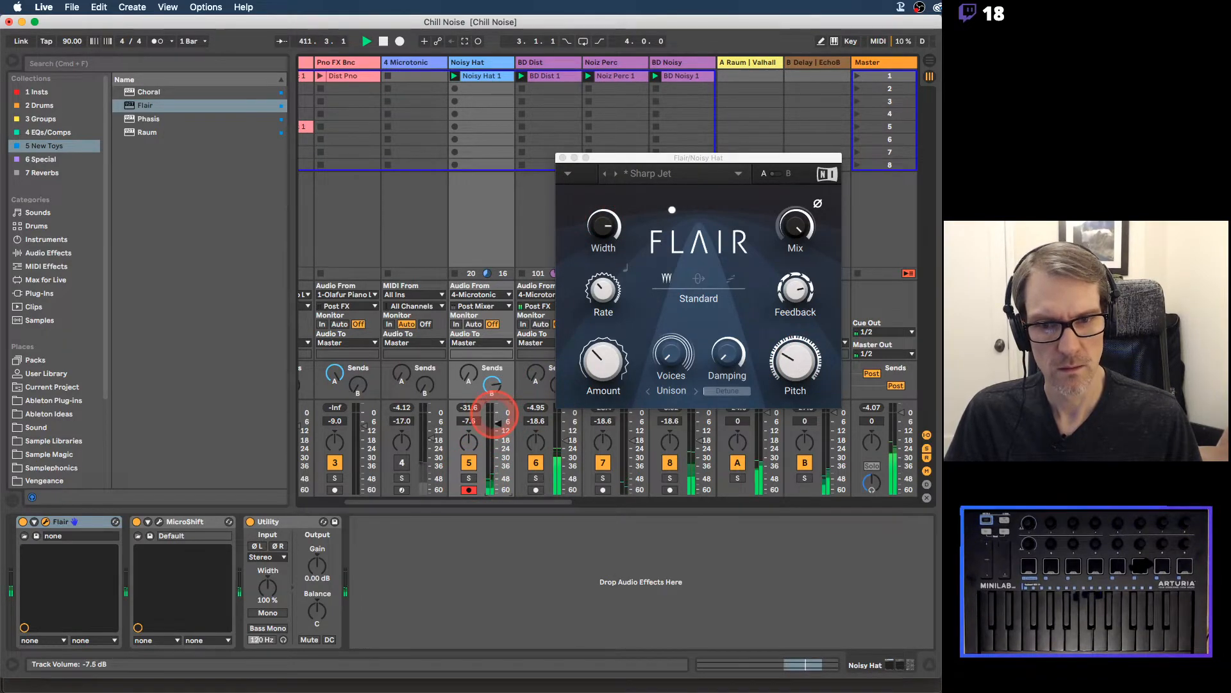
click(562, 157)
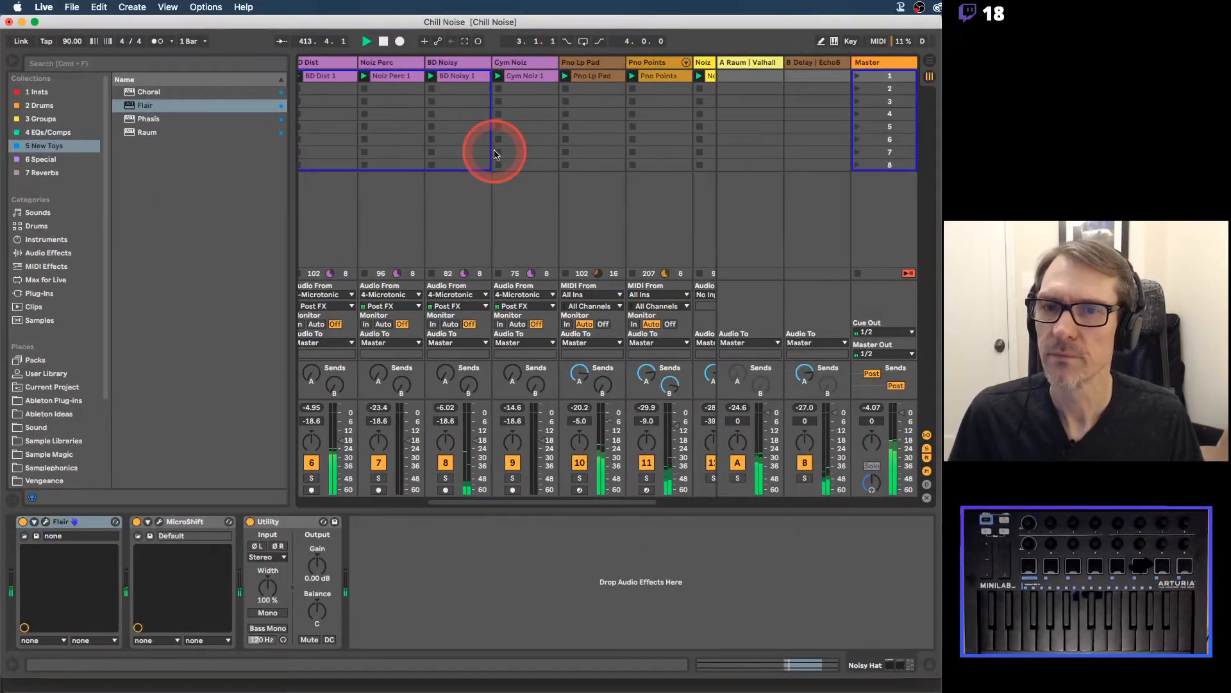
Step: Narrow the browser and insert a new MIDI track directly after the first piano track
scroll(494, 154, left, 3)
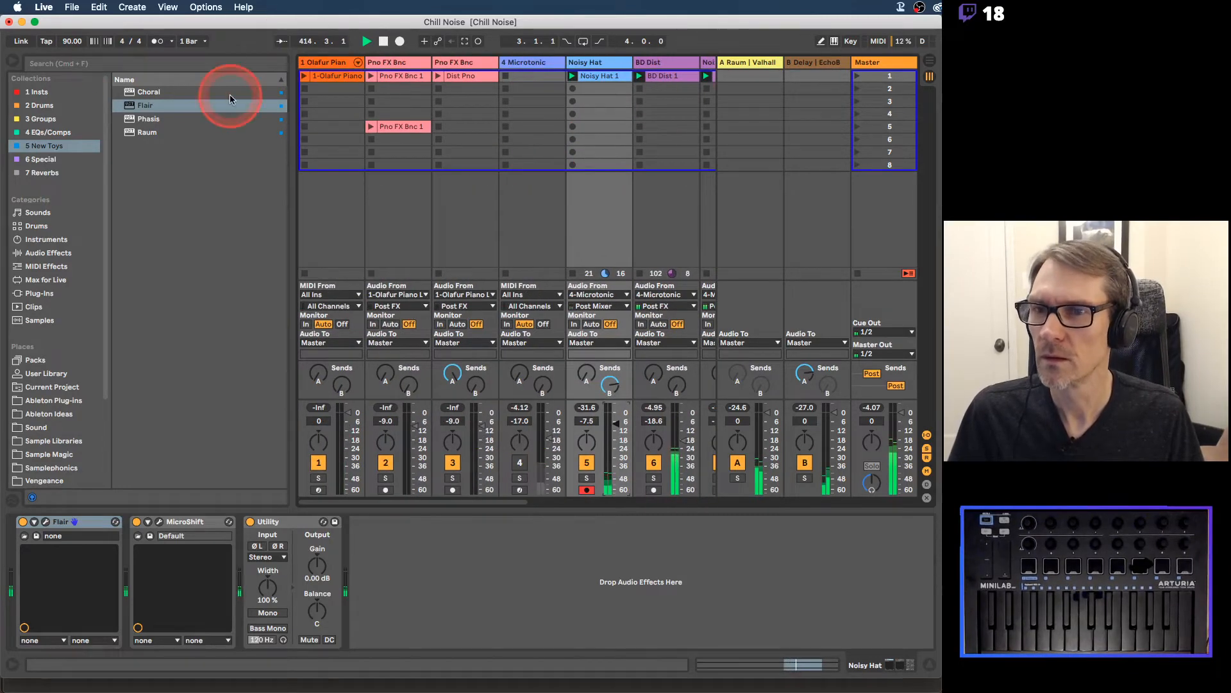
drag(289, 113, 223, 113)
click(396, 106)
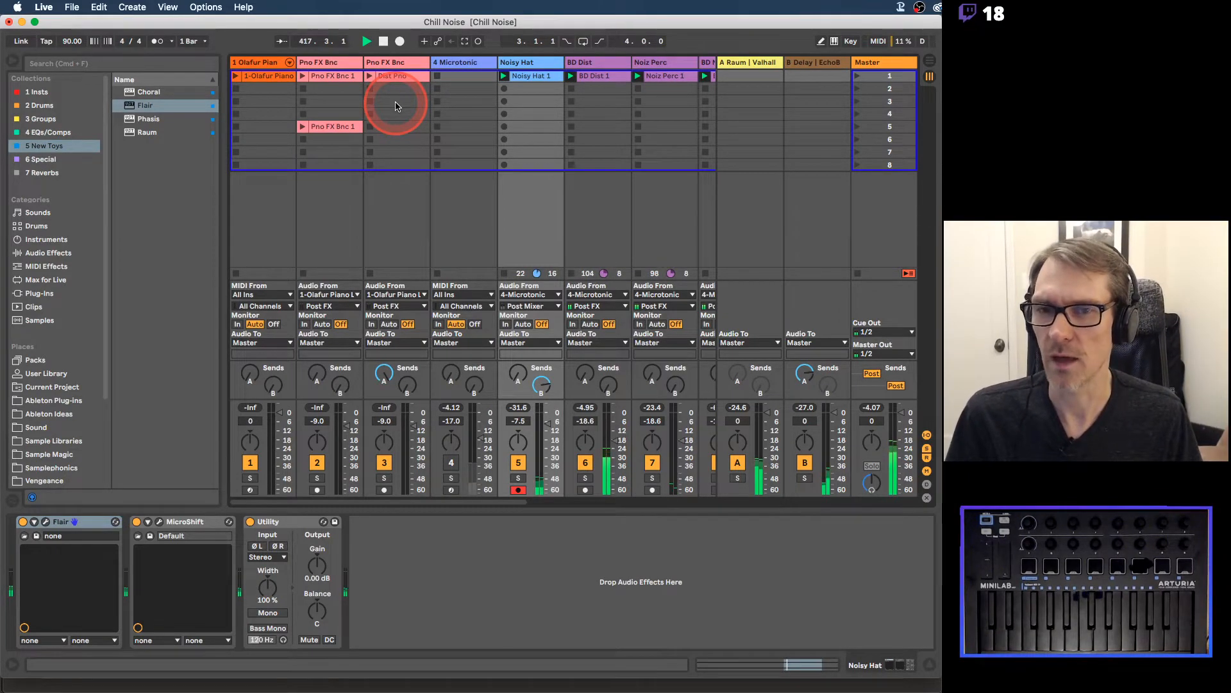
click(329, 101)
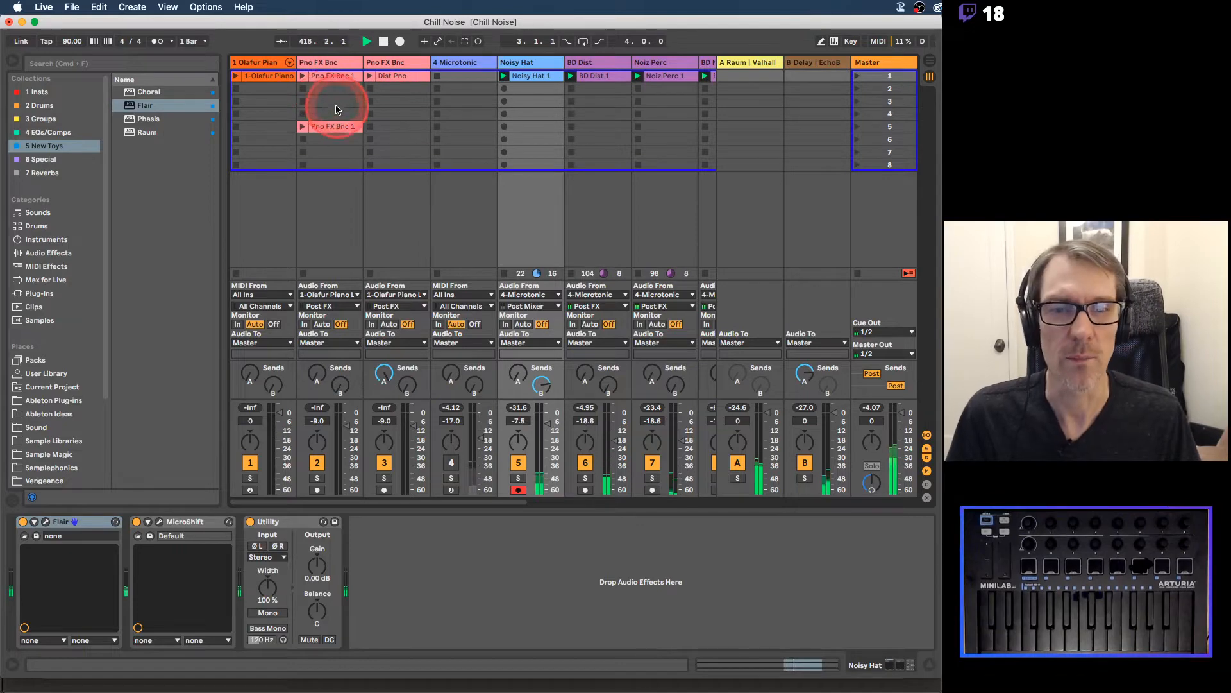
click(263, 63)
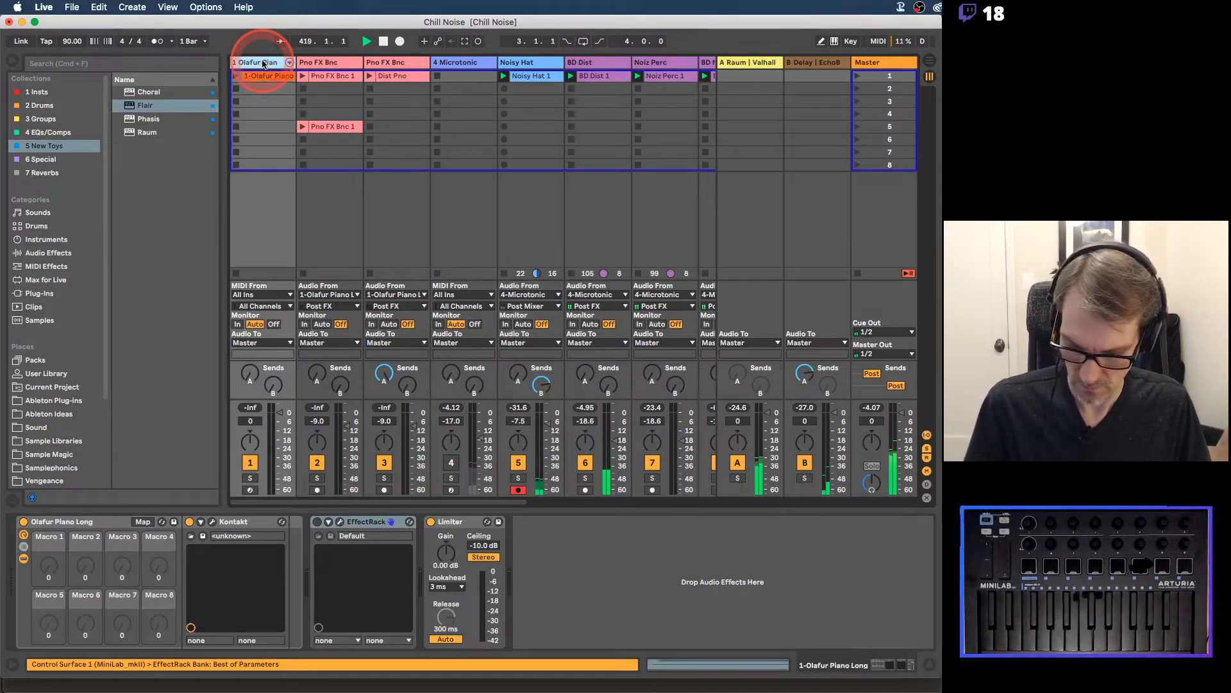
key(super+shift+t)
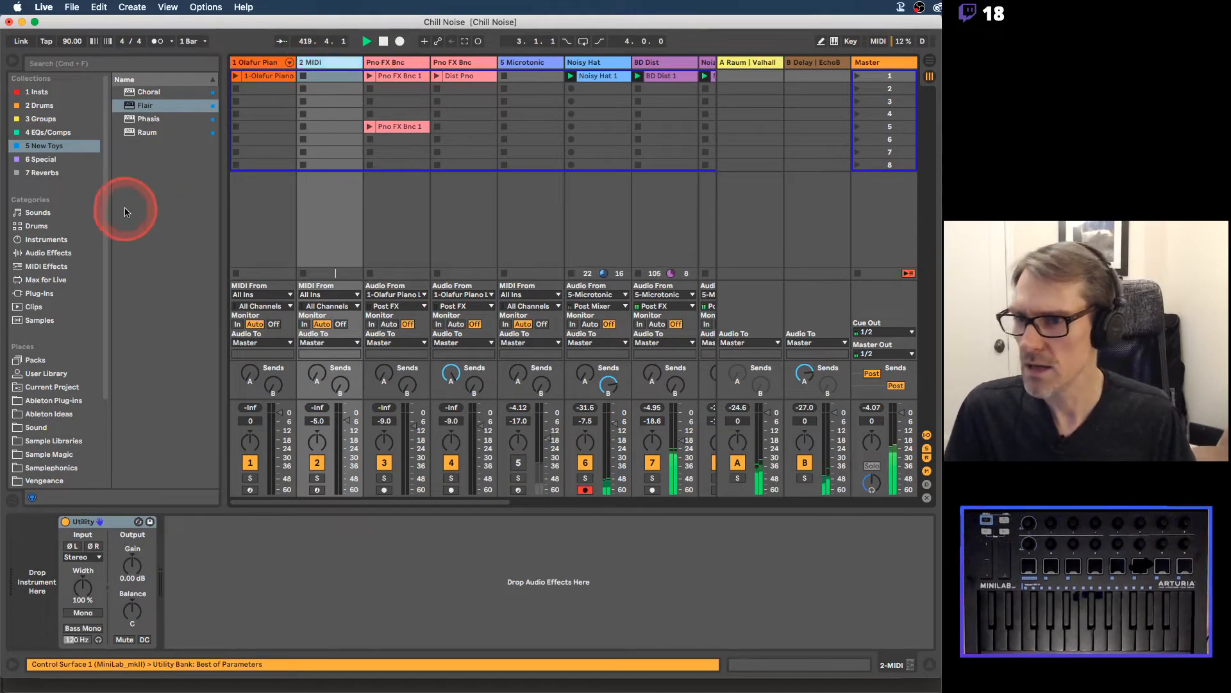
Step: Widen the browser and look through the VST plug-ins for an instrument
click(39, 293)
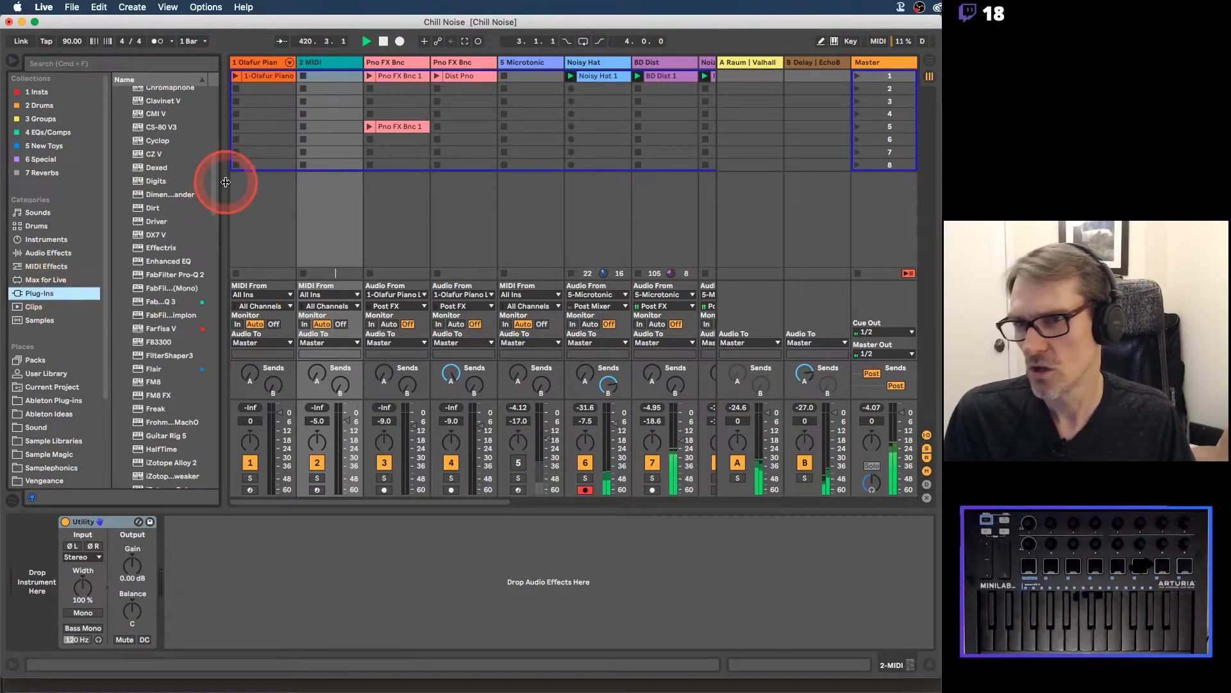
drag(226, 187, 304, 184)
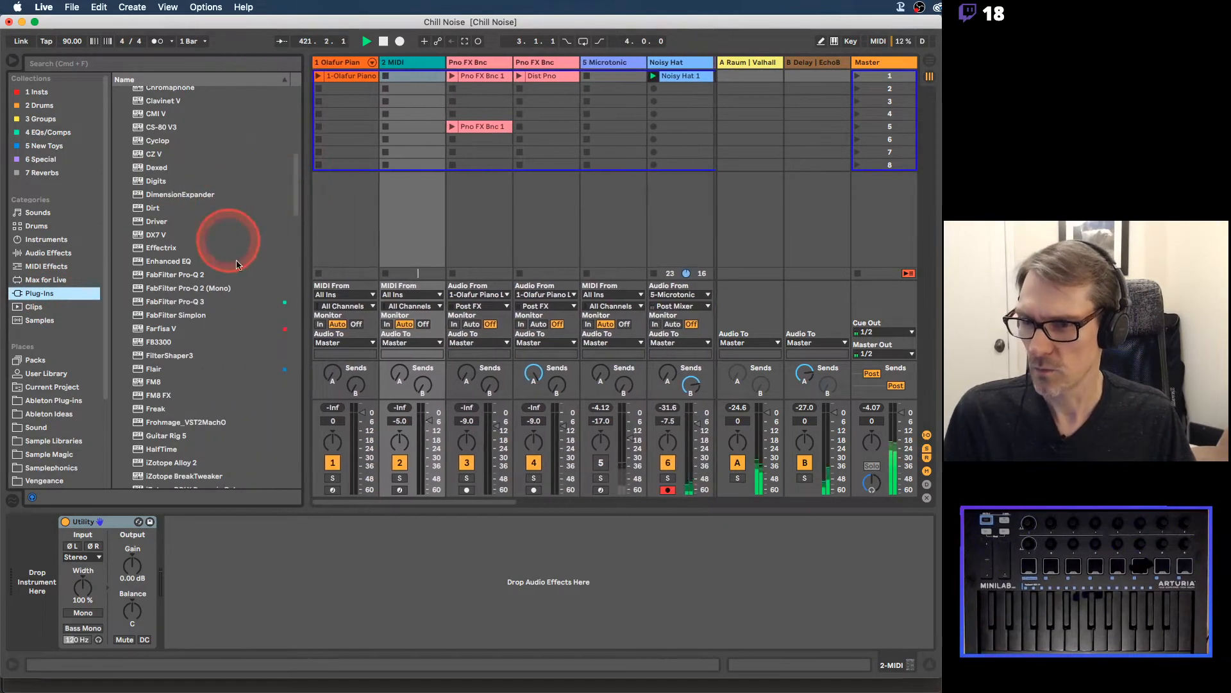
scroll(248, 289, up, 5)
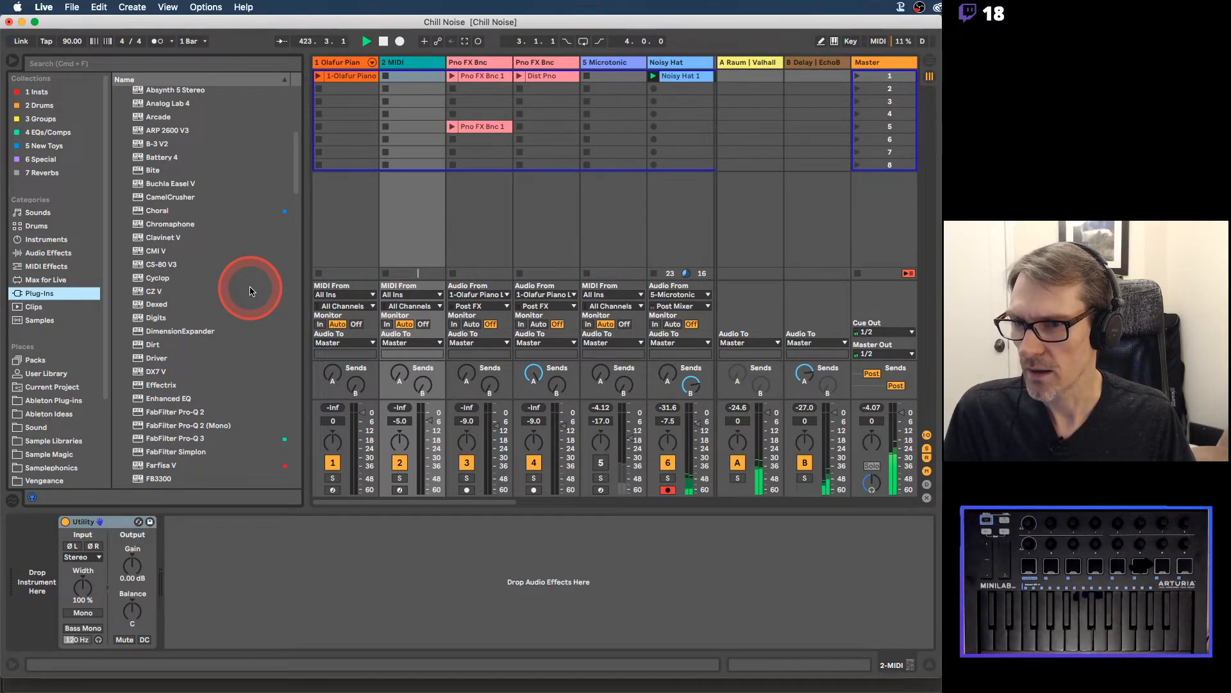
scroll(251, 291, up, 10)
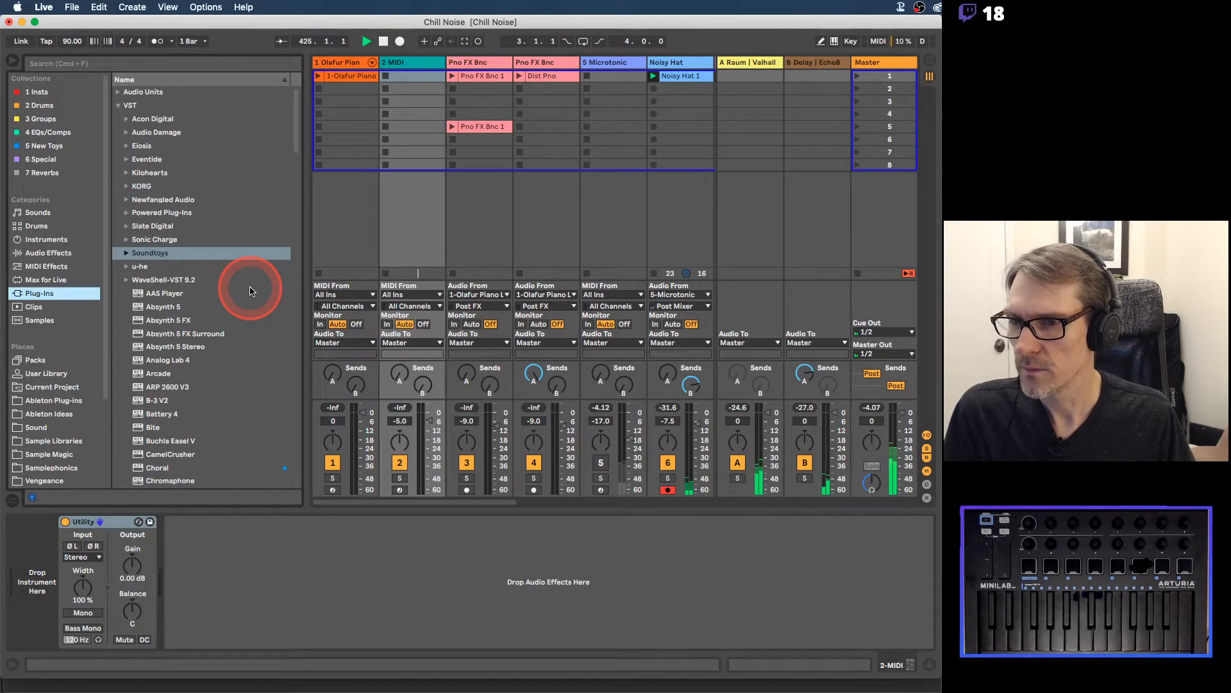
scroll(250, 291, down, 3)
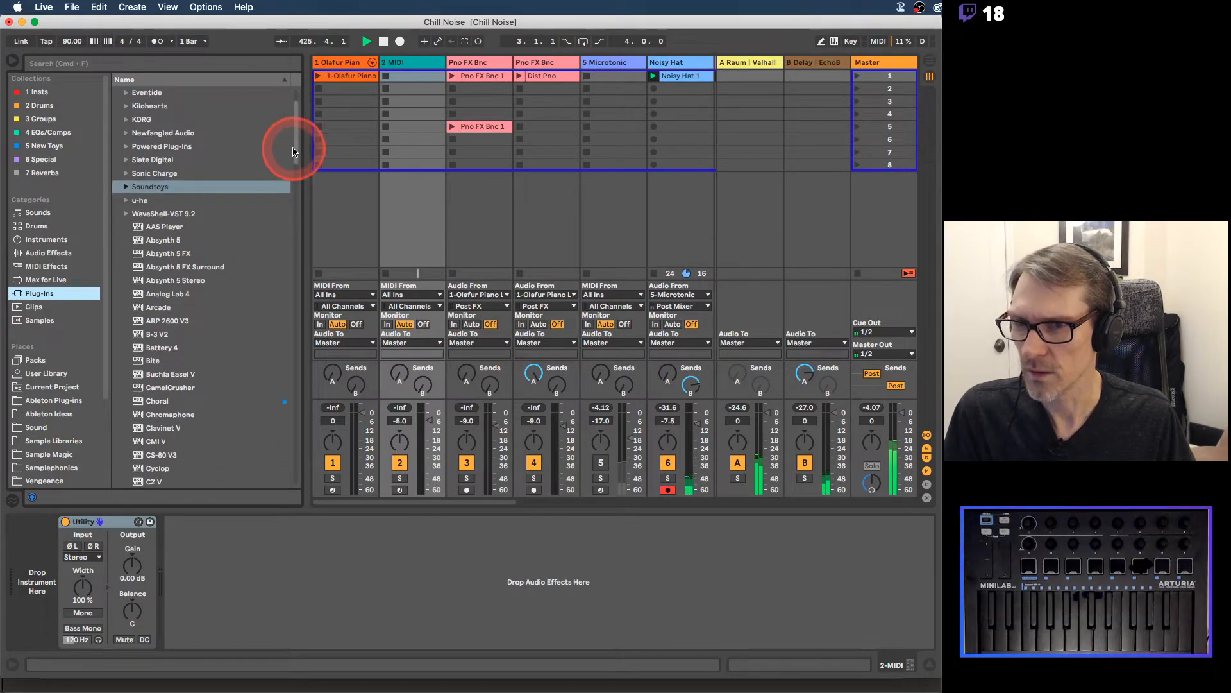
drag(293, 152, 312, 475)
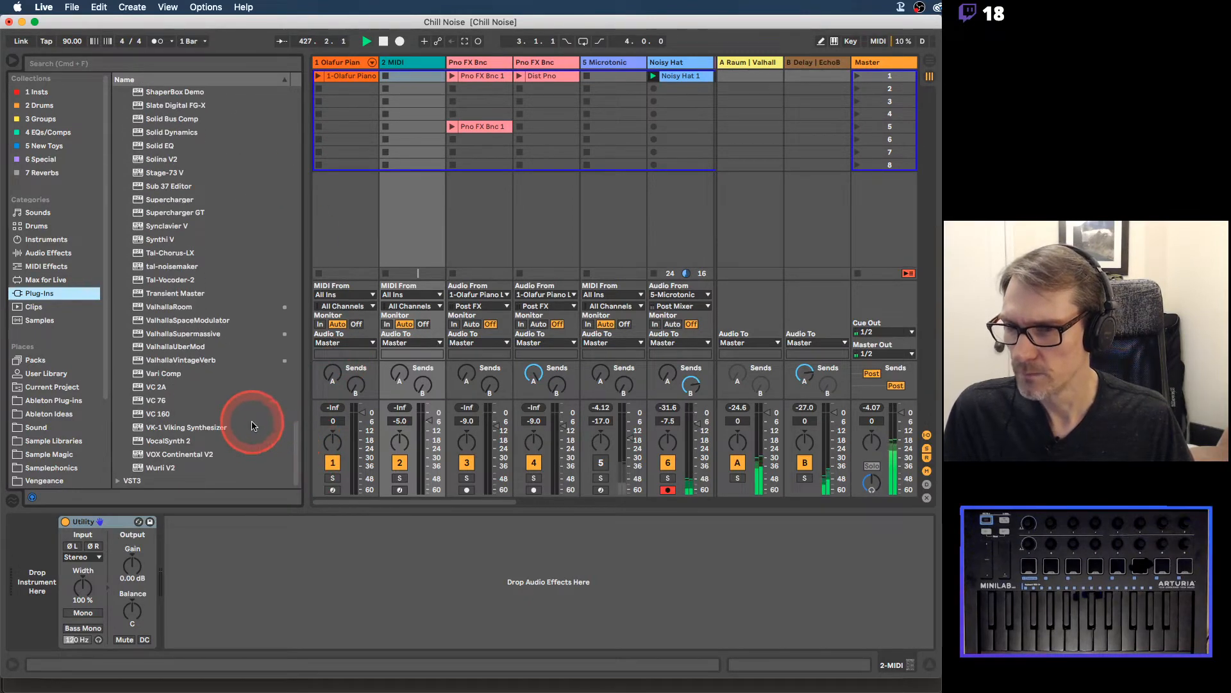
scroll(252, 423, up, 6)
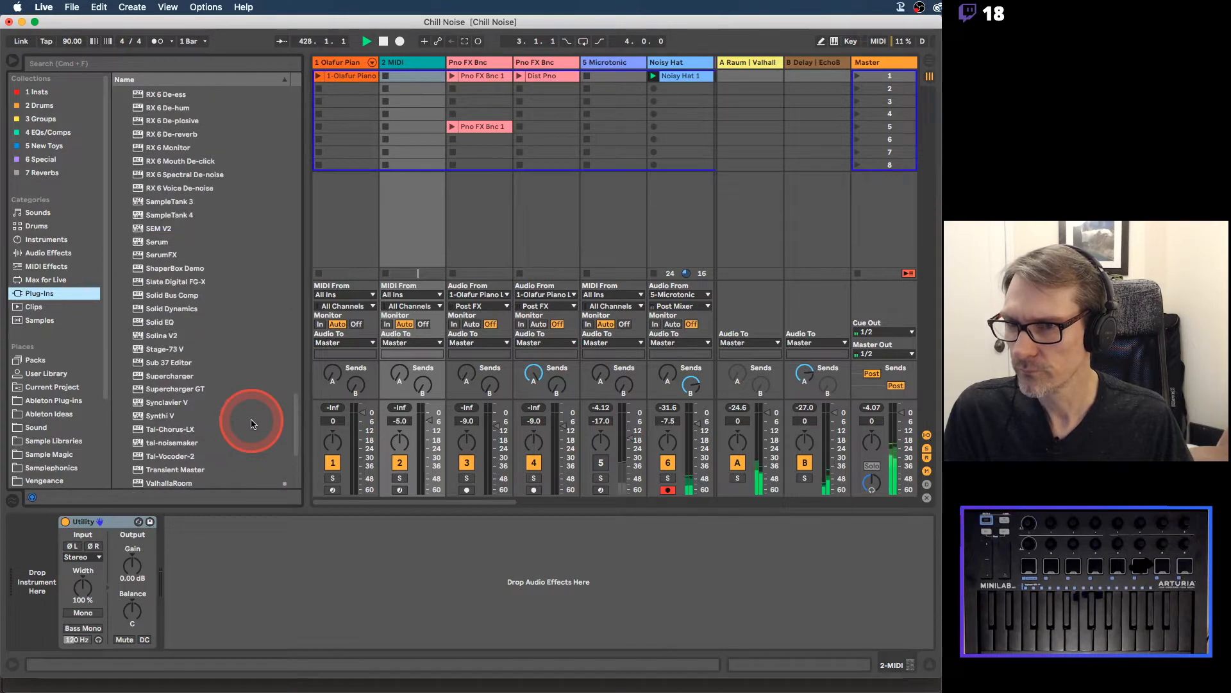
scroll(251, 424, down, 2)
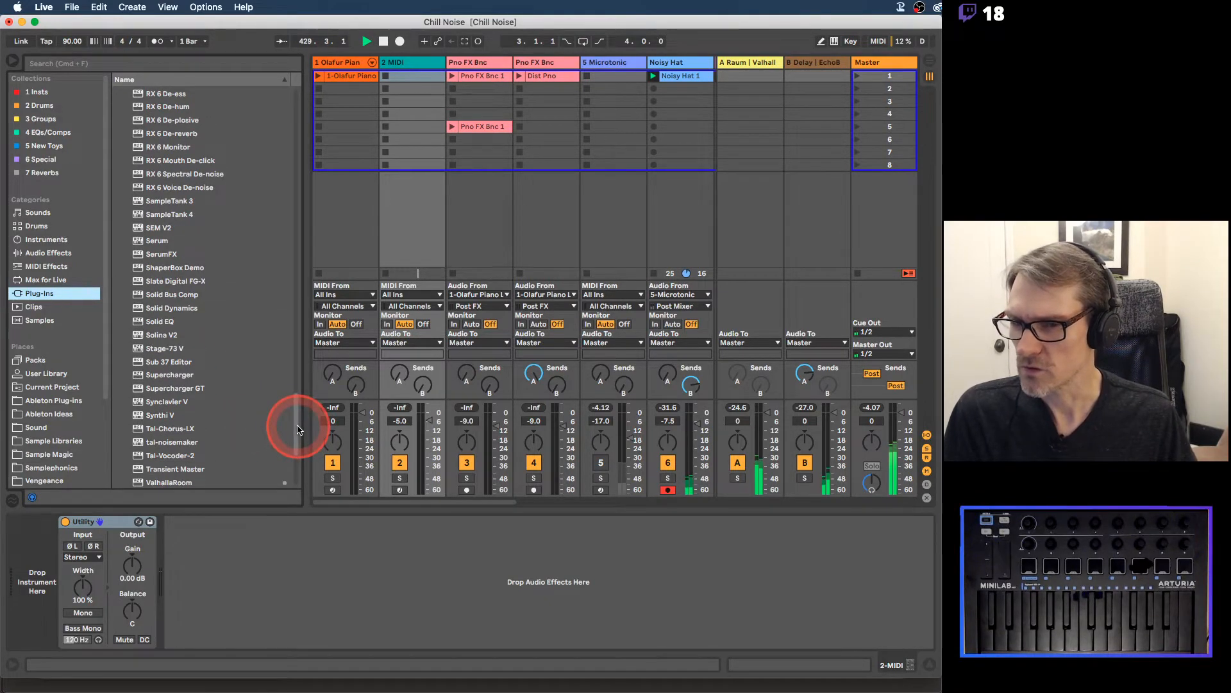
drag(295, 426, 280, 305)
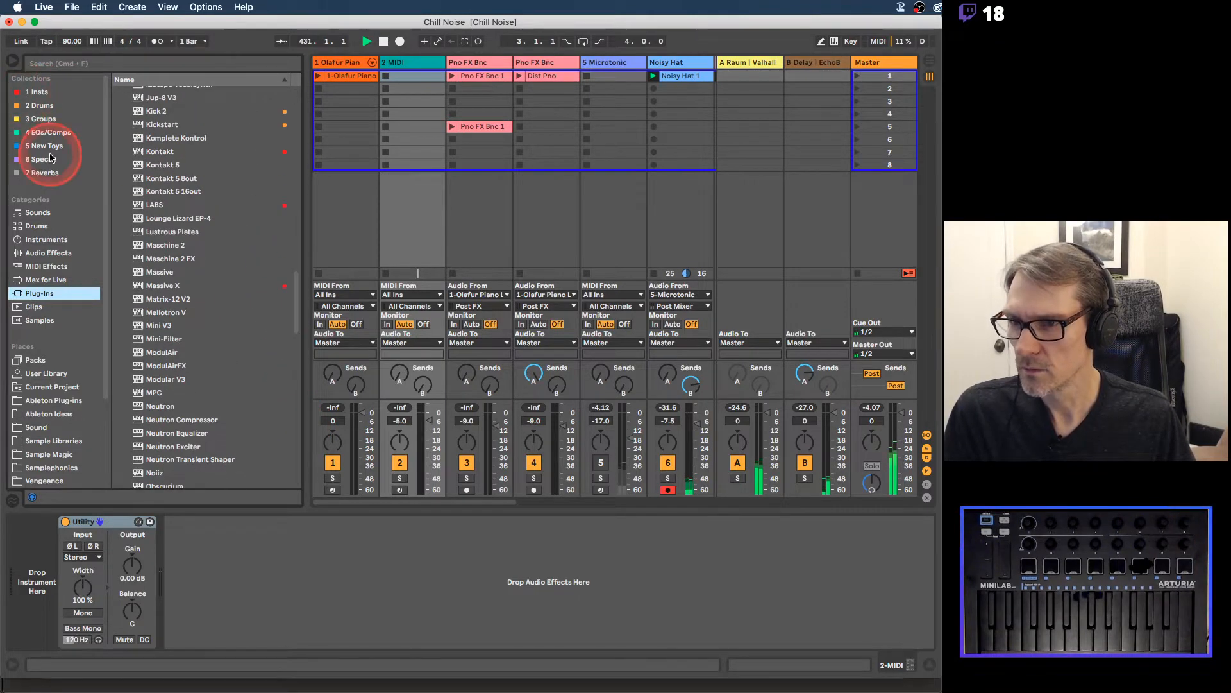
Step: Load Pigments from the Insts collection onto the new MIDI track
click(48, 215)
click(47, 241)
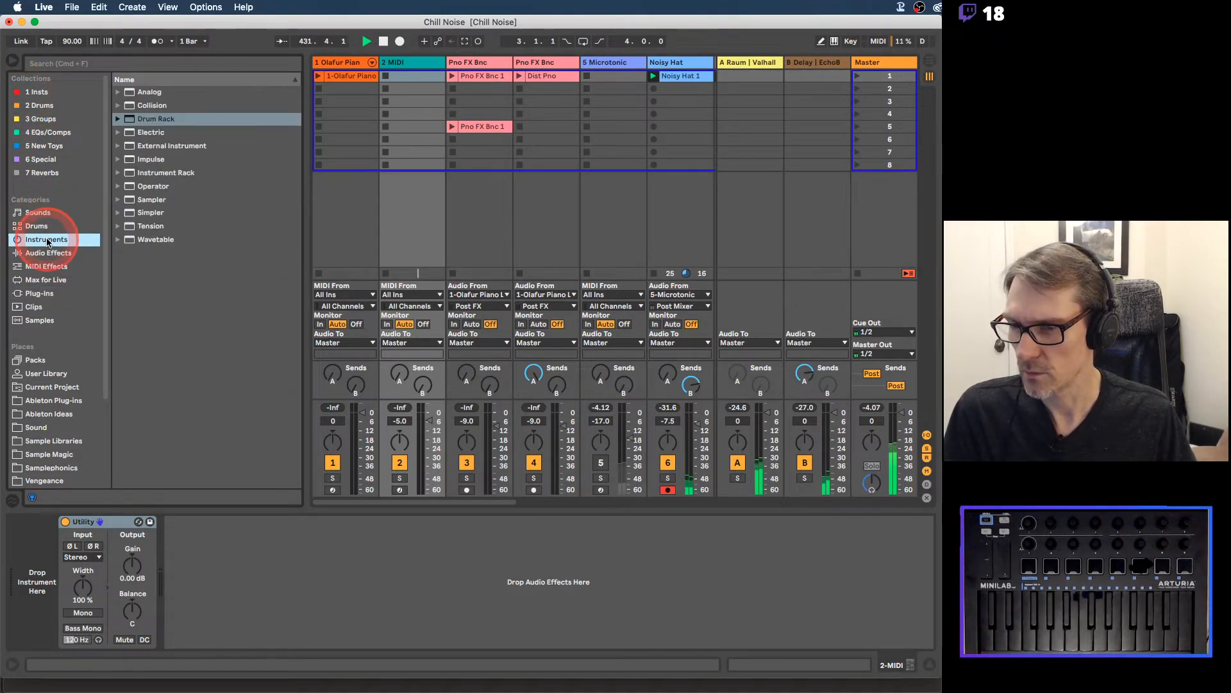
click(40, 93)
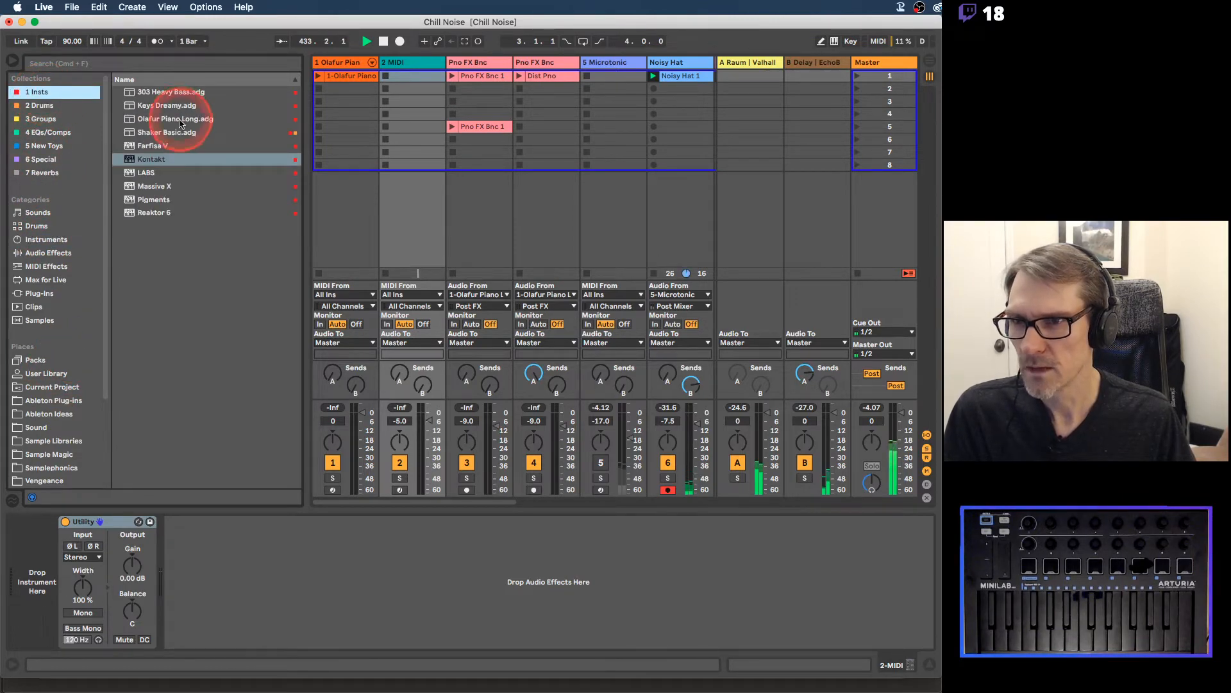
click(143, 155)
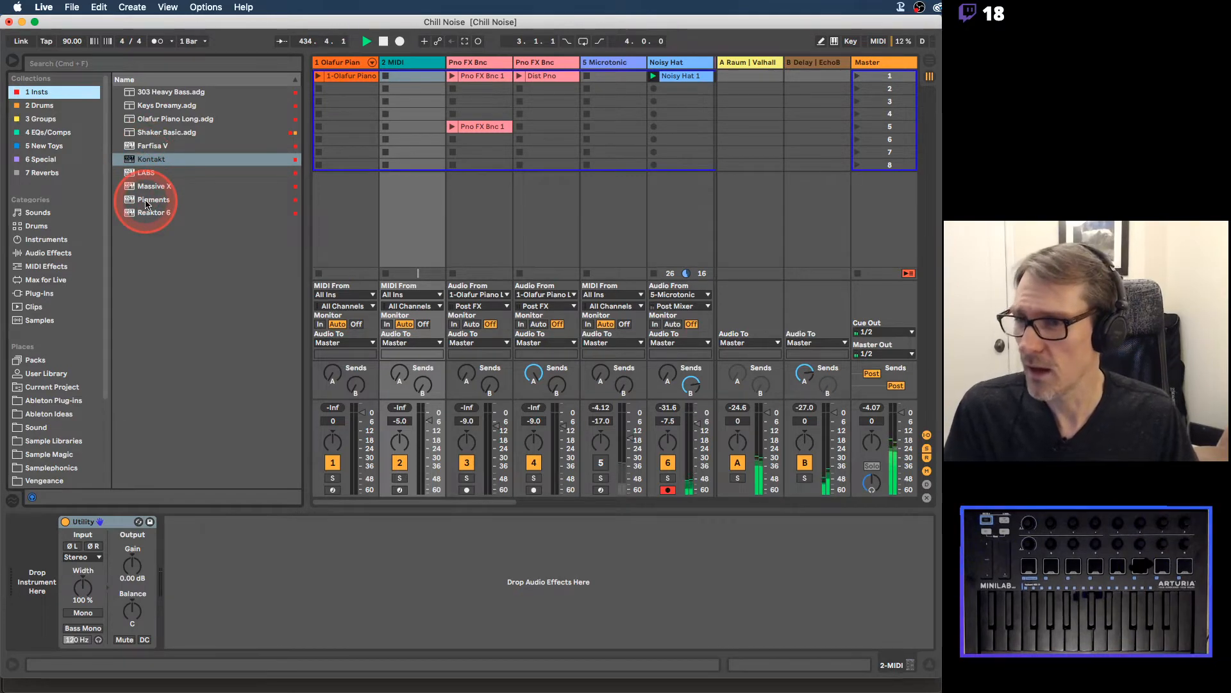
drag(146, 204, 430, 63)
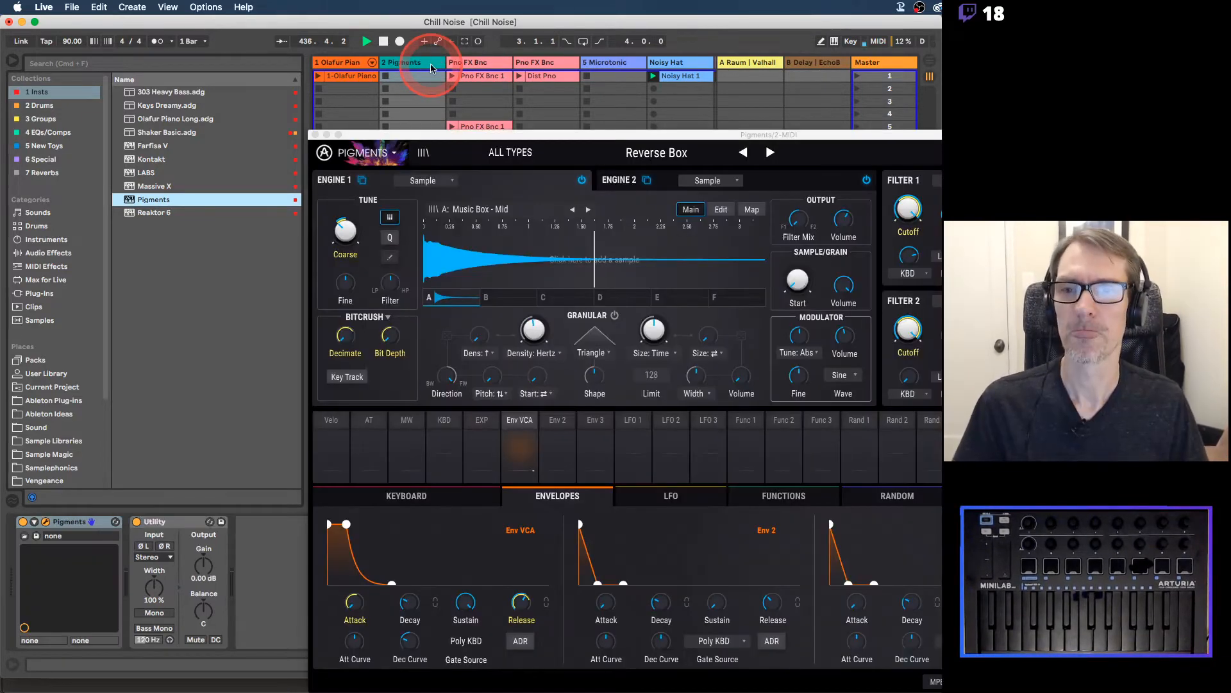
Step: Filter the Pigments preset browser to the Keys type and Ambient style, and stop playback
drag(489, 112, 312, 59)
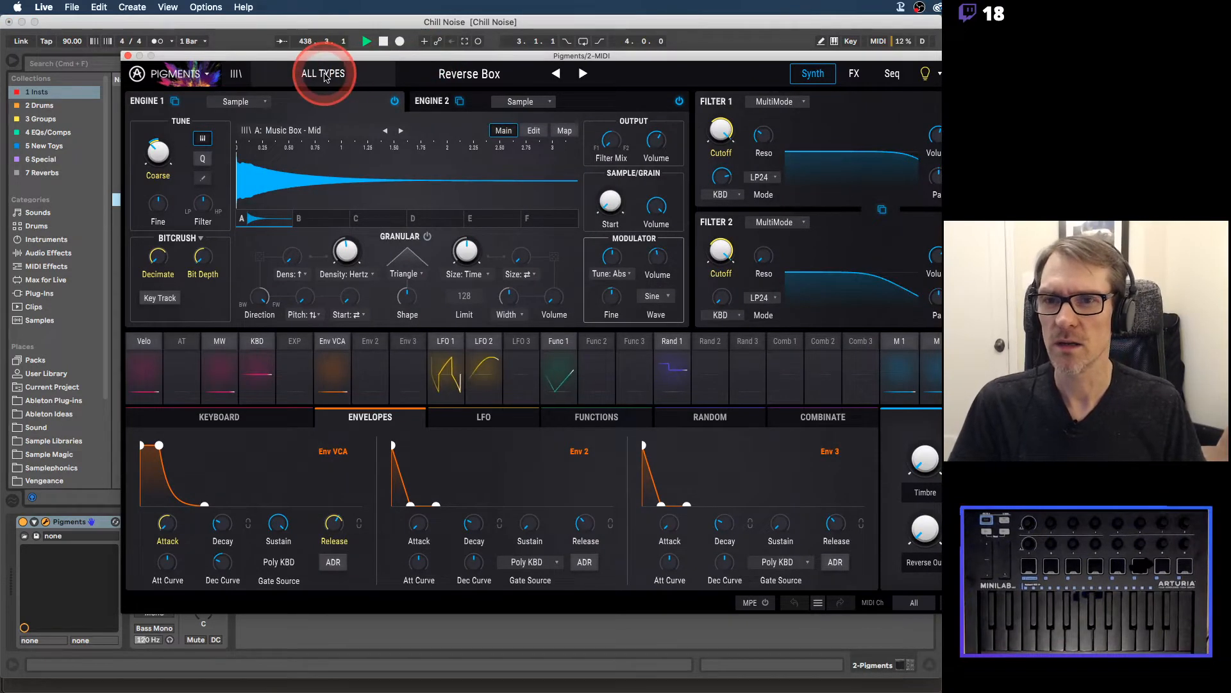
click(235, 73)
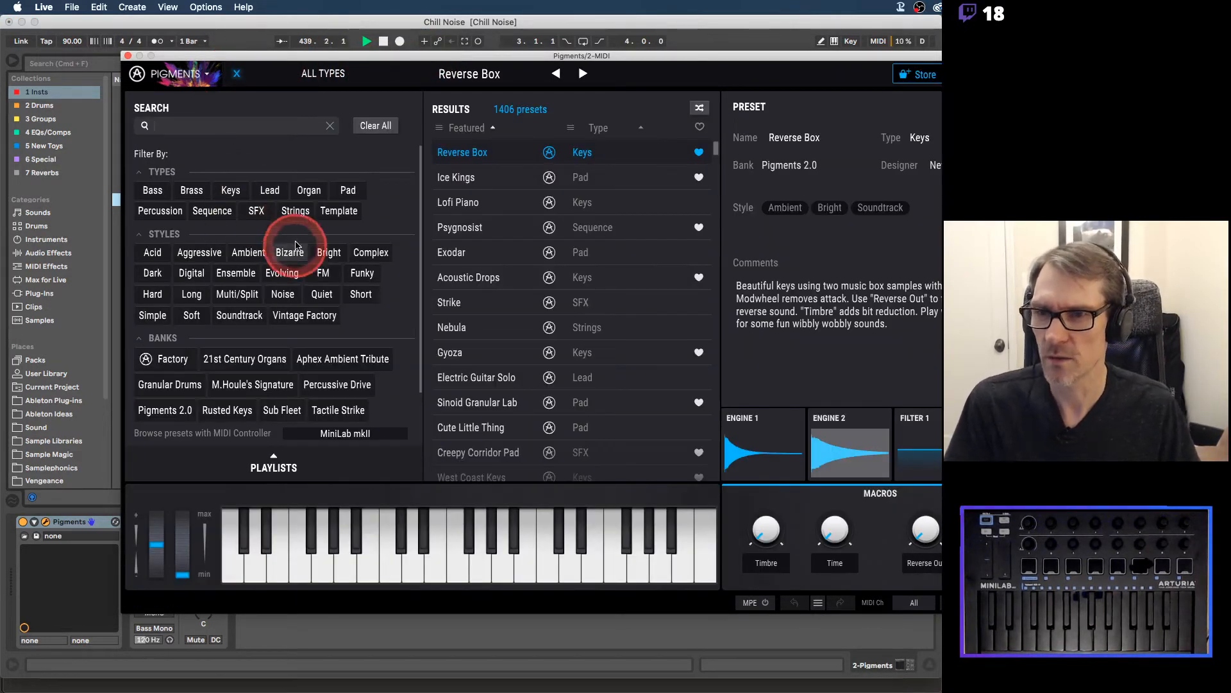
click(233, 189)
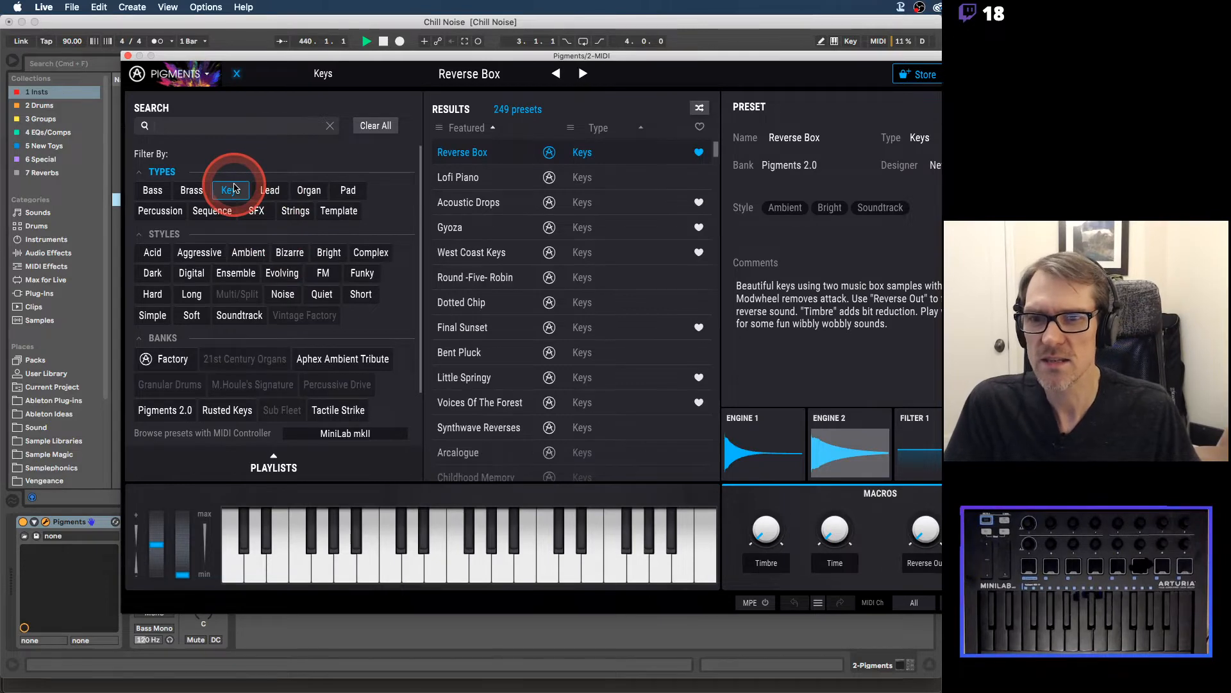
click(248, 252)
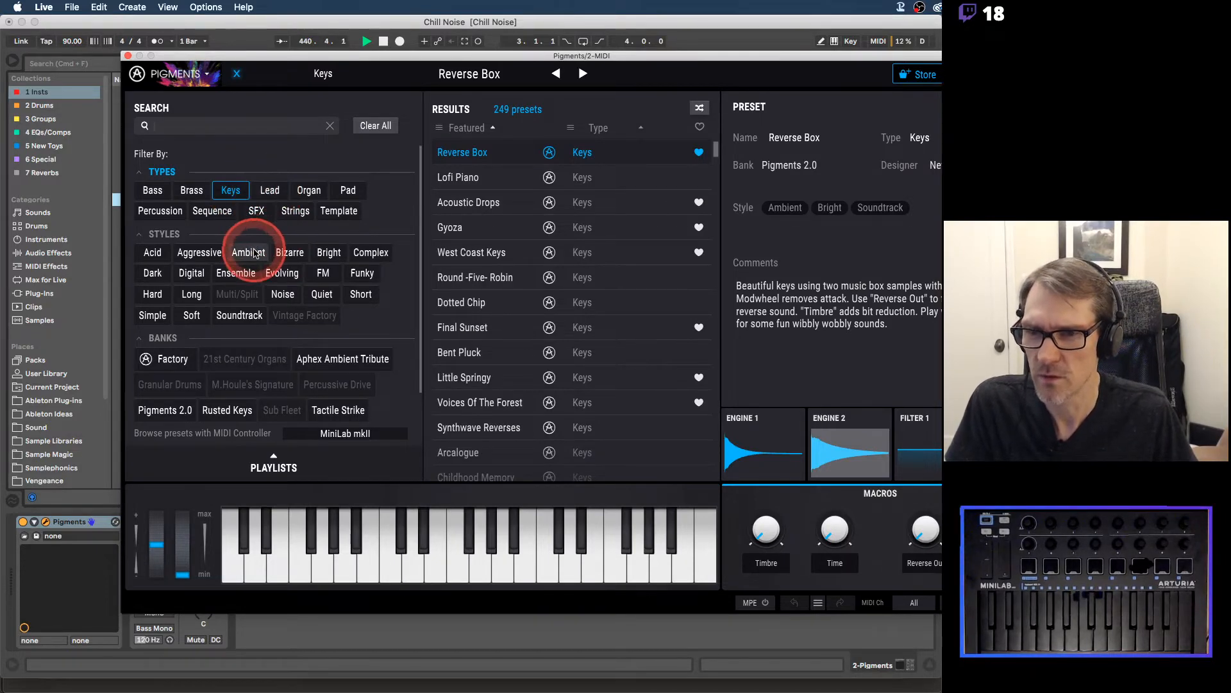
click(350, 71)
click(382, 41)
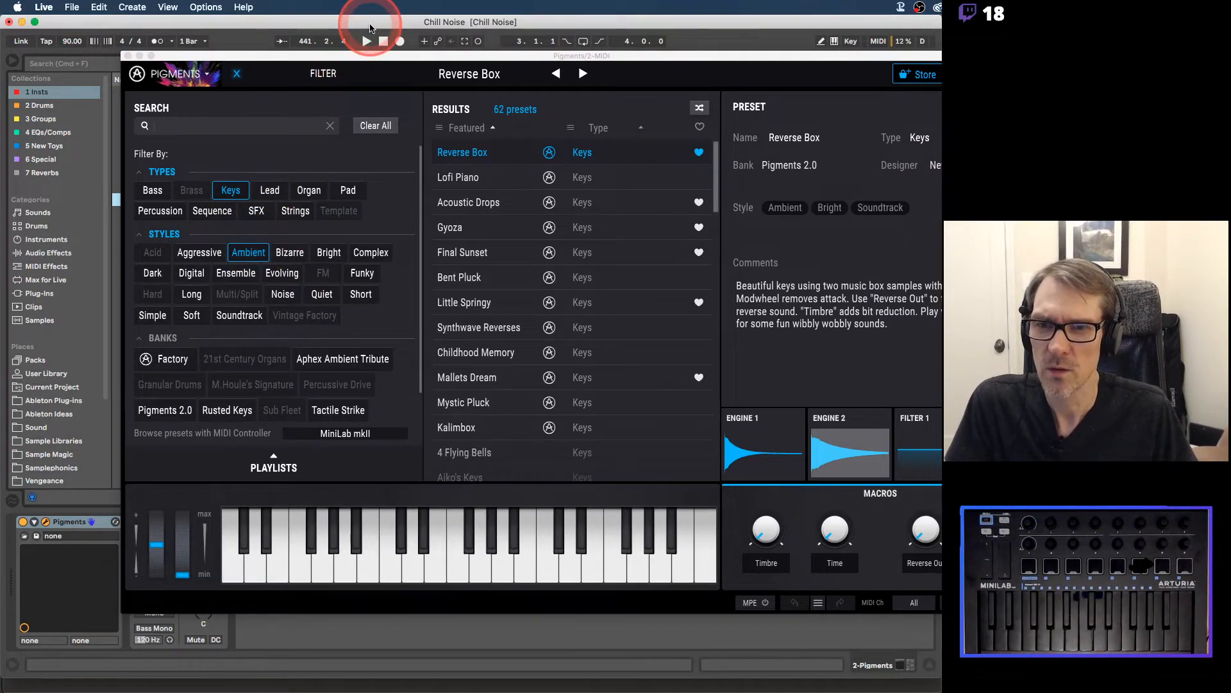
Step: Load the Acoustic Drops preset and arm the Pigments track for recording
click(470, 178)
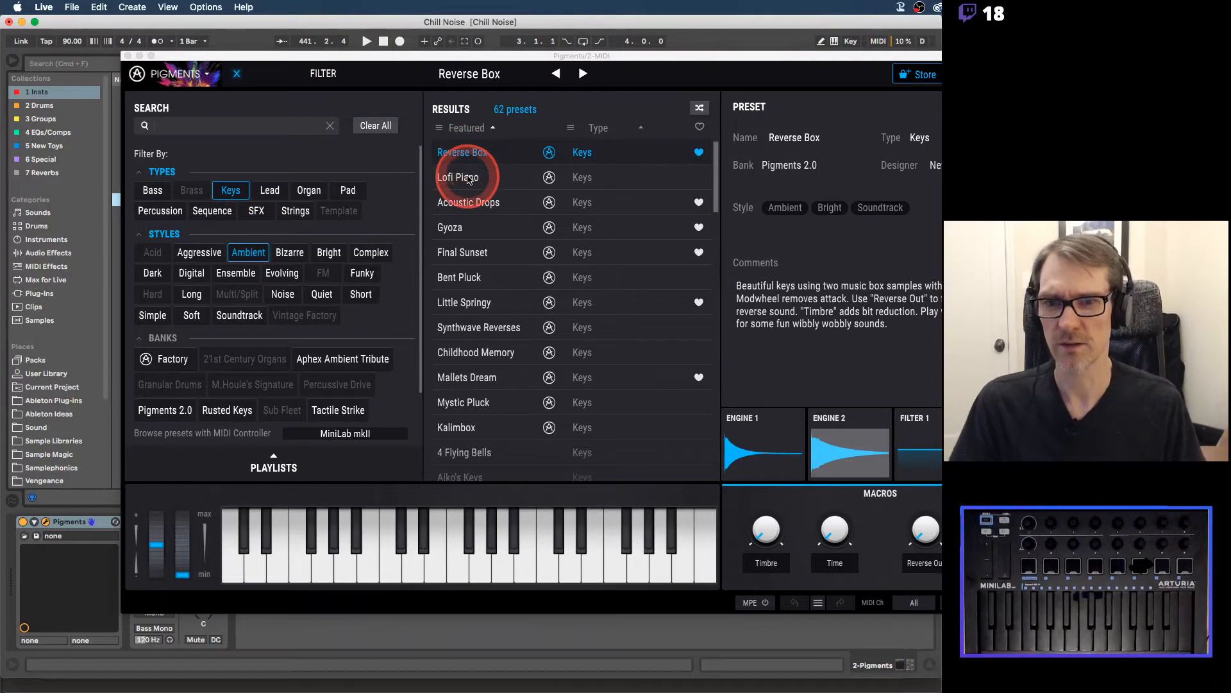
click(471, 202)
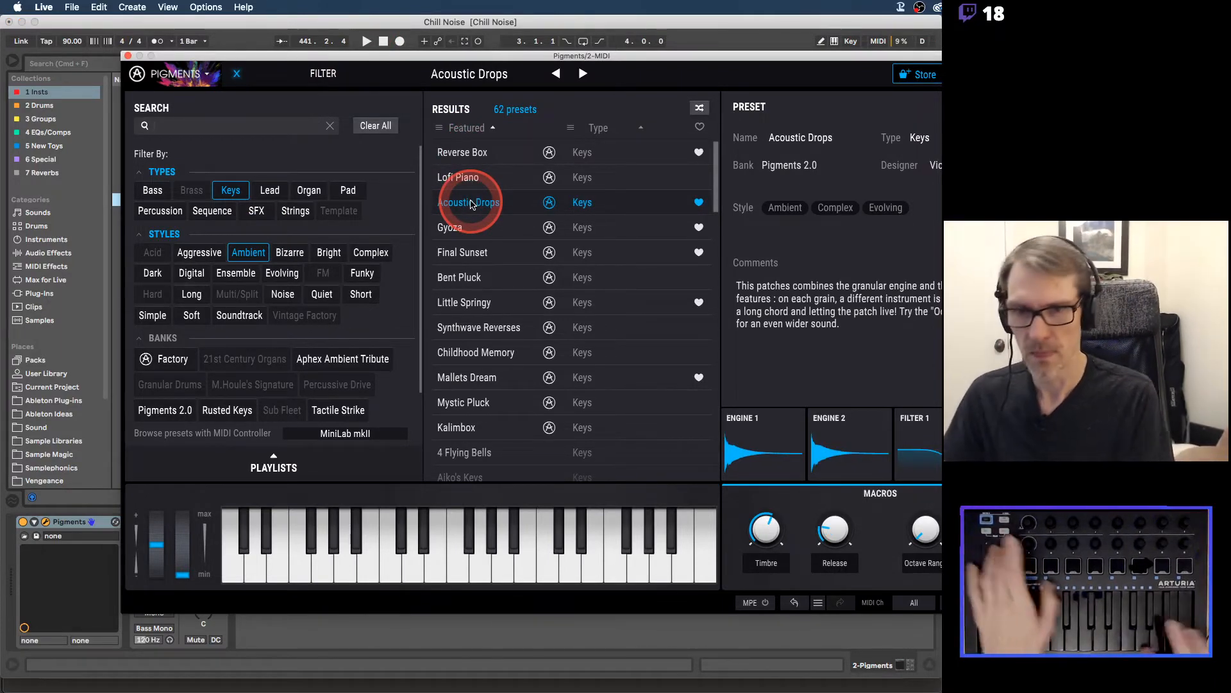
click(475, 64)
drag(473, 55, 991, 145)
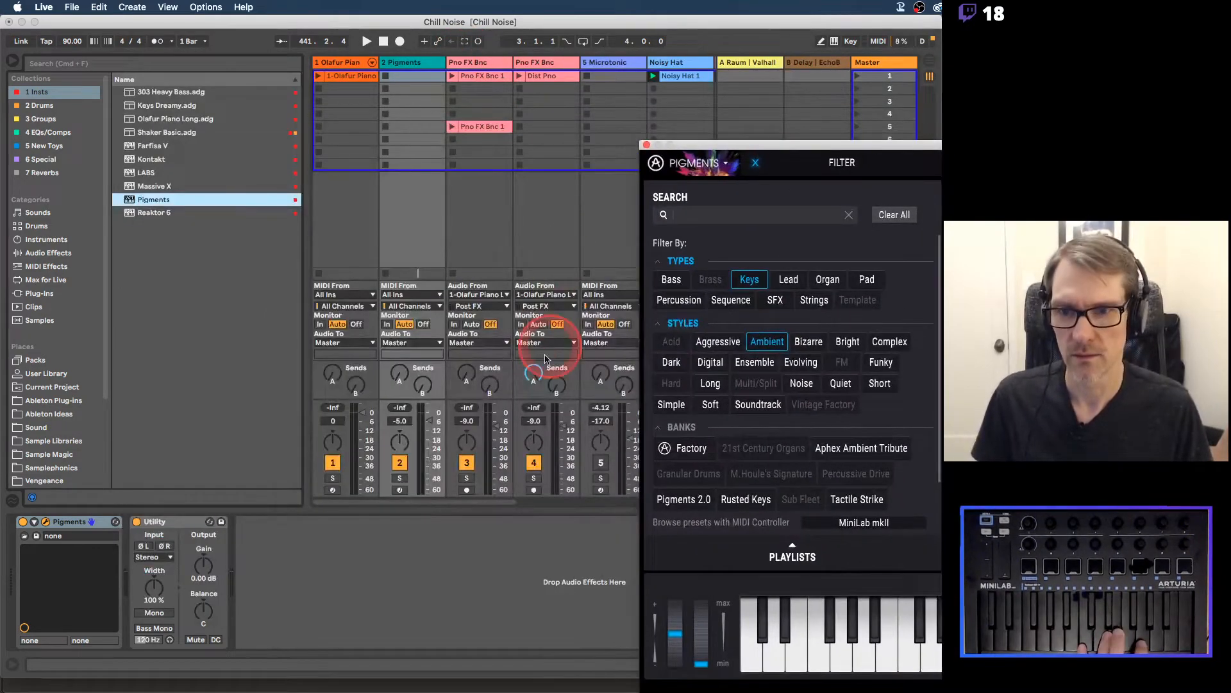
click(400, 490)
click(697, 154)
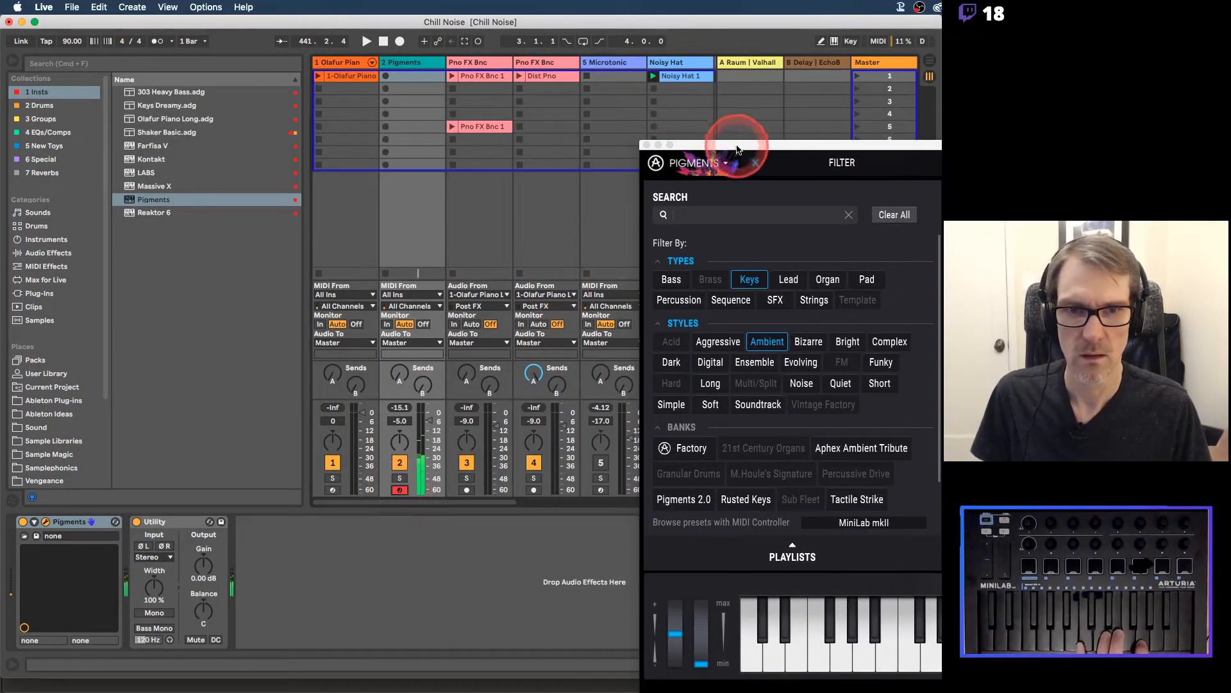
drag(736, 149, 168, 33)
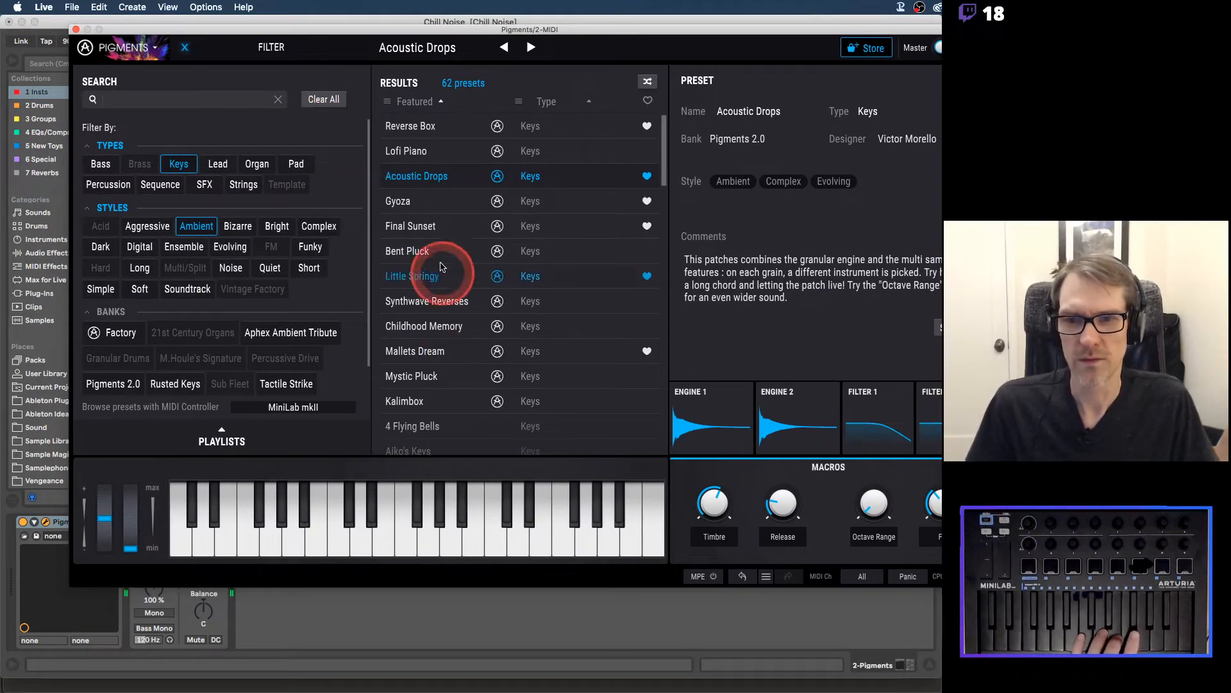
Step: Audition the Gyoza, Bent Pluck and Mystic Pluck presets, load Kalimbox, and close the Pigments window
click(413, 204)
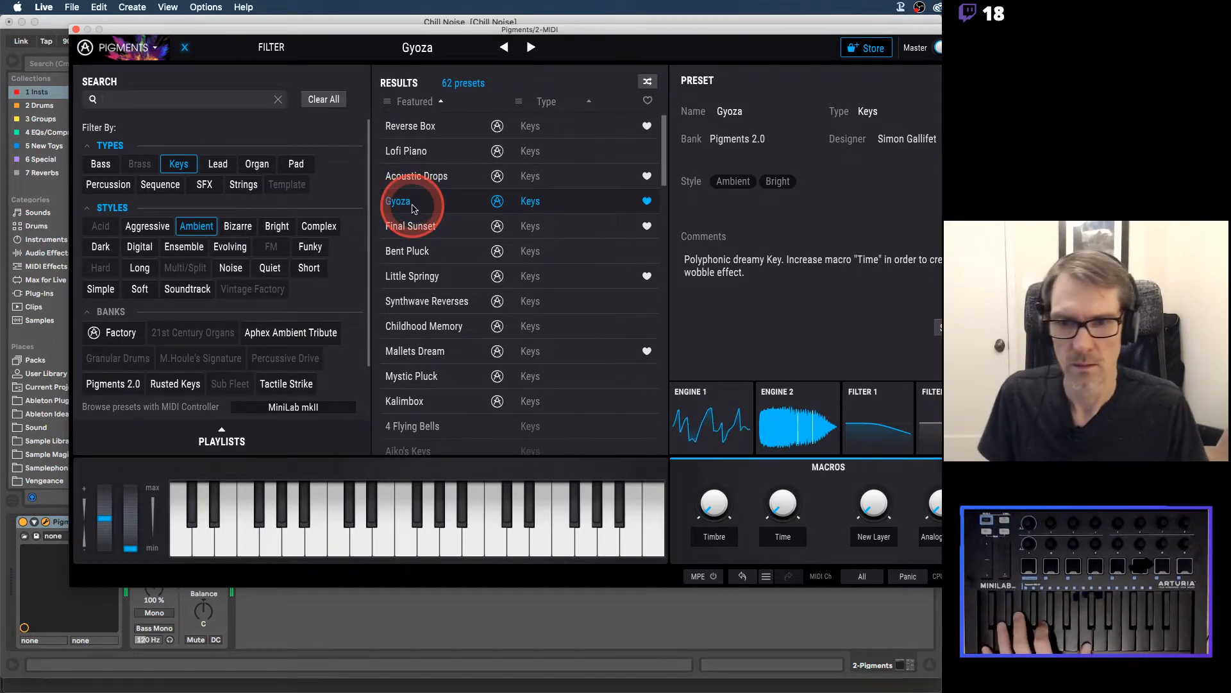
click(430, 249)
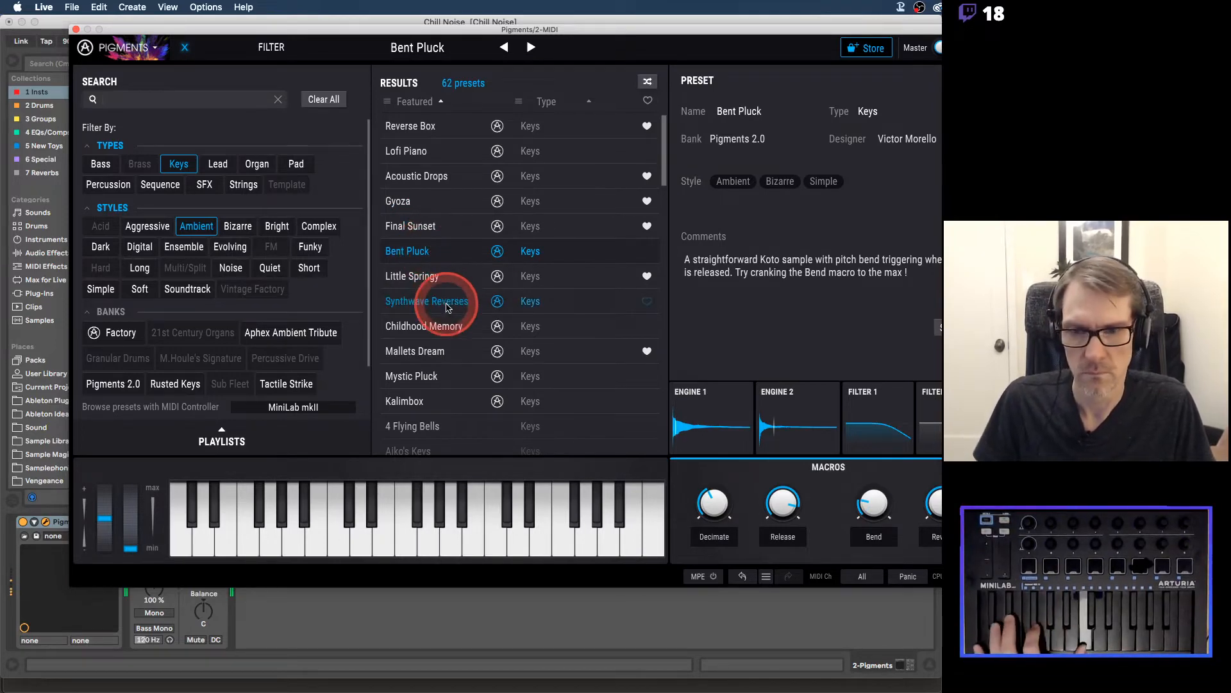
click(416, 378)
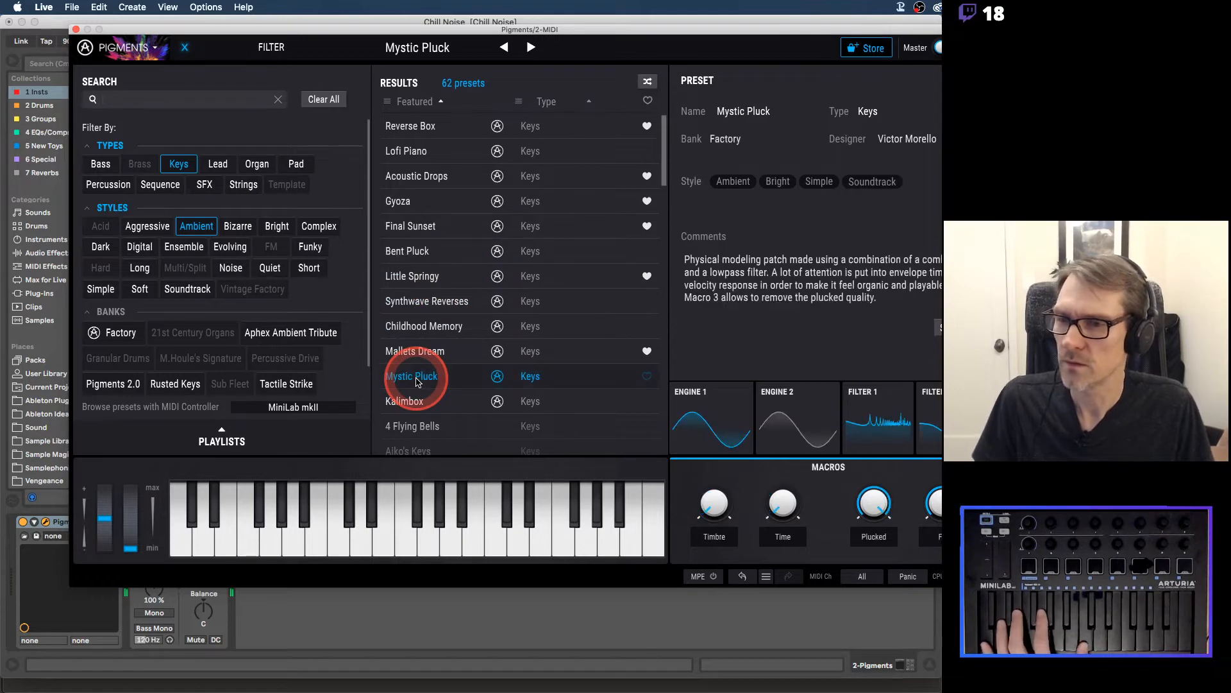
click(436, 334)
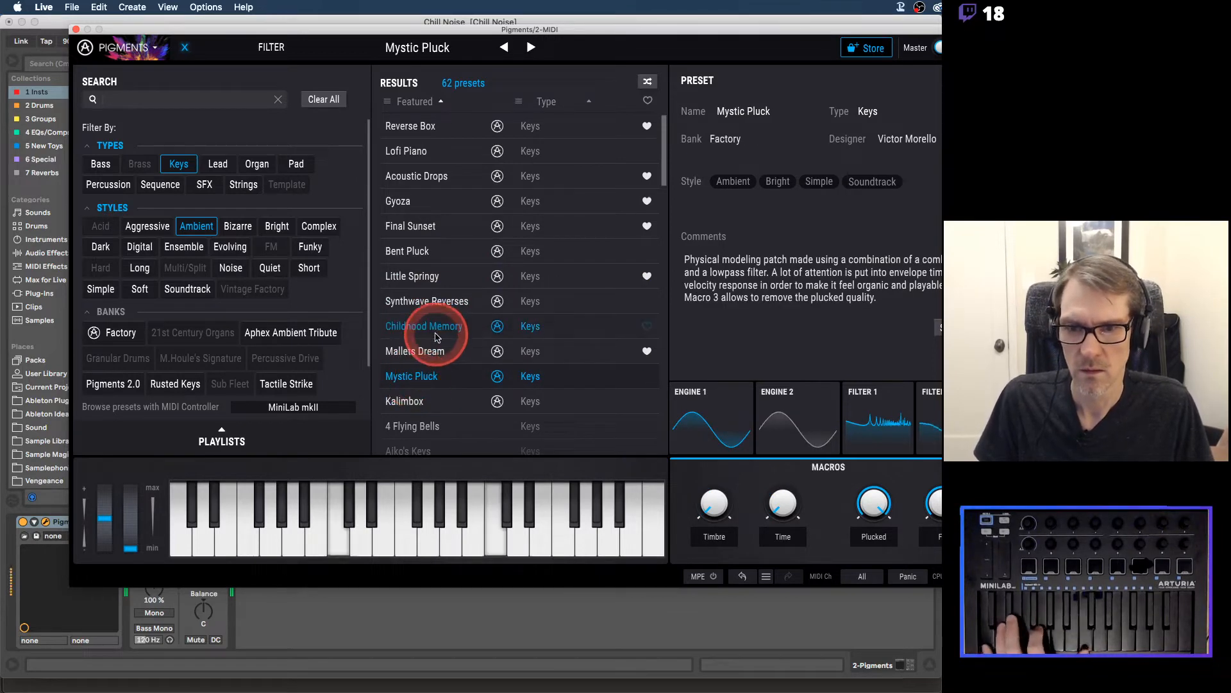
scroll(430, 330, down, 3)
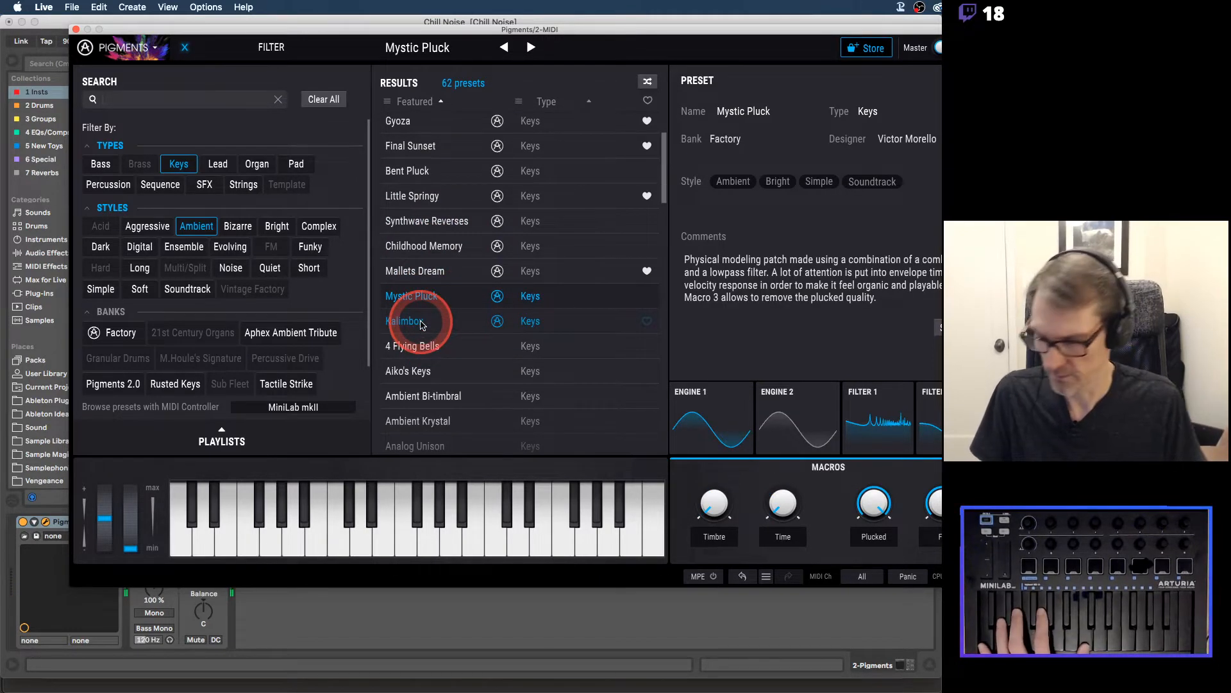
click(404, 321)
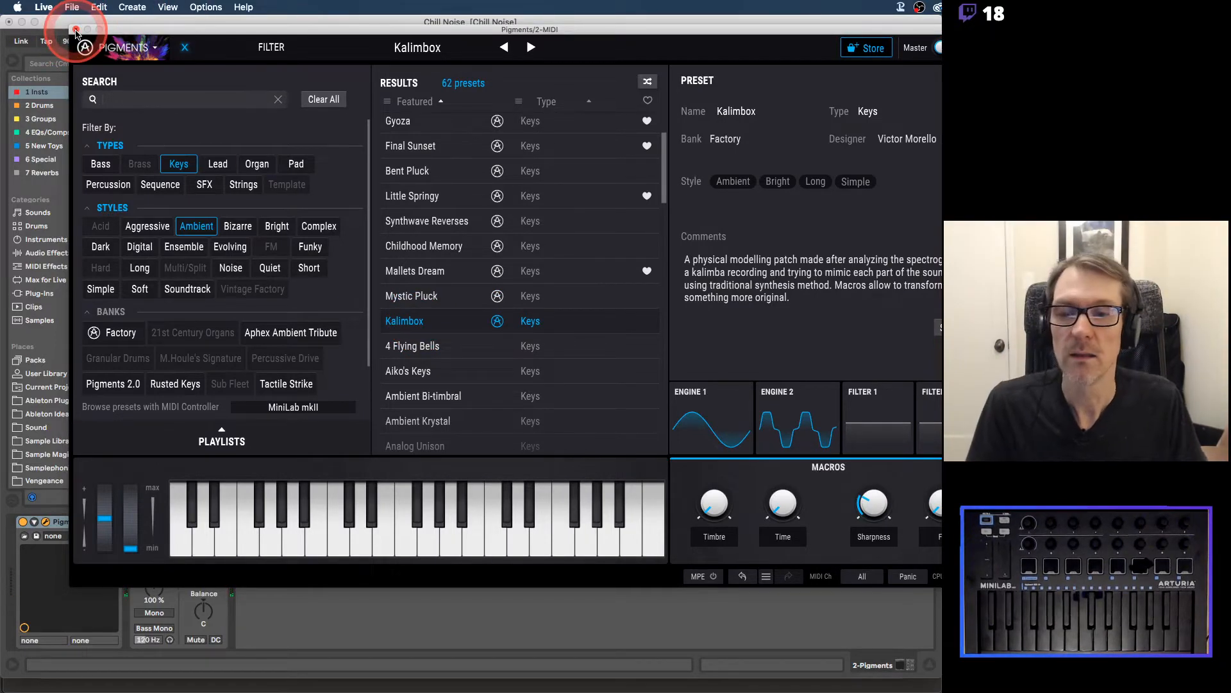
click(76, 31)
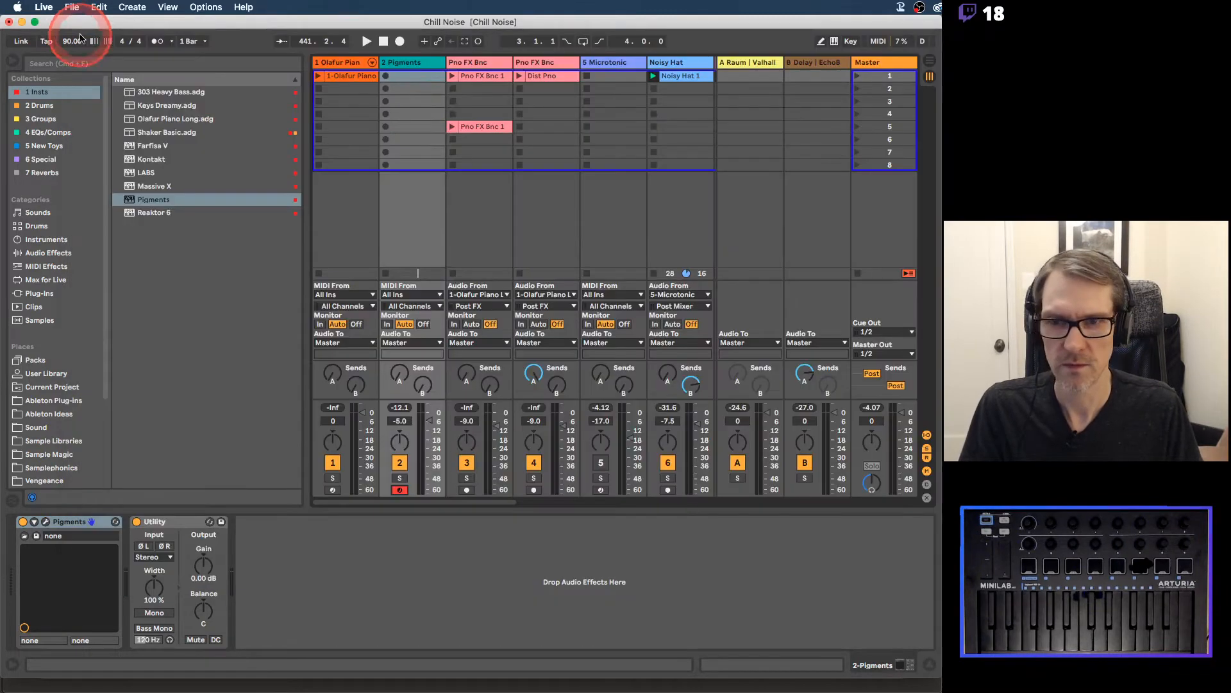
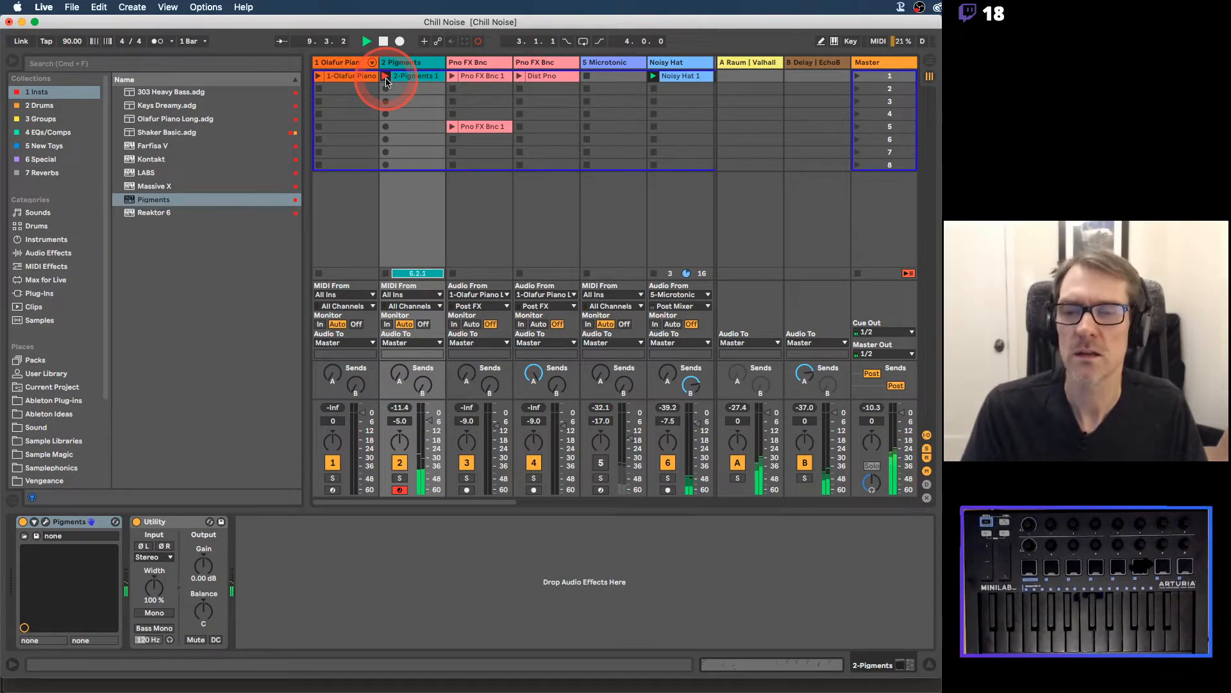
Step: Stop recording the first Pigments clip and delete all of its notes
click(398, 81)
key(space)
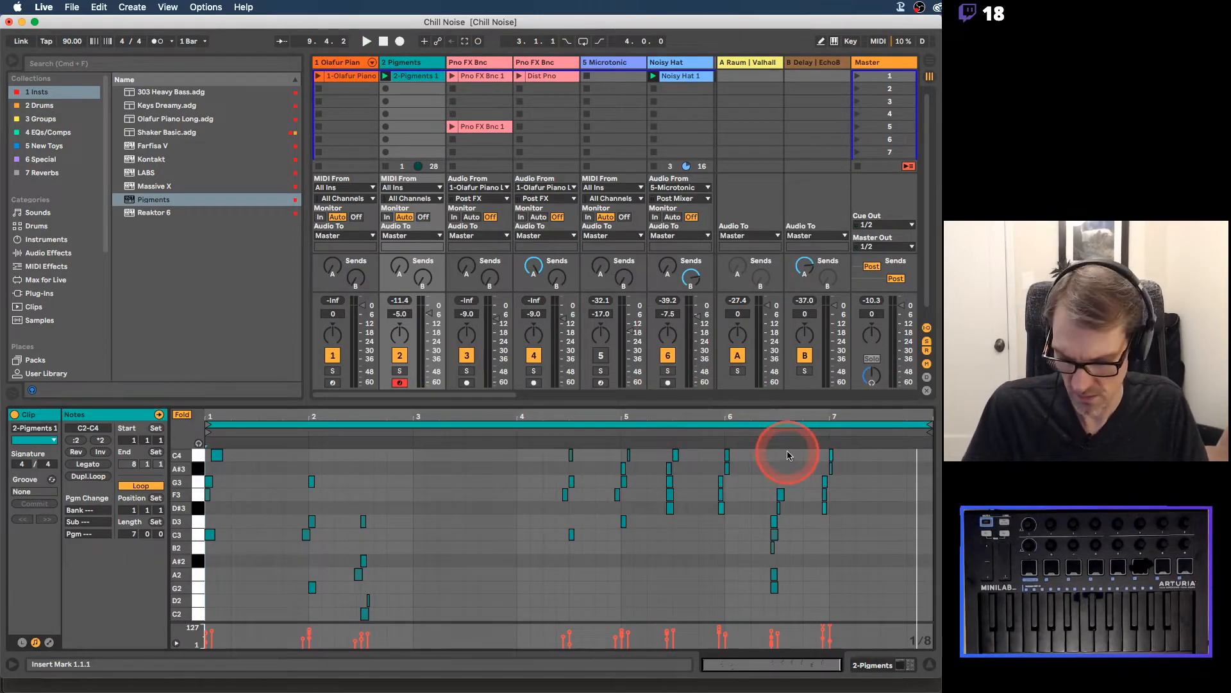
key(super+a)
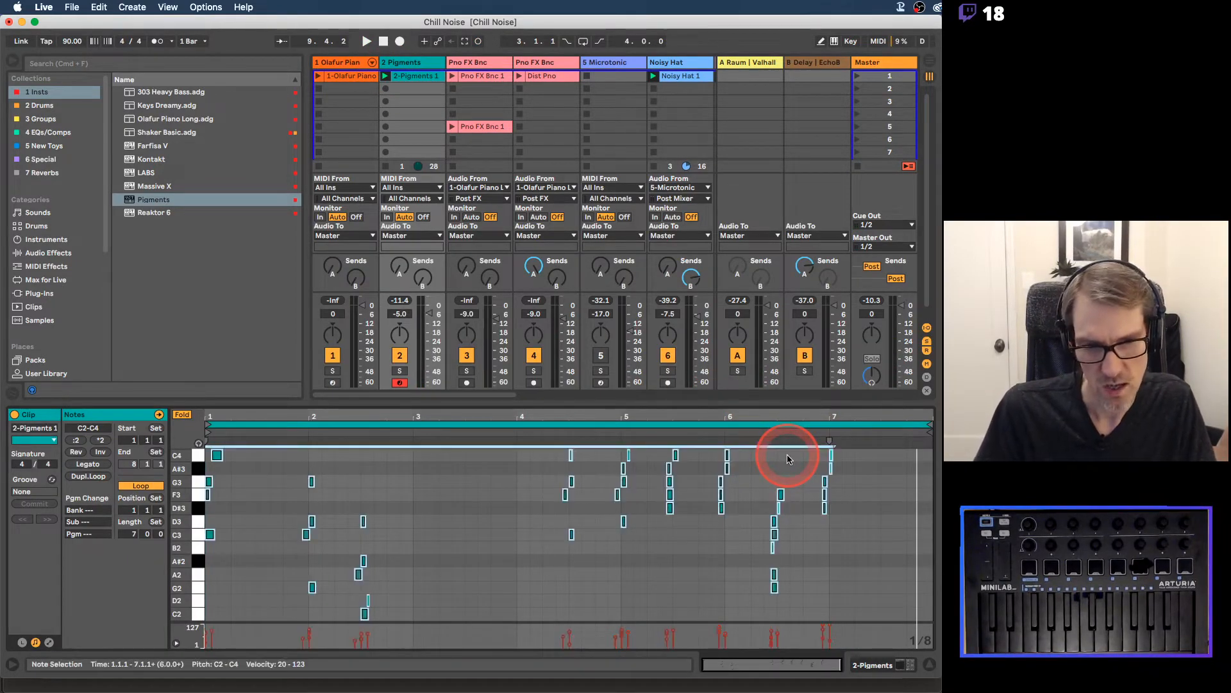
key(BackSpace)
Step: Set the record quantization to No Quantization
click(99, 7)
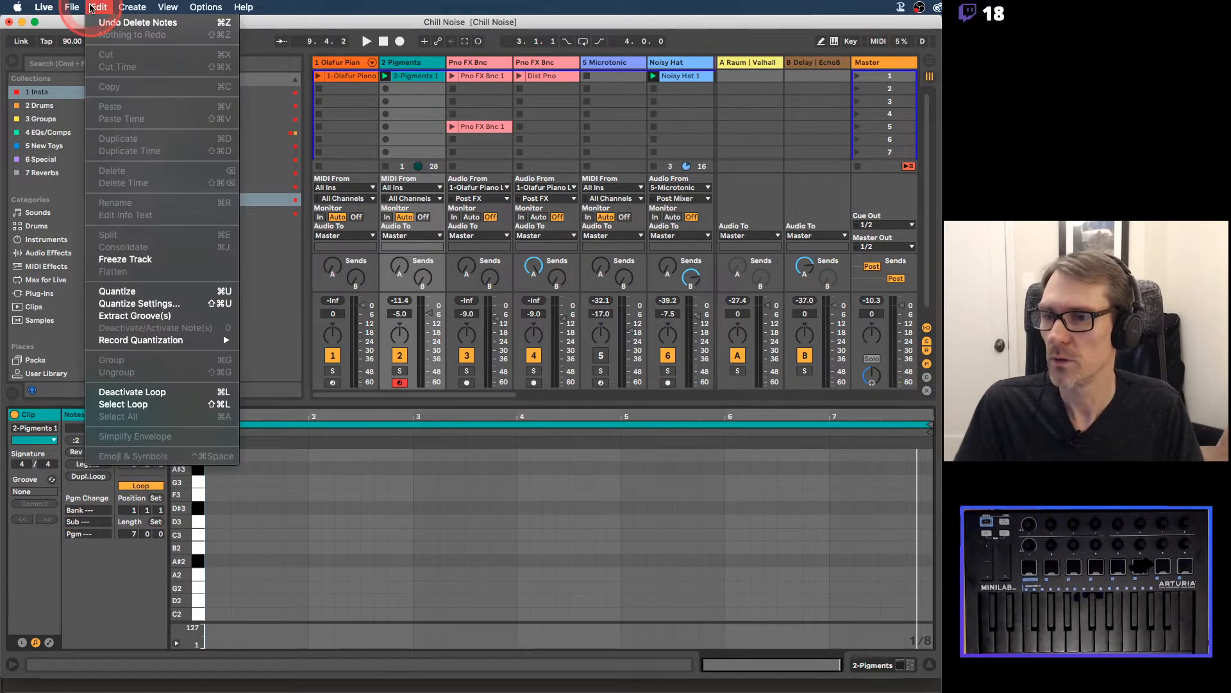
mouse_move(128, 340)
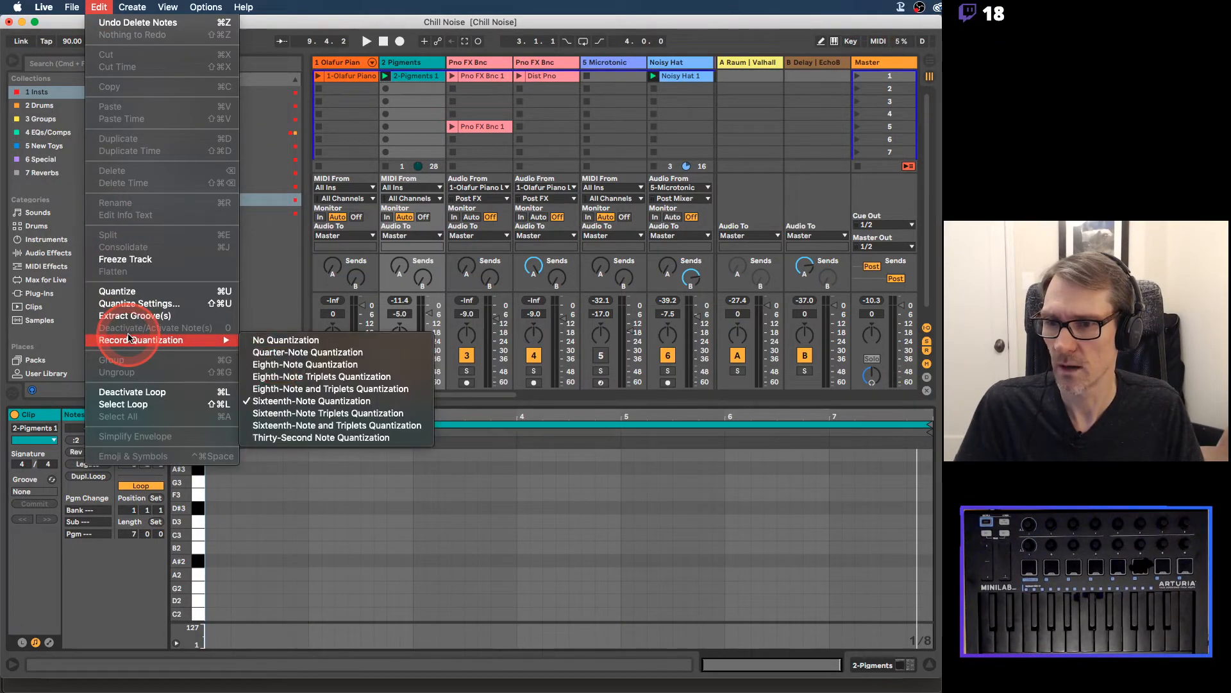
click(279, 352)
Step: Delete the emptied Pigments clip and record a new four-bar clip of rolled C3–C4 chords in the first slot
click(406, 76)
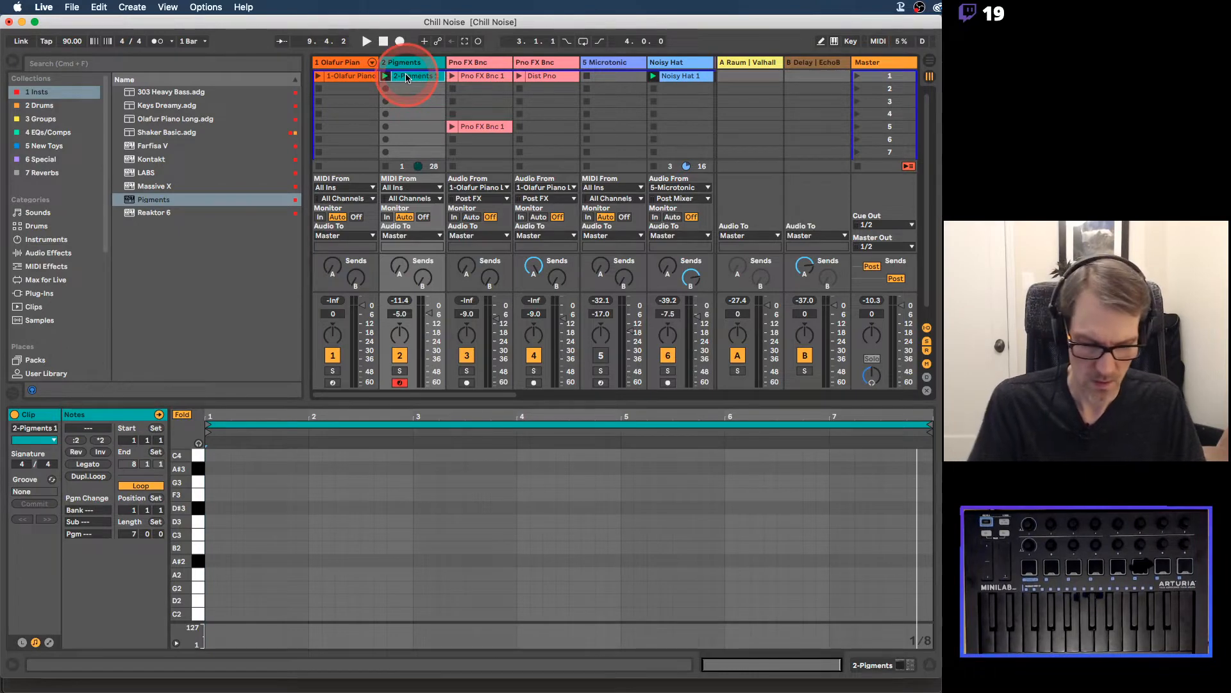
key(BackSpace)
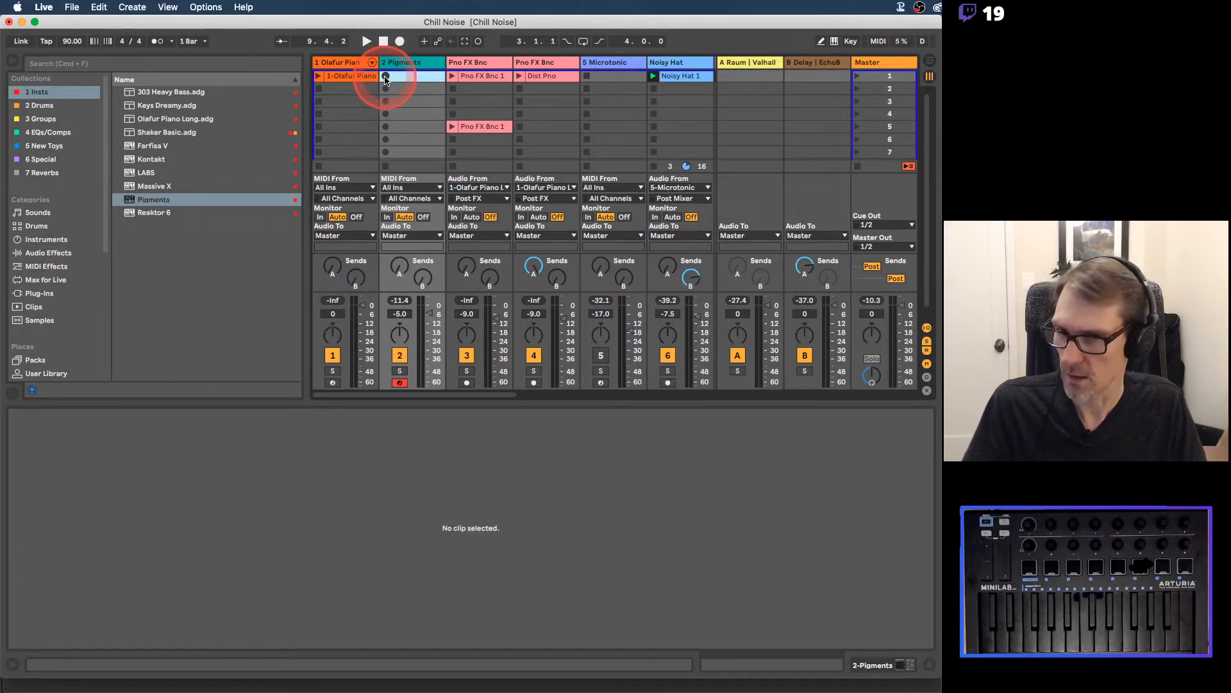
click(386, 76)
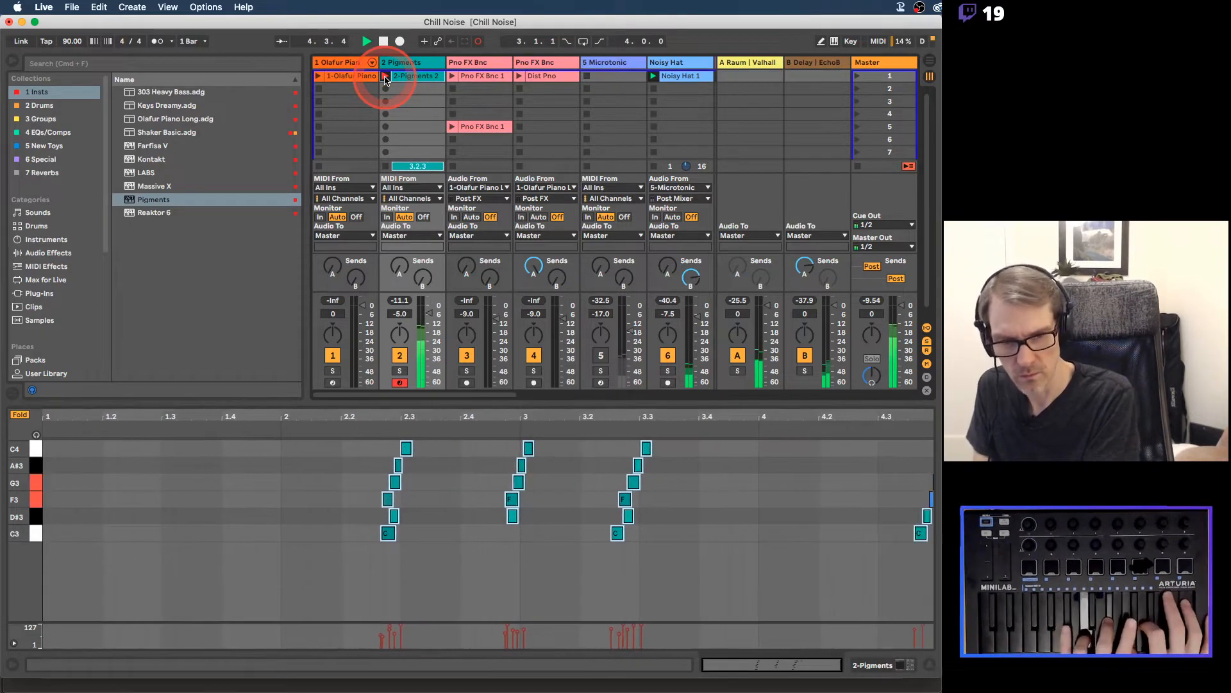
click(385, 76)
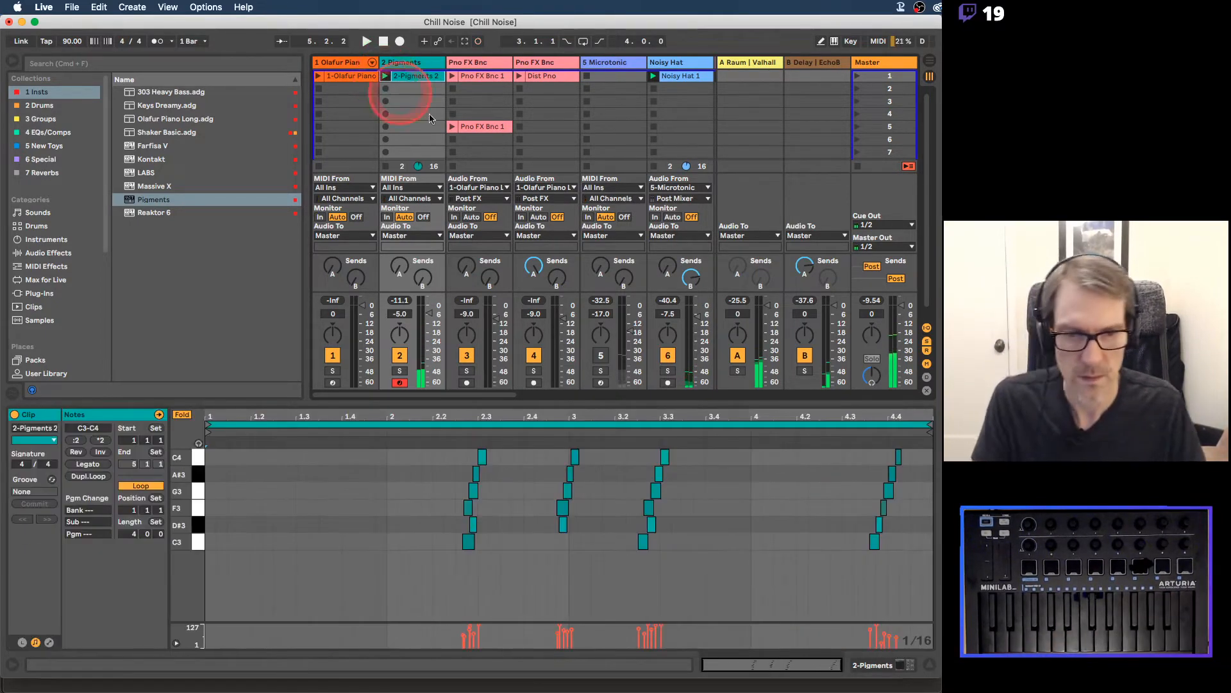
Step: Delete the first three rolled chords and move the remaining one so it starts just before bar 2
drag(451, 459, 683, 546)
key(Delete)
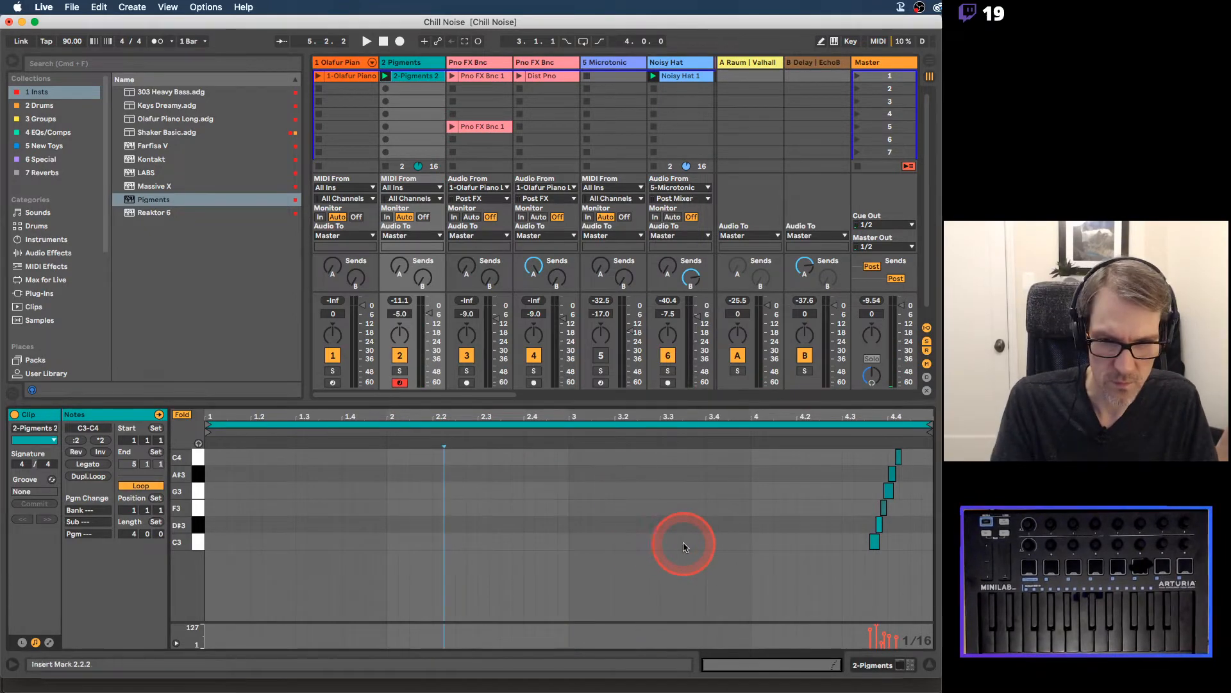
click(182, 416)
drag(314, 399, 531, 268)
drag(175, 393, 176, 393)
drag(840, 363, 375, 458)
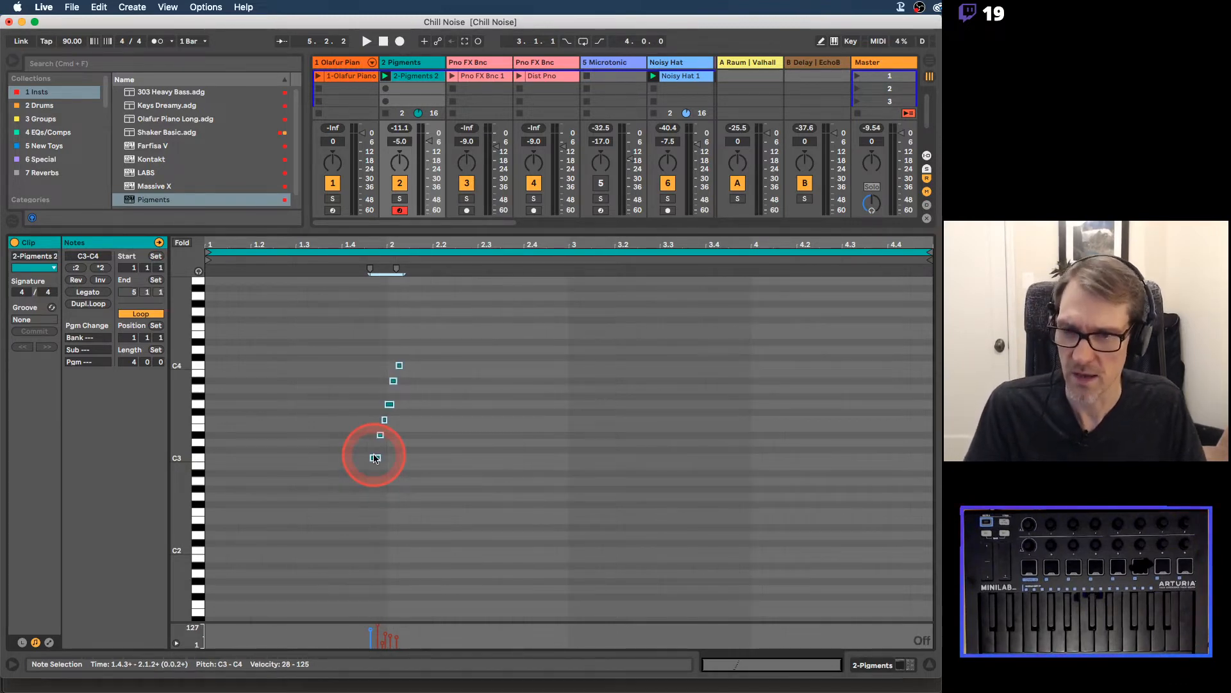
Step: Play the clip and lower the Pigments track volume to -15.4 dB
key(space)
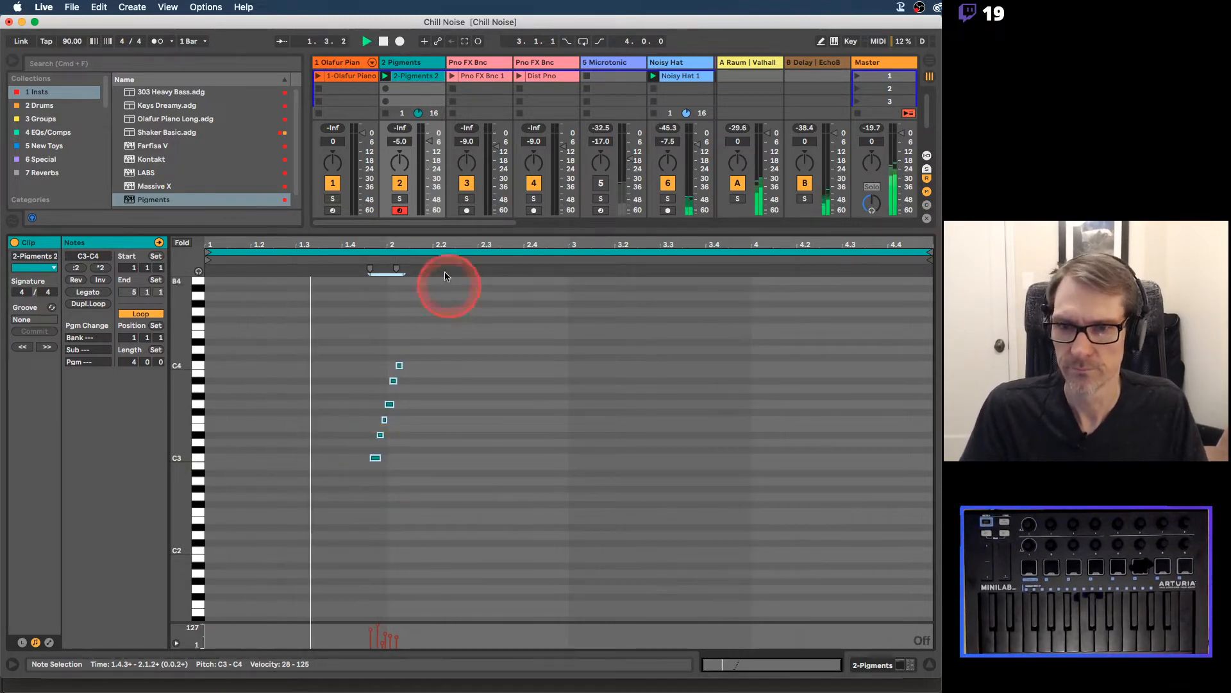
drag(429, 141, 429, 157)
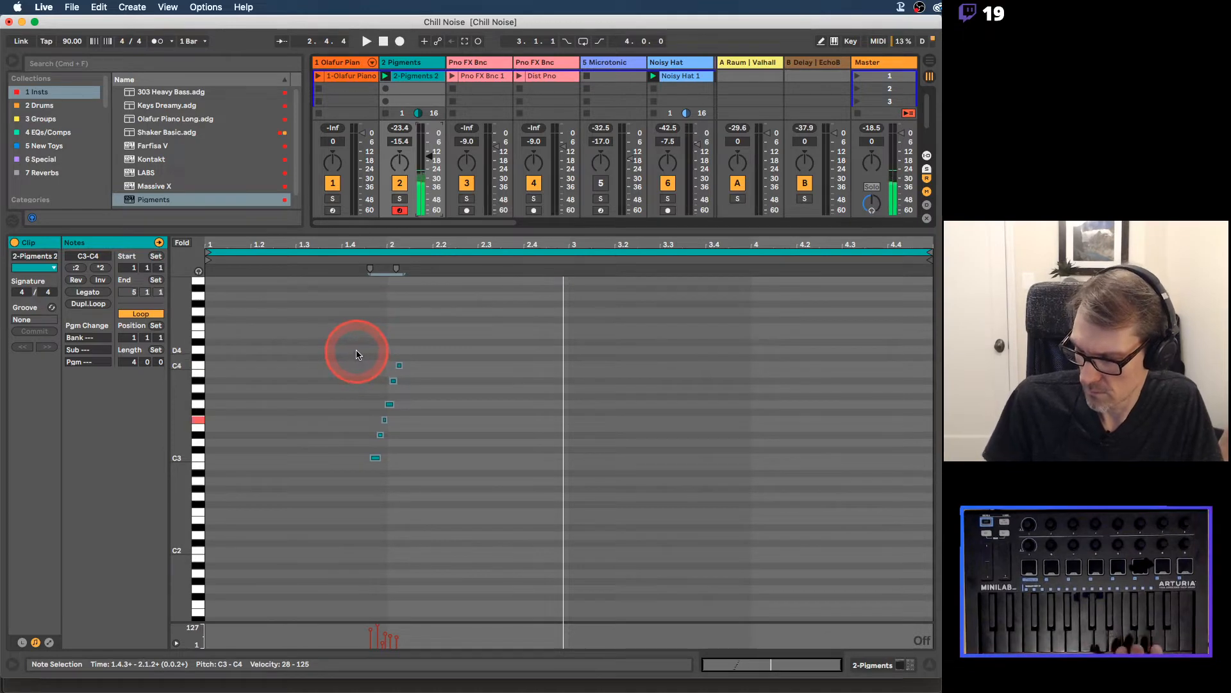
Step: Copy the rolled chord to just before bar 3 at G2–G3 and to just before bar 4 at F2–F3
drag(363, 359, 406, 476)
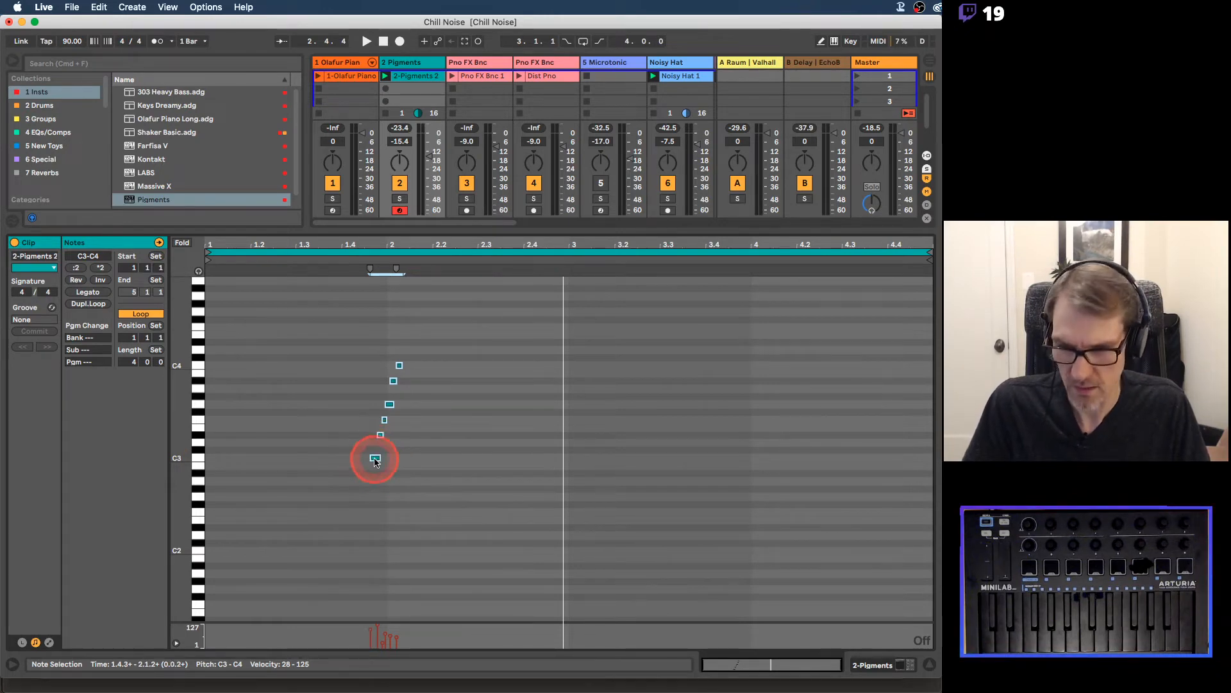
drag(376, 461, 549, 503)
click(566, 421)
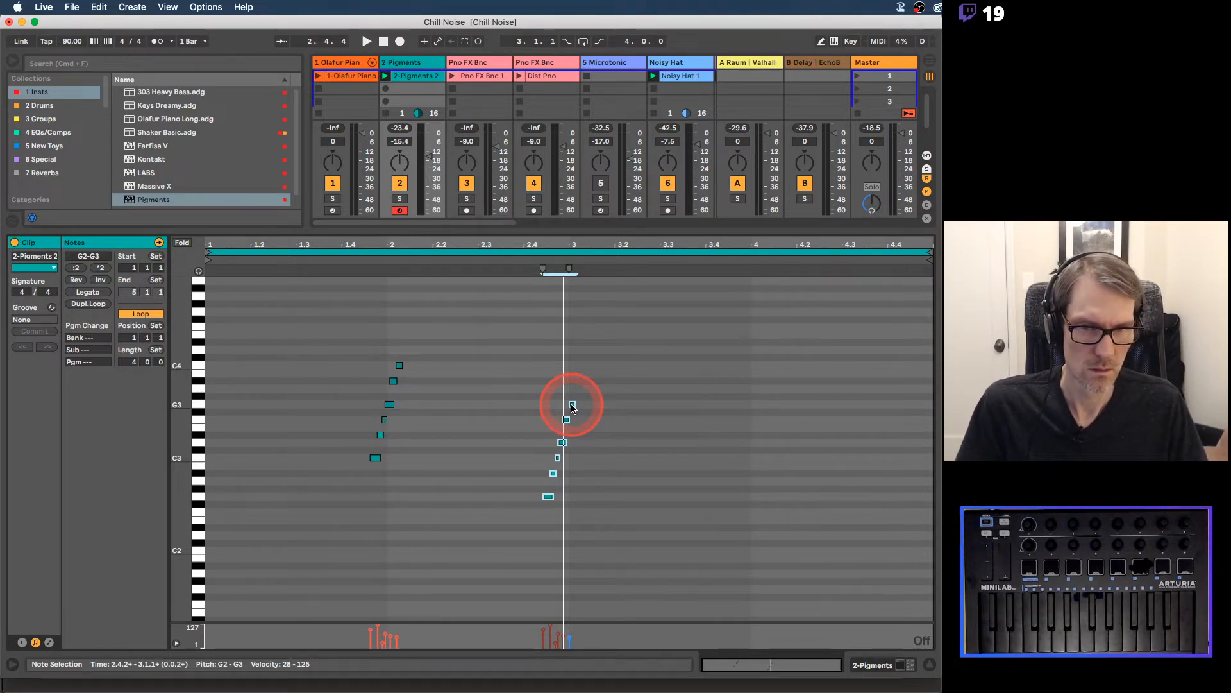
mouse_move(572, 406)
mouse_down()
mouse_move(648, 453)
mouse_move(720, 462)
mouse_move(754, 453)
mouse_move(754, 421)
mouse_up()
Step: Move the clip's start marker to 1.4.4 and play the clip
drag(200, 256, 386, 270)
click(388, 259)
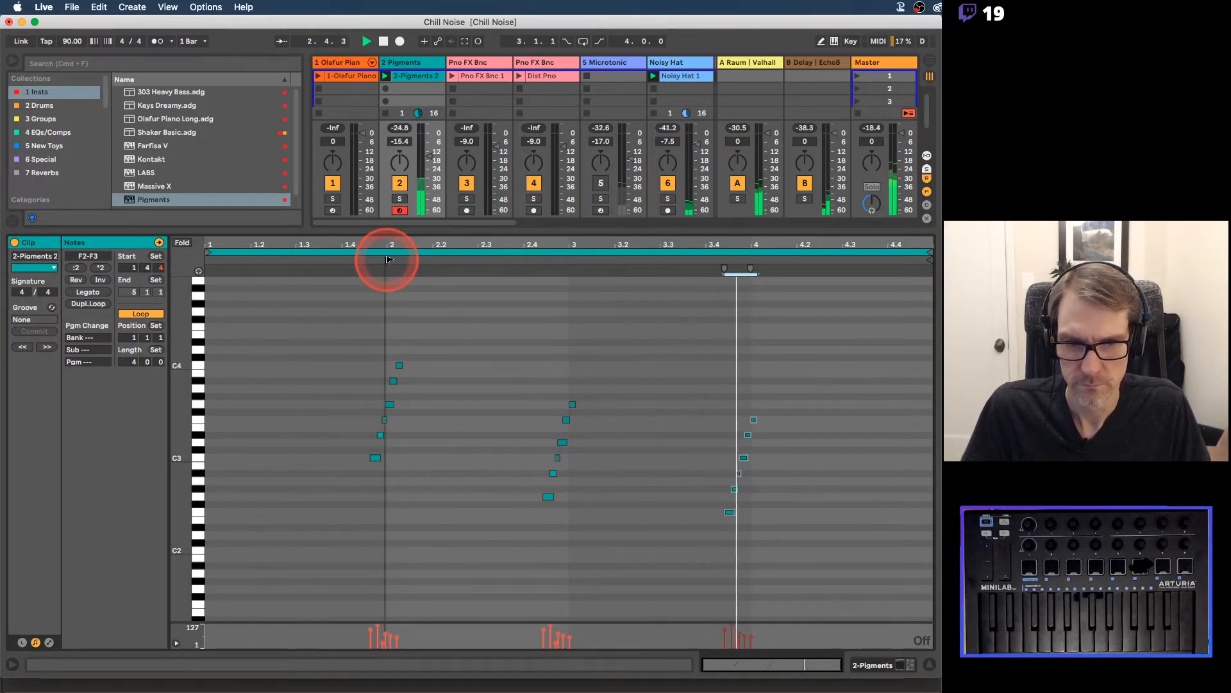
Step: Shift the third rolled chord later so that it starts at about bar 4
drag(695, 391, 767, 539)
click(754, 419)
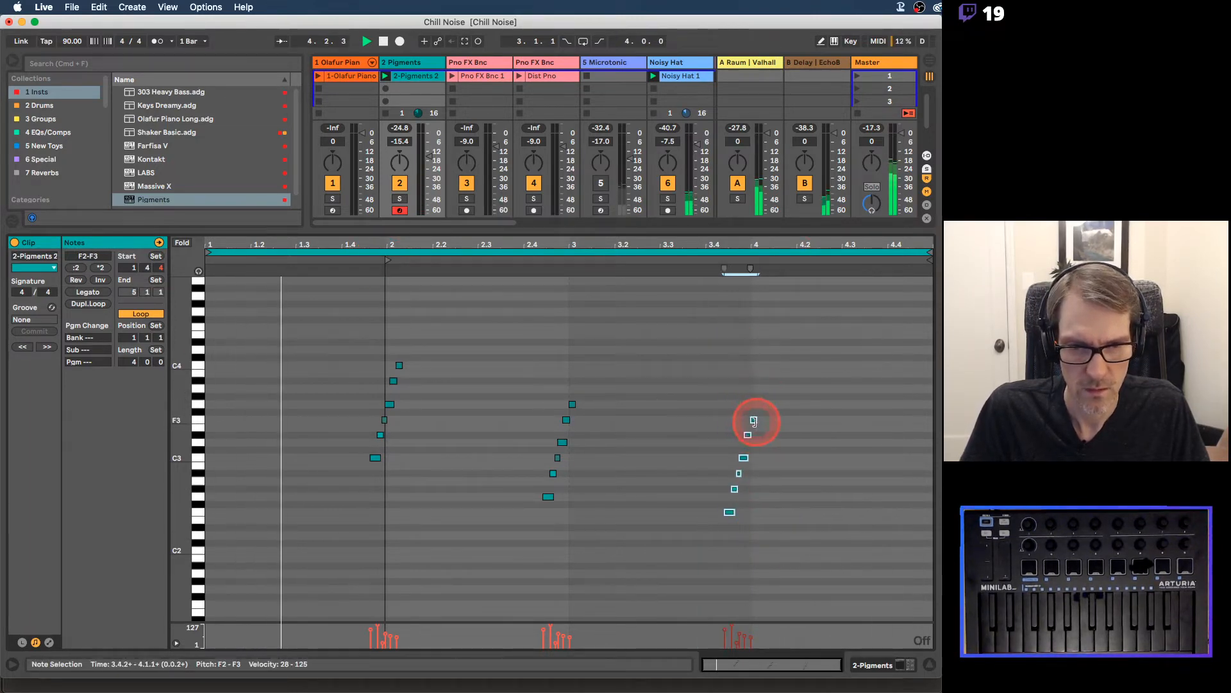
drag(754, 419, 754, 420)
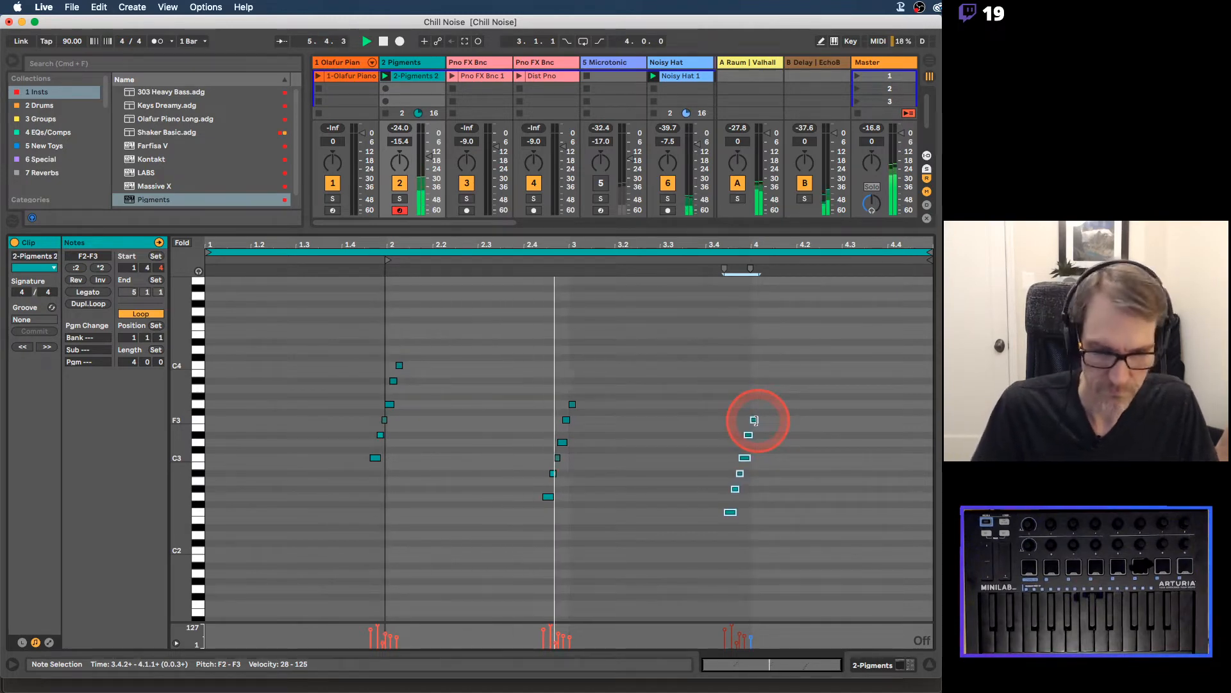
drag(759, 243, 759, 295)
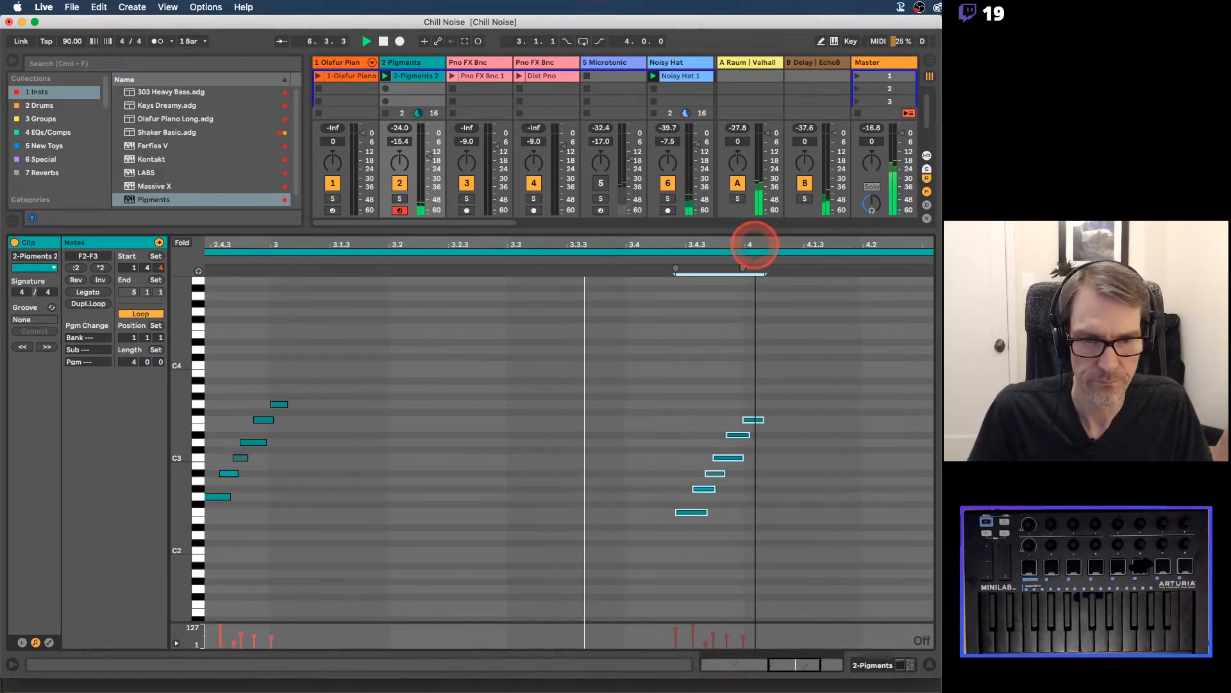
drag(754, 419, 816, 421)
drag(748, 242, 558, 247)
drag(503, 387, 621, 573)
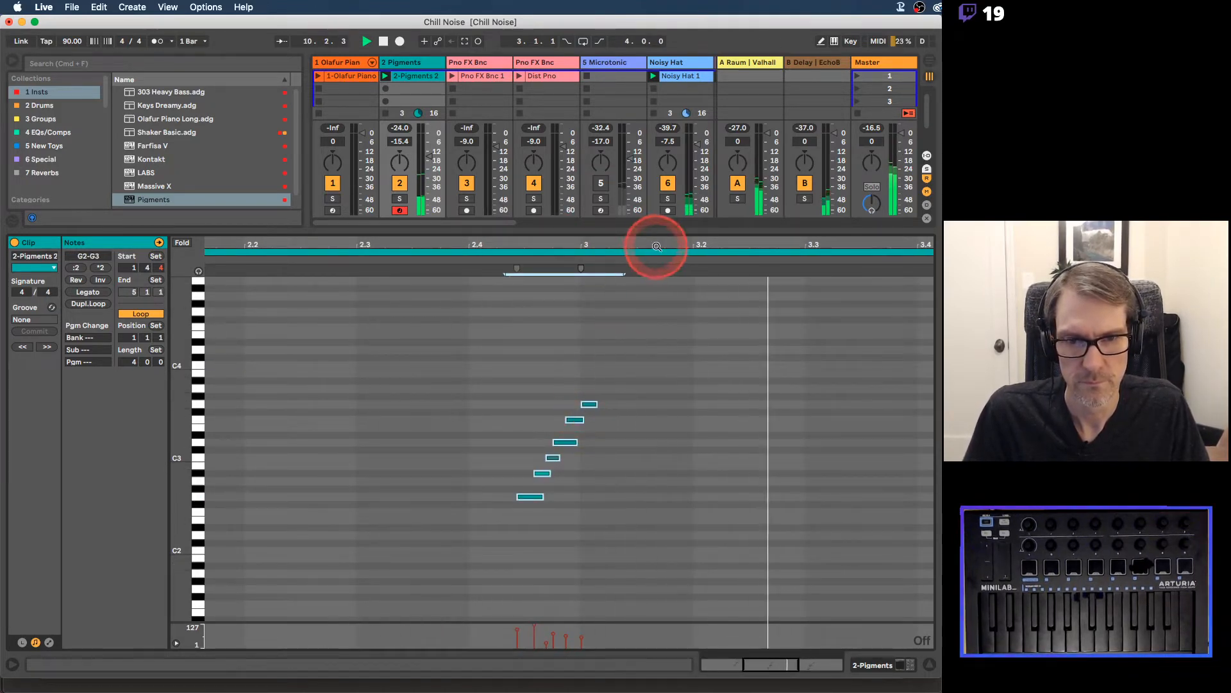
drag(652, 242, 600, 246)
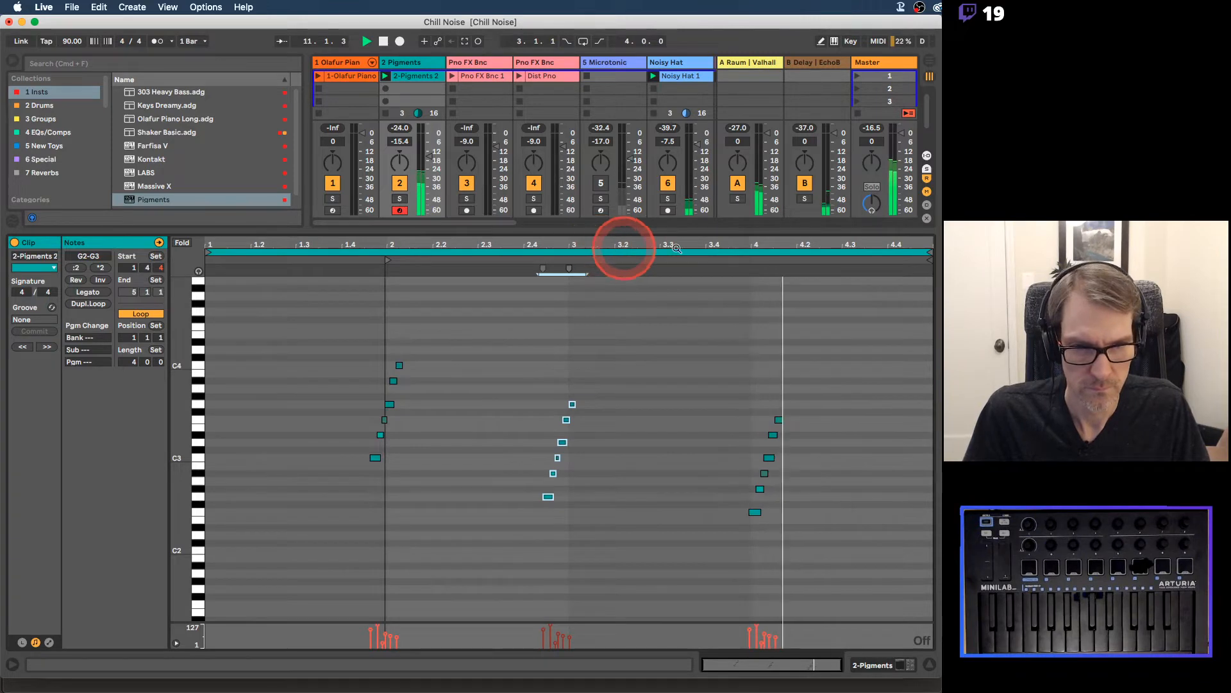
Step: Set the Pigments track volume to -11.7 dB and give the mixer more room above the clip editor
drag(426, 162, 418, 159)
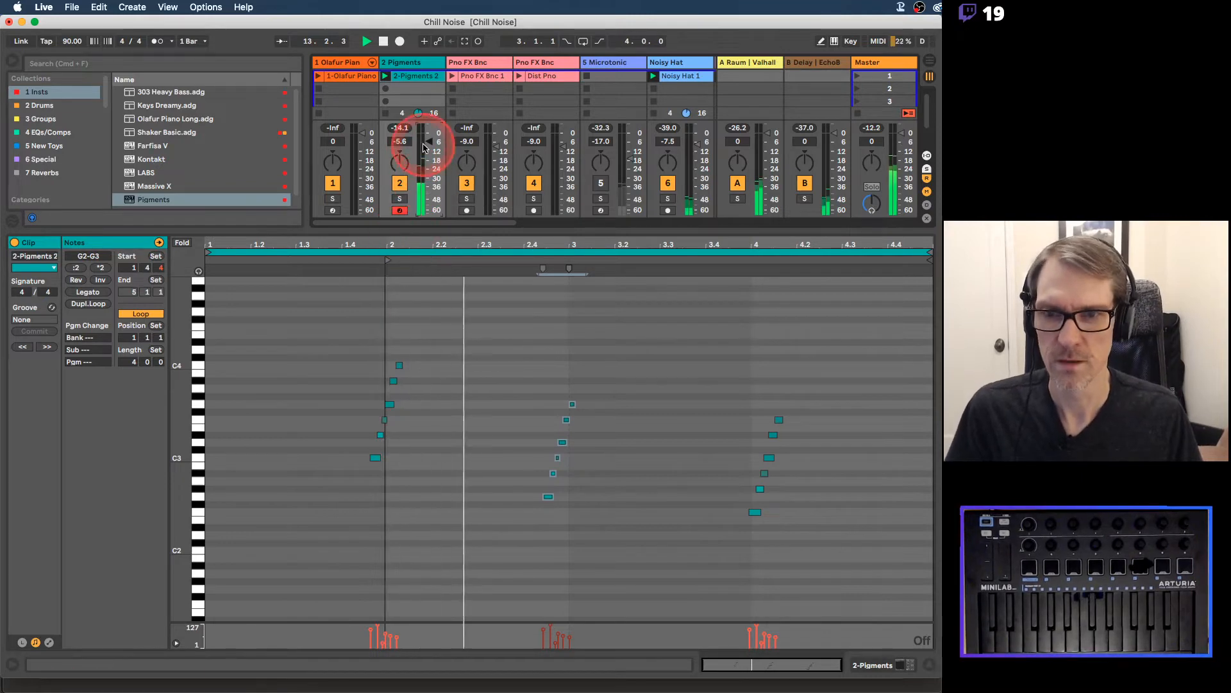
drag(430, 137, 429, 152)
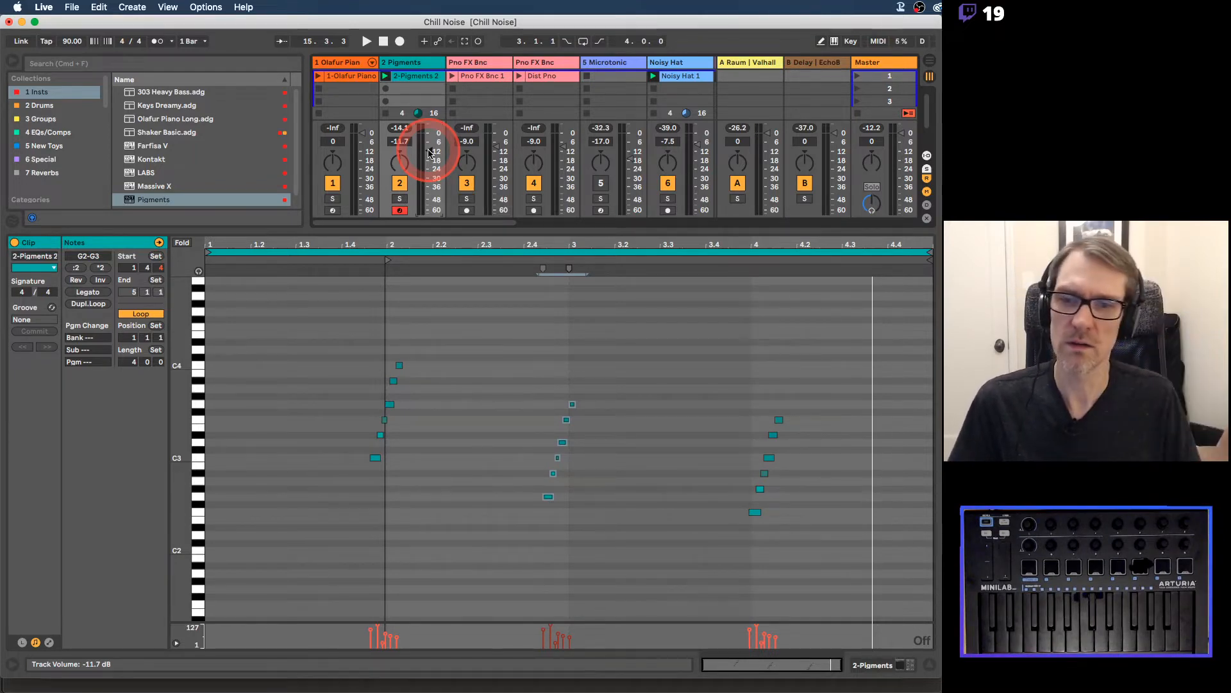
drag(424, 231, 426, 297)
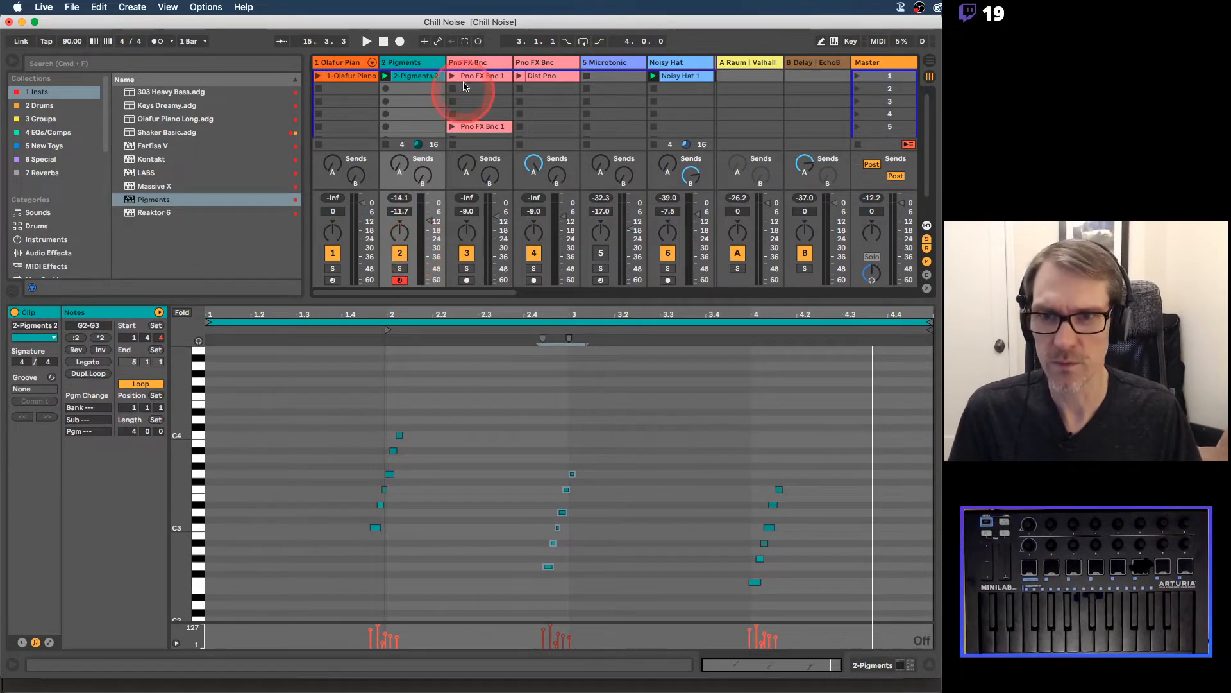
Step: Duplicate the Pigments chord clip into the second slot of its track
click(430, 68)
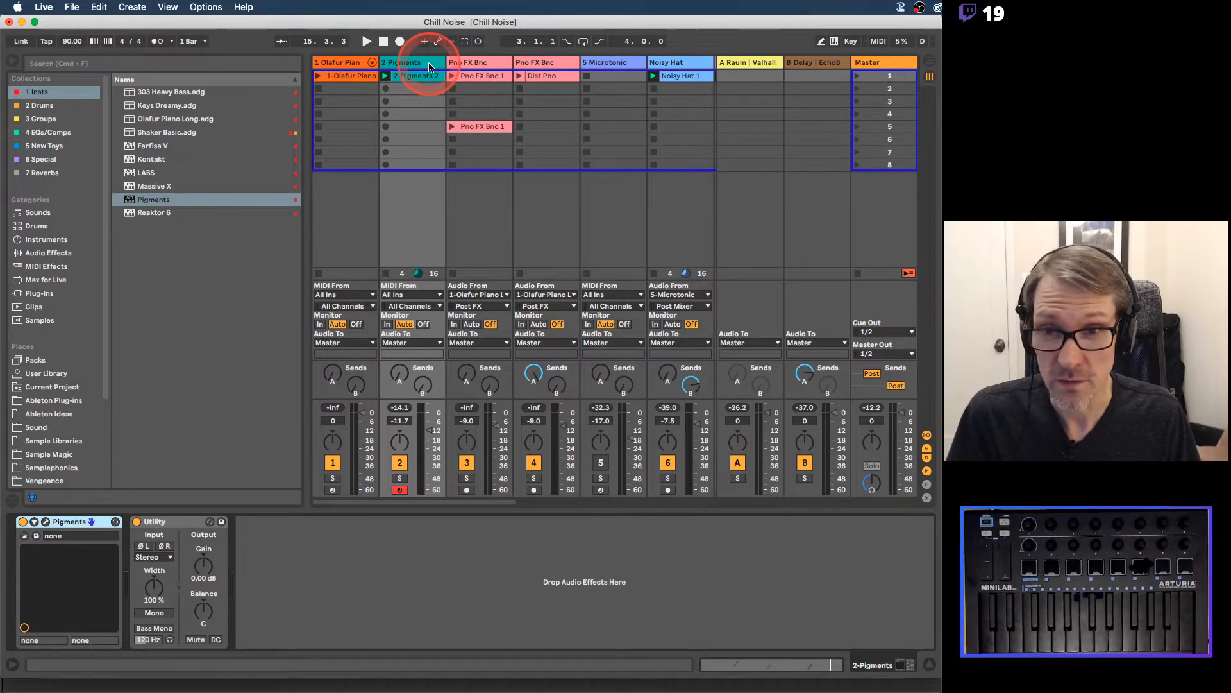
click(418, 79)
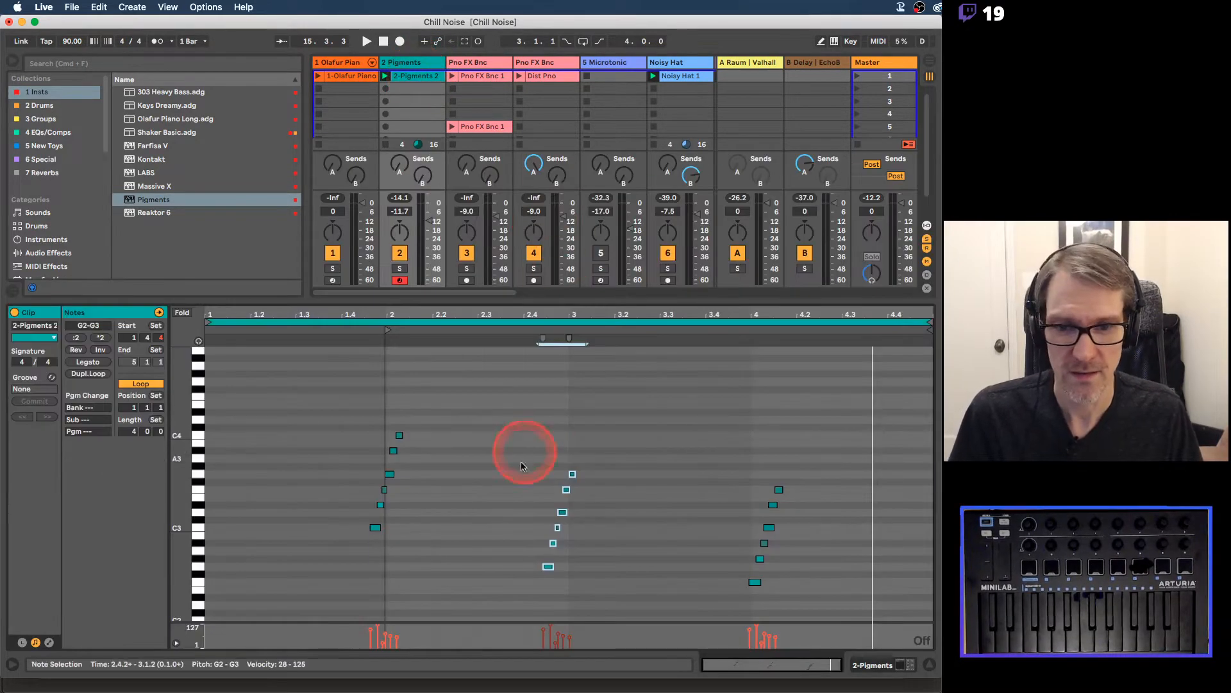
drag(508, 432, 867, 599)
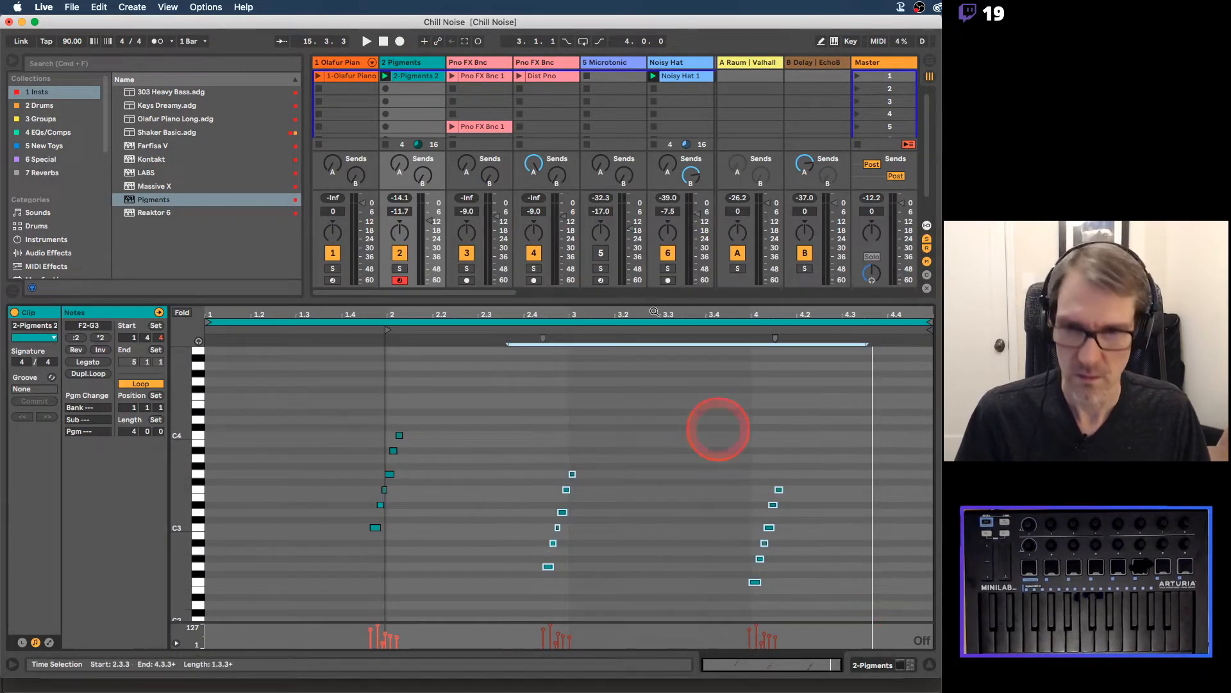
drag(418, 77, 417, 90)
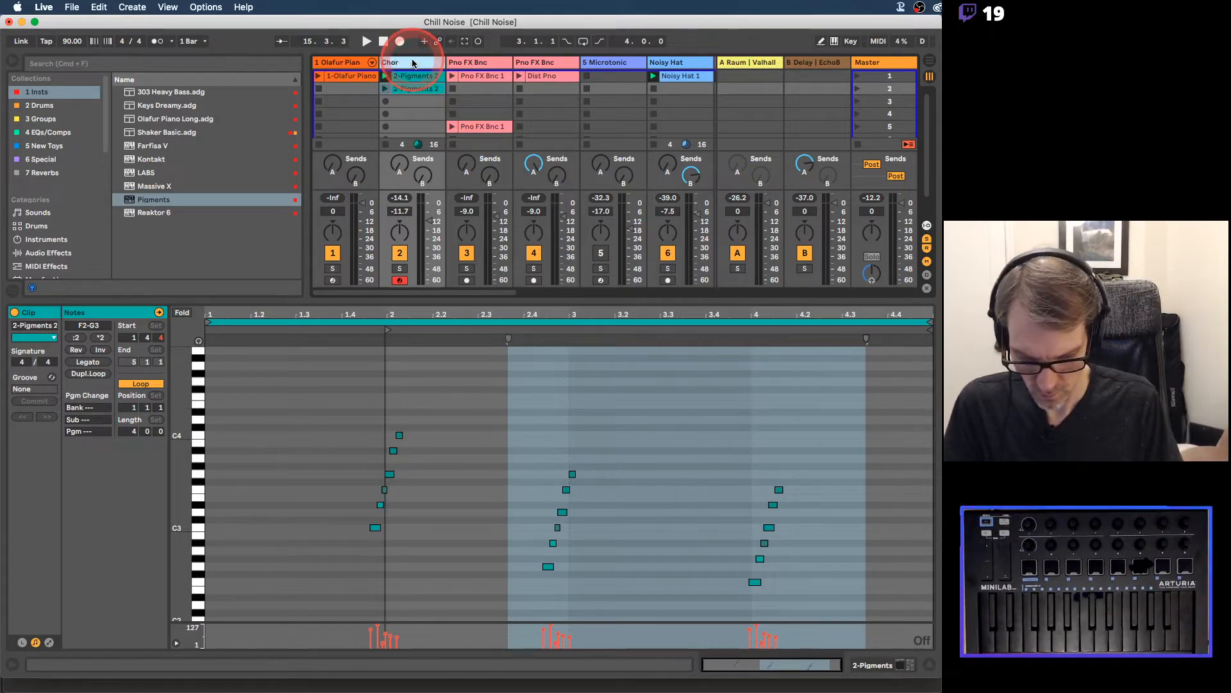
Step: Rename the Pigments track and its first clip as Chord Thrum
text(d Thrum)
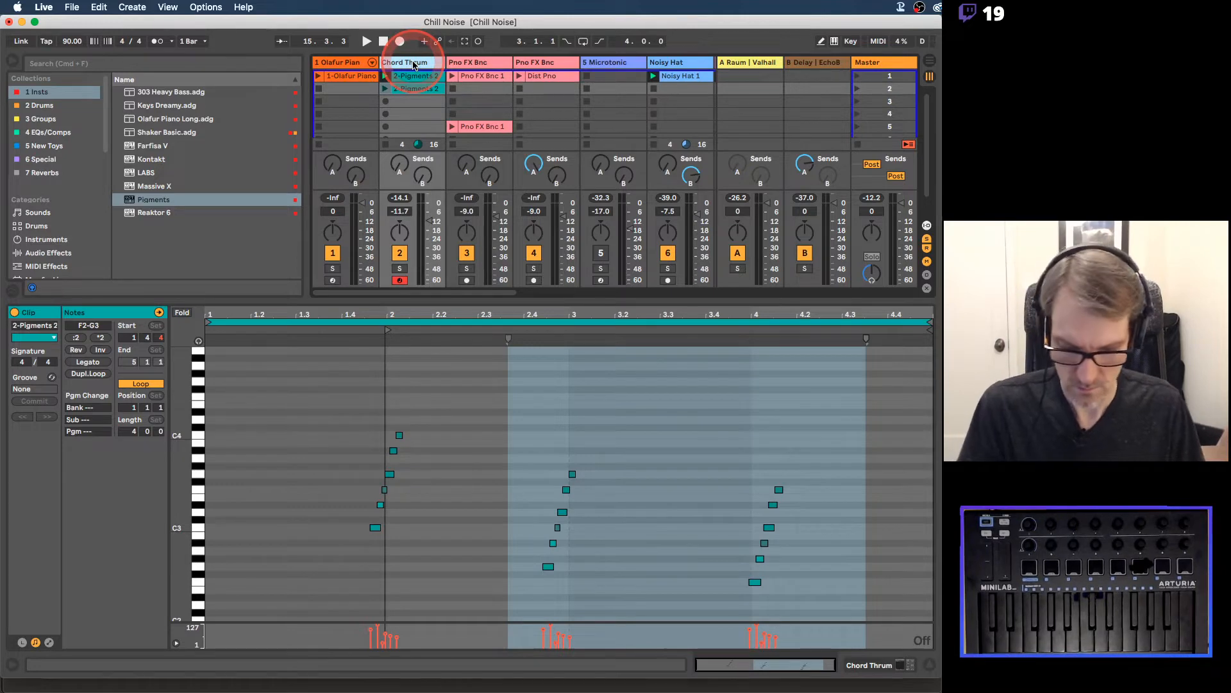
key(super+c)
click(412, 78)
key(super+r)
key(super+v)
key(Return)
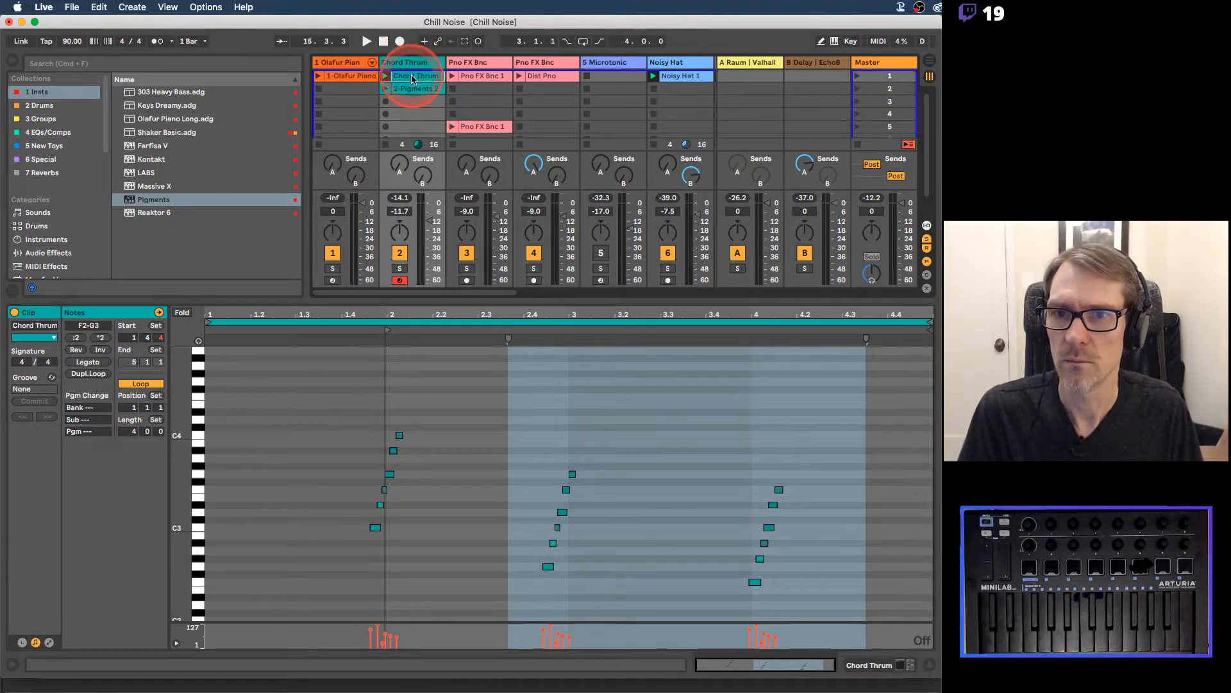
Step: Rename the duplicated clip in the second slot as Chord Thrum 2
click(414, 88)
key(super+r)
key(super+v)
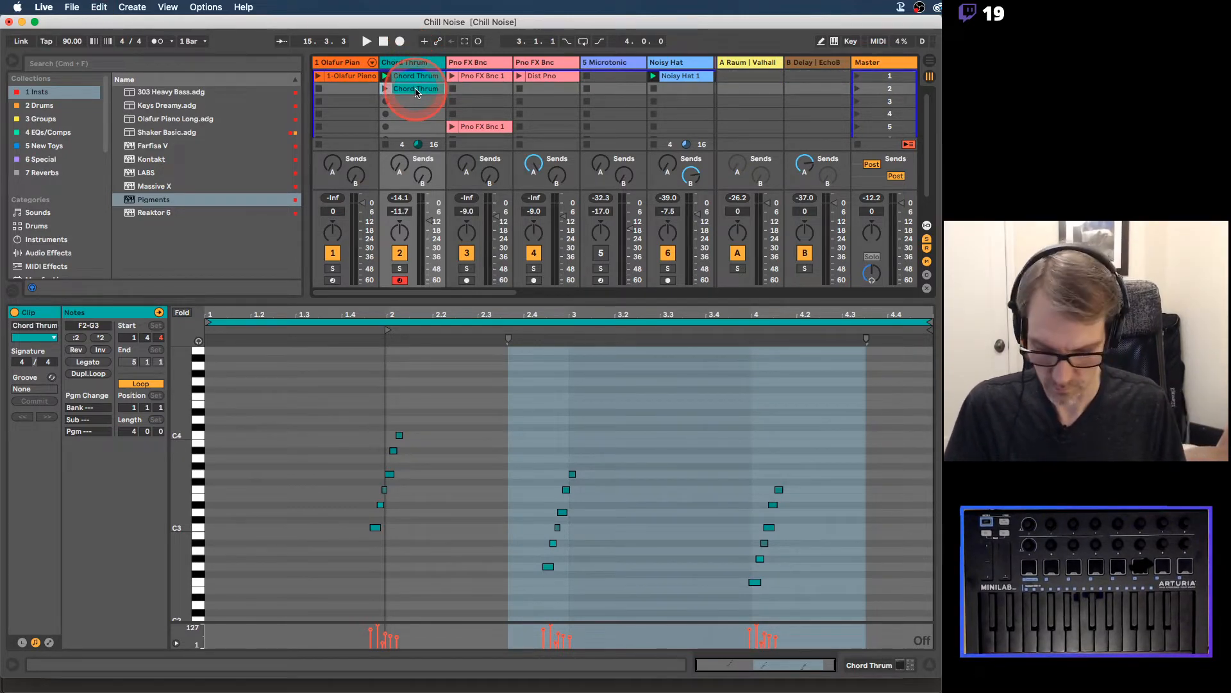
text(2)
key(Return)
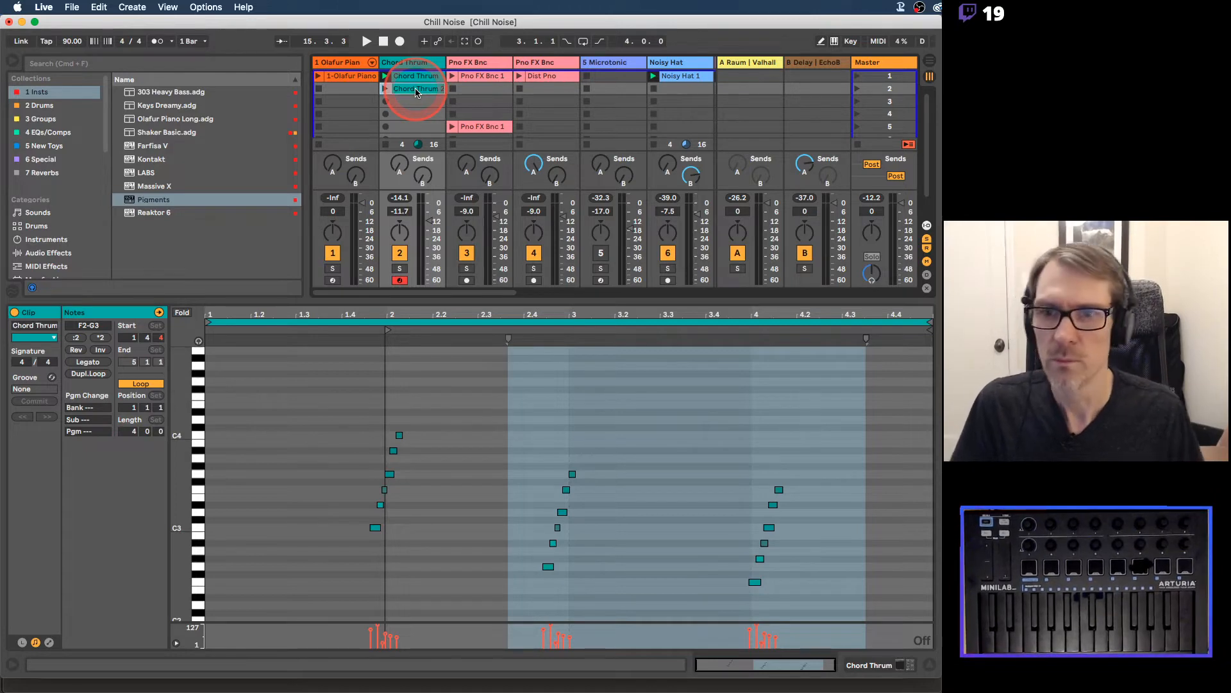
Step: Reduce Chord Thrum 2 to its first chord, align that chord and the clip start at 2.1.1, and play it
drag(522, 457, 810, 589)
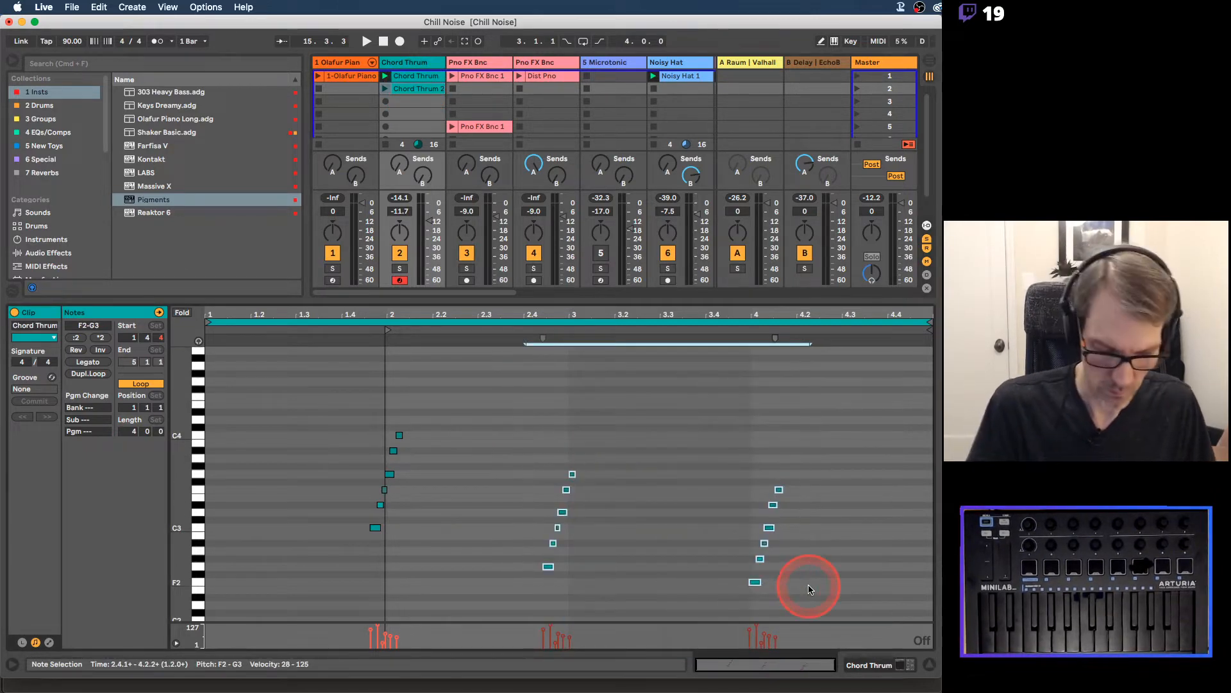
key(Delete)
drag(365, 426, 391, 530)
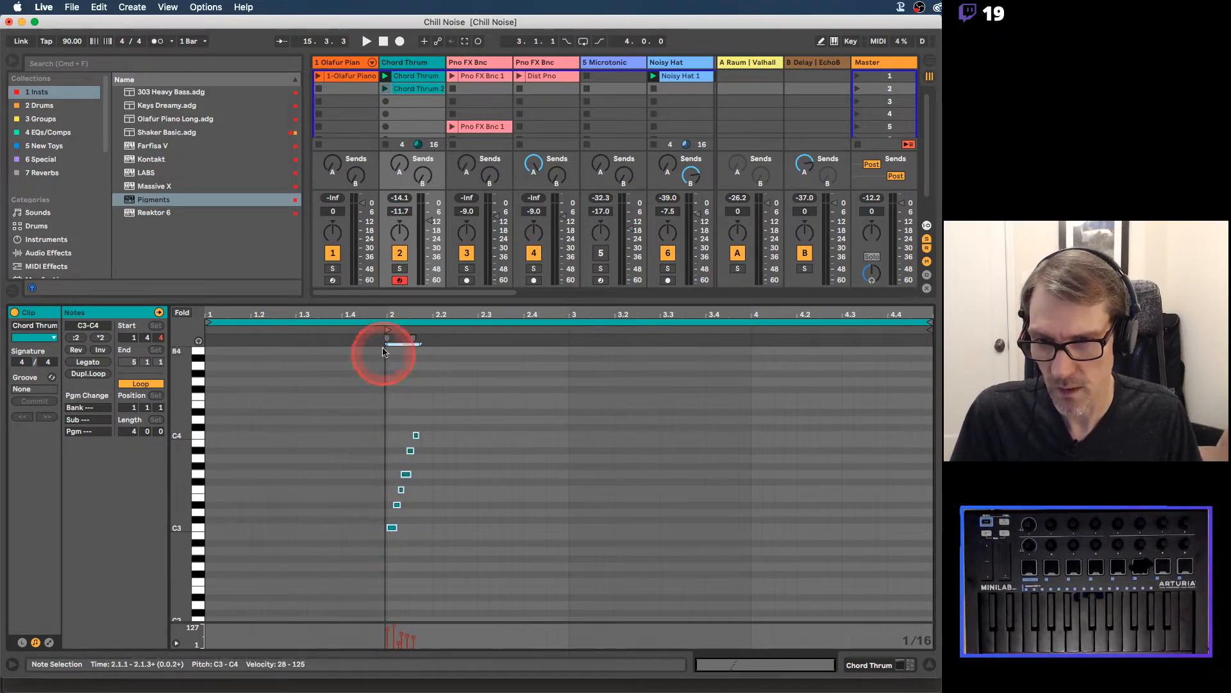
mouse_move(386, 330)
mouse_down()
mouse_move(398, 329)
mouse_move(388, 330)
mouse_up()
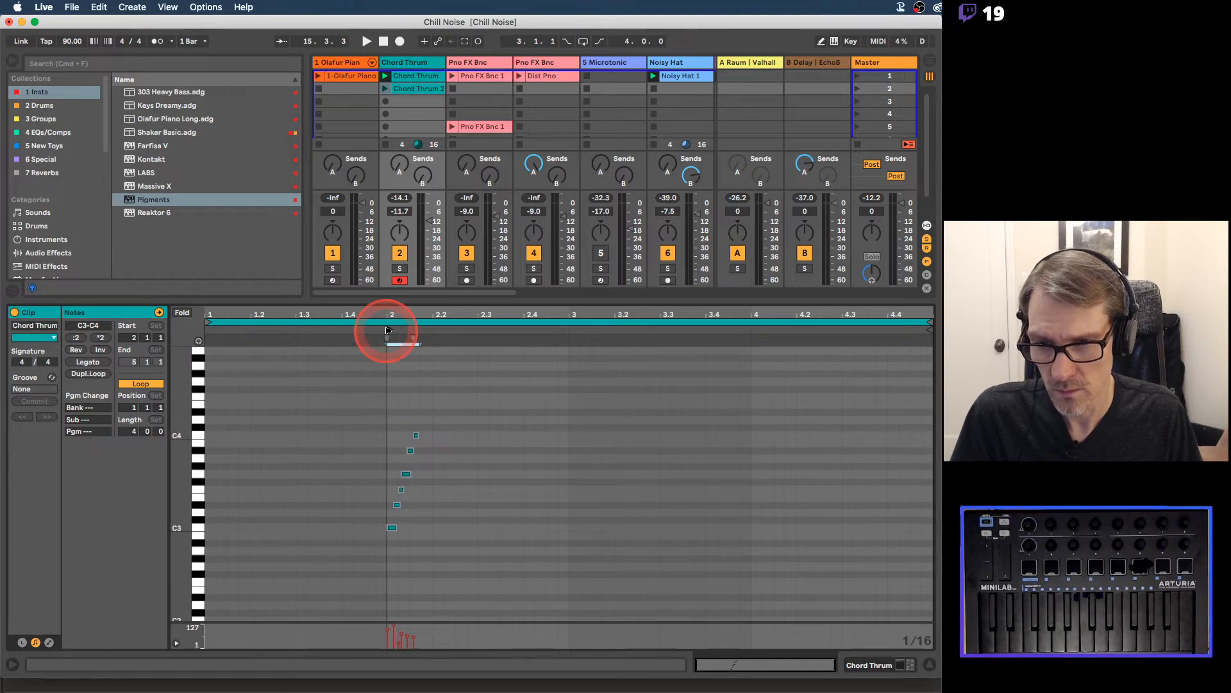
click(386, 90)
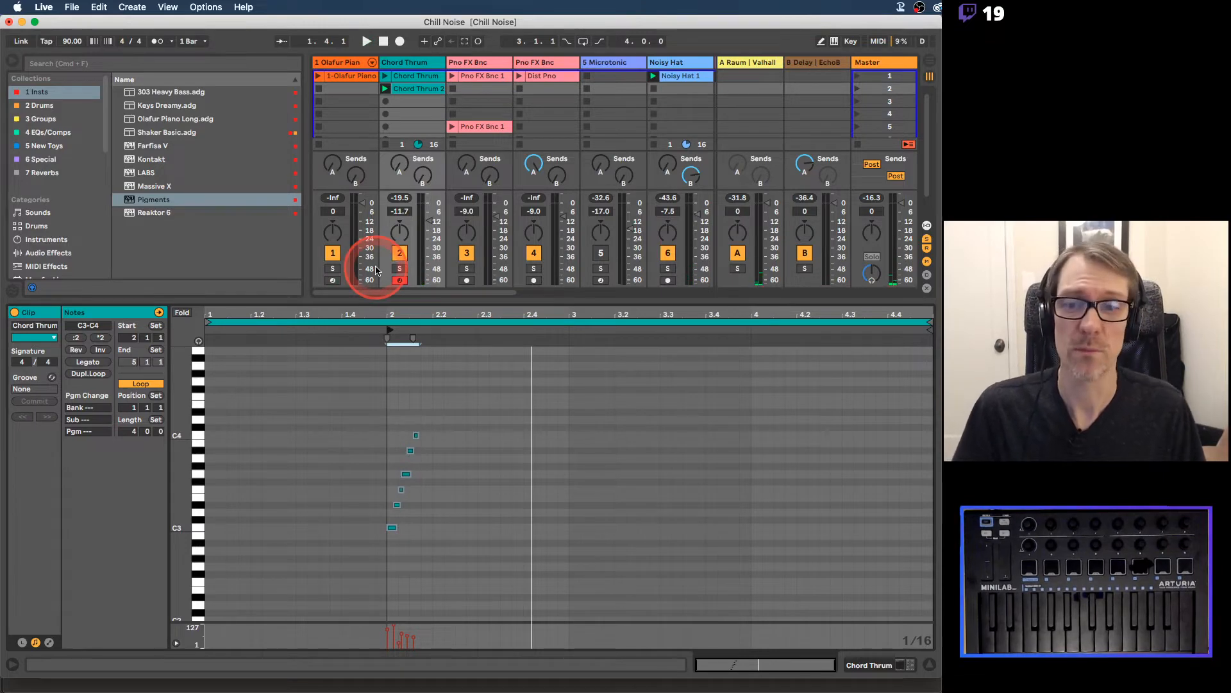
Step: Solo the Chord Thrum track, enlarge the Session mixer area, and move the lower Pno FX Bnc 1 clip up to scene 3
click(399, 268)
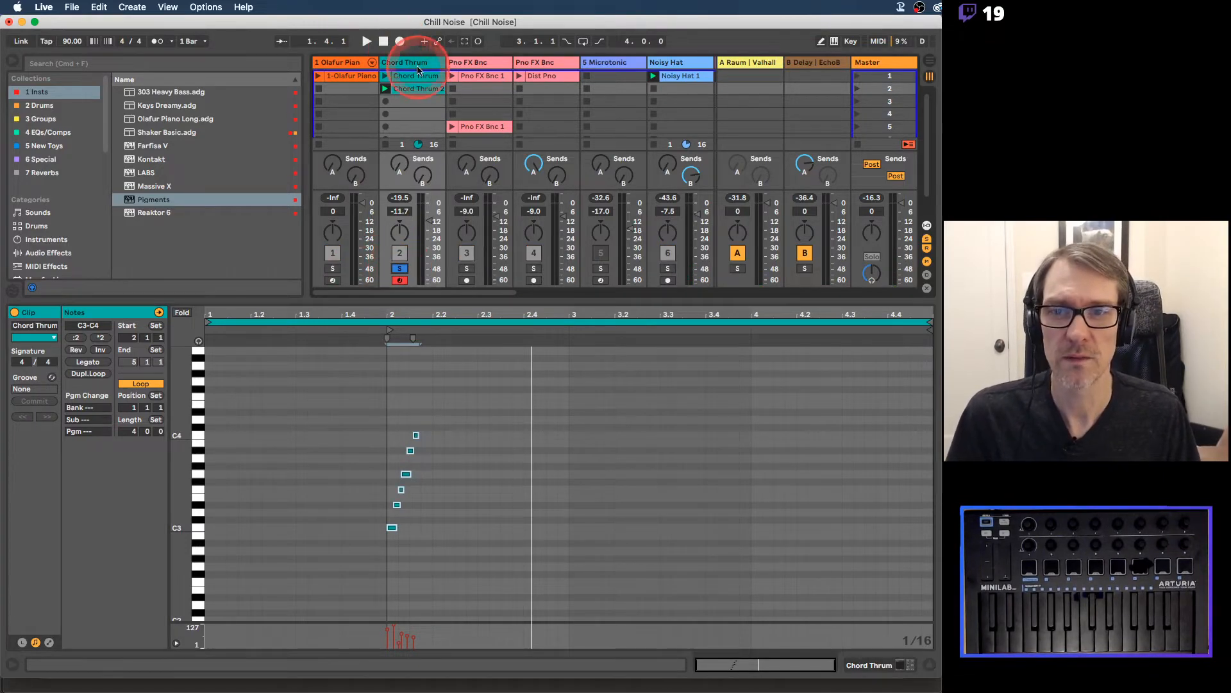
click(812, 65)
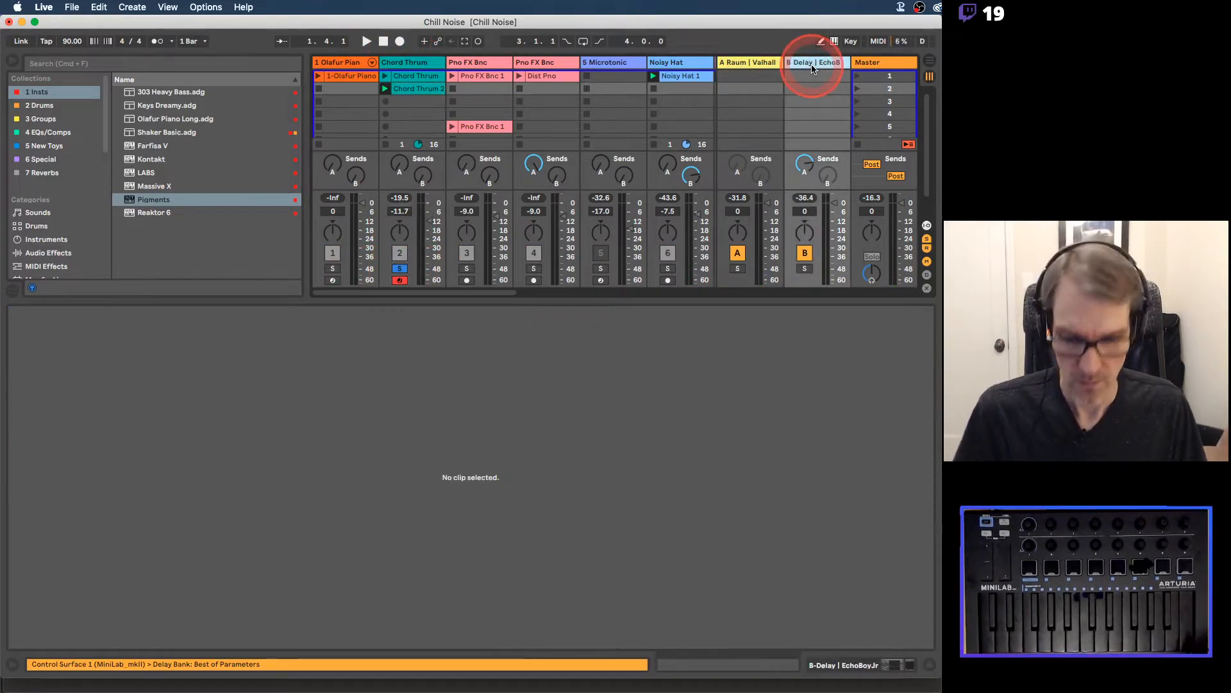
drag(425, 284, 409, 412)
click(499, 128)
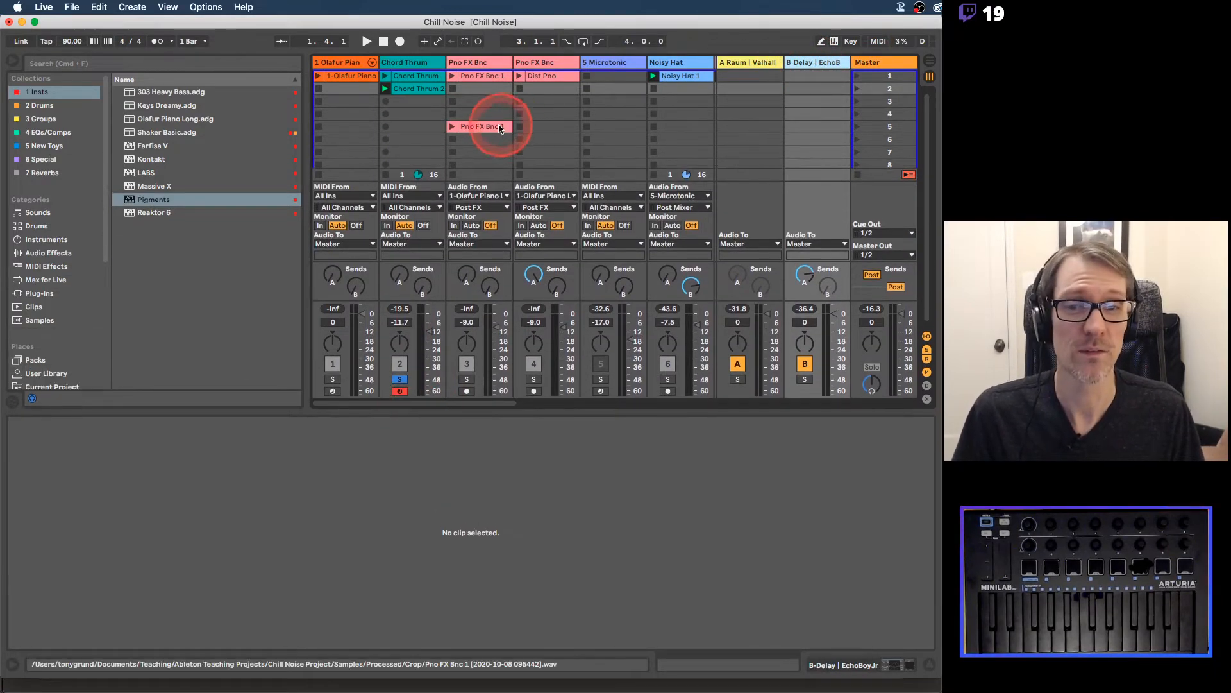
drag(500, 128, 482, 103)
Step: Insert a third return track after the Delay | EchoBoy return and load the Delay audio effect onto it
click(820, 64)
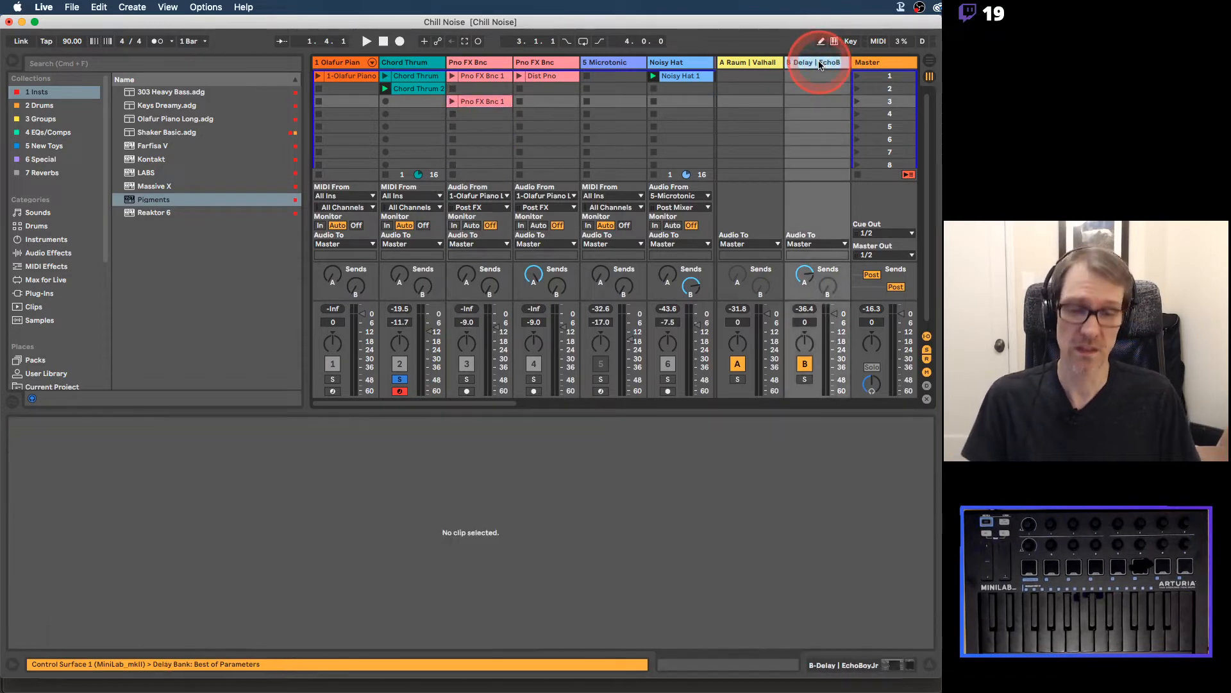
key(super+alt+t)
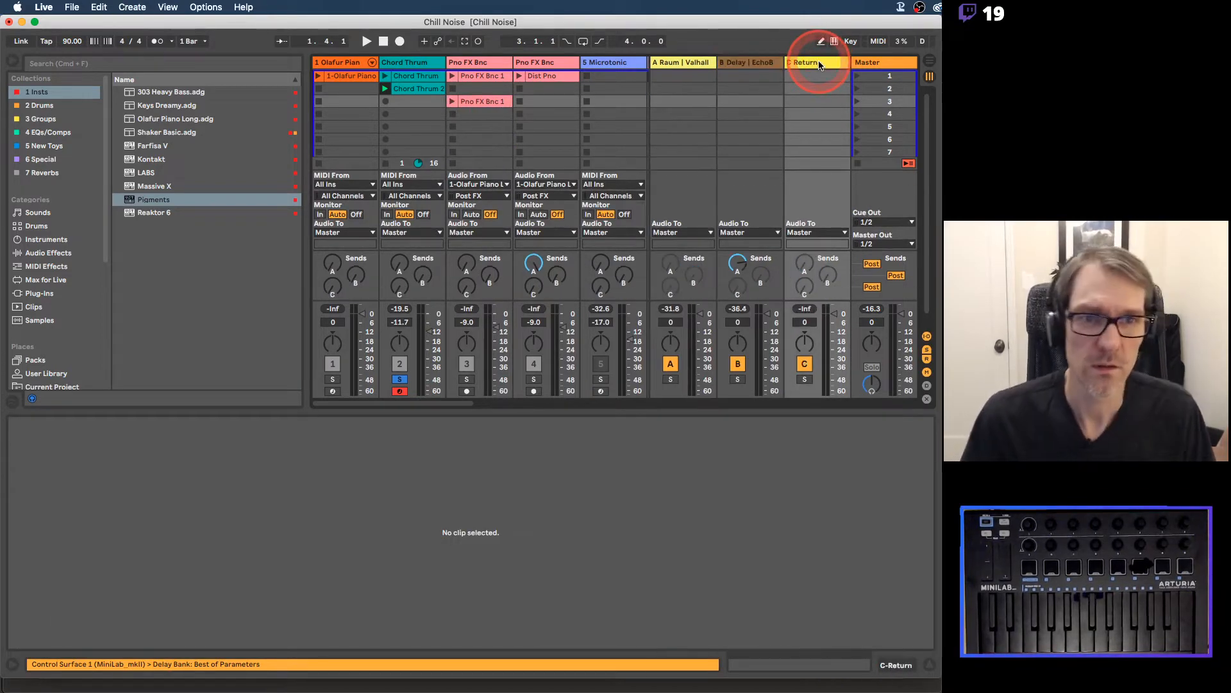
click(820, 64)
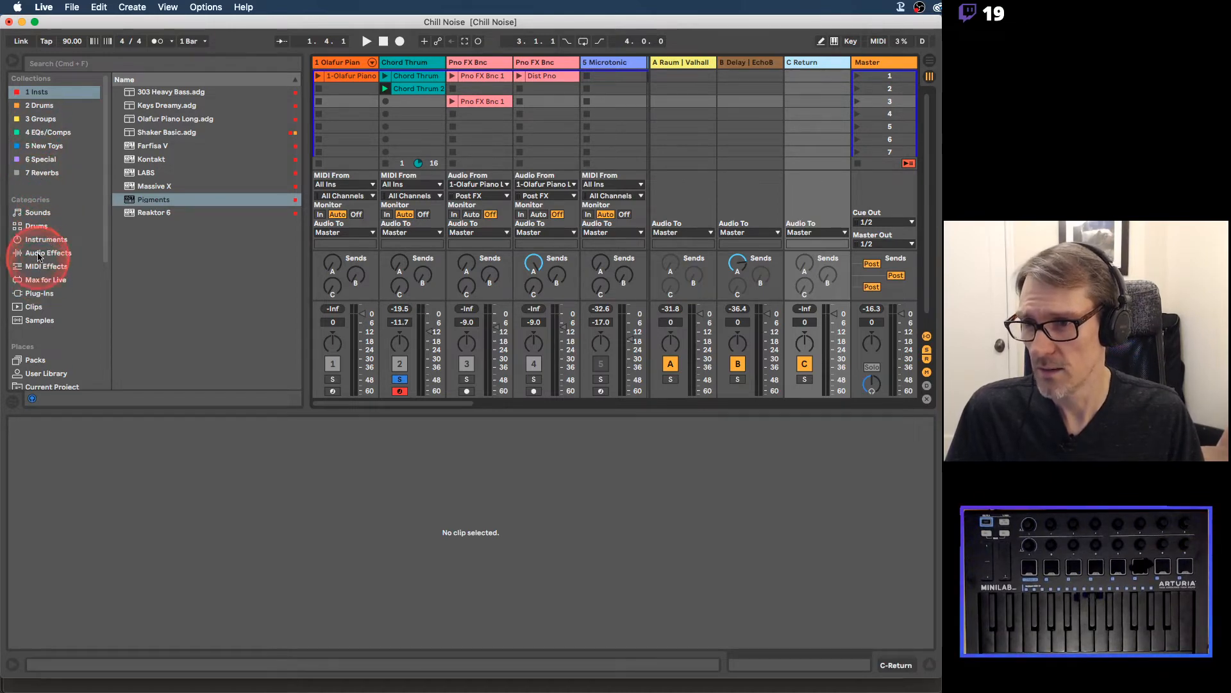
click(40, 252)
scroll(152, 177, down, 6)
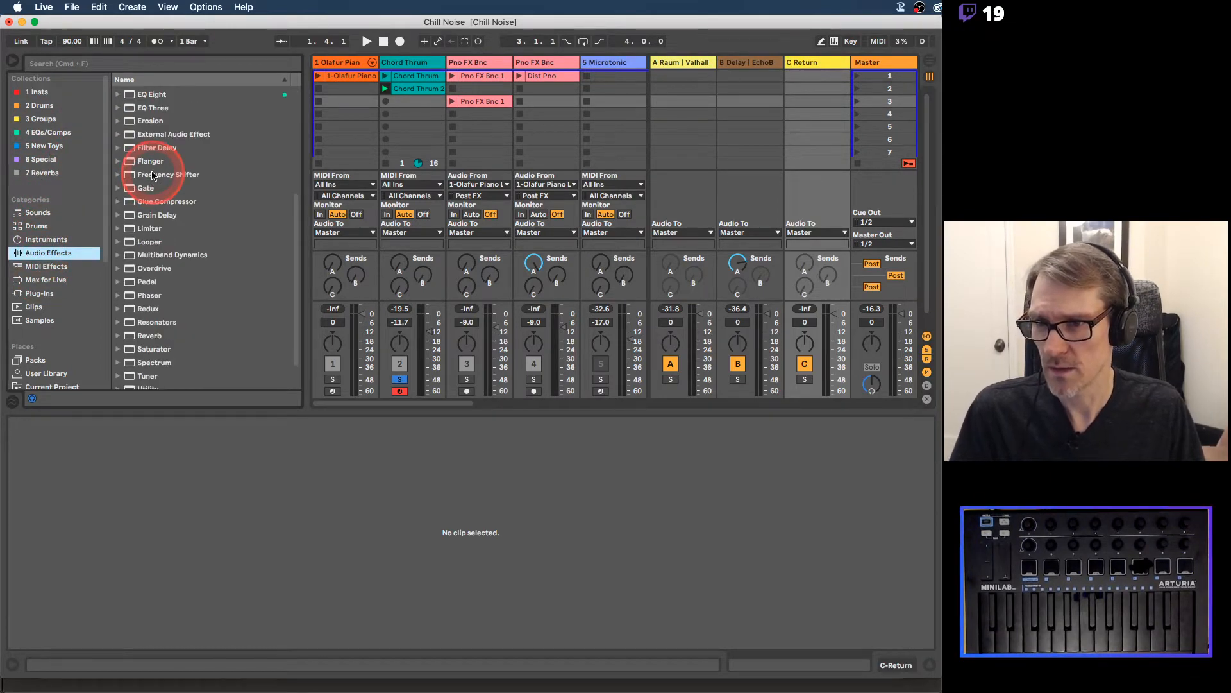
scroll(151, 177, up, 6)
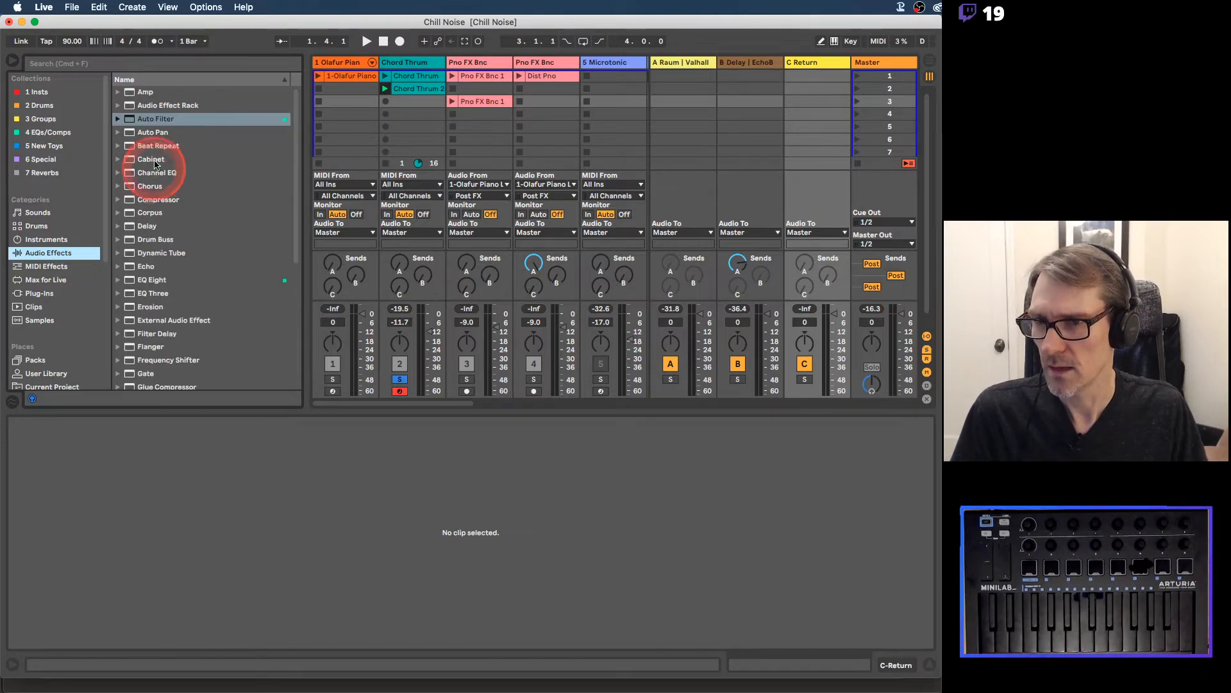
drag(130, 230, 827, 91)
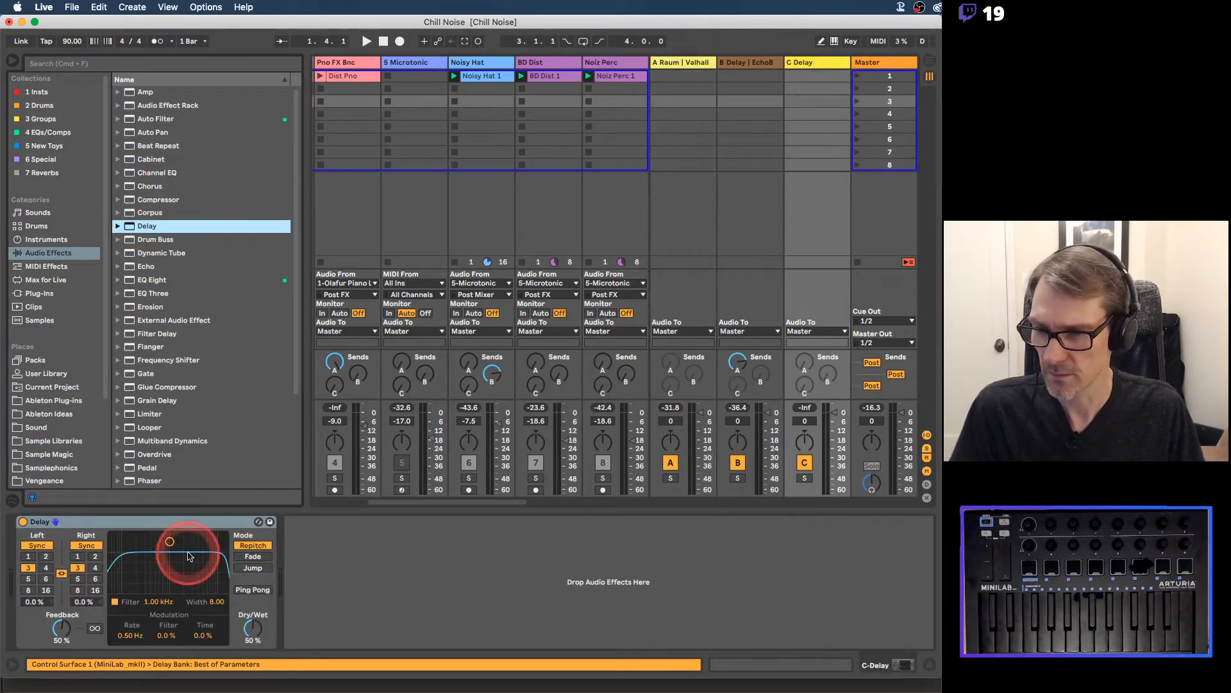
Step: Configure the Delay with its filter off, feedback at 0%, dry/wet at 100%, and both channels synced to 4 sixteenths
click(115, 603)
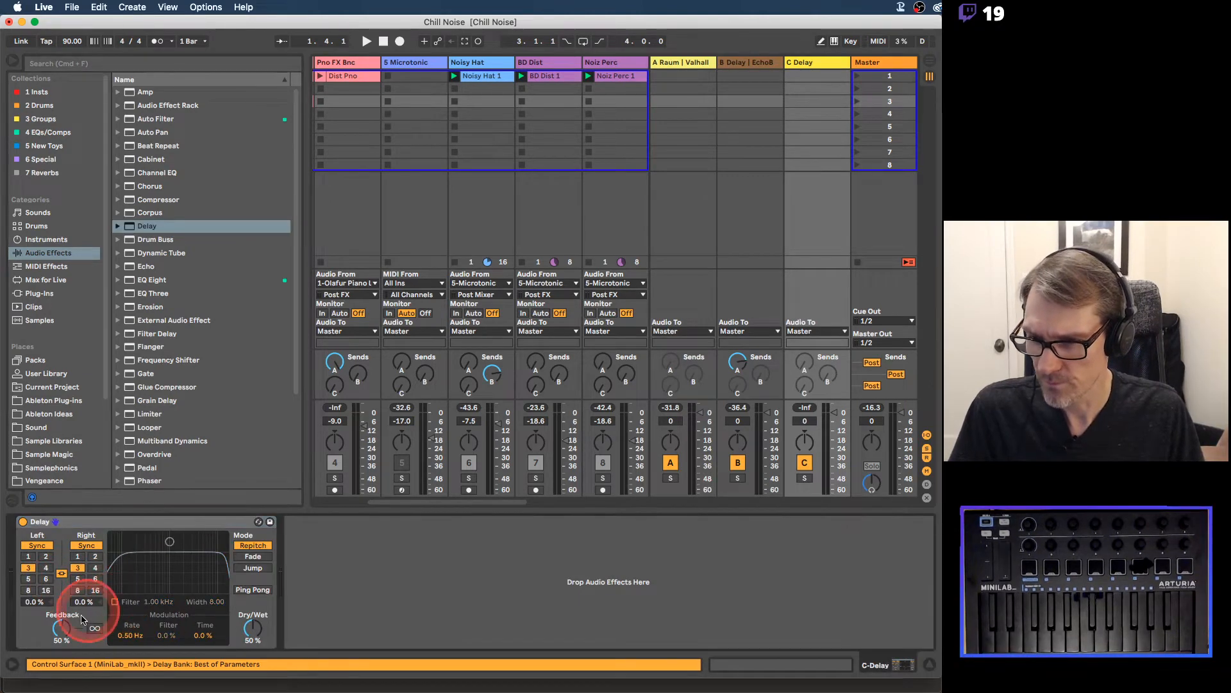
drag(57, 625, 57, 670)
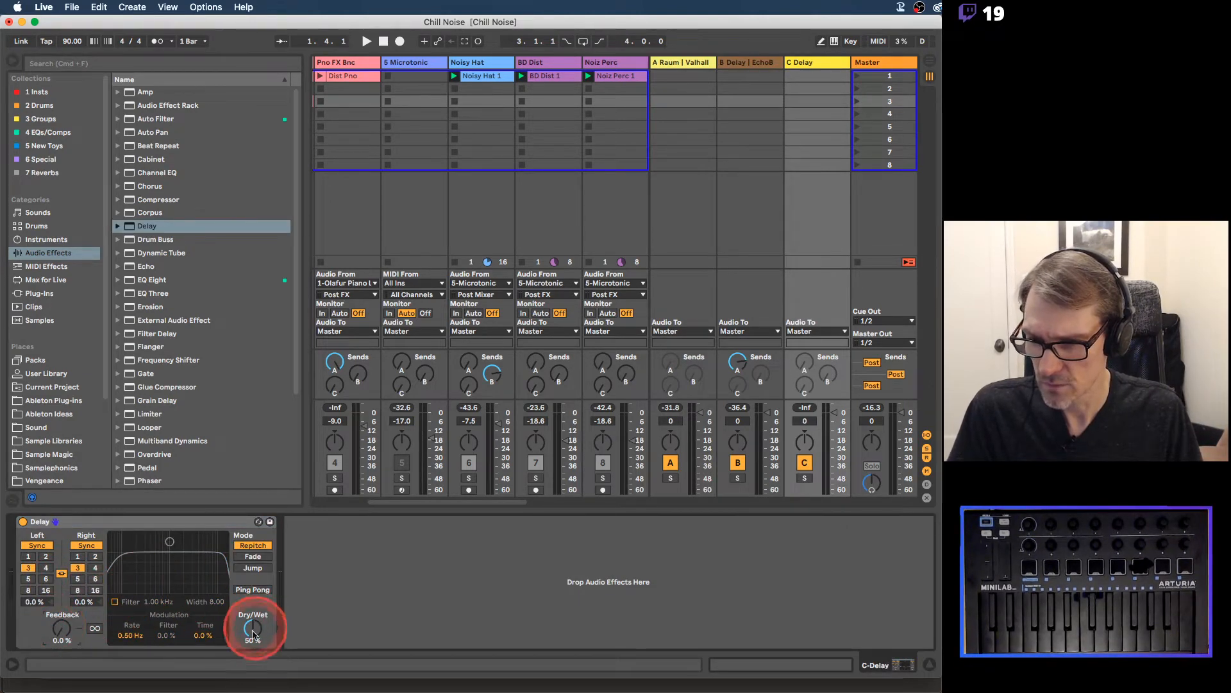
drag(252, 630, 253, 581)
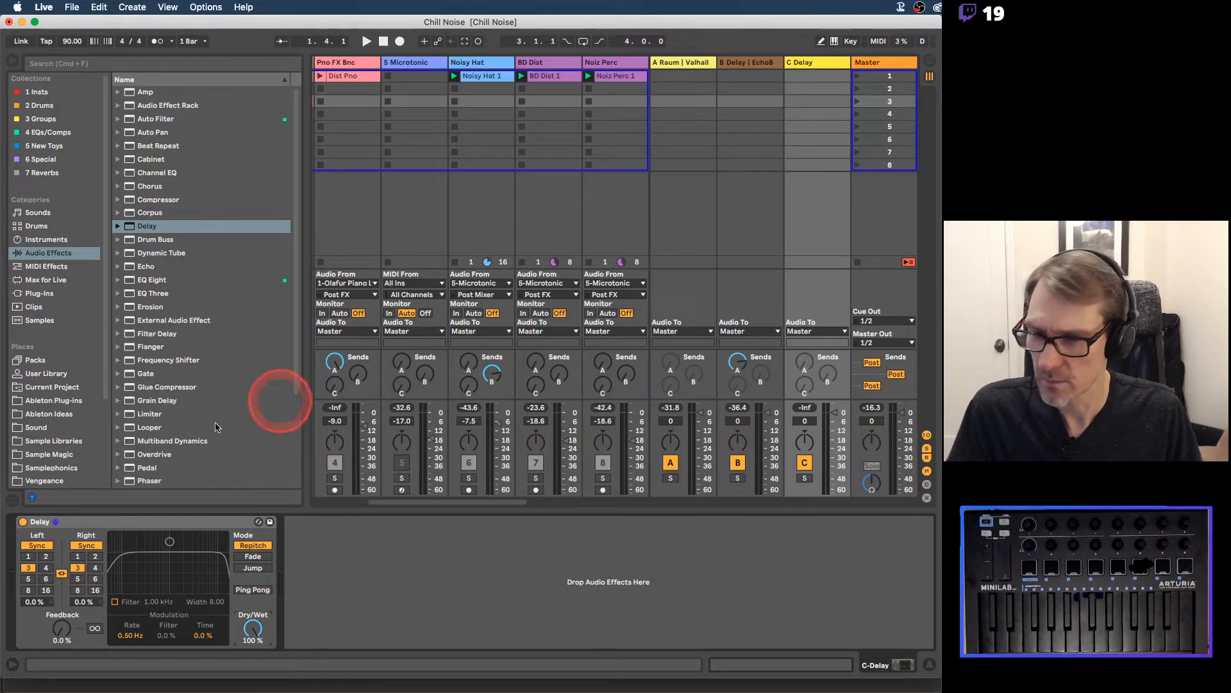
click(46, 567)
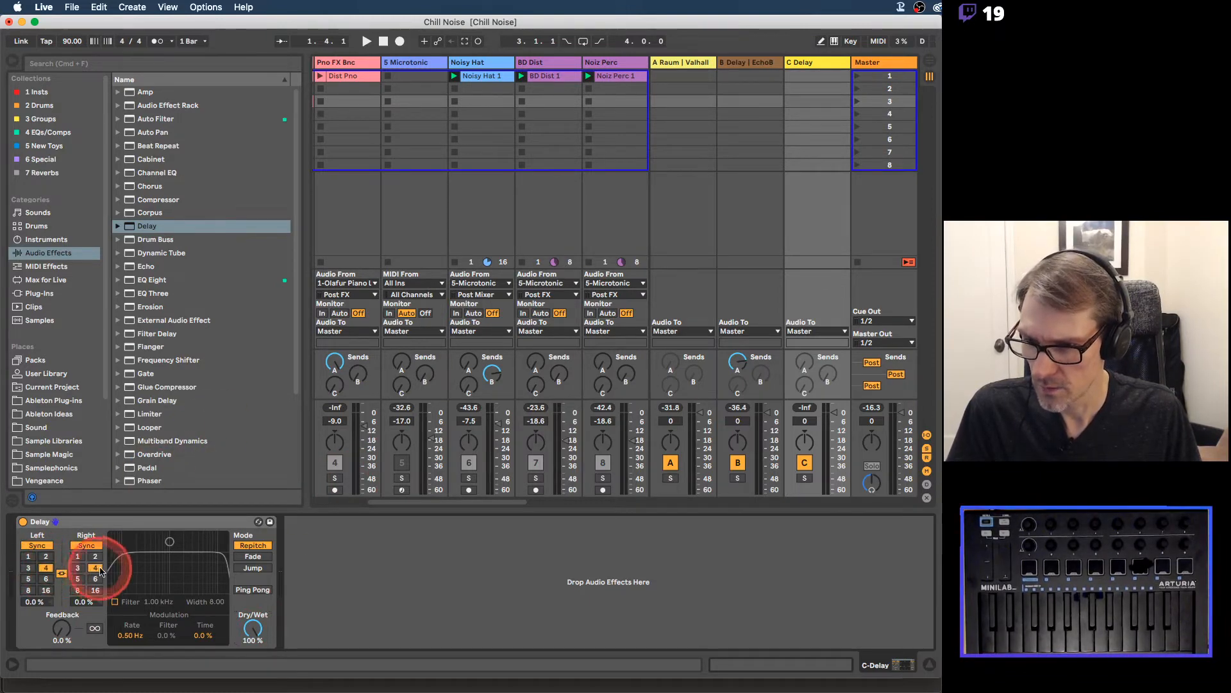
Step: Turn up send C on the Chord Thrum track and play the set to audition the new delay return
key(space)
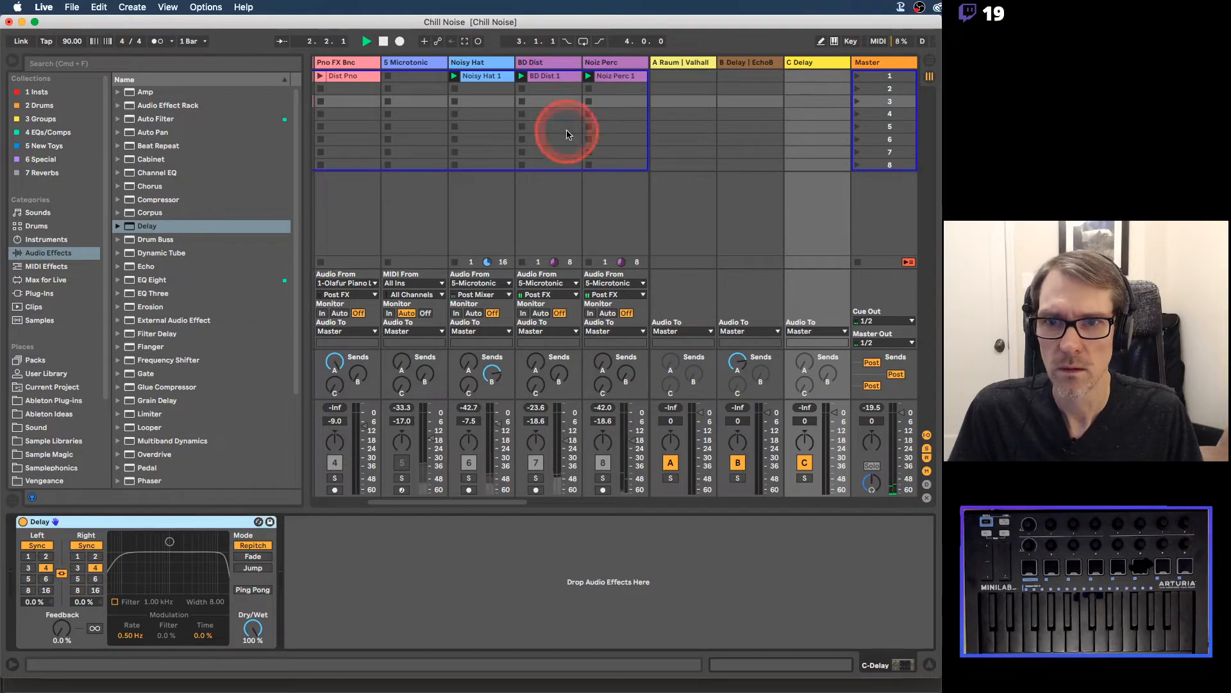
key(space)
scroll(598, 106, left, 5)
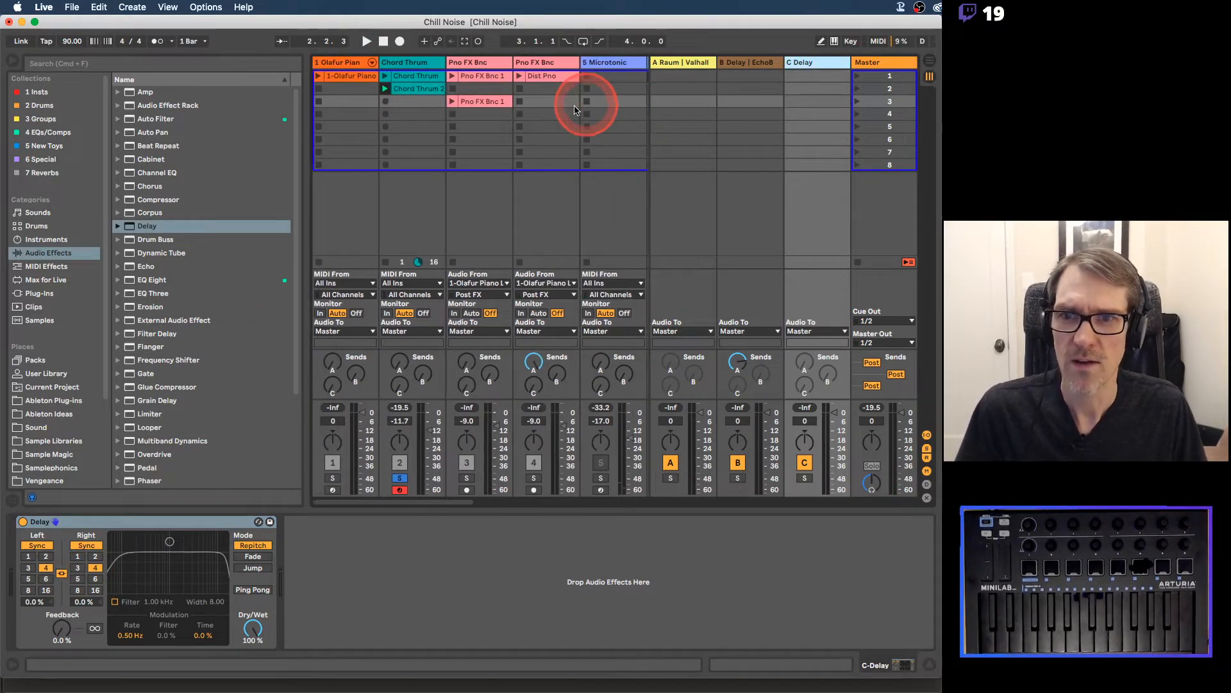
drag(409, 391, 404, 383)
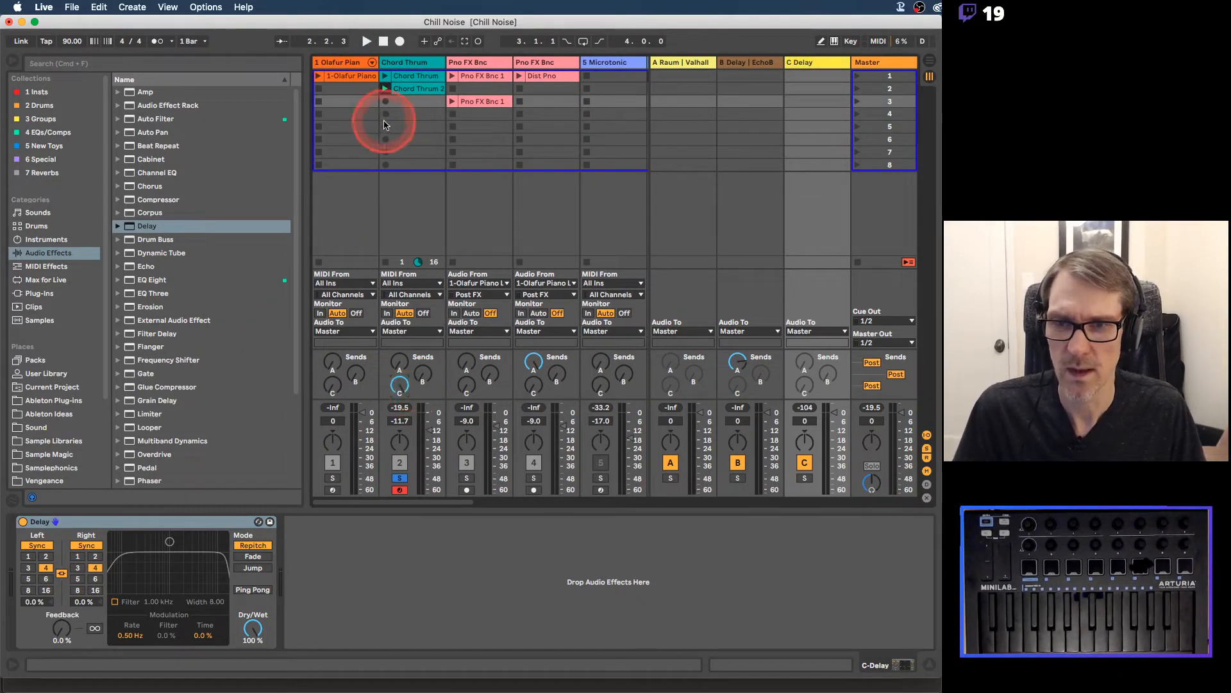
key(space)
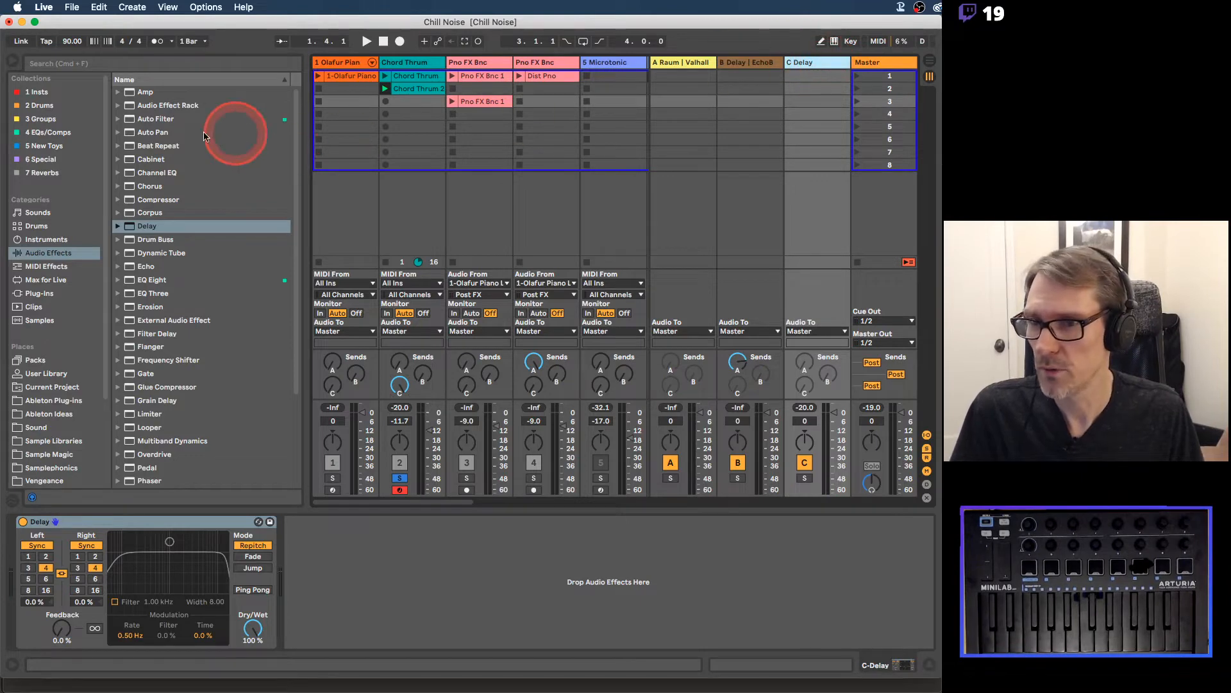
Step: Add EQ Three after the Delay on return C and MIDI-map its GainLow, GainMid and GainHi to CC 91, 79 and 72
drag(128, 294, 314, 638)
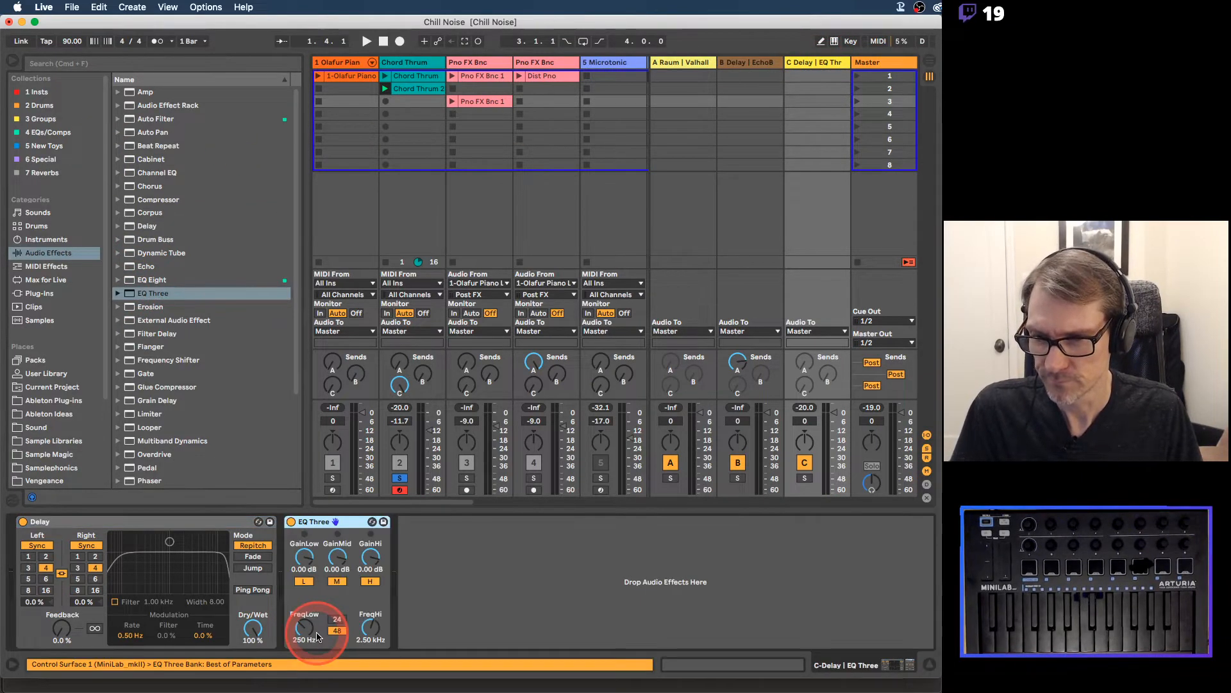
click(347, 567)
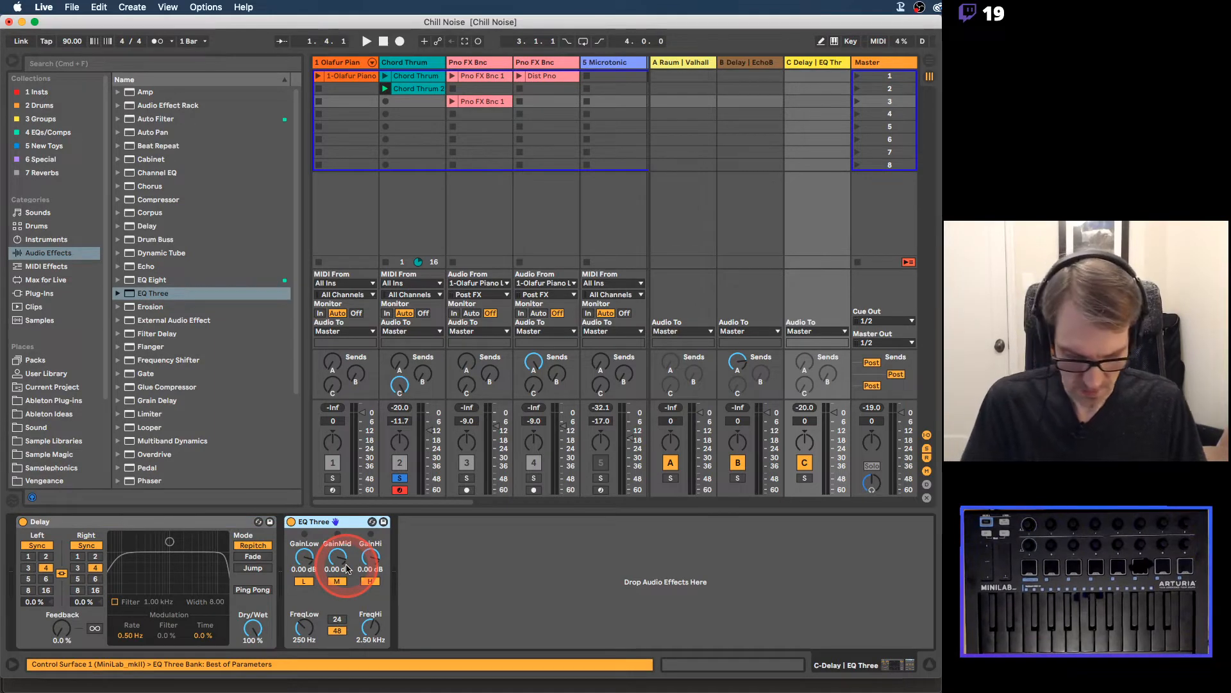
key(super+m)
click(305, 566)
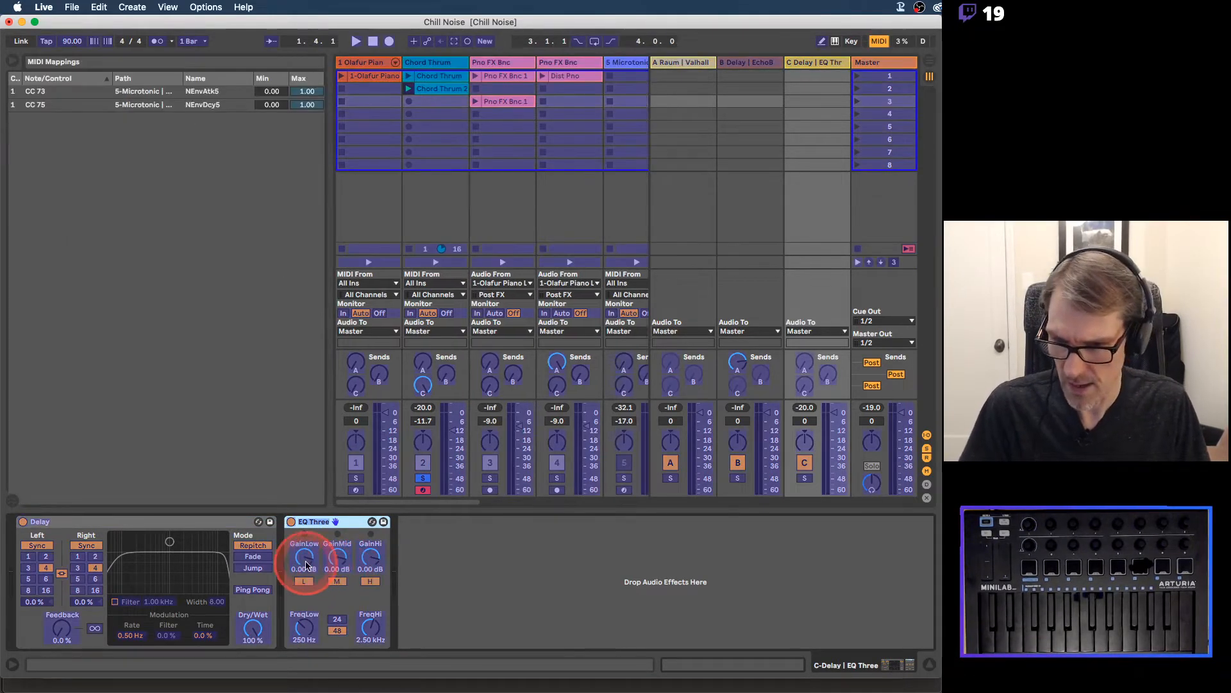
click(347, 566)
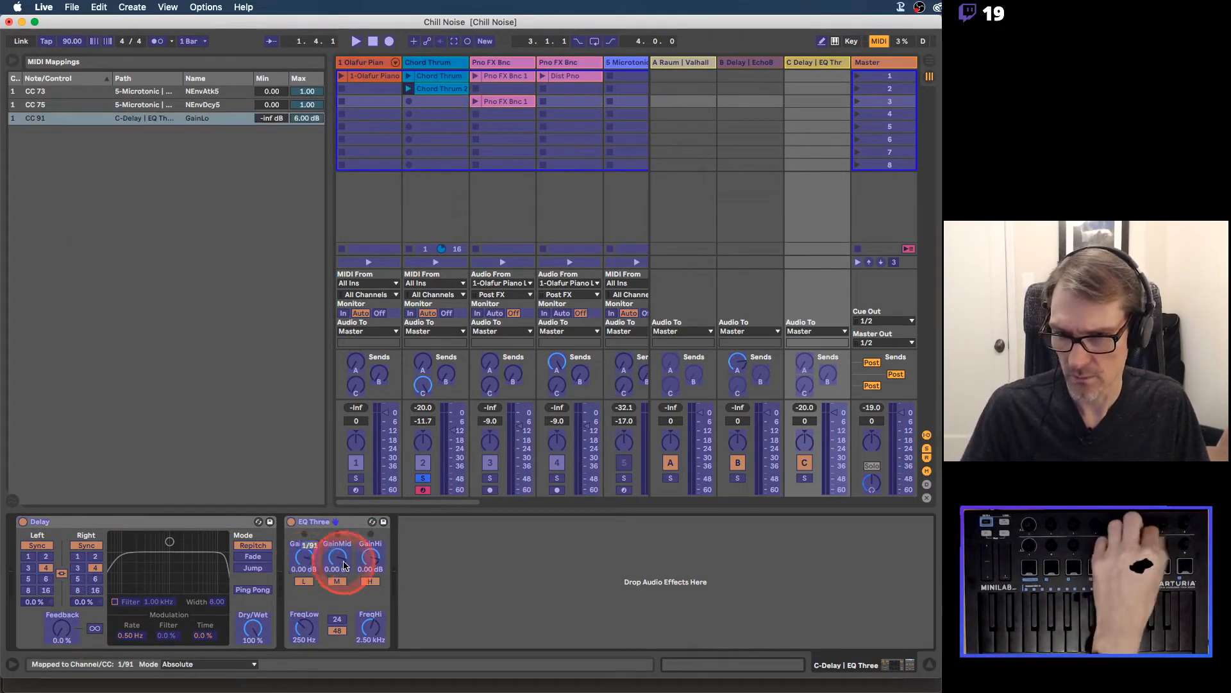
click(370, 563)
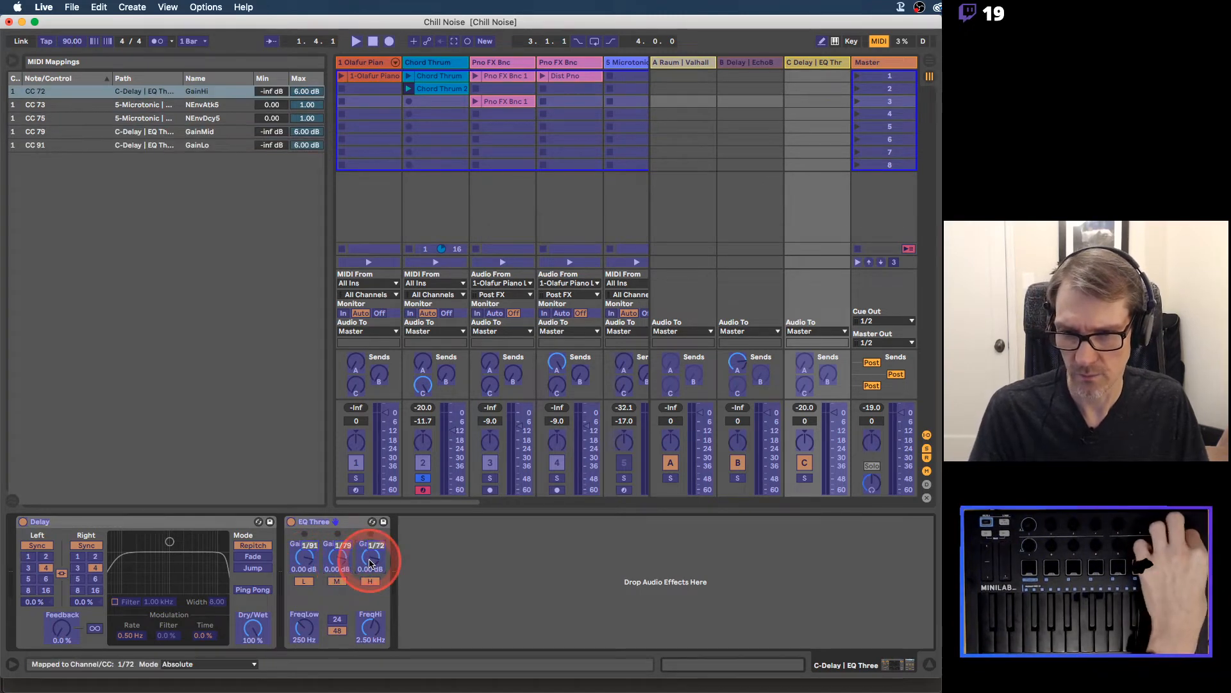
key(super+m)
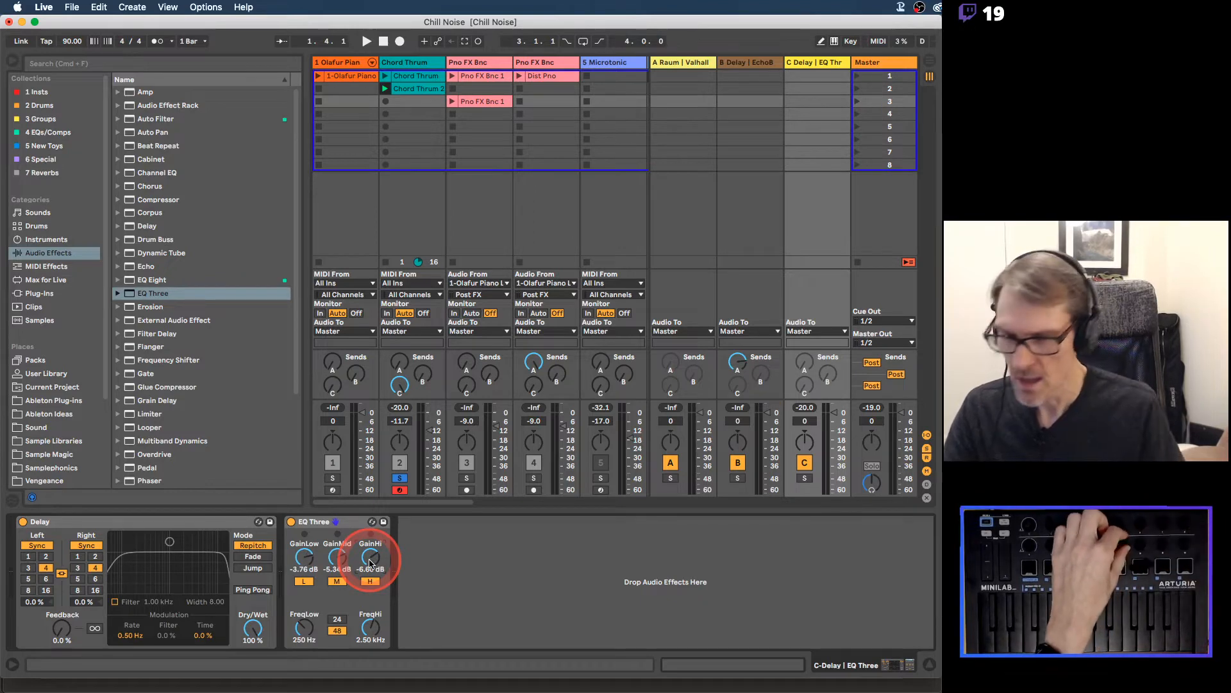
Step: MIDI-map return C's track volume to CC 17 and play the set briefly to check the delay
key(super+m)
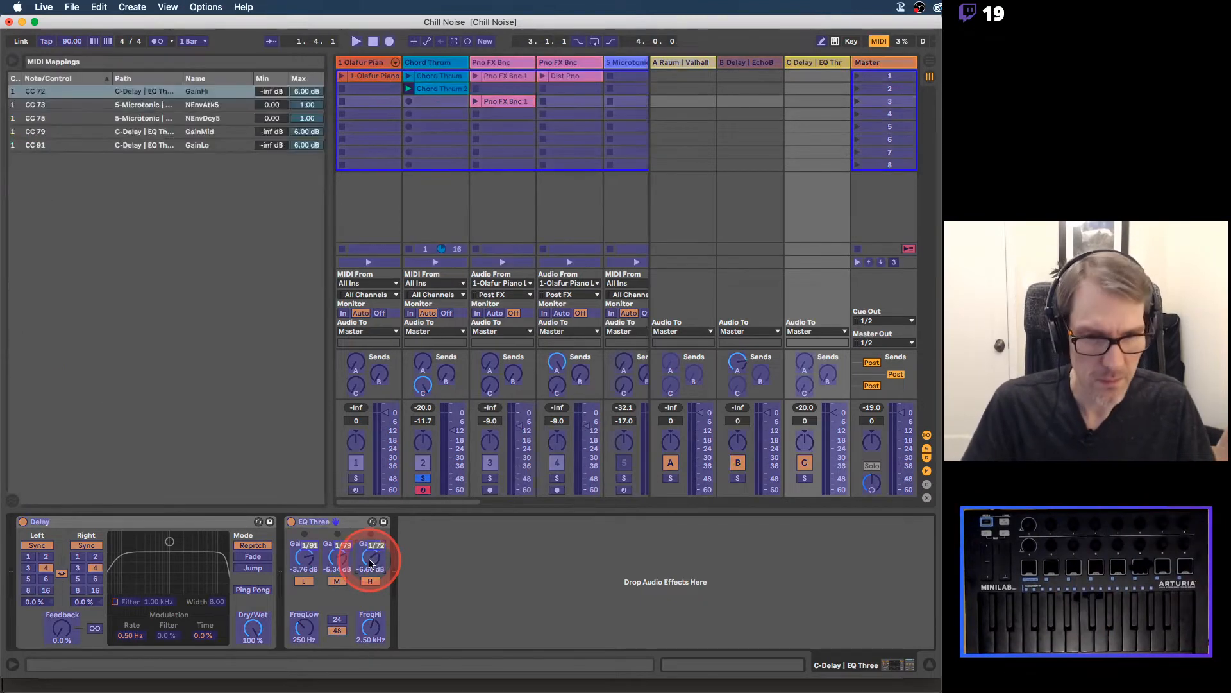
click(834, 441)
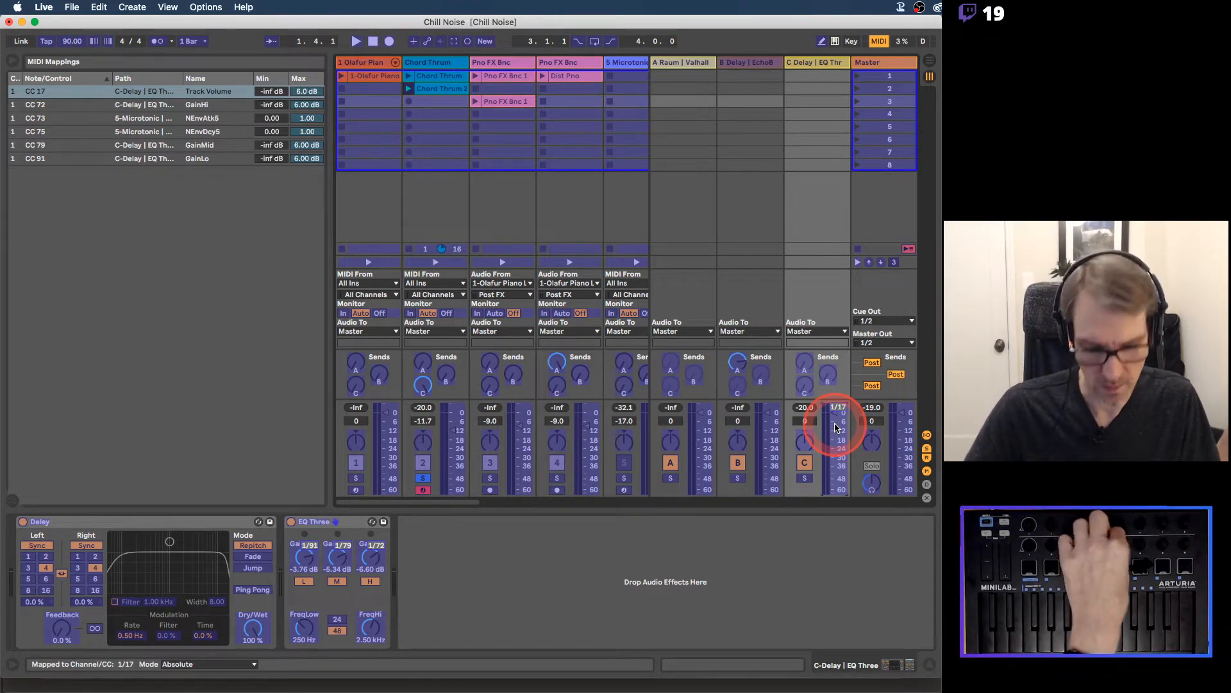
key(super+m)
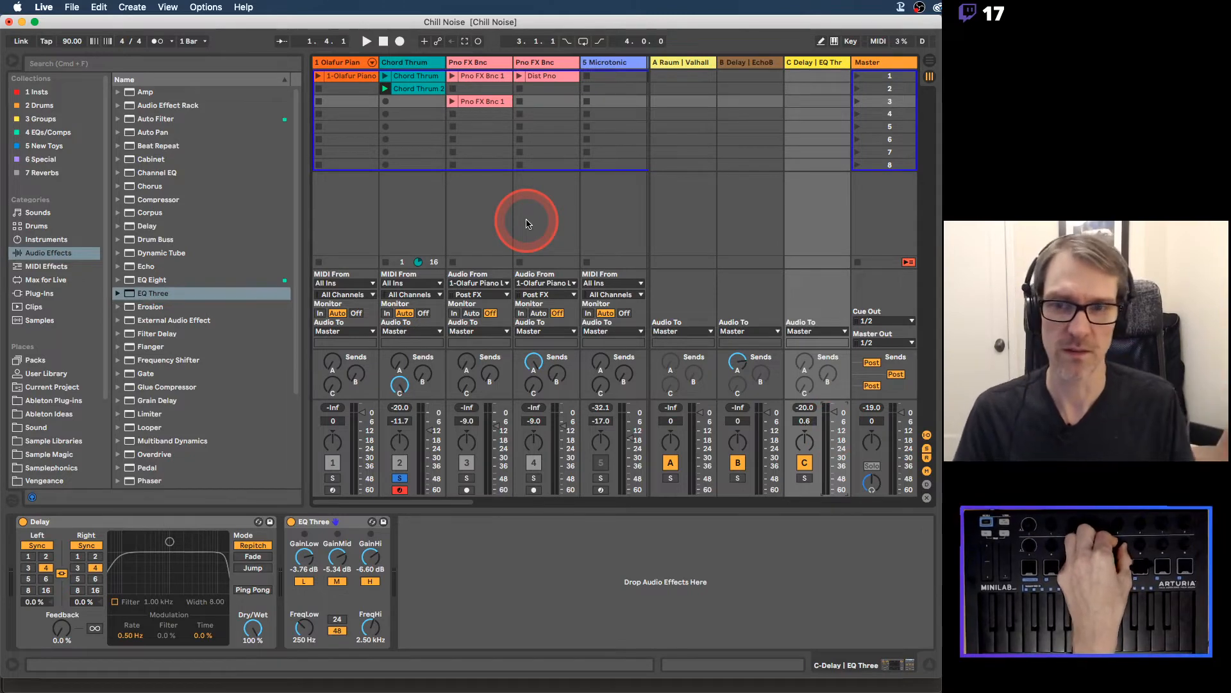
key(space)
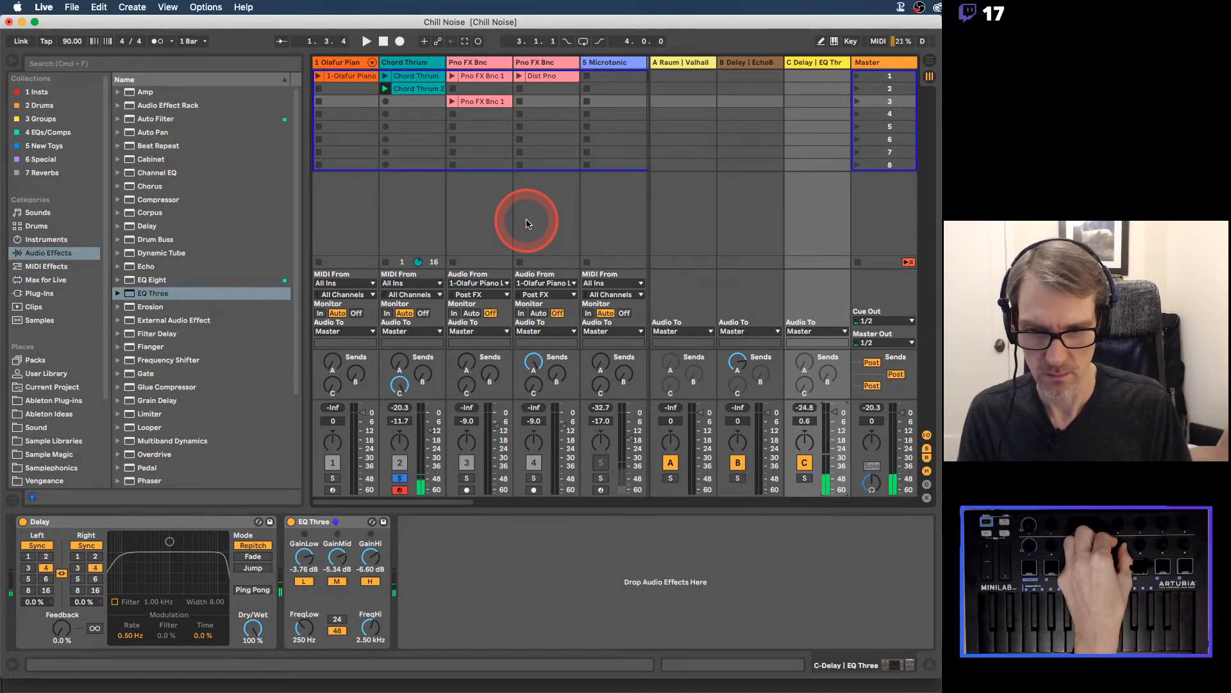
key(space)
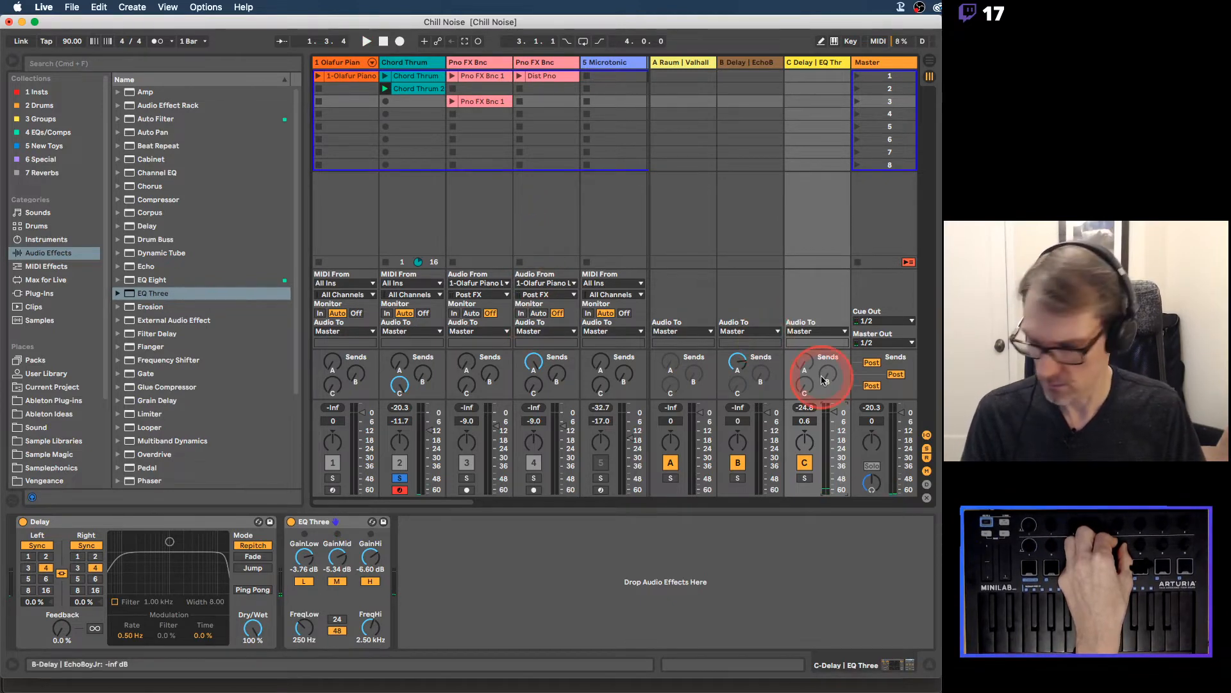
Step: Remap return C's track volume to CC 16 and select its own send C for a MIDI controller assignment
key(super+m)
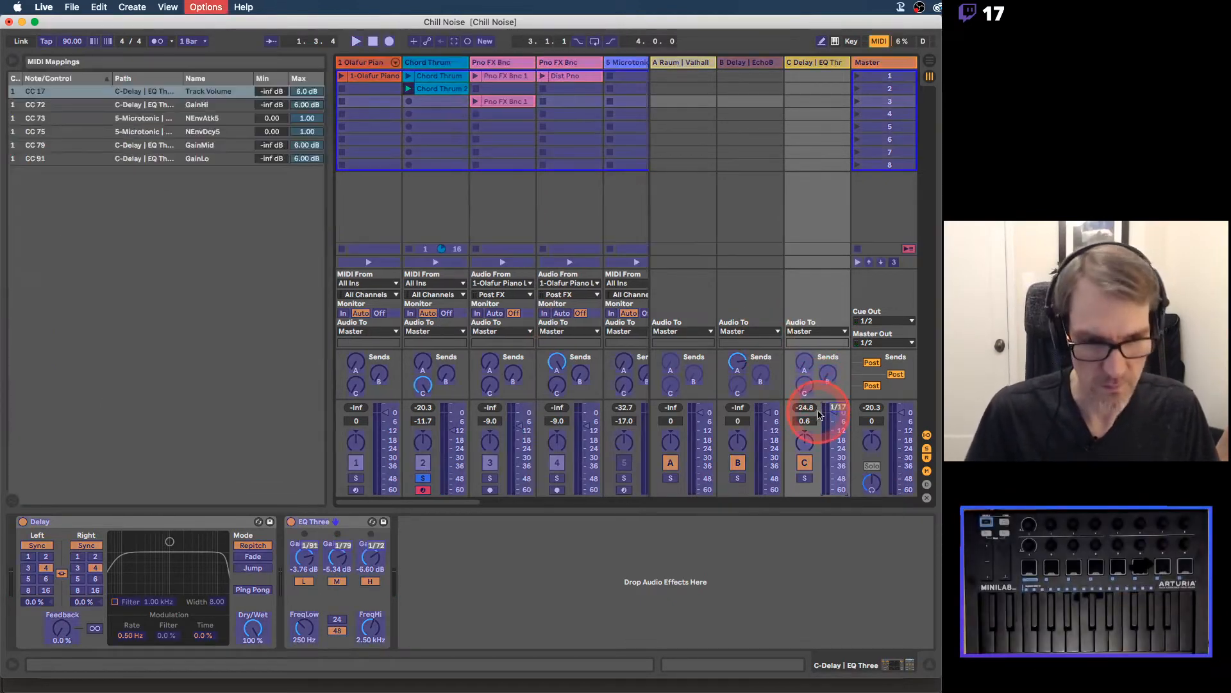
click(835, 417)
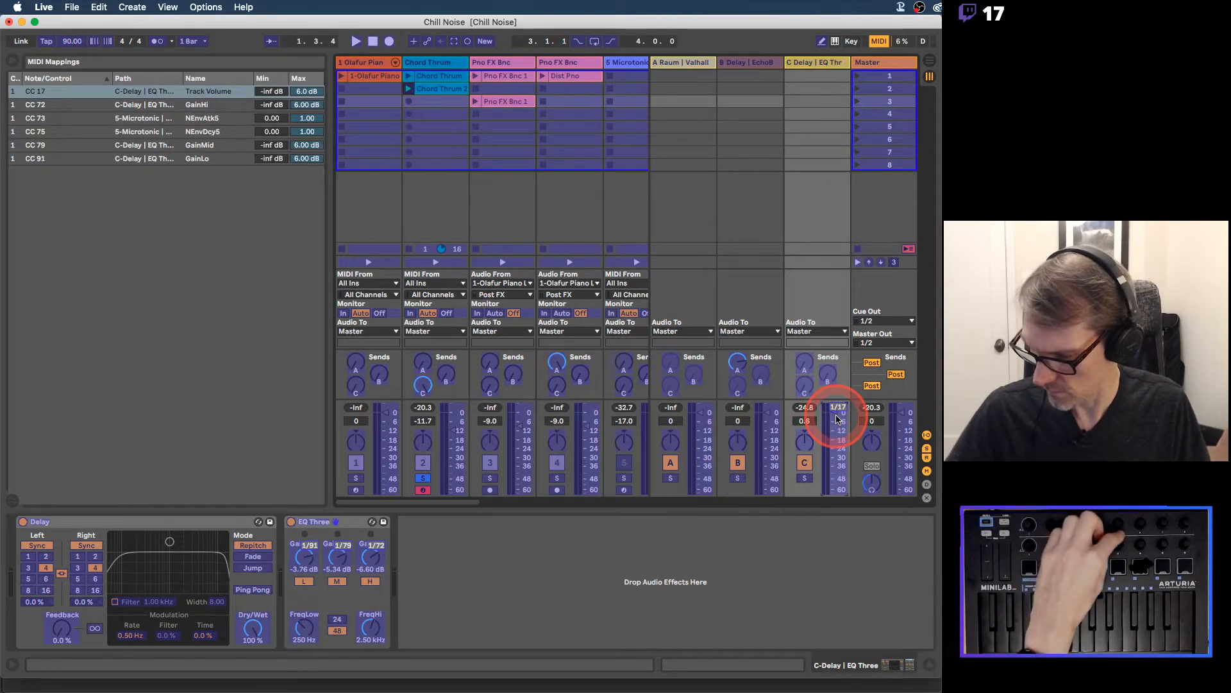
click(802, 386)
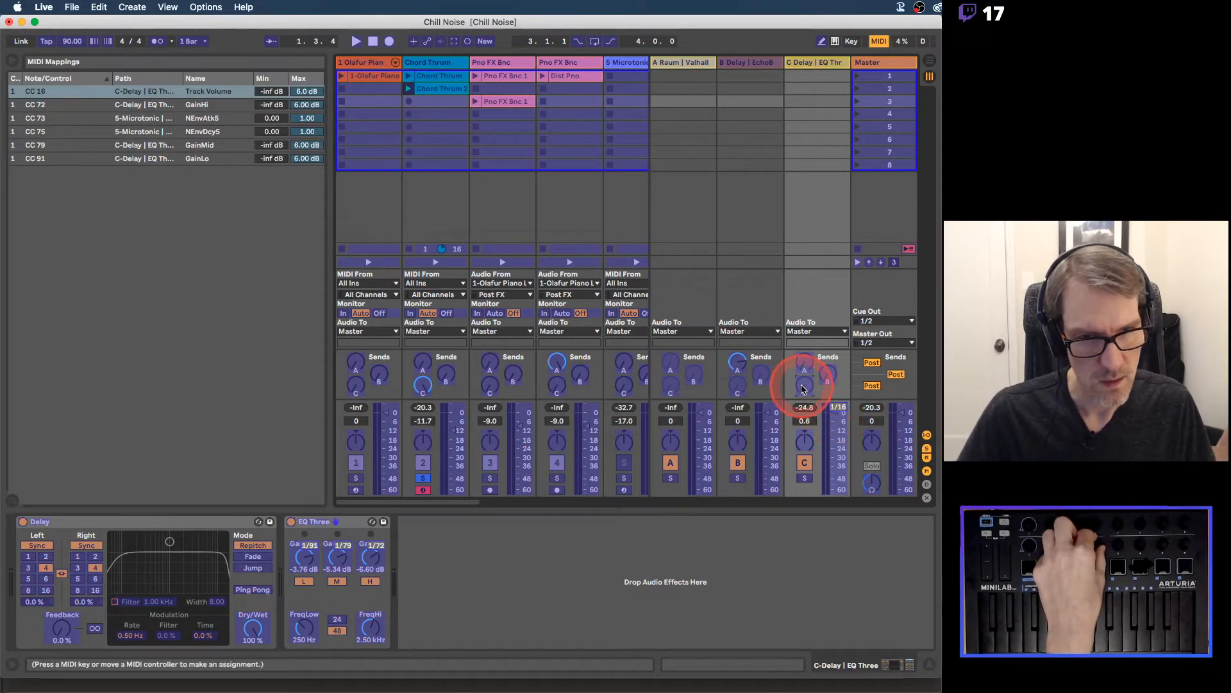
key(super+m)
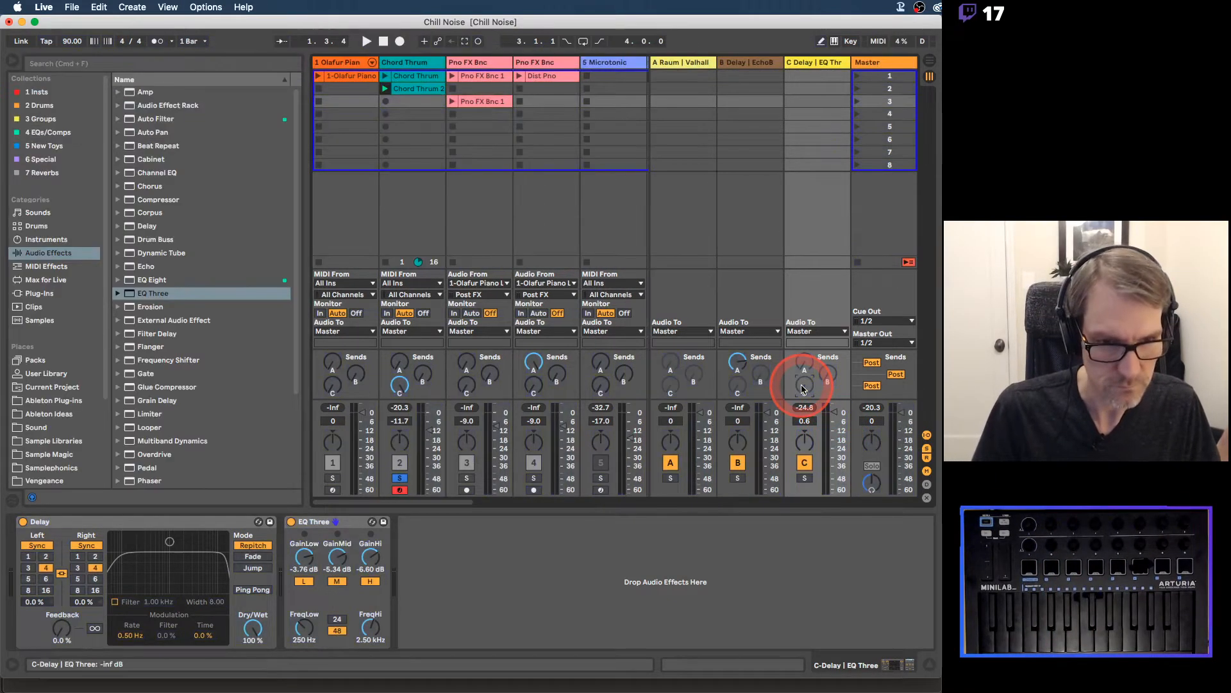
Step: Enable return C's send to itself and audition the delay feedback while raising that send to about -7.9 dB
right_click(802, 387)
click(809, 393)
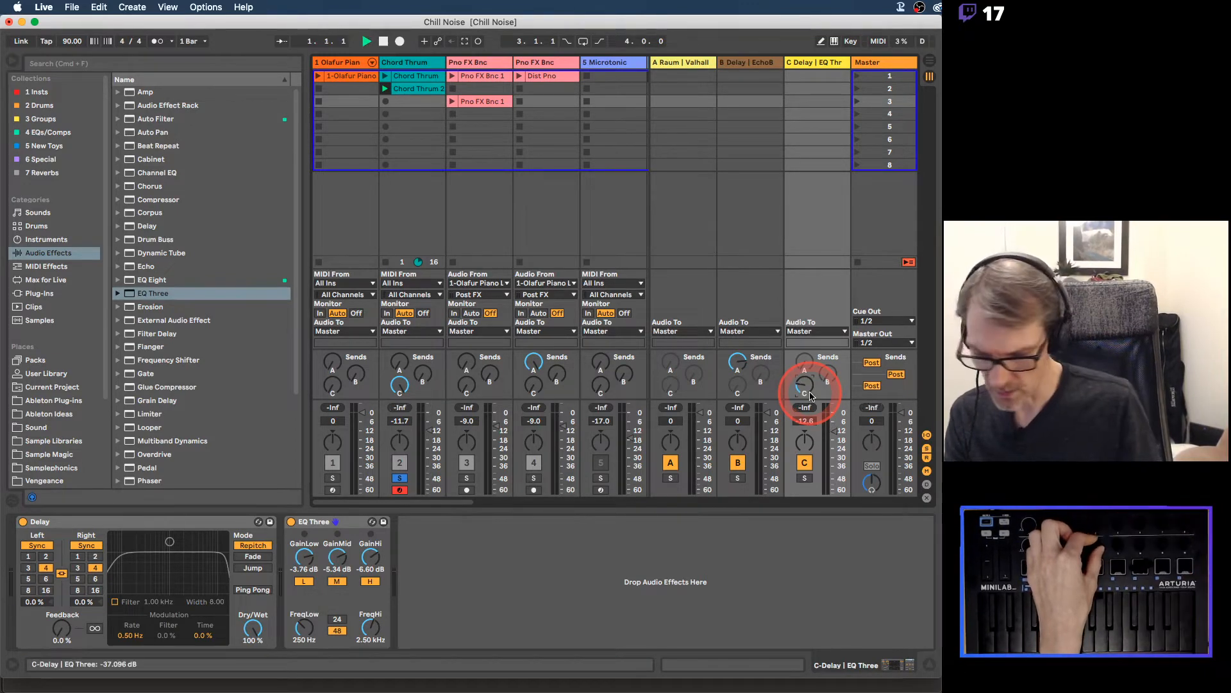
key(space)
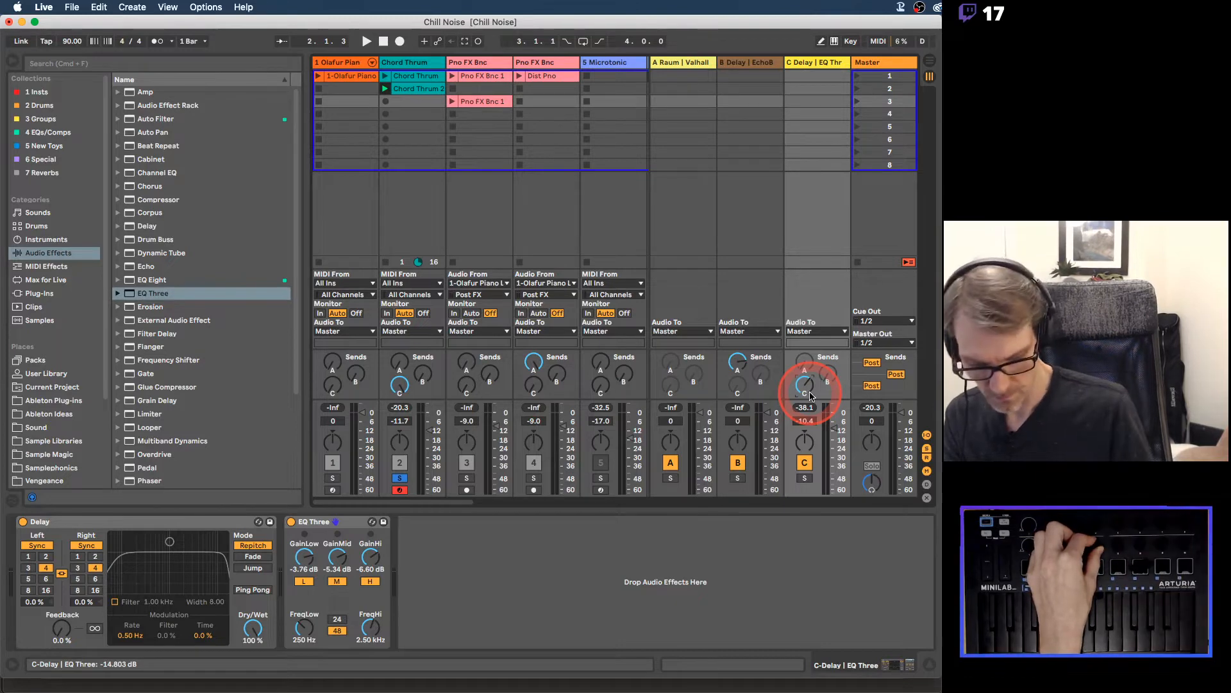
key(space)
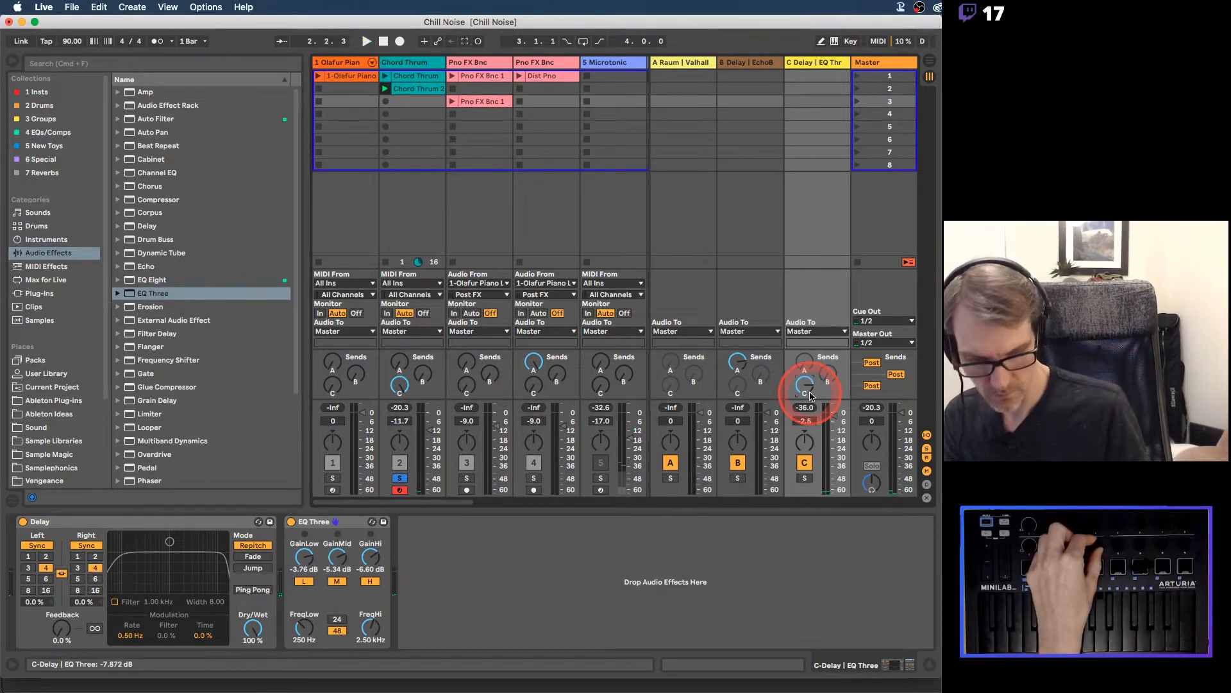
Step: Audition return C's delay feedback, setting its volume to 4.4 dB and EQ Three's GainLow to -6.28, GainMid to 0.33 and GainHi to -2.82 dB
key(space)
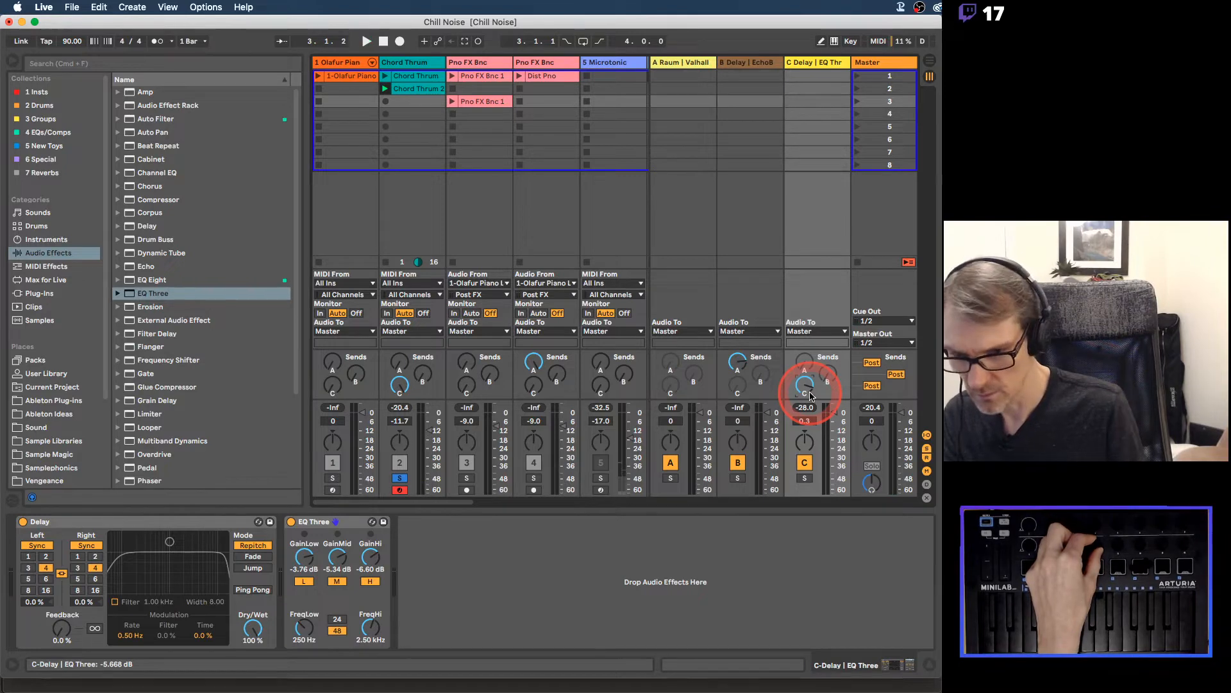
key(space)
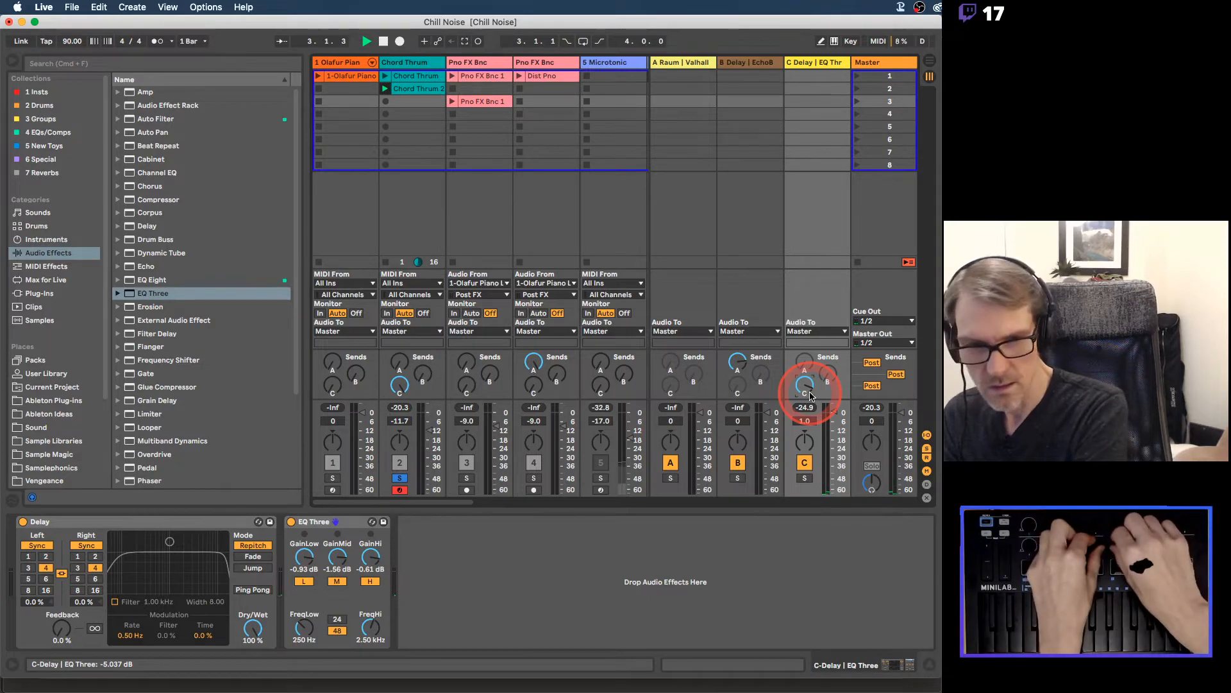
key(space)
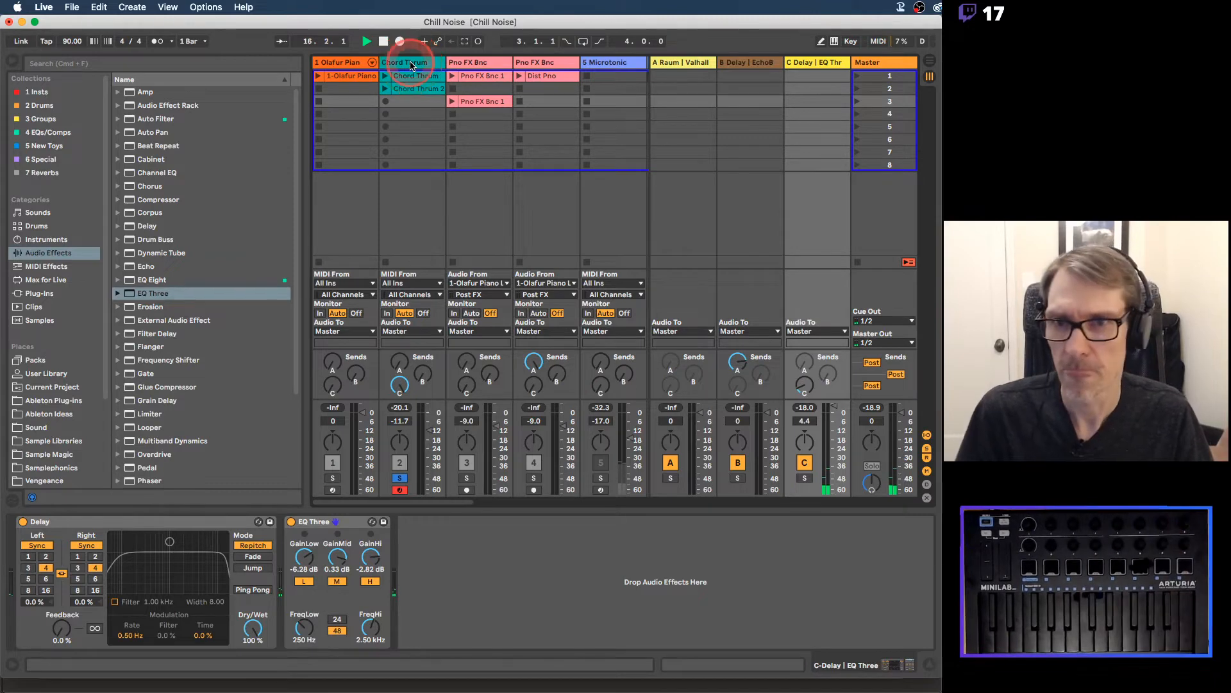
Step: Insert a new audio track after Chord Thrum and name it Thrum Dly Bnc
click(410, 66)
key(cmd+t)
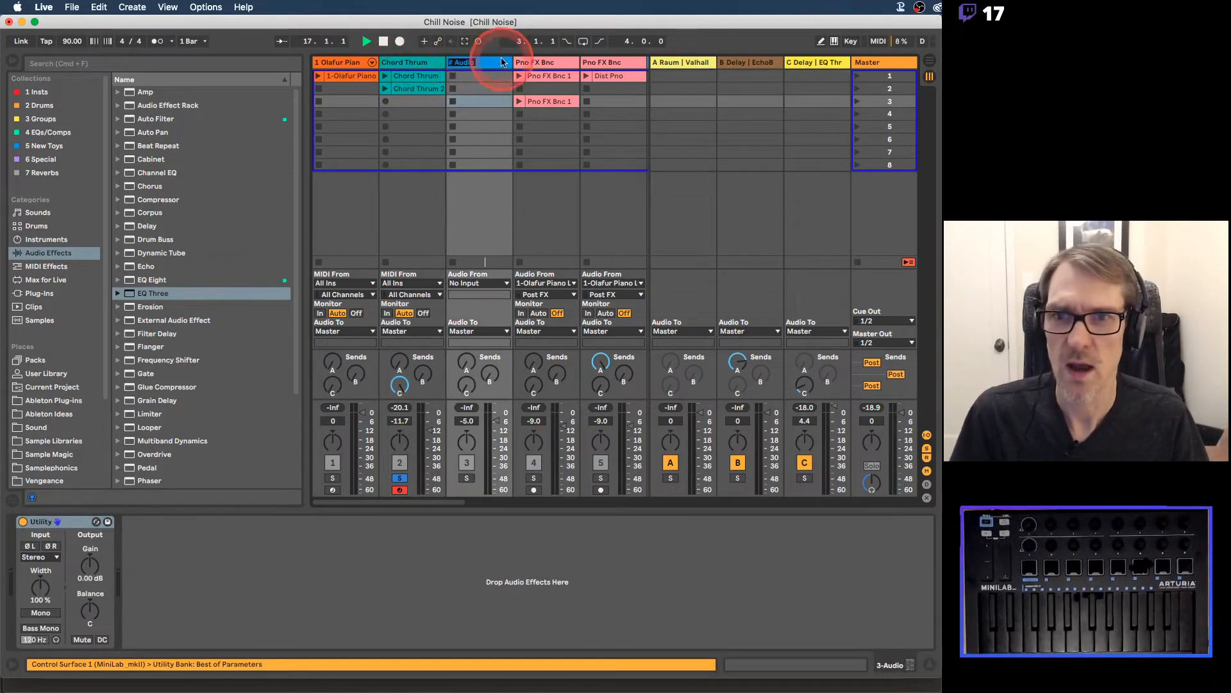
key(cmd+r)
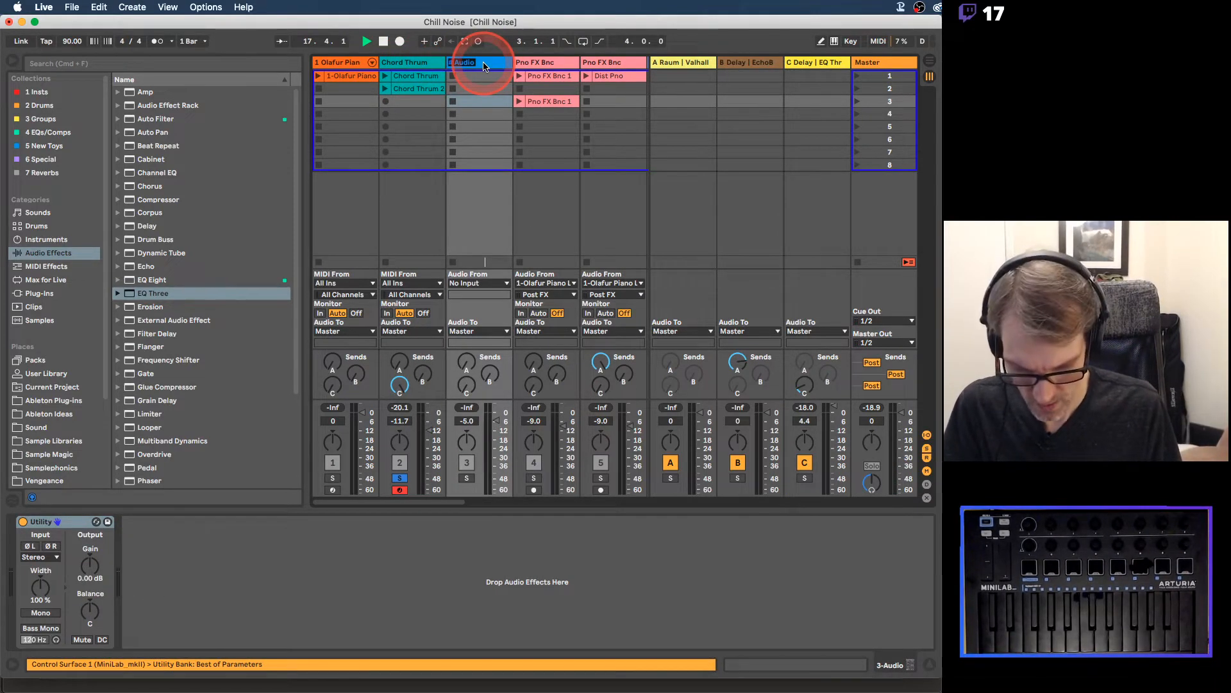
text(Thrum)
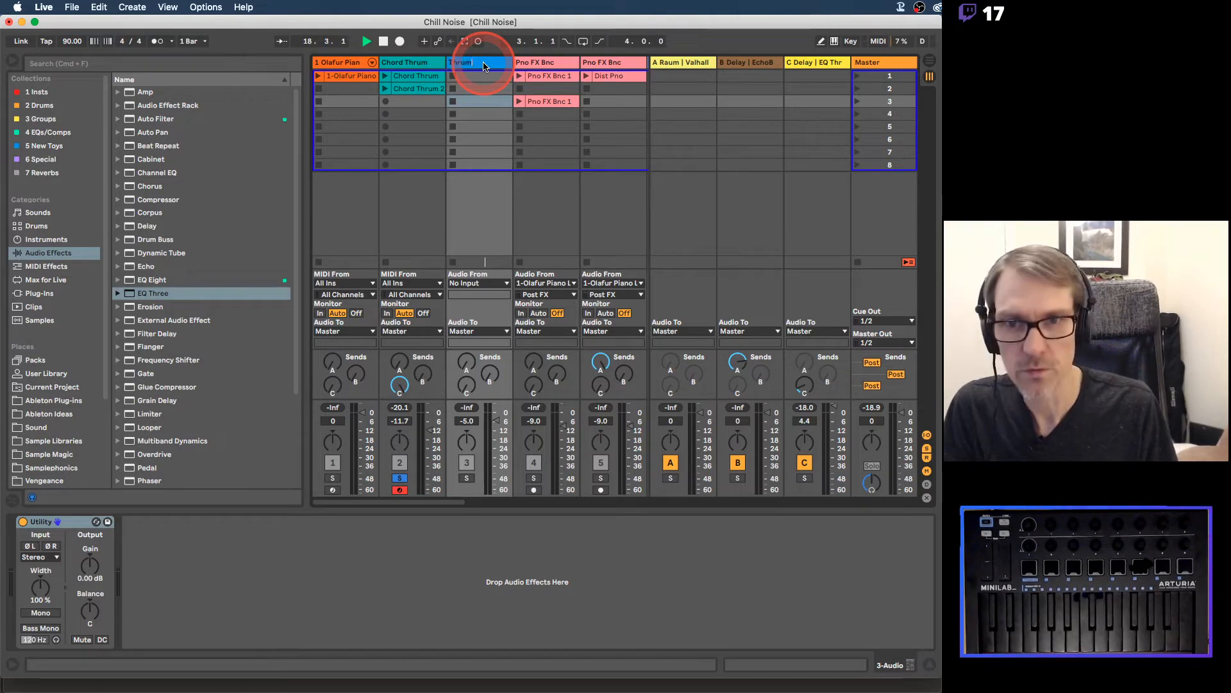
text( Dl)
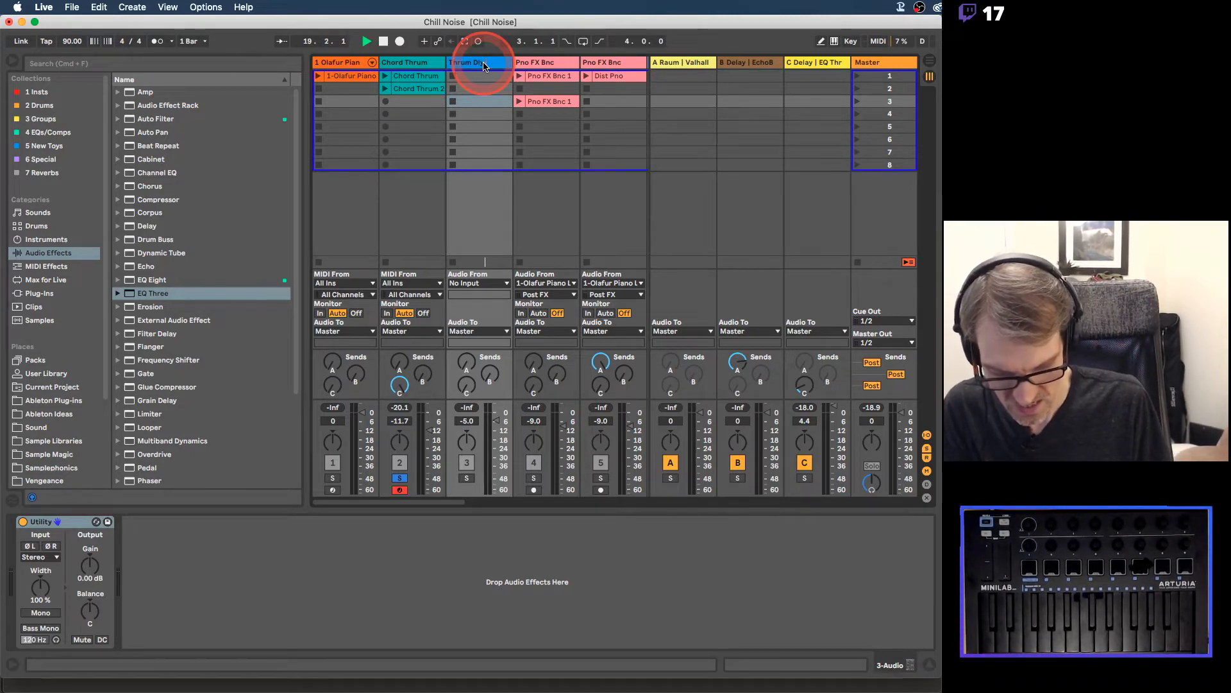
text(y Bnc)
key(Return)
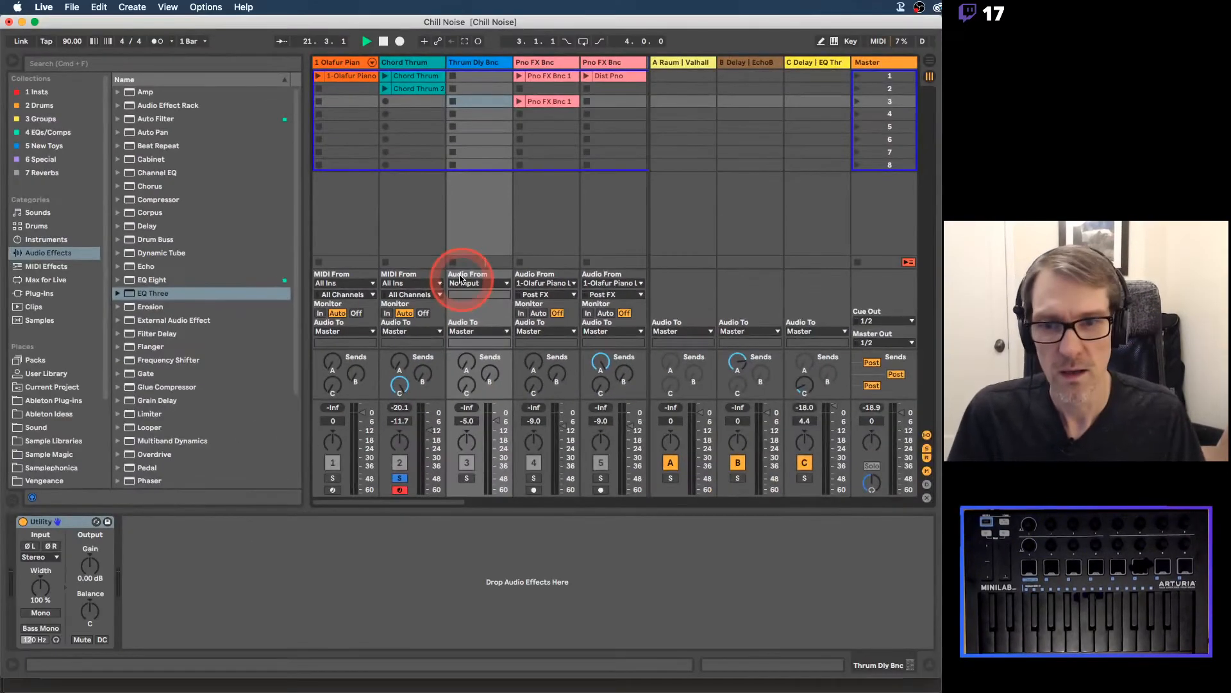
Step: Set the Thrum Dly Bnc track's audio input to C-Delay | EQ Three, arm it for recording and open its input tap point choices
click(460, 281)
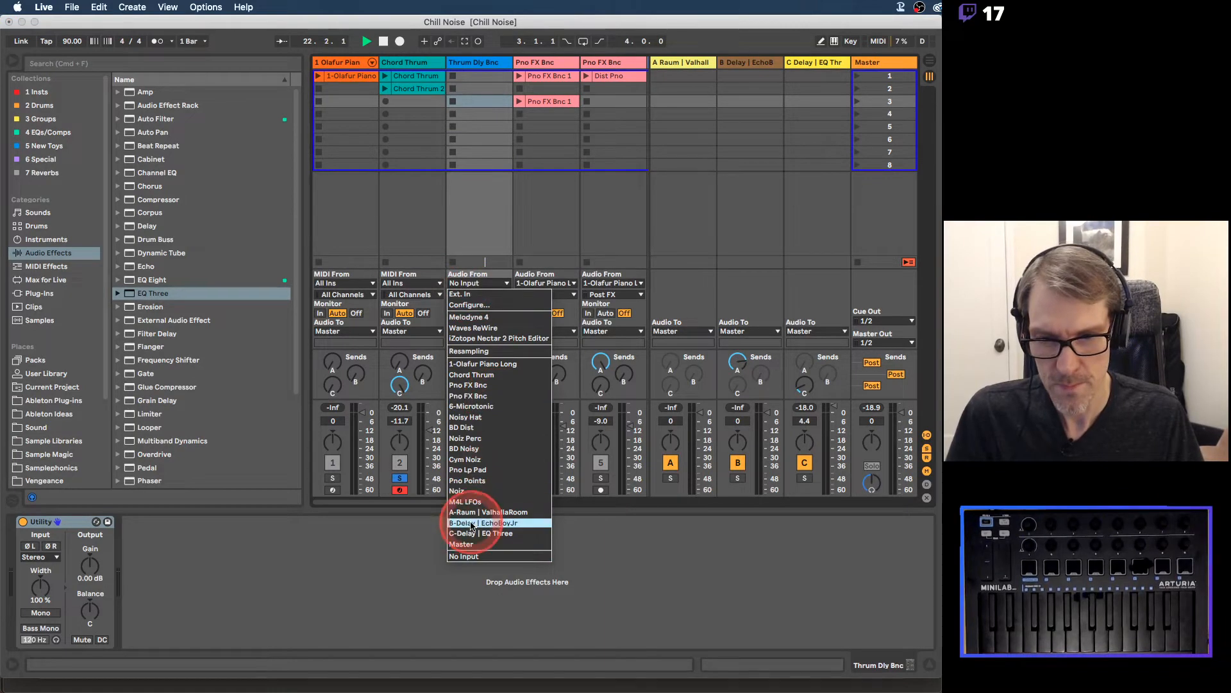
click(474, 533)
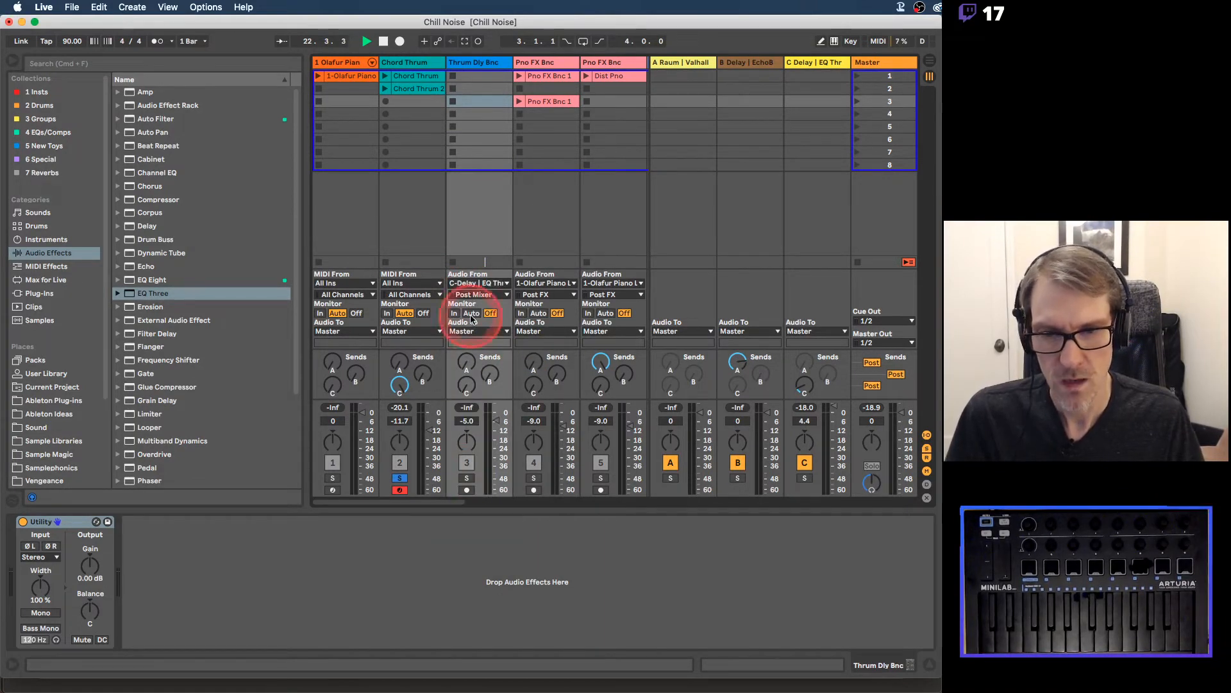
click(467, 489)
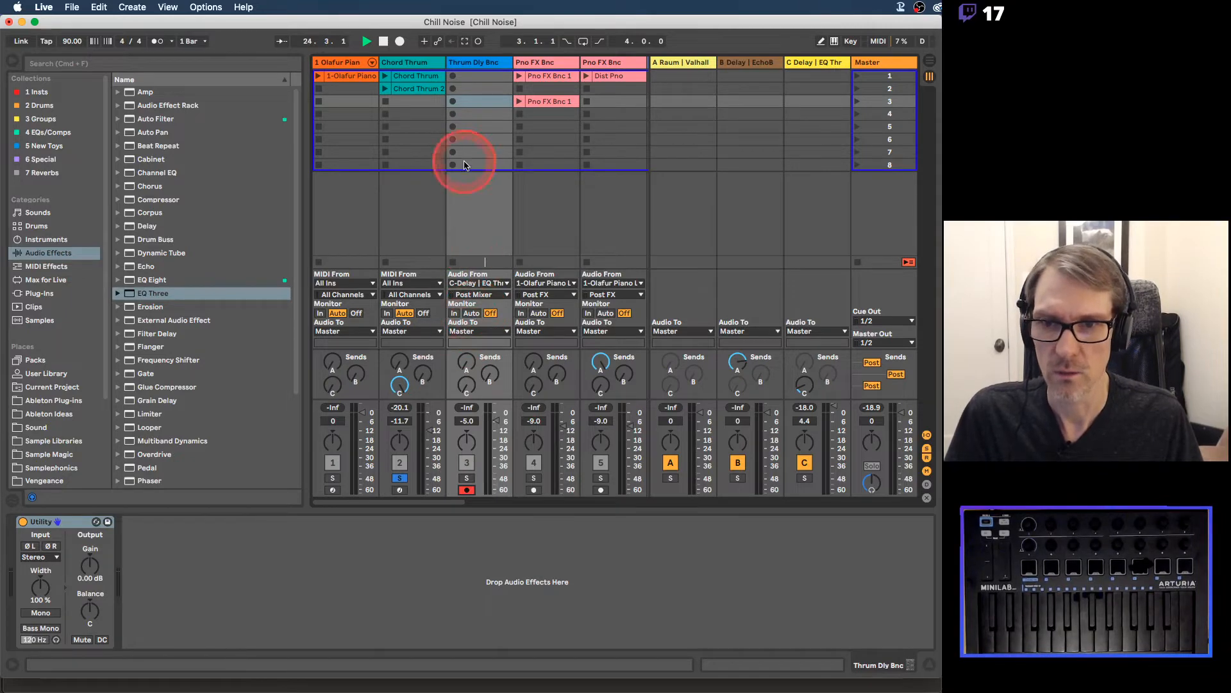
click(471, 295)
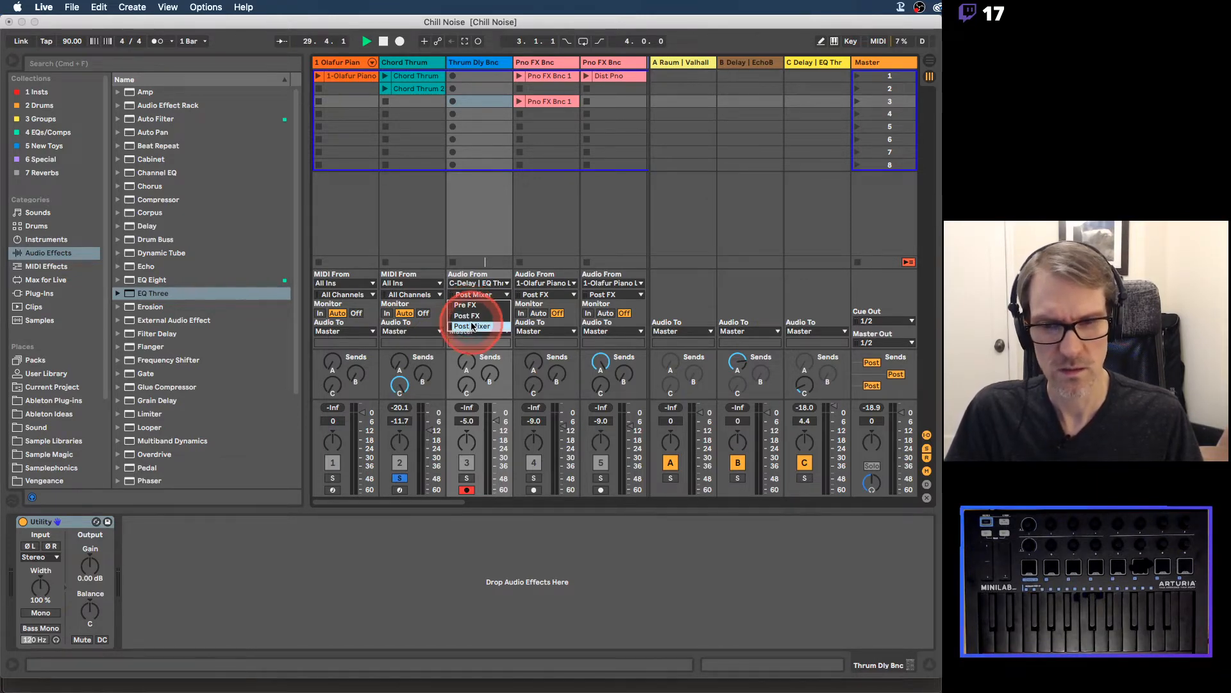
Step: Set the Thrum Dly Bnc track's input tap on C-Delay to Post Mixer and record a new clip into its scene 3 slot
click(471, 326)
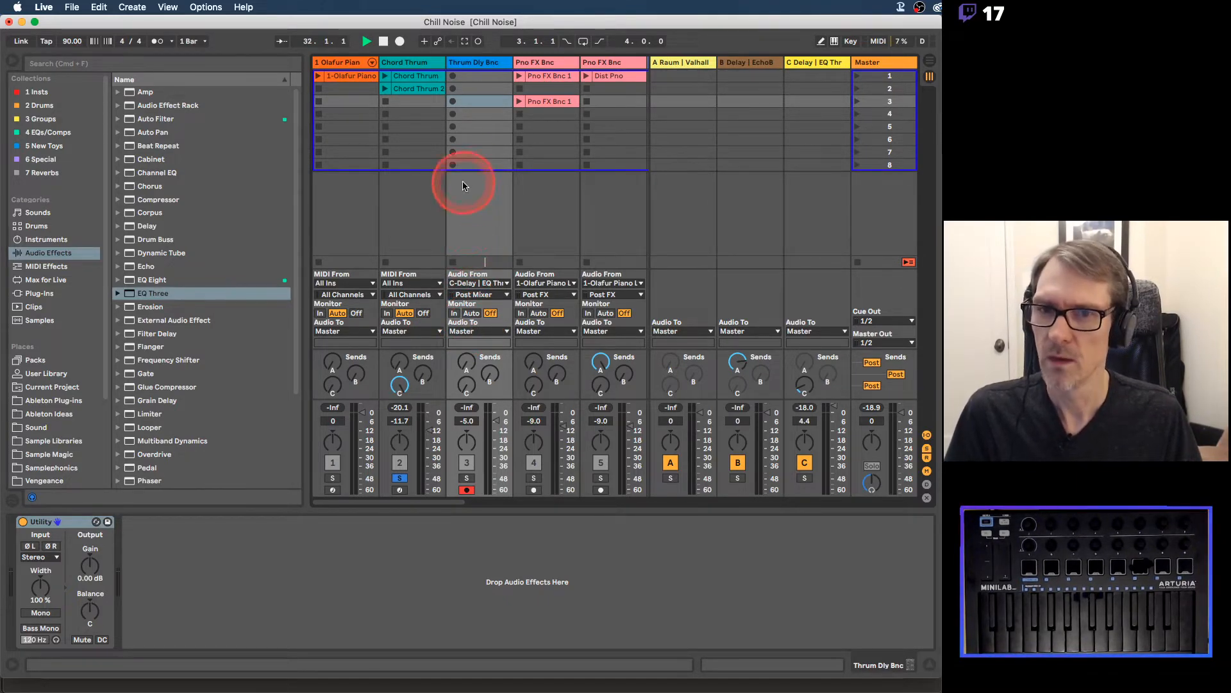
key(space)
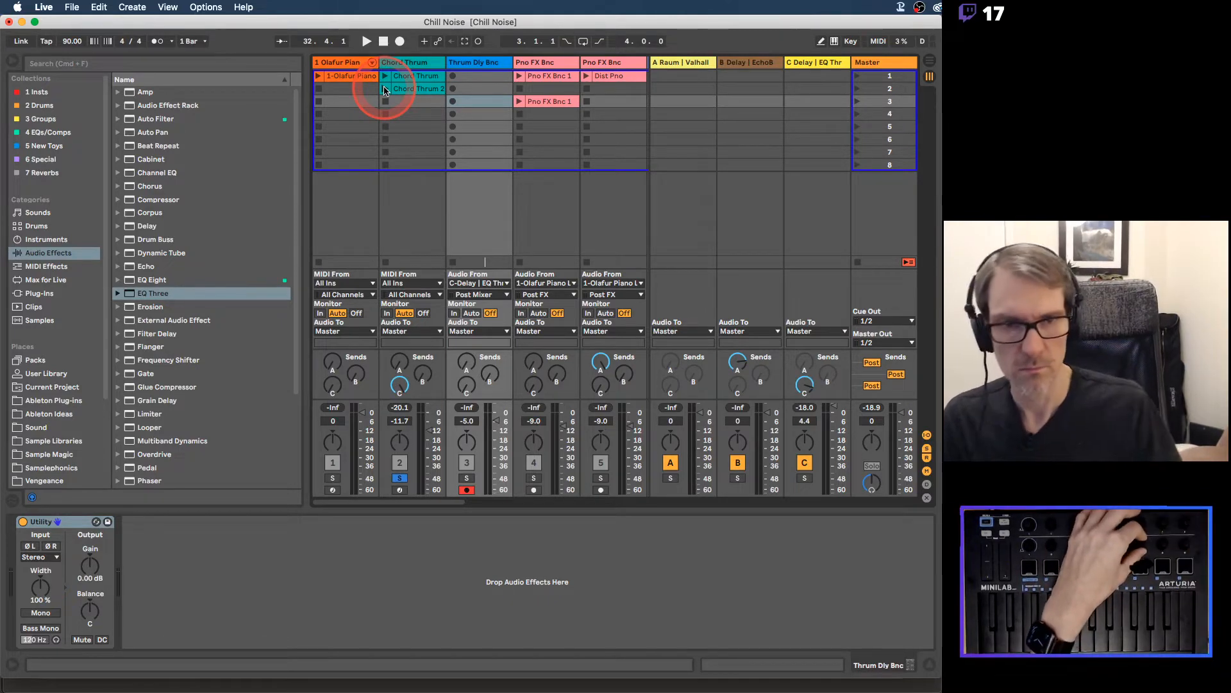
click(827, 63)
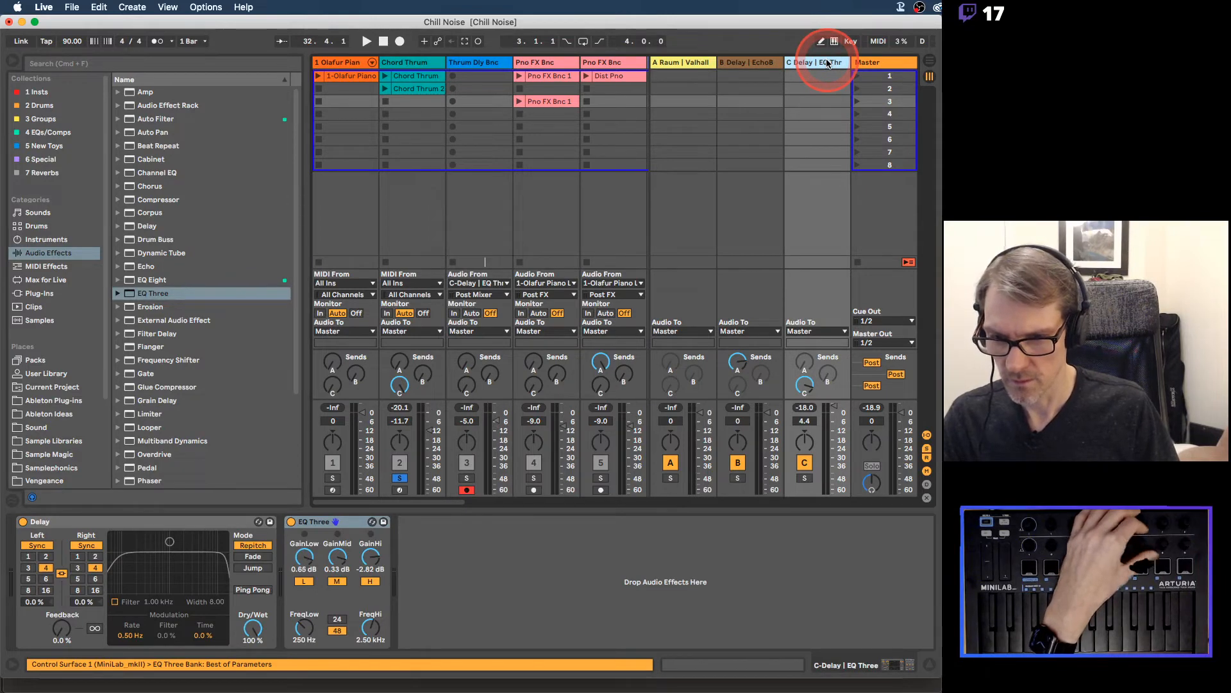
click(453, 102)
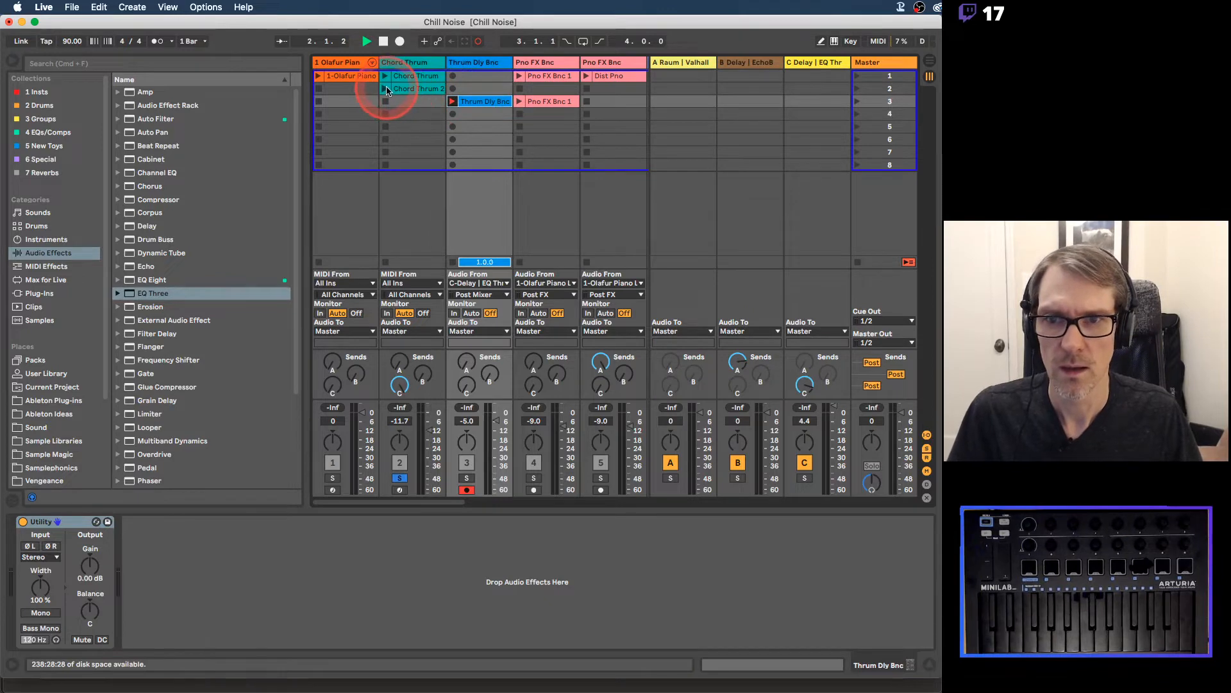
click(813, 62)
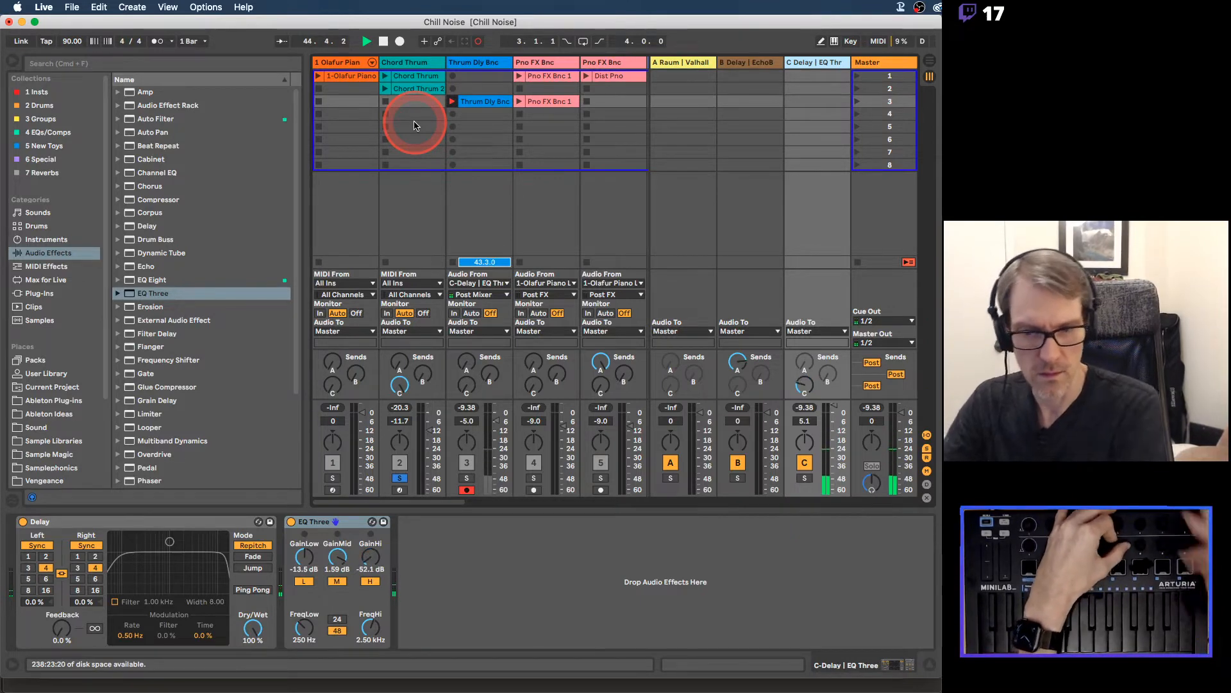
key(space)
Step: Open the recorded Thrum Dly Bnc clip and shorten its loop to the last 8 bars, starting at bar 37
click(467, 102)
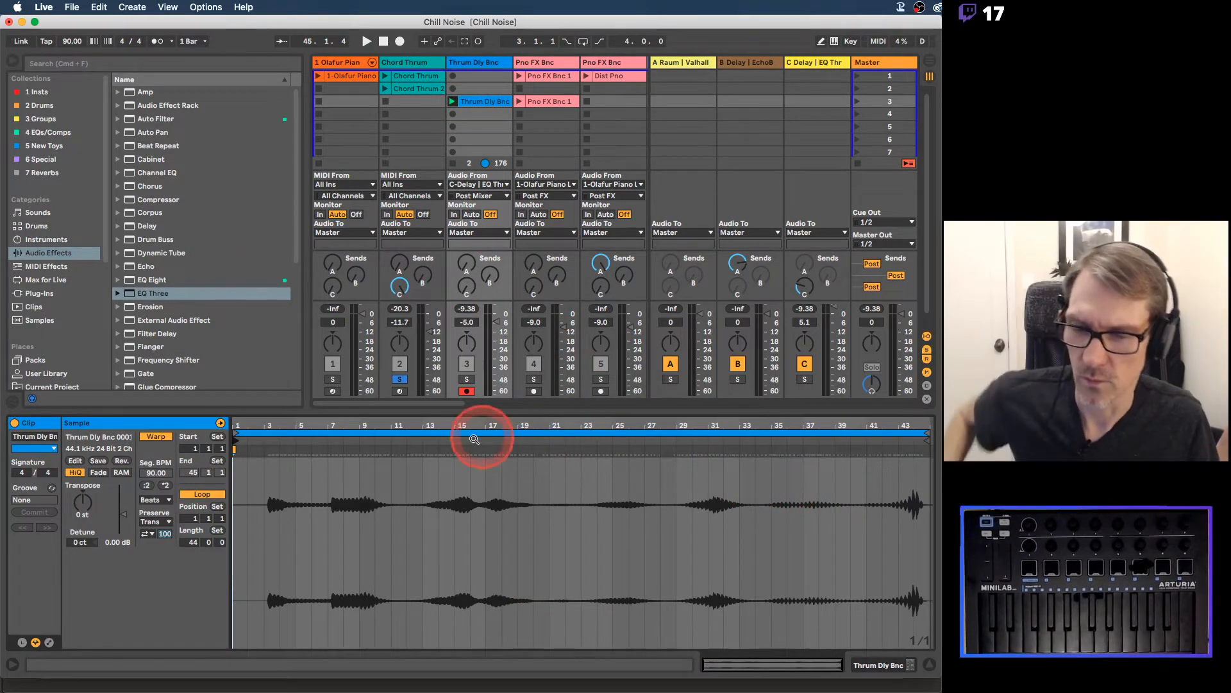
mouse_move(235, 433)
mouse_down()
mouse_move(821, 454)
mouse_move(799, 456)
mouse_move(822, 422)
mouse_move(502, 424)
mouse_up()
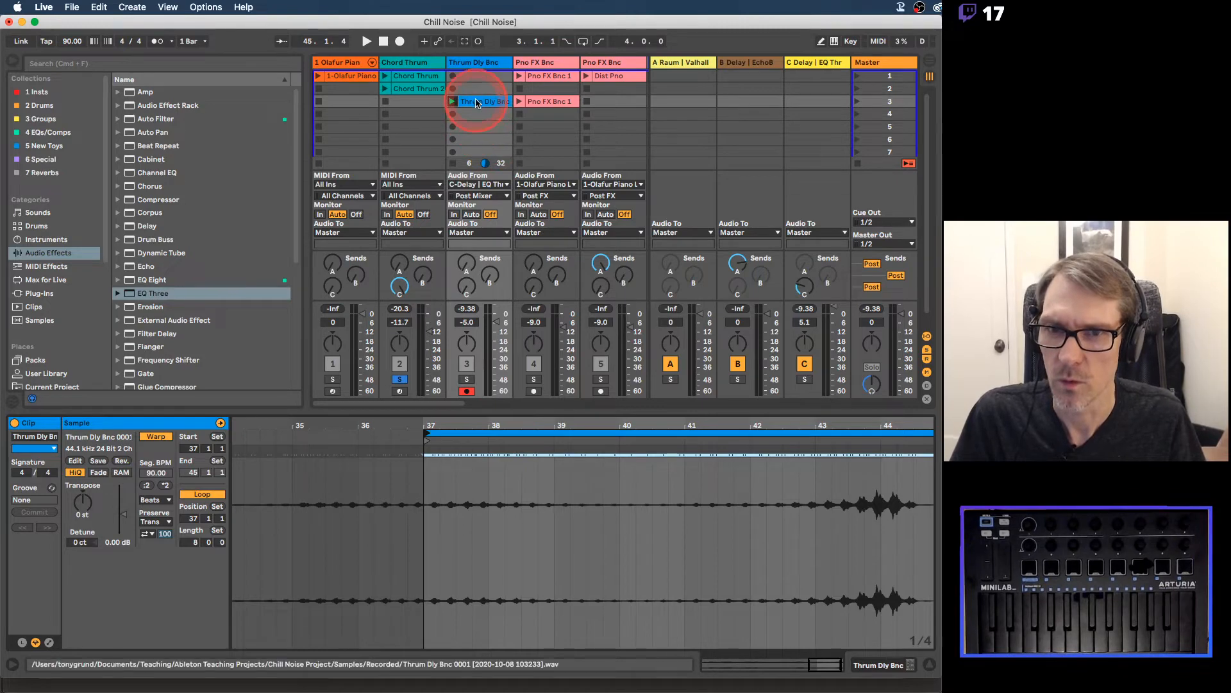
Step: Unsolo the Chord Thrum track and silence return C by turning its volume fully down and disabling its own C send
click(399, 379)
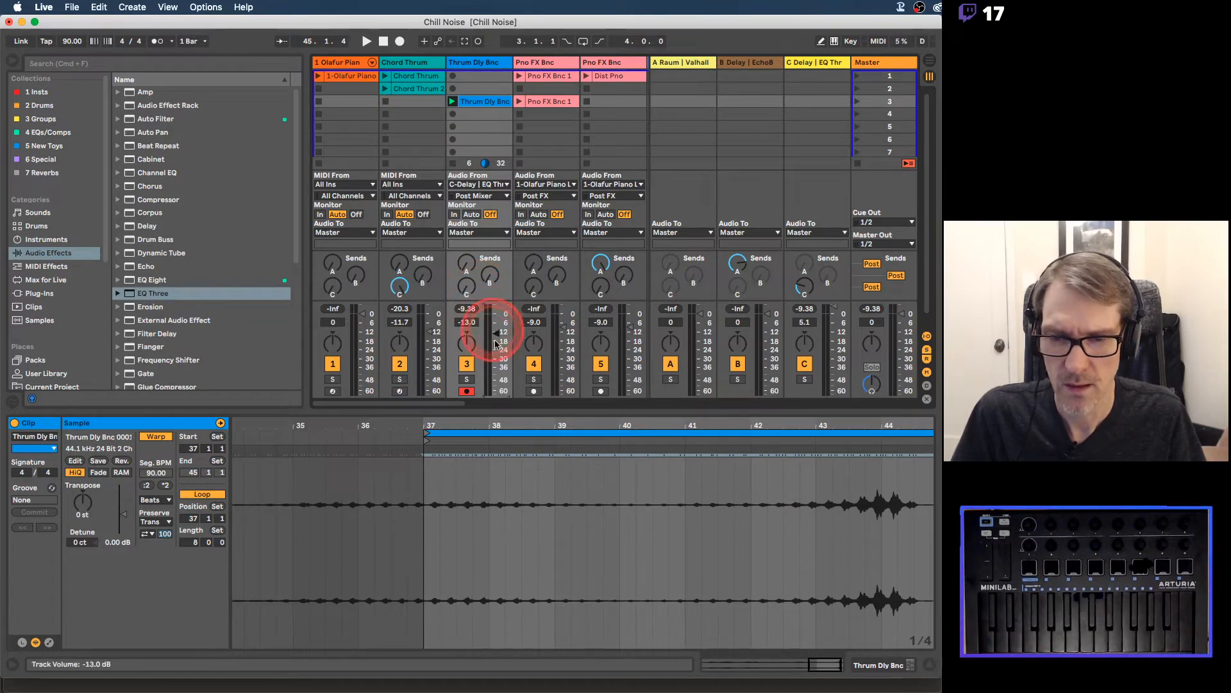
drag(830, 312, 829, 391)
mouse_move(803, 287)
mouse_down()
mouse_move(803, 307)
mouse_move(803, 292)
mouse_up()
right_click(803, 283)
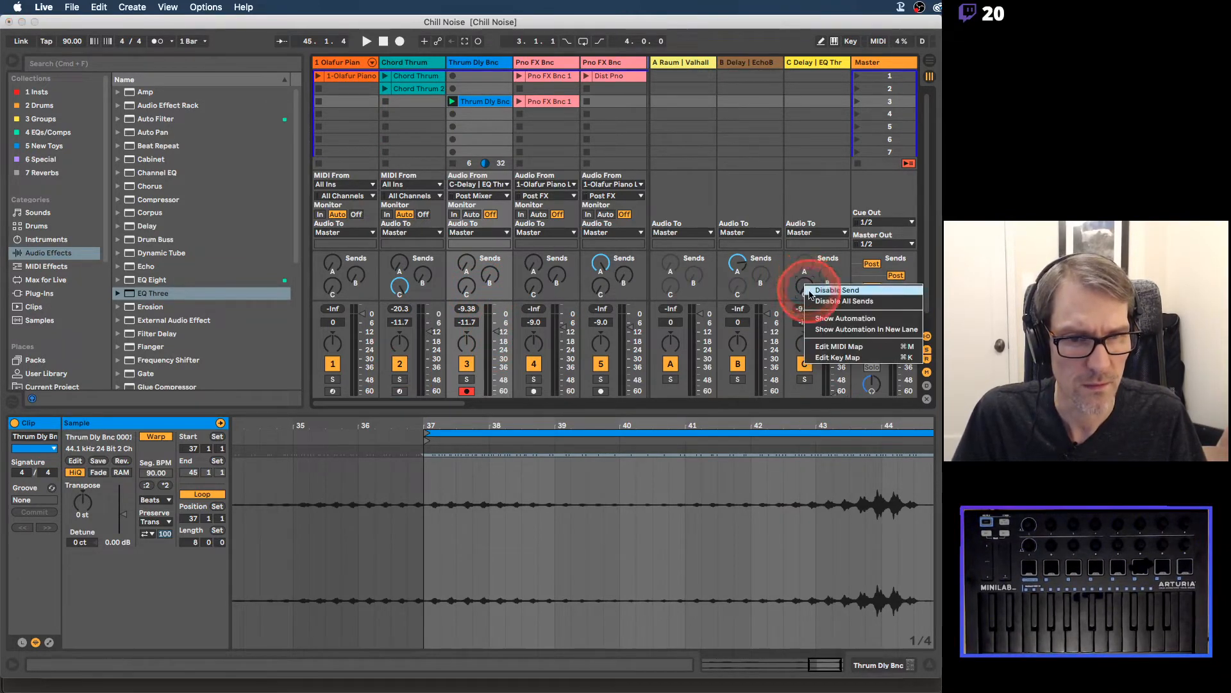
click(813, 290)
Step: Play the loop and balance Thrum Dly Bnc: track volume -1.0 dB, reverb send A about -2.2 dB, clip gain 1.69 dB
key(space)
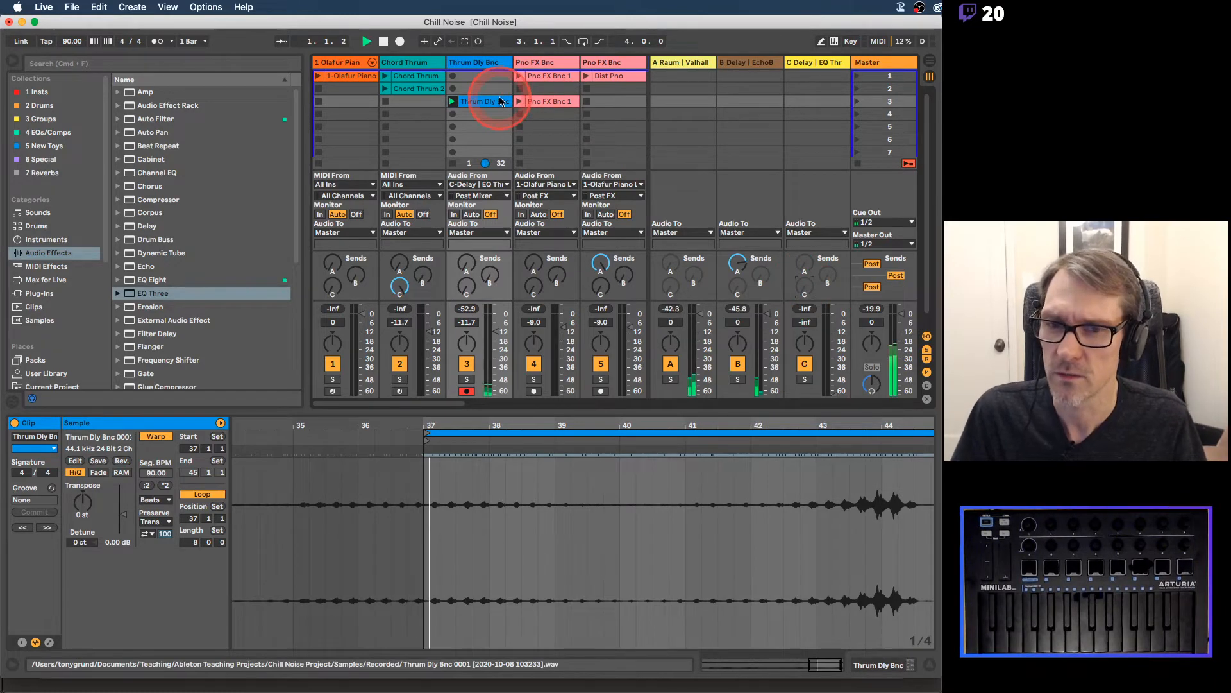
drag(493, 331, 495, 329)
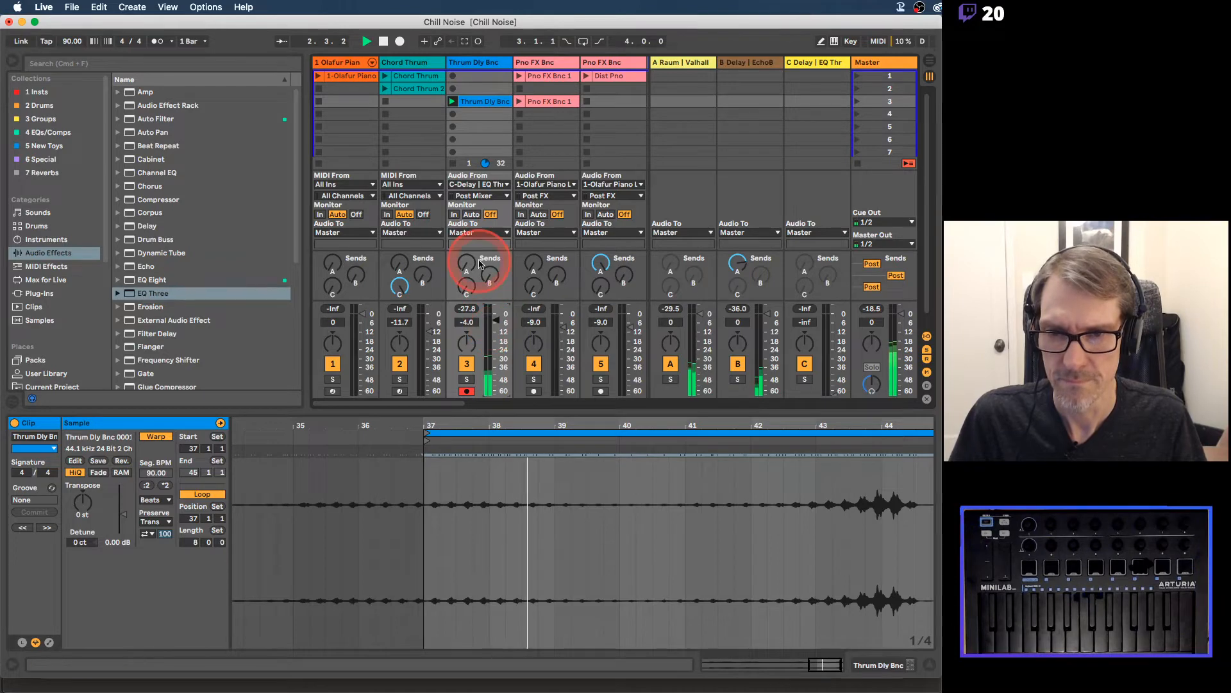
drag(468, 262, 468, 263)
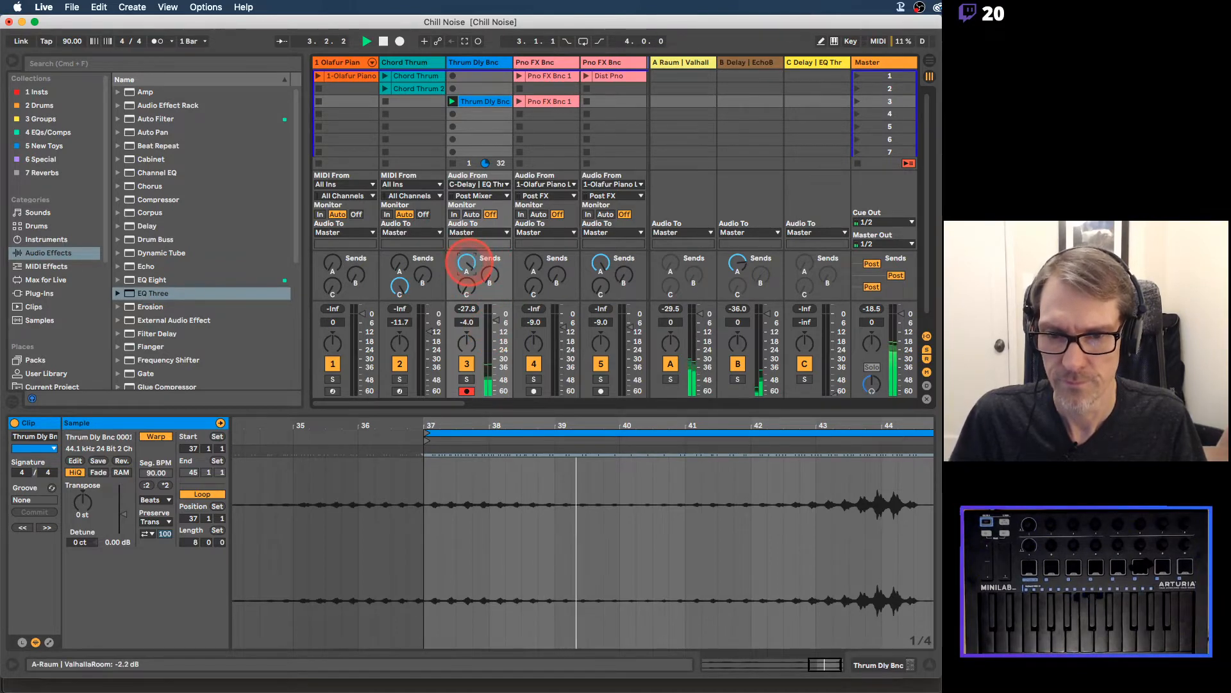
drag(494, 323, 496, 318)
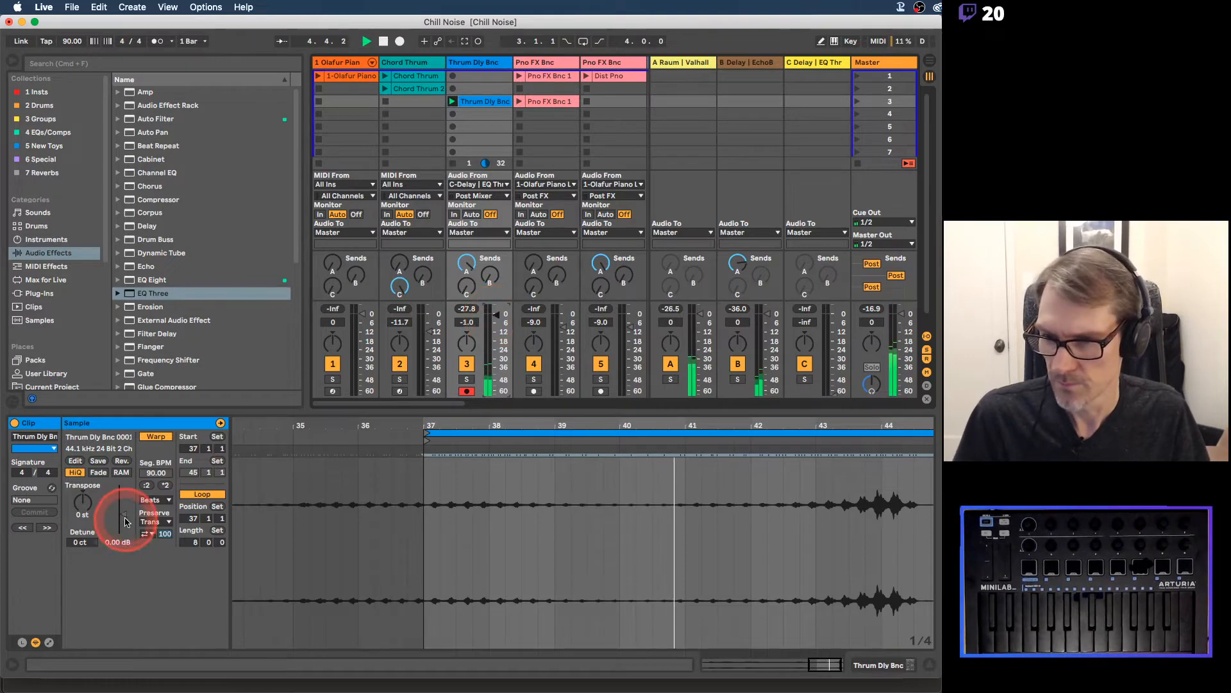
drag(125, 521, 108, 512)
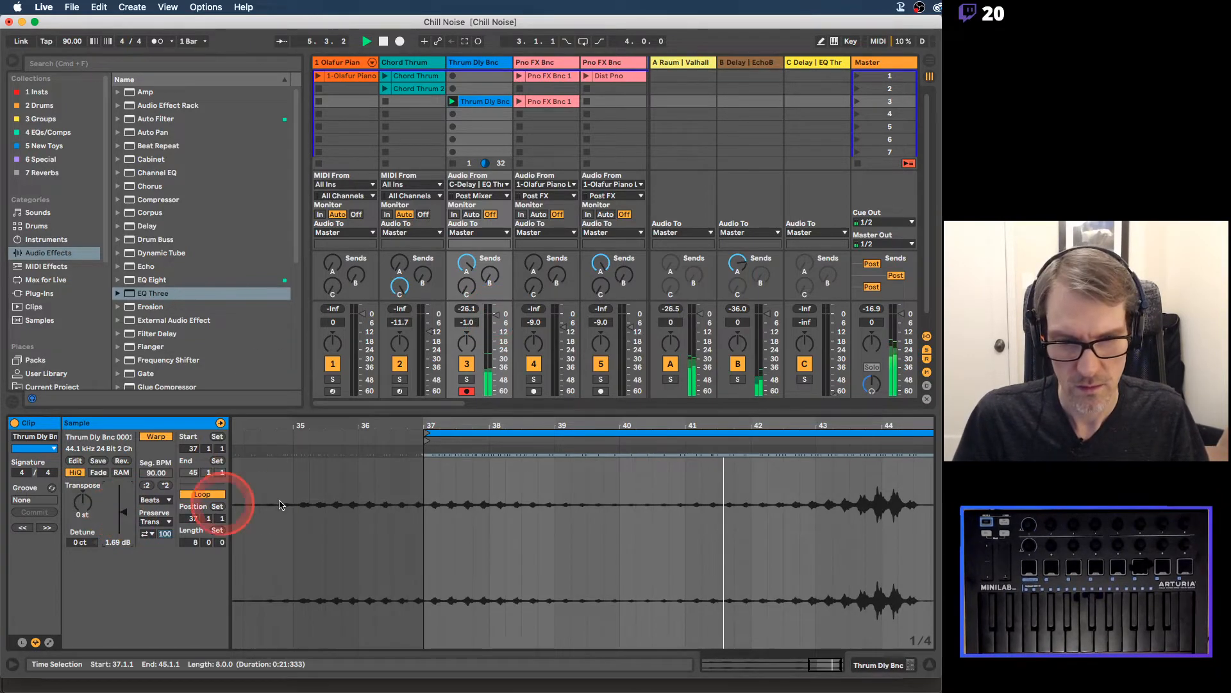
Step: Move the clip's 8-bar loop to start at bar 35 and set the clip's start marker to 37.2.1
drag(891, 444, 899, 407)
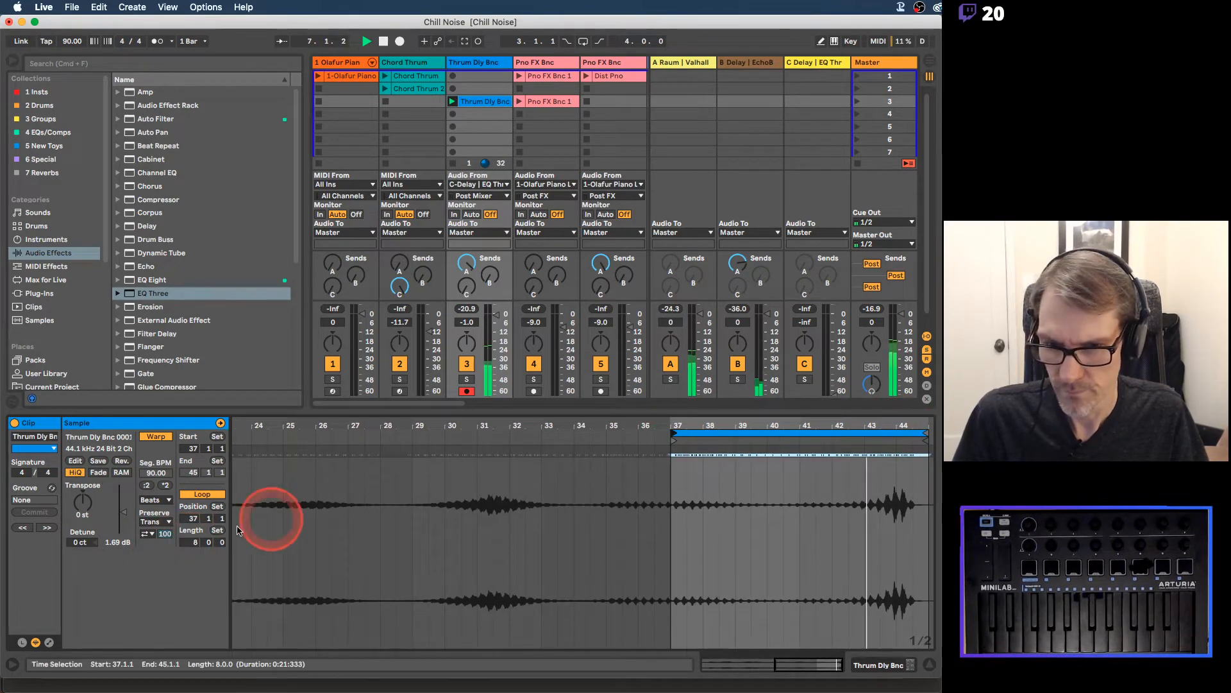
drag(790, 433, 728, 432)
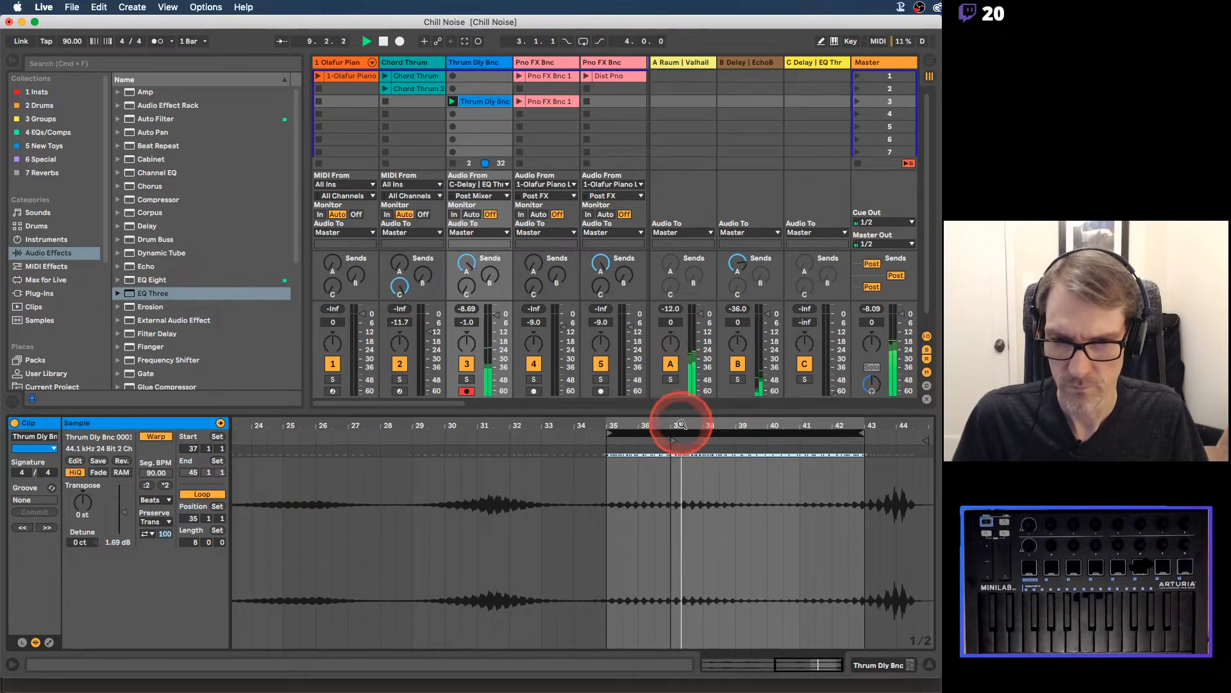
mouse_move(669, 422)
mouse_down()
mouse_move(531, 434)
mouse_move(570, 447)
mouse_up()
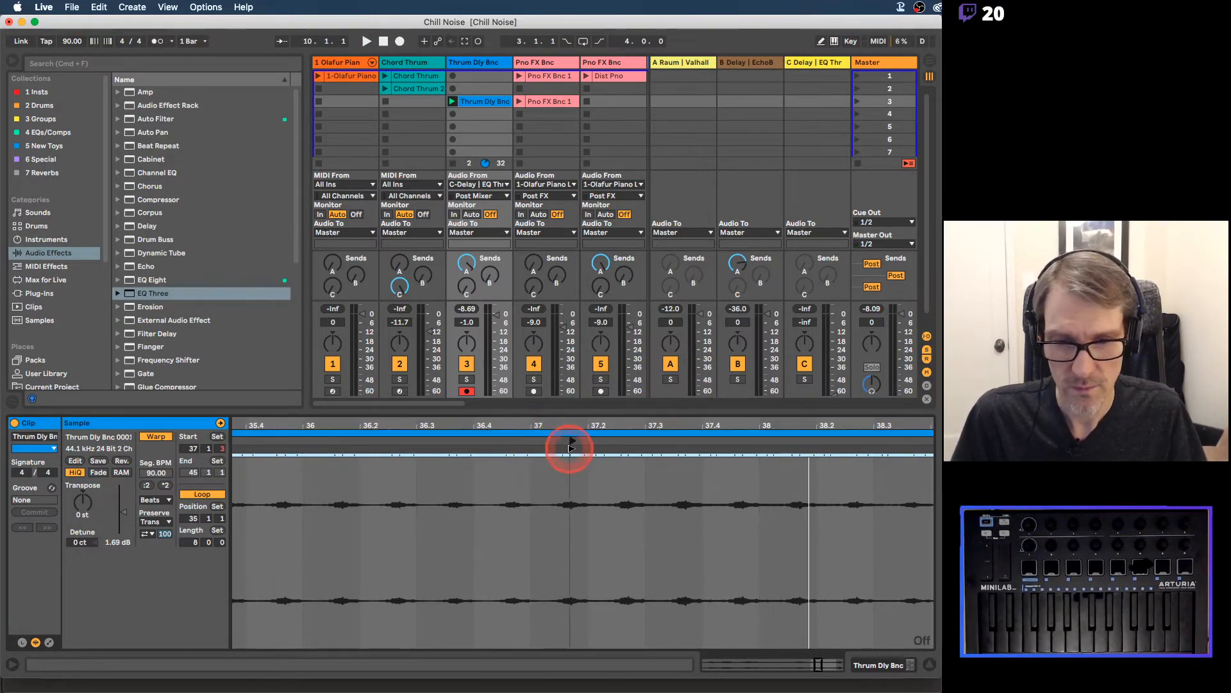
click(572, 445)
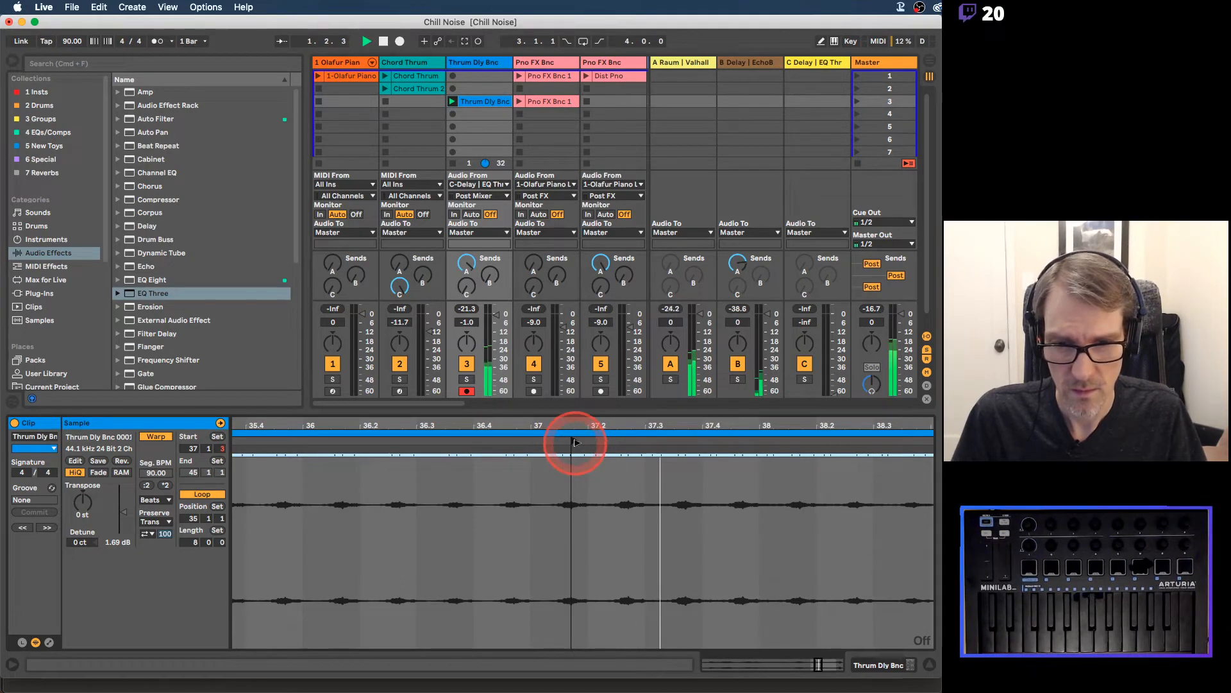
mouse_move(568, 426)
mouse_down()
mouse_move(503, 421)
mouse_move(513, 440)
mouse_up()
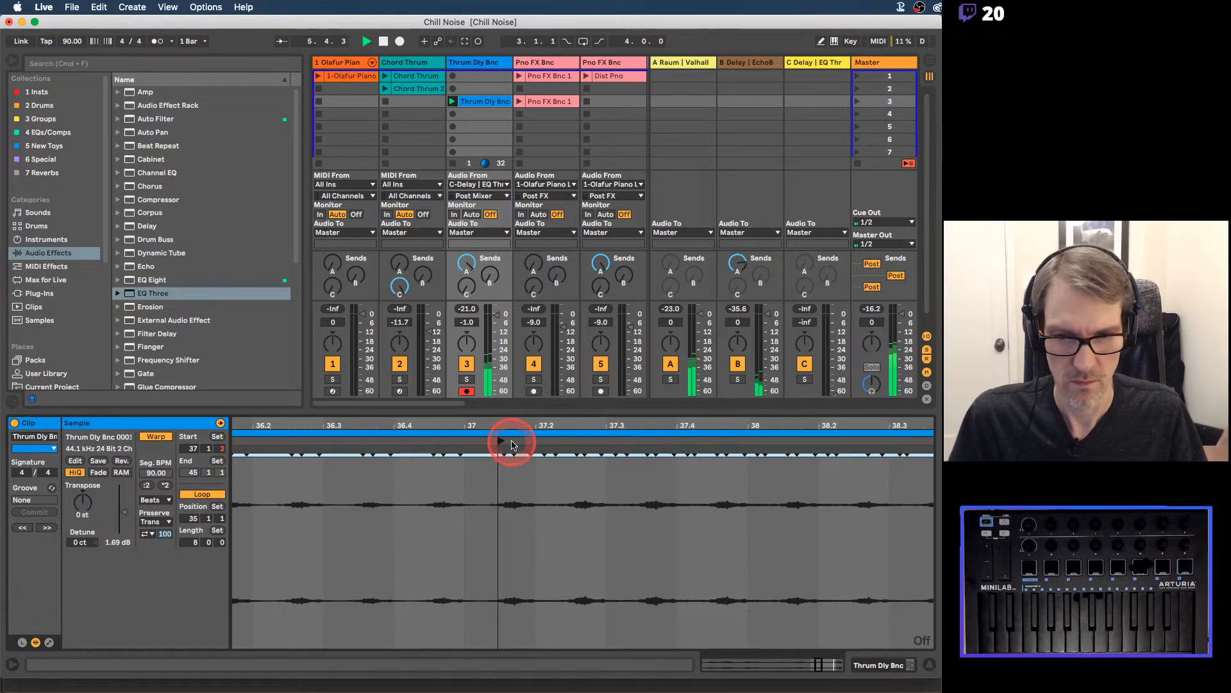
drag(513, 444, 511, 439)
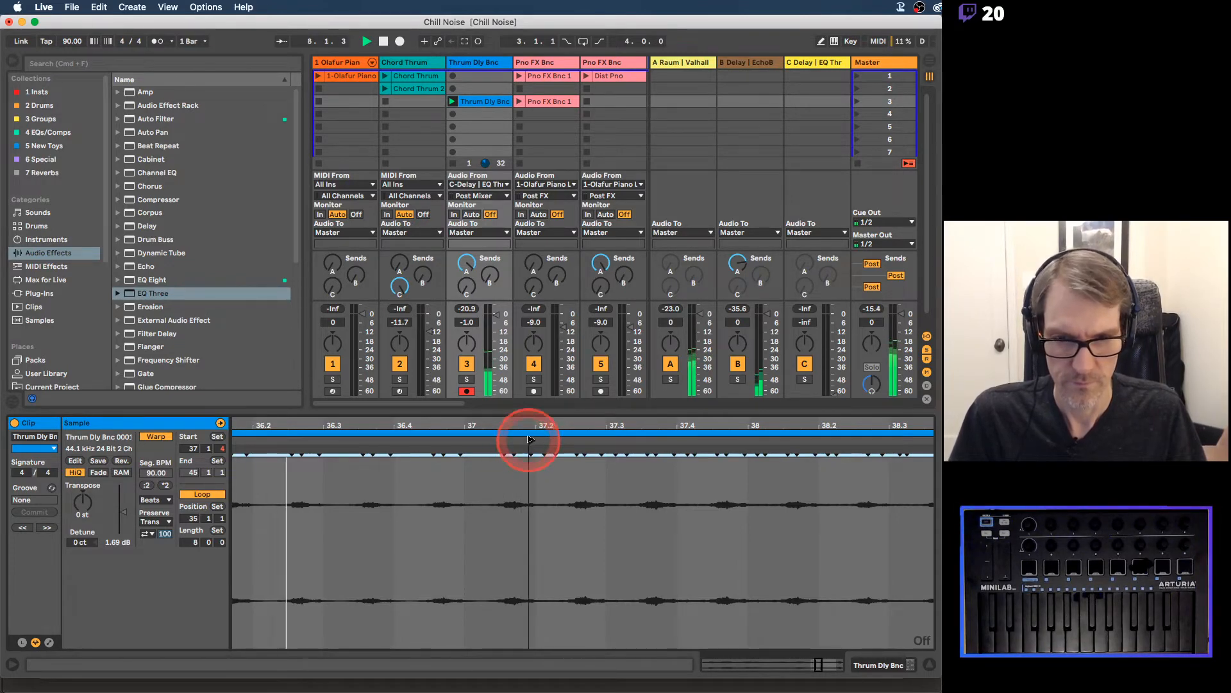
drag(530, 439, 535, 440)
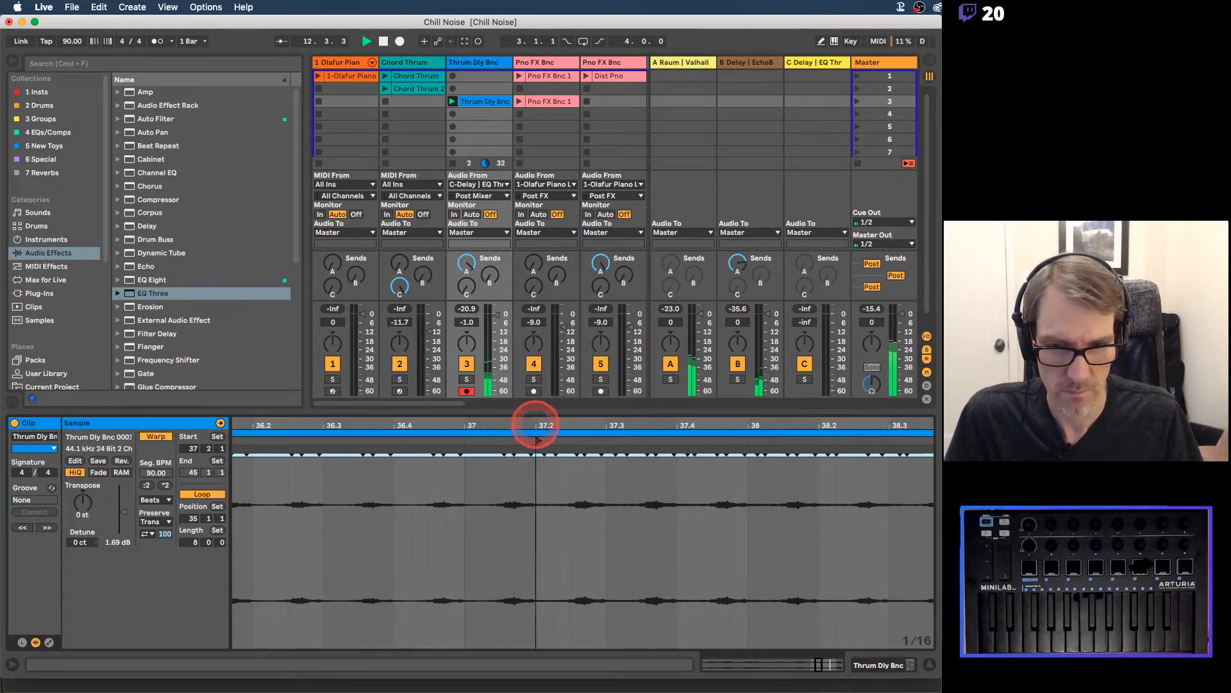
mouse_move(536, 424)
mouse_down()
mouse_move(546, 424)
mouse_move(536, 424)
mouse_up()
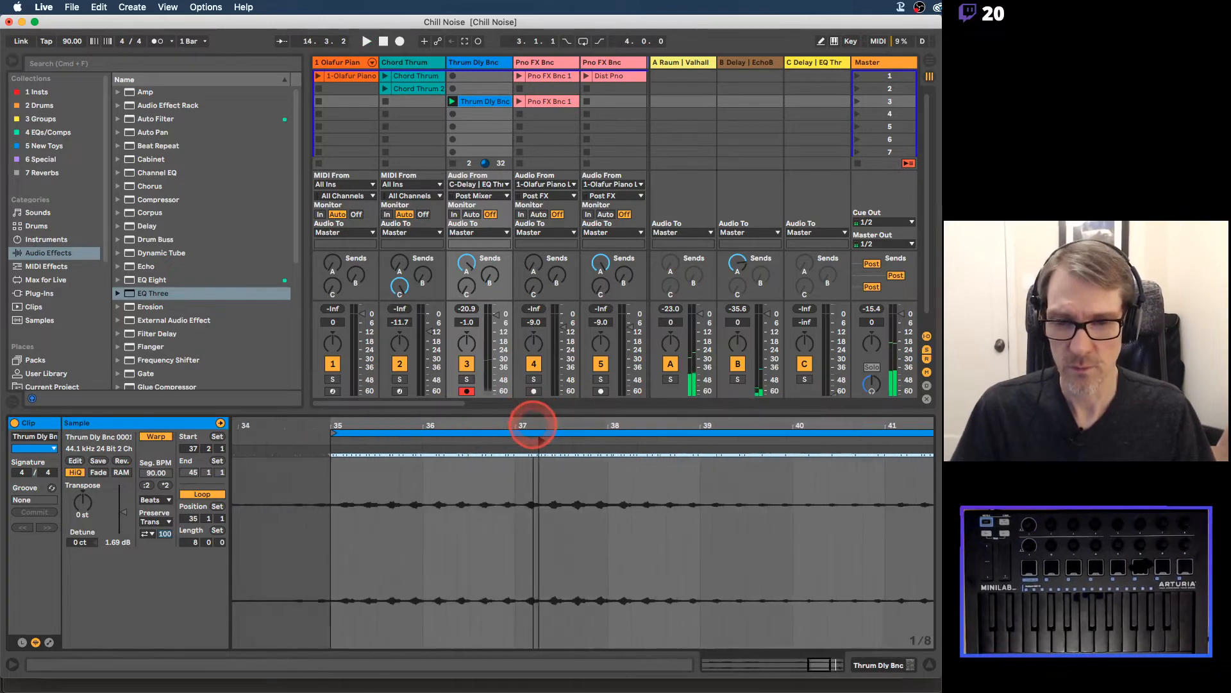
mouse_move(532, 418)
mouse_down()
mouse_move(525, 440)
mouse_move(529, 421)
mouse_move(503, 441)
mouse_move(489, 418)
mouse_move(522, 421)
mouse_up()
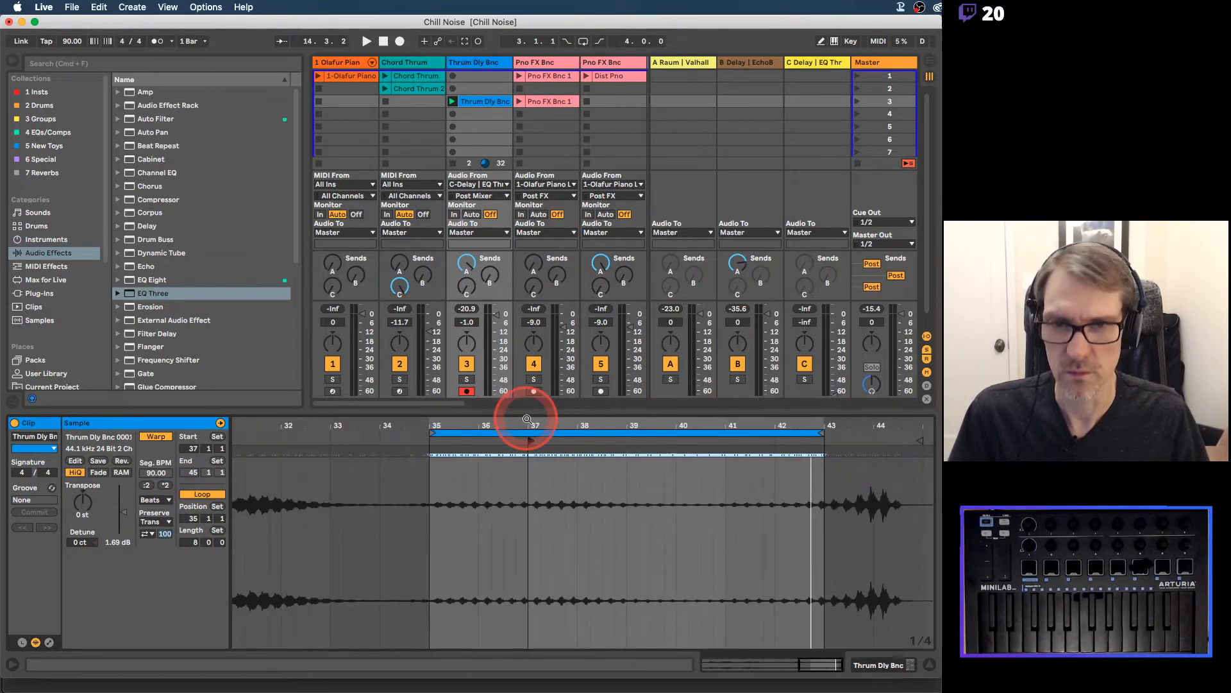
Step: Slice the Thrum Dly Bnc clip to a new MIDI track with one slice per 1/4 note and the Built-in preset
right_click(486, 102)
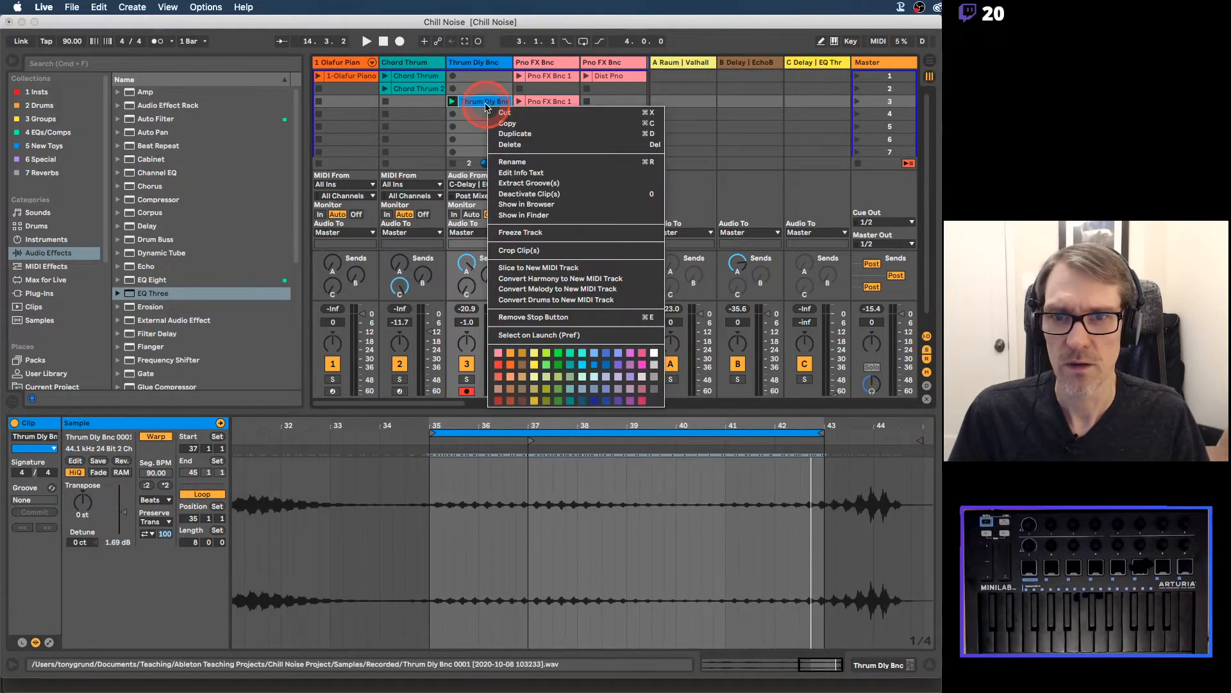
click(522, 267)
drag(497, 324, 502, 369)
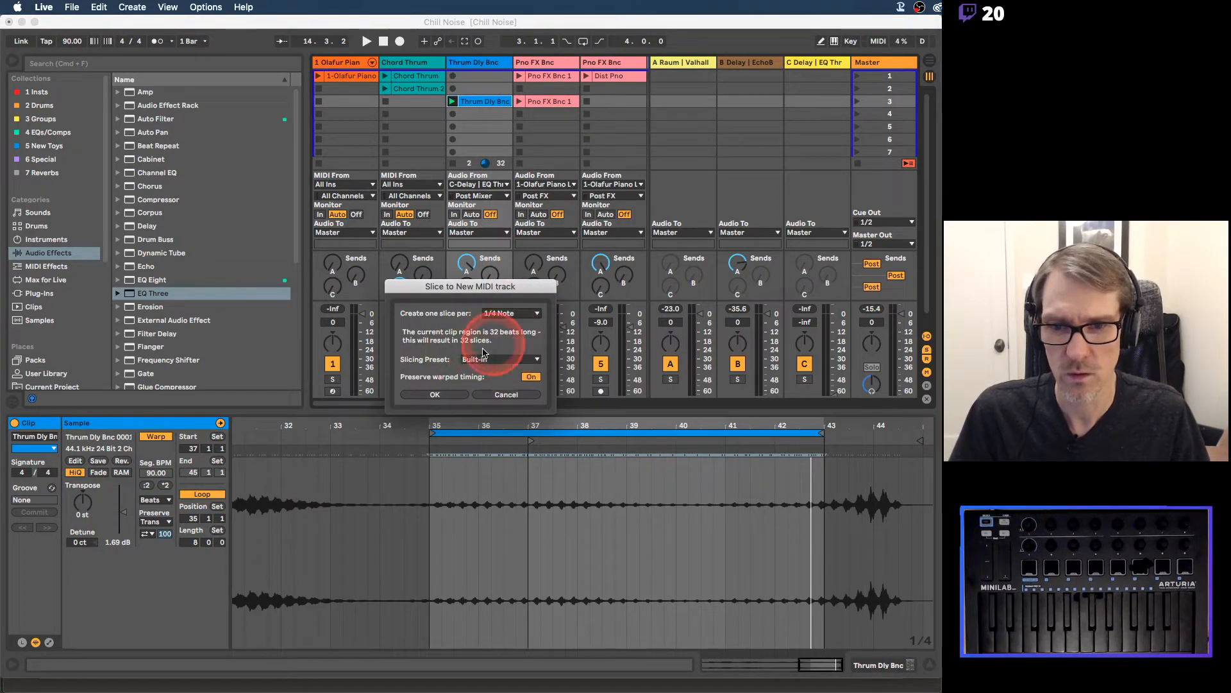
click(453, 394)
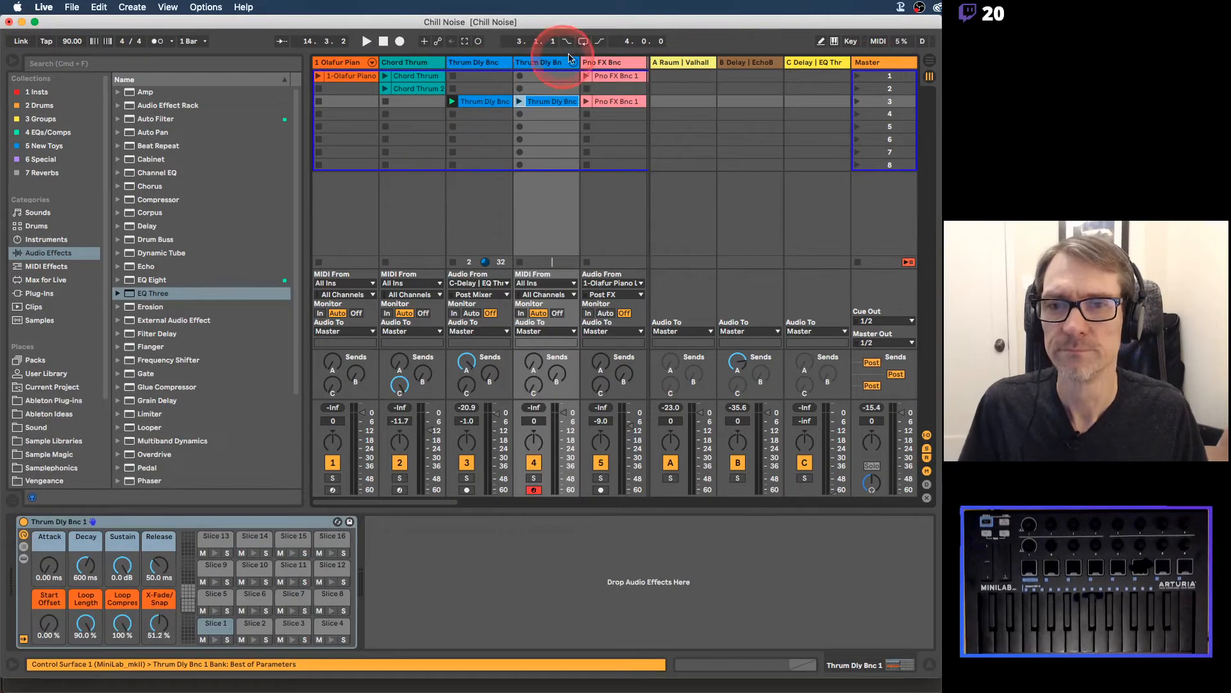
Step: Delete the generated MIDI clip from the new sliced track, keeping the track selected for playing its slices
click(542, 62)
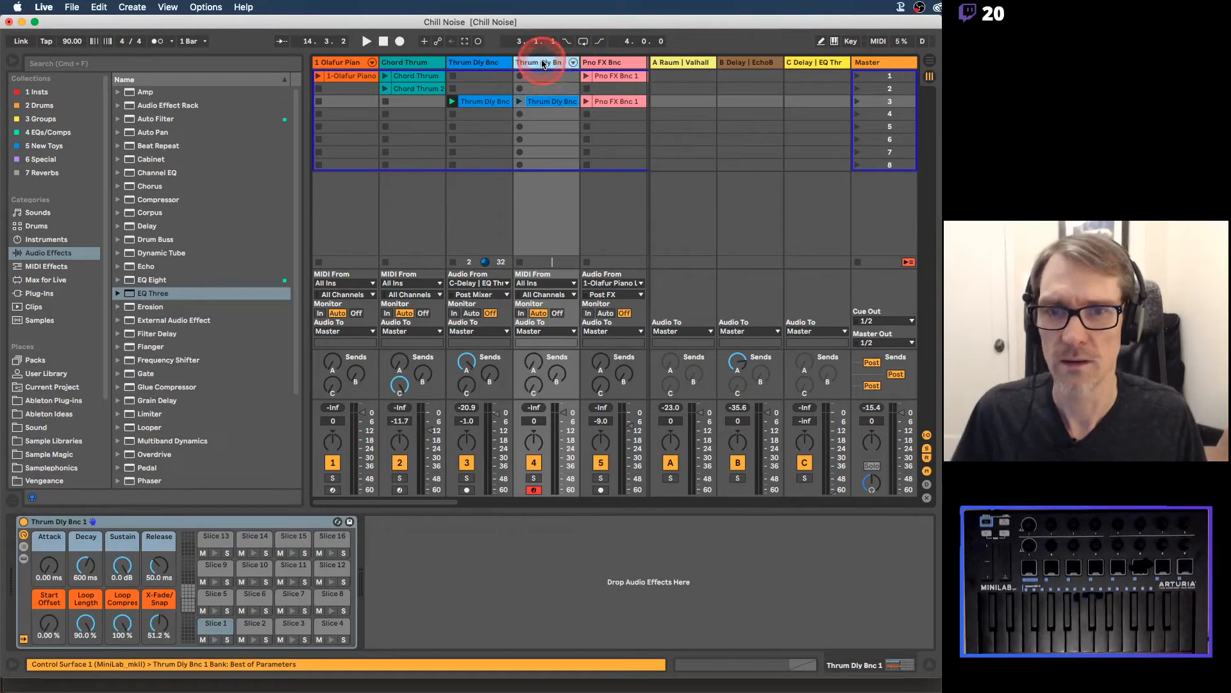
click(520, 263)
click(552, 102)
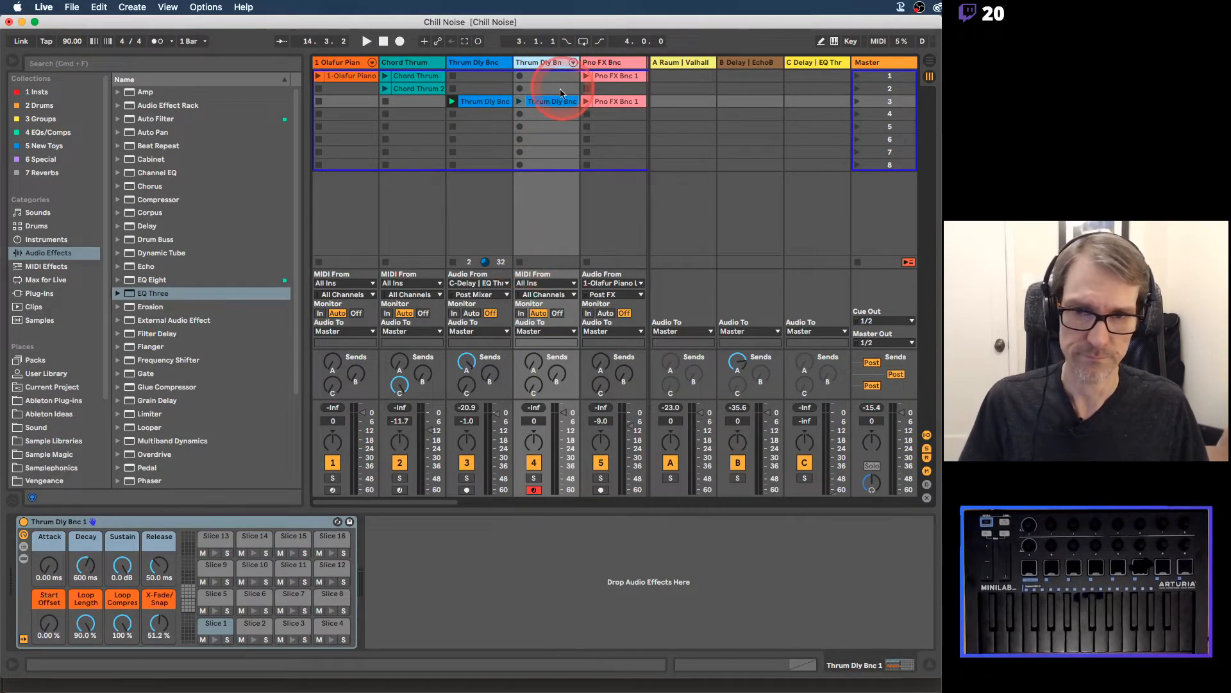
click(557, 62)
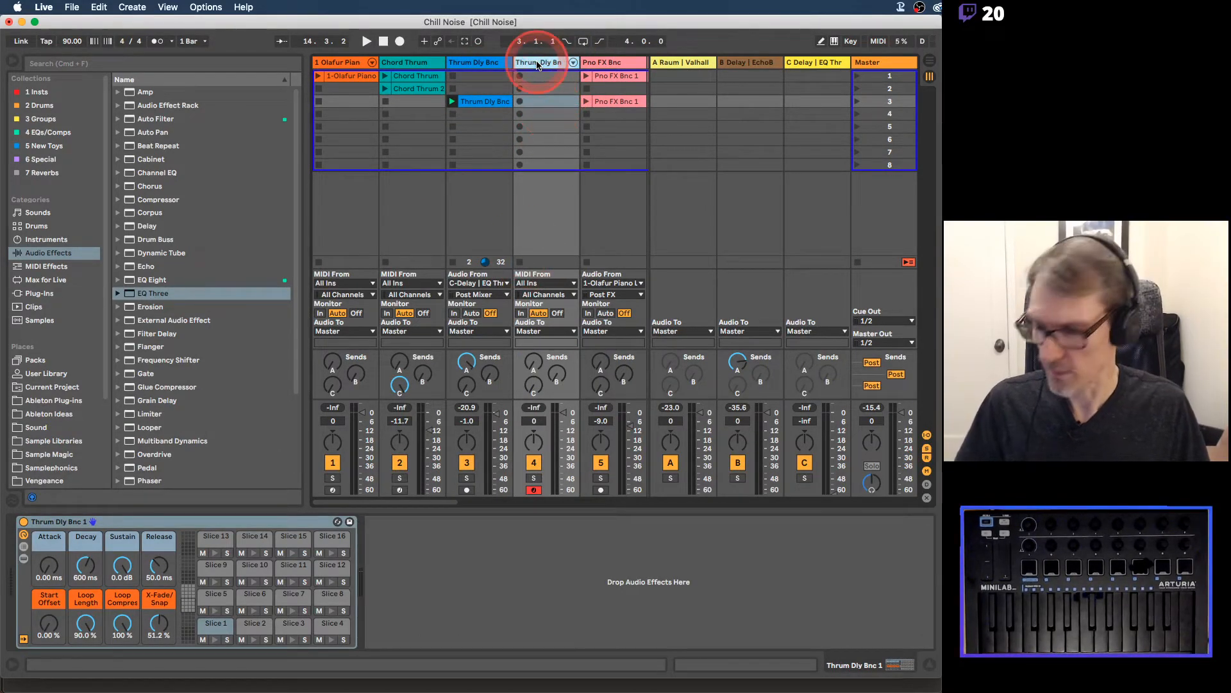
click(549, 168)
click(542, 229)
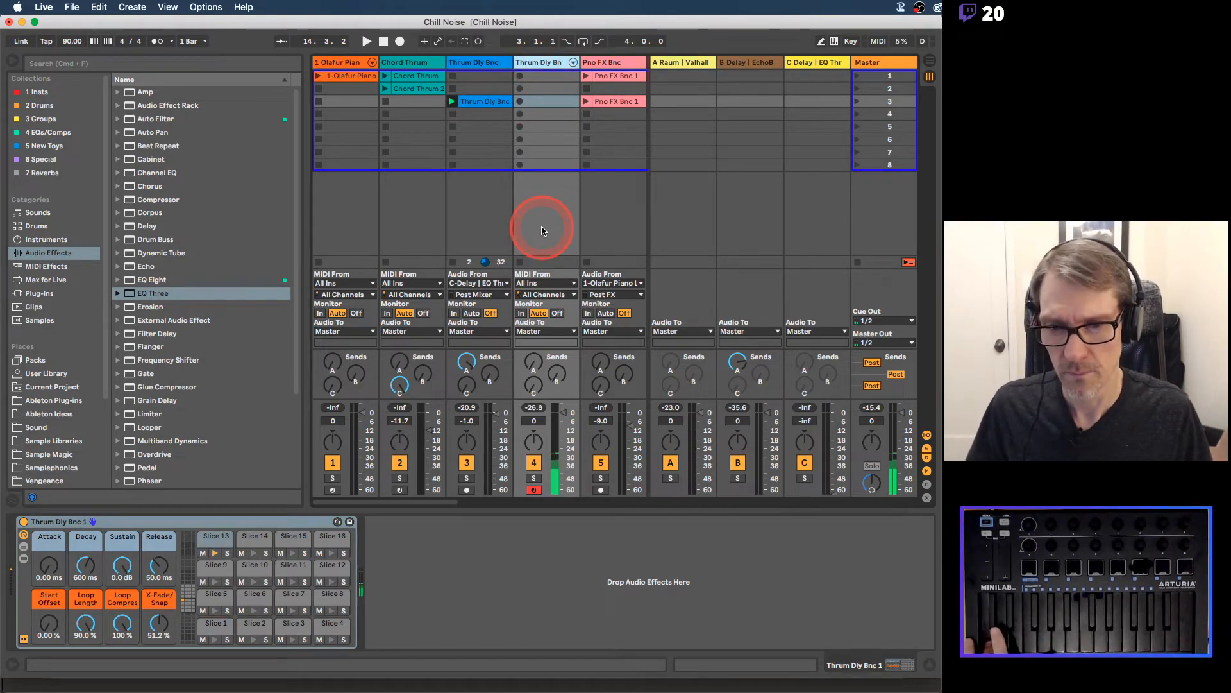
Step: Set the sliced rack's Loop Length macro to 0% and its track volume to -0.5 dB
drag(85, 625, 85, 680)
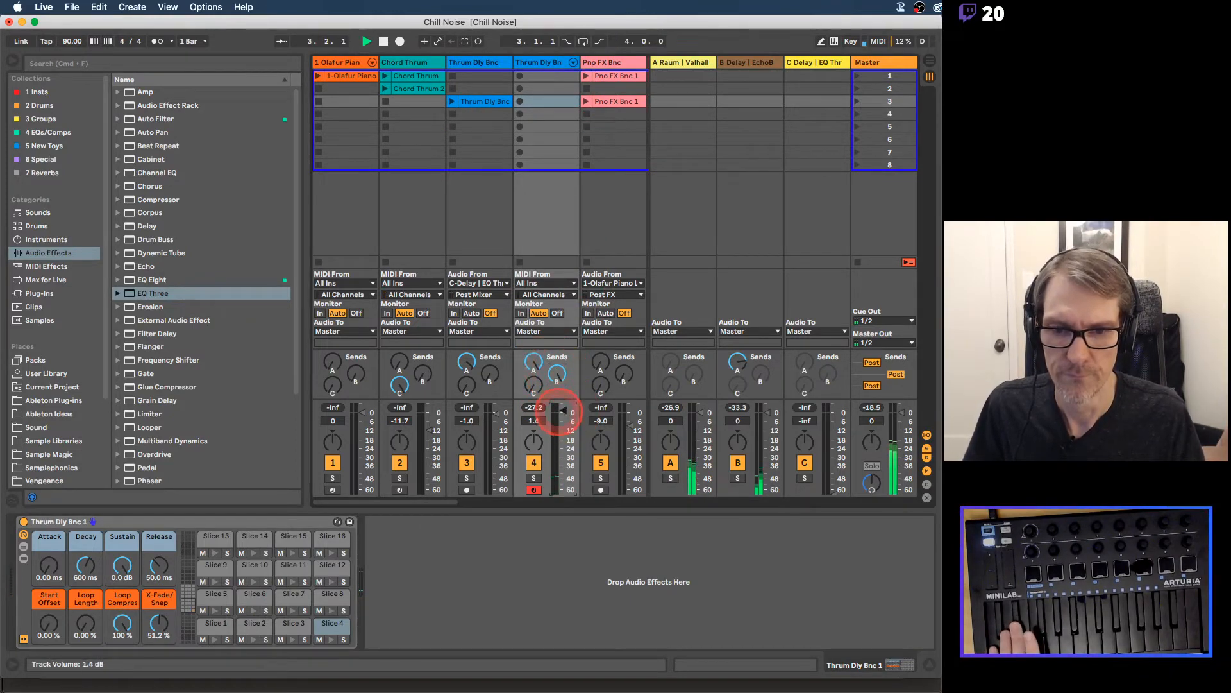
click(535, 217)
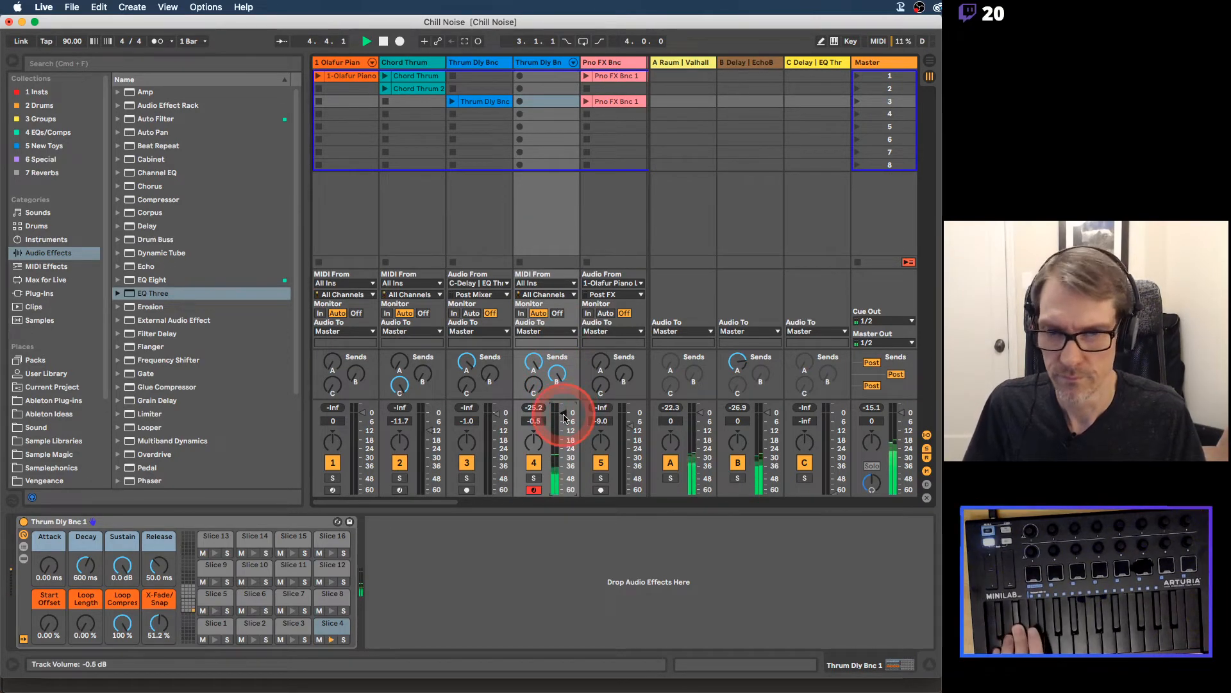
click(531, 130)
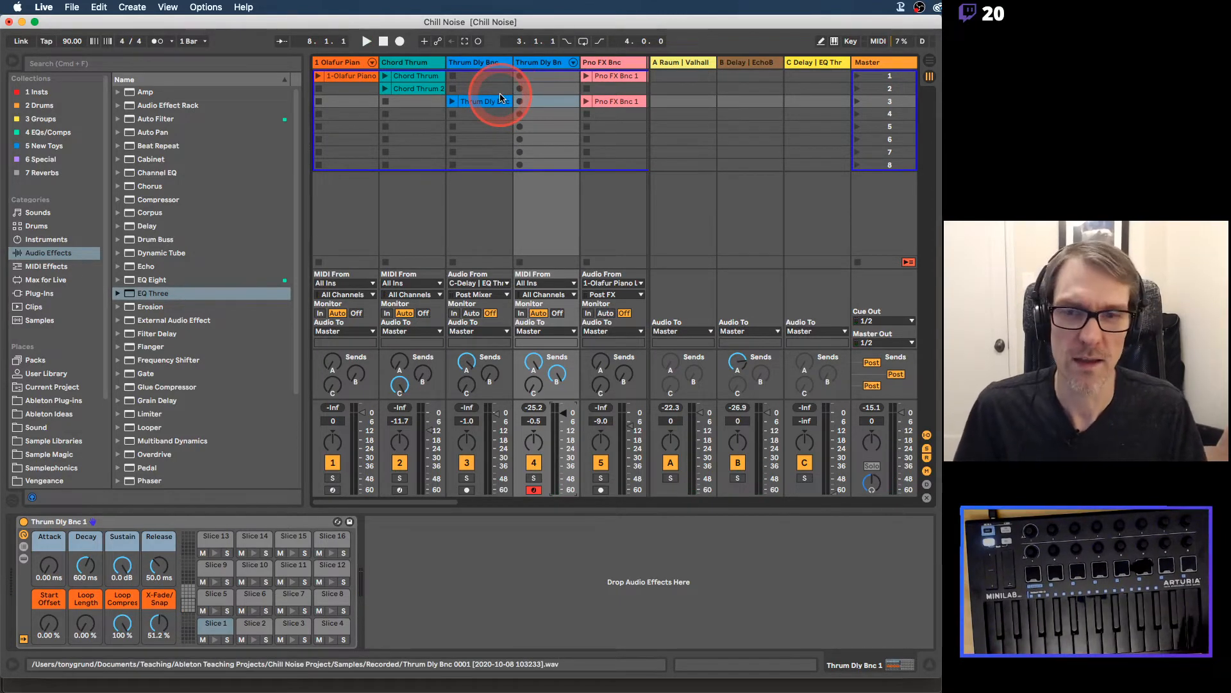
Step: Open Slice 1 of the sliced rack and transpose it to -12 st
click(399, 464)
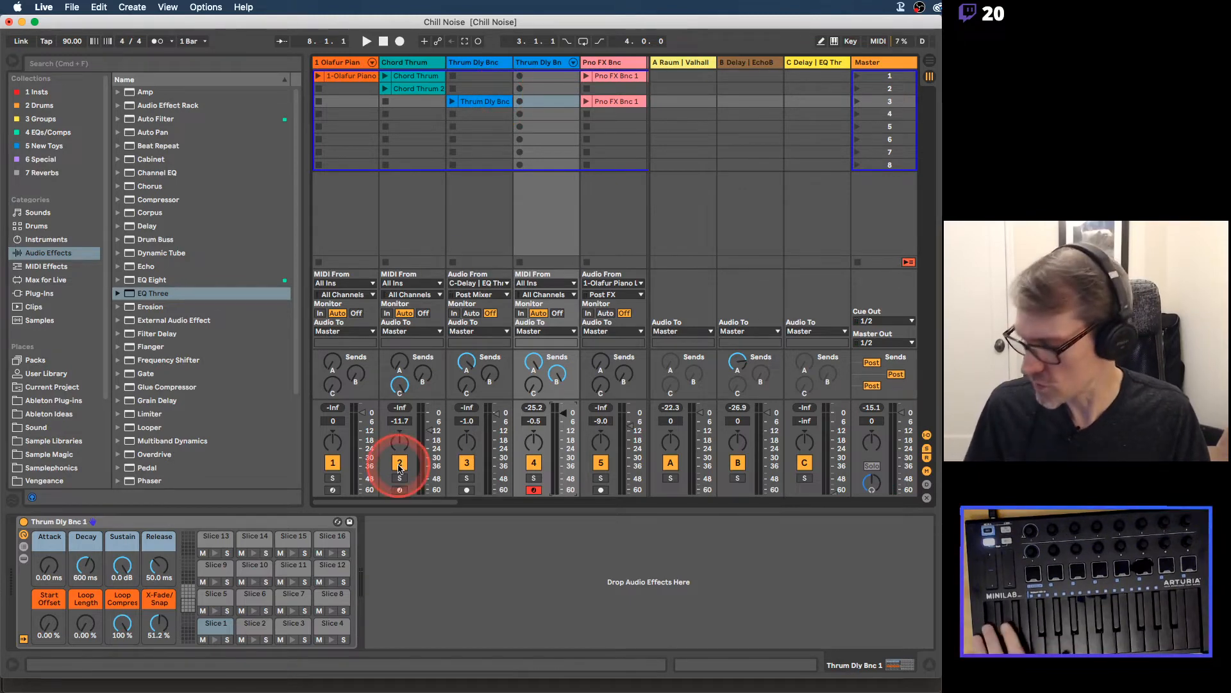
click(221, 624)
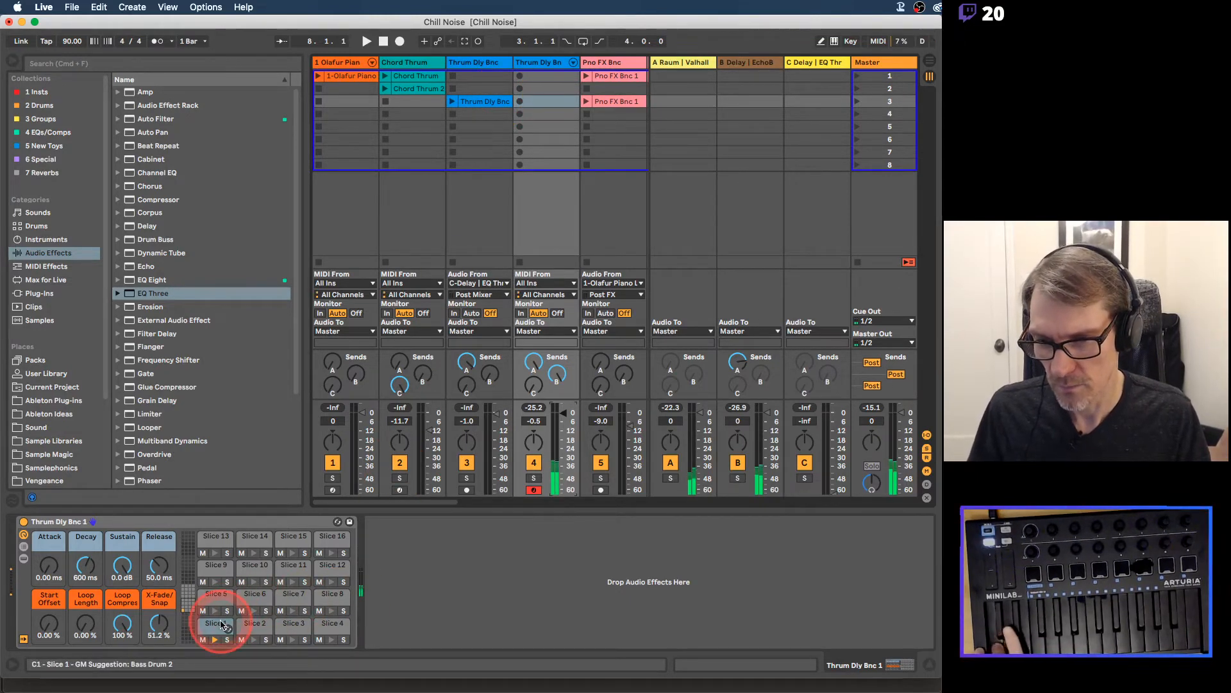
click(211, 627)
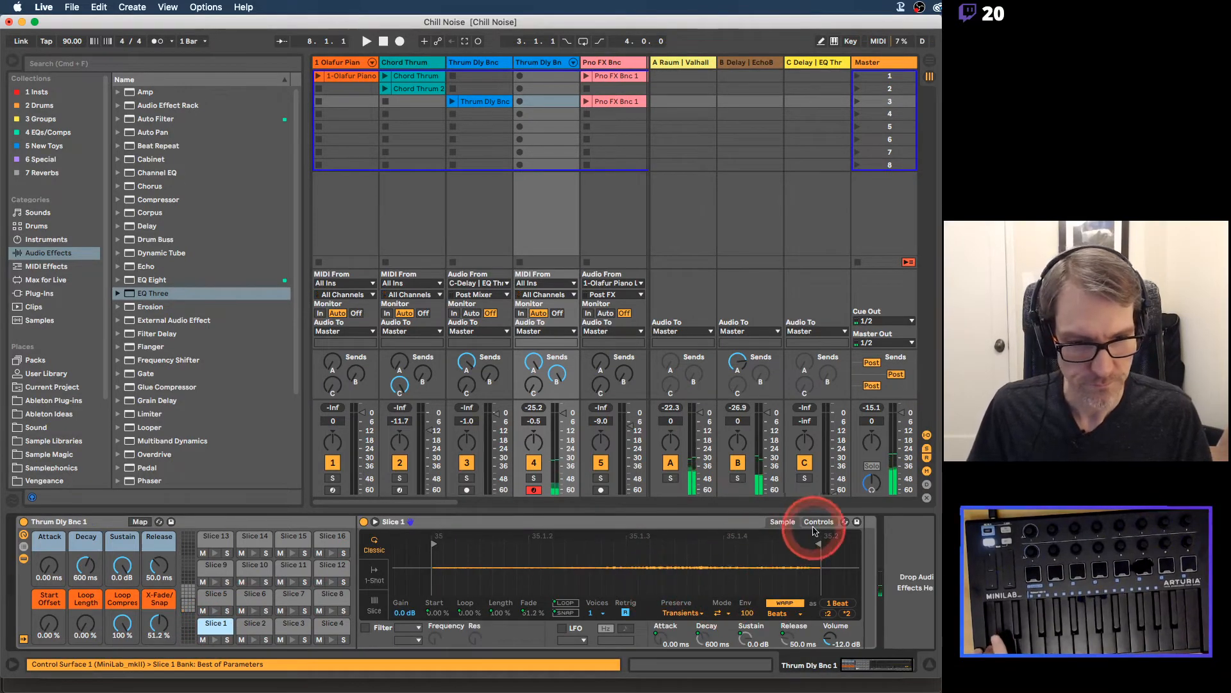
click(815, 524)
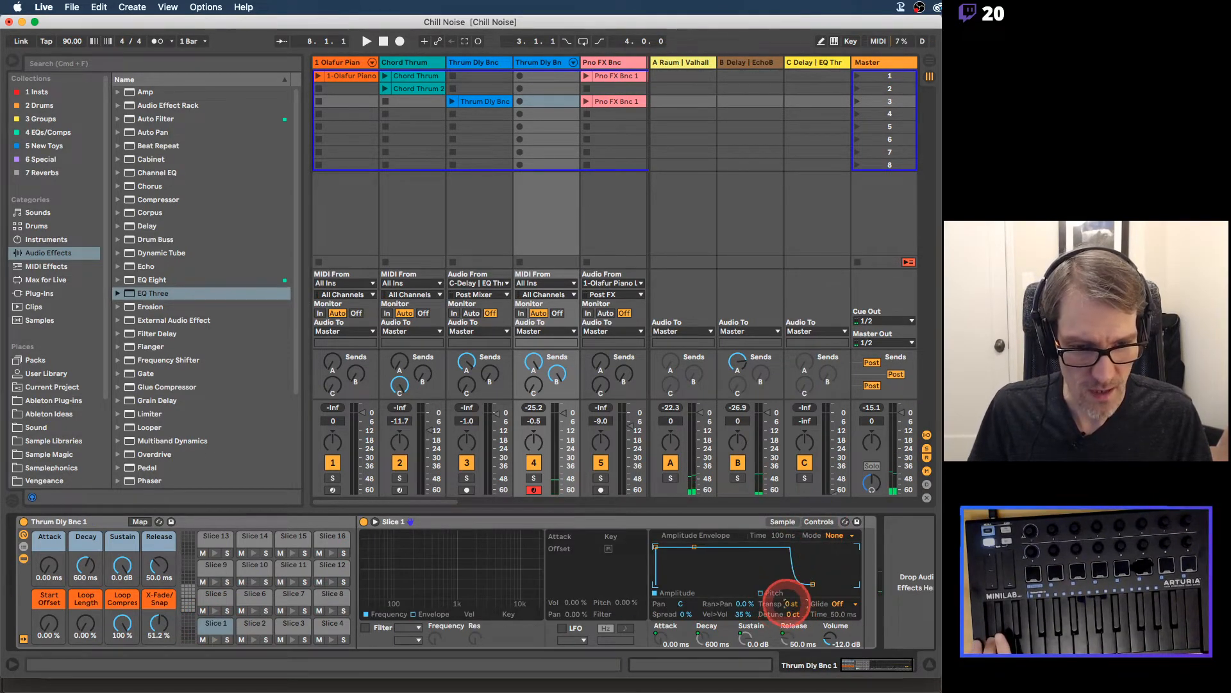
click(790, 604)
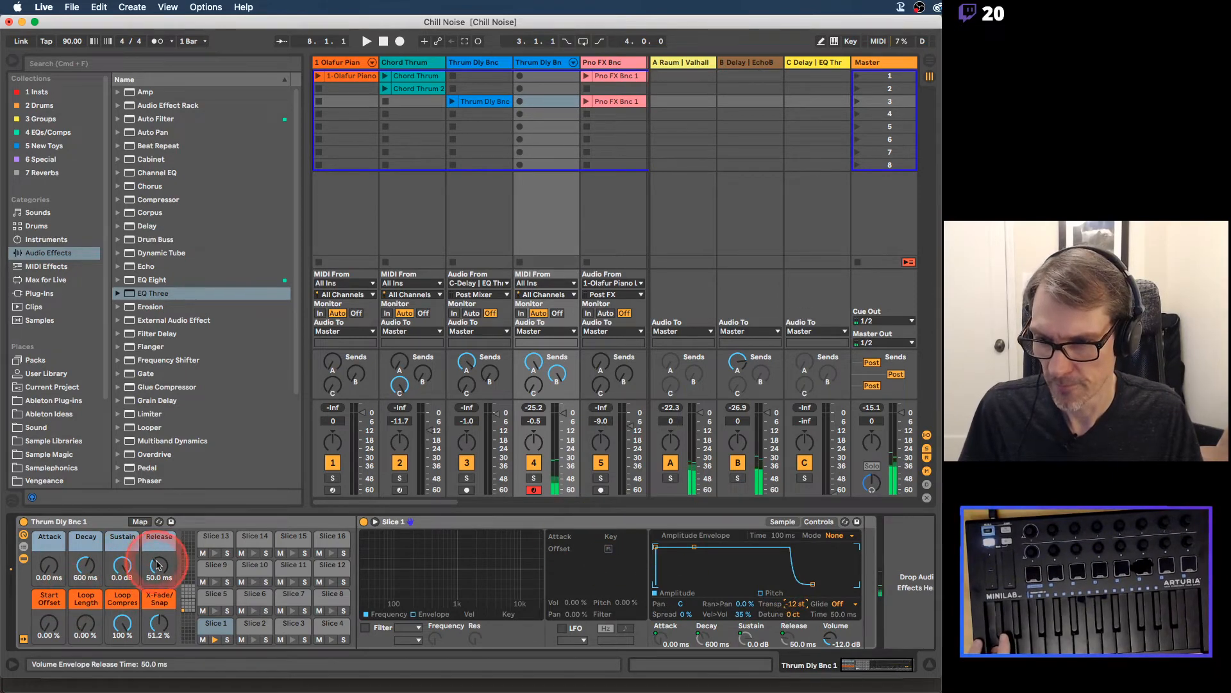
Step: Set the sliced rack's Release macro to 5.66 ms and its X-Fade/Snap macro to 100%
drag(157, 560, 157, 574)
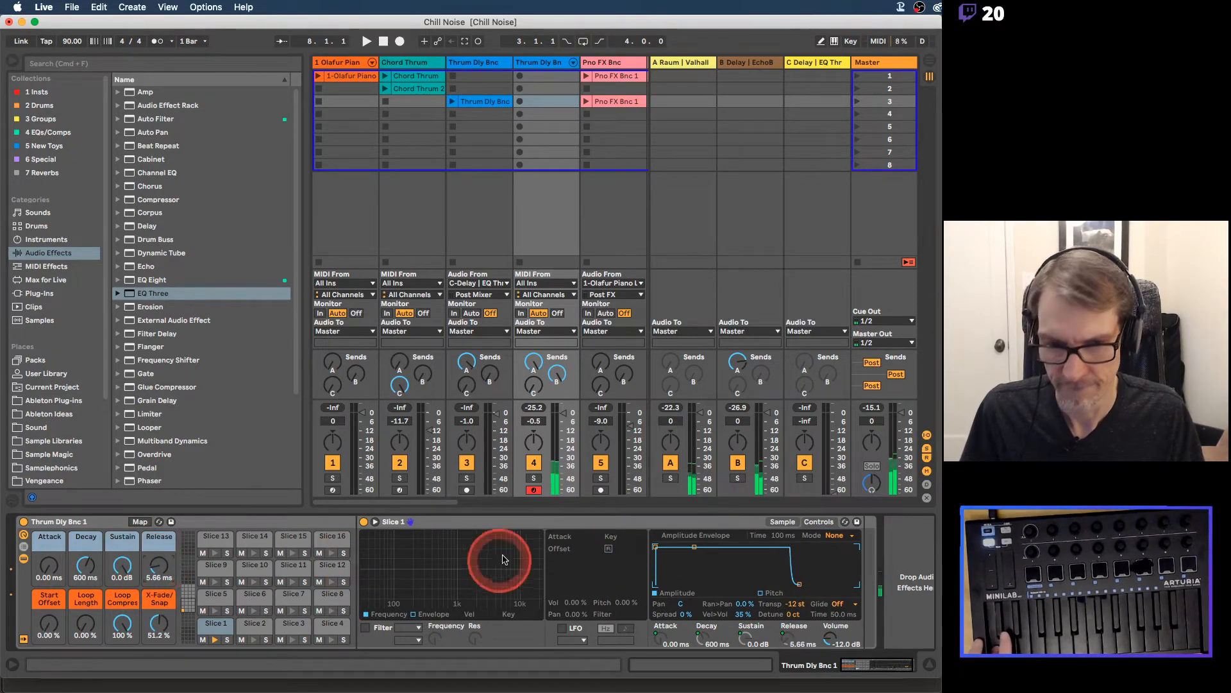
click(788, 521)
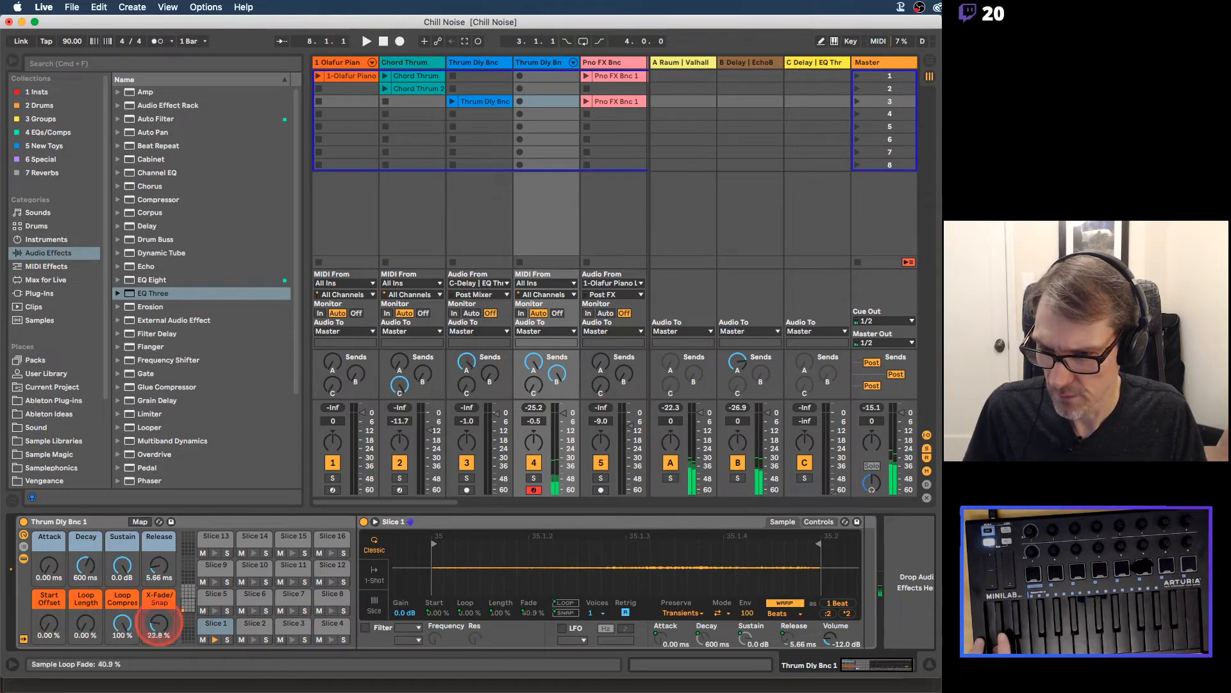
drag(158, 622, 158, 648)
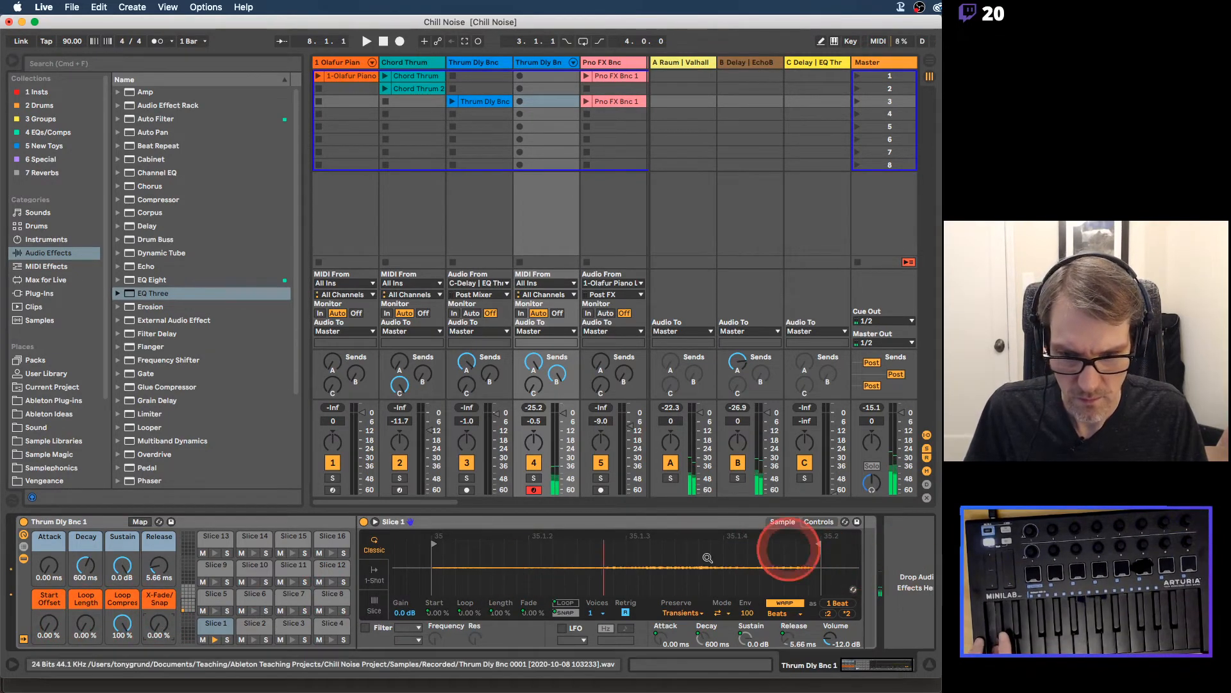
drag(150, 633, 150, 606)
Step: Enlarge Slice 1's sample display and try an earlier end marker, returning the marker to 35.2
click(720, 546)
mouse_move(751, 564)
mouse_down()
mouse_move(825, 569)
mouse_move(657, 564)
mouse_up()
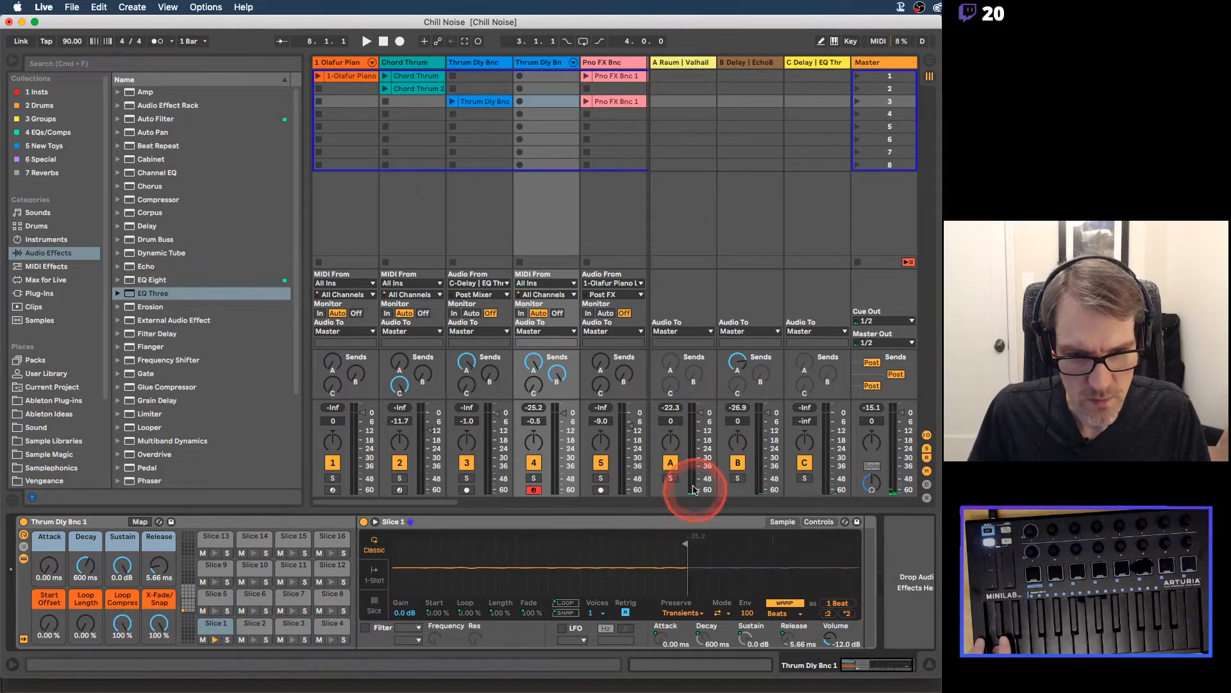
click(375, 521)
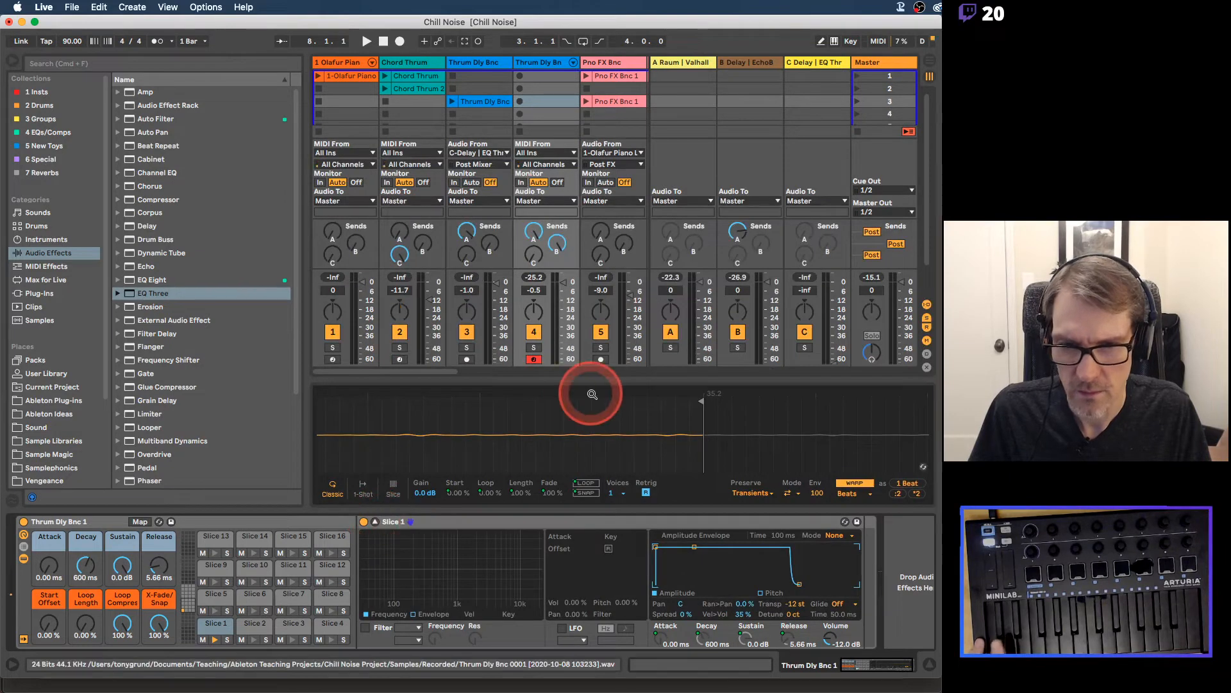
mouse_move(707, 414)
mouse_down()
mouse_move(704, 430)
mouse_move(682, 404)
mouse_move(630, 401)
mouse_up()
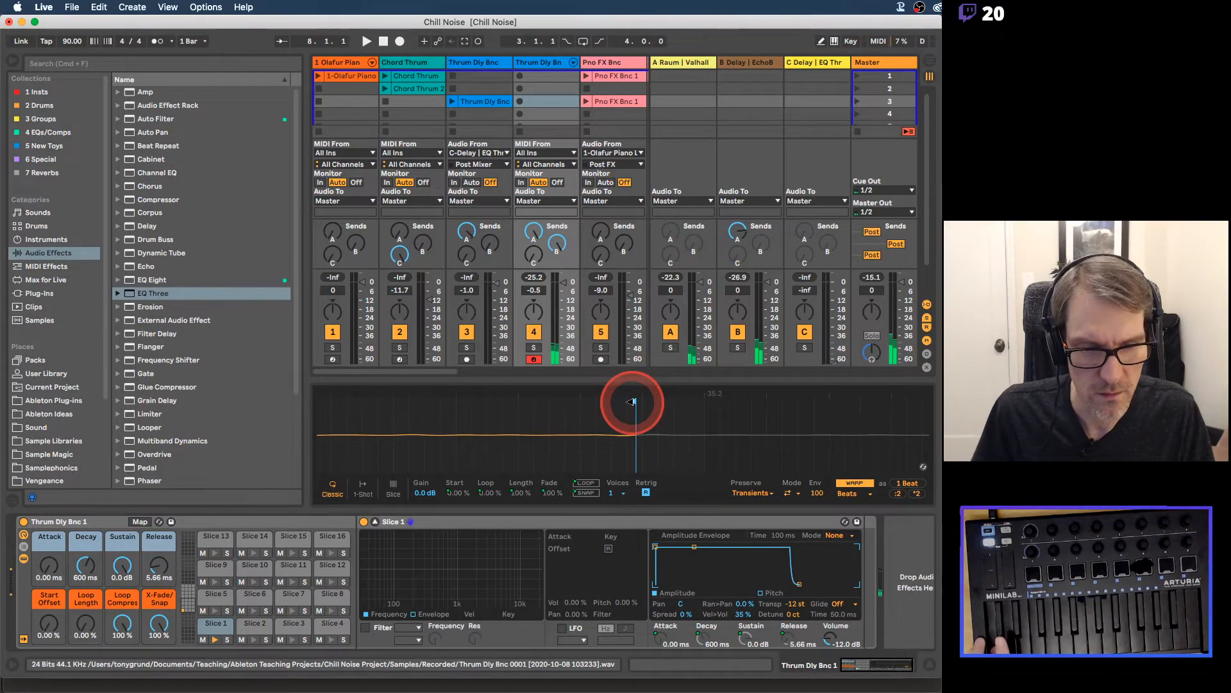
mouse_move(632, 402)
mouse_down()
mouse_move(644, 405)
mouse_move(585, 410)
mouse_move(723, 404)
mouse_move(602, 283)
mouse_move(808, 651)
mouse_move(649, 514)
mouse_move(679, 448)
mouse_up()
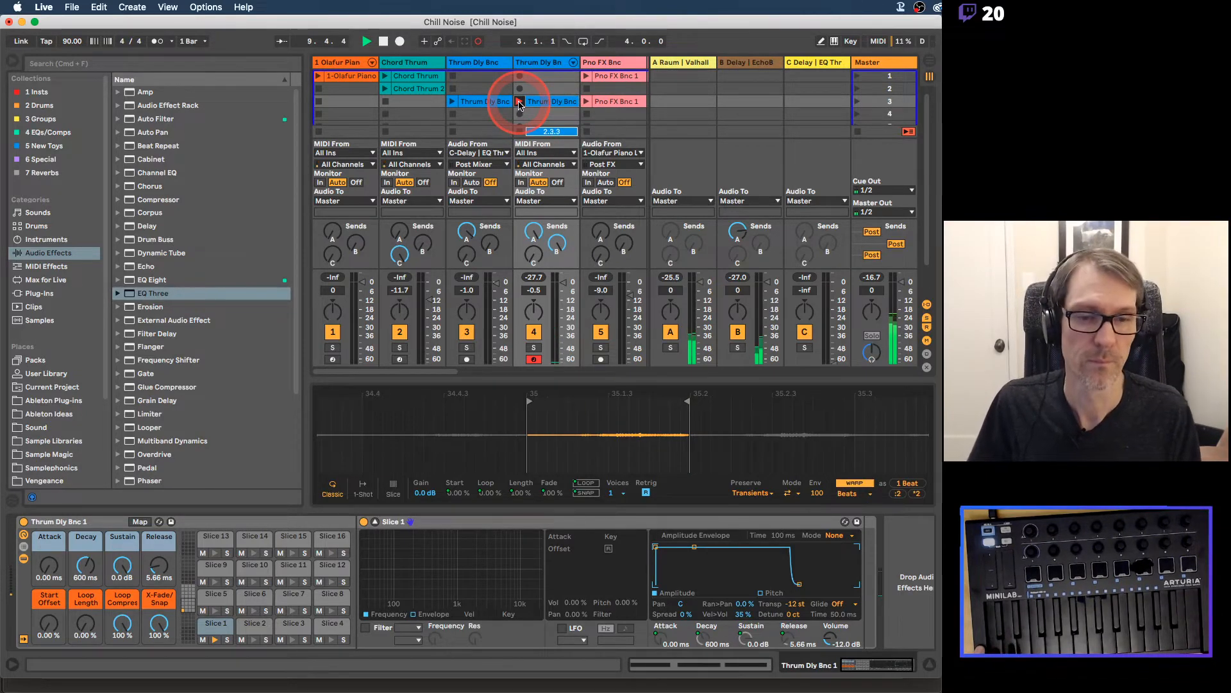
Step: Stop playback, crop Slice 6's sample to its slice region and reverse the cropped sample
key(space)
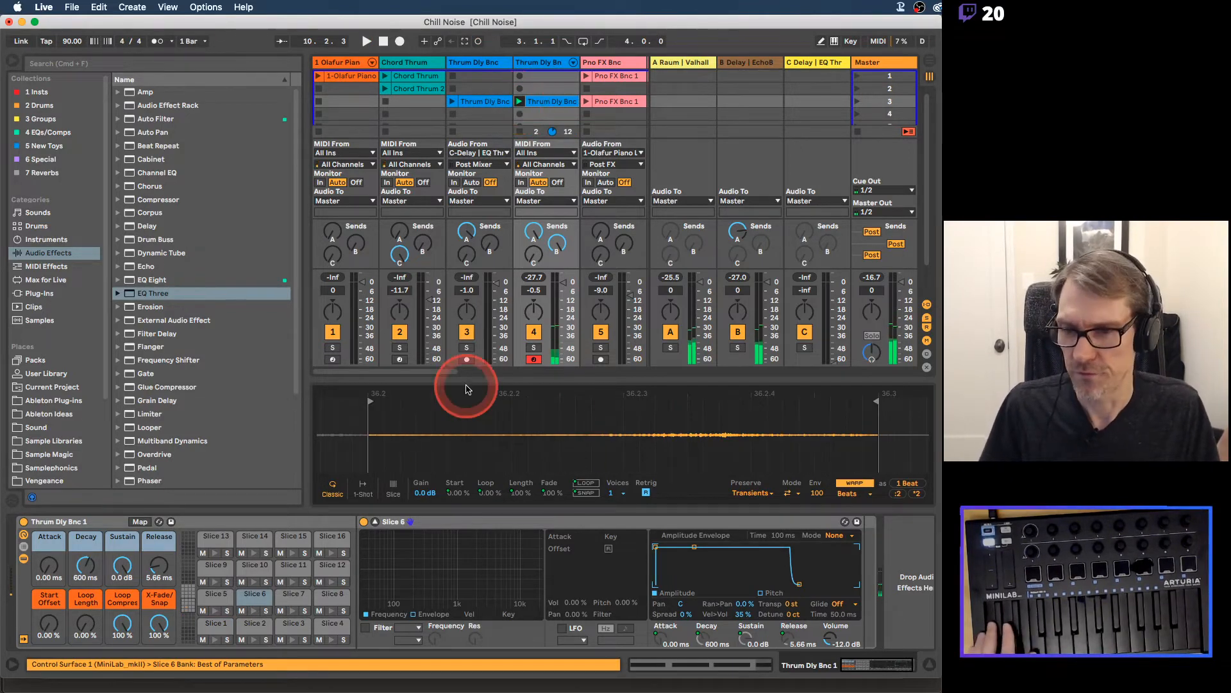
click(265, 599)
click(249, 603)
click(267, 600)
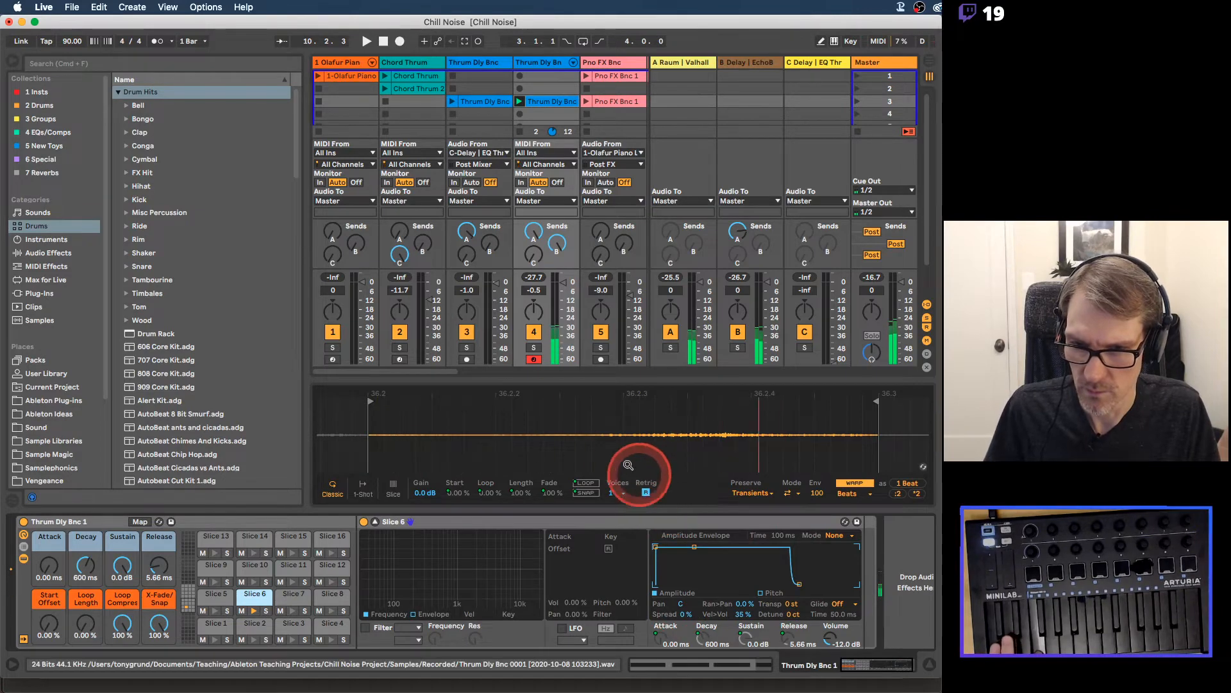
scroll(609, 438, down, 10)
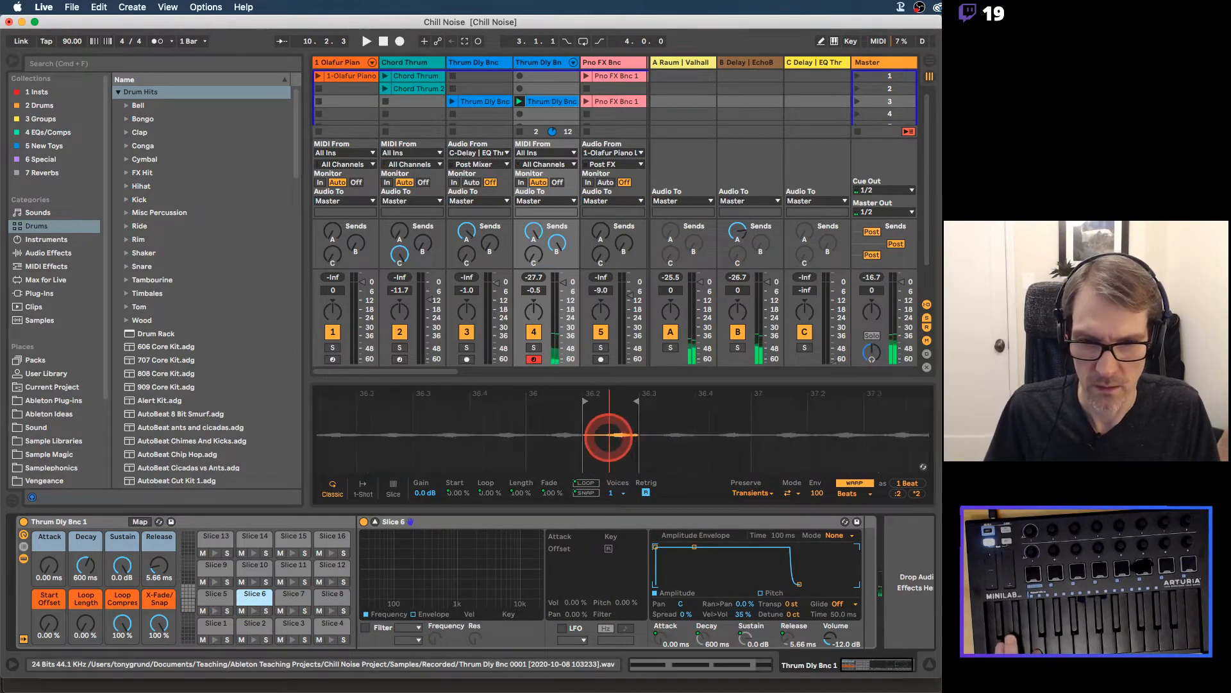
scroll(609, 438, up, 10)
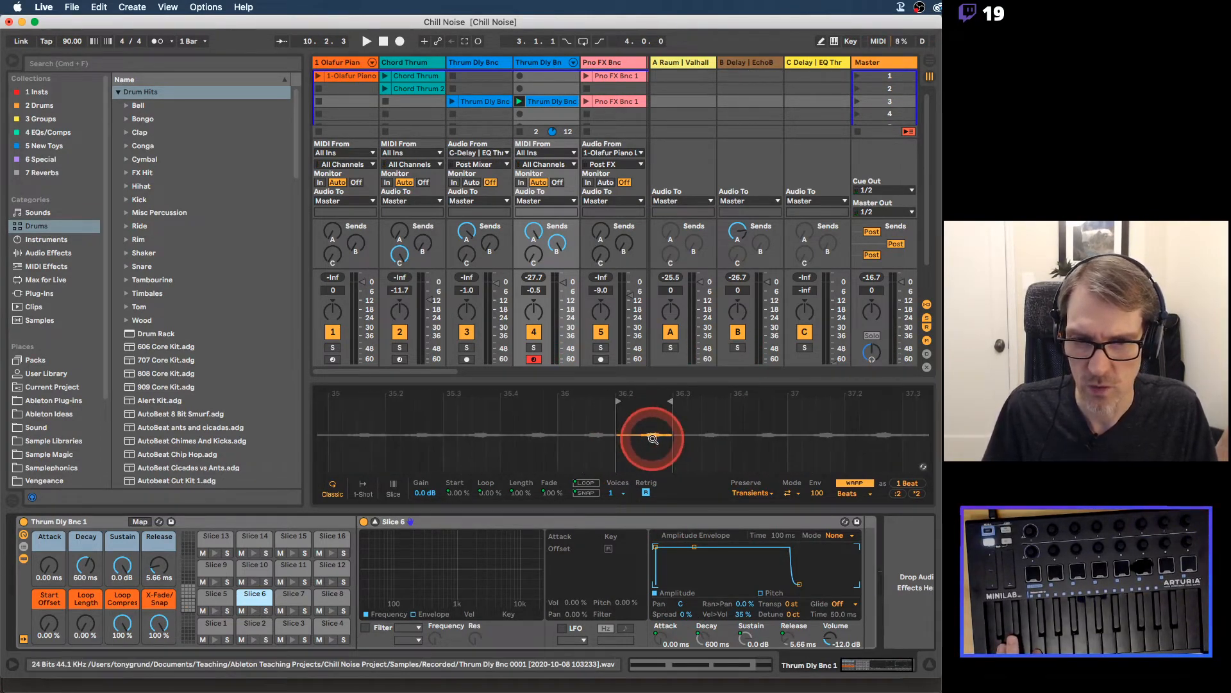
right_click(642, 427)
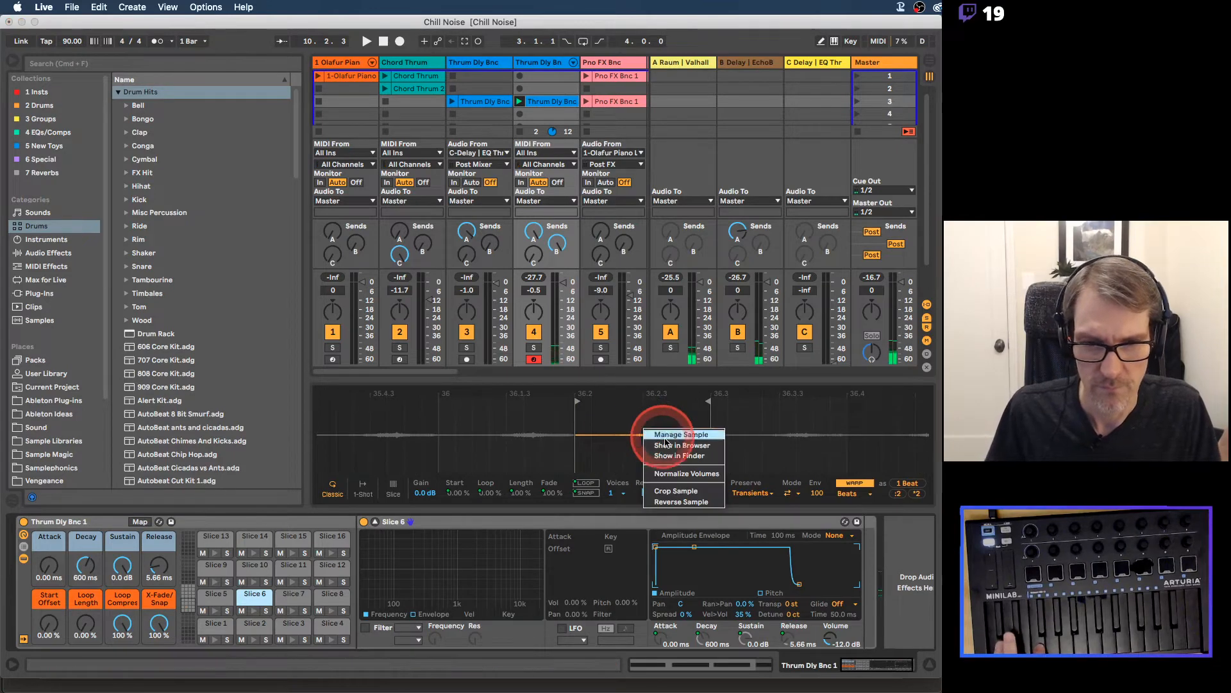
click(672, 491)
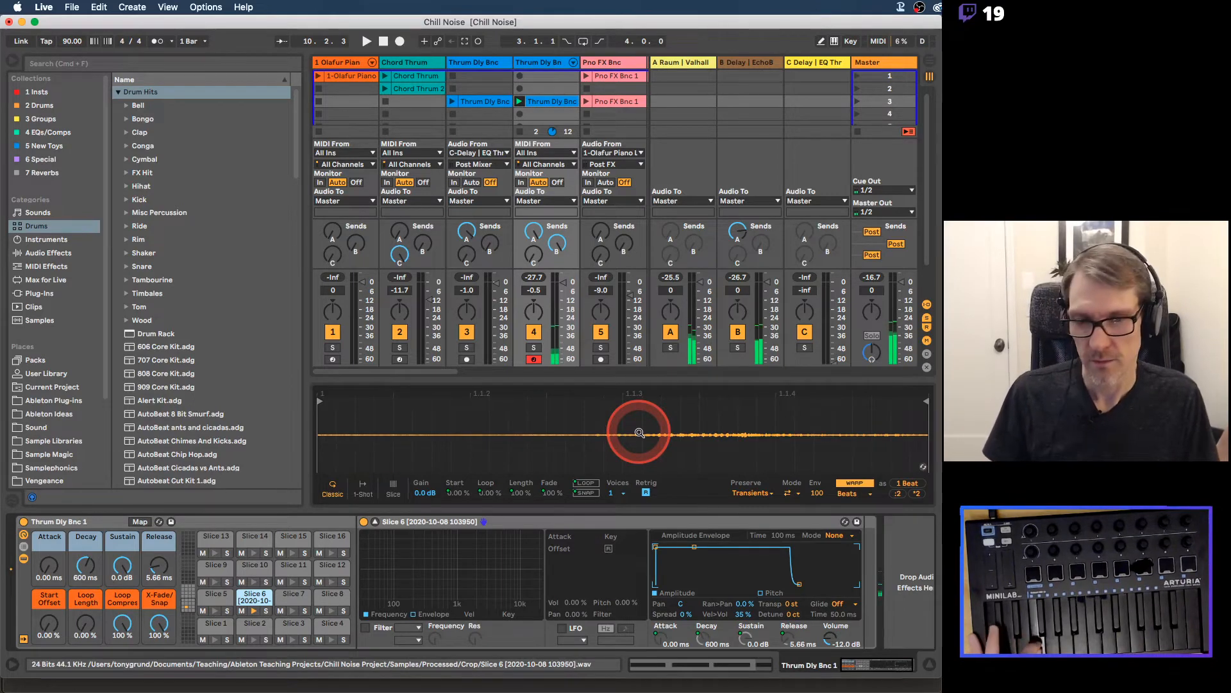
right_click(596, 441)
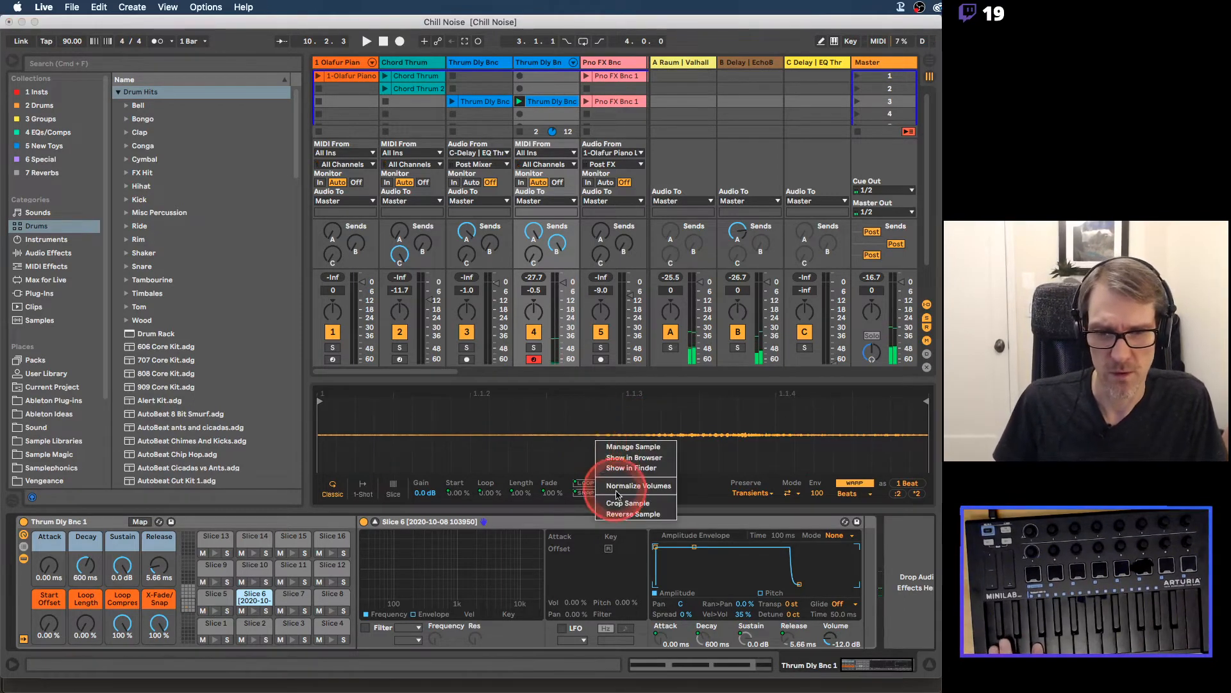
click(620, 515)
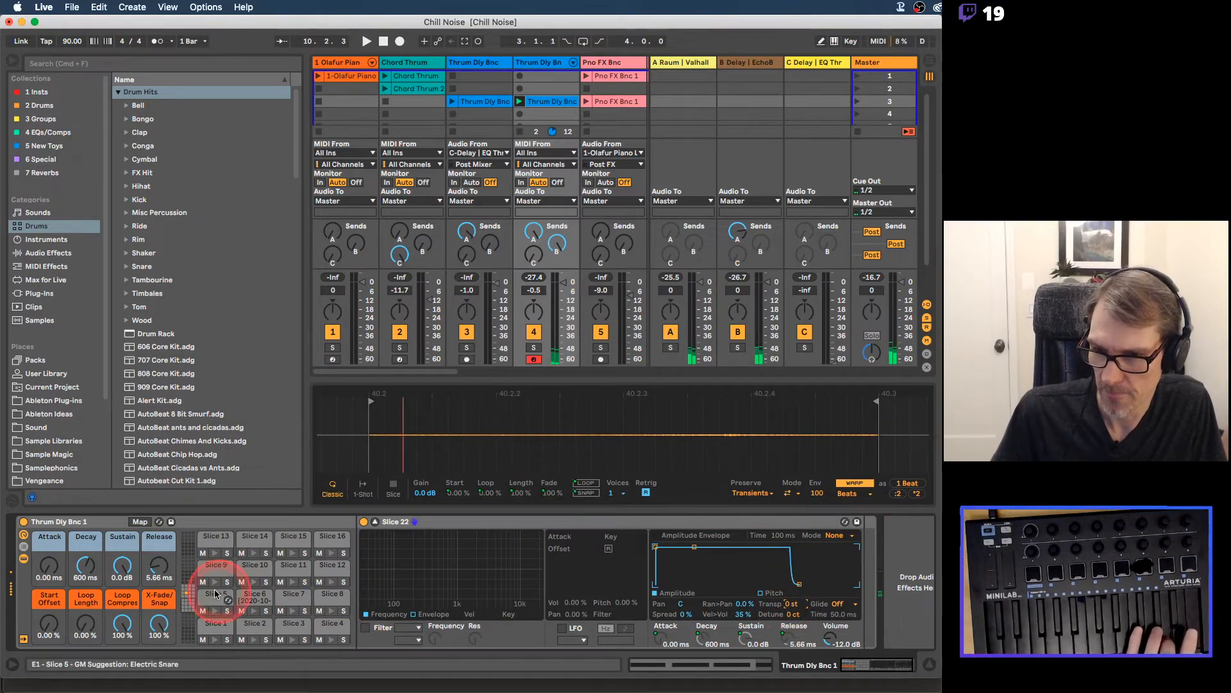
Step: Transpose Slice 22 to -12 st in the upper bank of slices and start playback
click(187, 589)
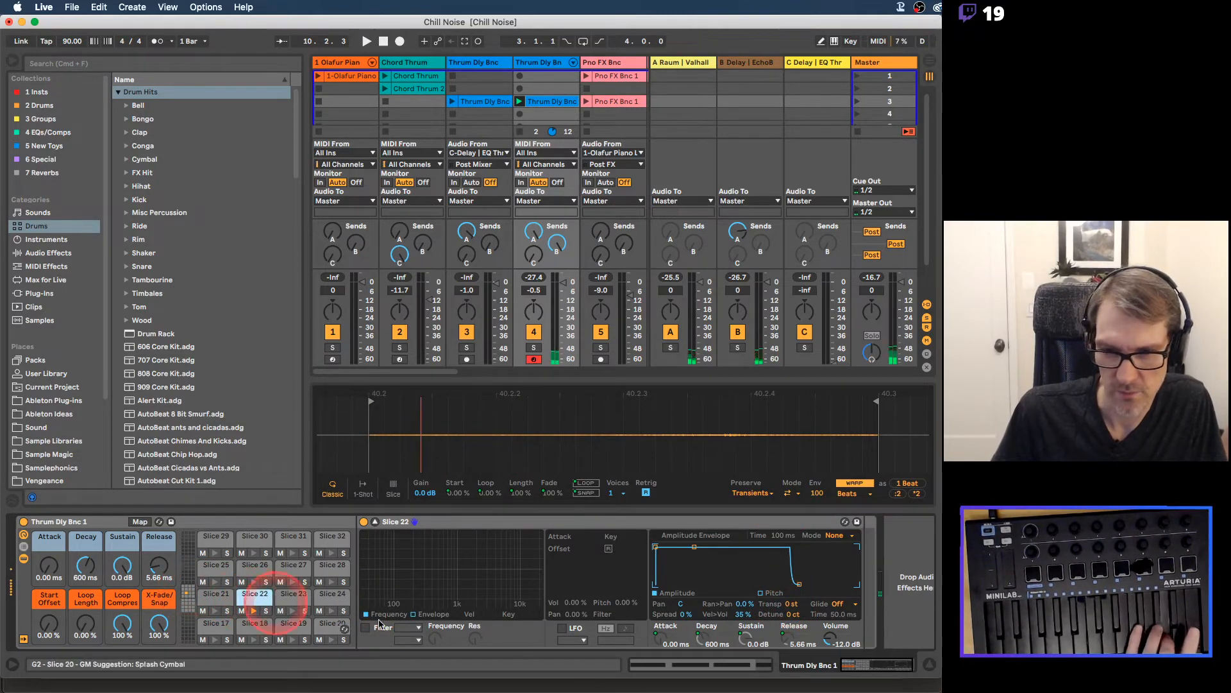
click(786, 608)
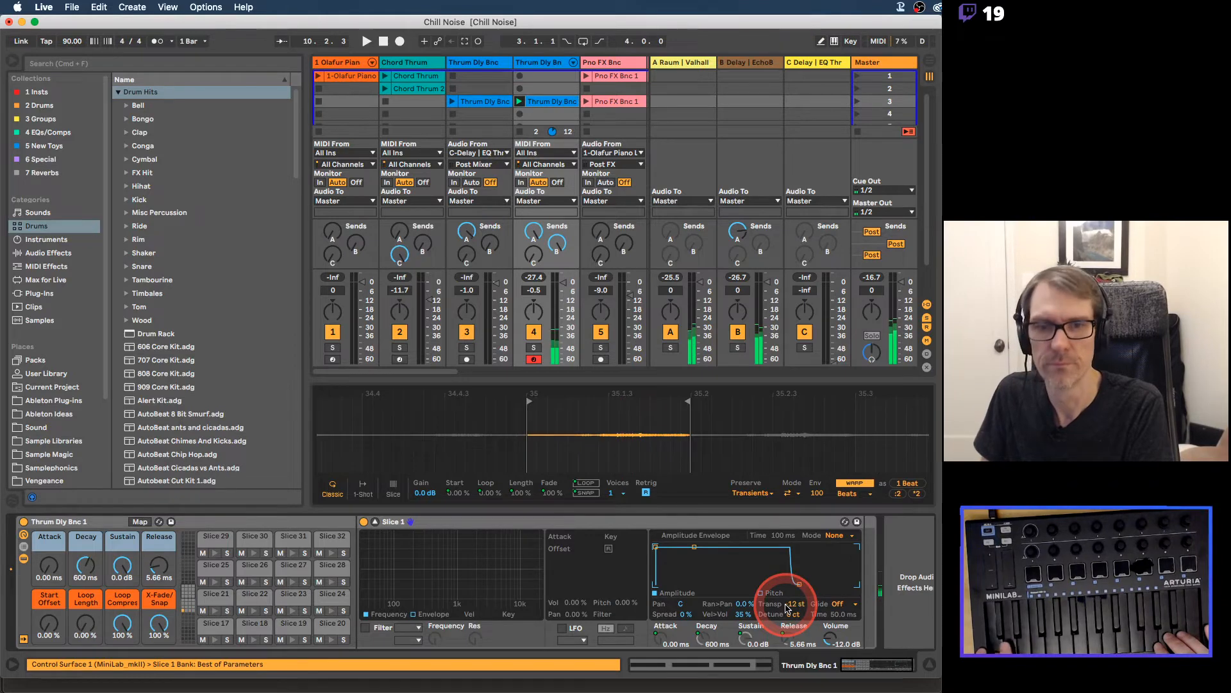
key(space)
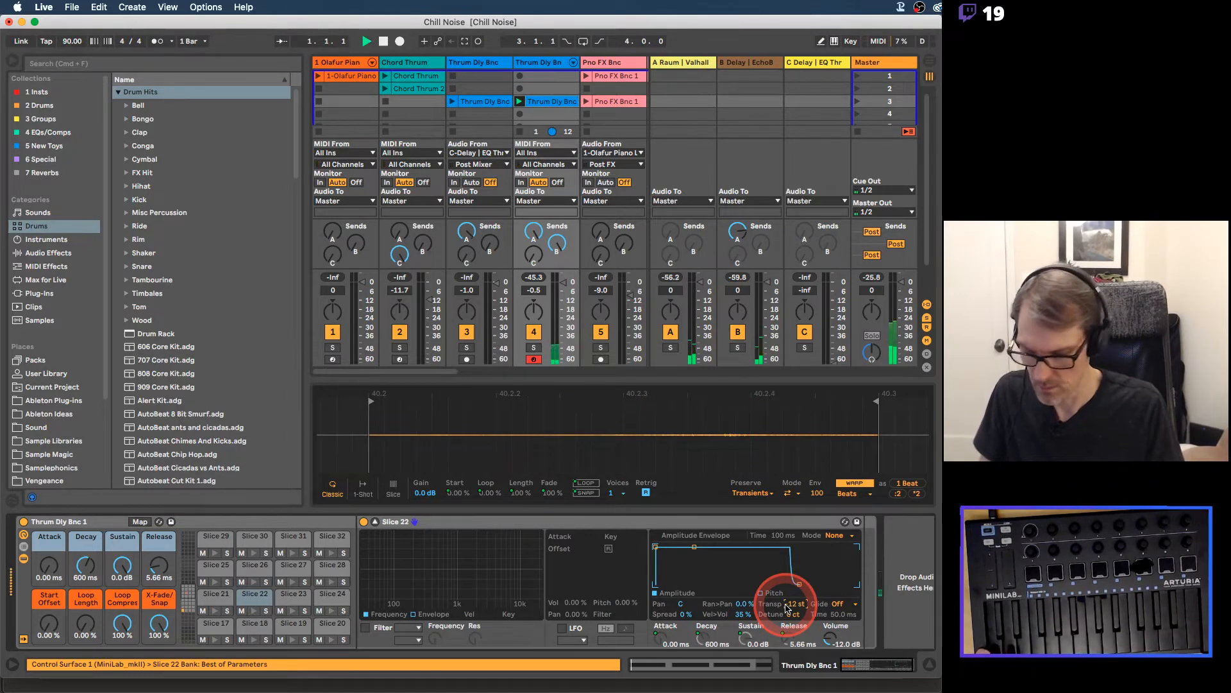
Step: Stop the sliced track's scene 3 clip and record a new performance into its scene 5 slot
double_click(567, 100)
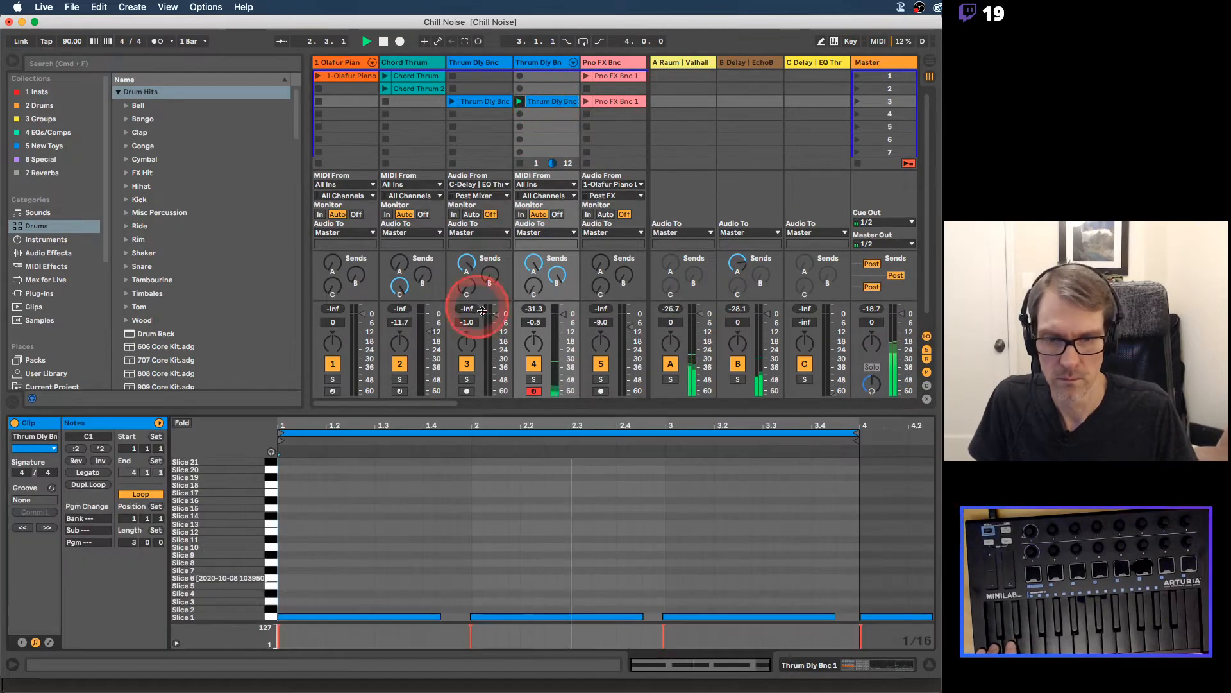
click(520, 163)
key(space)
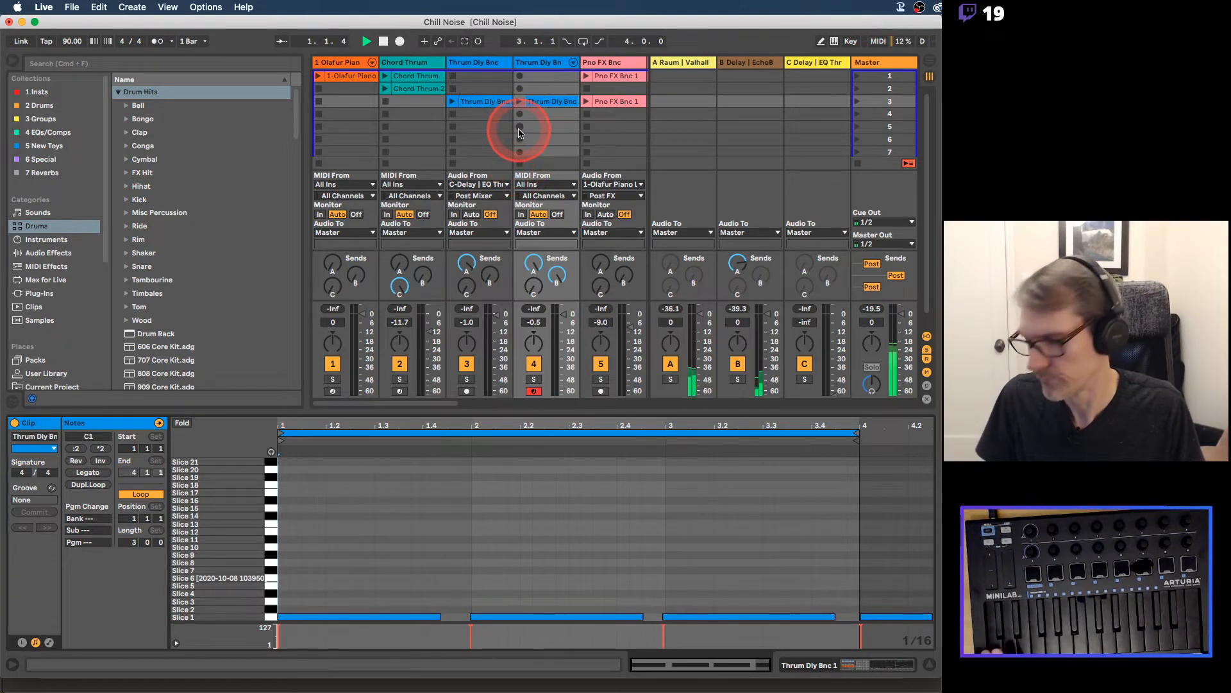
click(520, 126)
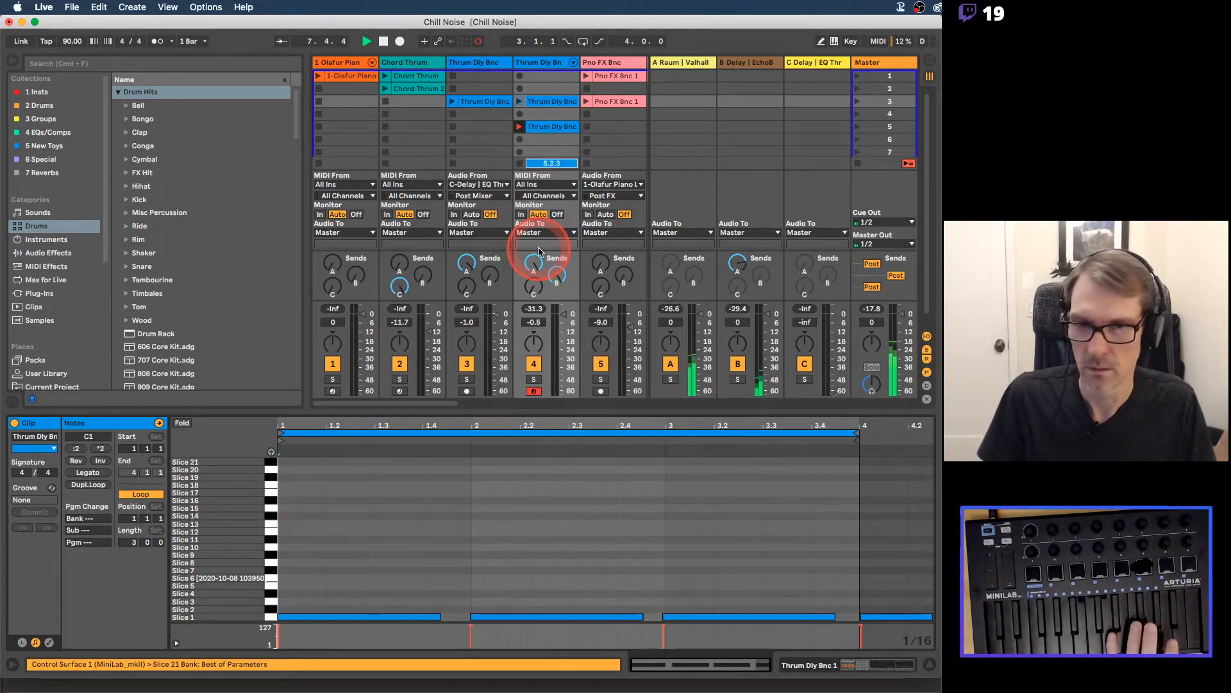
click(519, 126)
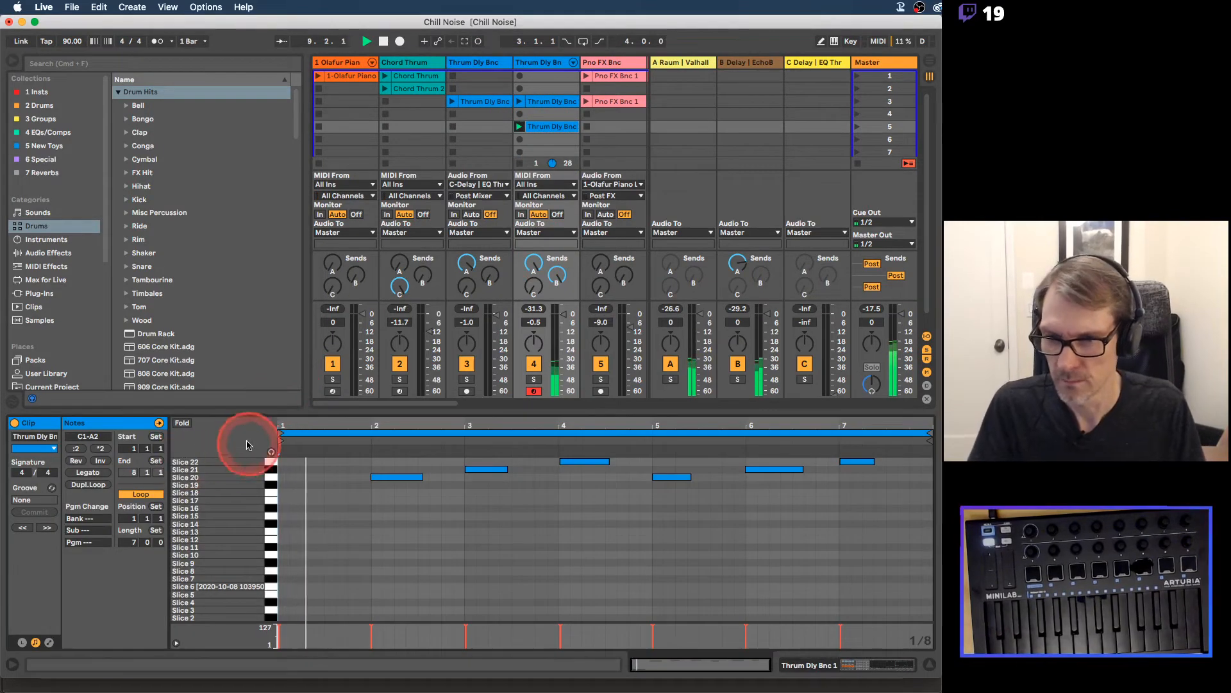
Step: Set the new clip's loop length to 4 bars and move its loop and start marker to bar 2
click(134, 543)
text(4)
key(Return)
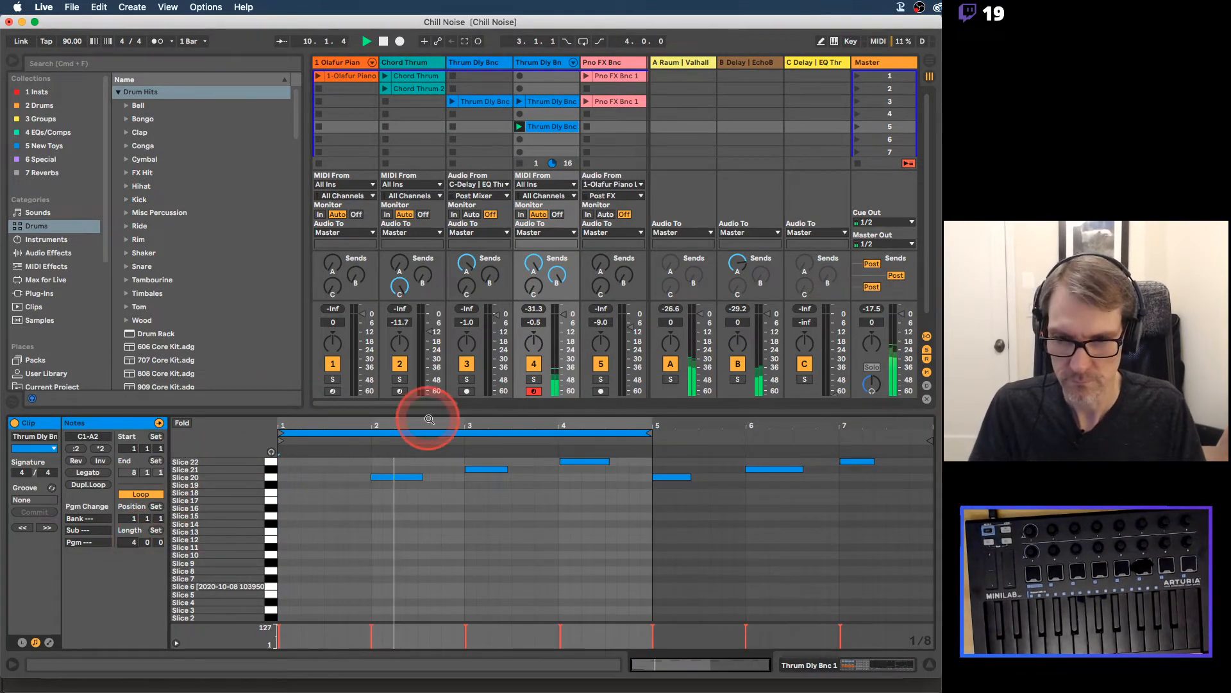
drag(426, 433, 512, 434)
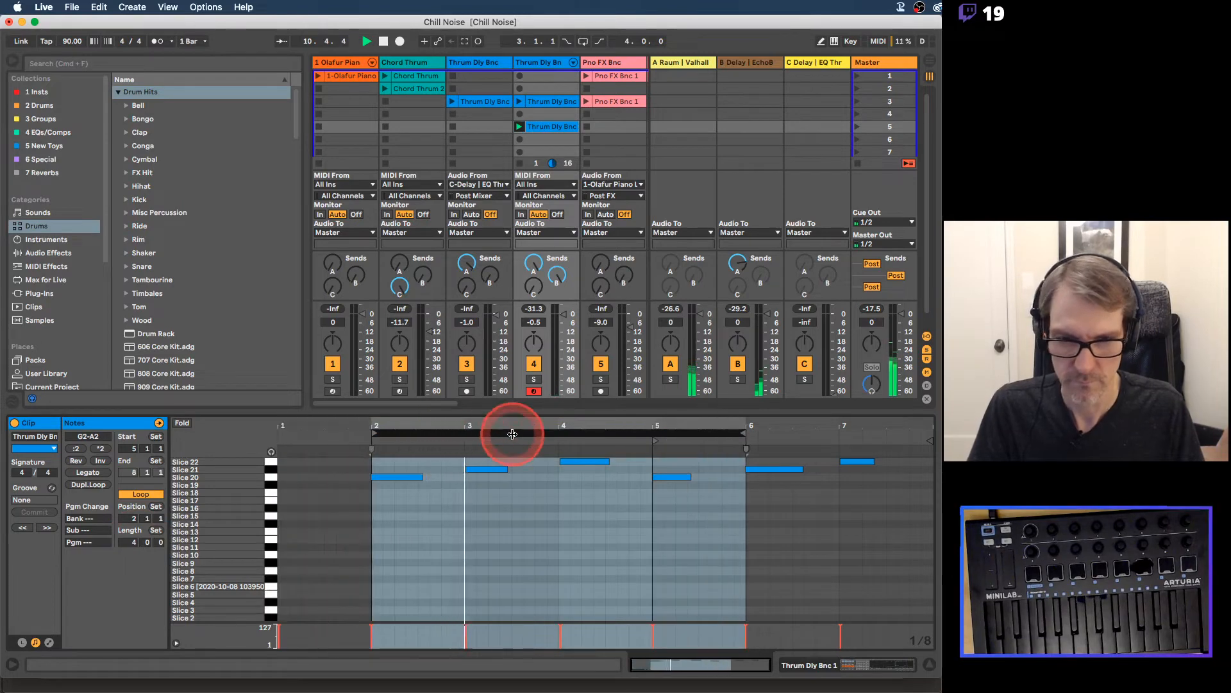
drag(655, 441, 365, 432)
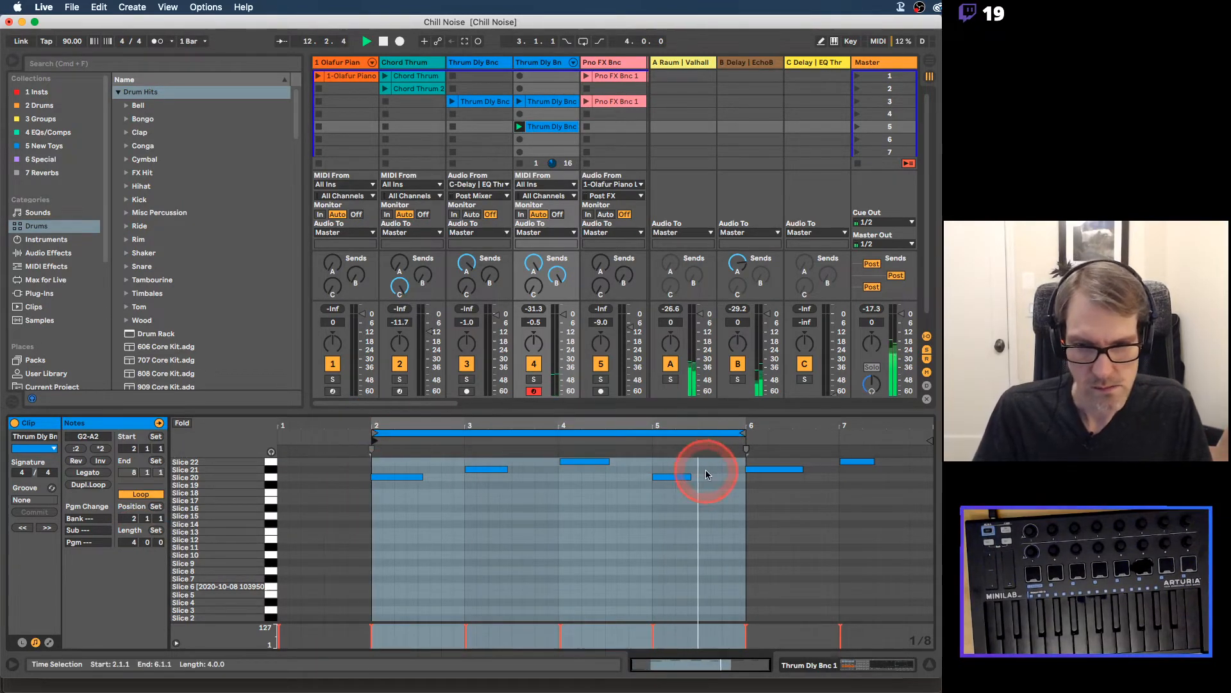
Step: Delete the Slice 20 note at bar 5 and shorten the clip's loop to 3 bars, ending at bar 5
click(676, 479)
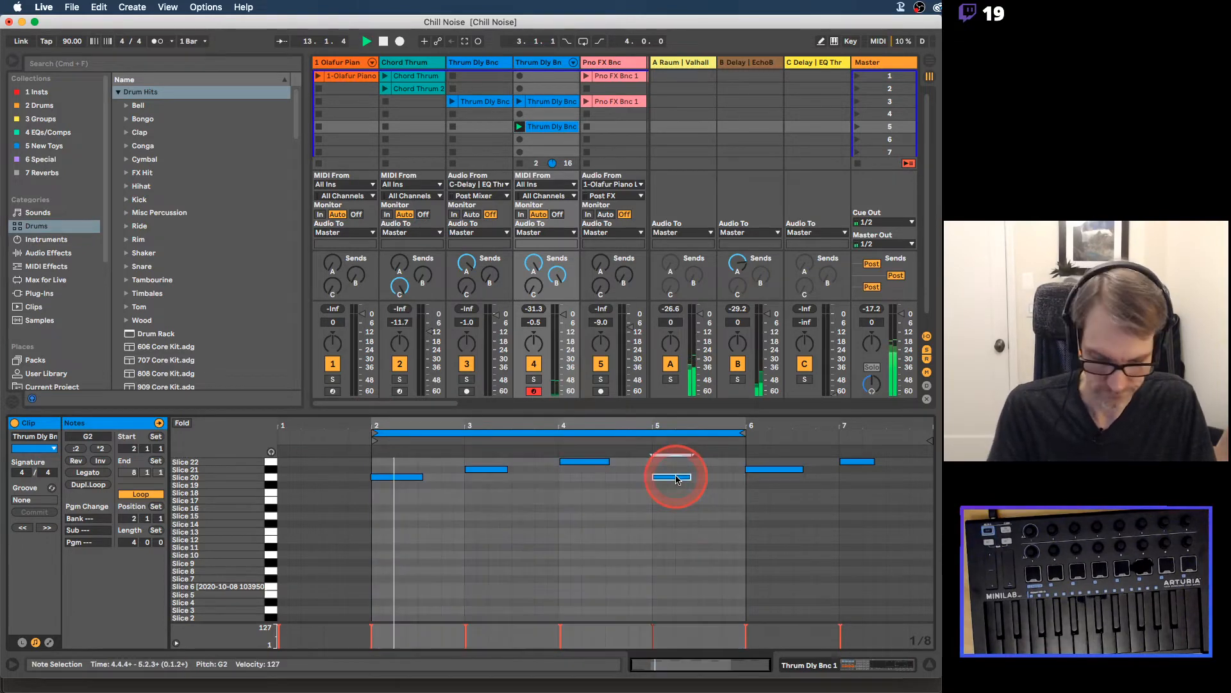
key(Delete)
drag(745, 430, 652, 431)
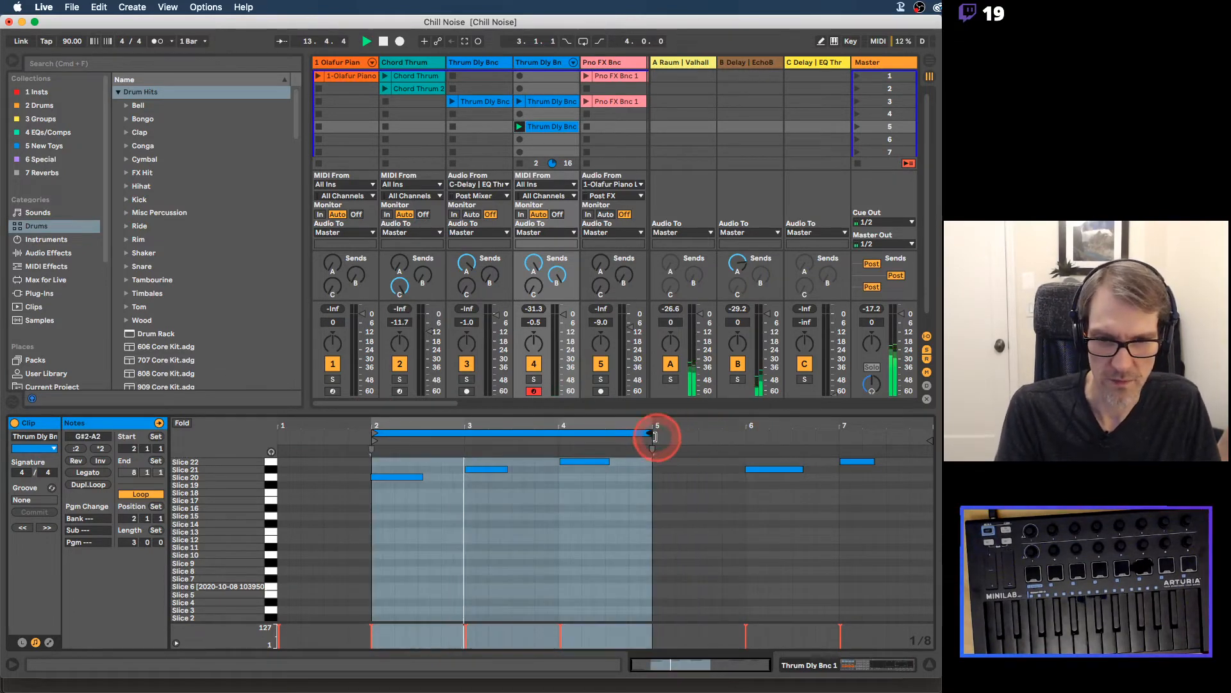
Step: Add a Limiter after the drum rack on the sliced Thrum Dly Bnc track
double_click(551, 70)
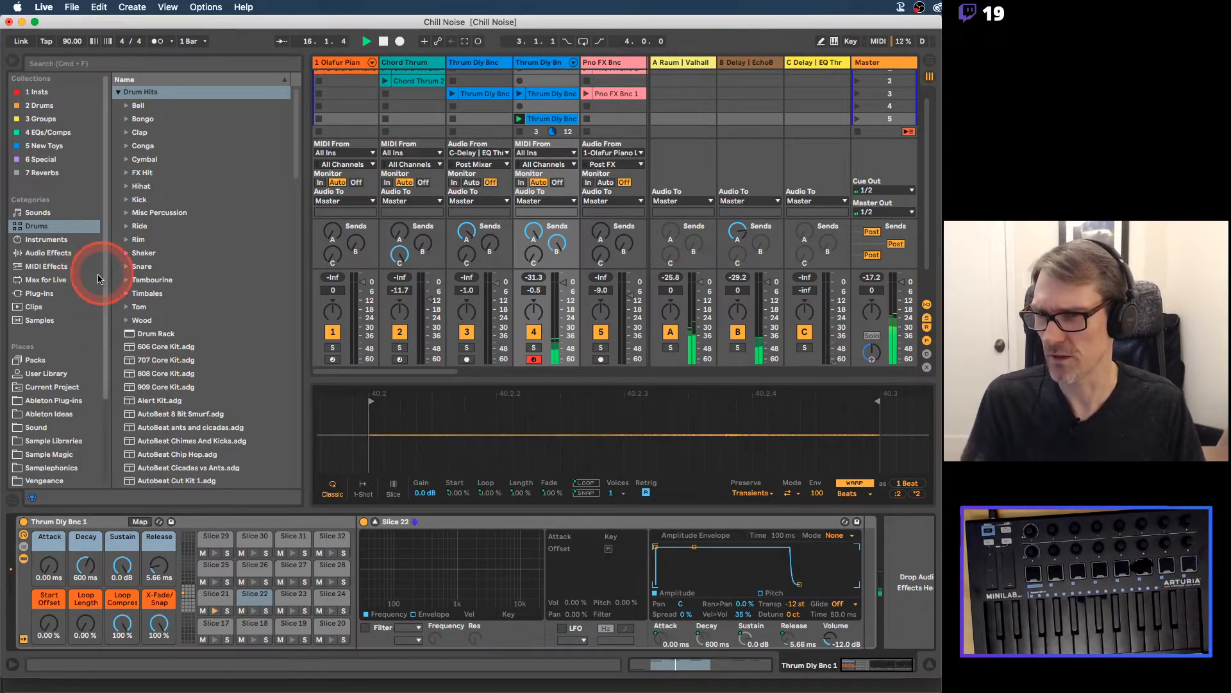
click(43, 254)
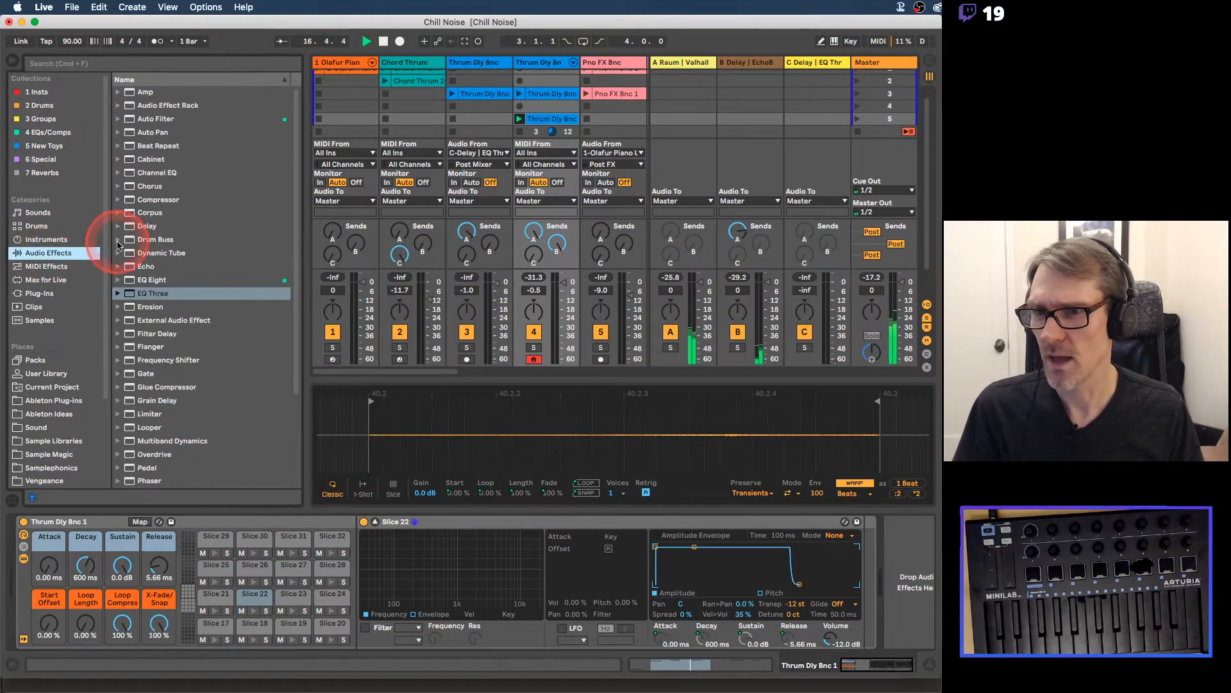
scroll(142, 317, down, 3)
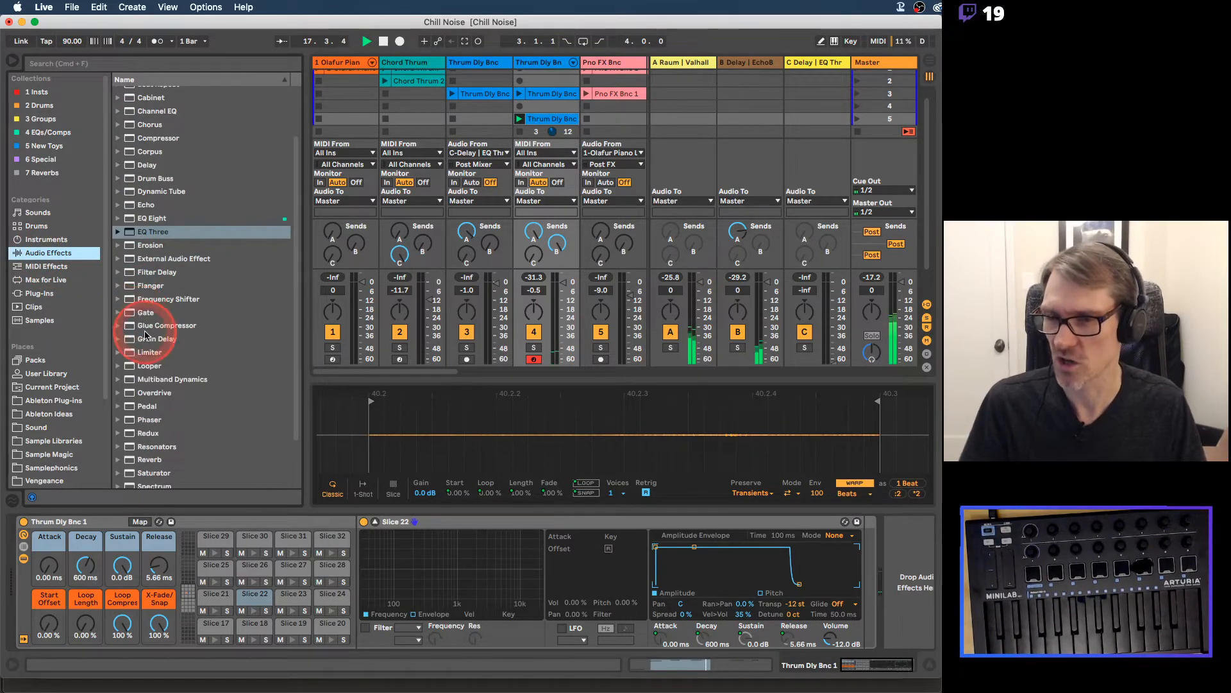
click(131, 352)
drag(834, 553, 901, 568)
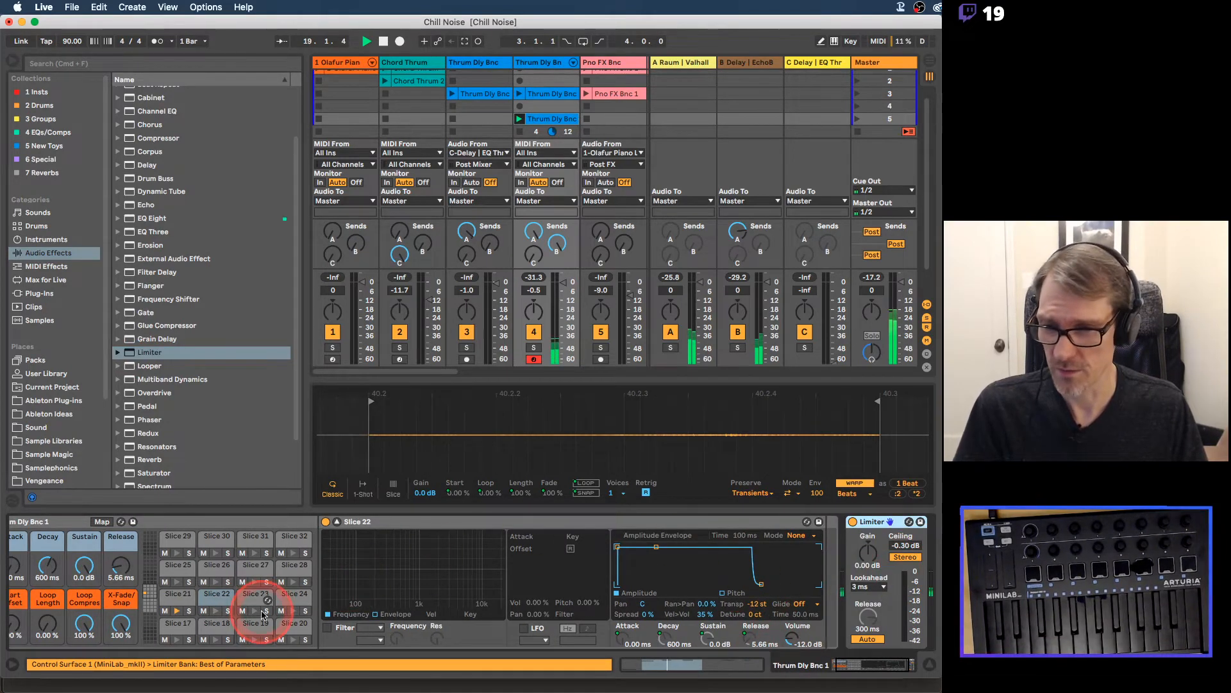
Step: Adjust the volumes of Slice 22 and Slice 21 in the rack, setting Slice 21 to 0.0 dB
click(212, 595)
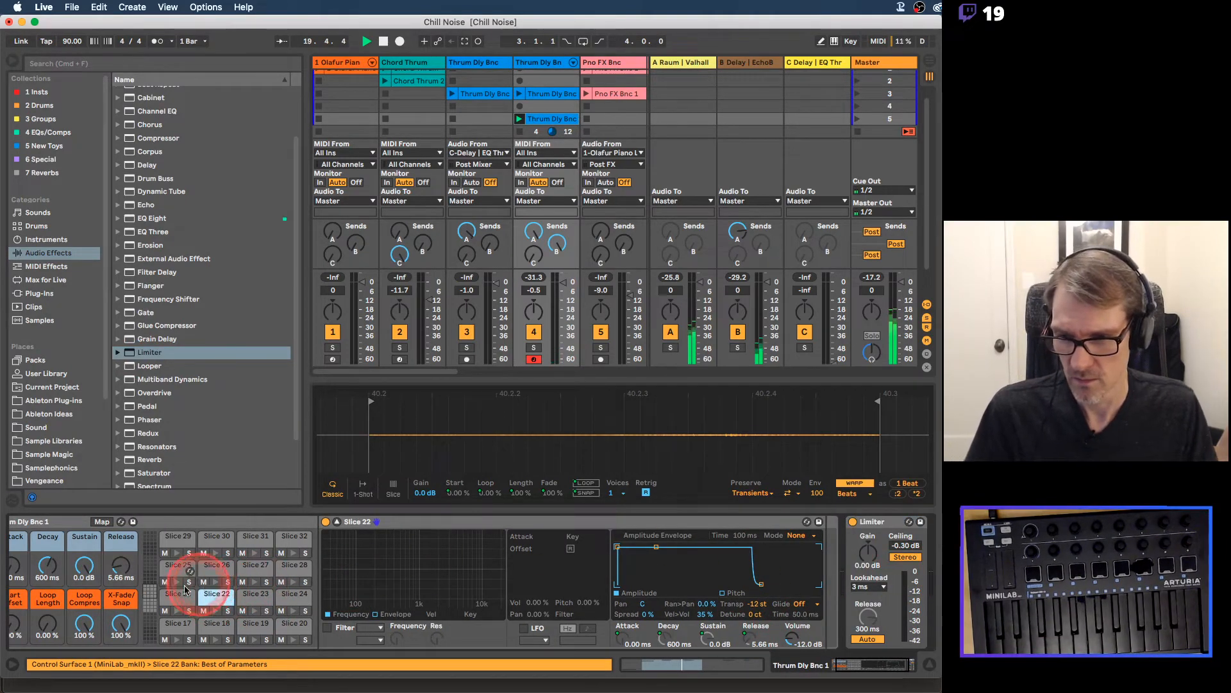
click(788, 638)
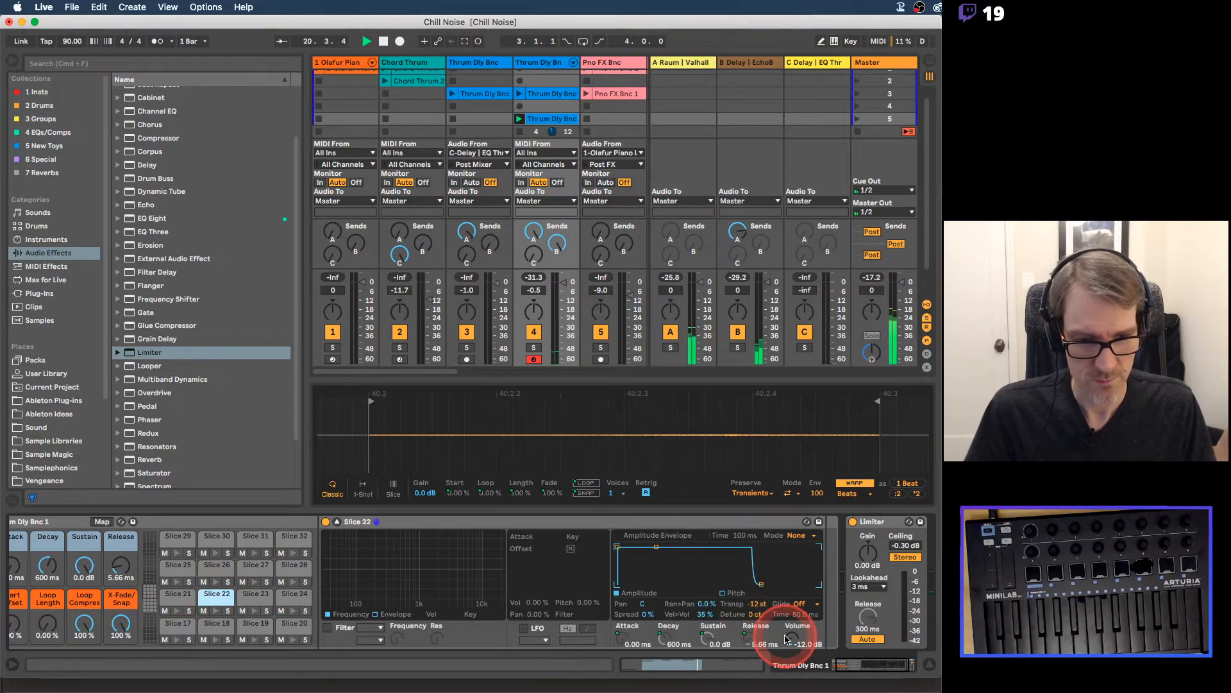
click(372, 616)
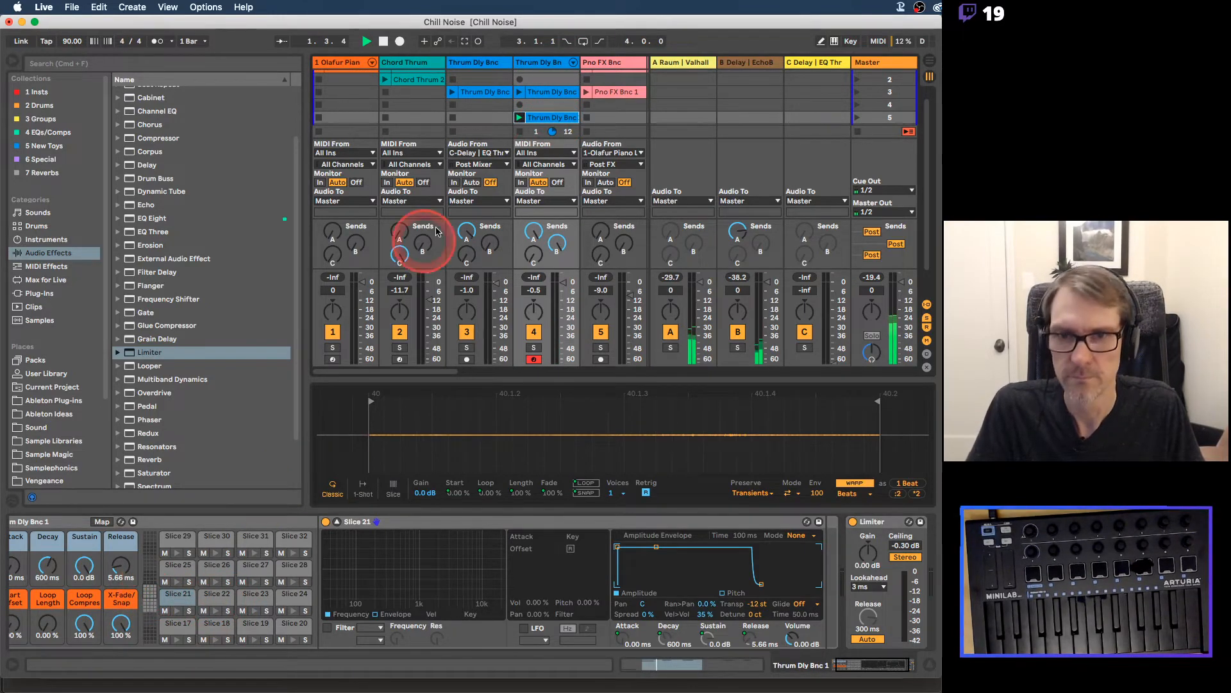
Step: Try moving the loop of the sliced track's scene 5 clip to position 1.4.3, and restore it to bar 2
click(541, 117)
click(385, 478)
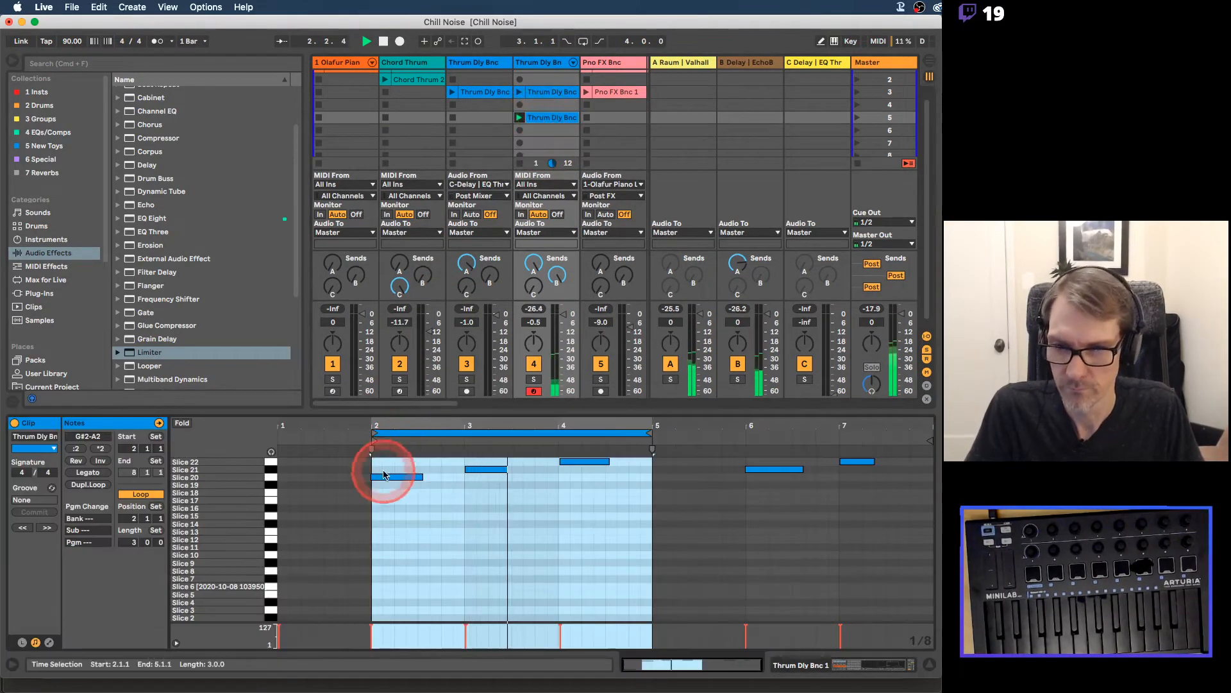
drag(388, 434, 396, 482)
click(371, 424)
key(super+z)
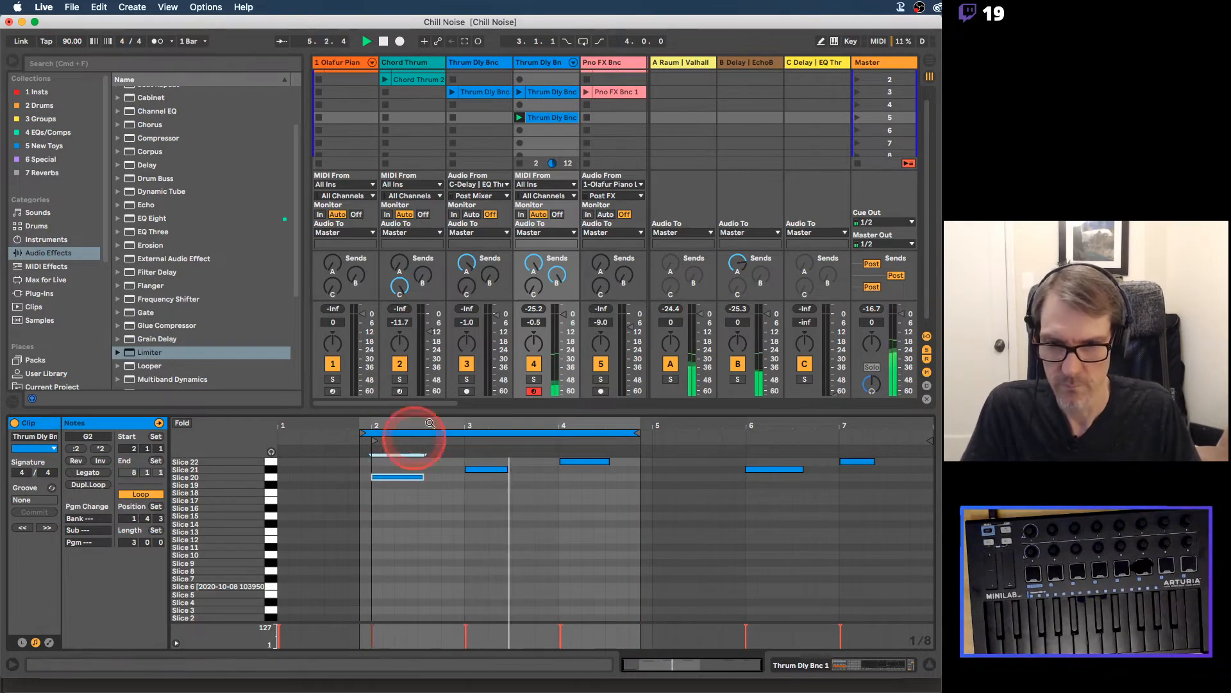
drag(412, 429, 427, 433)
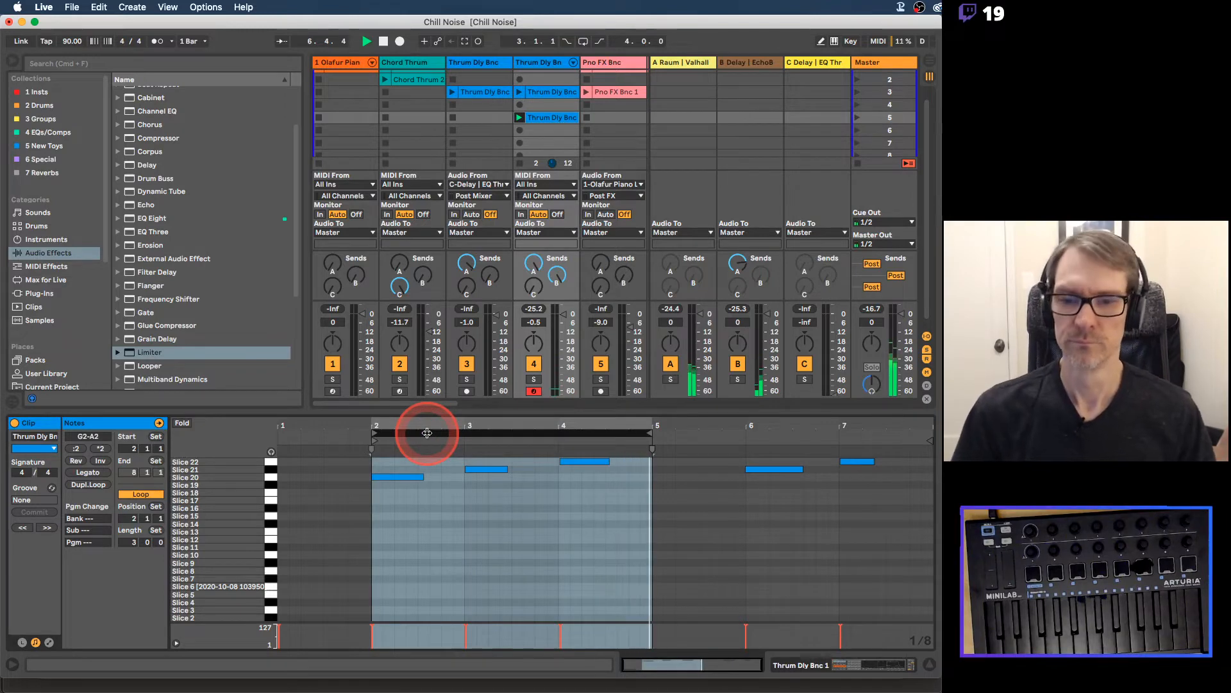
Step: Add an Auto Pan after the Limiter on the sliced track, with amount 88.1 %, rate 0.38 Hz and shape 19.0 %
double_click(556, 71)
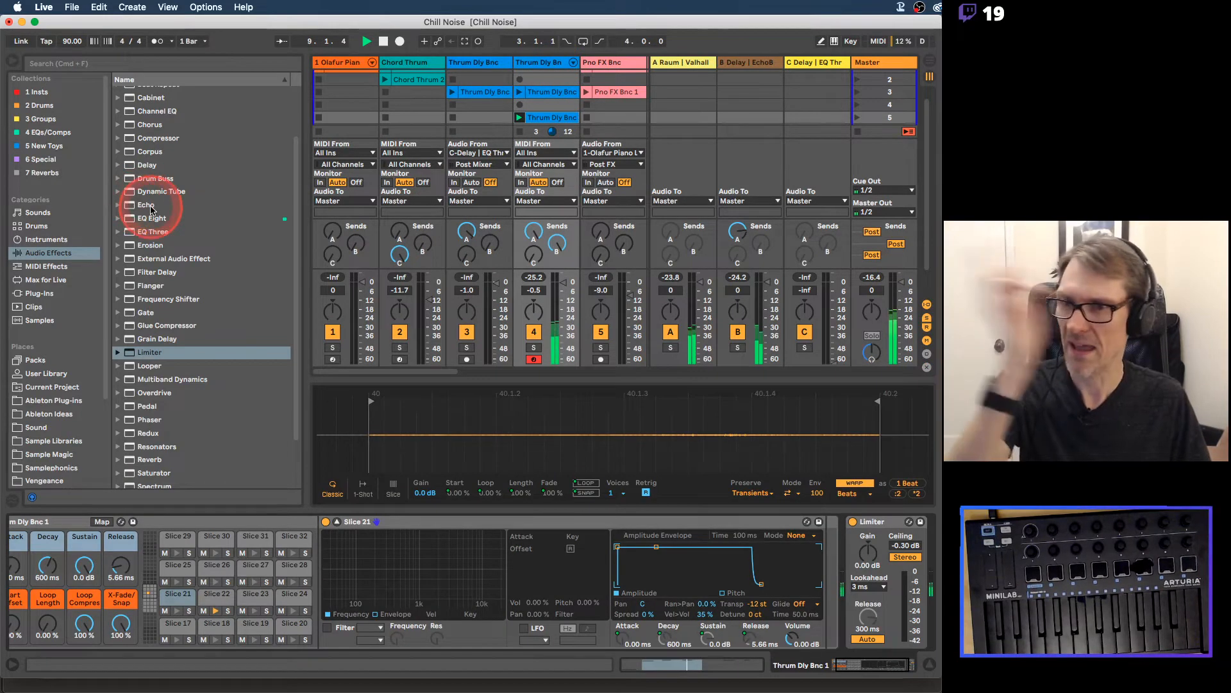
scroll(153, 210, up, 3)
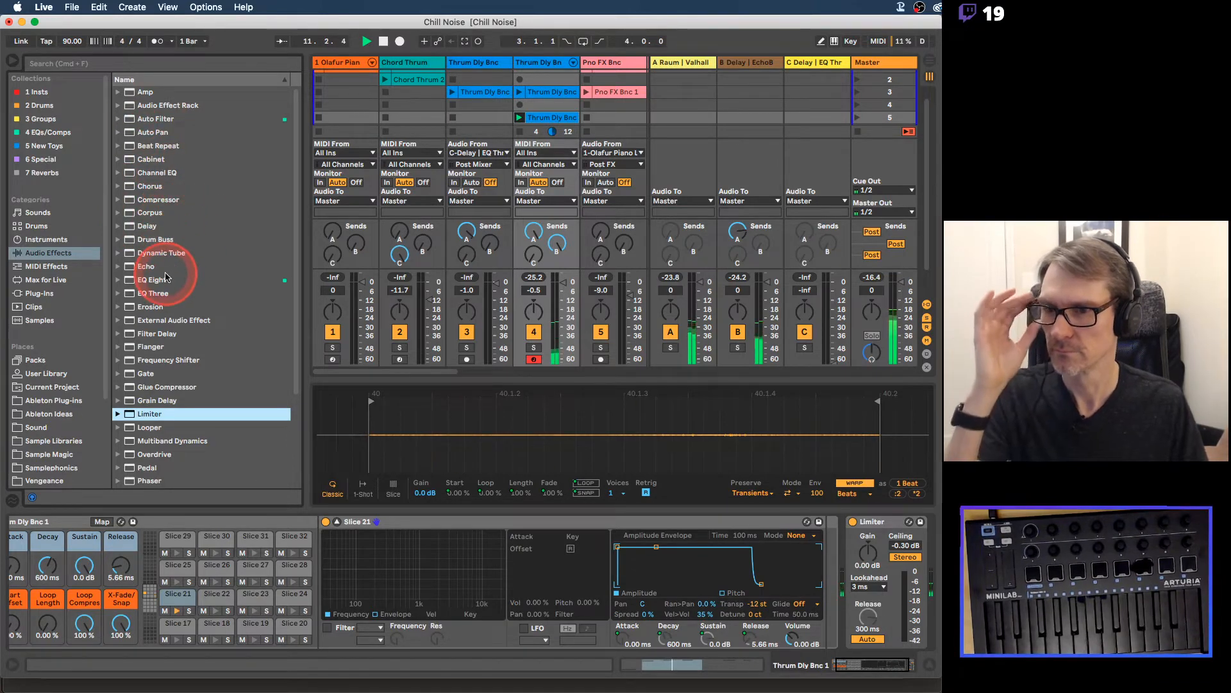
double_click(129, 132)
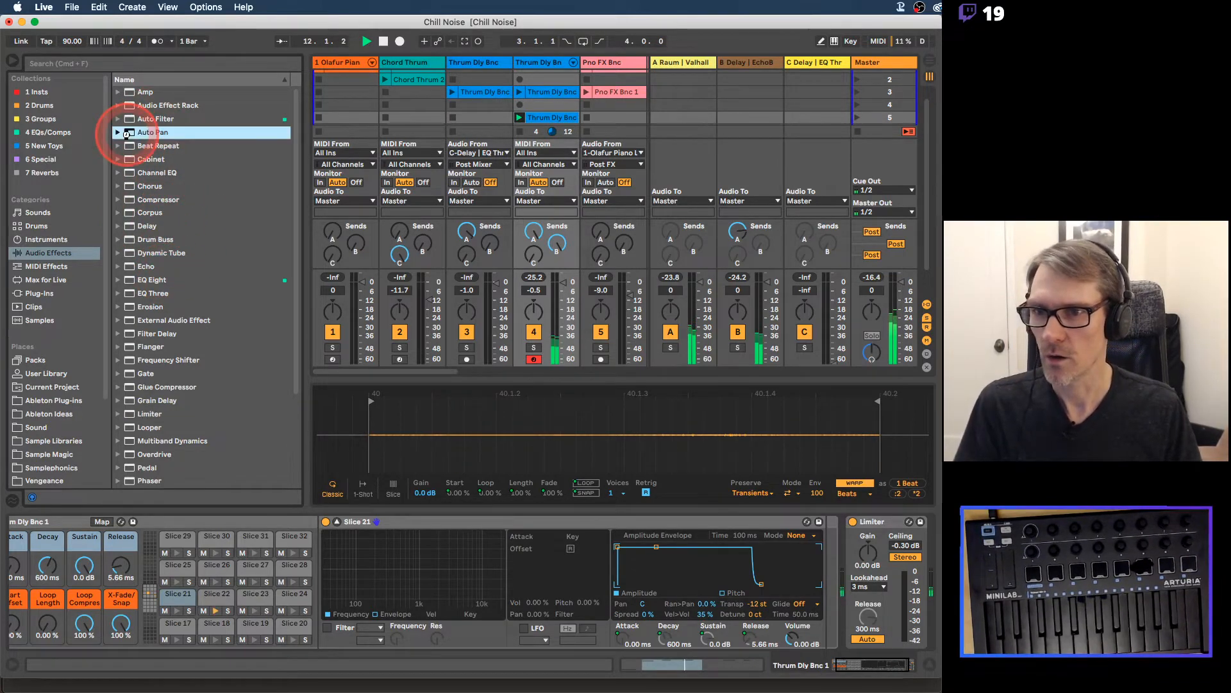
mouse_move(800, 593)
mouse_down()
mouse_move(797, 580)
mouse_move(831, 597)
mouse_move(798, 594)
mouse_up()
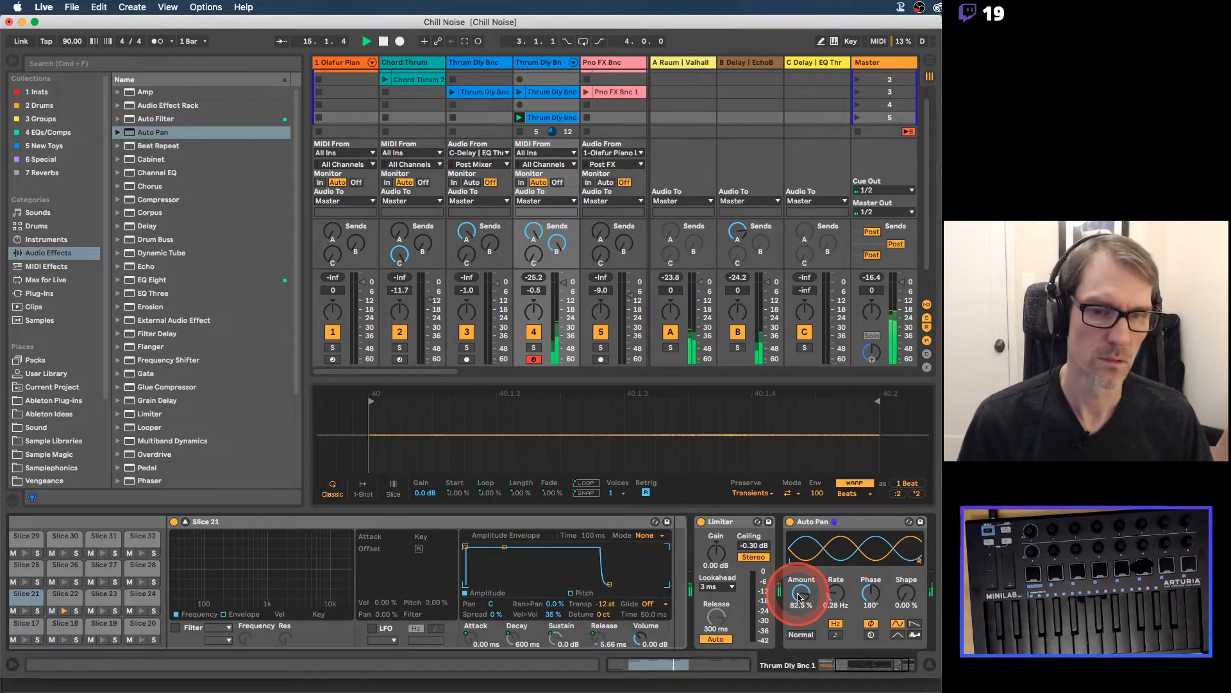
drag(798, 598, 900, 591)
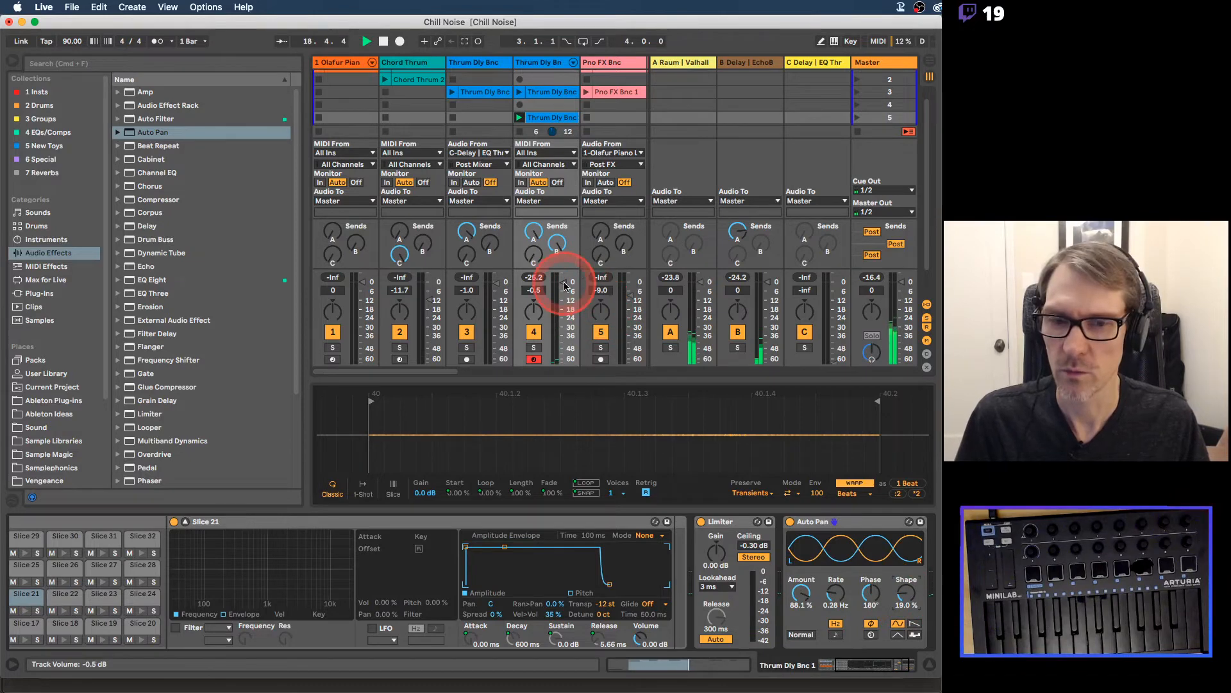
Step: Make room for the session tracks by hiding the browser and return tracks and enlarging the clip area, and review the track order
click(12, 61)
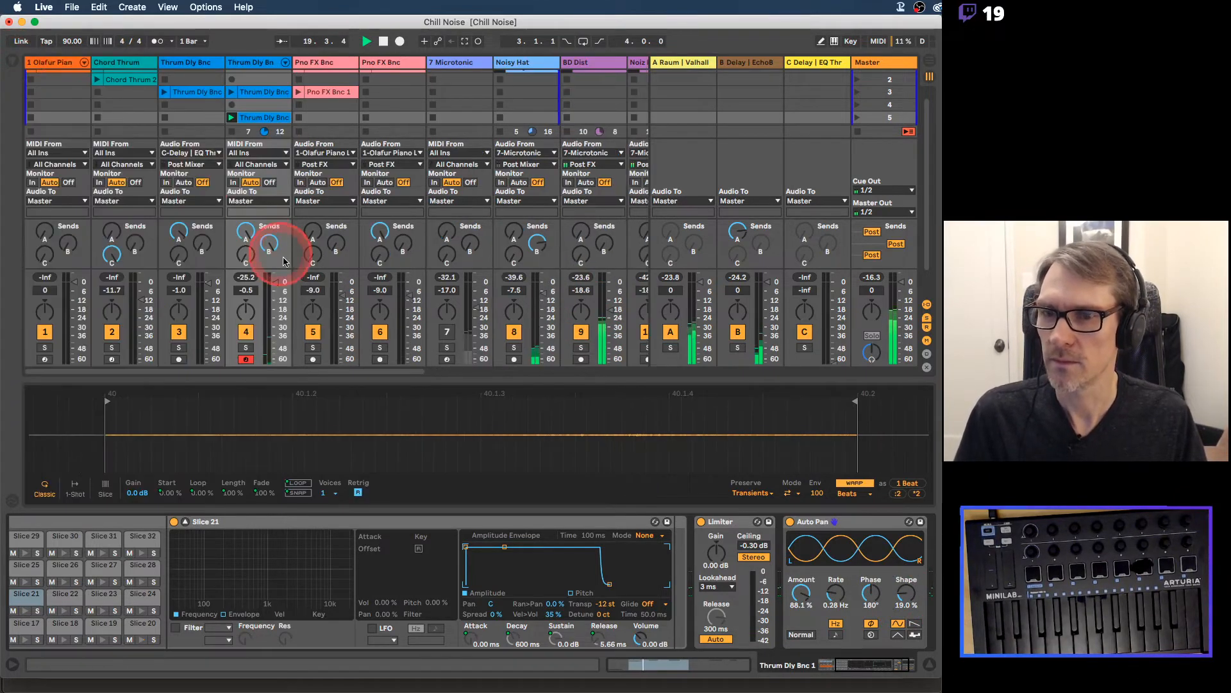
drag(426, 371, 422, 521)
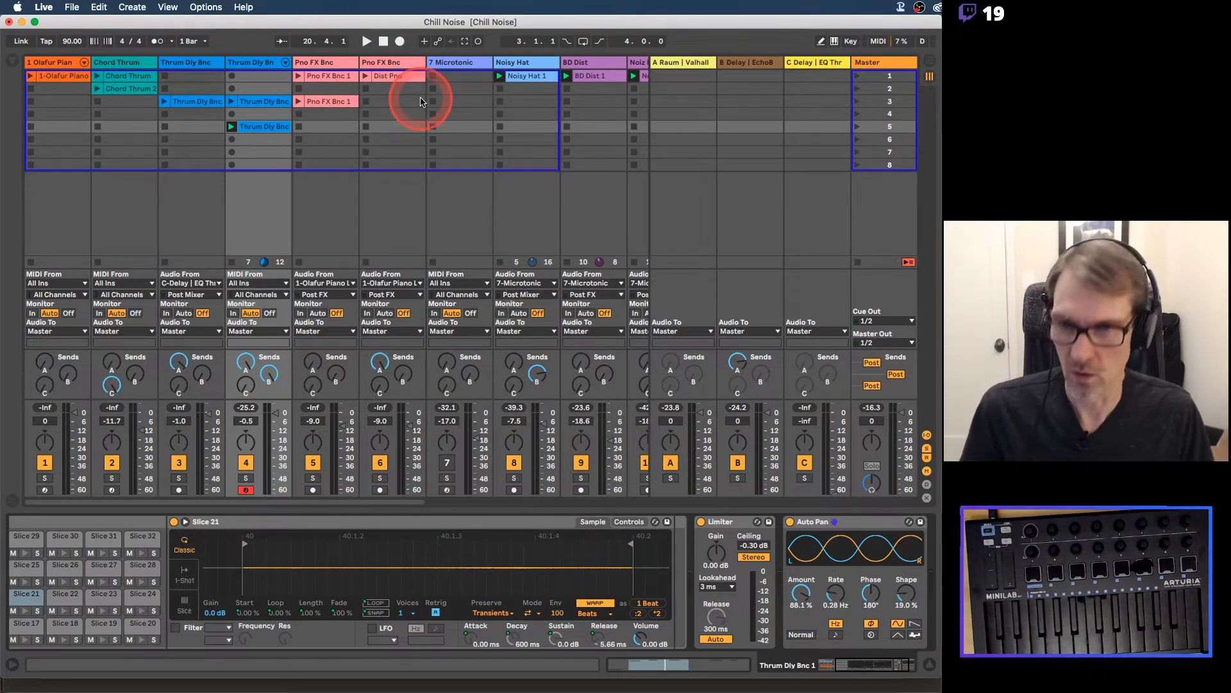
scroll(420, 102, right, 6)
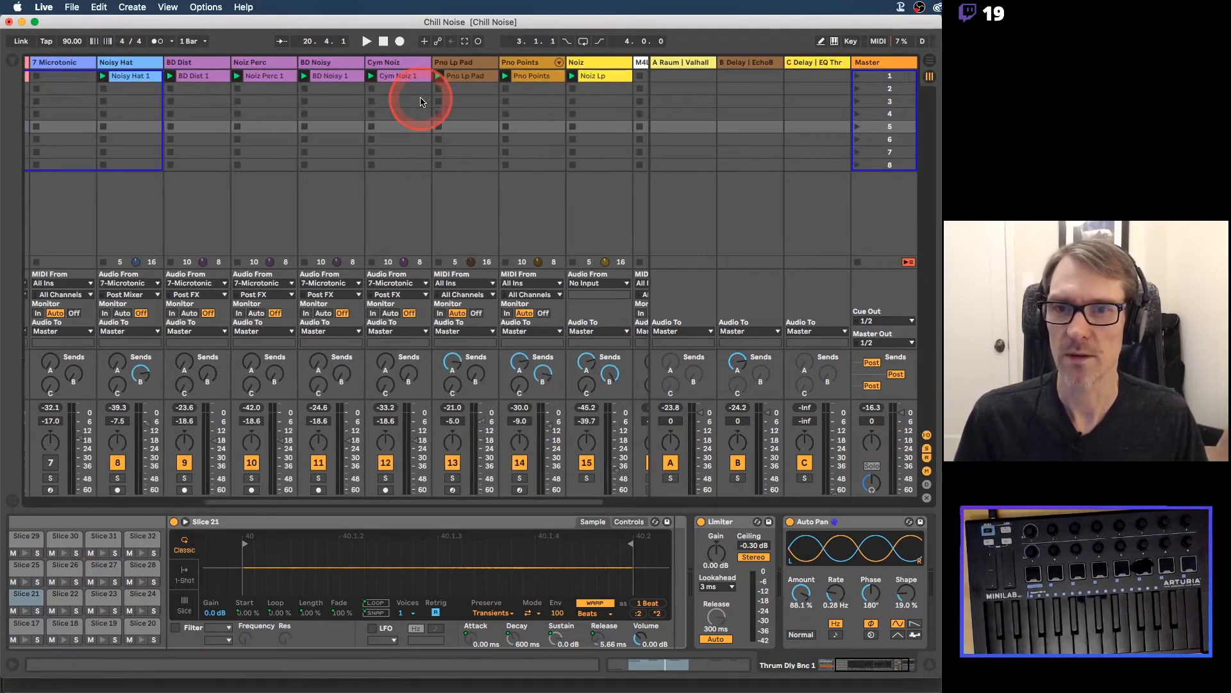
scroll(404, 102, left, 6)
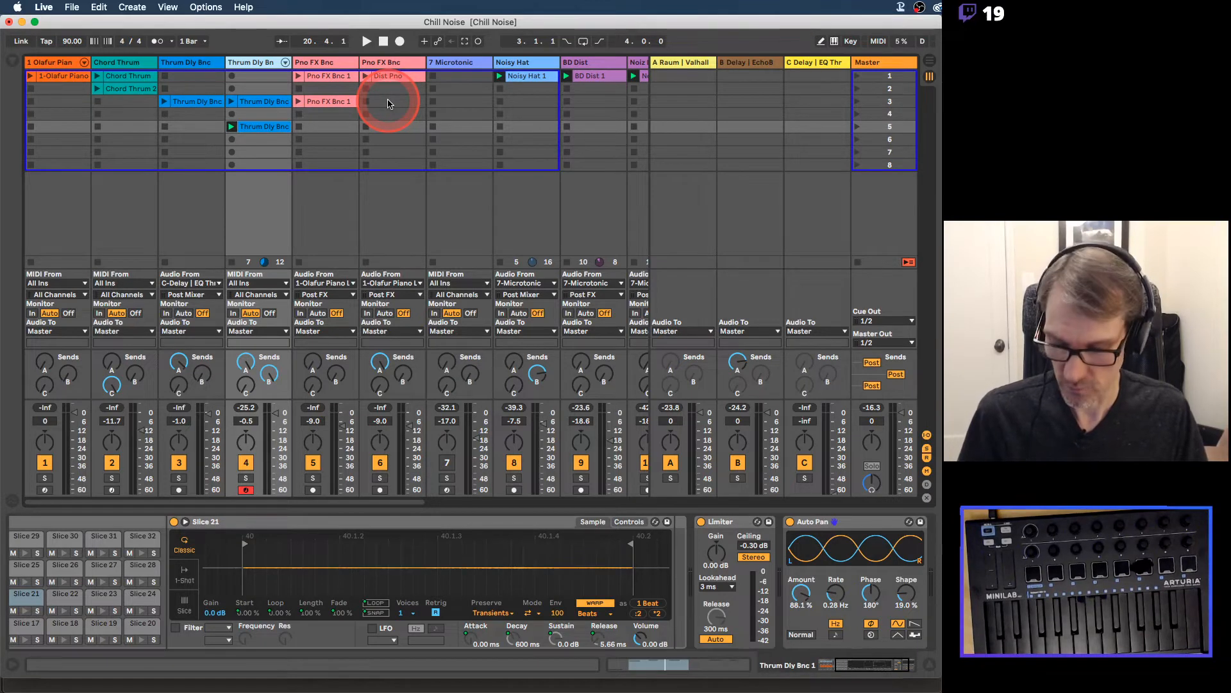
scroll(416, 109, right, 6)
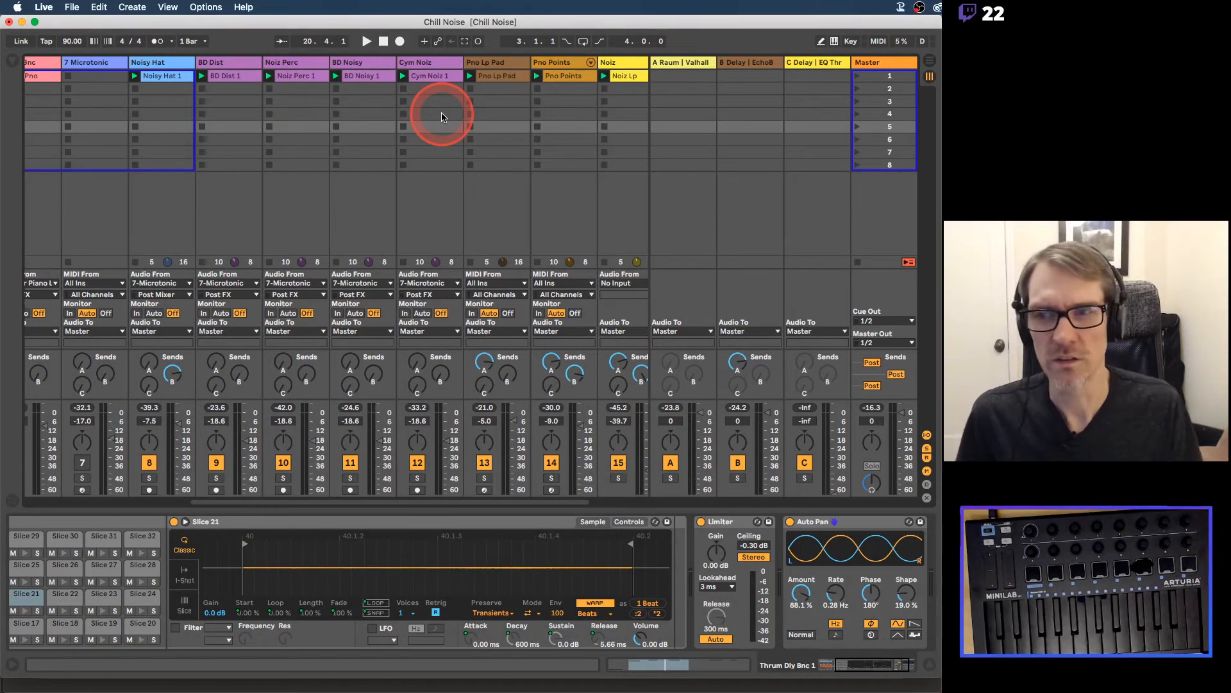
scroll(442, 117, left, 5)
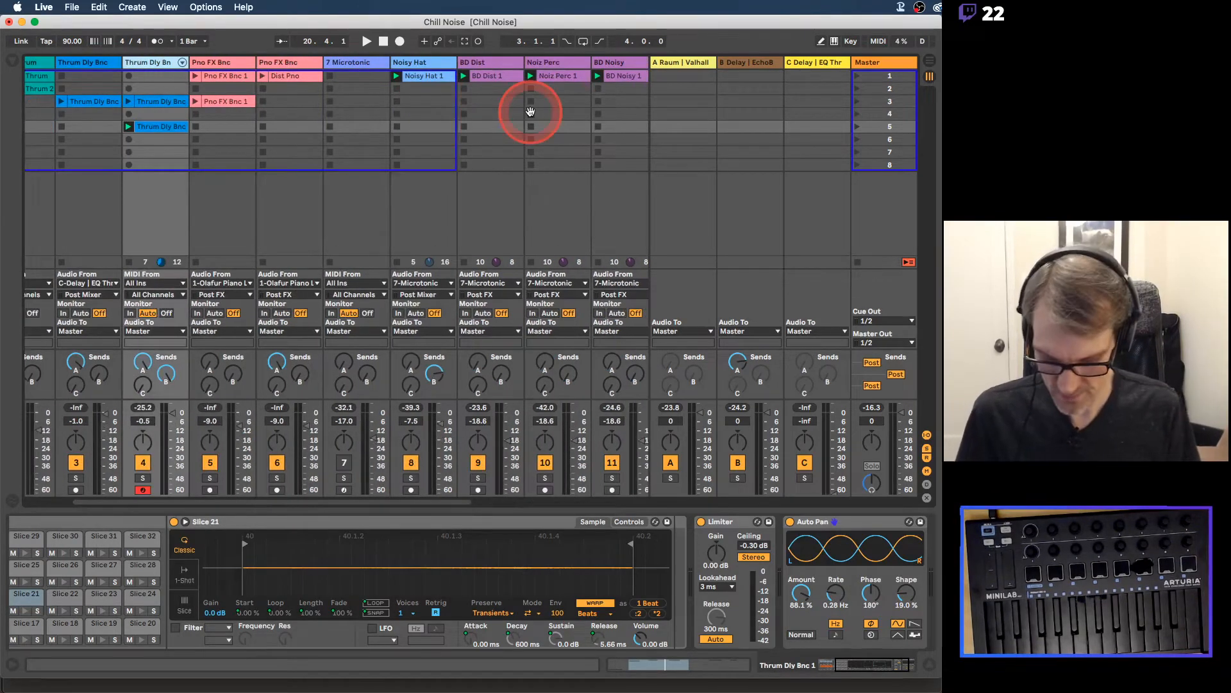
key(super+alt+r)
scroll(529, 114, left, 2)
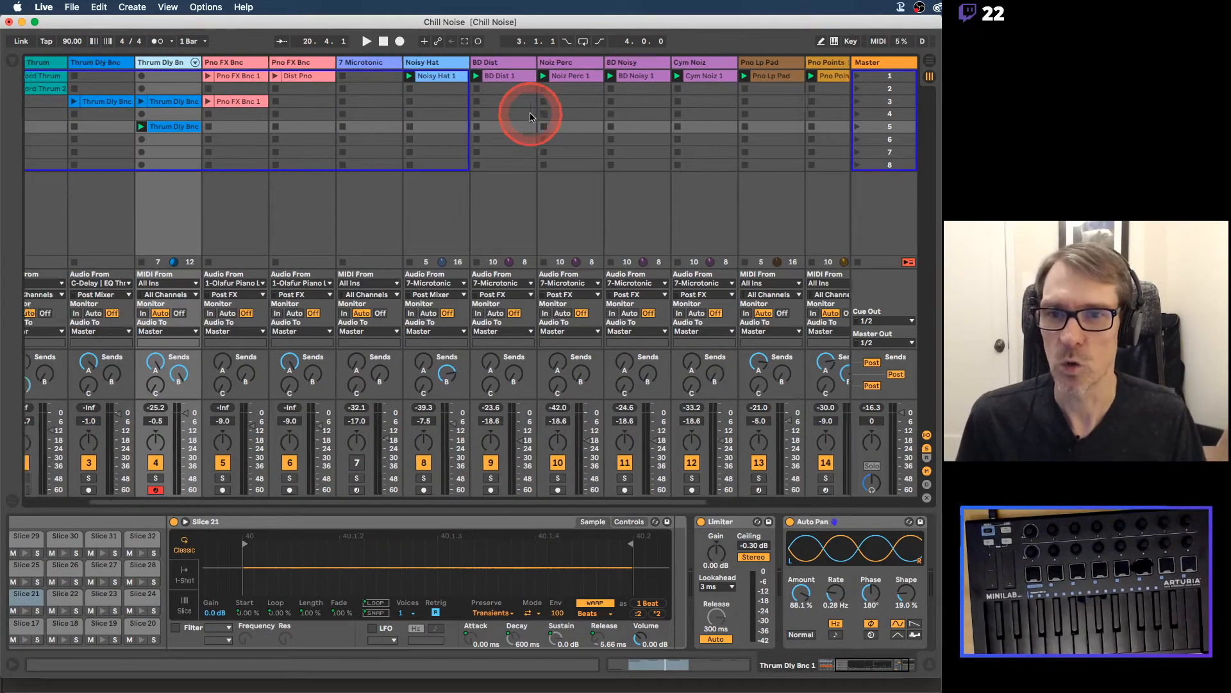
scroll(530, 117, right, 2)
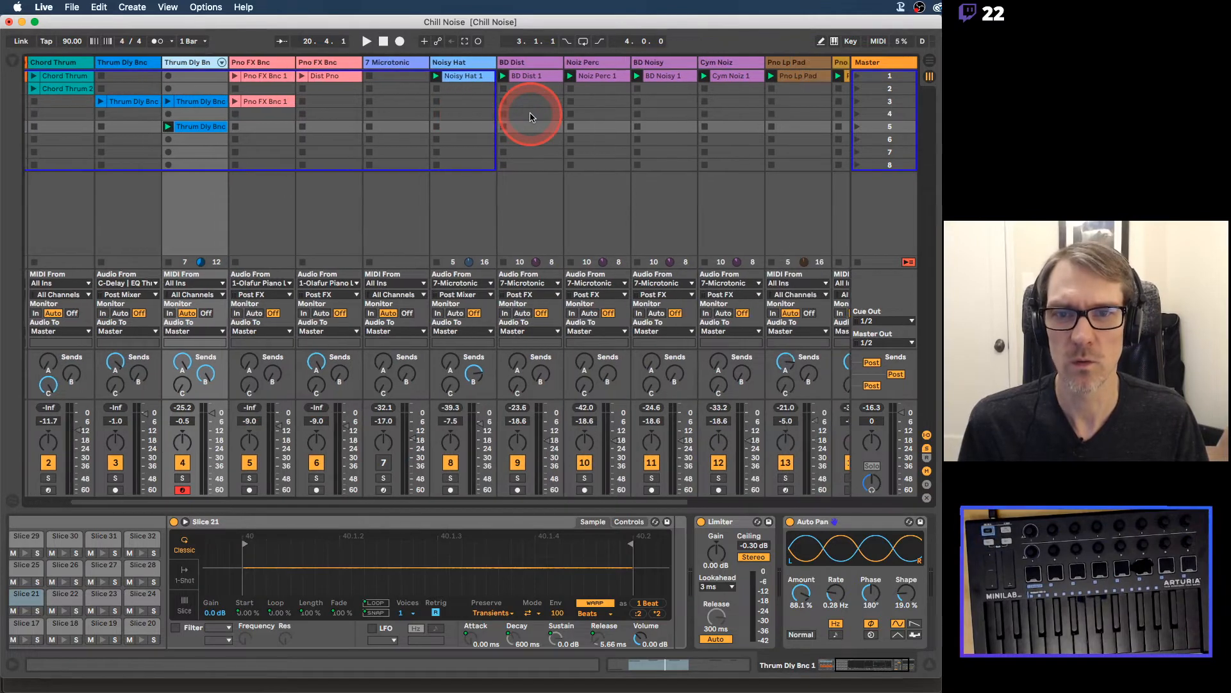
Step: Move the Noisy Hat track behind Cym Noiz and color the five tracks from BD Dist to Noisy Hat orange
click(426, 62)
drag(491, 67, 705, 63)
click(427, 62)
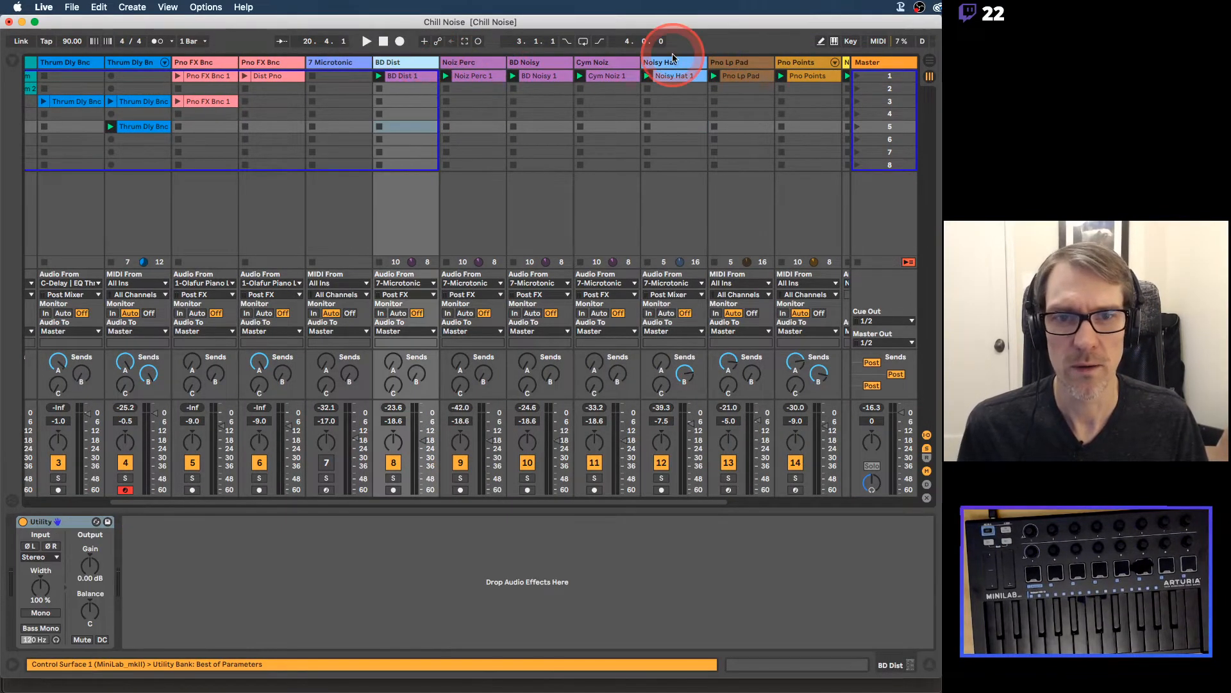
shift+click(667, 62)
right_click(661, 62)
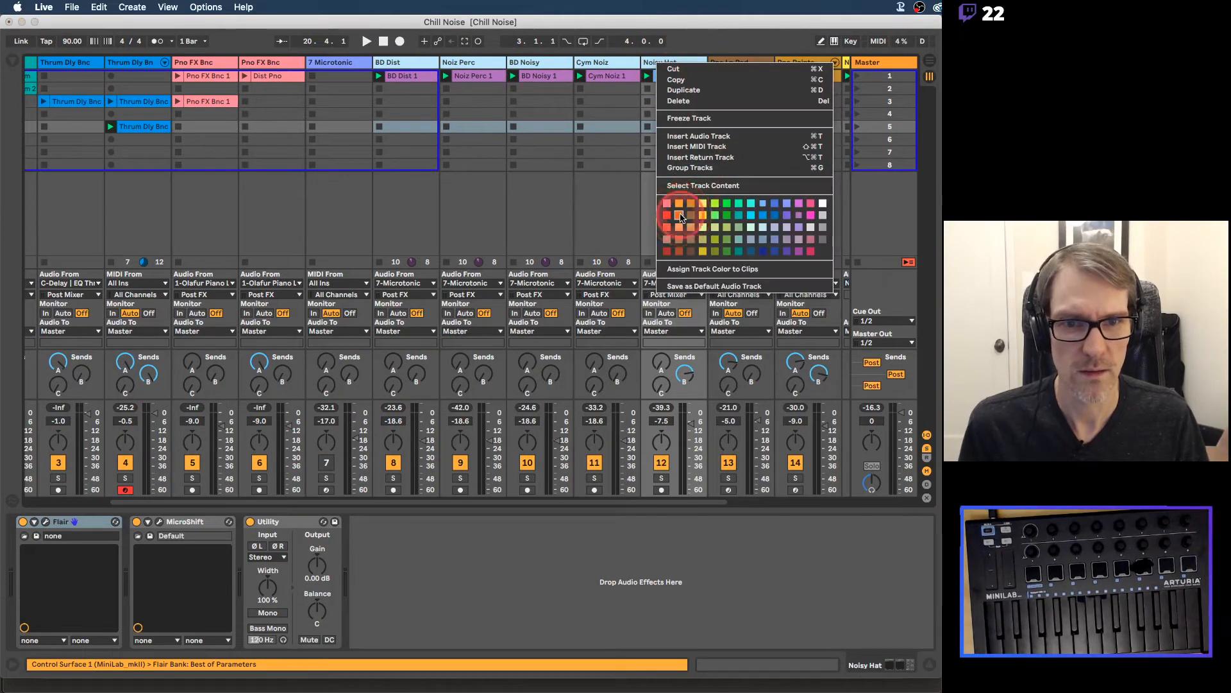
click(663, 88)
Step: Assign the orange track color to the clips of the Noisy Hat, BD Noisy, Cym Noiz, Noiz Perc and BD Dist tracks
click(664, 63)
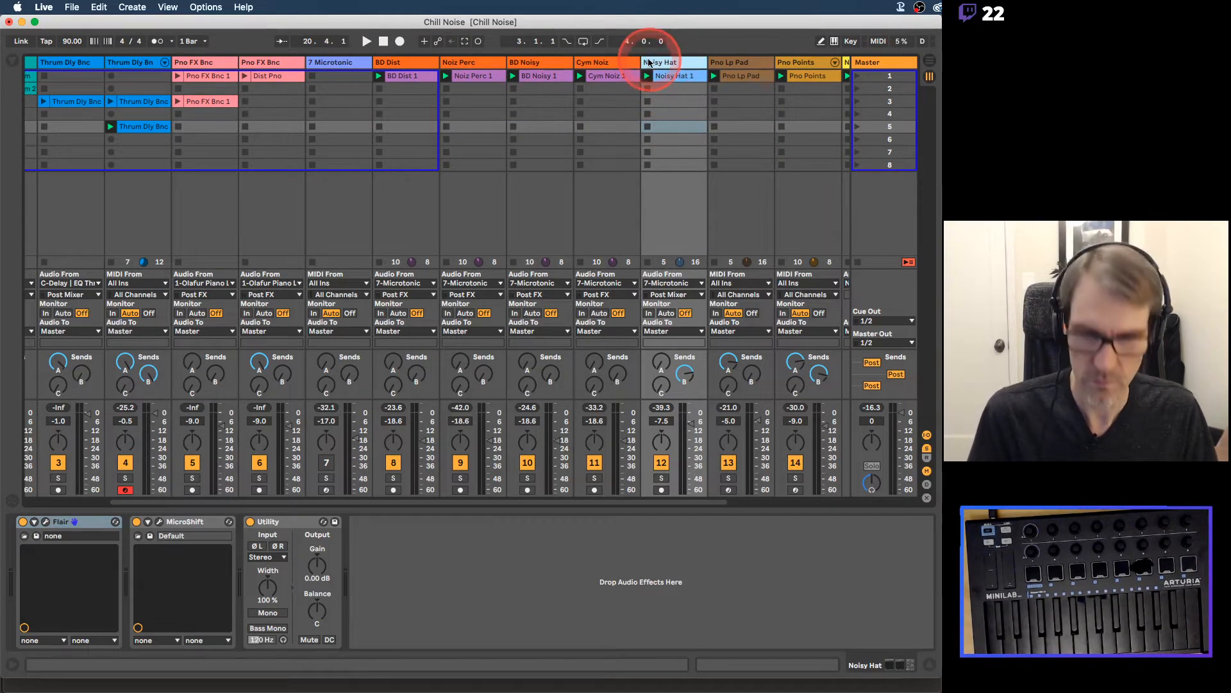
click(552, 62)
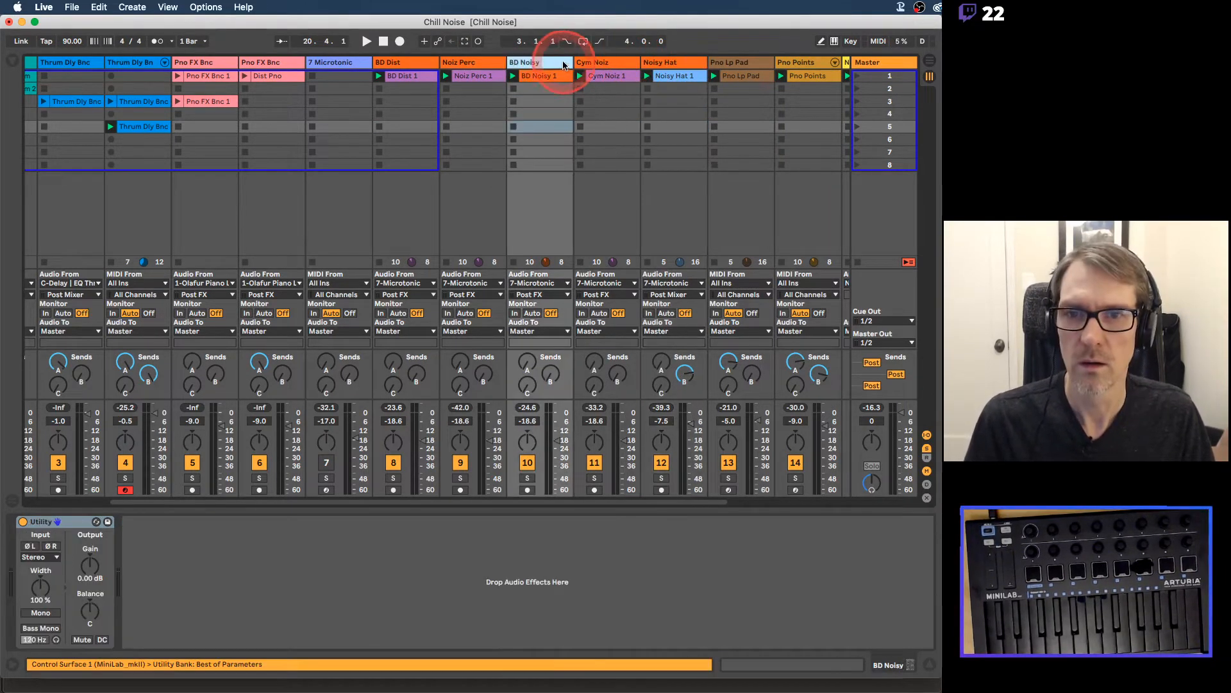
click(595, 62)
click(664, 63)
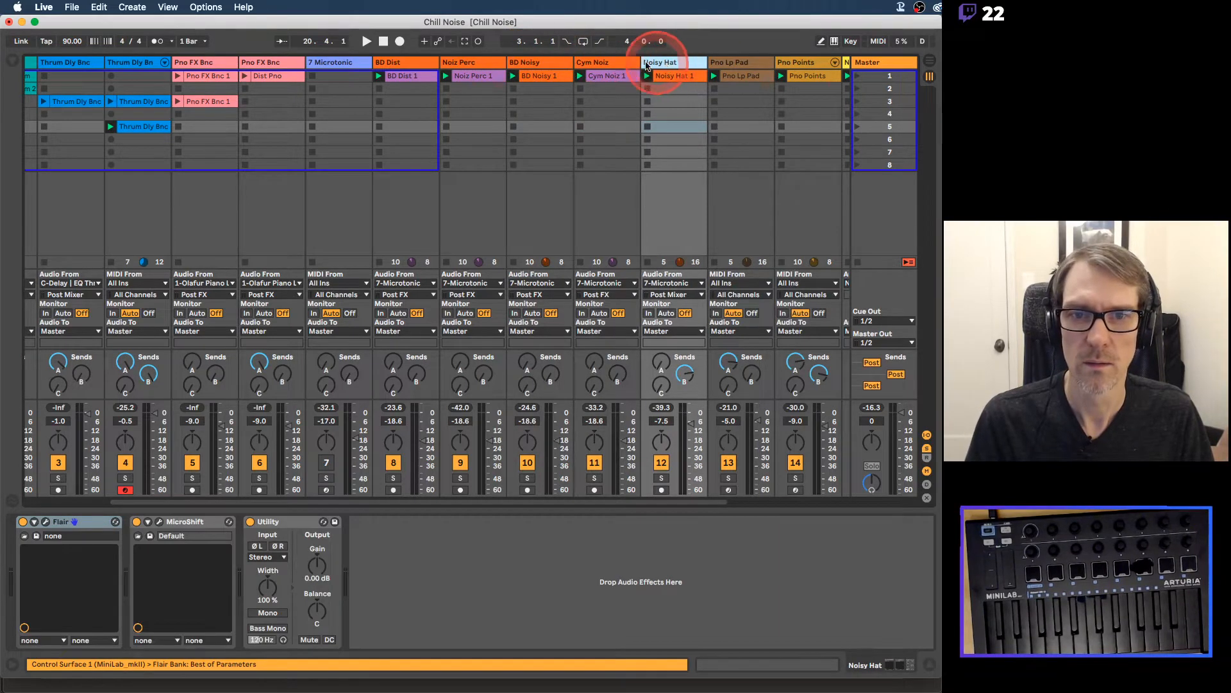
click(616, 63)
click(487, 67)
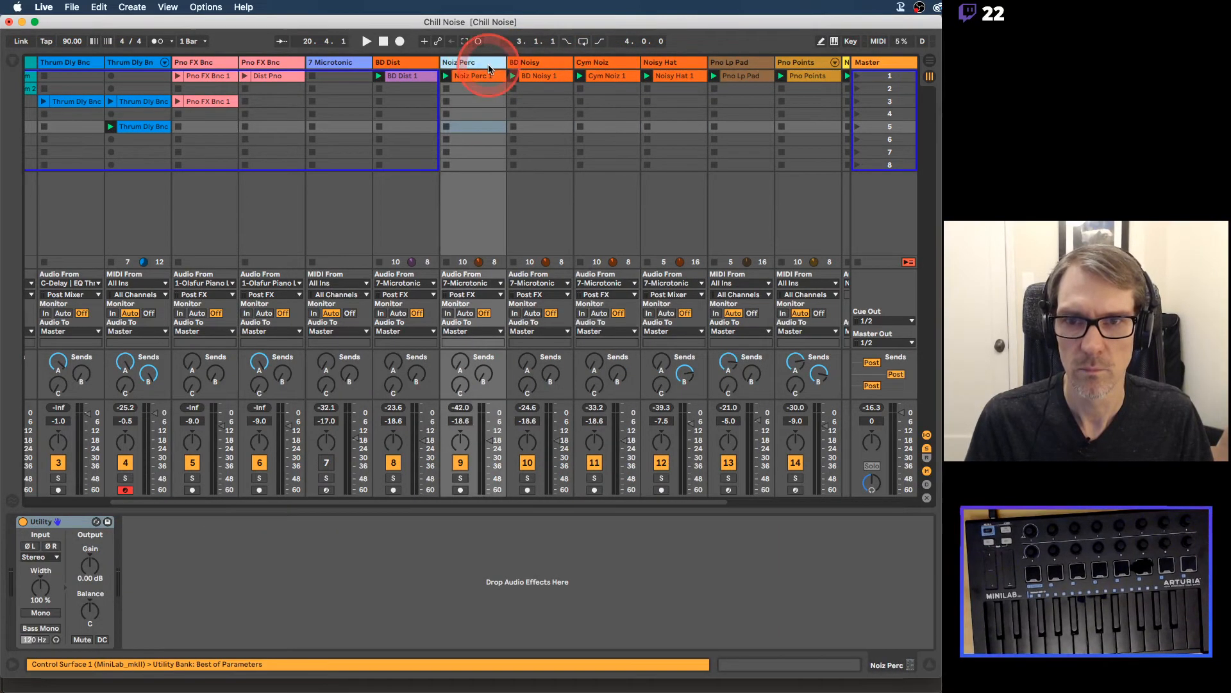
click(418, 64)
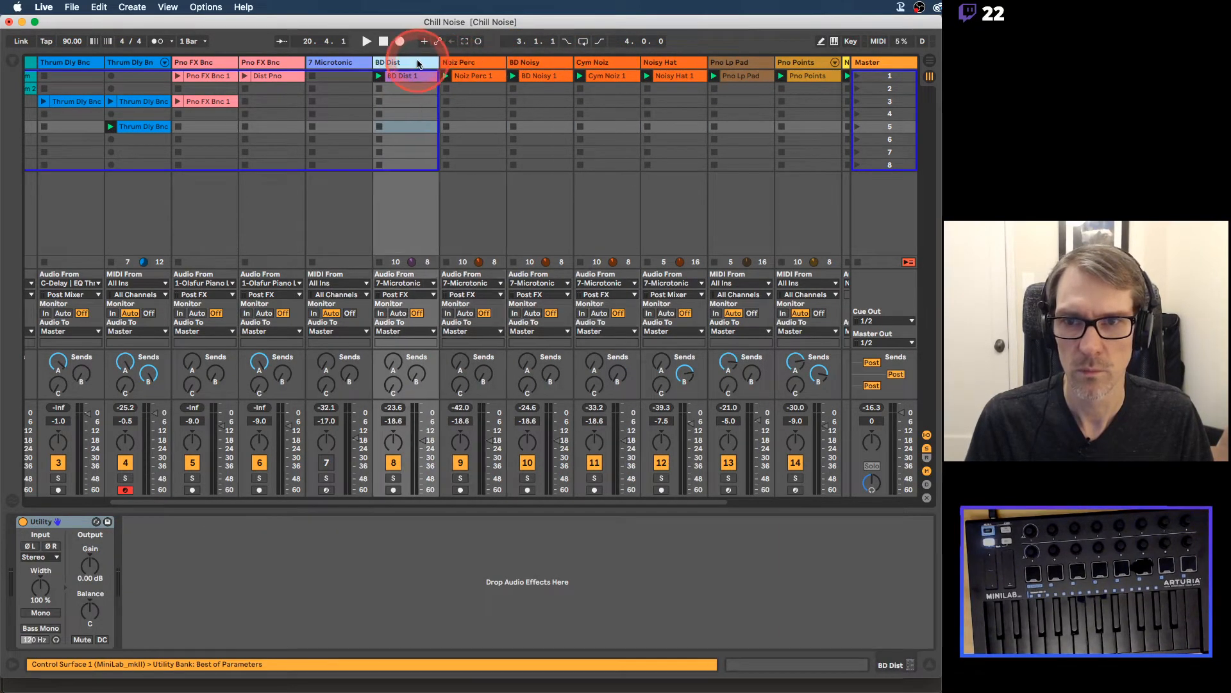
Step: Move the five tracks from BD Dist to Noisy Hat together to the front of the session, before the Olafur piano track
click(670, 64)
scroll(666, 64, left, 5)
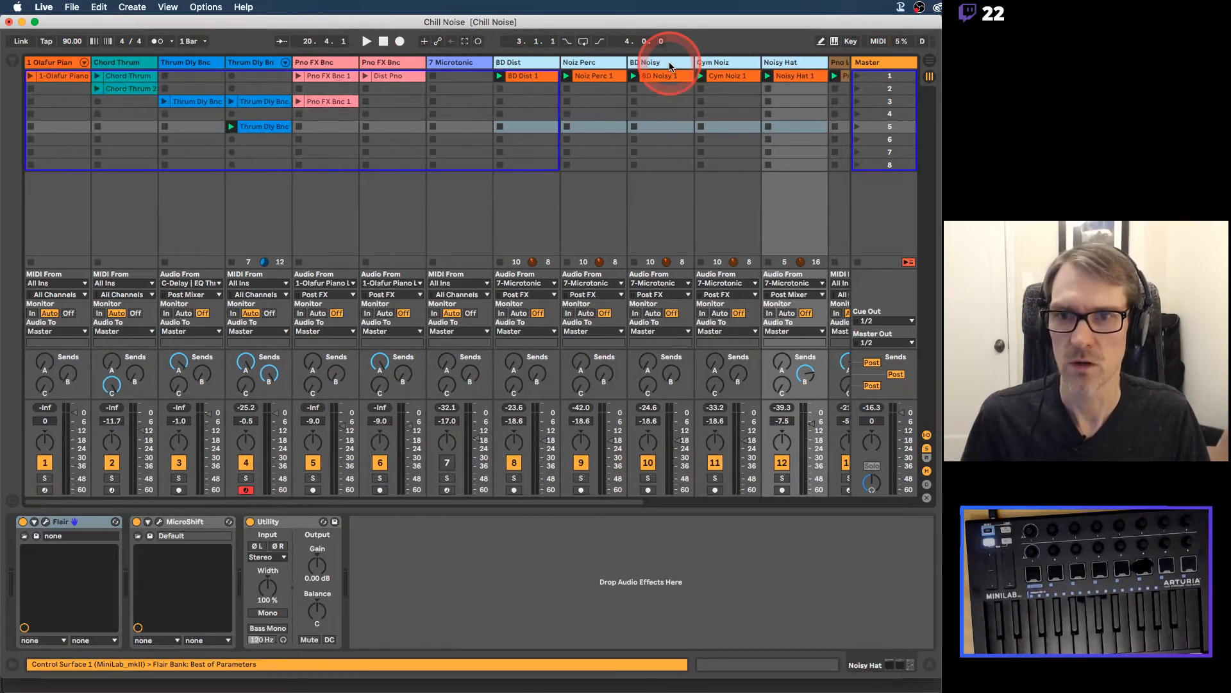
click(521, 64)
drag(521, 64, 42, 63)
Step: Move the Pno Lp Pad, Pno Points and Noiz tracks together to directly after Noisy Hat
scroll(526, 90, right, 8)
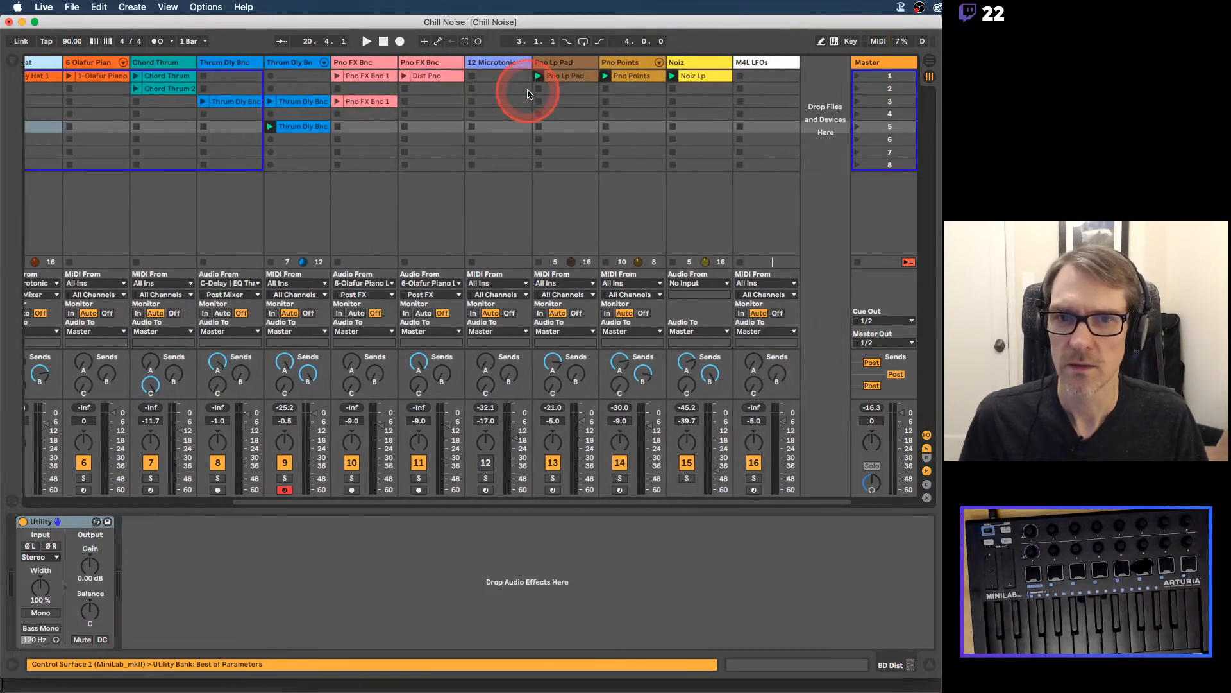
click(572, 62)
shift+click(690, 63)
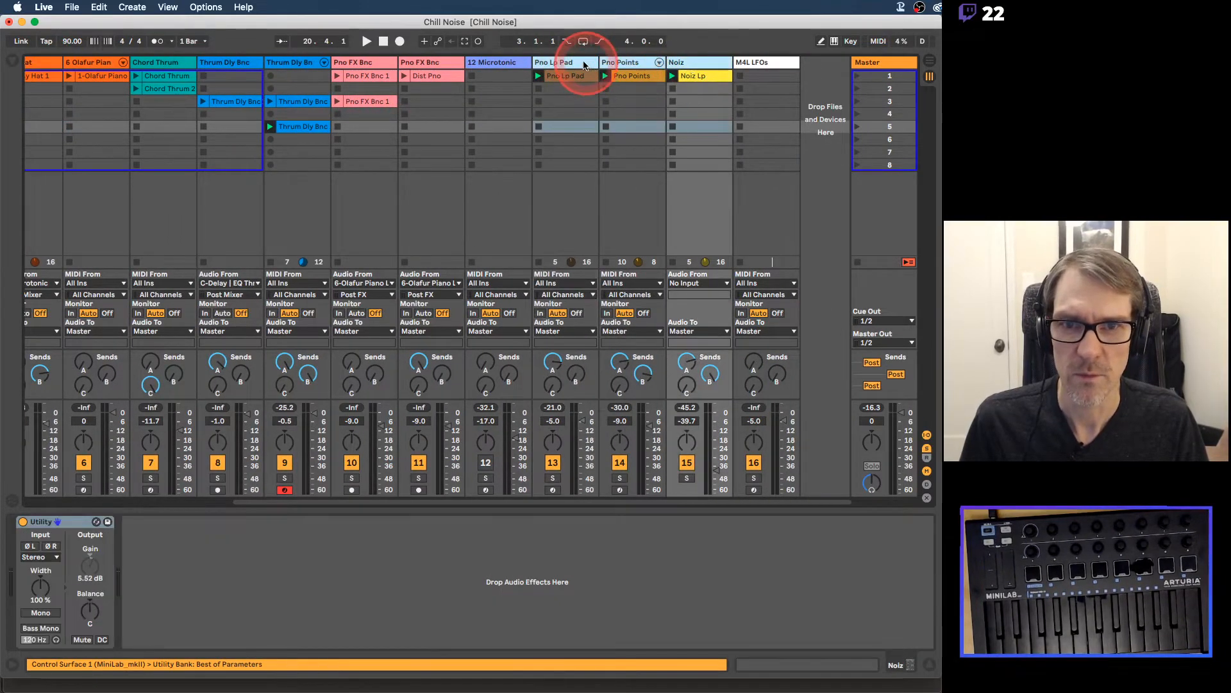
drag(581, 62, 384, 64)
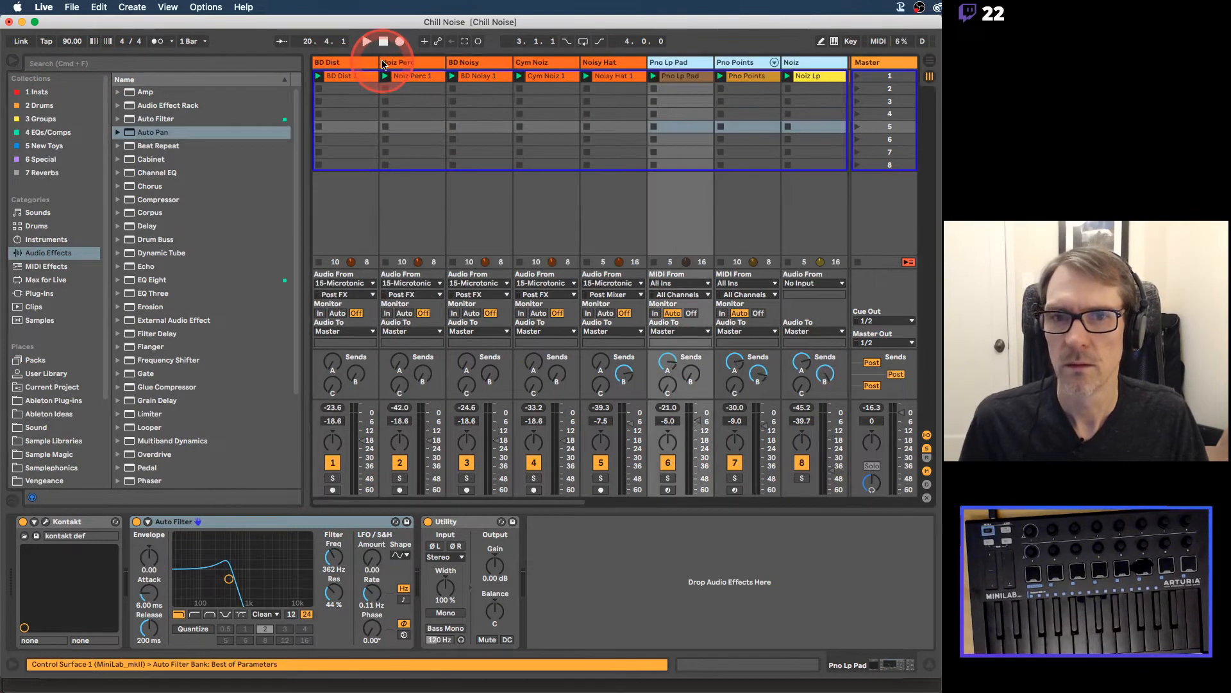
scroll(680, 84, right, 4)
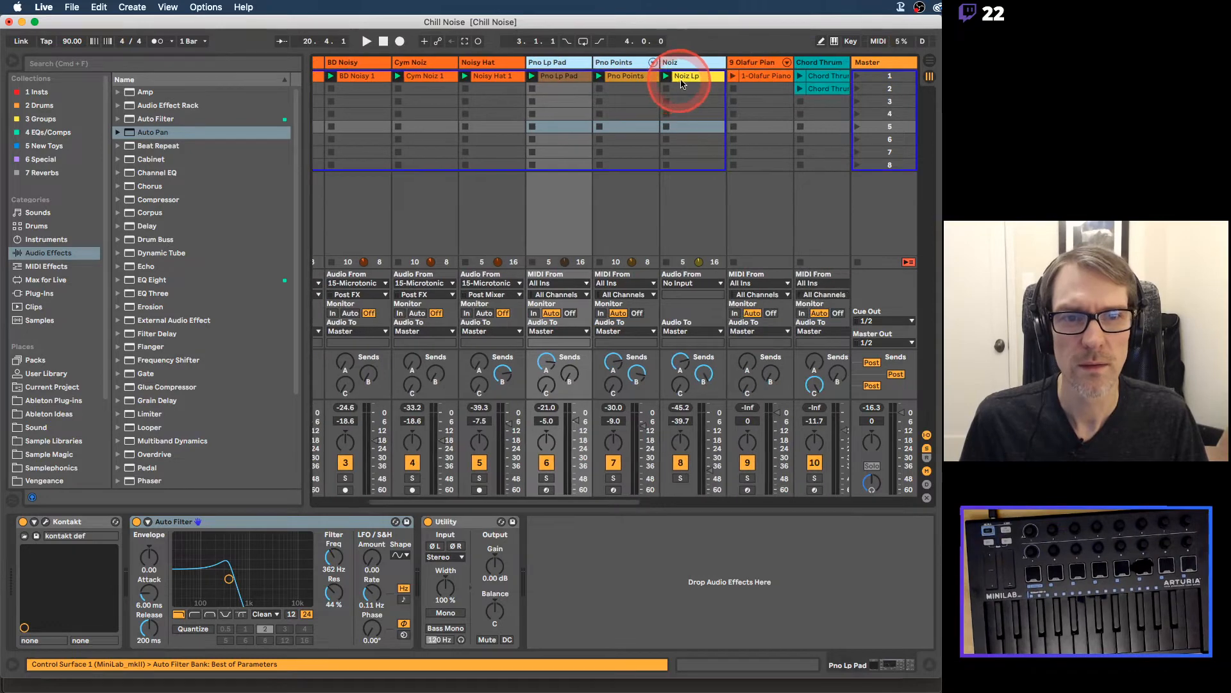
Step: Move the record-armed Thrum Dly Bnc track directly after Noiz and place its clip in the first scene
scroll(742, 70, right, 2)
scroll(681, 69, right, 2)
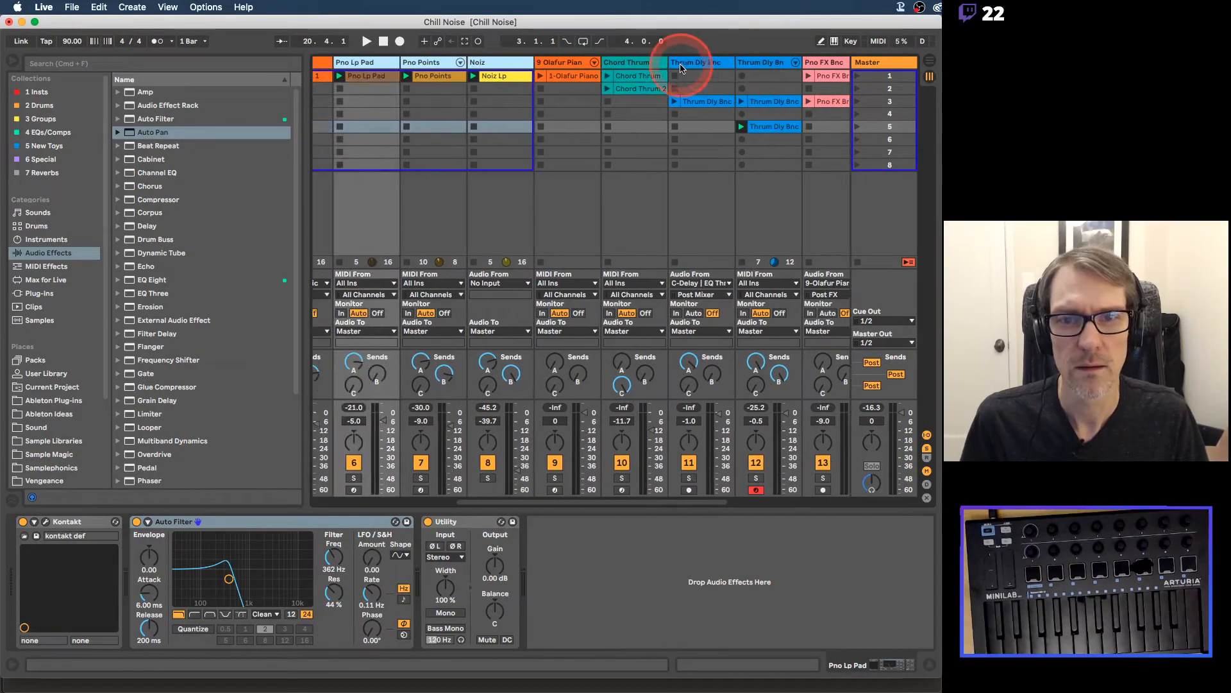
drag(760, 61, 538, 62)
click(12, 60)
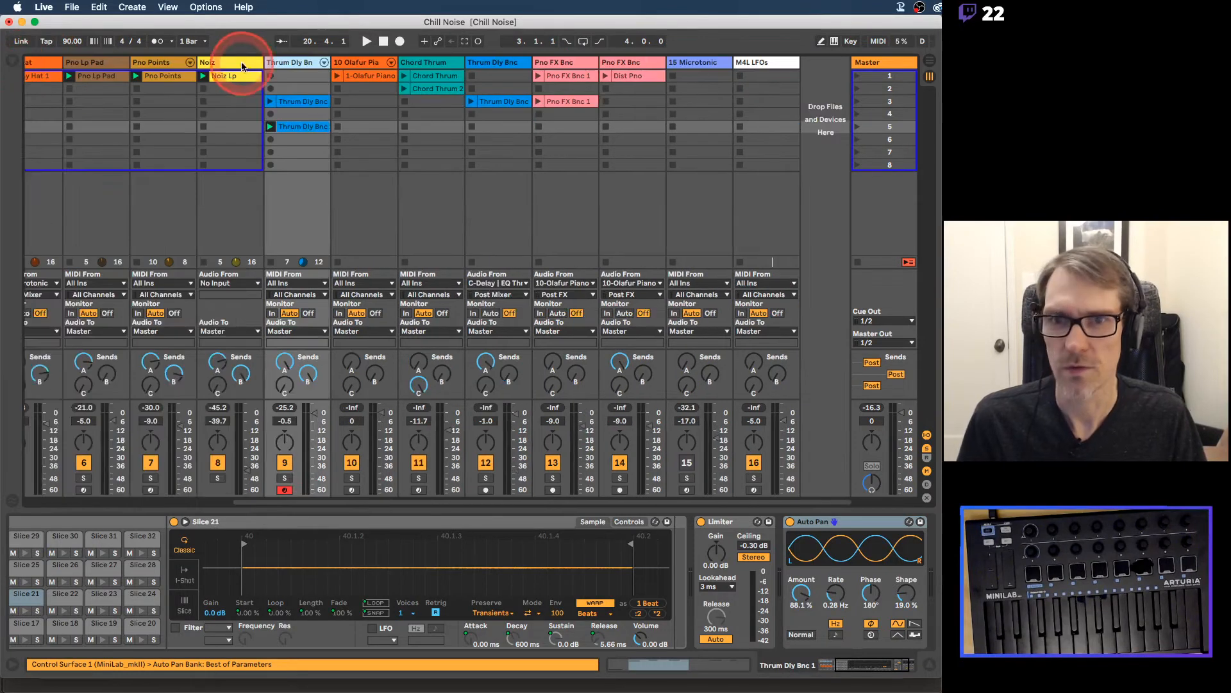
scroll(370, 110, left, 3)
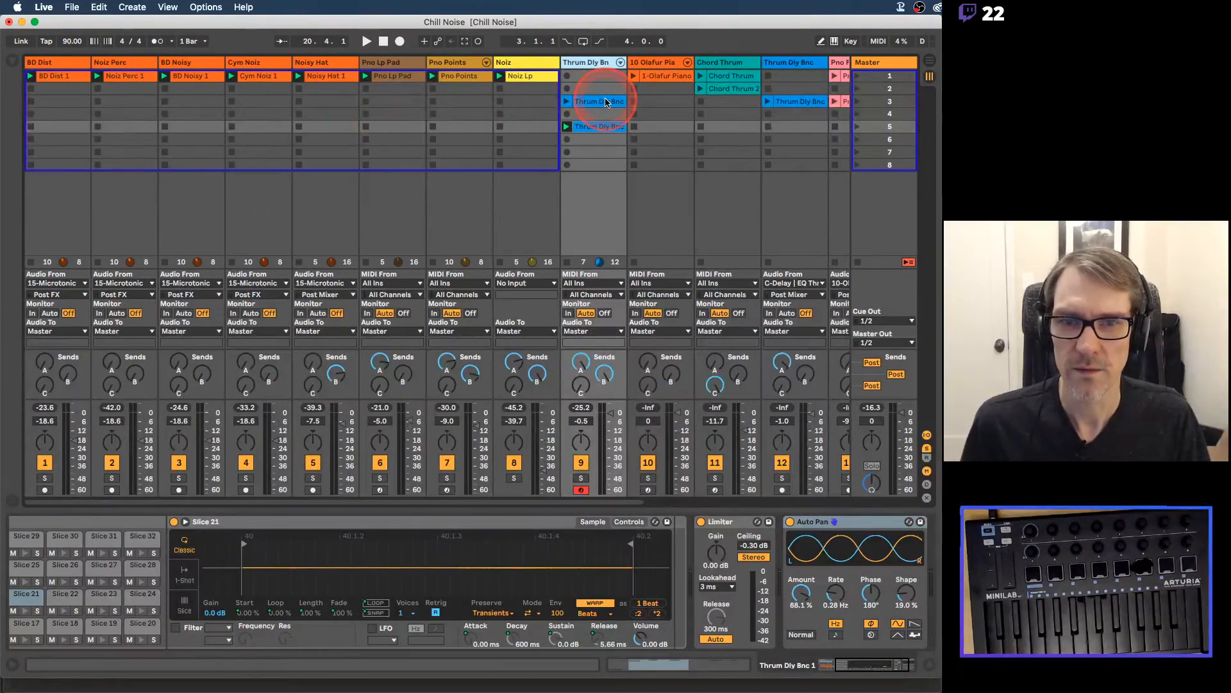
drag(606, 103, 590, 76)
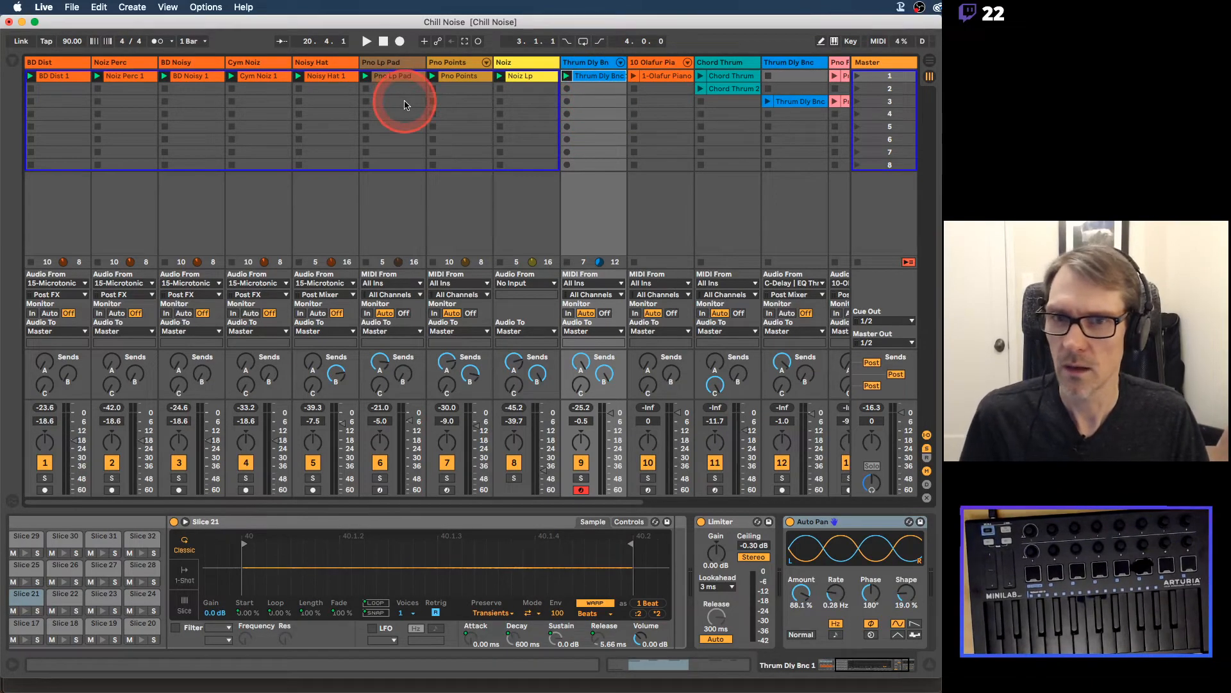
Step: Disarm the Thrum Dly Bnc track during playback and move it between Pno Points and Noiz
key(space)
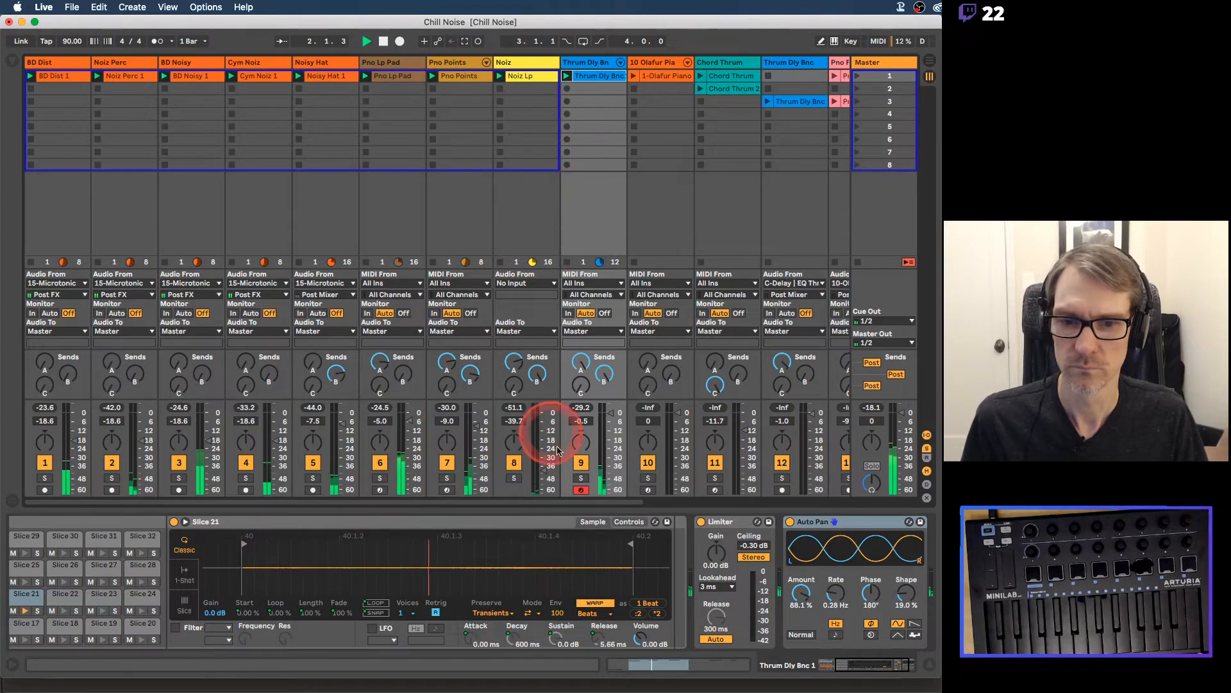
click(581, 489)
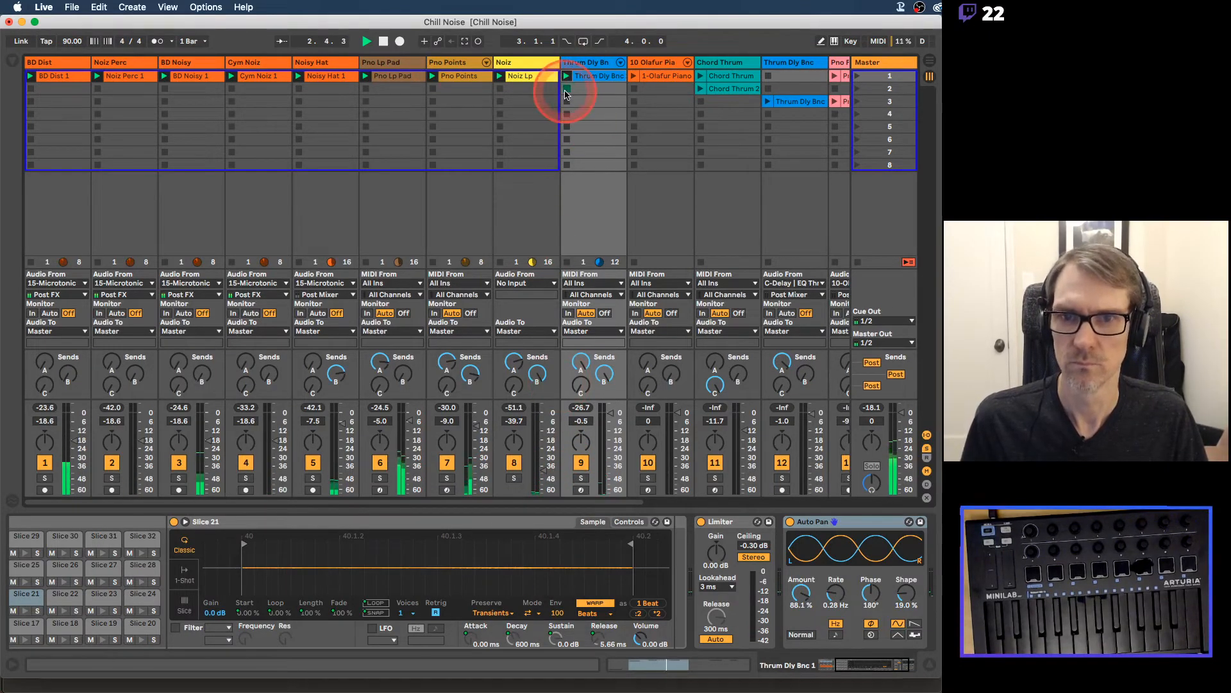
drag(585, 60, 369, 90)
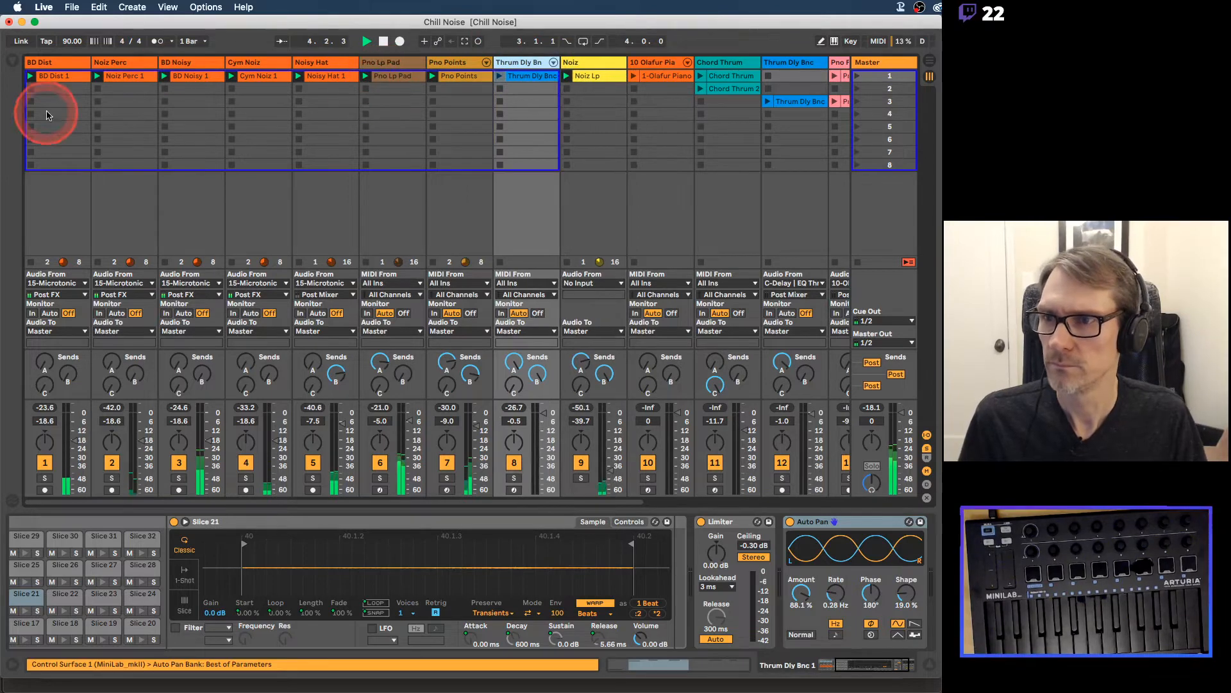
Step: Stop the BD Dist, Noiz Perc and BD Noisy clips, and move the BD Noisy track directly after BD Dist
key(space)
click(31, 89)
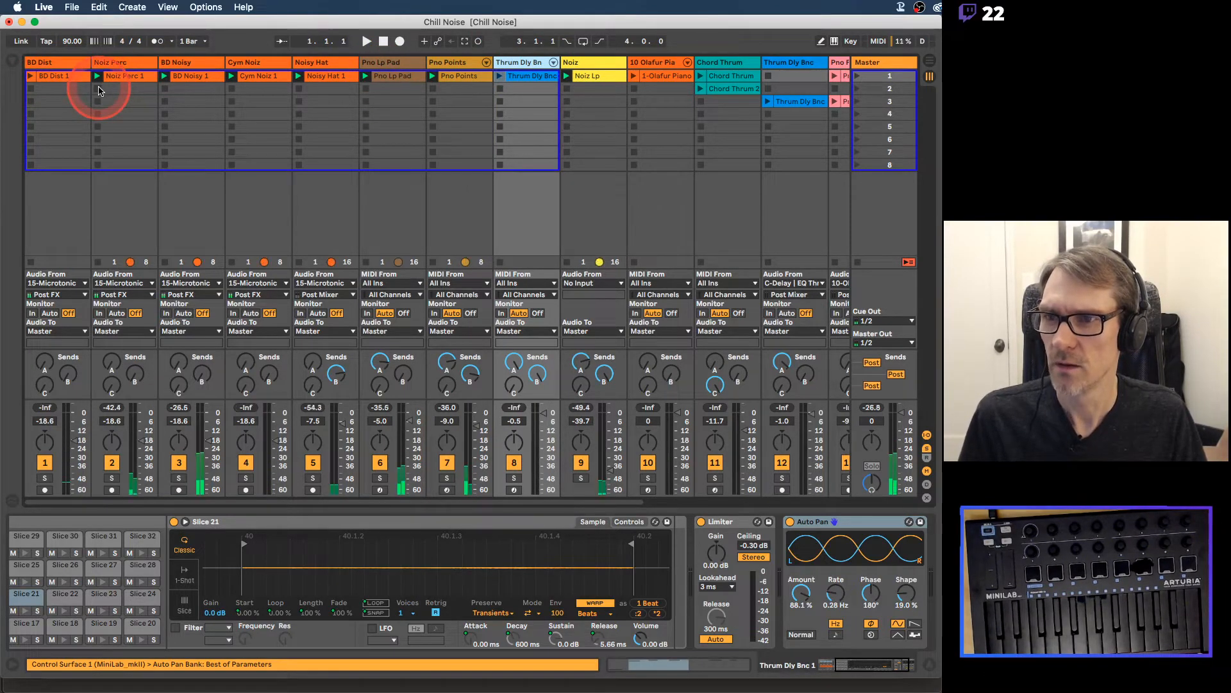
click(140, 94)
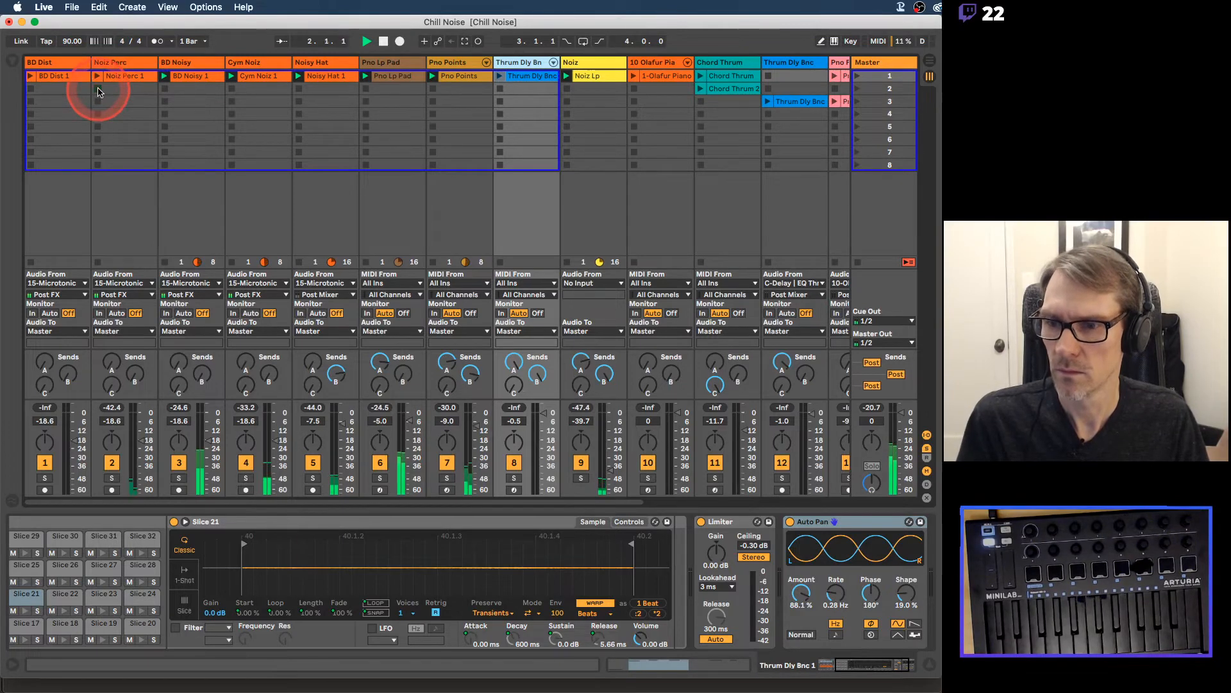
click(165, 88)
click(201, 63)
drag(200, 63, 106, 66)
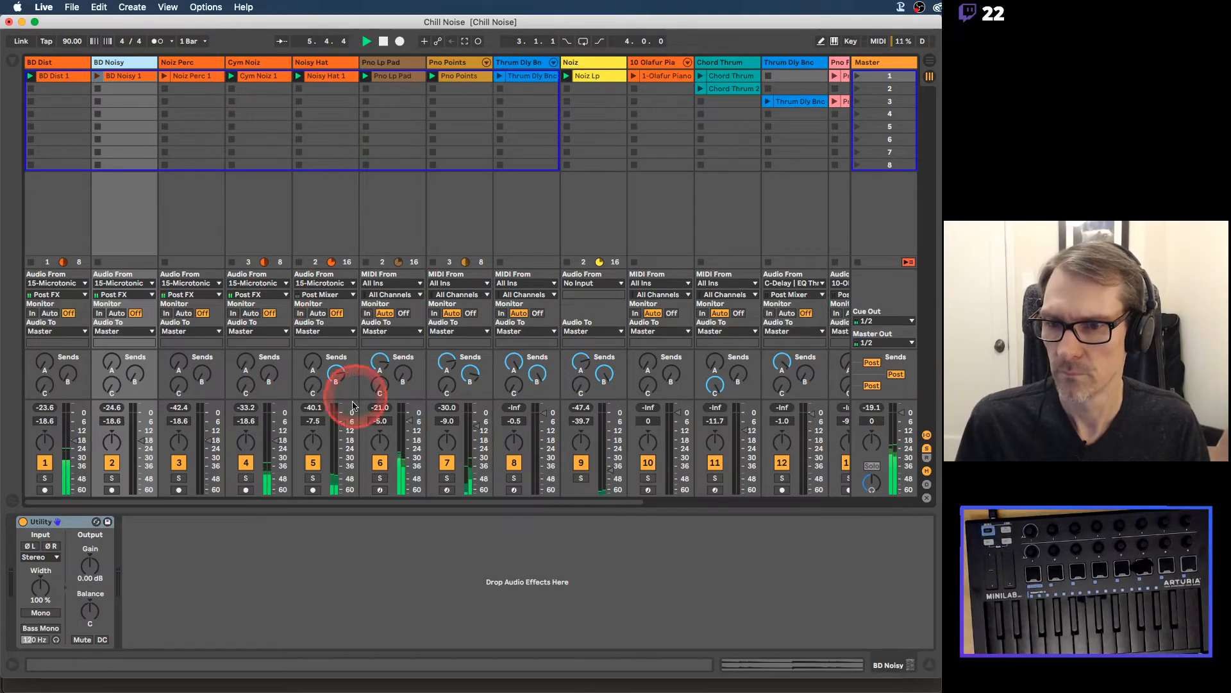
Step: Set the Noisy Hat track volume to -24.0 dB and the Noiz track volume to -36.6 dB
click(326, 229)
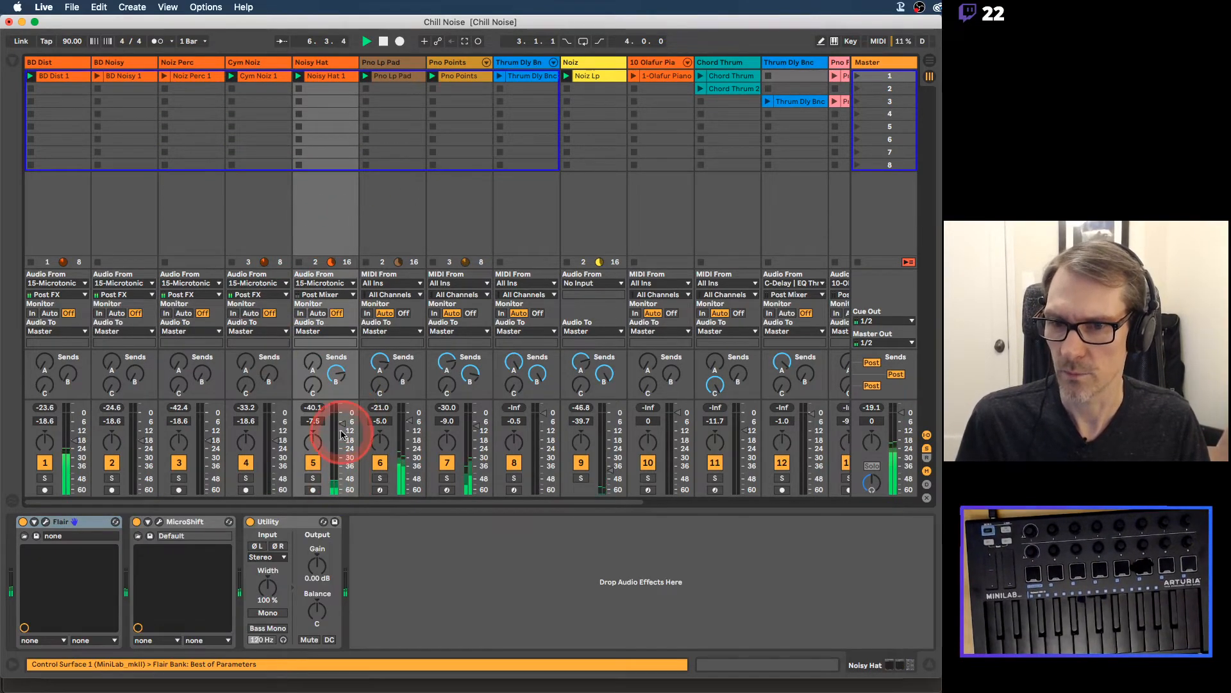
drag(341, 440, 343, 442)
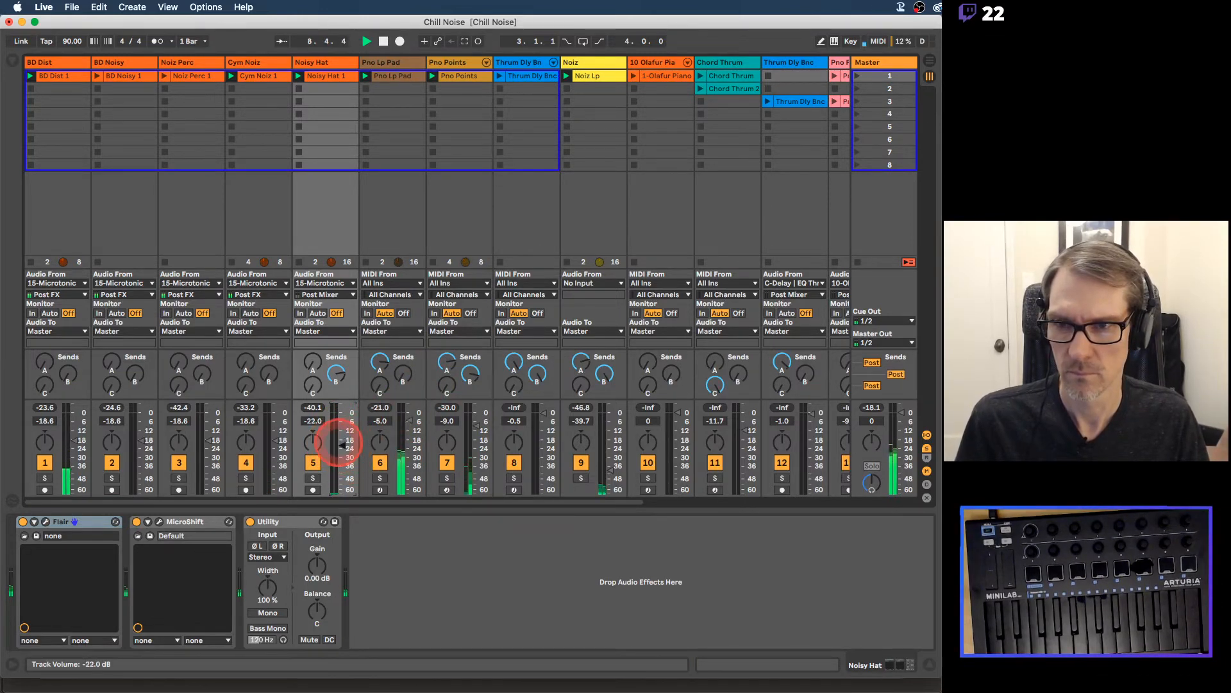
drag(610, 472, 608, 471)
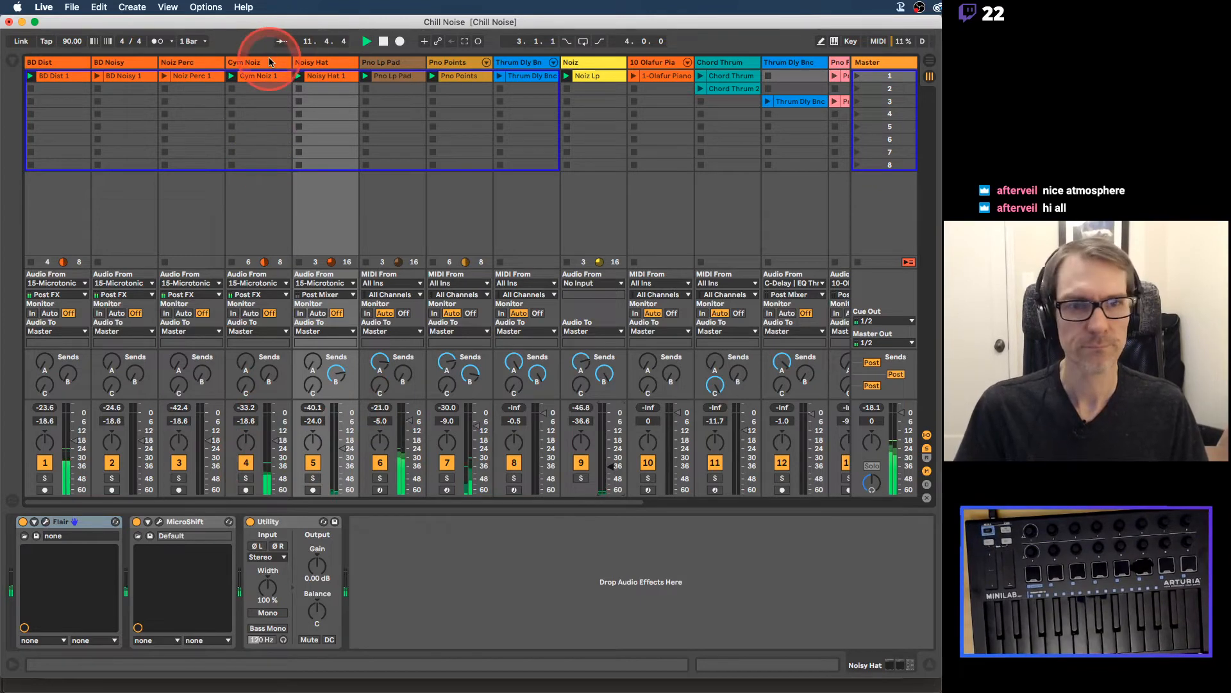
click(268, 64)
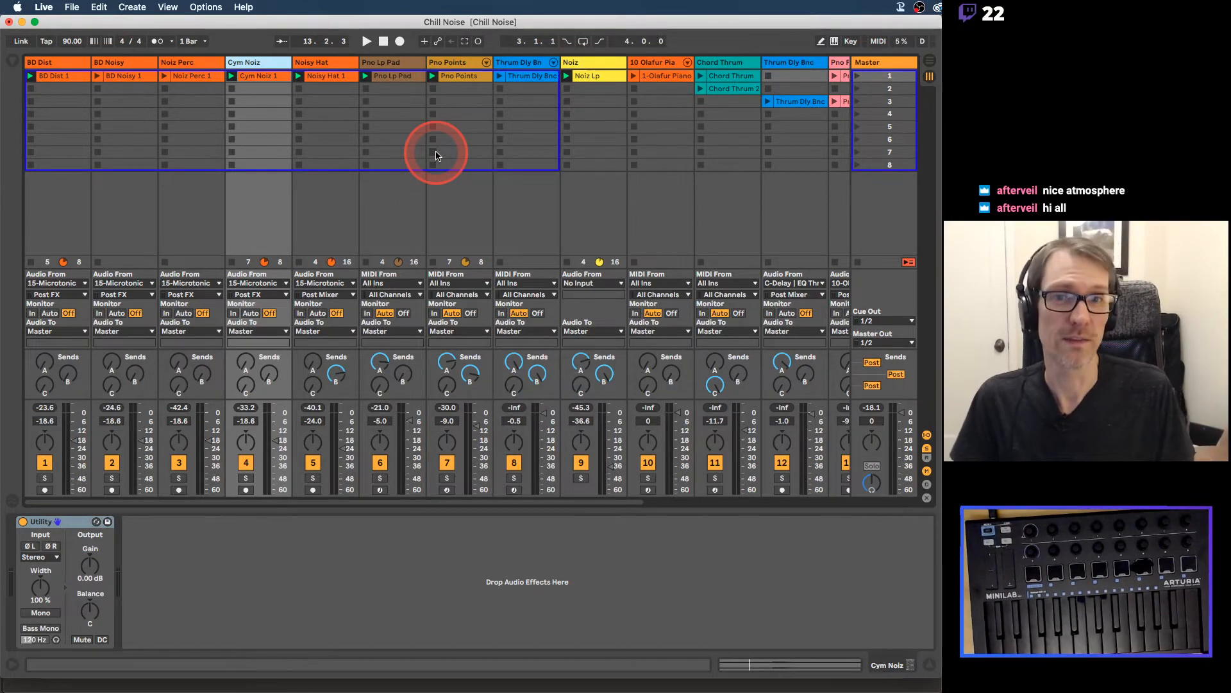
Step: Switch to Preview and review the Resampling Step by Step pages and annotated example in 39 Resampling.pdf
key(super+Tab)
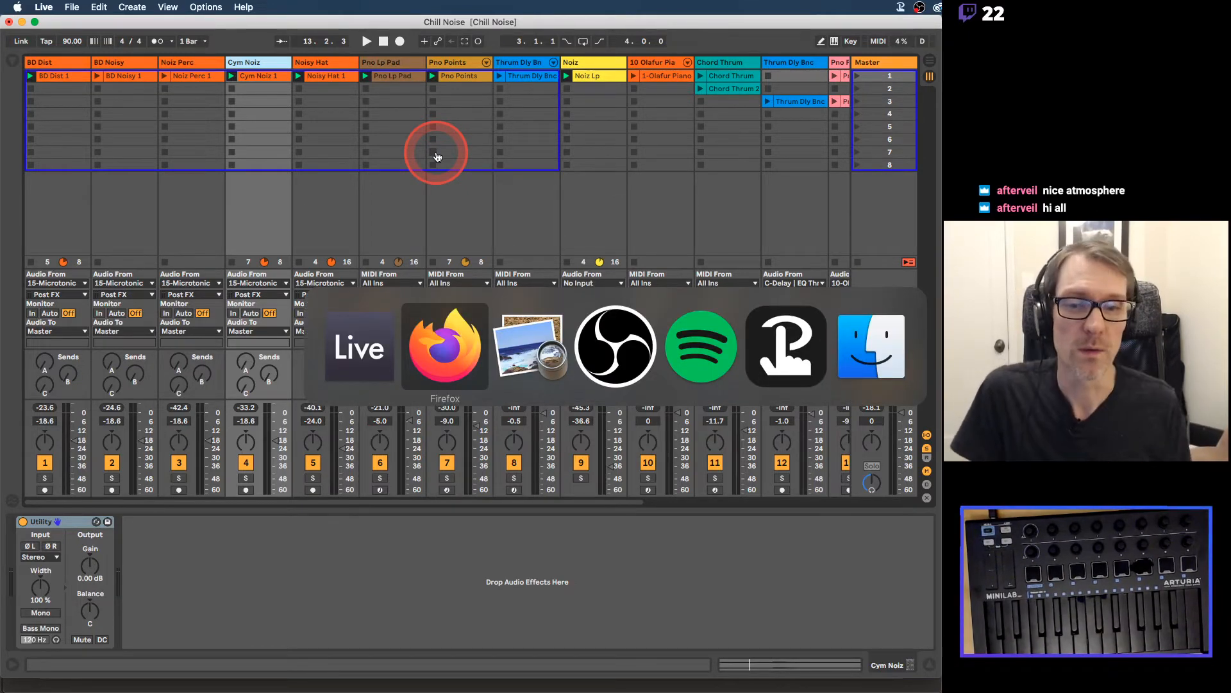
key(super+Tab)
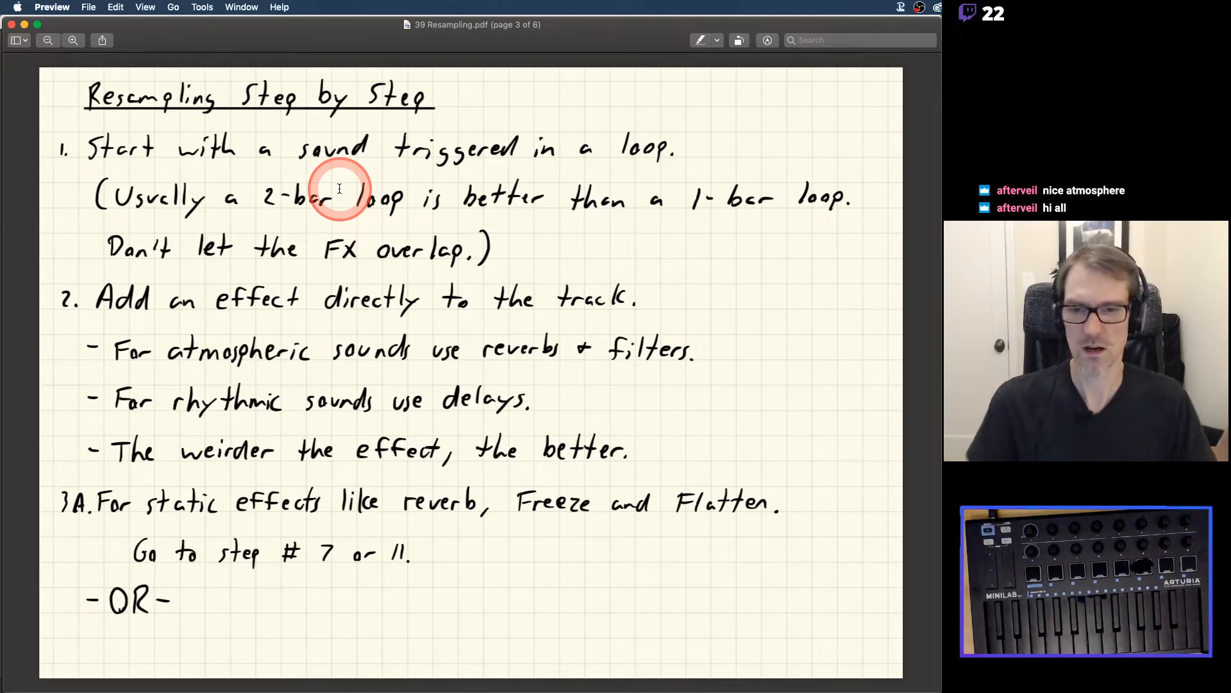
key(Down)
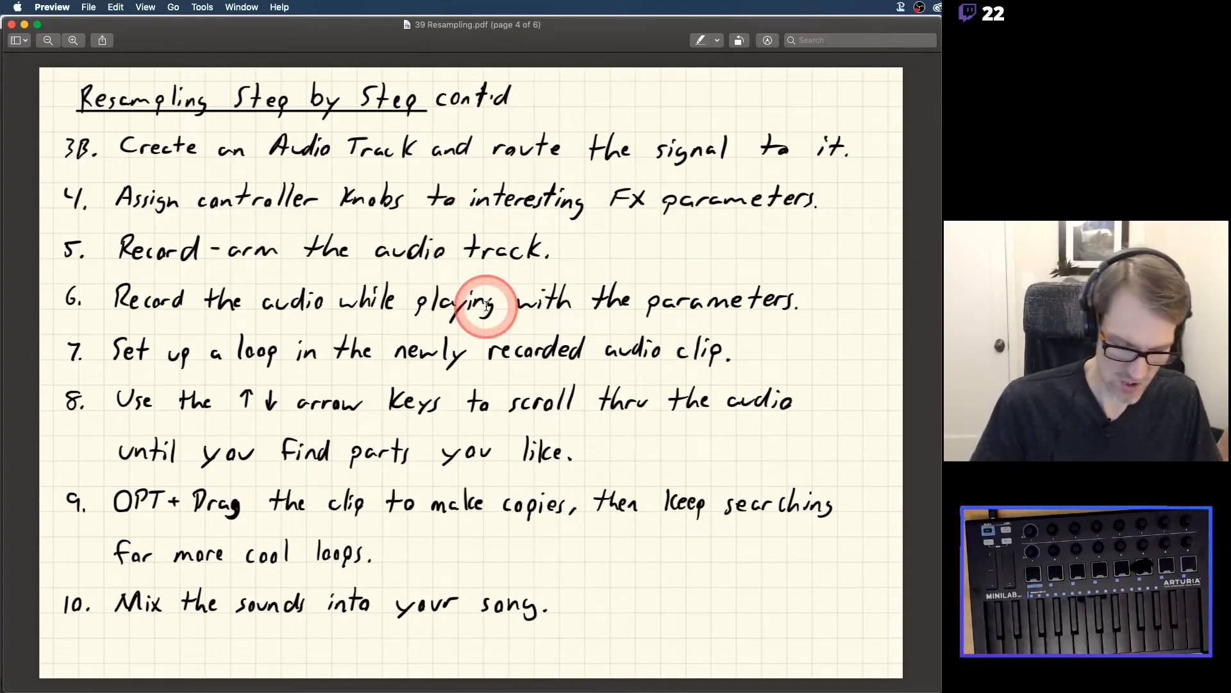
key(Down)
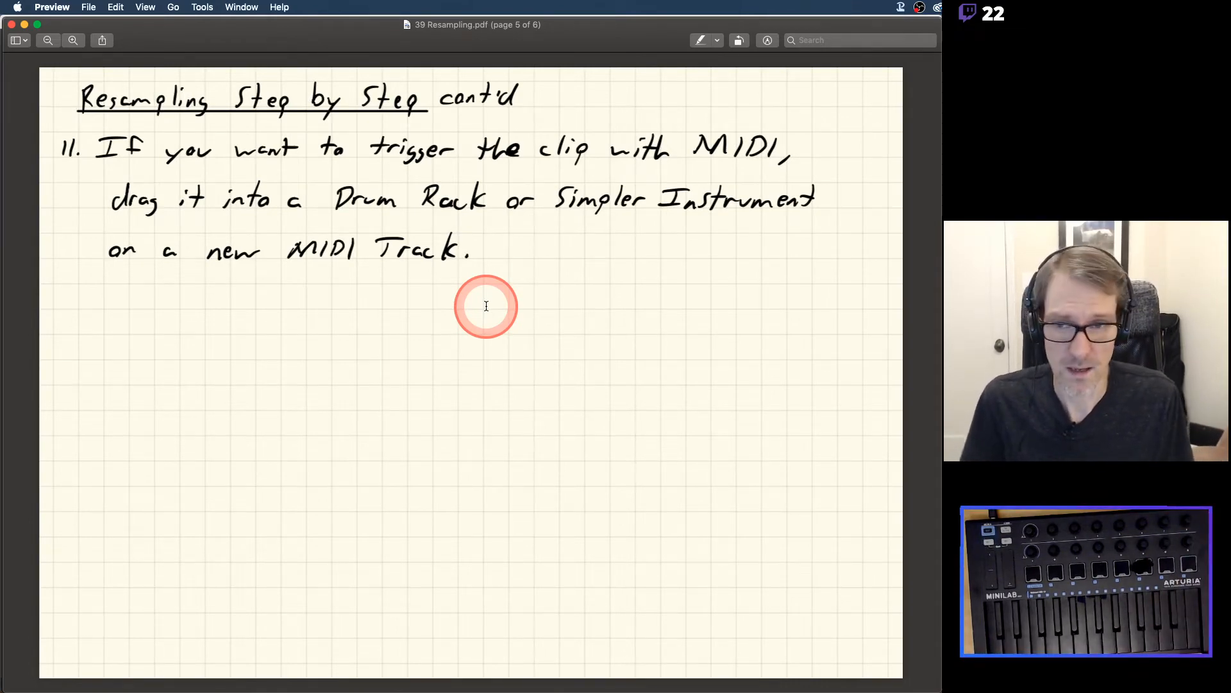
key(Down)
key(Up)
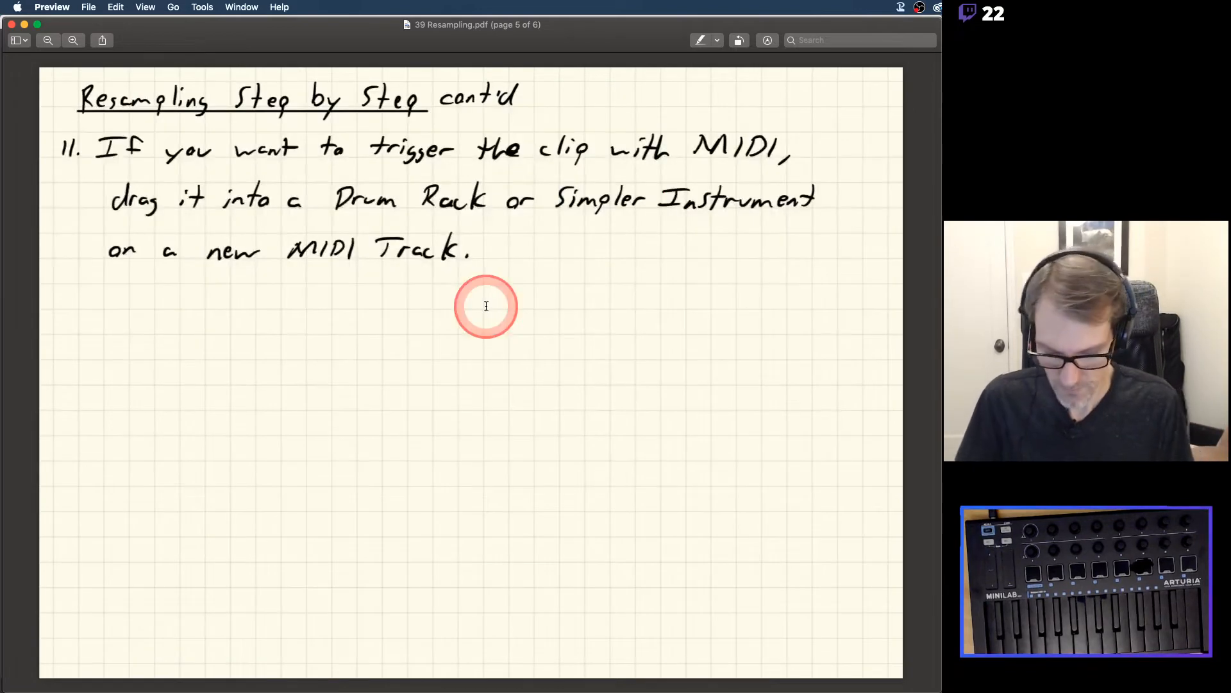
key(Down)
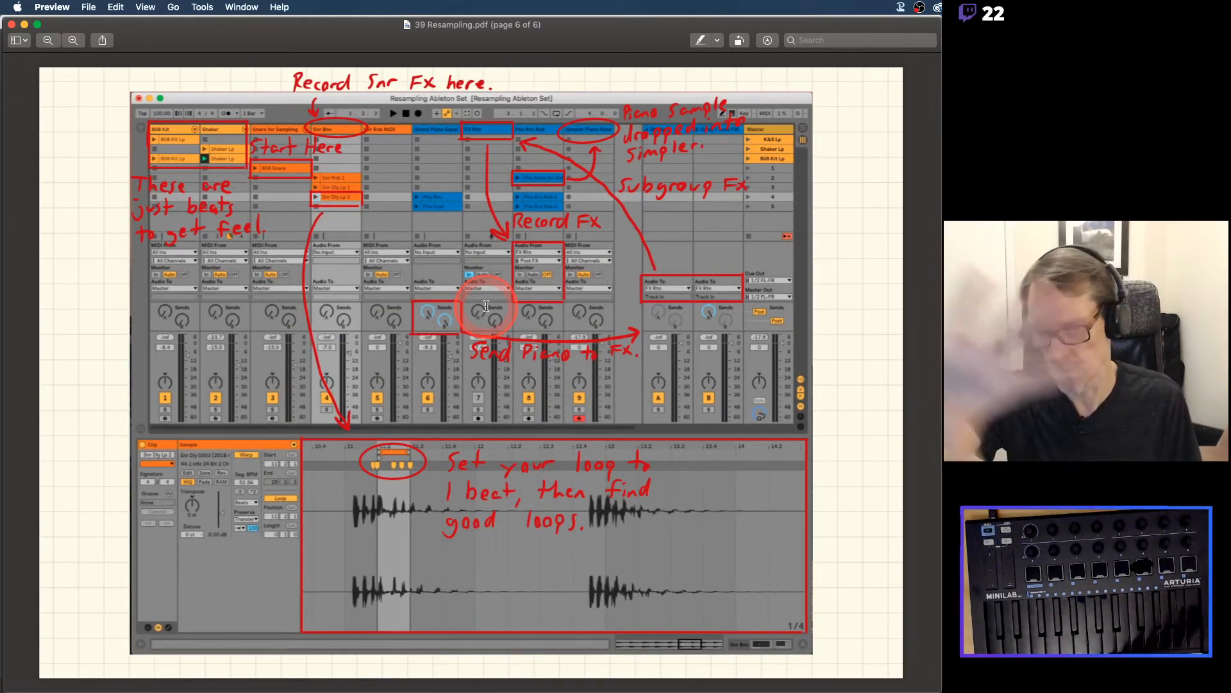
key(Up)
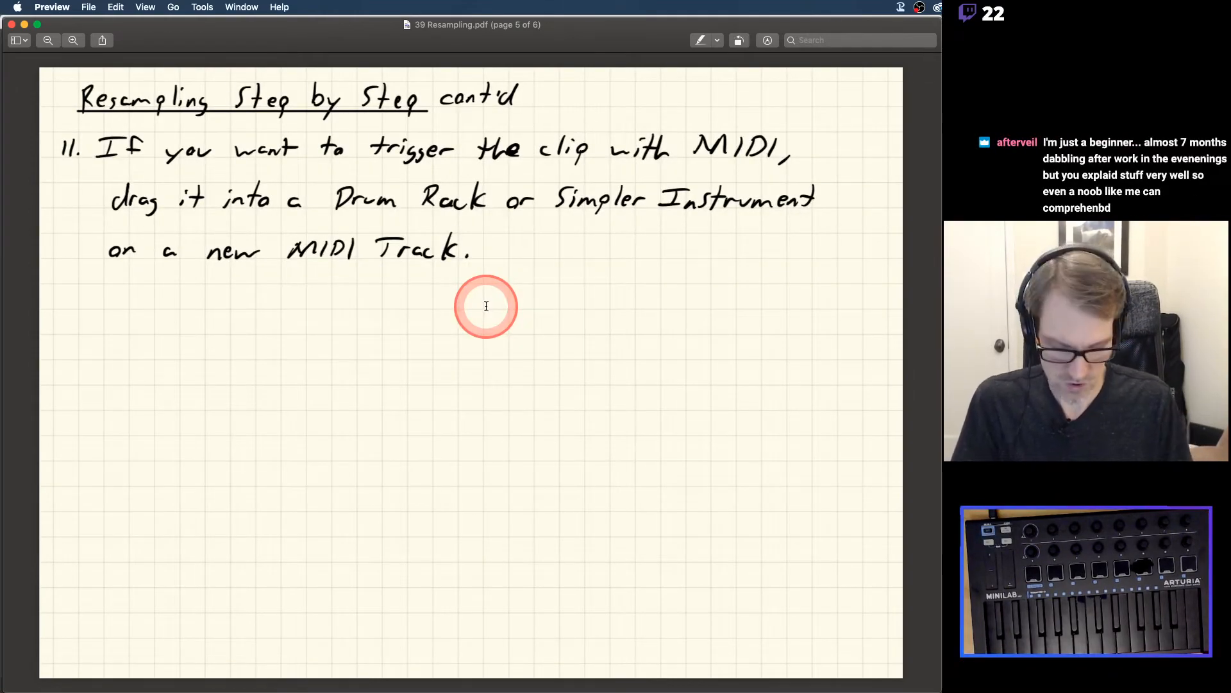
key(Down)
key(Up)
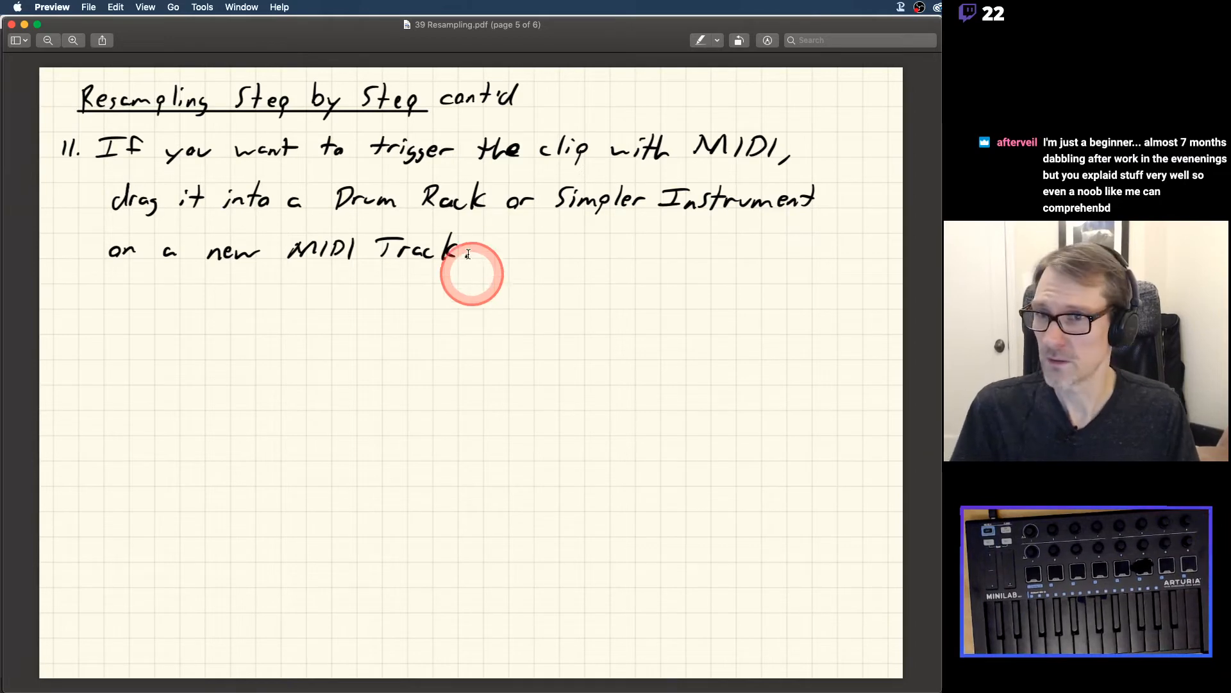
Step: Switch back to Ableton Live and look over all tracks of the Chill Noise set, playing it briefly
key(super+Tab)
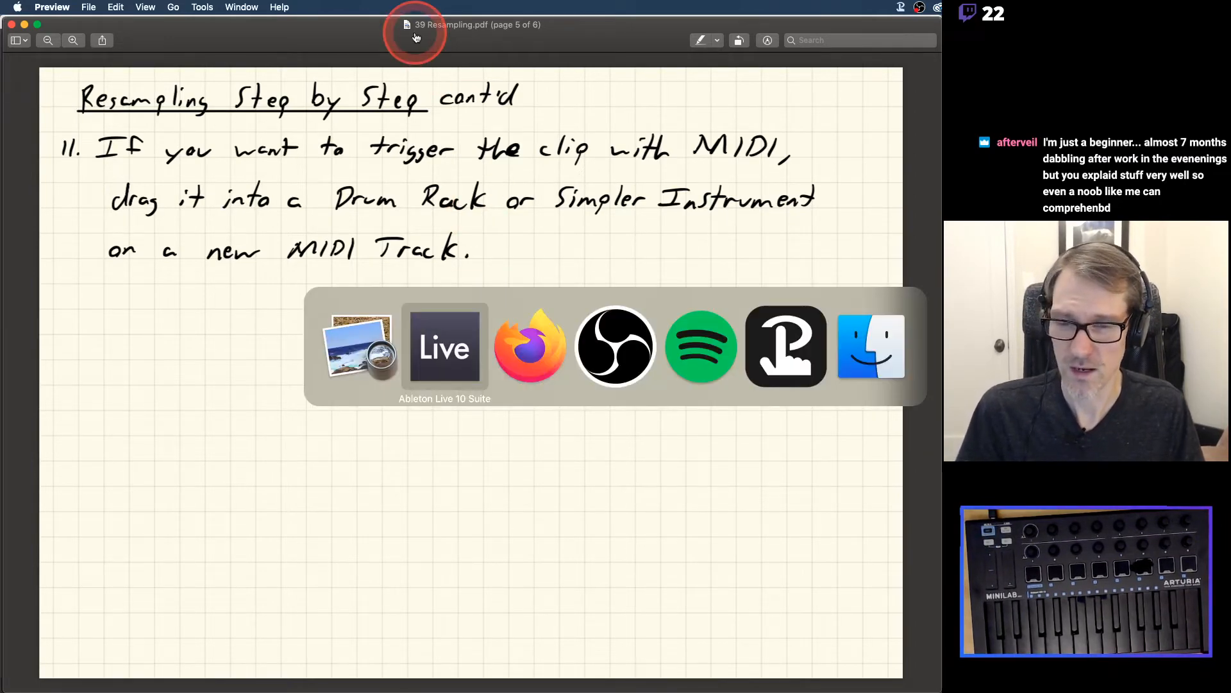
click(418, 305)
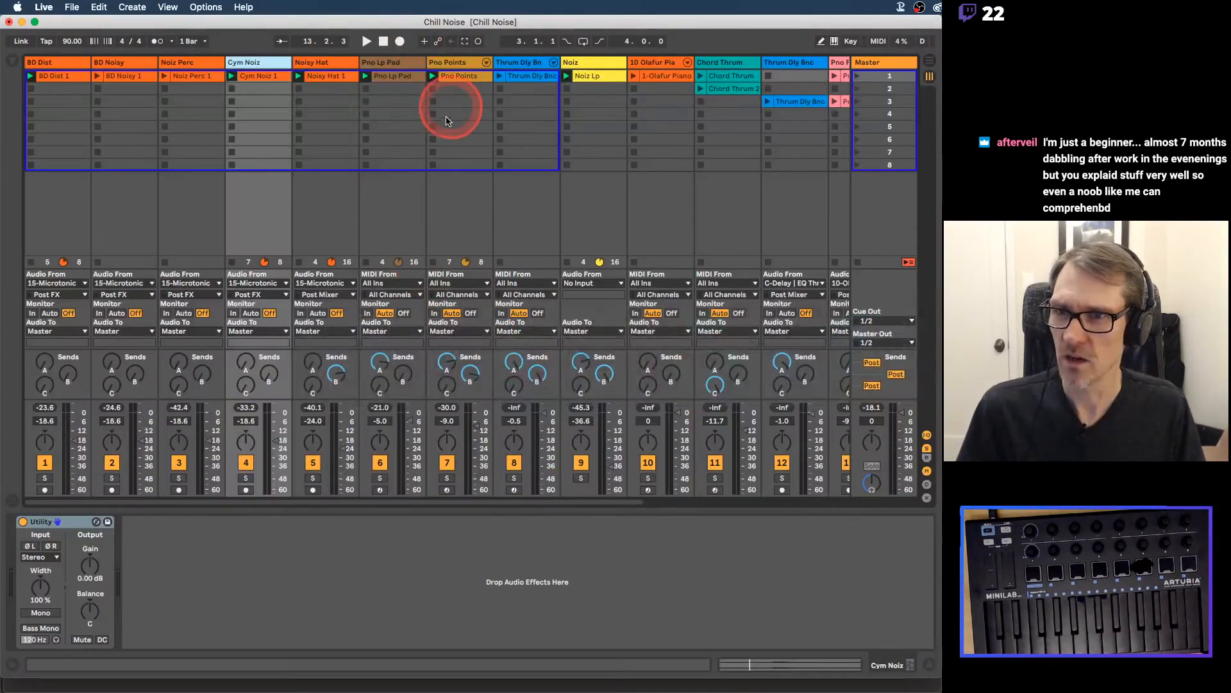
scroll(447, 122, right, 3)
scroll(447, 122, right, 5)
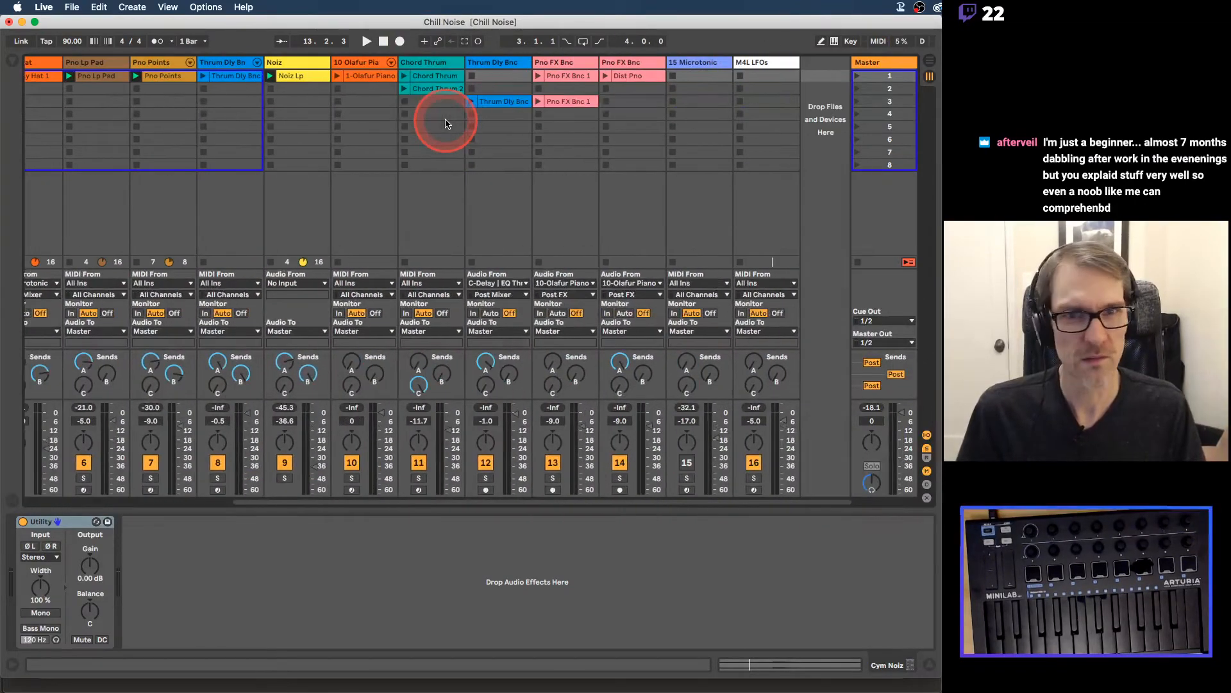
scroll(447, 122, left, 5)
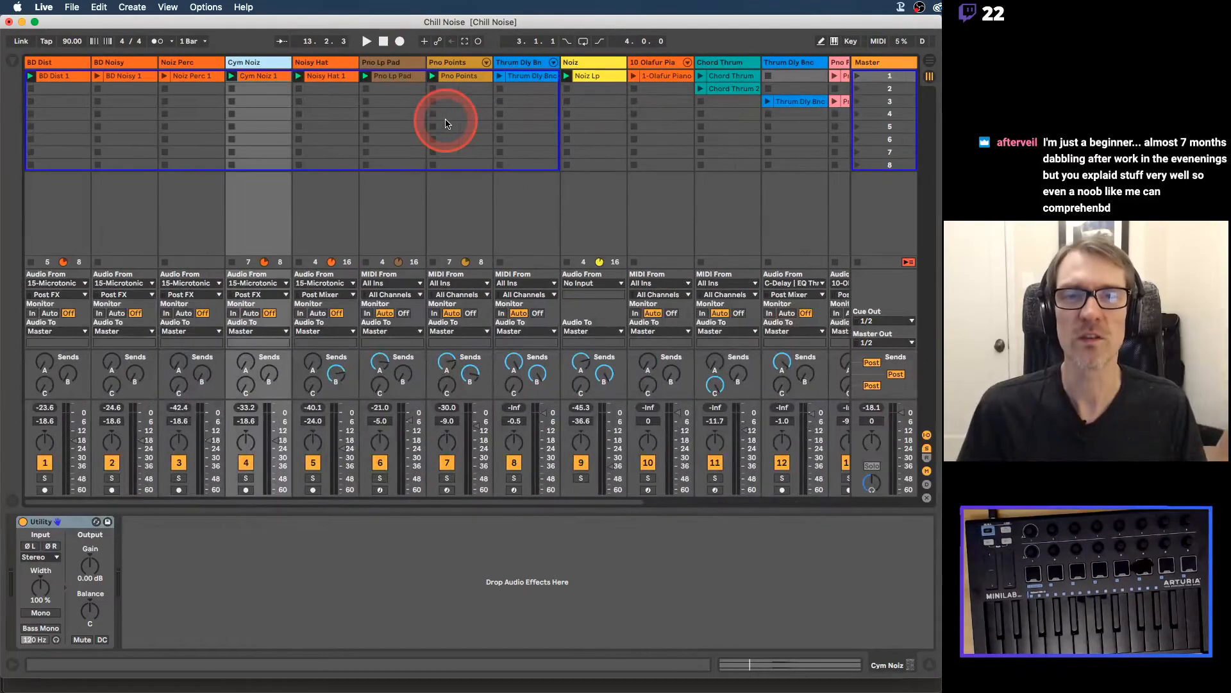
scroll(447, 123, right, 5)
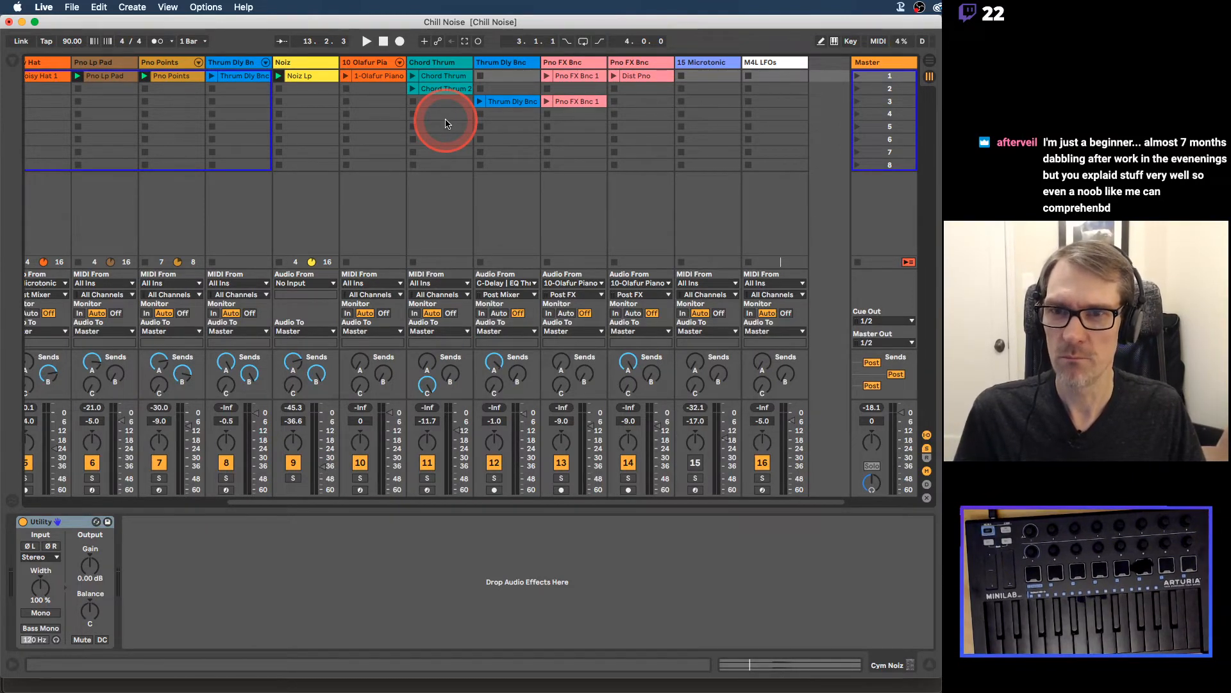
key(space)
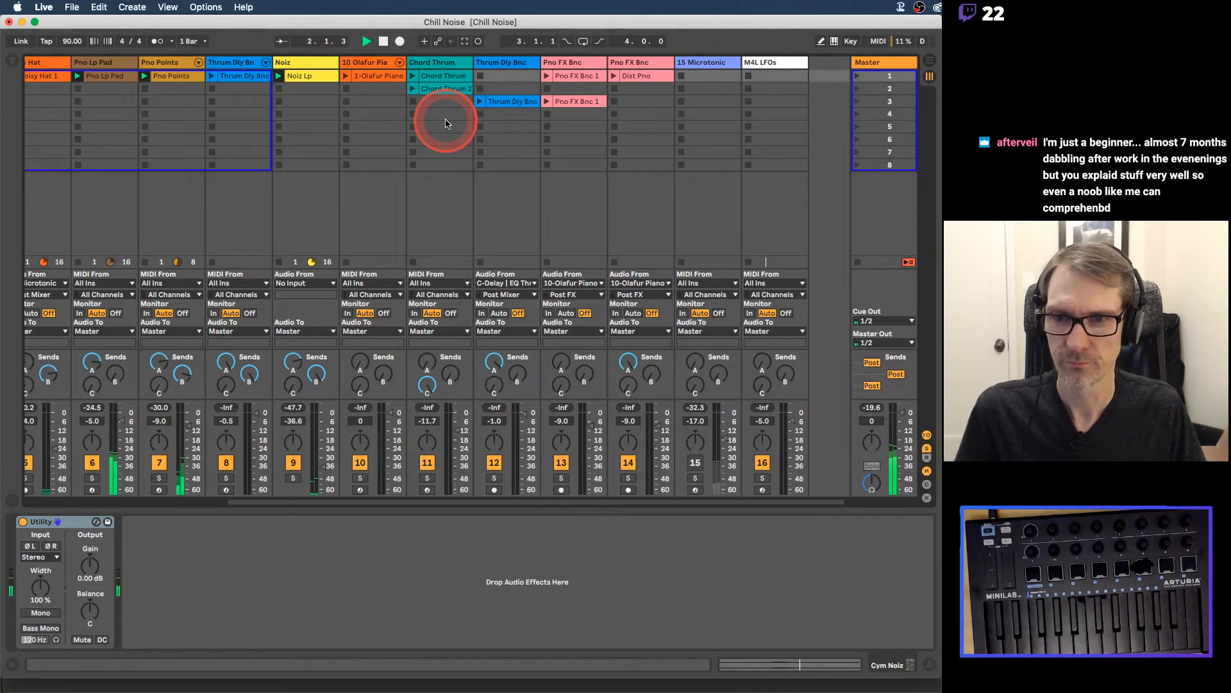
click(383, 41)
Step: Save the current set, and save a new version of it as Chill Noise_01.als
key(super+s)
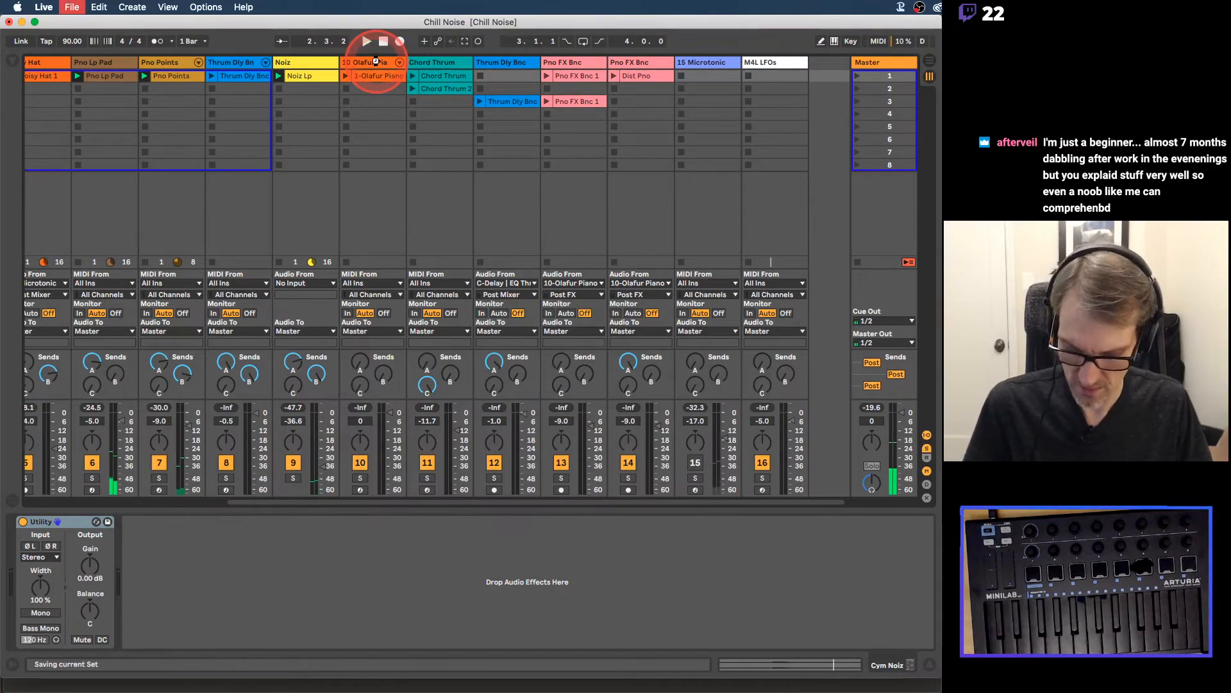
key(super+shift+s)
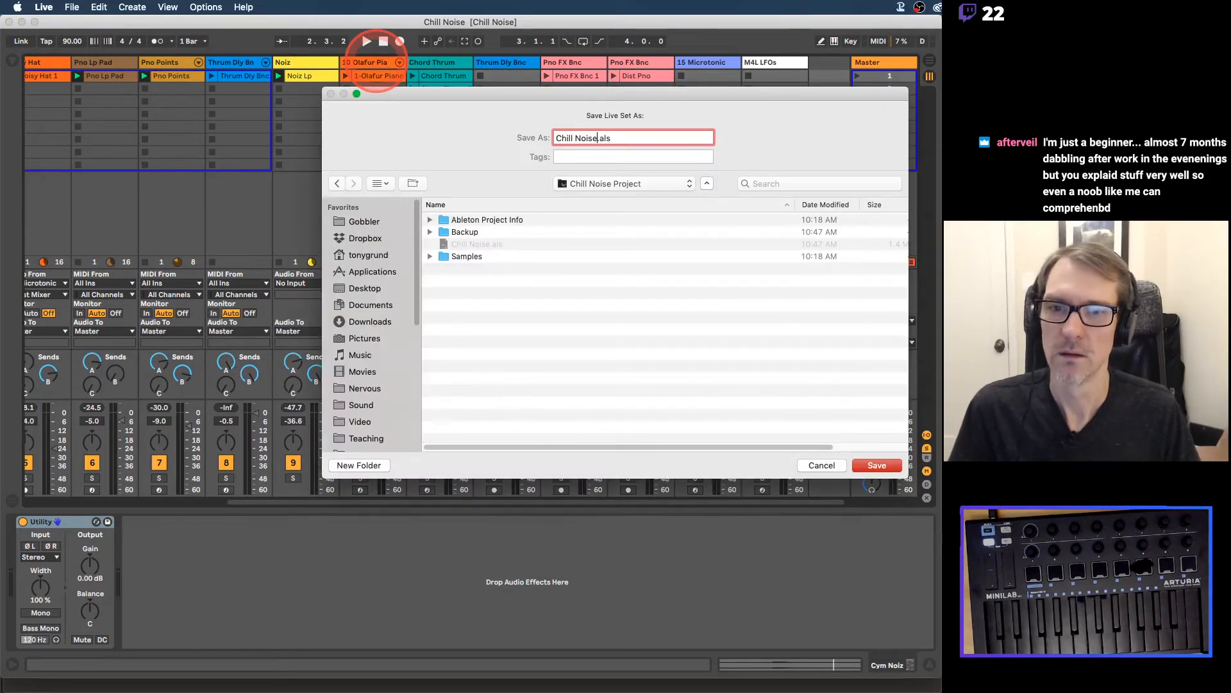
text(_01)
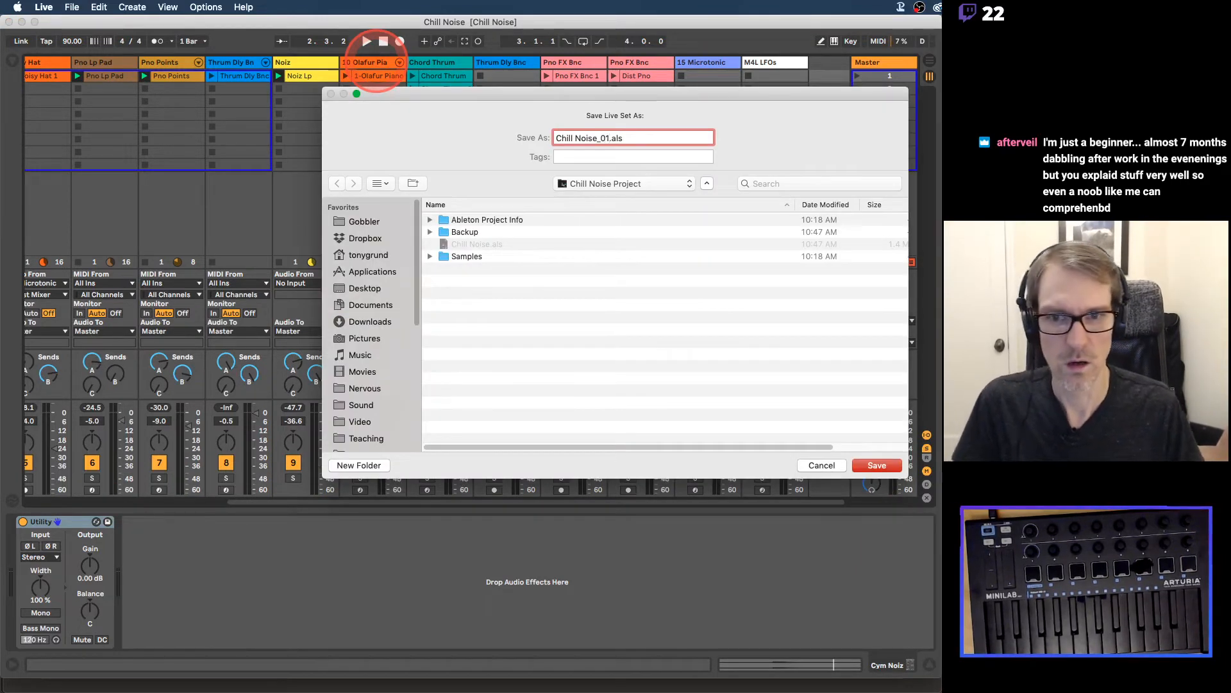
key(Return)
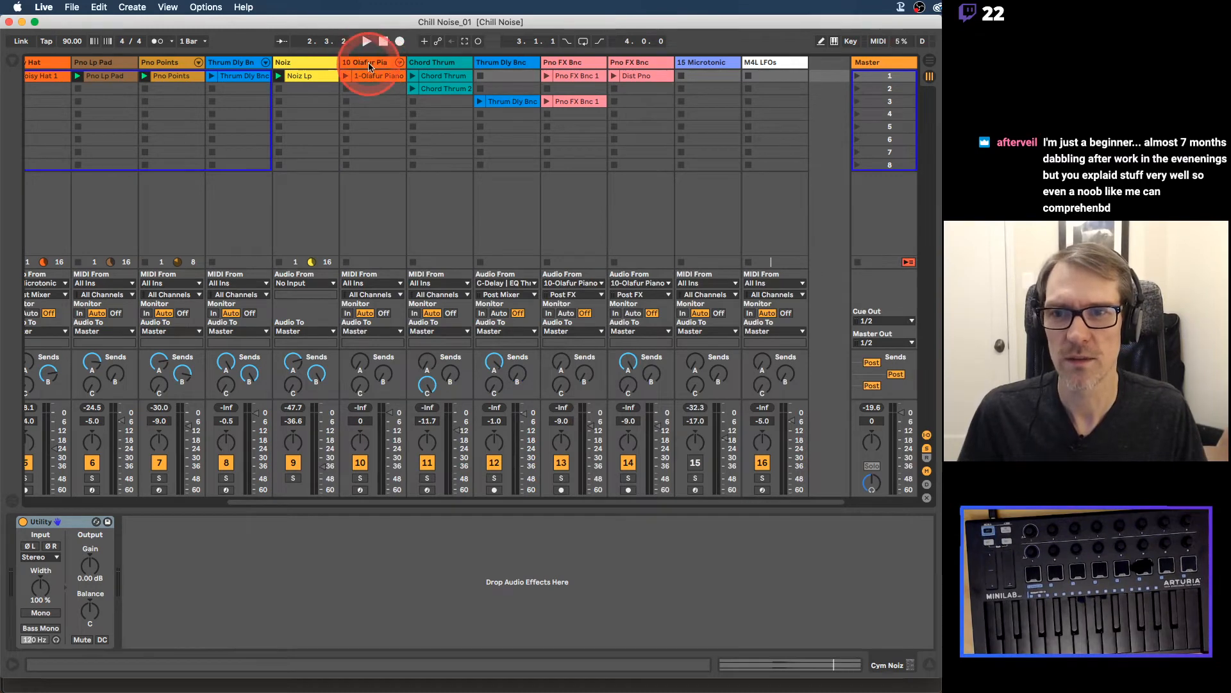
Step: Delete the tracks from Olafur Piano through Microtonic, and insert a new MIDI track after M4L LFOs
click(369, 67)
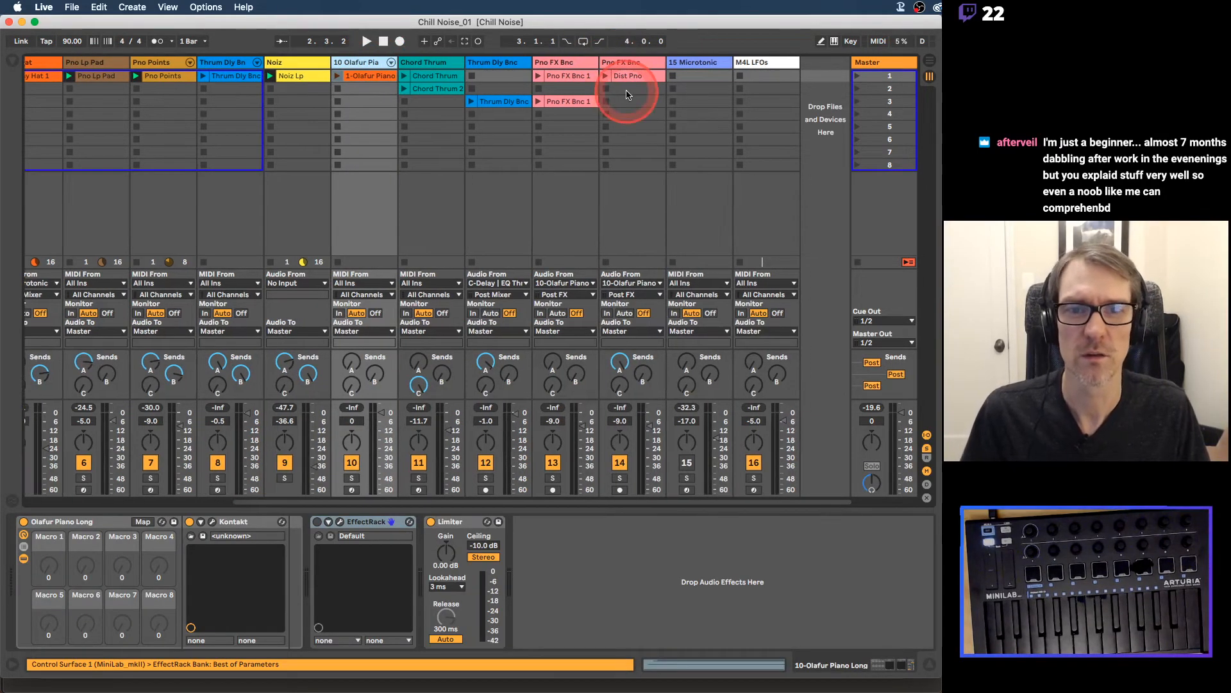
click(709, 62)
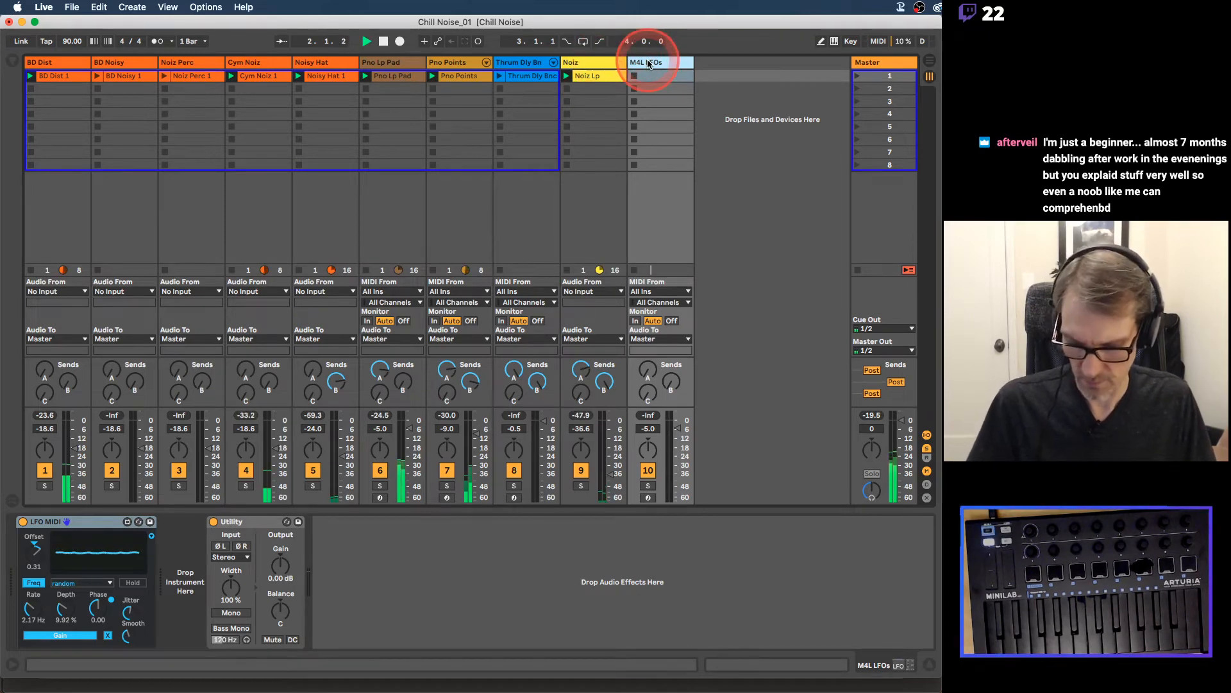
key(super+shift+t)
key(space)
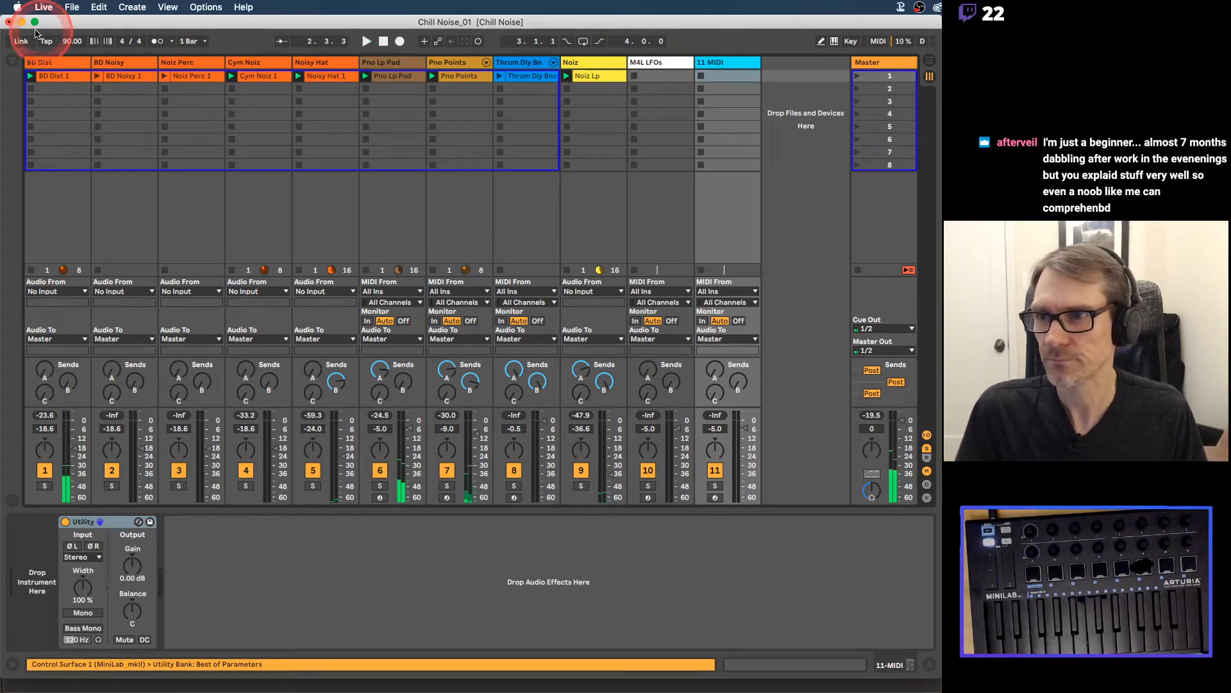
Step: Show the browser and expand the Piano & Keys folder in the Sounds category
click(12, 61)
click(104, 242)
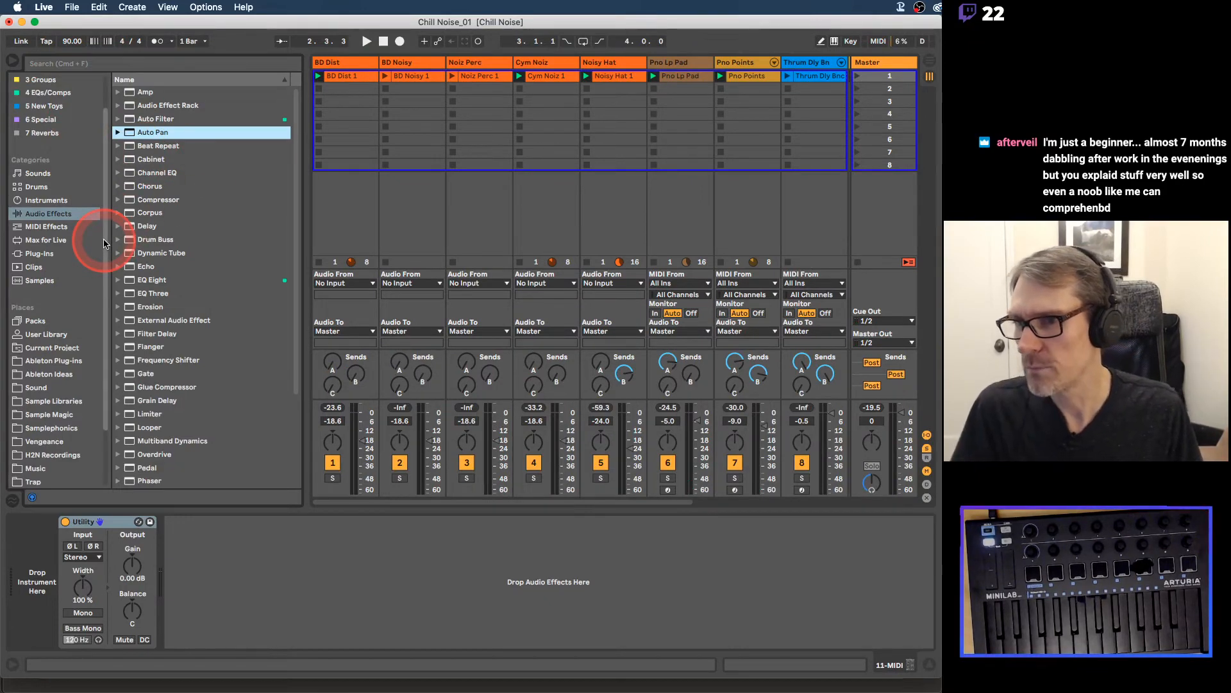
click(38, 173)
click(181, 51)
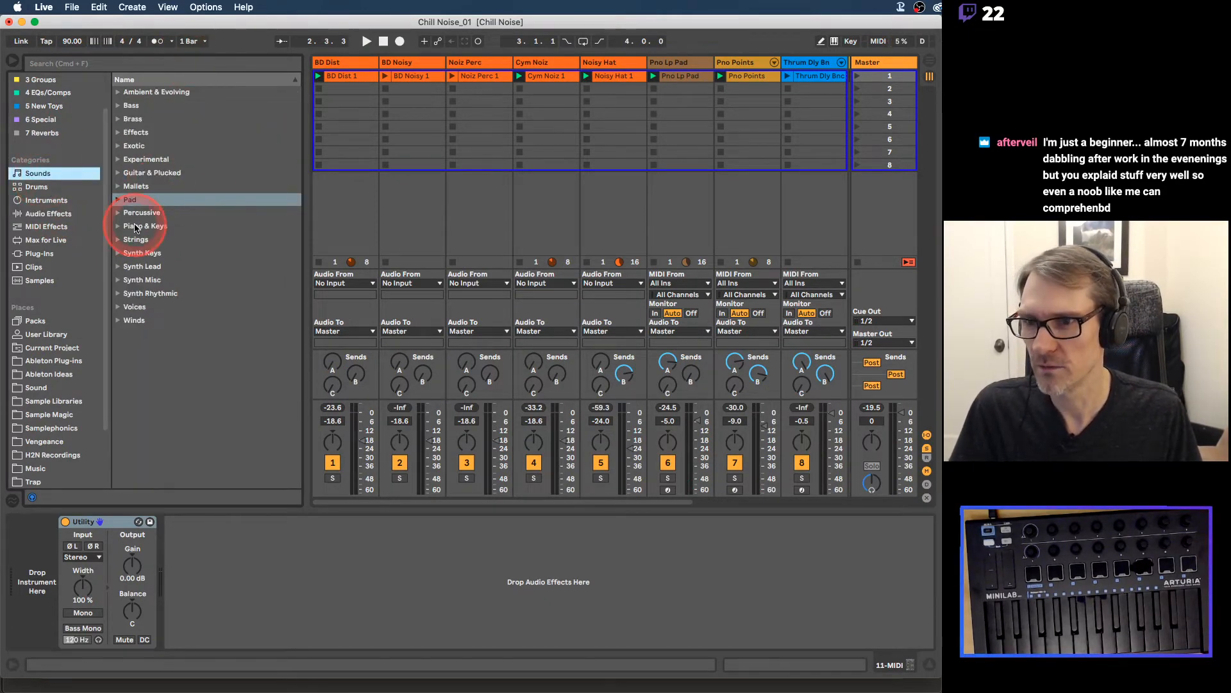
click(120, 226)
scroll(212, 276, down, 5)
scroll(210, 276, down, 5)
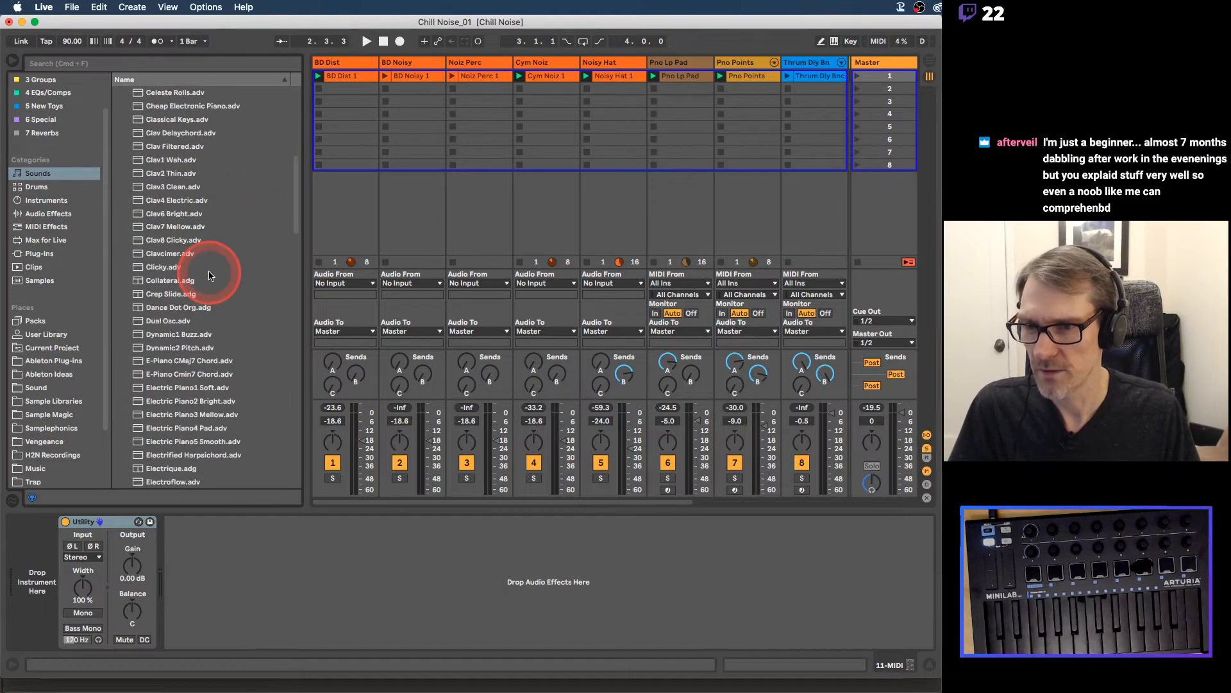
Step: Preview the electric piano, Fifths Sweep and FM Piano1 Classic presets, and look through the remaining Piano & Keys sounds
click(192, 291)
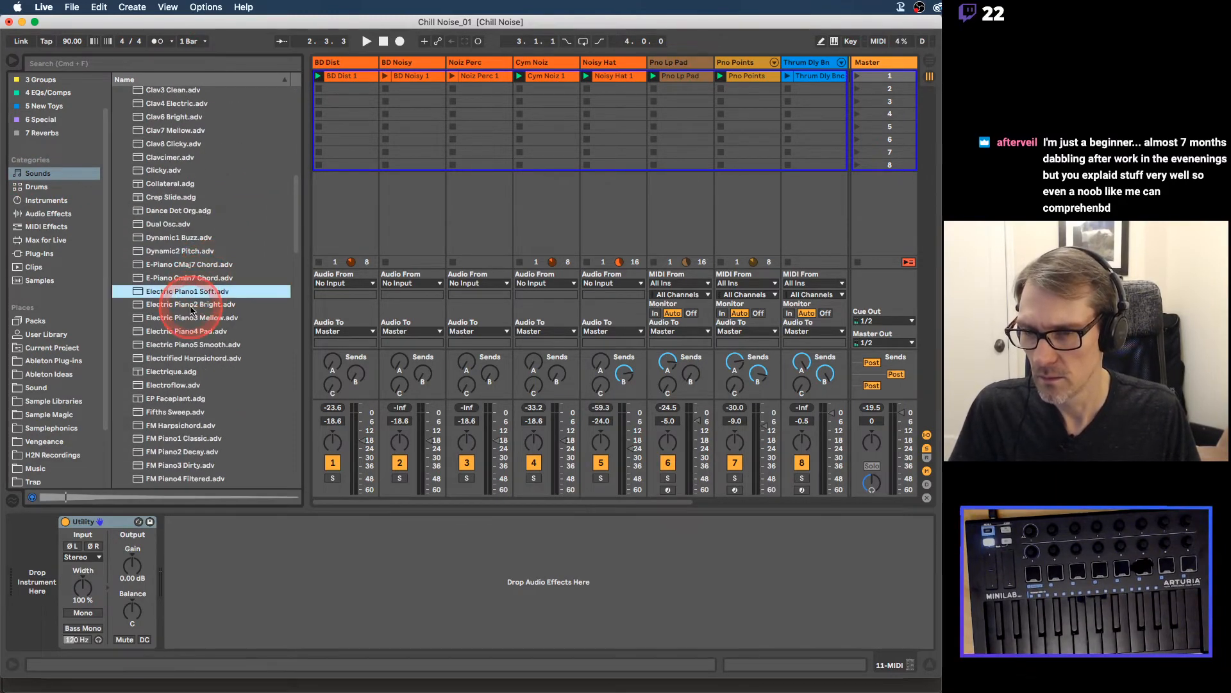
click(190, 319)
click(188, 331)
click(187, 344)
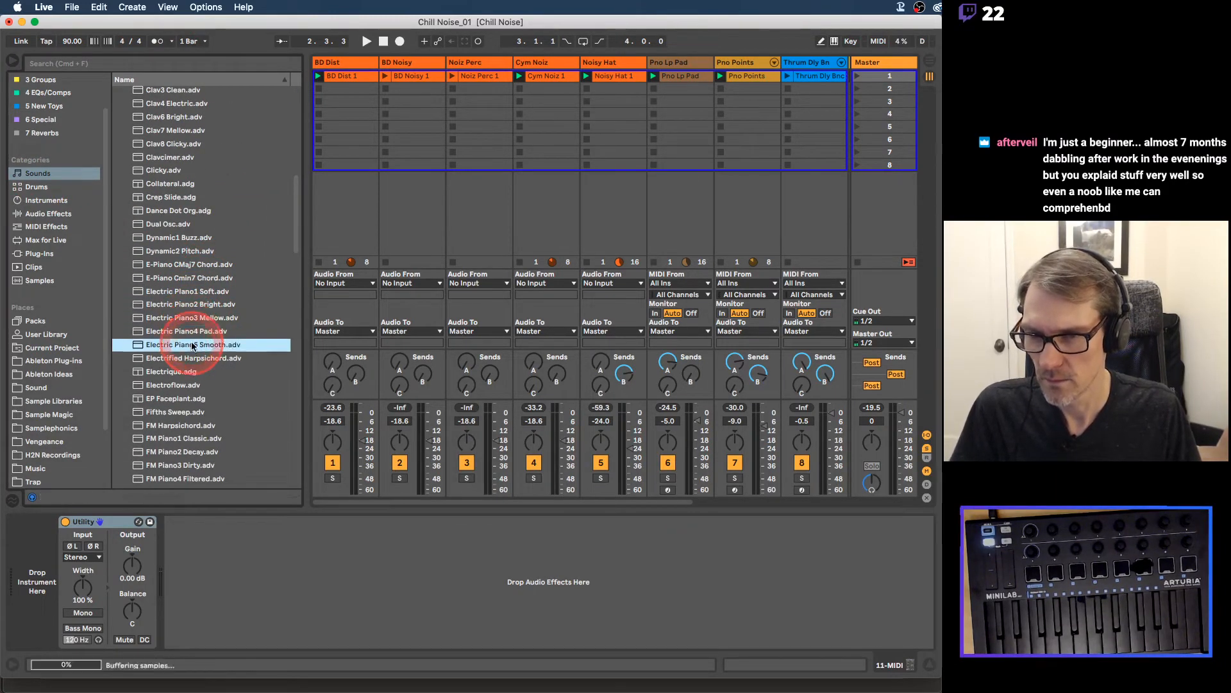
click(188, 358)
click(180, 412)
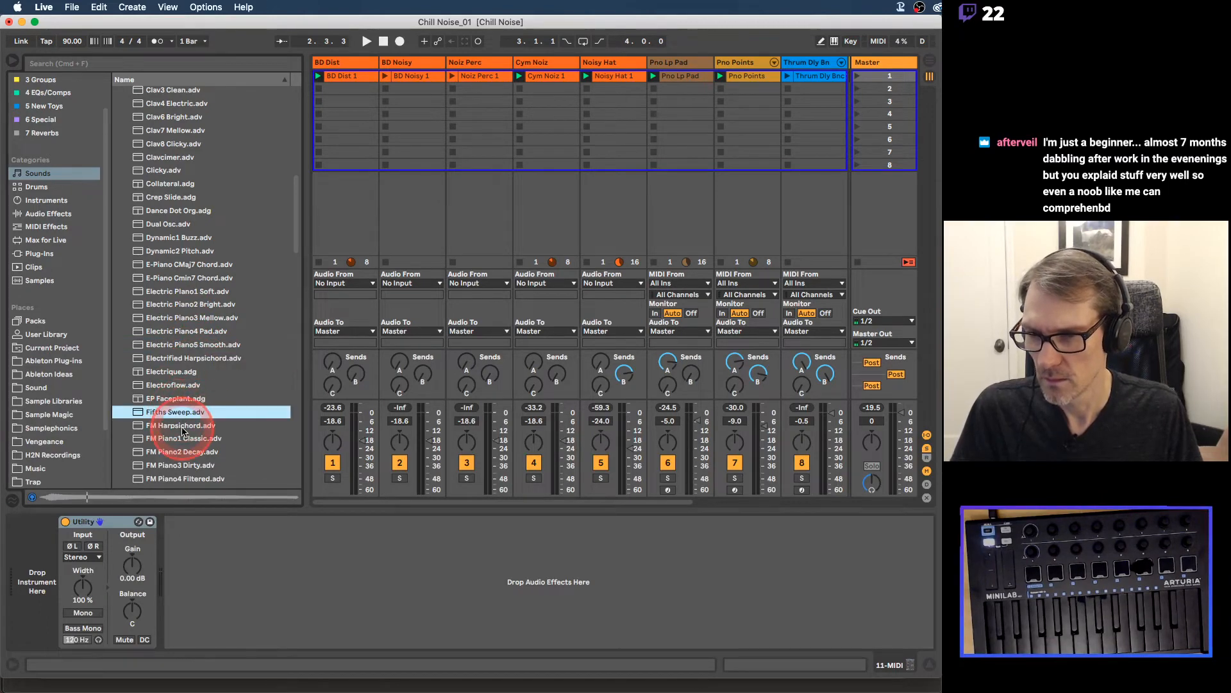
click(184, 438)
scroll(201, 346, down, 10)
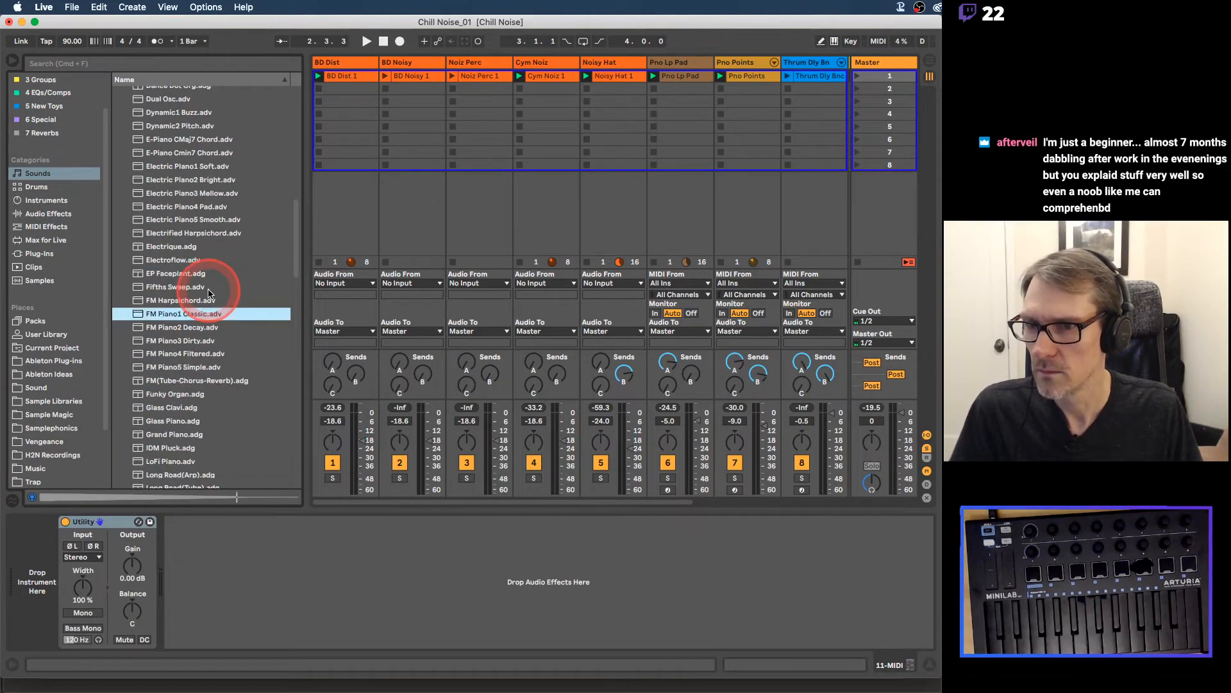
scroll(209, 294, down, 2)
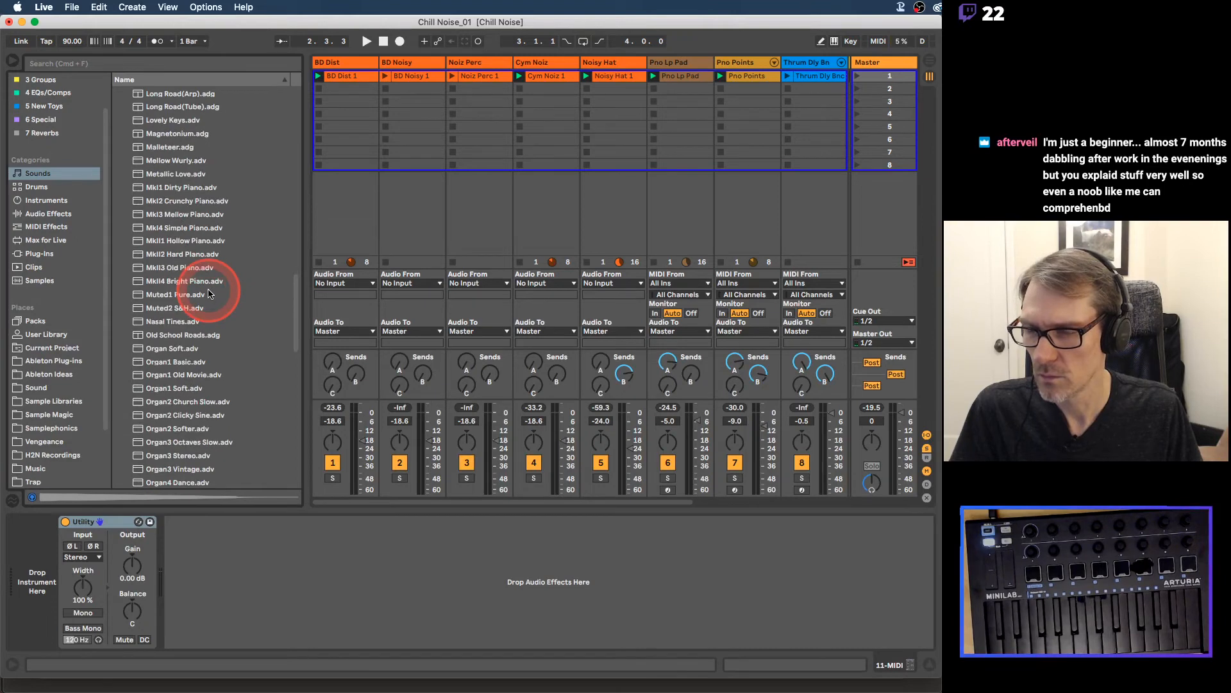
scroll(209, 293, down, 15)
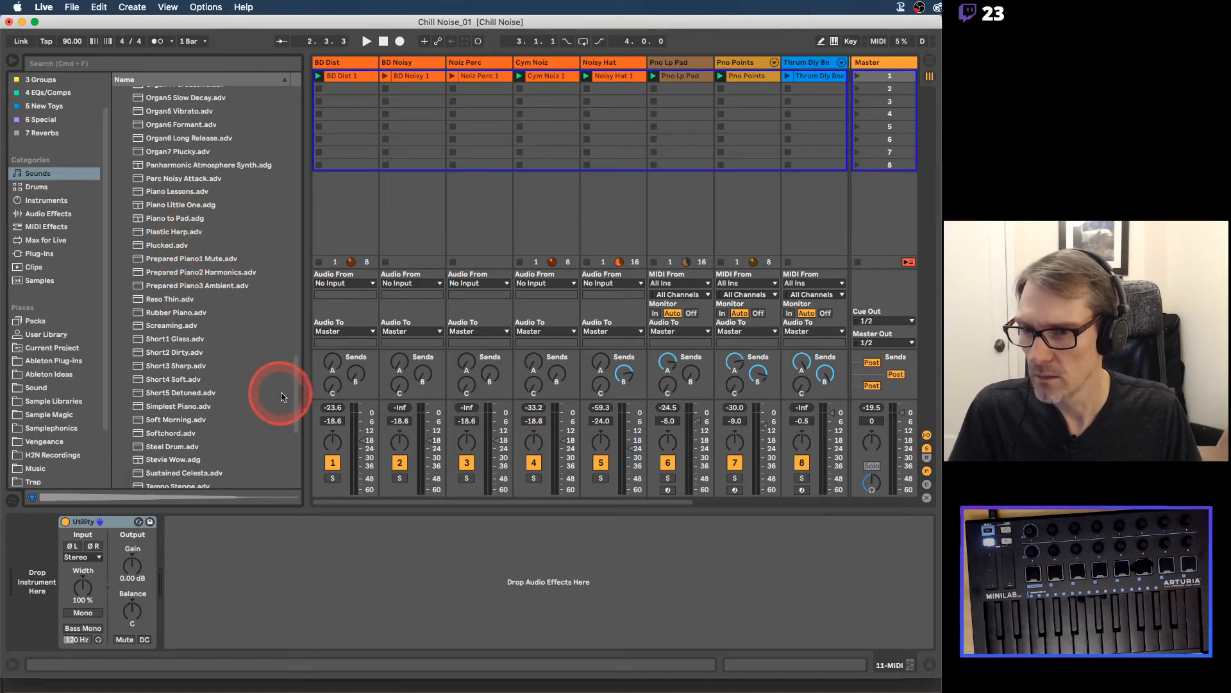
drag(297, 406, 286, 154)
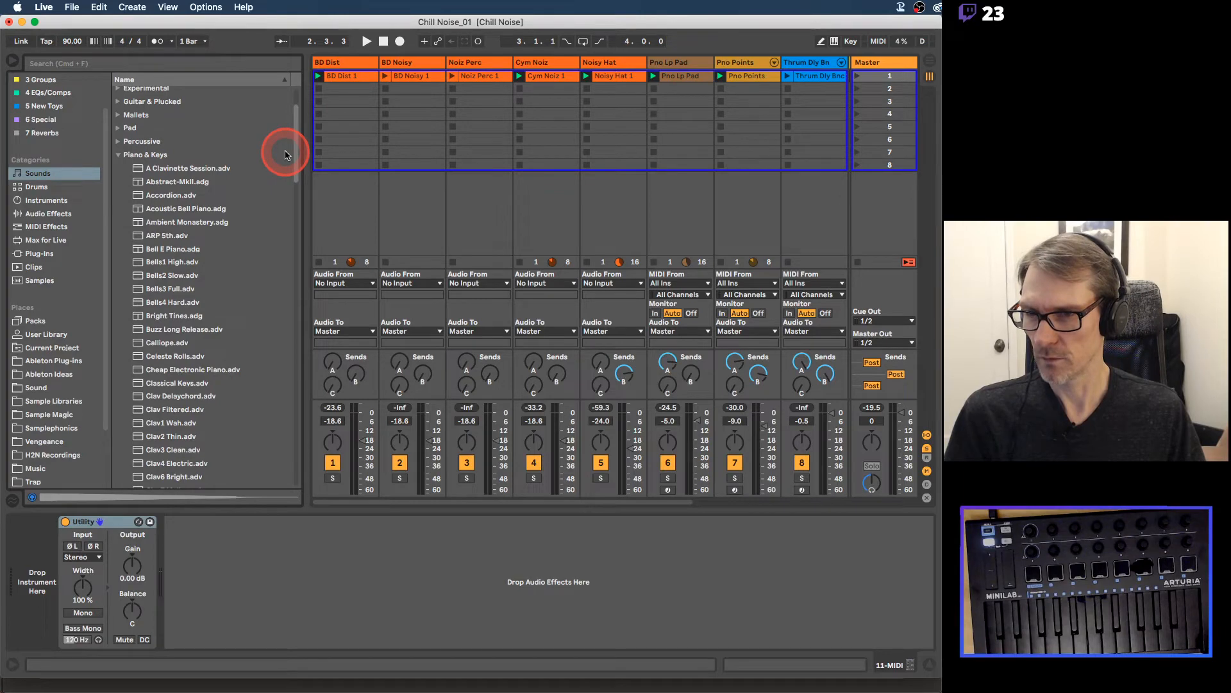
Step: Load Kontakt from the Insts collection onto the new MIDI track, ahead of the Utility device
click(39, 253)
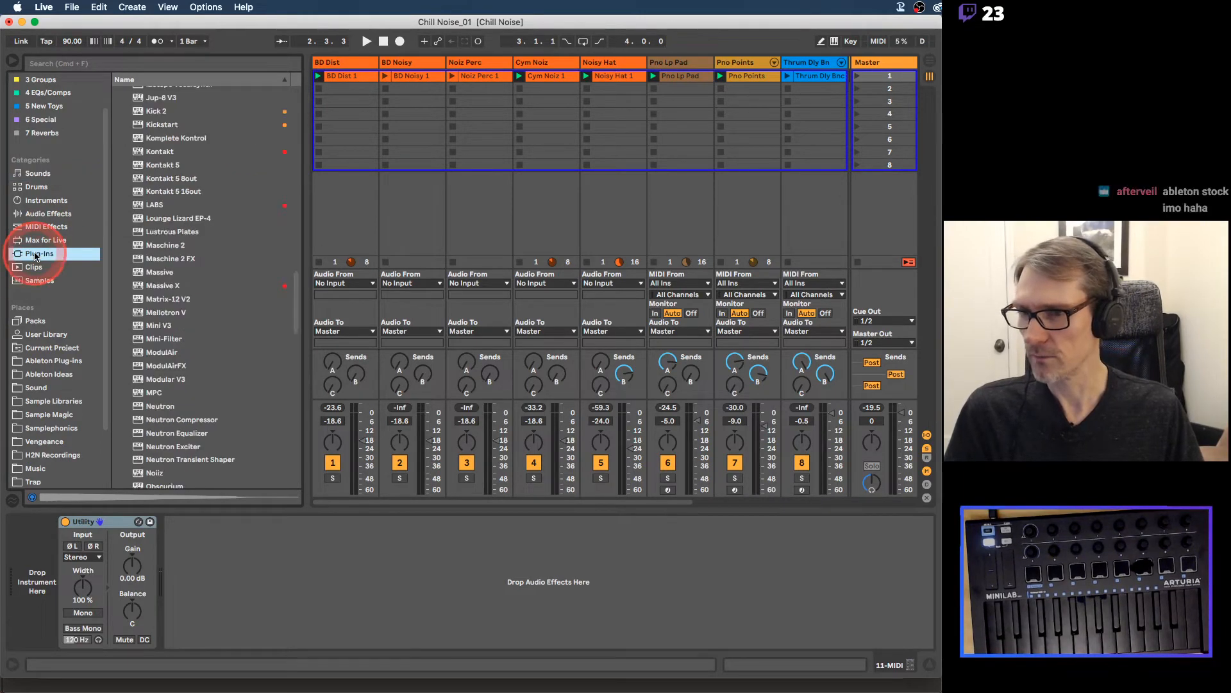
scroll(50, 89, up, 3)
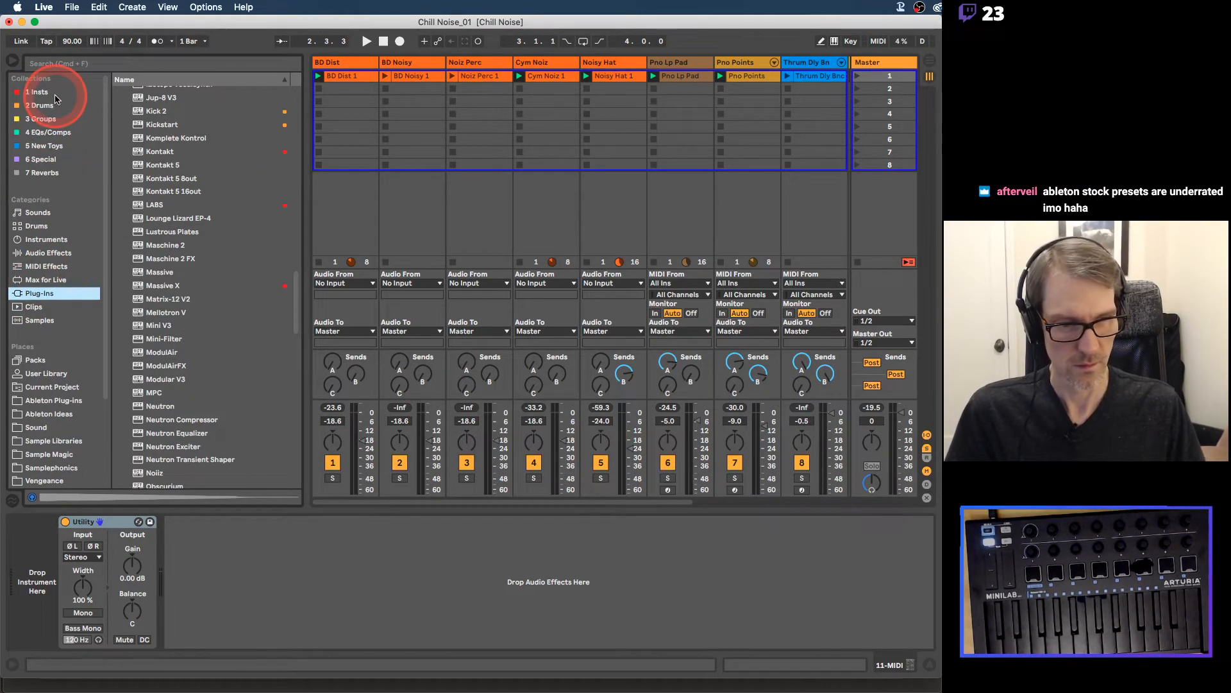
click(53, 92)
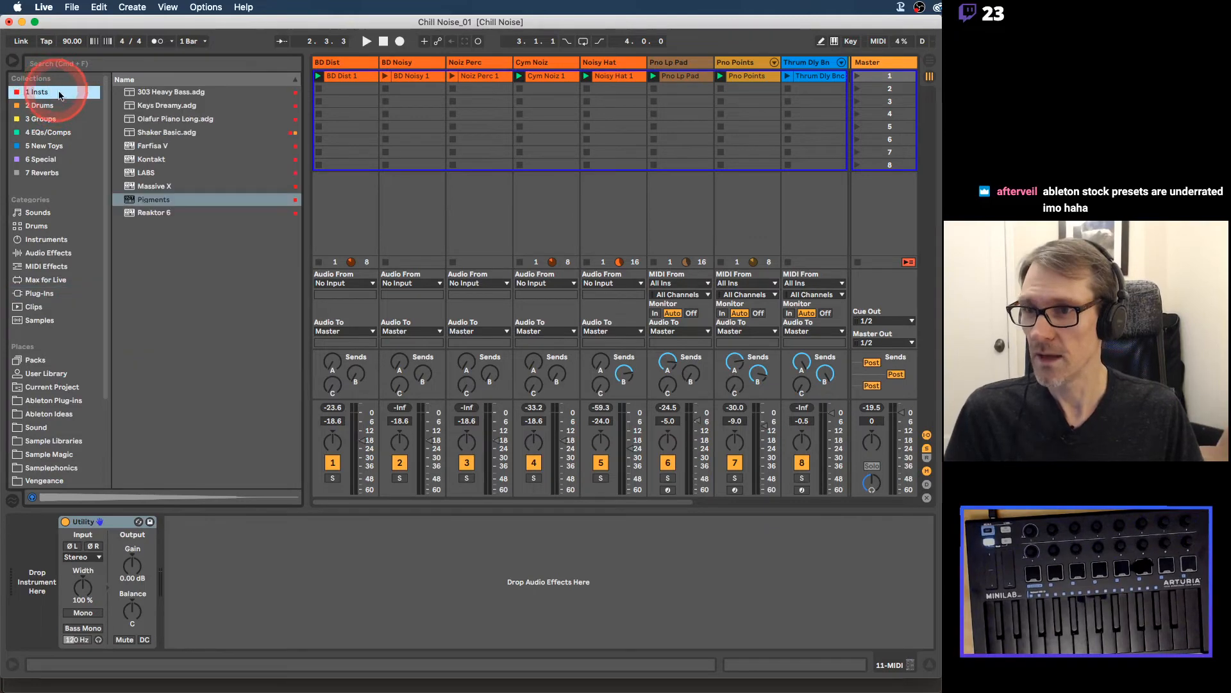
click(155, 162)
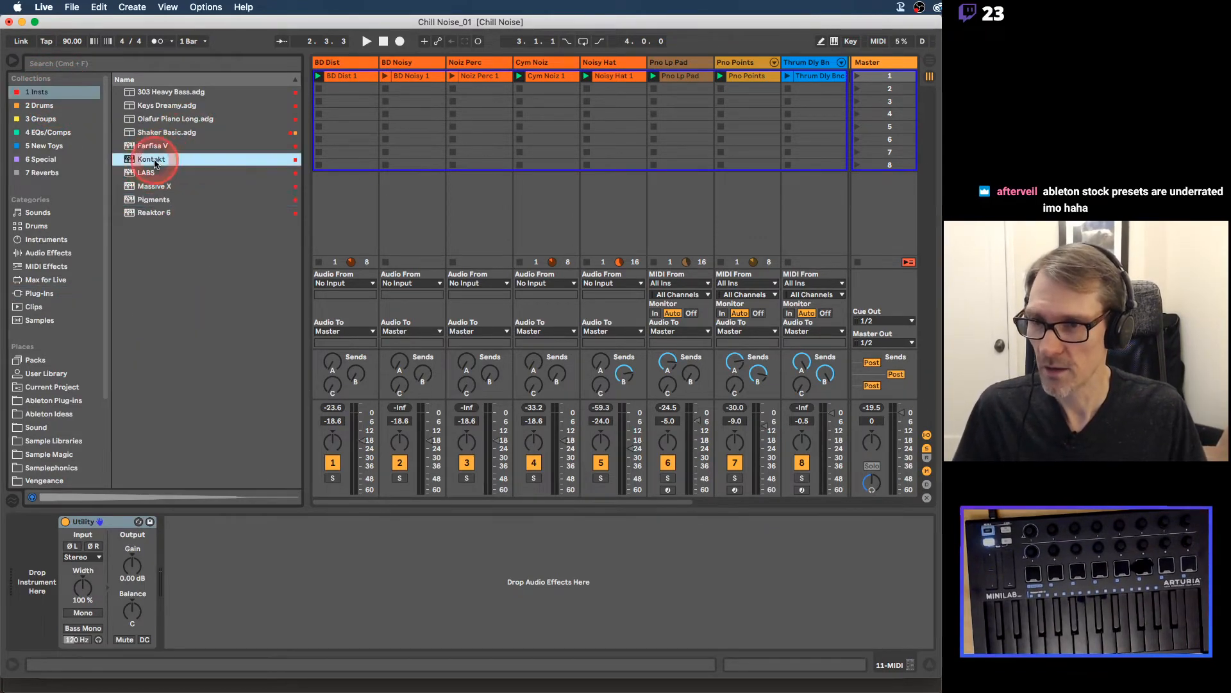
drag(155, 162, 47, 507)
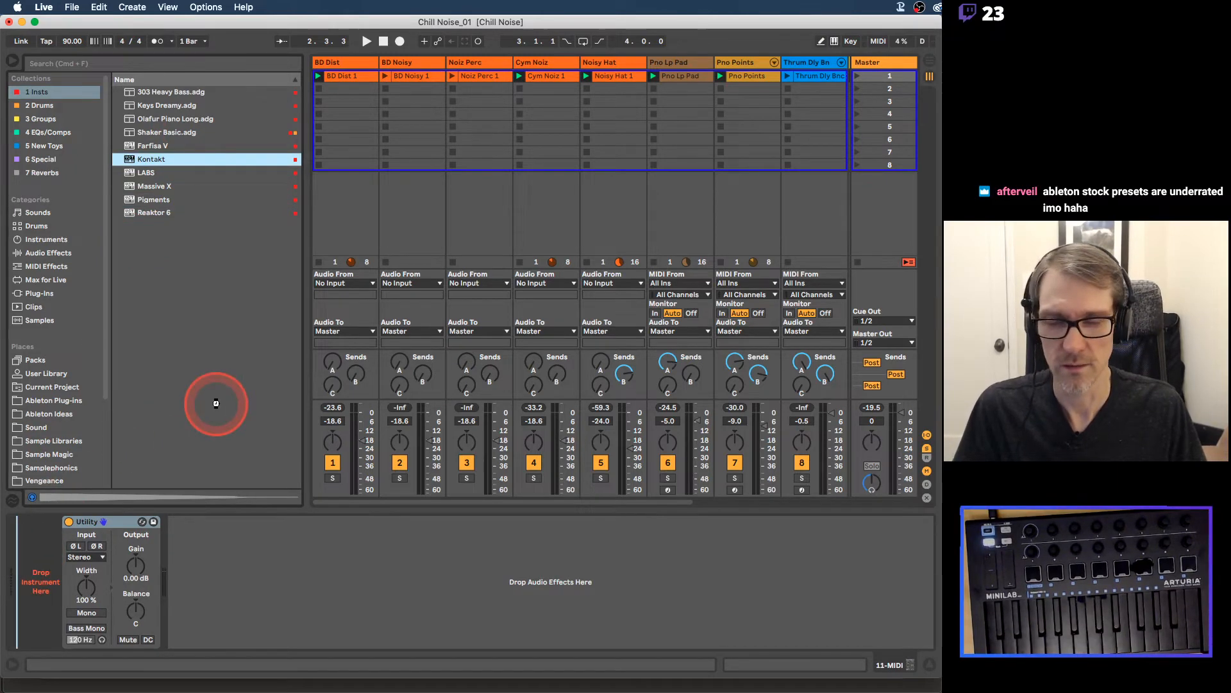
Step: Show Kontakt's library browser and find the piano libraries around The Gentleman and The Maverick
click(336, 55)
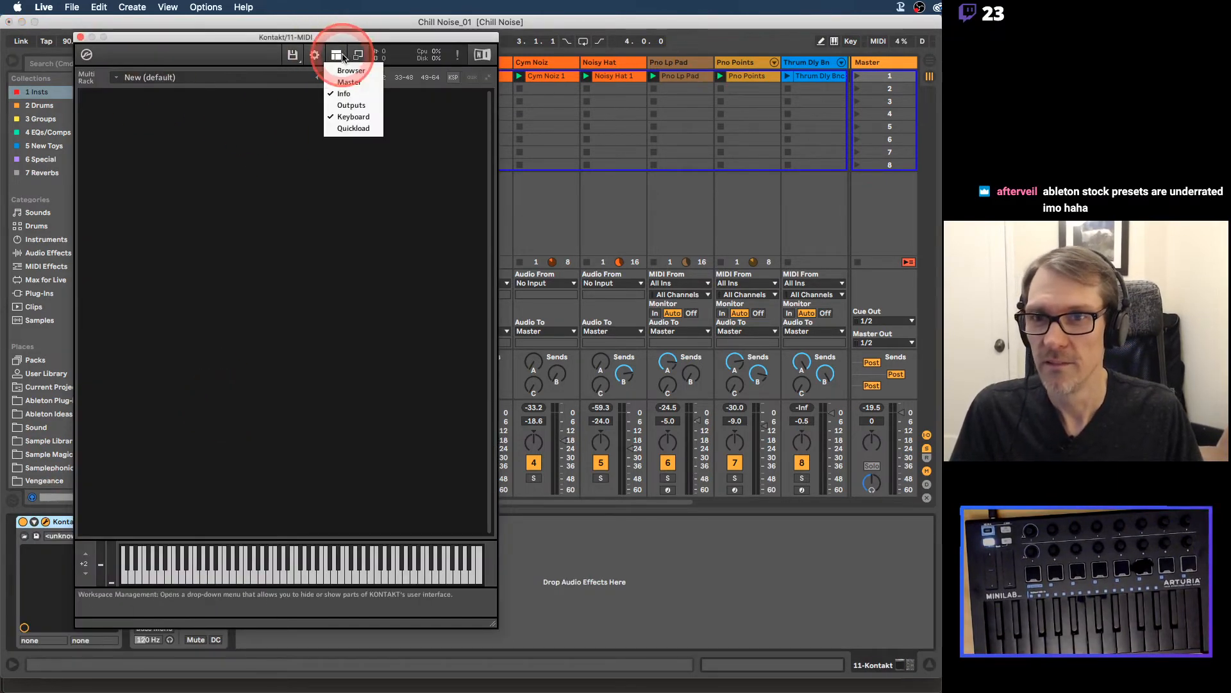
click(343, 70)
scroll(240, 269, down, 20)
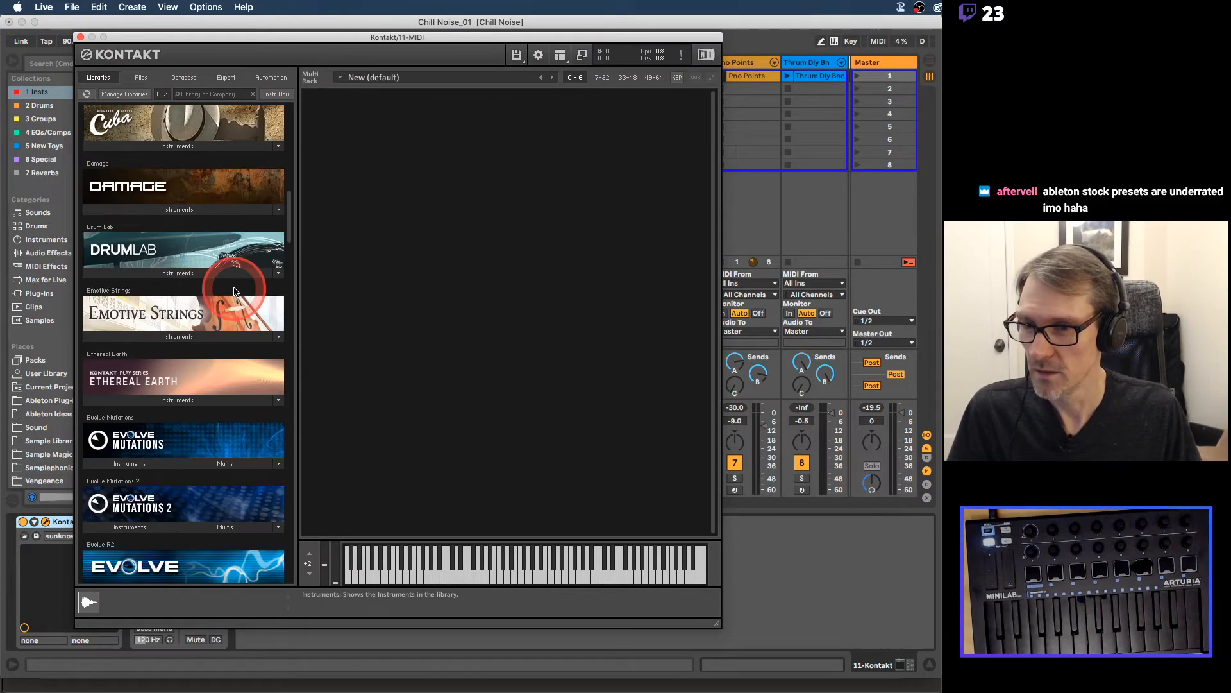
scroll(233, 292, down, 20)
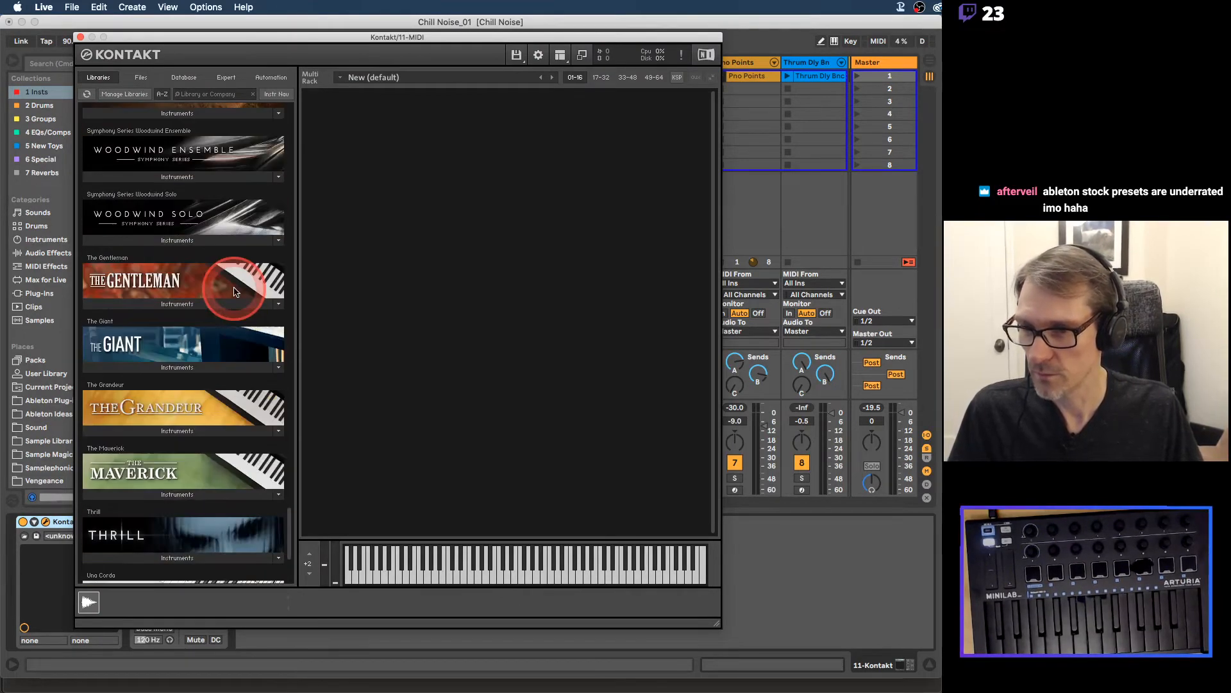
scroll(233, 292, up, 5)
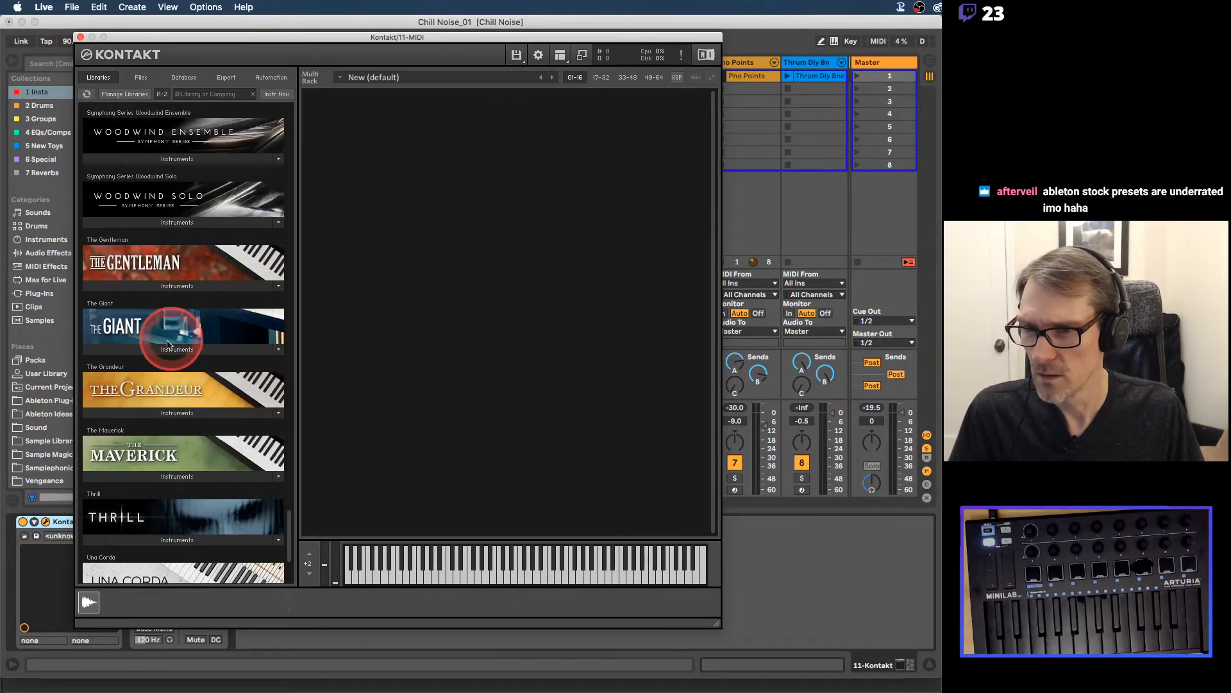
Step: Try out The Maverick piano in Kontakt, and remove it from the rack
click(129, 462)
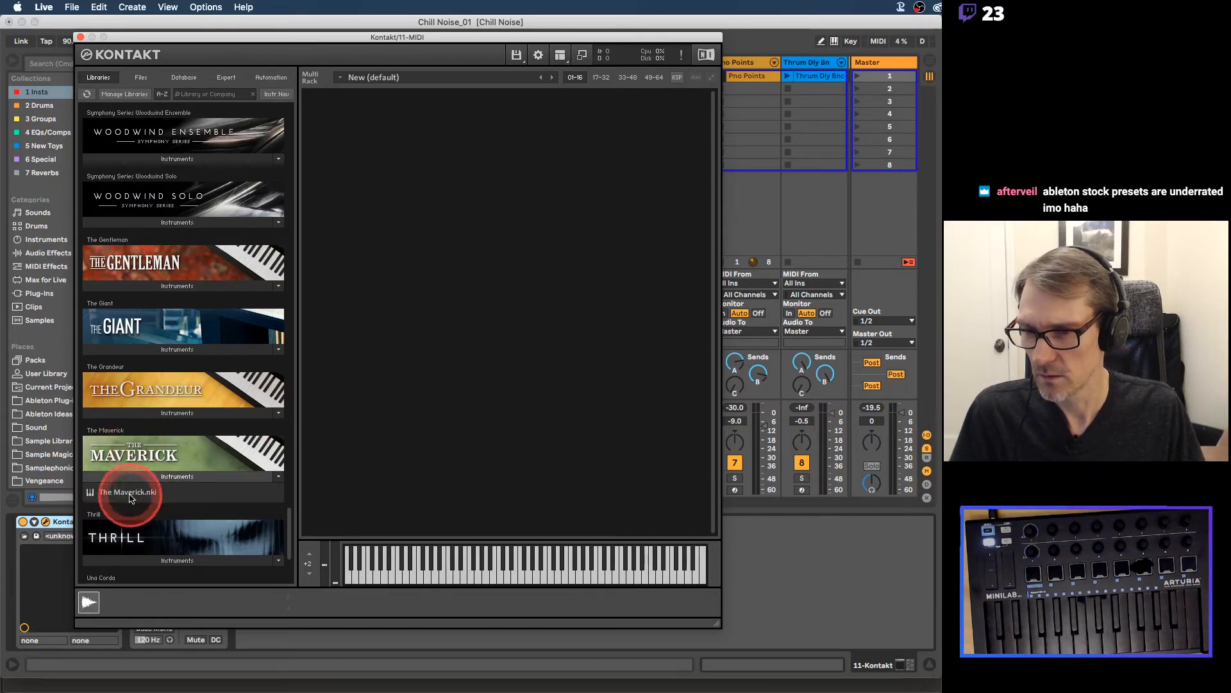
drag(129, 491, 431, 389)
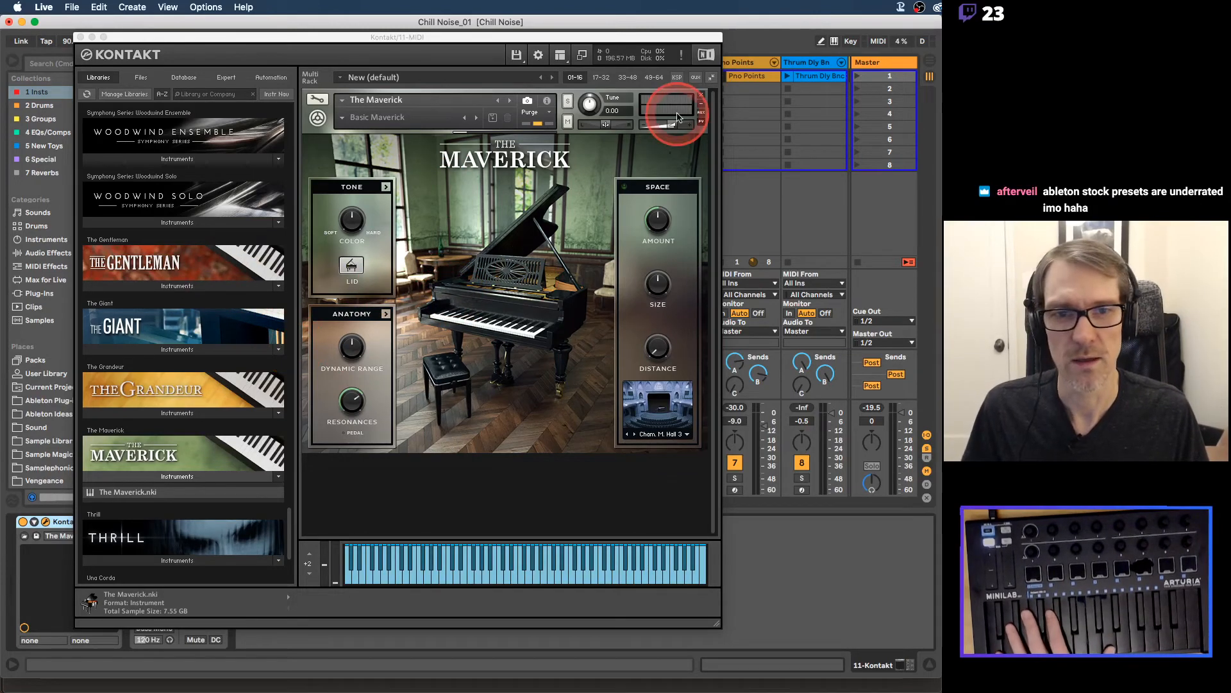
click(701, 95)
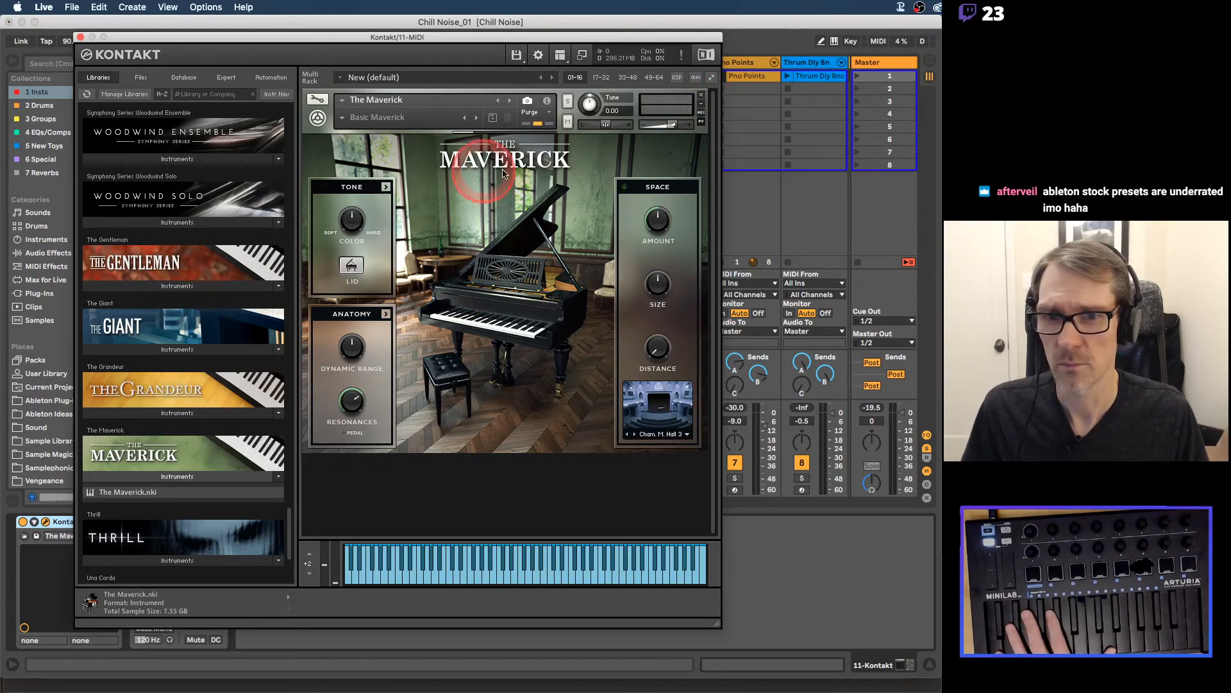
click(702, 100)
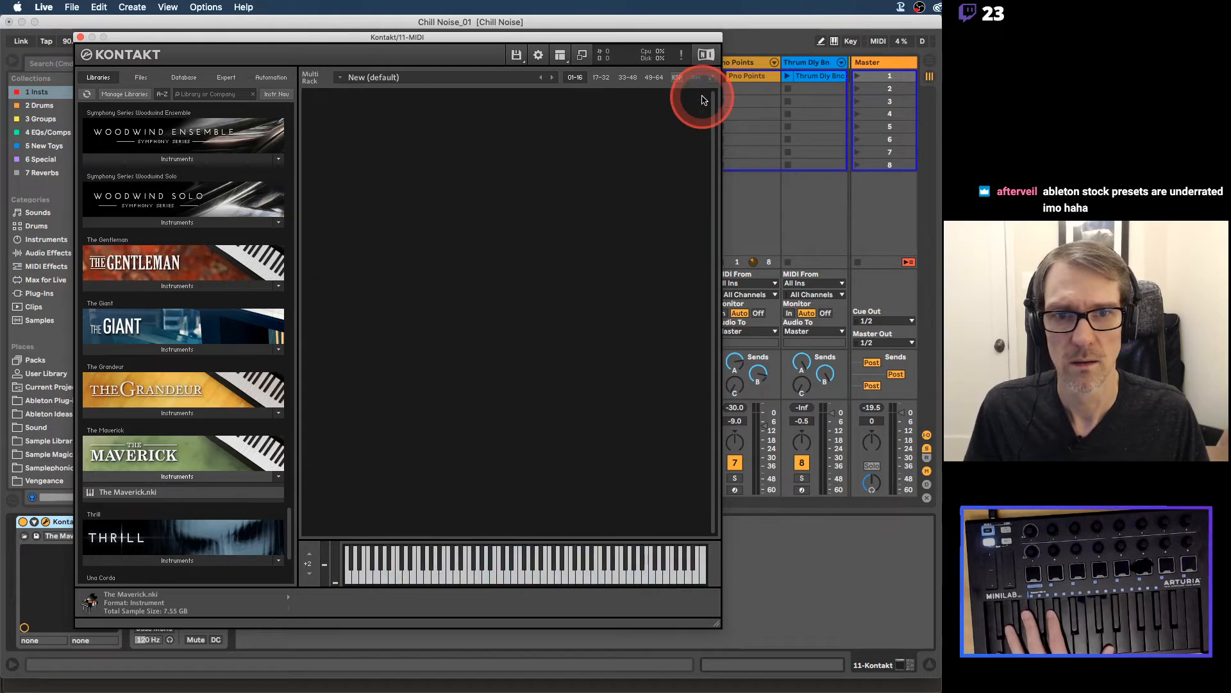
Step: Load The Gentleman piano into Kontakt and close the plug-in window
click(170, 286)
drag(155, 304, 490, 248)
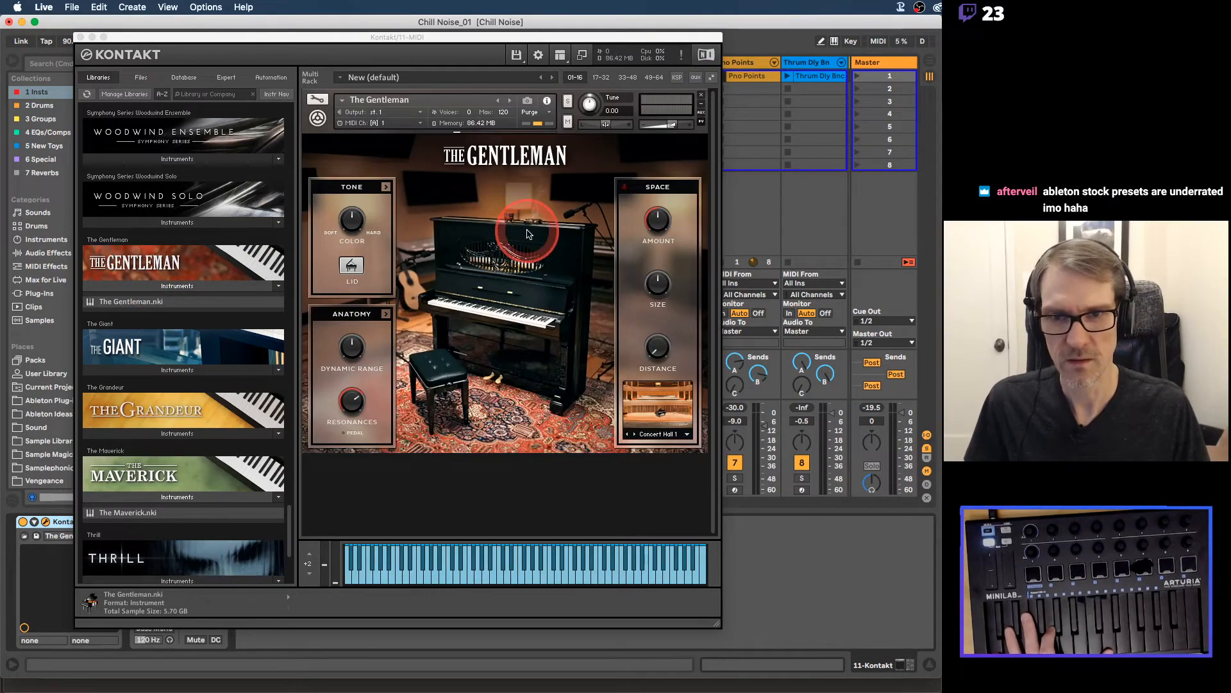
click(76, 40)
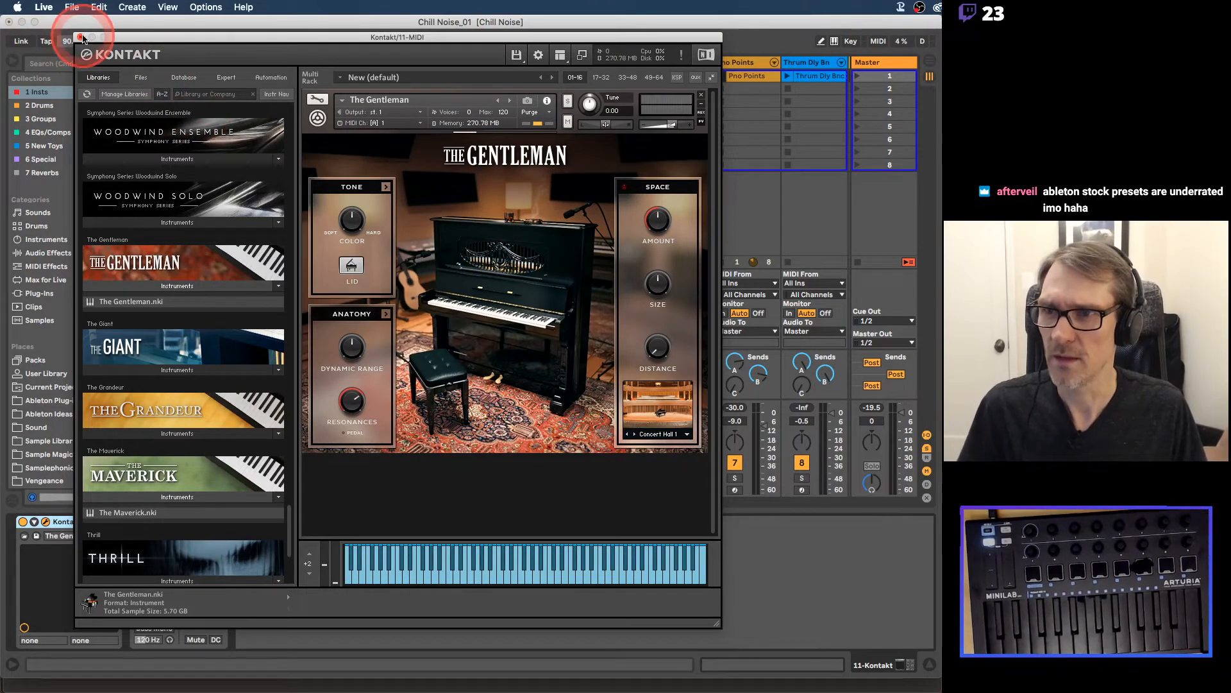
click(80, 36)
Step: Select the Kontakt track, search the plug-ins for "echo", and look inside the Soundtoys and Powered Plug-Ins folders
scroll(510, 142, right, 3)
scroll(510, 146, right, 2)
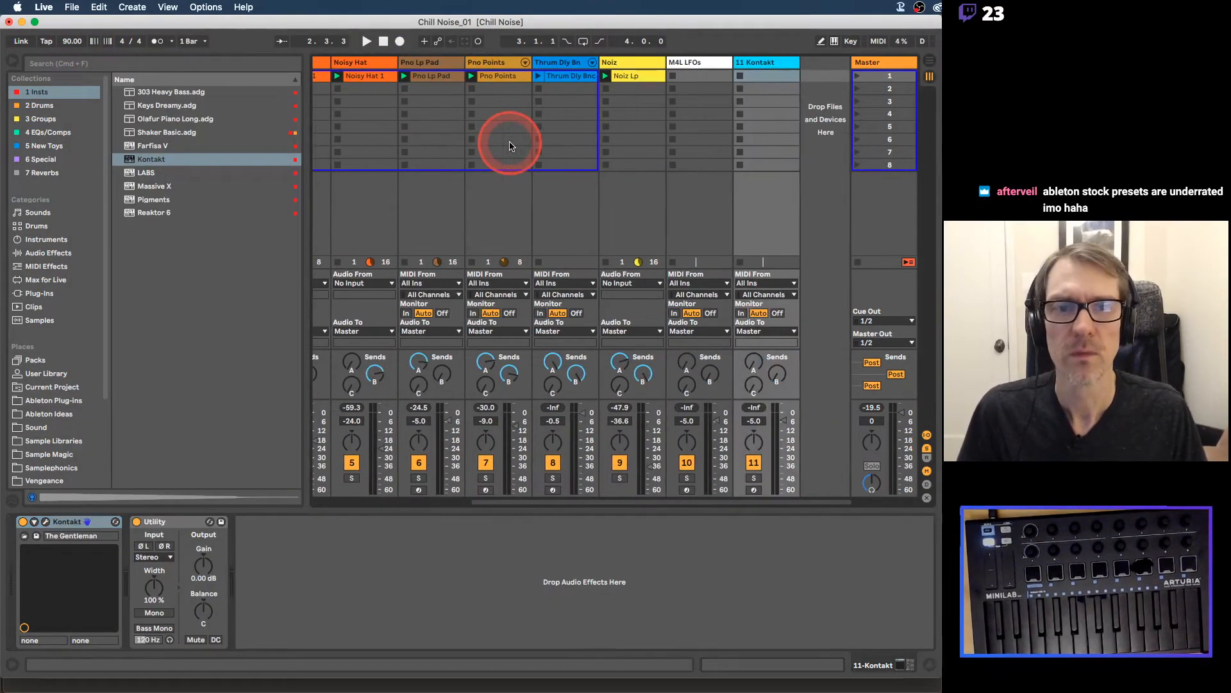
click(760, 64)
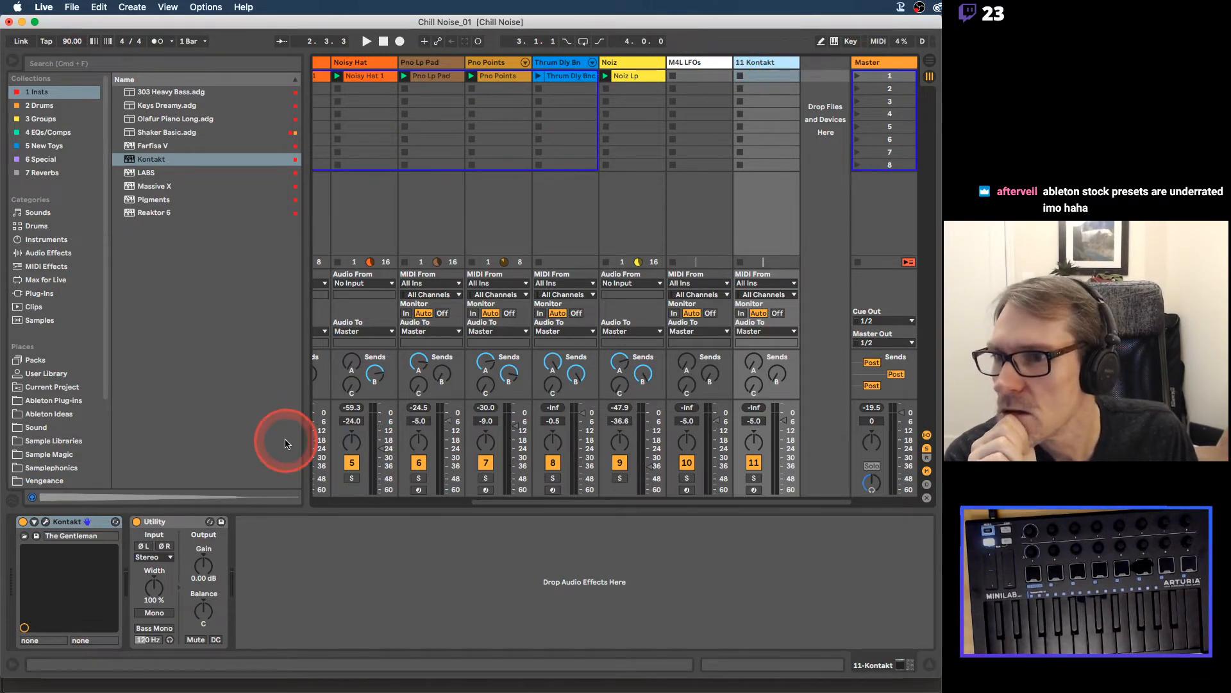
click(48, 254)
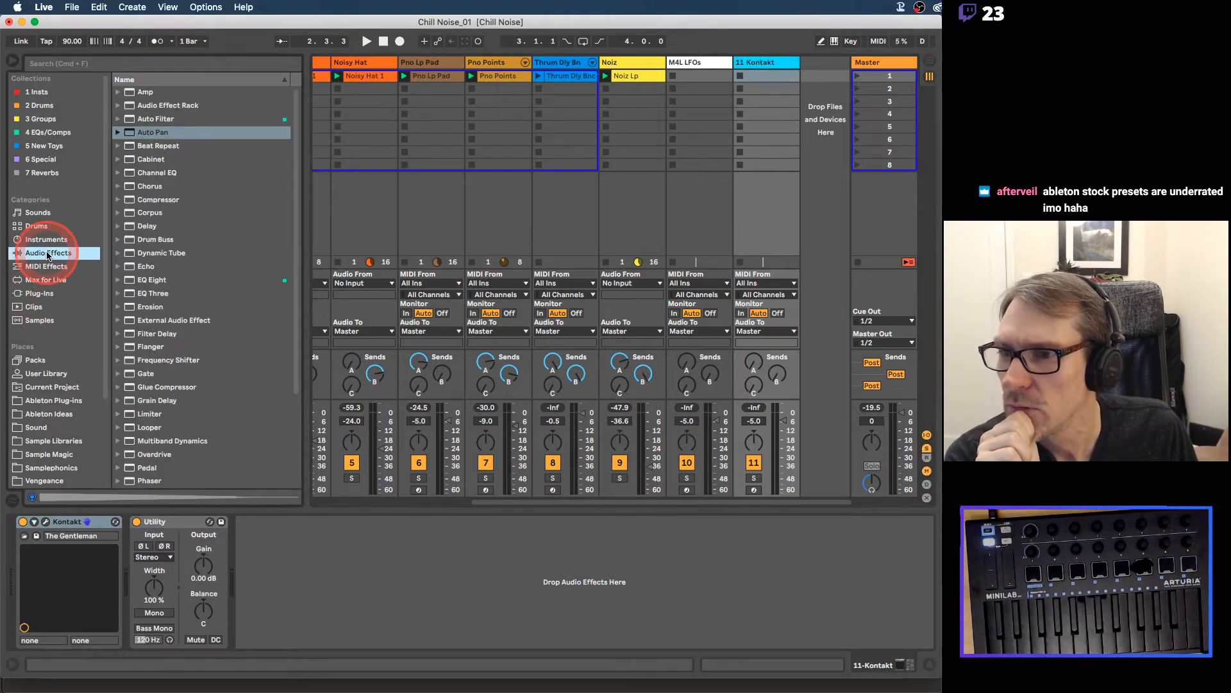
click(62, 291)
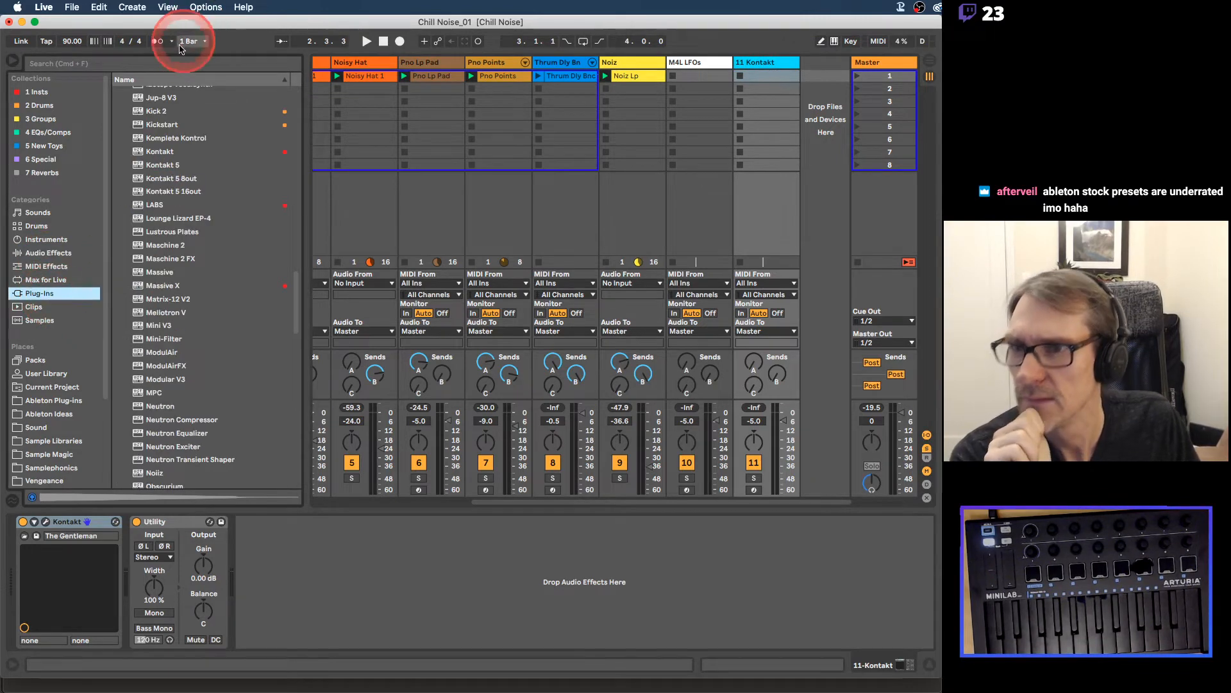
click(167, 66)
text(echo)
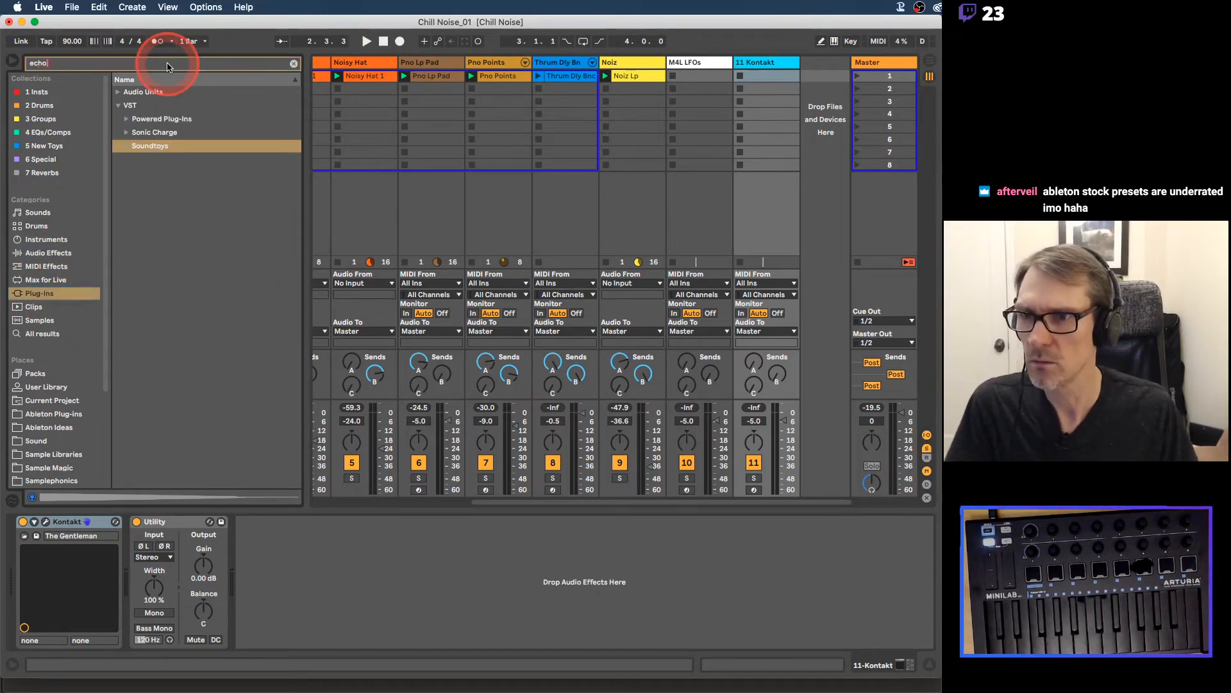
click(126, 150)
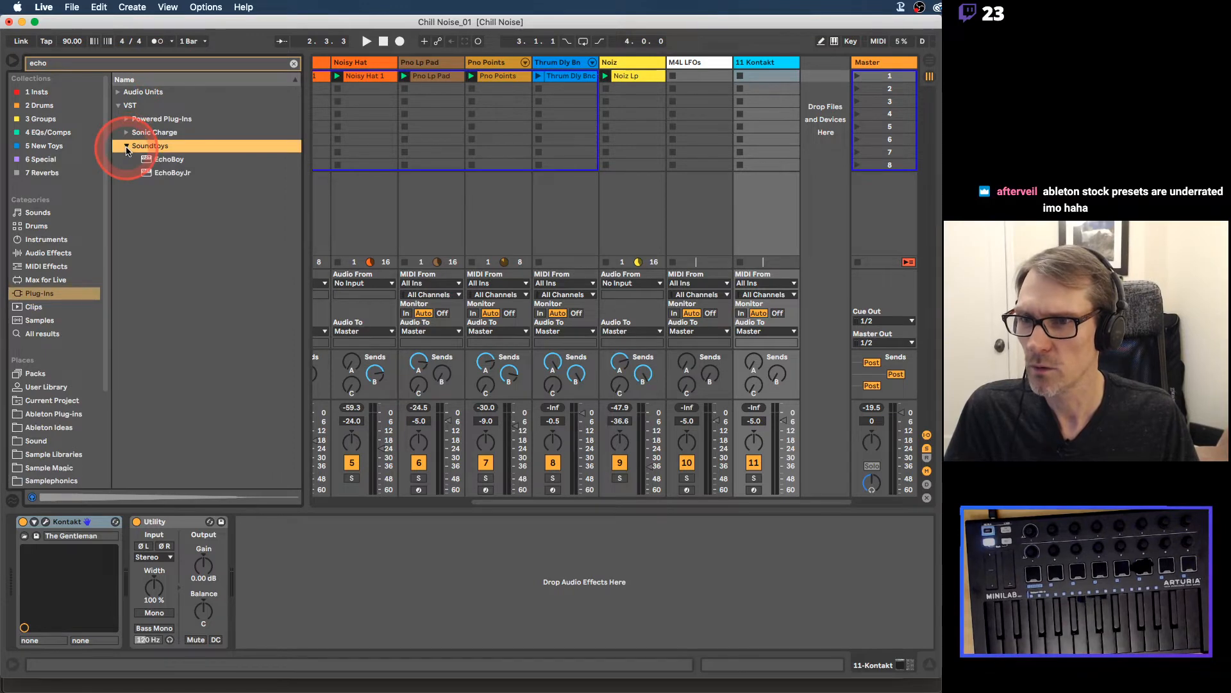
click(127, 120)
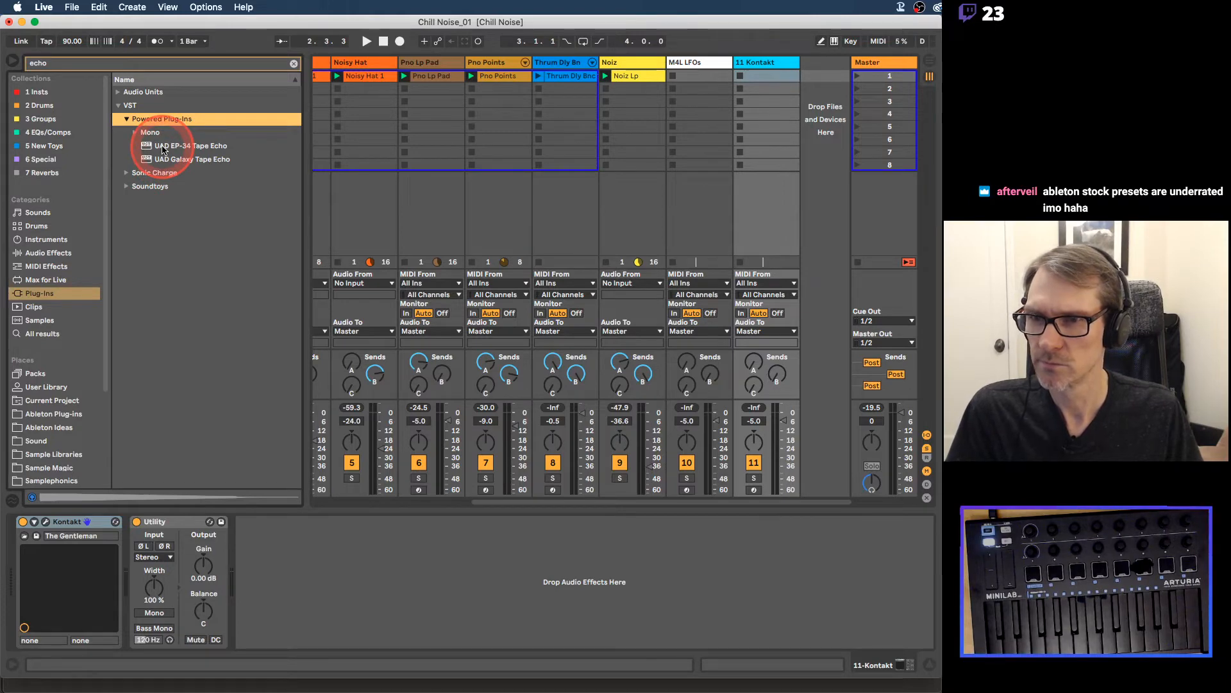
Step: Clear the plug-in search, look through the VST list, collapse the Powered Plug-Ins folder, and search for "delay"
click(293, 65)
scroll(219, 128, down, 5)
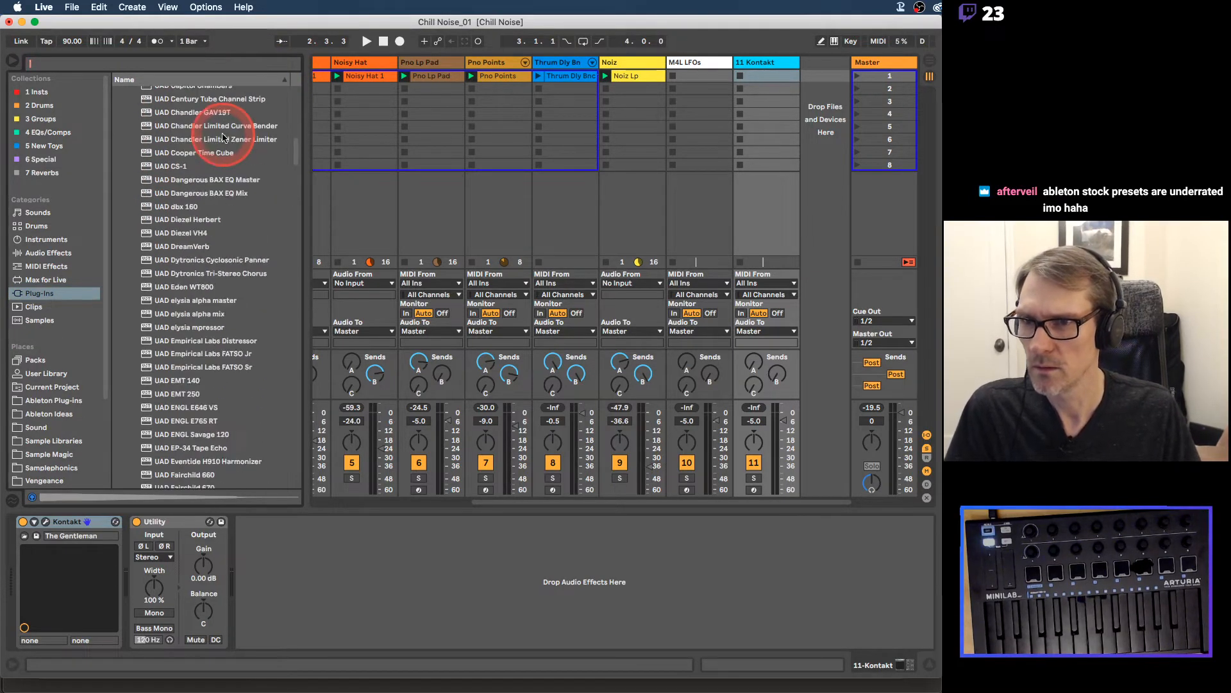
scroll(223, 138, up, 5)
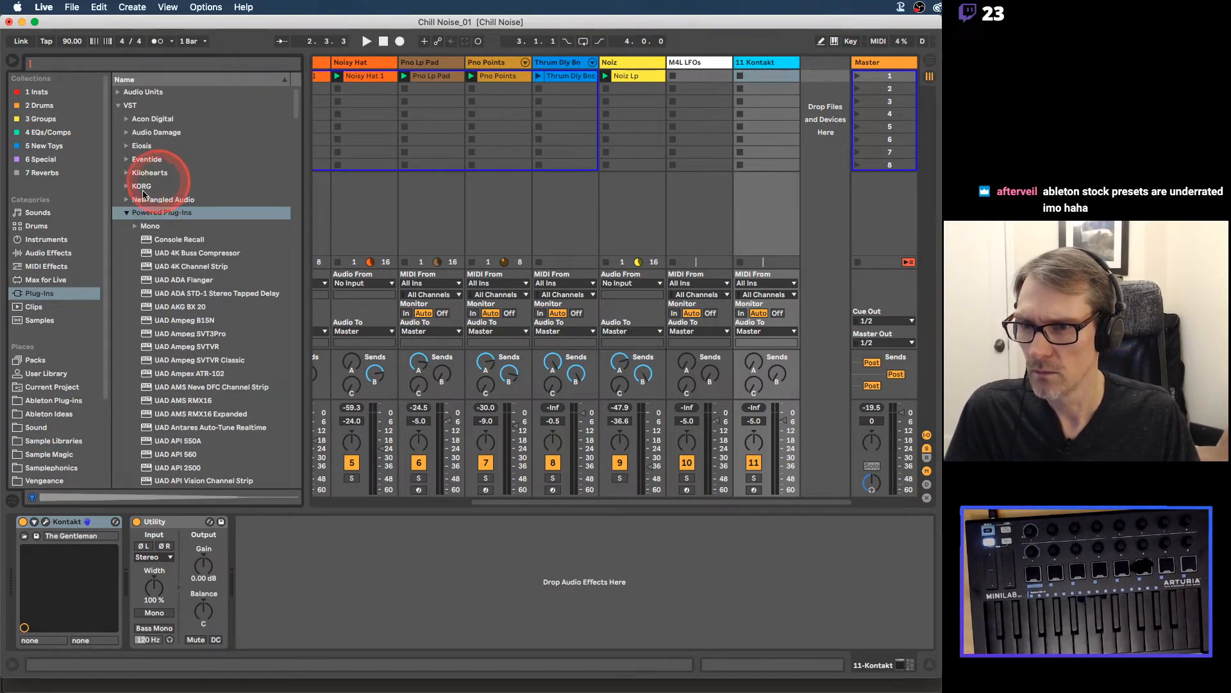
click(124, 217)
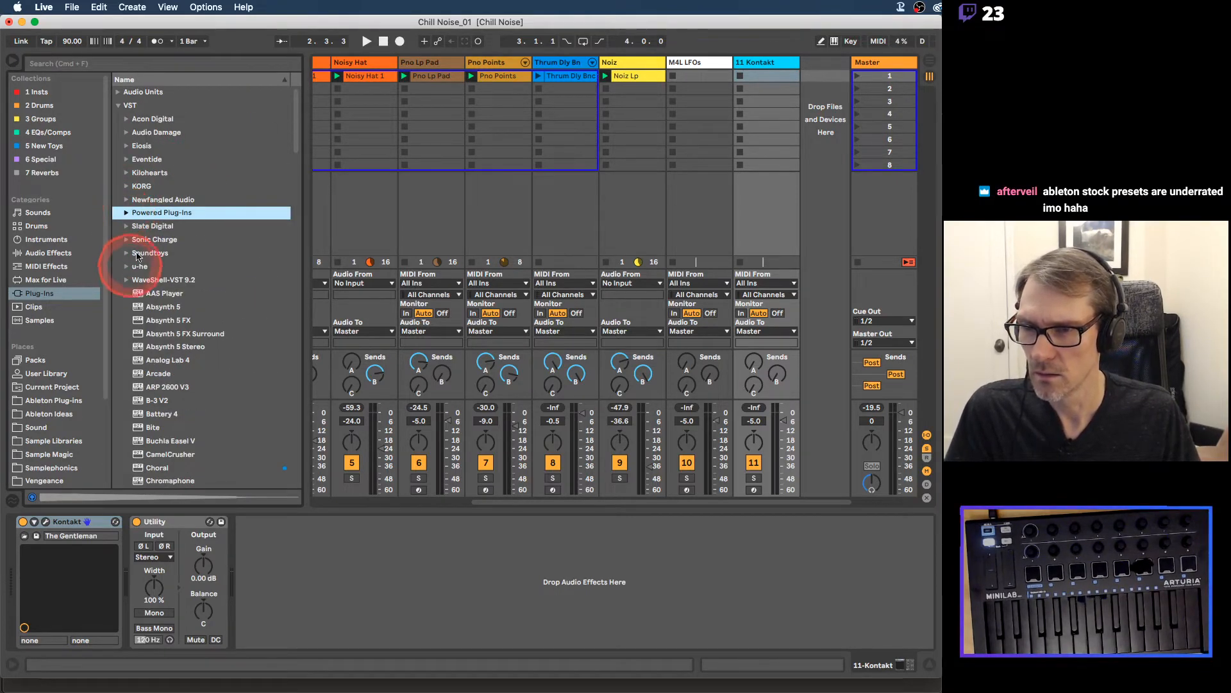
click(152, 64)
text(delay)
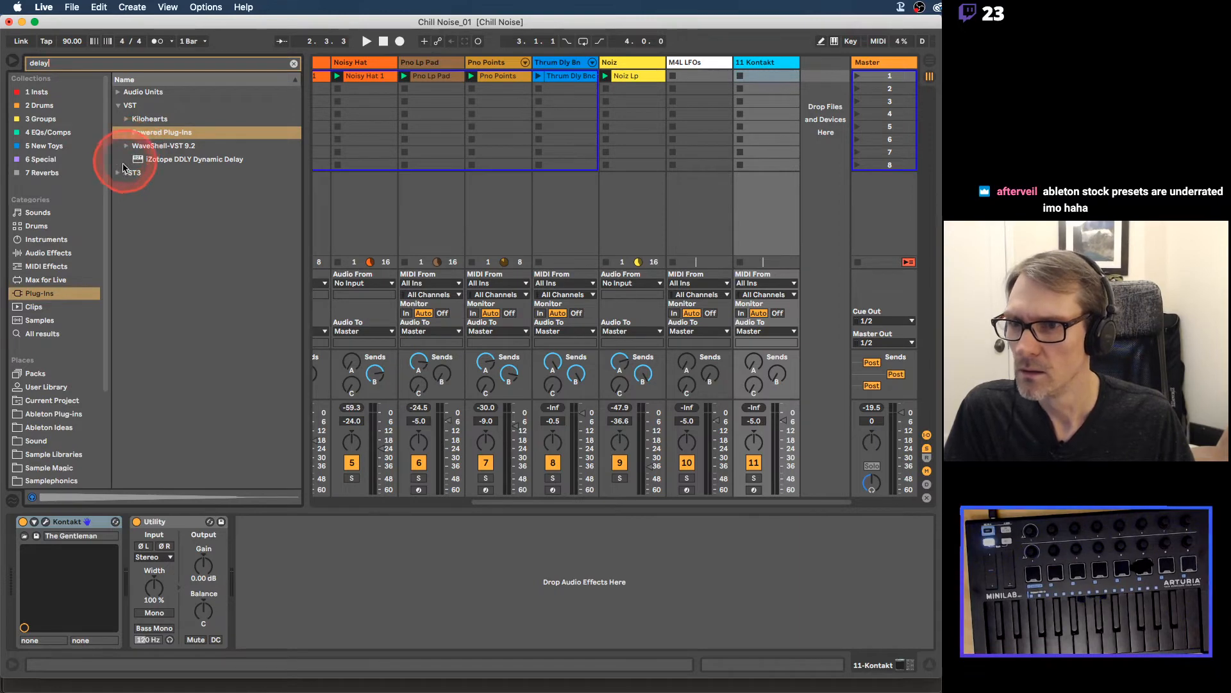
Step: Search the plug-ins for "echo" and insert UAD Galaxy Tape Echo between Kontakt and Utility on the Kontakt track
click(293, 64)
text(echo)
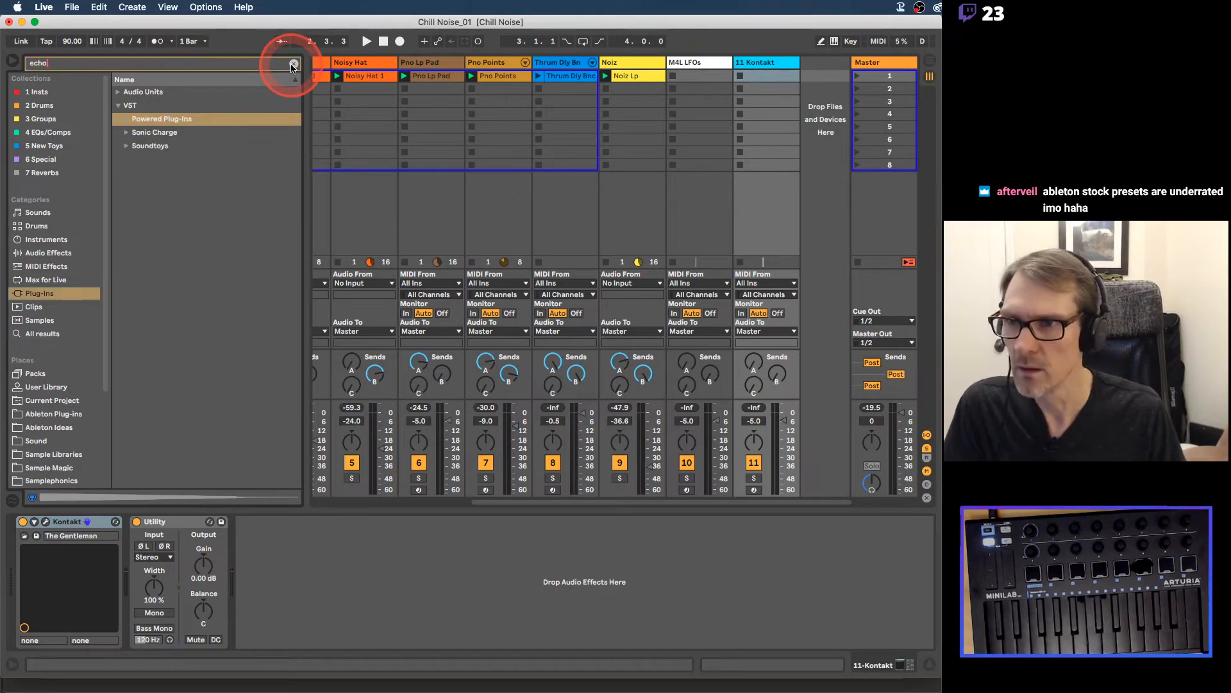
click(127, 120)
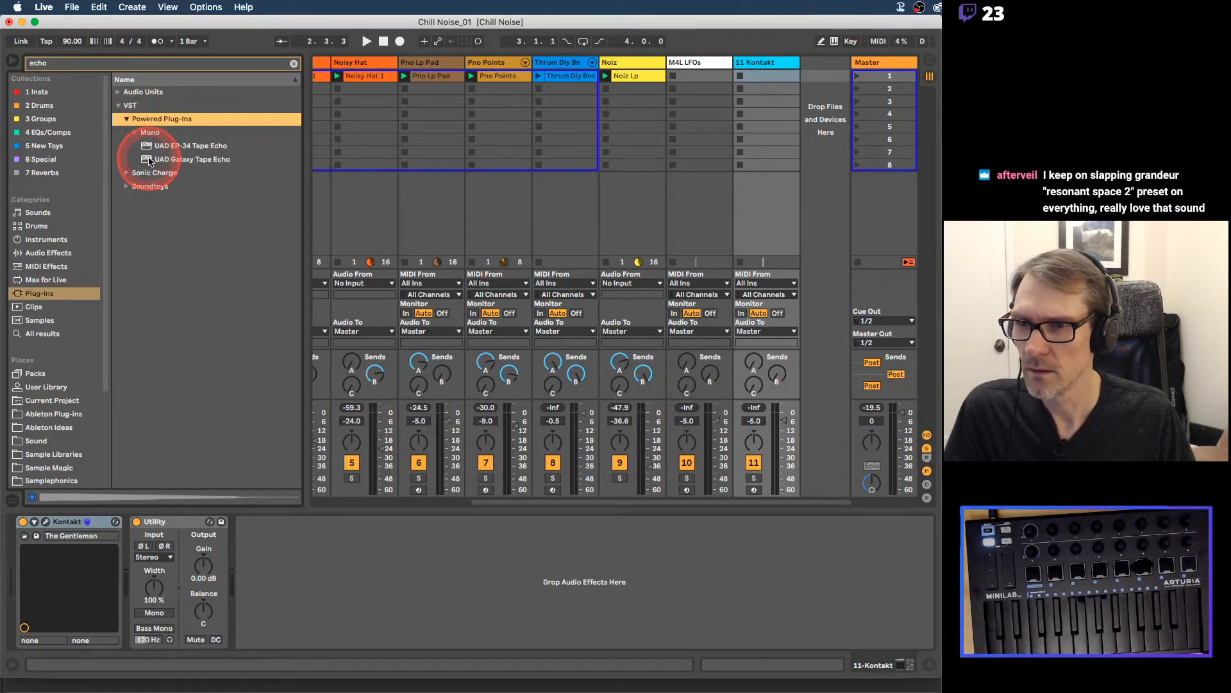
drag(147, 163, 765, 71)
drag(215, 488, 128, 561)
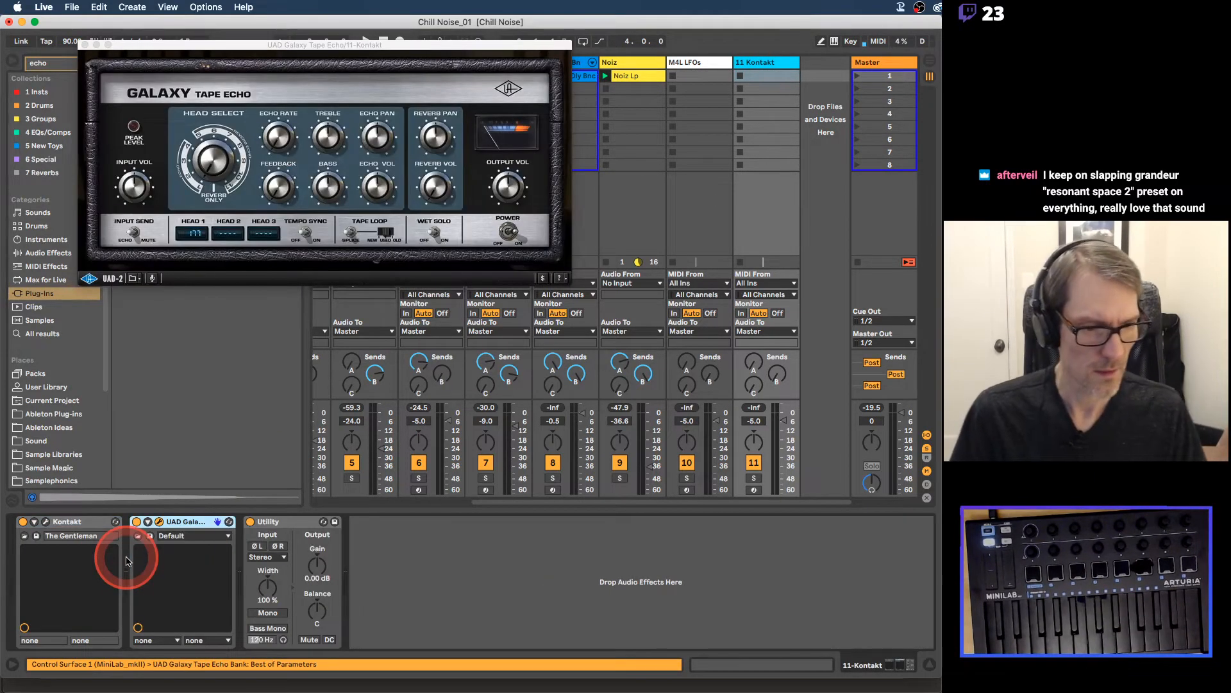
click(370, 192)
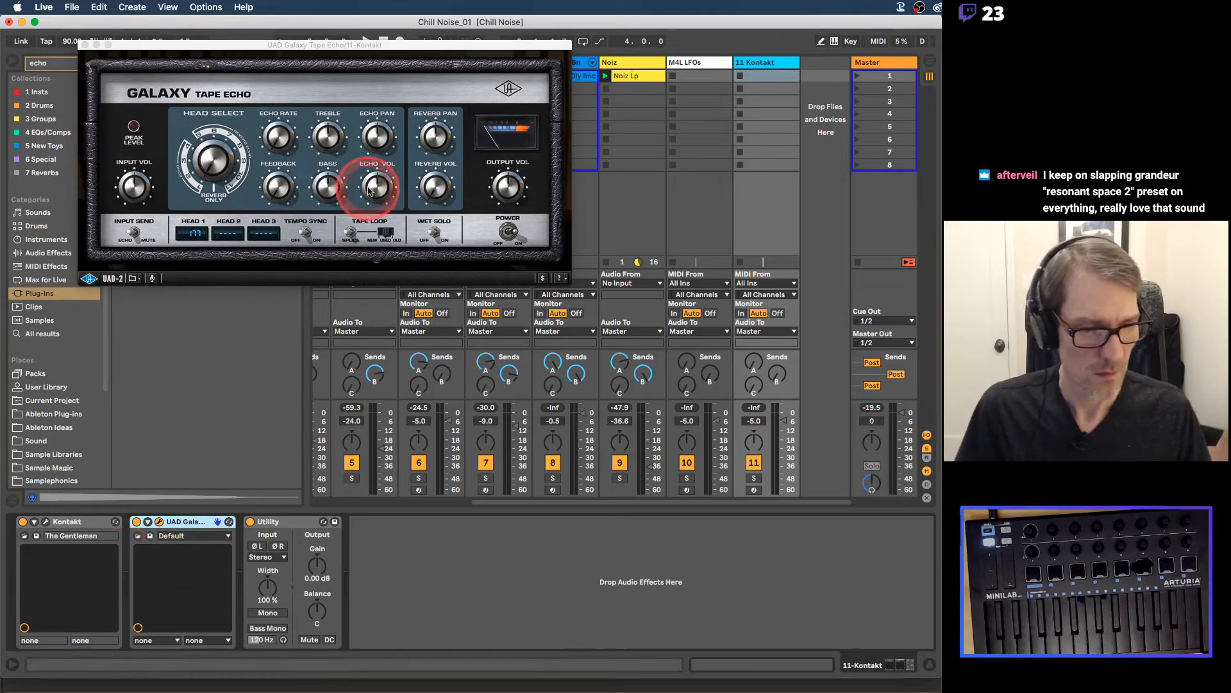
drag(387, 68, 705, 430)
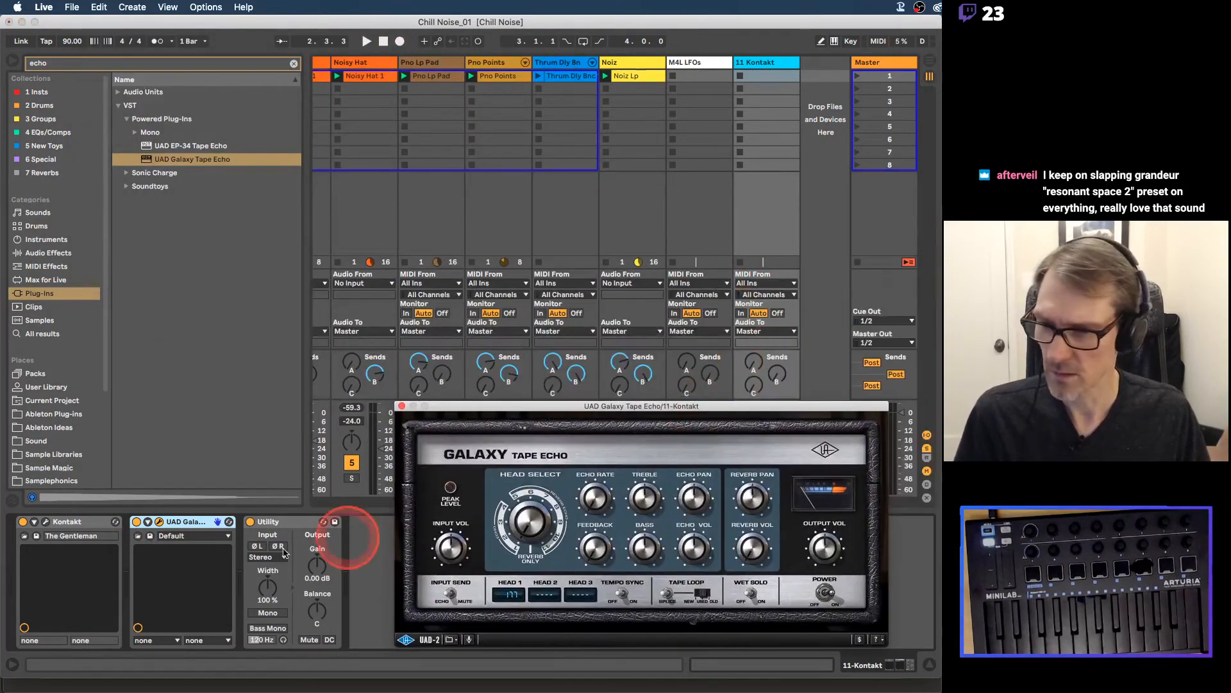
Step: Reopen Kontakt's window and replace The Gentleman in the rack with The Grandeur piano
click(71, 532)
click(46, 522)
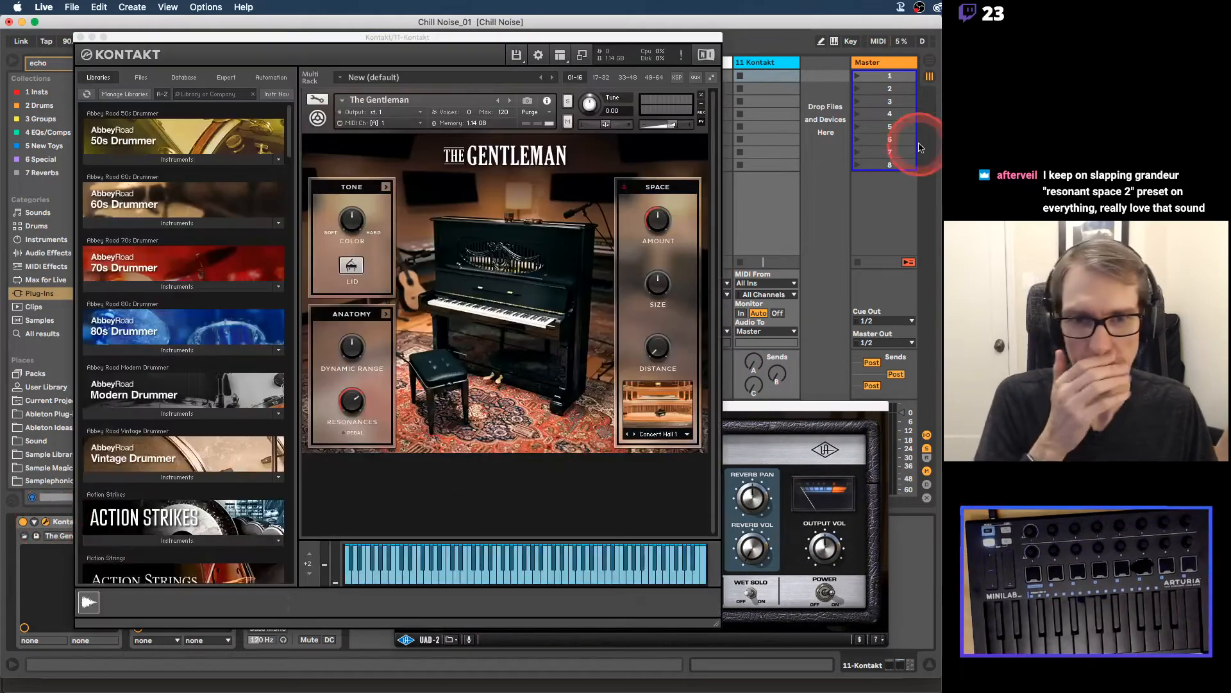
click(376, 101)
click(530, 459)
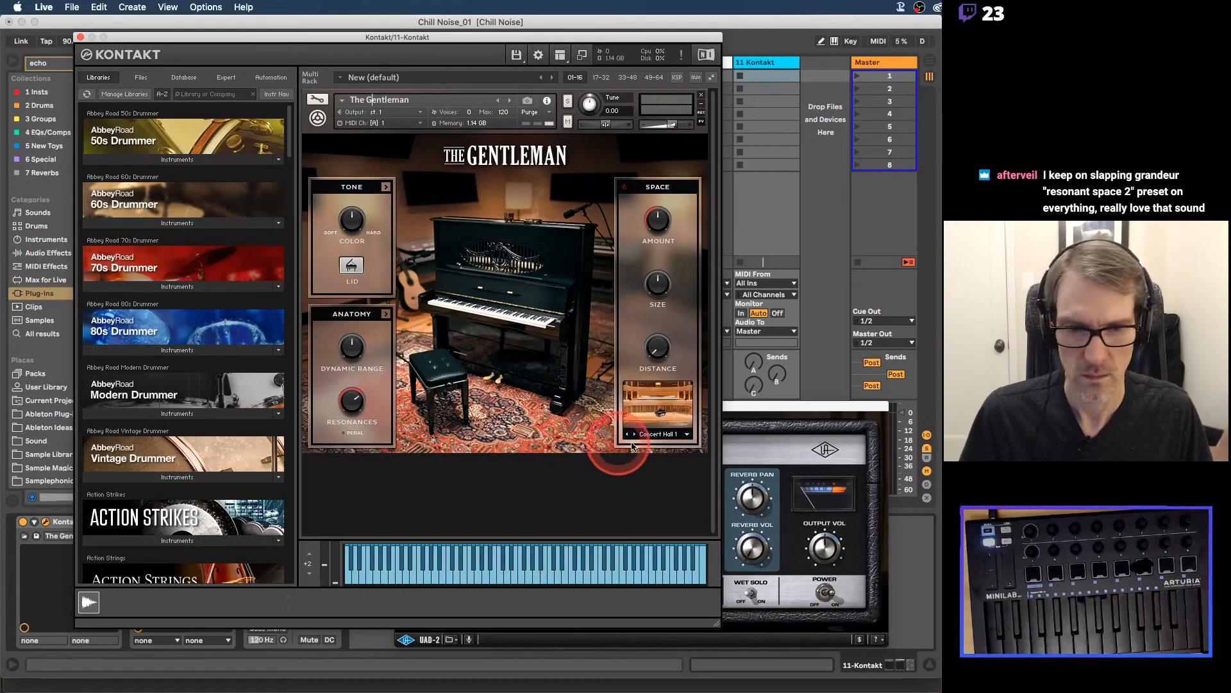
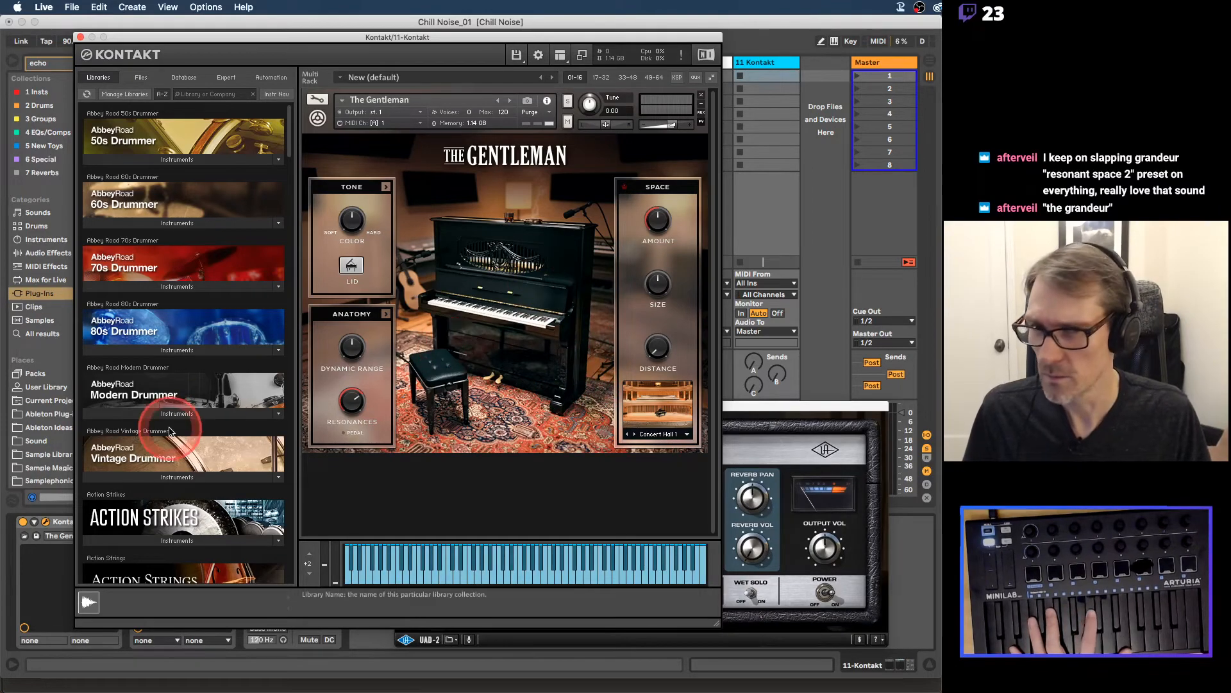
scroll(219, 331, down, 6)
scroll(219, 331, down, 15)
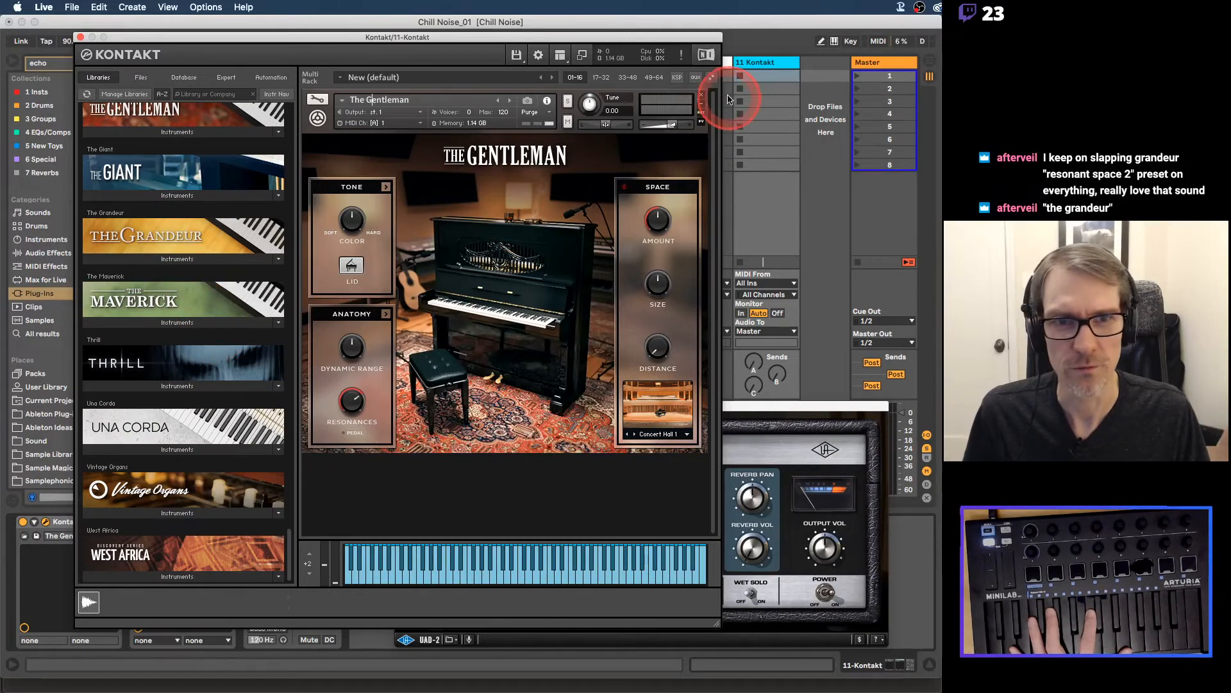
click(702, 99)
click(177, 259)
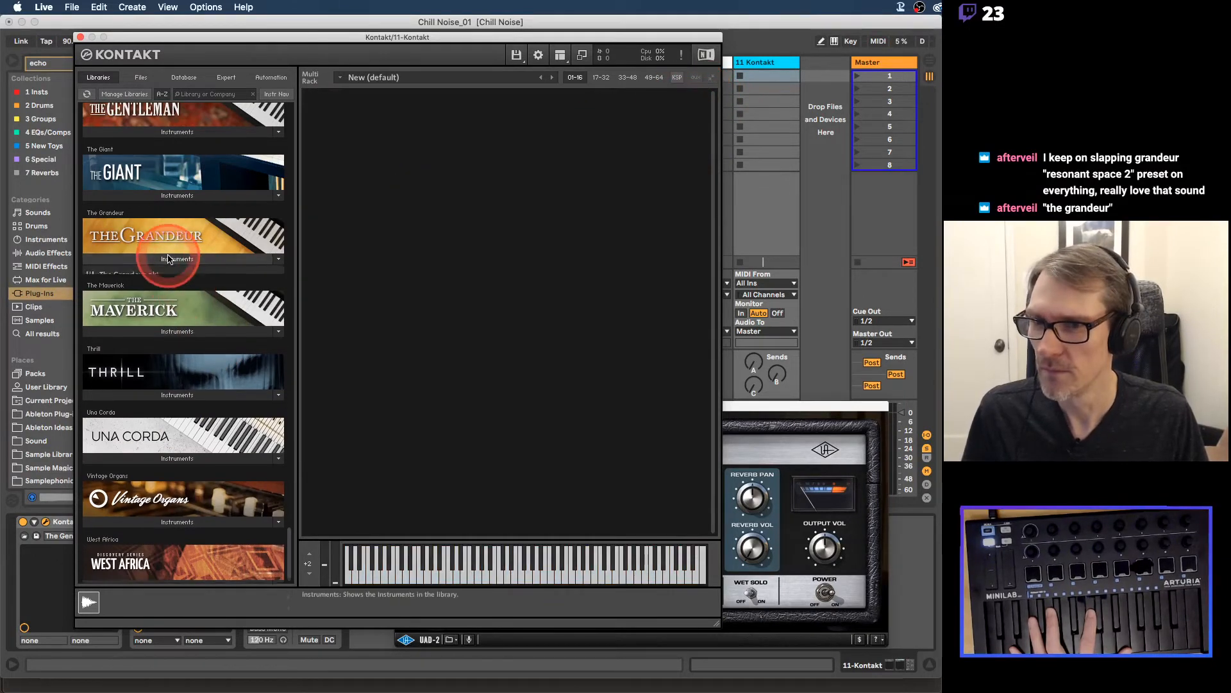
drag(103, 273, 404, 236)
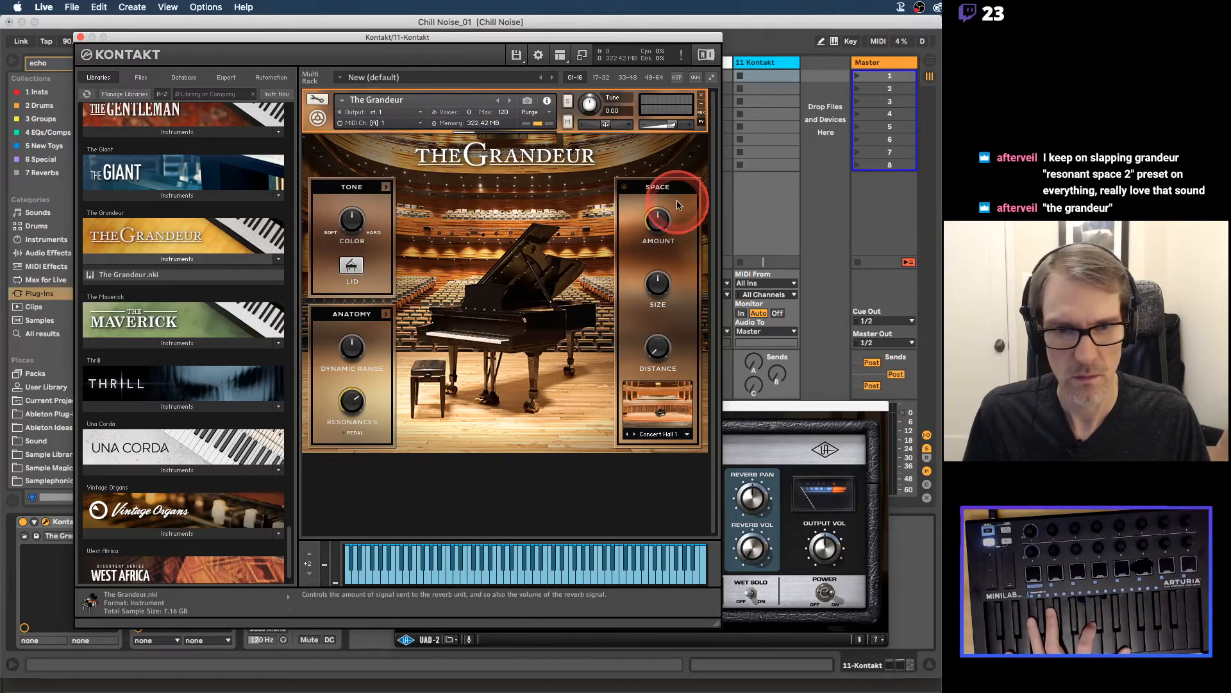
Step: Set The Grandeur's Space reverb type to Piano Reso 2
click(676, 435)
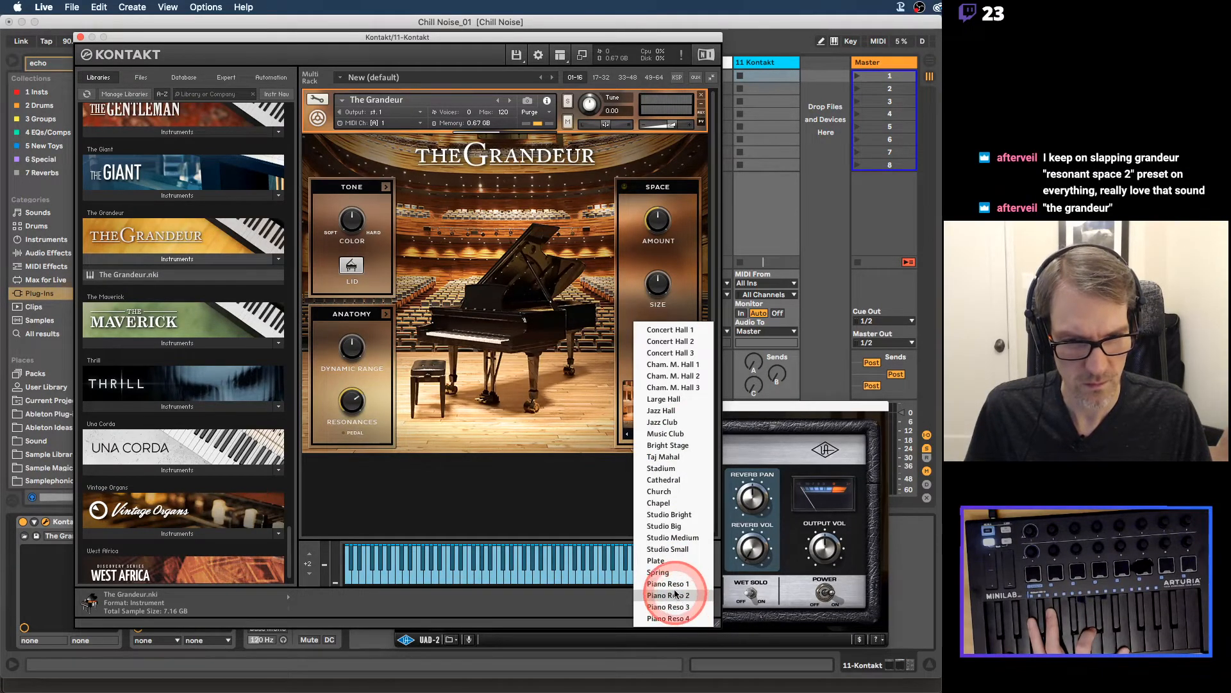
click(577, 406)
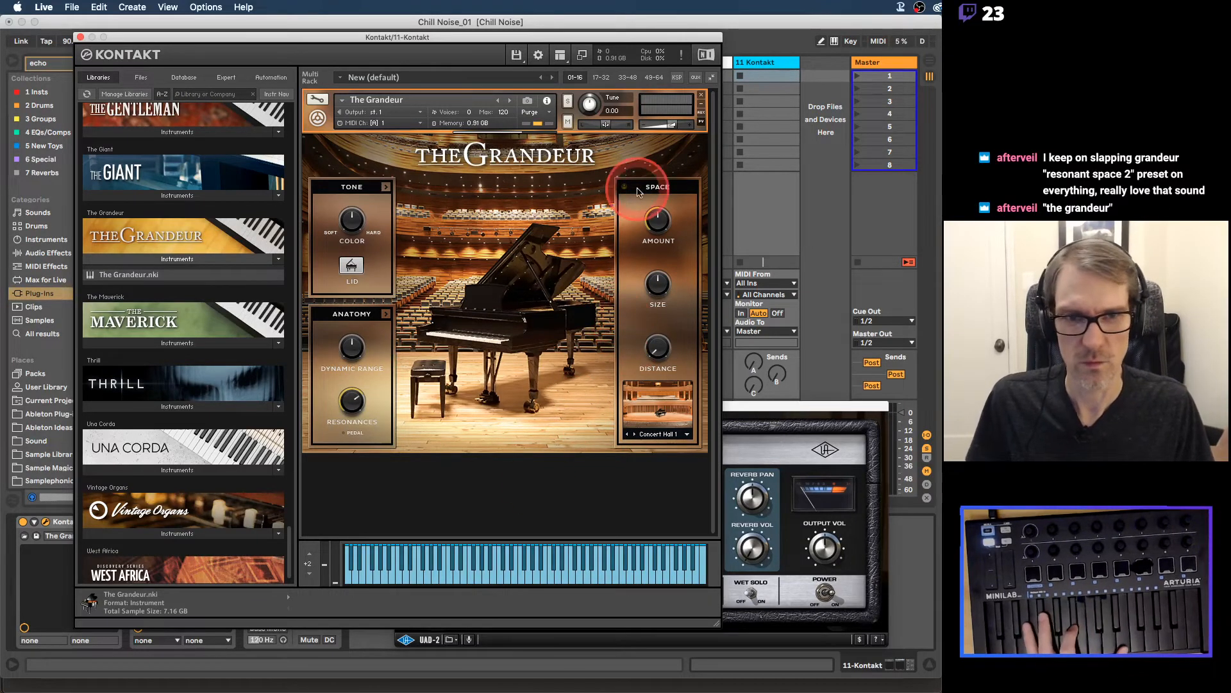
drag(610, 38, 616, 44)
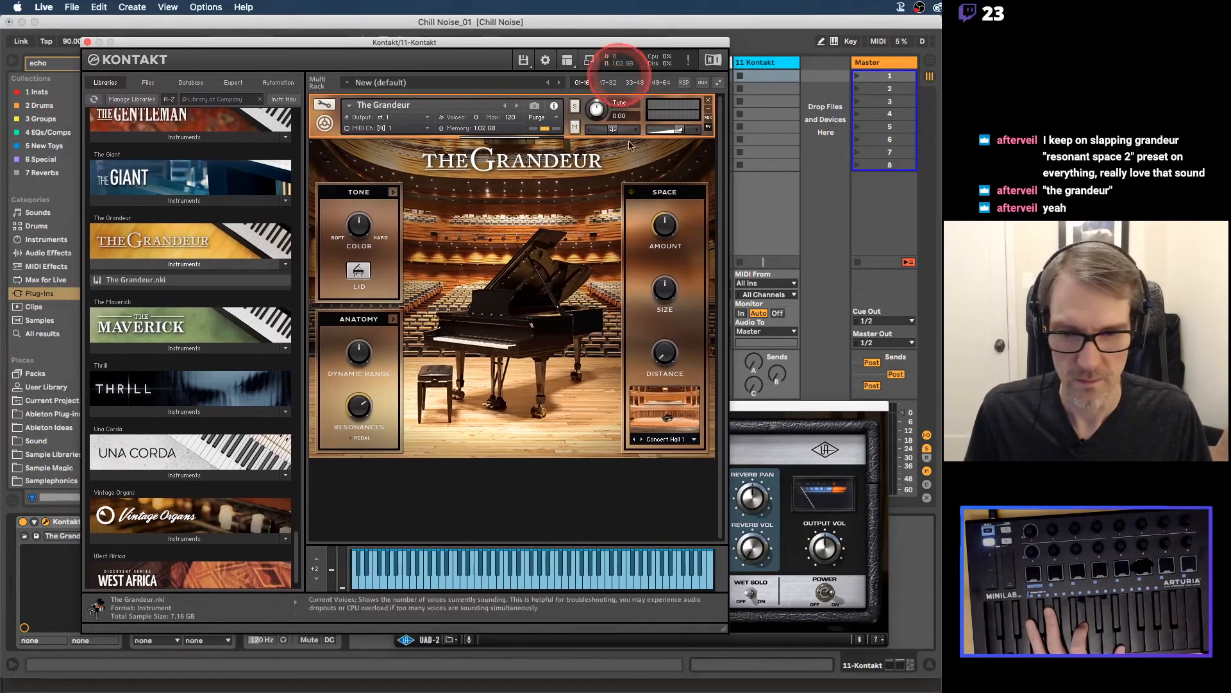
drag(694, 439, 684, 601)
Step: Move the Kontakt and Galaxy Tape Echo windows clear of the mixer and arm the Kontakt track for recording
drag(487, 40, 1015, 84)
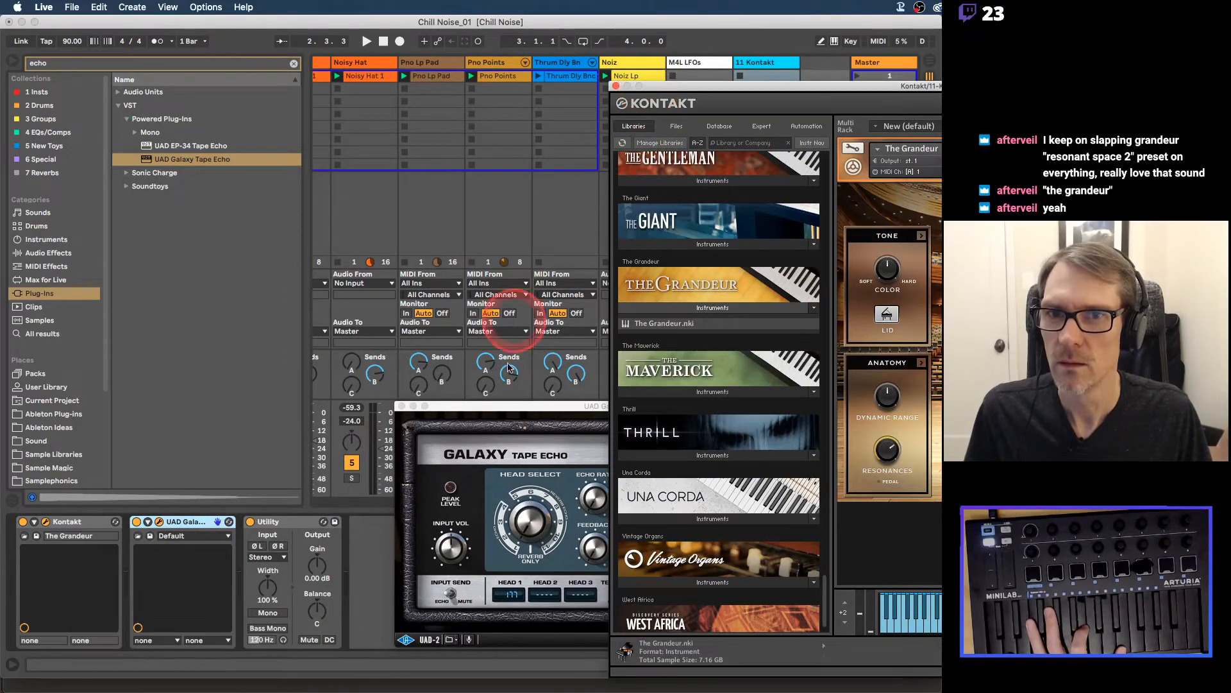
click(466, 425)
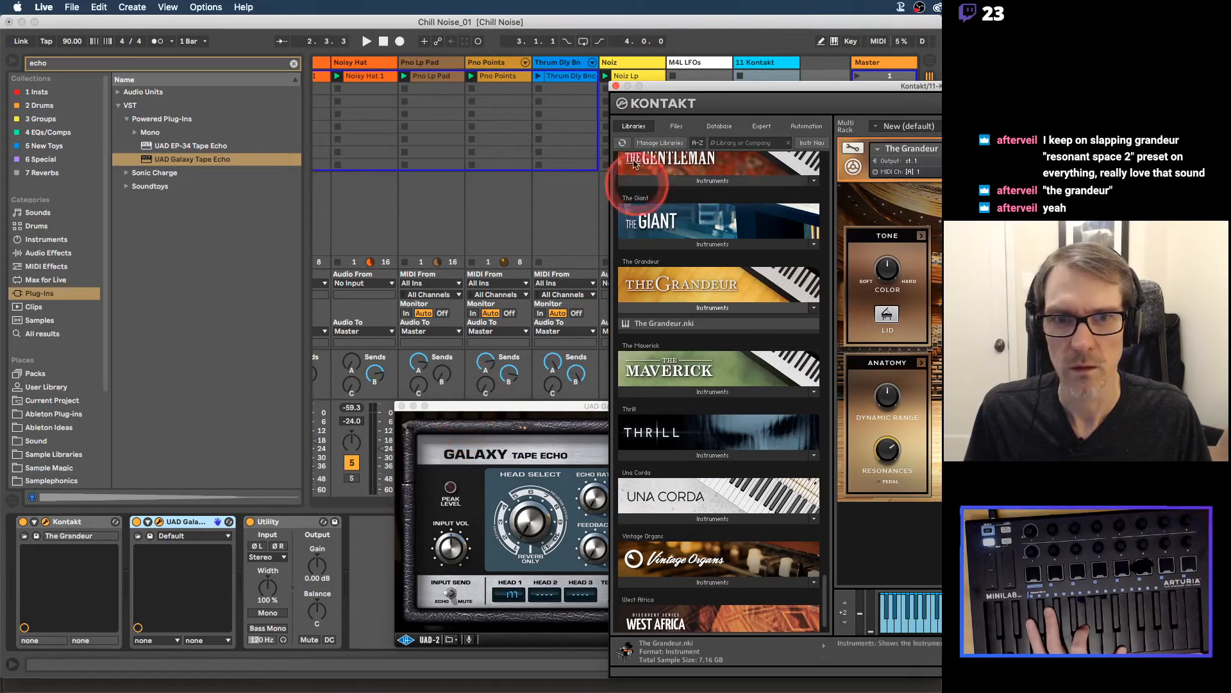
drag(683, 85, 32, 113)
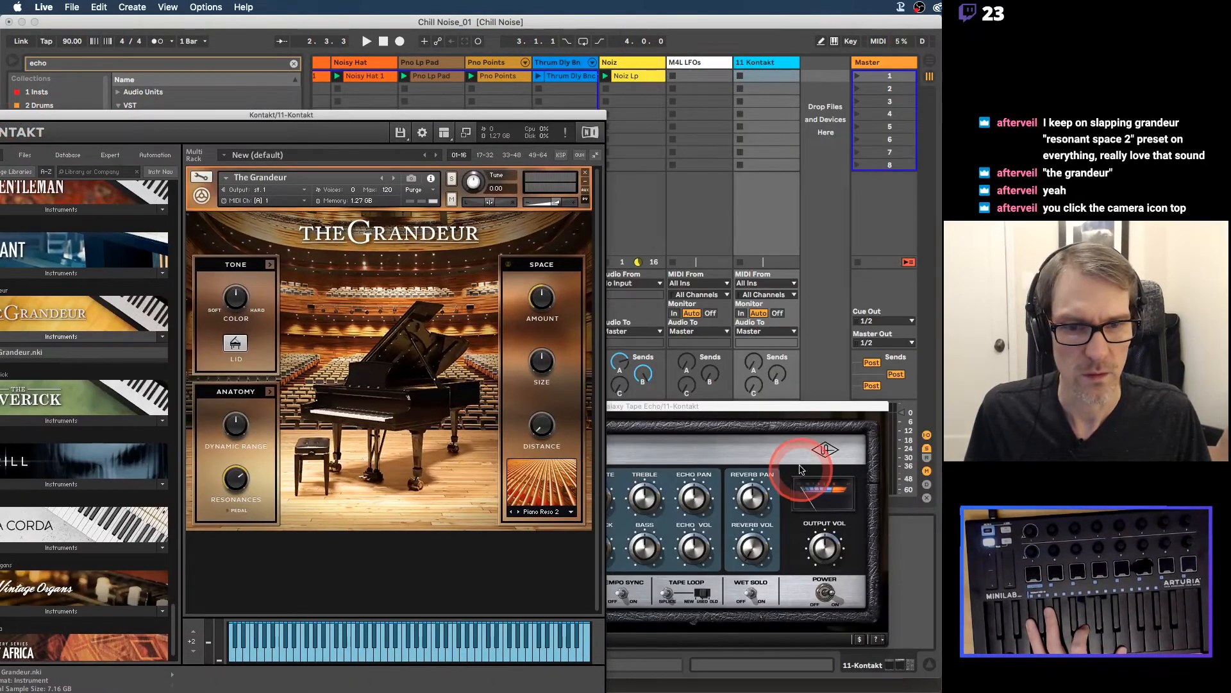
drag(790, 408, 828, 542)
click(765, 490)
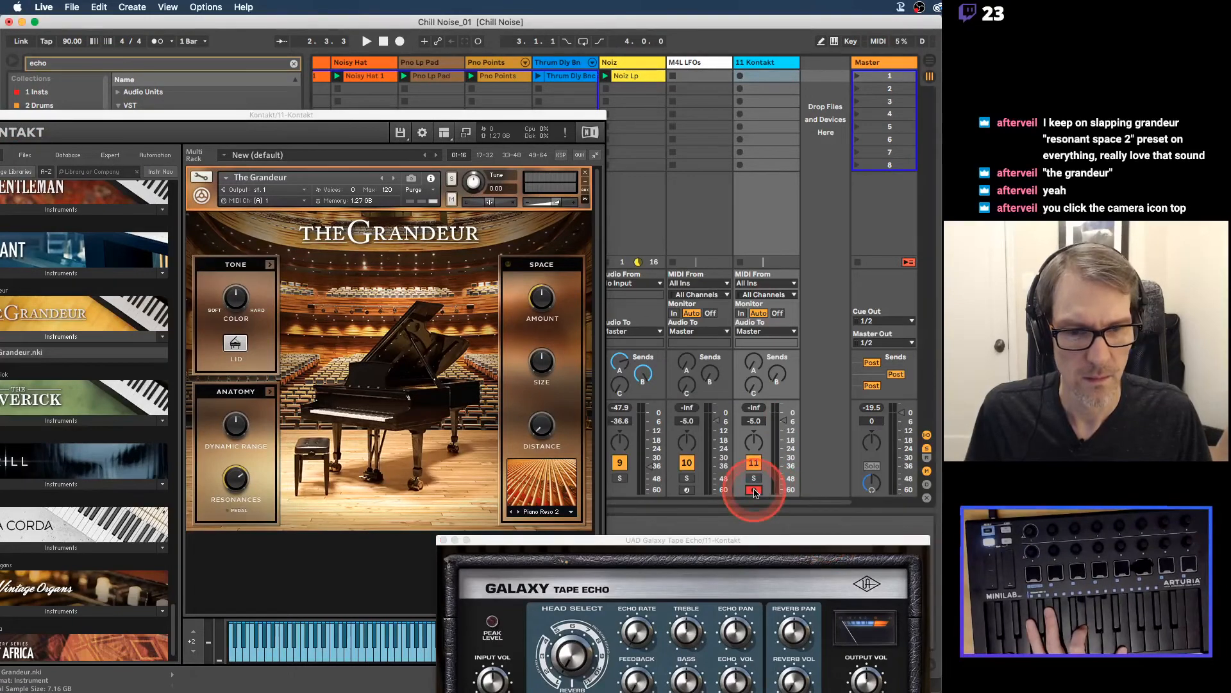
click(754, 555)
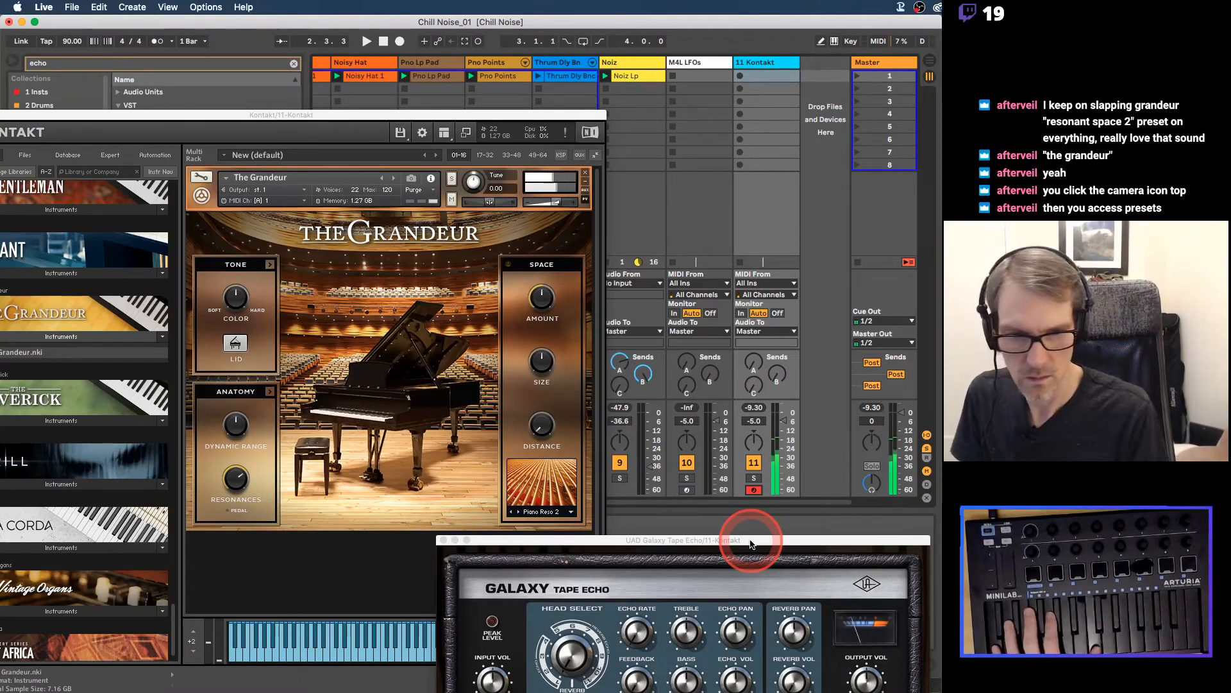
Step: Close Kontakt's window, reposition the Galaxy Tape Echo window, and look through the tape echo's preset list
drag(752, 543, 712, 224)
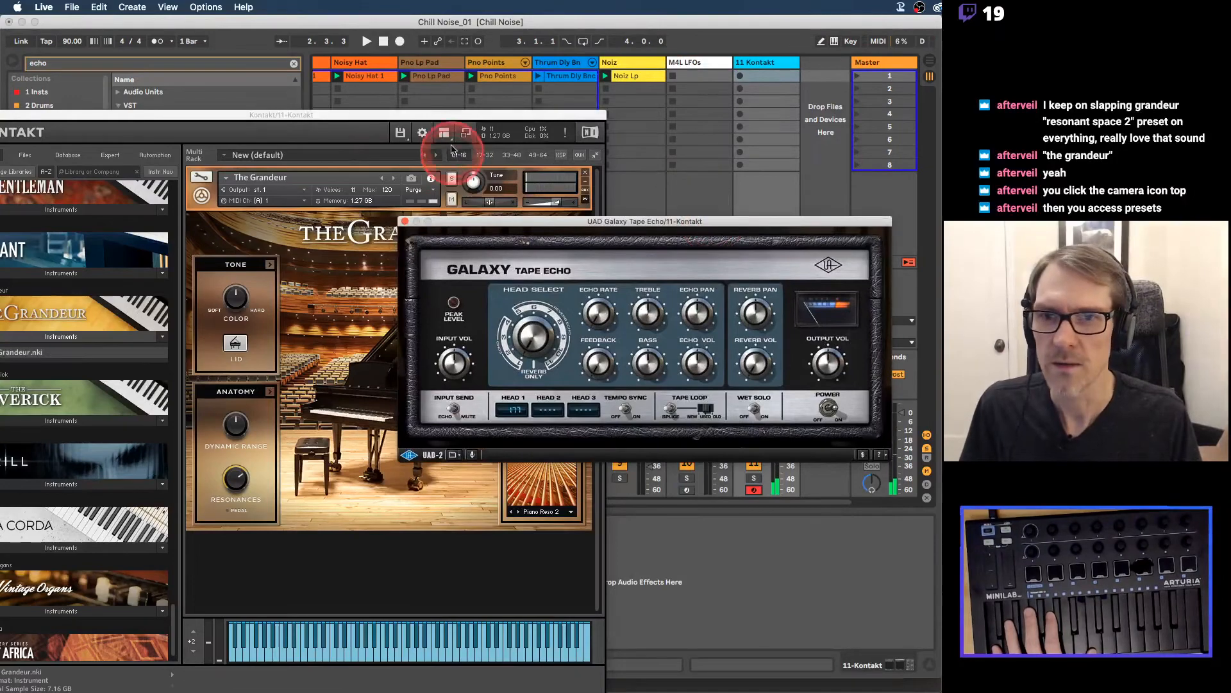
drag(443, 116, 985, 22)
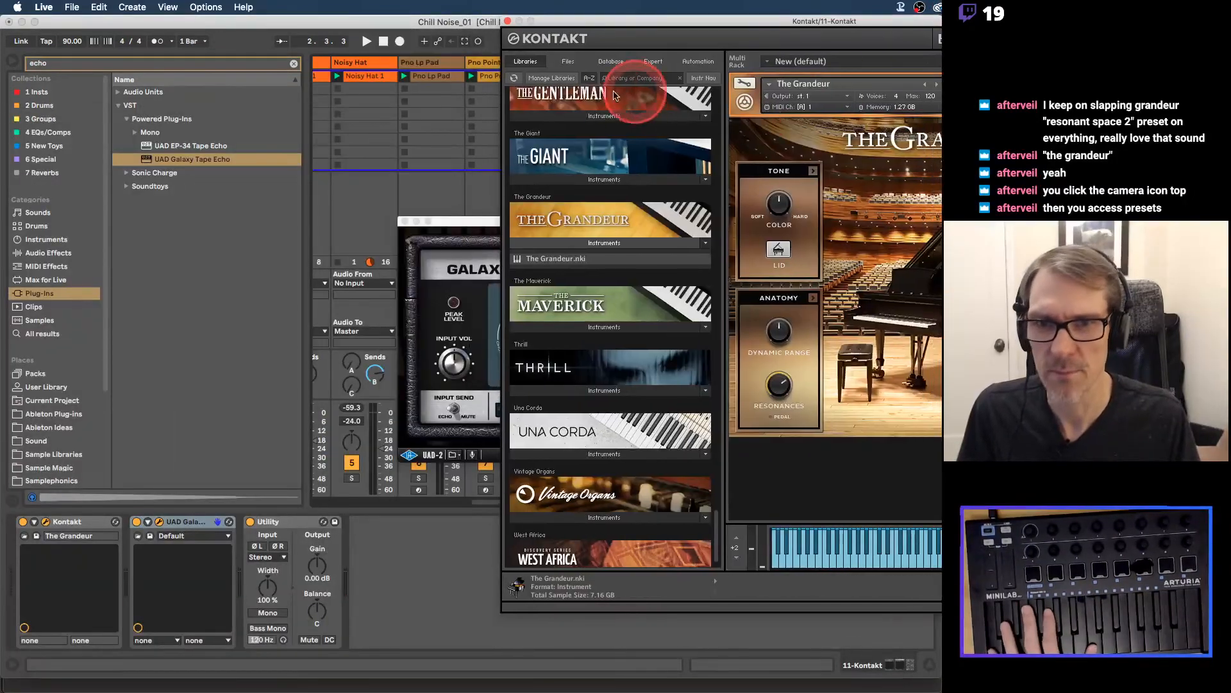
click(506, 23)
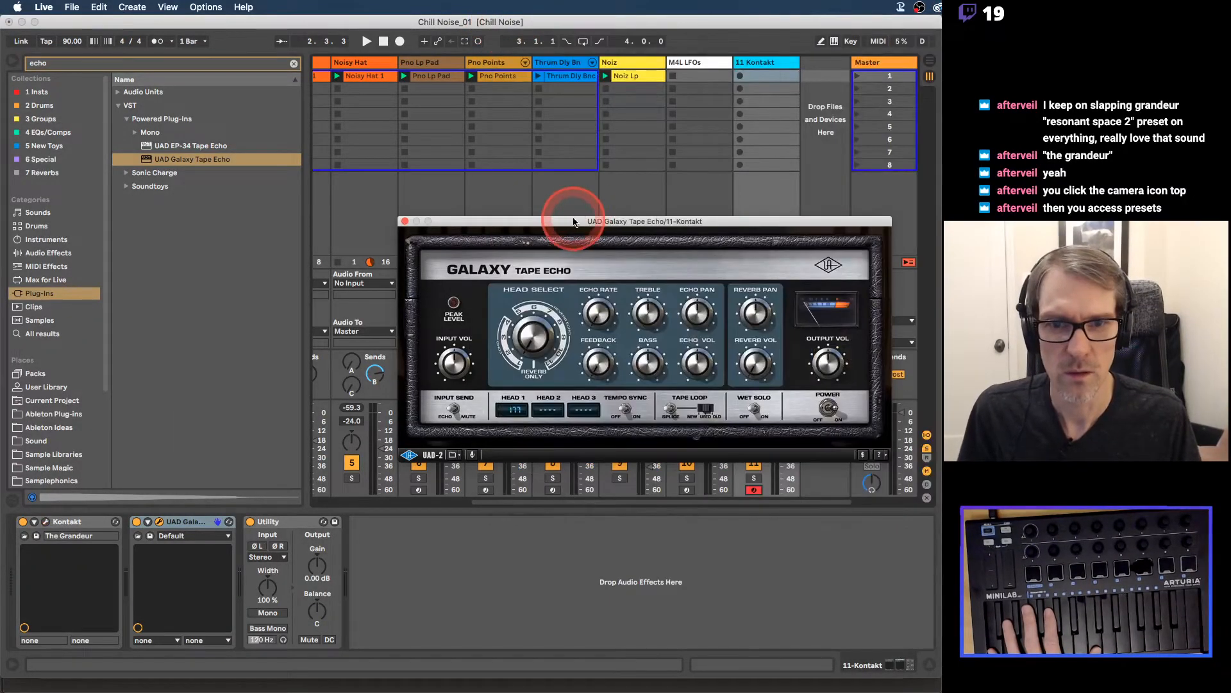
drag(558, 220, 375, 202)
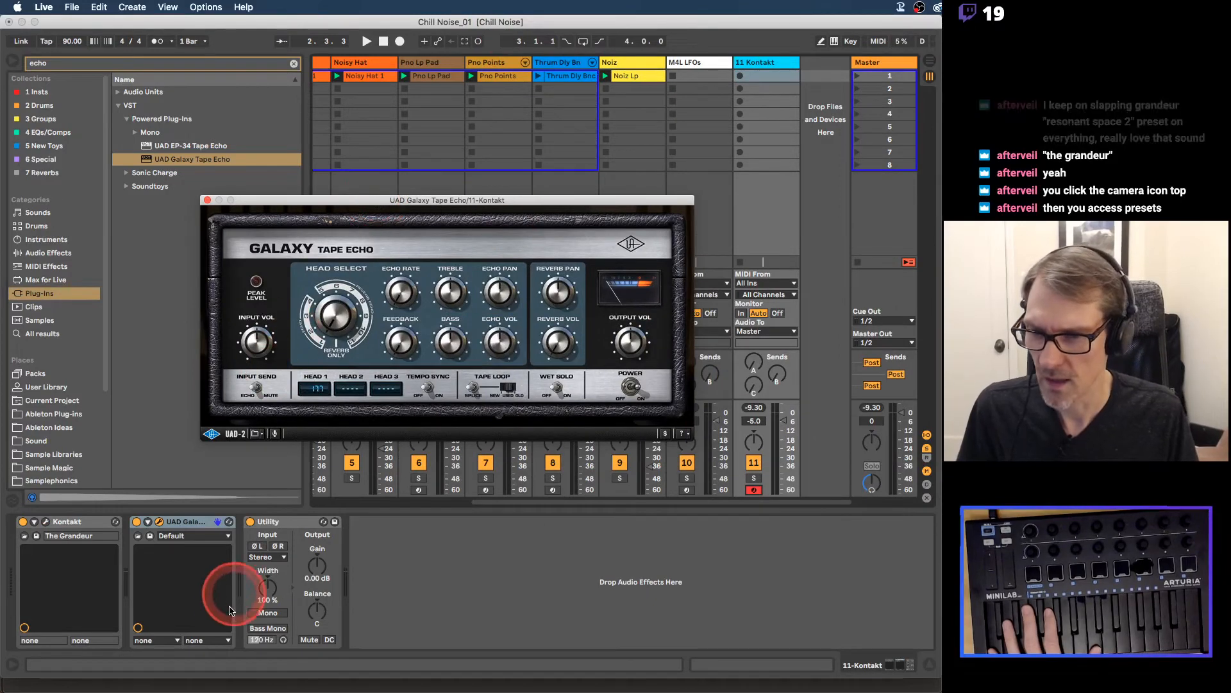
click(211, 536)
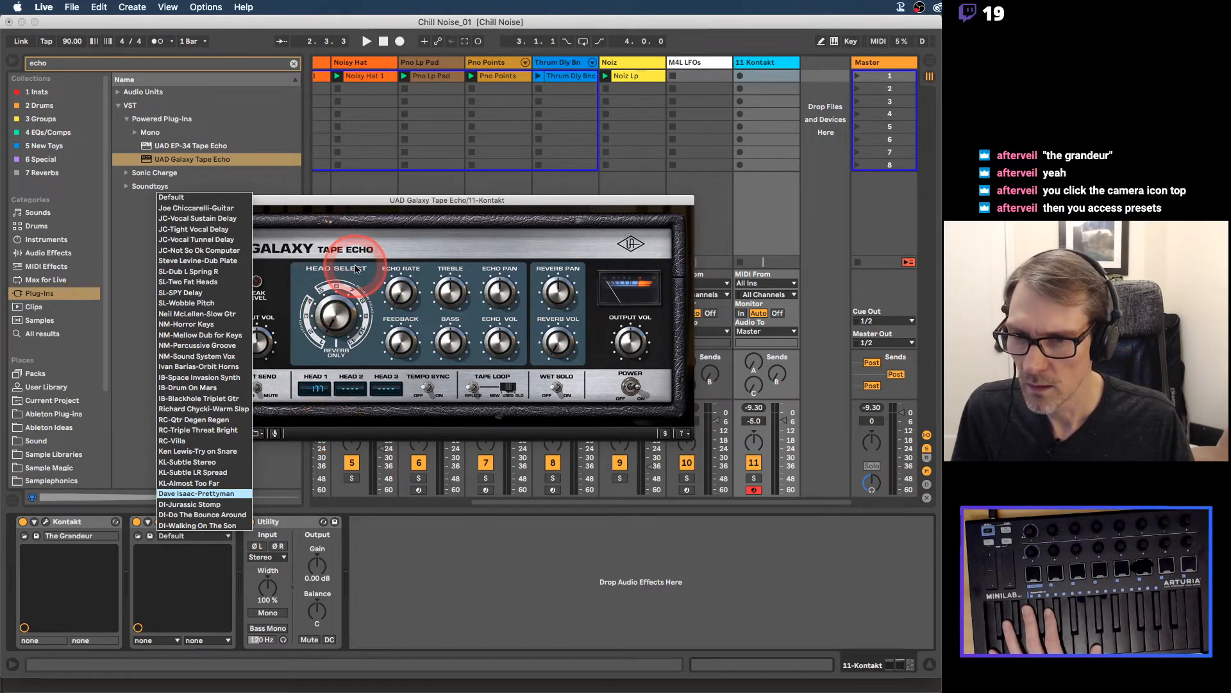
click(198, 539)
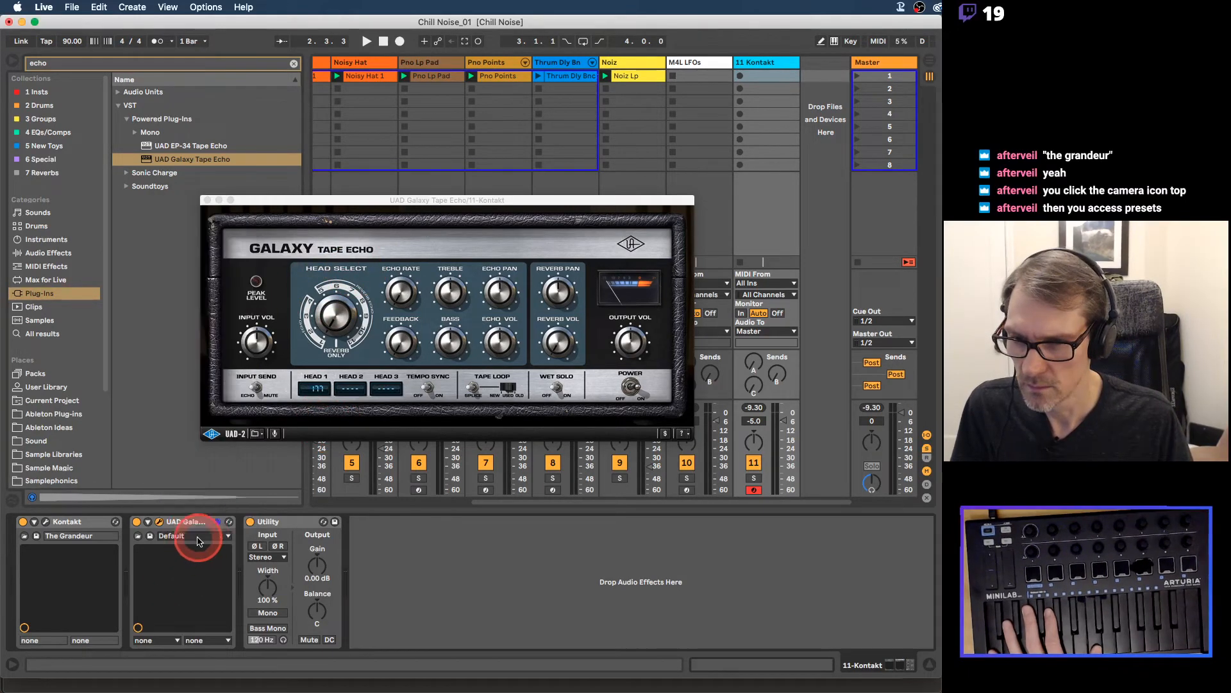
Step: Switch the Galaxy Tape Echo's head selection to head 3 only and adjust its echo rate
click(334, 299)
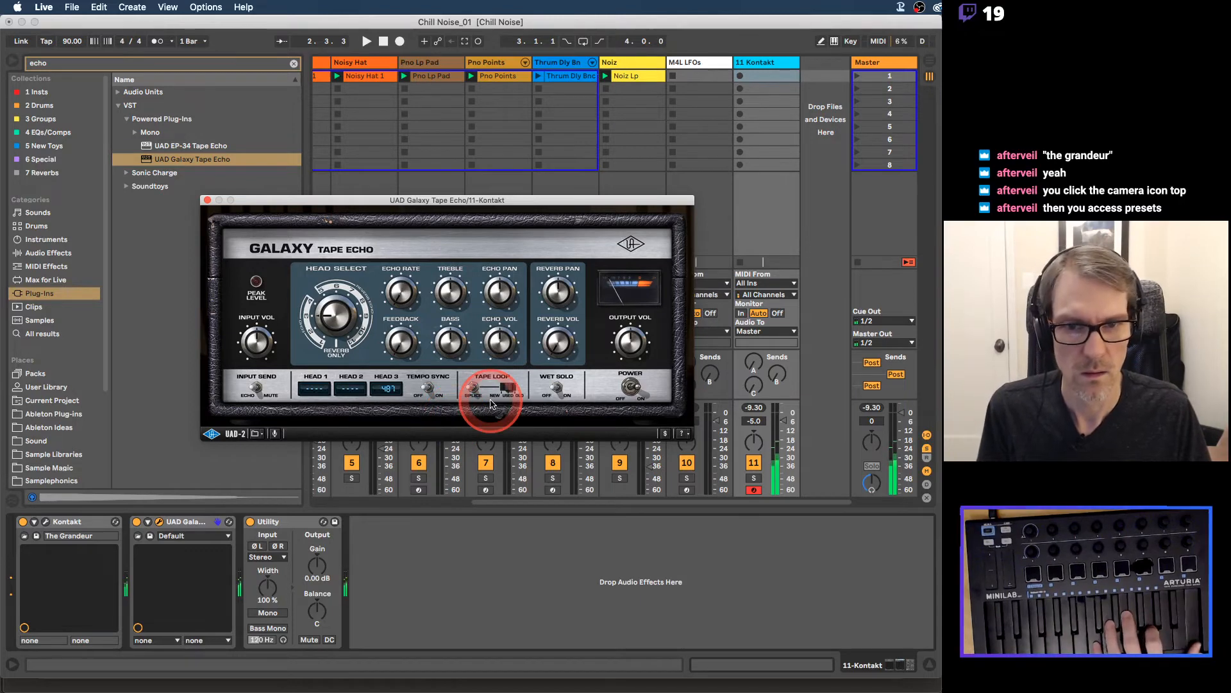
drag(367, 346, 385, 375)
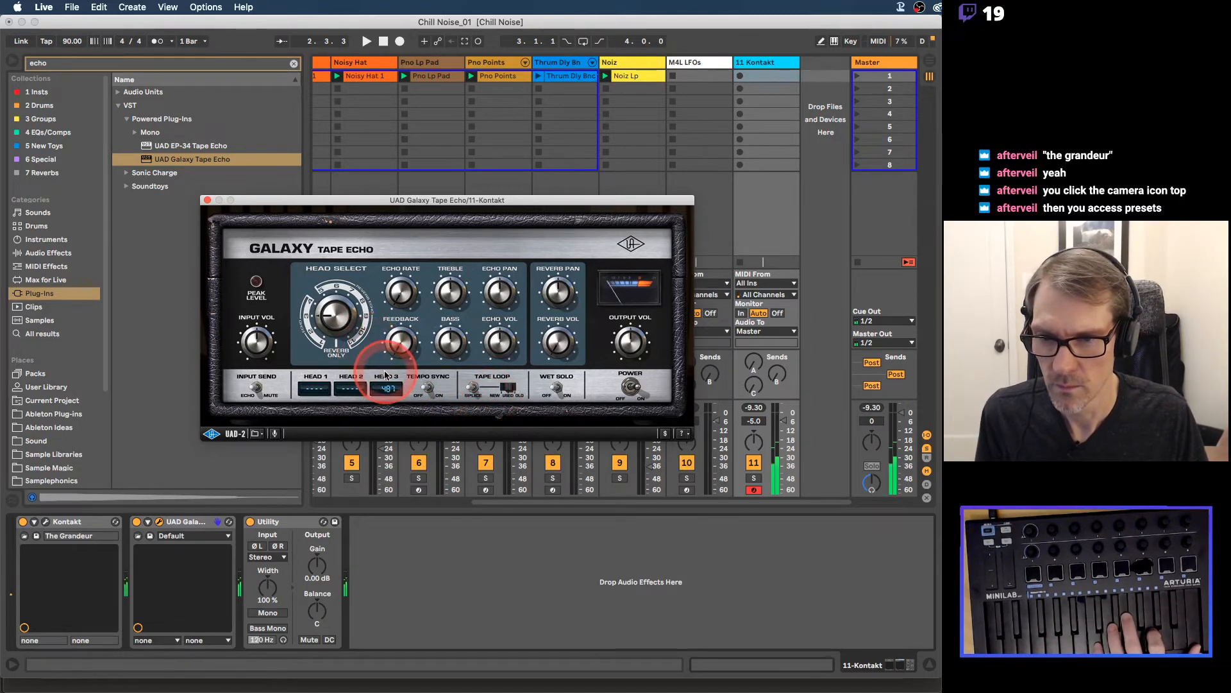
click(406, 305)
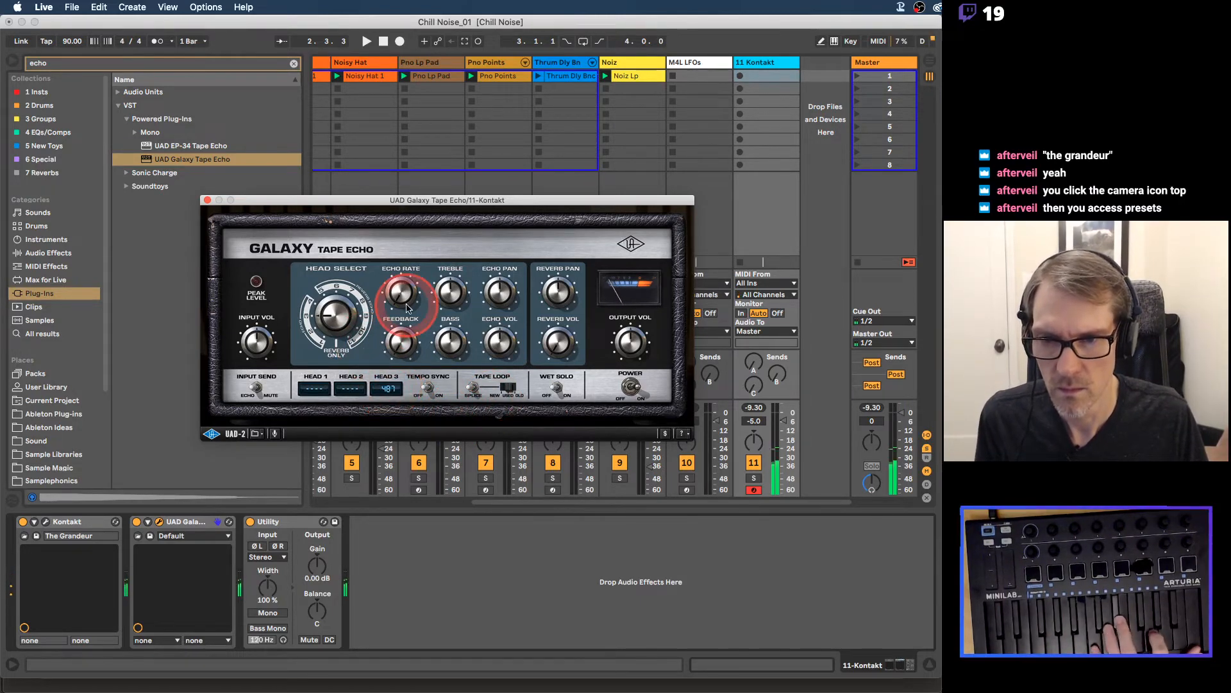
drag(402, 304, 394, 339)
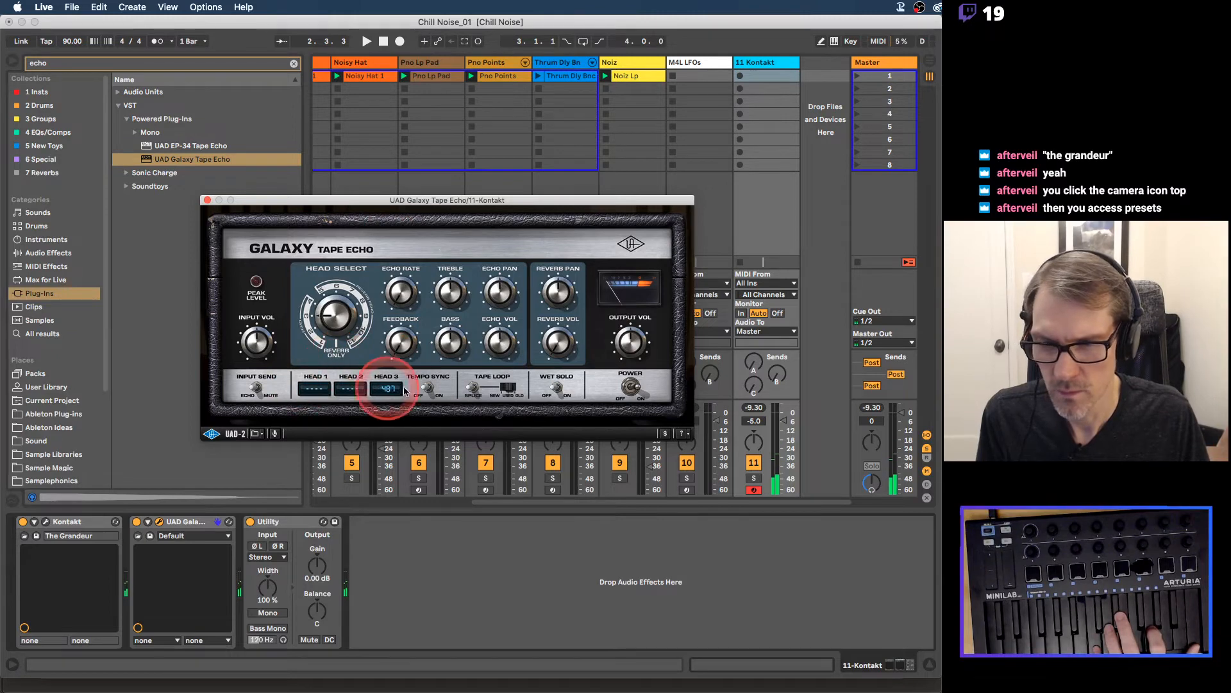
Step: Turn on the Galaxy Tape Echo's tempo sync and try to adjust the head 3 delay time
click(434, 387)
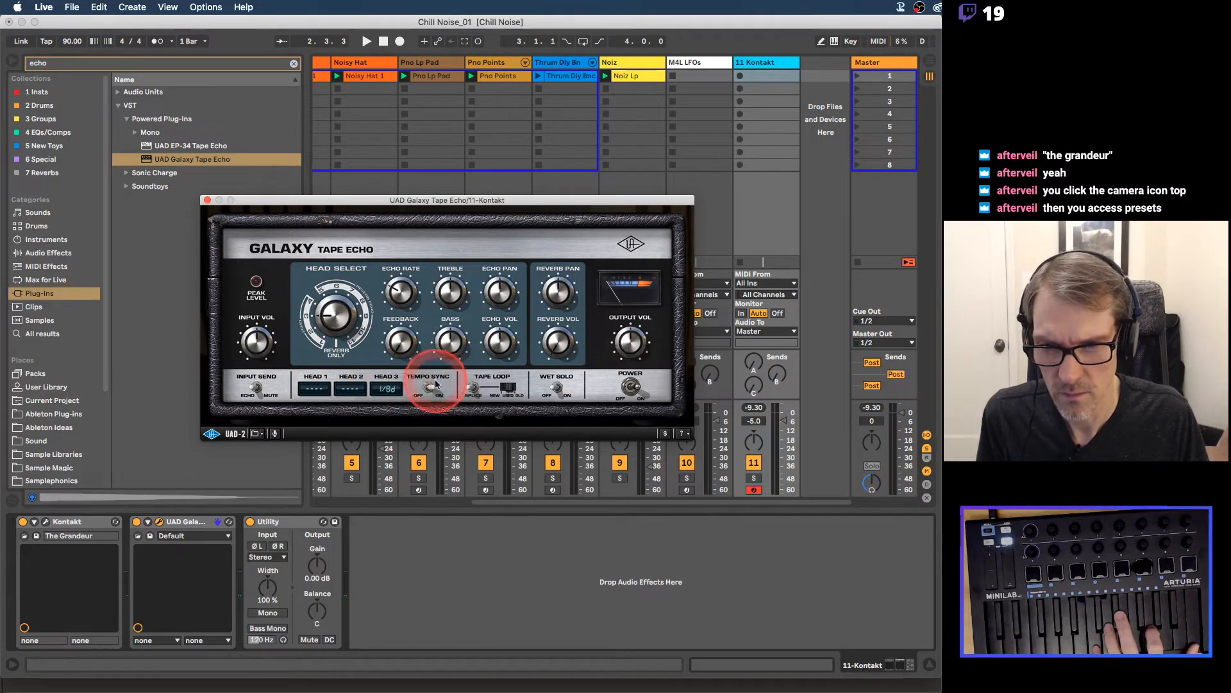
click(388, 396)
drag(390, 359, 397, 322)
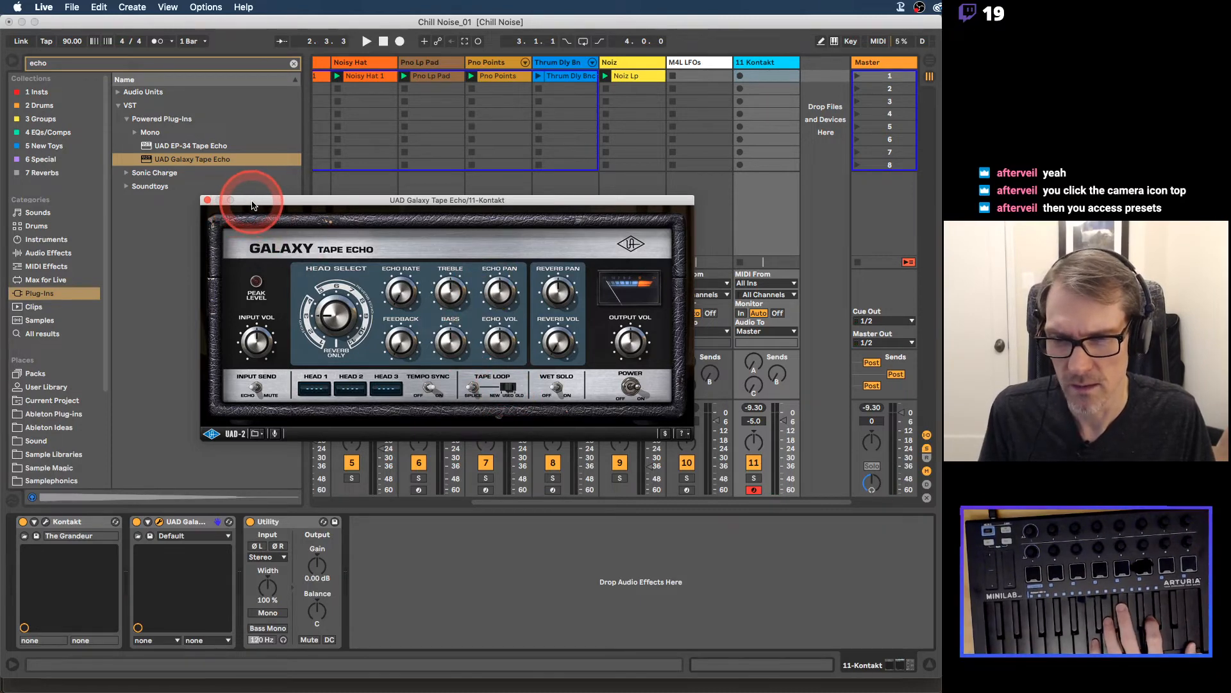
Step: Delete the Galaxy Tape Echo from the Kontakt track and clear the browser search
click(192, 523)
key(Delete)
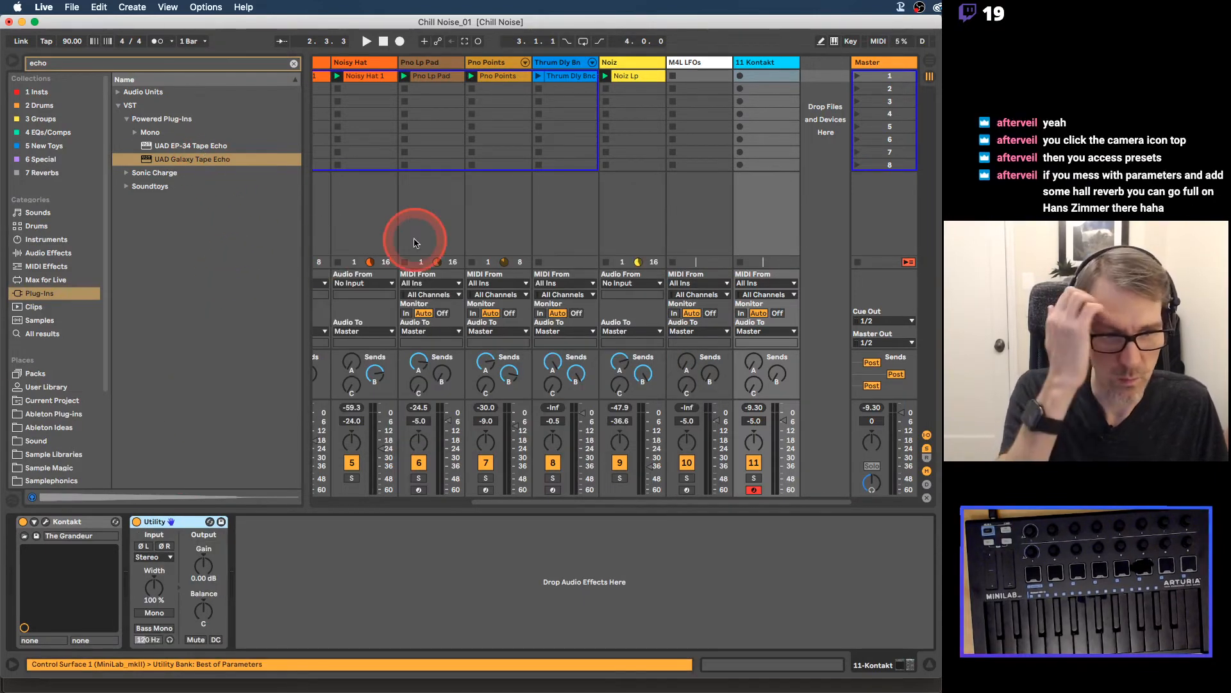
click(294, 66)
Step: Add a new return track and show the return tracks in the mixer
click(757, 76)
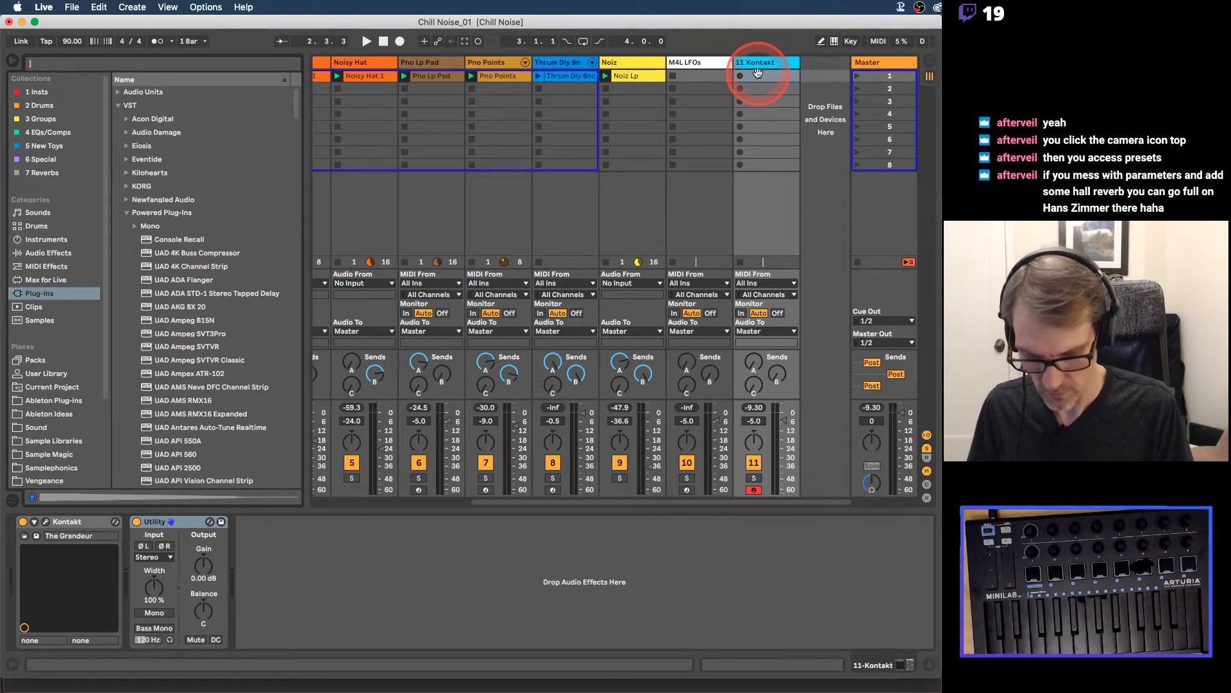
key(super+alt+t)
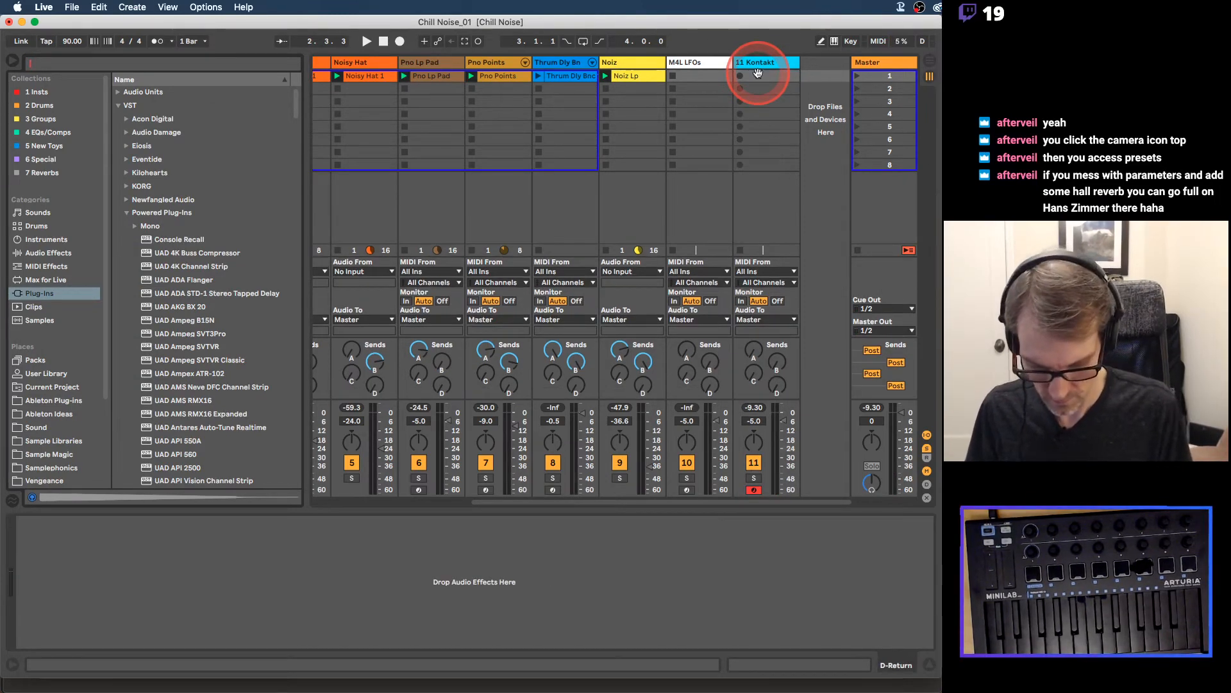
key(super+alt+r)
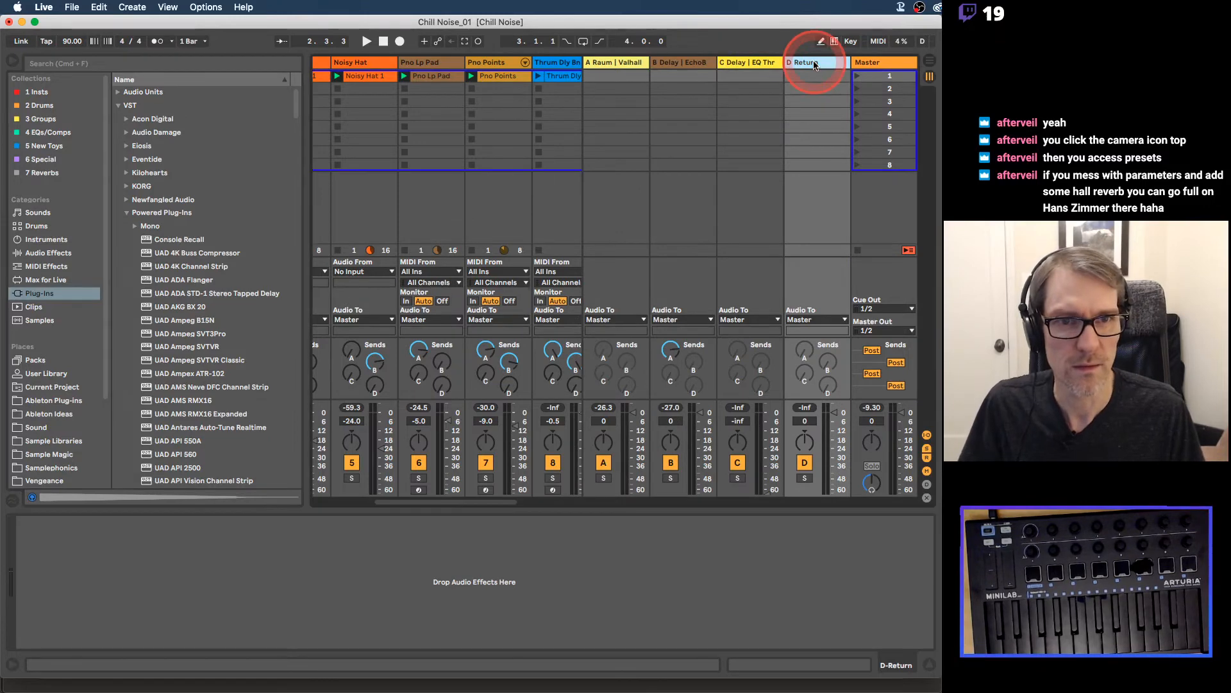
Step: Delete EQ Three from return C, and delete the empty return track D
click(762, 63)
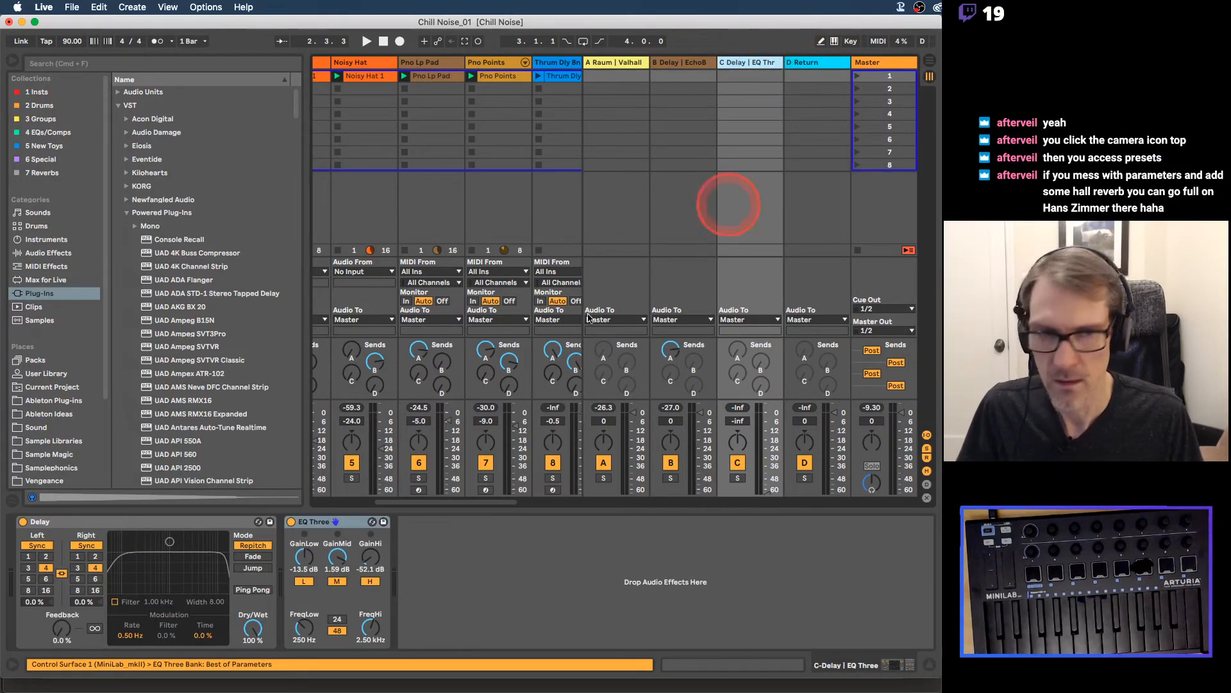
click(350, 521)
key(Delete)
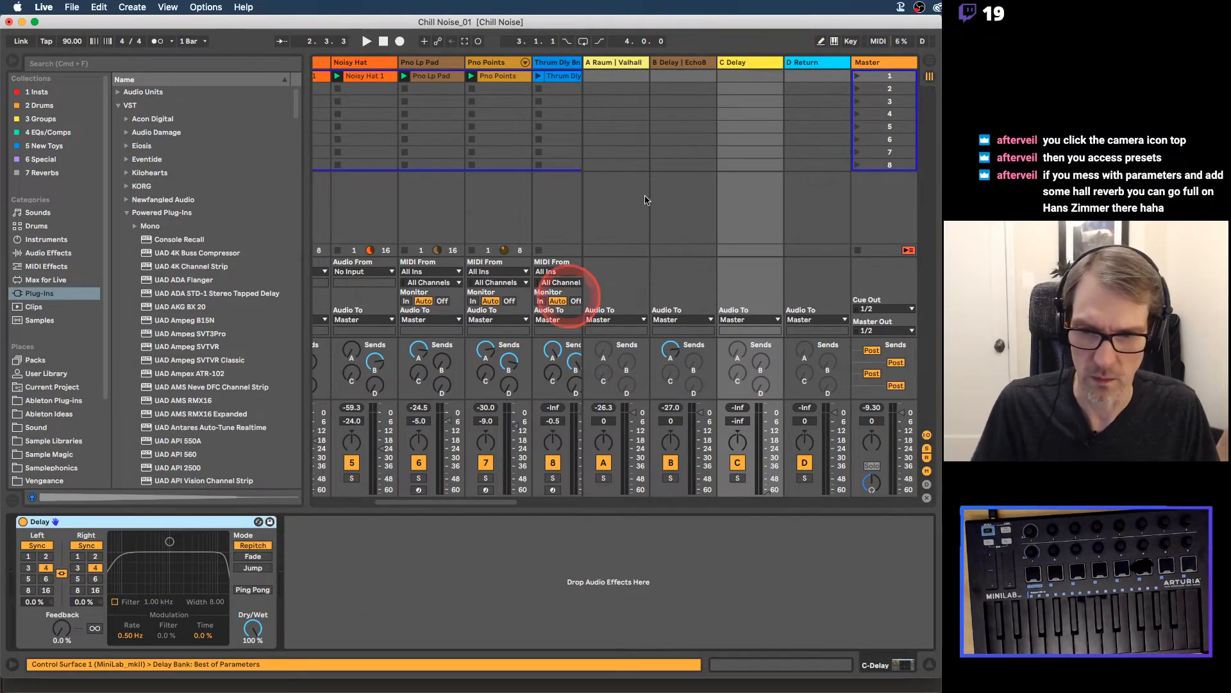
click(812, 63)
key(Delete)
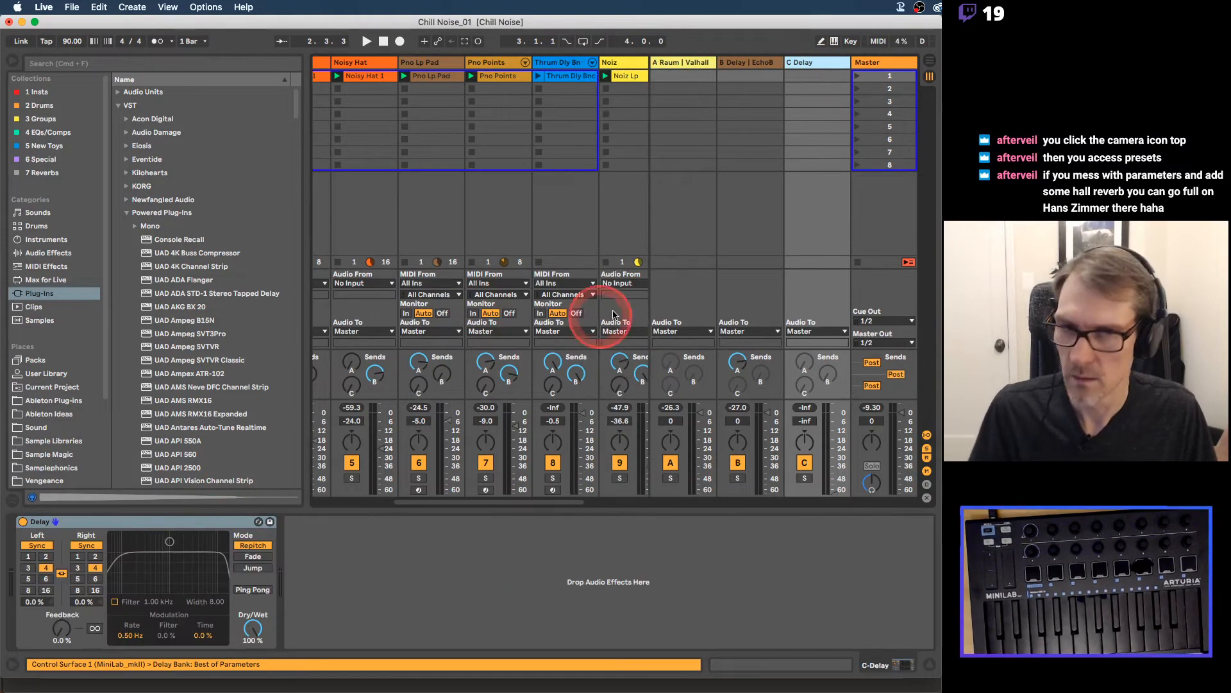
Step: Set return C's Delay to 16 sixteenths and 50% feedback with its filter on, and turn up the Kontakt track's send C
click(96, 590)
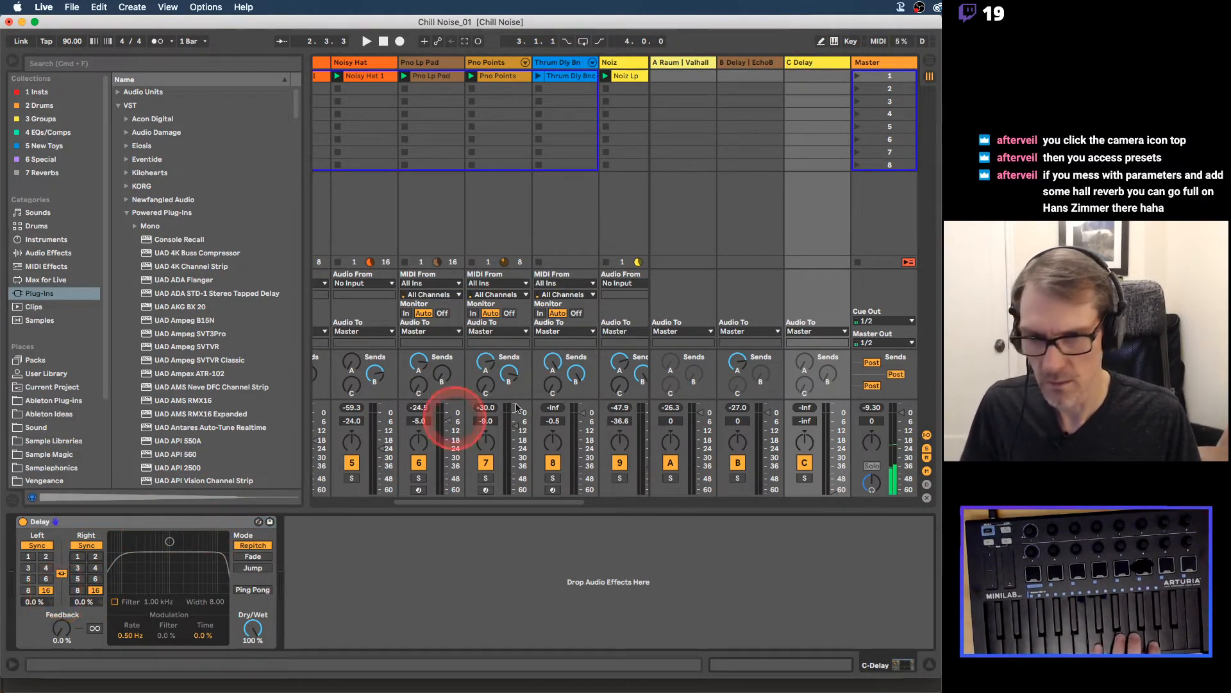
scroll(612, 250, right, 3)
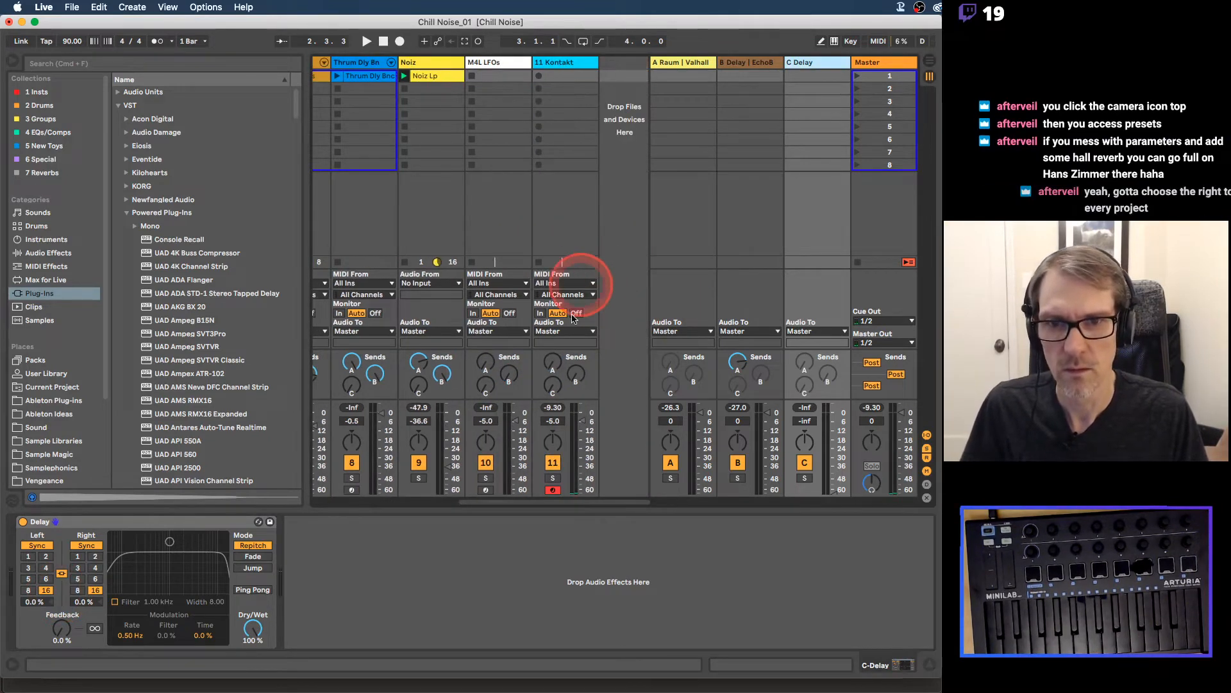
drag(550, 396, 560, 389)
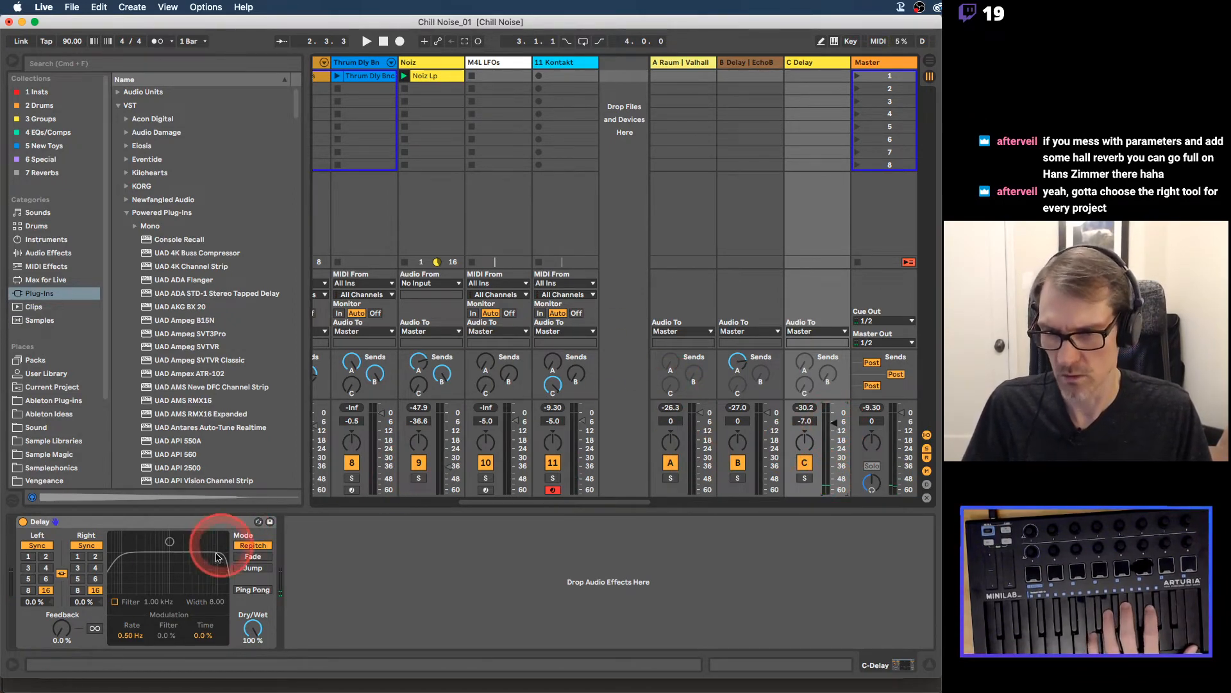
mouse_move(63, 629)
mouse_down()
mouse_move(63, 613)
mouse_move(64, 630)
mouse_up()
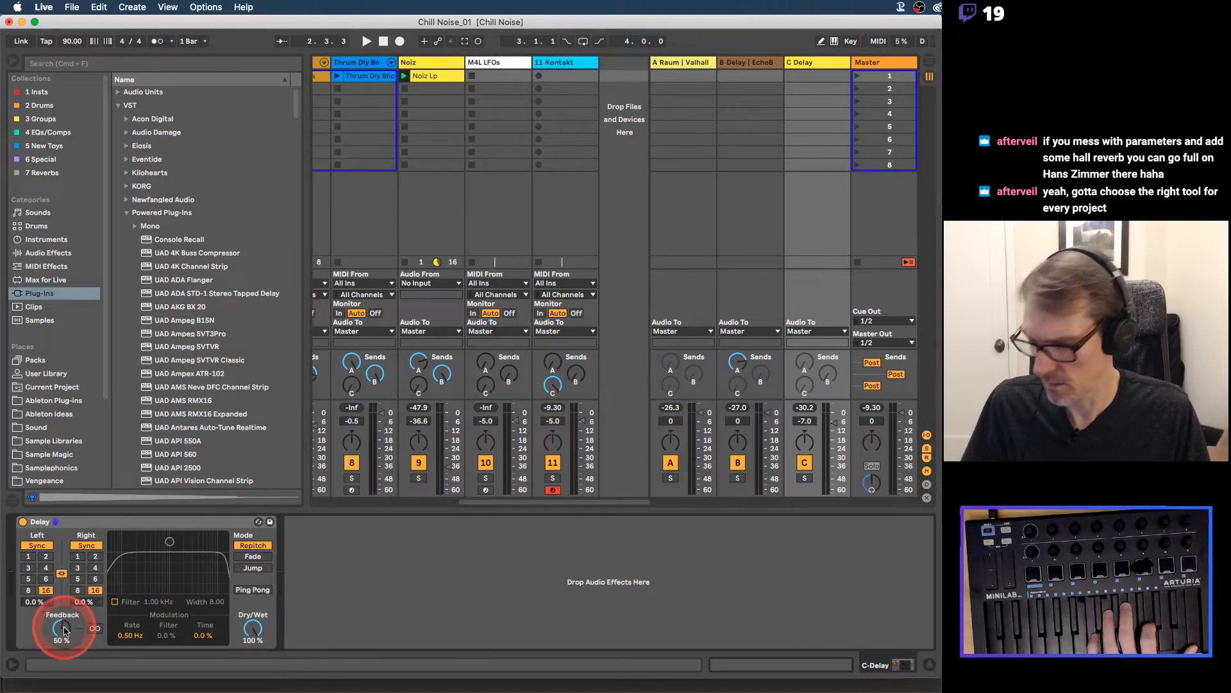
click(114, 602)
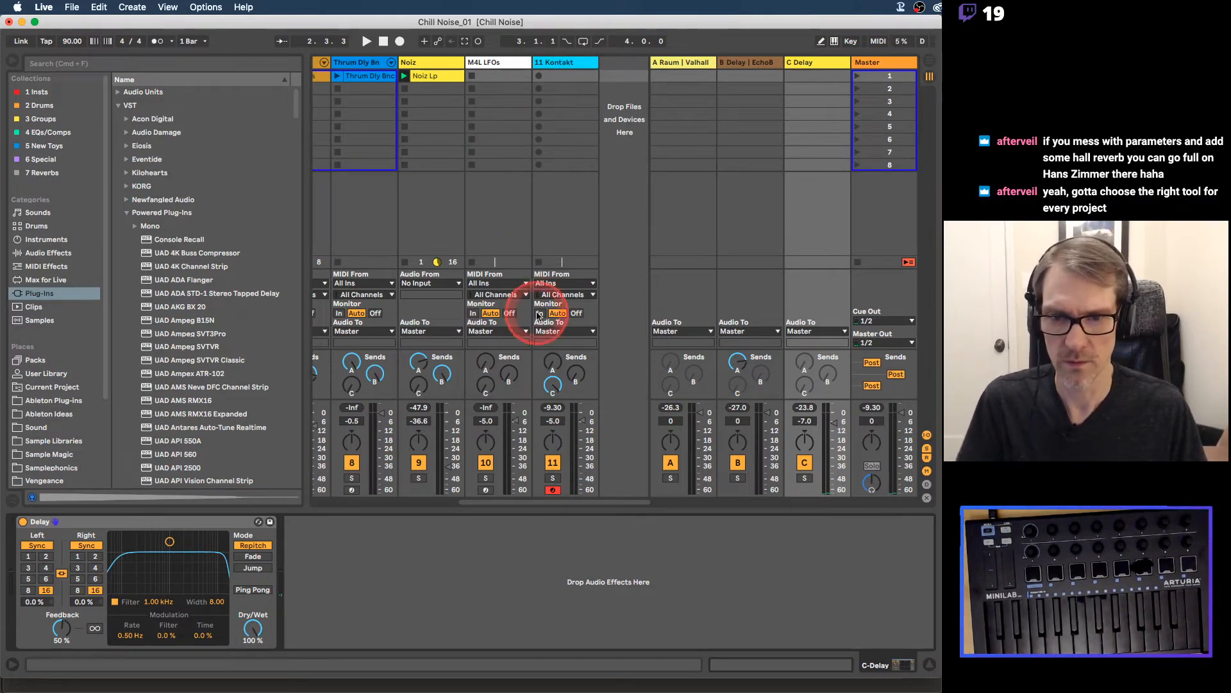
Step: Turn the Kontakt track's send C down to -inf dB and record a short piano clip in its first slot
drag(550, 379, 551, 381)
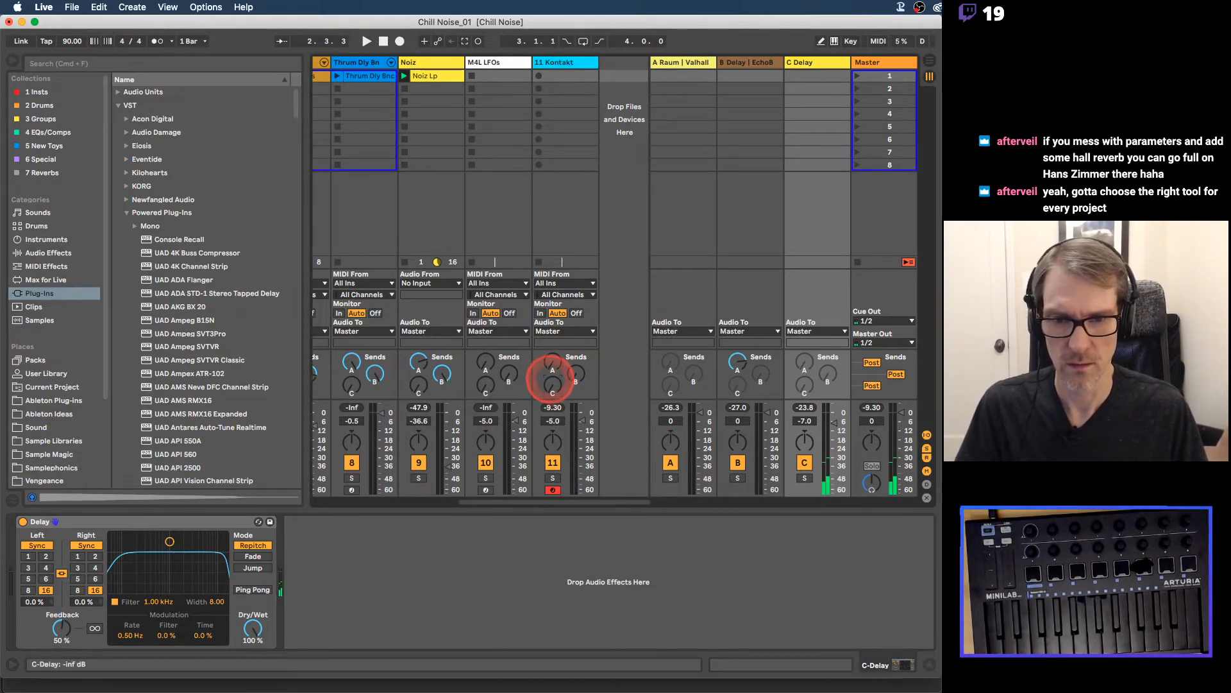
click(540, 78)
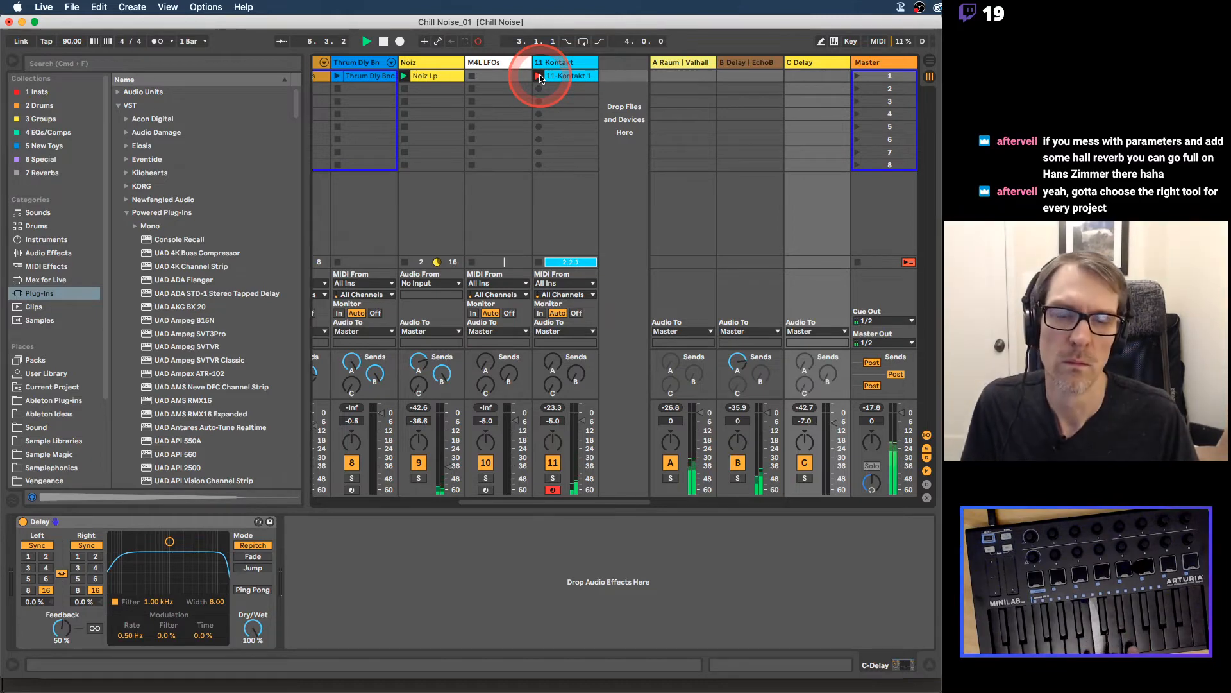
click(540, 78)
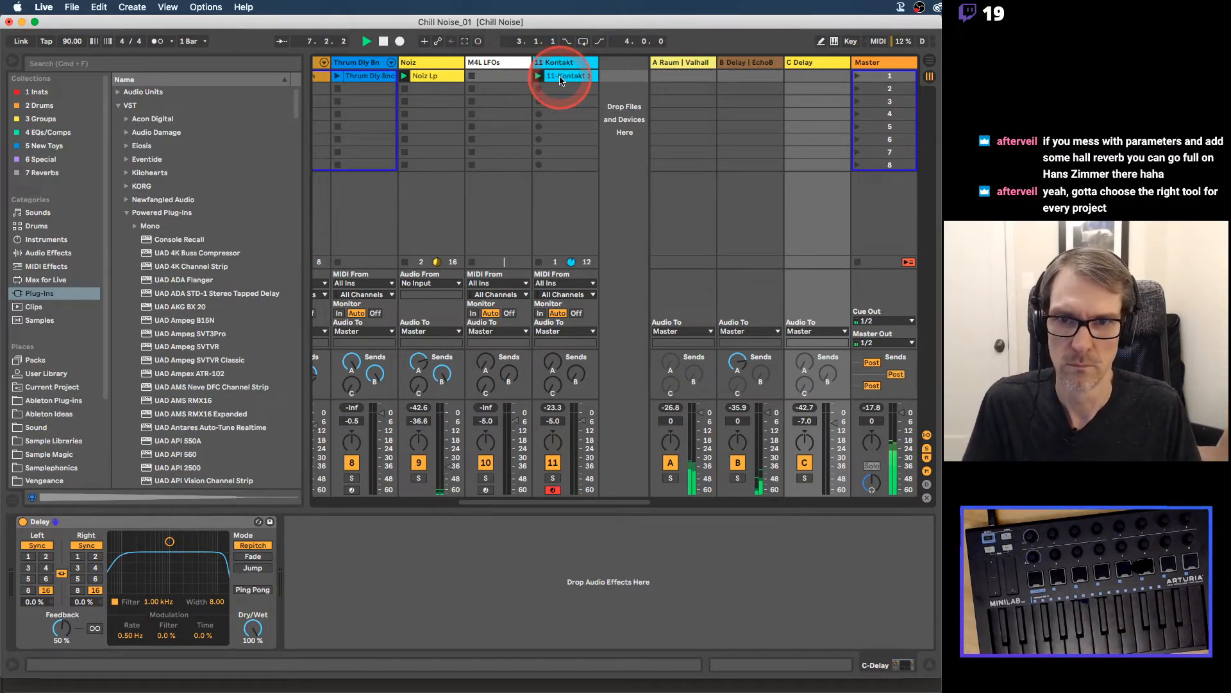
Step: Open the recorded Kontakt clip and quantize all of its notes
double_click(542, 77)
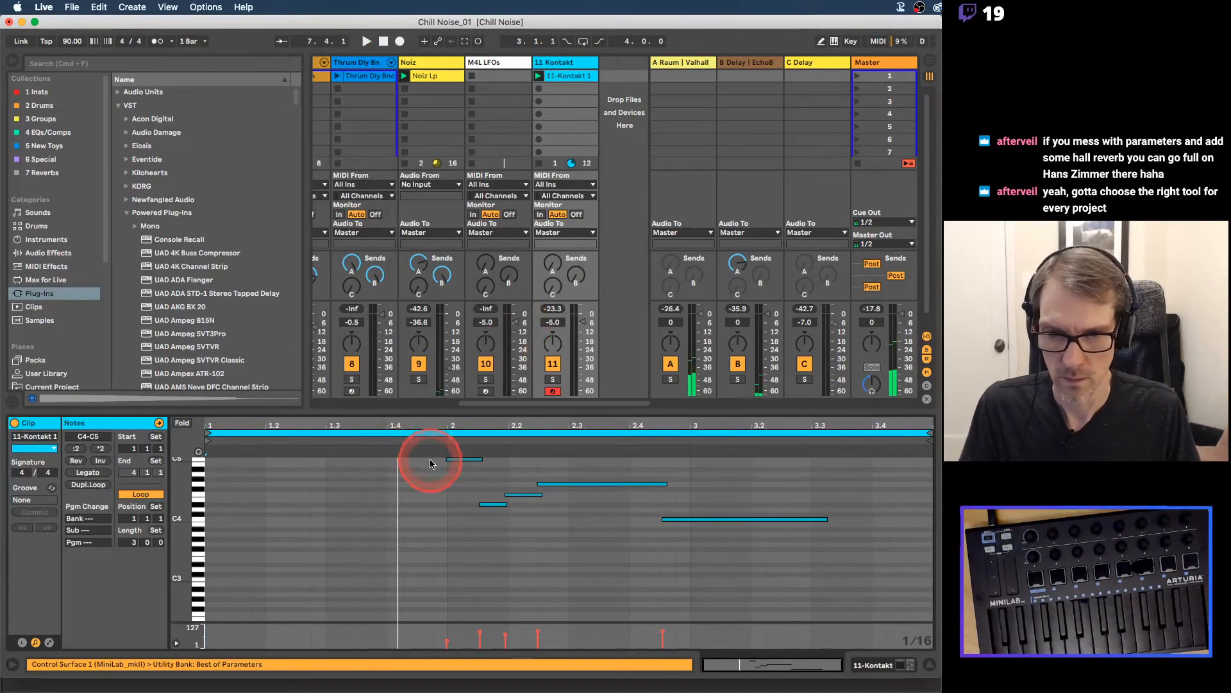
drag(425, 459, 708, 605)
key(super+u)
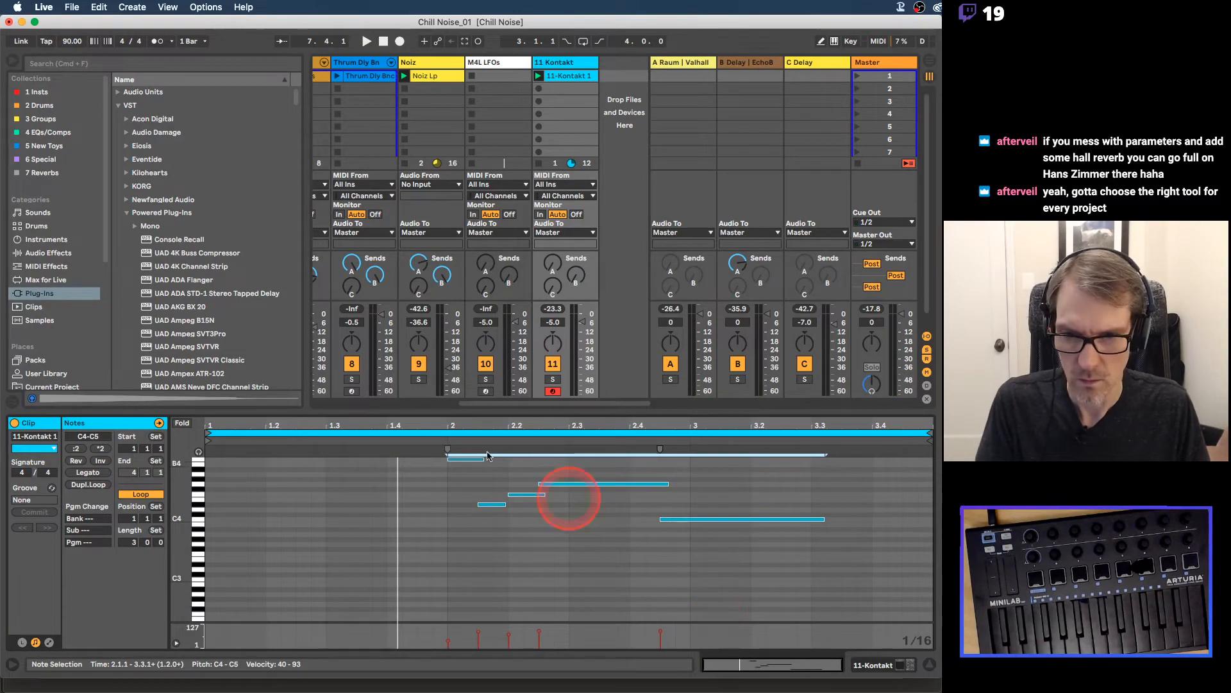
Step: Move the Kontakt clip's start and loop start to 2.1.1, and set the first C5 note's velocity to 106
drag(209, 434, 448, 437)
key(space)
click(465, 459)
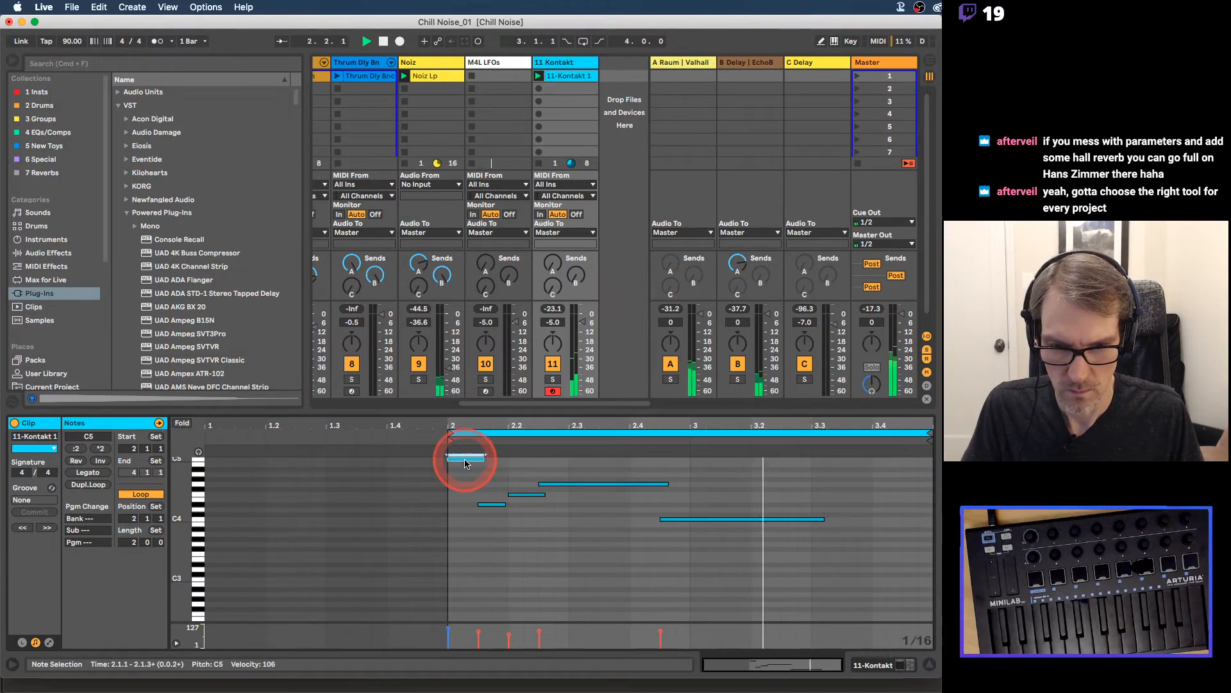
Step: Turn up the Kontakt track's send C, and set return C's Delay to 95% feedback with the filter at 1.61 kHz, width 3.07
drag(552, 286, 553, 282)
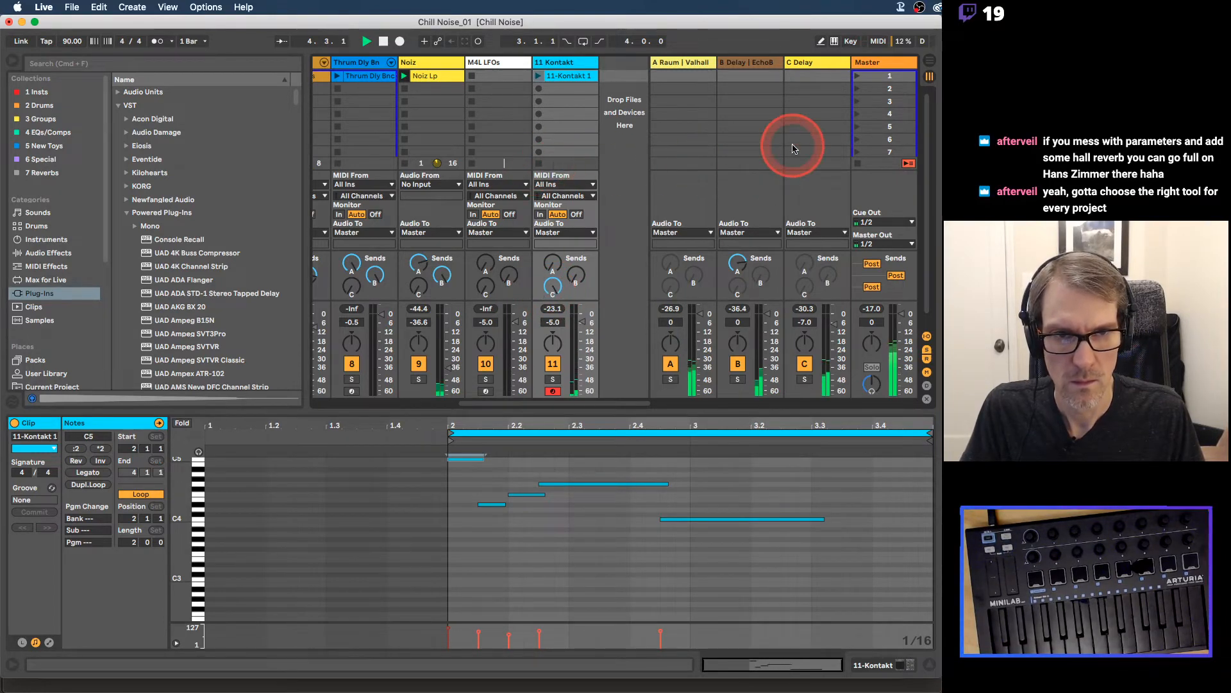
click(810, 64)
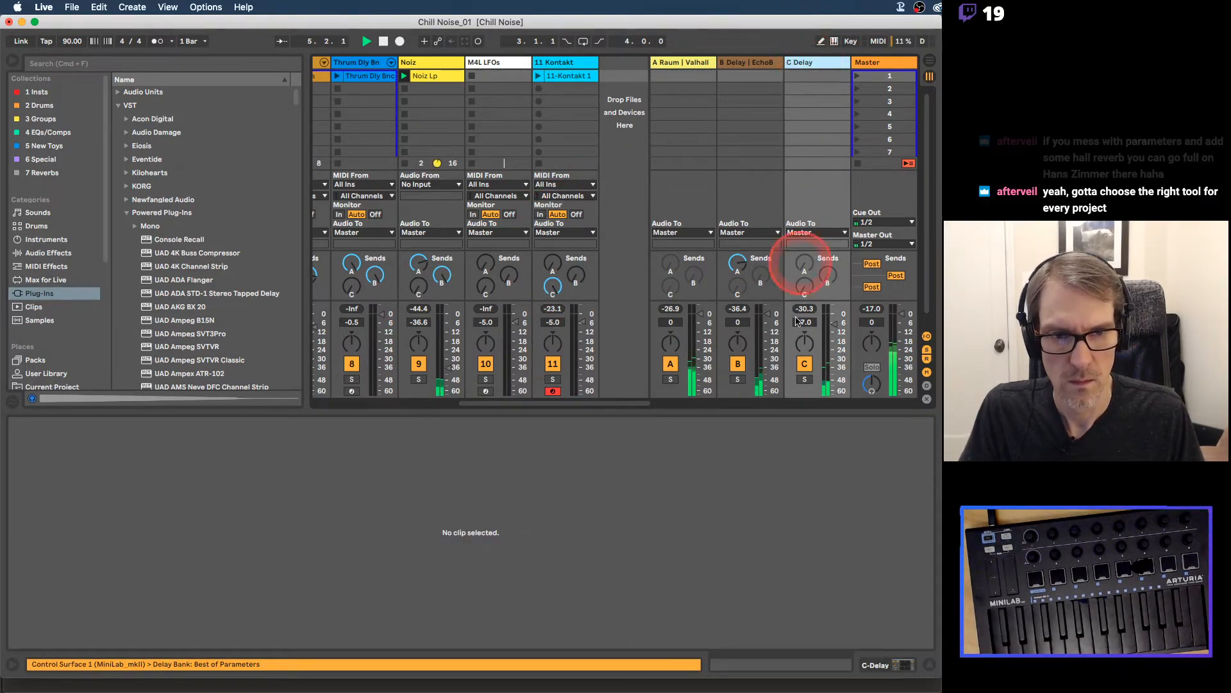
double_click(811, 63)
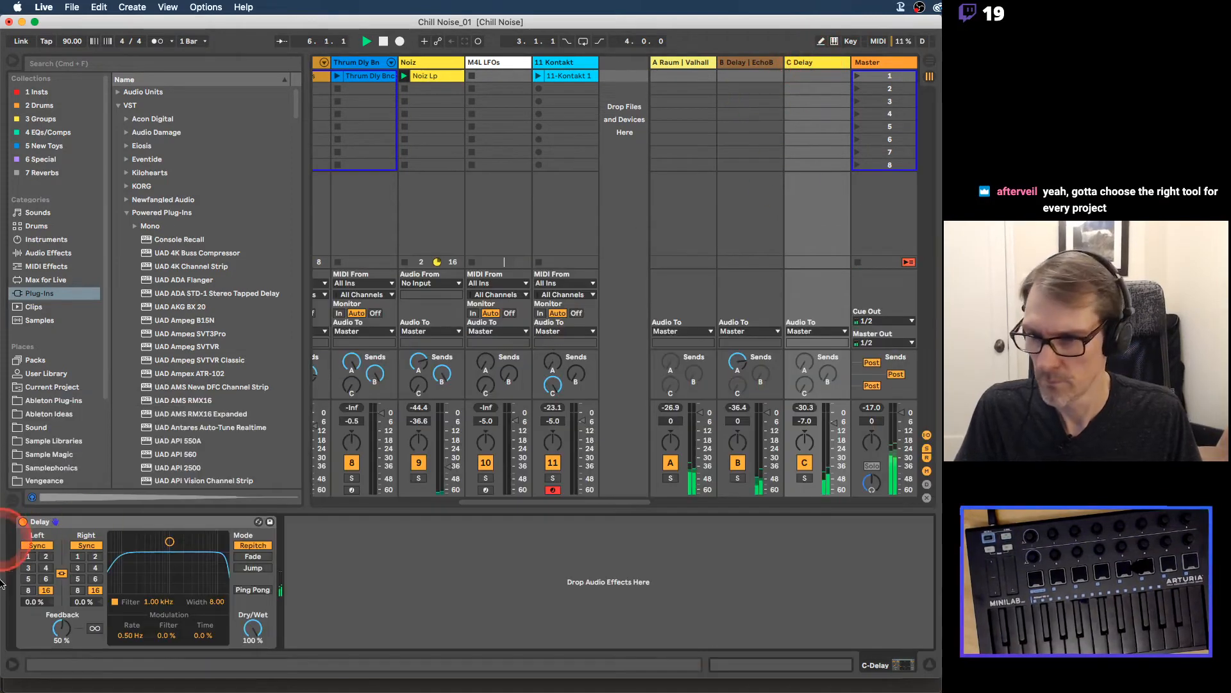
drag(61, 631, 62, 626)
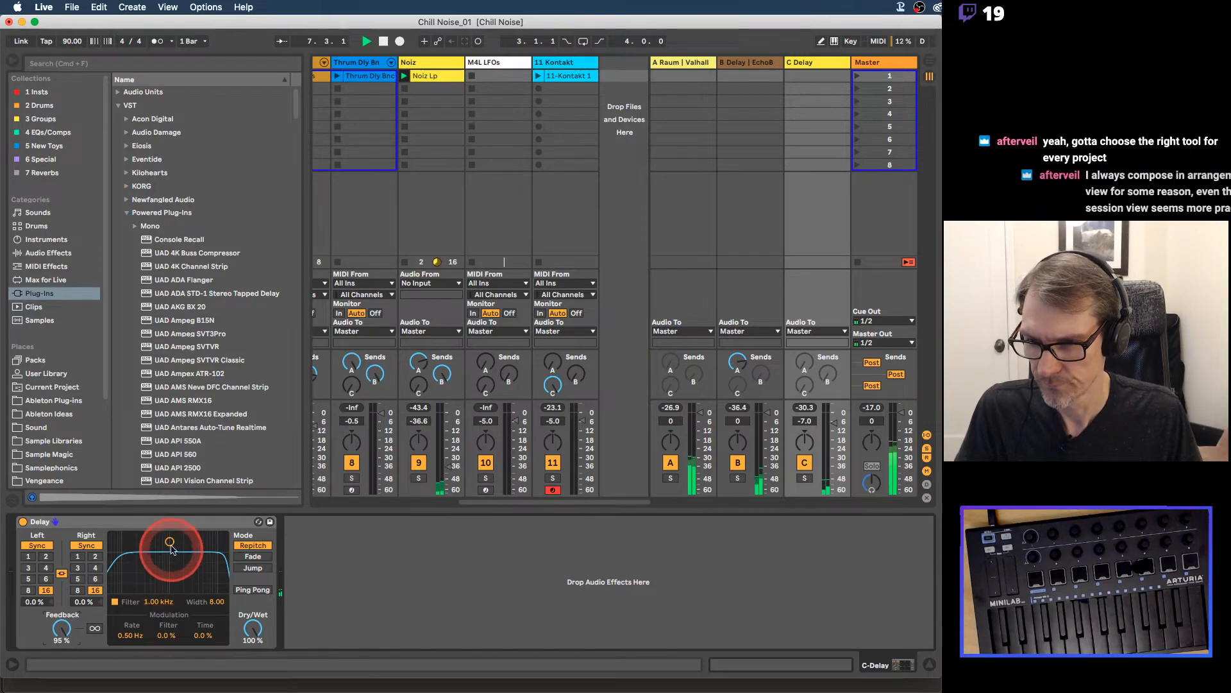
drag(171, 549, 179, 572)
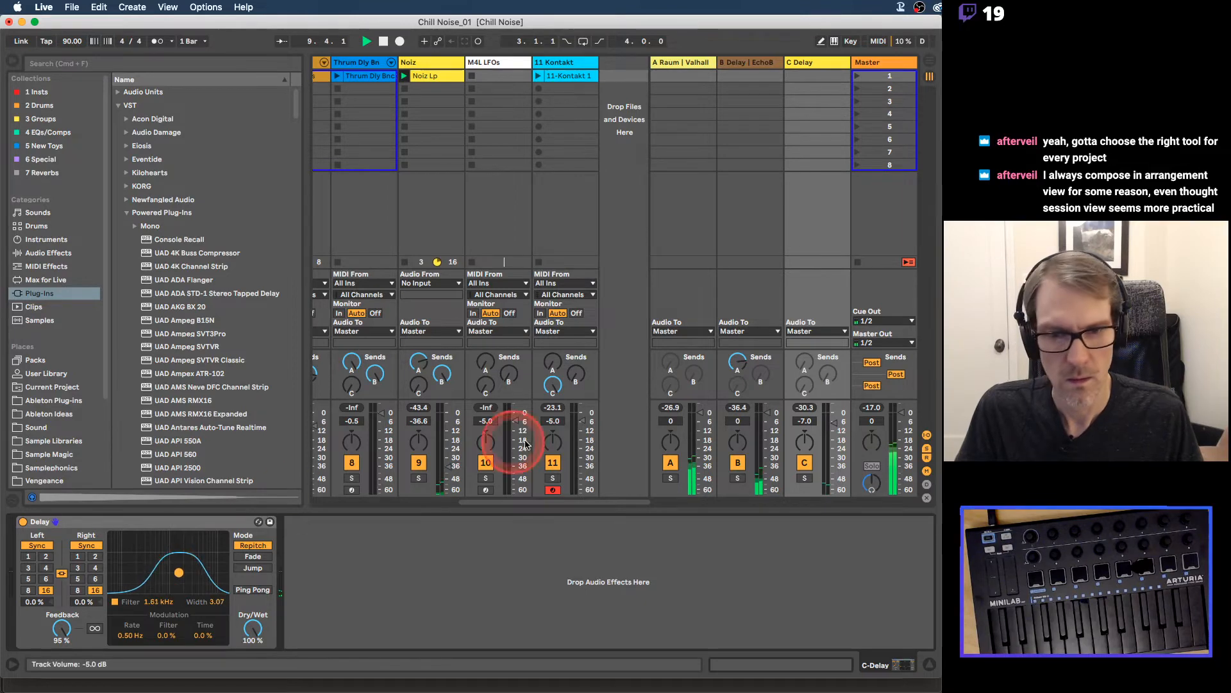
Step: Audition the Kontakt clip through return C, setting the return's volume to -2.0 dB and its Delay filter to 3.60 kHz, width 2.18
click(569, 69)
click(538, 77)
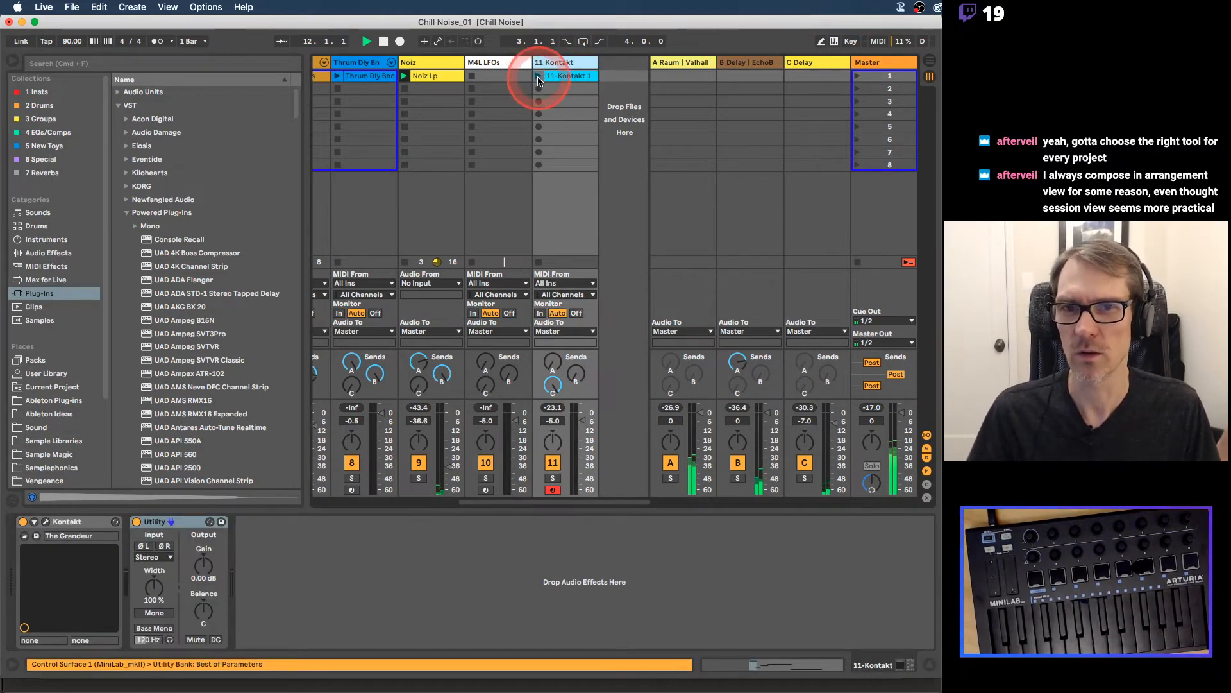
click(803, 64)
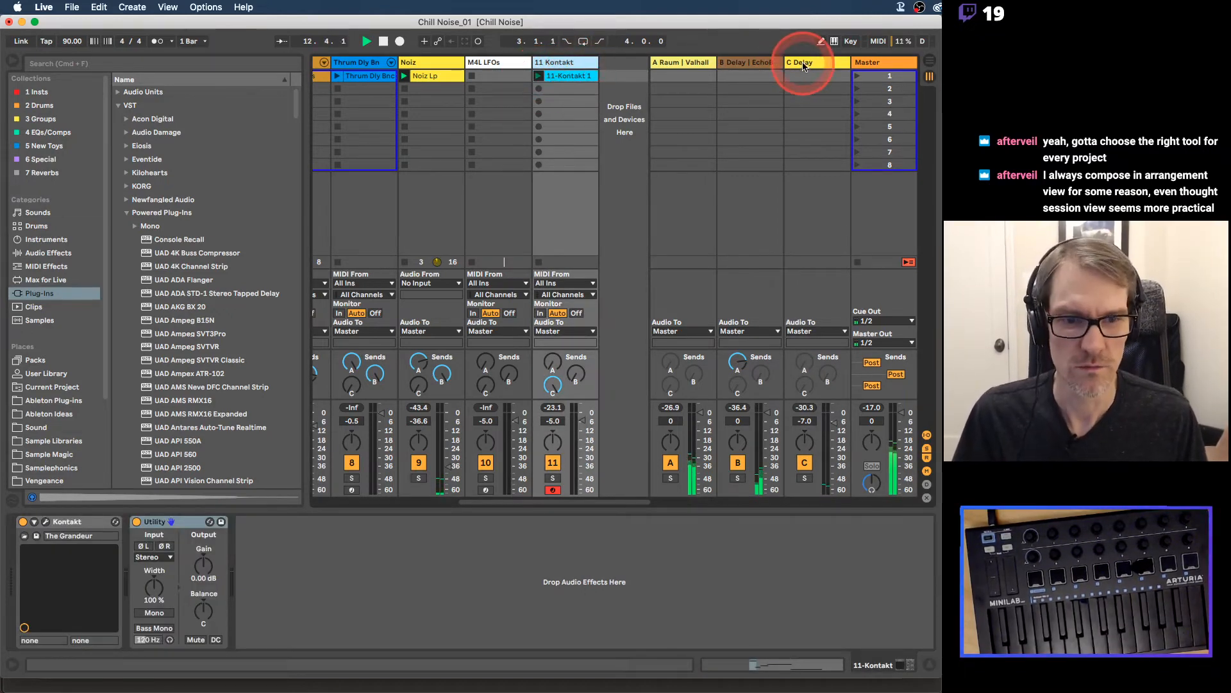
click(803, 64)
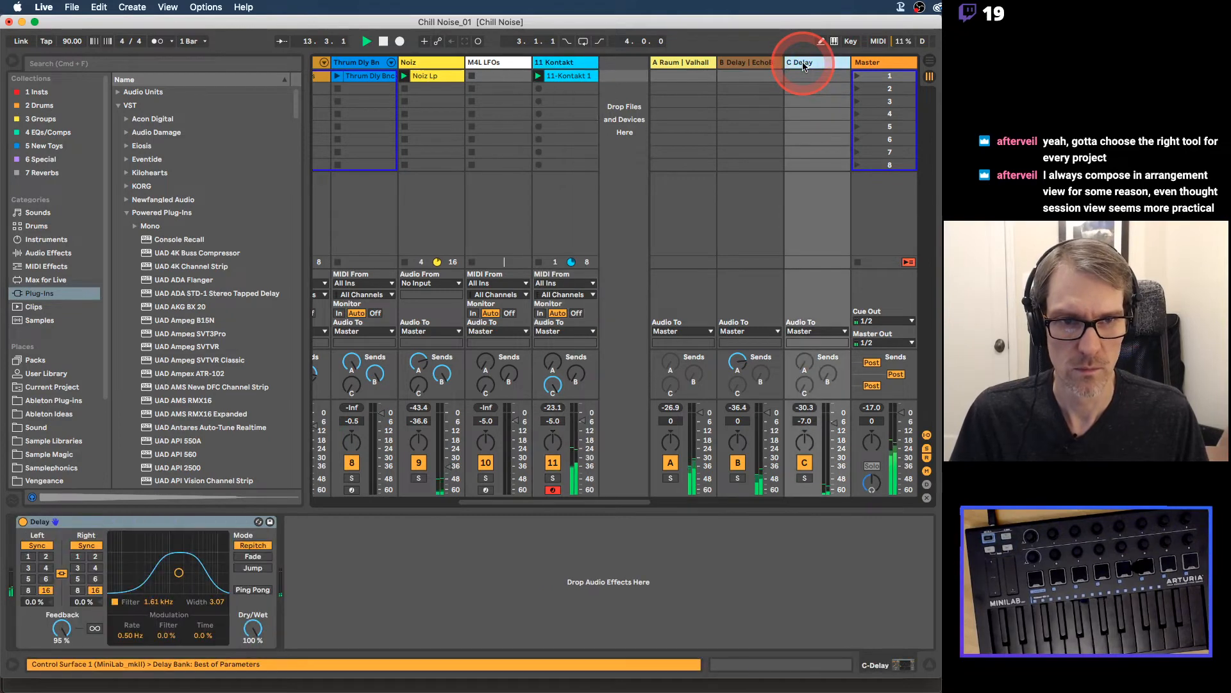
click(538, 261)
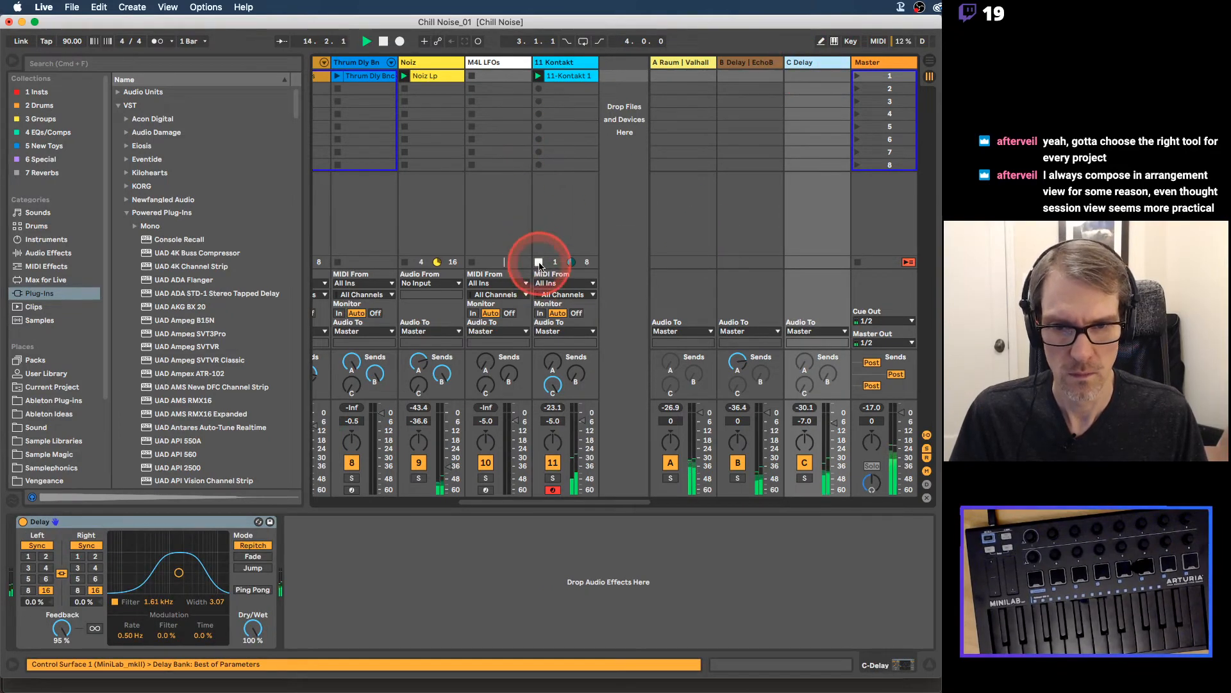
drag(834, 423, 832, 420)
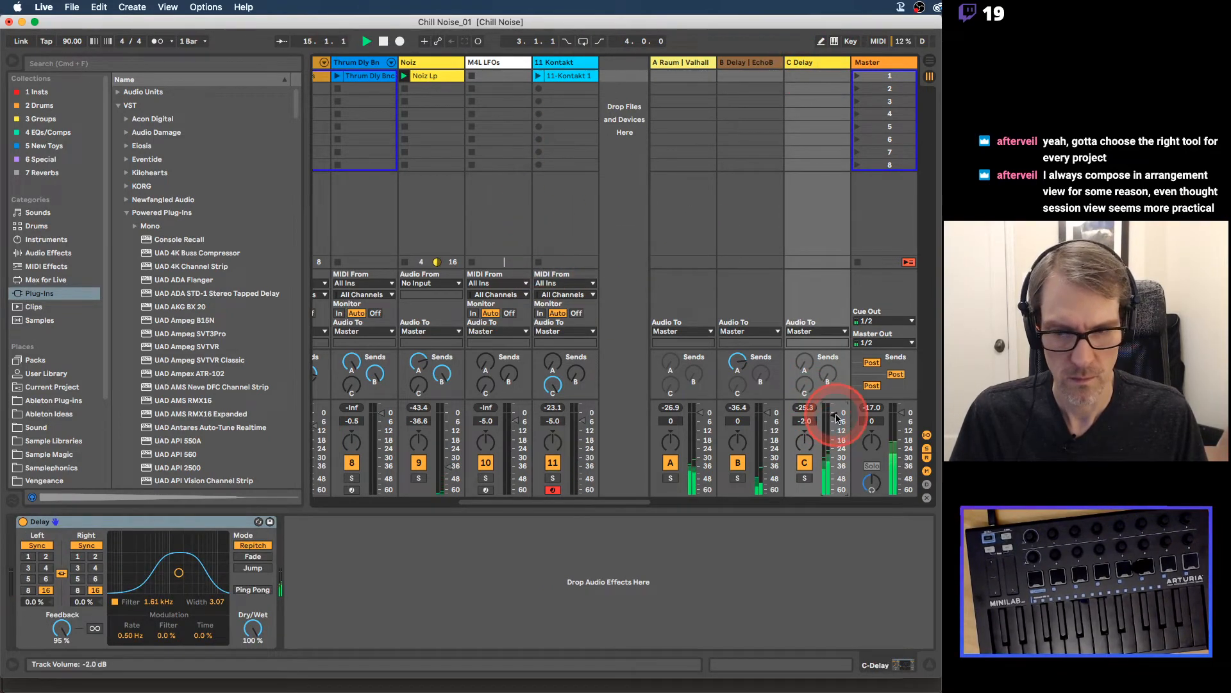
drag(179, 572, 190, 577)
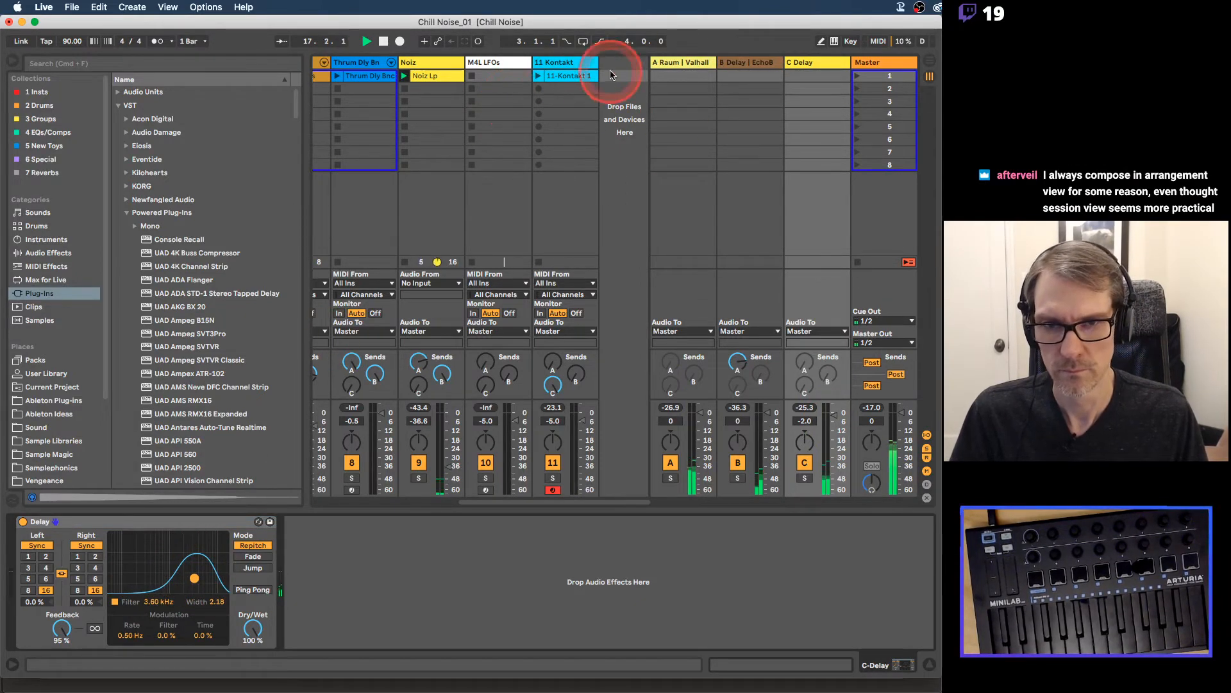
Step: Create an audio track named Pno Echo Bnc after the Kontakt track and set its audio input to C-Delay
click(579, 66)
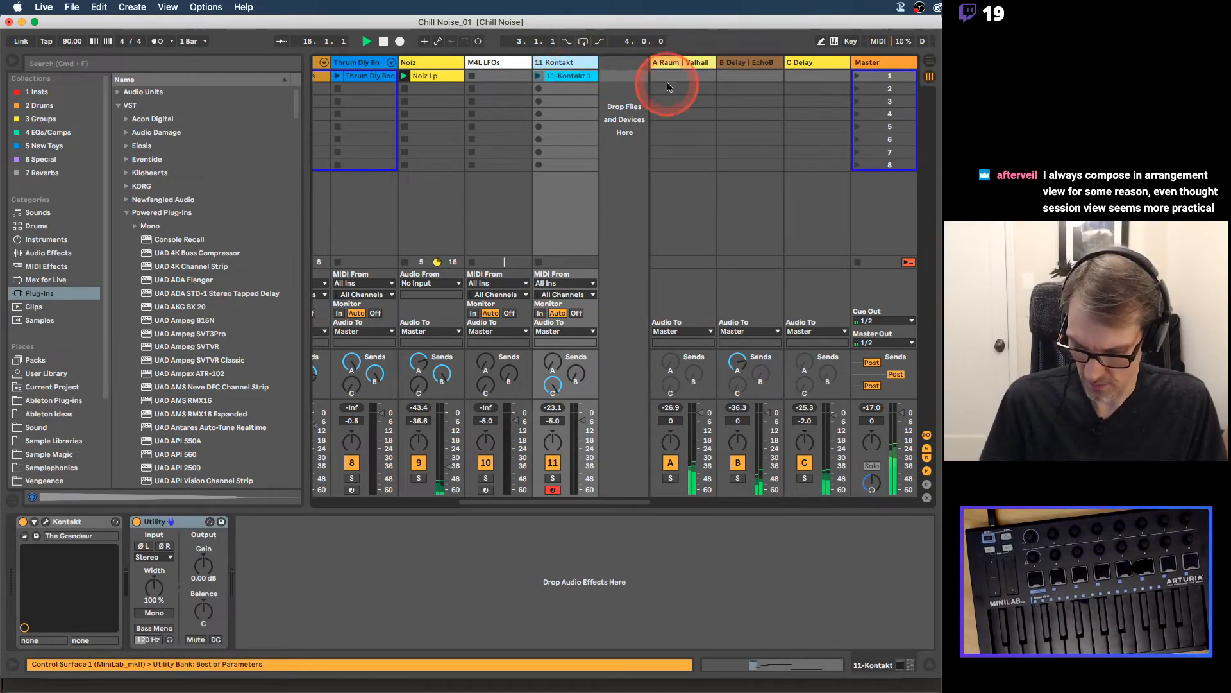
key(super+t)
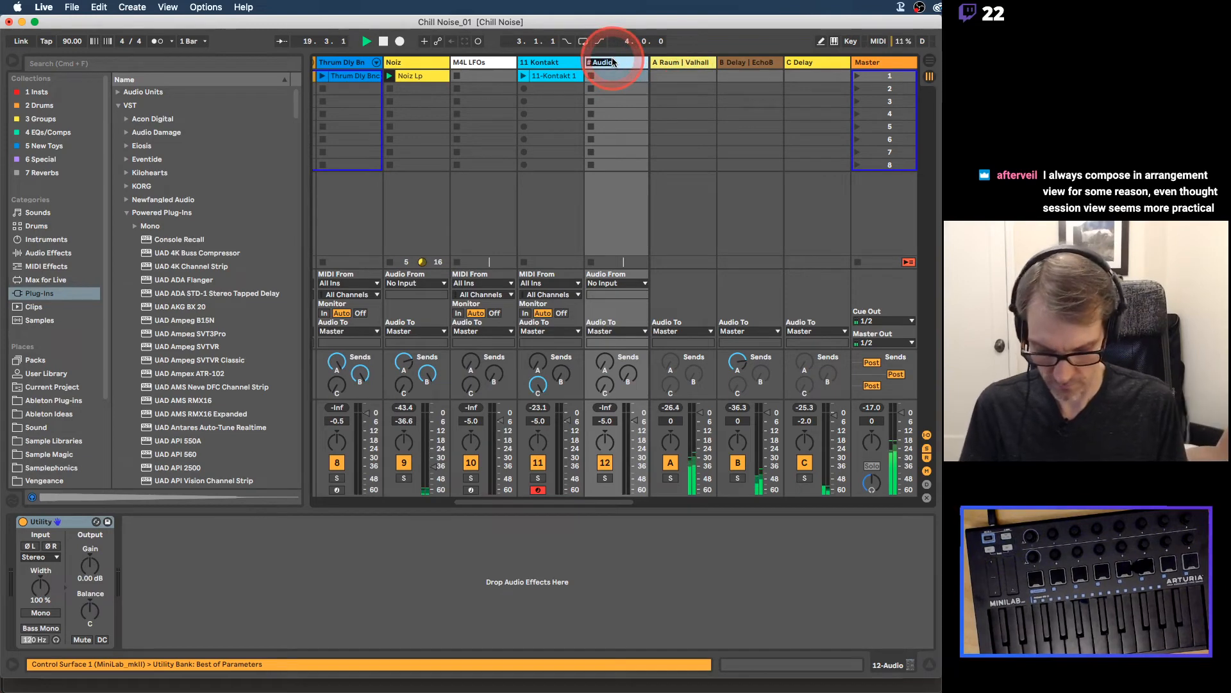
text(no Echo Bnc)
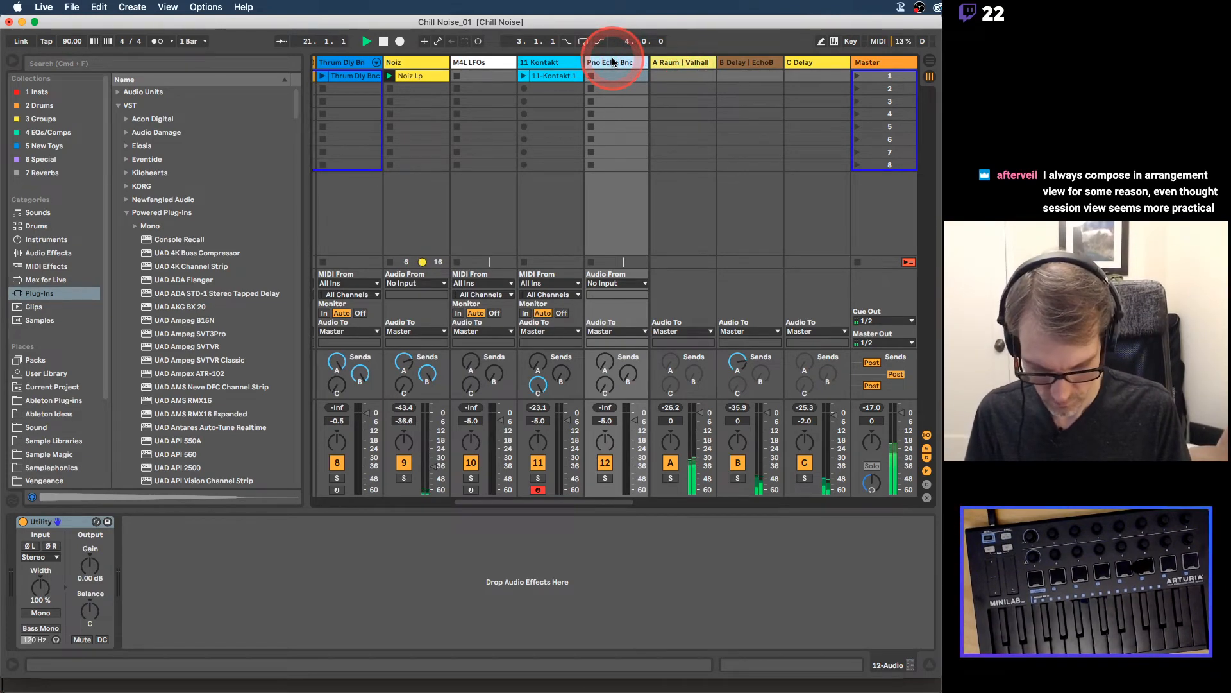
click(603, 284)
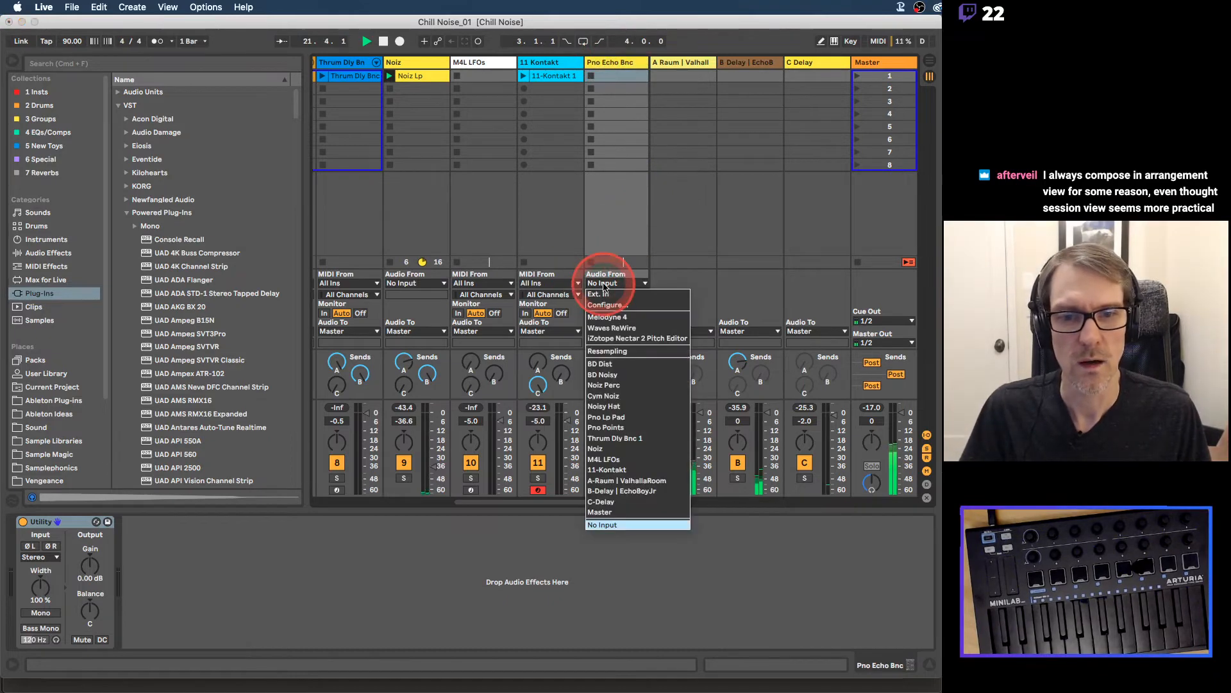
click(616, 491)
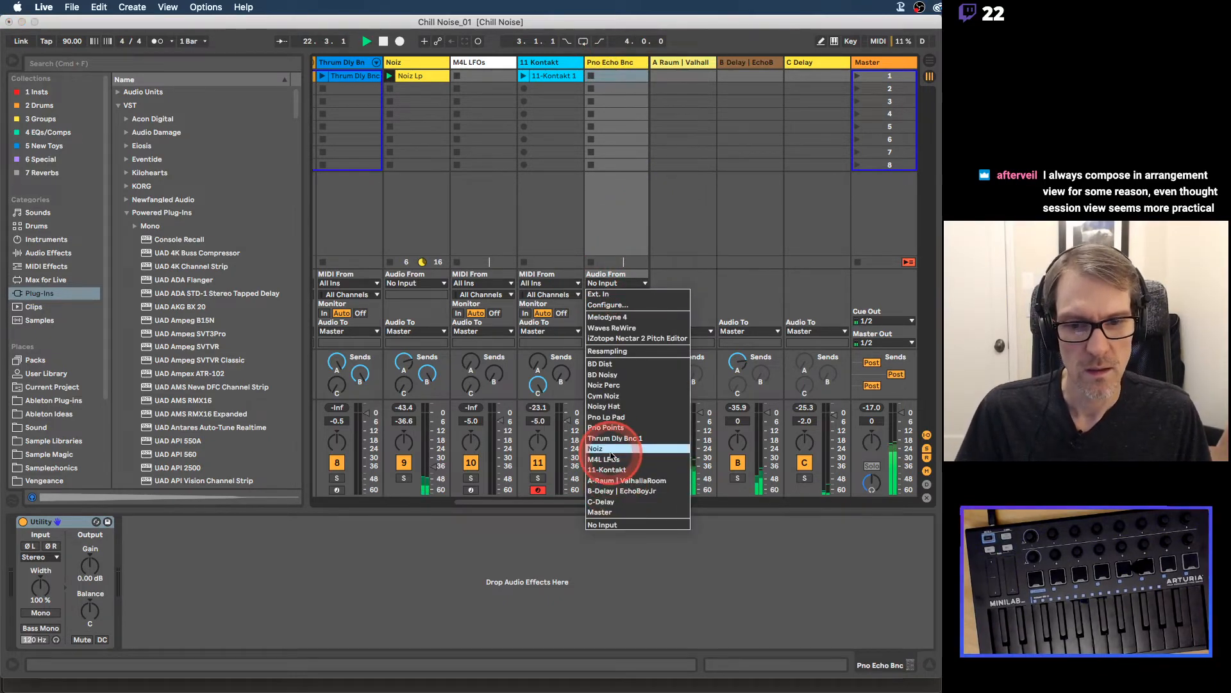
click(614, 502)
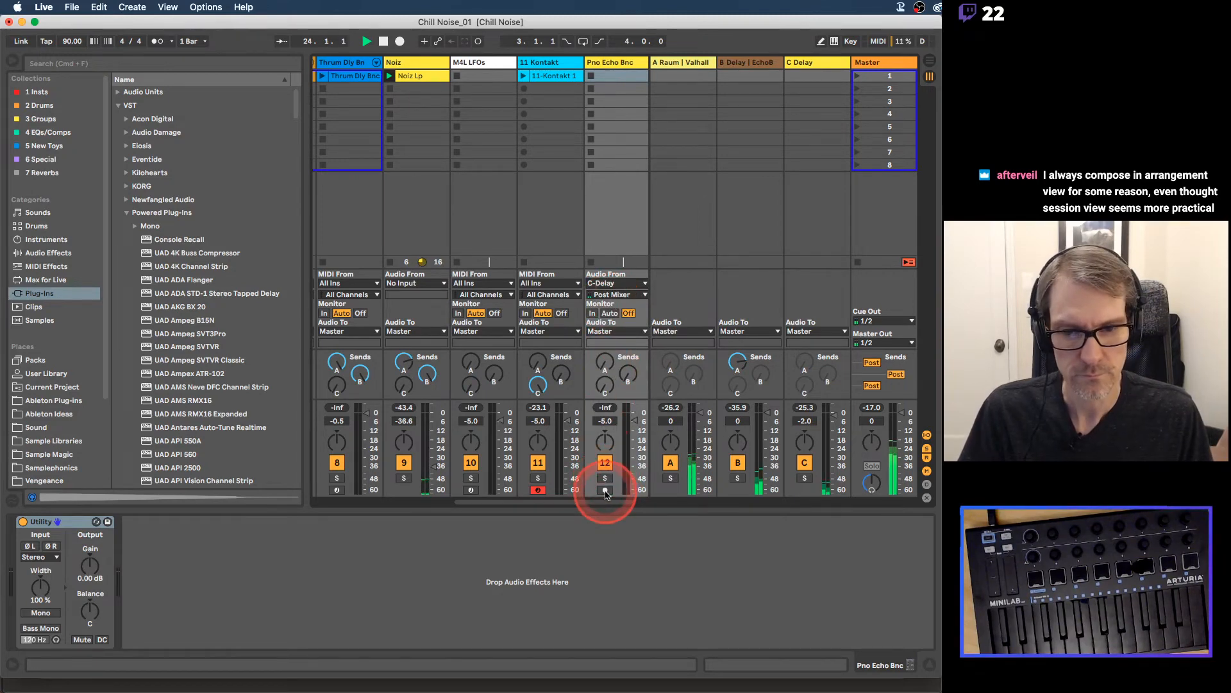
Step: Arm the Pno Echo Bnc track, launch the Kontakt clip, and record its echoes into the bounce track's first slot
click(581, 90)
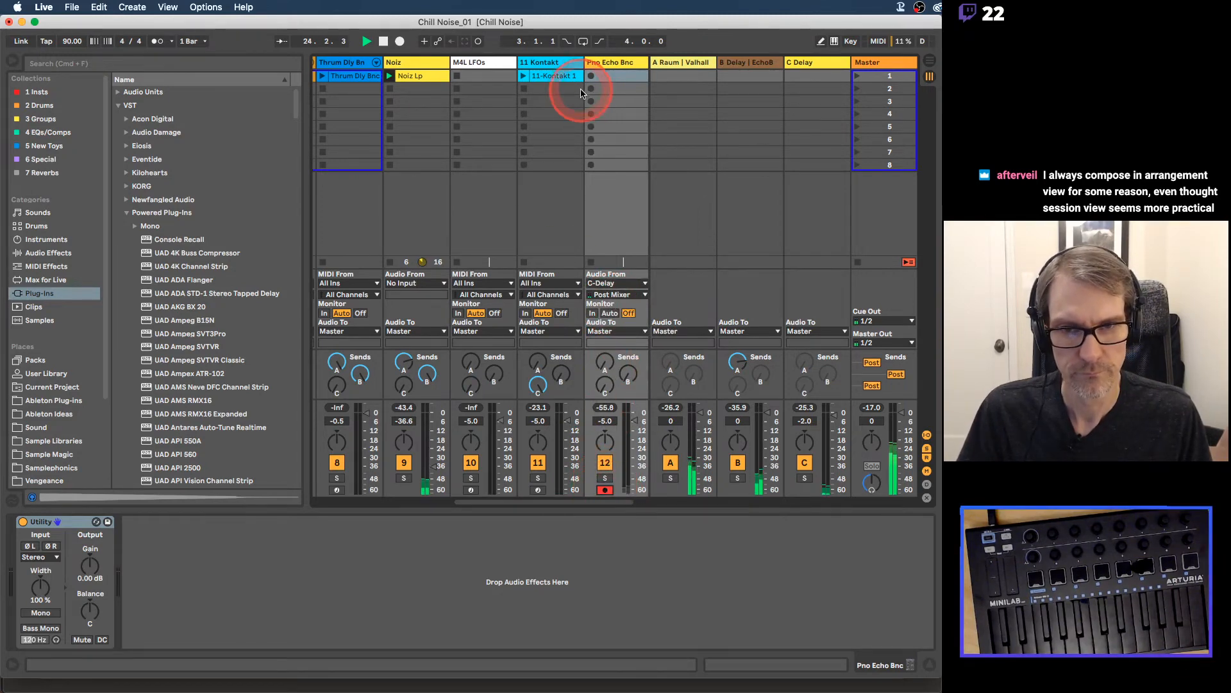
click(524, 76)
click(633, 79)
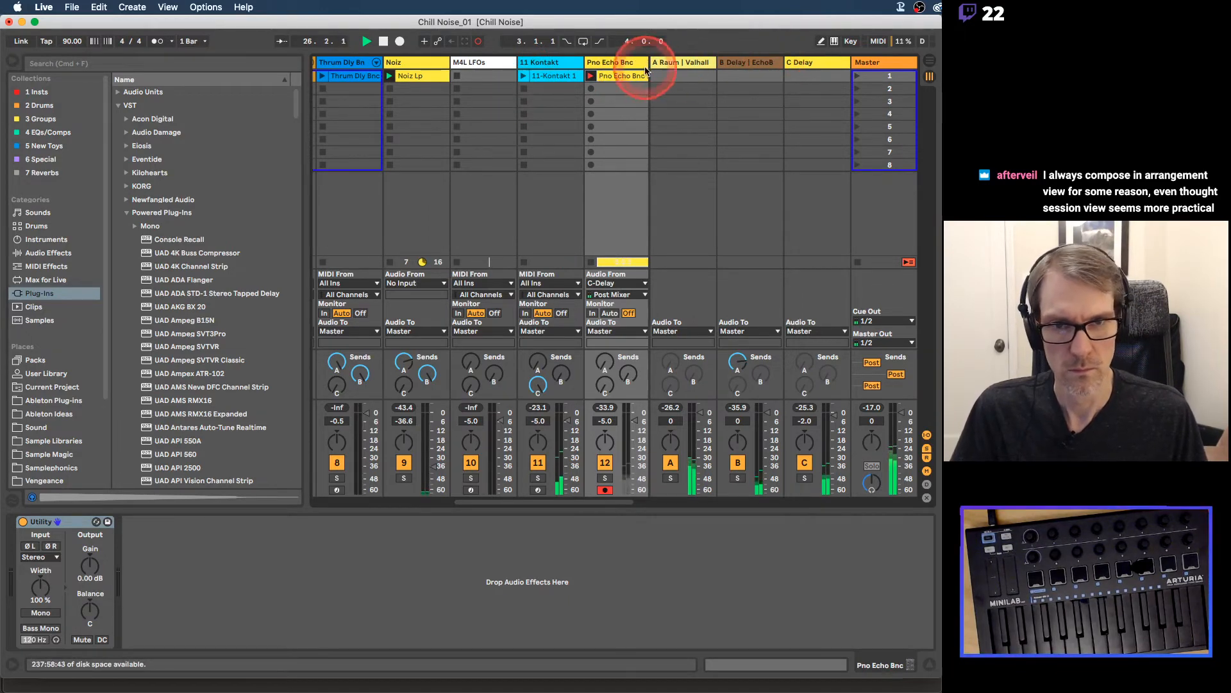
Step: While recording, freeze and unfreeze return C's Delay and sweep its filter to 417 Hz, width 1.84
click(816, 64)
drag(124, 564, 186, 578)
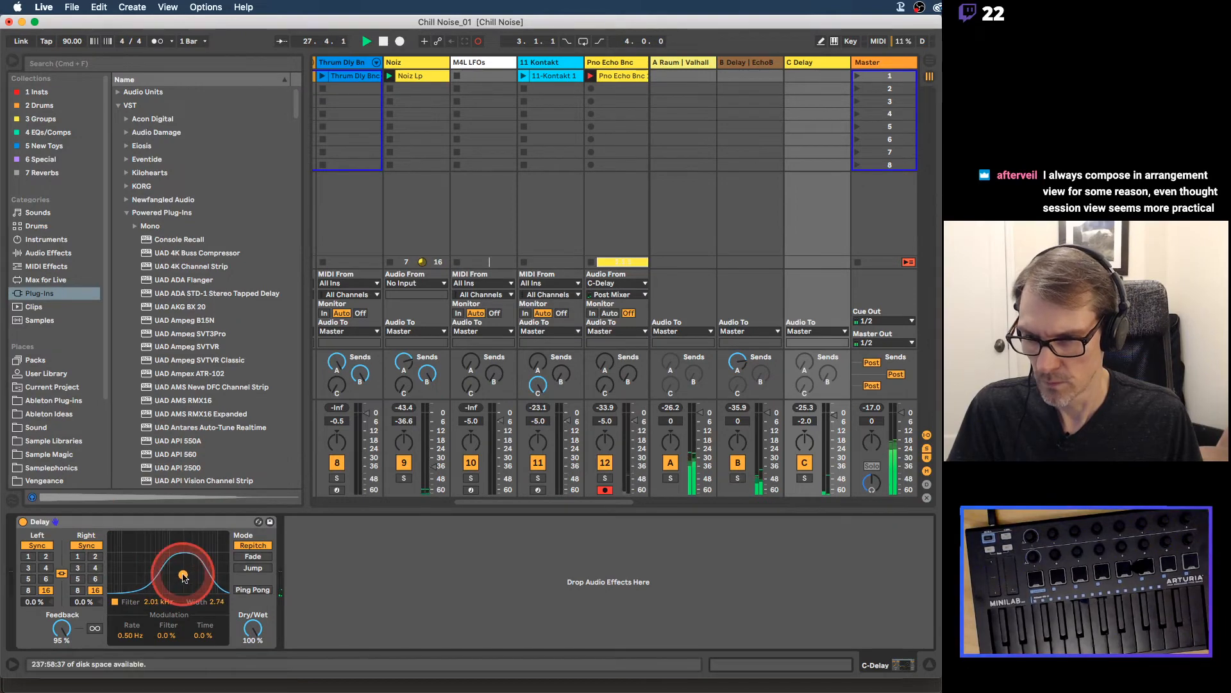
click(100, 631)
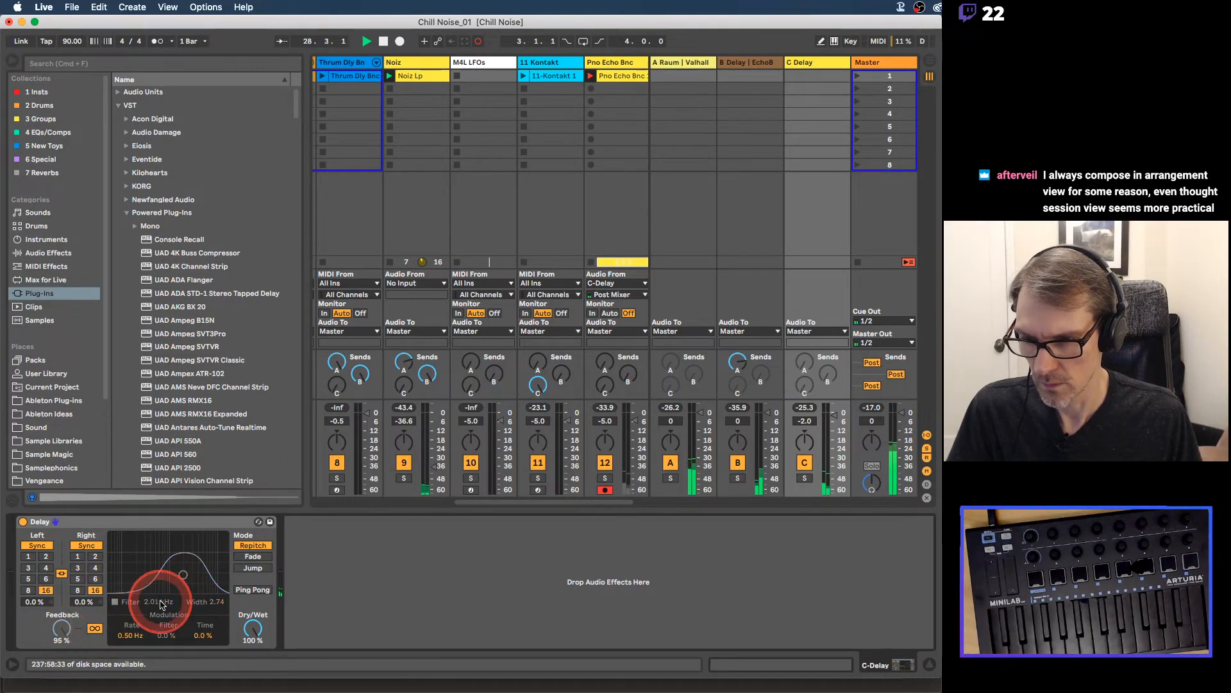
click(183, 575)
drag(181, 579, 132, 521)
click(94, 628)
Step: Delete the Delay device from return C
click(129, 521)
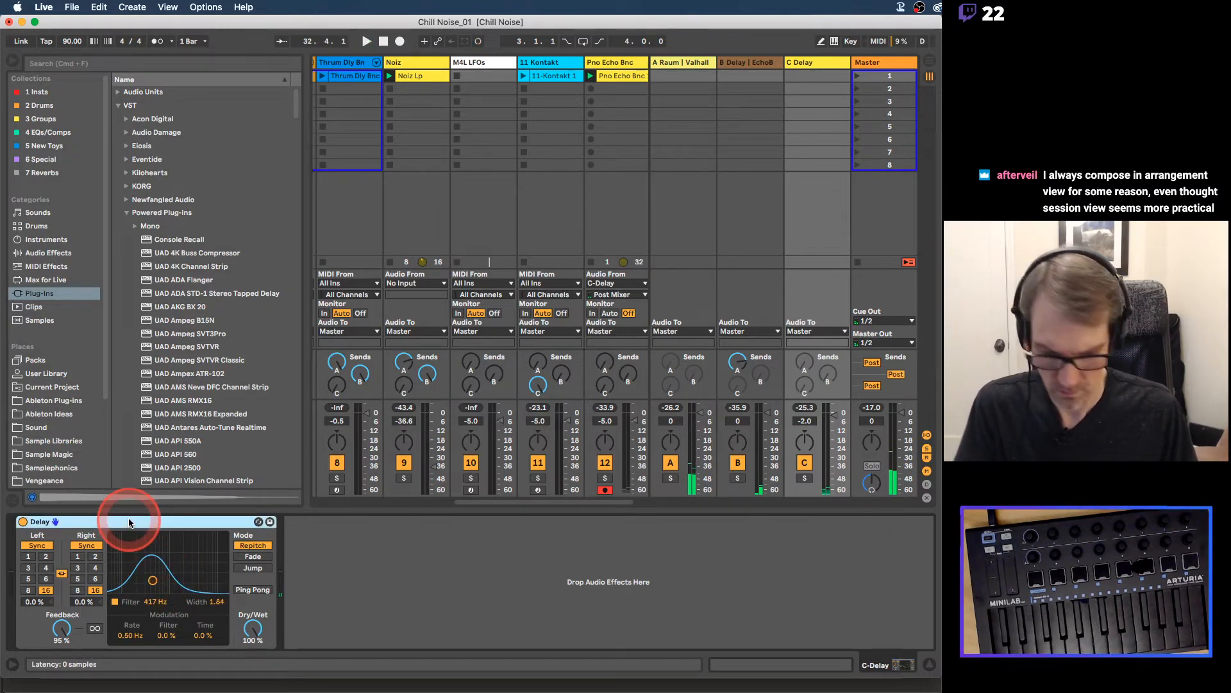
key(Delete)
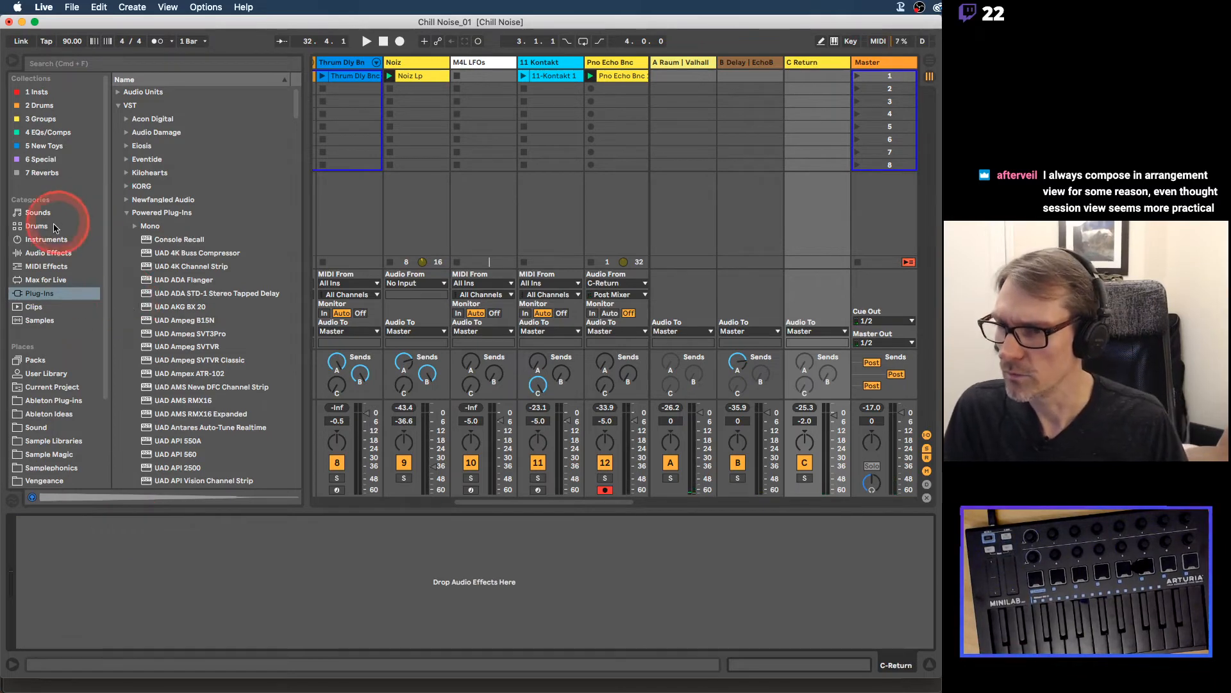
Step: Try Echo on return C, check its Modulation and Character settings, and remove it again
click(46, 239)
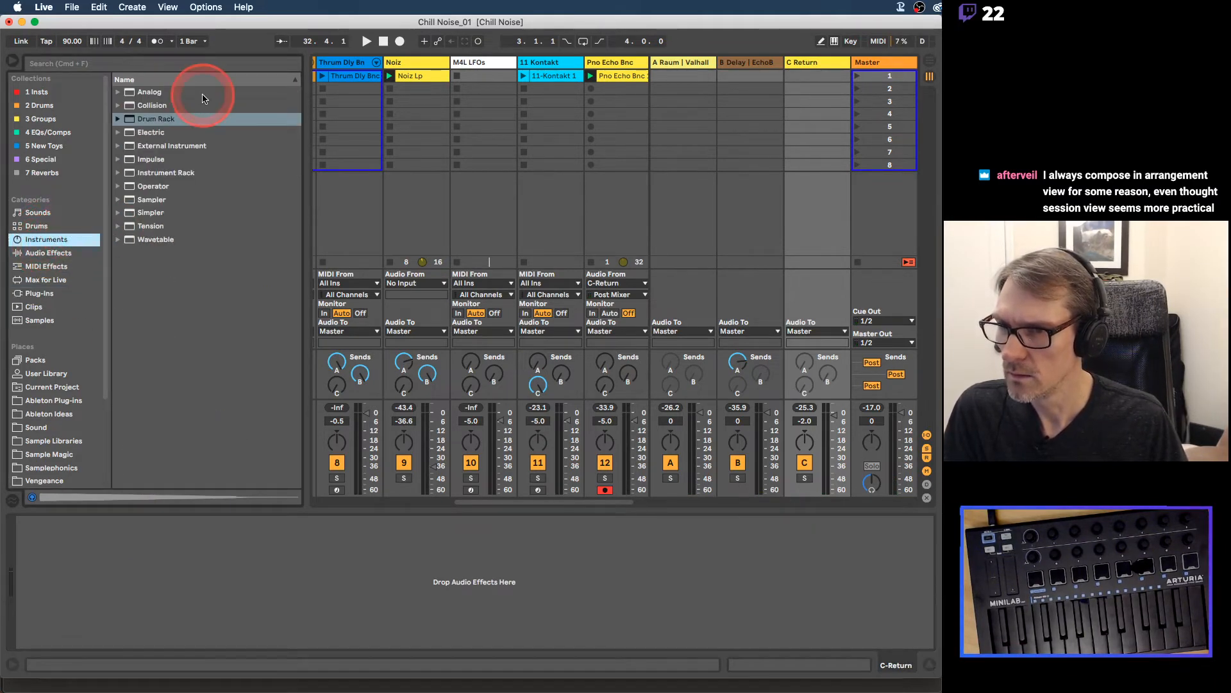
click(72, 252)
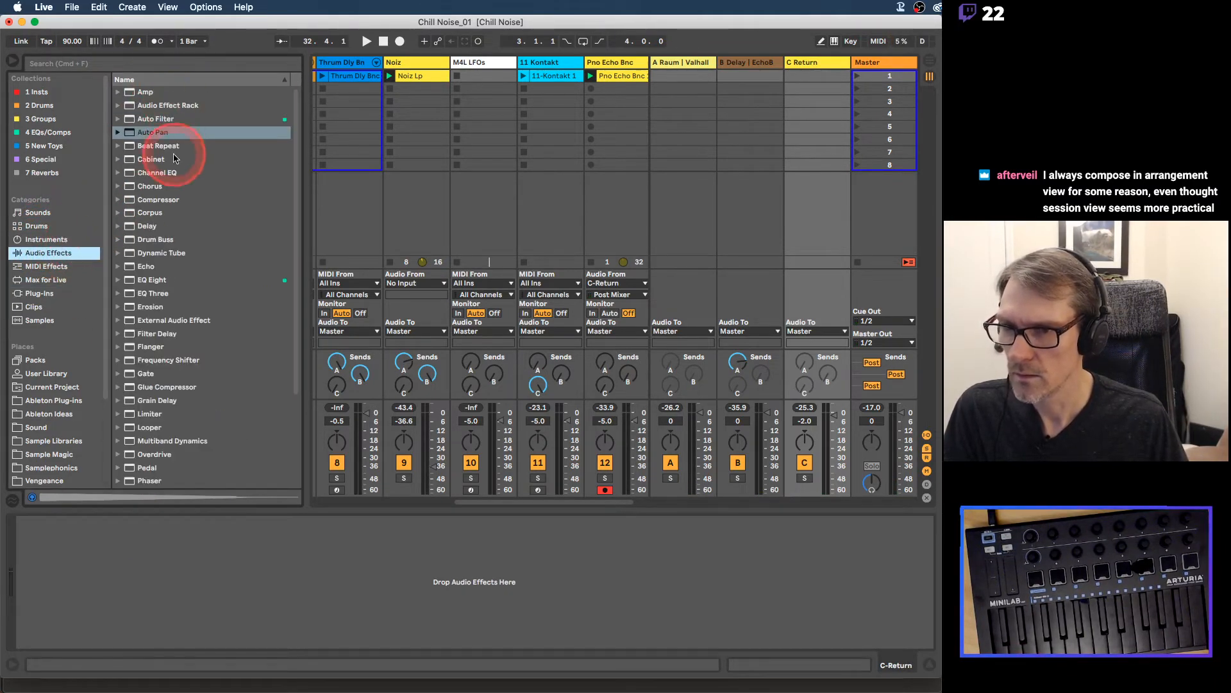
drag(123, 267, 69, 544)
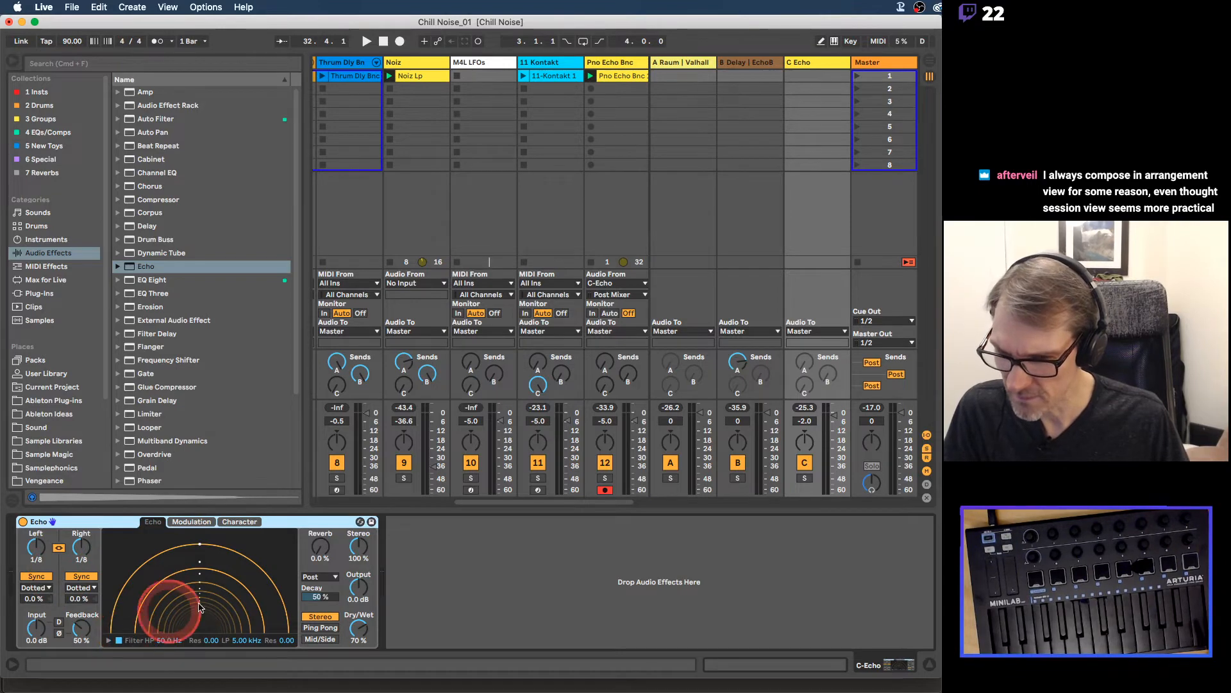
click(191, 521)
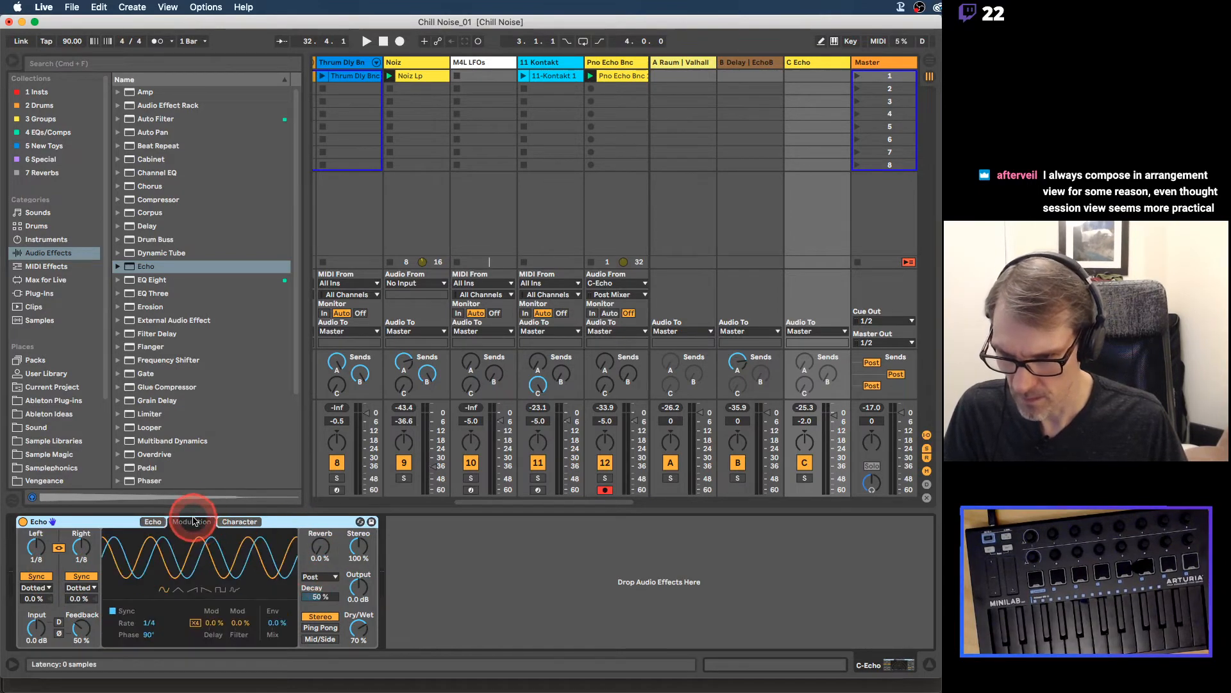
click(241, 522)
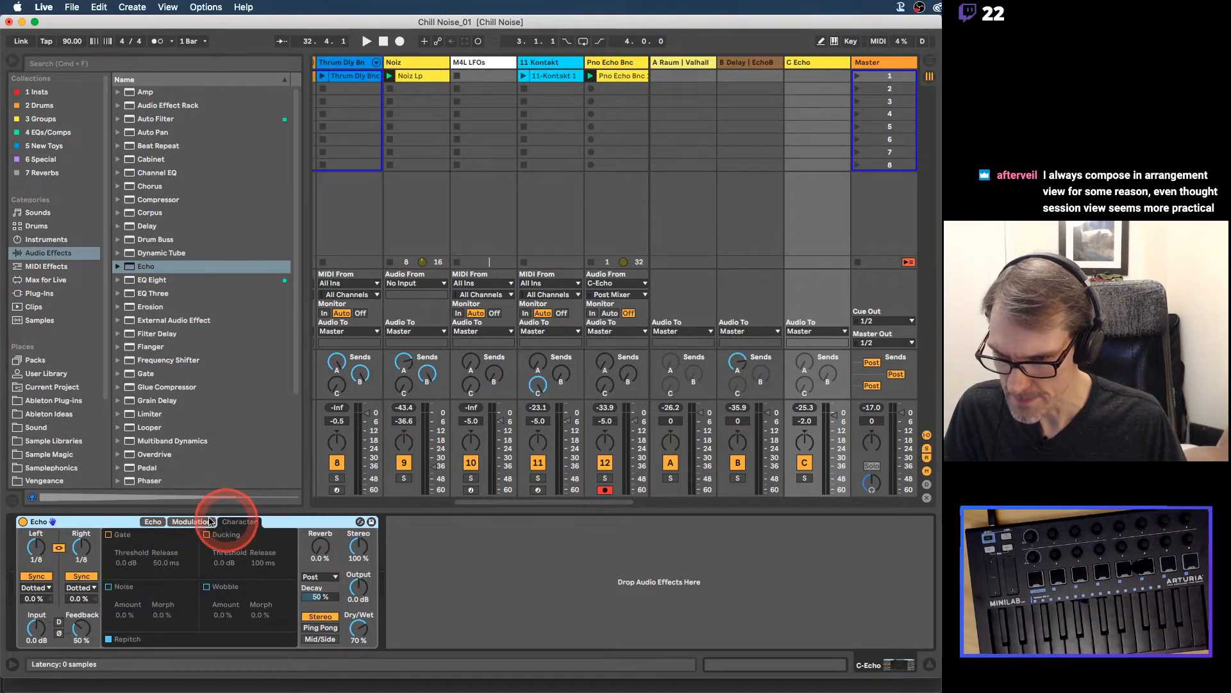
click(153, 521)
key(Delete)
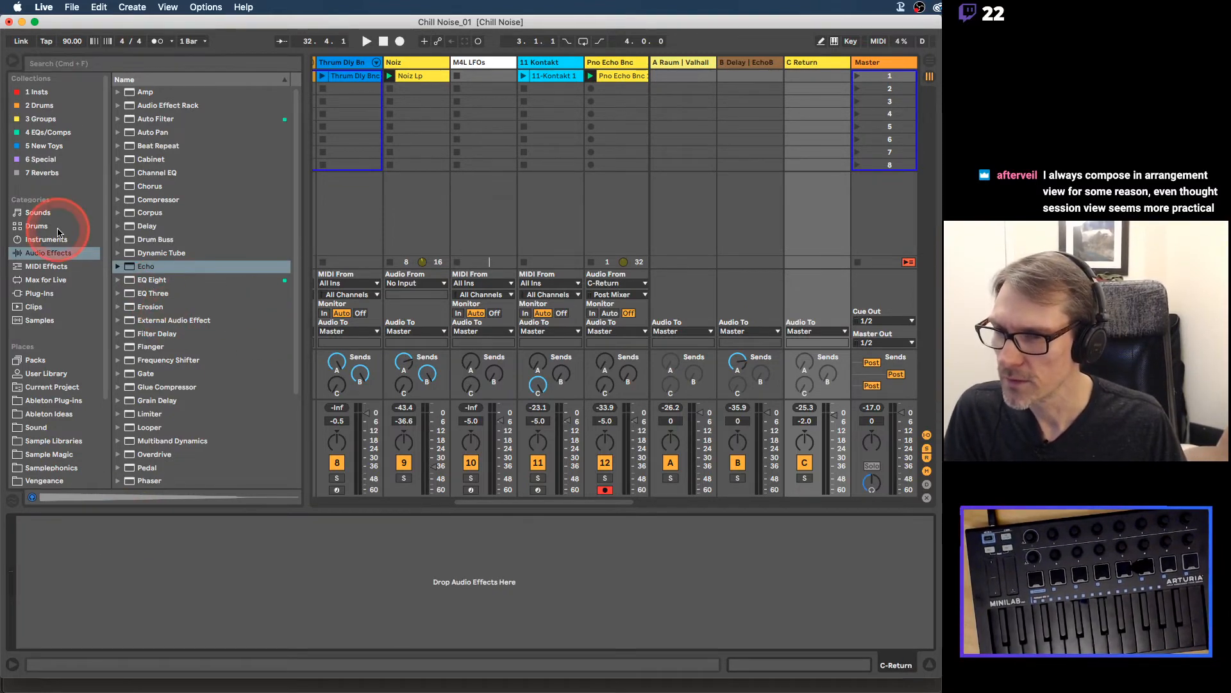
Step: Look through the VST plug-in list for another delay to use on return C
click(39, 294)
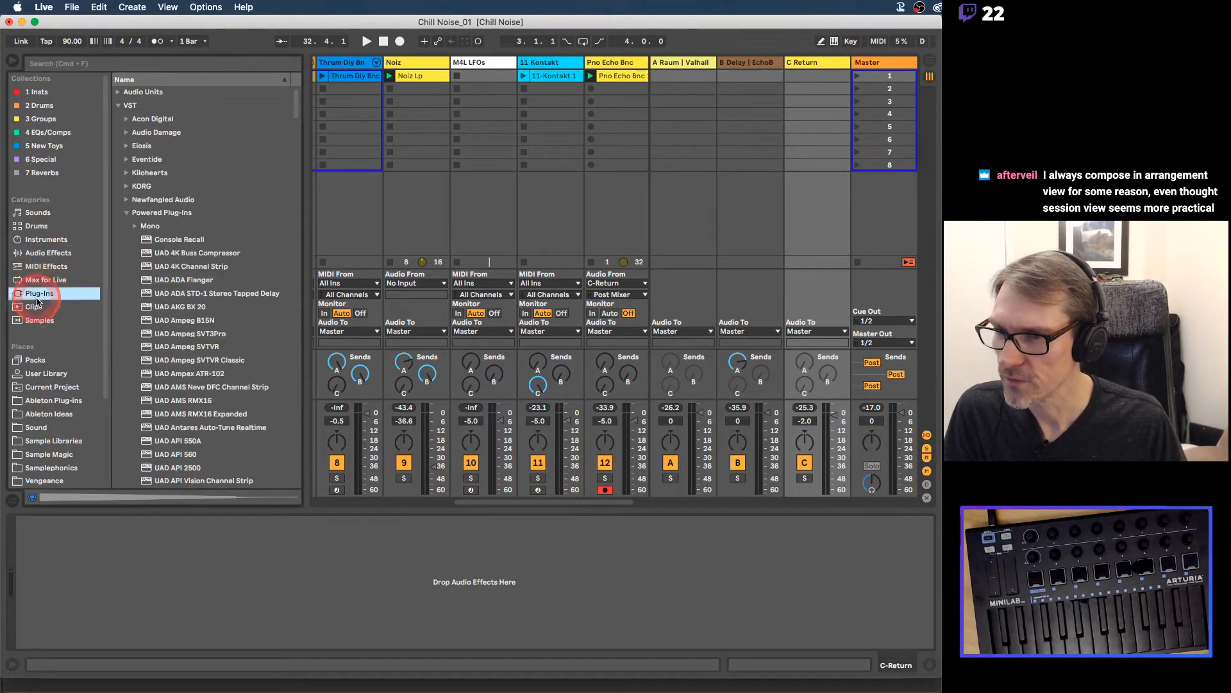
click(127, 213)
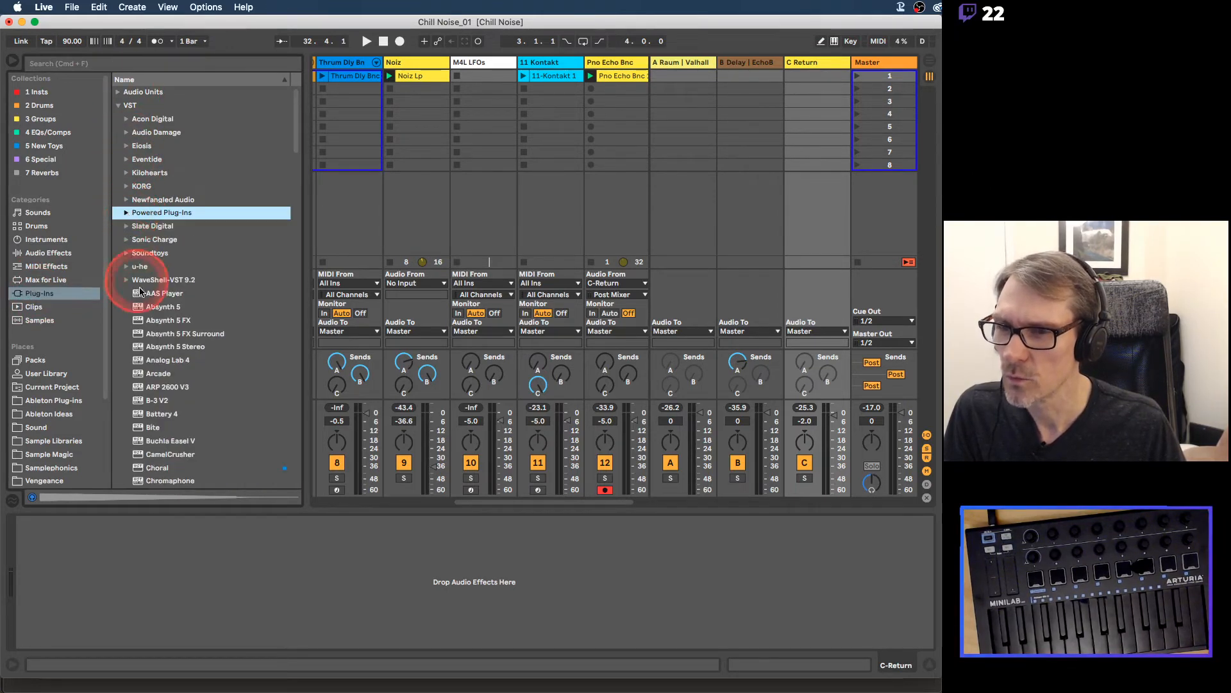
scroll(183, 307, down, 5)
scroll(183, 315, down, 8)
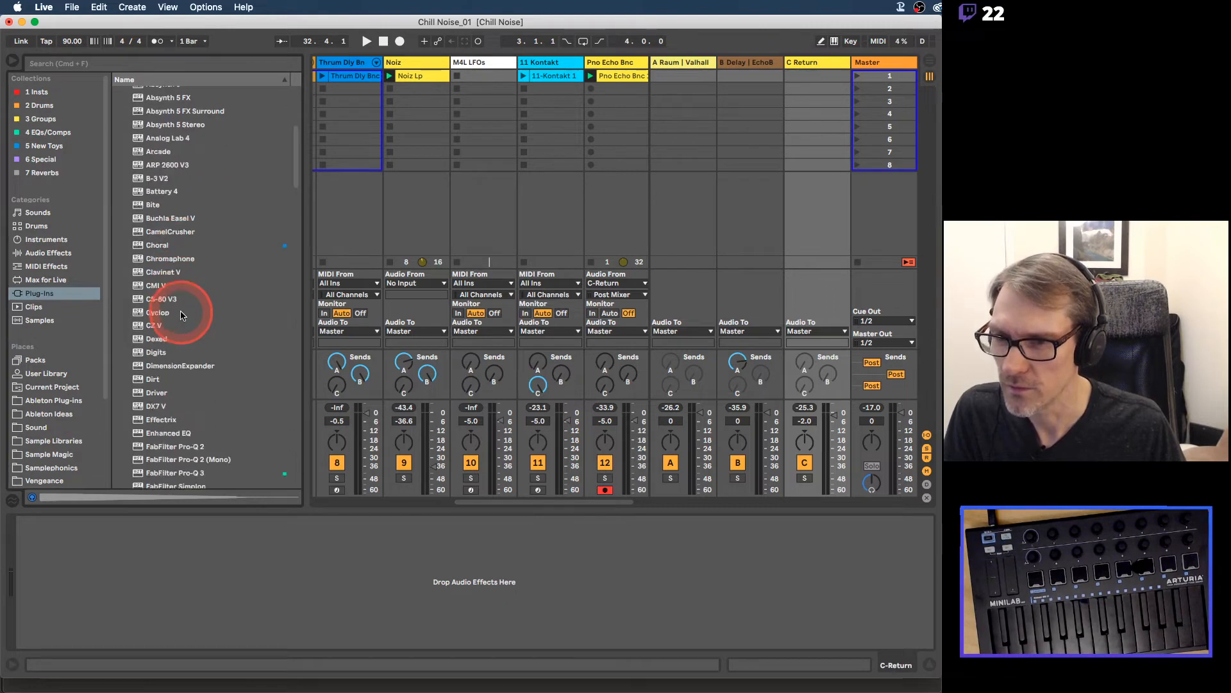
scroll(182, 314, down, 2)
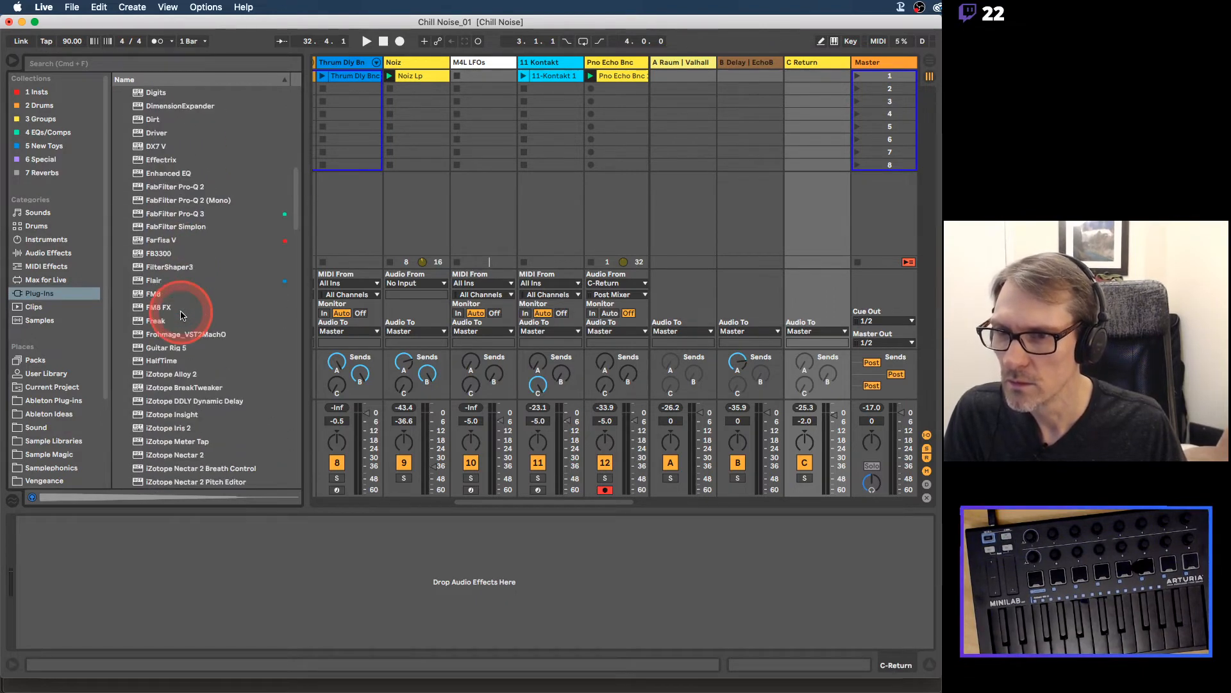
scroll(214, 281, up, 1)
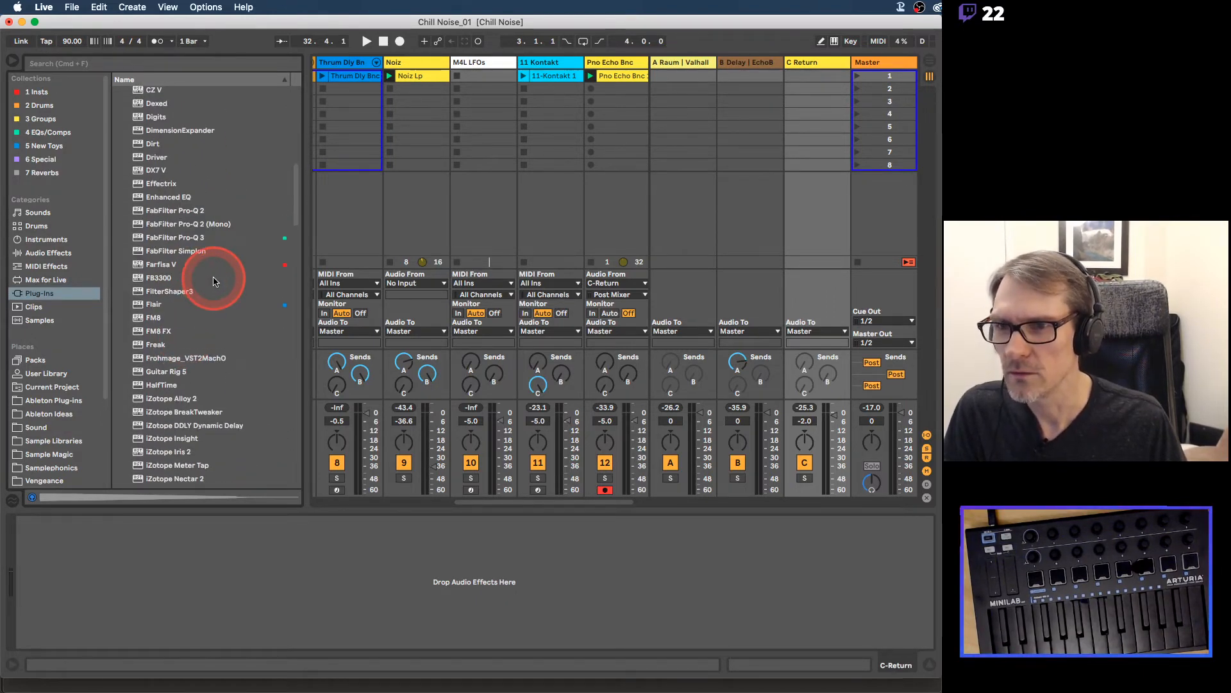
scroll(214, 281, down, 10)
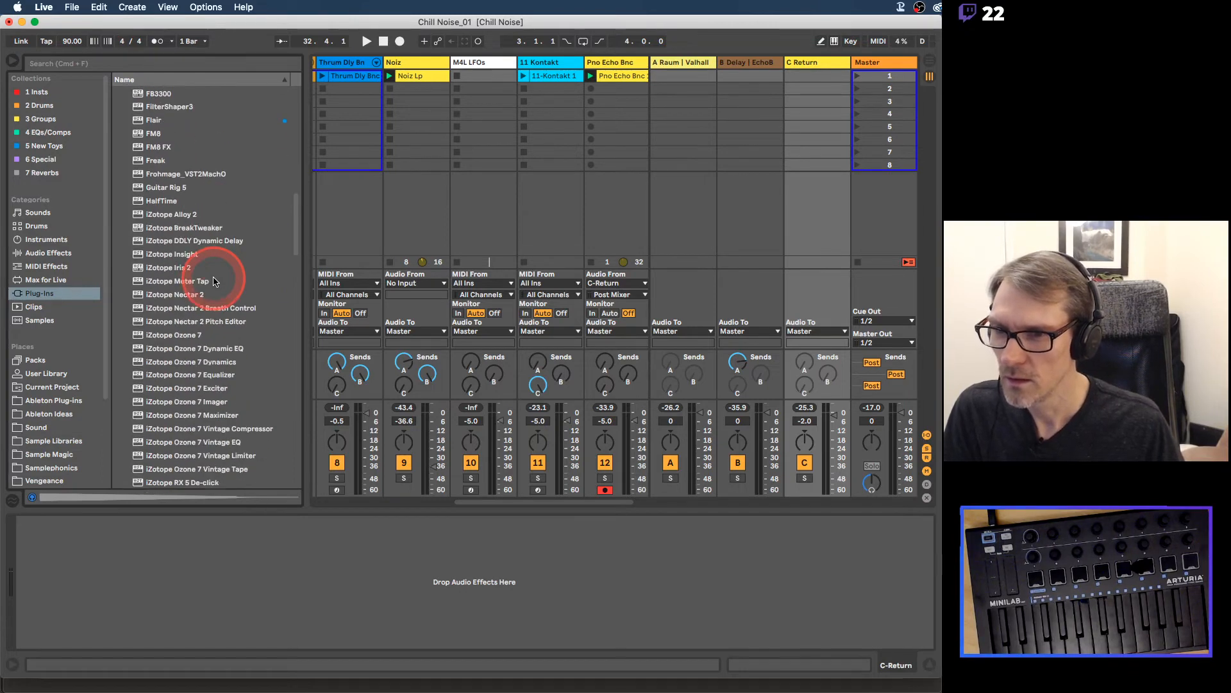
scroll(214, 281, down, 3)
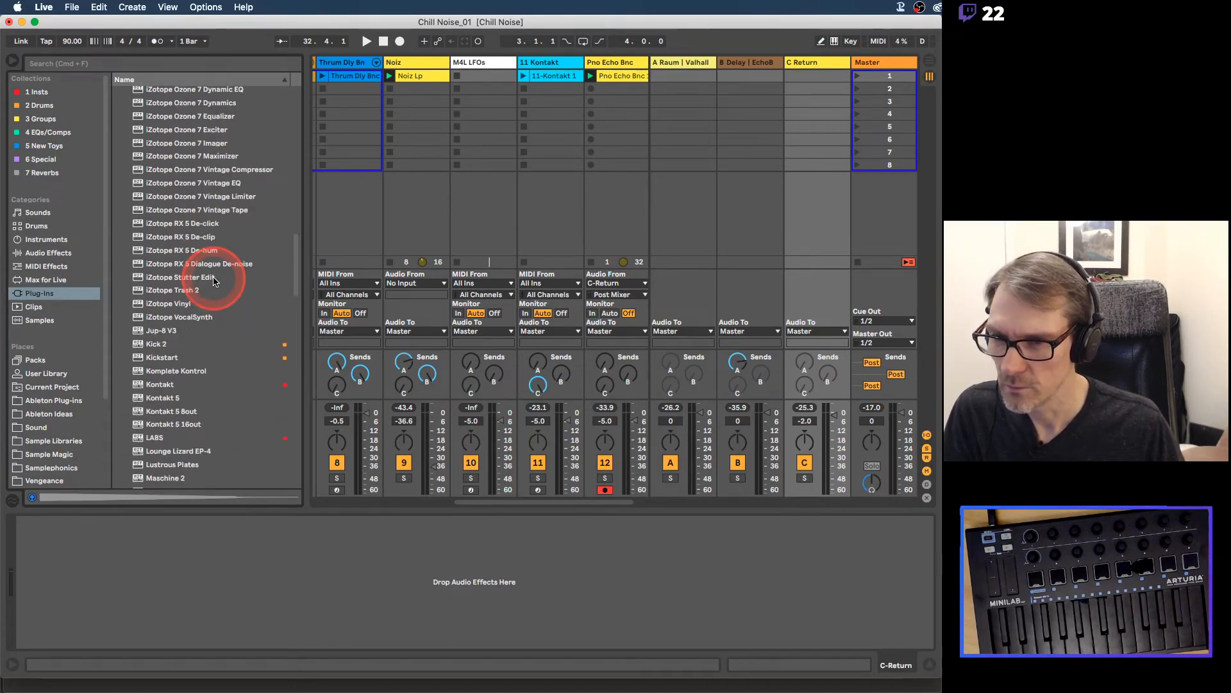
scroll(214, 281, down, 10)
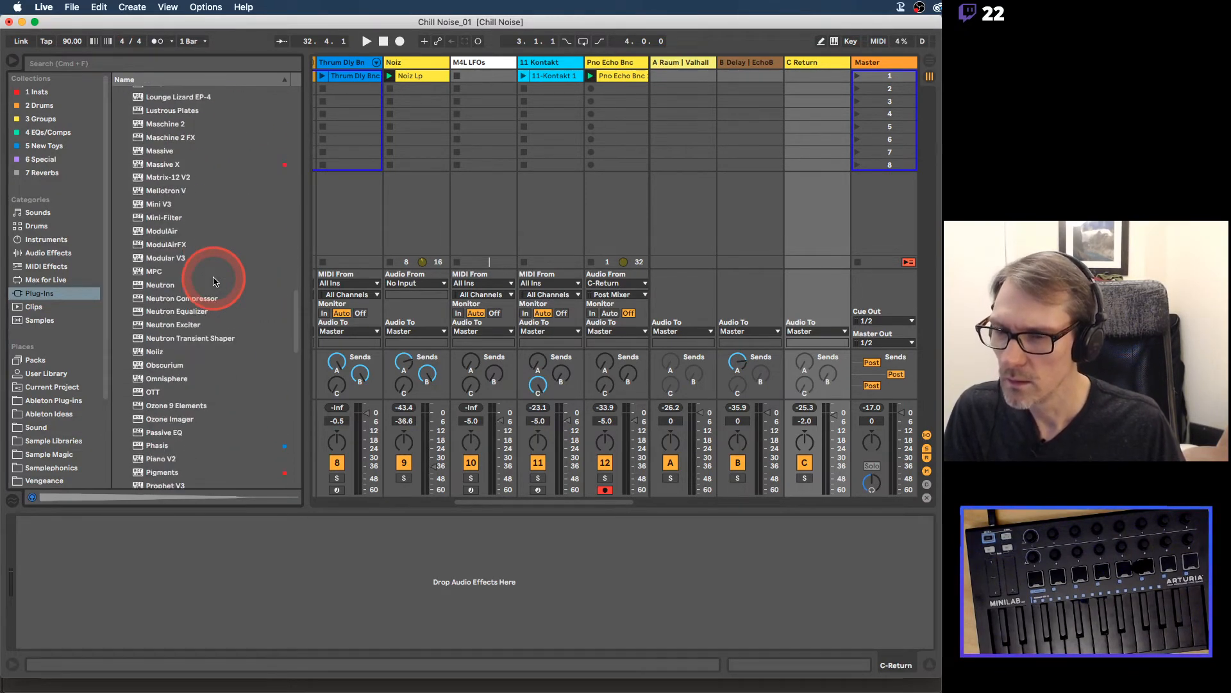
scroll(213, 281, down, 2)
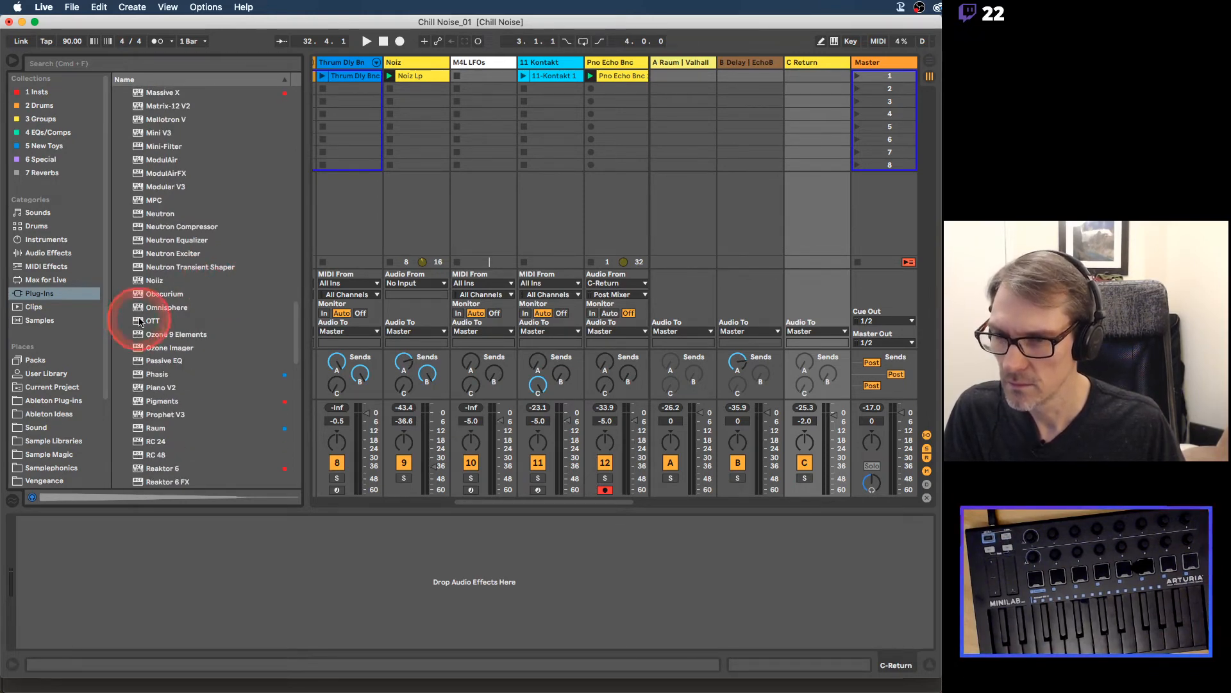
Step: Search the plug-ins for "delay", try iZotope DDLY Dynamic Delay on return C, and remove it again
click(152, 65)
text(d)
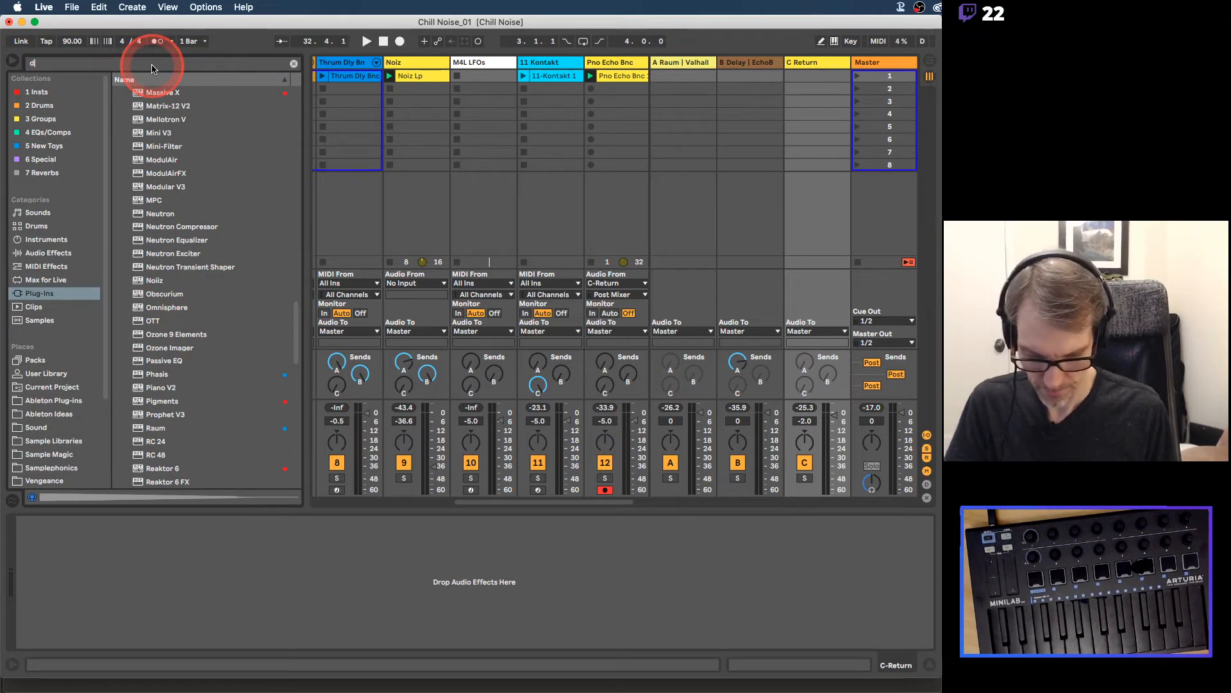
text(elay)
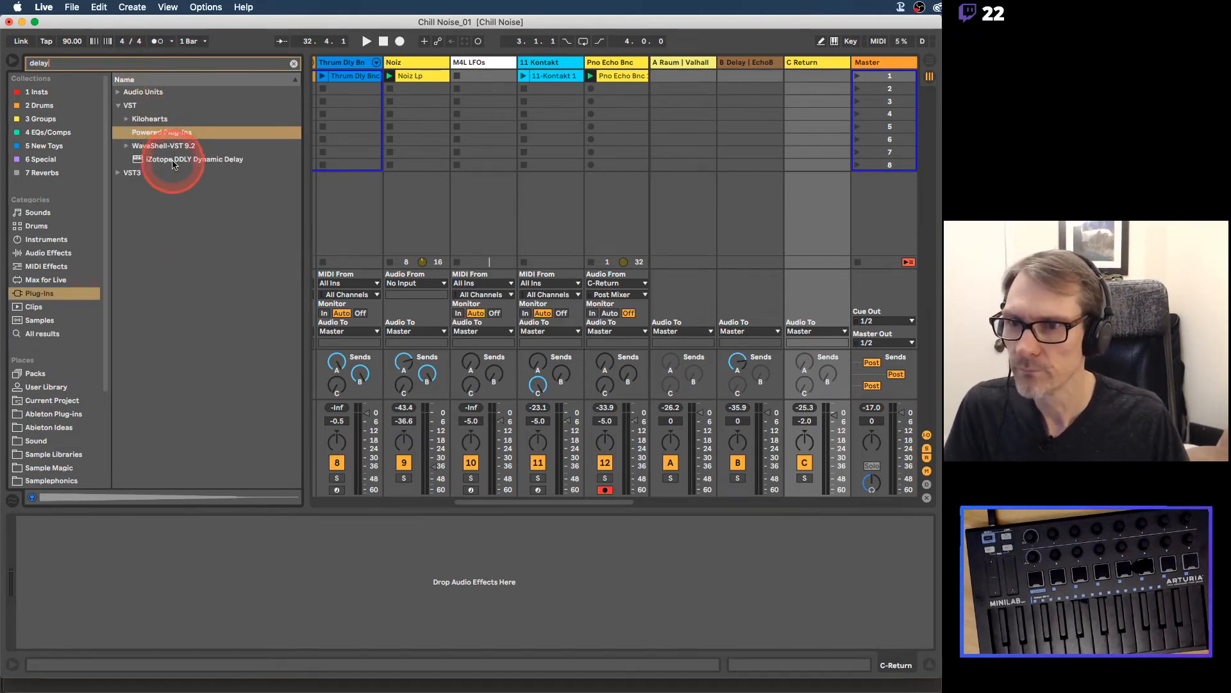
drag(170, 160, 143, 570)
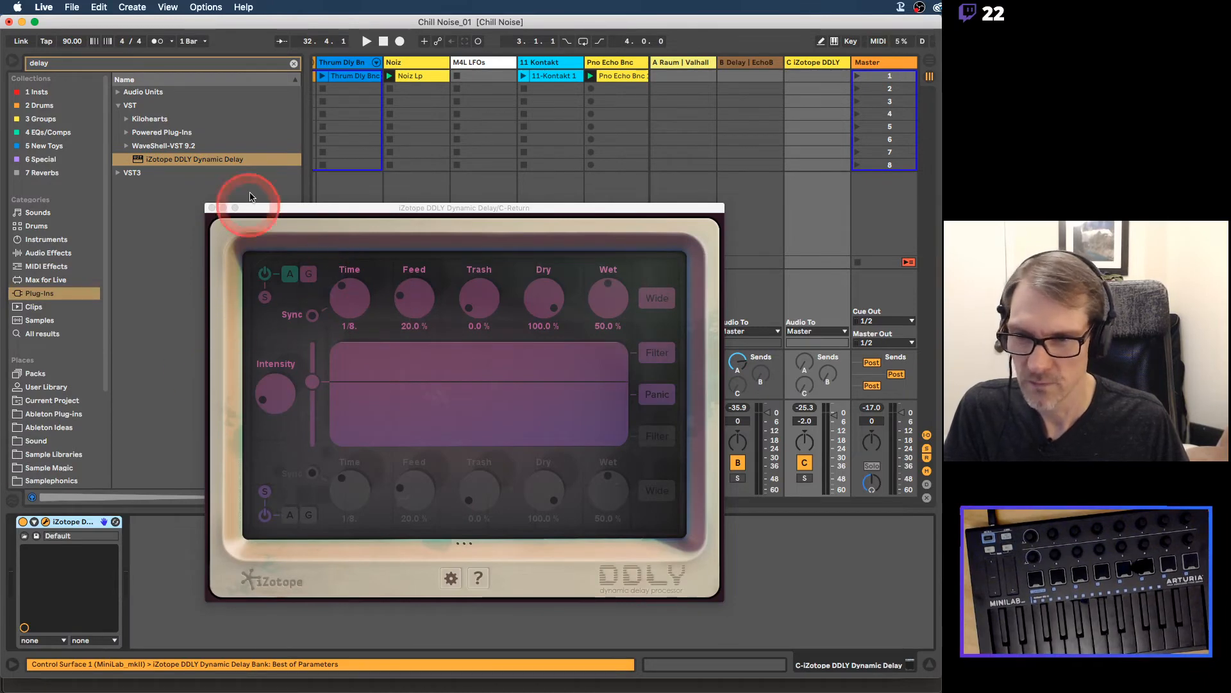
click(211, 208)
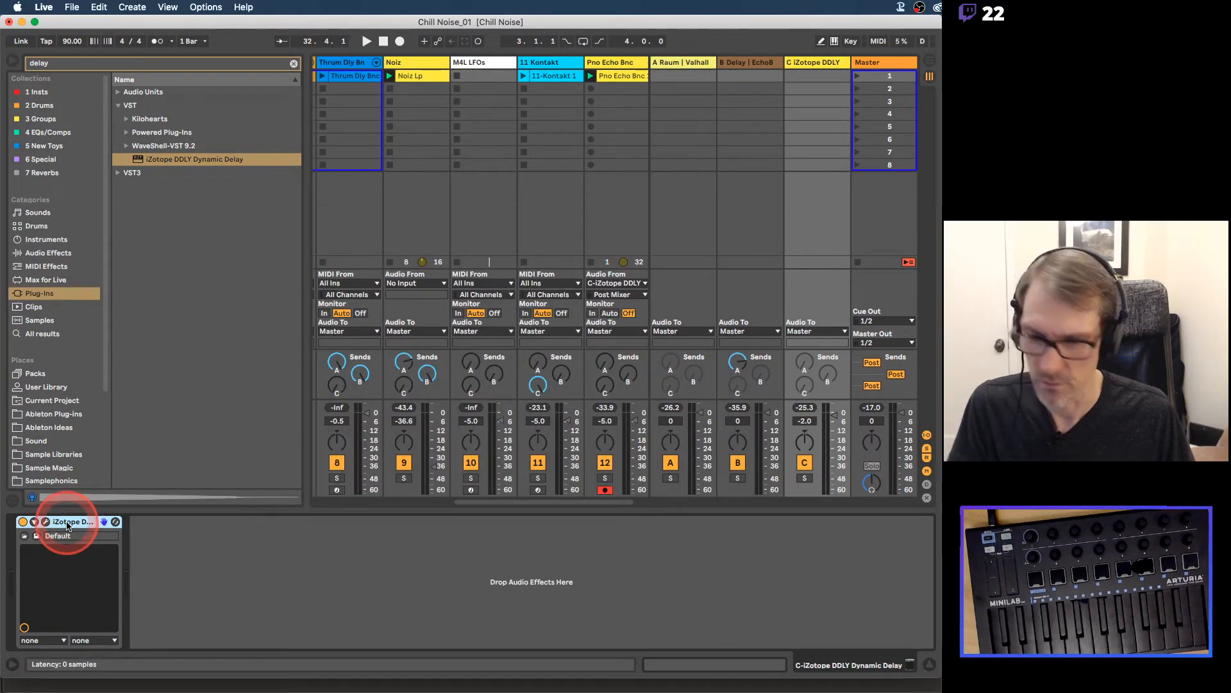
key(Delete)
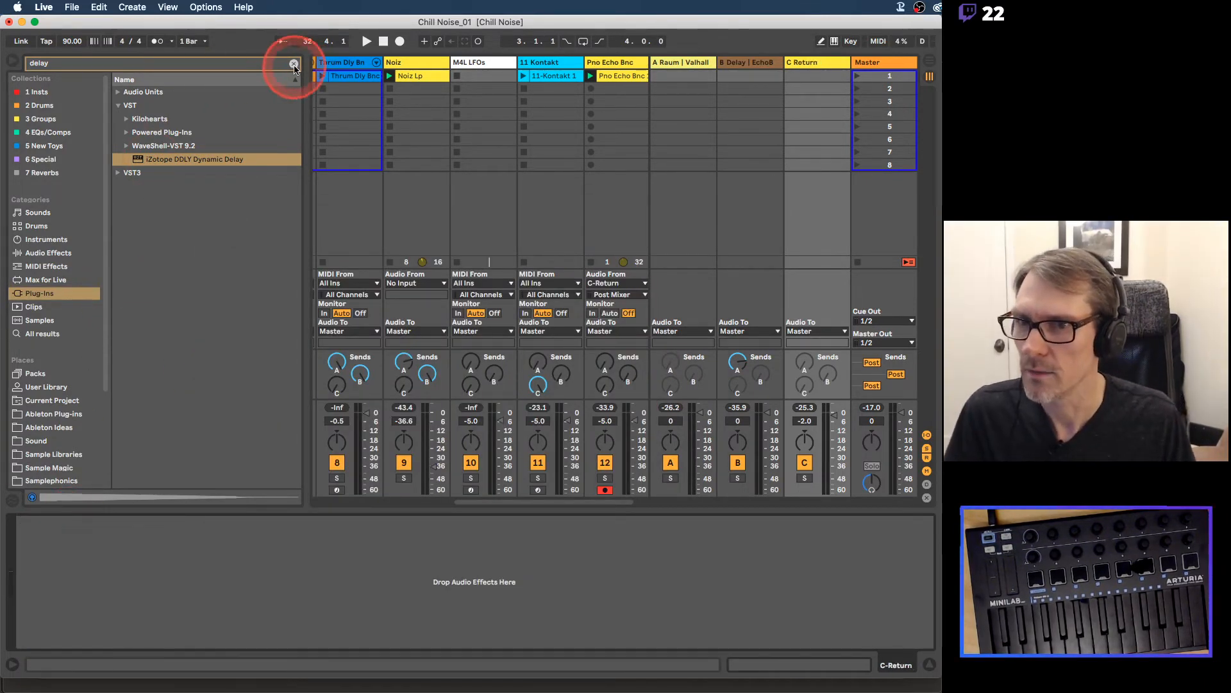
Step: Clear the plug-in search and load Soundtoys PrimalTap onto return C
click(128, 133)
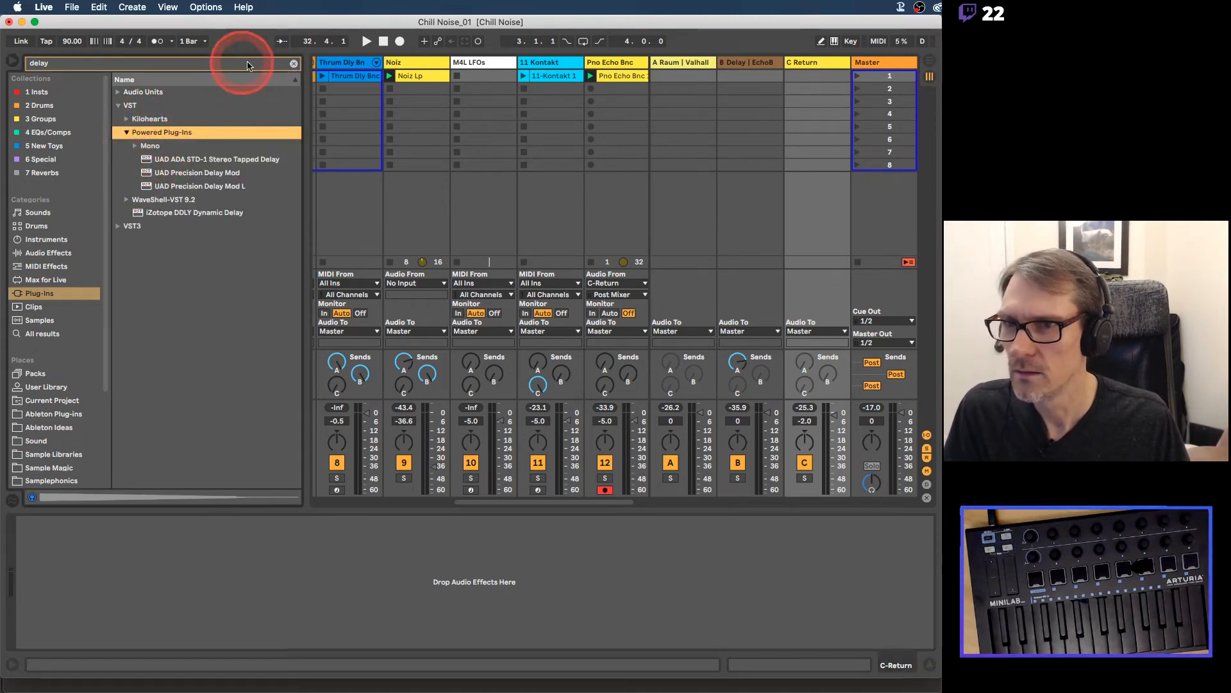
click(293, 64)
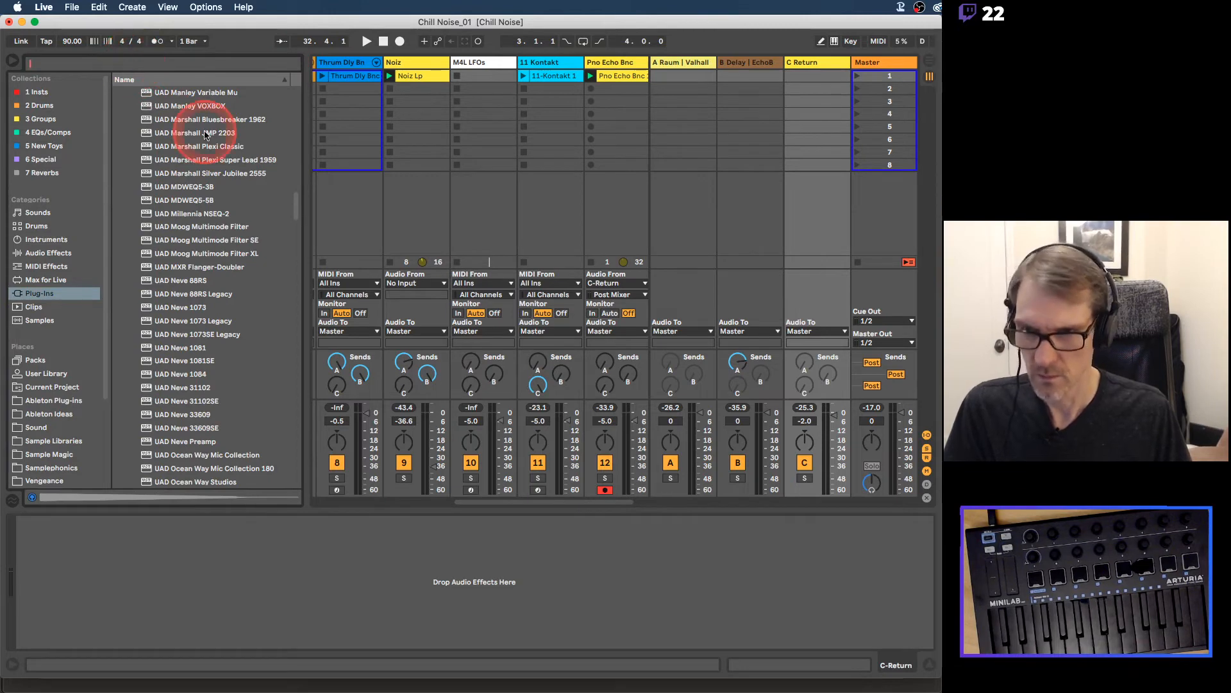
scroll(205, 131, up, 20)
scroll(206, 132, up, 10)
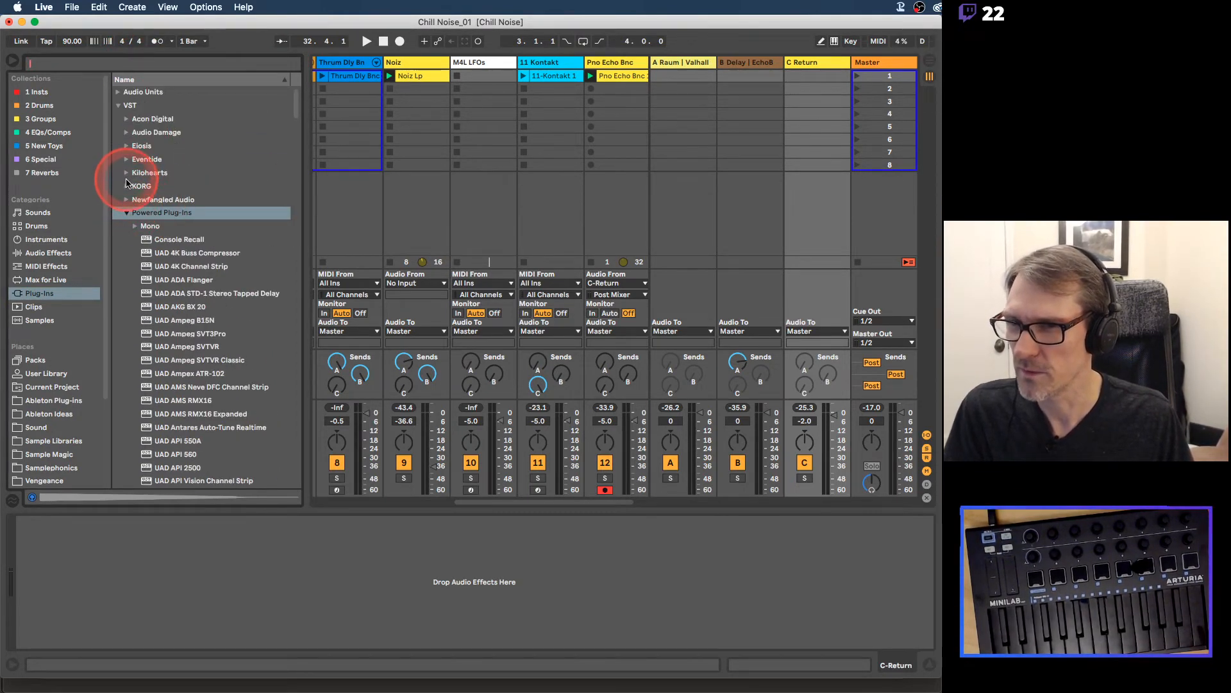
click(127, 214)
click(125, 254)
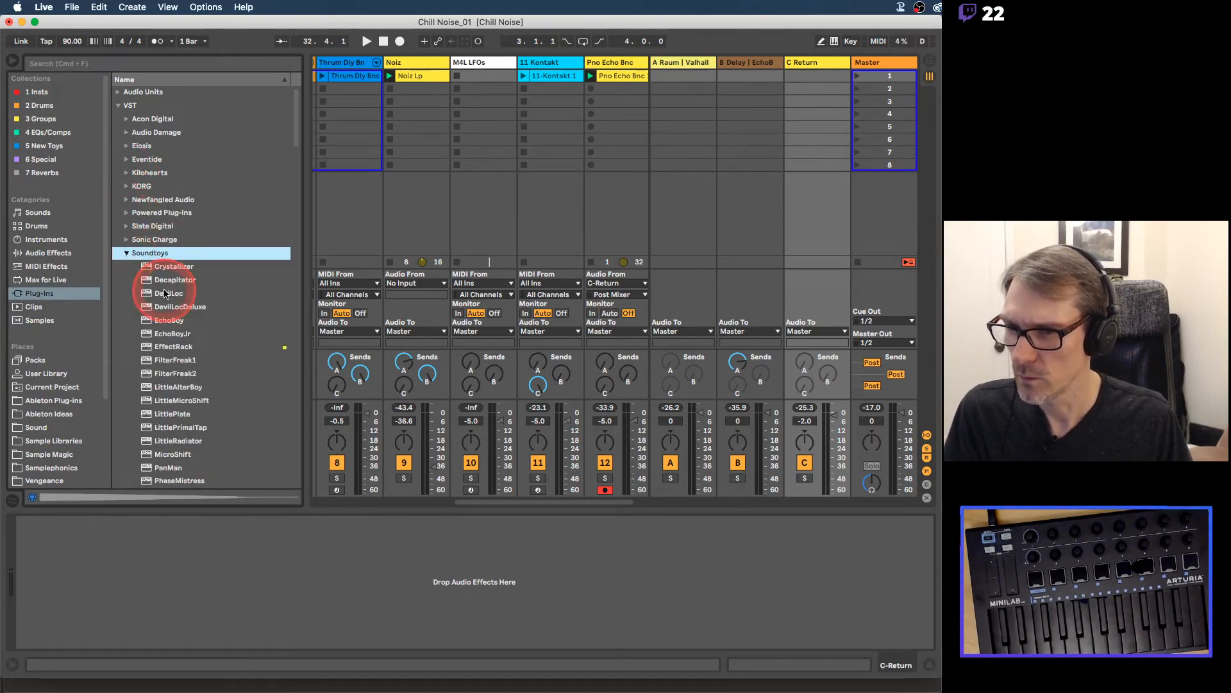
scroll(173, 307, down, 5)
click(154, 307)
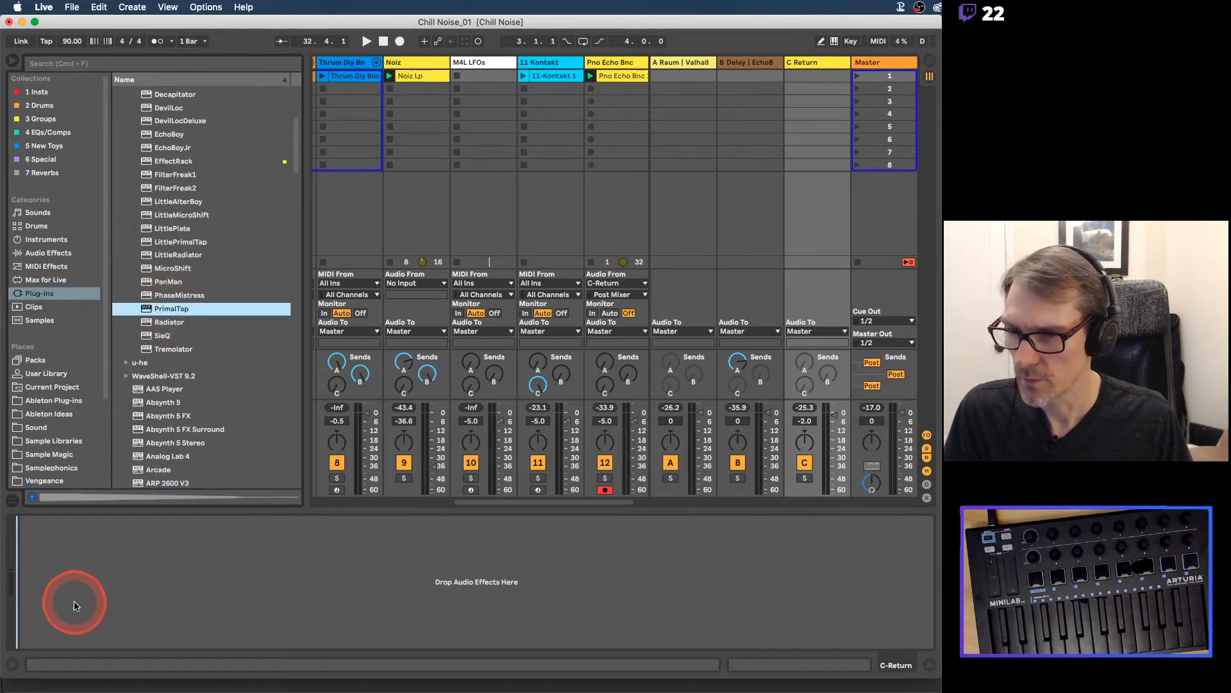
key(Return)
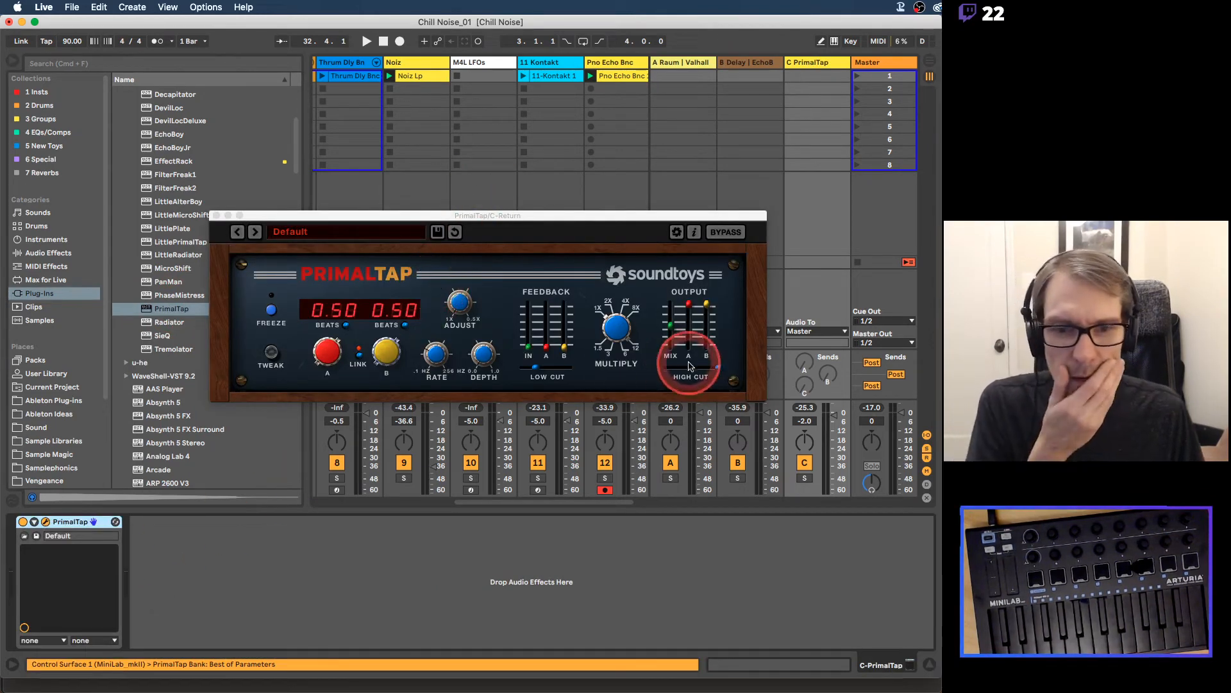
Step: Reveal PrimalTap's Tweak settings, start playback, and set both linked delay times to 4.00 beats
click(268, 353)
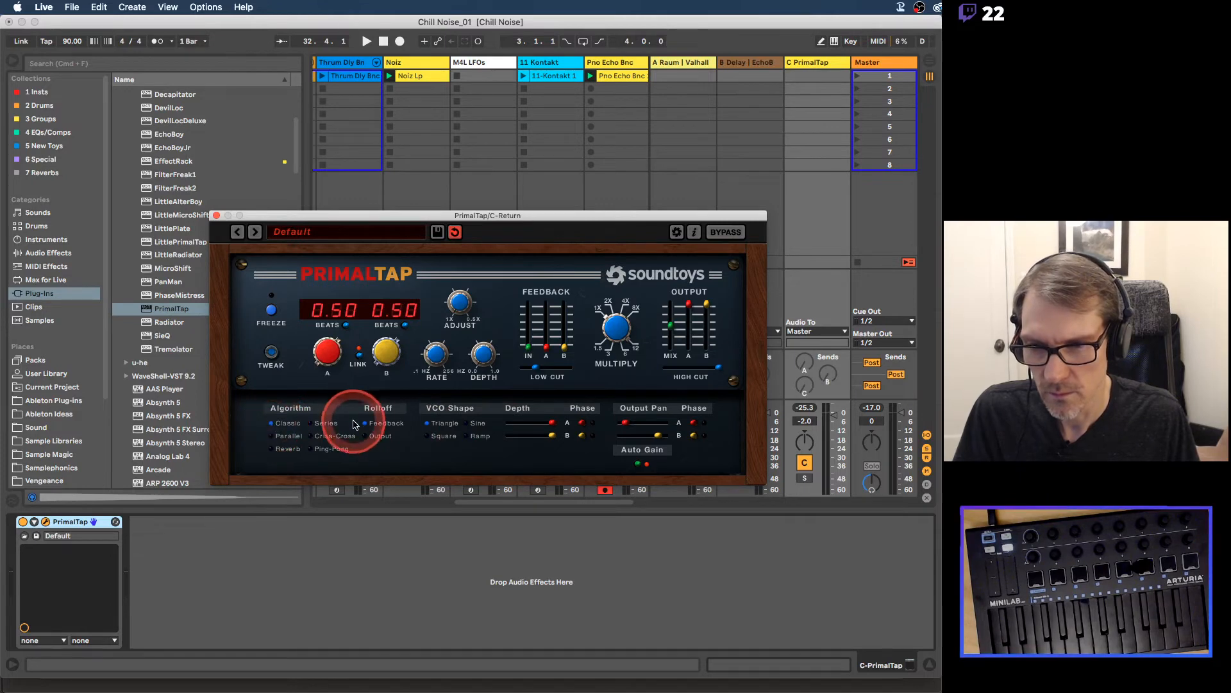
key(space)
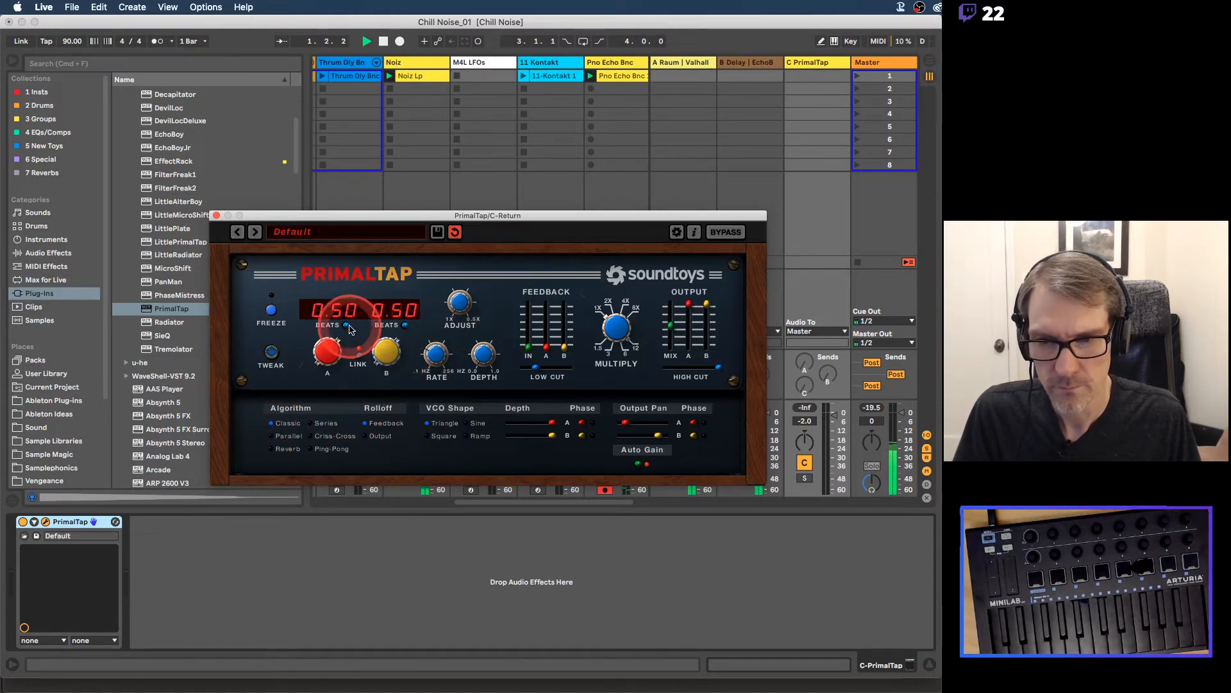
drag(325, 348, 325, 232)
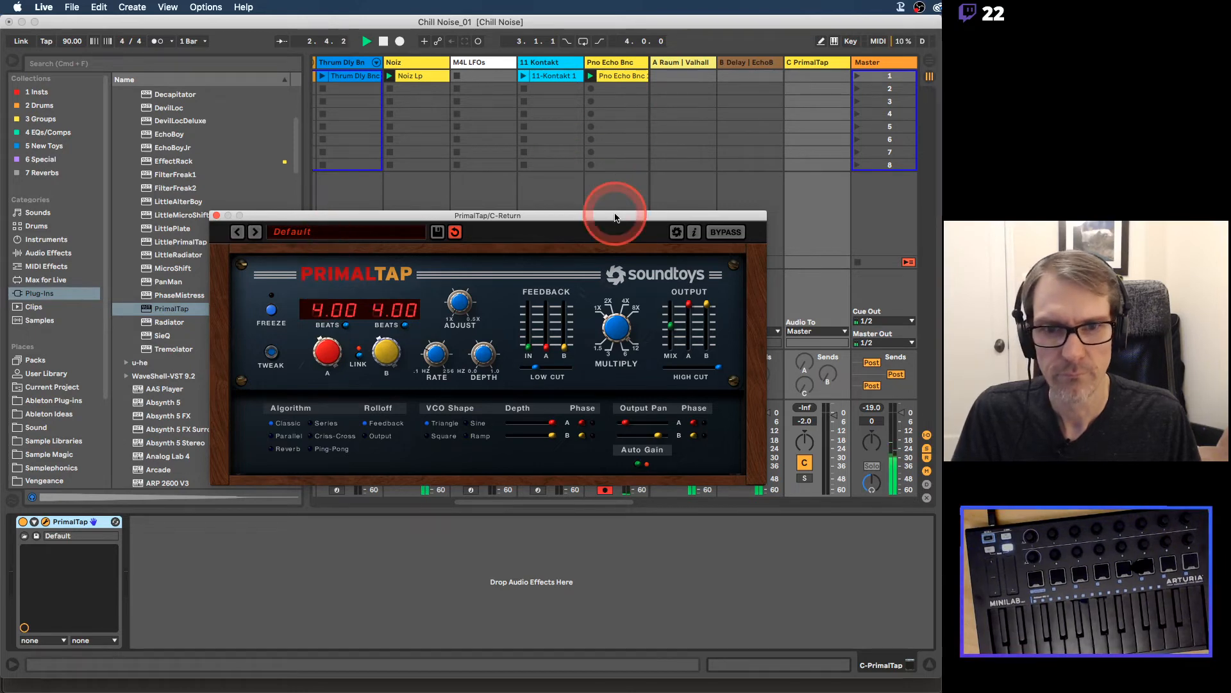
Step: Raise PrimalTap's feedback input level well above its default, and stop playback
drag(609, 215, 497, 212)
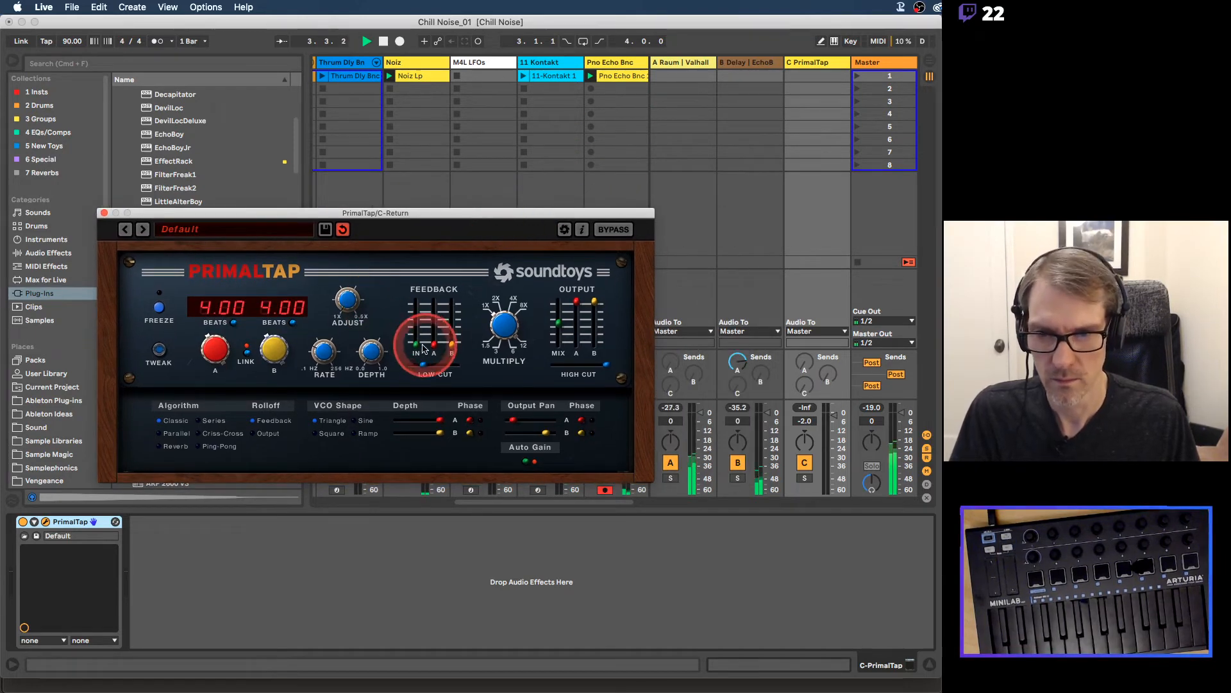
drag(416, 345, 415, 321)
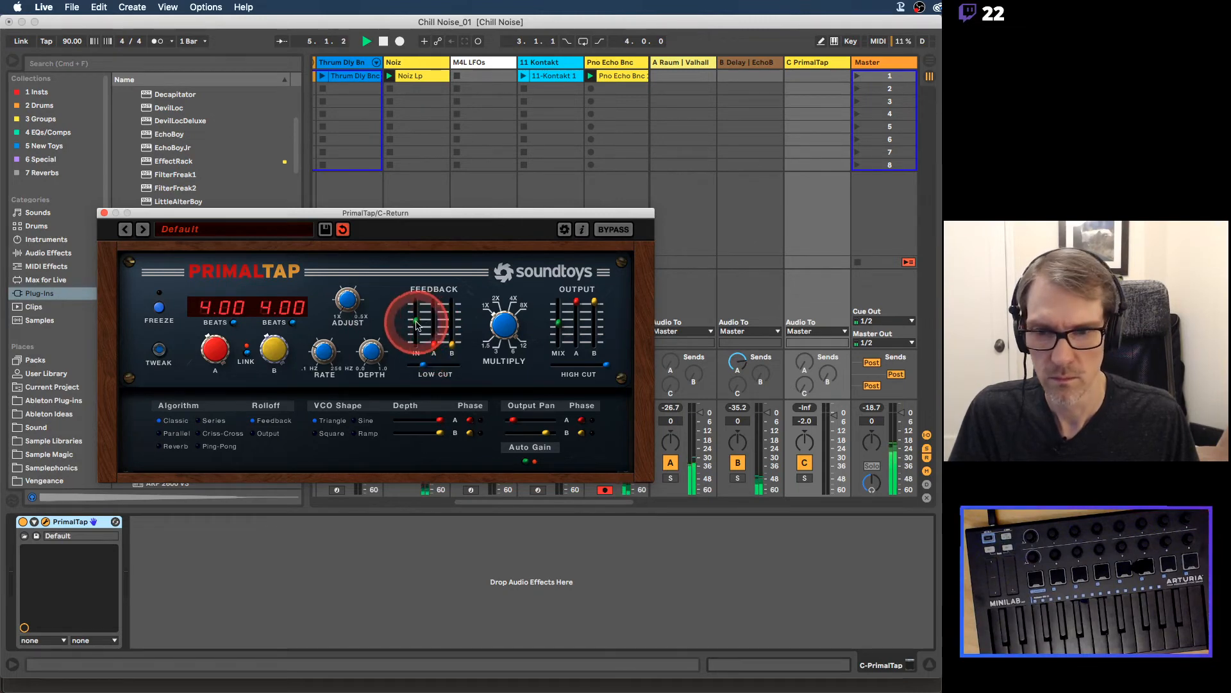
drag(416, 322, 417, 313)
key(space)
scroll(555, 106, right, 2)
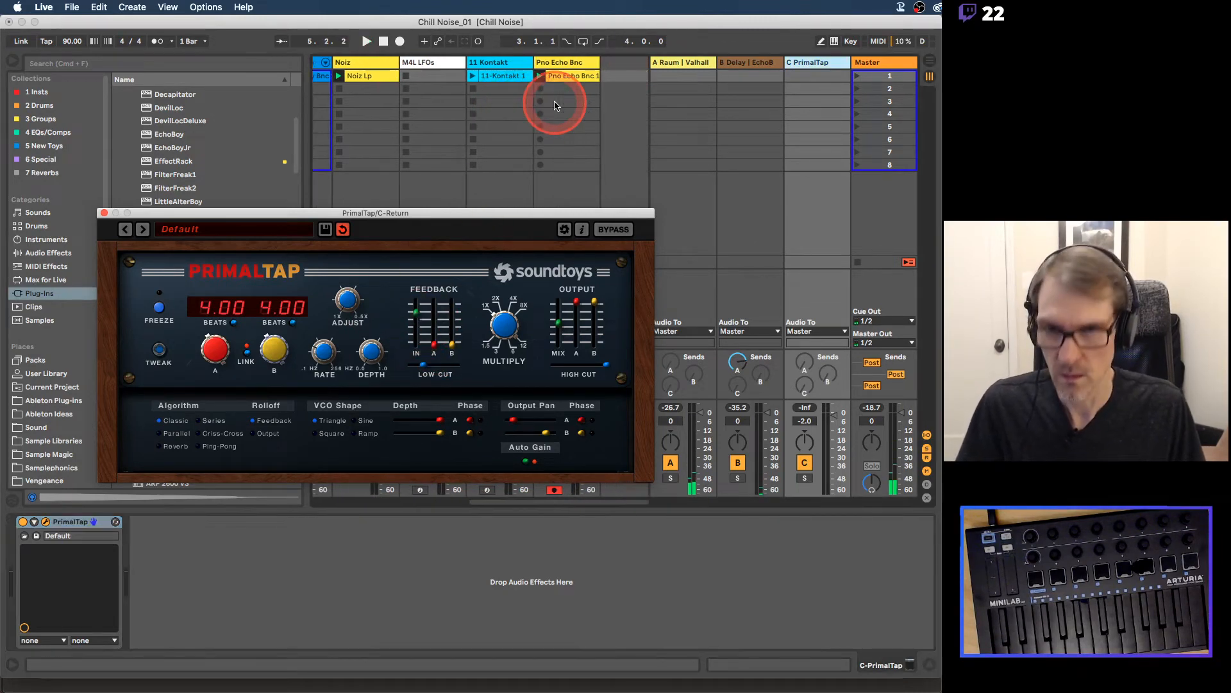
Step: Stop the Pno Echo Bnc clip and run the 11-Kontakt phrase through PrimalTap, fine-tuning the feedback input level while listening
drag(551, 216, 566, 367)
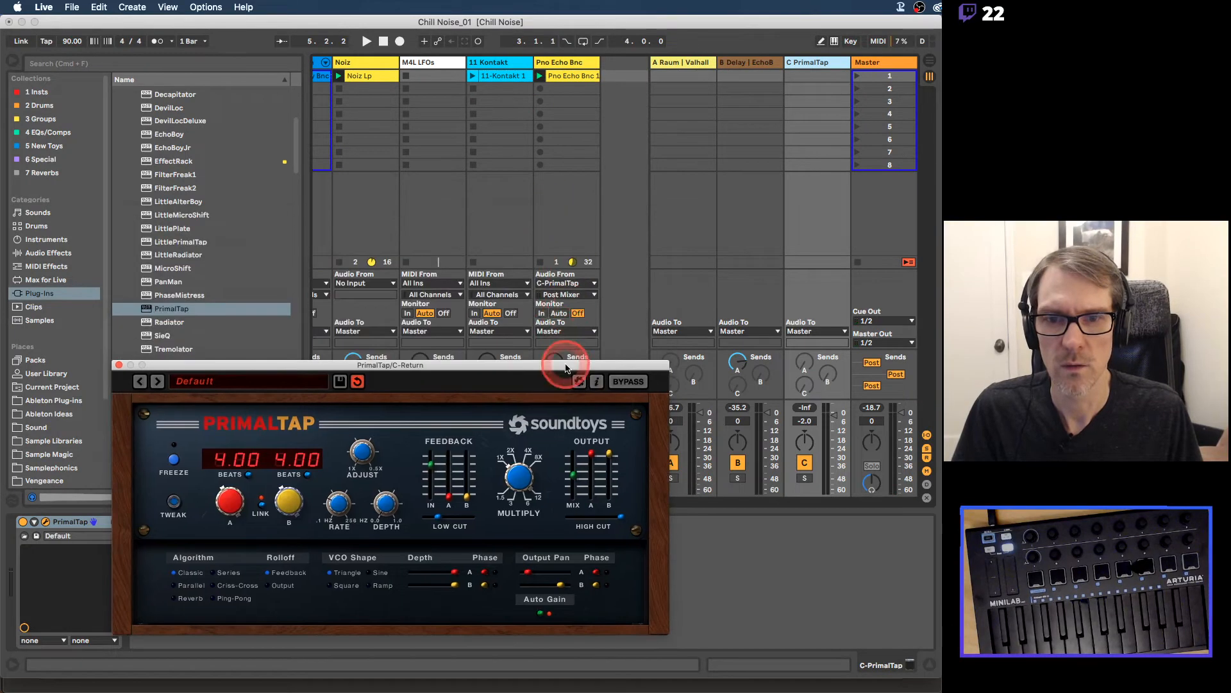
click(540, 262)
click(472, 76)
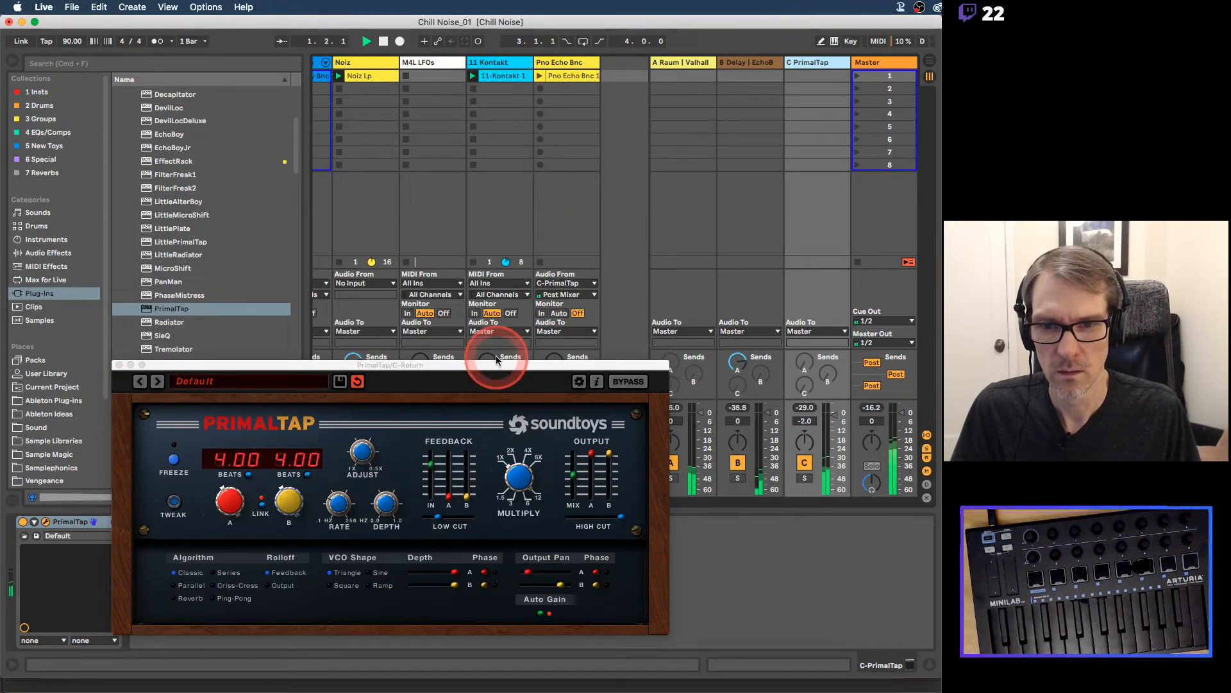
drag(497, 365, 476, 224)
click(422, 333)
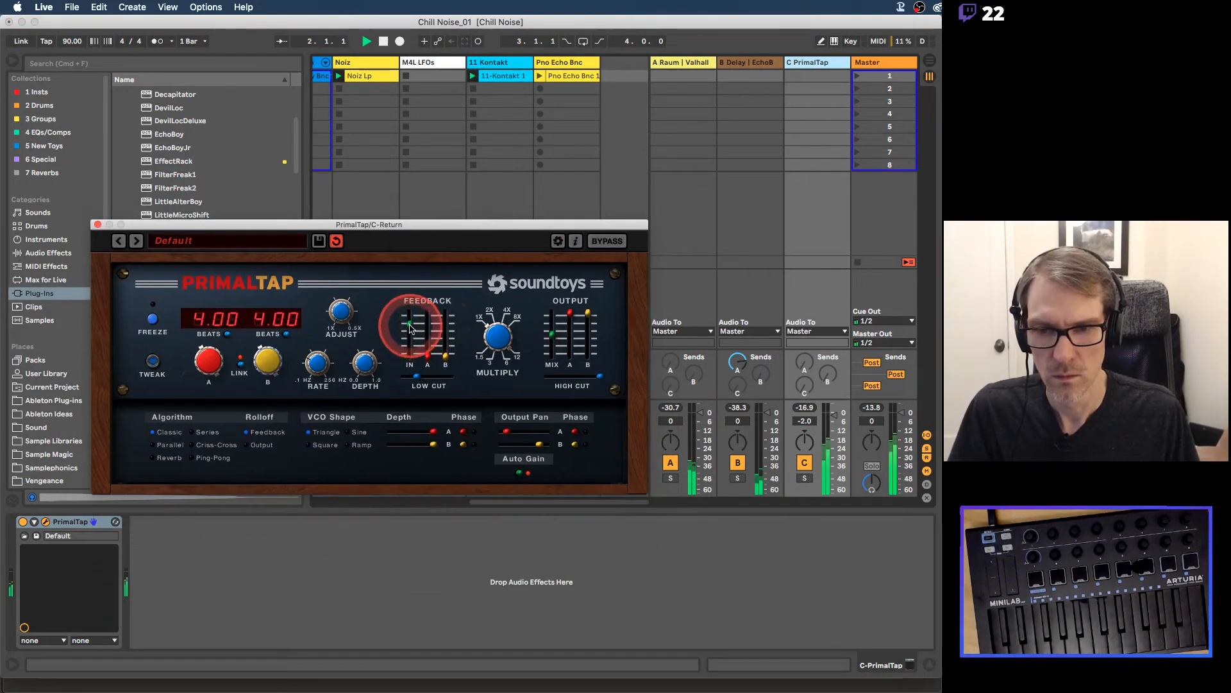
drag(410, 324, 408, 323)
click(474, 116)
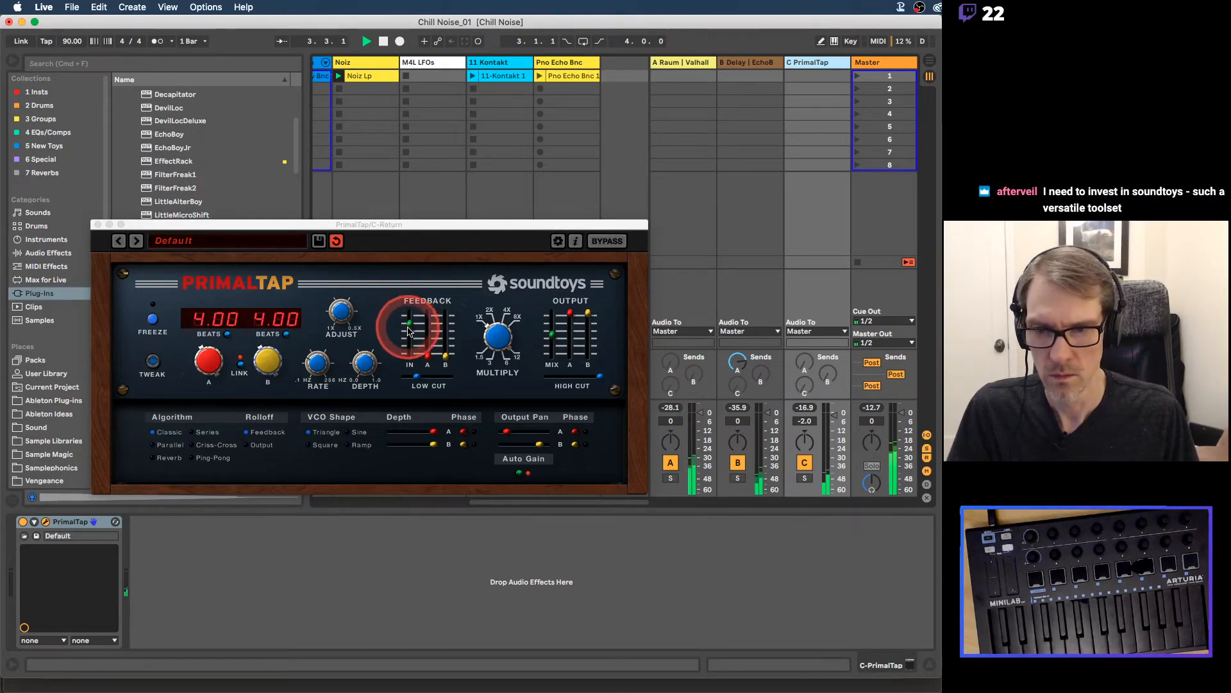
click(484, 113)
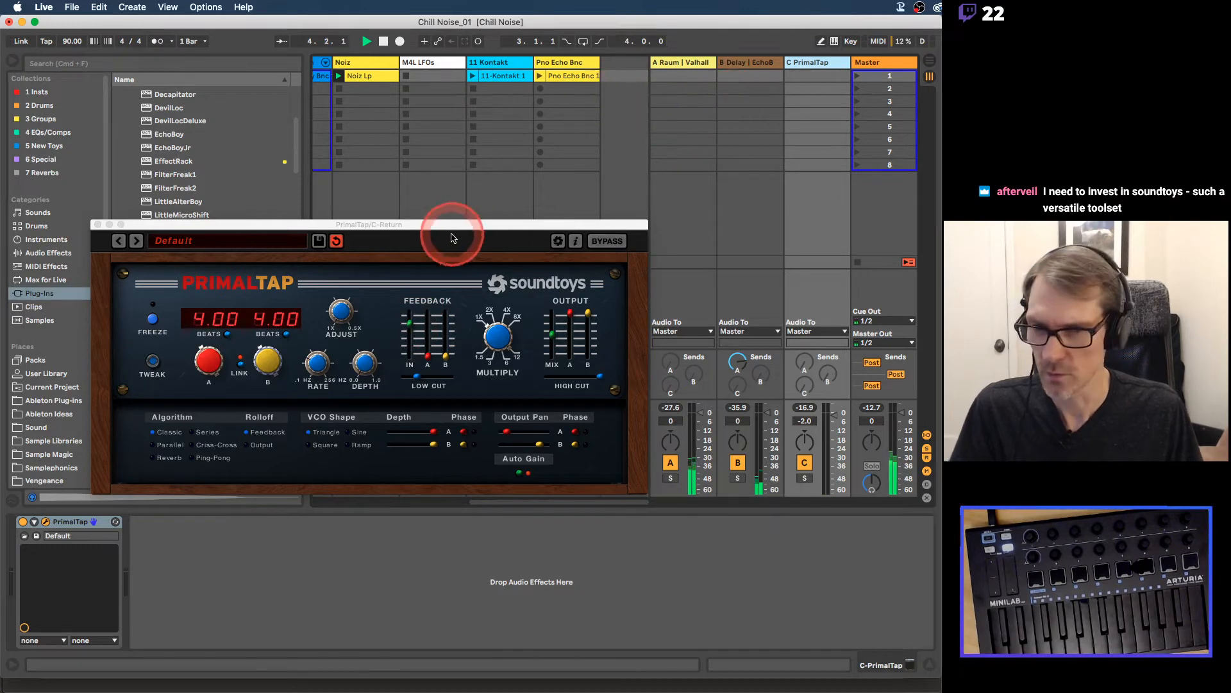
Step: Raise PrimalTap's A and B feedback together to around mid-range while replaying and stopping the Kontakt phrase
click(425, 353)
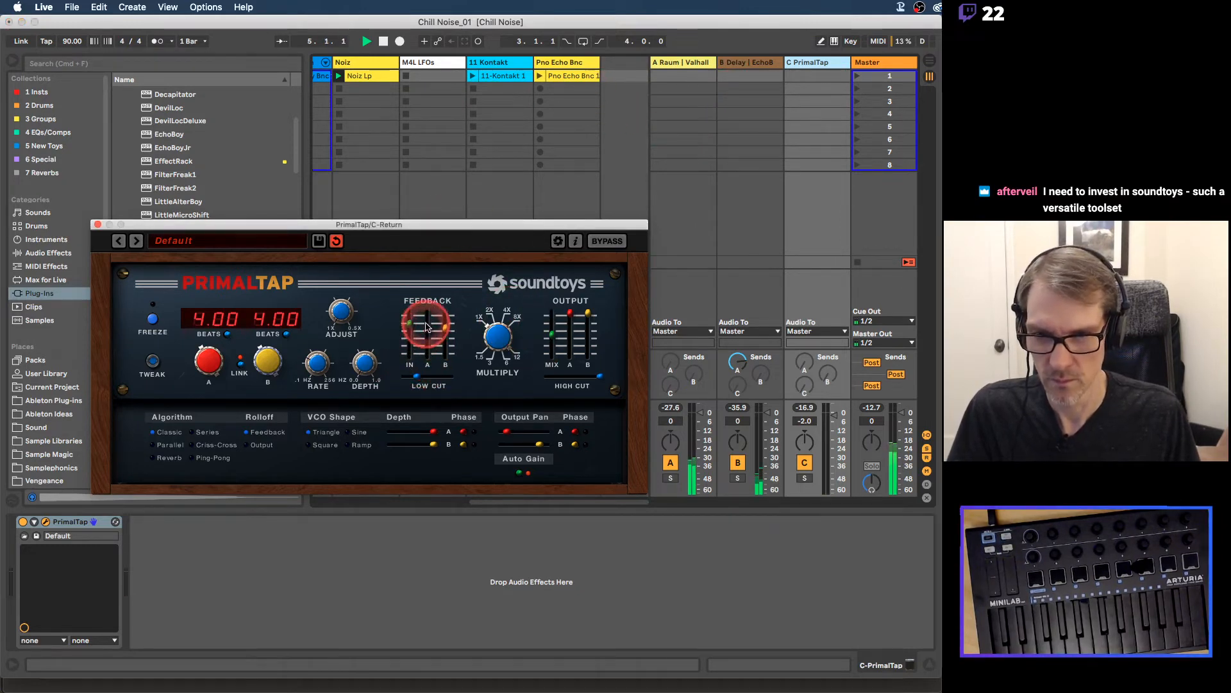
key(space)
click(473, 76)
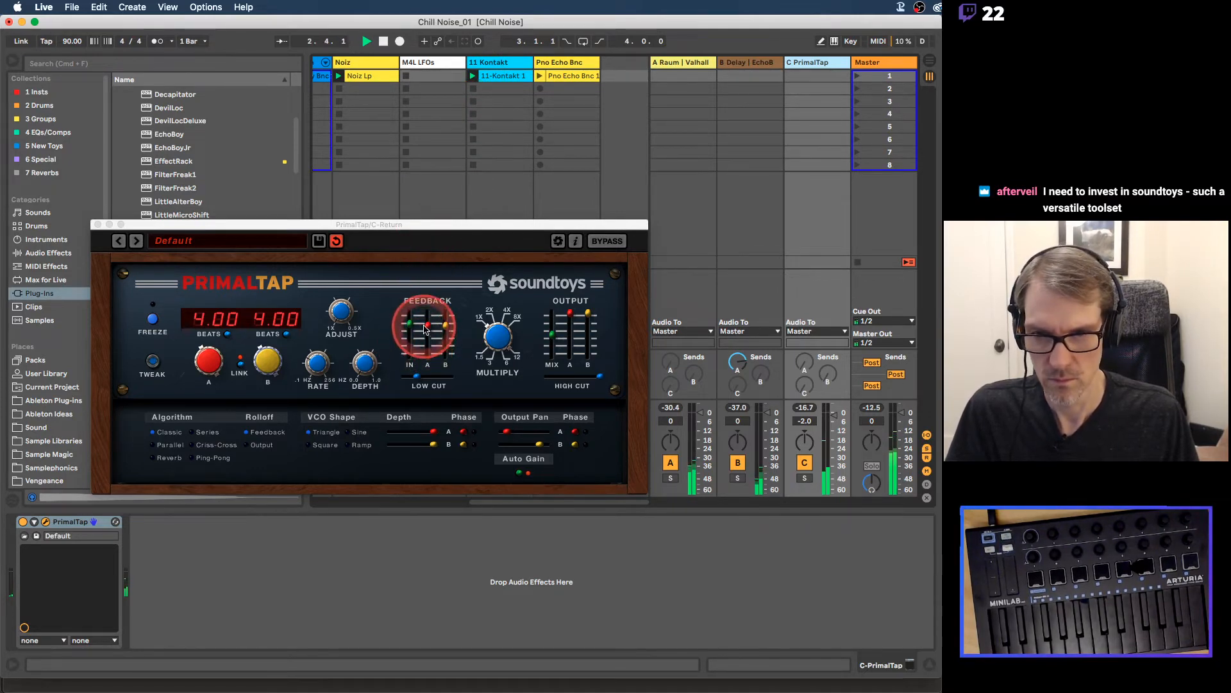
drag(424, 329, 426, 324)
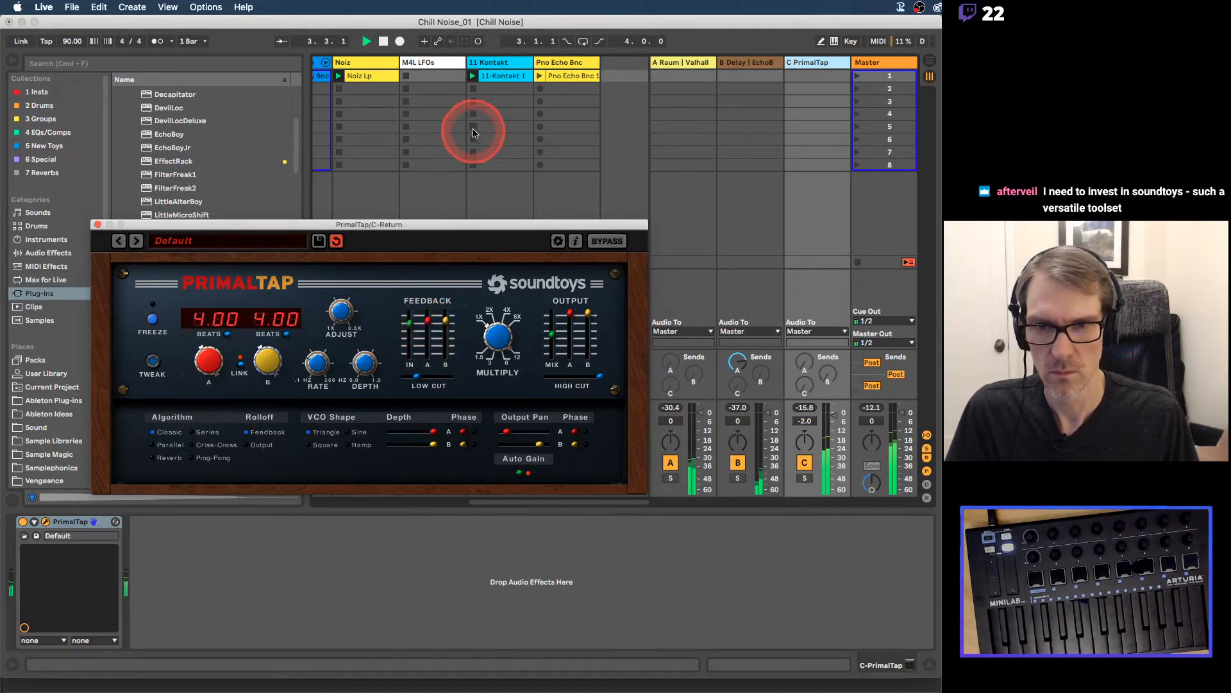
click(473, 127)
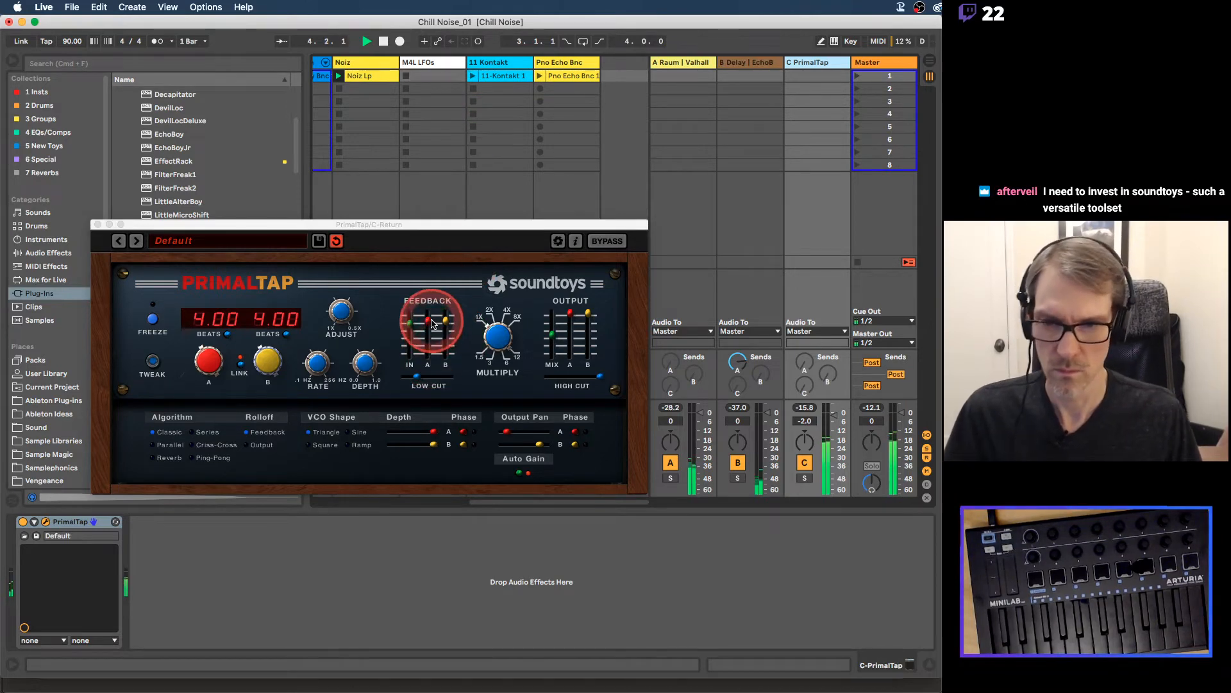
click(429, 324)
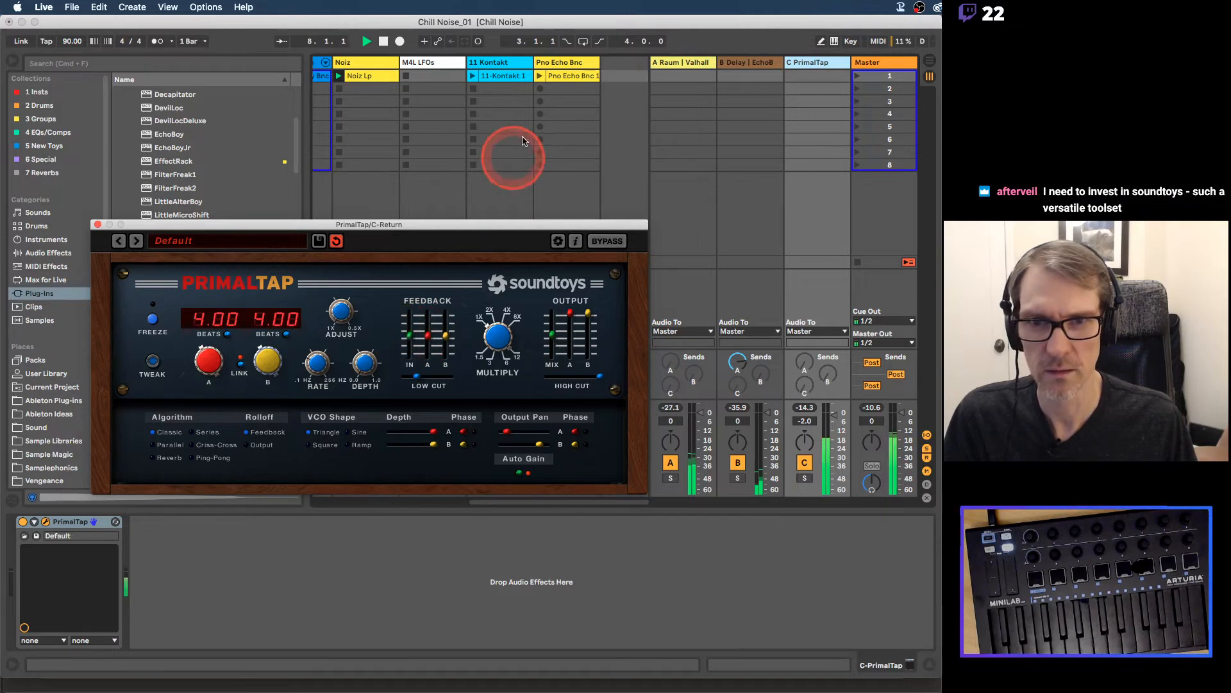
Step: Record the PrimalTap echoes into the second slot of Pno Echo Bnc, riding the A and B feedback, and close the plug-in window
click(540, 88)
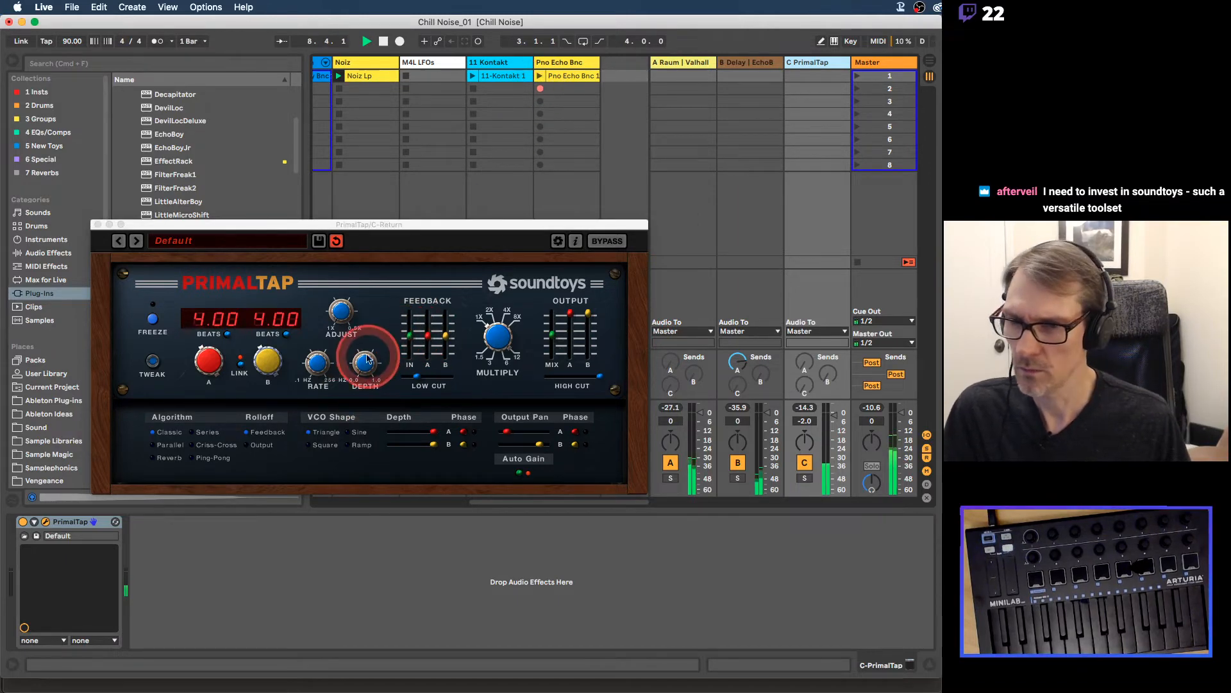
click(431, 336)
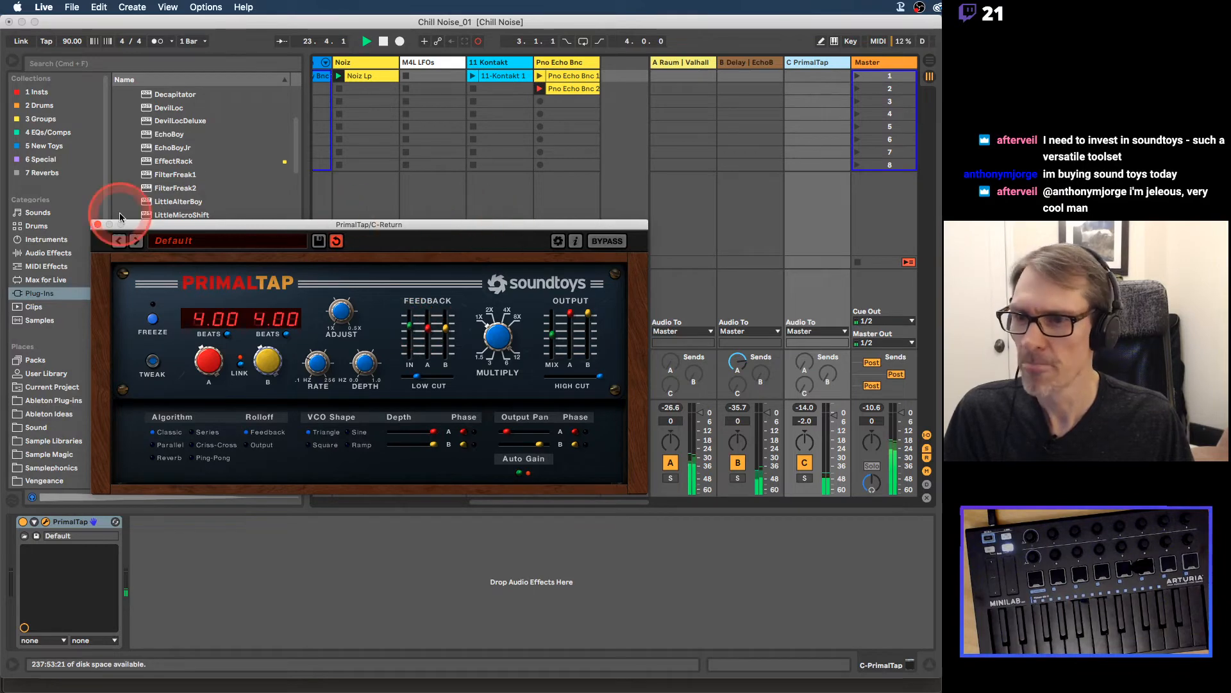
click(97, 224)
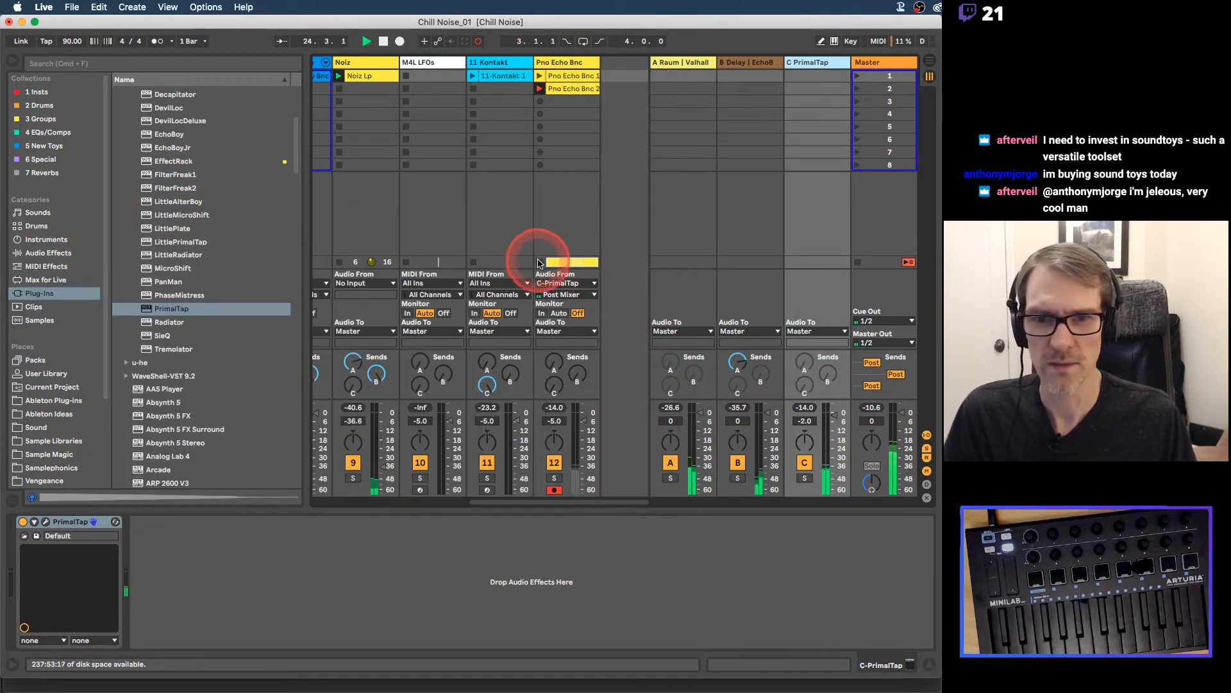
Step: End the echo recording and pull return C's volume down to -inf, with playback stopped
click(569, 89)
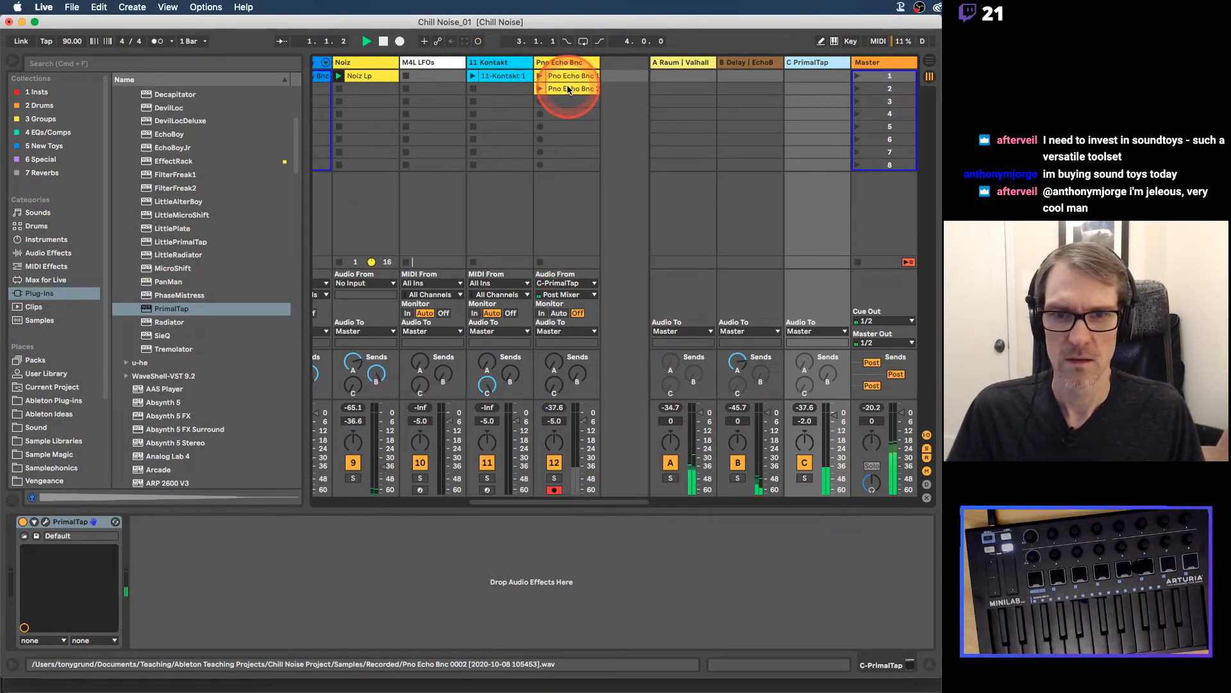
click(834, 468)
drag(826, 457, 839, 507)
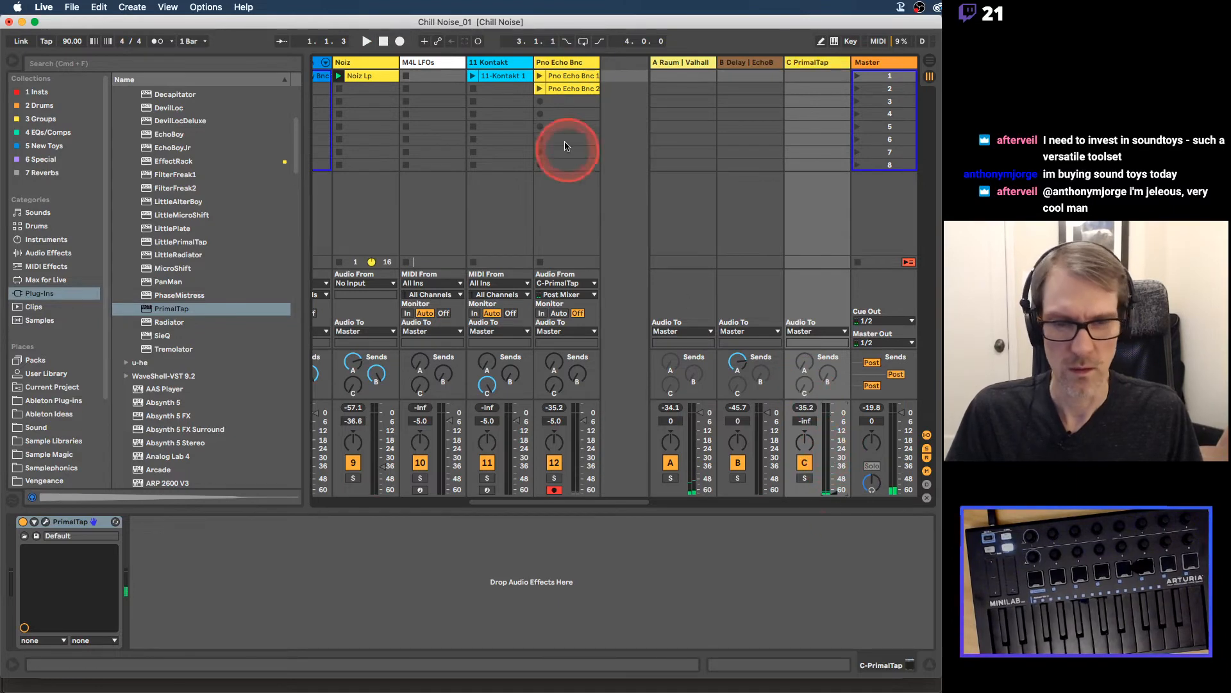
Step: In the second Pno Echo Bnc clip, move the start to bar 7 and set 1.1.1 at the note onset just before it
click(563, 81)
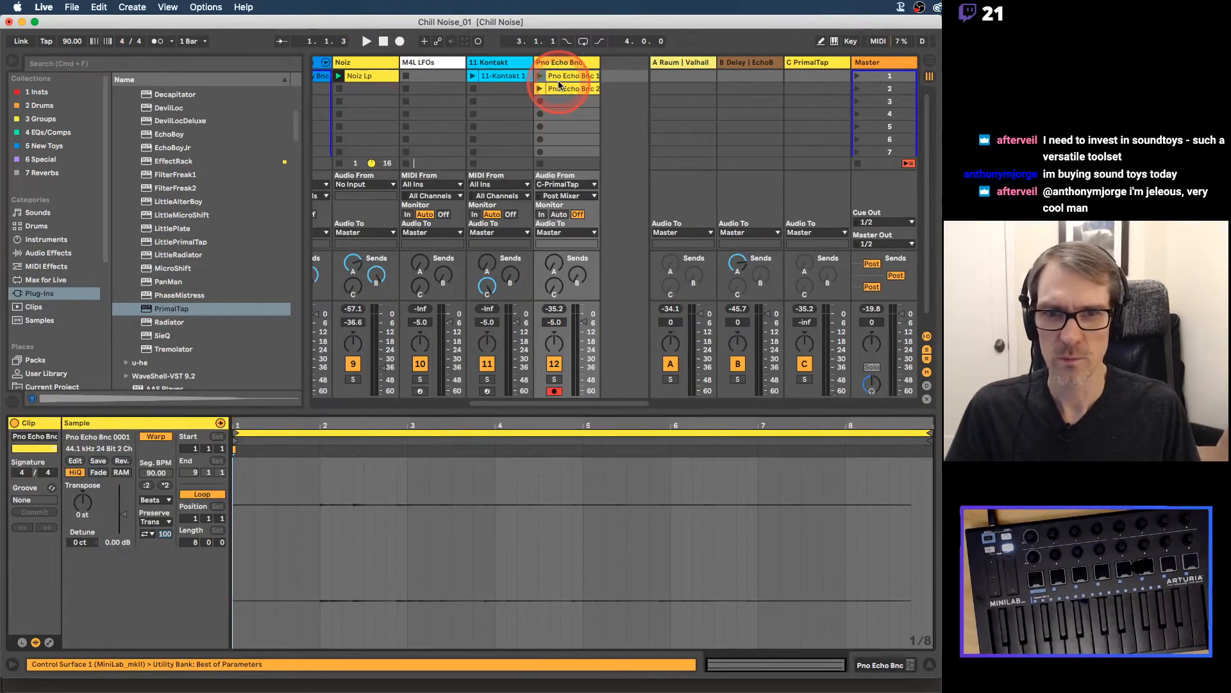
click(560, 90)
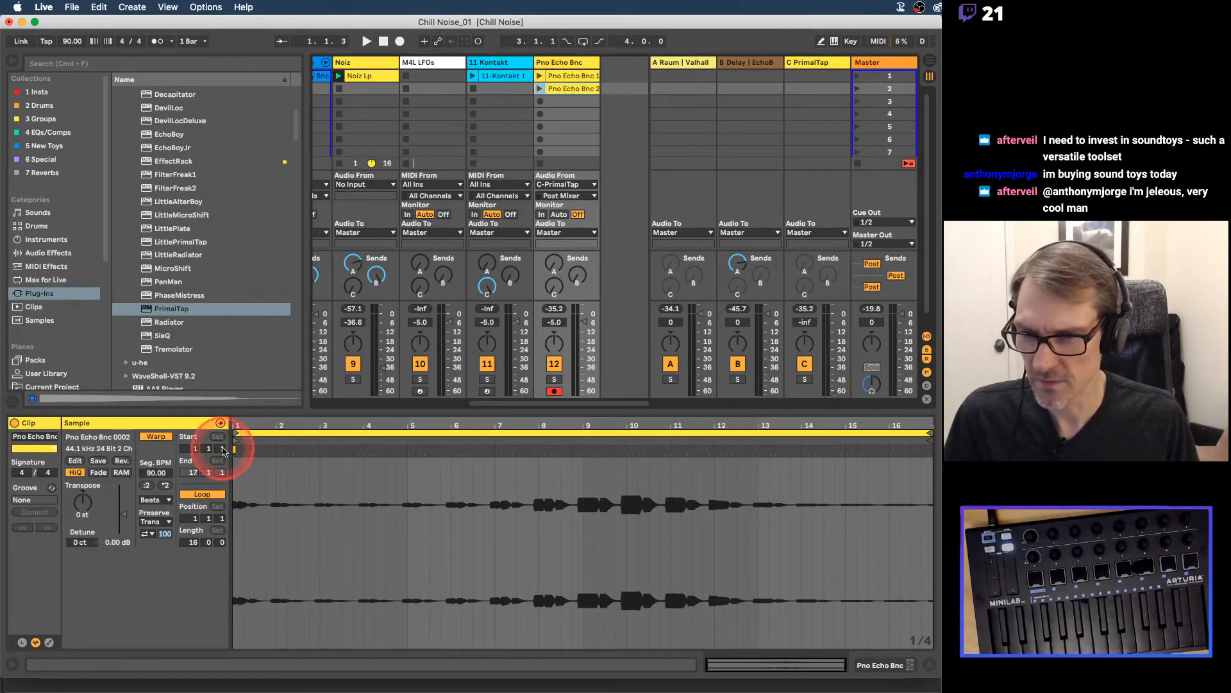
mouse_move(236, 435)
mouse_down()
mouse_move(495, 451)
mouse_move(494, 423)
mouse_up()
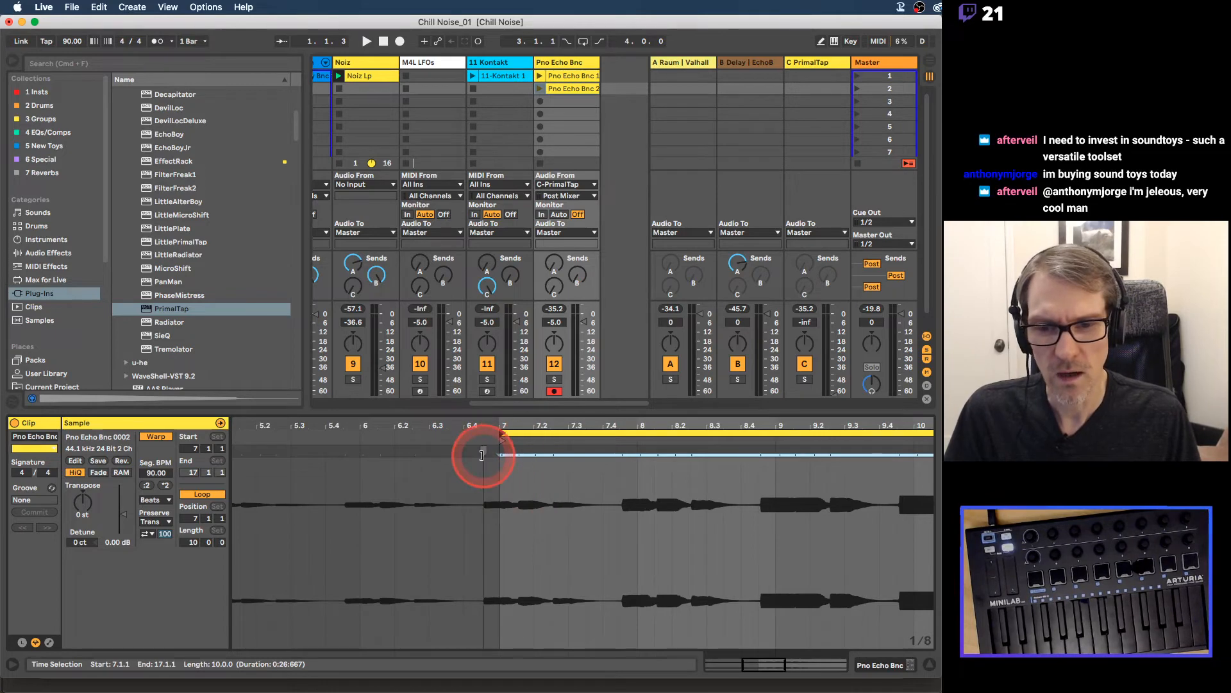
right_click(483, 455)
click(504, 283)
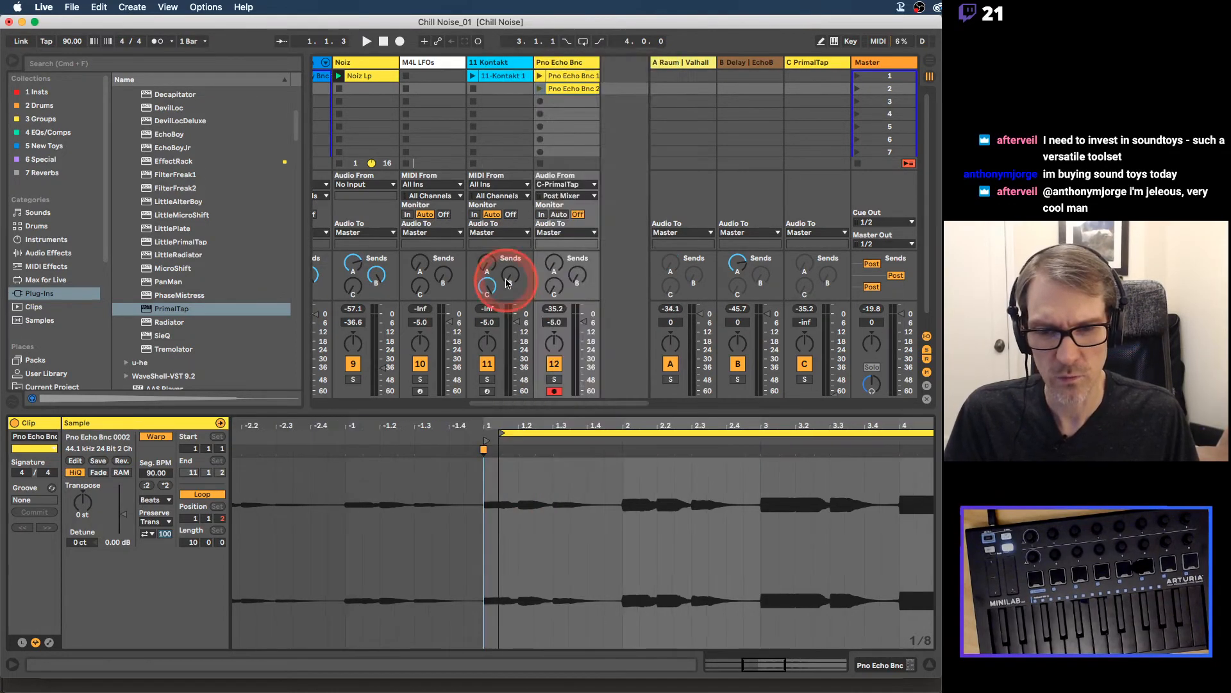
Step: Align the clip's loop start with the new 1.1.1 position
mouse_move(570, 441)
mouse_down()
mouse_move(532, 435)
mouse_move(550, 434)
mouse_up()
right_click(483, 449)
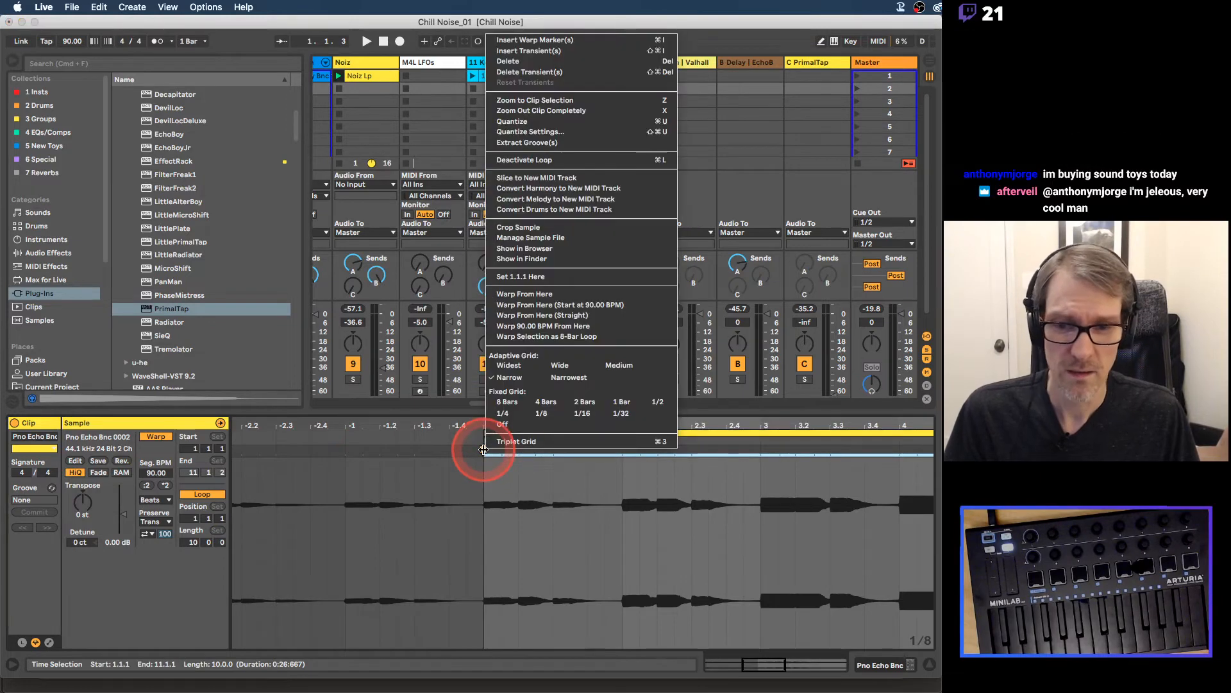
click(479, 437)
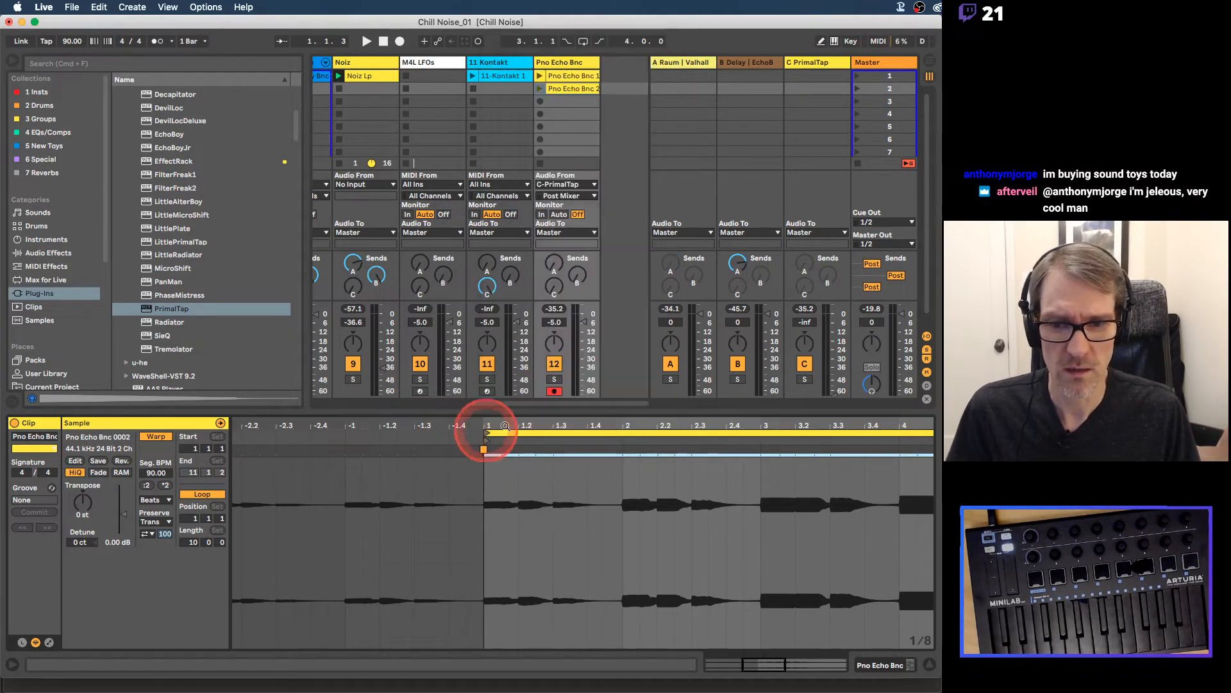
drag(512, 425, 502, 422)
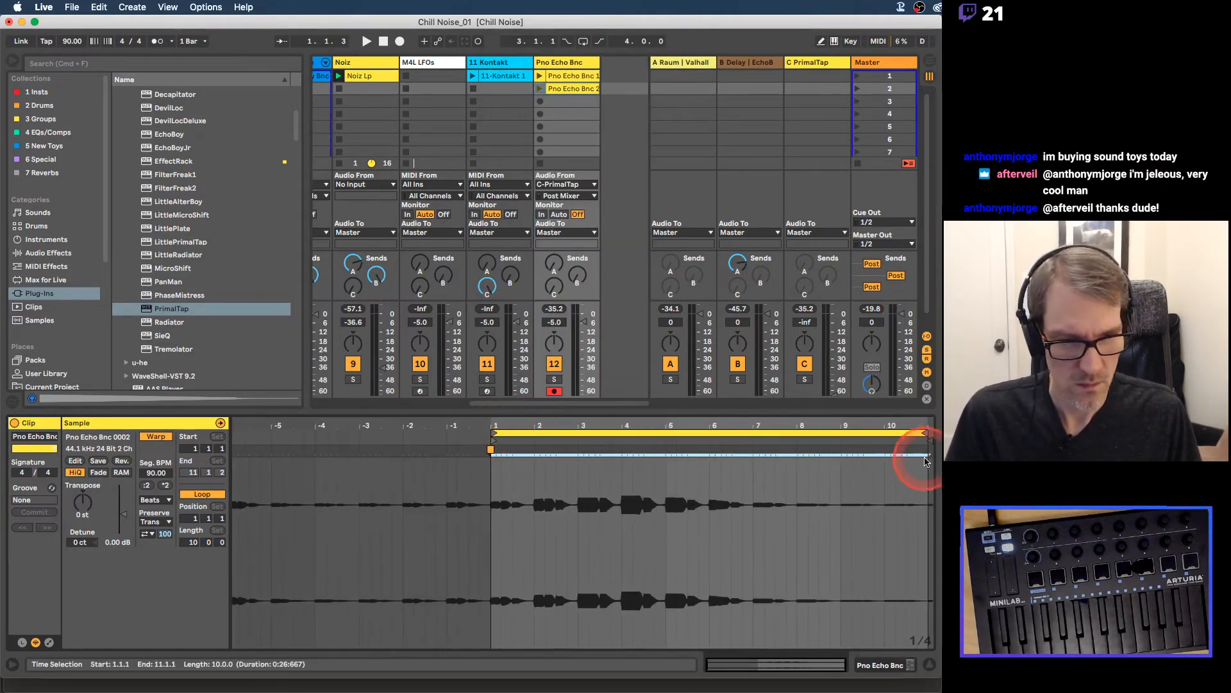
Step: Shorten the clip's loop to 1 bar, shift it slightly ahead of the first note, and launch the clip to check it
drag(925, 460, 597, 434)
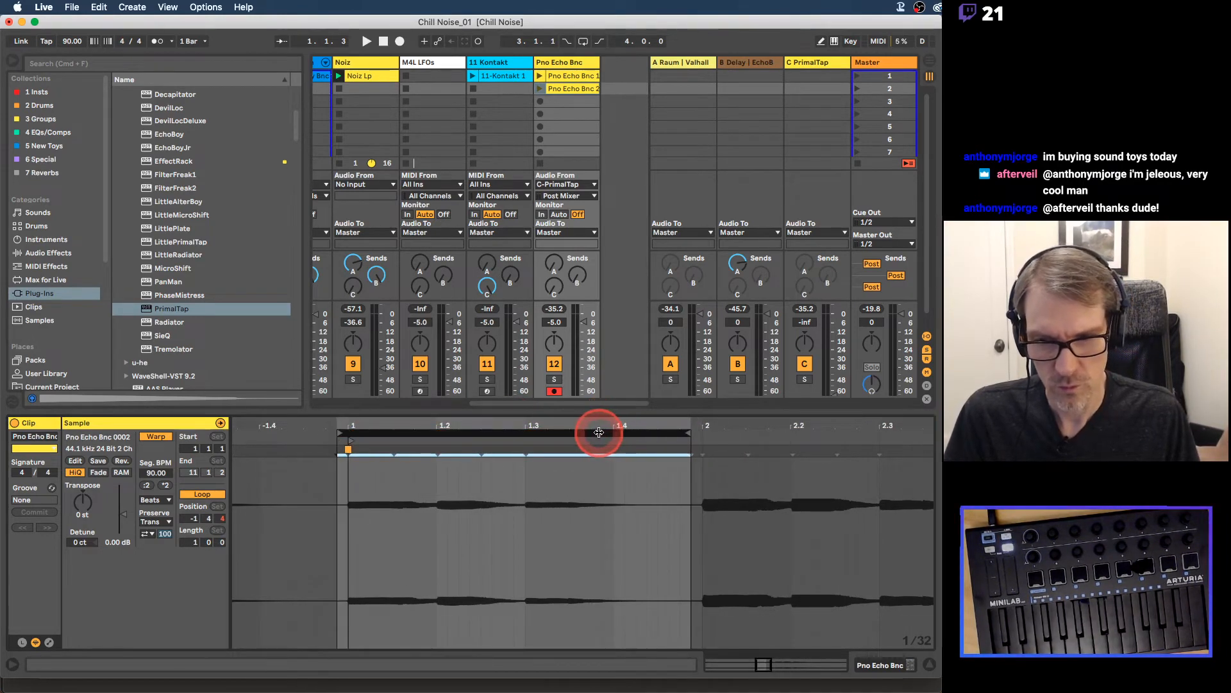
click(538, 89)
key(space)
key(space)
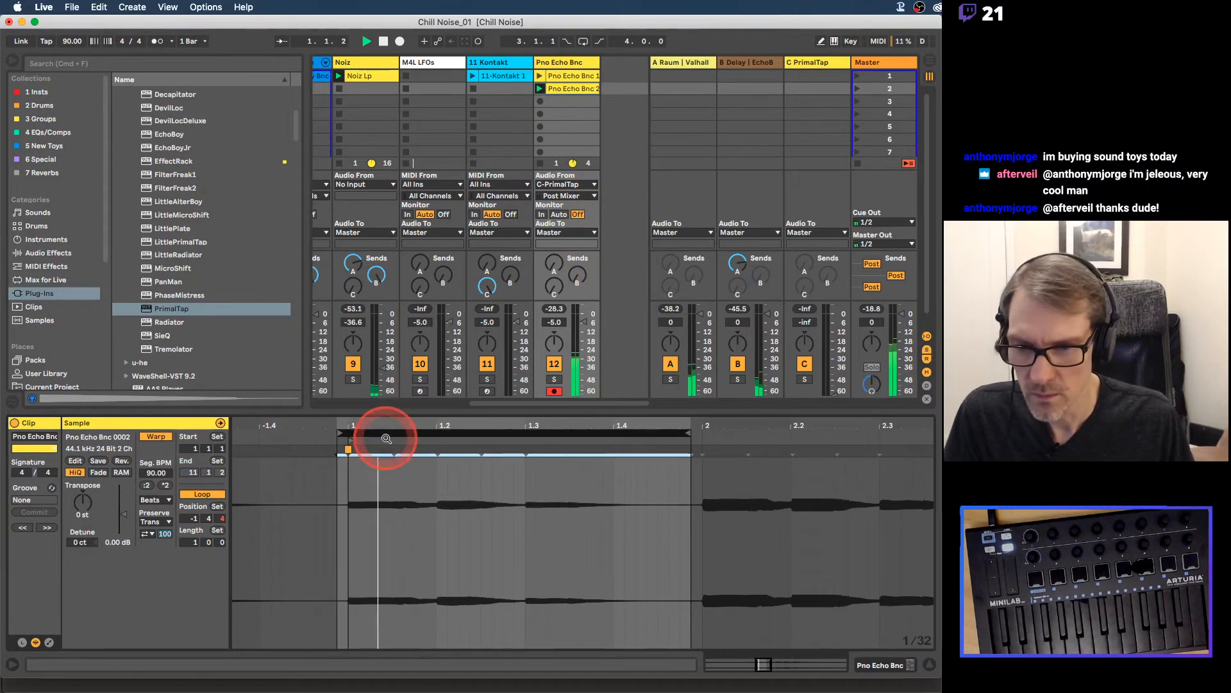
Step: Move the clip's start marker to 1.1.3 and audition the offset one-bar loop
key(space)
drag(348, 440, 392, 441)
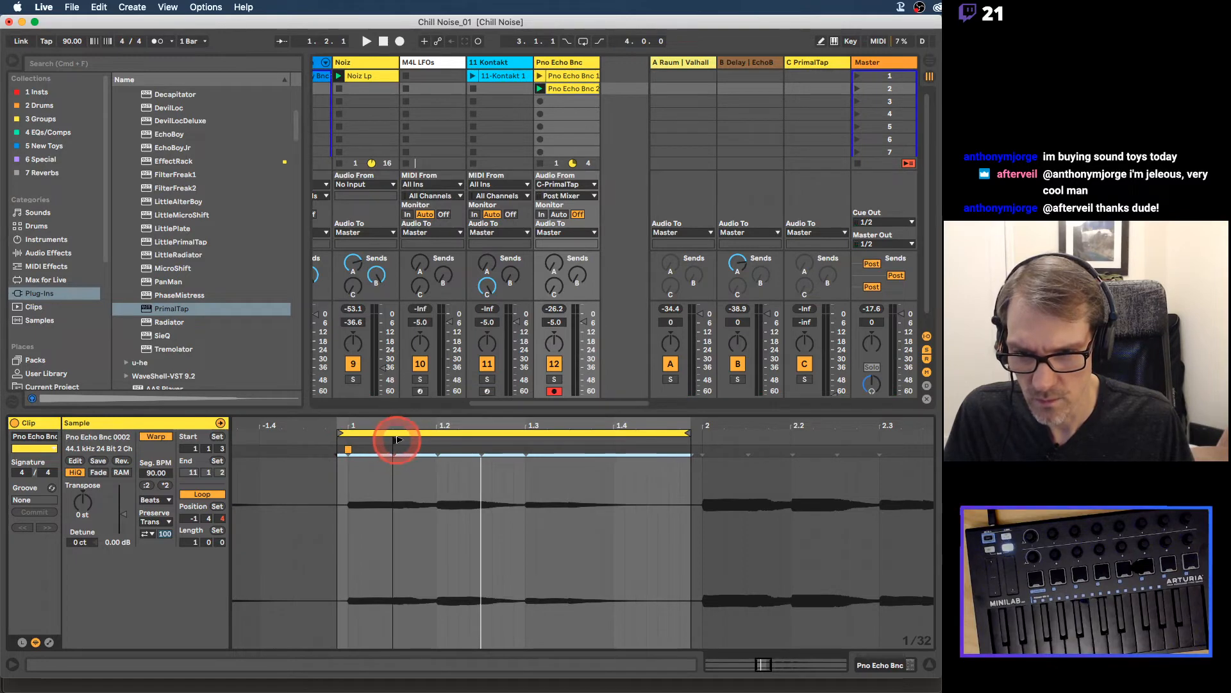
key(space)
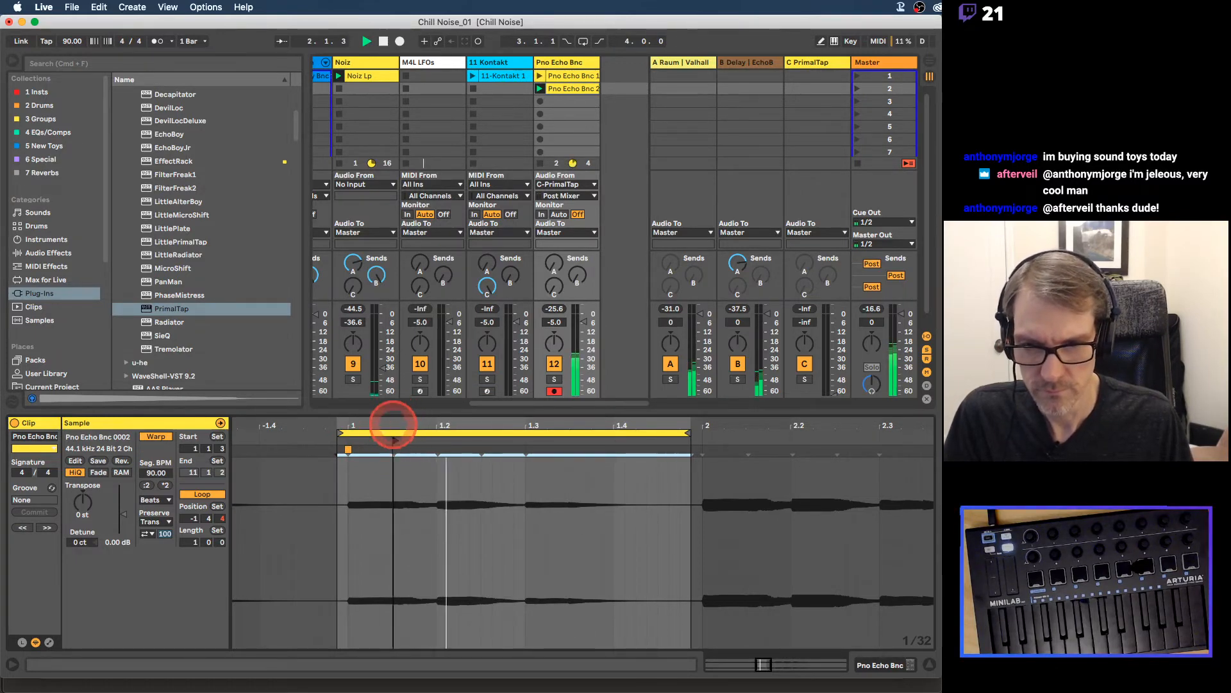
drag(394, 425, 522, 431)
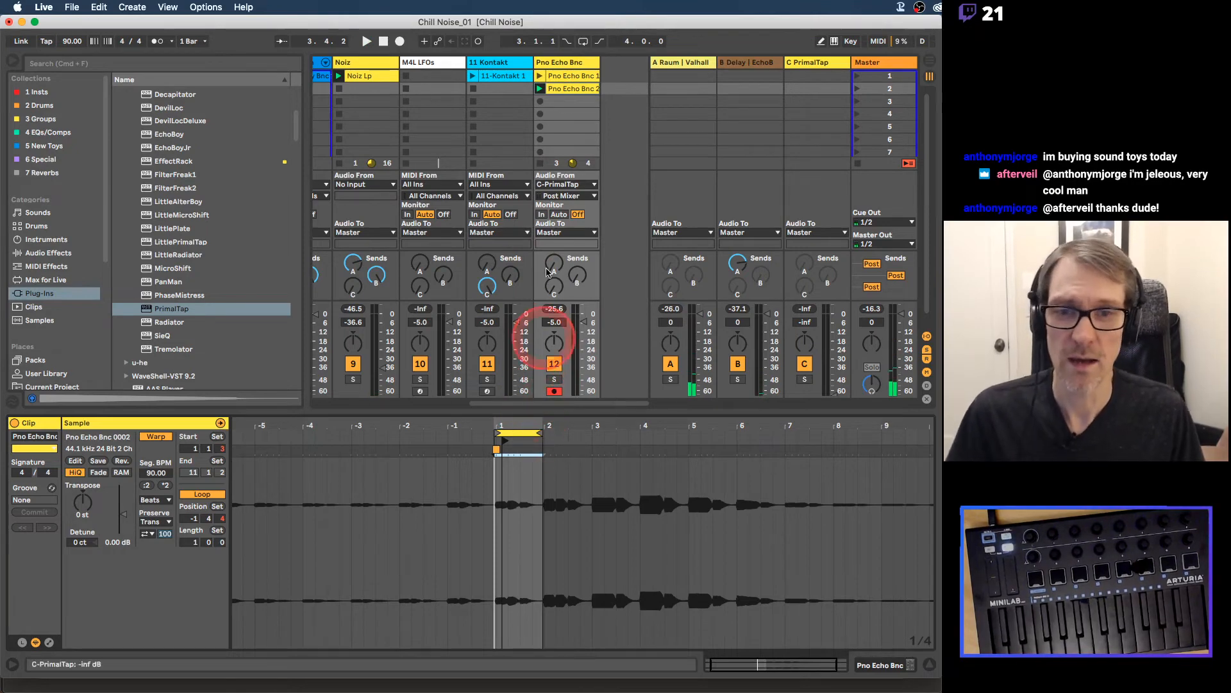
Step: Duplicate the looped echo clip into the fourth slot of Pno Echo Bnc and crop the copy
drag(569, 90, 561, 113)
right_click(561, 112)
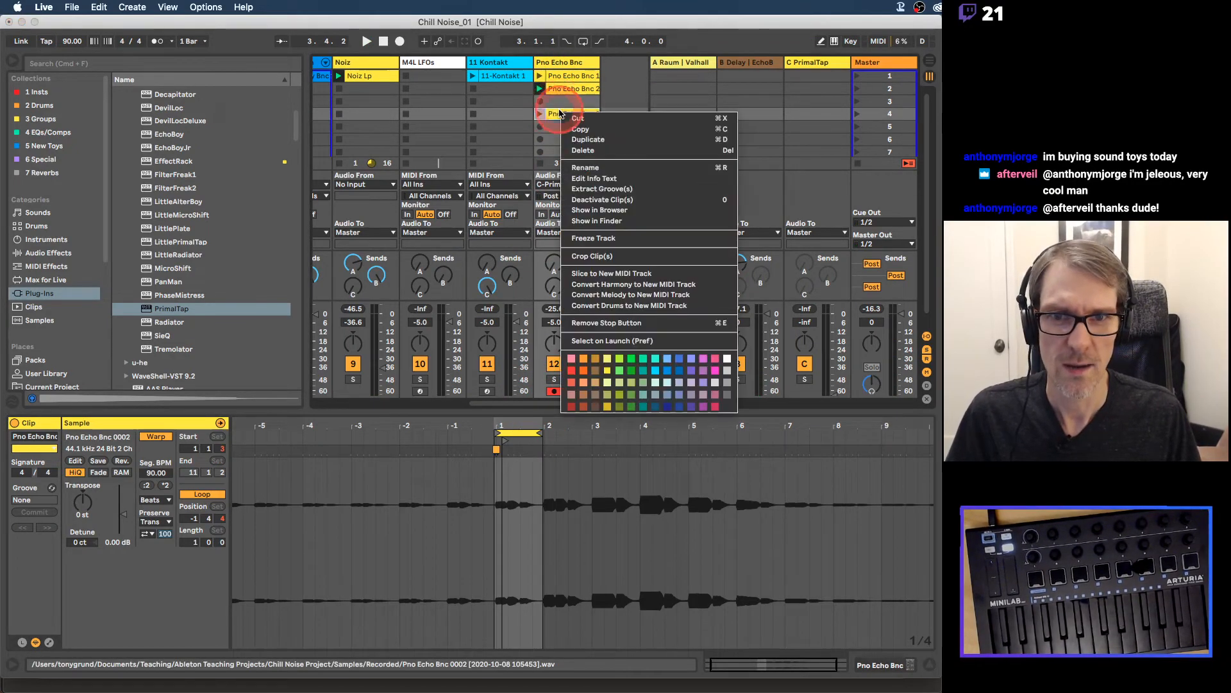
click(585, 256)
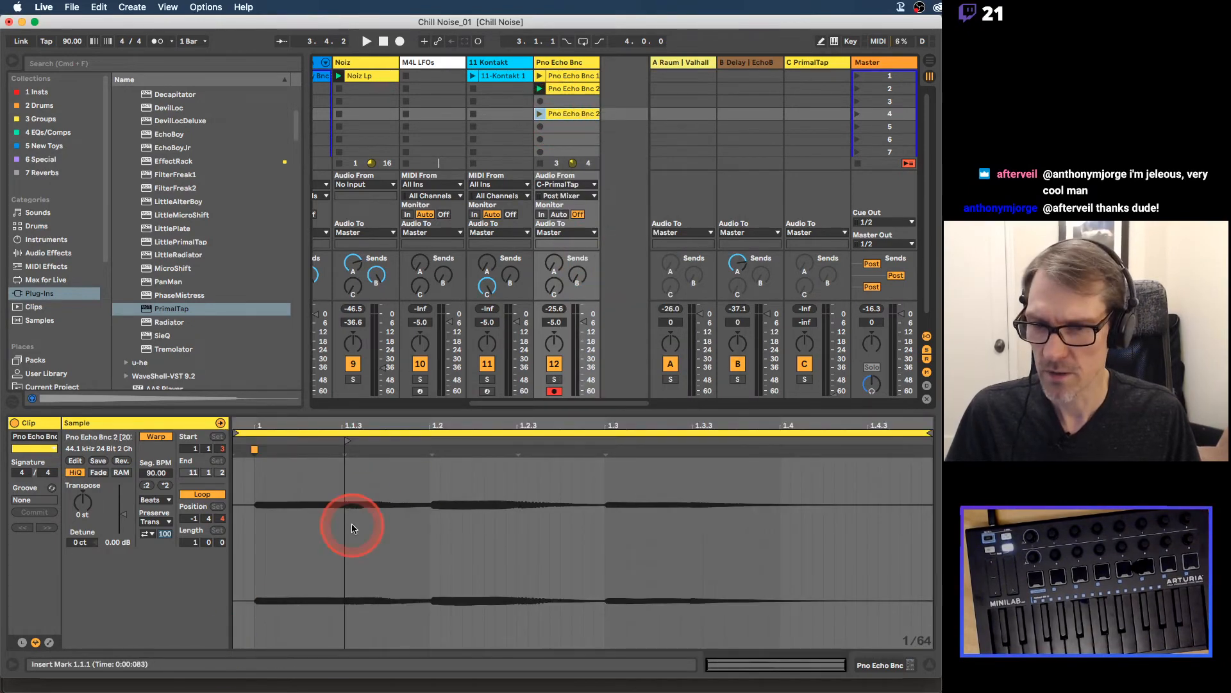
Step: Set the cropped clip's loop length to 2 bars and its loop position to 1.1.1 while playing it
click(185, 544)
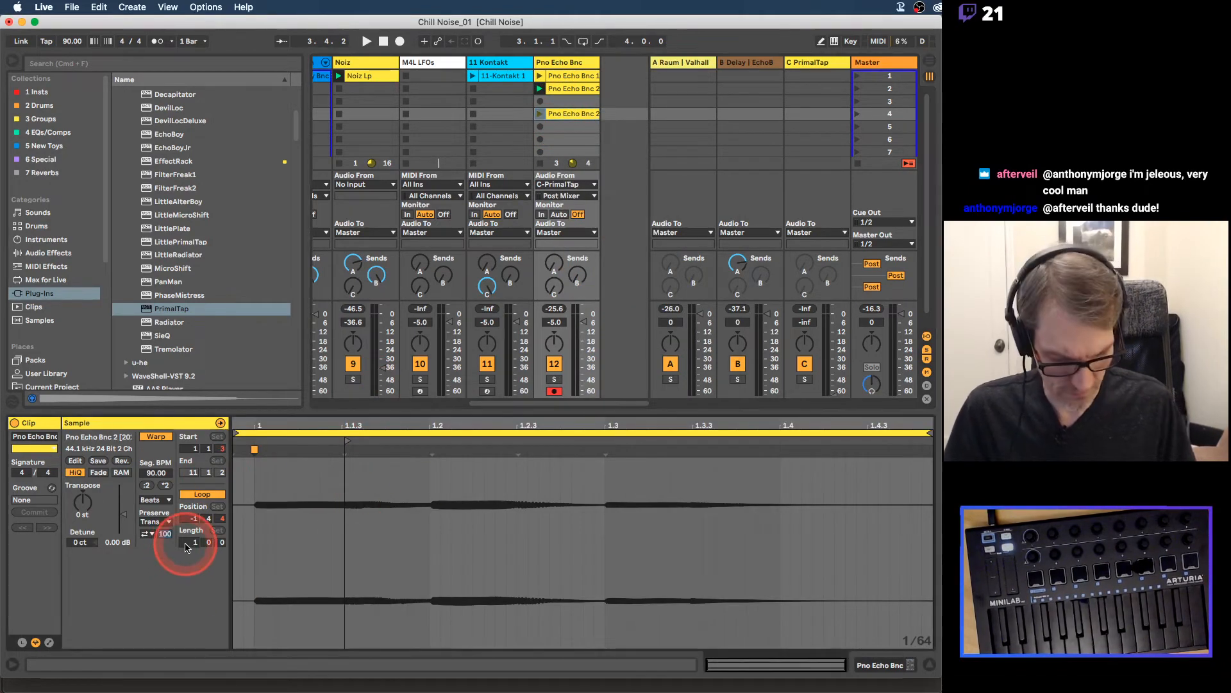
key(Up)
click(502, 454)
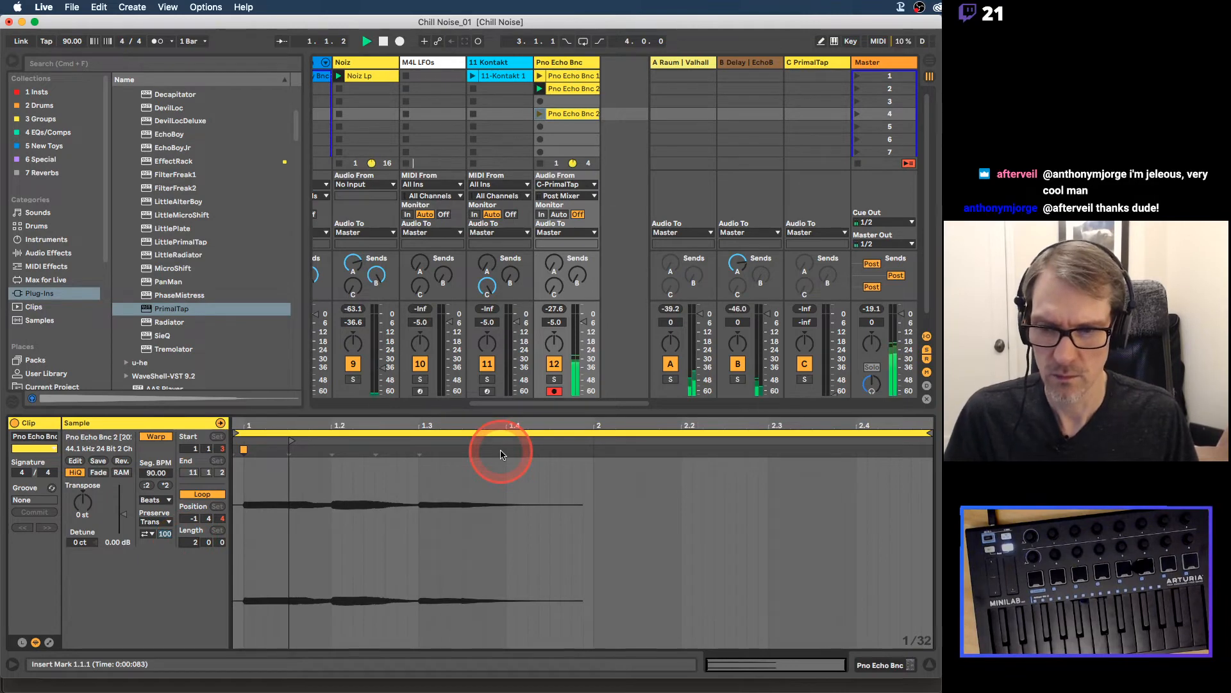
click(542, 113)
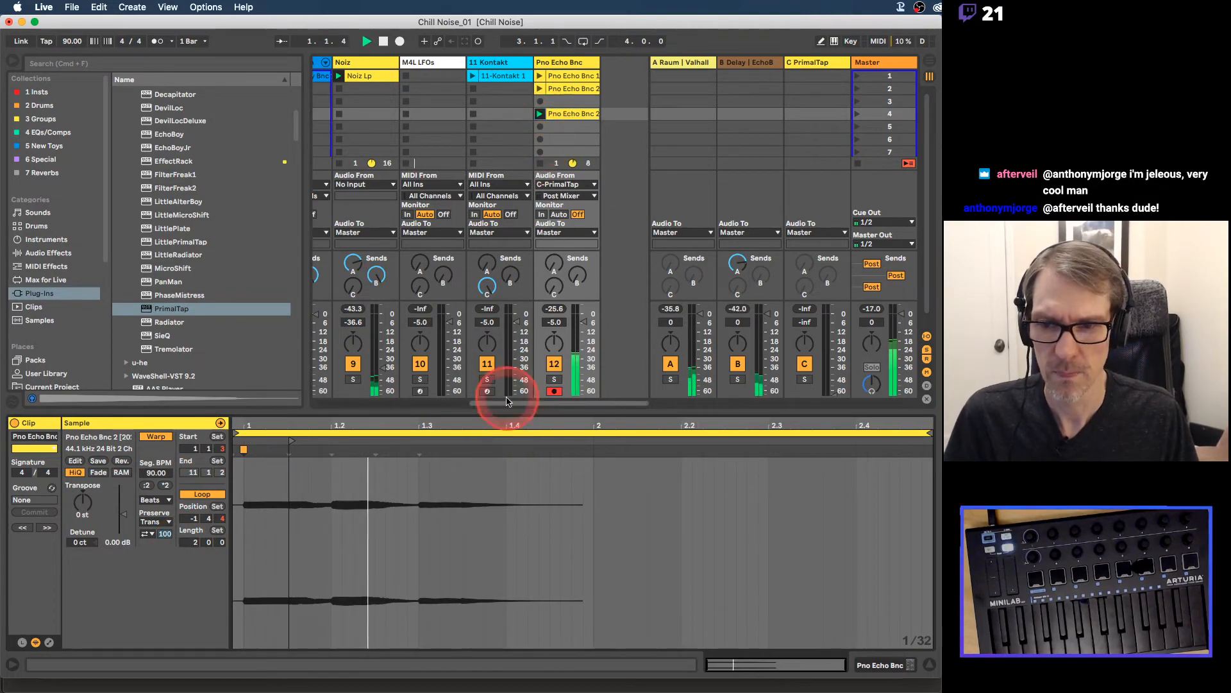
click(252, 432)
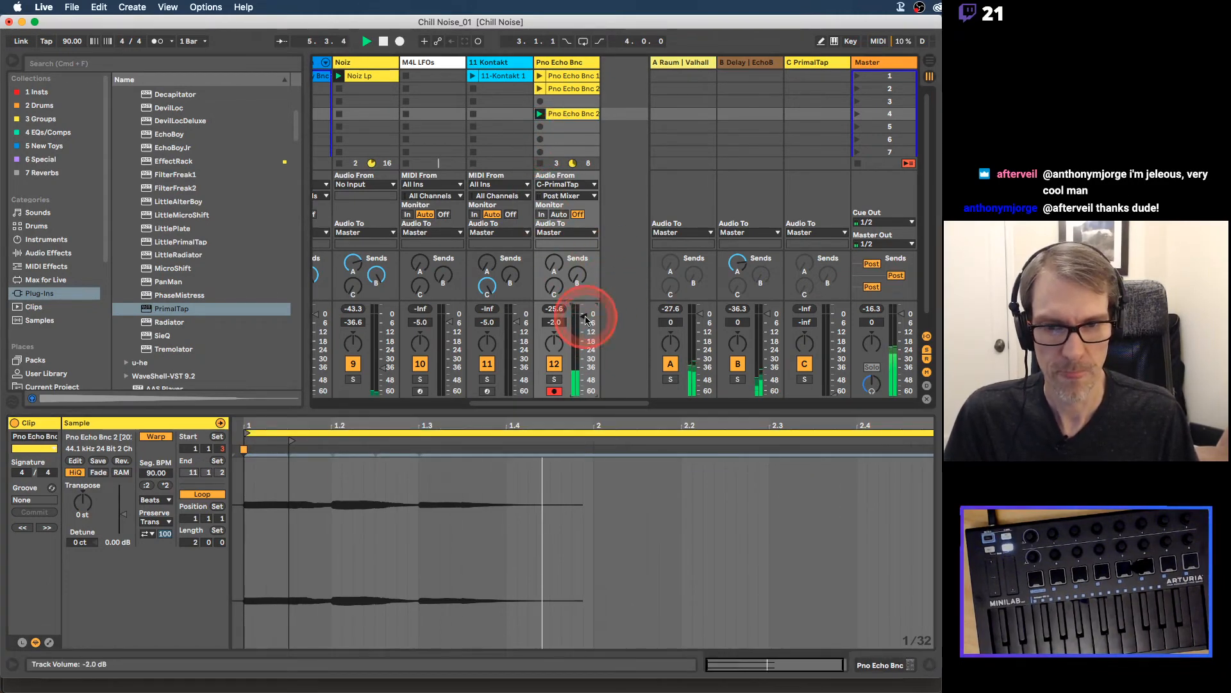
Step: Raise the Pno Echo Bnc track's send to the Valhalla reverb to about -2.0 dB and bring up its EchoBoy Jr send
click(552, 266)
drag(559, 260, 559, 264)
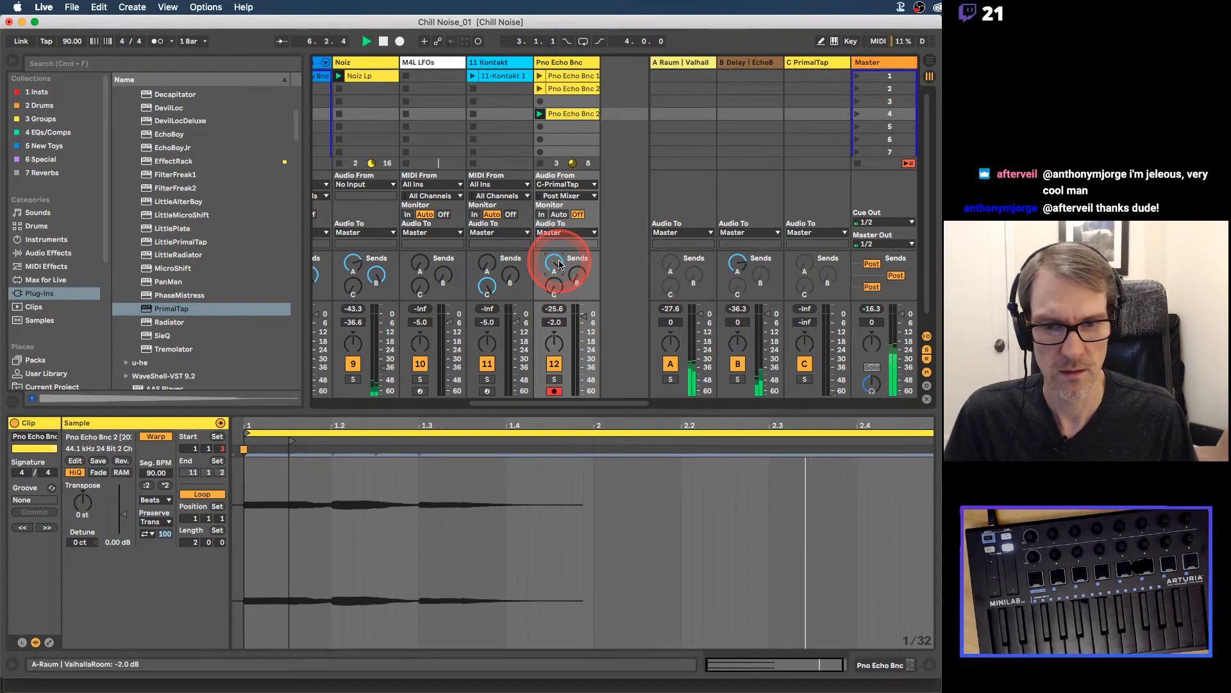
click(568, 282)
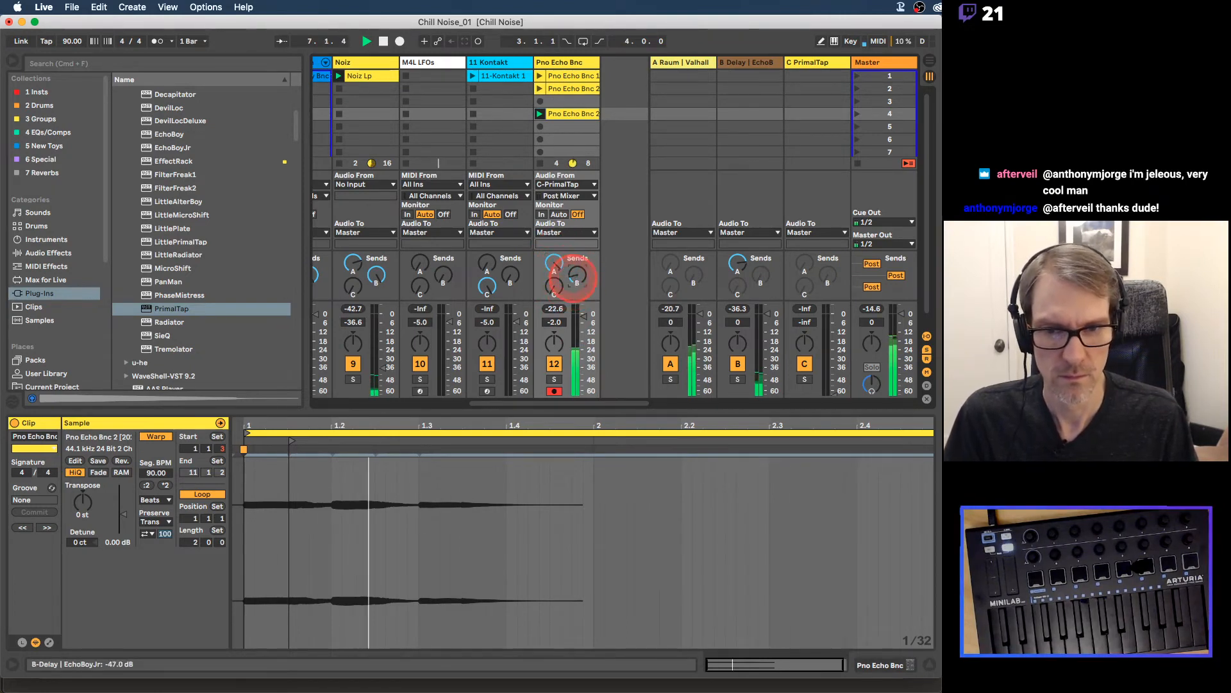
Step: Lower the Pno Echo Bnc track's volume to -3.3 dB and open the PrimalTap effect on return track C
click(581, 317)
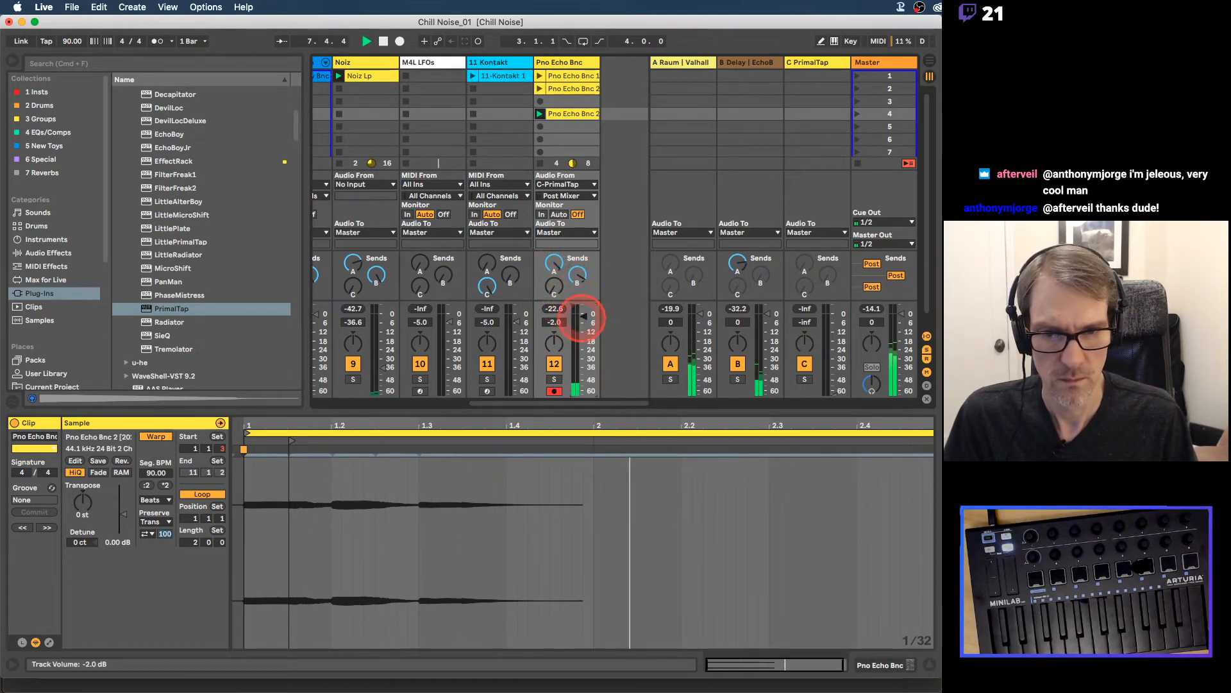
click(804, 63)
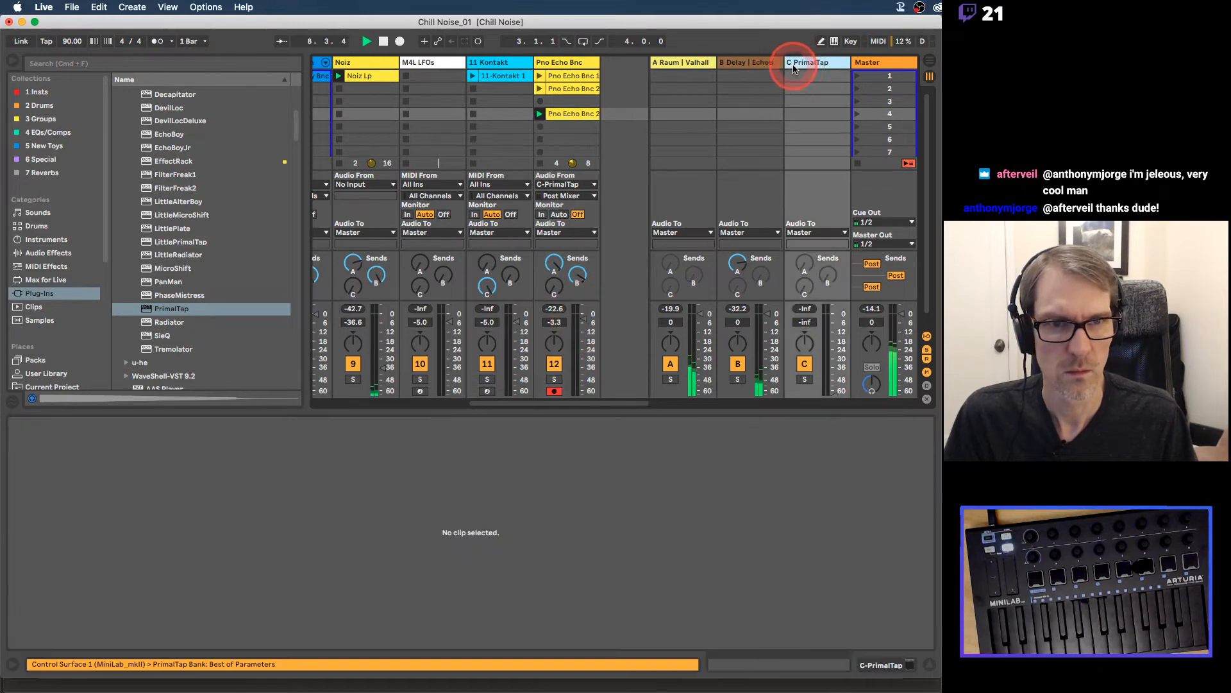
click(45, 522)
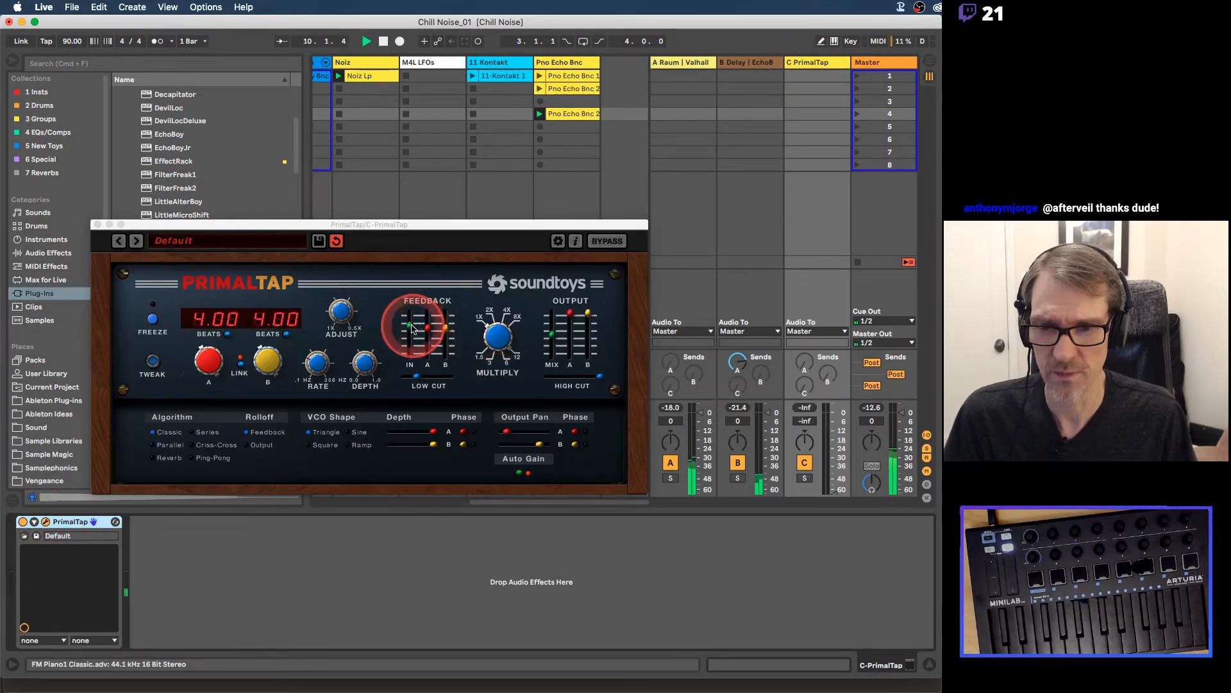
Step: Lower PrimalTap's input feedback and set both delay times to 1.00 beats
mouse_move(426, 330)
mouse_down()
mouse_move(408, 343)
mouse_move(410, 361)
mouse_move(421, 343)
mouse_move(410, 365)
mouse_move(427, 336)
mouse_up()
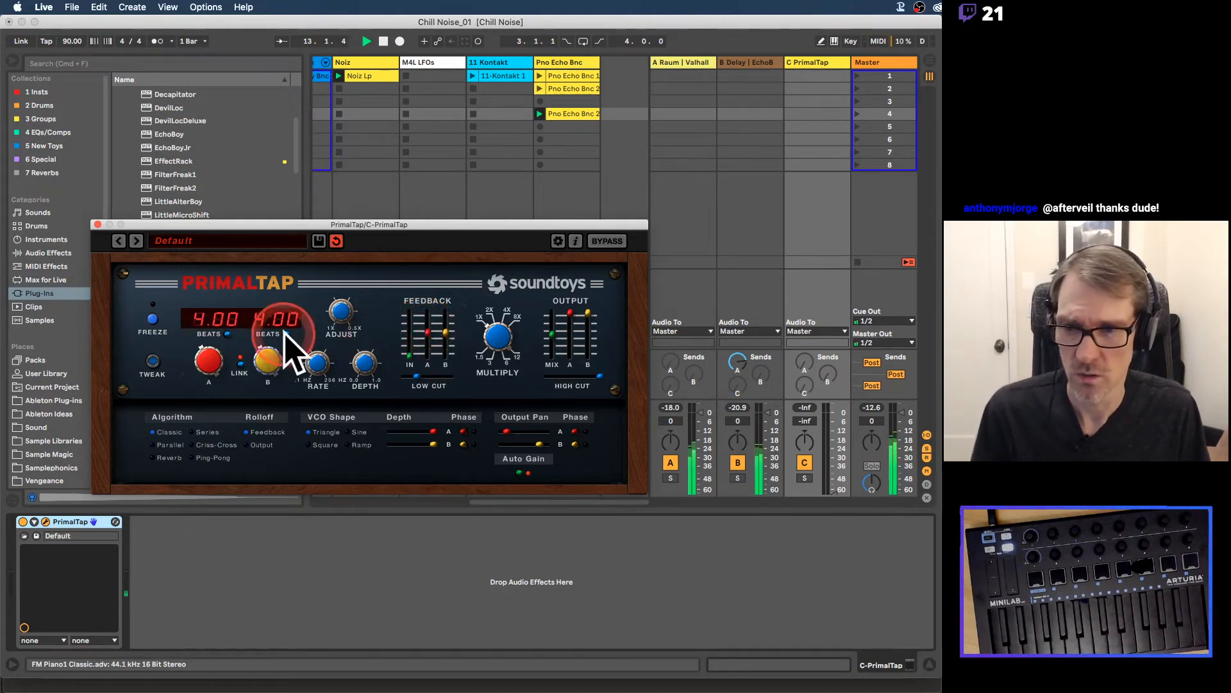
drag(205, 357, 206, 433)
drag(627, 224, 467, 211)
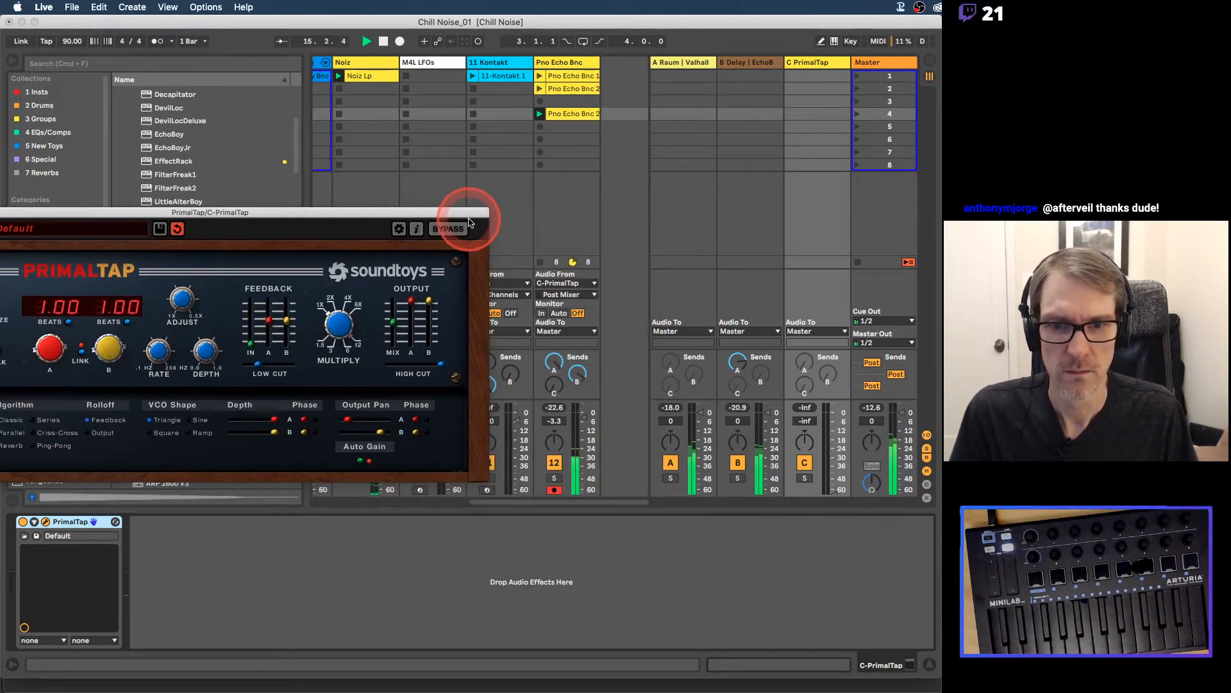
Step: Raise the Pno Echo Bnc track's send C and enable send A on the PrimalTap return track
drag(543, 381, 546, 378)
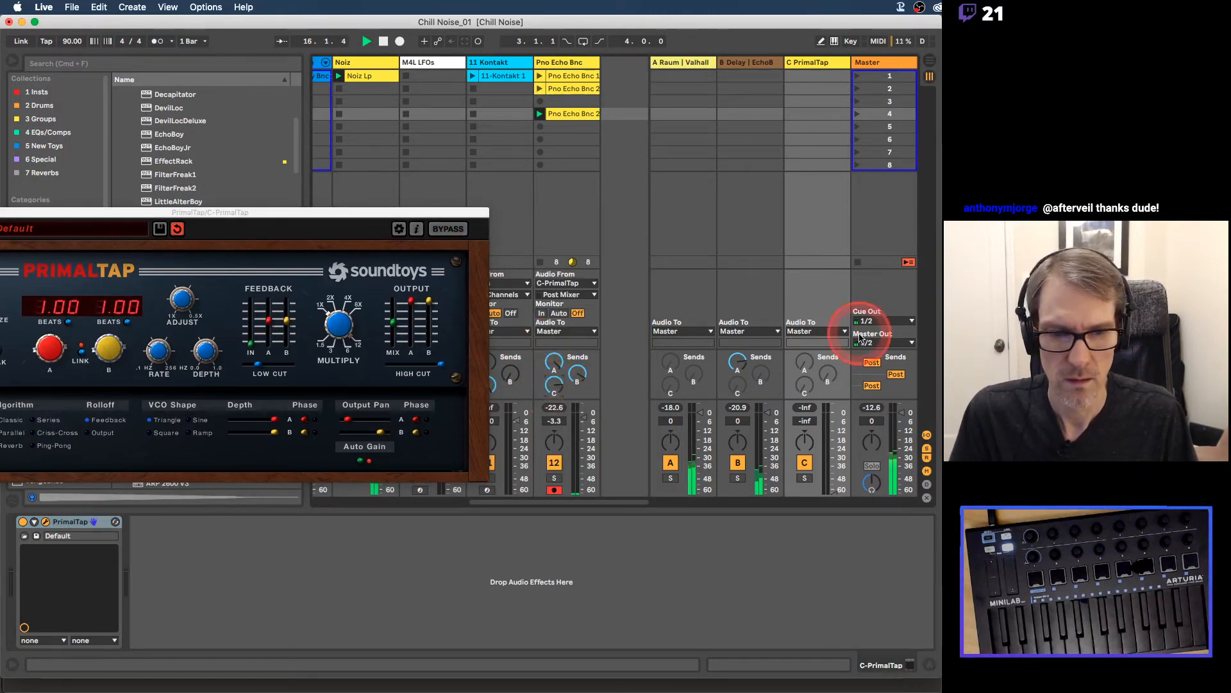
right_click(808, 364)
click(822, 369)
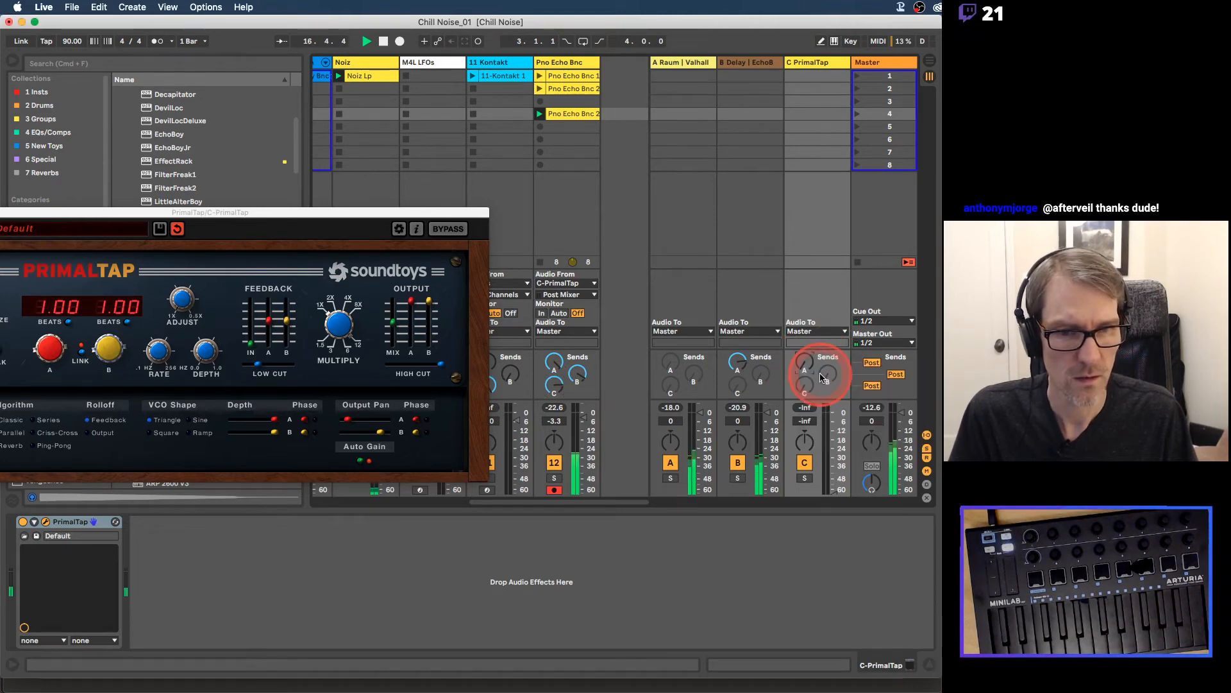
drag(565, 390, 557, 385)
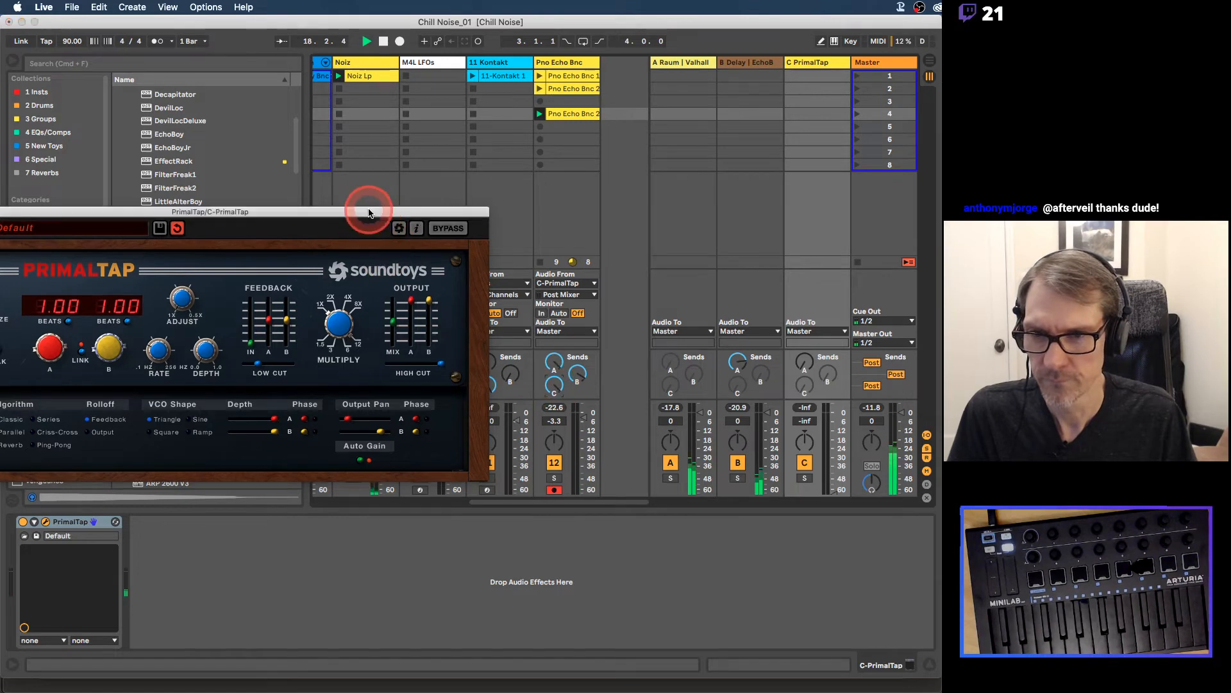
Step: Set both PrimalTap delay times, A and B, to 2.00 beats
drag(370, 213, 367, 187)
click(151, 226)
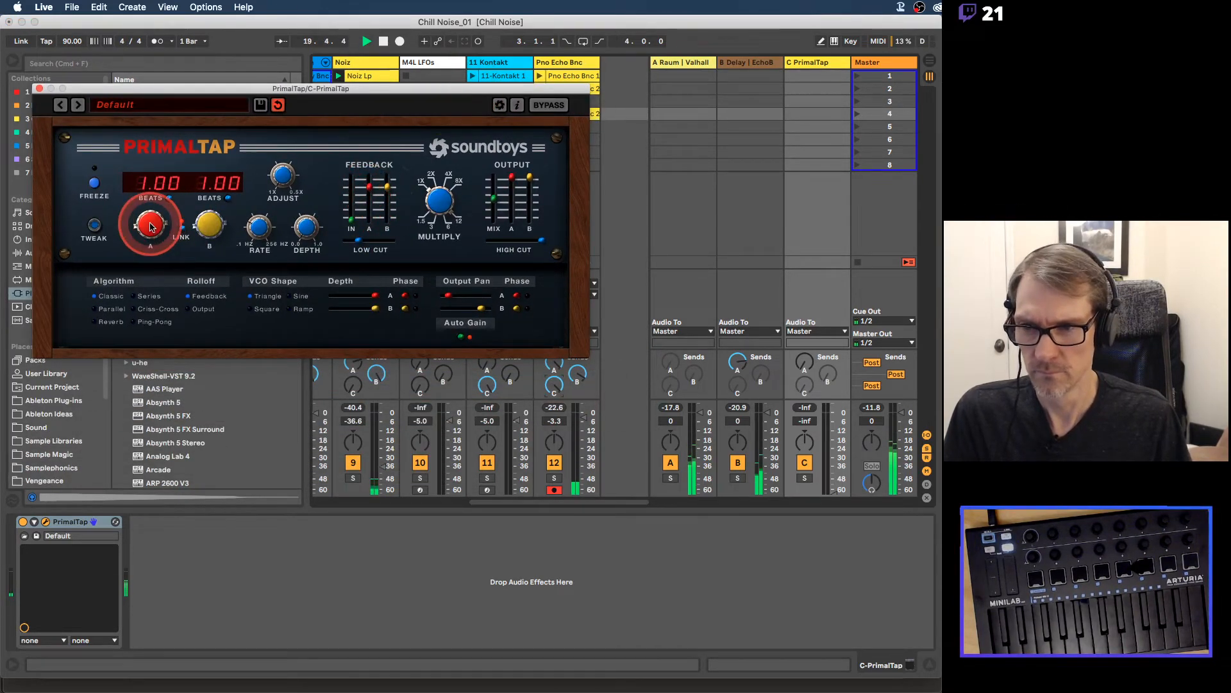
drag(152, 226, 147, 195)
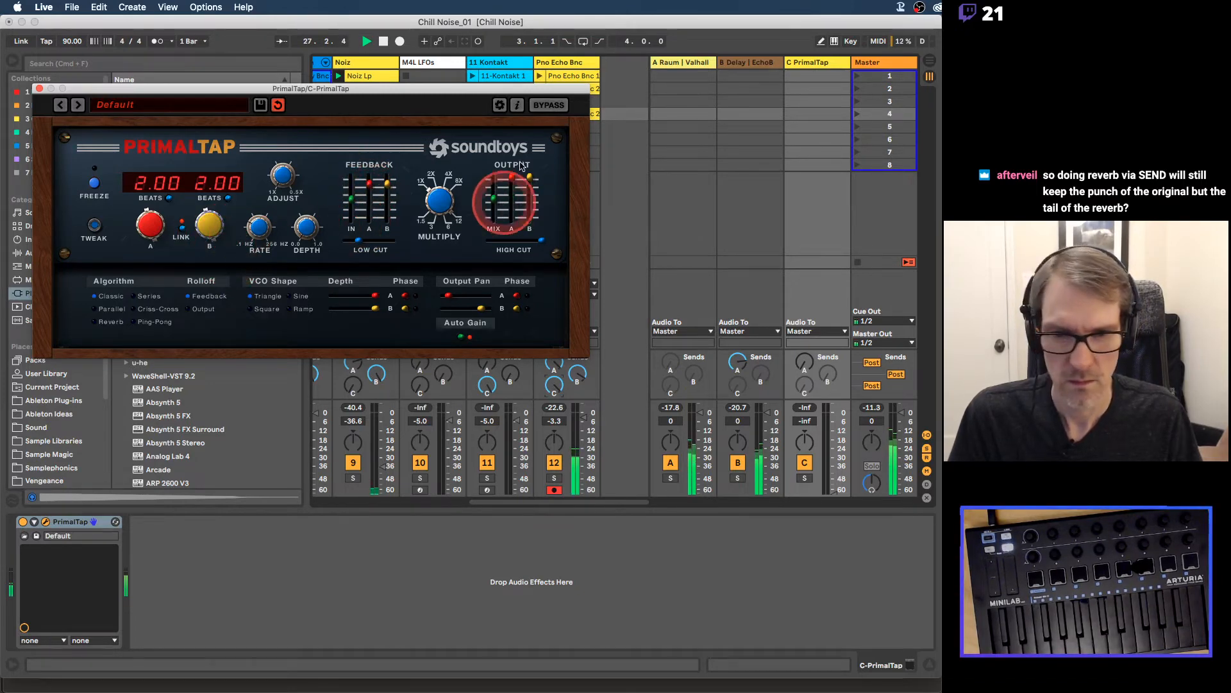
drag(552, 89, 584, 92)
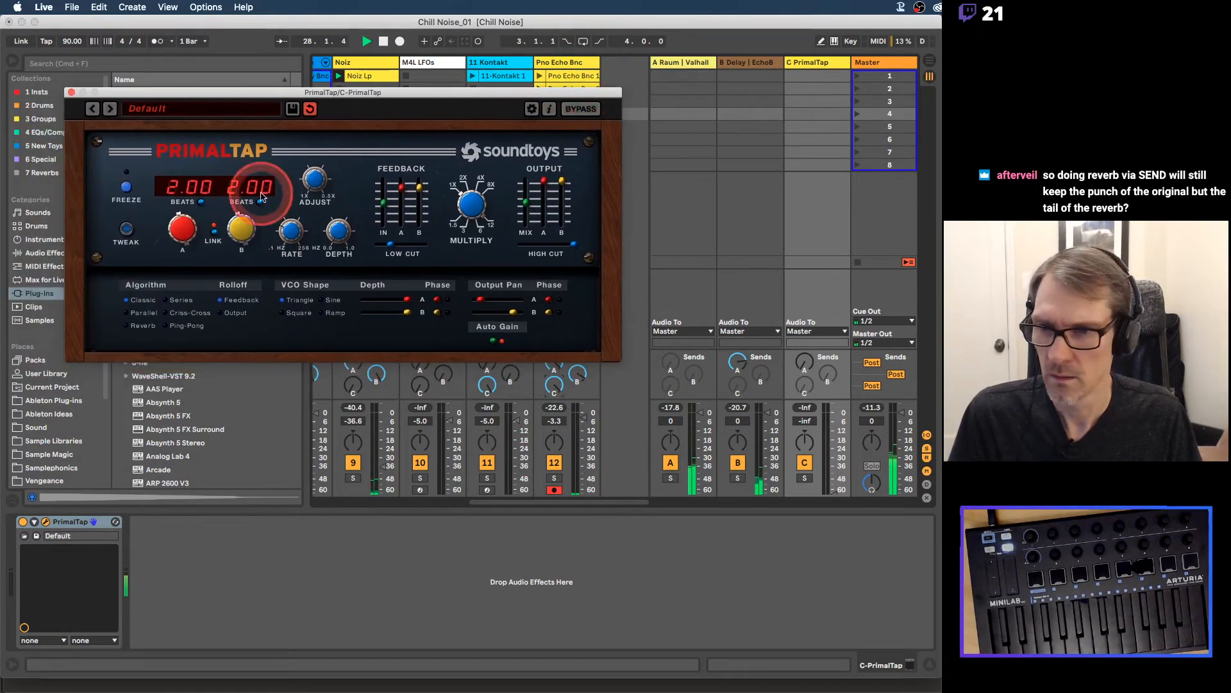
mouse_move(242, 229)
mouse_down()
mouse_move(242, 195)
mouse_move(243, 226)
mouse_up()
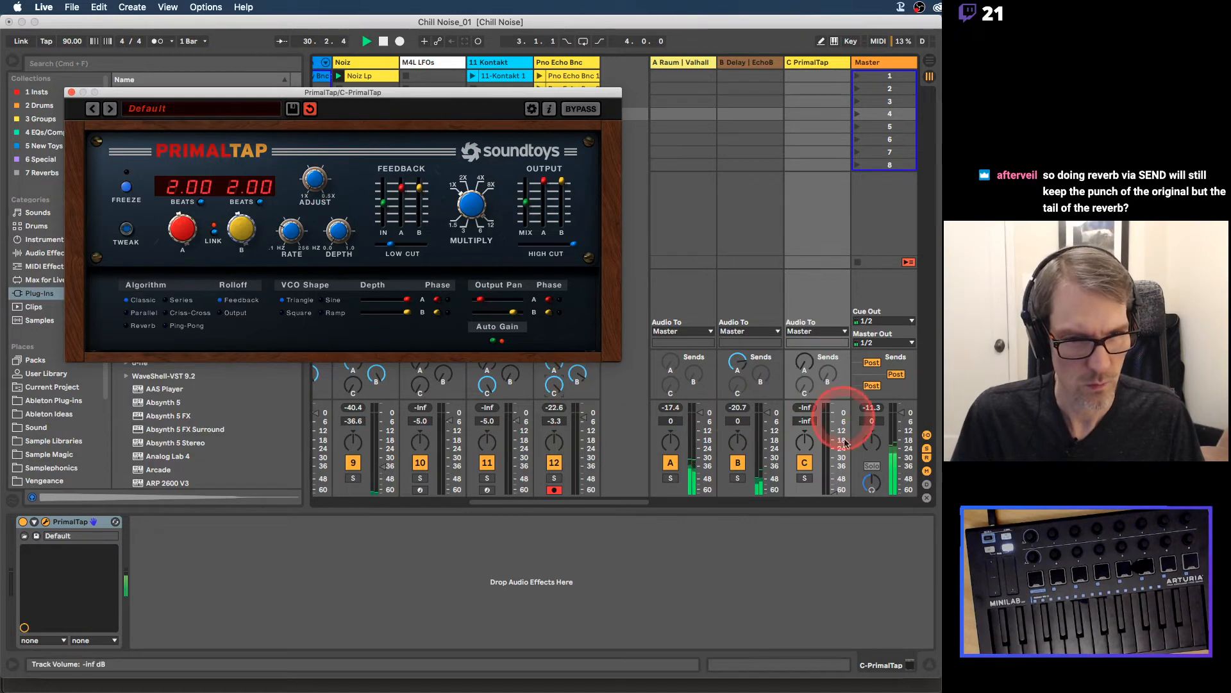
Step: Raise the PrimalTap return track's volume to -2.4 dB and reduce the plugin's input, A and B feedback levels
drag(833, 486, 829, 482)
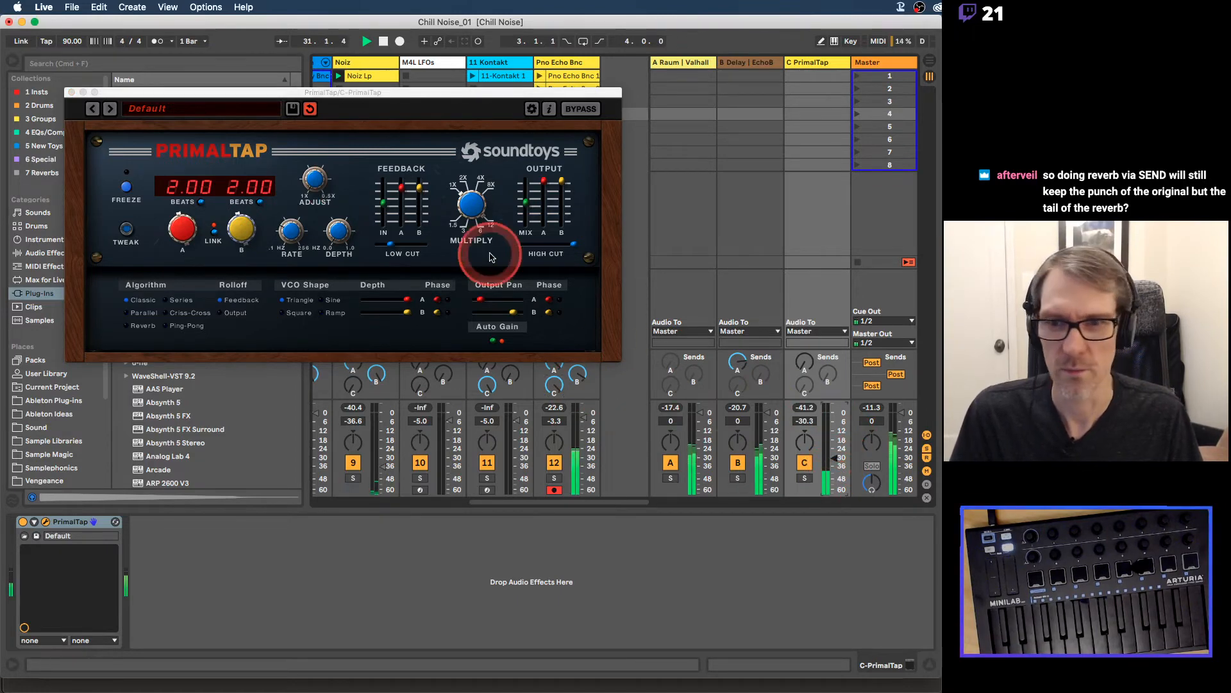
mouse_move(384, 203)
mouse_down()
mouse_move(380, 239)
mouse_move(400, 195)
mouse_move(401, 214)
mouse_up()
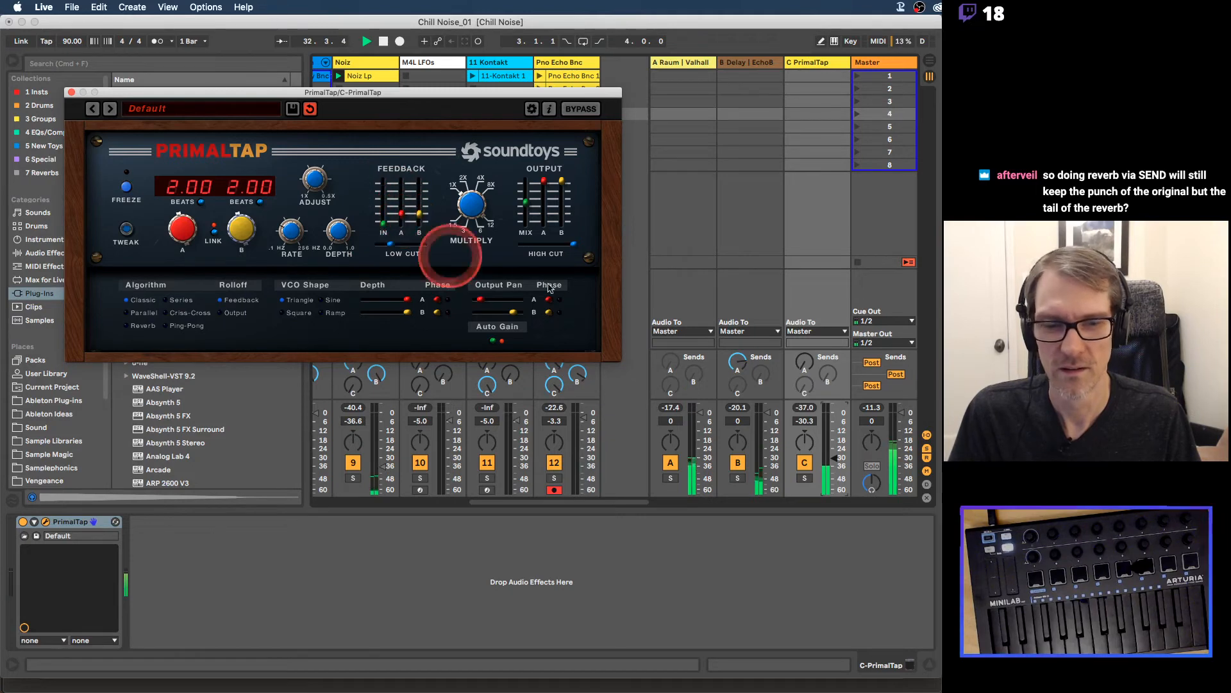
drag(833, 458, 833, 456)
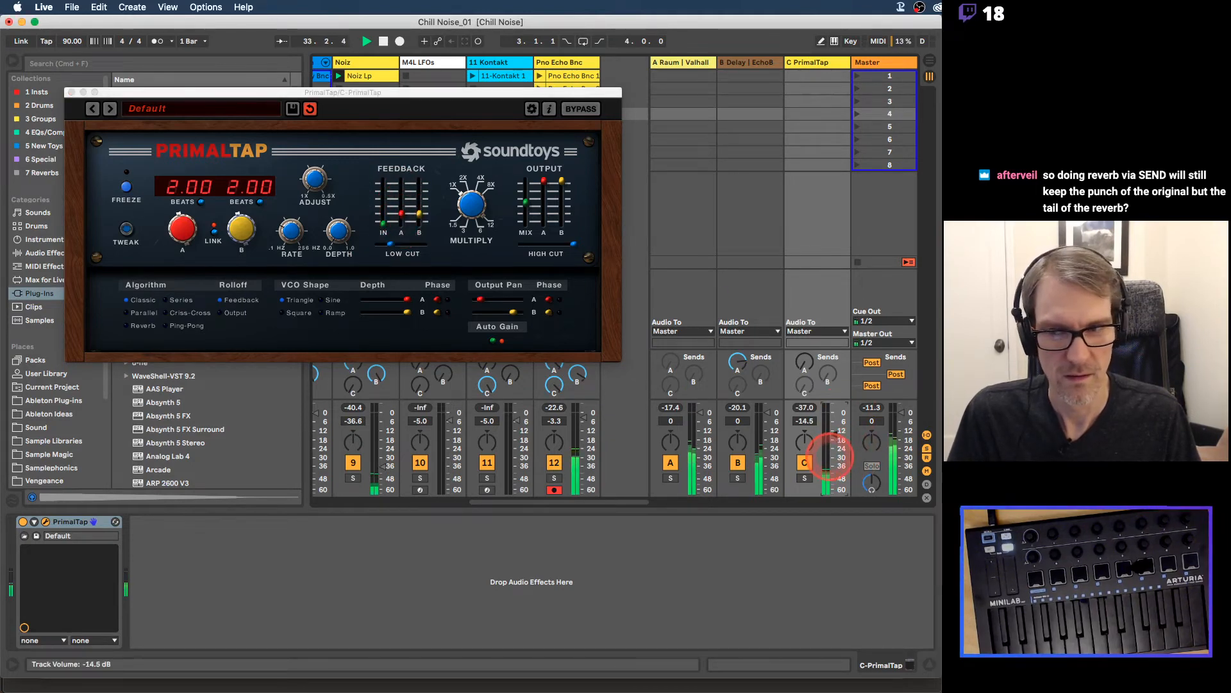
click(341, 225)
click(183, 231)
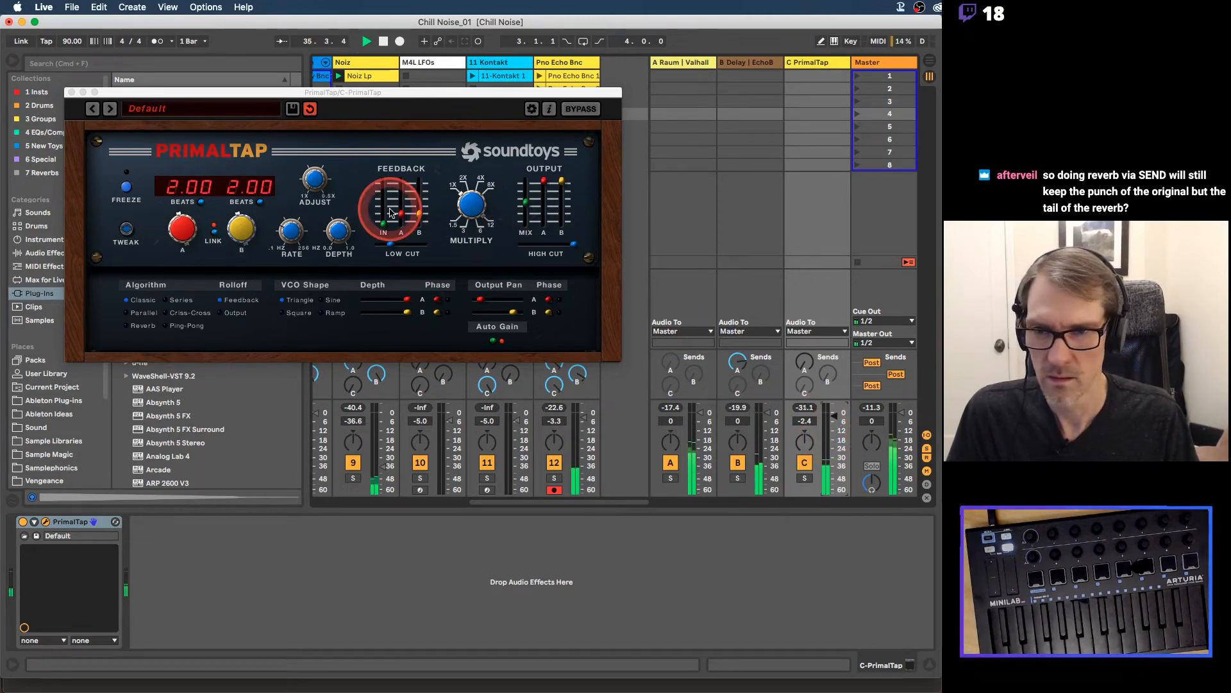
Step: Shape the PrimalTap echo by raising the A and B feedback and the output mix while lowering the High Cut
drag(402, 216, 398, 200)
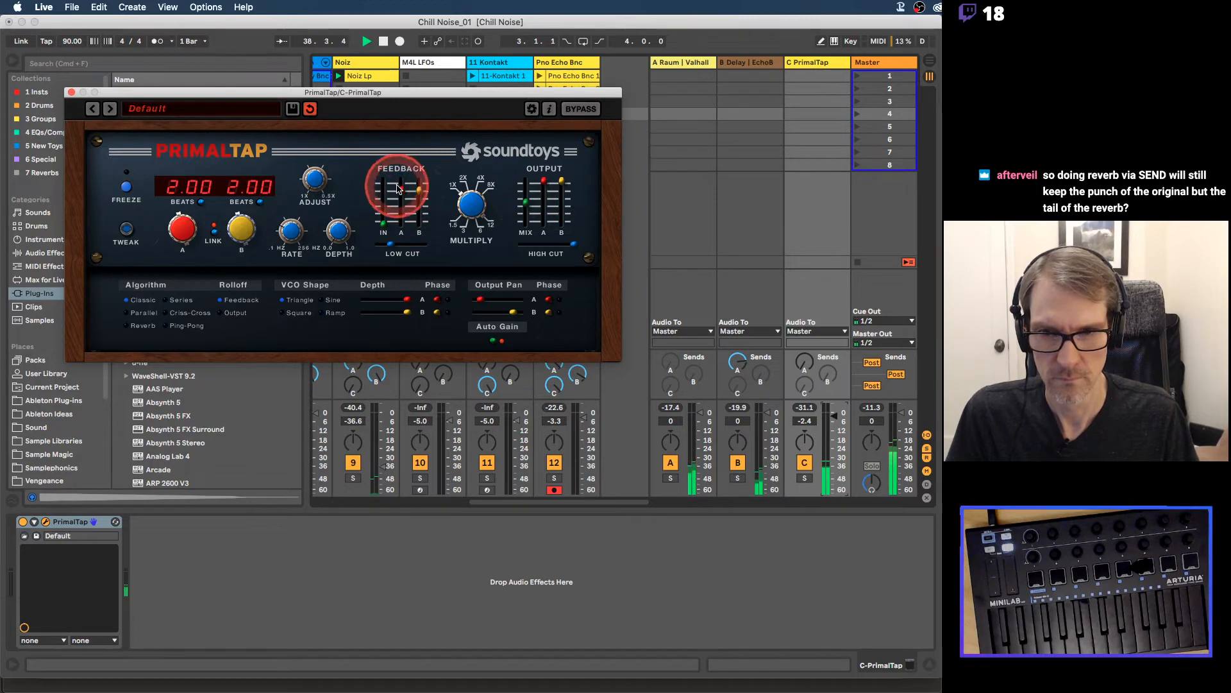
drag(572, 244, 547, 249)
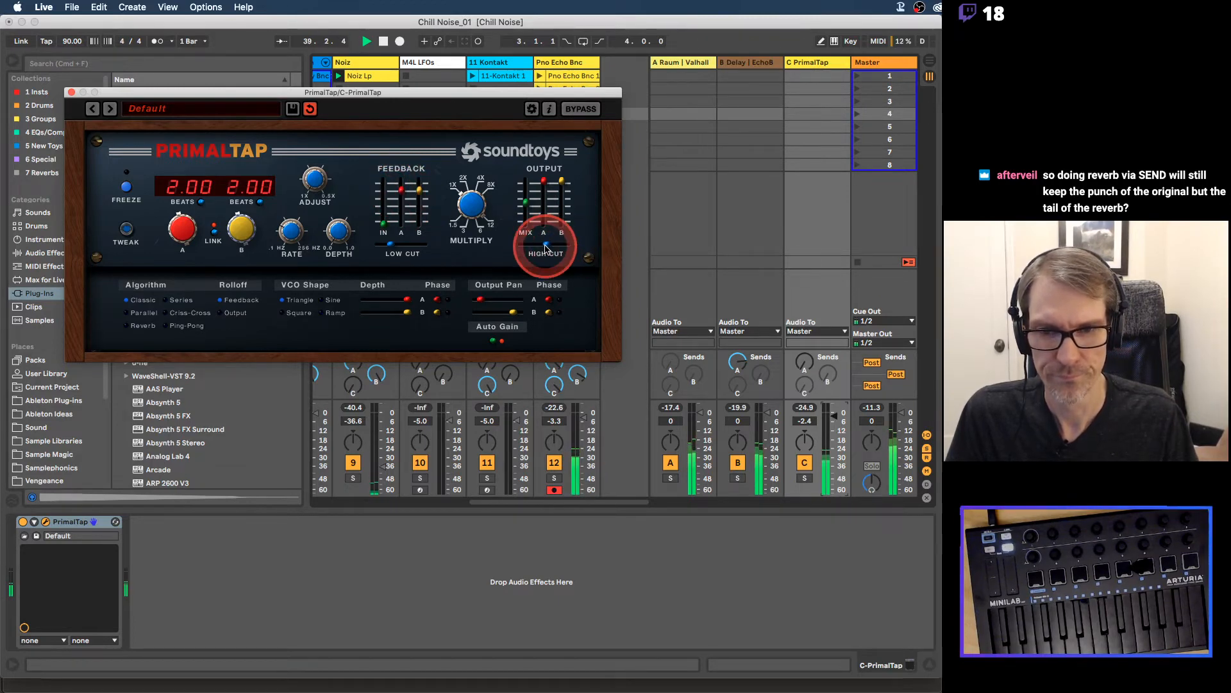
drag(525, 201, 523, 191)
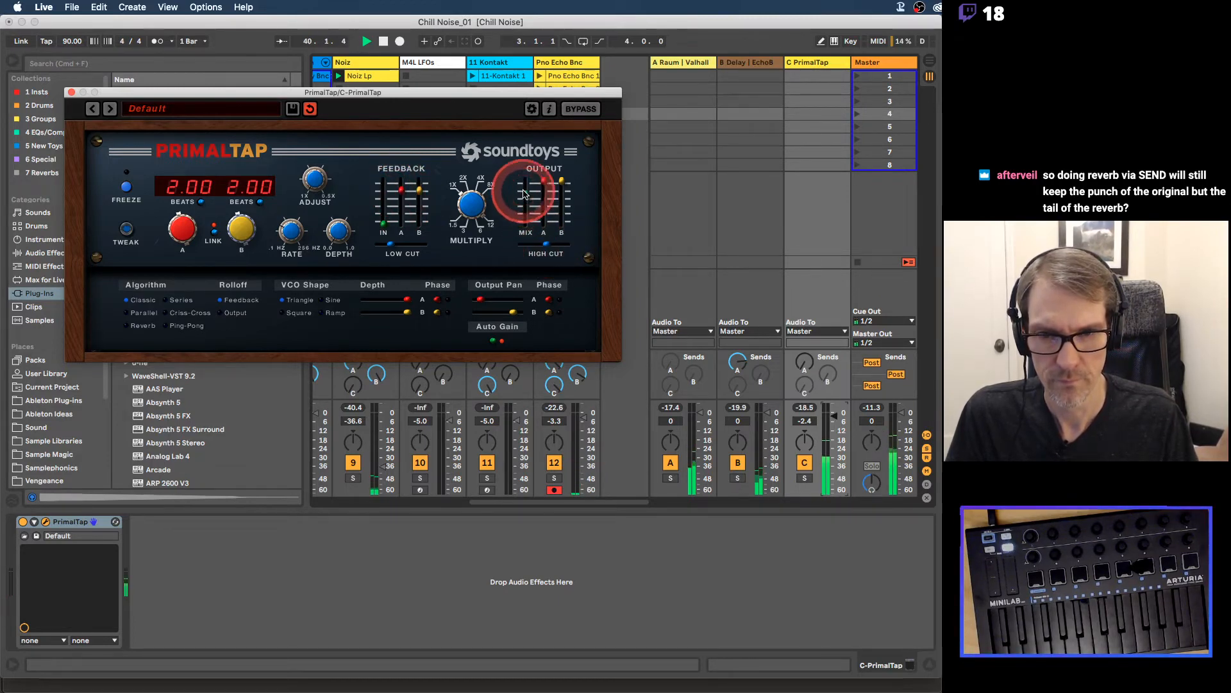
Step: Set the PrimalTap return volume to -8.4 dB and lower the High Cut slightly further, finishing with the plugin window closed
drag(831, 420, 833, 430)
drag(547, 244, 536, 246)
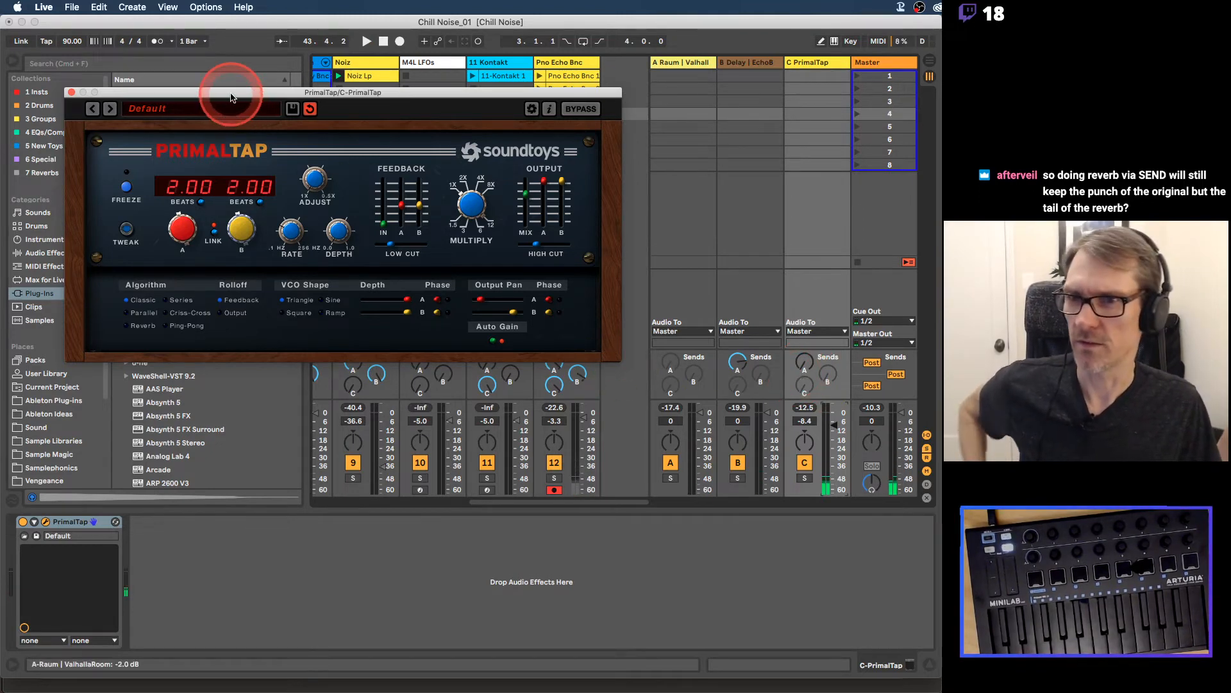
drag(230, 96, 274, 147)
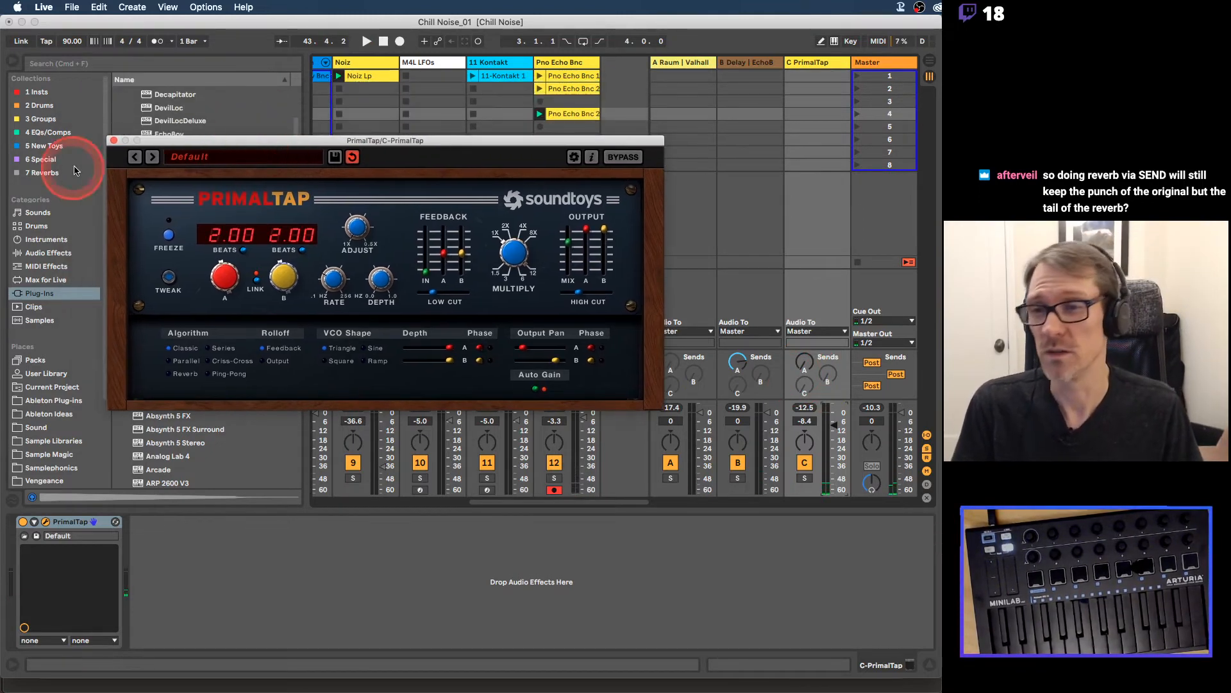
click(114, 141)
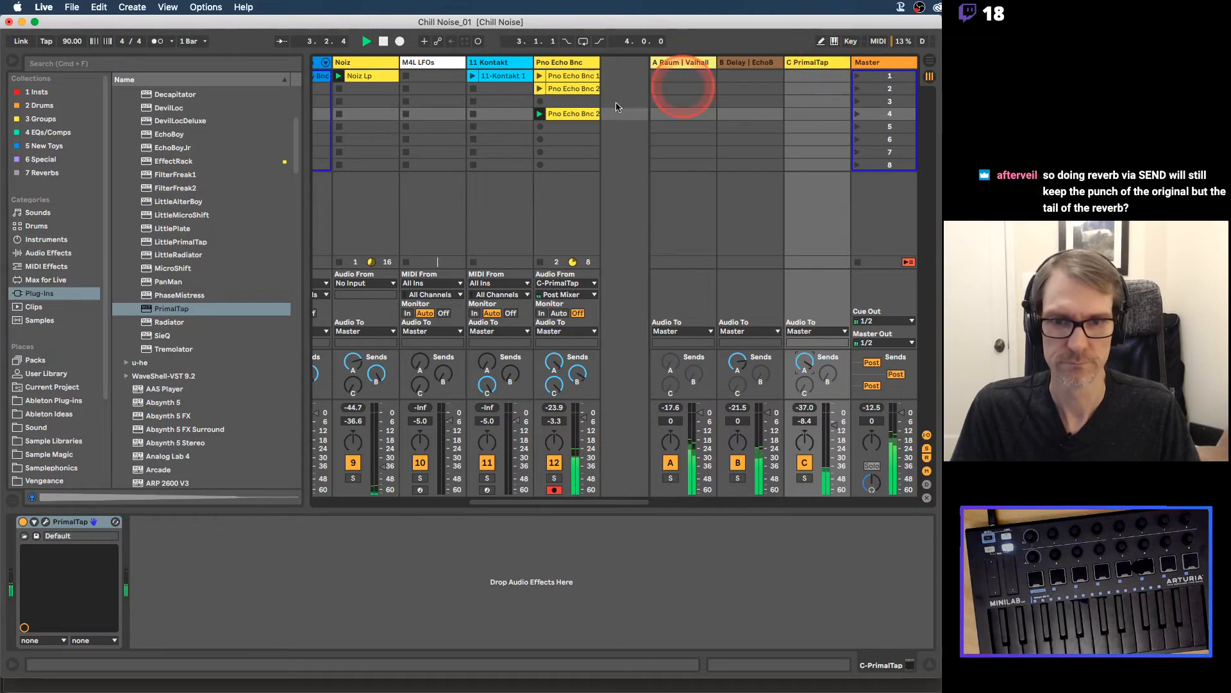
Step: Add an Auto Filter audio effect ahead of the Utility device on the Pno Echo Bnc track
click(568, 62)
click(43, 240)
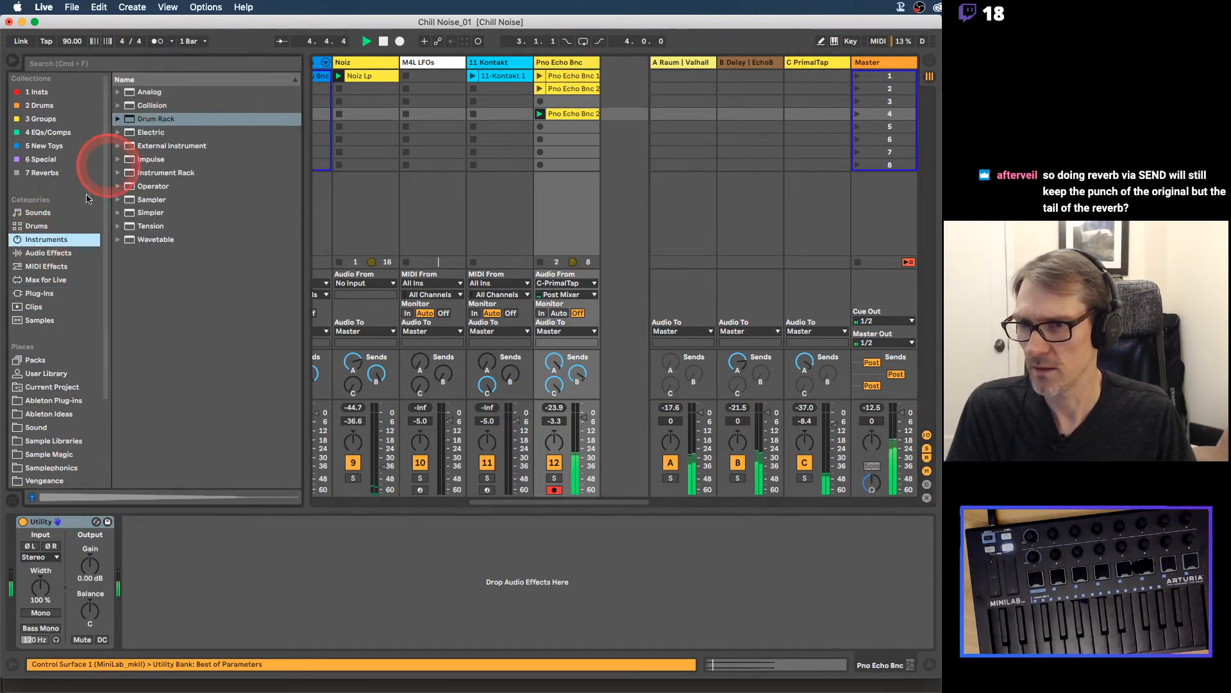
click(48, 253)
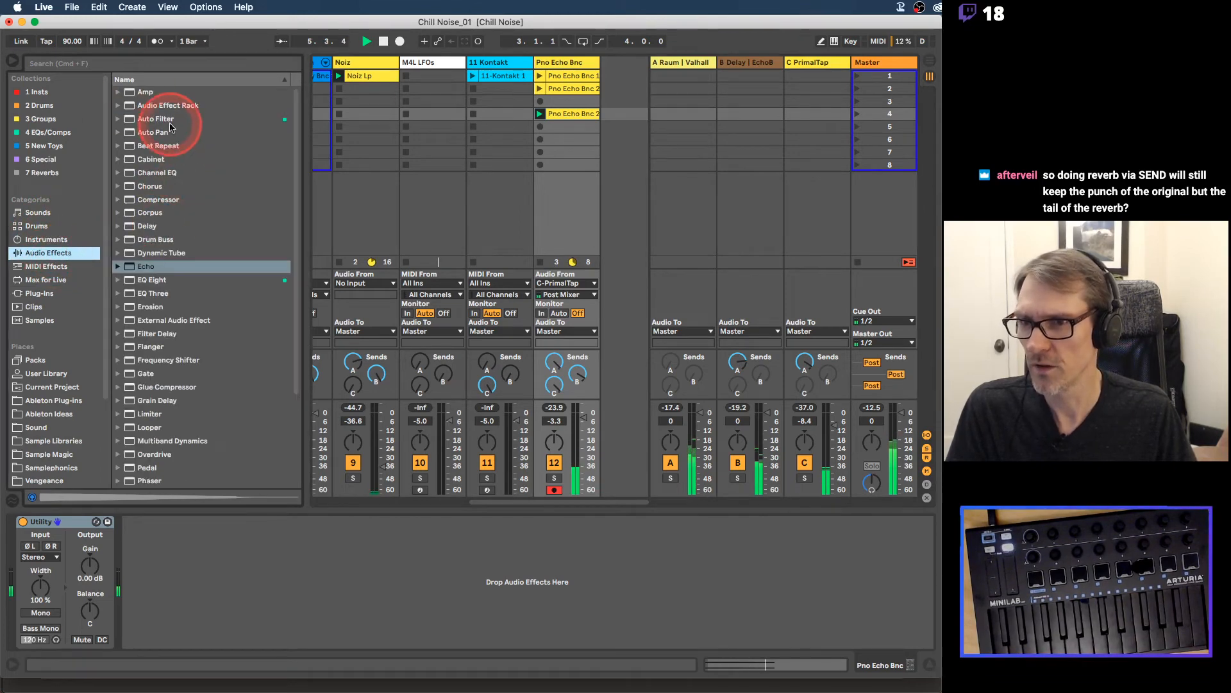
drag(154, 118, 14, 542)
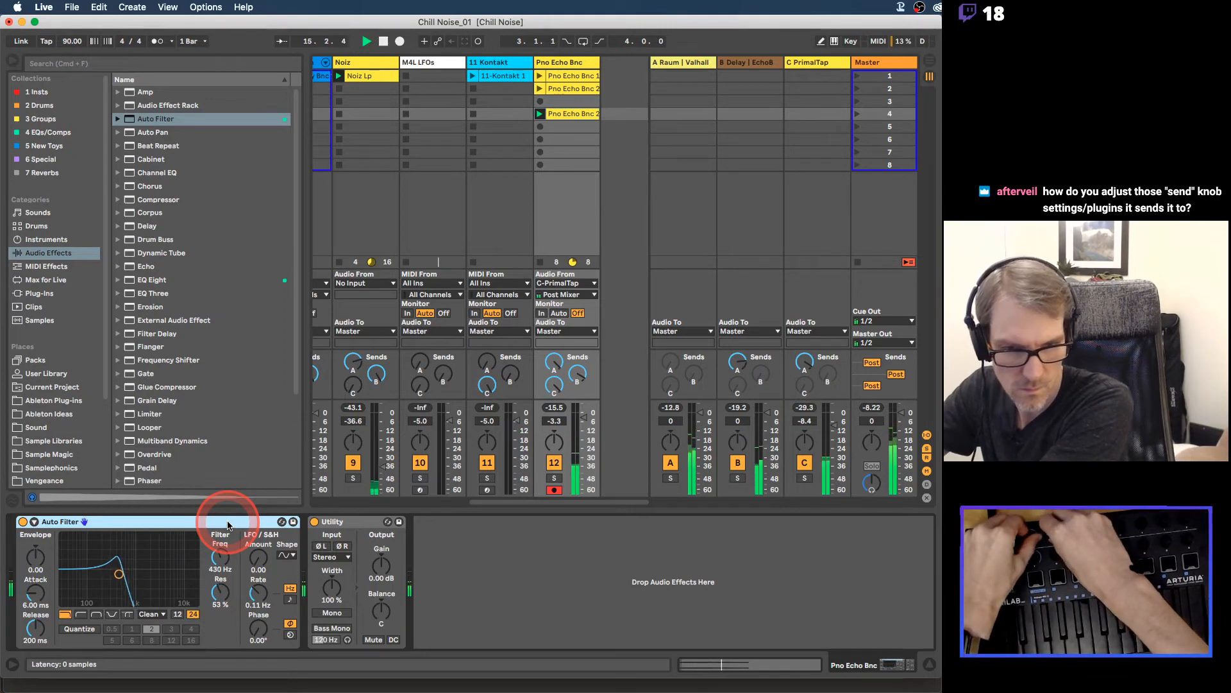
Step: Enable send B on the PrimalTap return track
right_click(806, 361)
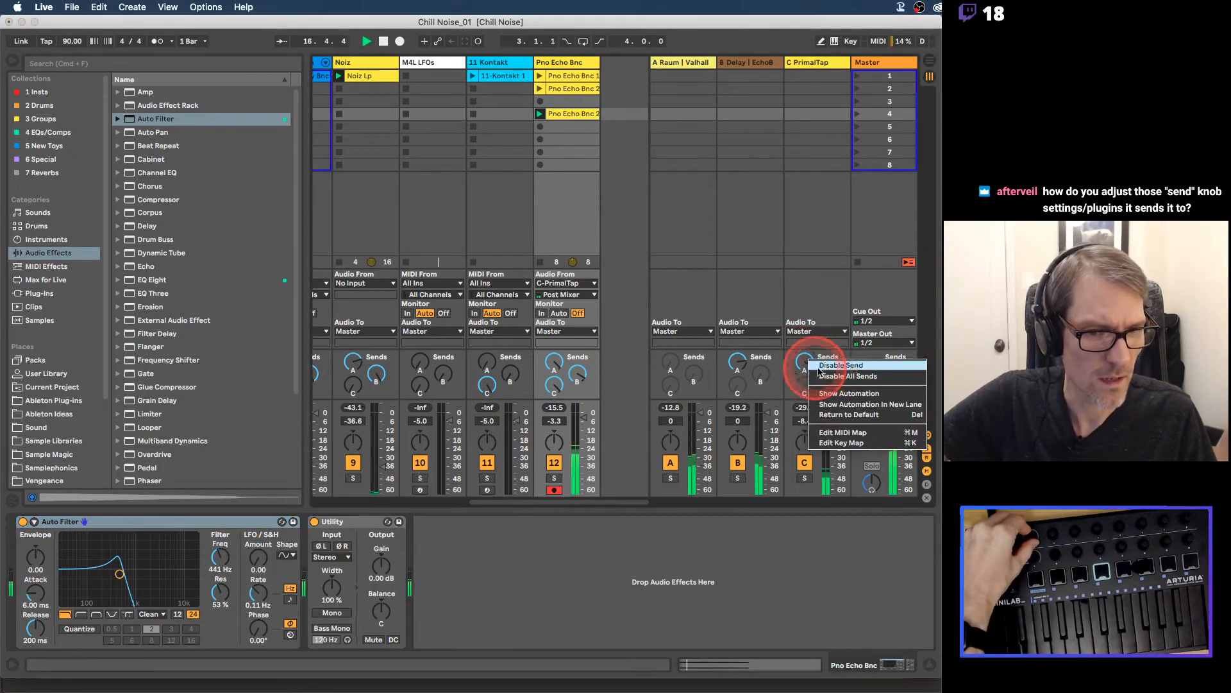
click(827, 377)
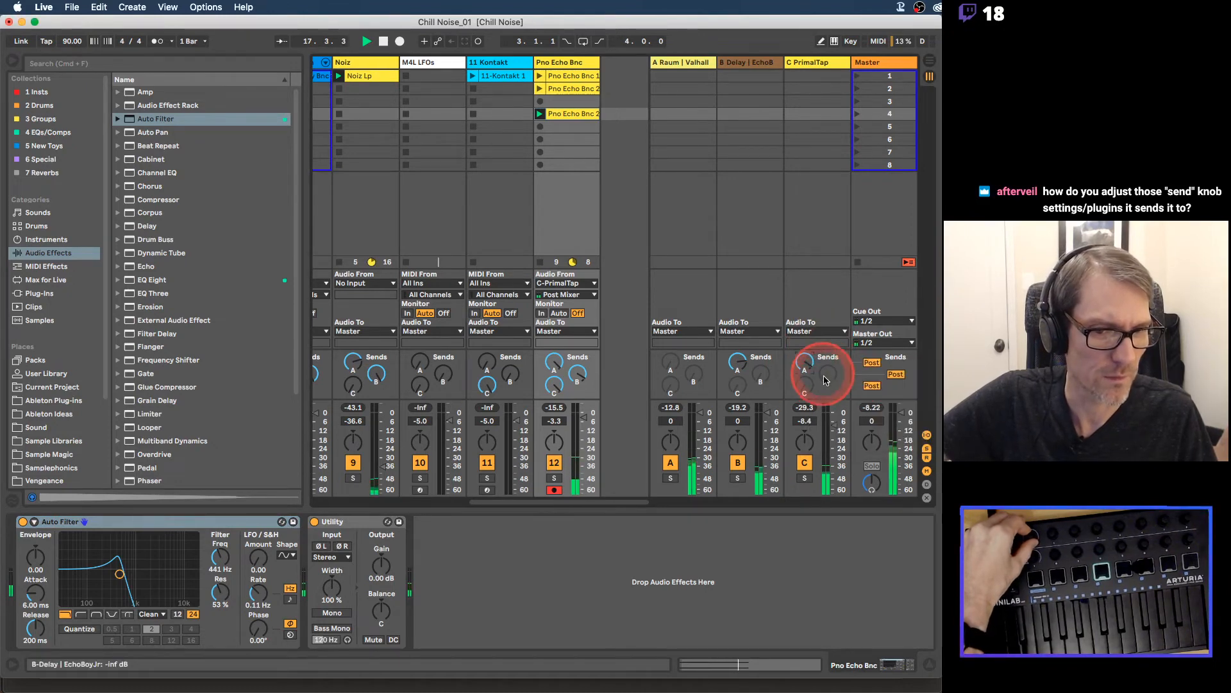
right_click(827, 377)
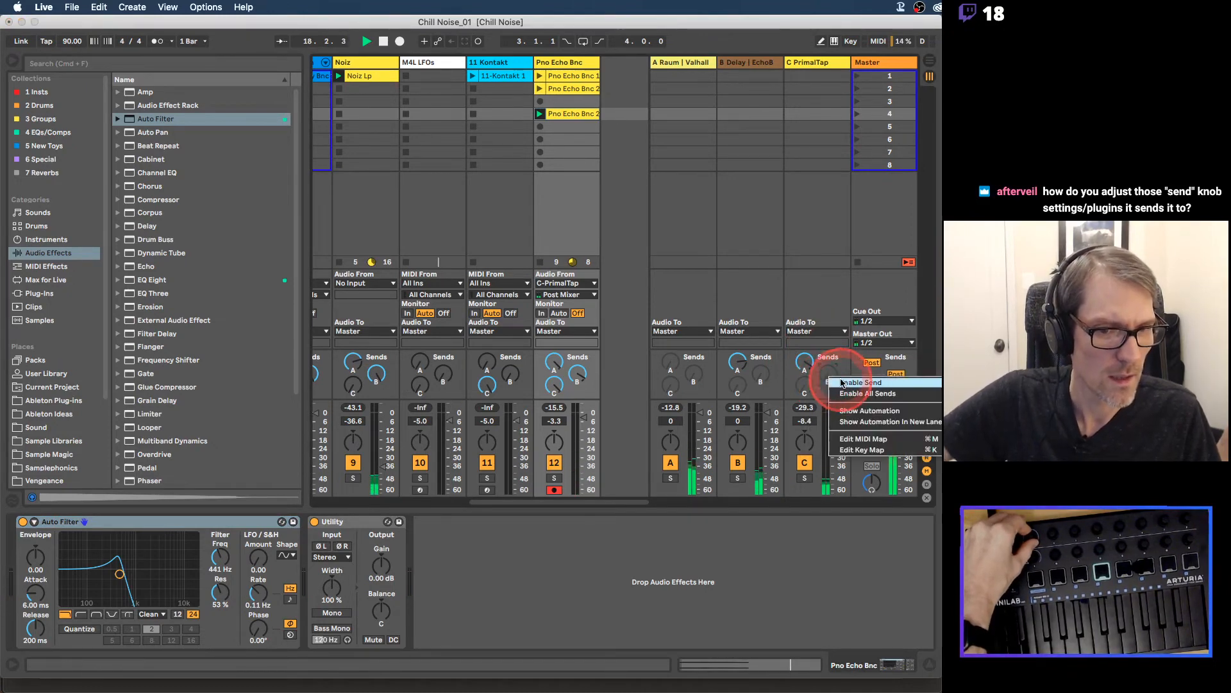
click(856, 382)
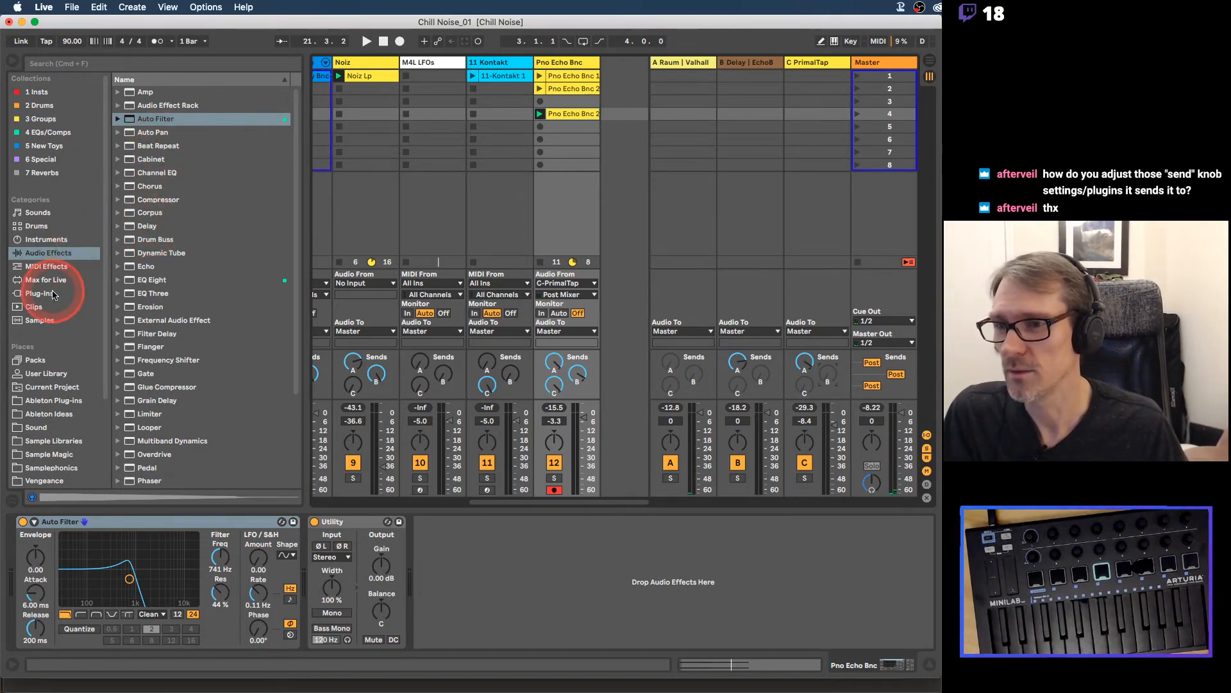
Step: Insert FabFilter Pro-Q 3 from the EQs/Comps collection between Auto Filter and Utility on the Pno Echo Bnc track
click(48, 132)
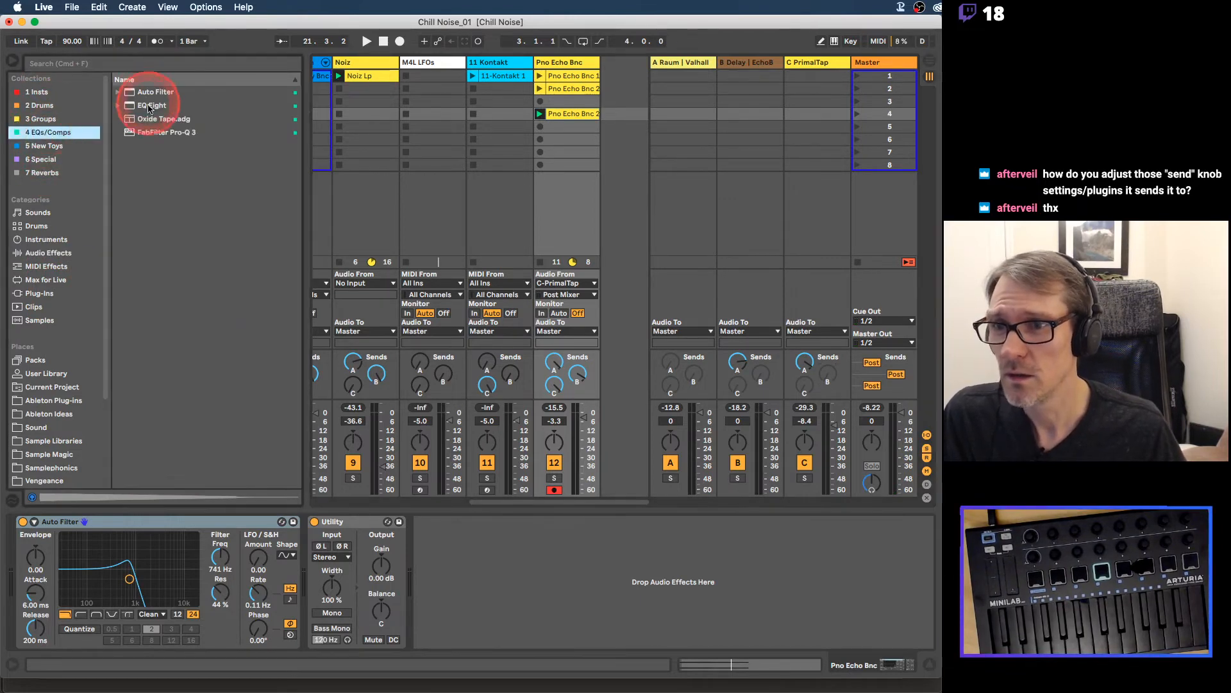
drag(151, 136, 327, 574)
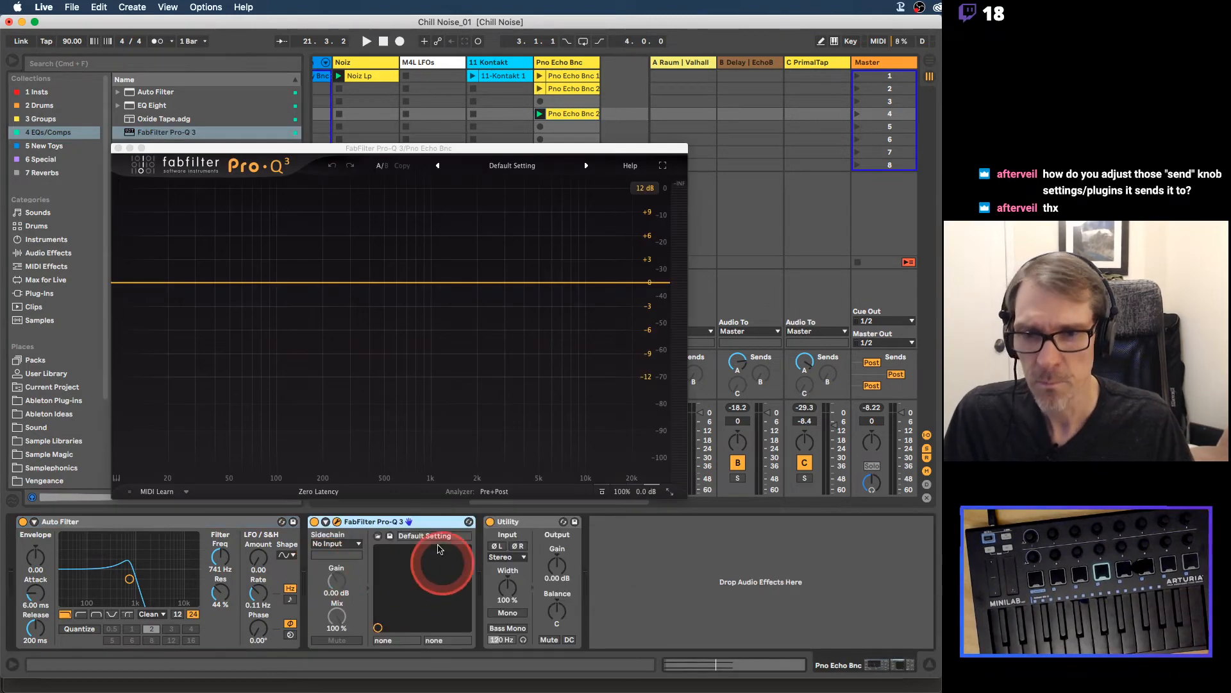
click(504, 166)
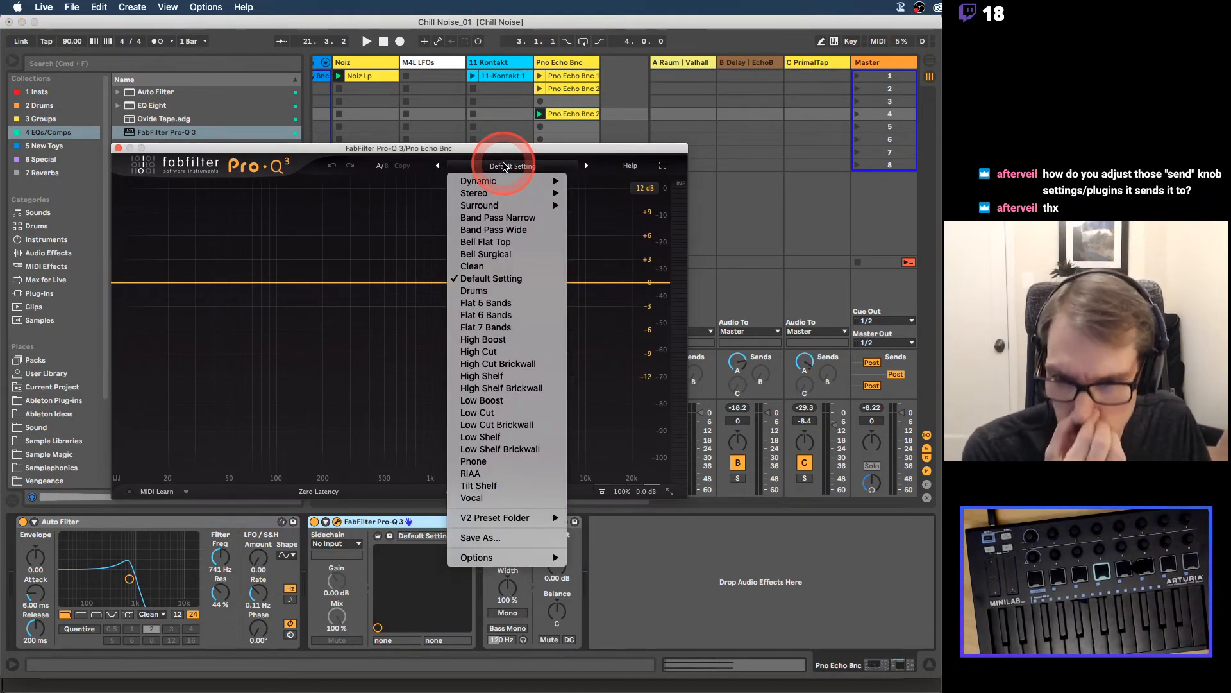
mouse_move(513, 185)
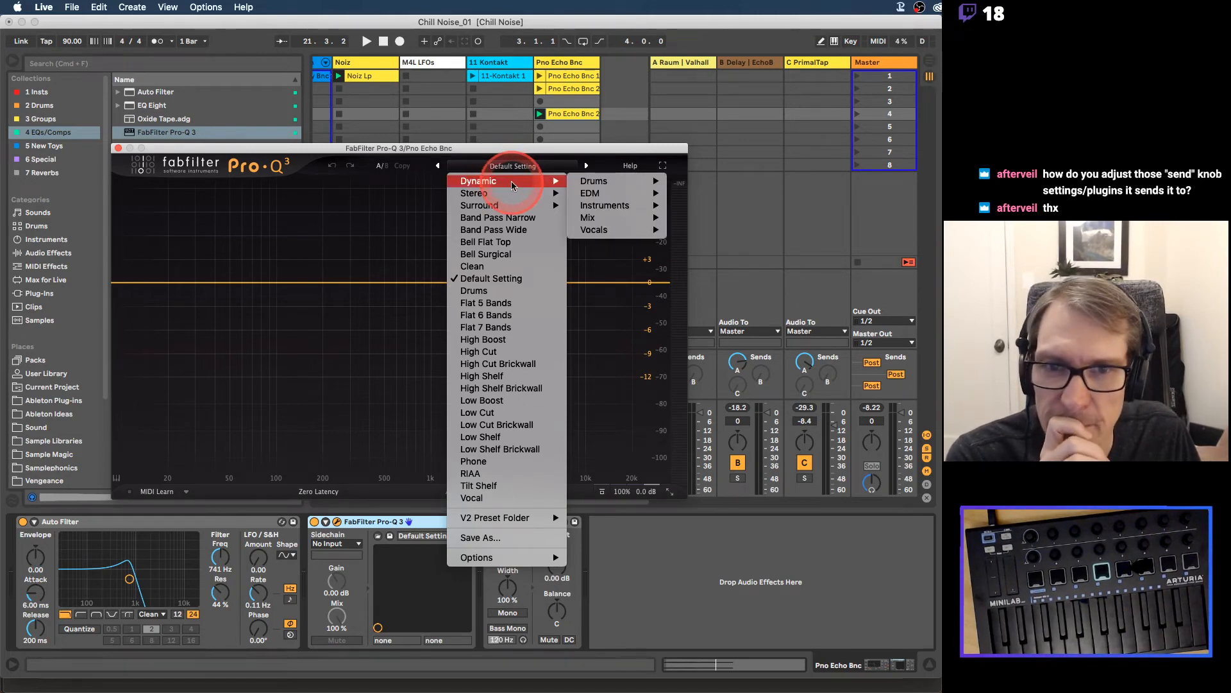
mouse_move(617, 195)
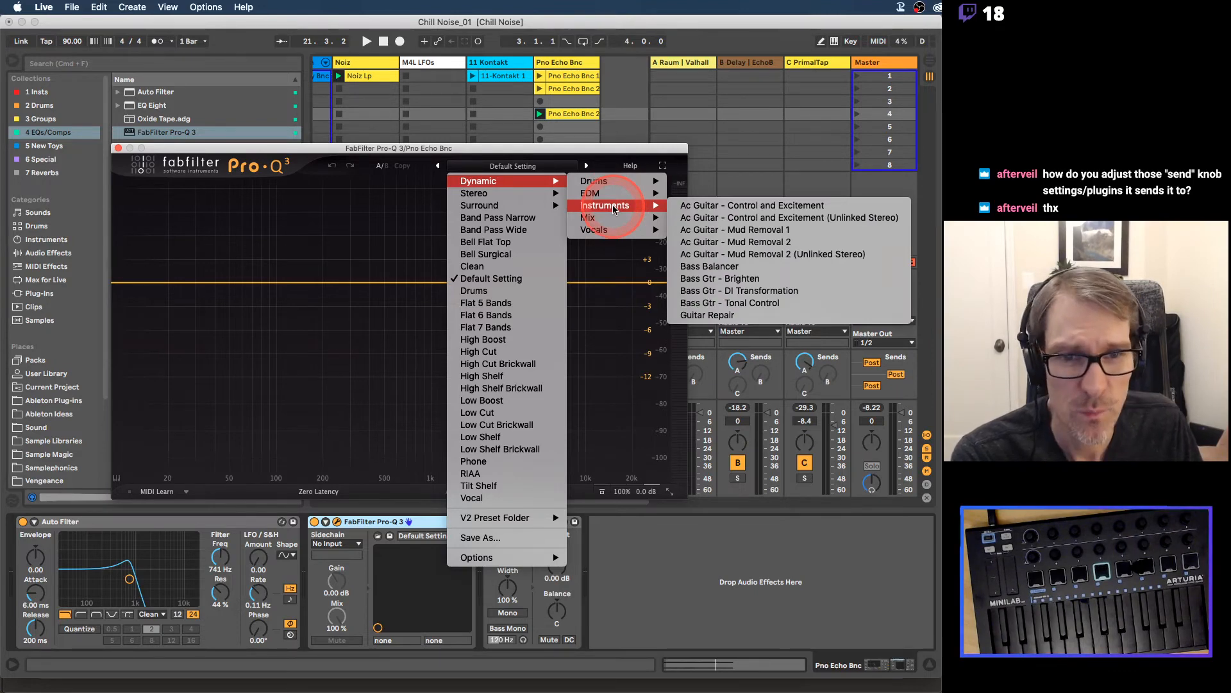
click(404, 257)
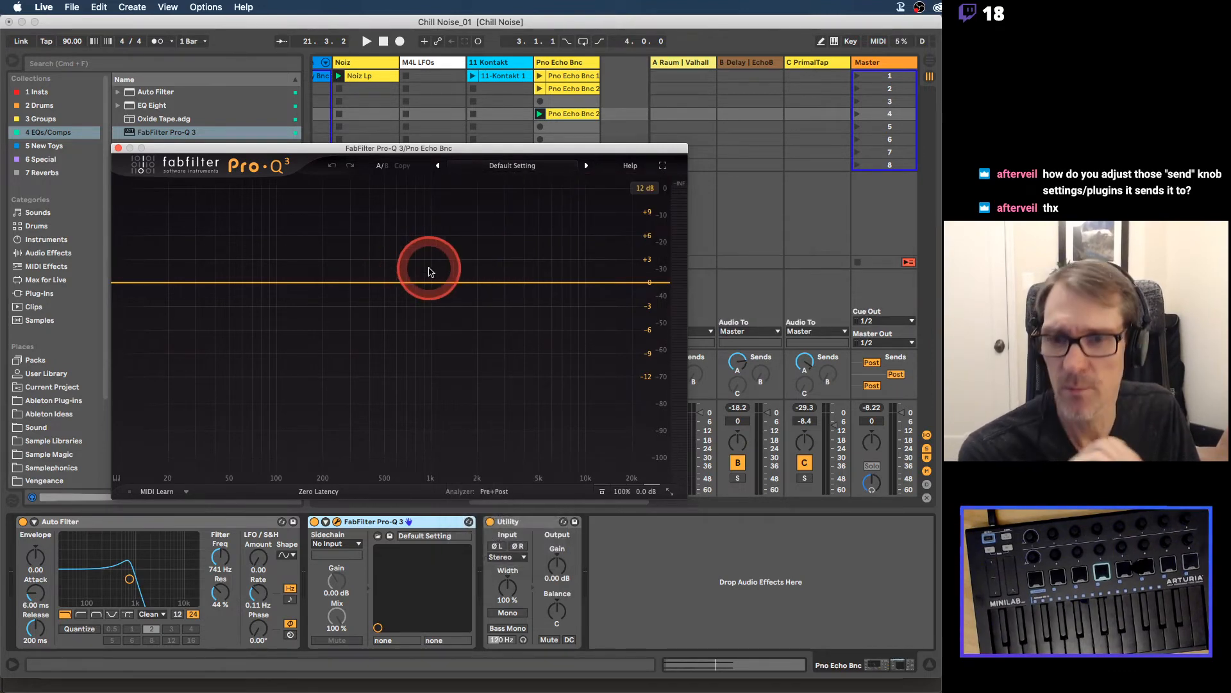
Step: Play the set and add a dynamic Bell cut at about 707 Hz in the Pno Echo Bnc track's Pro-Q 3
key(space)
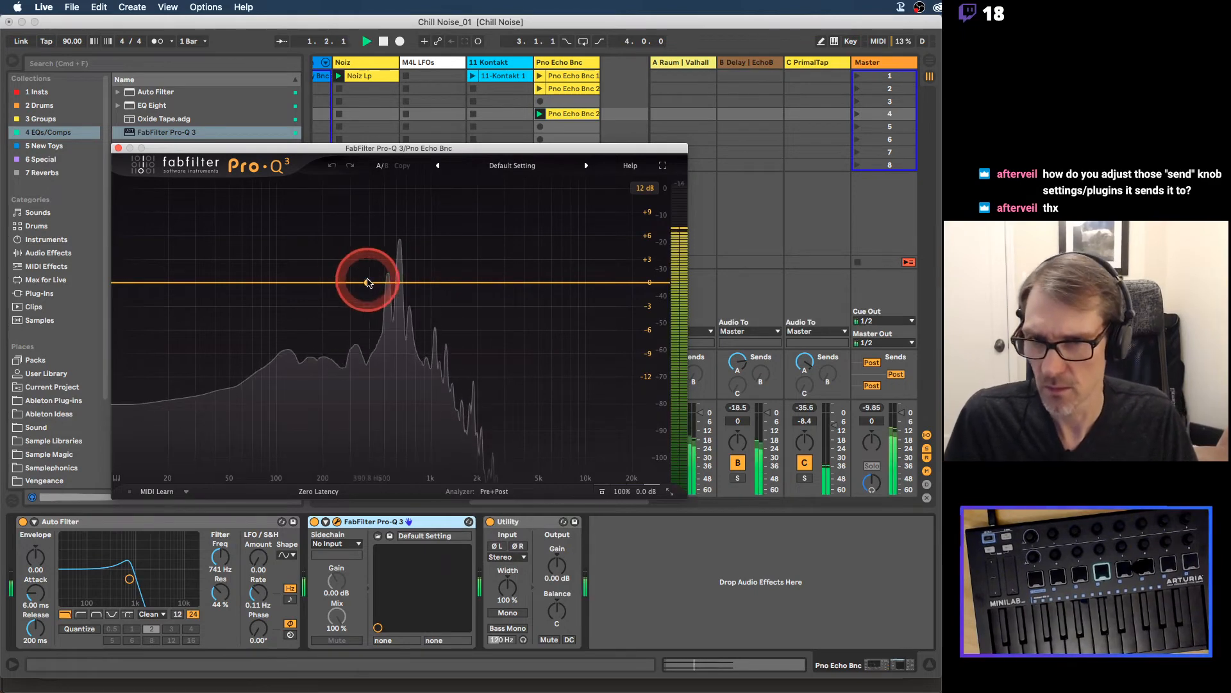
drag(408, 282, 408, 305)
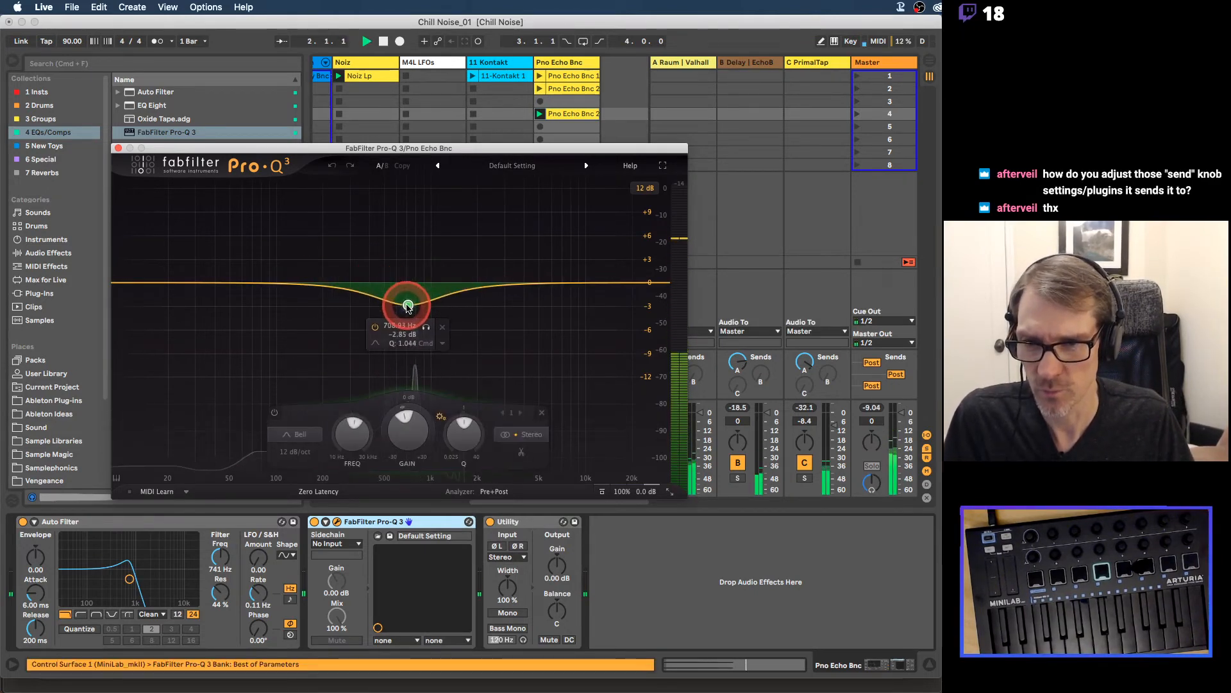
mouse_move(408, 424)
mouse_down()
mouse_move(406, 439)
mouse_move(393, 416)
mouse_up()
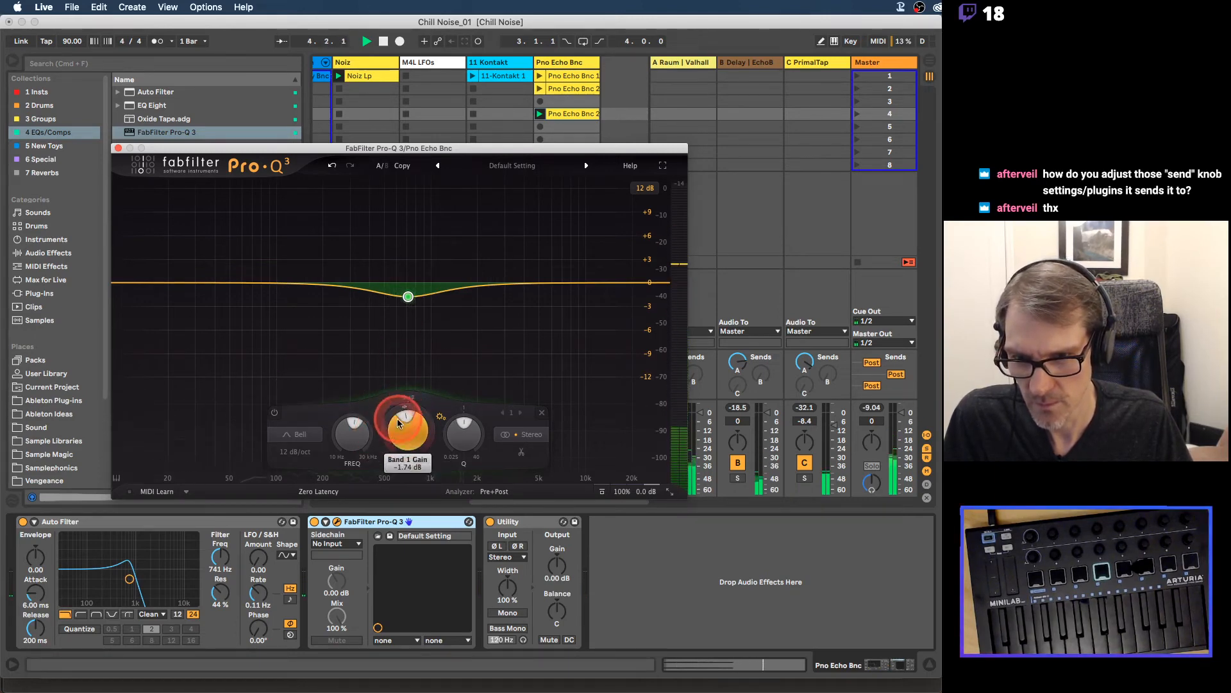
drag(394, 415, 370, 527)
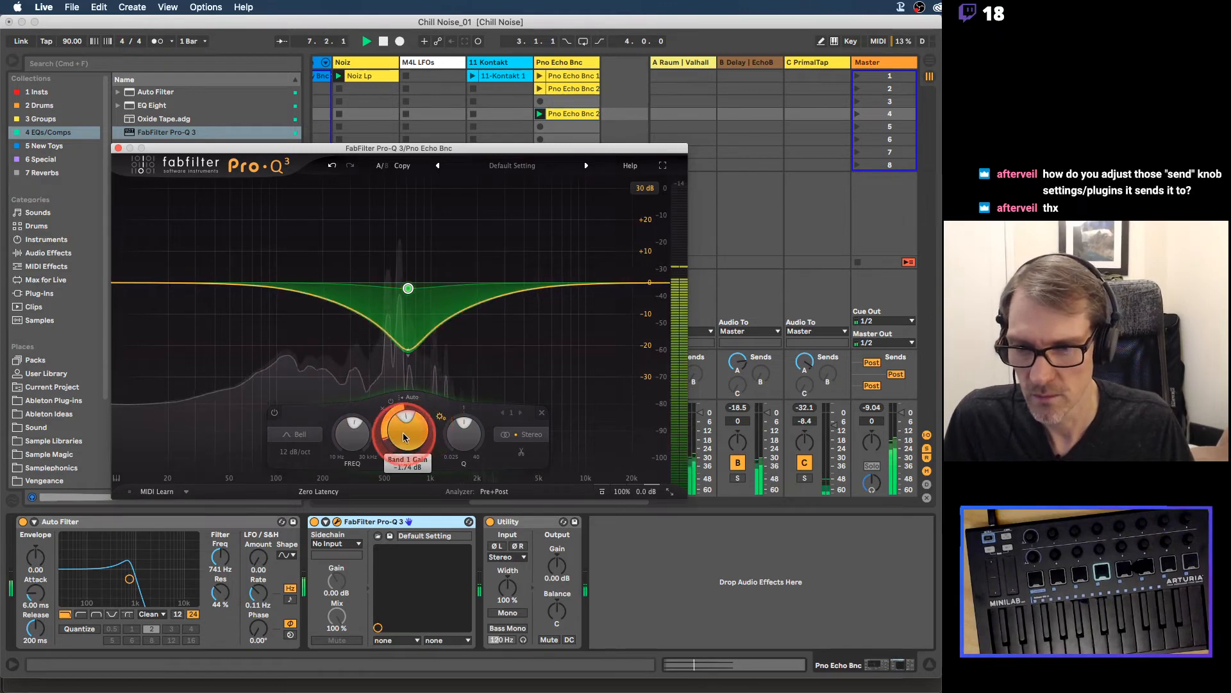
drag(388, 439, 387, 385)
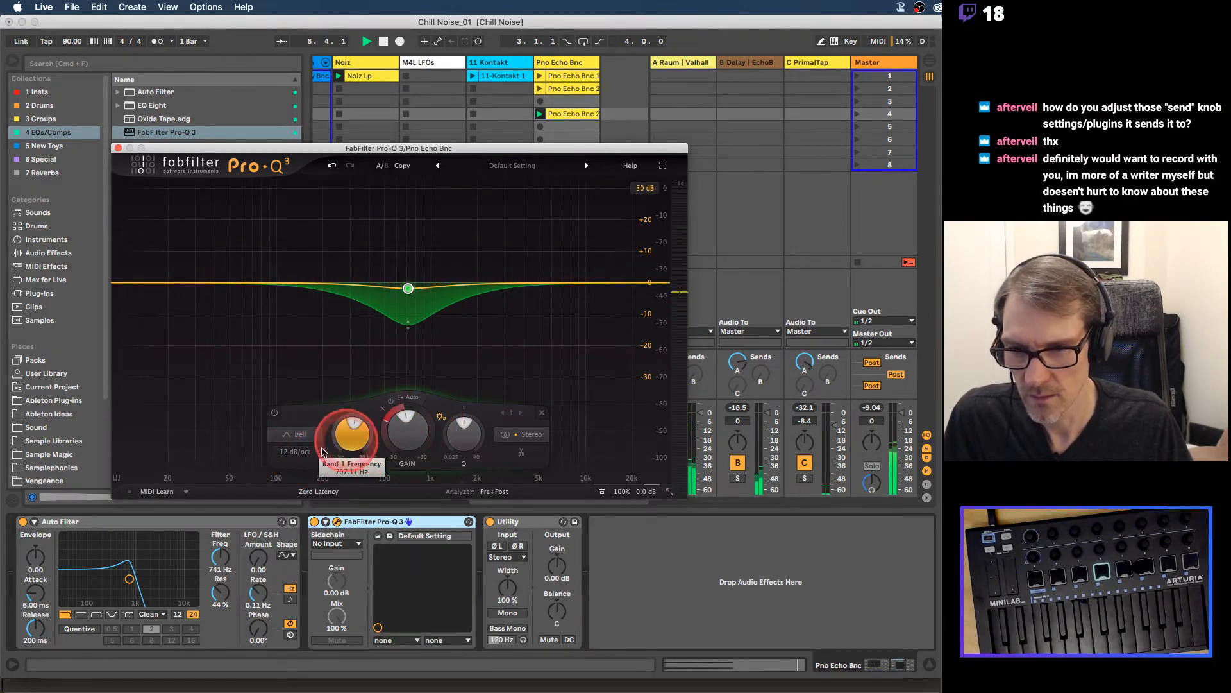
Step: Set the Pro-Q 3 band's slope to 72 dB/oct, its gain to about +0.24 dB and its Q to about 0.764
click(296, 451)
click(306, 516)
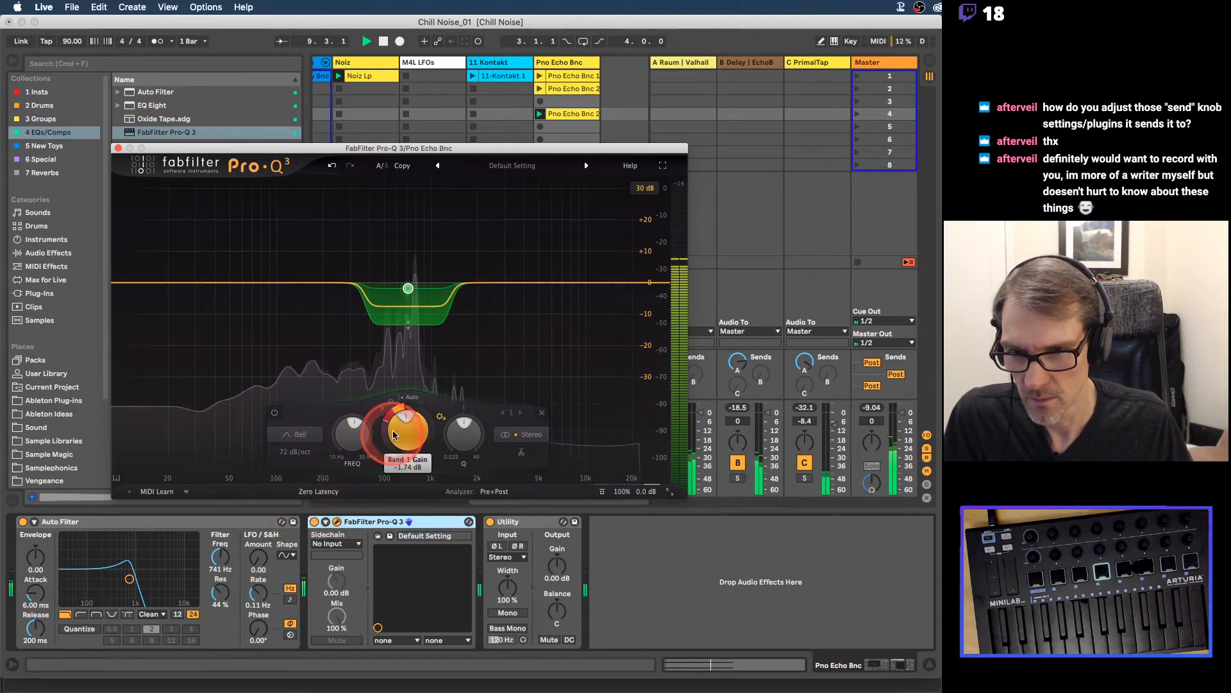
drag(472, 432, 400, 419)
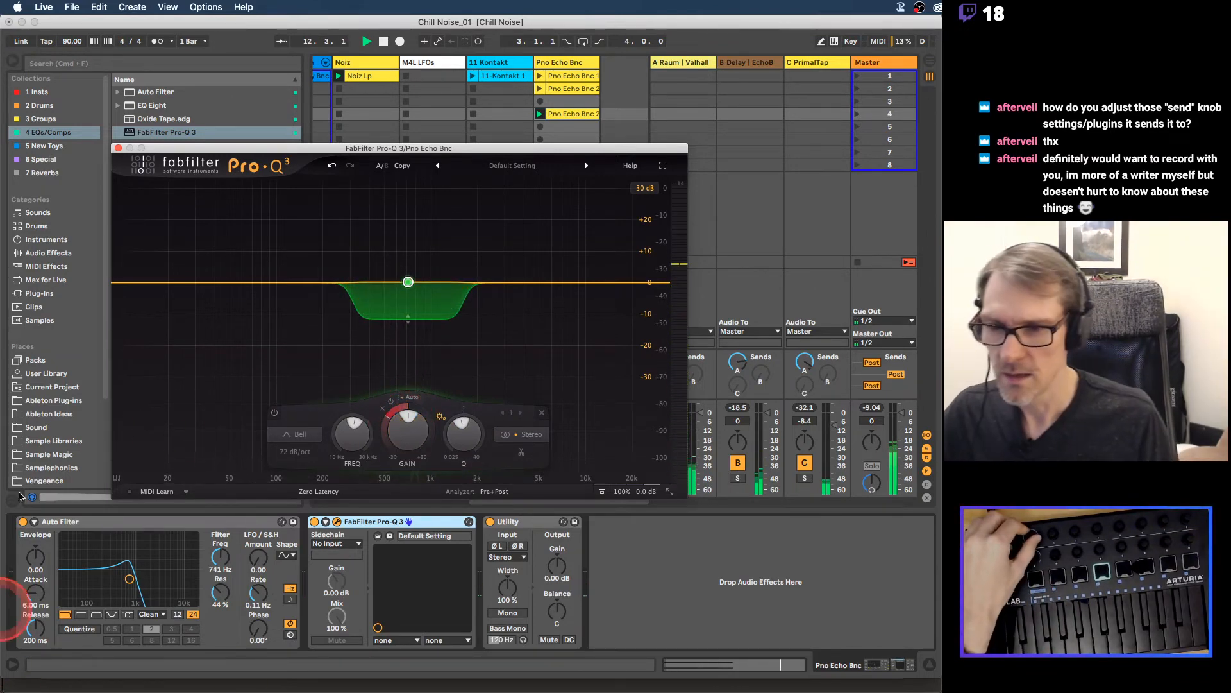
Step: Switch the Auto Filter to band-pass at about 844 Hz with 57% resonance
click(191, 523)
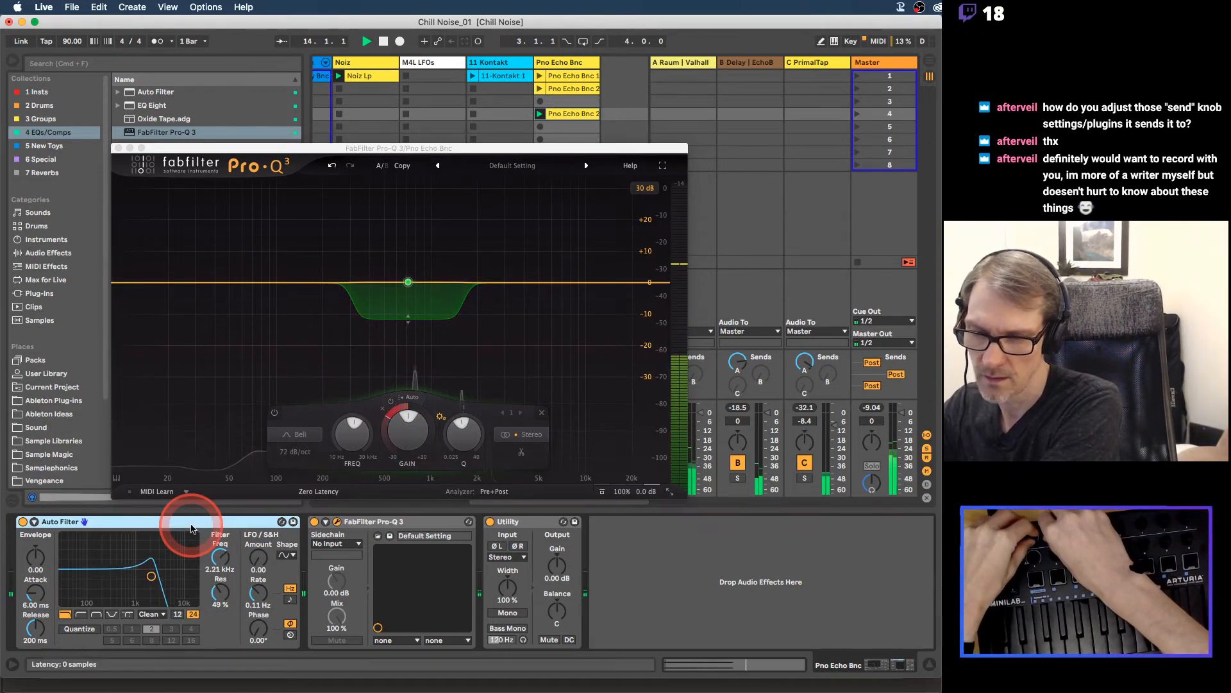
click(97, 615)
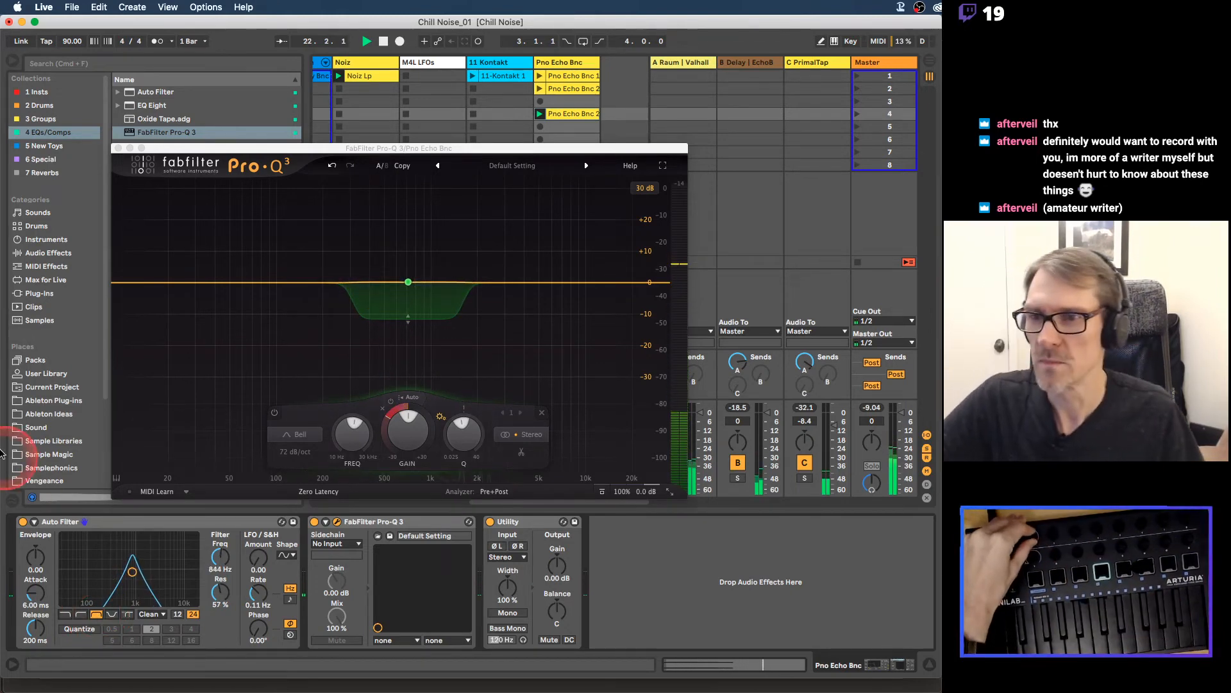
Step: Adjust the Pro-Q 3 band's dynamic range, replace its automatic threshold with a manual one of about -27.6 dB, and close the plugin window
drag(214, 149, 264, 75)
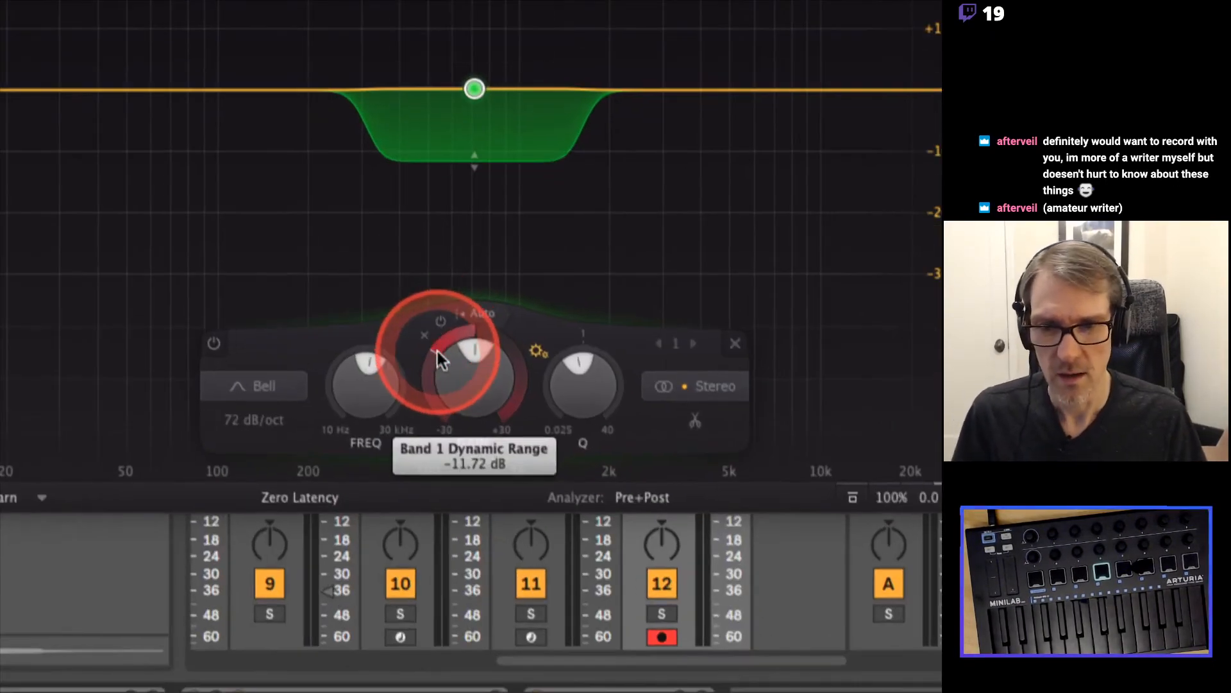
mouse_move(439, 344)
mouse_down()
mouse_move(467, 252)
mouse_move(450, 378)
mouse_move(438, 363)
mouse_up()
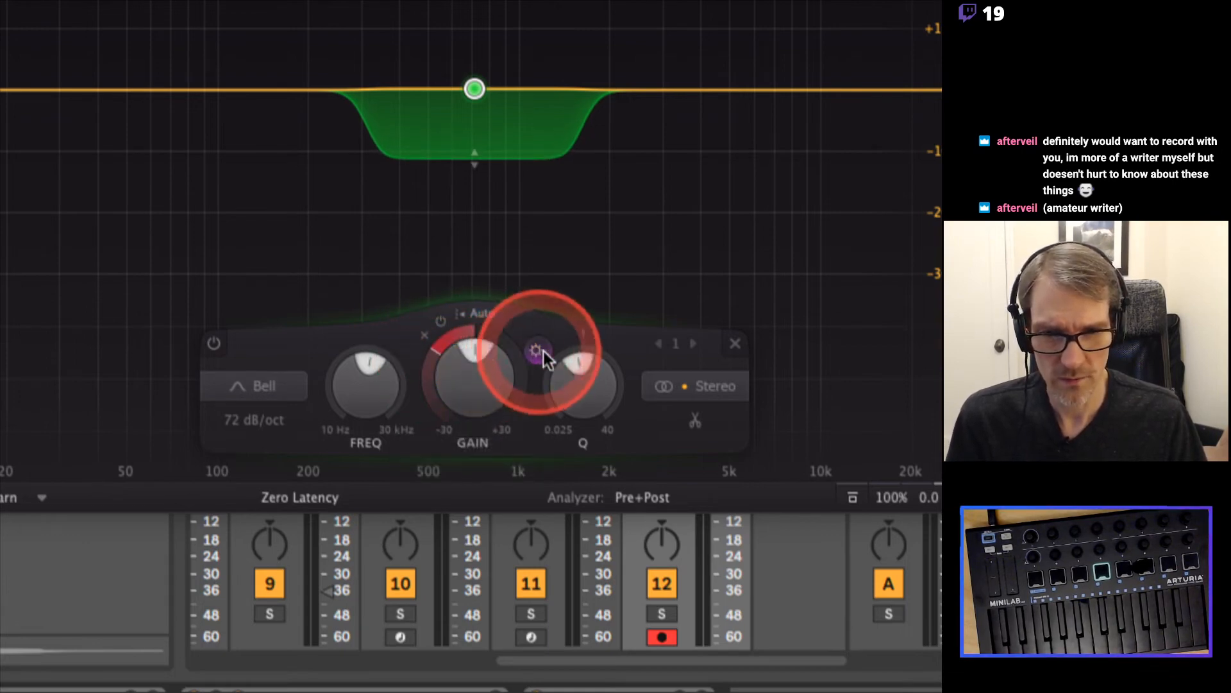
click(458, 314)
mouse_move(549, 360)
mouse_down()
mouse_move(545, 337)
mouse_move(540, 370)
mouse_up()
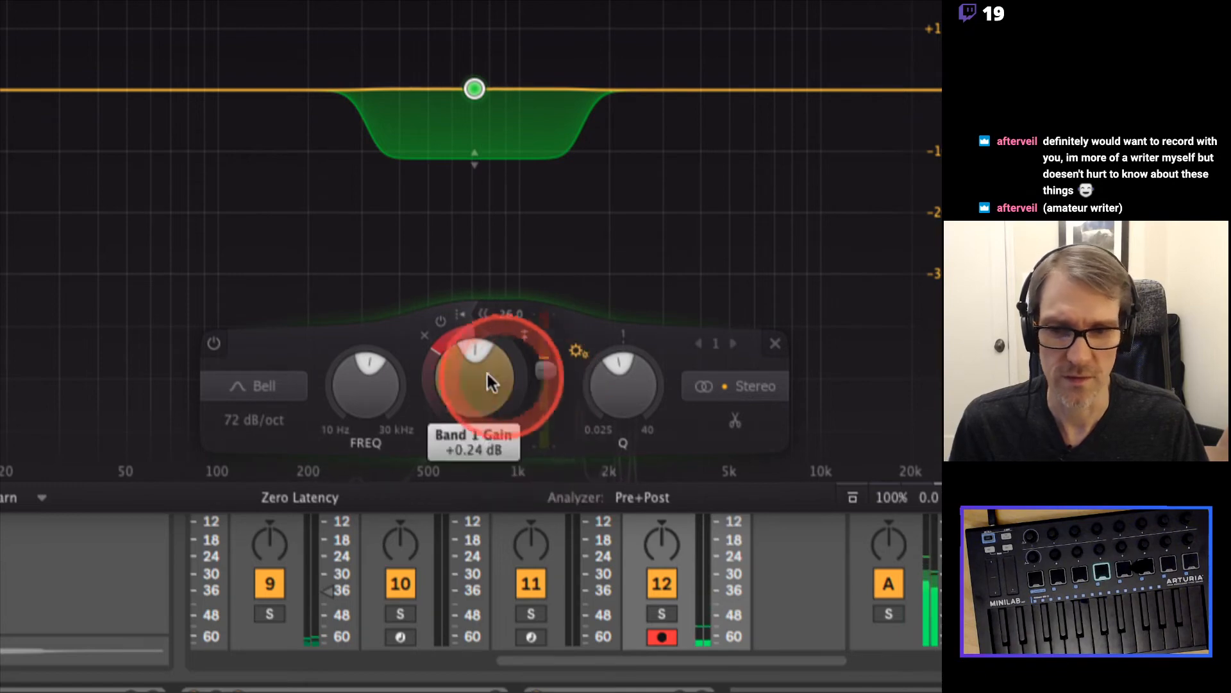
drag(439, 348, 424, 383)
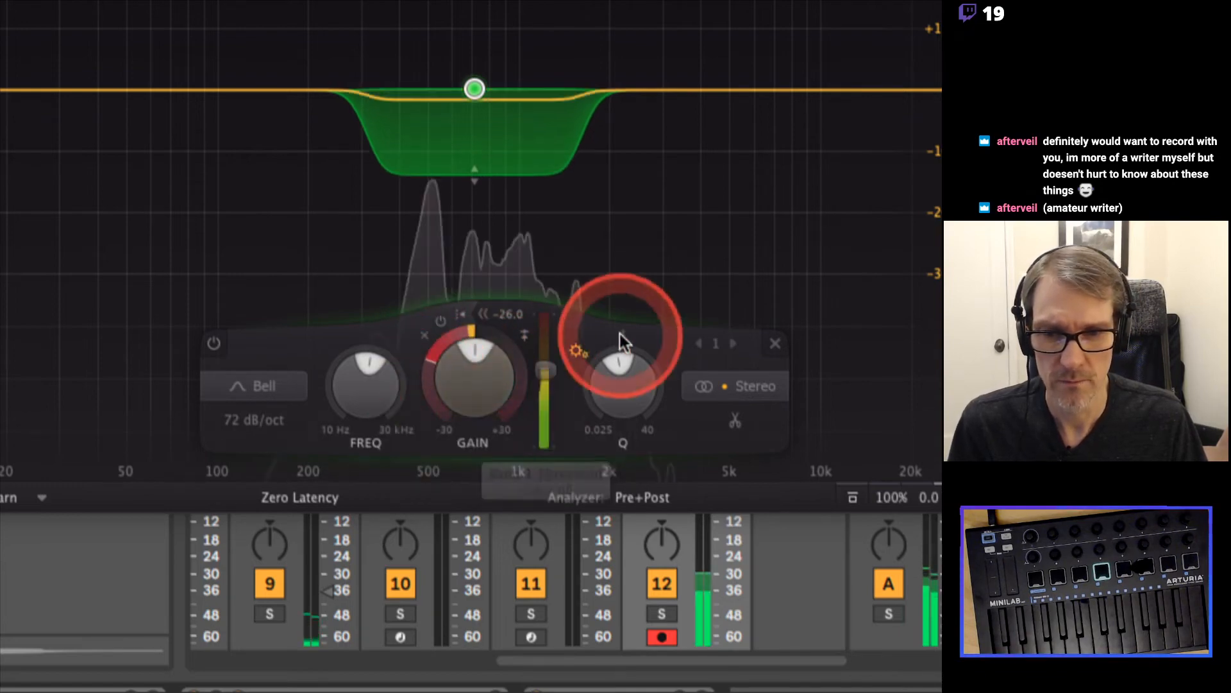
click(548, 370)
drag(548, 371, 540, 382)
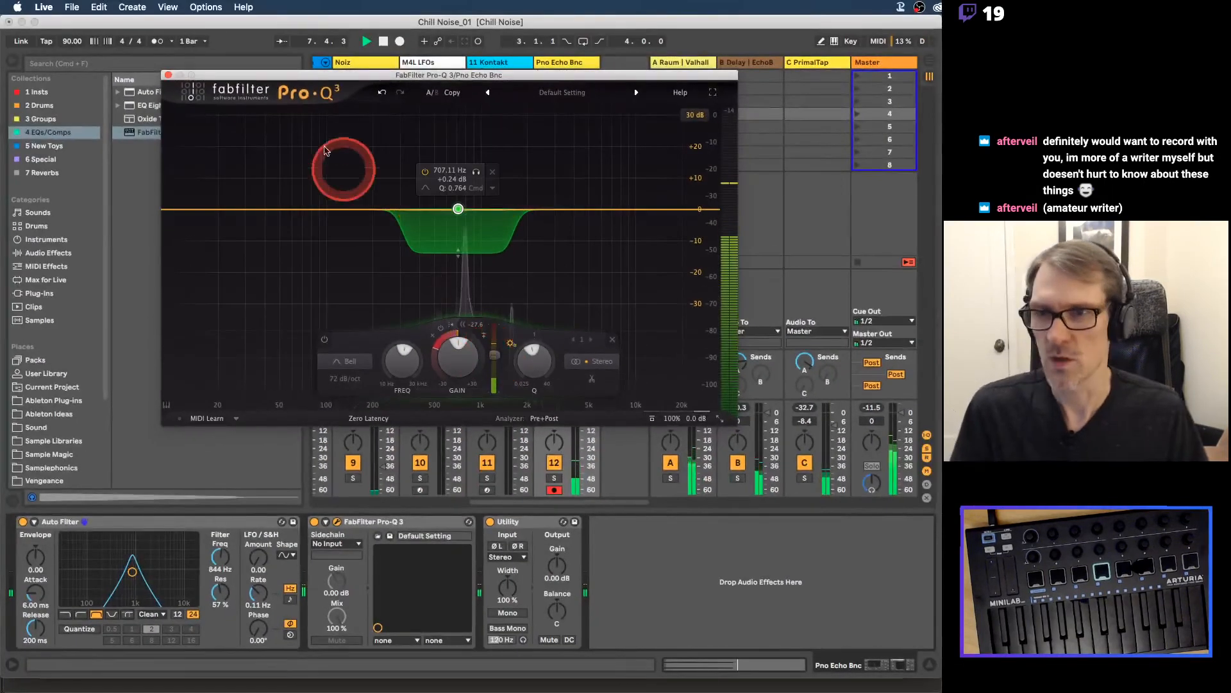
click(168, 75)
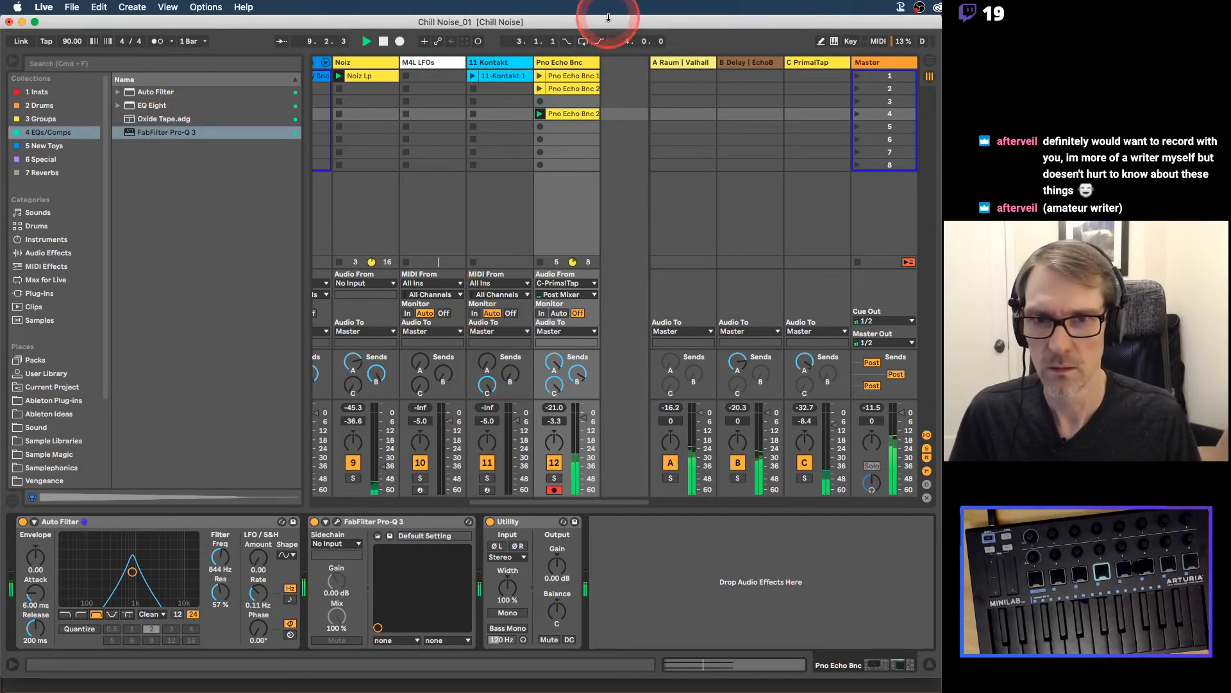
Step: Lower the Auto Filter frequency on the Pno Echo Bnc track to about 587 Hz while listening, and stop playback
click(565, 113)
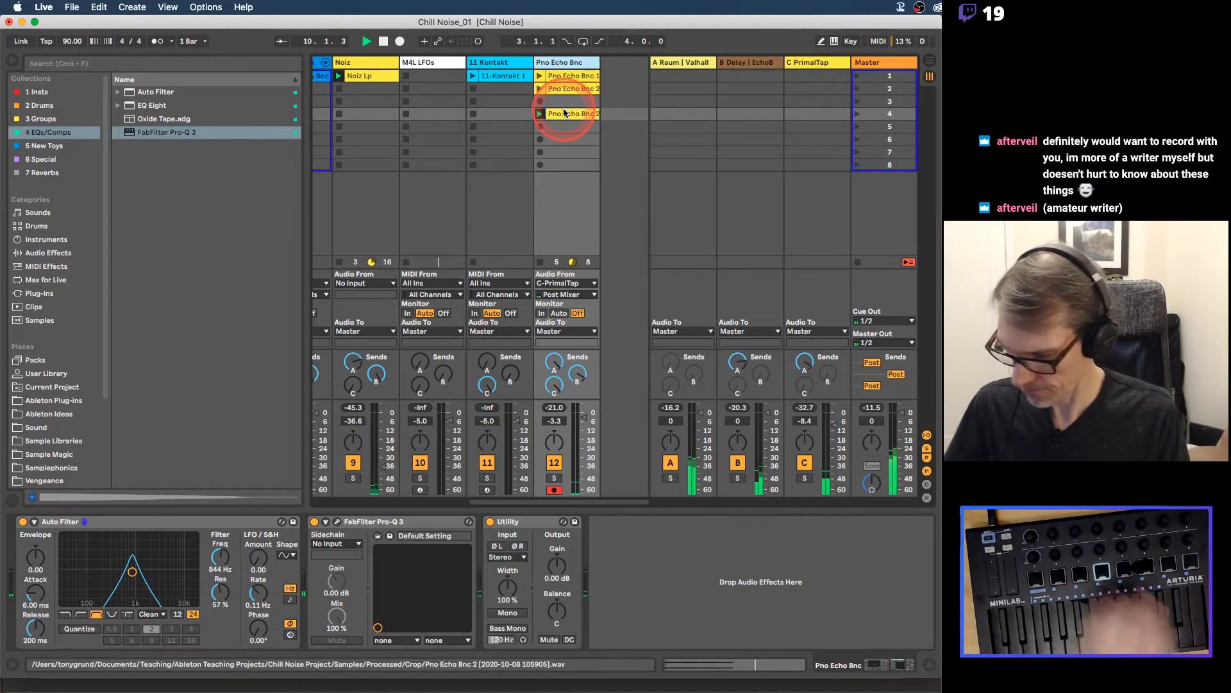
click(226, 523)
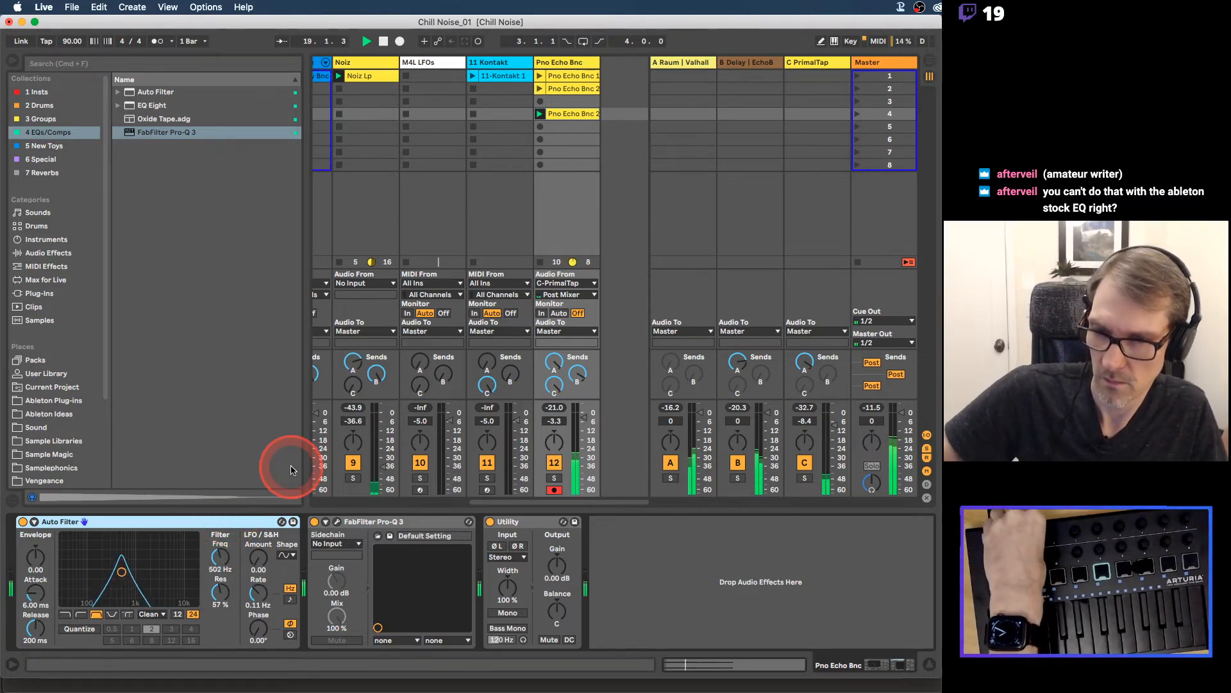
key(space)
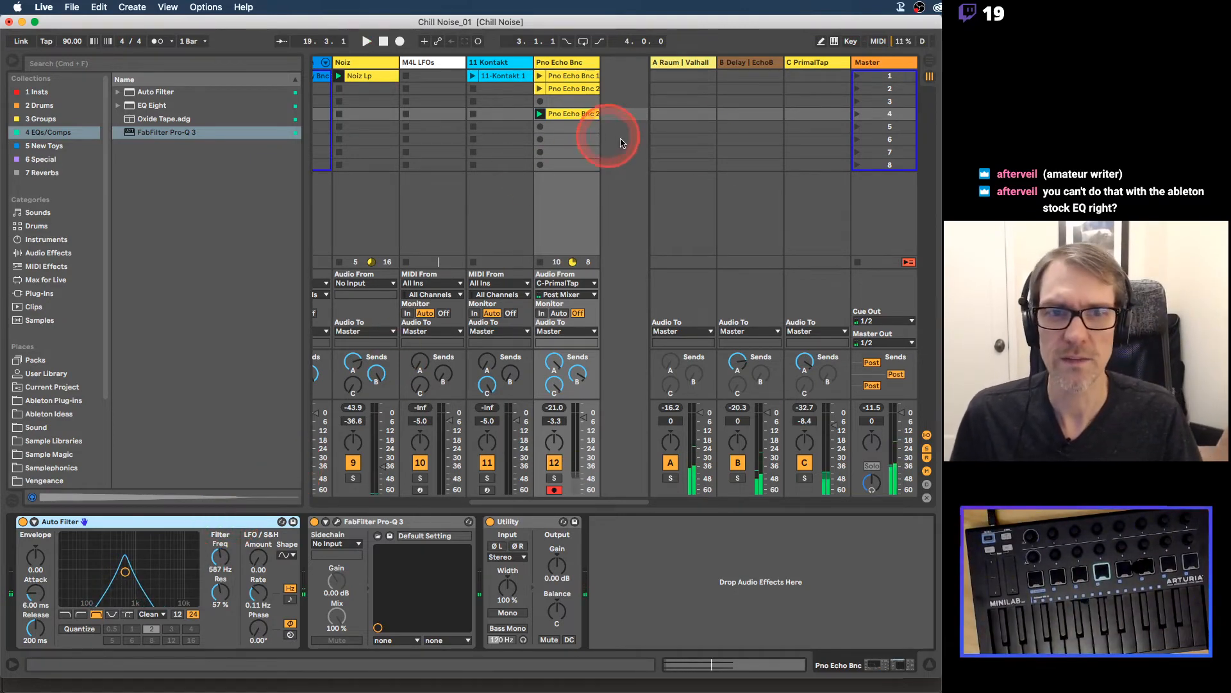
Step: Save the Live Set as Chill Noise_02 and delete the 11-Kontakt track
scroll(542, 170, left, 3)
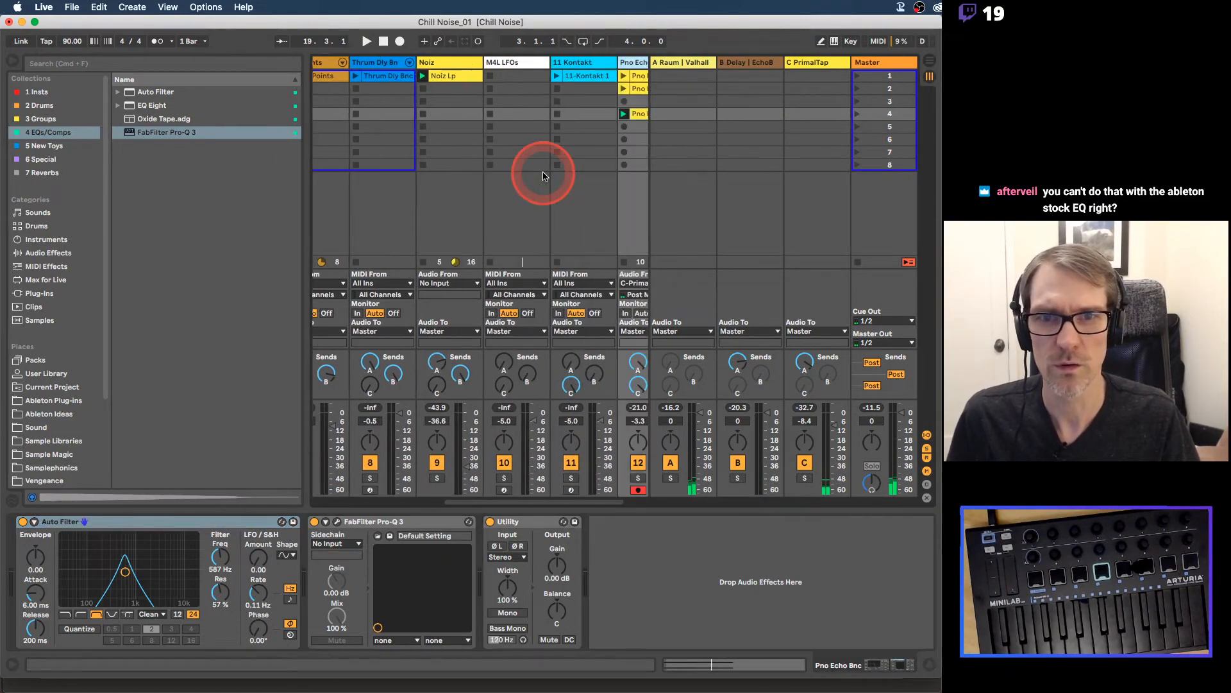
click(556, 62)
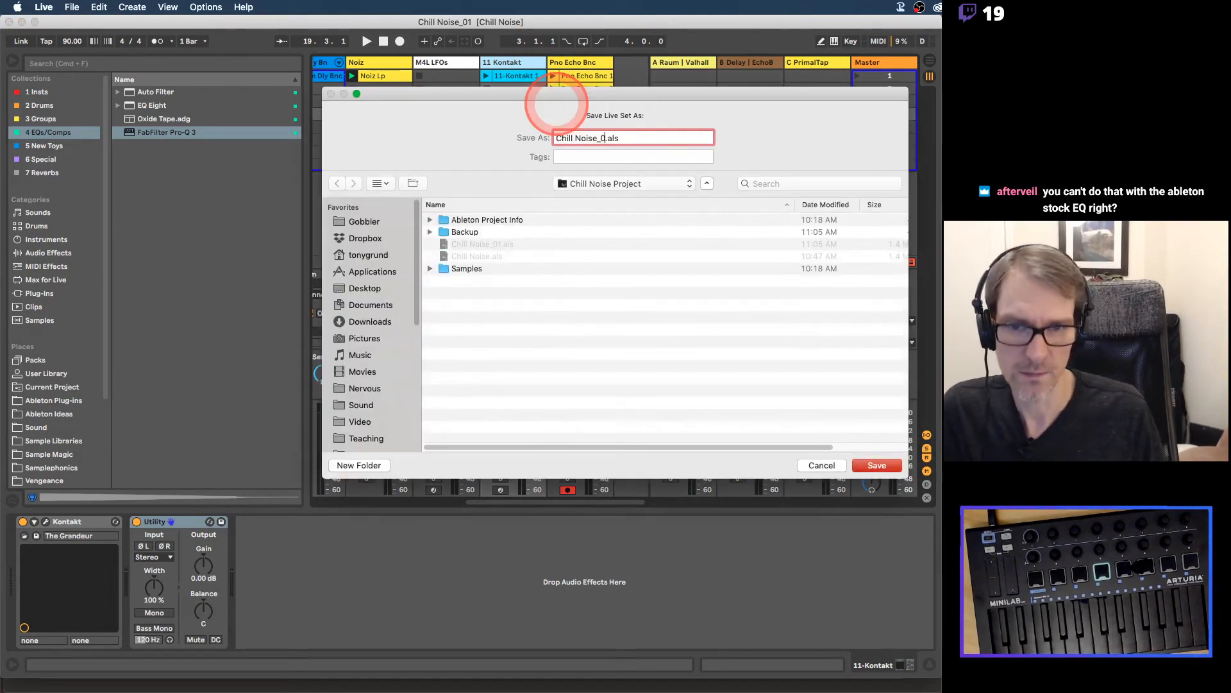
key(Return)
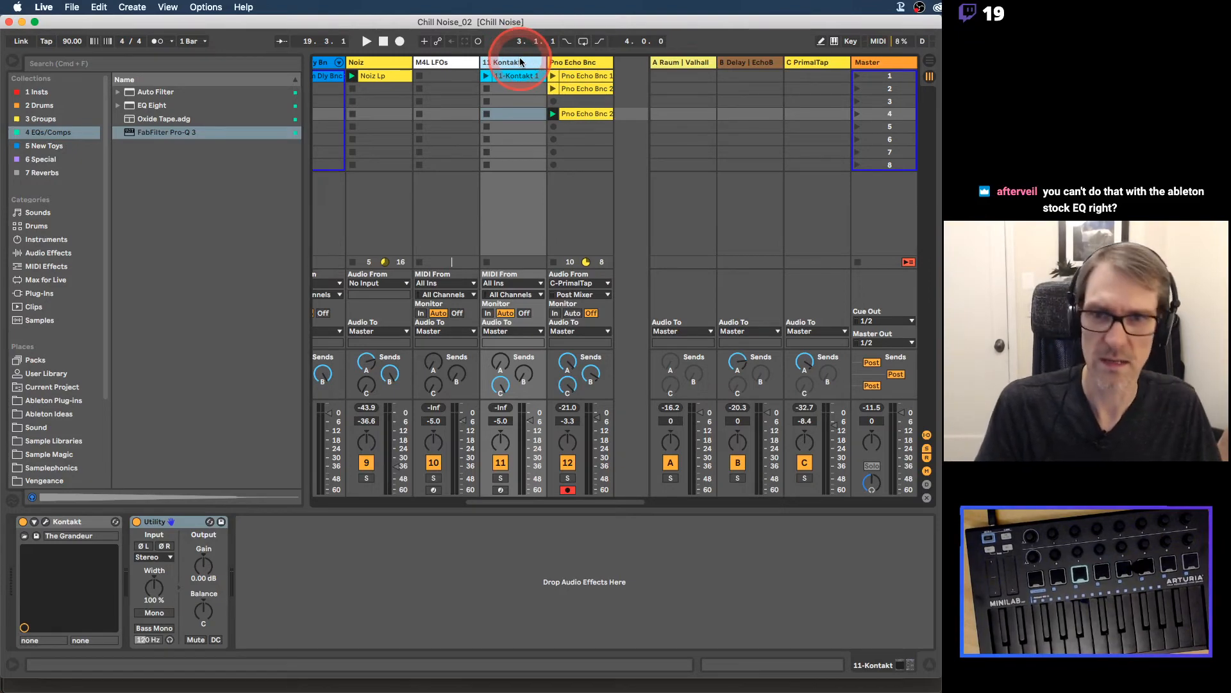
key(Delete)
Step: Move the Pno Echo Bnc 2 clip from scene 4 to scene 6 on the Pno Echo Bnc track
click(575, 75)
click(571, 89)
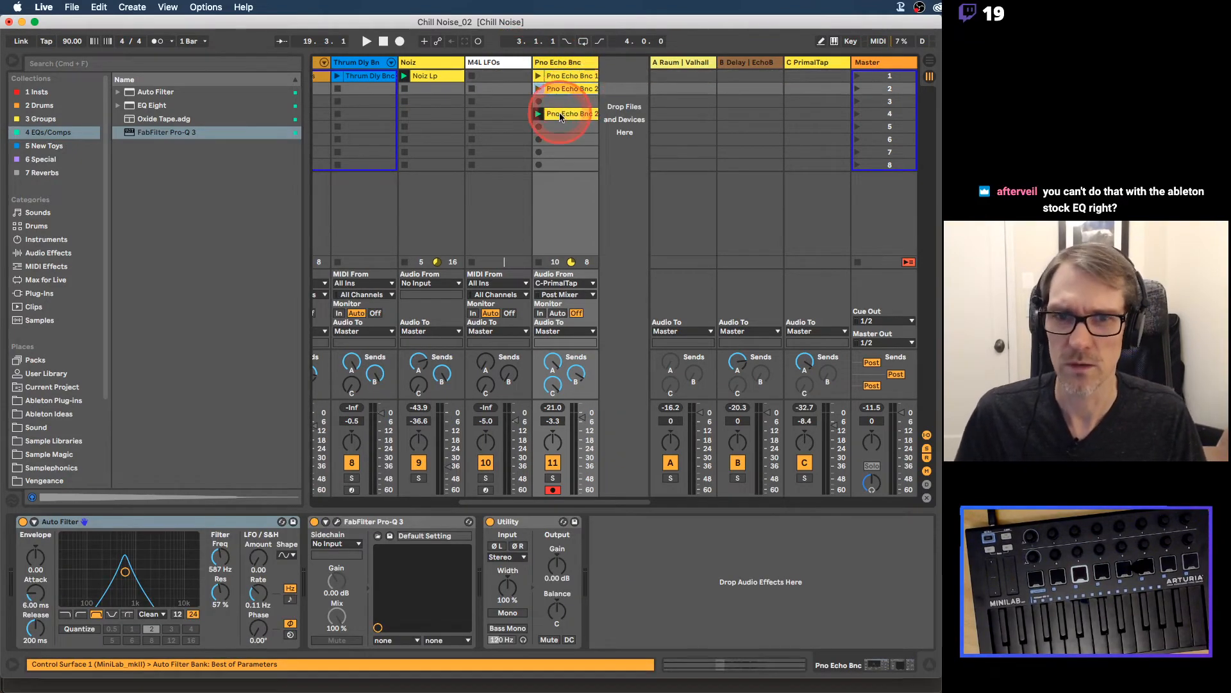
drag(560, 114, 567, 138)
Step: Hide the browser and capture the active clips into a new scene below scene 8
scroll(447, 133, left, 10)
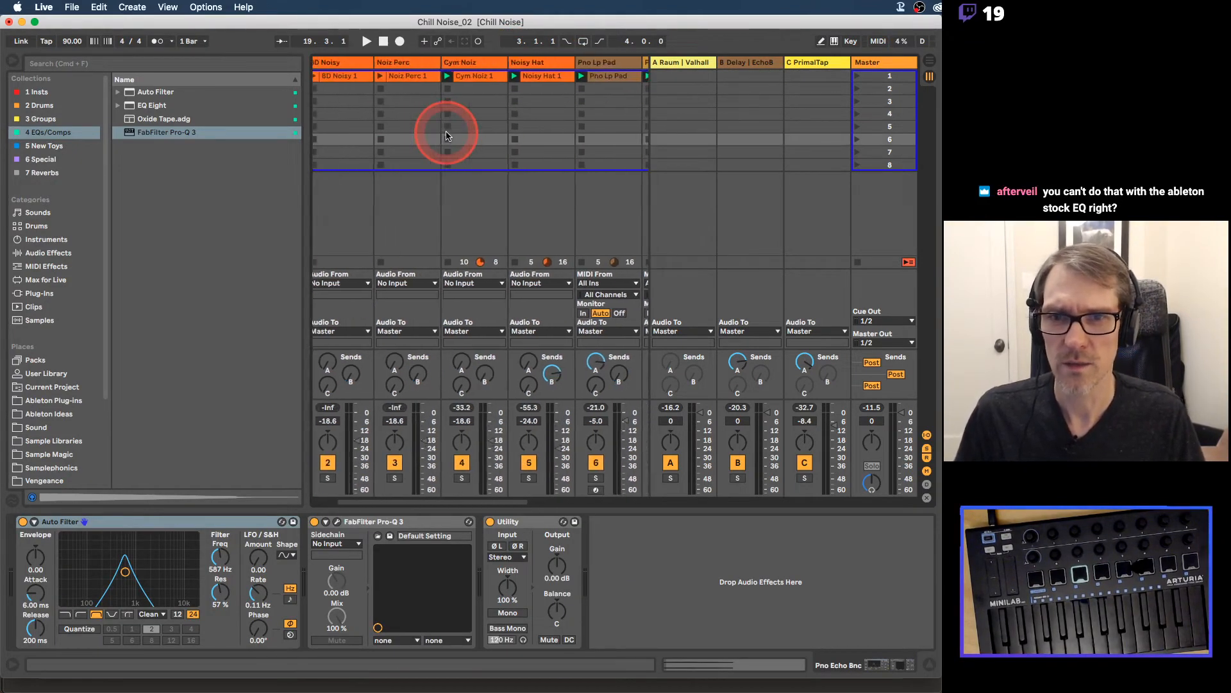
scroll(447, 134, left, 5)
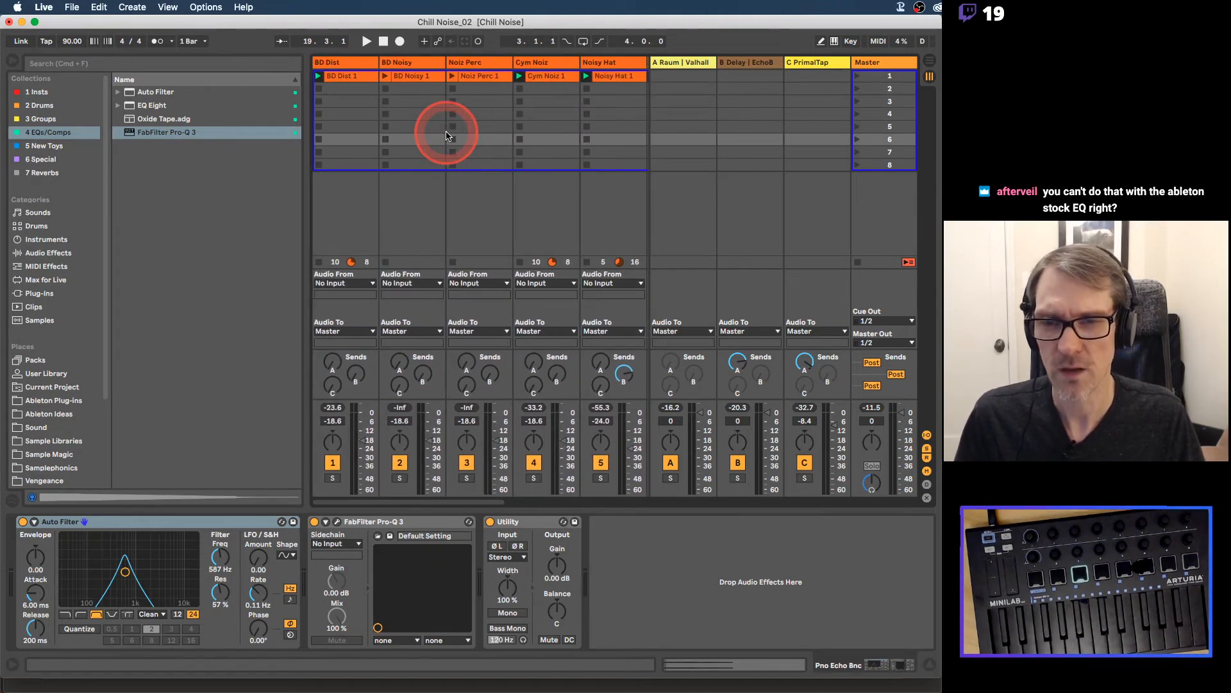
key(super+alt+b)
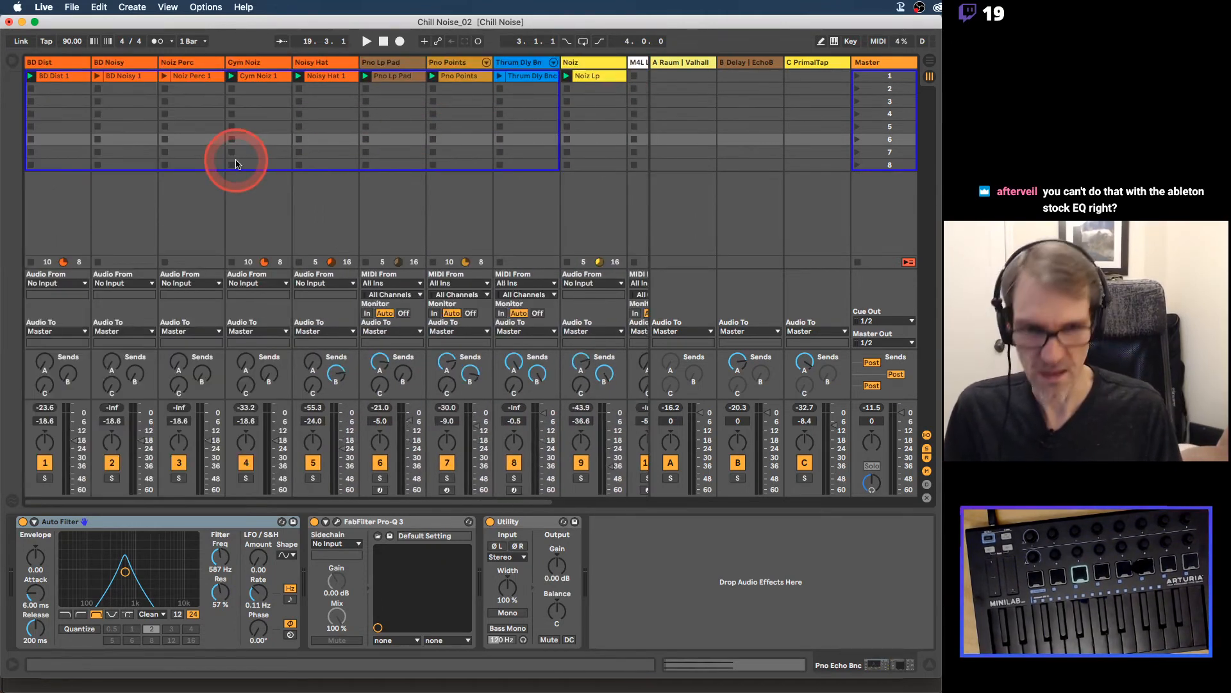
scroll(302, 134, right, 5)
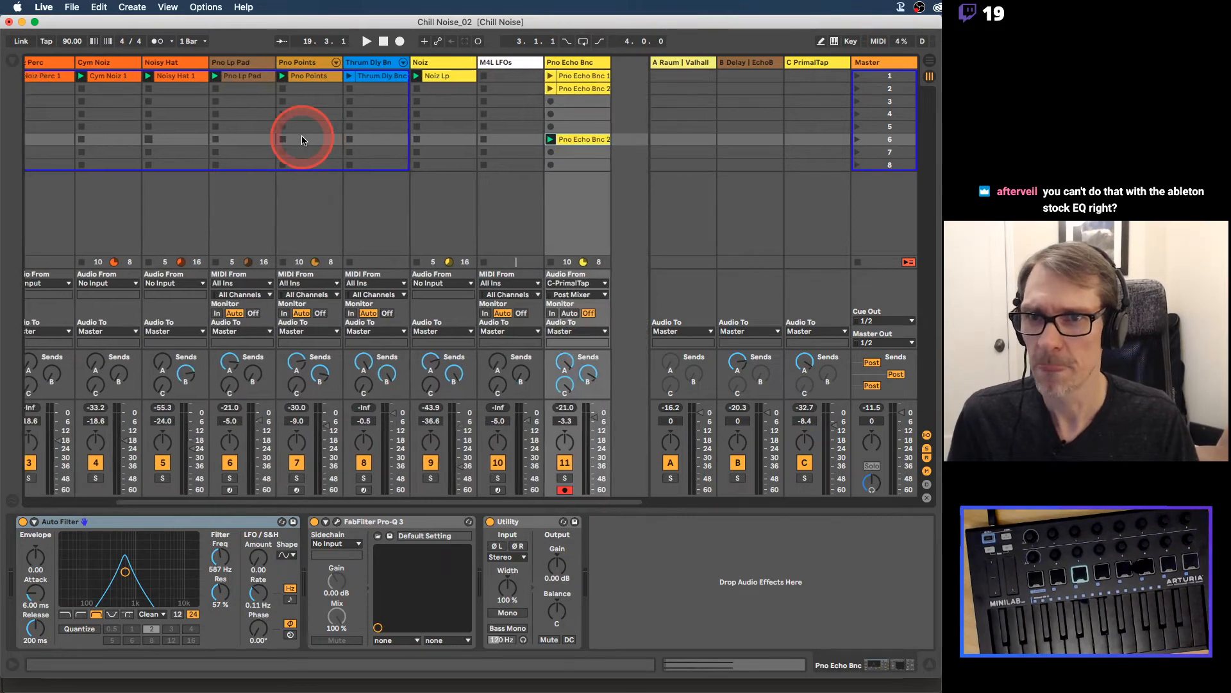
scroll(302, 140, left, 5)
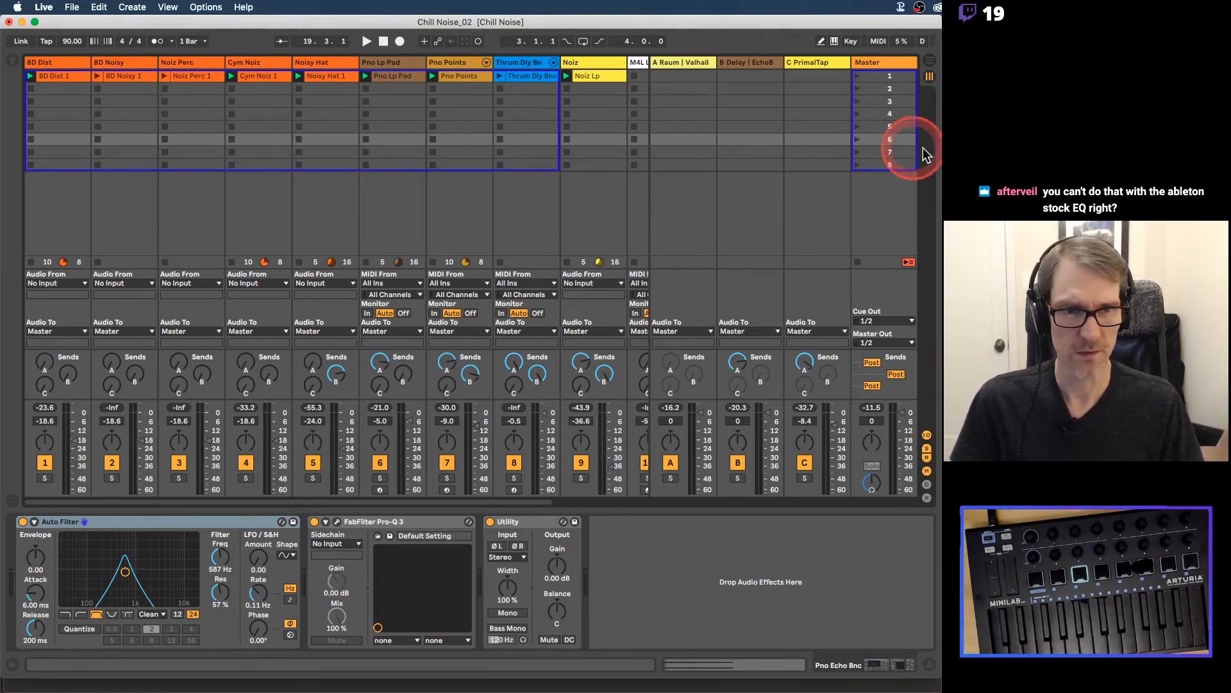
click(890, 165)
key(super+shift+i)
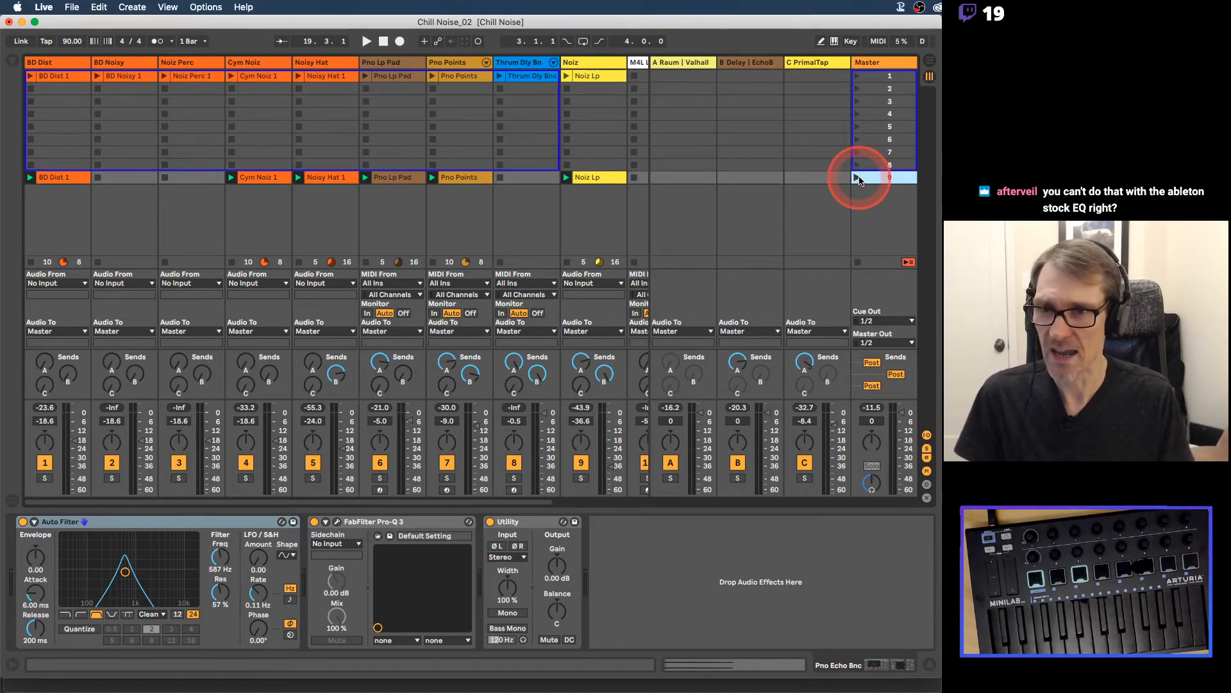
Step: Remove the captured Pno Echo Bnc 2 clip from scene 9
scroll(325, 121, right, 5)
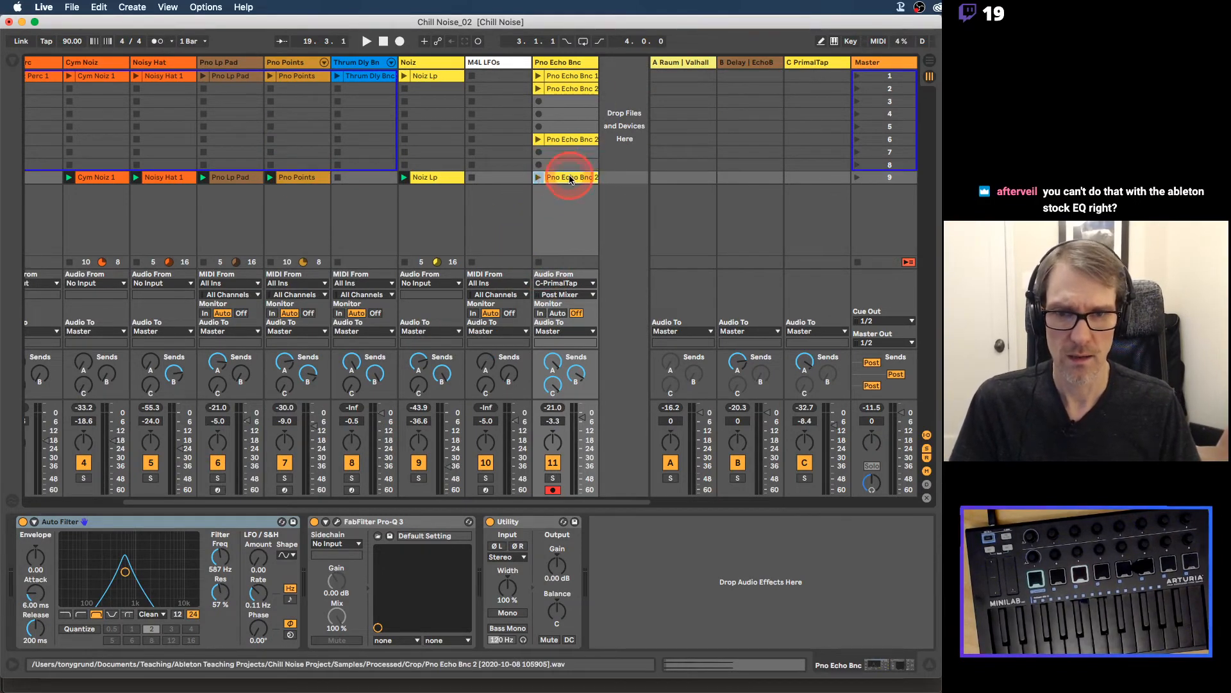
drag(570, 179, 567, 154)
key(Delete)
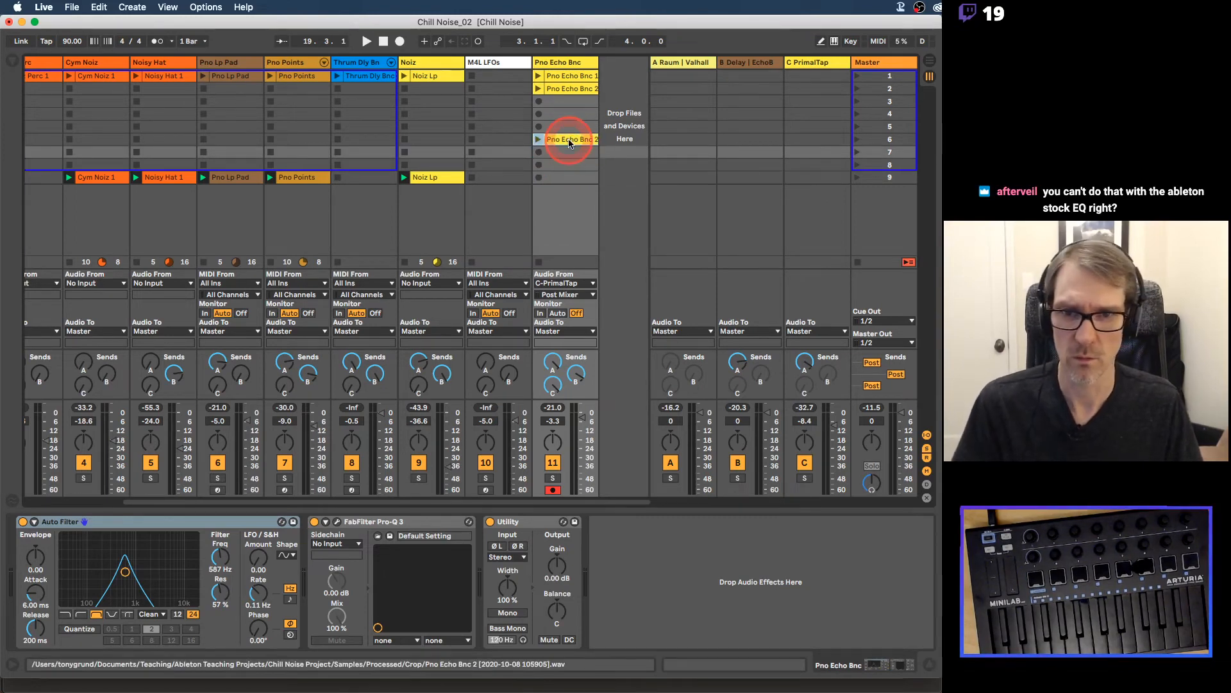
Step: Move the clips in scenes 1 and 2 of Pno Echo Bnc to scenes 4 and 5, and the scene 6 clip to scene 1
click(571, 77)
shift+click(567, 90)
mouse_move(567, 91)
mouse_down()
mouse_move(565, 128)
mouse_move(563, 79)
mouse_up()
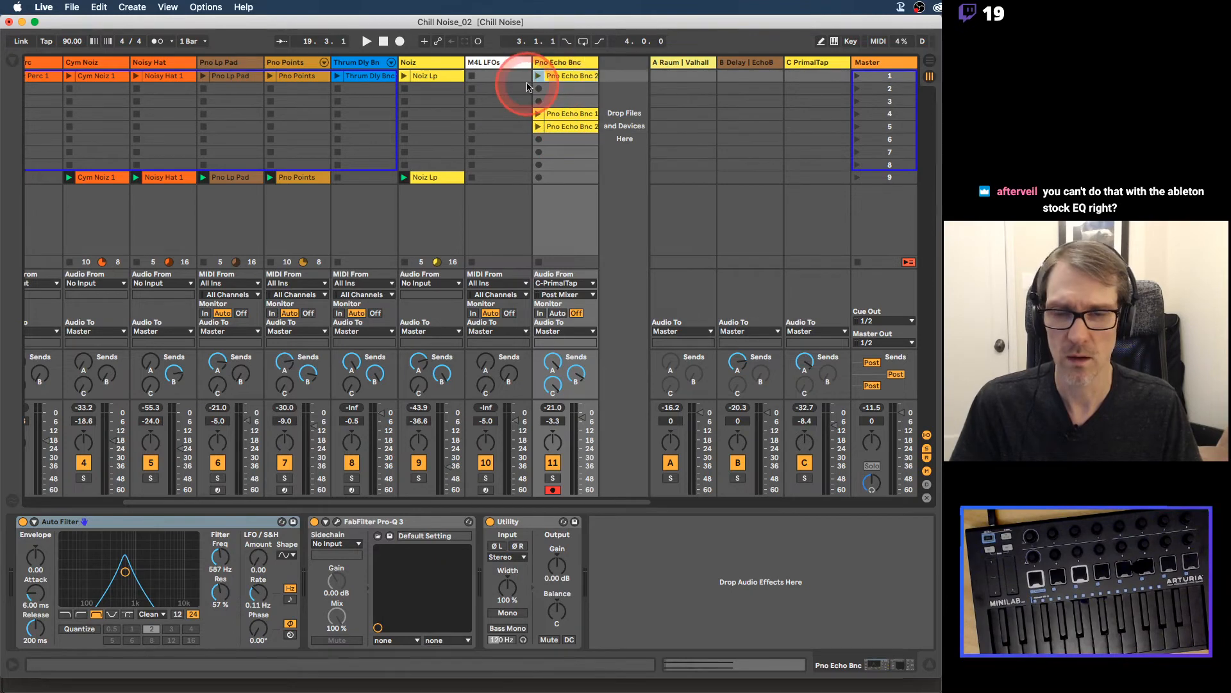
Step: Copy the scene 9 clips from BD Dist through Noiz and paste them at bar 1 of the arrangement
scroll(527, 87, left, 3)
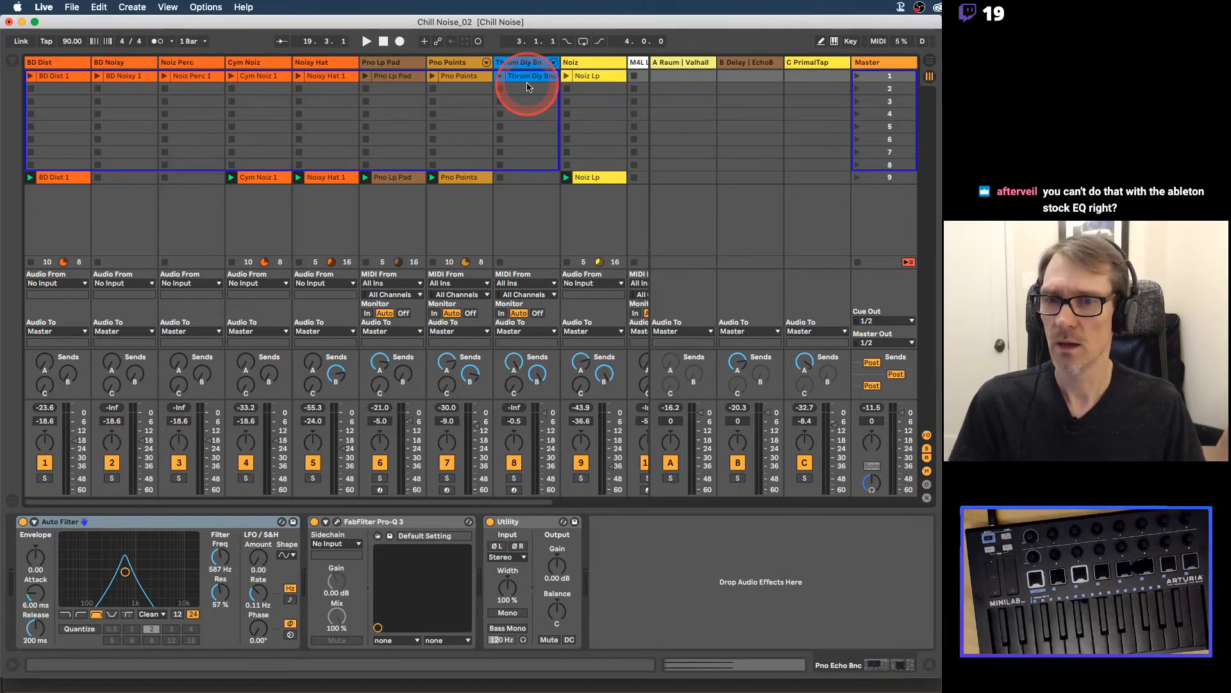
click(565, 178)
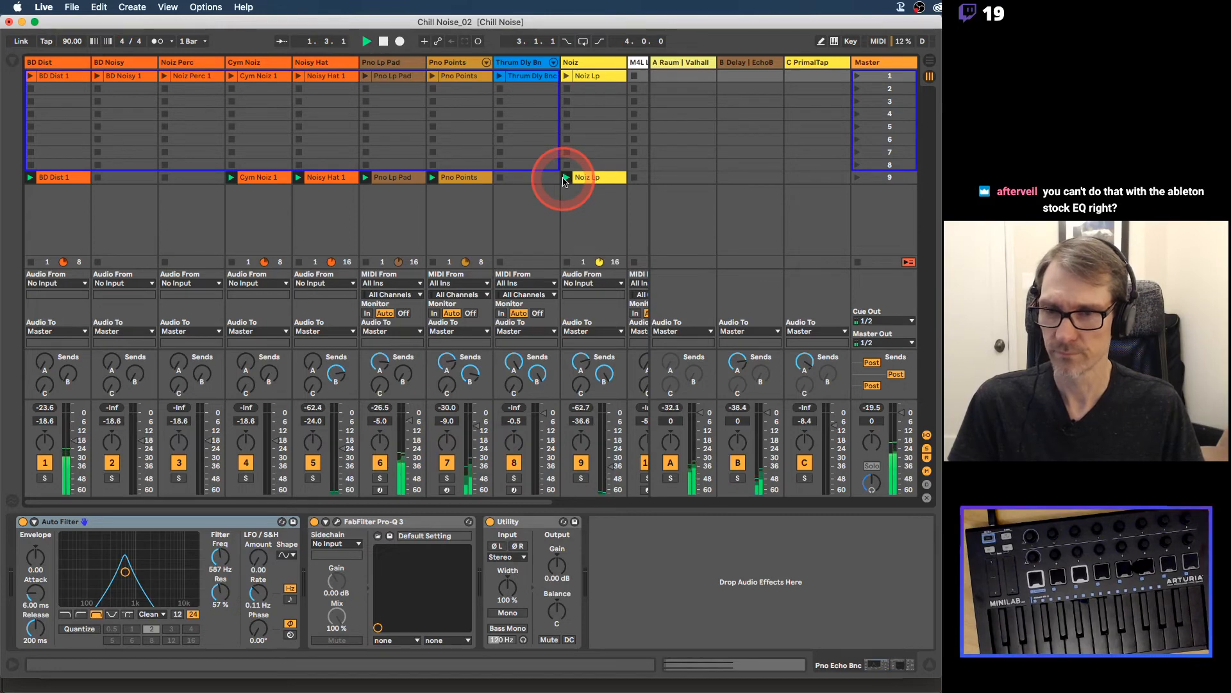
click(77, 179)
scroll(206, 164, right, 3)
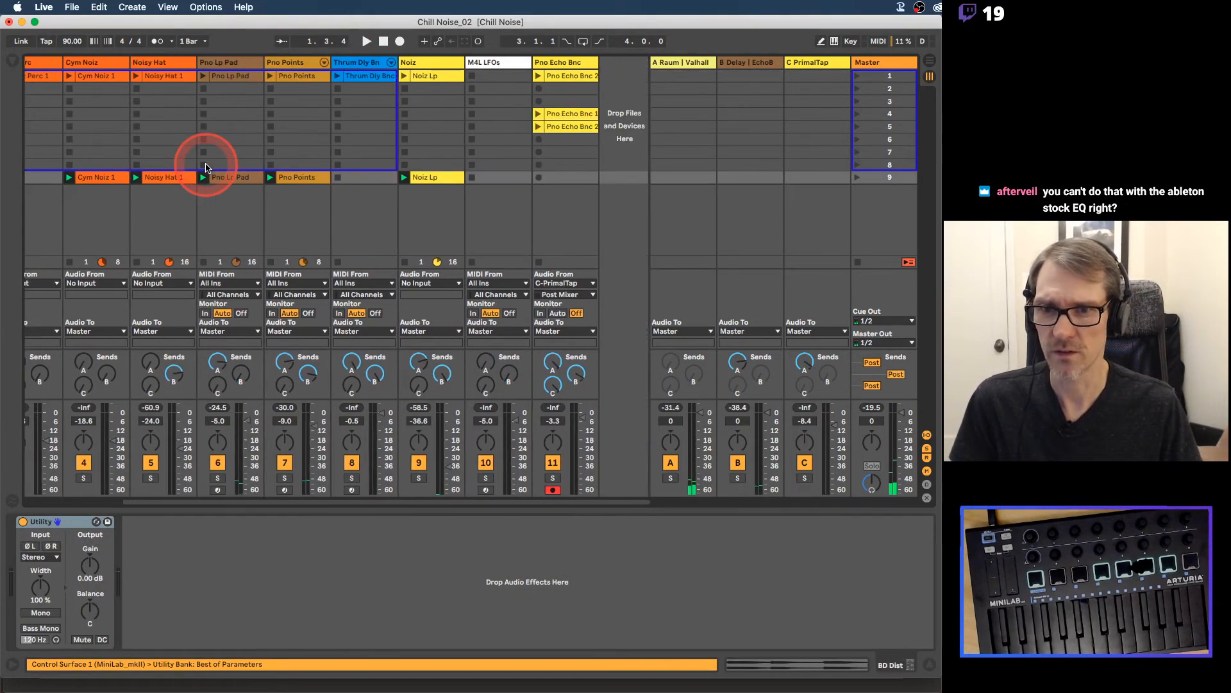
click(448, 179)
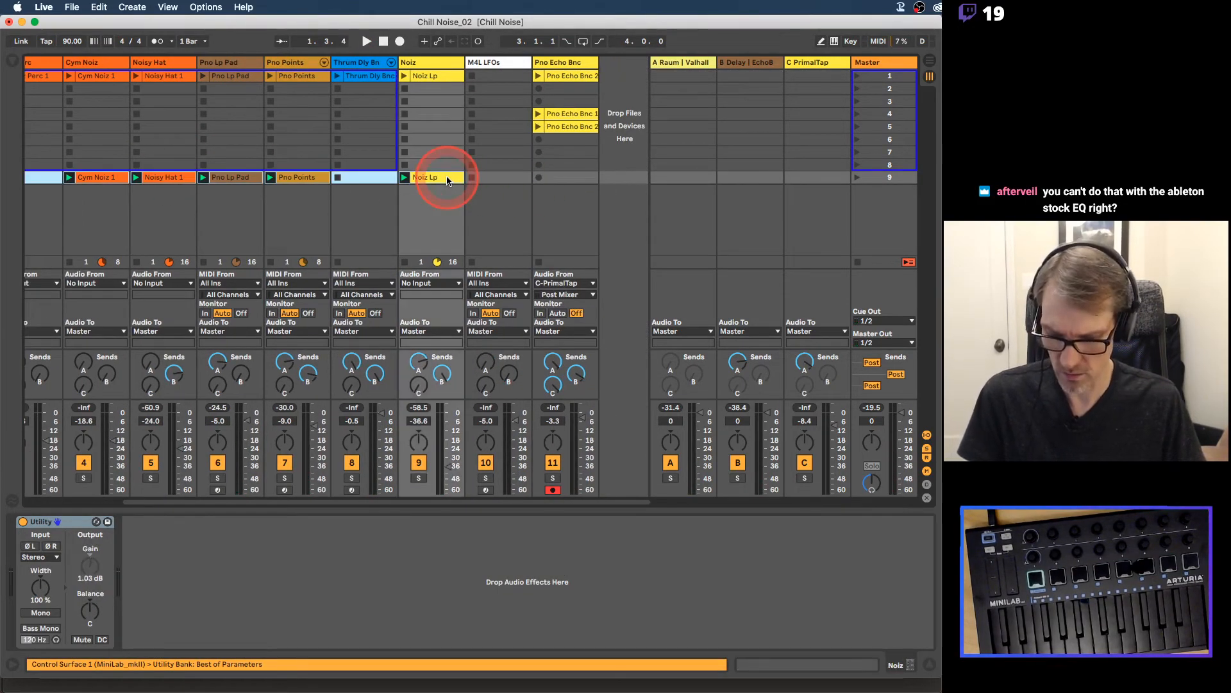
key(Tab)
scroll(430, 147, up, 5)
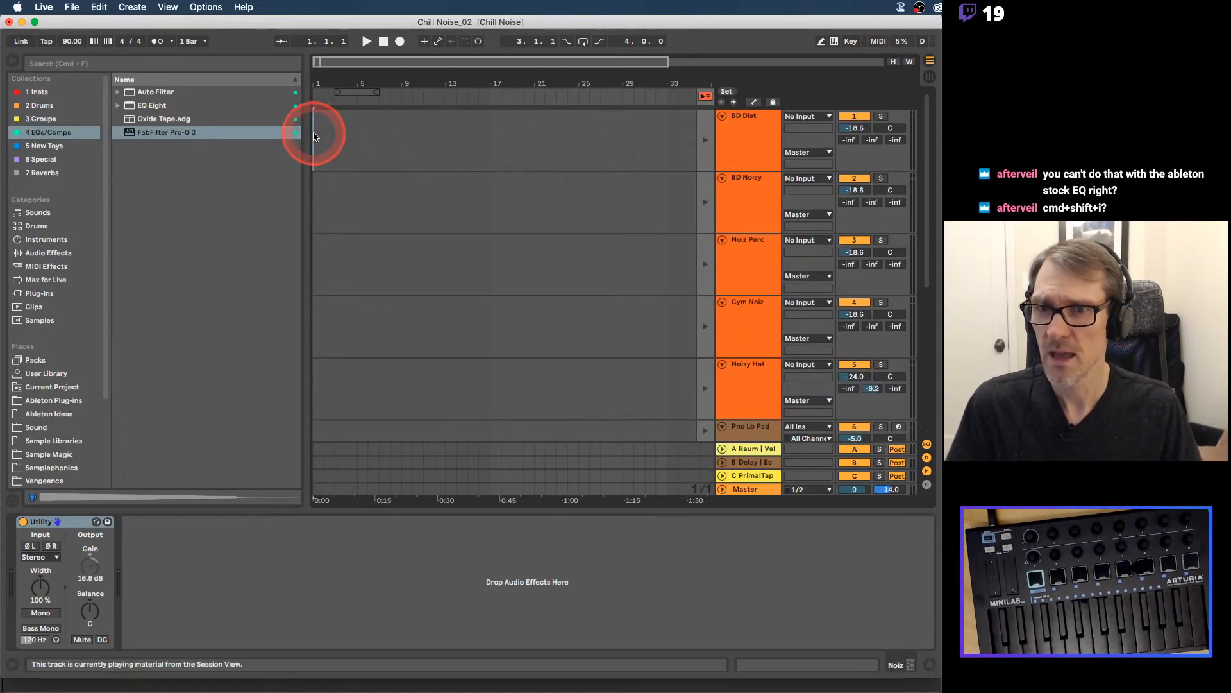
key(super+v)
Step: Collapse all tracks in the arrangement and hide the browser
click(711, 120)
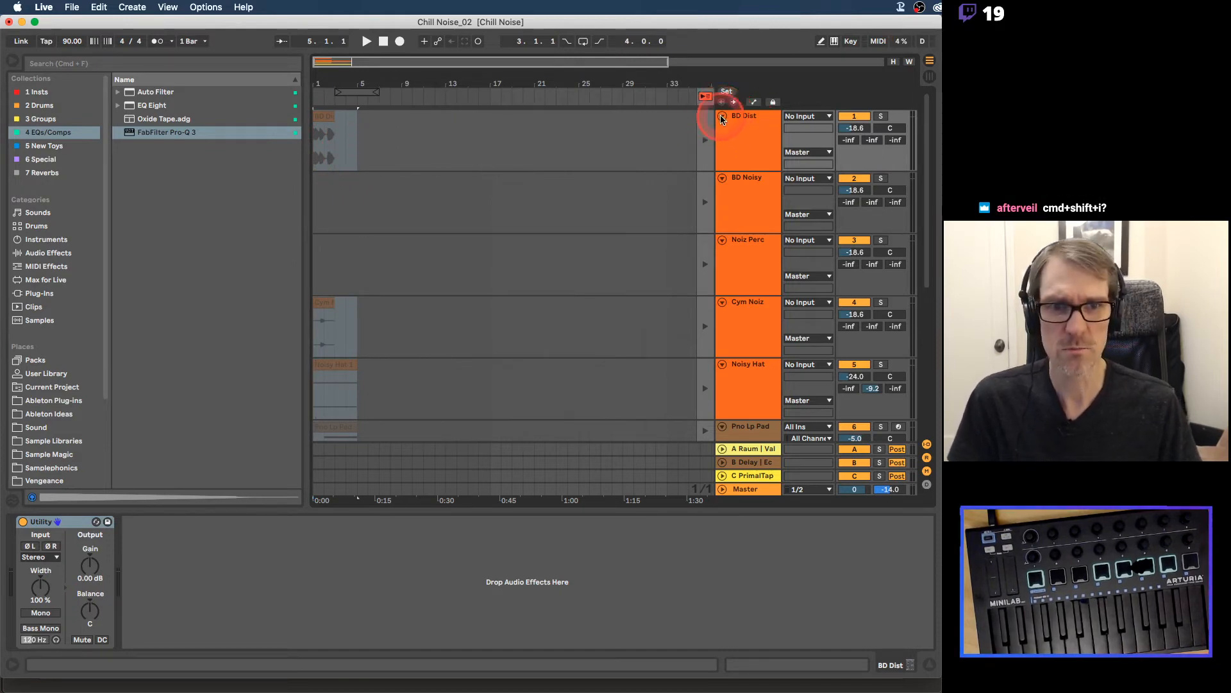
alt+click(721, 115)
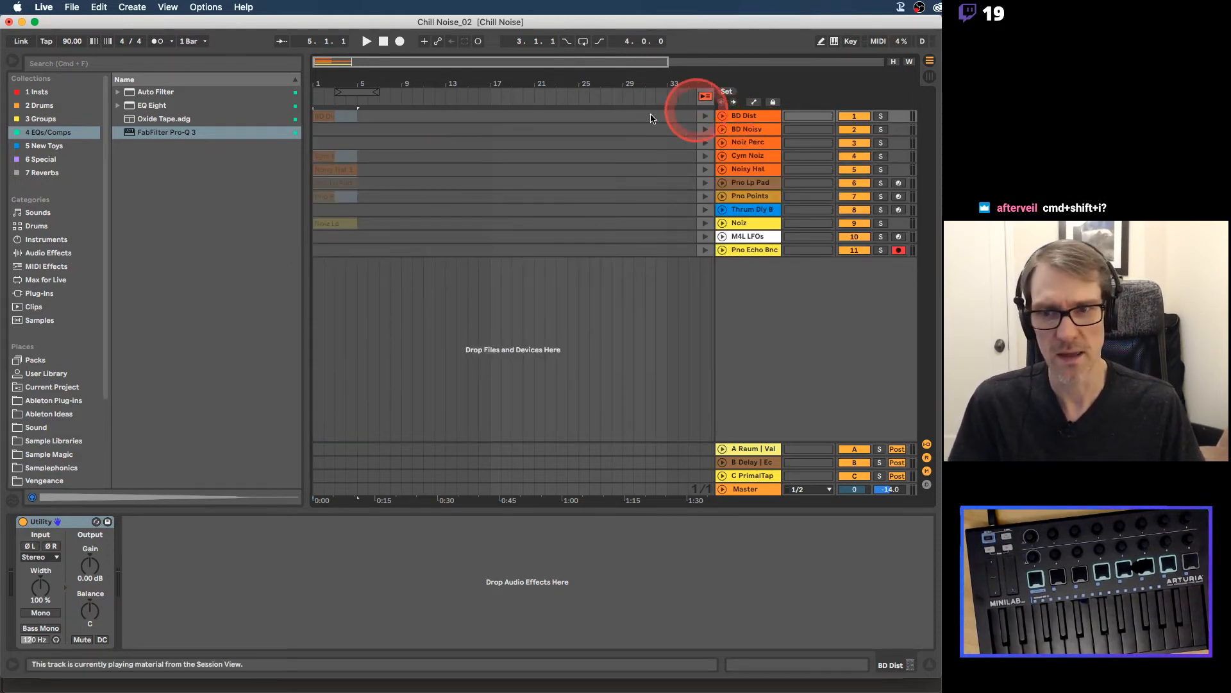
key(super+alt+b)
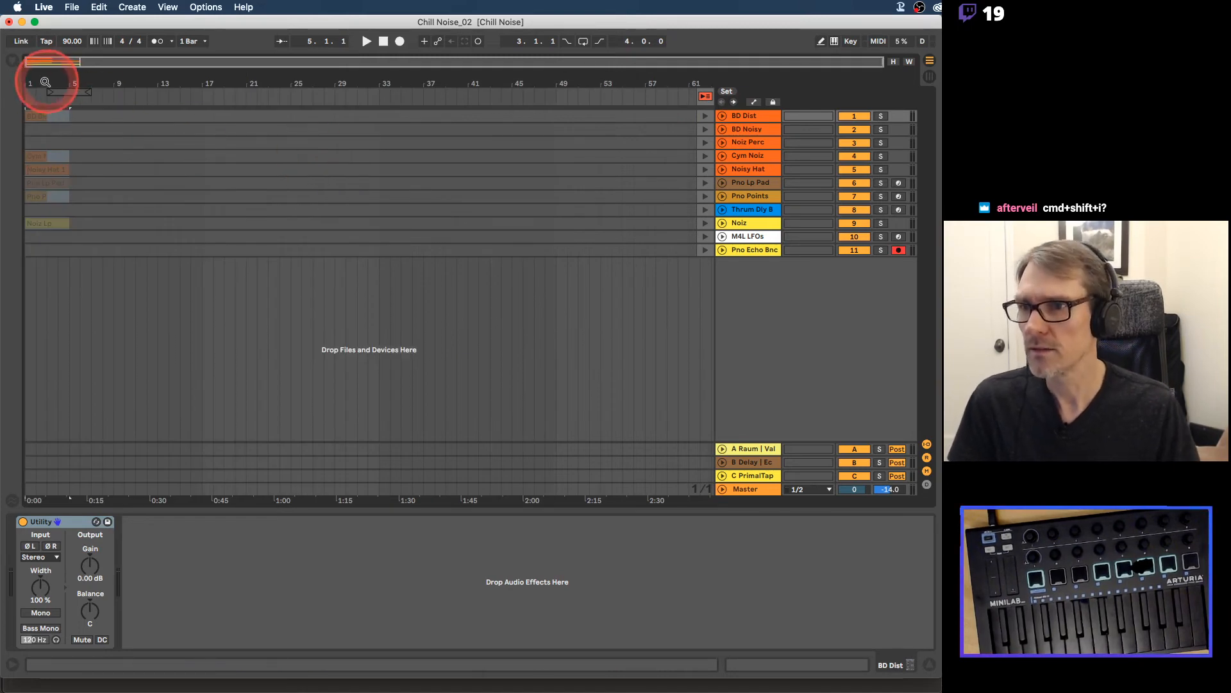
Step: Extend all the pasted clips to end at bar 33 and return playback to the arrangement
mouse_move(44, 83)
mouse_down()
mouse_move(27, 90)
mouse_move(38, 82)
mouse_move(30, 72)
mouse_up()
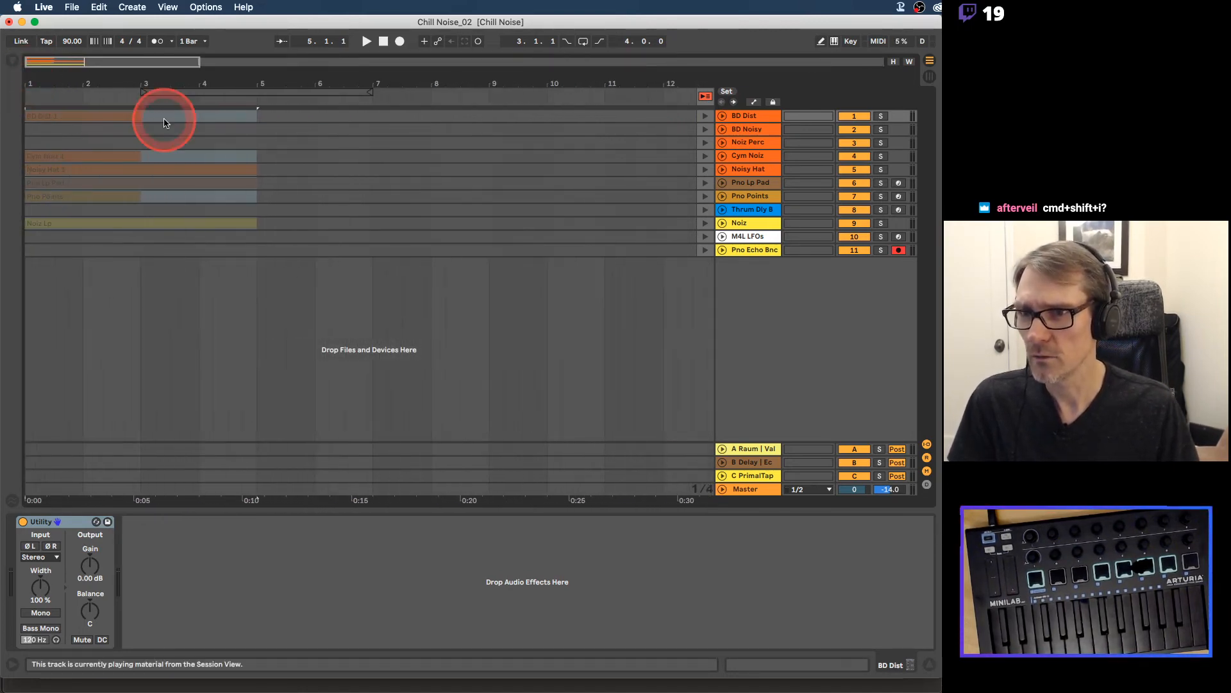
drag(136, 117, 249, 116)
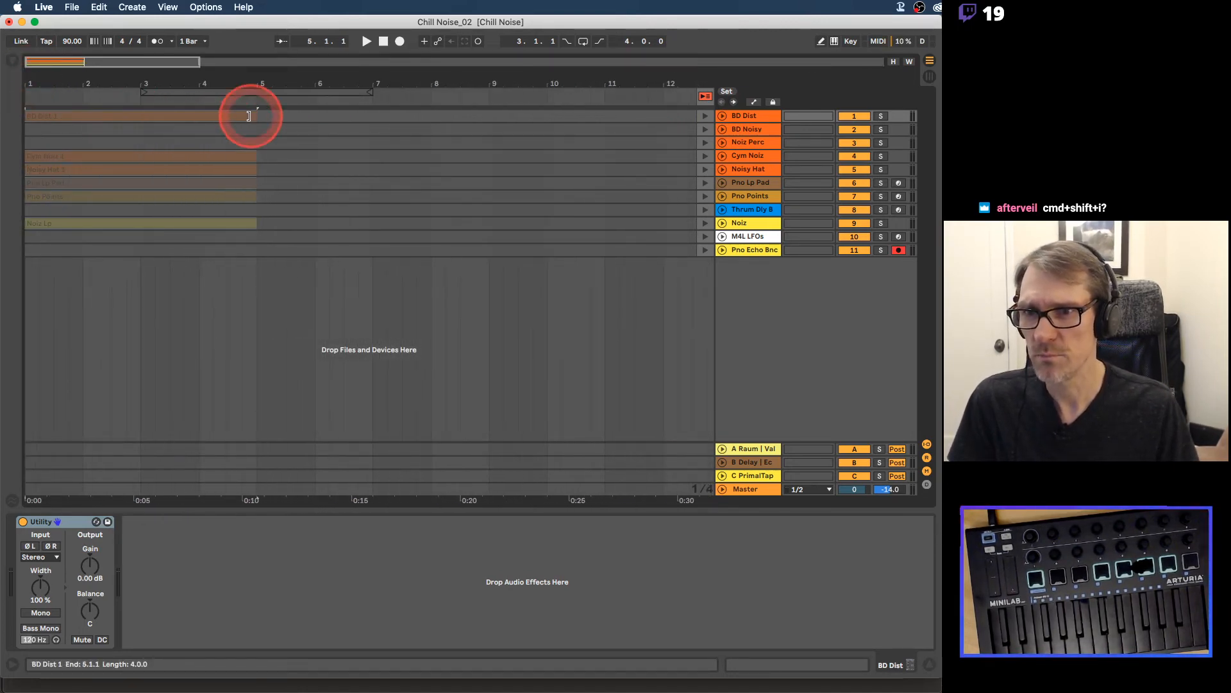
key(F10)
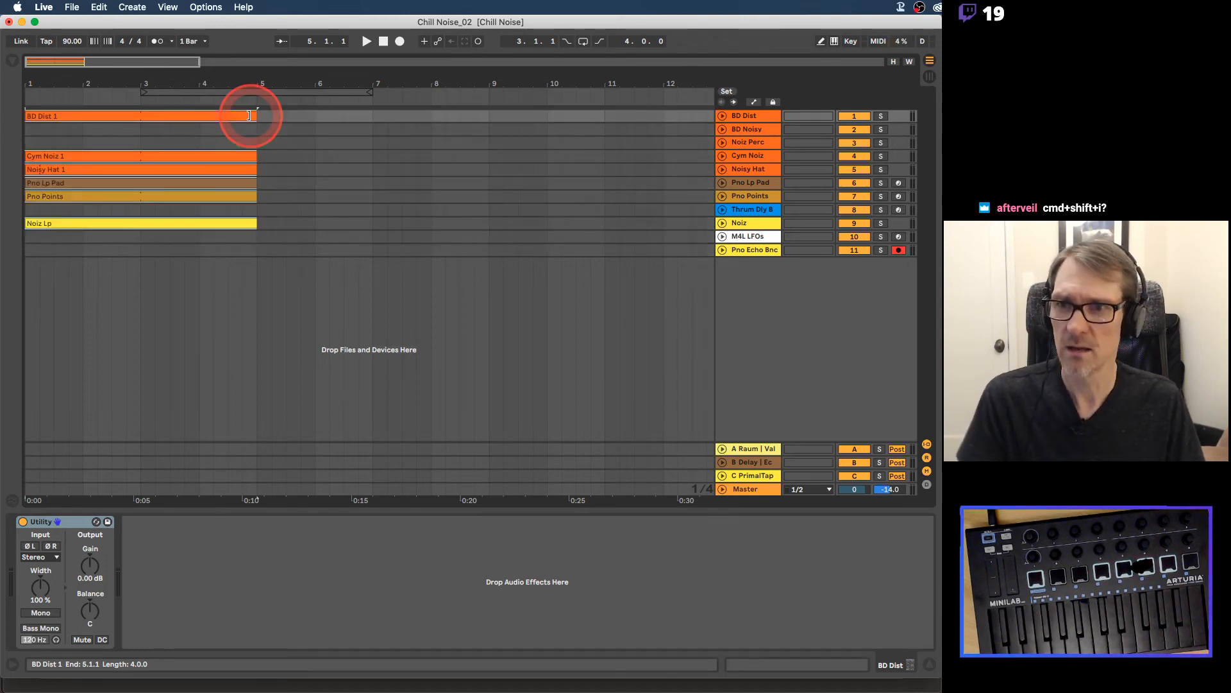
drag(251, 82, 250, 80)
drag(162, 111, 408, 109)
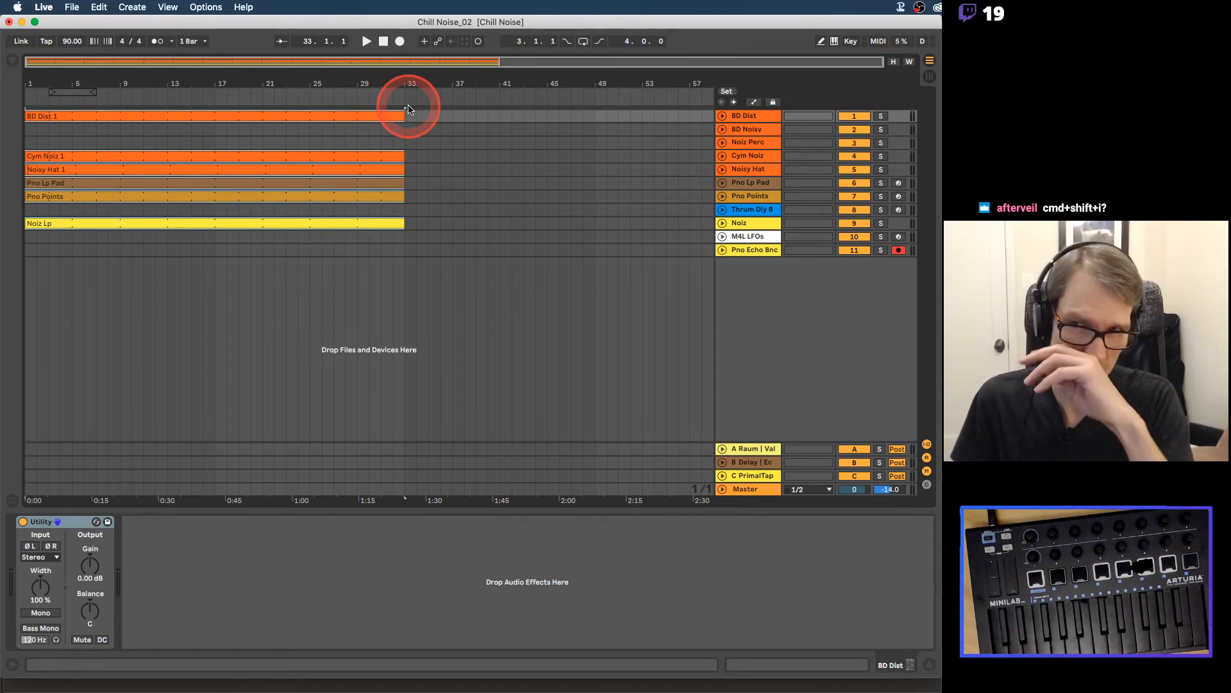
Step: Copy the BD Noisy 1 and Noiz Perc 1 clips from scene 1 to bar 9 of the arrangement and extend them to bar 33
key(Tab)
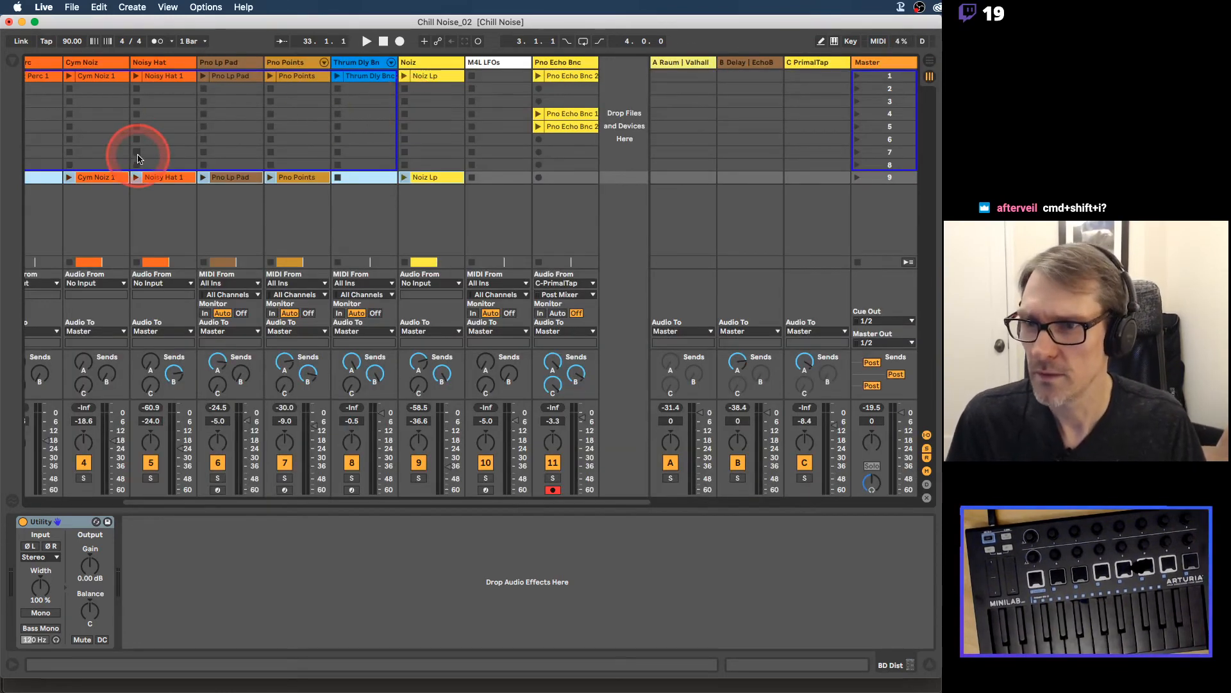
scroll(138, 159, left, 1)
click(127, 76)
click(180, 77)
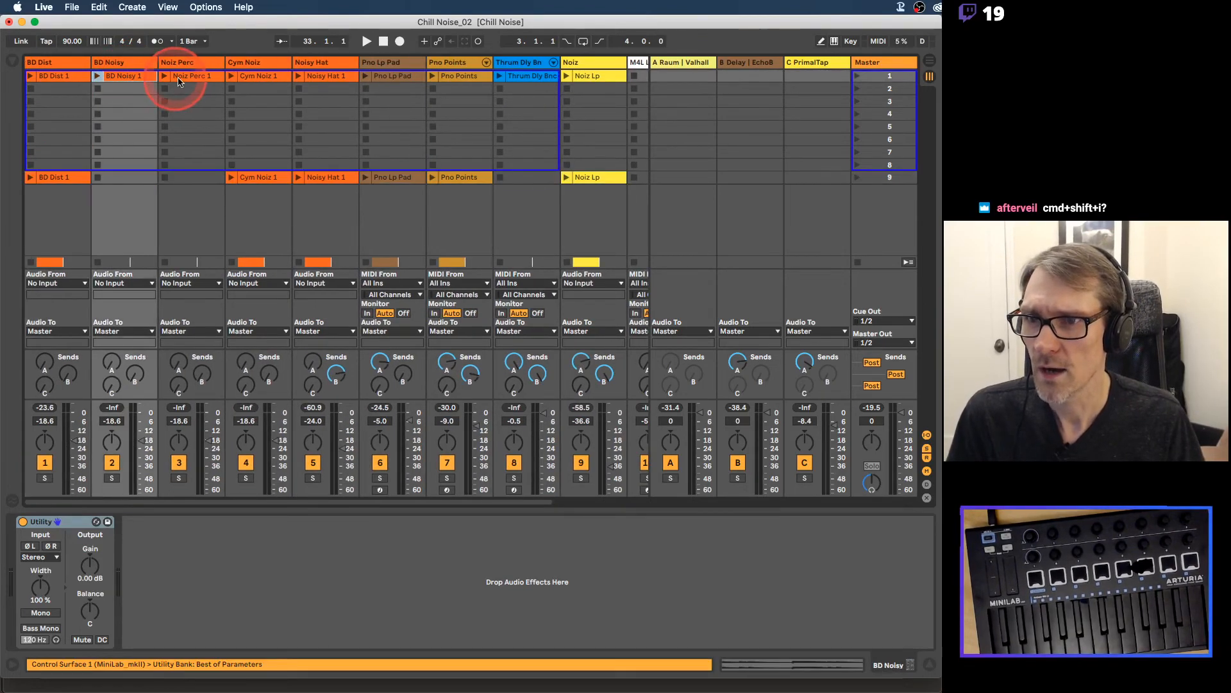
key(Tab)
click(187, 148)
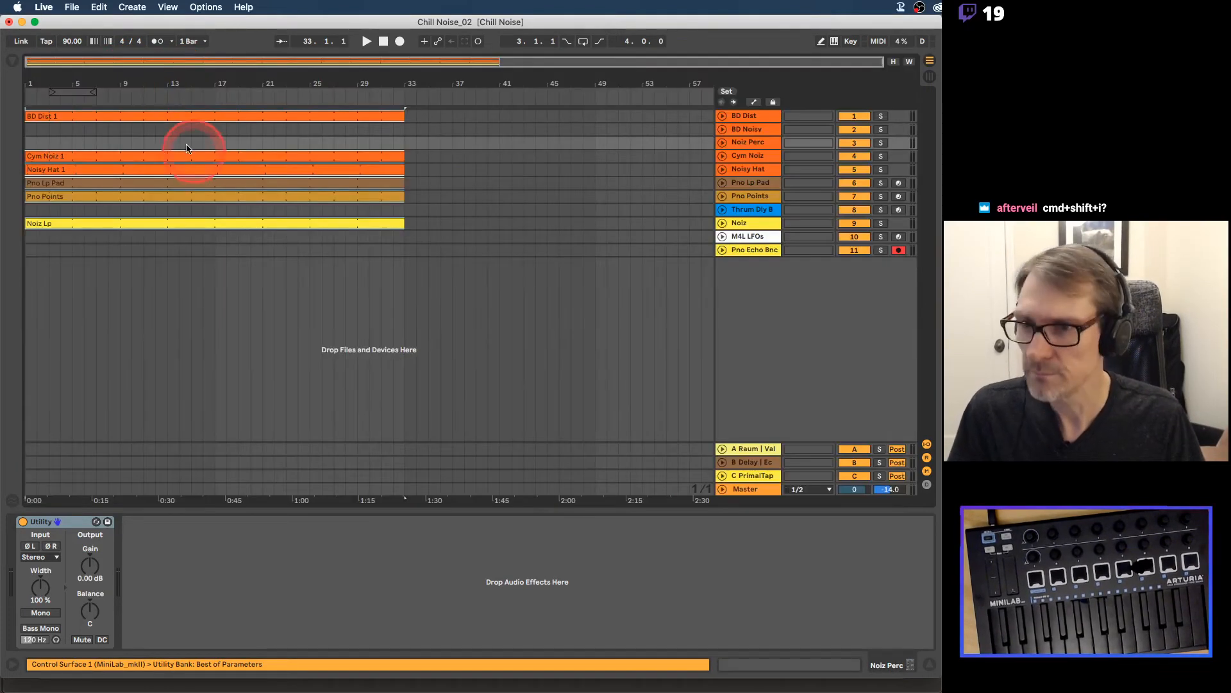
click(124, 126)
key(super+v)
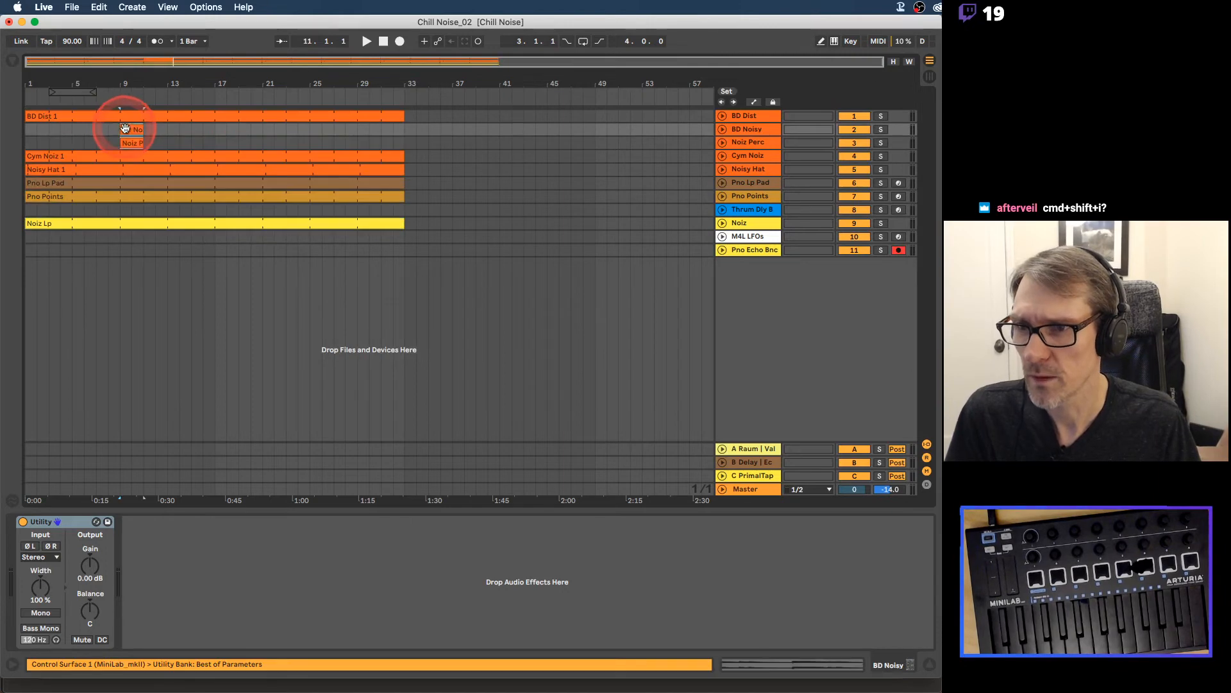
drag(139, 130, 400, 127)
Step: Compare the waveforms and loop regions of the Pno Echo Bnc clips in scenes 1, 4 and 5
key(Tab)
click(585, 131)
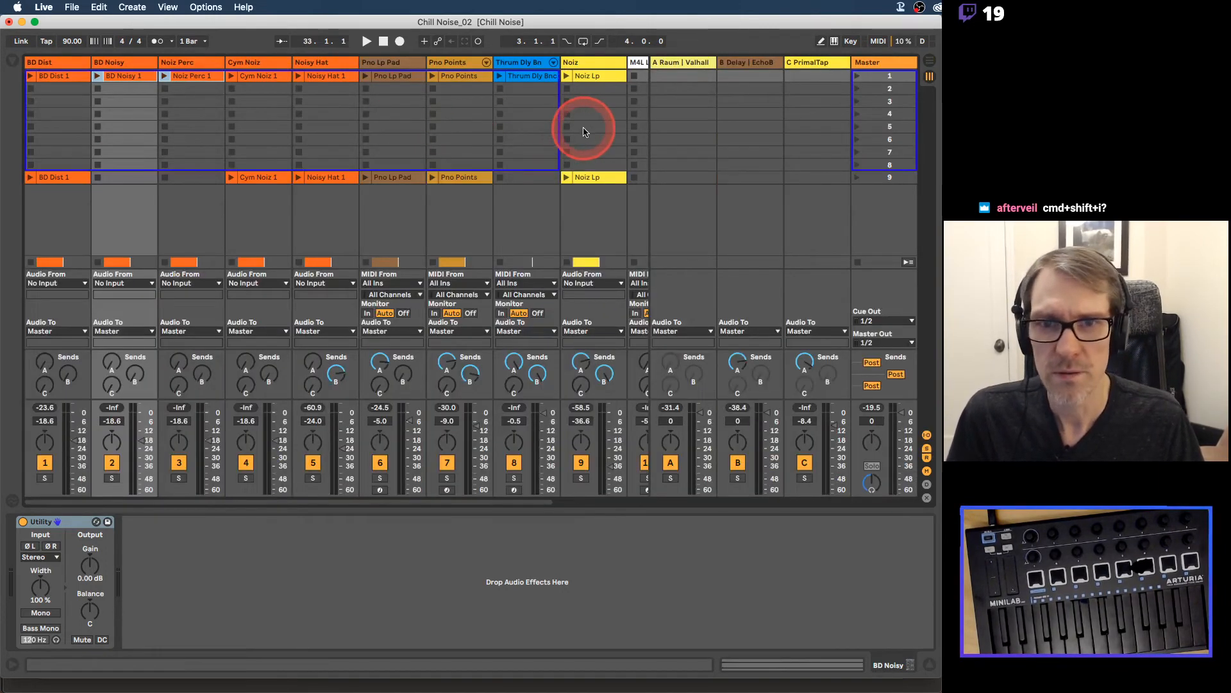
scroll(584, 132, right, 5)
click(582, 126)
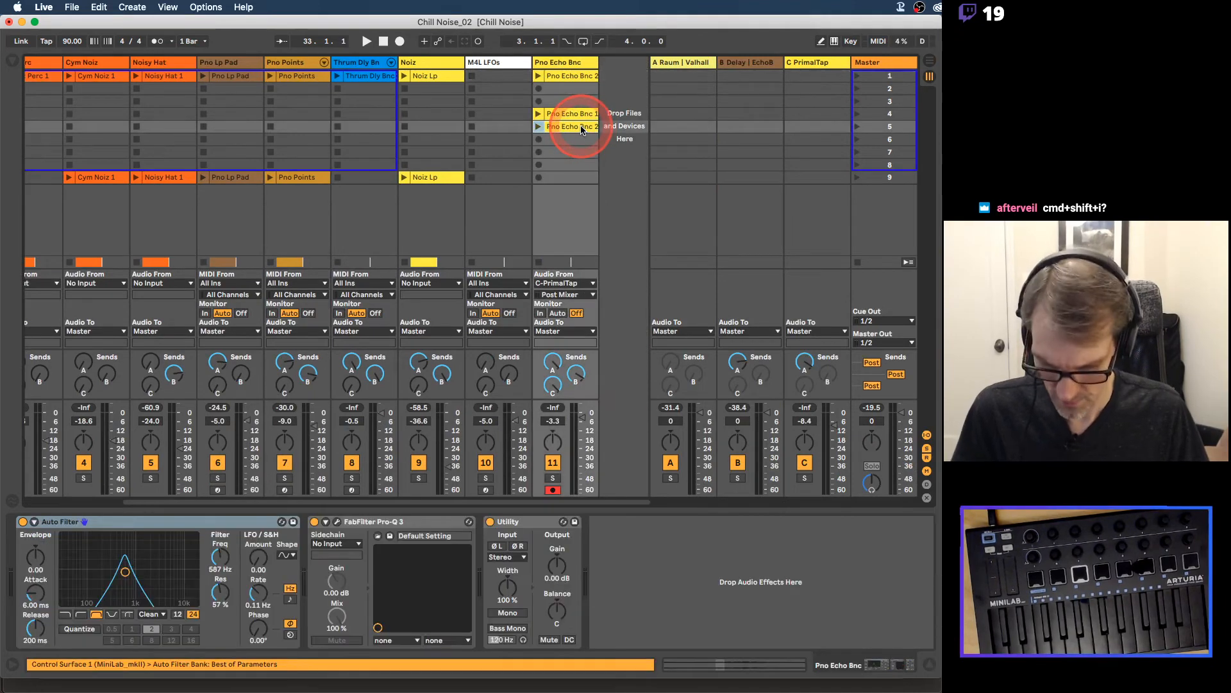
click(583, 129)
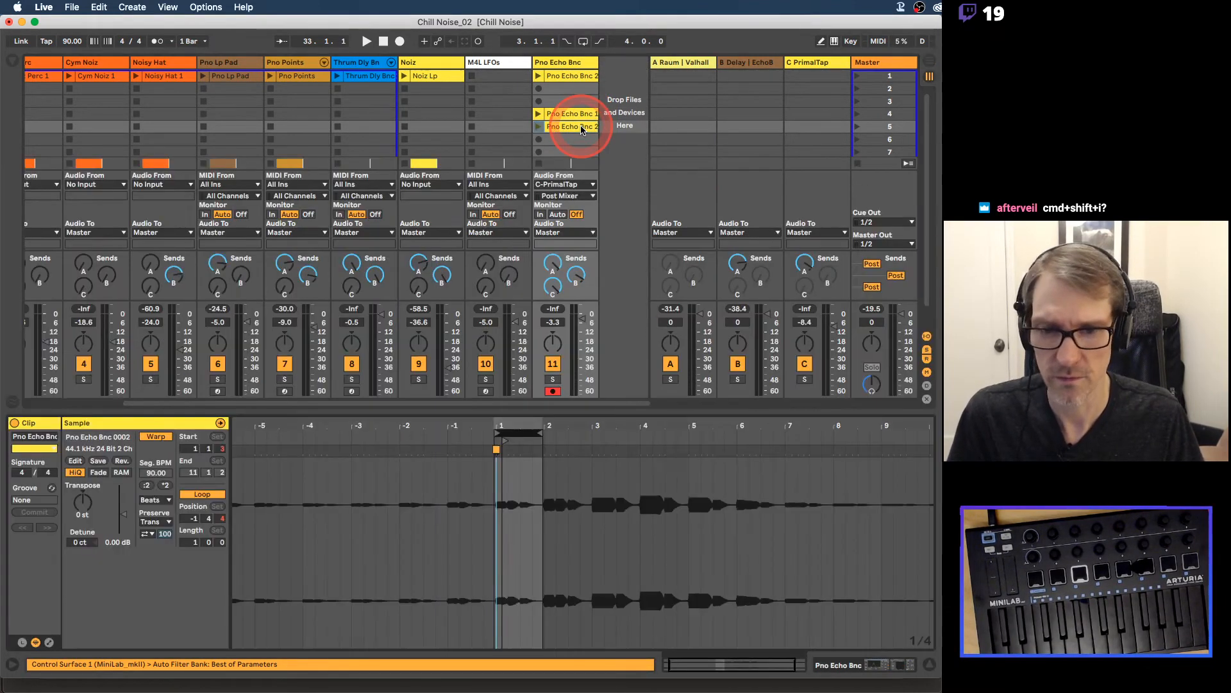
click(576, 115)
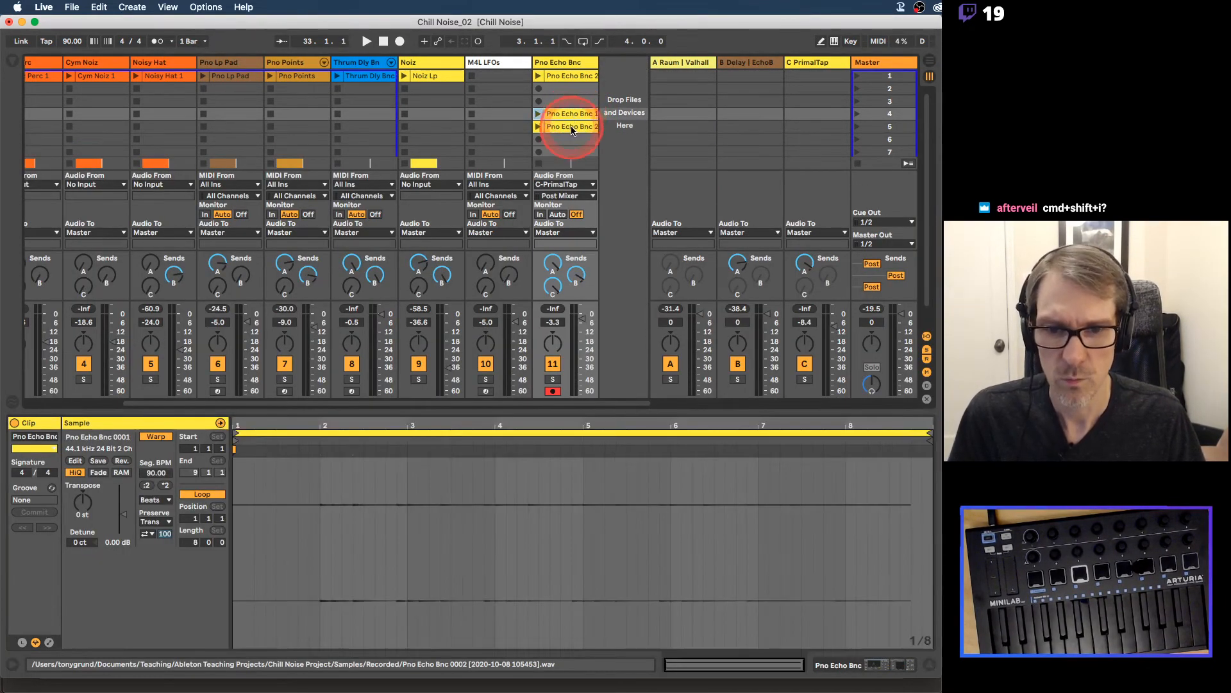
click(571, 128)
click(571, 116)
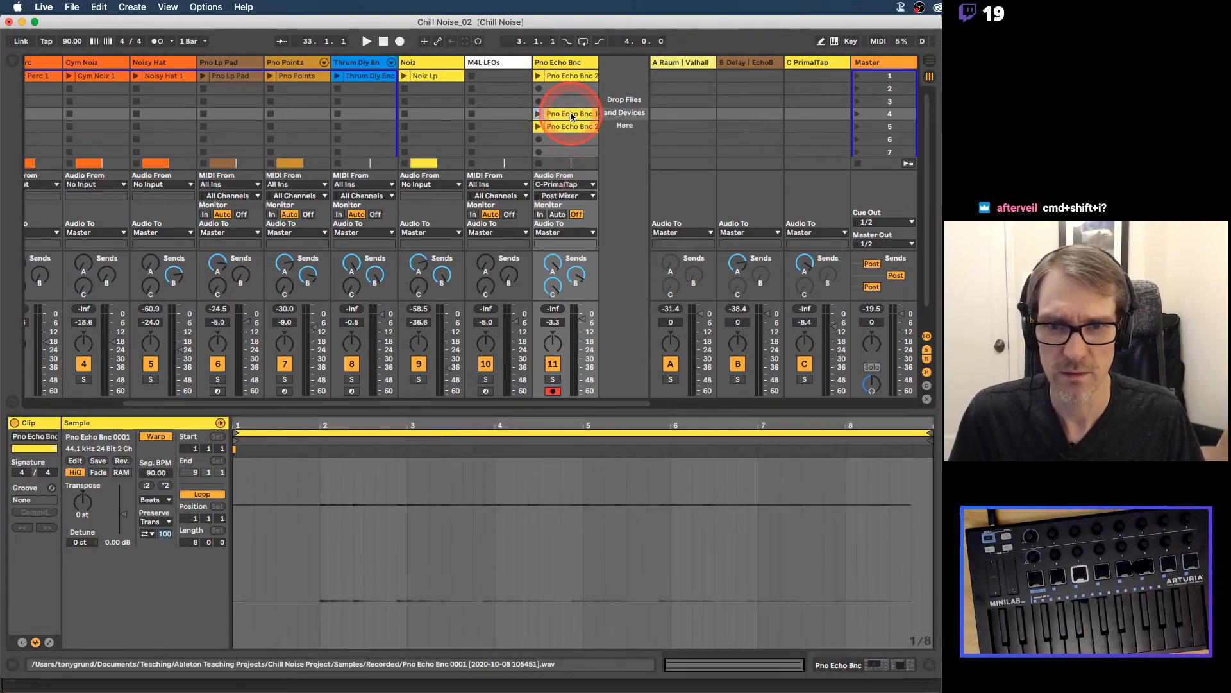
click(565, 76)
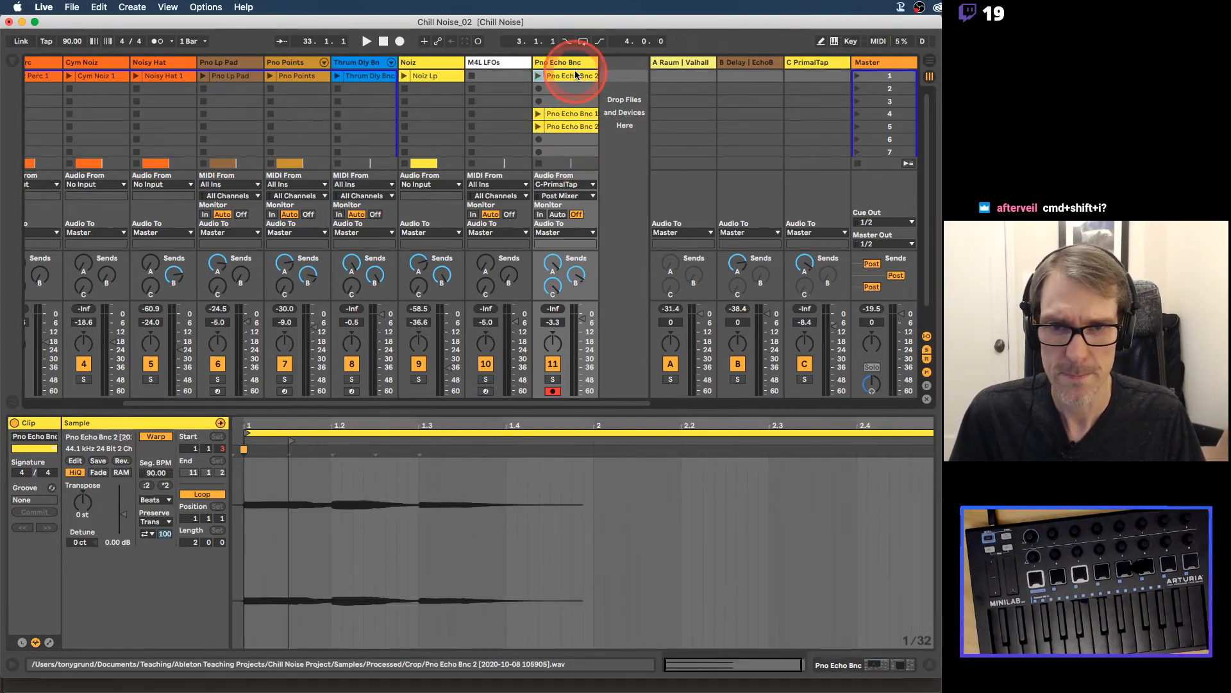
click(580, 129)
drag(627, 427, 628, 423)
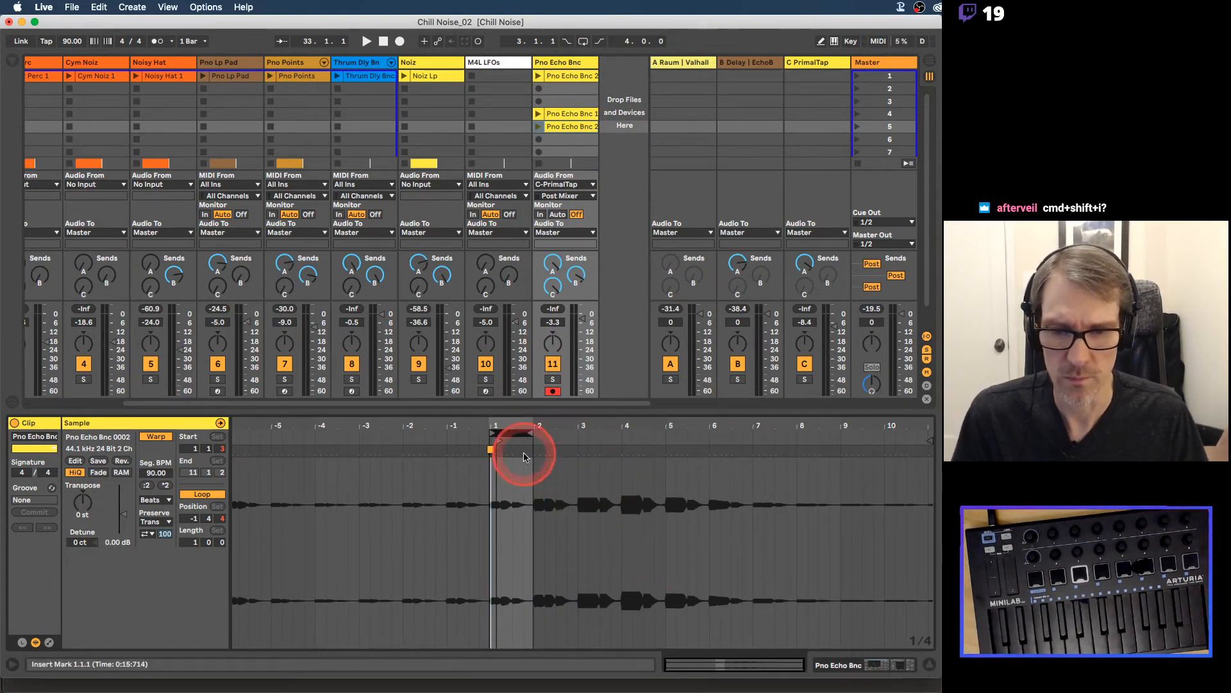
Step: Duplicate the scene 5 Pno Echo Bnc clip into scene 2 and shift its loop four bars later to bar 5
drag(569, 128, 567, 87)
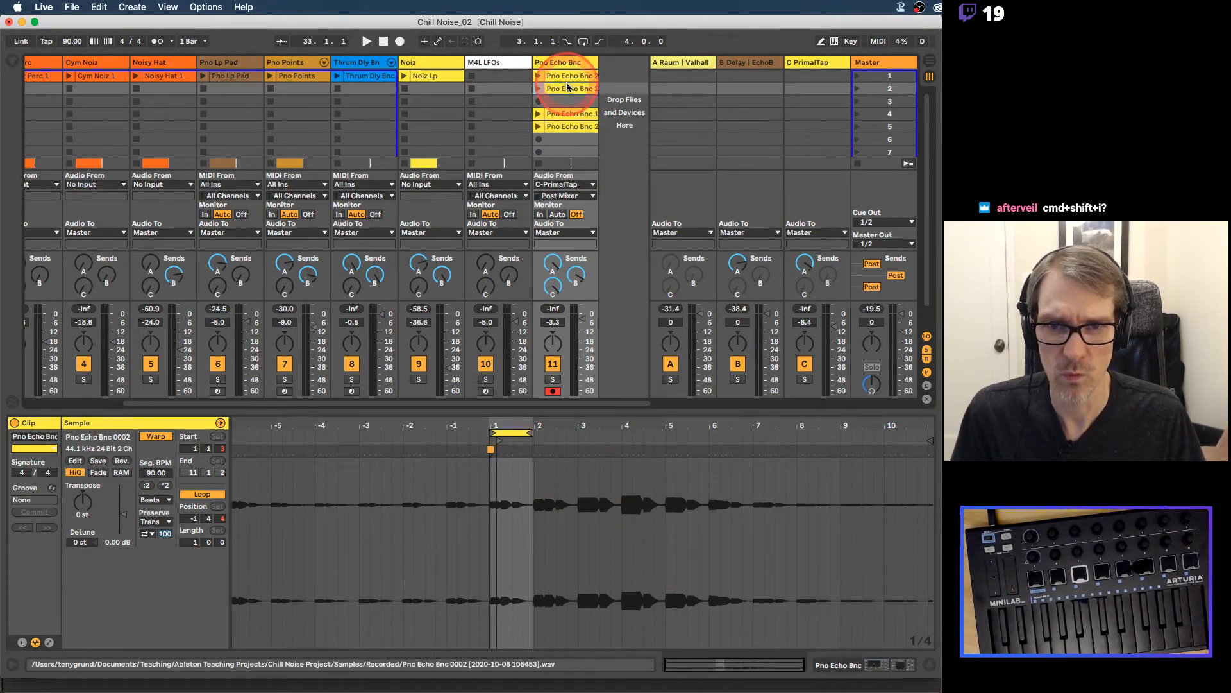
click(514, 433)
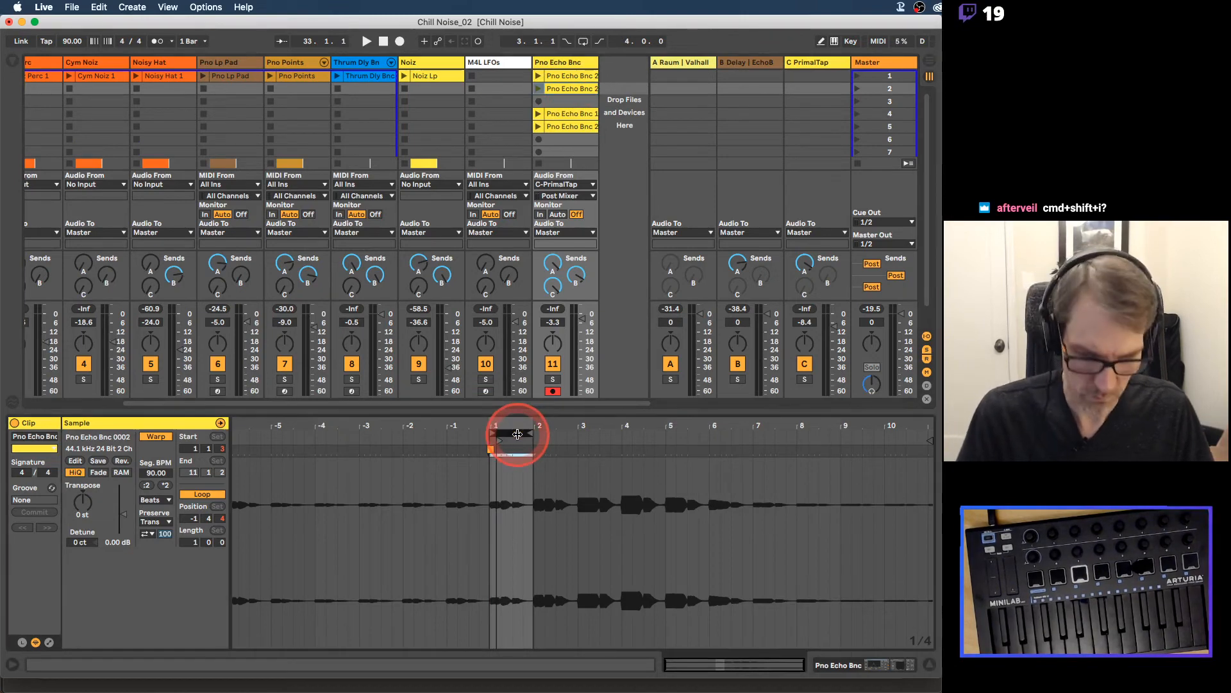
key(Right)
key(Right)
key(Right)
key(Right)
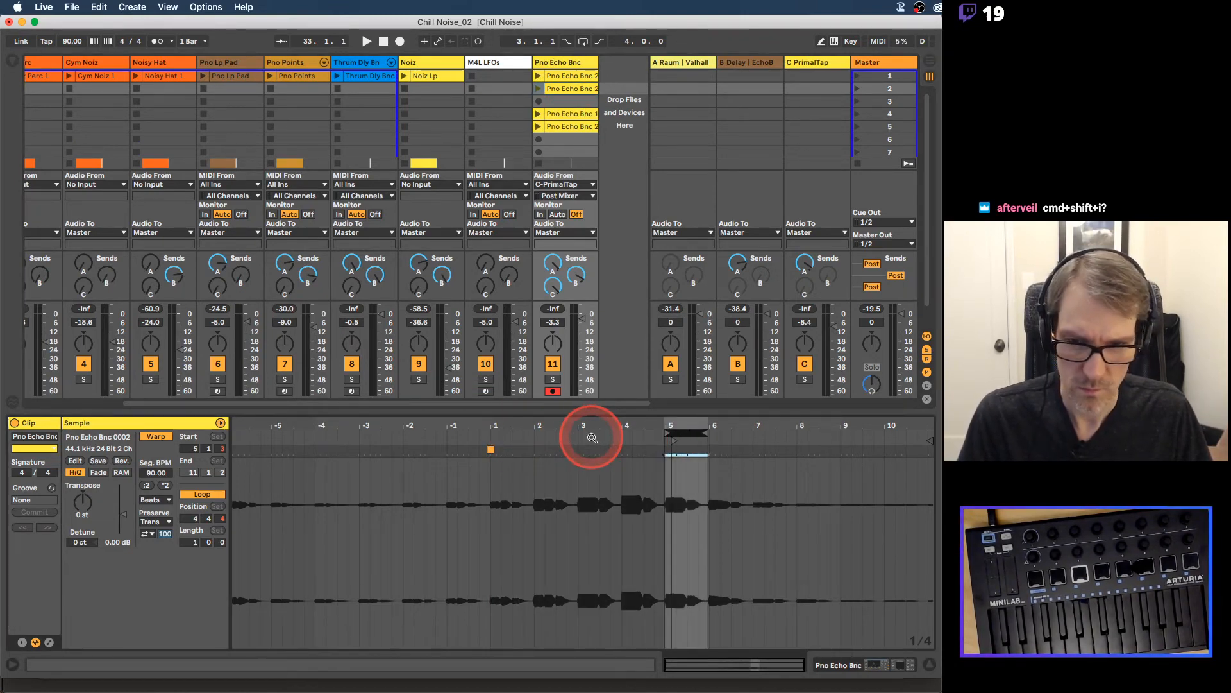
Step: Rename the scene 2 clip as Pno Echo Bnc 3 and launch it
click(568, 89)
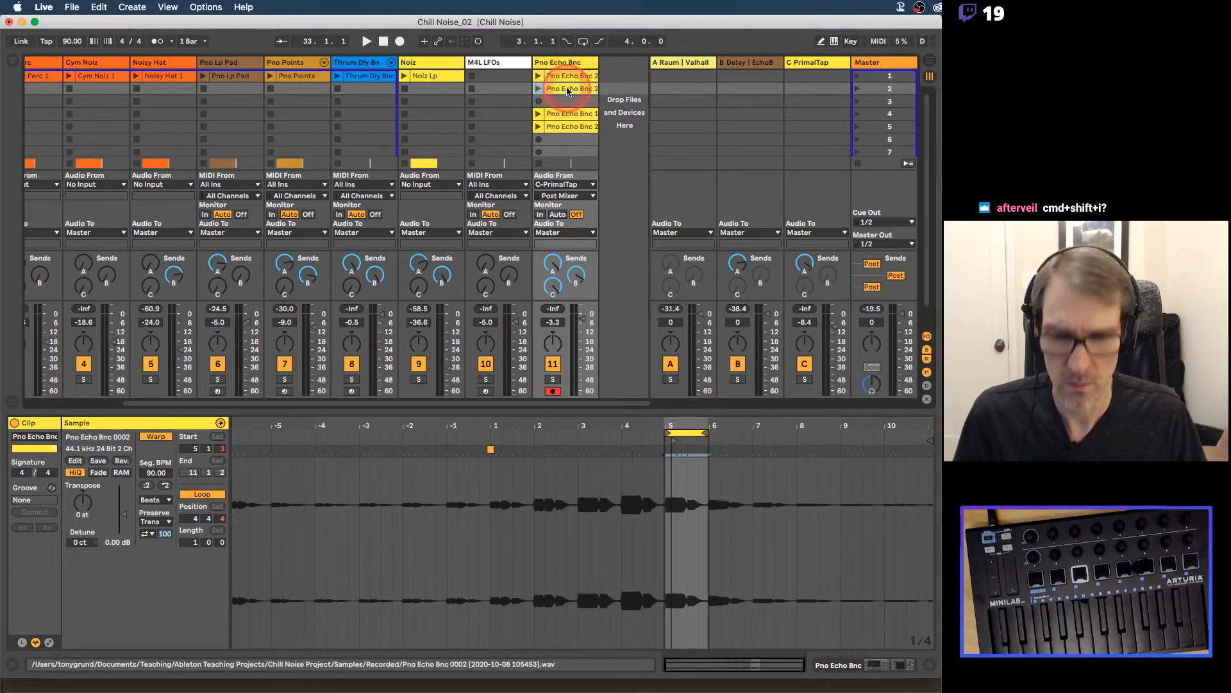
key(super+r)
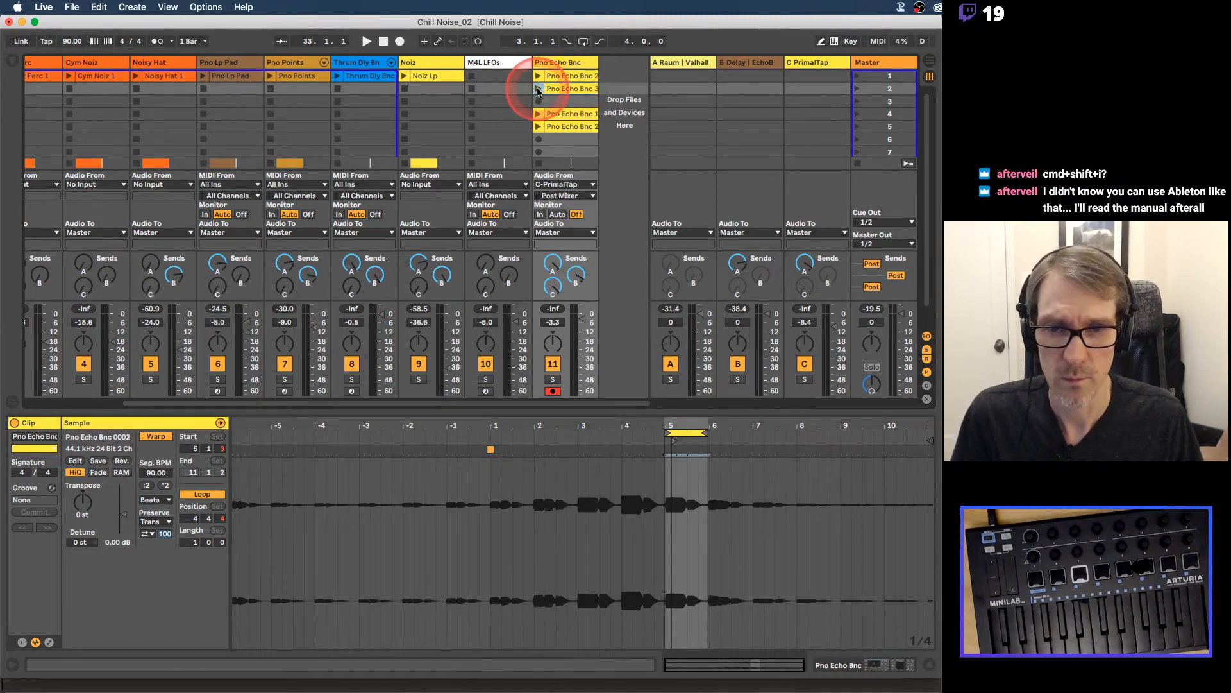
click(537, 91)
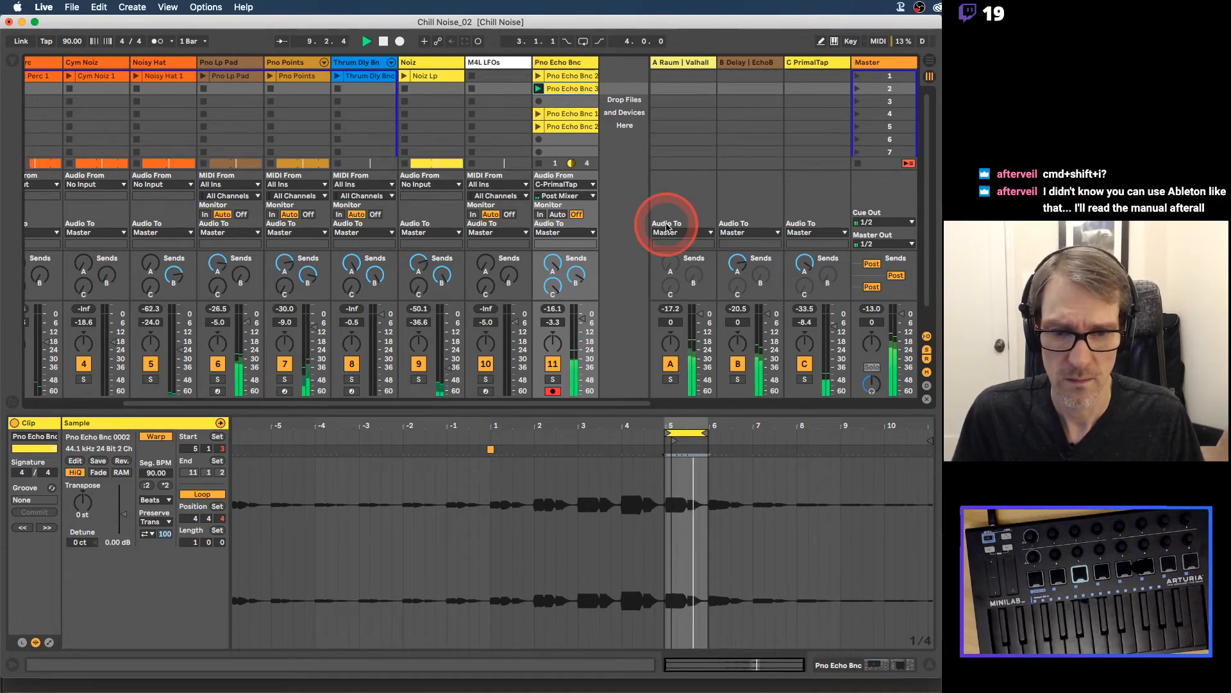
Step: Crop the Pno Echo Bnc 3 clip to its looped section
drag(685, 418, 641, 420)
click(560, 153)
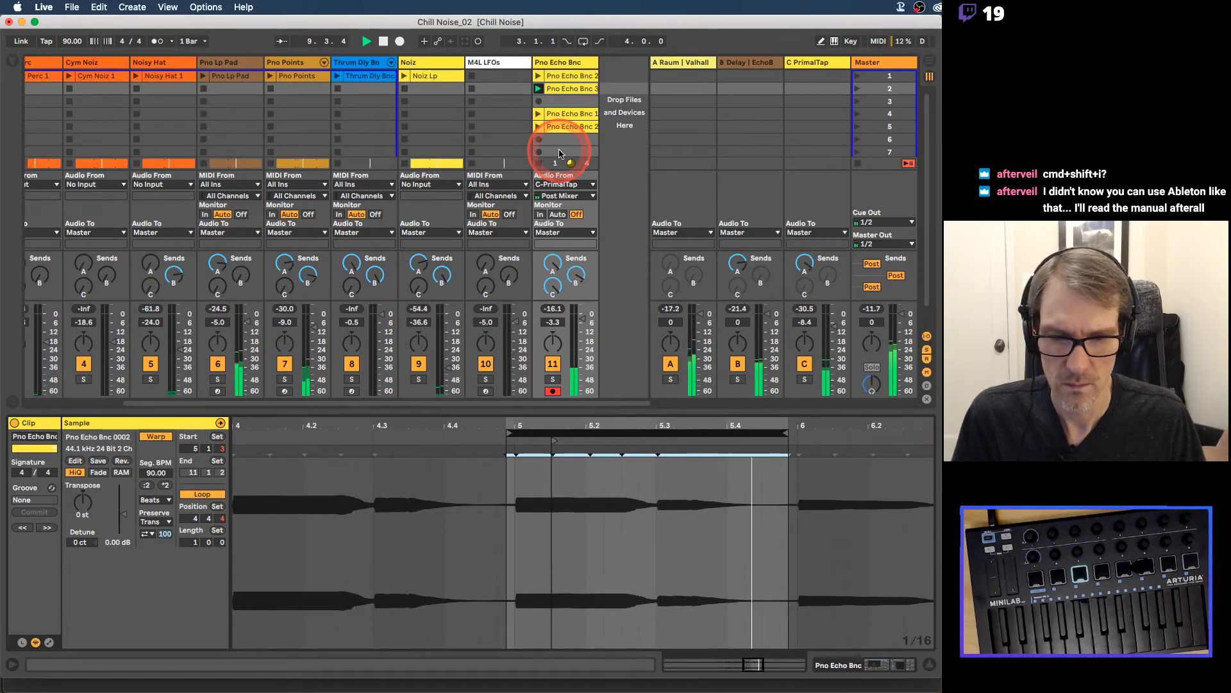
right_click(570, 114)
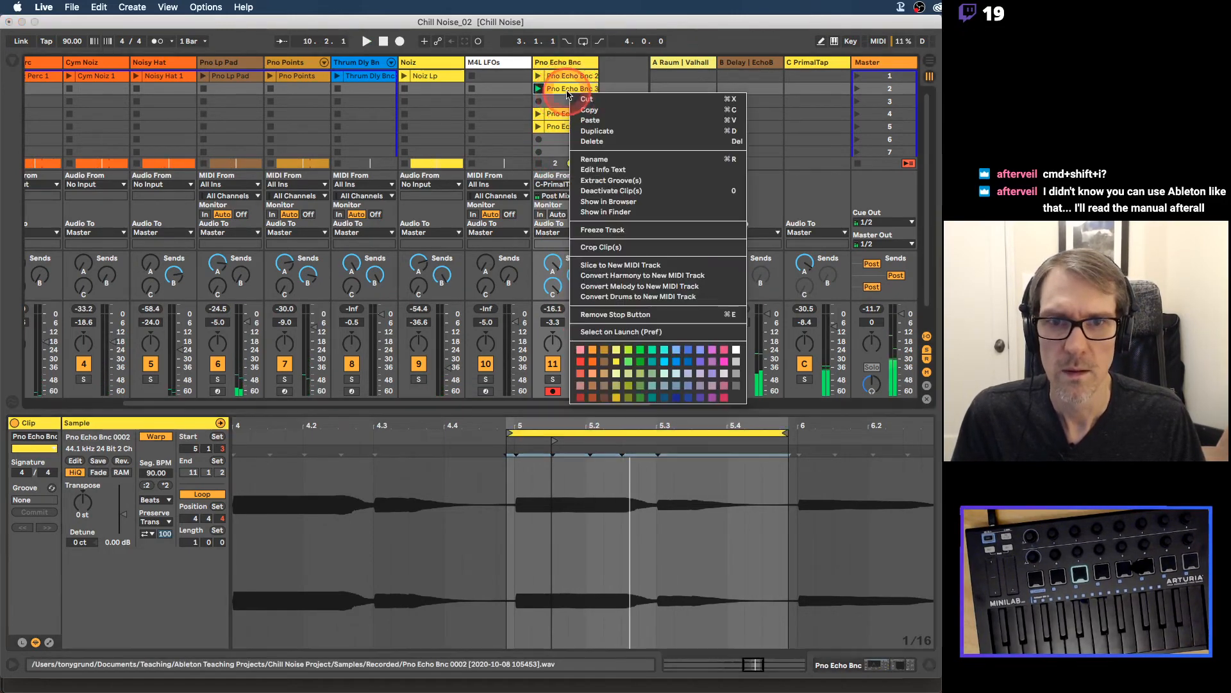
click(620, 245)
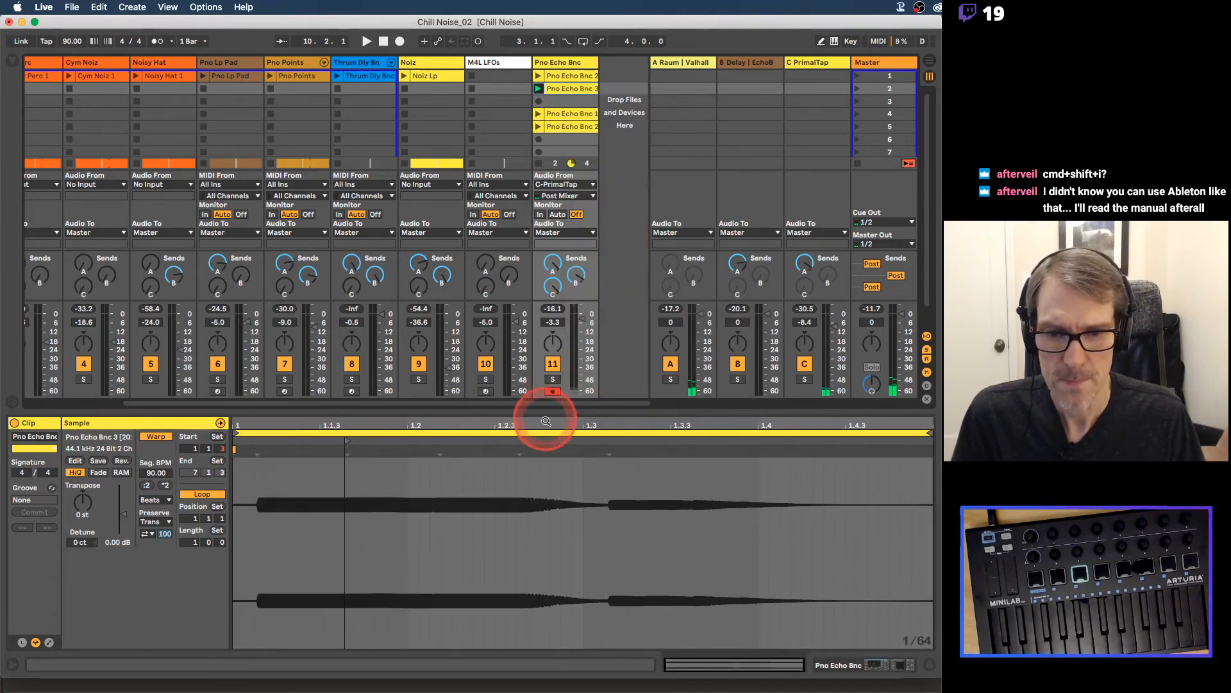
Step: Set the Pno Echo Bnc 3 loop length to 2 bars and shift the loop slightly to start at the note's onset
click(190, 544)
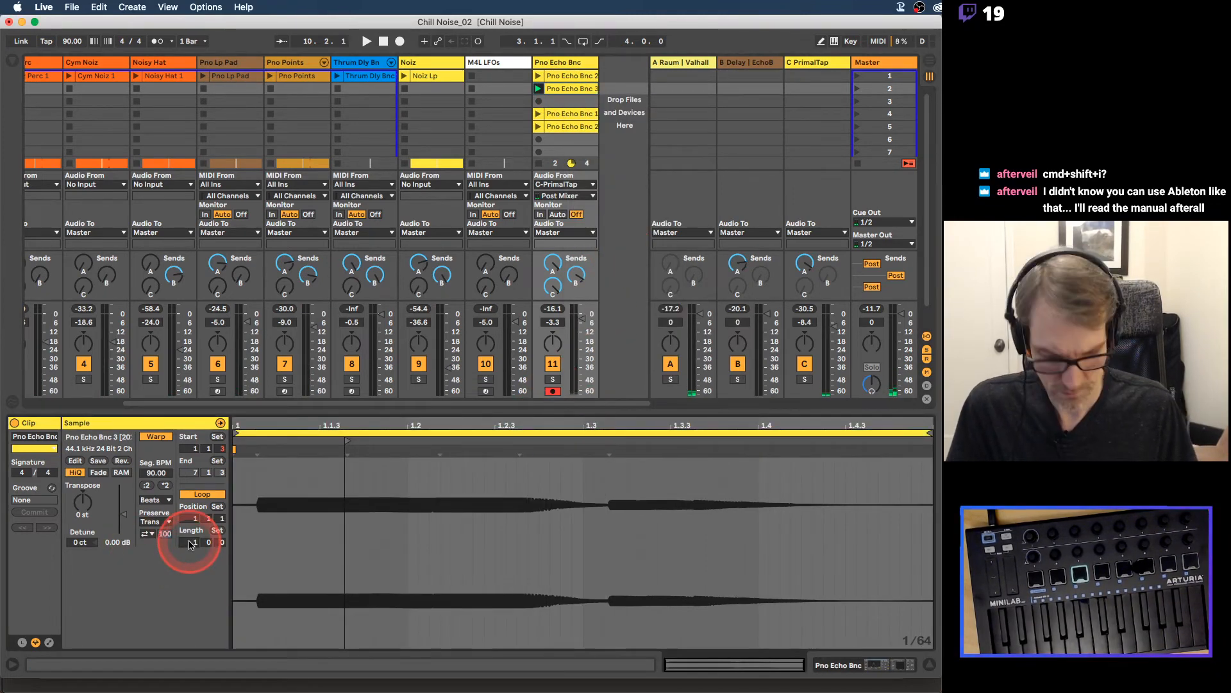
text(2)
key(Return)
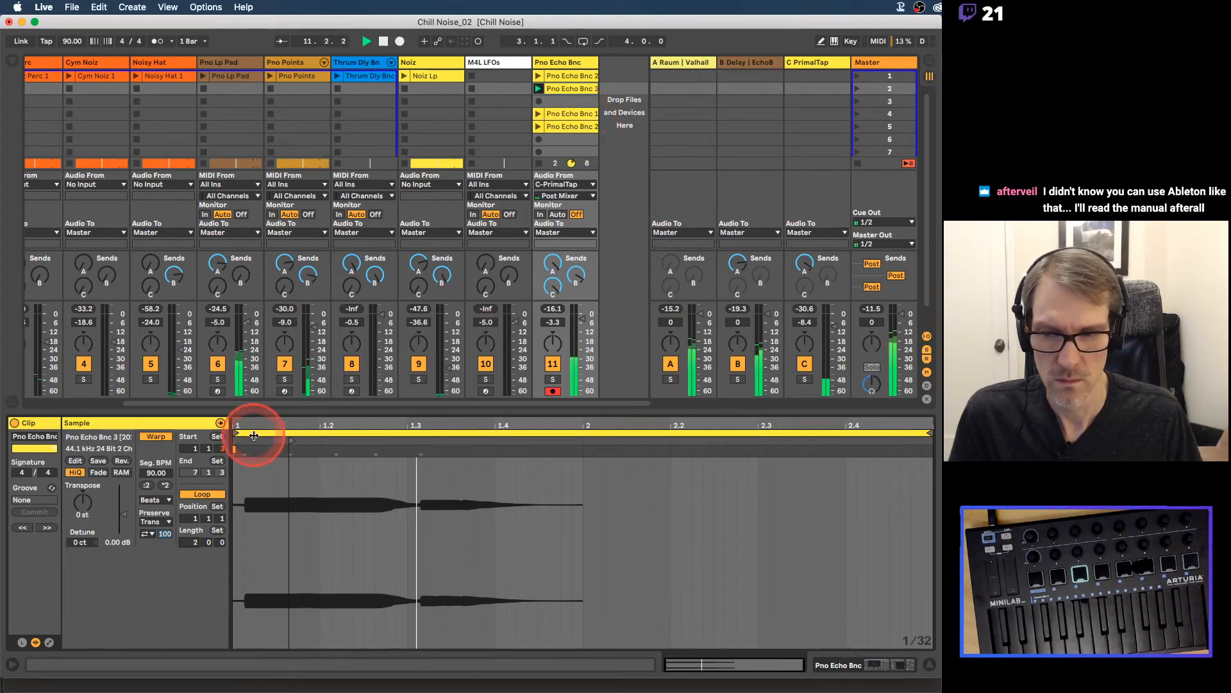
mouse_move(255, 431)
mouse_down()
mouse_move(266, 434)
mouse_move(248, 418)
mouse_move(303, 418)
mouse_move(283, 424)
mouse_move(329, 436)
mouse_move(326, 418)
mouse_move(248, 423)
mouse_up()
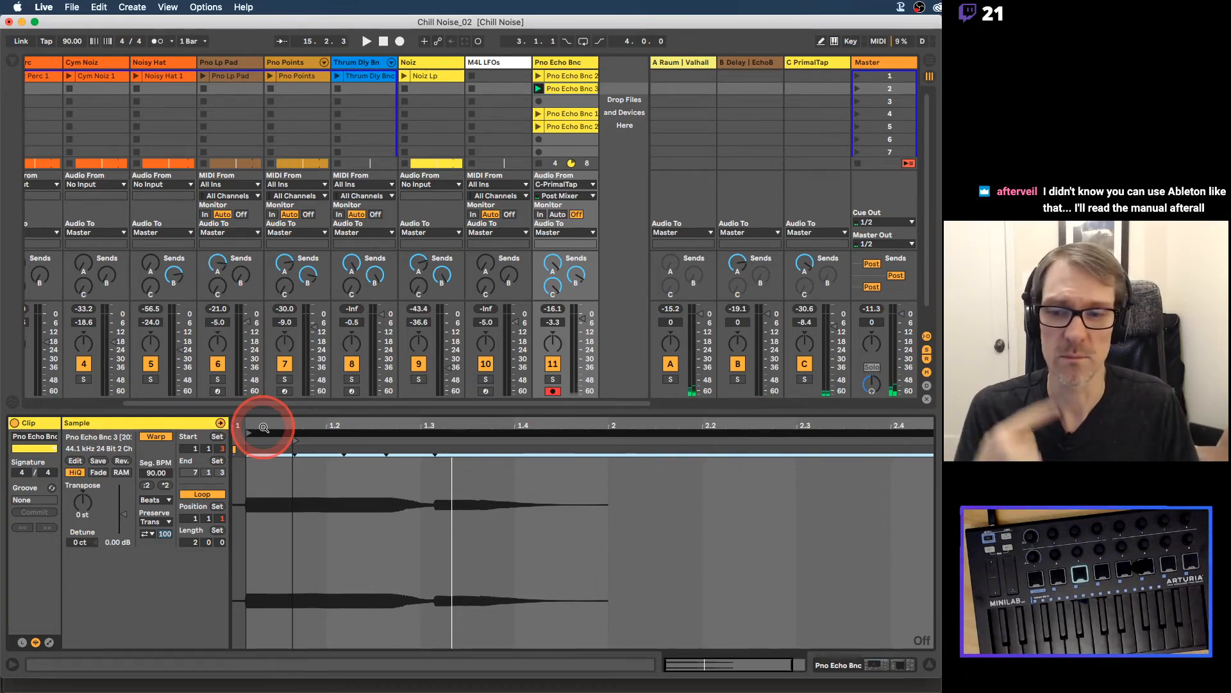
Step: Inspect the loop start in the Pno Echo Bnc 3 waveform and audition the Pno Echo Bnc 3 and scene 1 Pno Echo Bnc 2 clips
drag(263, 427, 261, 432)
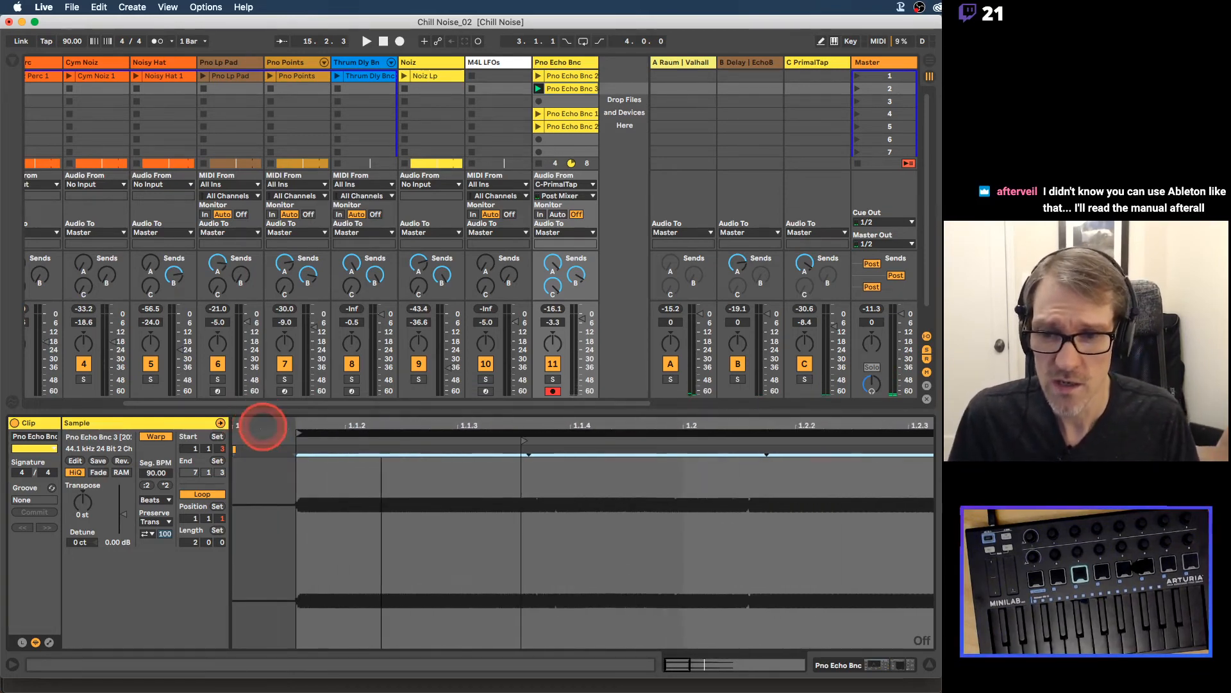
mouse_move(407, 429)
mouse_down()
mouse_move(363, 432)
mouse_move(375, 434)
mouse_up()
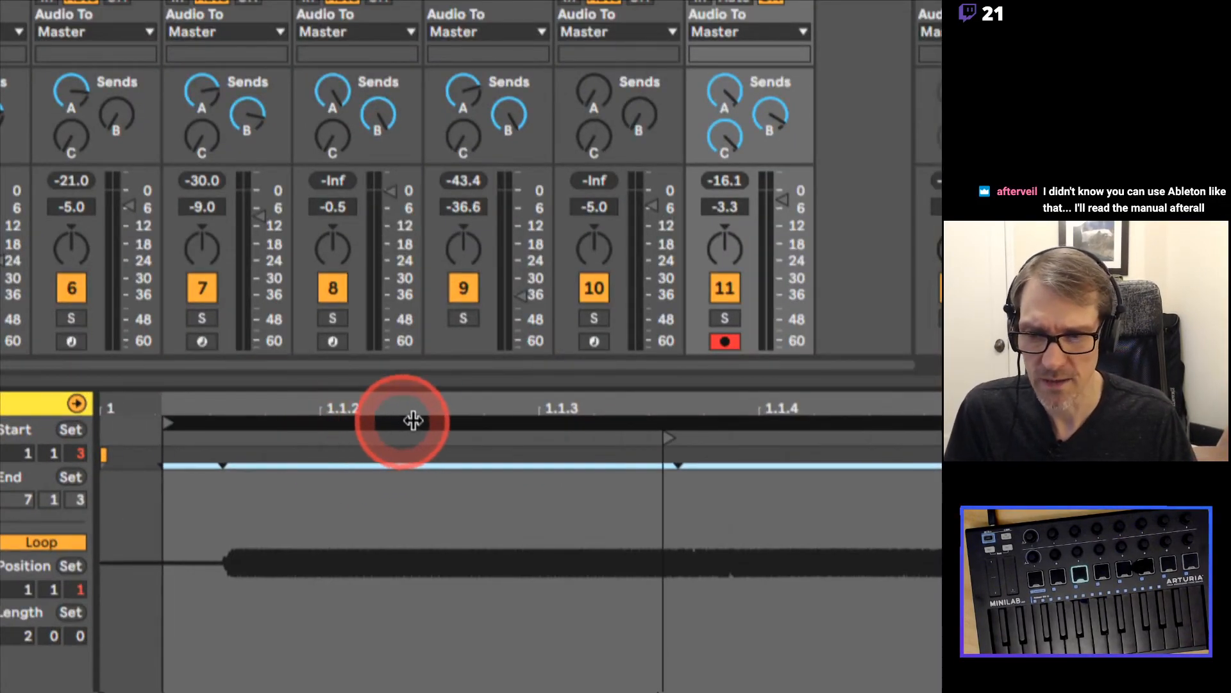
drag(407, 421, 471, 423)
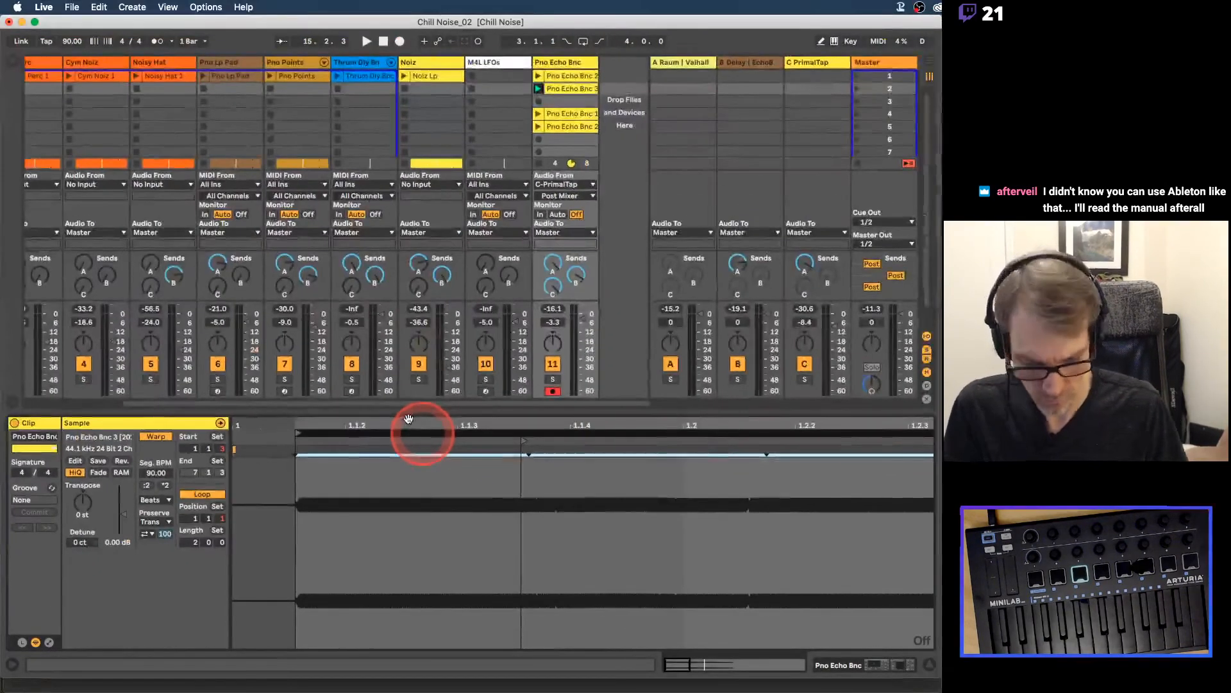
drag(408, 419, 409, 418)
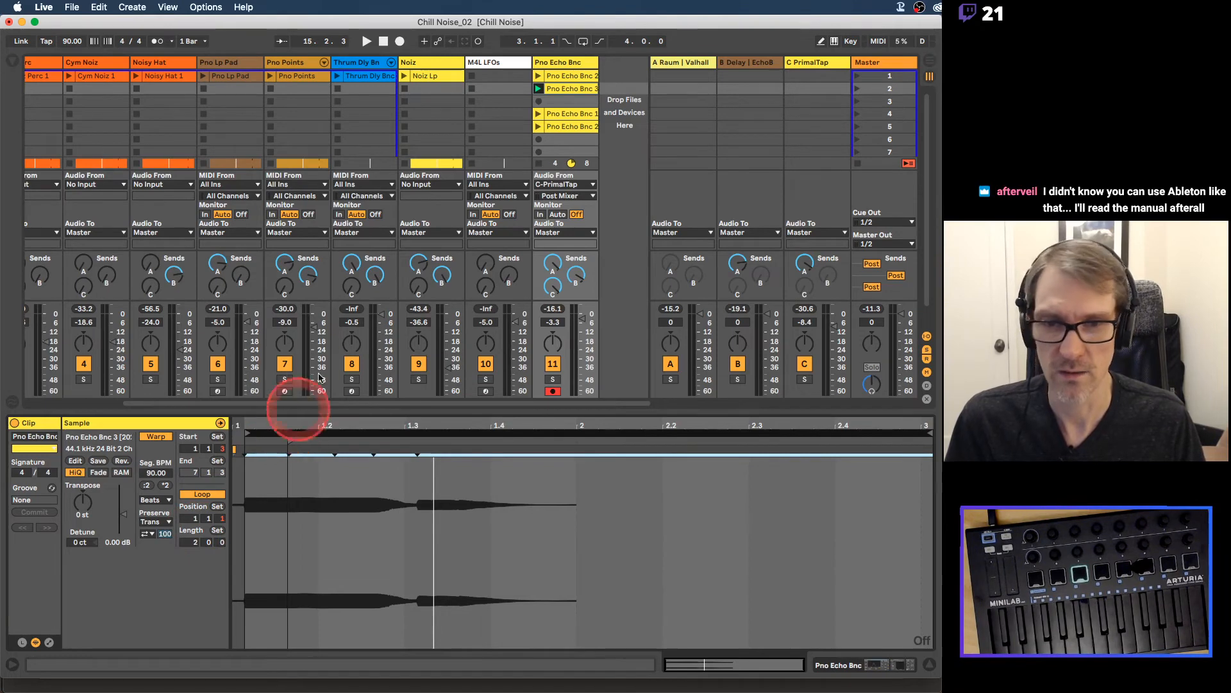
click(538, 89)
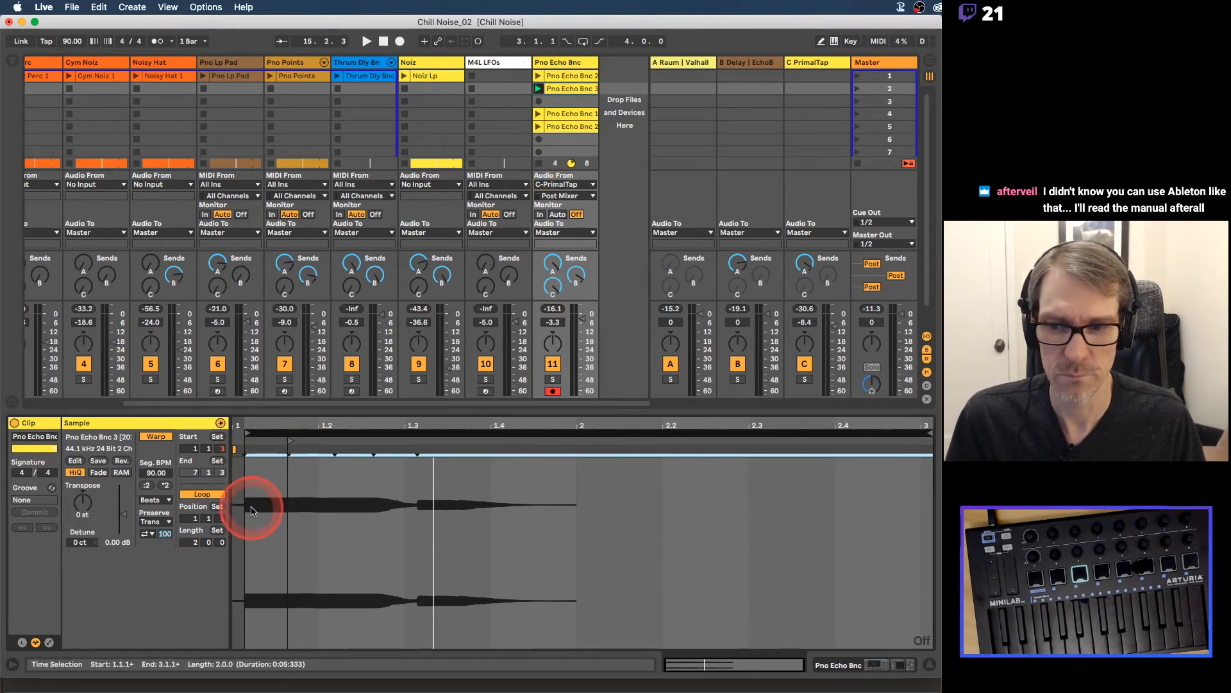
click(570, 77)
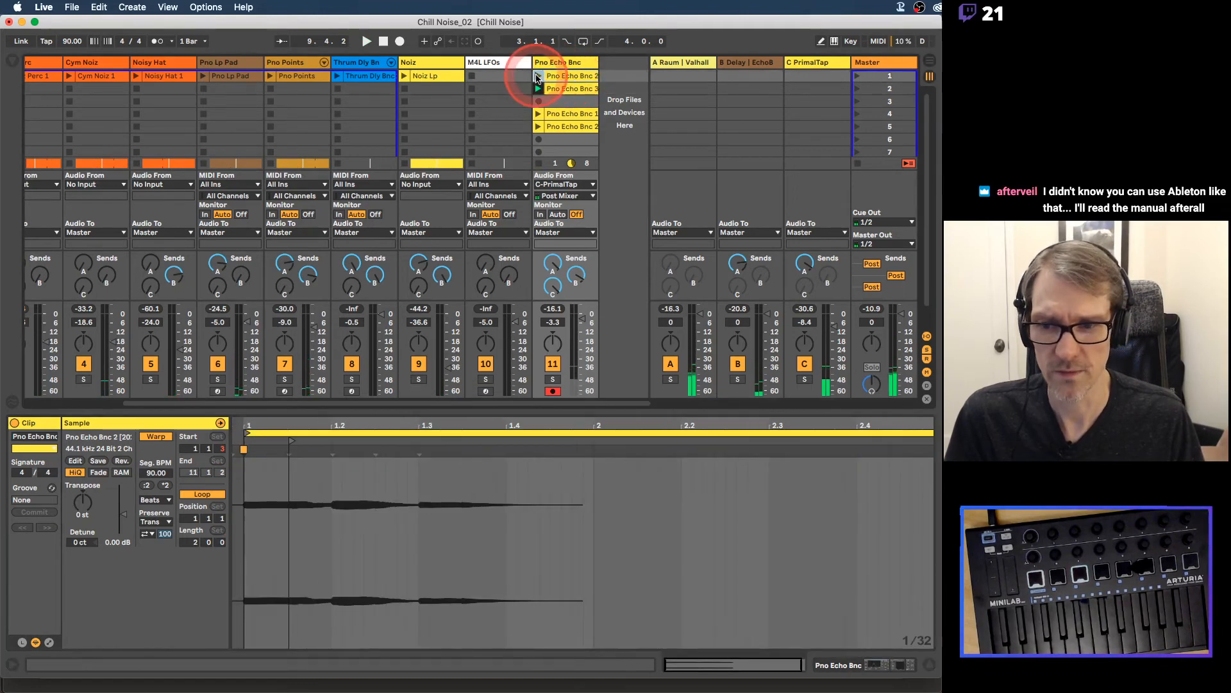
click(538, 77)
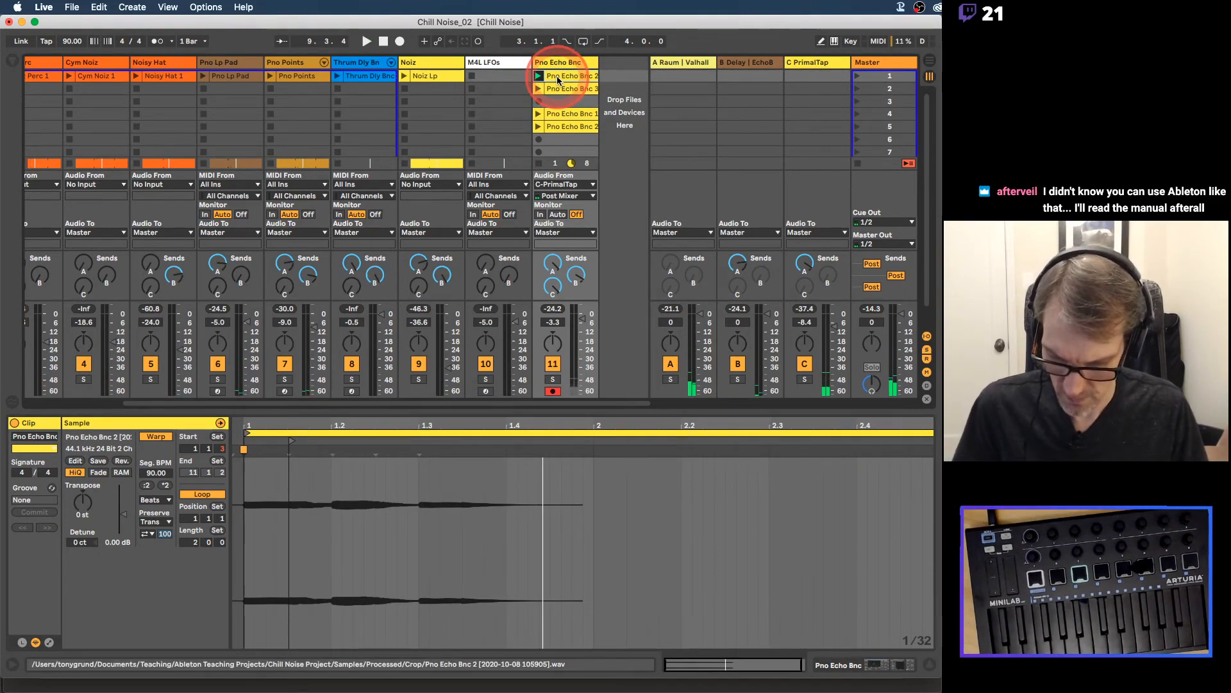
key(Tab)
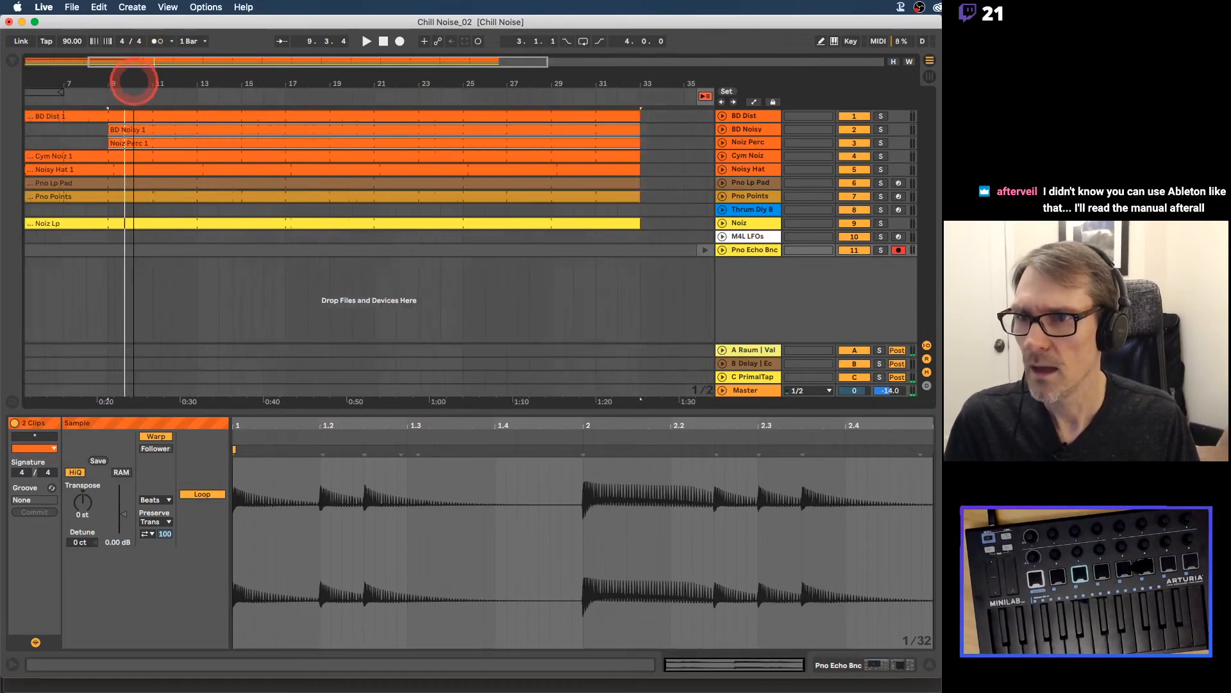
drag(133, 81, 152, 75)
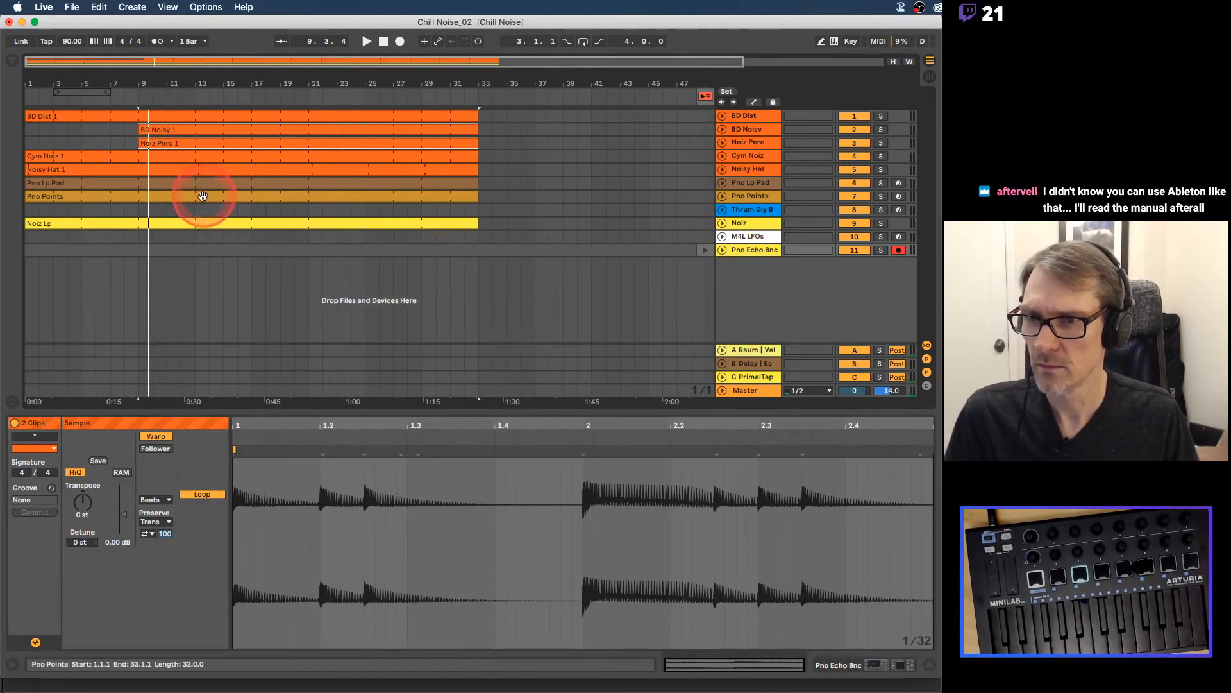
drag(202, 195, 252, 214)
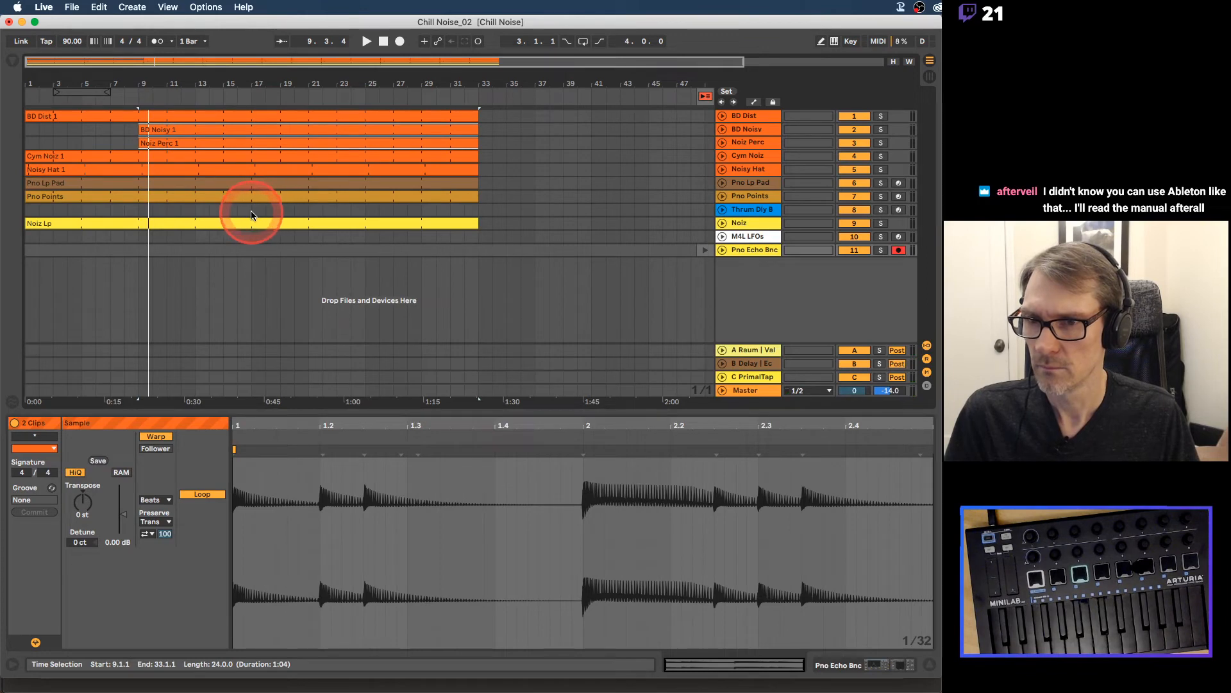
click(252, 212)
key(super+v)
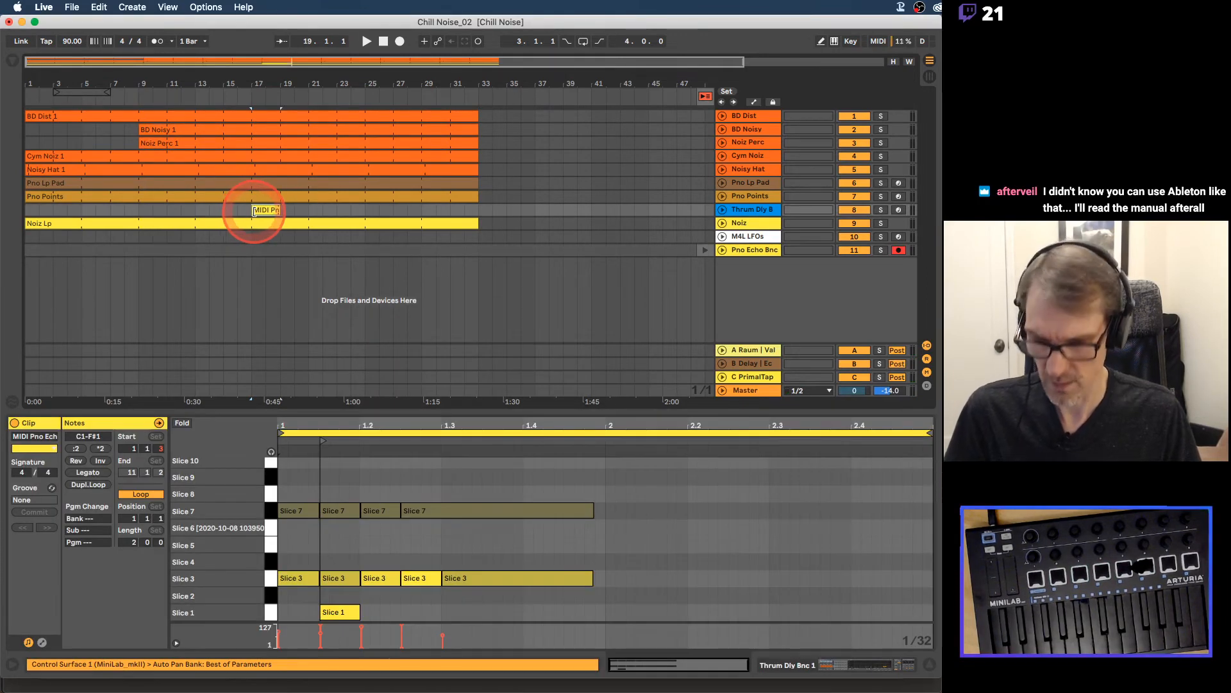
Step: Copy the scene 1 Pno Echo Bnc 2 clip into the arrangement at bar 17 on its own track and extend it to bar 25
key(Tab)
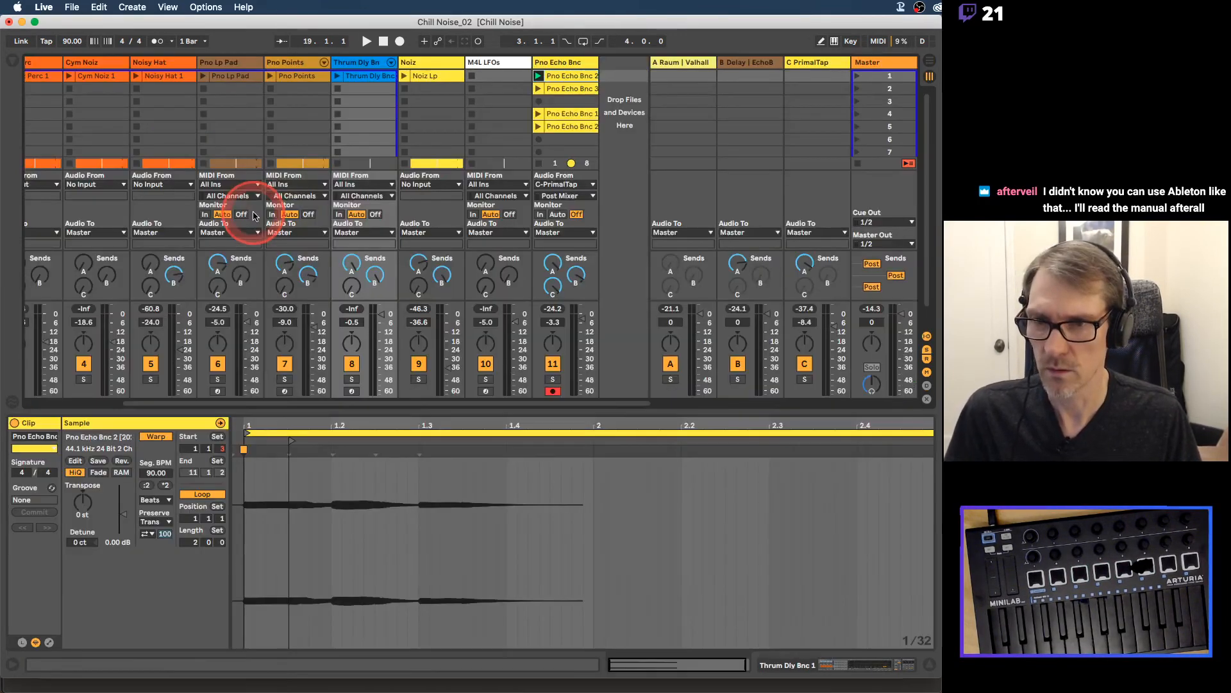
click(558, 77)
key(Tab)
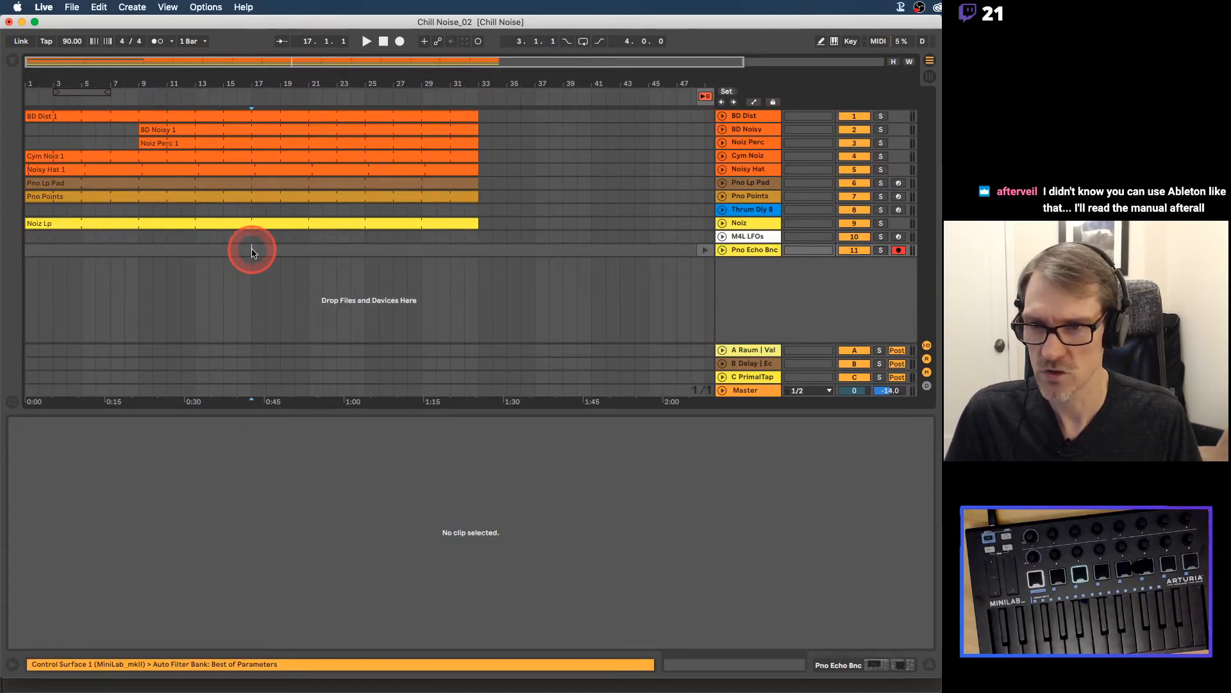
key(super+v)
drag(288, 250, 361, 250)
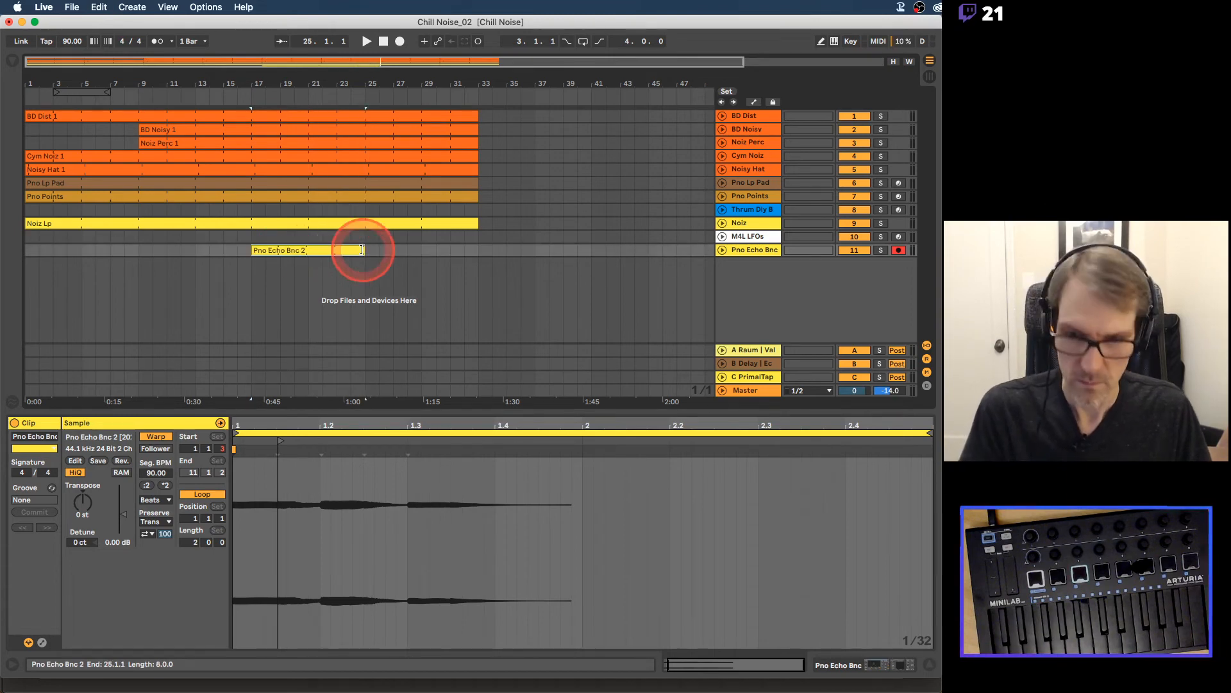
Step: Copy the scene 2 Pno Echo Bnc 3 clip into the arrangement at bar 25, directly after Pno Echo Bnc 2
key(Tab)
click(567, 89)
key(super+c)
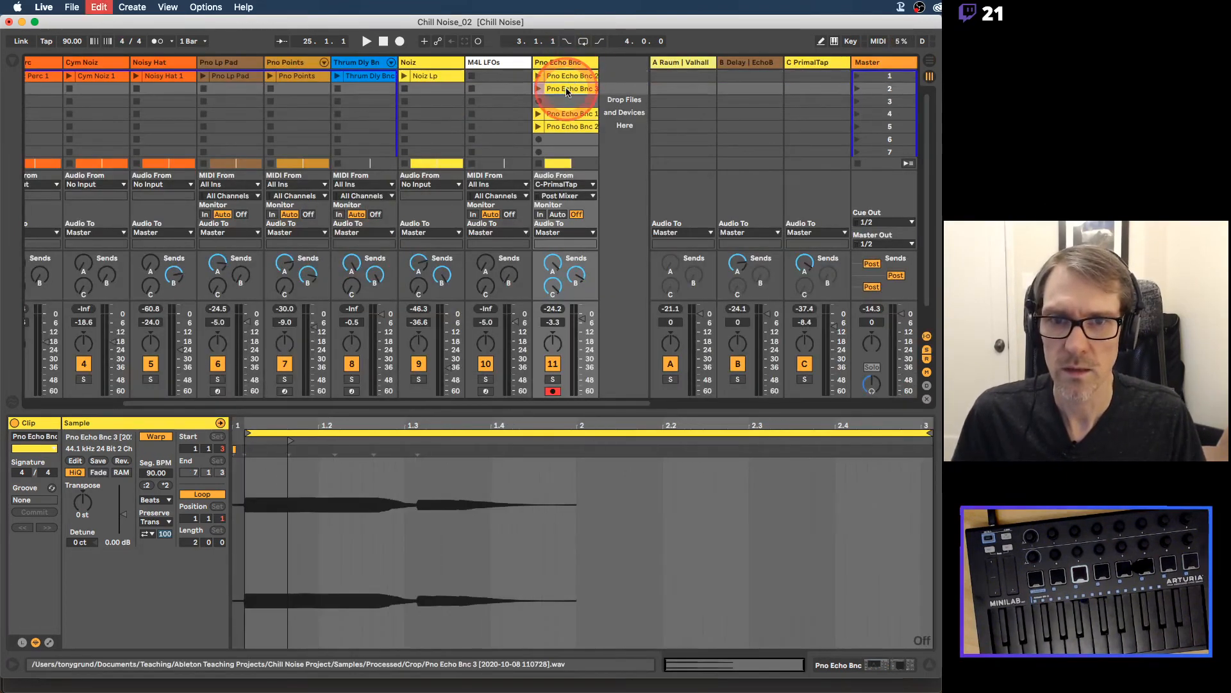
key(Tab)
click(458, 240)
click(370, 255)
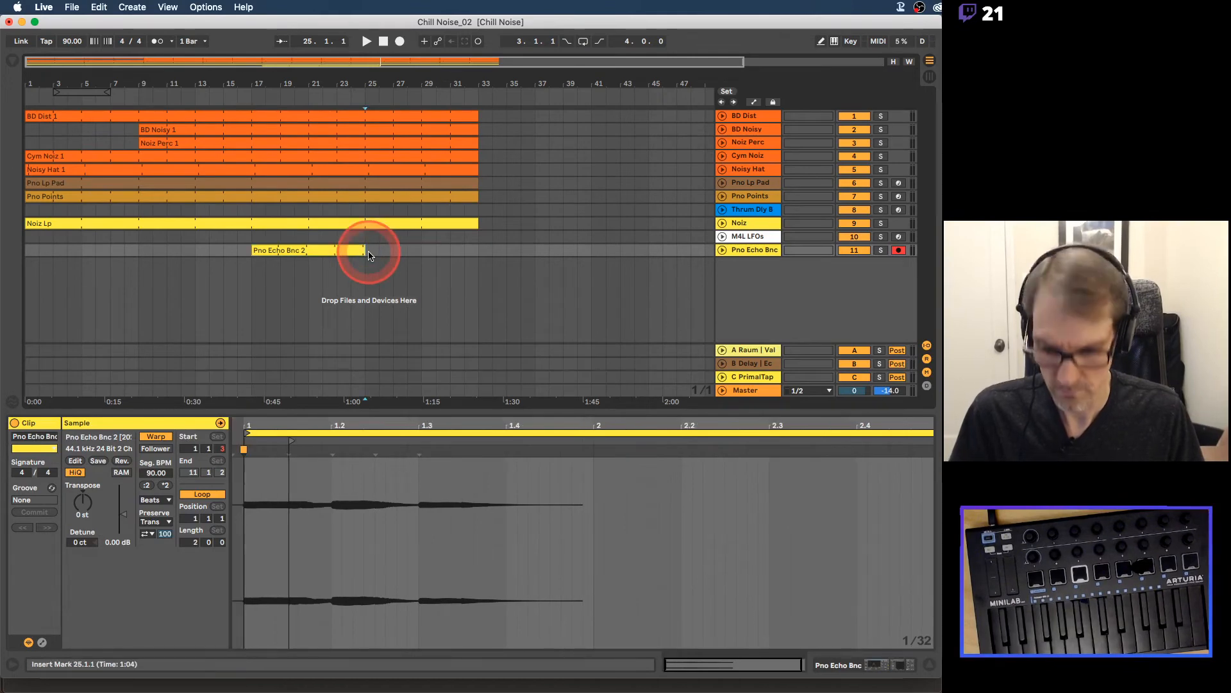
key(super+v)
Step: Extend Pno Echo Bnc 3 to bar 33, and the Noiz Lp clip and the five orange drum and percussion clips to bar 37
drag(393, 251, 535, 223)
click(467, 114)
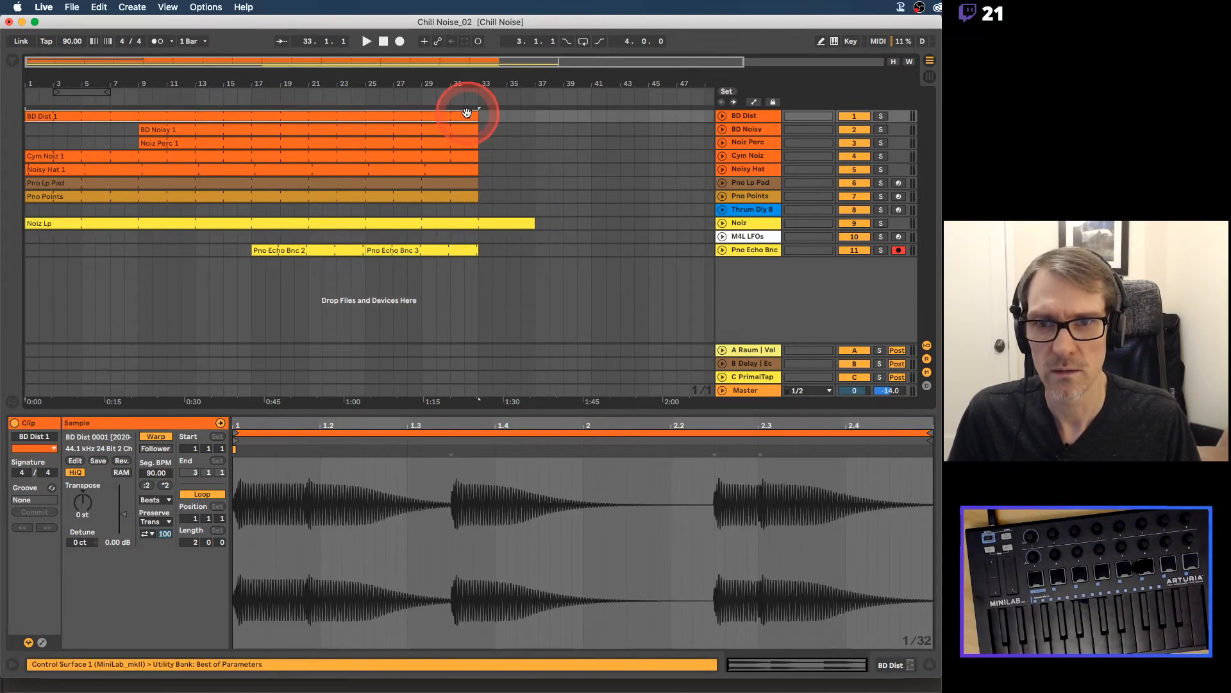
shift+click(462, 165)
click(470, 117)
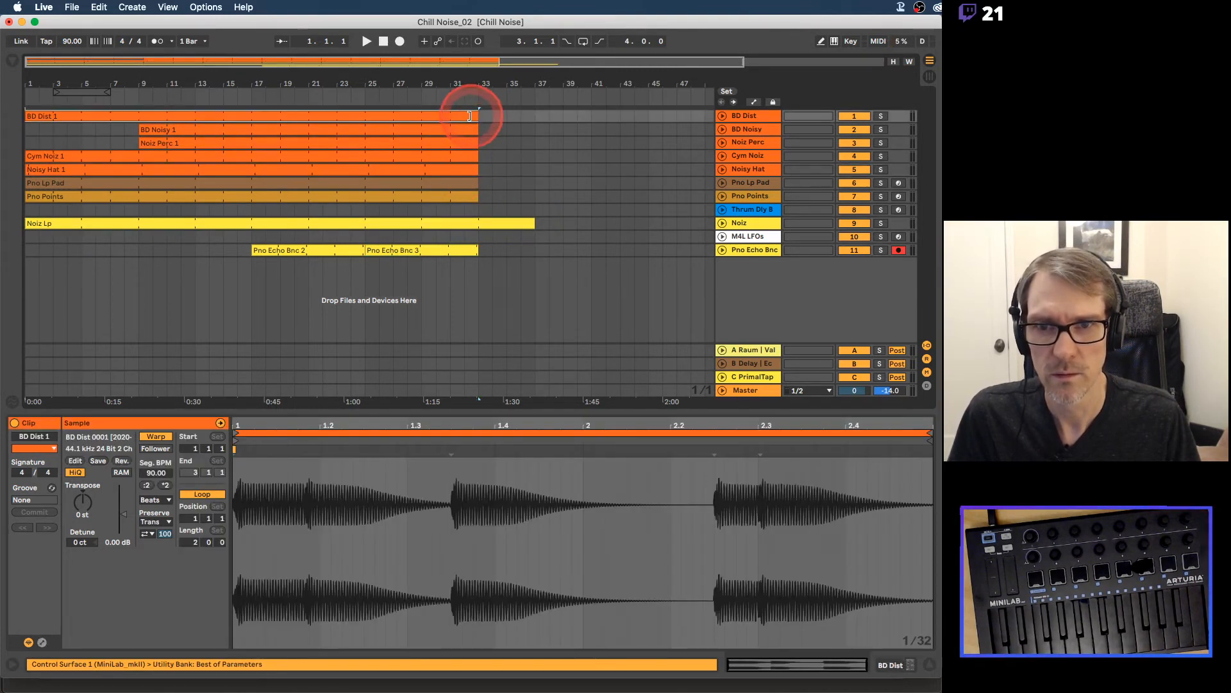
shift+click(462, 169)
drag(480, 122, 535, 116)
Step: Move the Noiz track below the Pno Echo Bnc track
drag(42, 74, 48, 84)
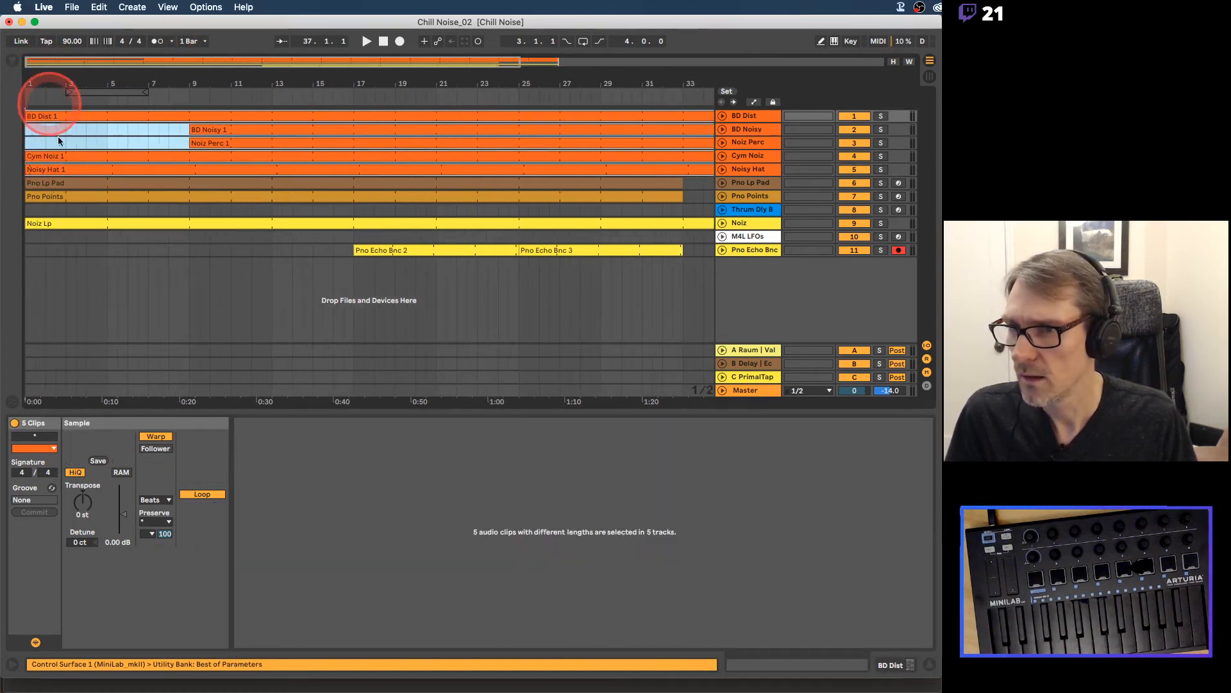
click(45, 143)
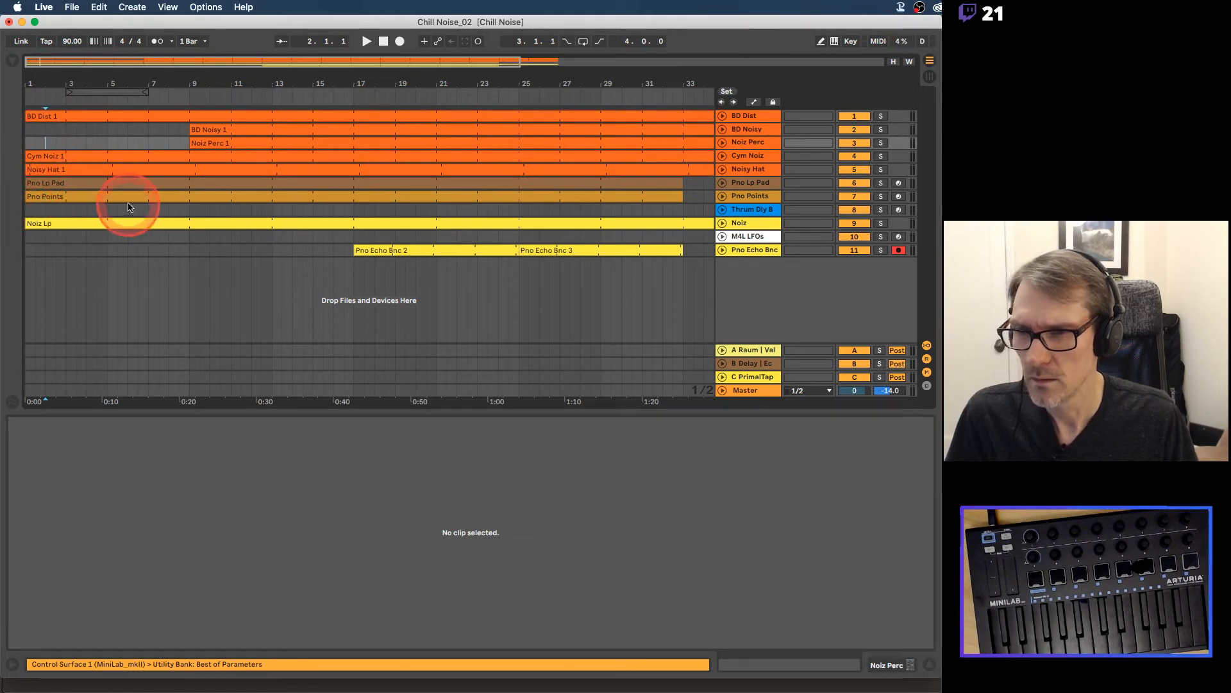
drag(745, 224, 747, 262)
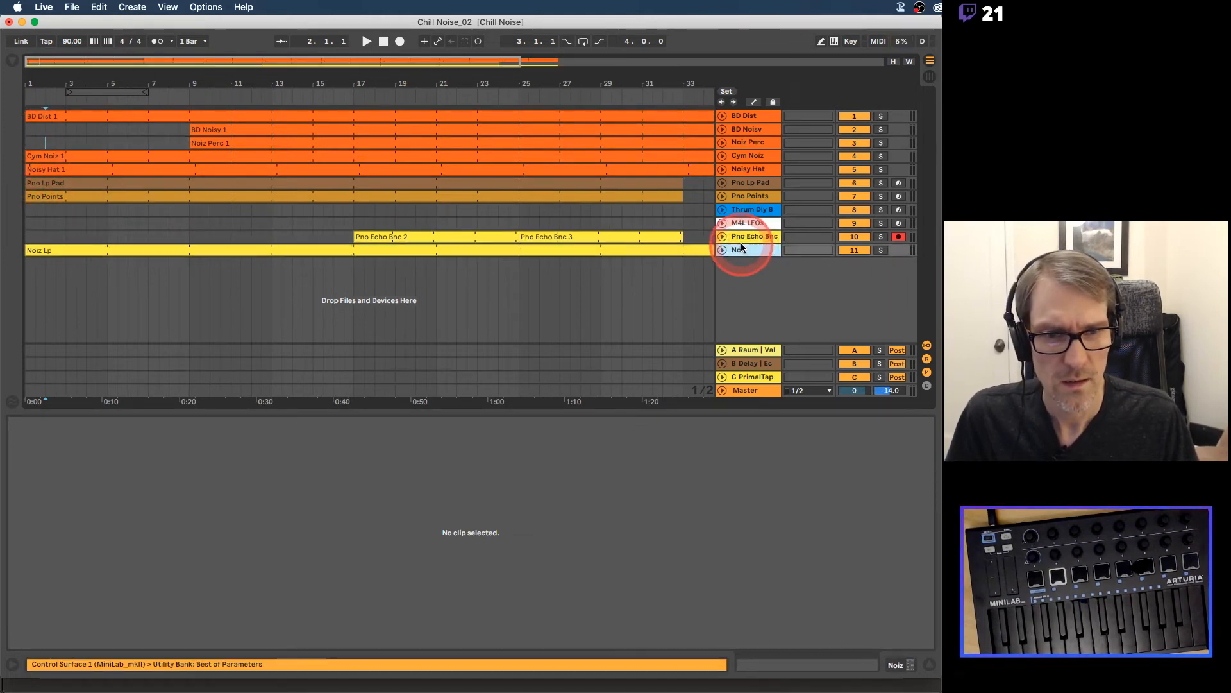
Step: Recolor the Pno Echo Bnc track light brown and assign the track color to its clips
click(735, 237)
right_click(736, 238)
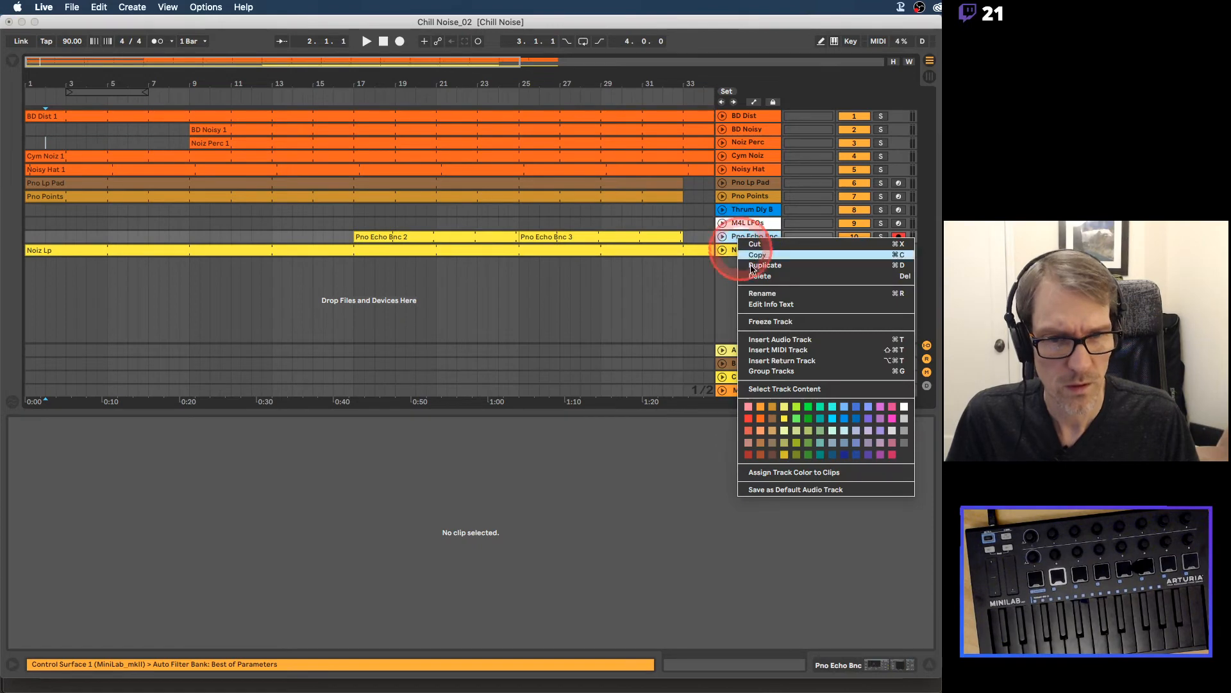
click(766, 434)
click(754, 238)
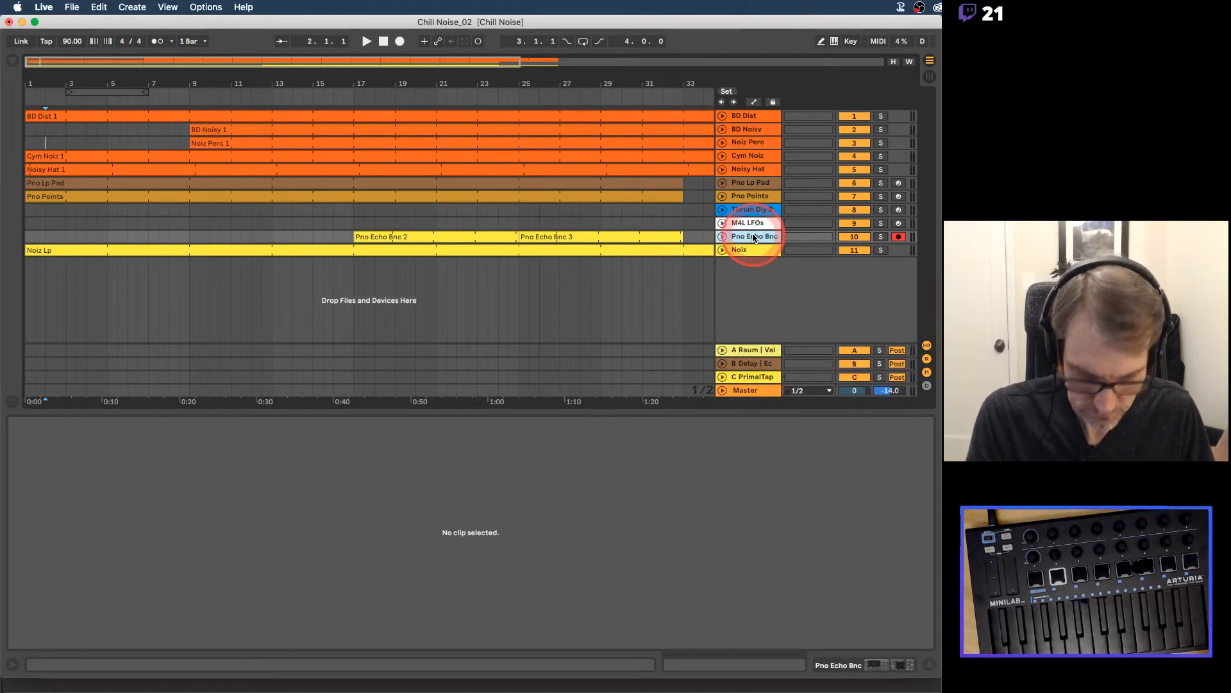
click(754, 238)
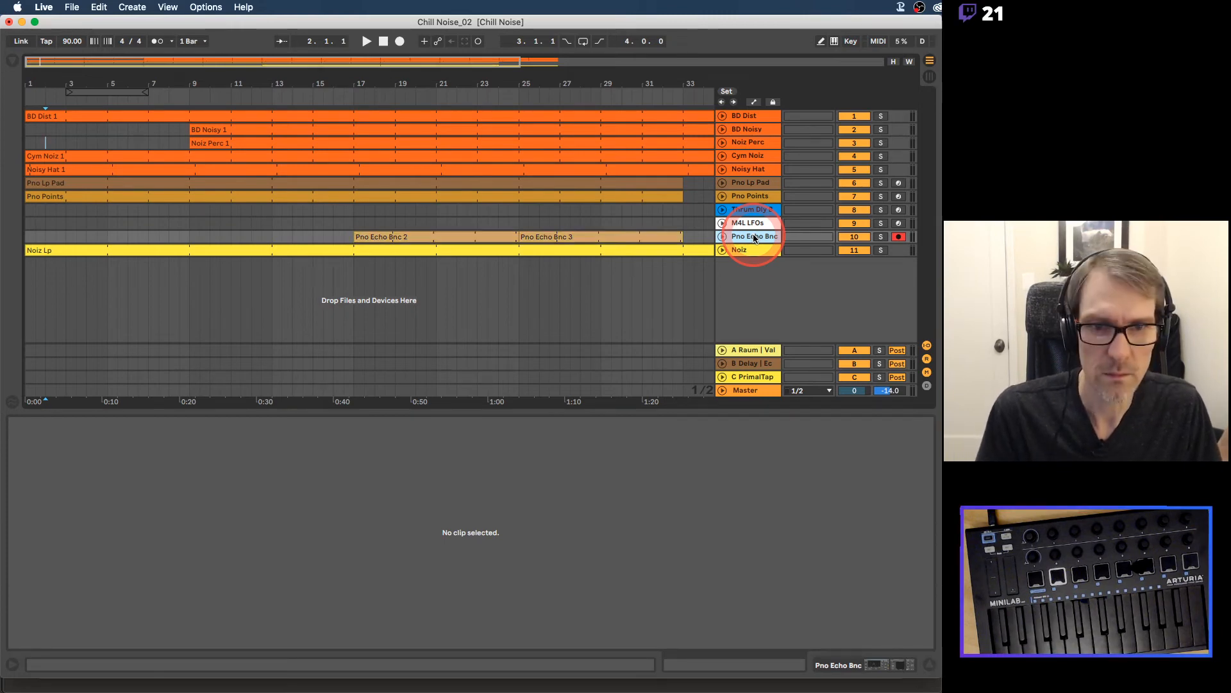
click(749, 211)
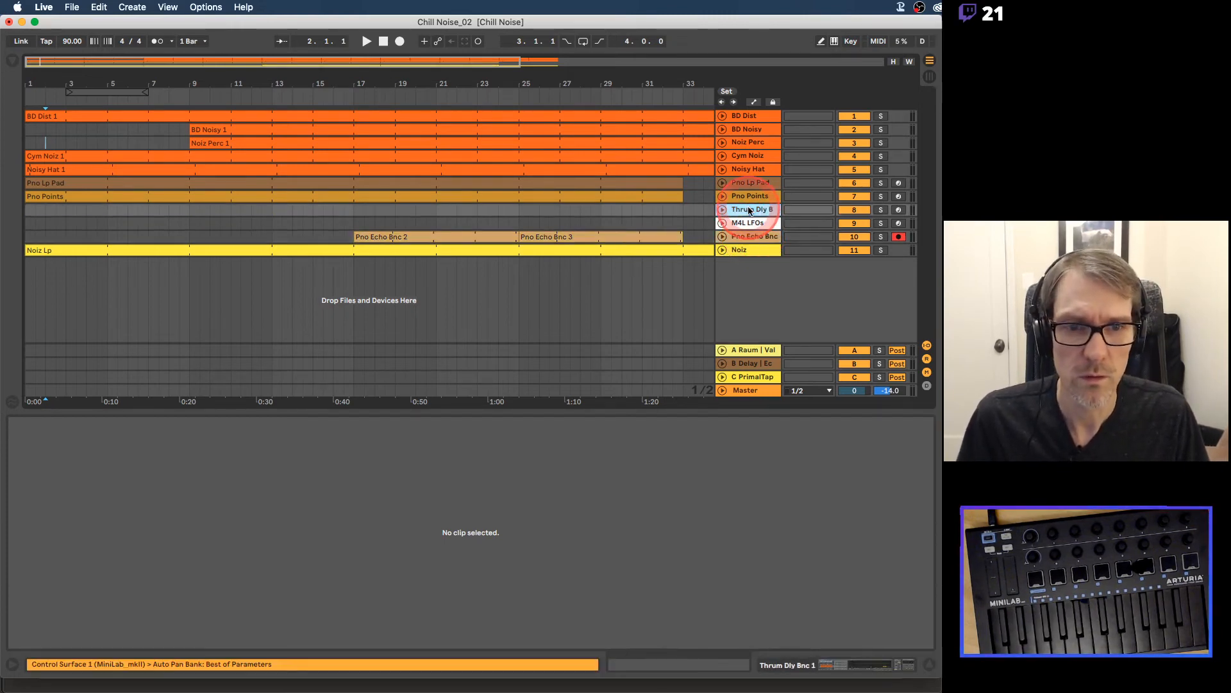
right_click(749, 210)
click(649, 85)
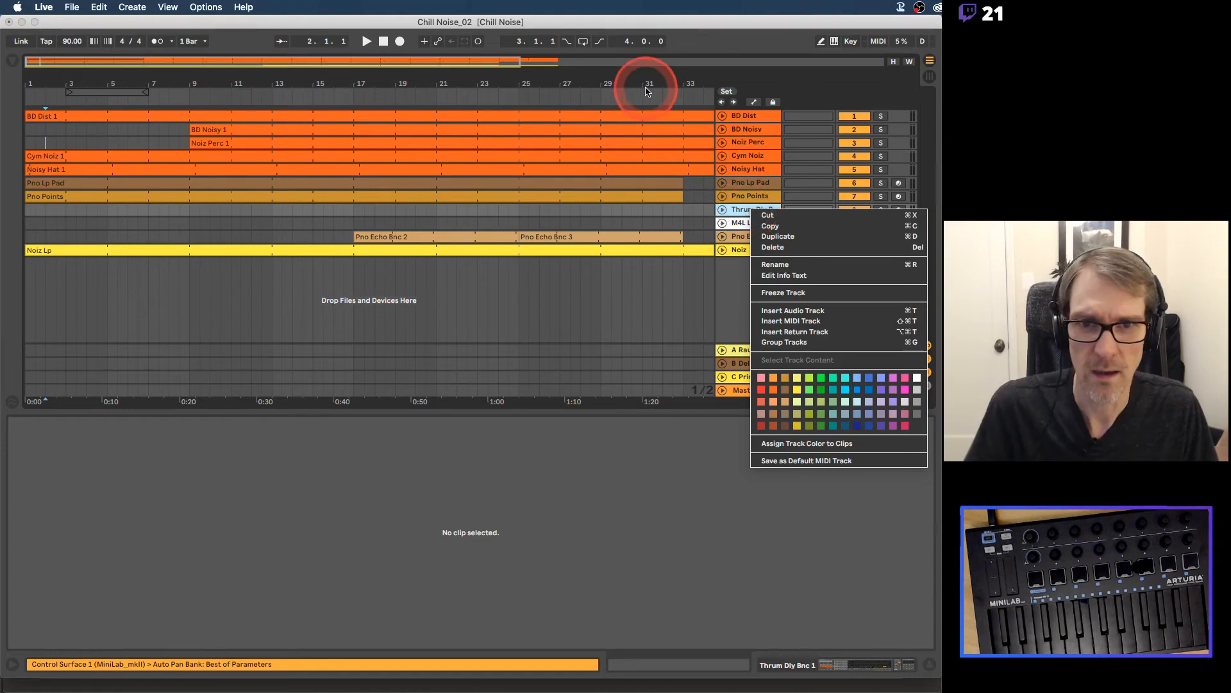
Step: Copy the scene 1 Thrum Dly Bnc 1 clip into the arrangement at bar 9 on its track and extend it to bar 37
key(Tab)
click(380, 97)
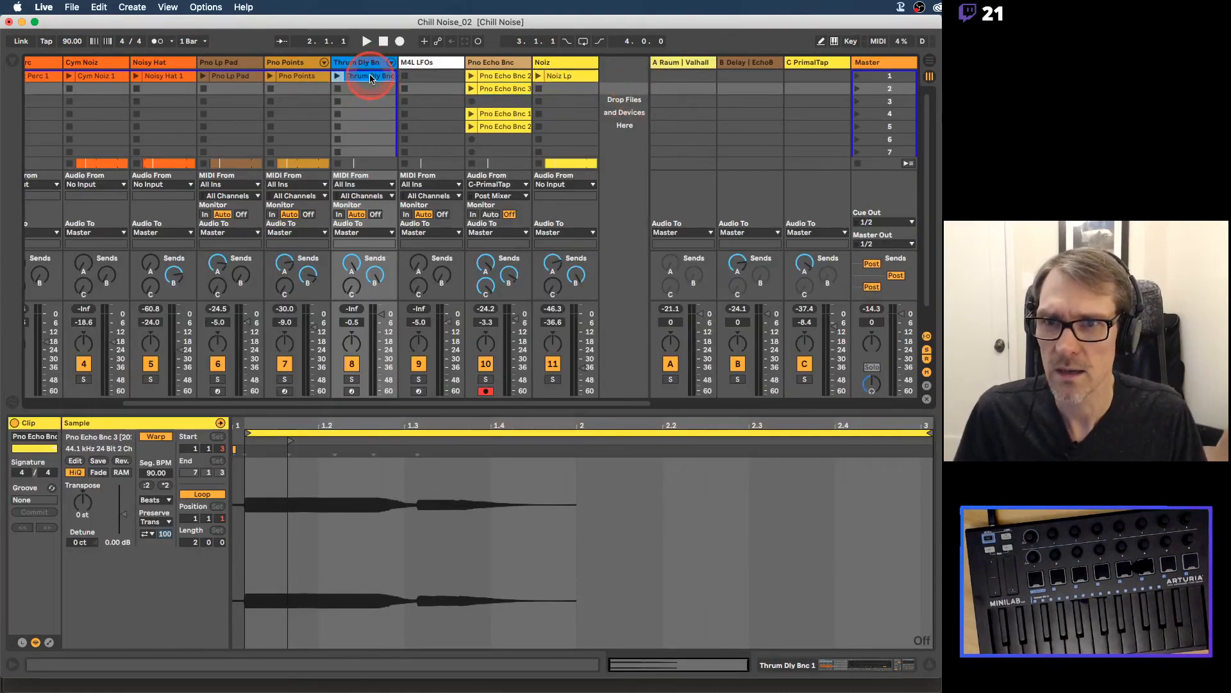
click(370, 78)
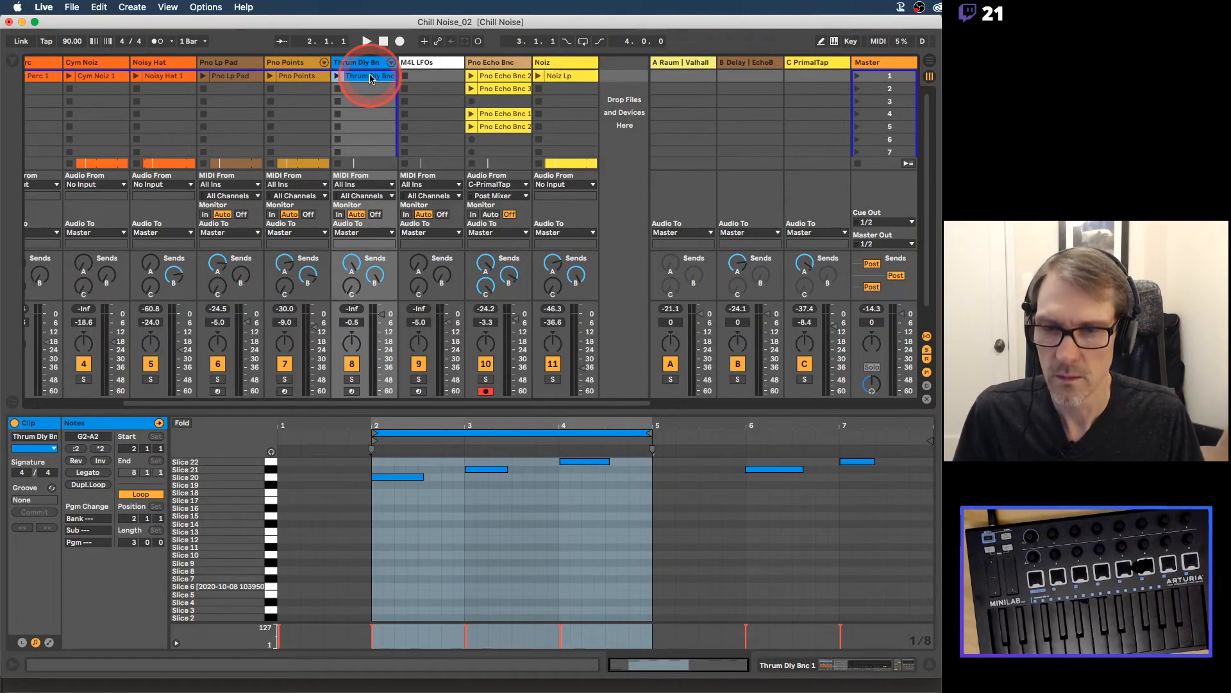
key(Tab)
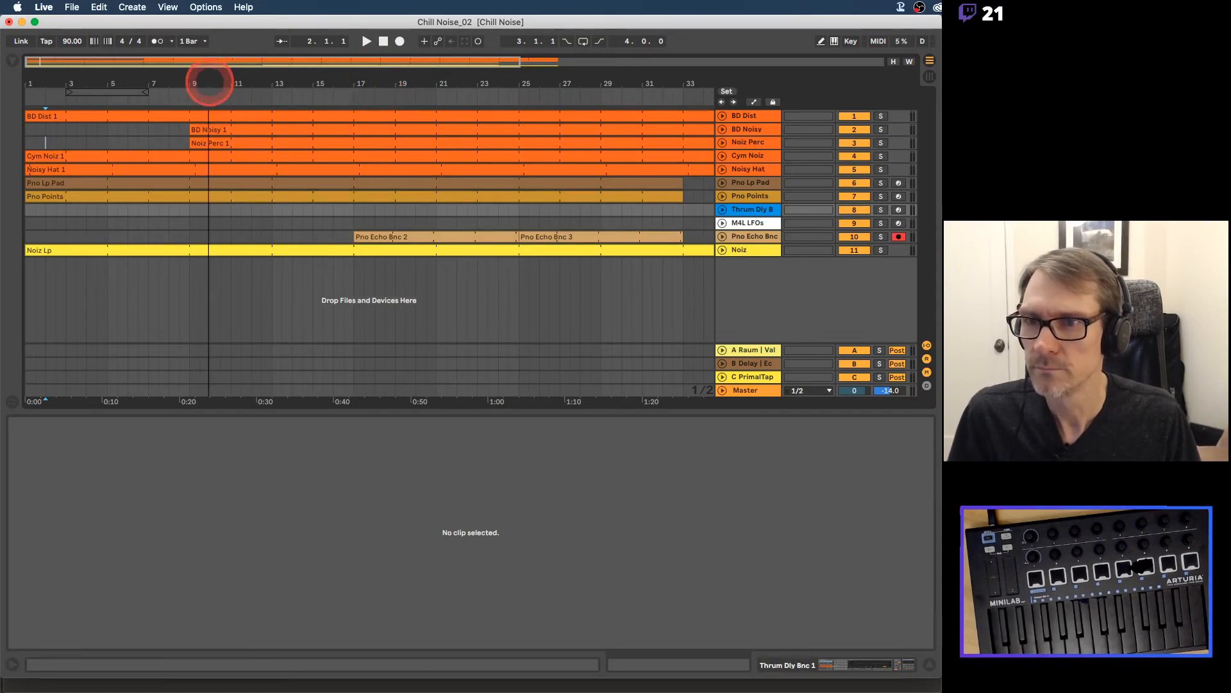
click(179, 209)
key(cmd+v)
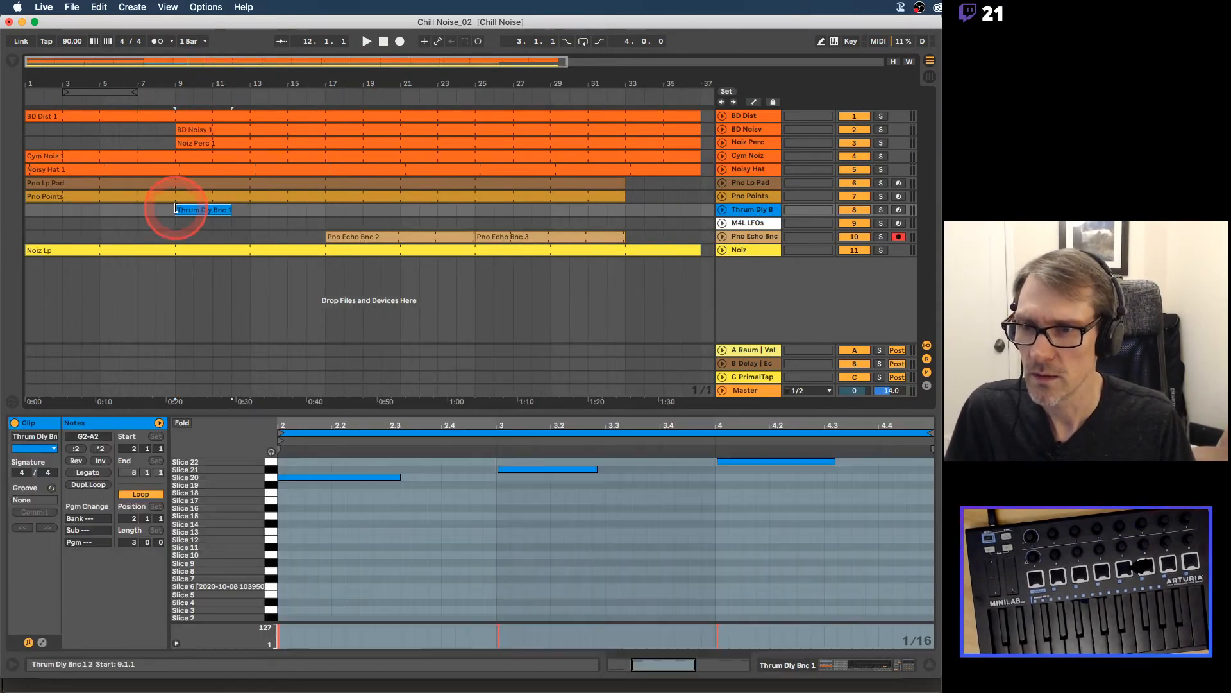
click(239, 209)
drag(239, 211, 740, 195)
Step: Recolor the Thrum Dly Bnc track brown and assign the track color to its clips
right_click(743, 211)
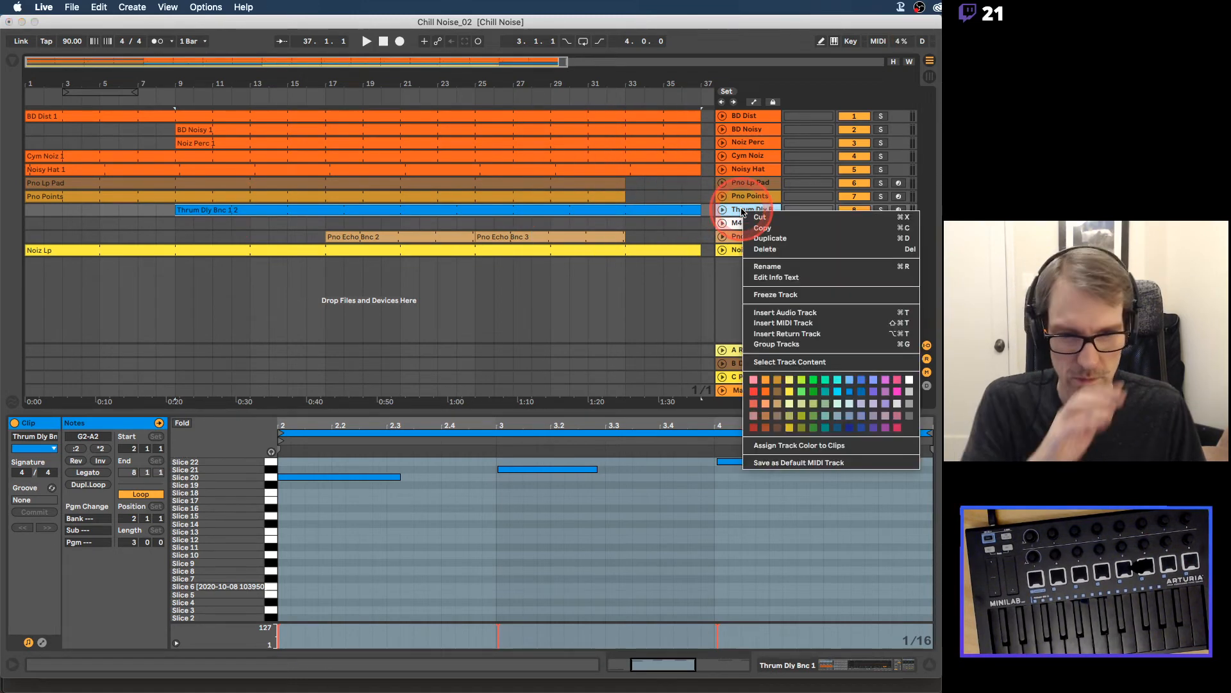
click(765, 418)
click(750, 261)
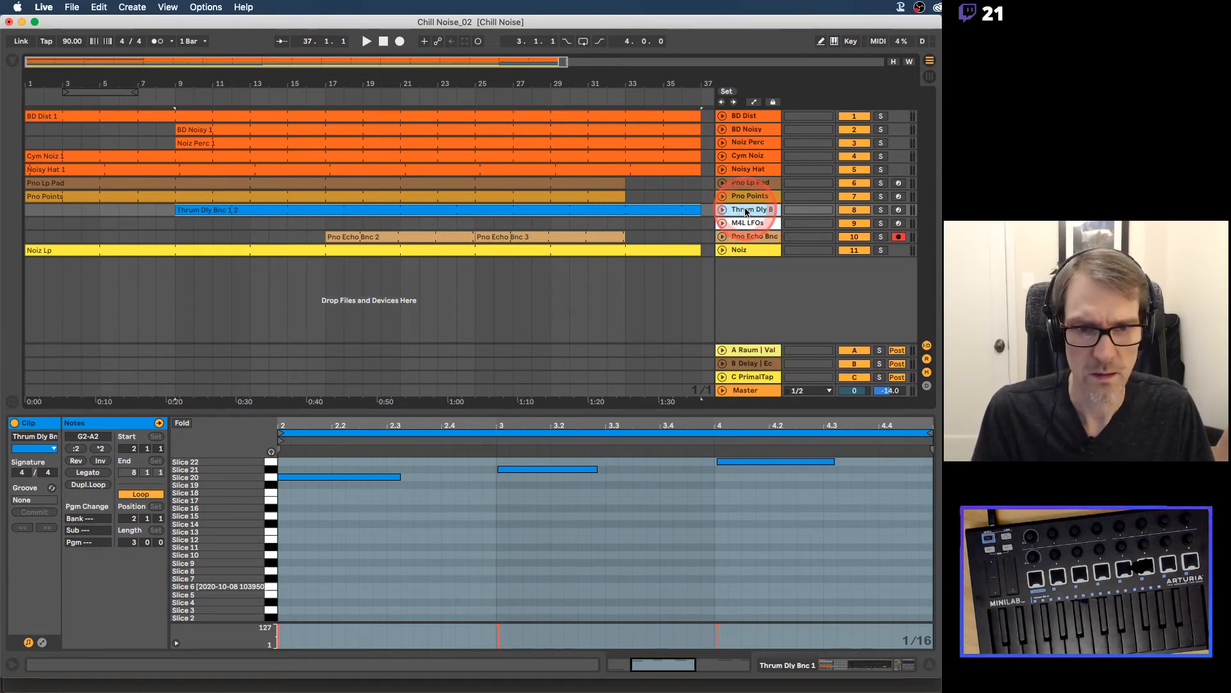
key(super+z)
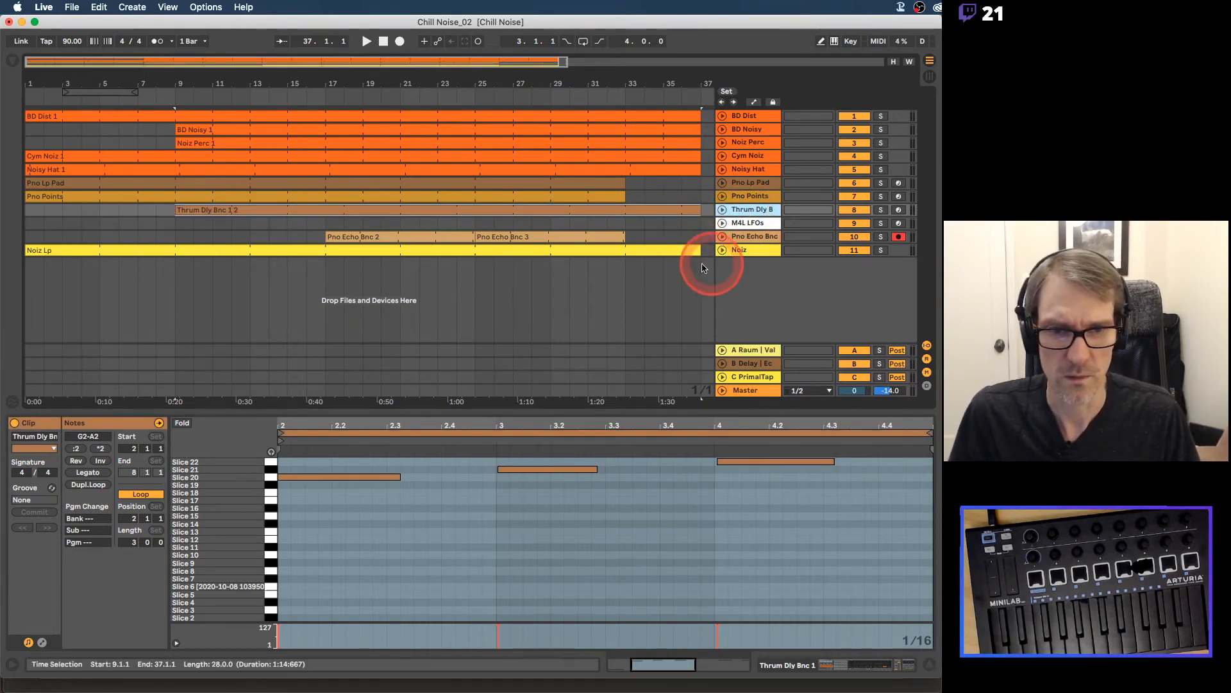
Step: Play the arrangement from the beginning to review the added clips
drag(561, 78, 113, 102)
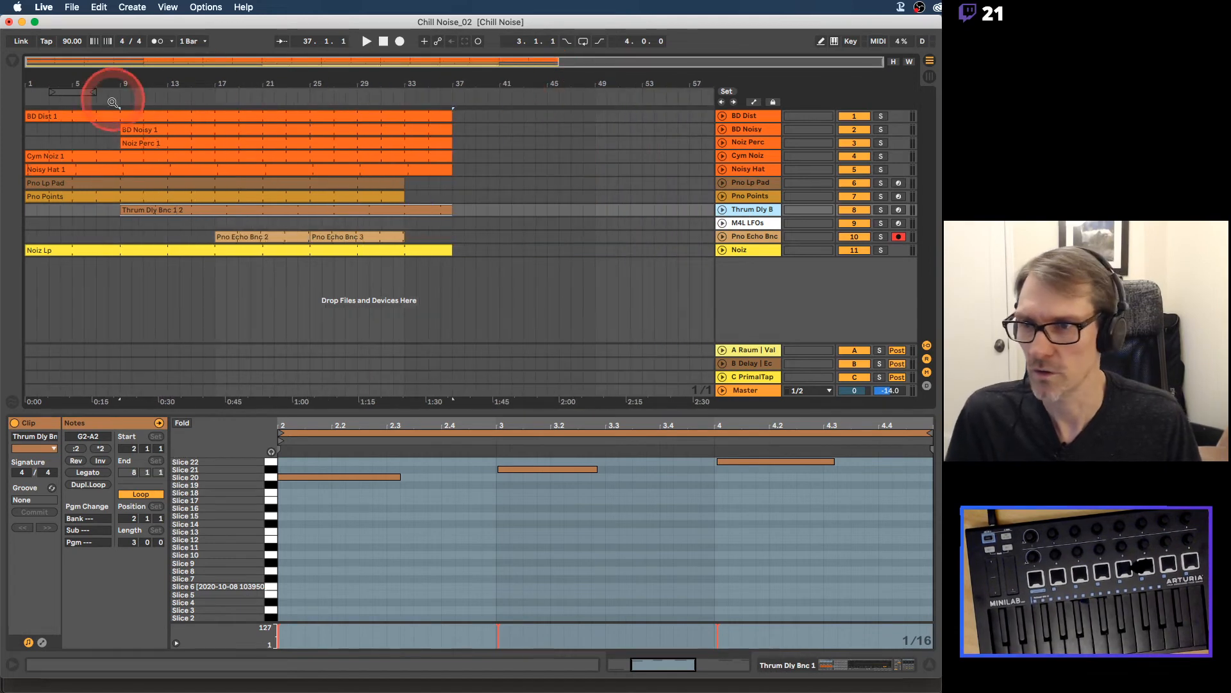
click(74, 111)
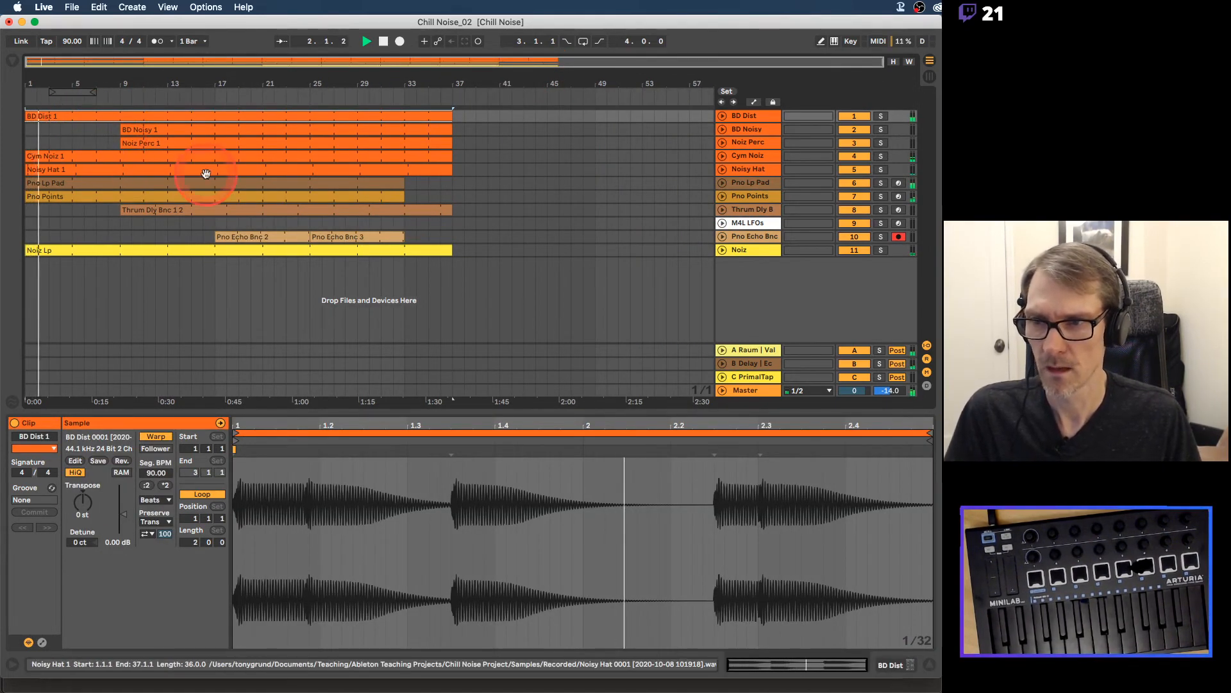
Step: Move the Pno Lp Pad clip to start at bar 5 and trim the BD Dist clip's start to bar 5
click(214, 248)
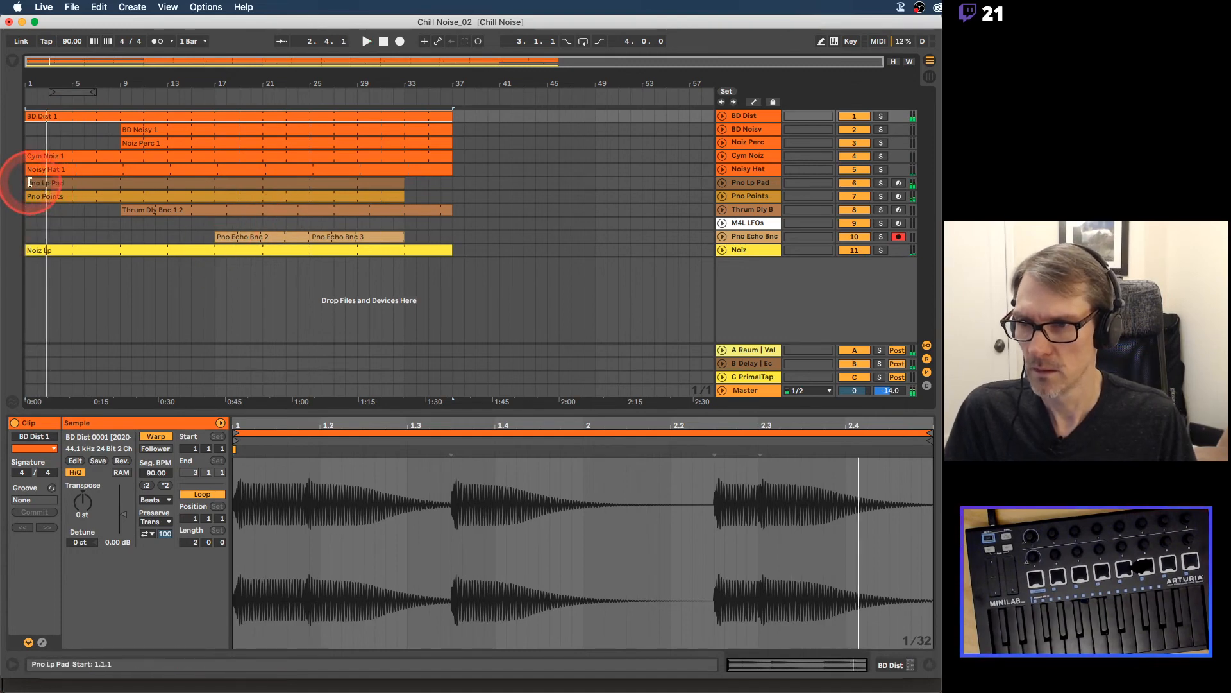
click(78, 184)
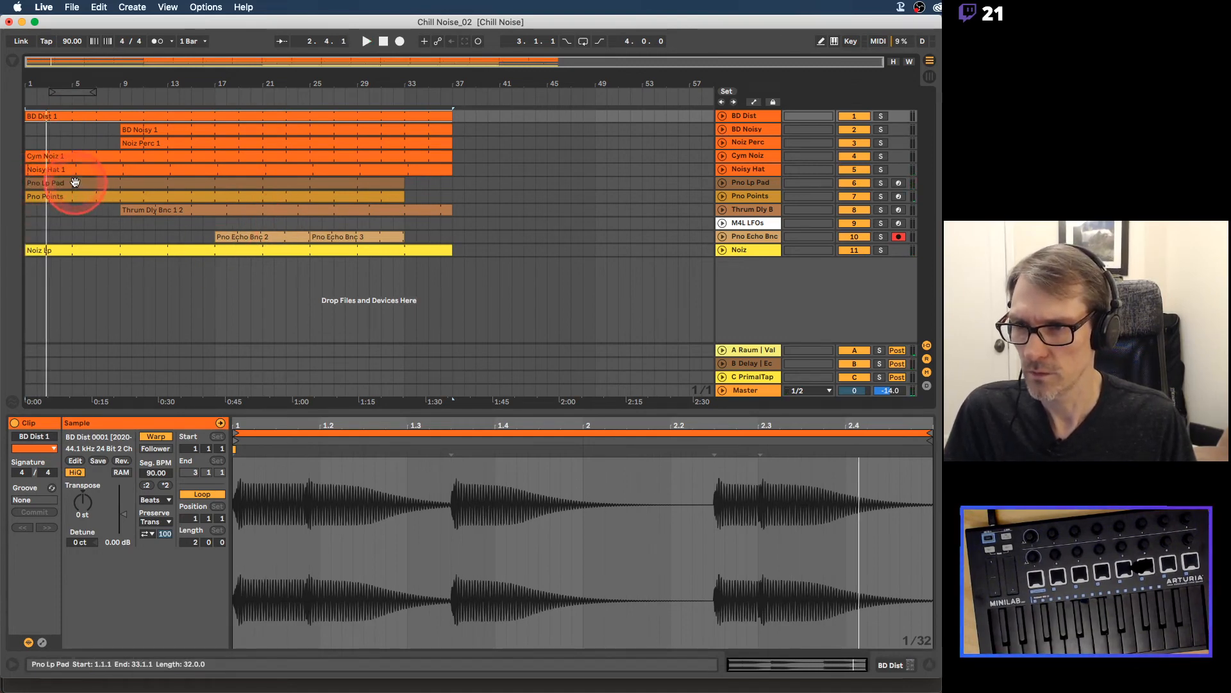
drag(75, 182, 122, 183)
click(27, 183)
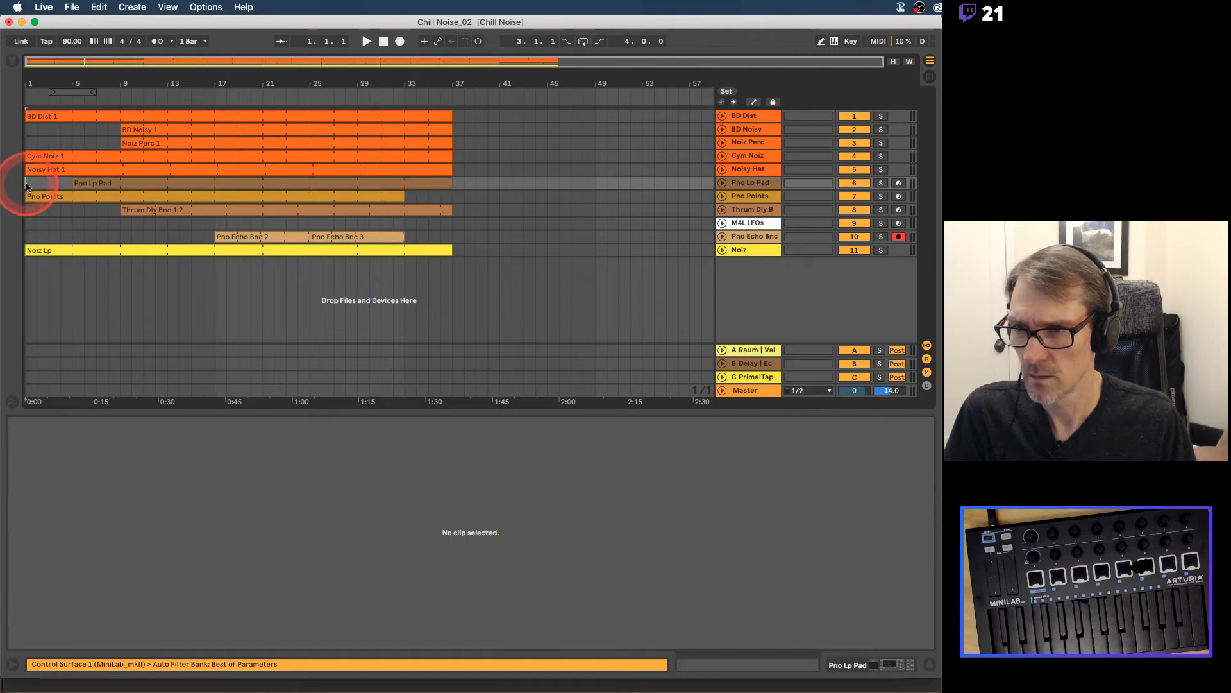
drag(46, 85, 82, 116)
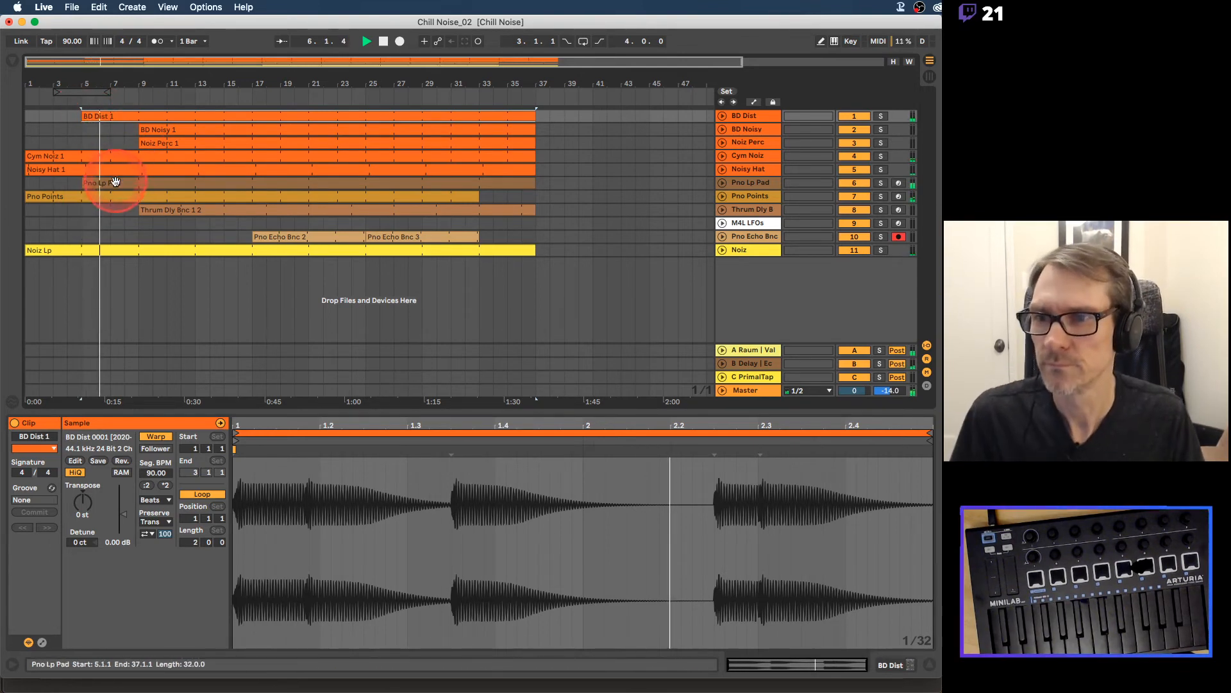
Step: Play the arrangement to review the staggered entries, and extend the start of the Pno Echo Bnc 2 clip back to bar 9
click(114, 185)
drag(125, 97, 123, 93)
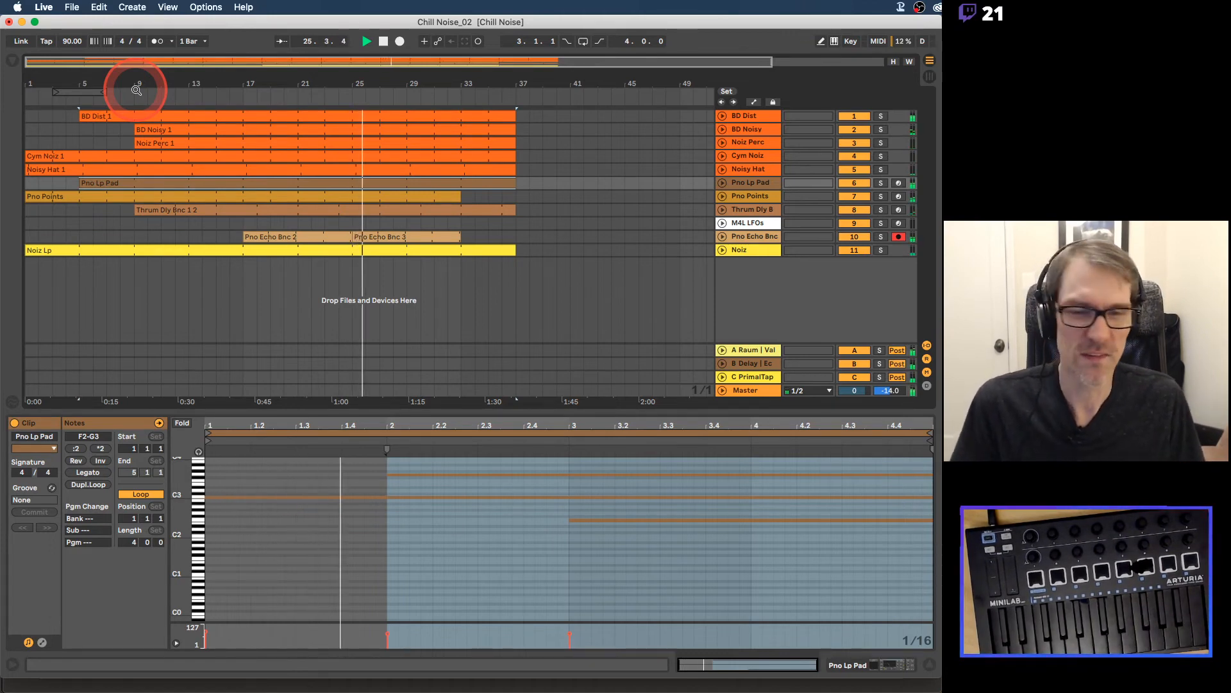
key(space)
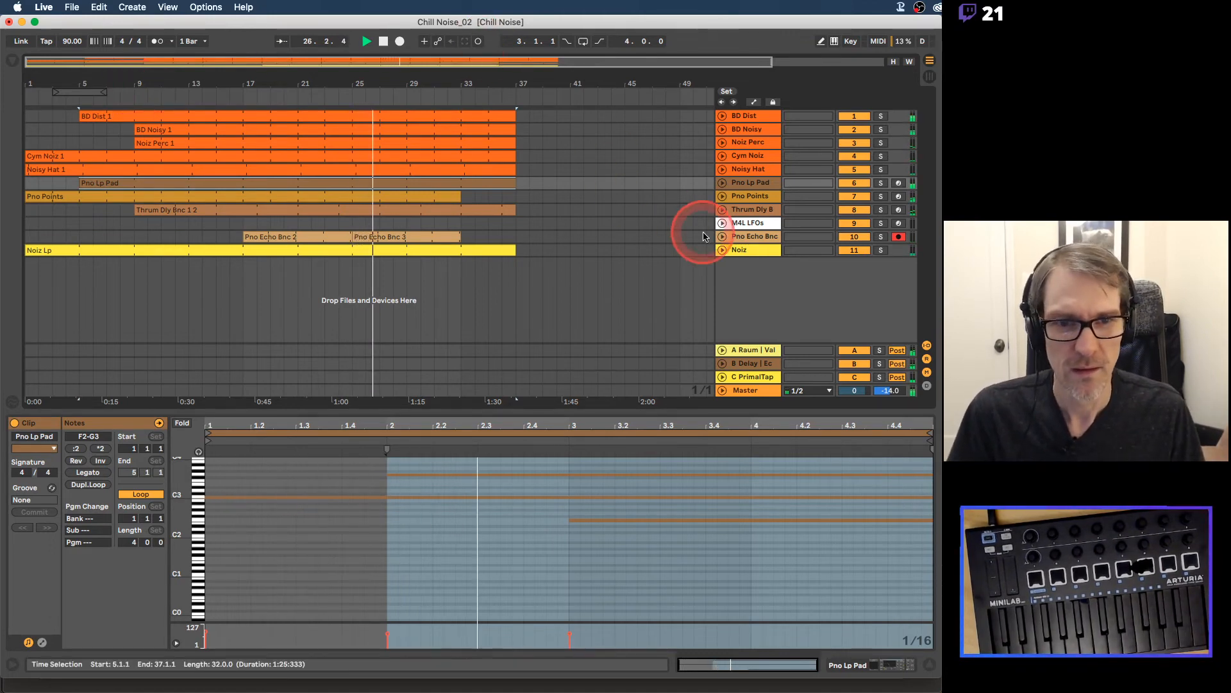
click(738, 237)
drag(248, 239, 135, 236)
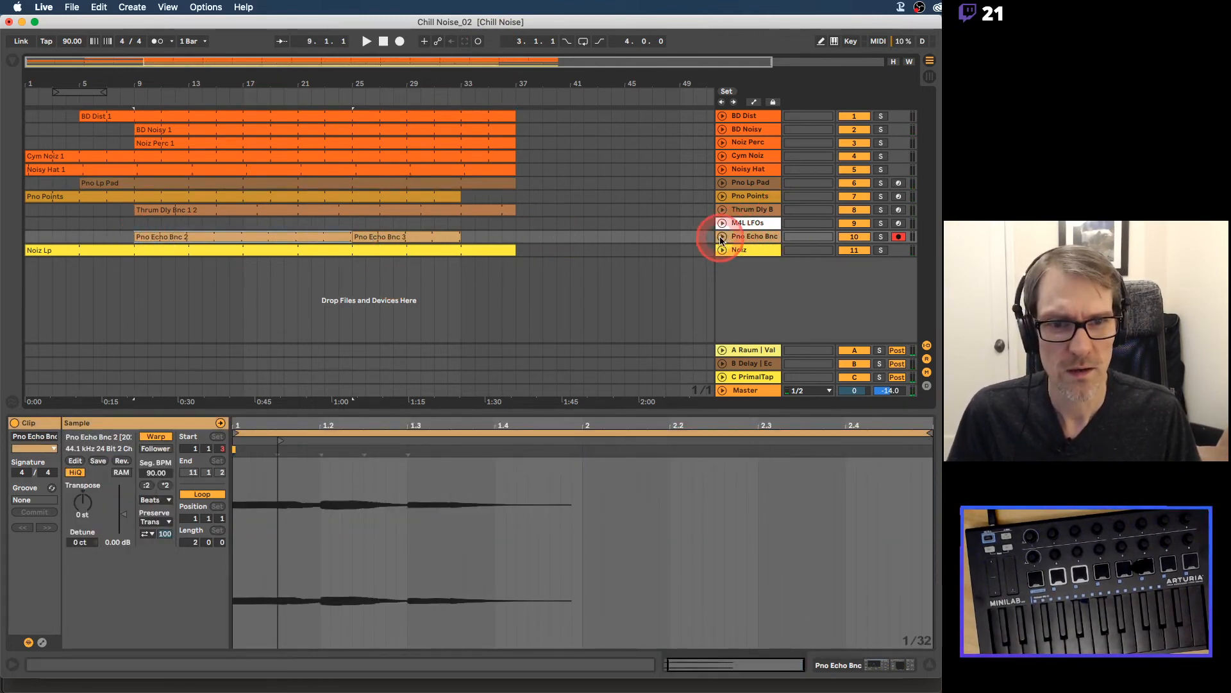
Step: Unfold the Pno Echo Bnc track, enable Automation Arm and disarm the track's audio recording
click(722, 237)
click(442, 41)
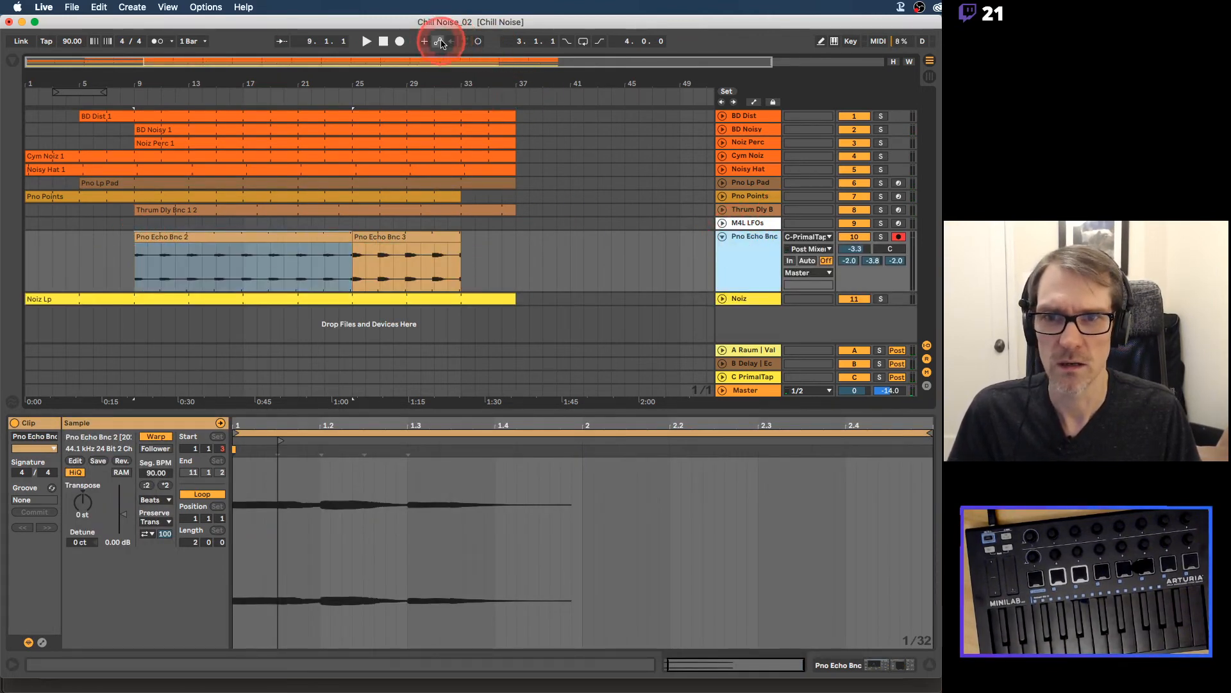
click(899, 236)
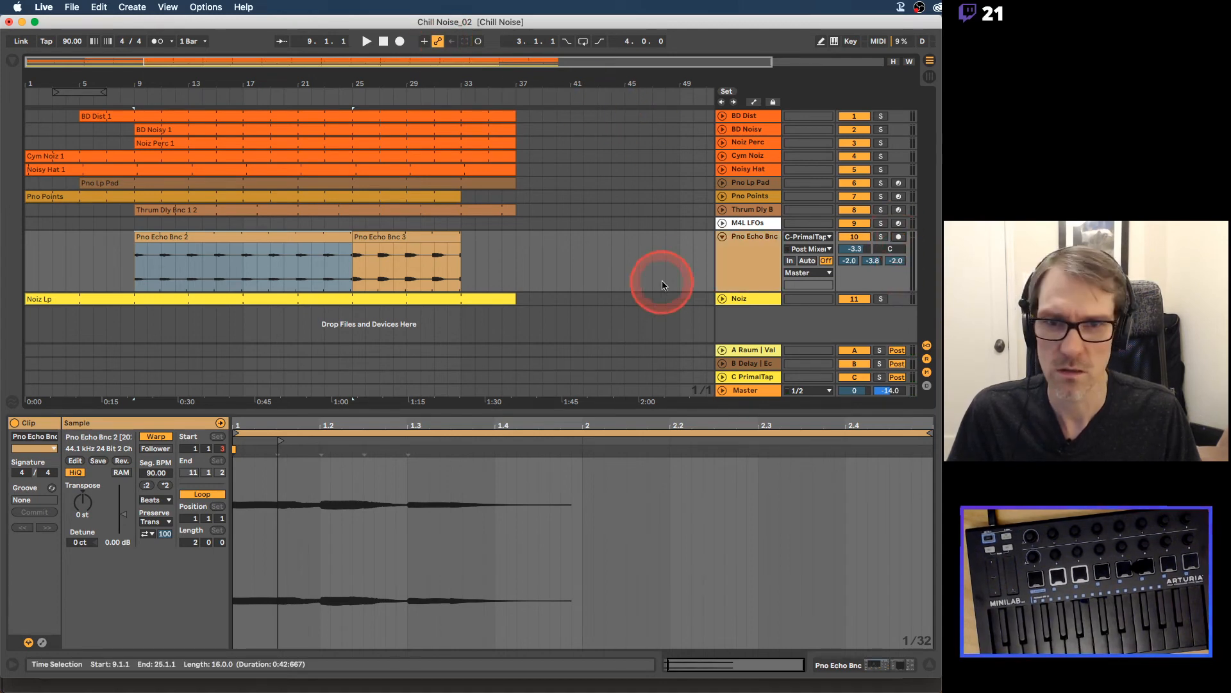
Step: Record an Auto Filter frequency sweep as automation on the Pno Echo Bnc track from bar 7 to about the end of bar 36
click(749, 252)
click(166, 258)
click(130, 265)
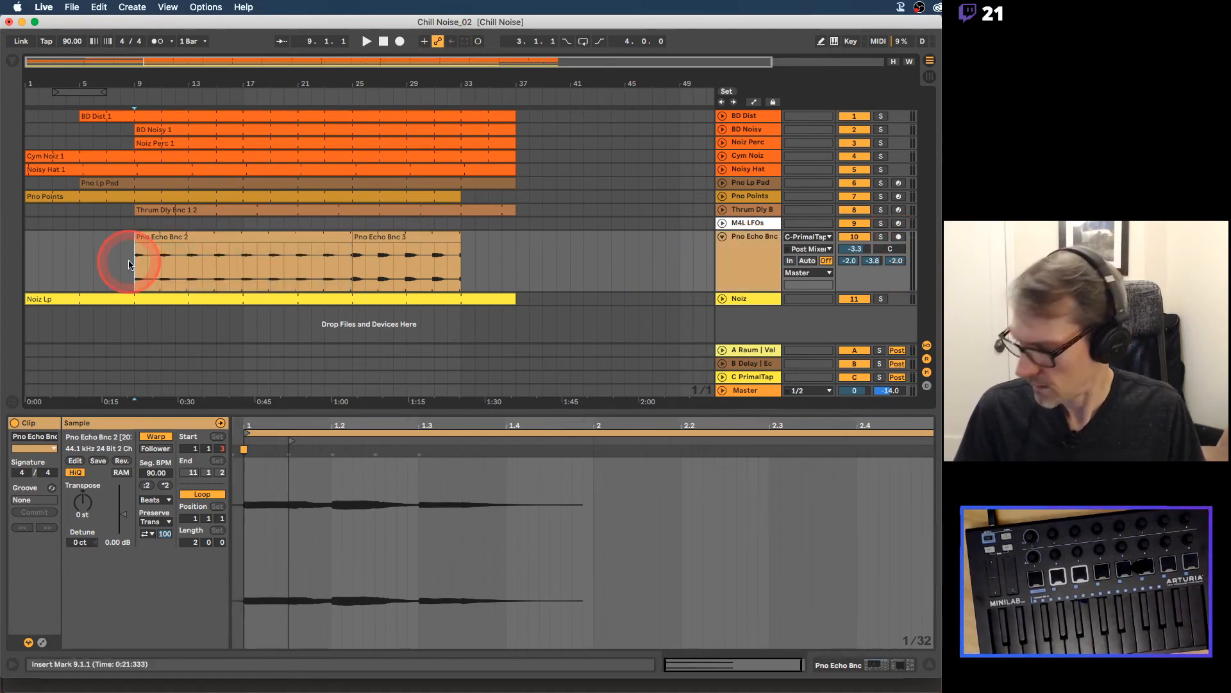
key(shift+Tab)
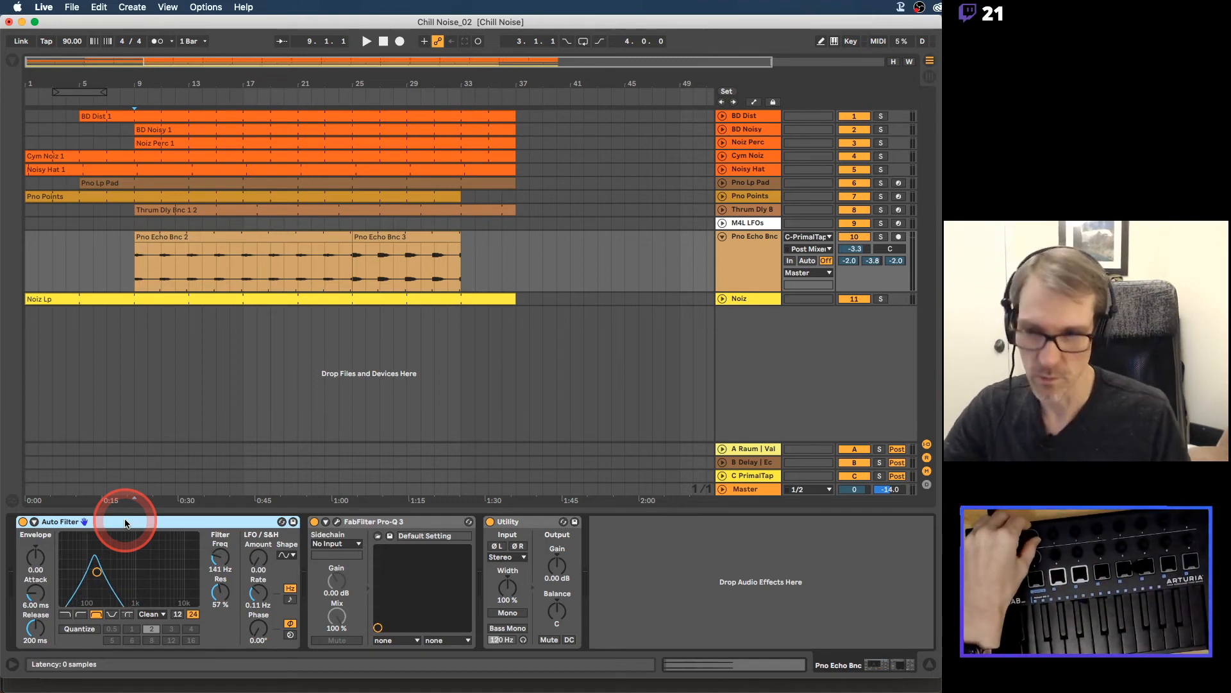
click(104, 263)
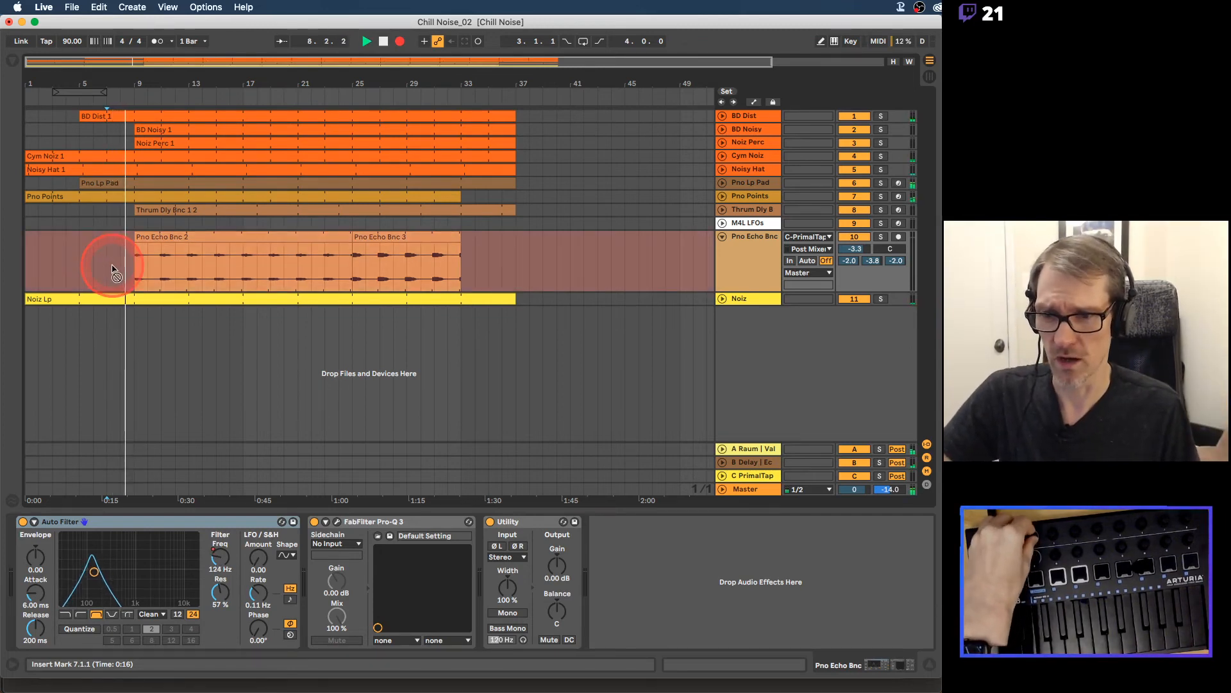
click(899, 237)
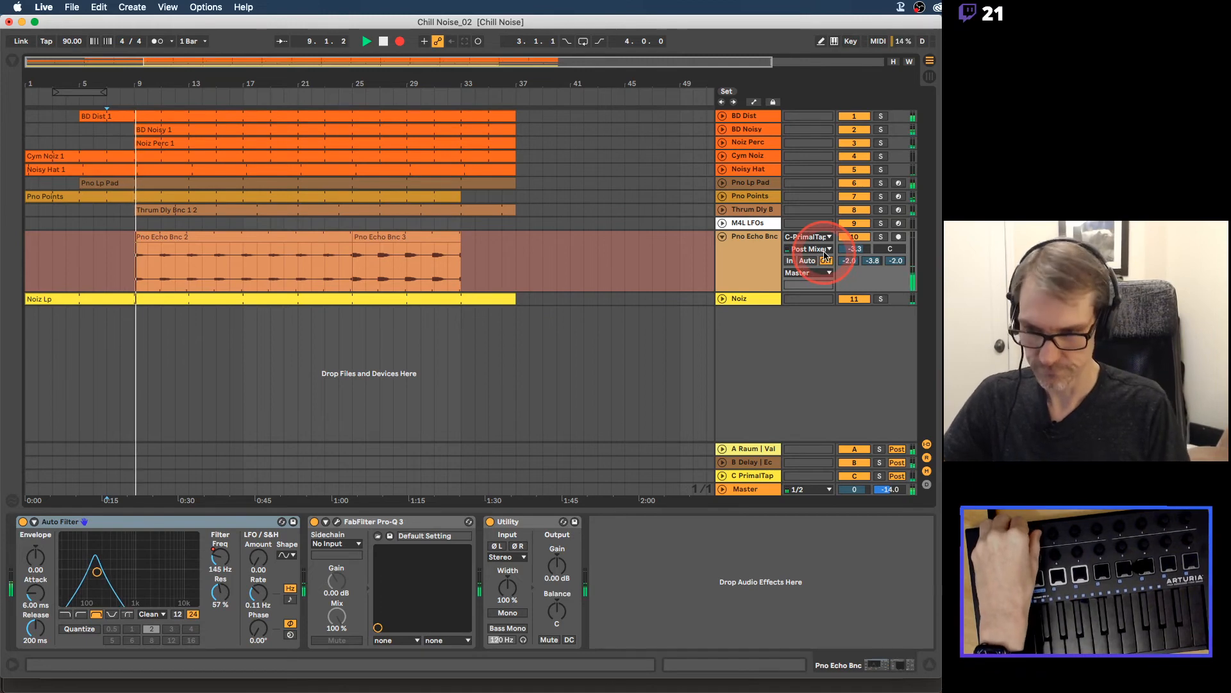
key(a)
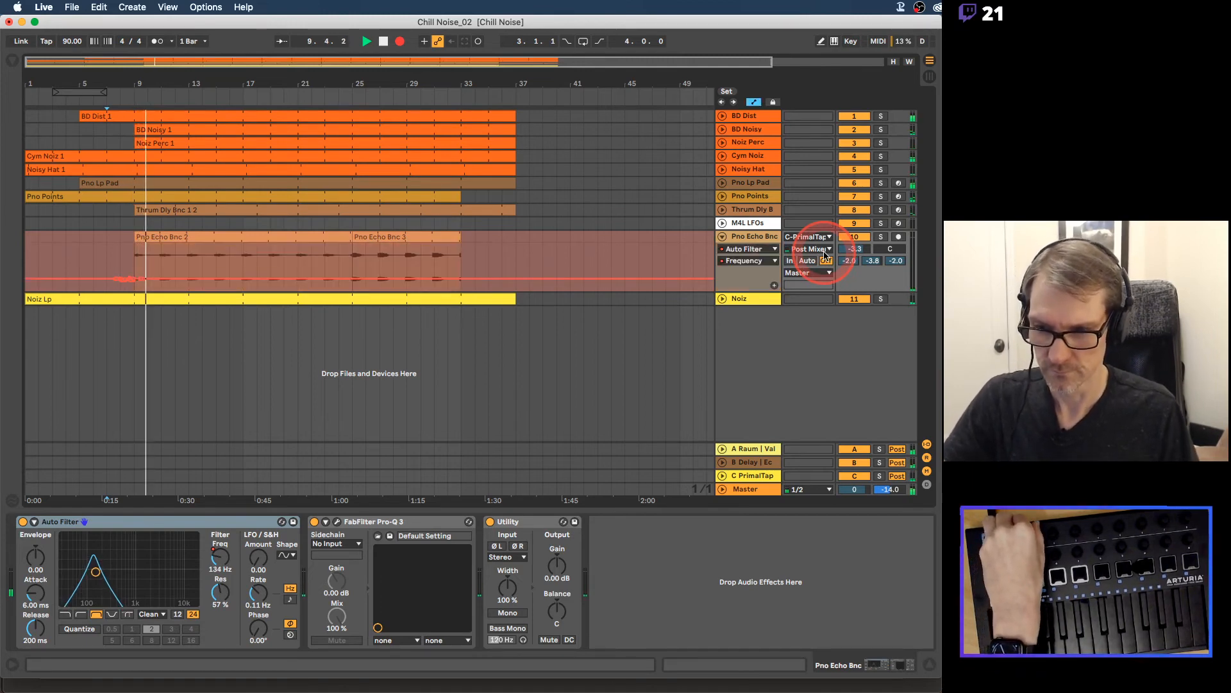
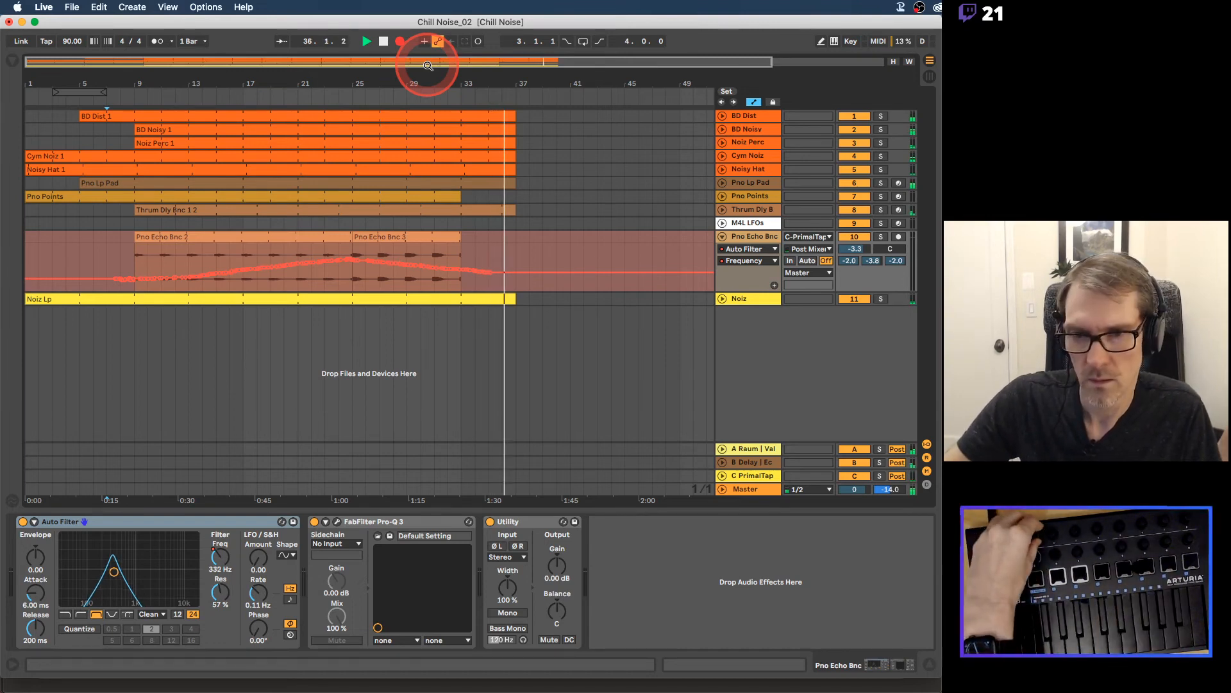
key(space)
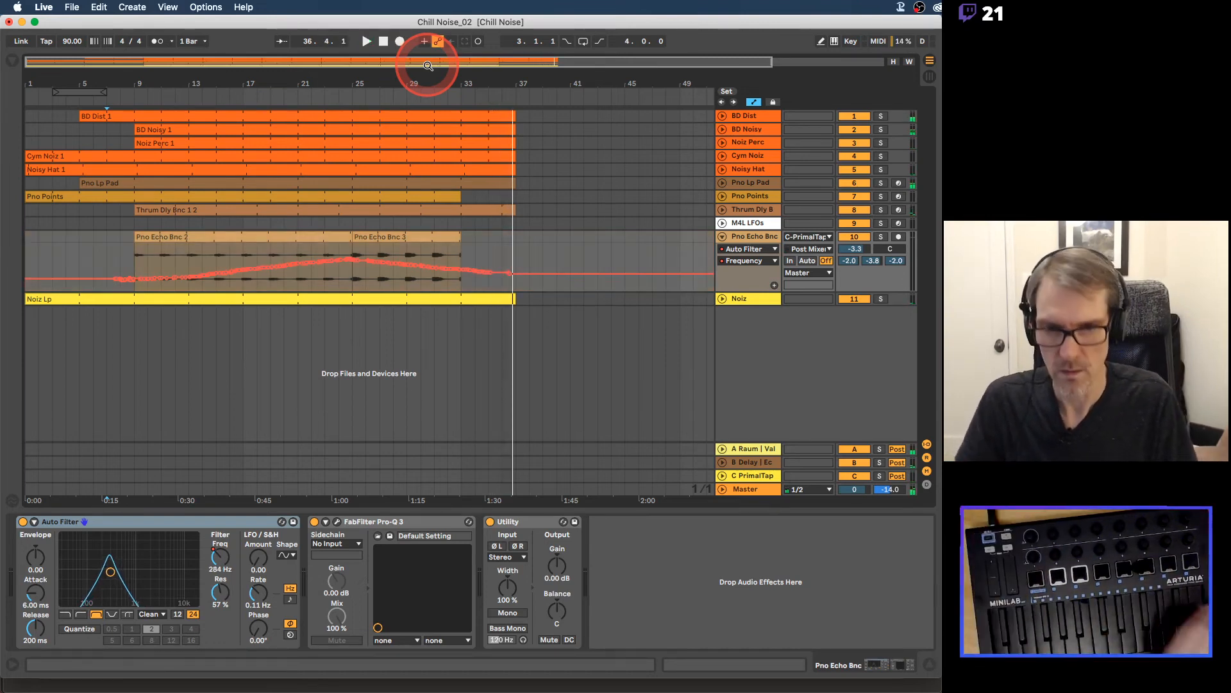
click(332, 311)
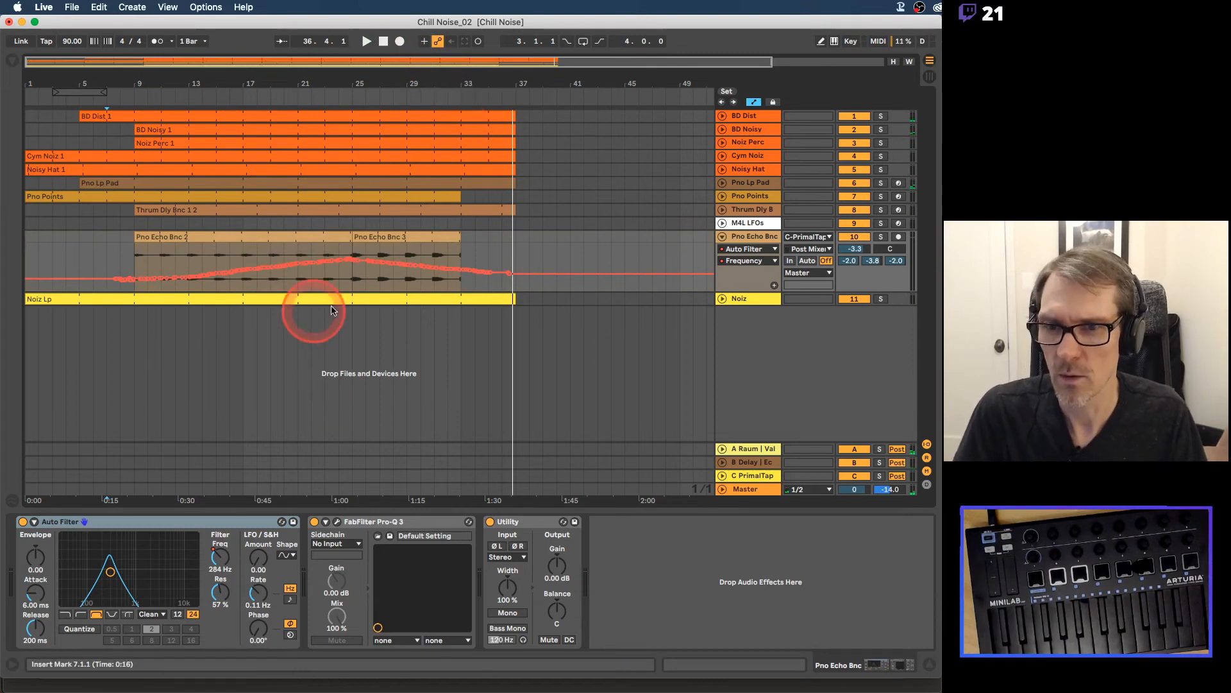
Step: Lower the Pno Echo Bnc 3 clip's gain to -5.82 dB and enlarge the Pno Echo Bnc track to see its waveform
click(377, 236)
key(a)
double_click(378, 236)
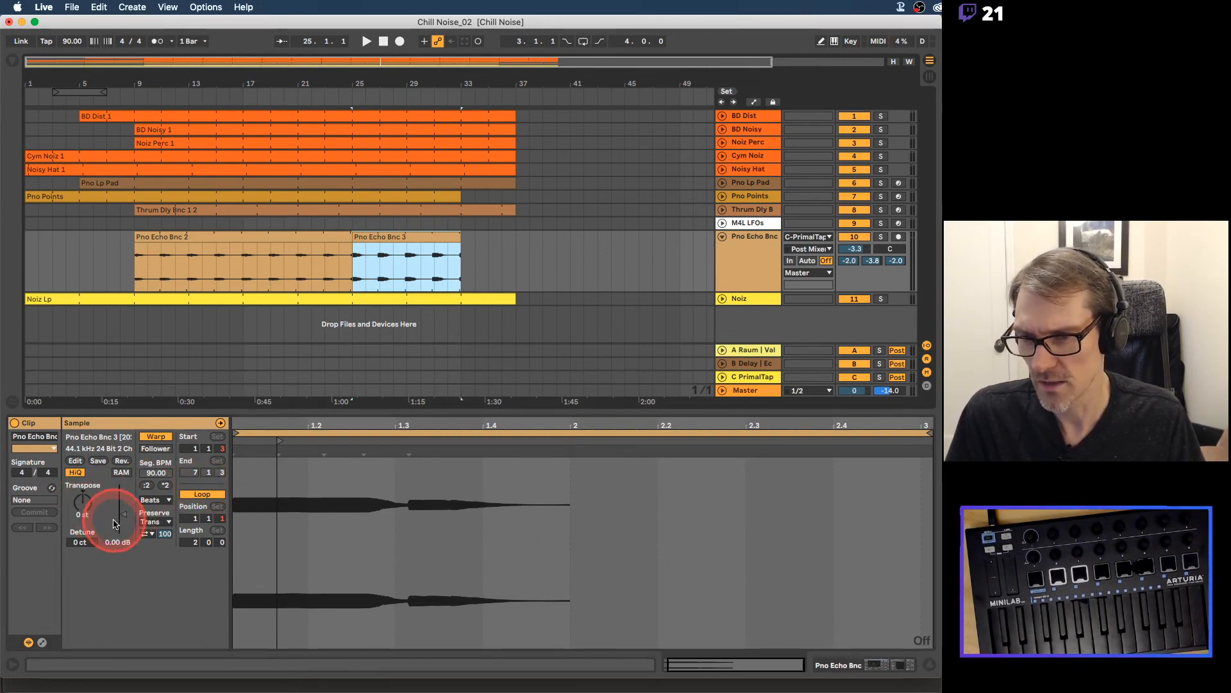
drag(115, 523, 115, 538)
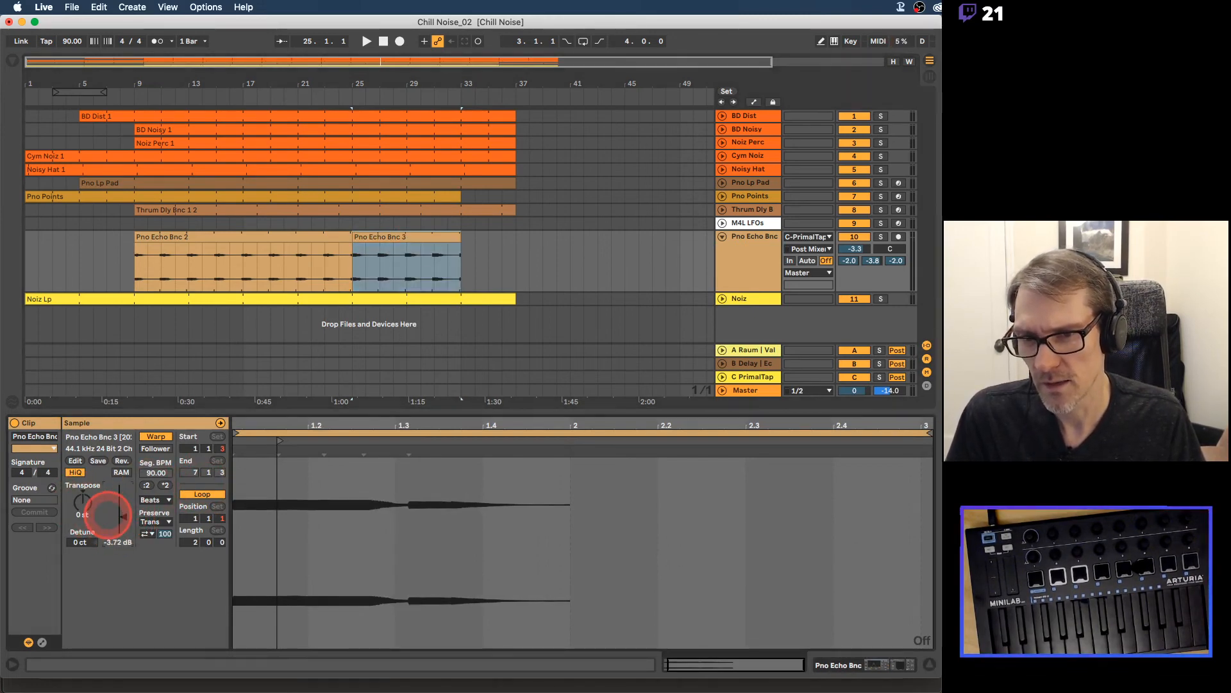
drag(754, 292, 748, 440)
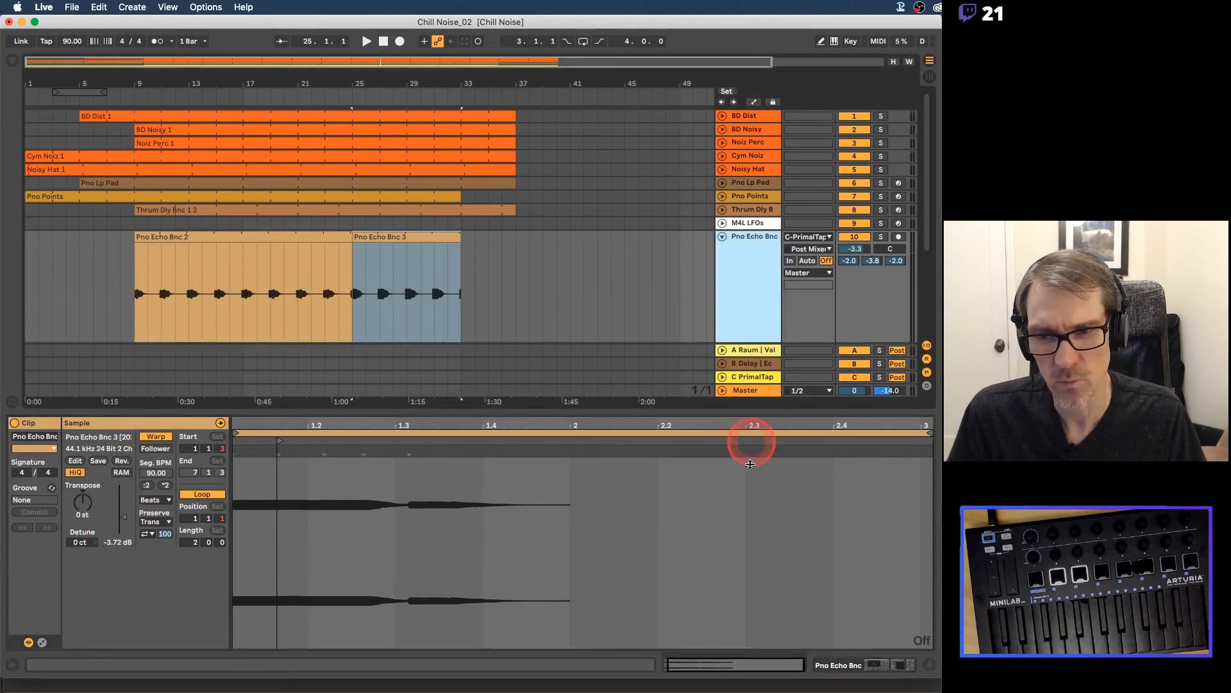
scroll(564, 220, down, 3)
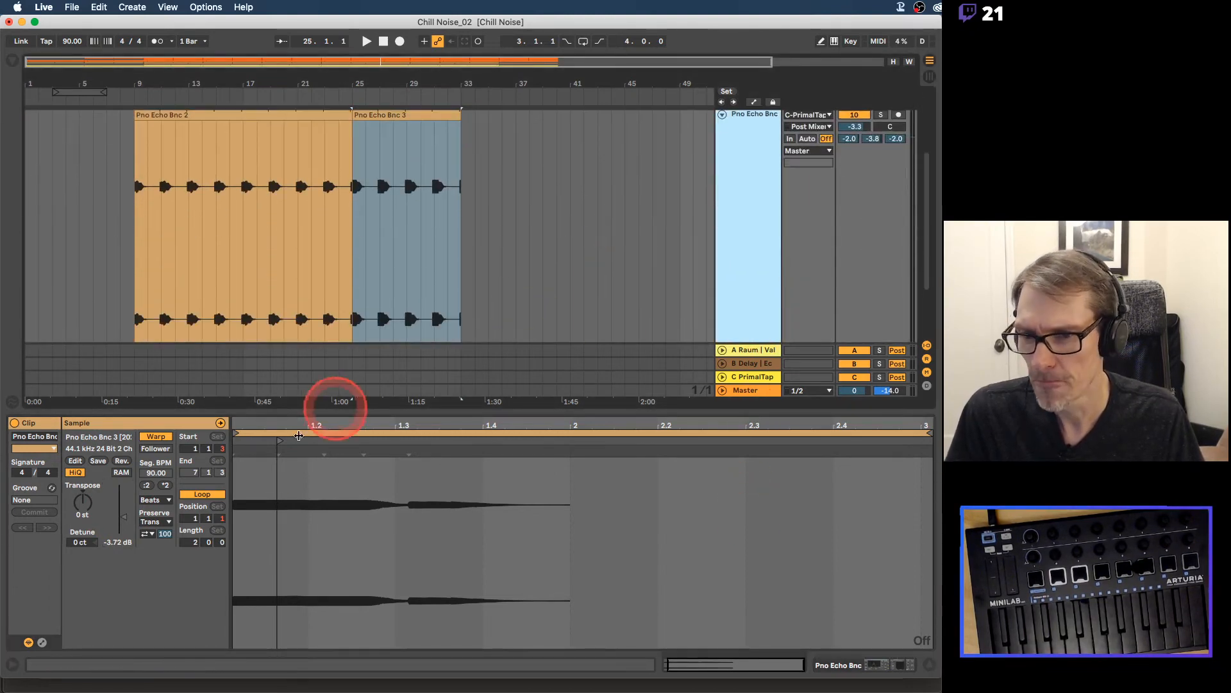
drag(121, 511, 107, 518)
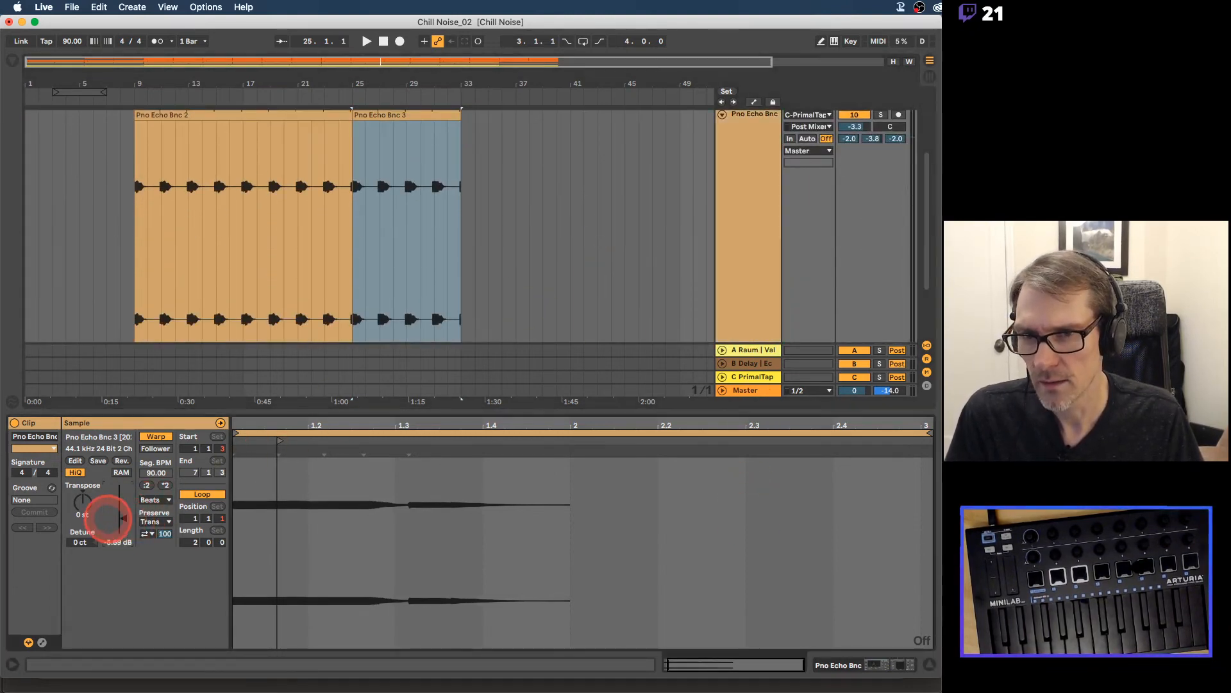
click(394, 222)
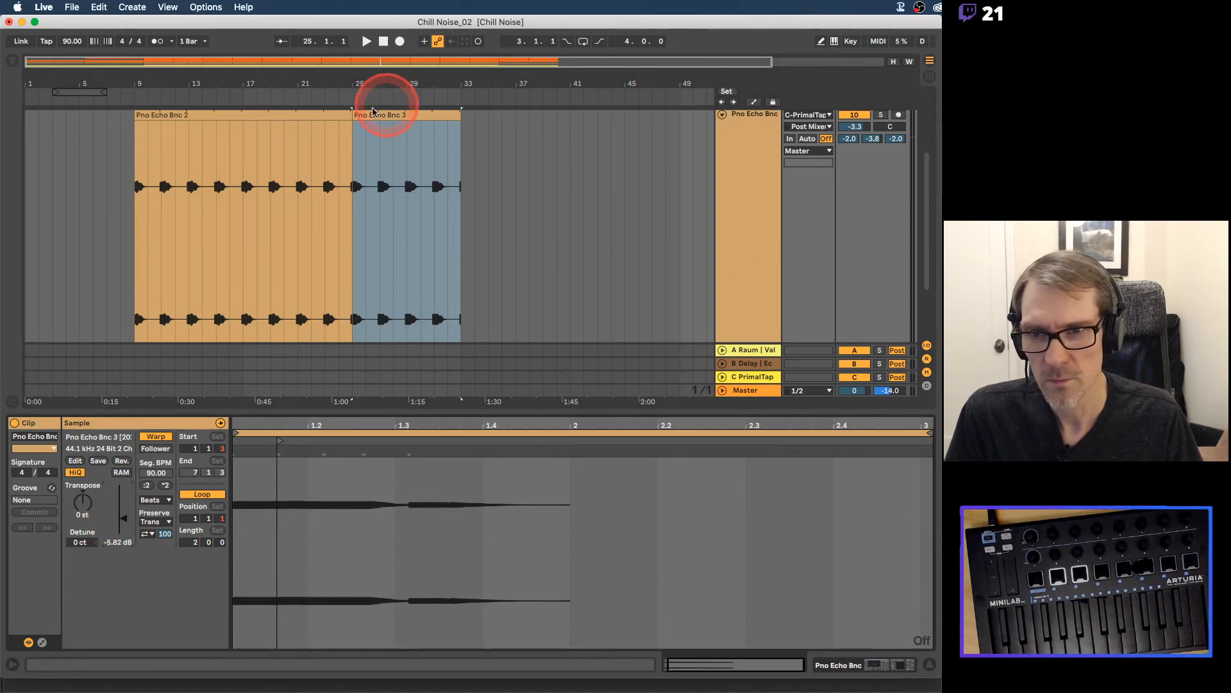
Step: Extend the Pno Echo Bnc 3 clip's start slightly before bar 25, and set its gain to -6.85 dB while playing the transition
drag(352, 116, 349, 116)
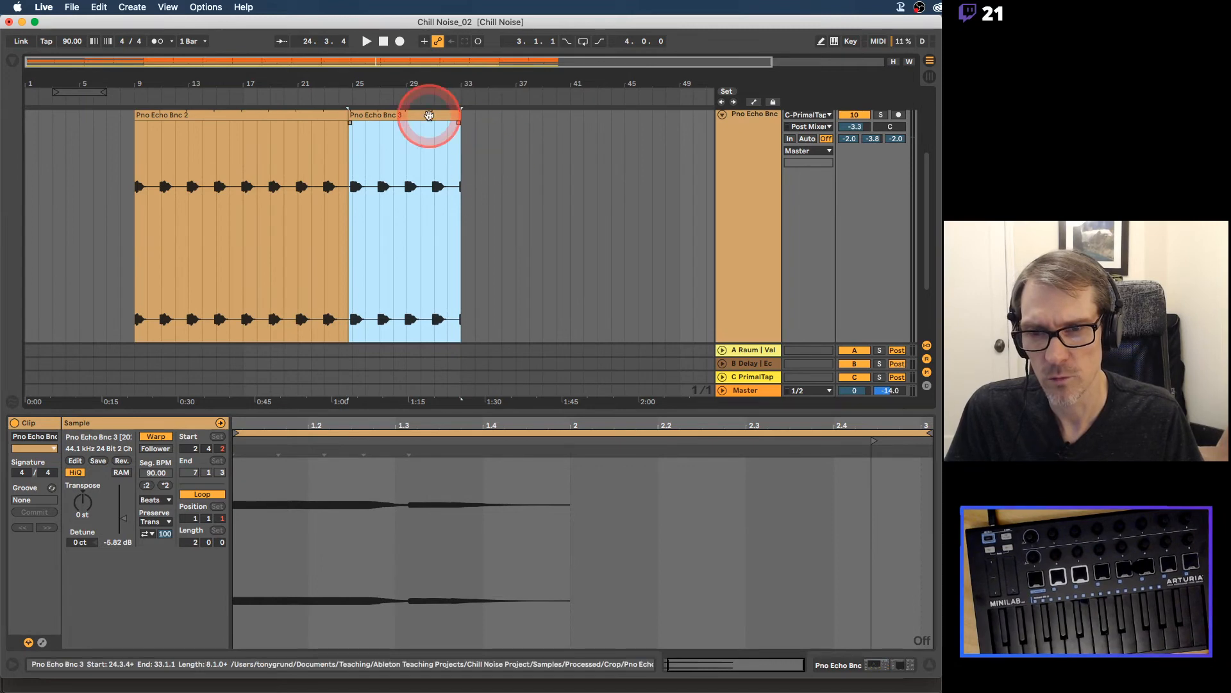
click(290, 155)
click(317, 167)
key(space)
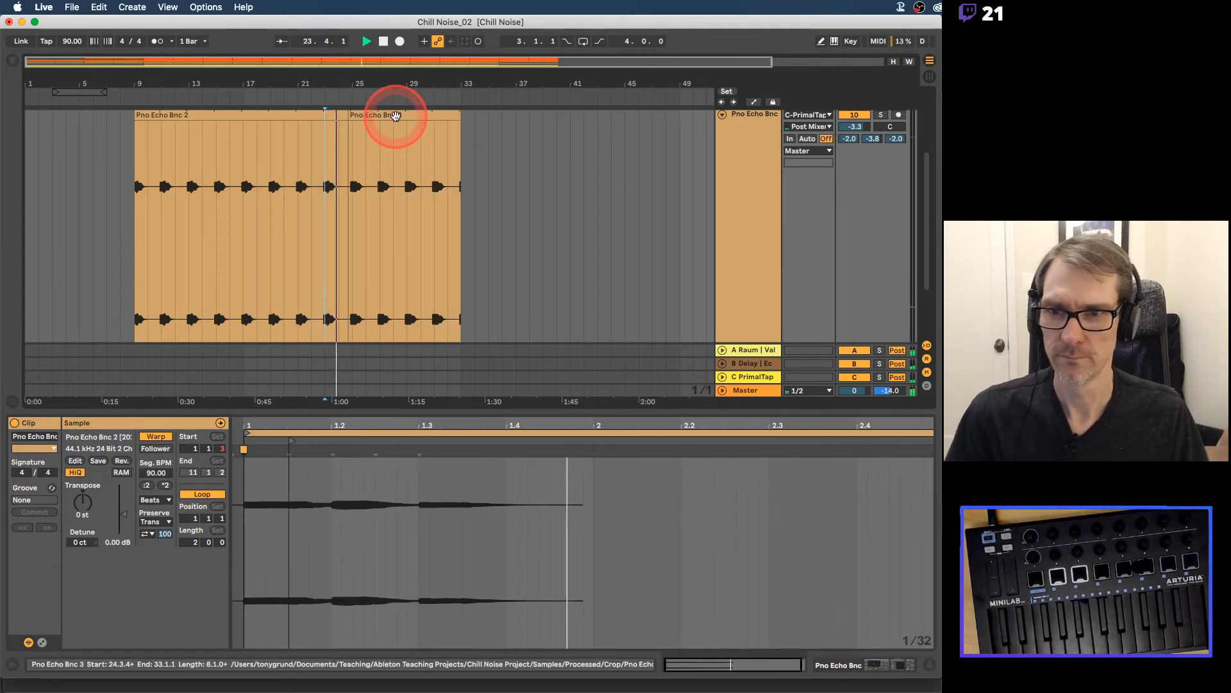
click(393, 117)
drag(126, 522, 123, 521)
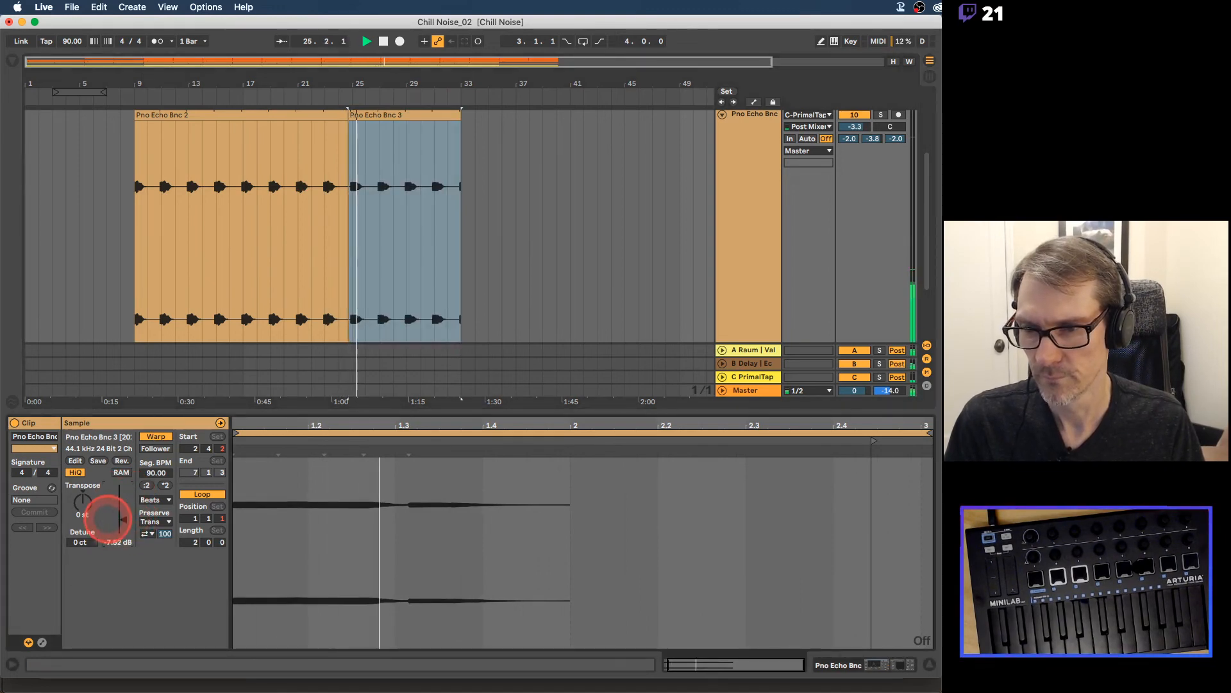
drag(107, 518, 126, 523)
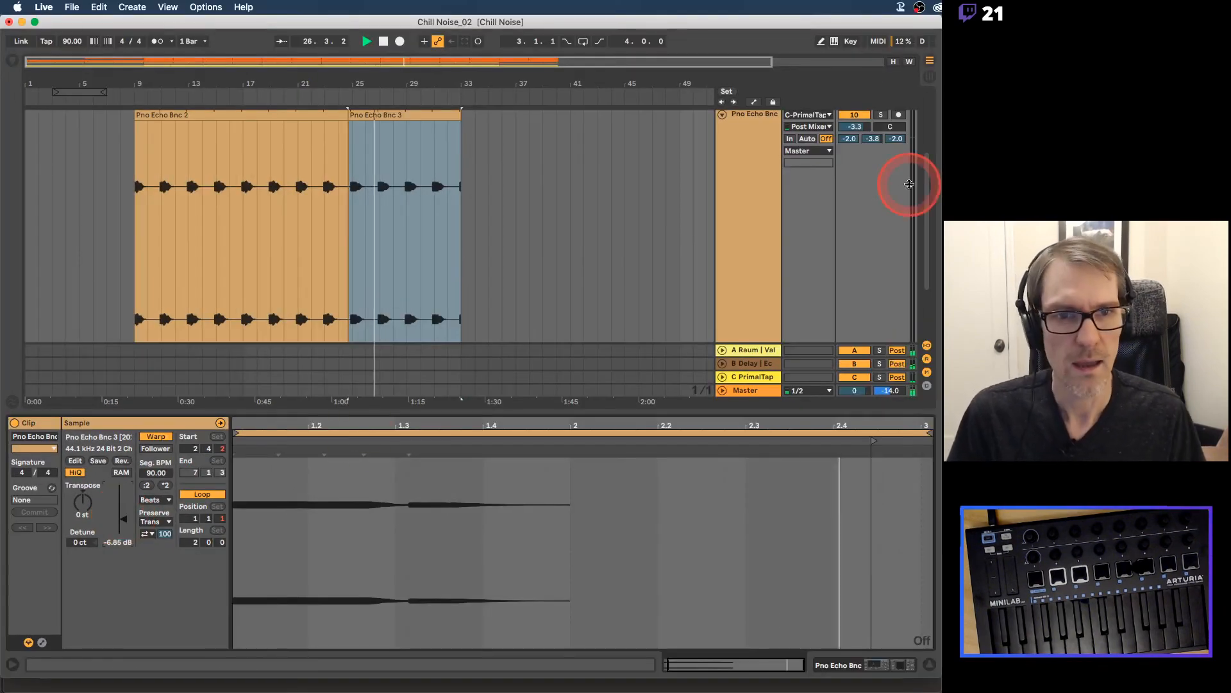
Step: Open the FabFilter Pro-Q 3 editor on the Pno Echo Bnc track and reposition its window while auditioning the Pno Echo Bnc 3 clip
click(757, 129)
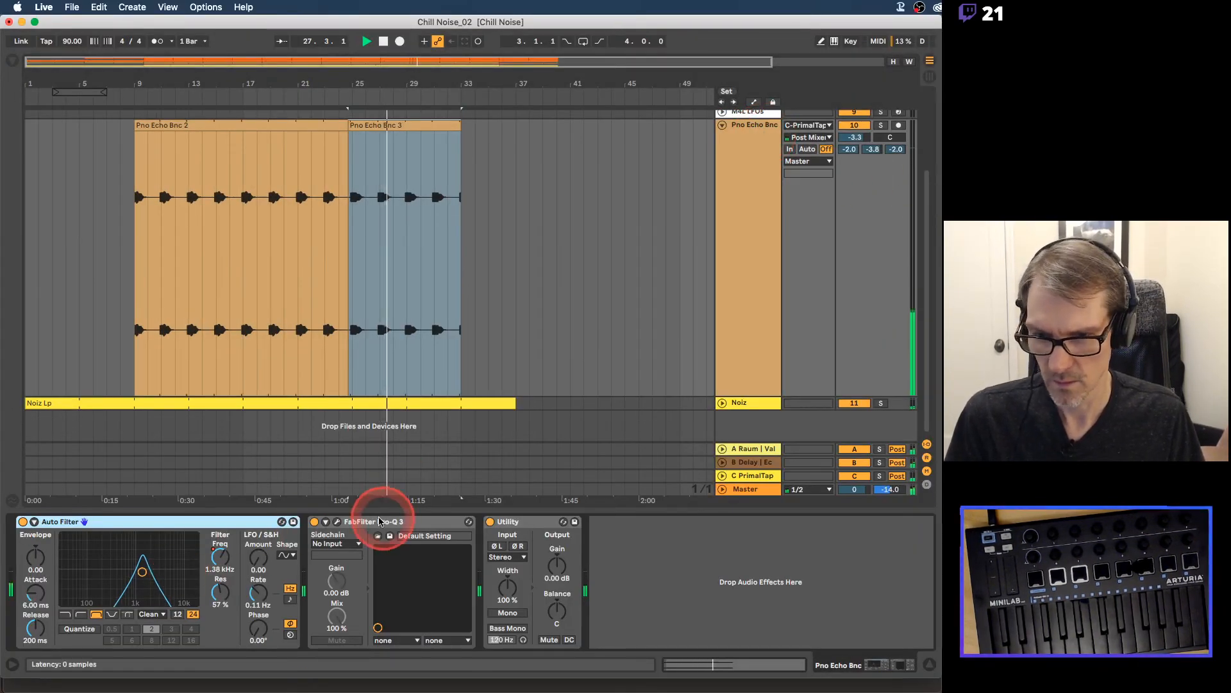
click(337, 521)
key(space)
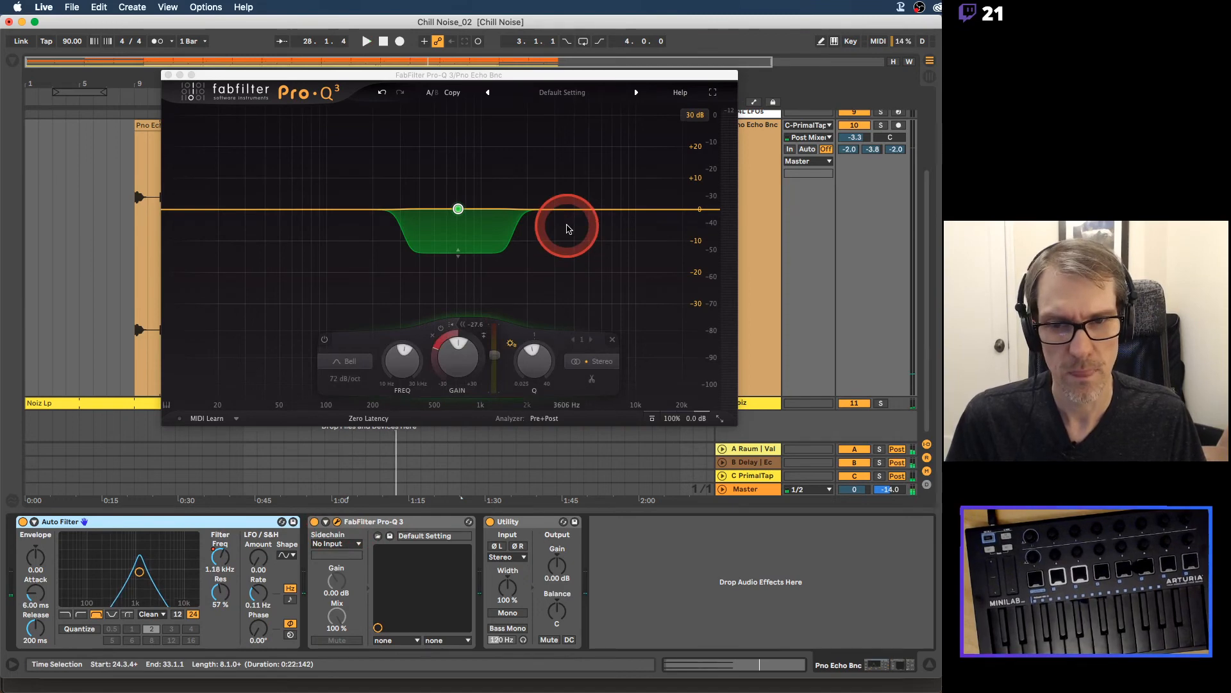
drag(475, 75, 434, 264)
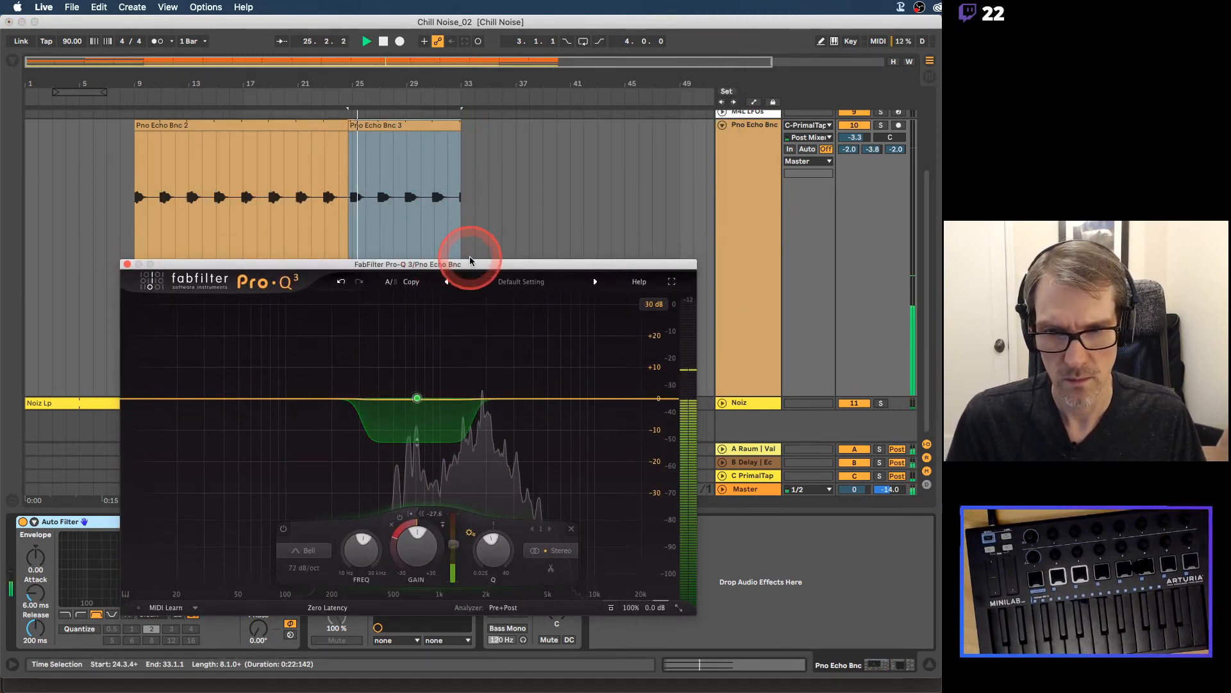
drag(473, 265, 467, 165)
drag(410, 297, 414, 334)
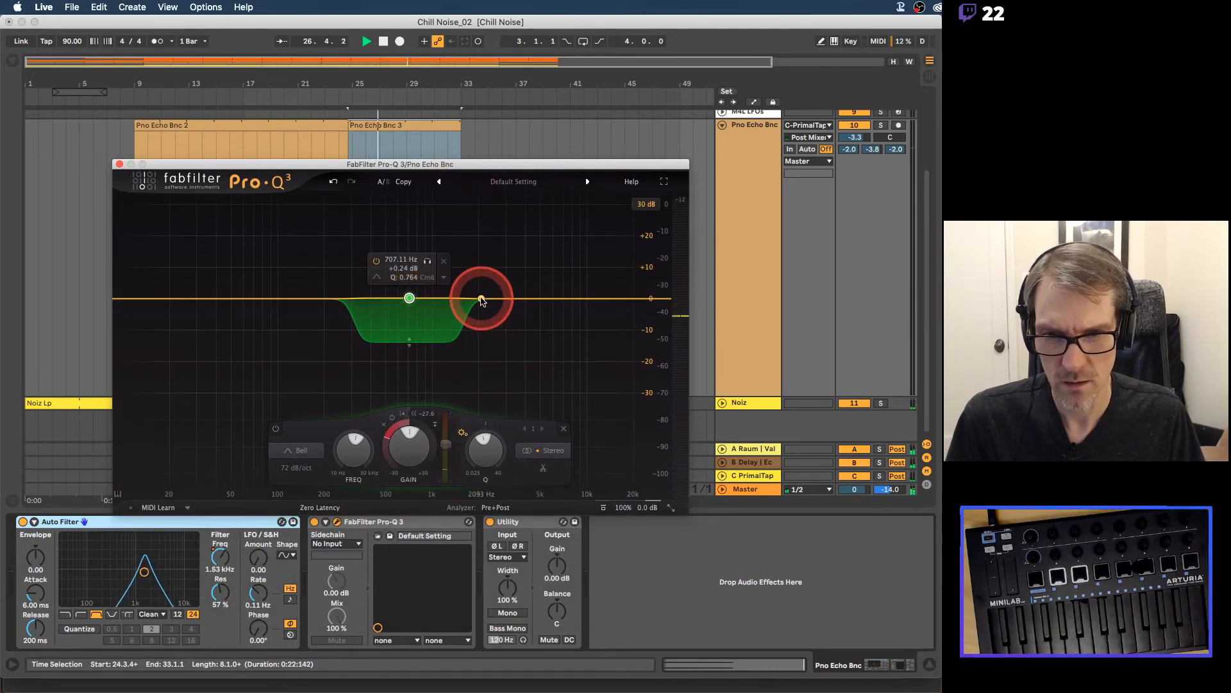
Step: Add a second bell band at about 1853 Hz with a 48 dB/oct slope, near-zero gain and about -10.64 dB dynamic range
click(482, 299)
drag(482, 299, 473, 319)
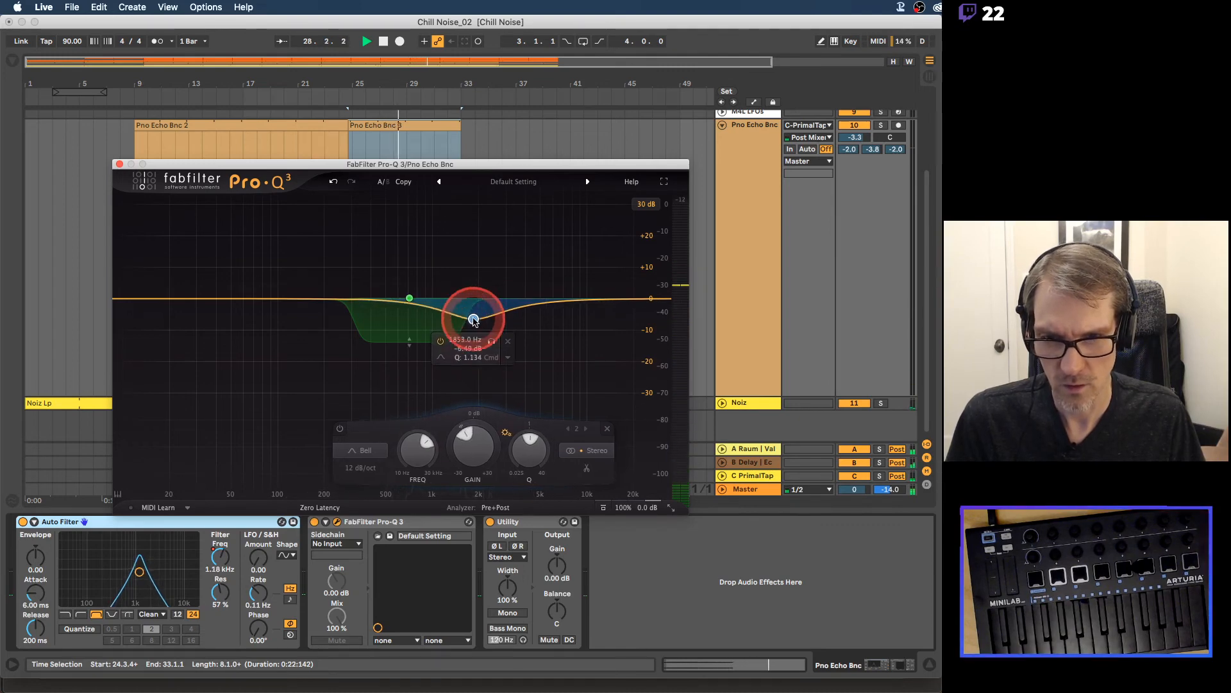
click(353, 470)
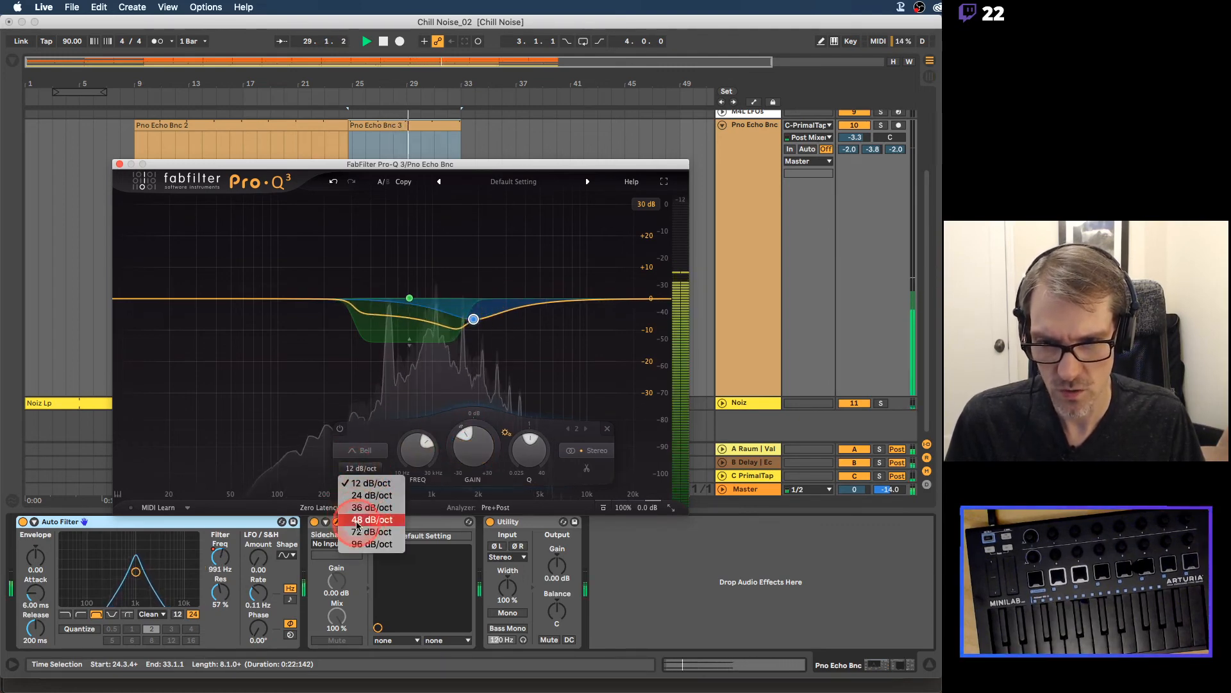
click(369, 533)
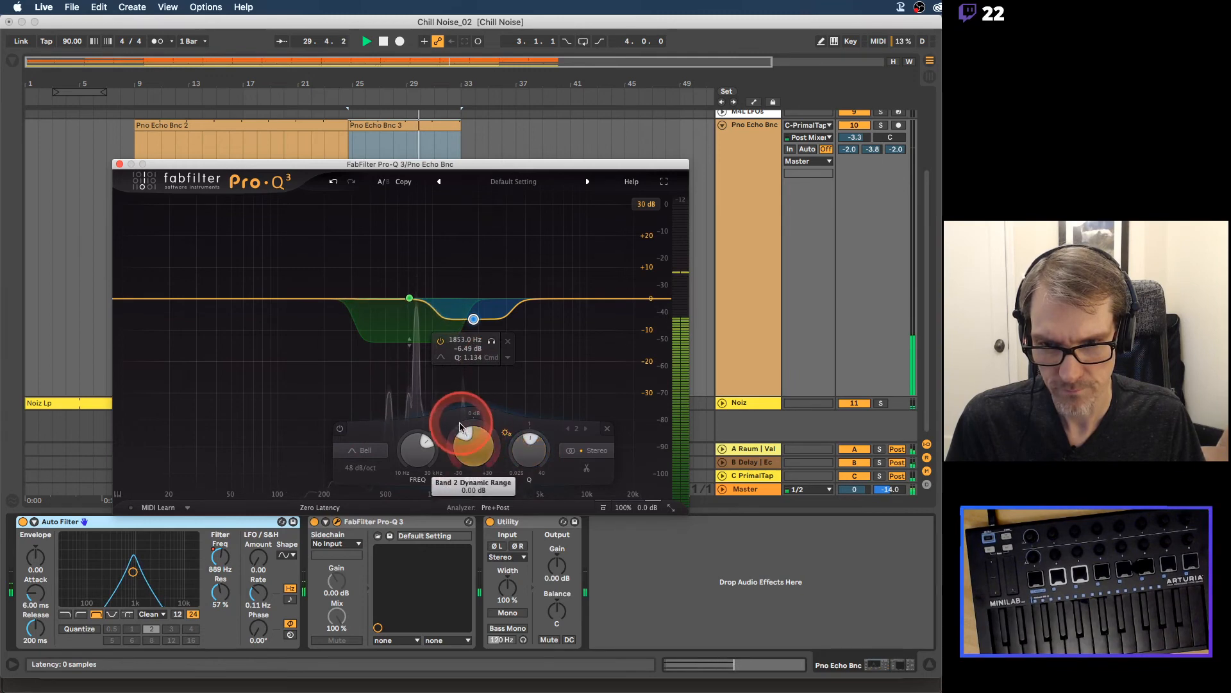
drag(484, 420, 452, 491)
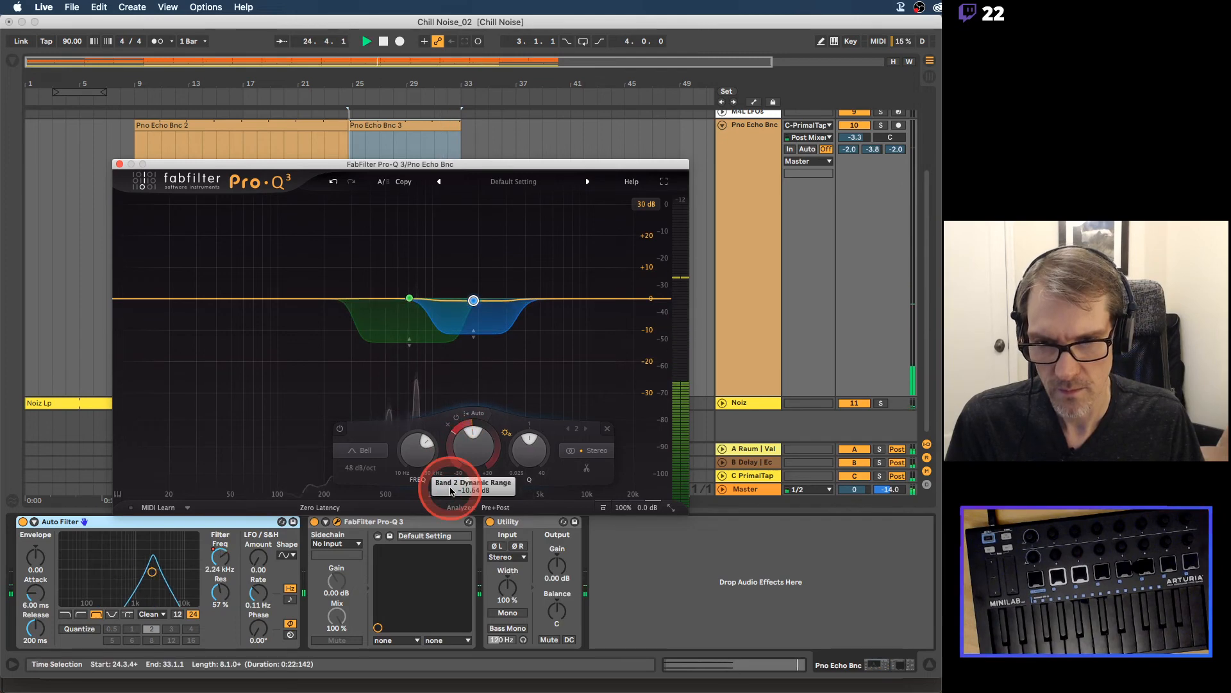
Step: Set band 2's dynamic threshold to about -32.5 dB and close the FabFilter Pro-Q 3 editor
click(473, 414)
drag(511, 440, 509, 455)
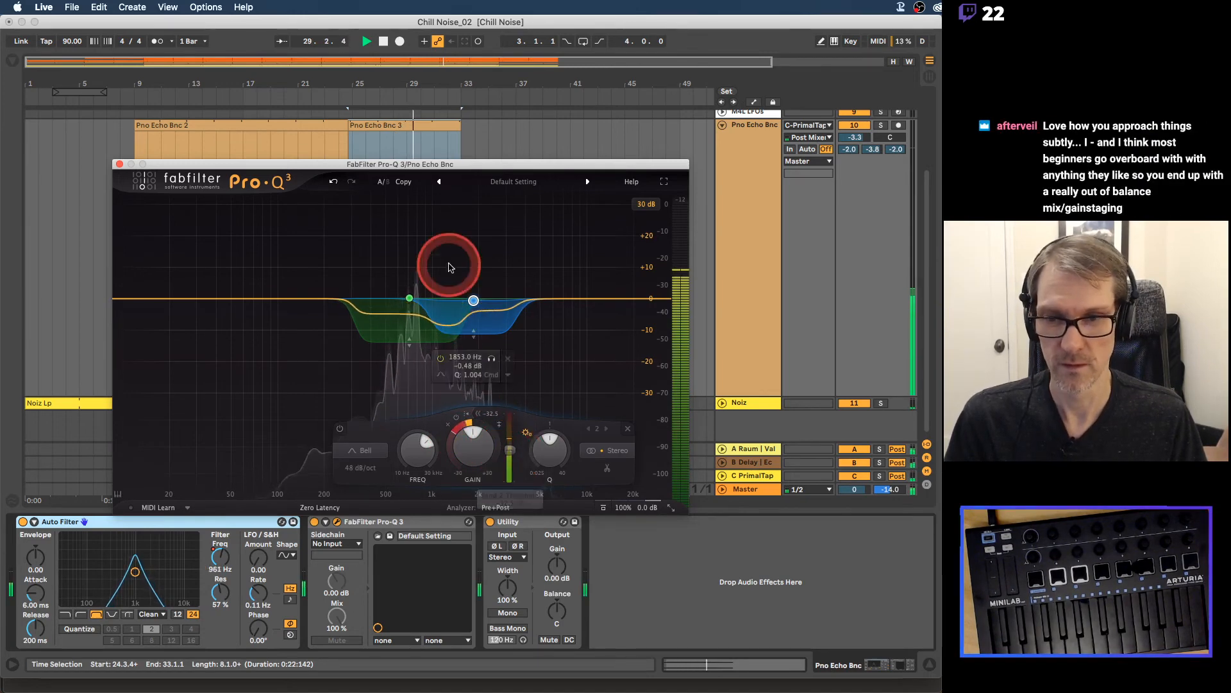
click(118, 164)
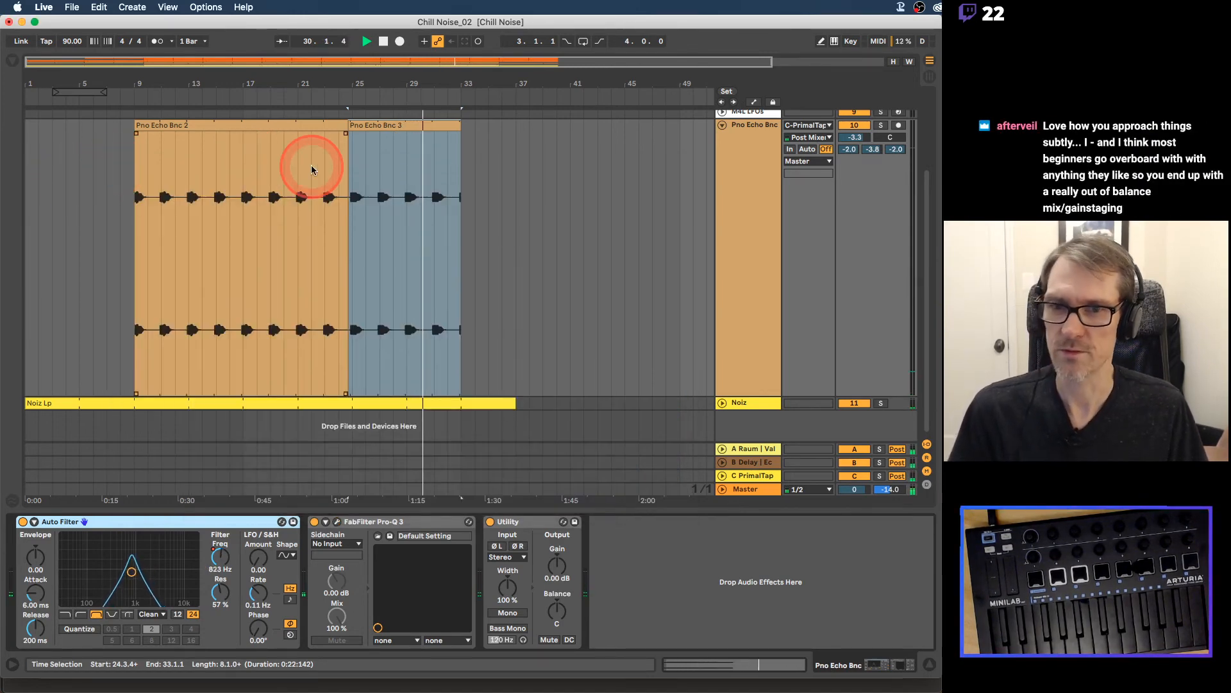
Step: Extend the Pno Echo Bnc 3 clip's end to just before bar 37 and reduce the Pno Echo Bnc track's height
drag(460, 126, 427, 91)
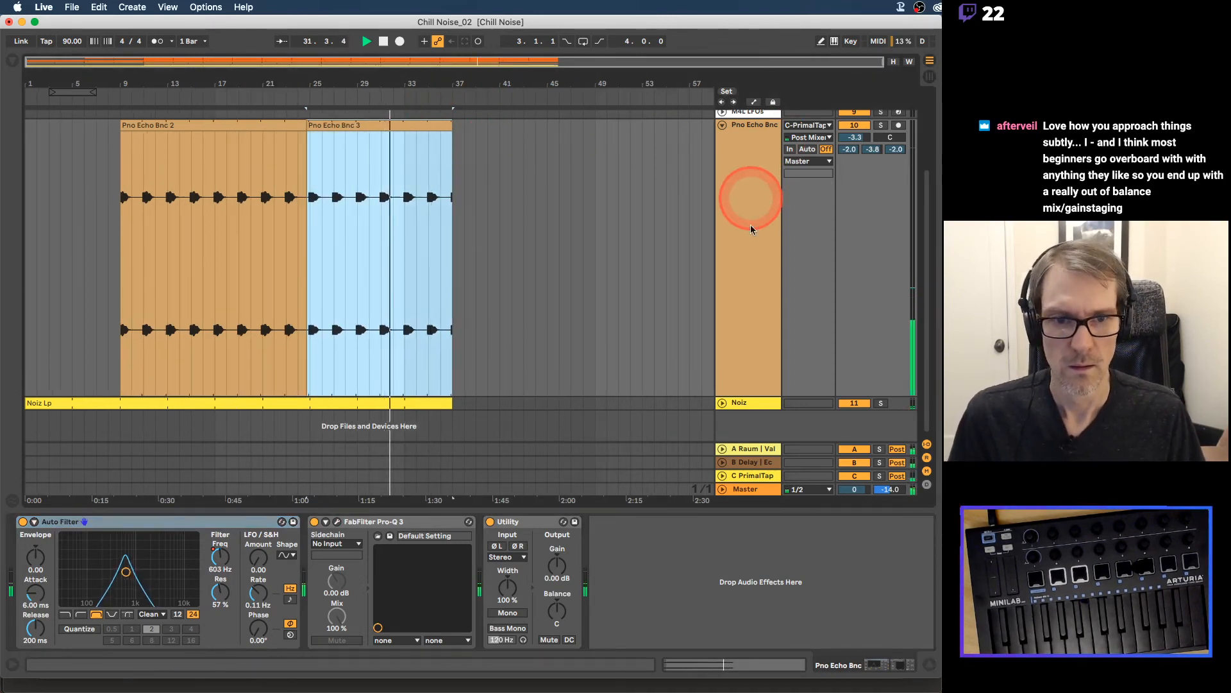
drag(769, 394, 753, 177)
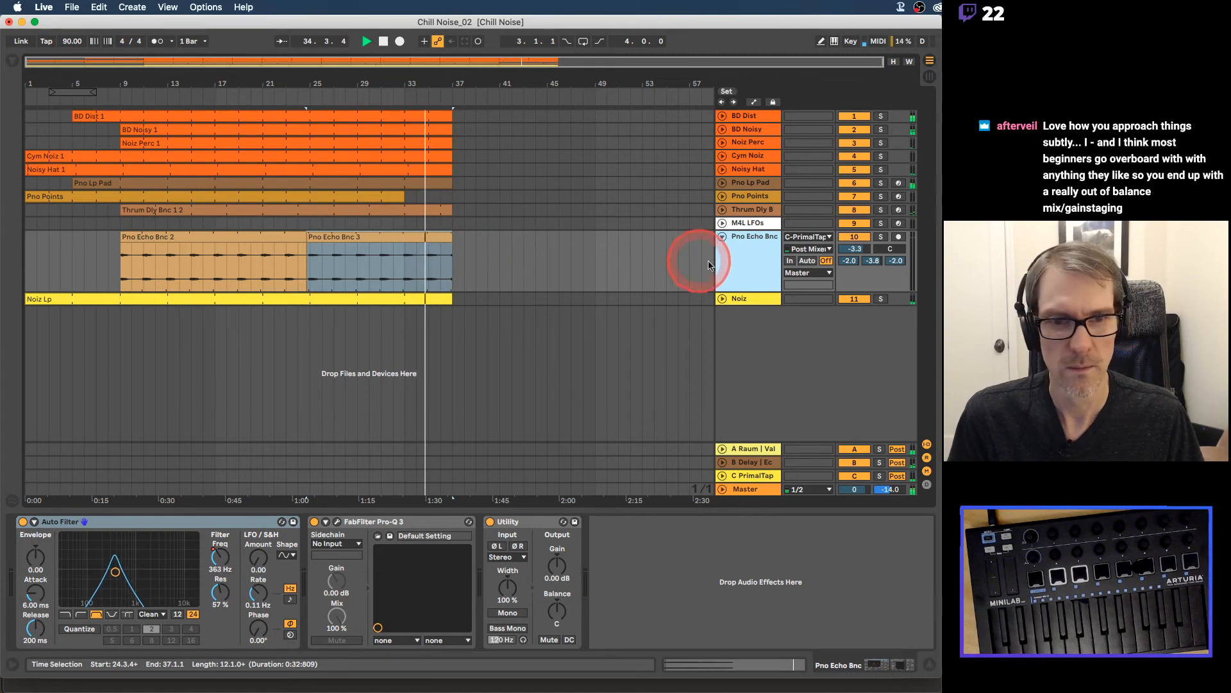
drag(425, 79, 425, 128)
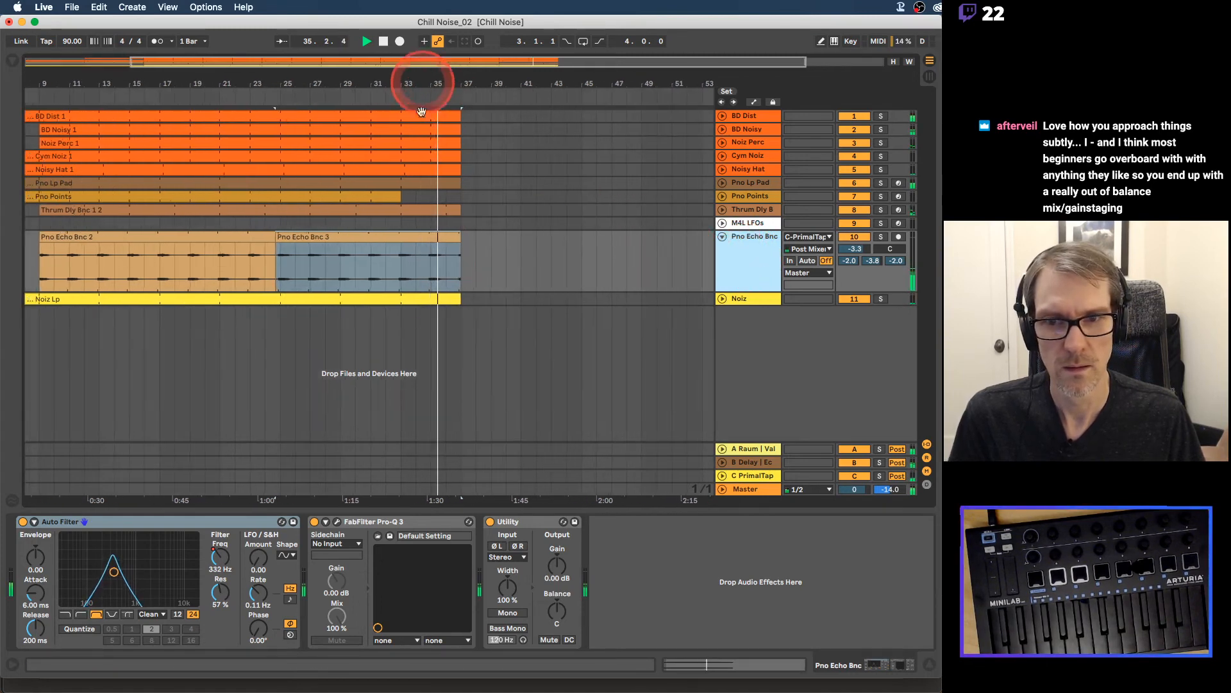
drag(459, 241, 455, 241)
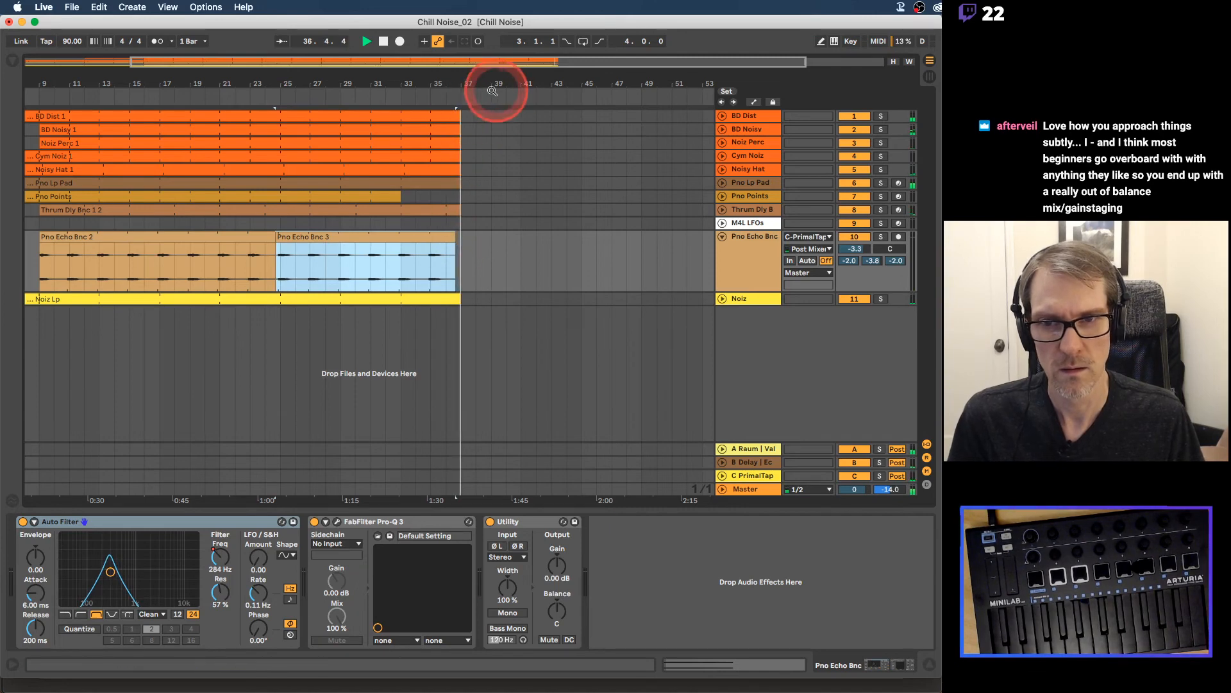
Step: Extend the Pno Lp Pad clip's end to bar 45 and play the arrangement from bar 37
drag(494, 90, 479, 82)
click(417, 184)
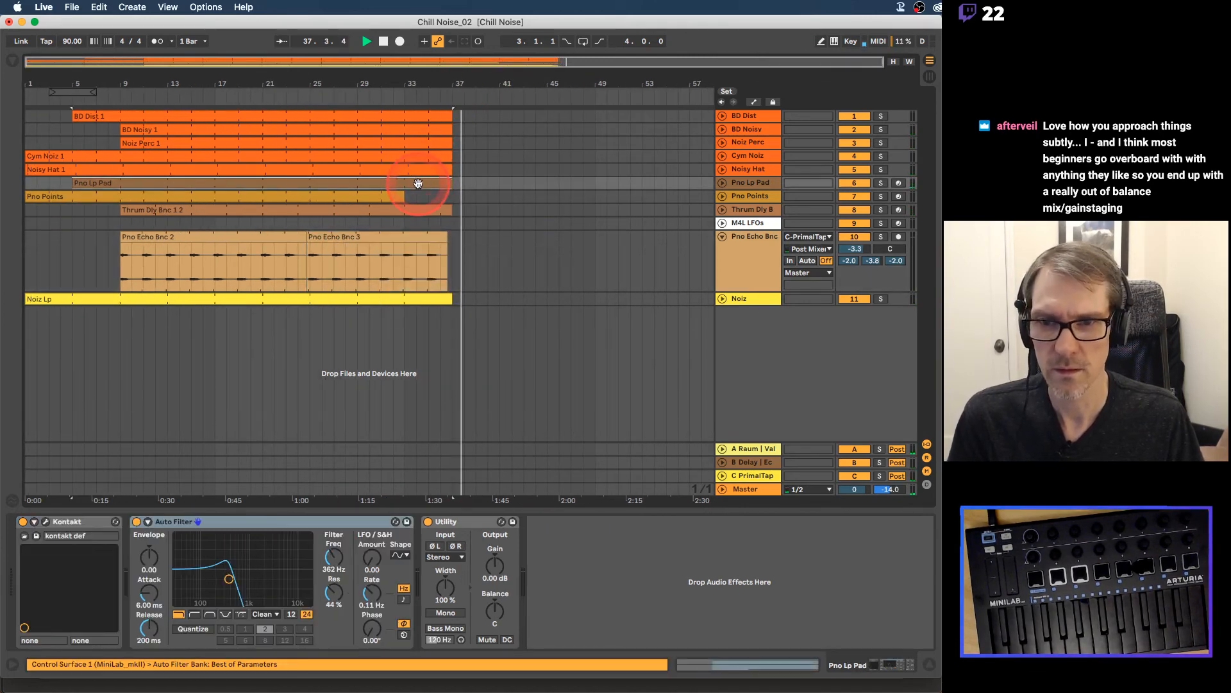
drag(450, 184, 549, 183)
click(454, 197)
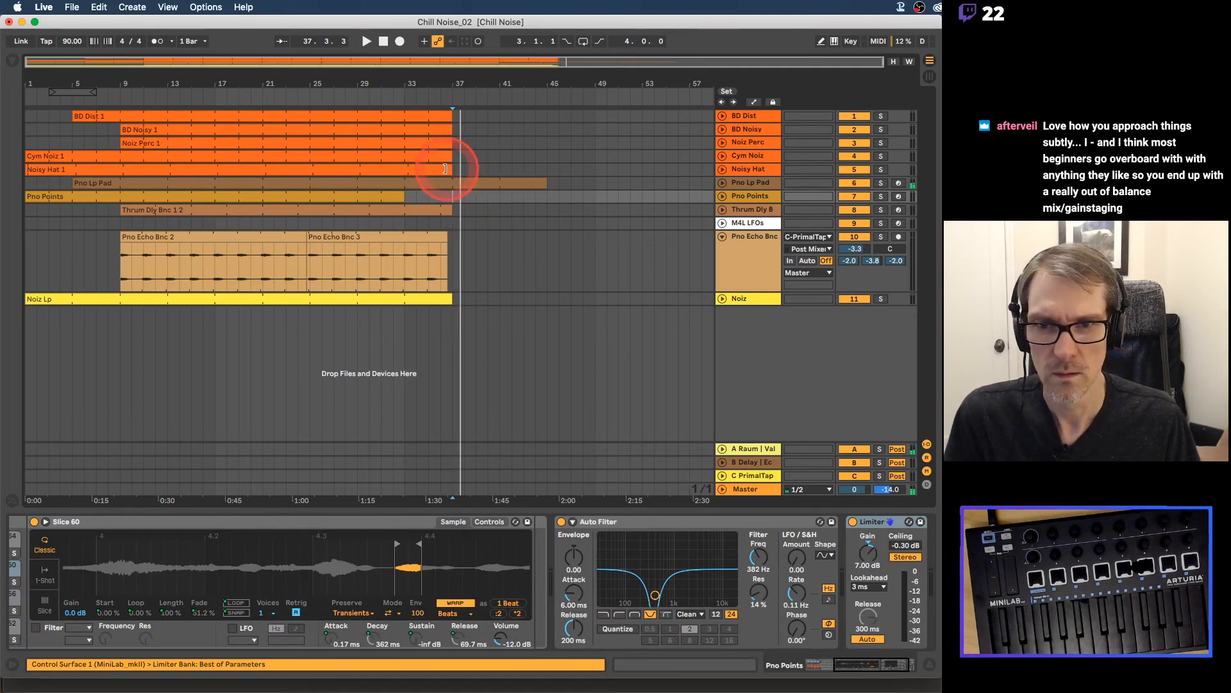
Step: Try extending the Cym Noiz 1 clip to bar 45 and audition the section from bar 37
click(447, 169)
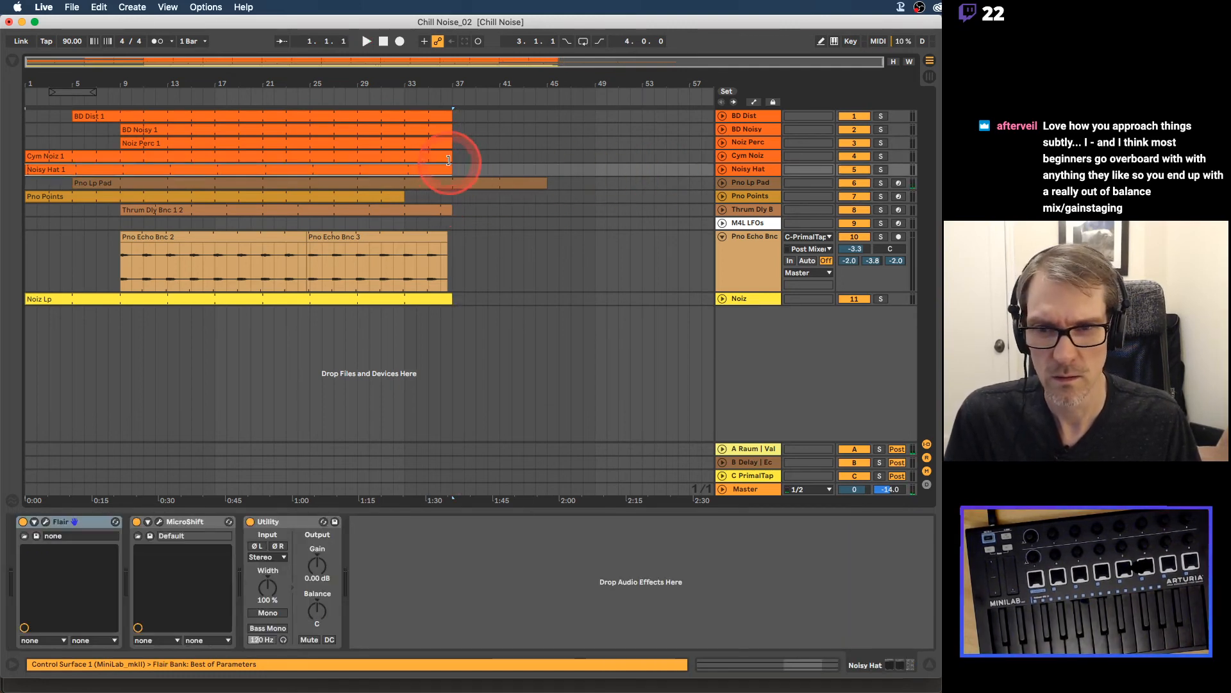
click(449, 156)
drag(453, 155, 548, 156)
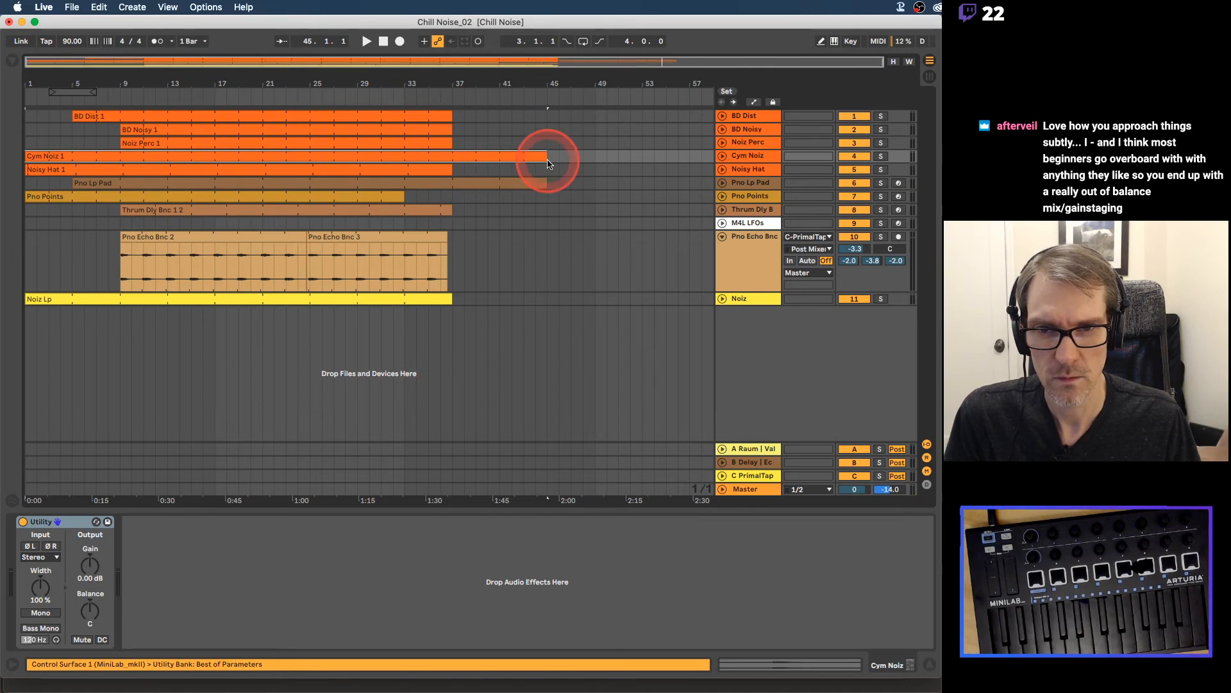
click(457, 171)
key(space)
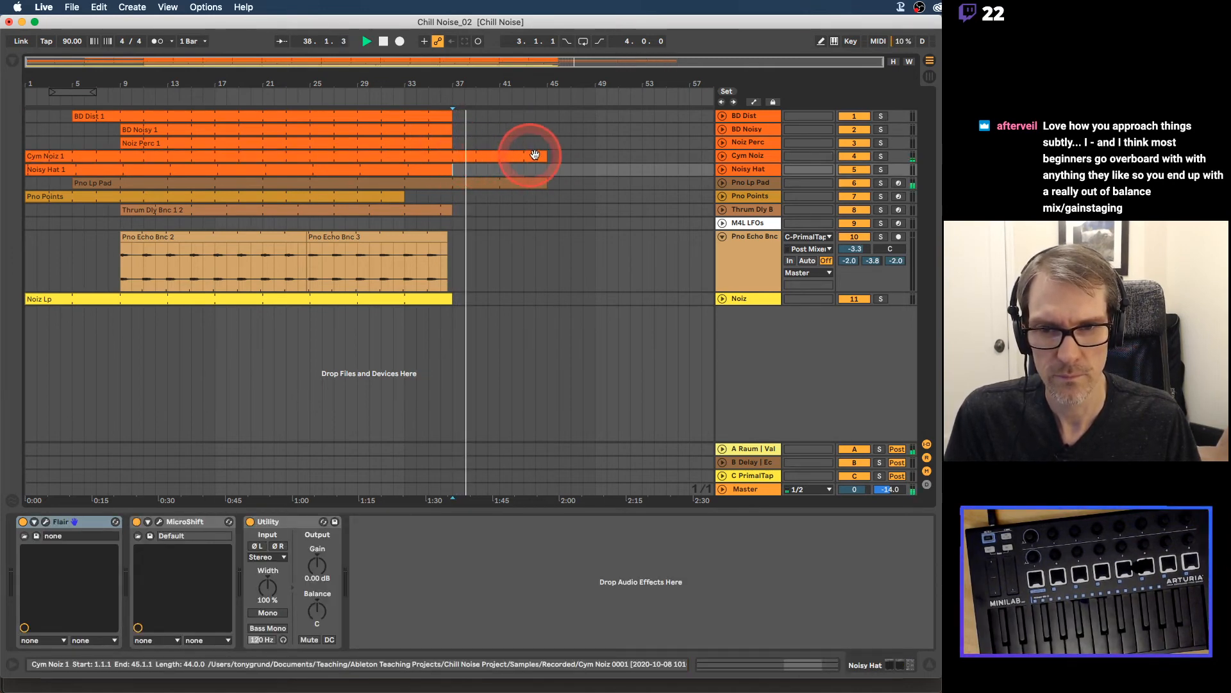
key(space)
Step: Extend the Noiz Perc 1 clip's end to bar 45 and audition the section from bar 37
mouse_move(547, 157)
mouse_down()
mouse_move(454, 158)
mouse_move(547, 143)
mouse_up()
click(454, 160)
key(space)
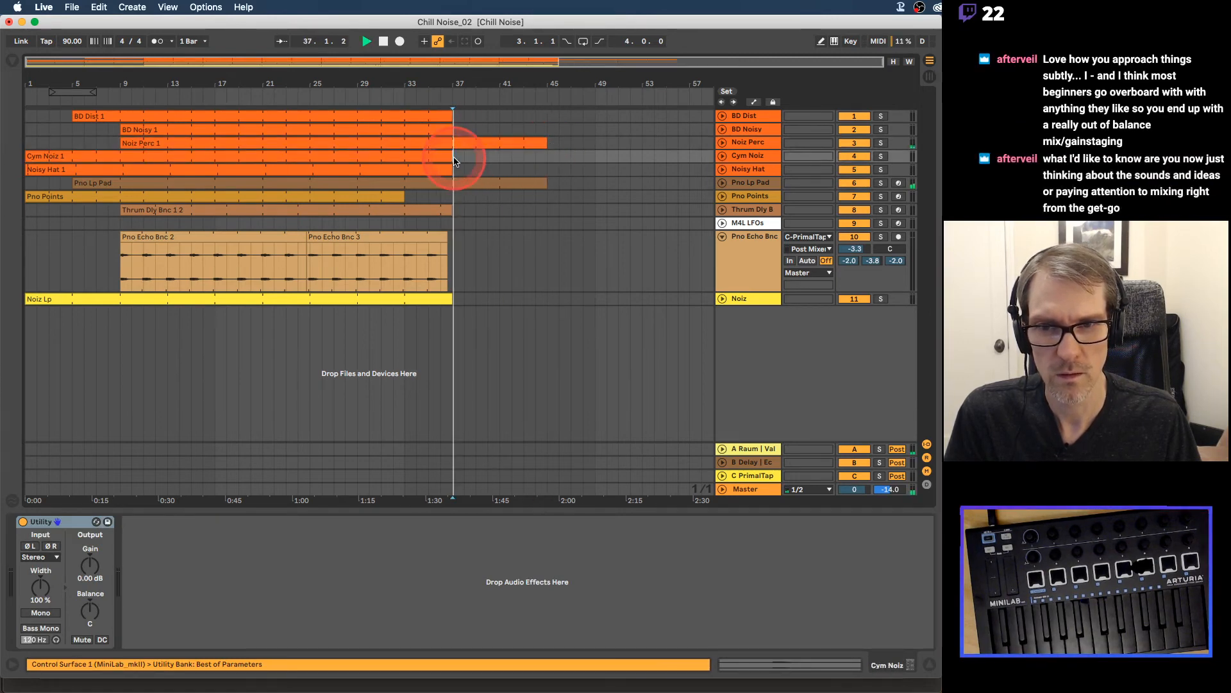
key(space)
Step: Extend the Pno Points clip's end to bar 45 and play the new section from bar 37
mouse_move(450, 171)
mouse_down()
mouse_move(470, 171)
mouse_move(456, 173)
mouse_up()
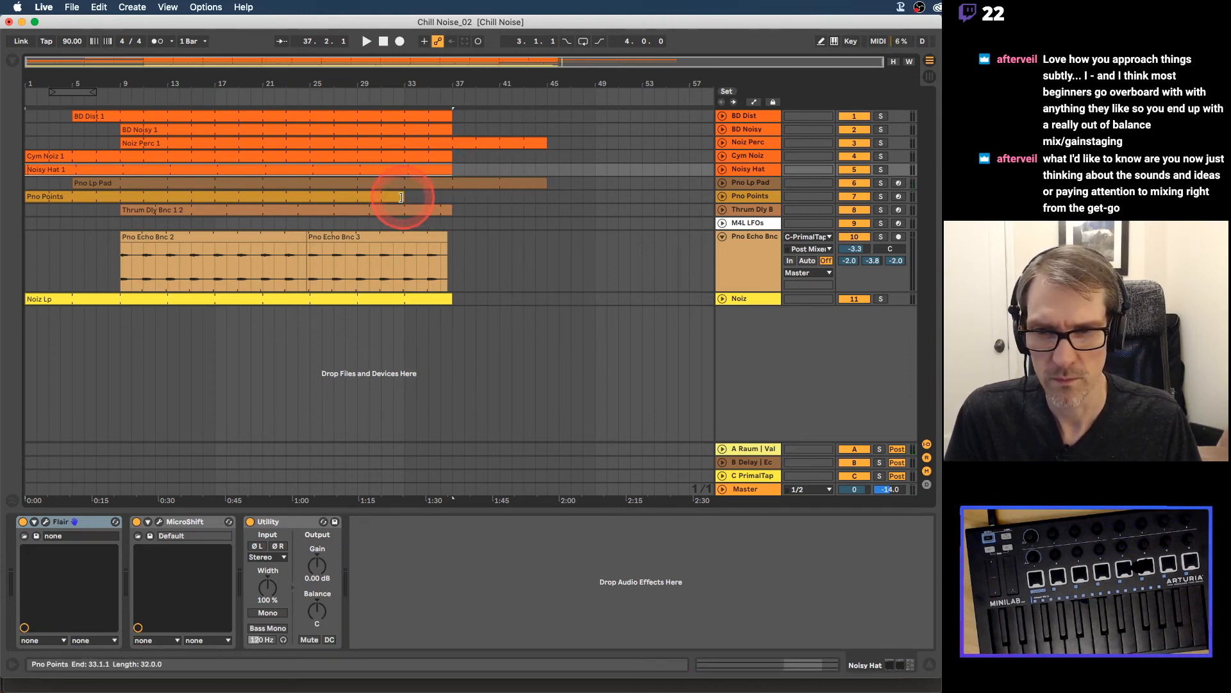
drag(400, 197, 547, 200)
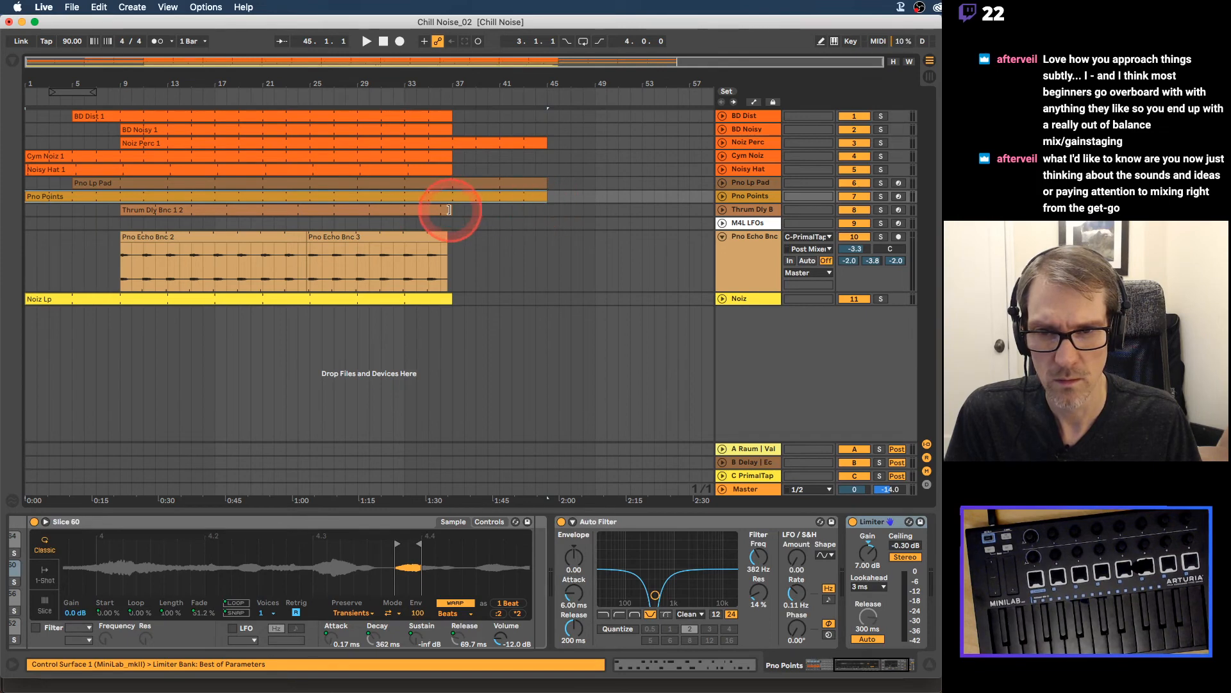
click(452, 211)
key(space)
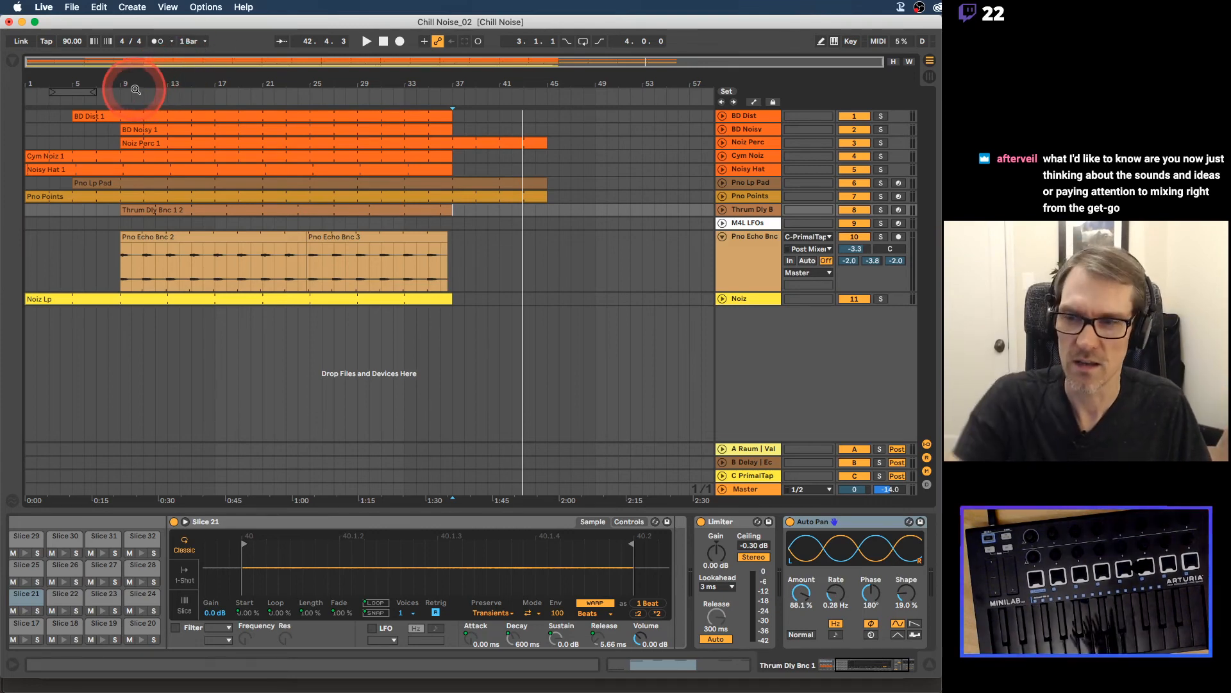
Step: Move the M4L LFOs track below the Noiz track at the end of the track list
drag(109, 84, 134, 83)
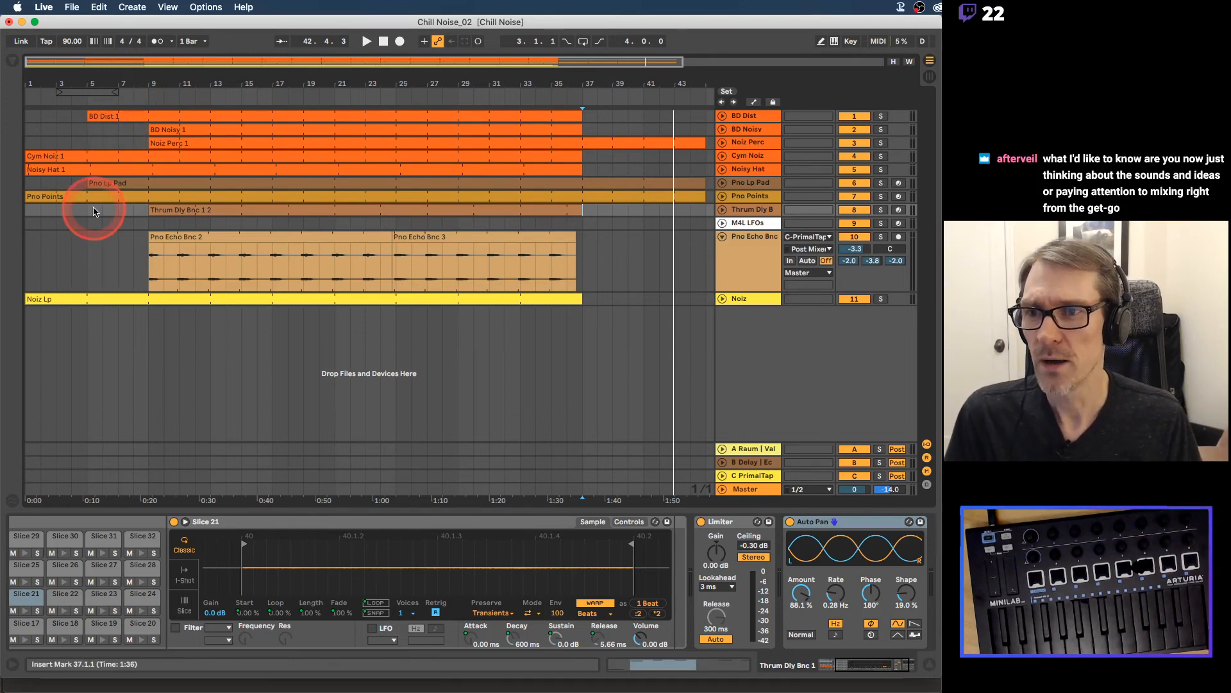
click(87, 227)
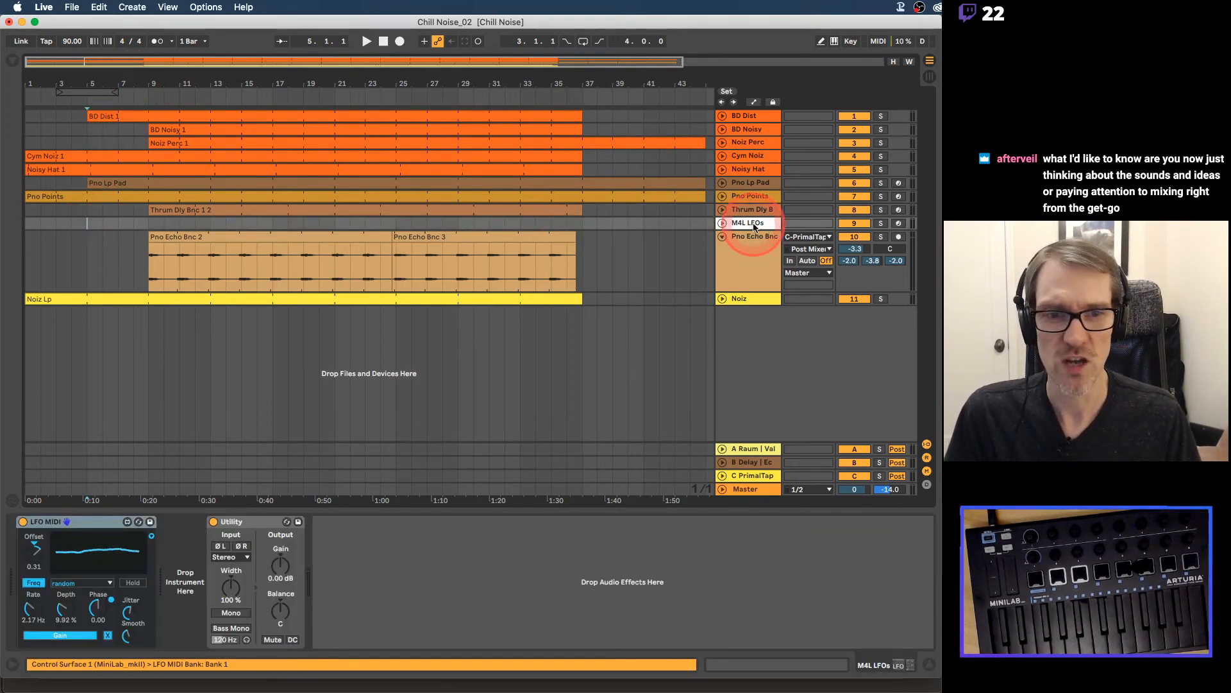
drag(752, 226, 747, 307)
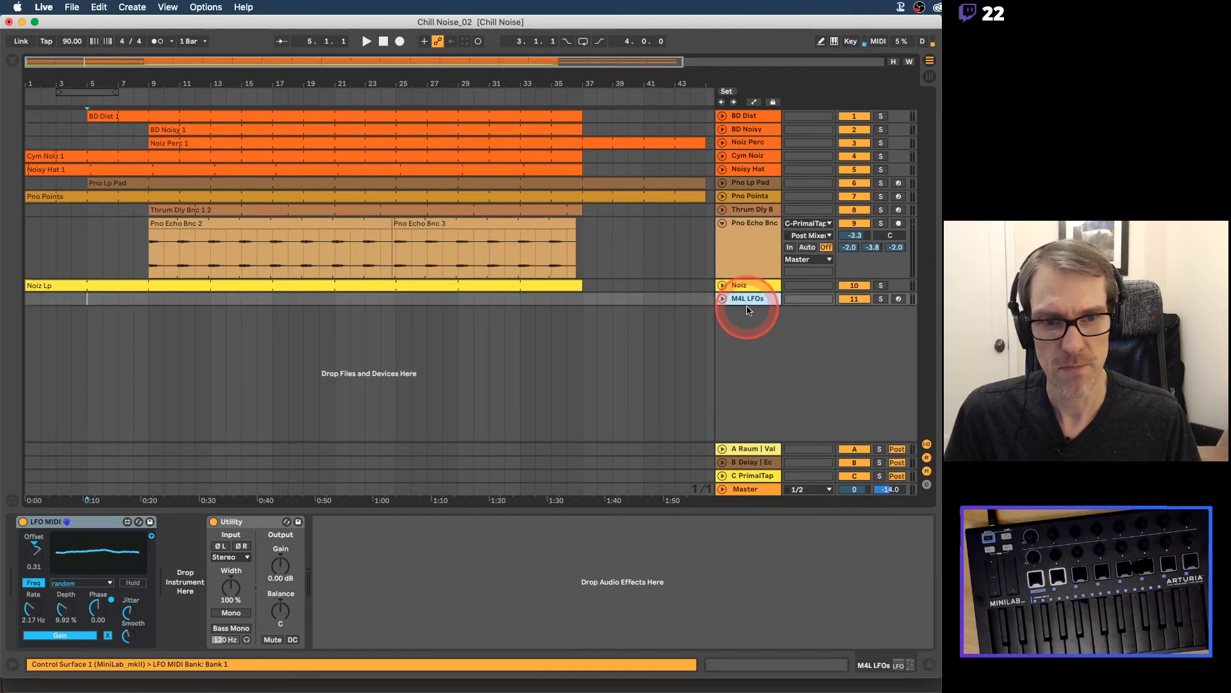
Step: Extend the BD Dist 1 clip's end to bar 45 and audition the section from bar 37
click(209, 75)
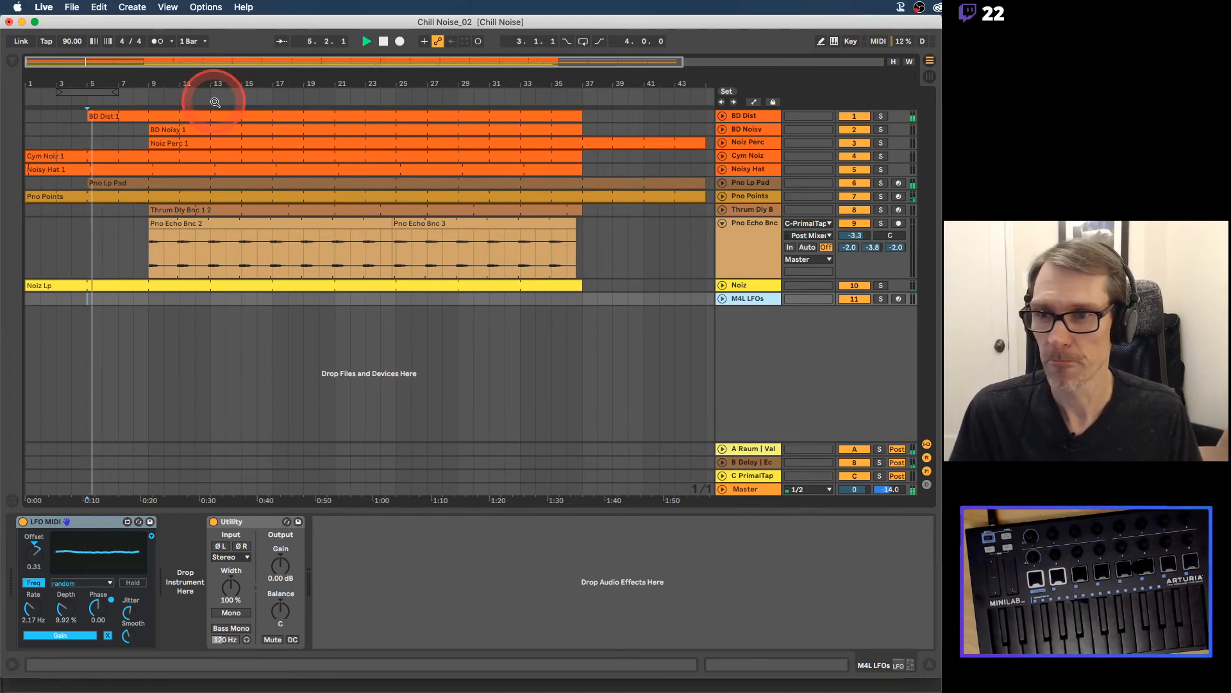
drag(578, 117, 694, 116)
click(588, 240)
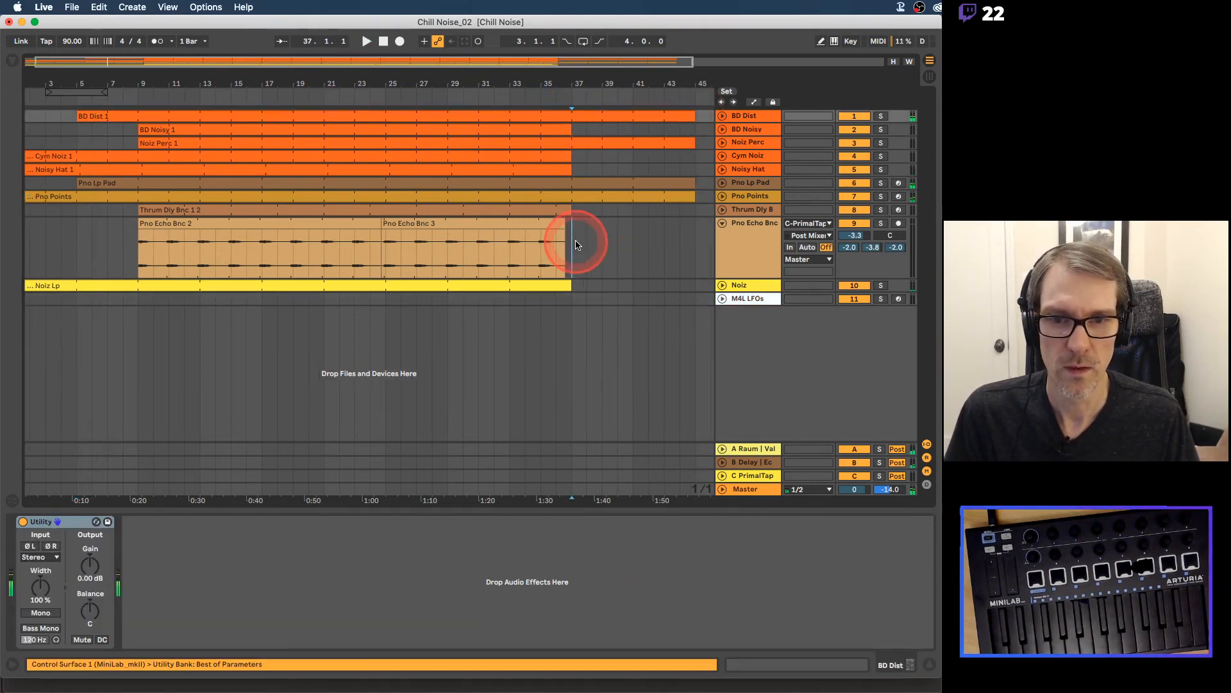
key(space)
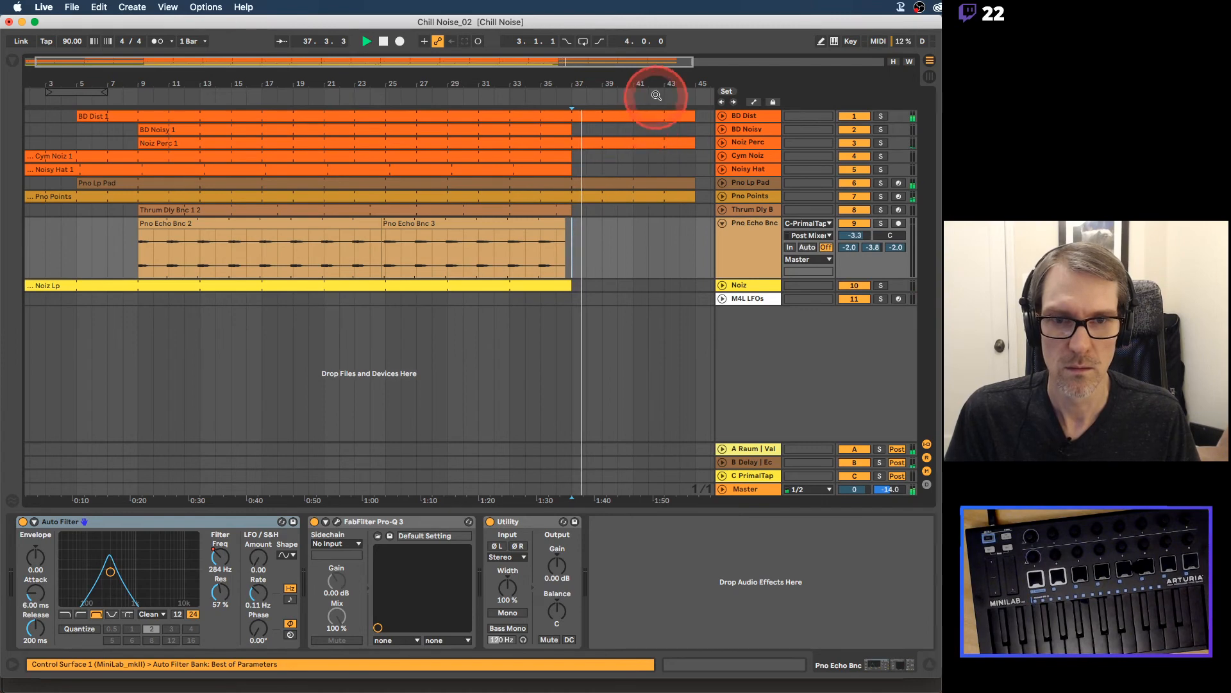
drag(655, 87, 629, 86)
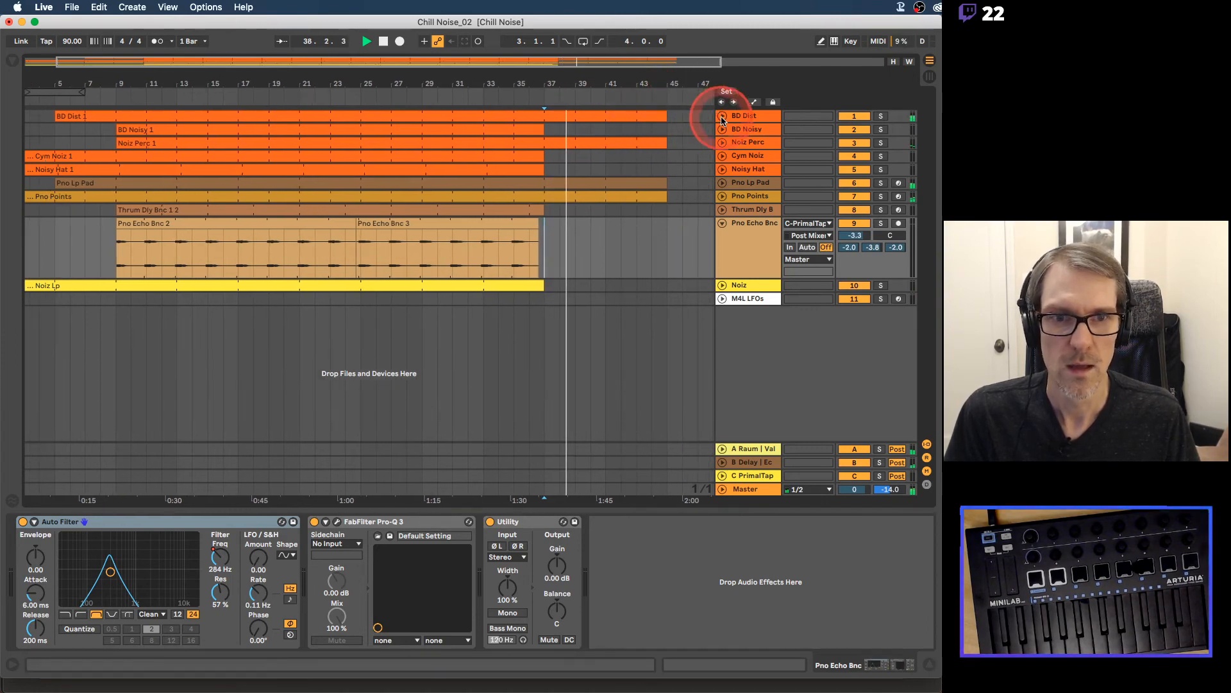
key(space)
Step: Show the browser and add an Auto Filter to the BD Dist track, placed ahead of its Utility device
click(751, 116)
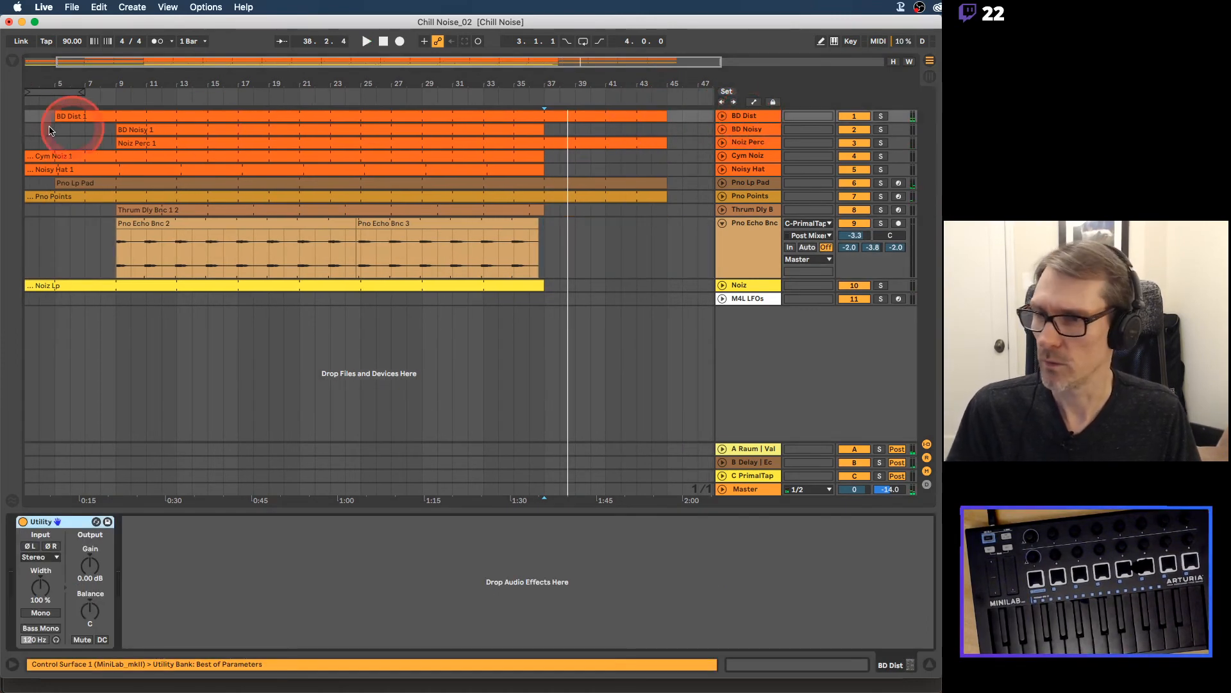
click(12, 60)
click(145, 93)
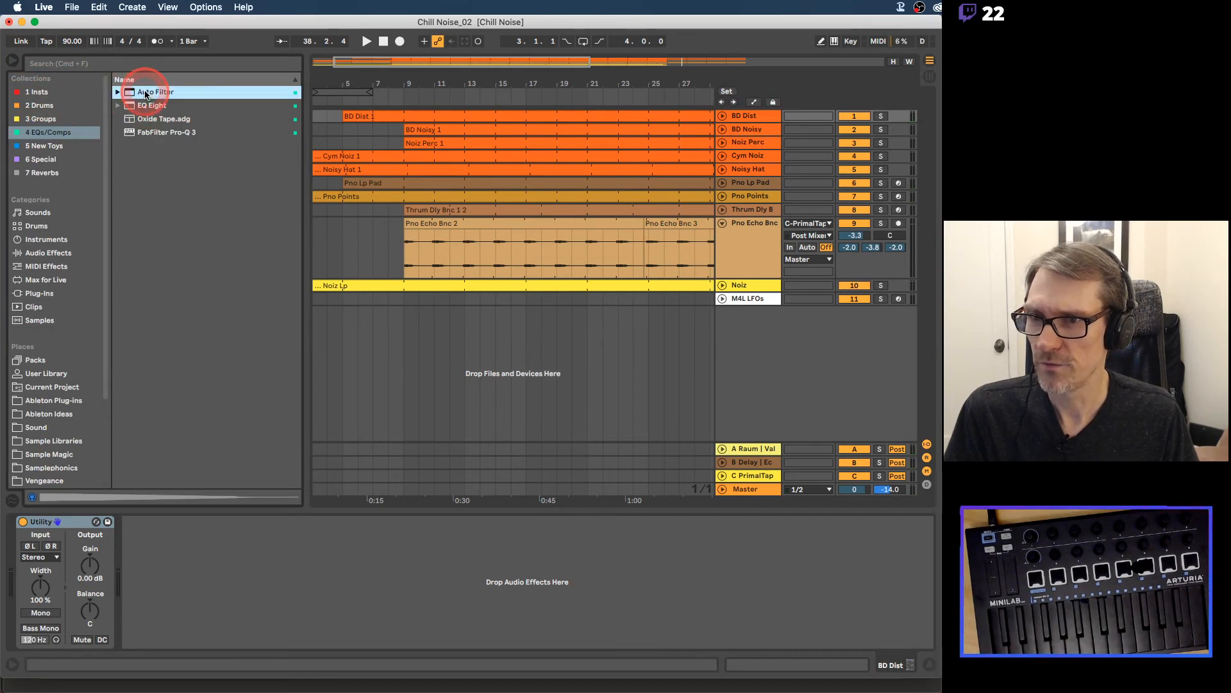
drag(430, 116, 429, 118)
drag(209, 522, 40, 537)
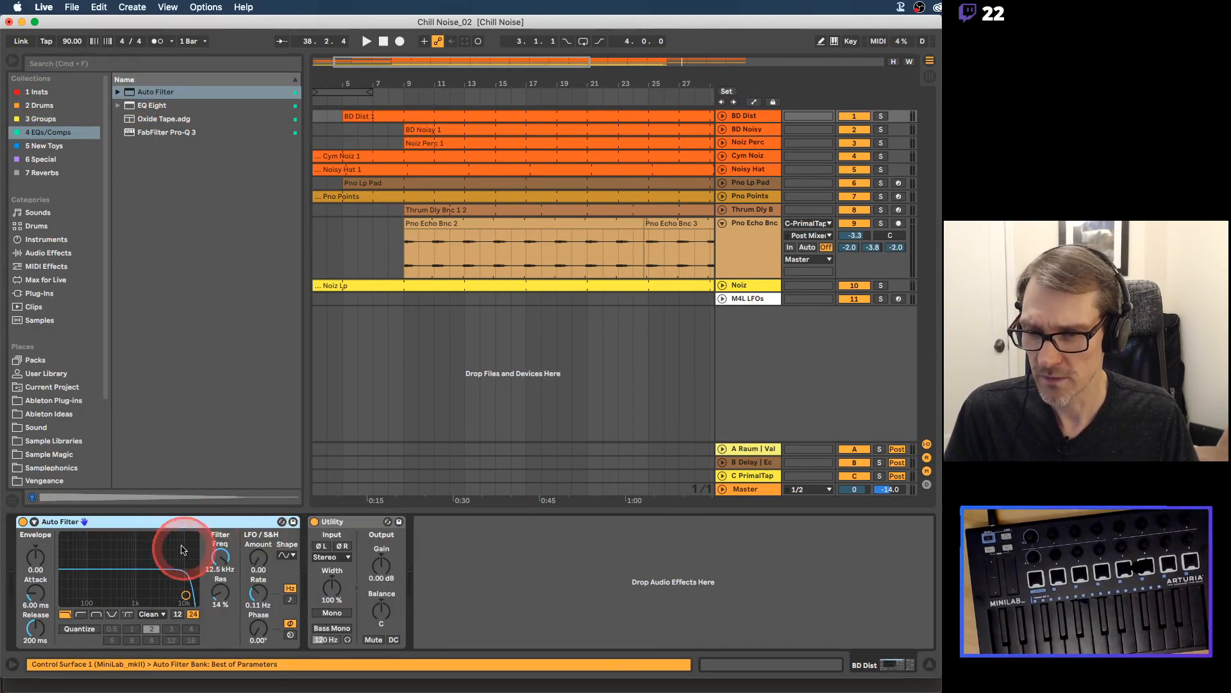
Step: Switch to automation view and unfold the BD Dist track to show its Auto Filter Frequency envelope
click(524, 368)
drag(676, 83, 679, 74)
key(a)
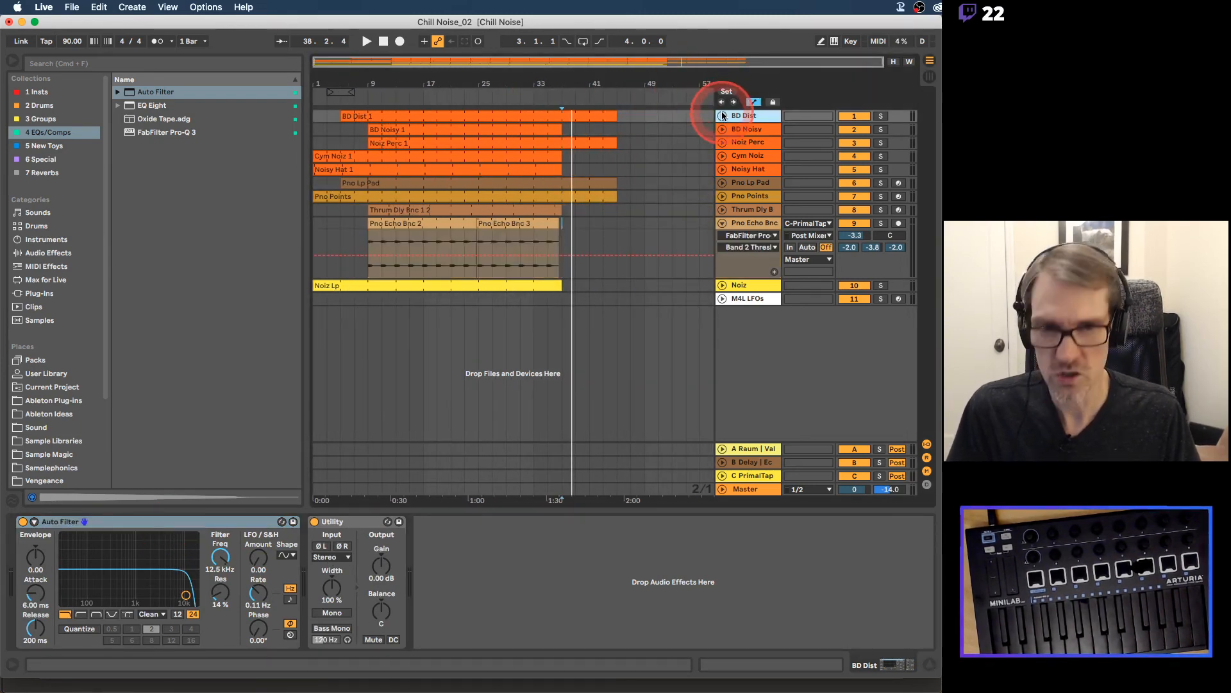
click(721, 116)
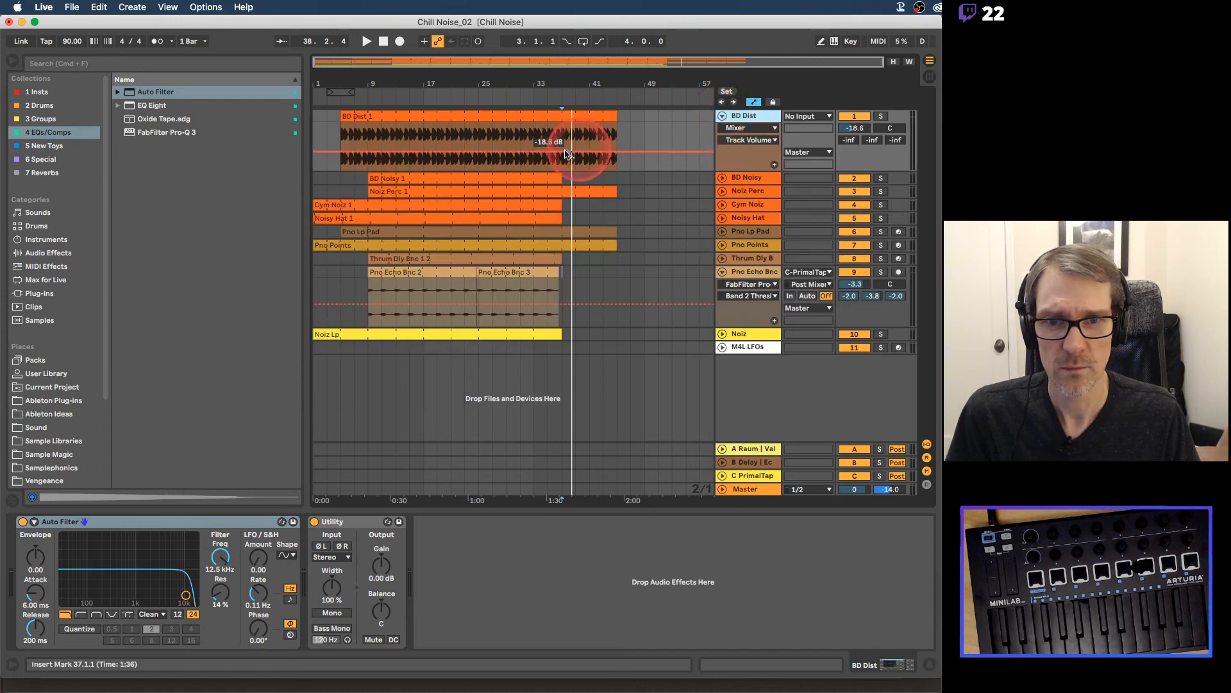
click(221, 557)
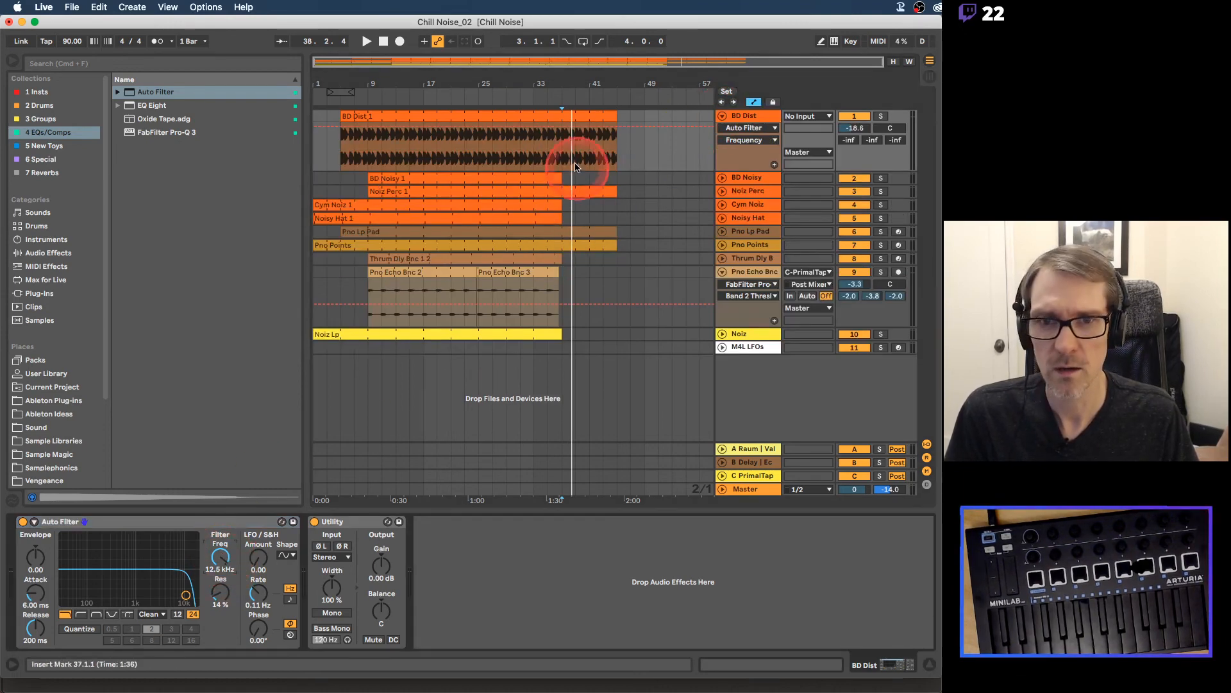
Step: Lower the BD Dist track's Auto Filter frequency automation to 390 Hz from bar 37 onward while auditioning the section
drag(563, 148, 615, 132)
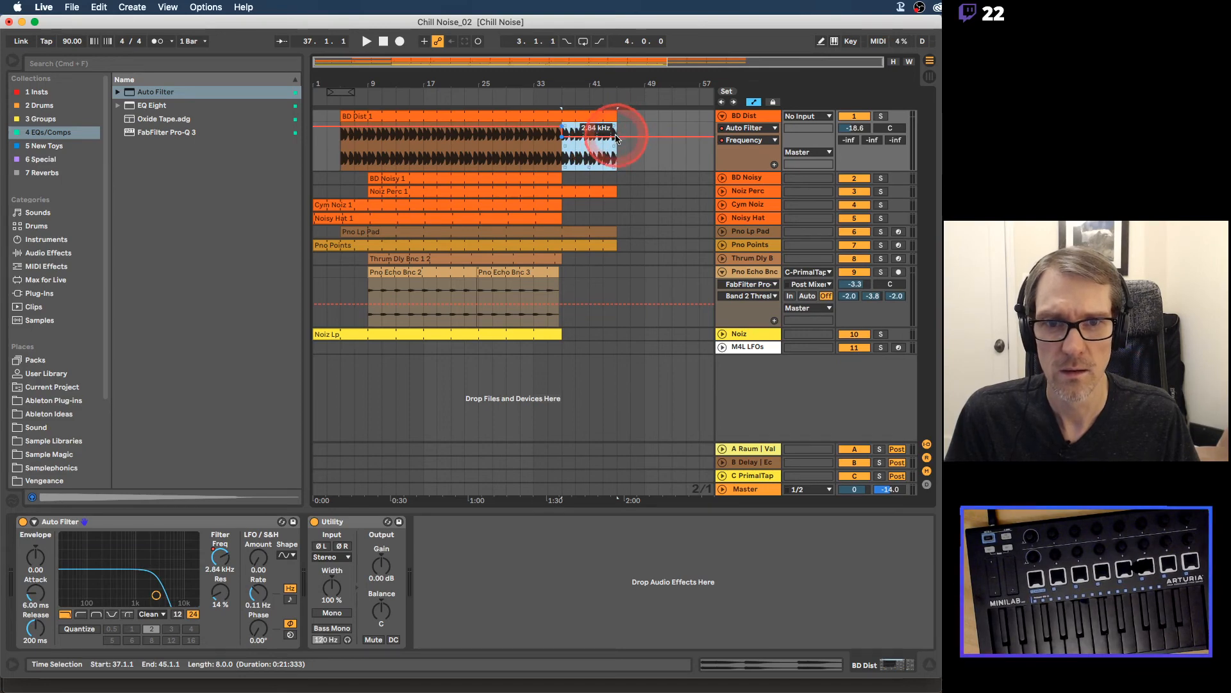
drag(579, 86, 579, 109)
key(space)
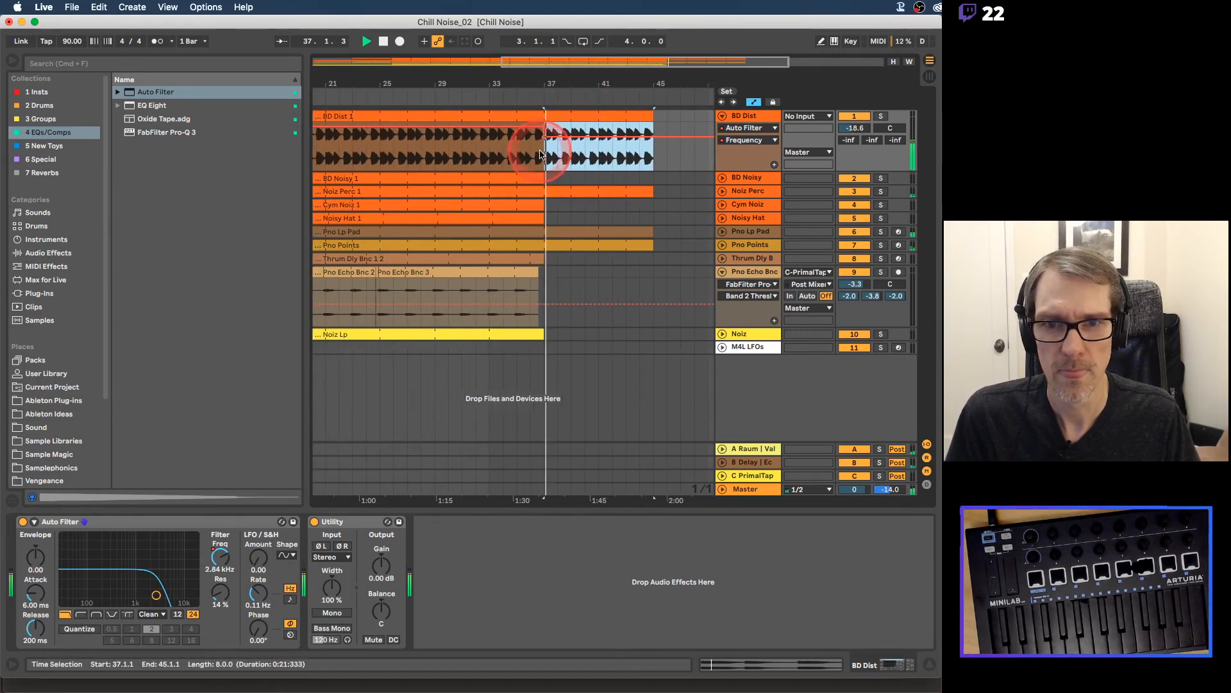
click(544, 140)
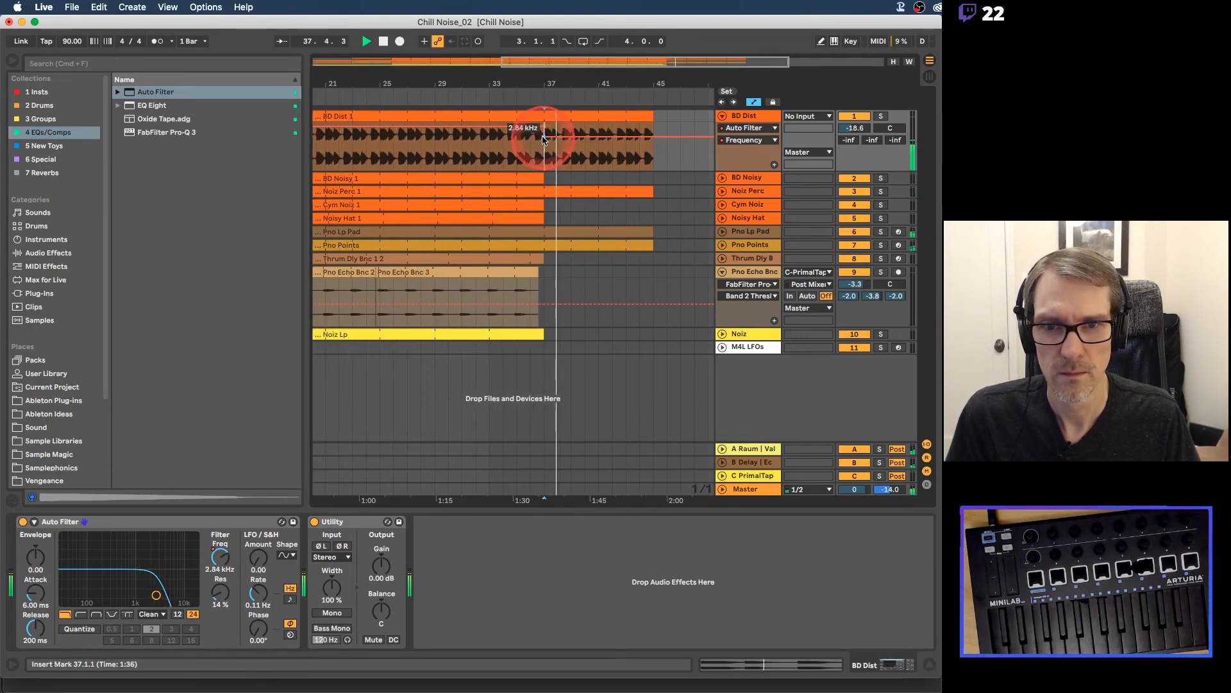
drag(544, 140, 543, 153)
drag(530, 90, 531, 82)
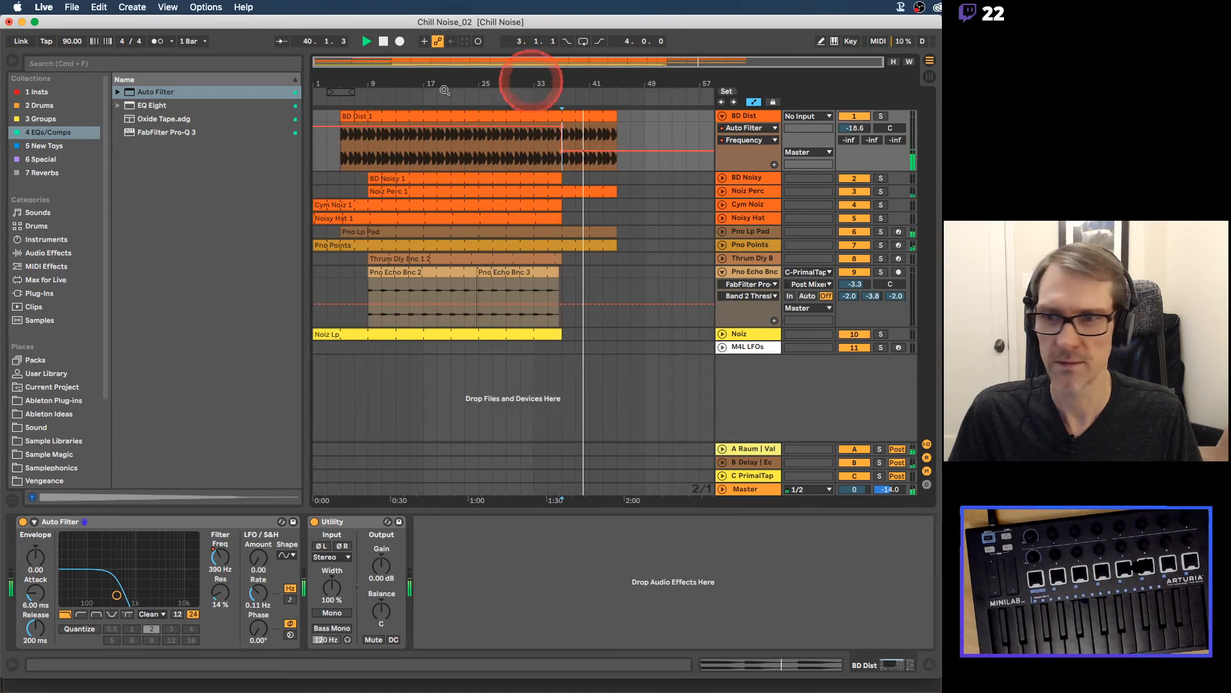
Step: Hide the browser and drop the BD Dist track's Auto Filter frequency automation to 390 Hz between bars 5 and 9
click(12, 60)
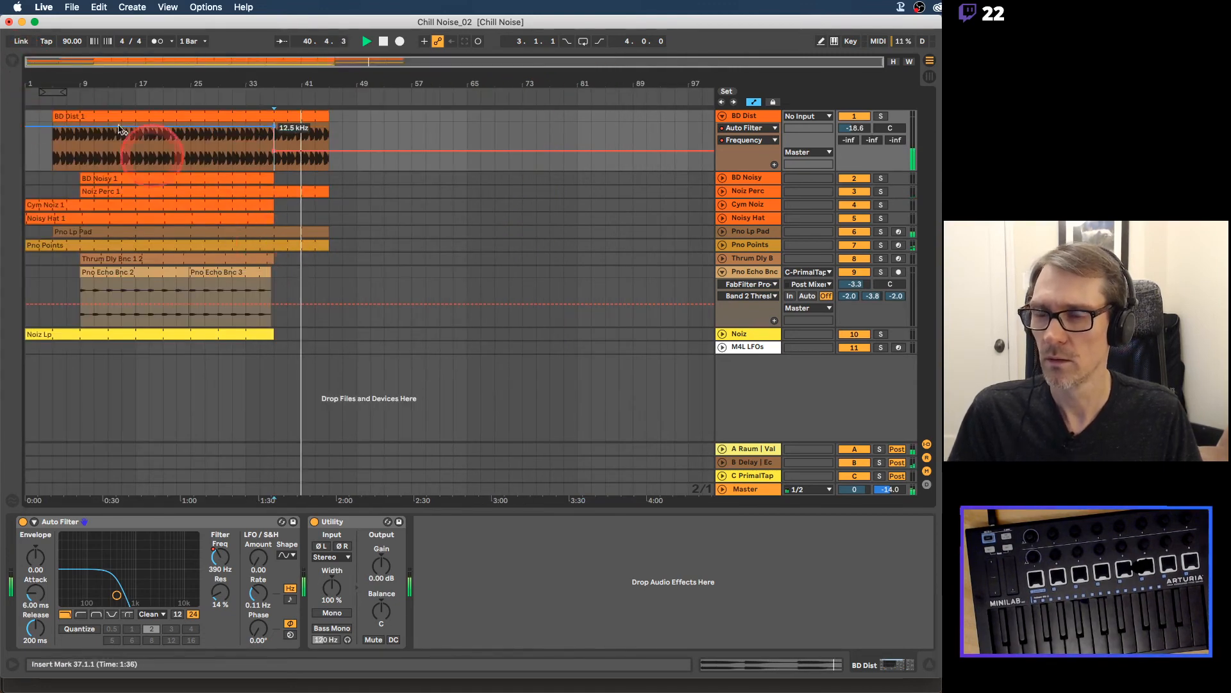
drag(68, 79, 101, 80)
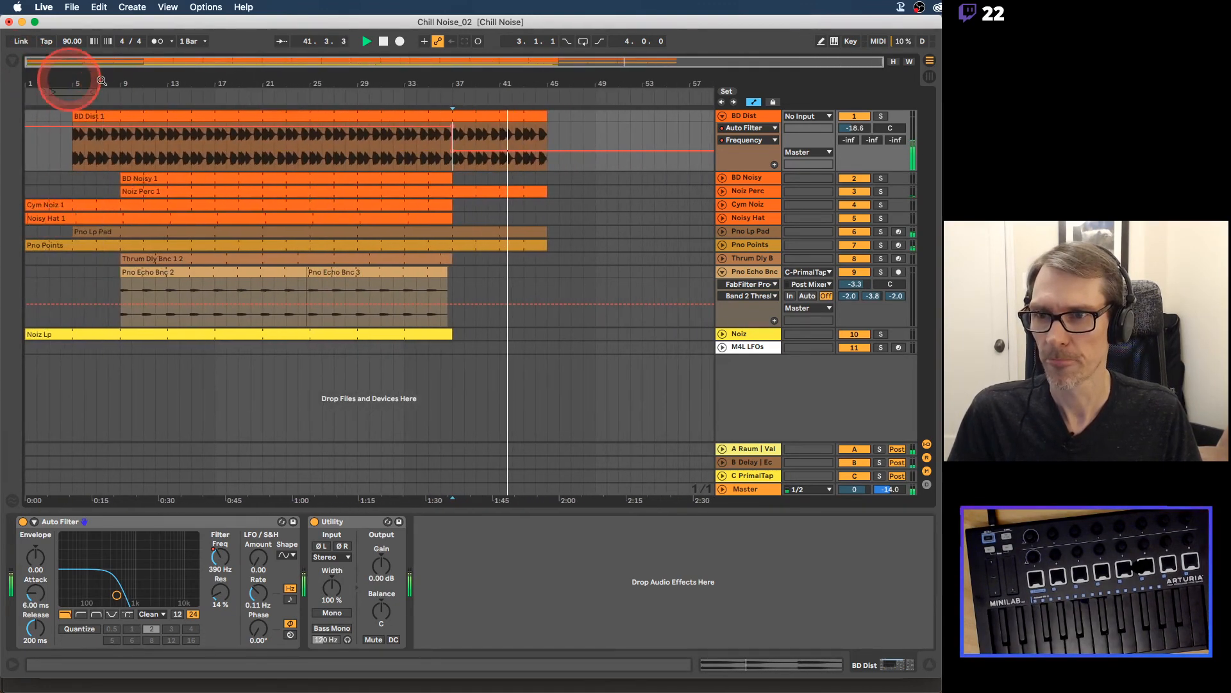
key(space)
drag(454, 164, 492, 168)
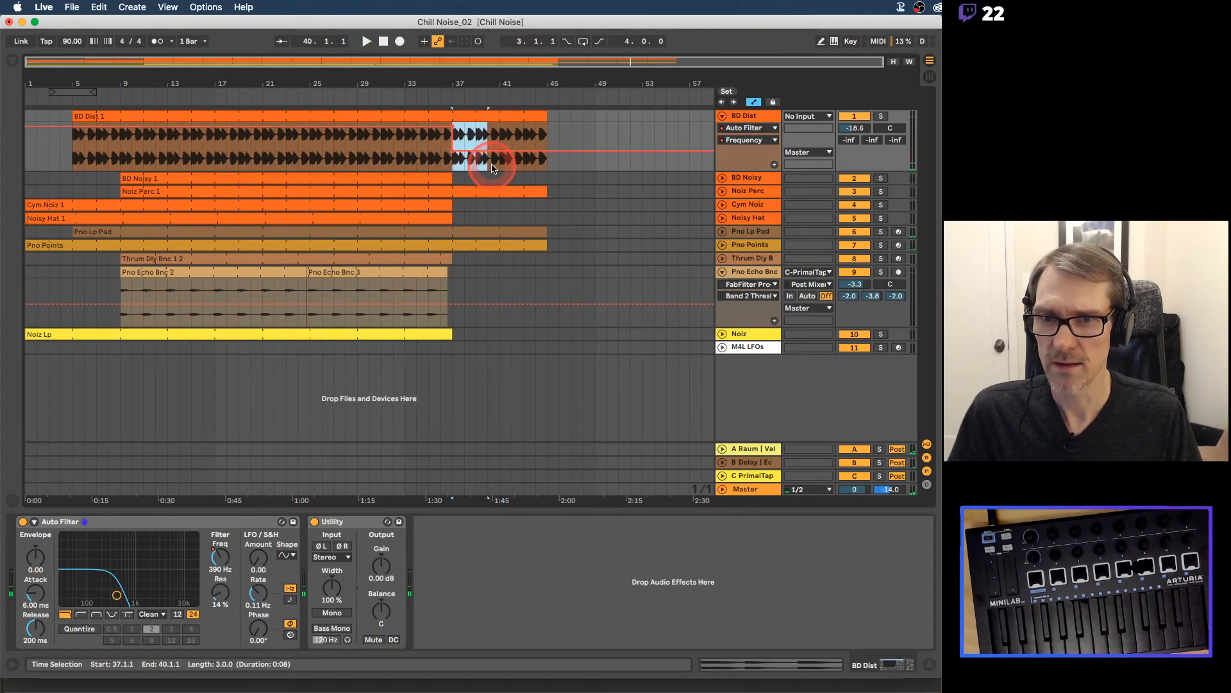
drag(73, 158, 106, 141)
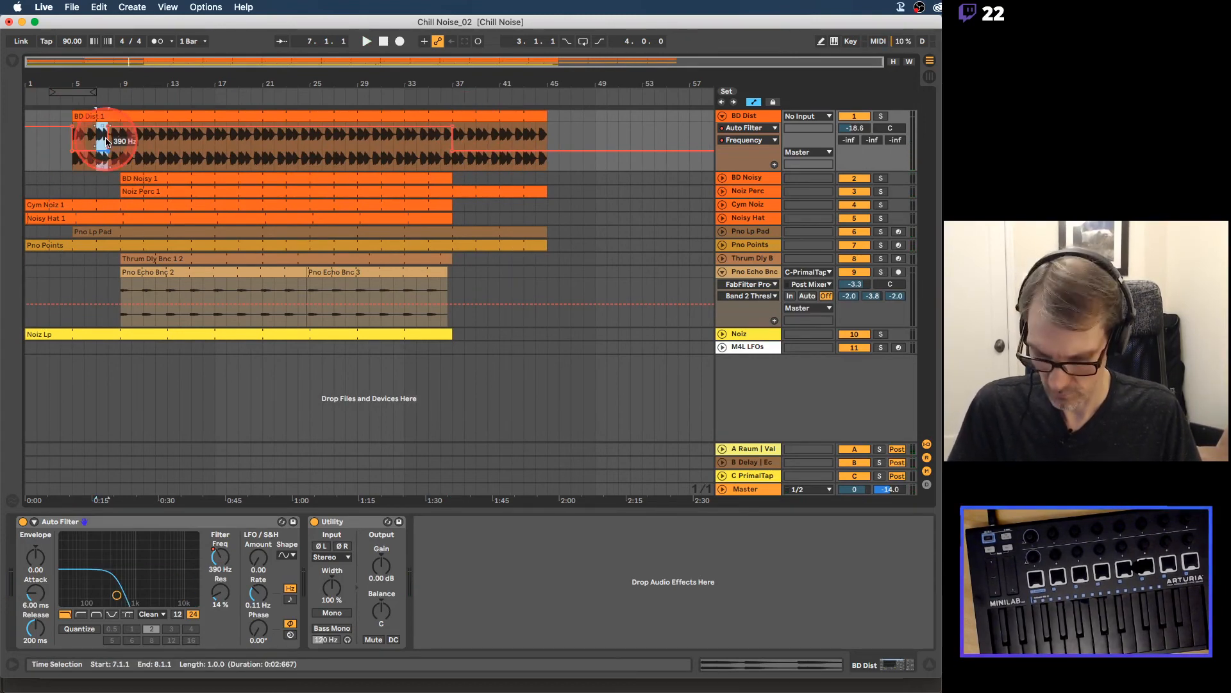
key(Right)
click(57, 161)
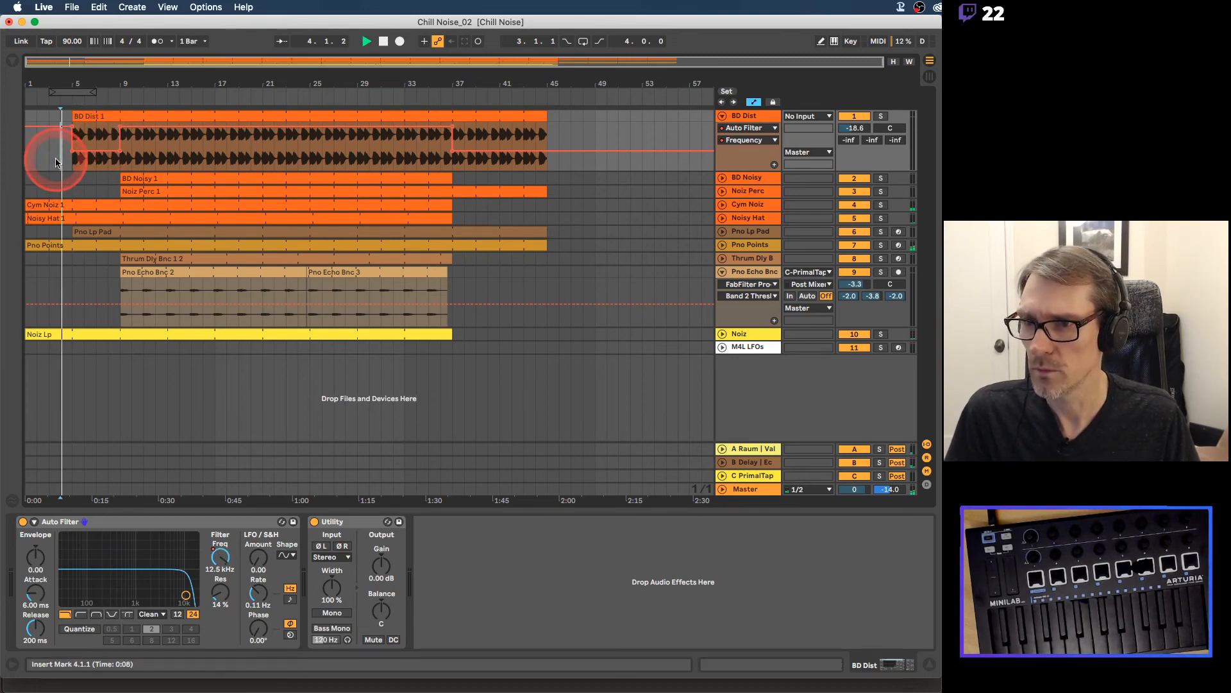
Step: Reshape the BD Dist filter frequency automation into a curved rise from 390 Hz at bar 5 up to 12.5 kHz at bar 9
drag(55, 74, 94, 80)
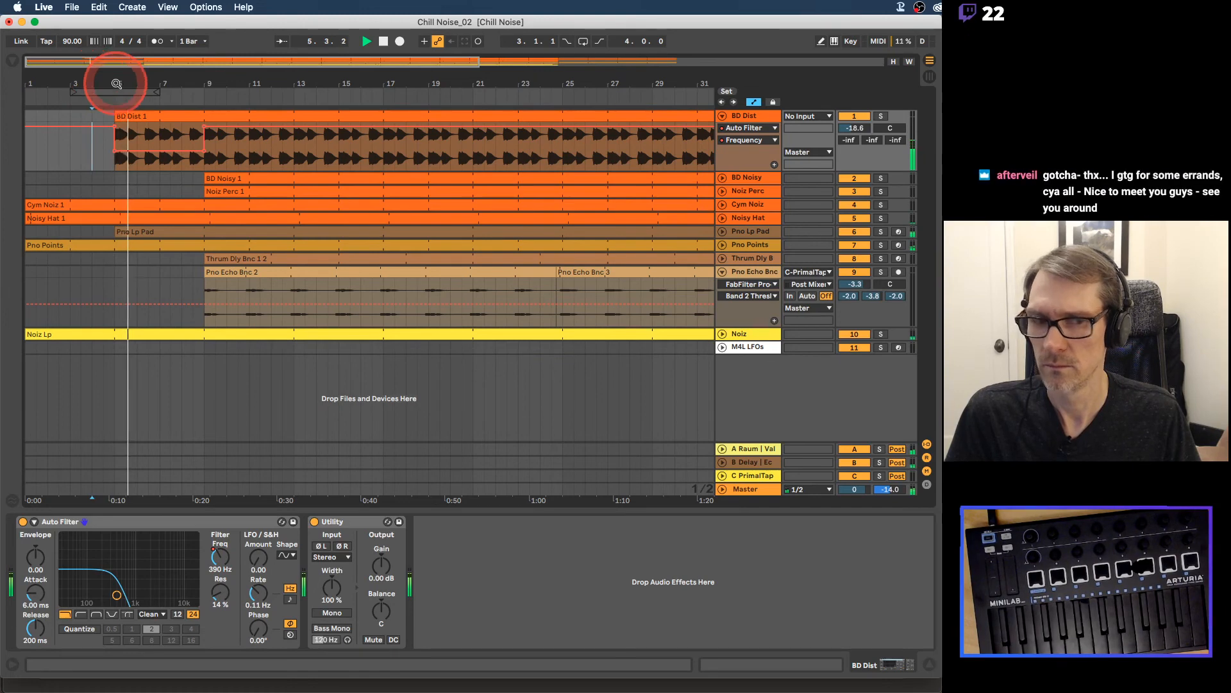
click(205, 151)
drag(175, 139, 190, 142)
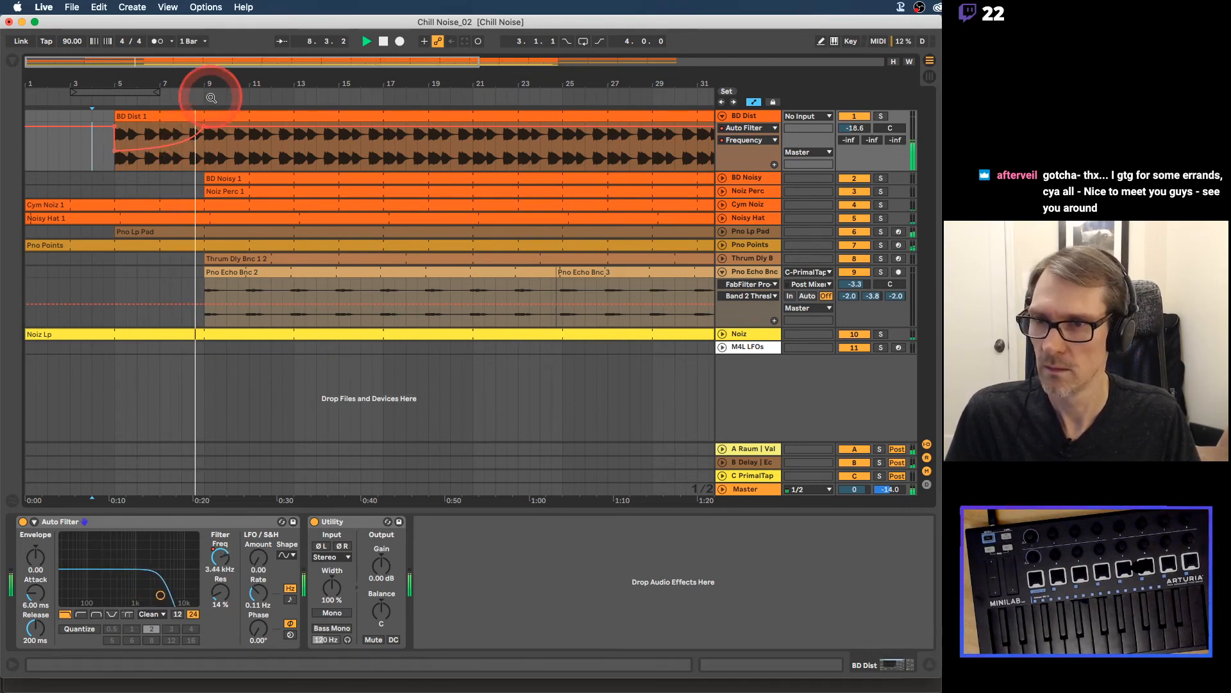
drag(210, 98, 142, 89)
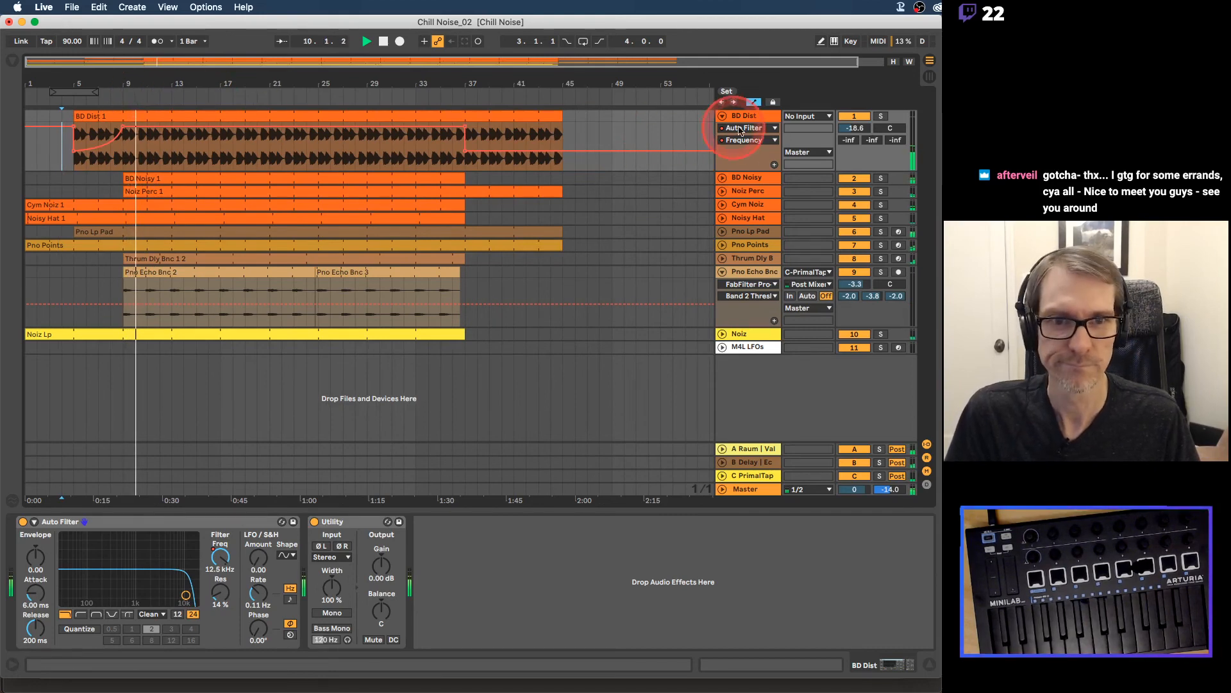
Step: Audition the arrangement from bar 33 into the filtered kick section at bar 37
click(516, 127)
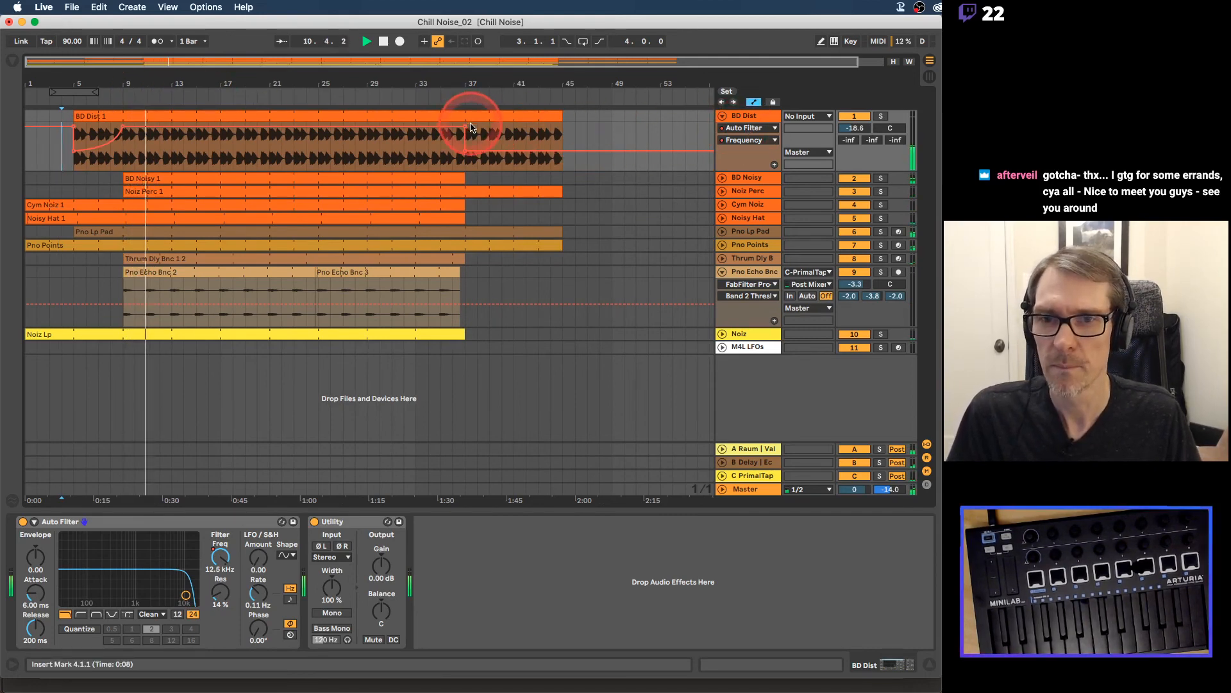
drag(435, 83, 449, 88)
click(414, 128)
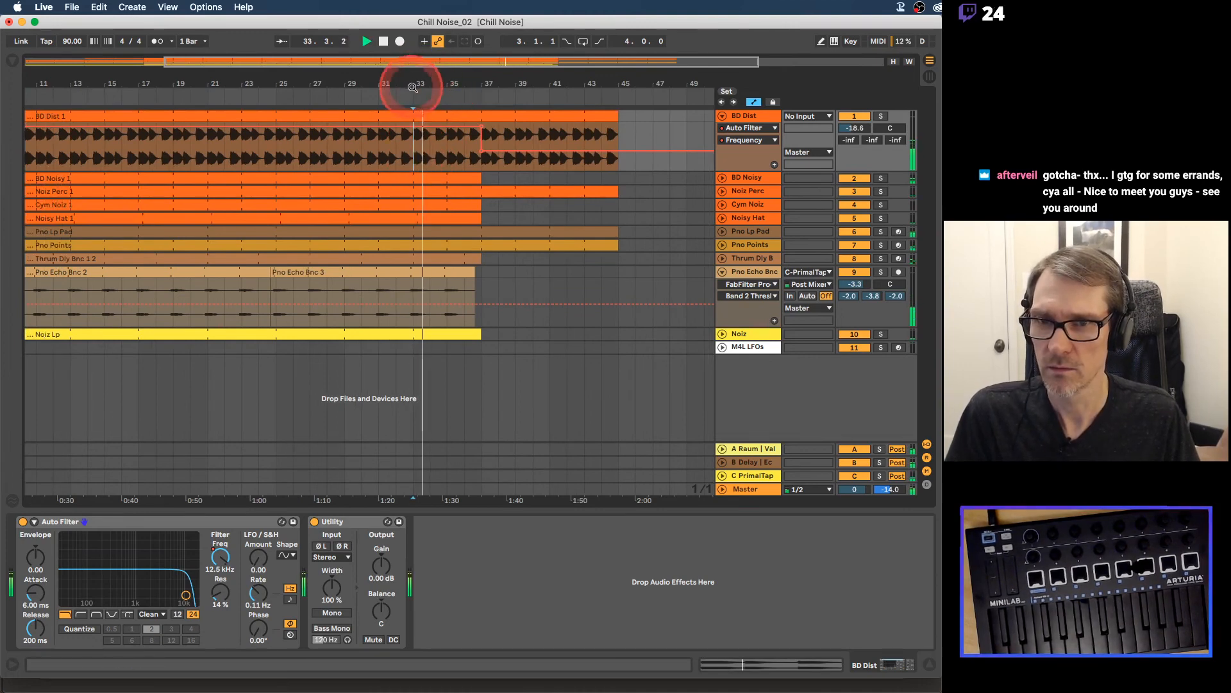
drag(413, 86, 466, 88)
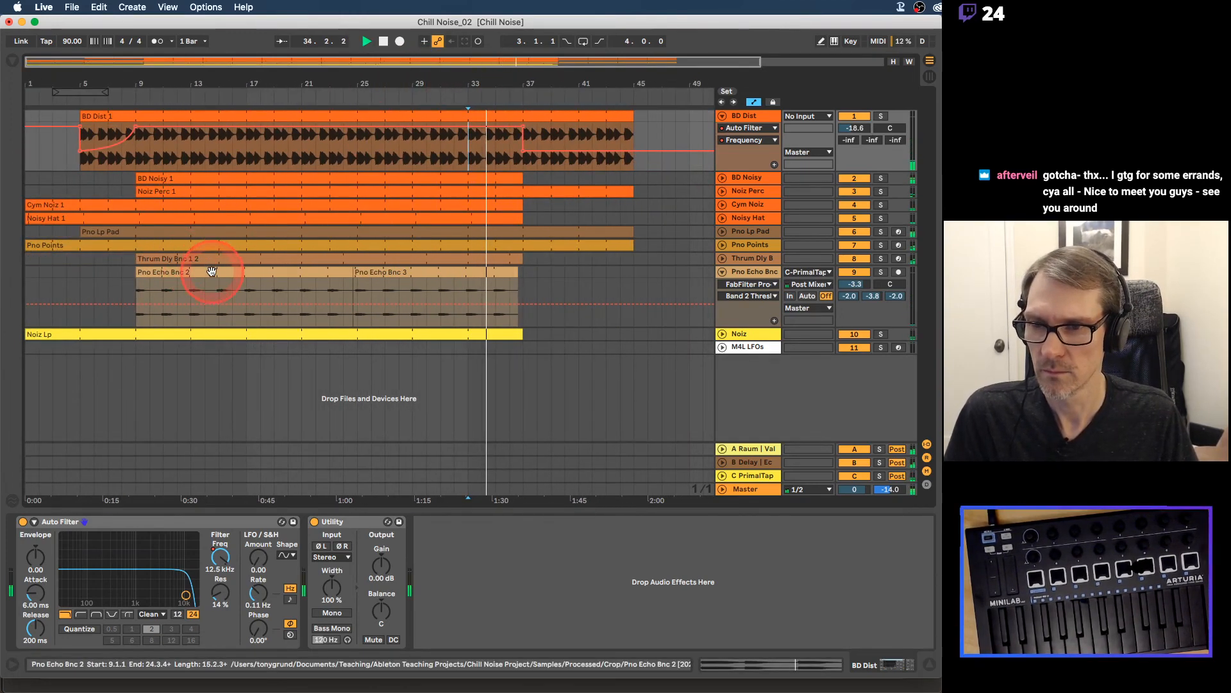
Step: Select the Pno Echo Bnc 2 clip and show its track's Auto Filter Frequency envelope
click(206, 272)
click(181, 544)
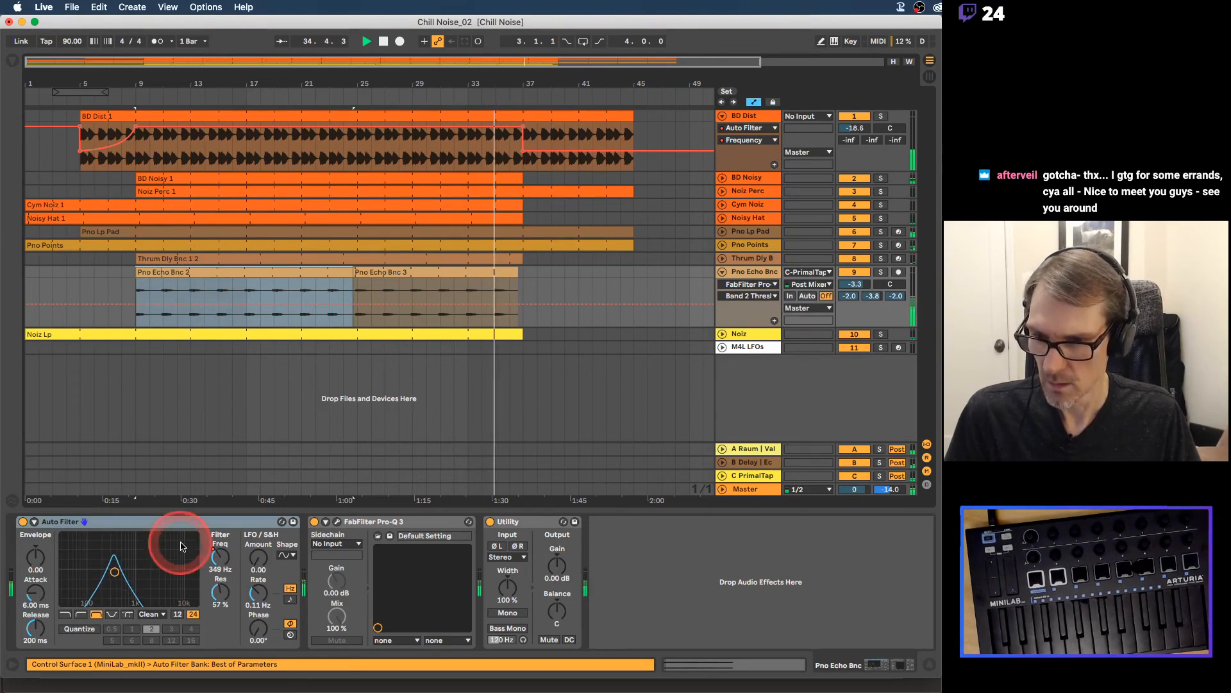
click(220, 557)
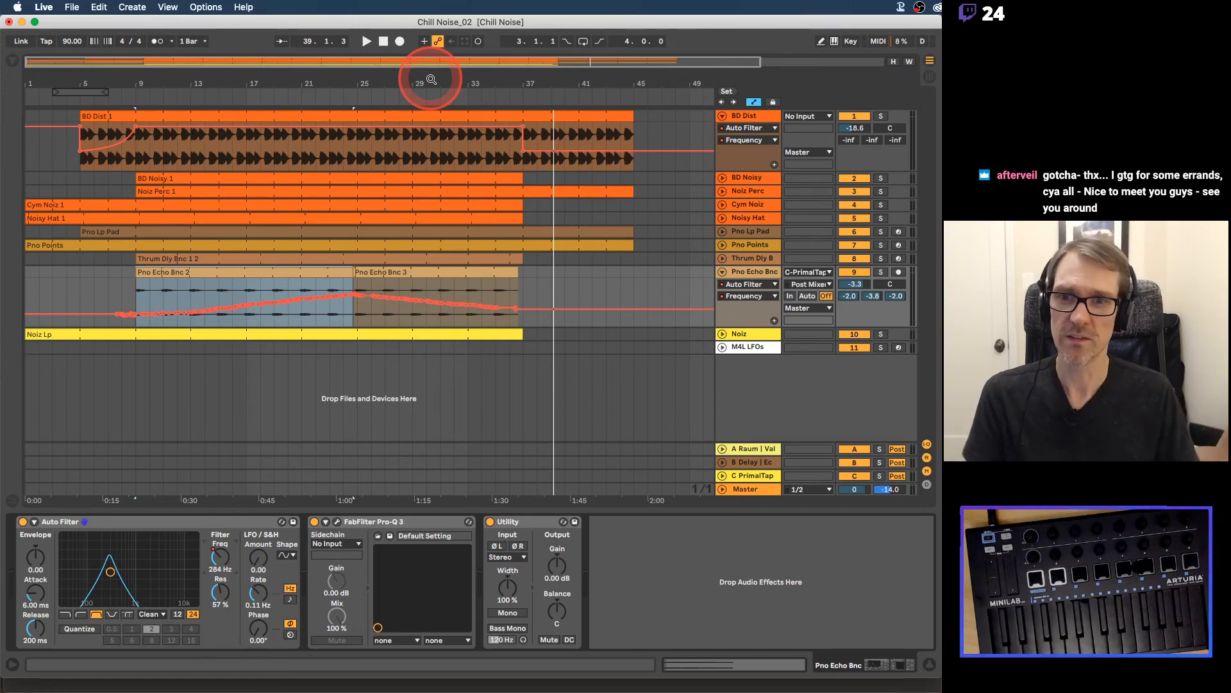
Step: Fold the BD Dist and Pno Echo Bnc tracks and unfold the Pno Lp Pad track
click(723, 117)
click(722, 224)
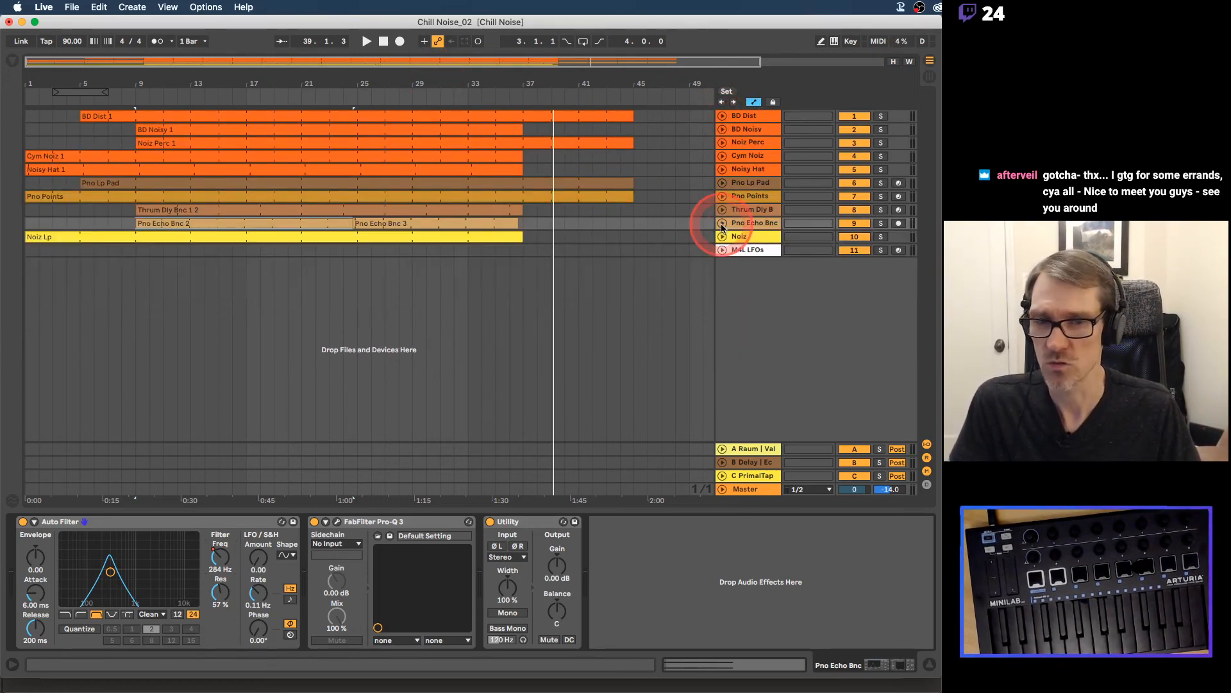
click(725, 185)
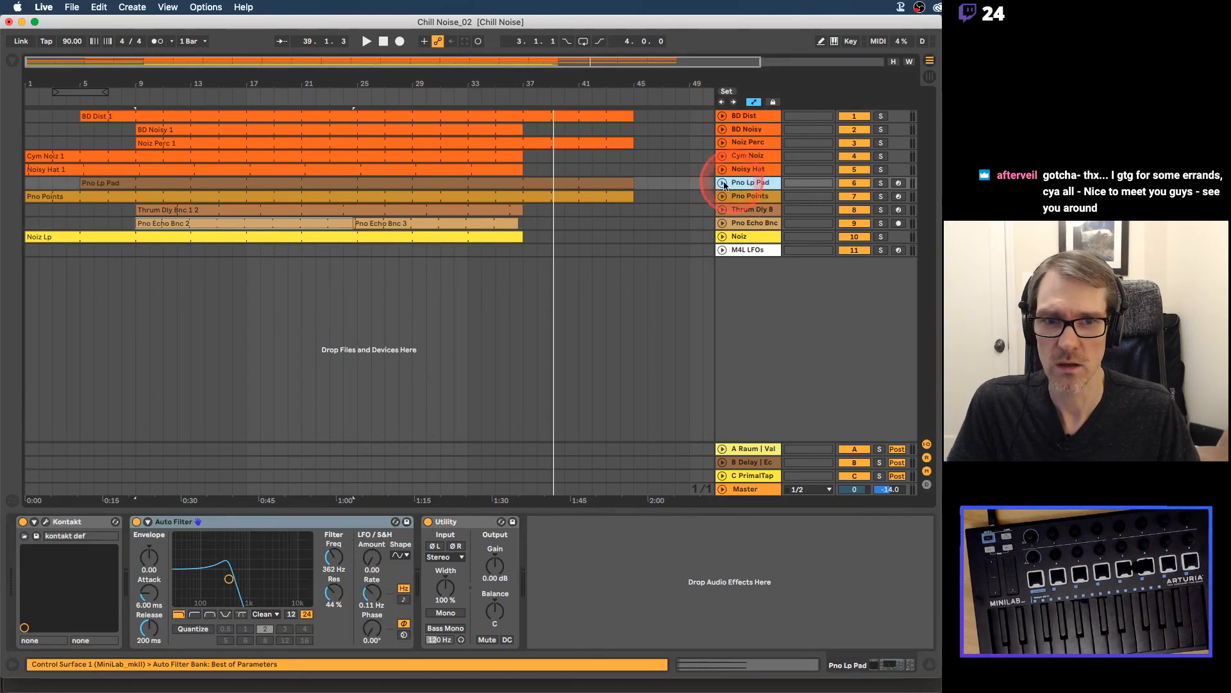
click(724, 184)
Step: Leave automation view, solo the Pno Lp Pad track and audition its clip from bar 5
drag(78, 76, 144, 75)
click(147, 233)
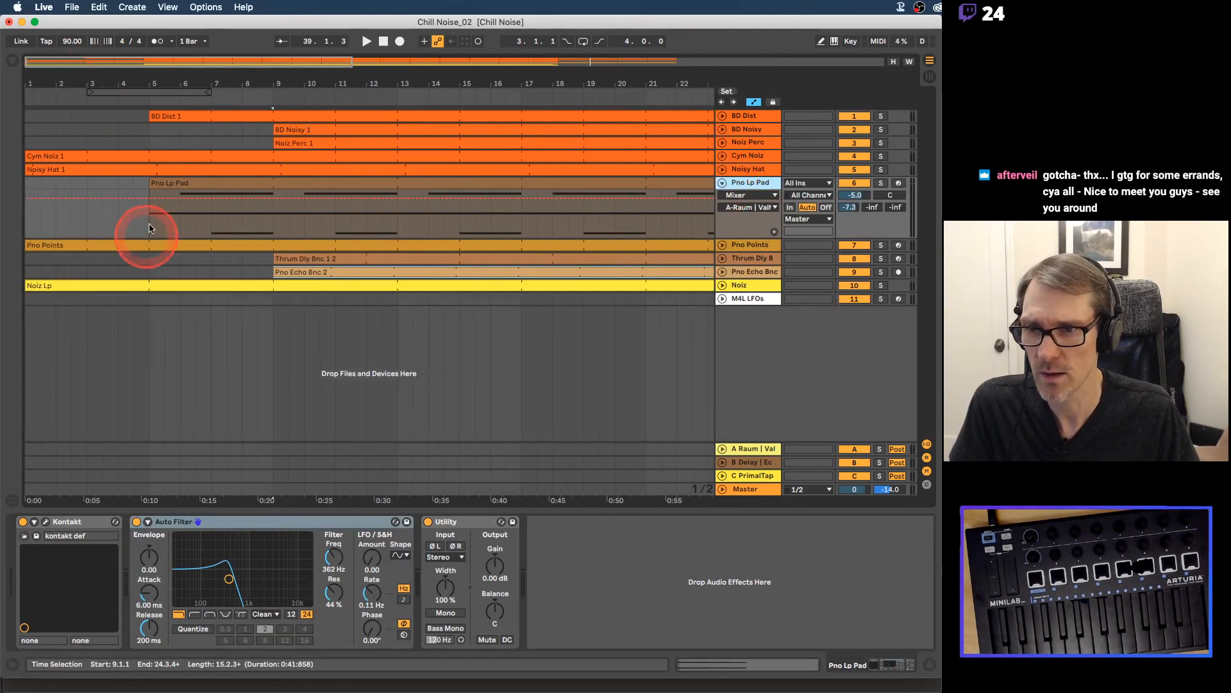
click(179, 196)
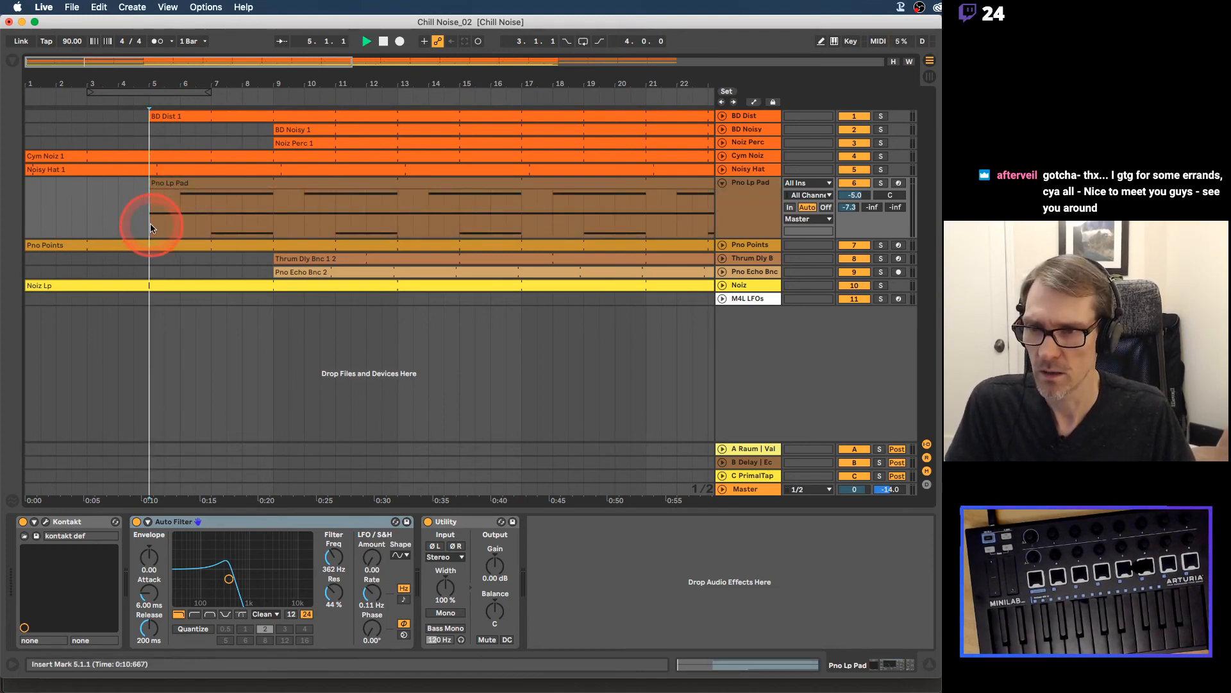
click(881, 186)
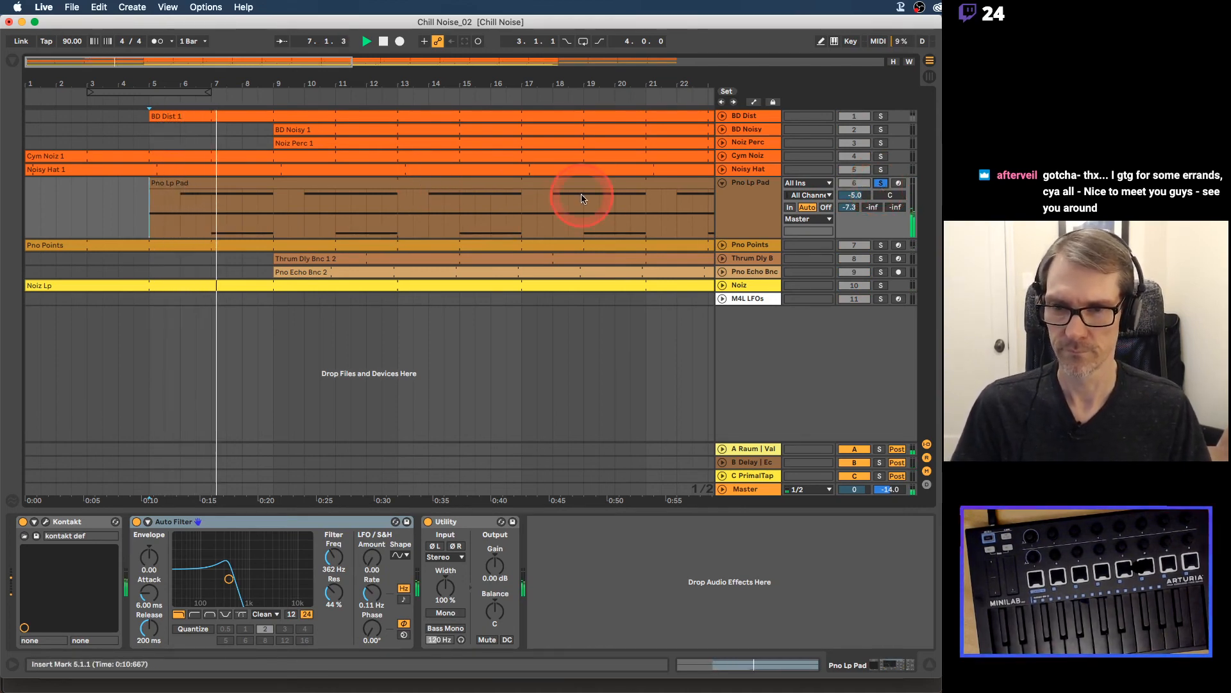
key(space)
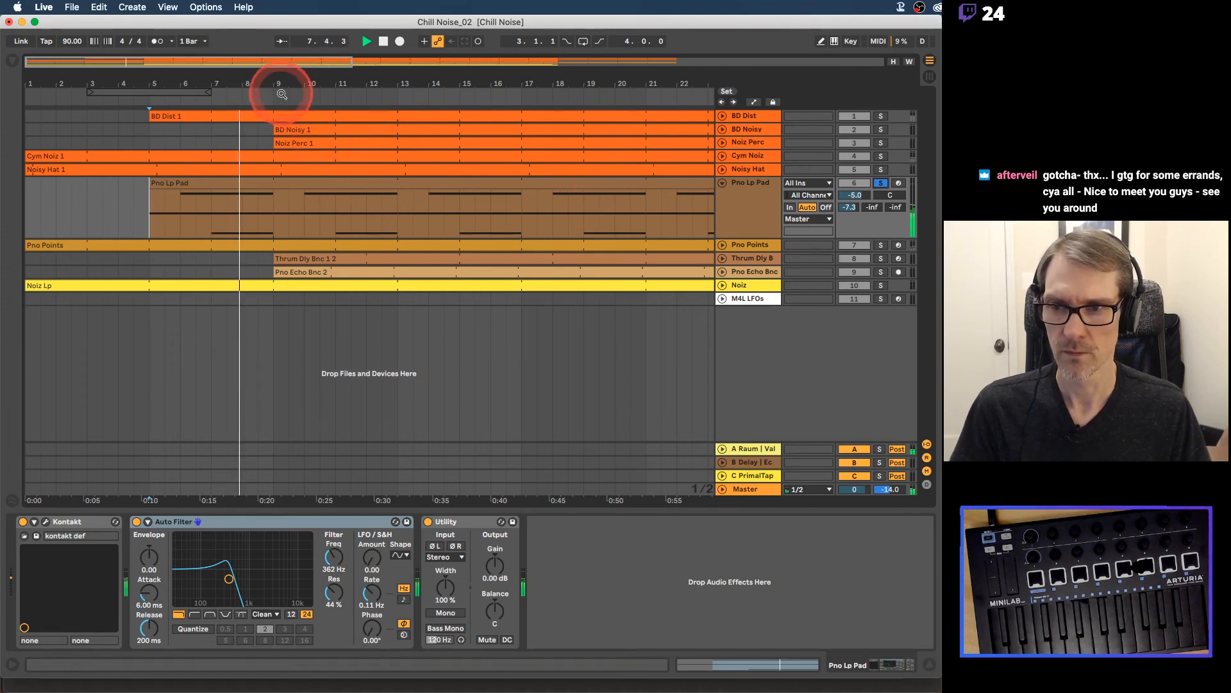
click(216, 184)
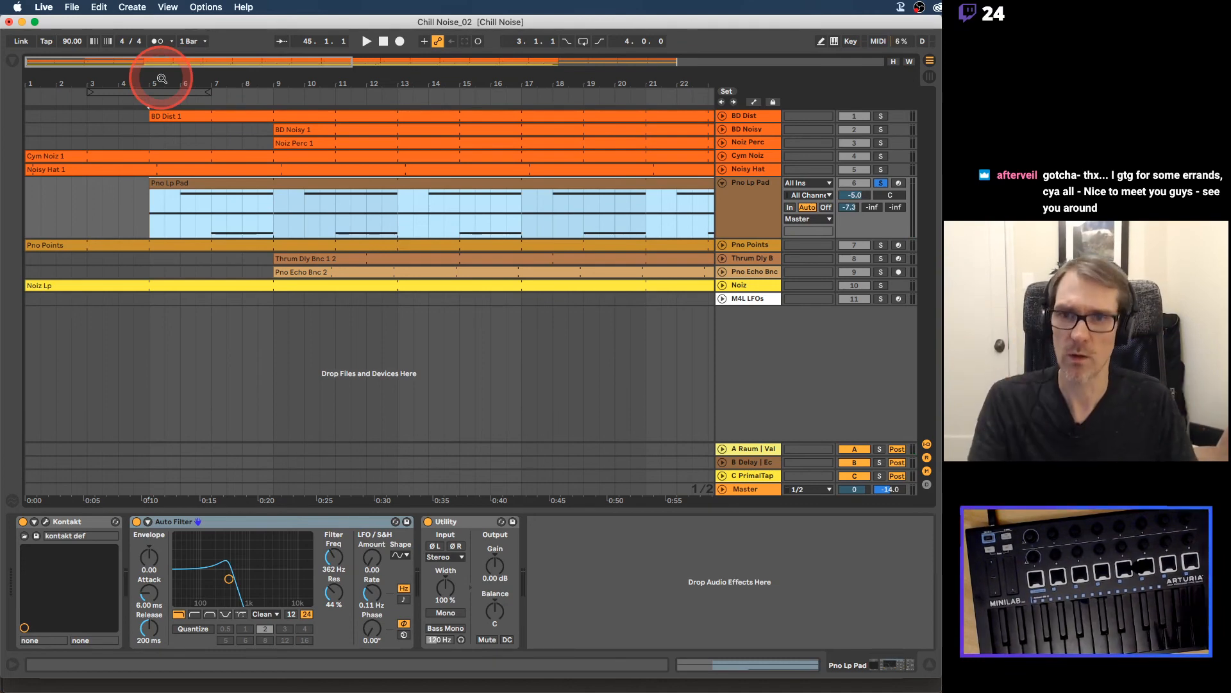
Step: Show the browser and list the tracks inside Chill Noise.als from the current project
click(14, 64)
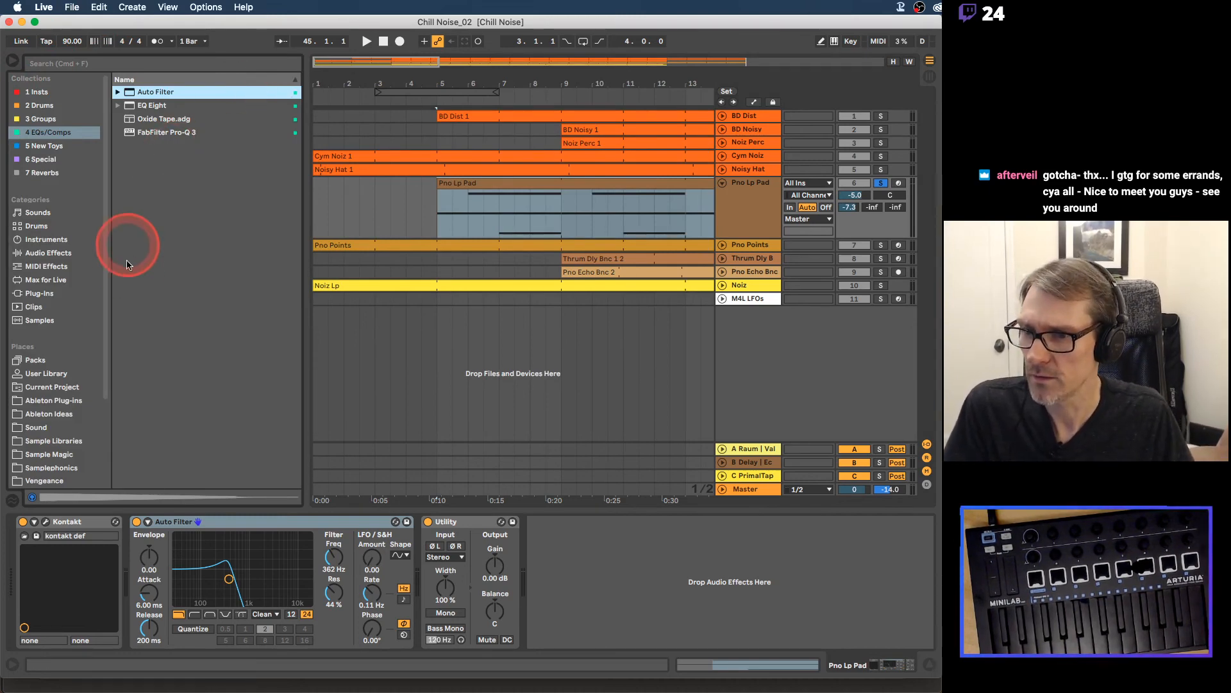
click(57, 388)
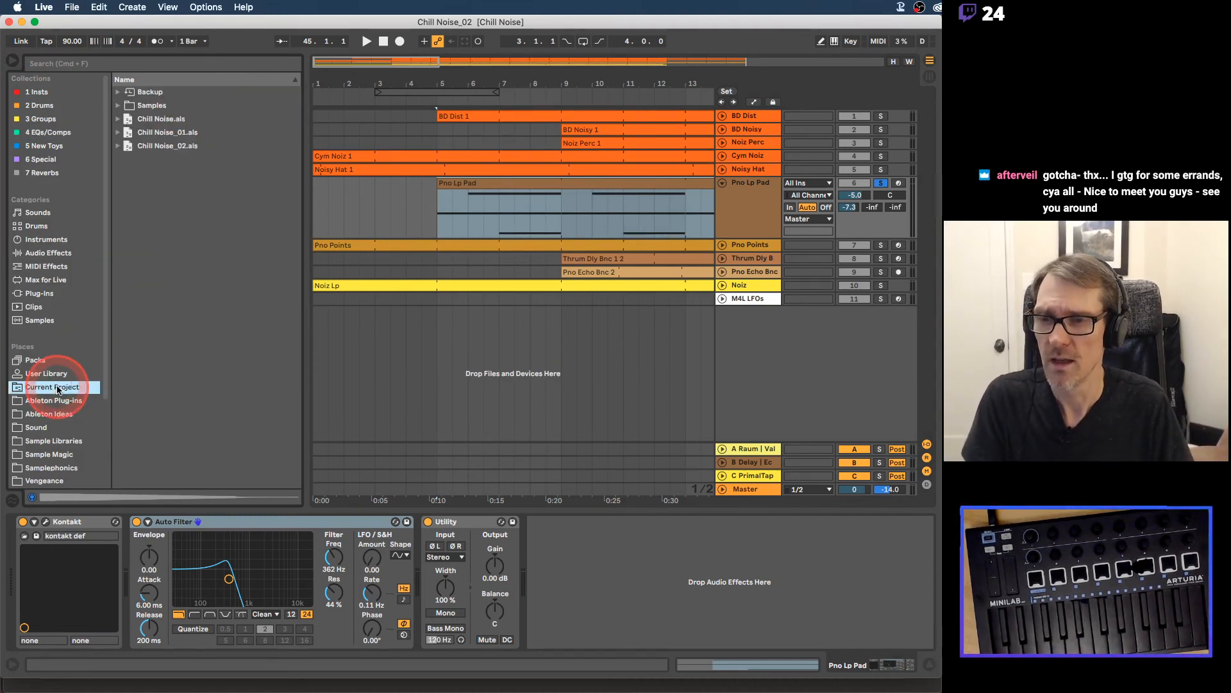
click(117, 118)
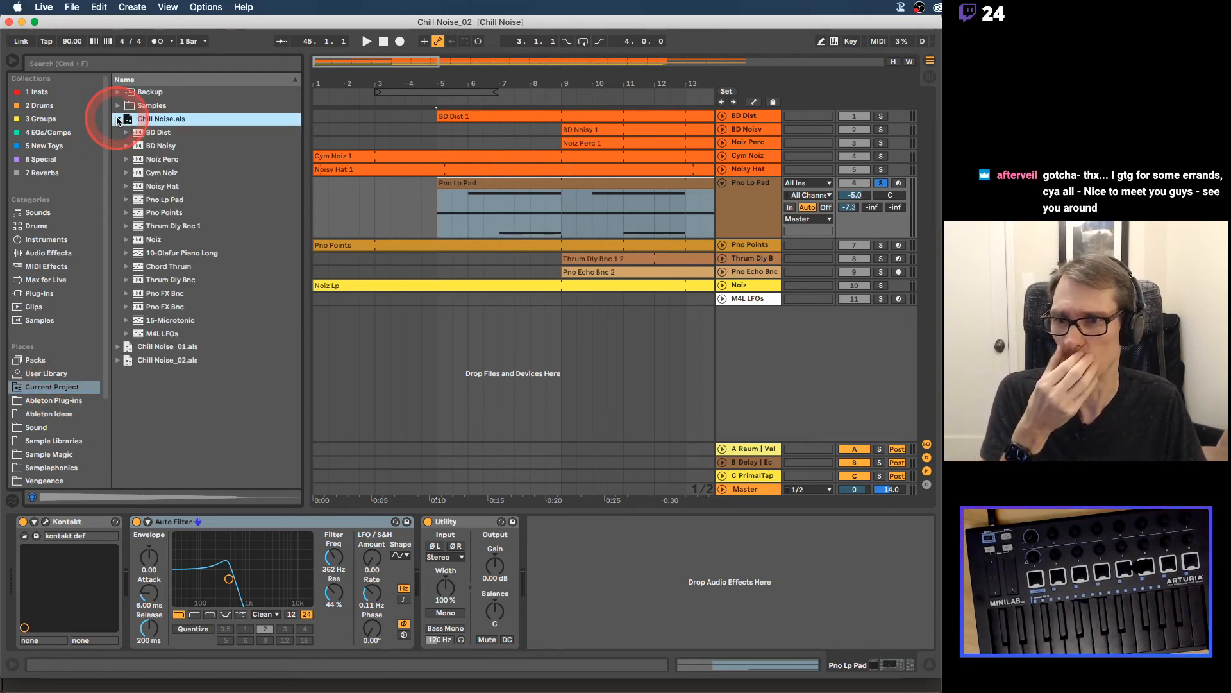
click(261, 268)
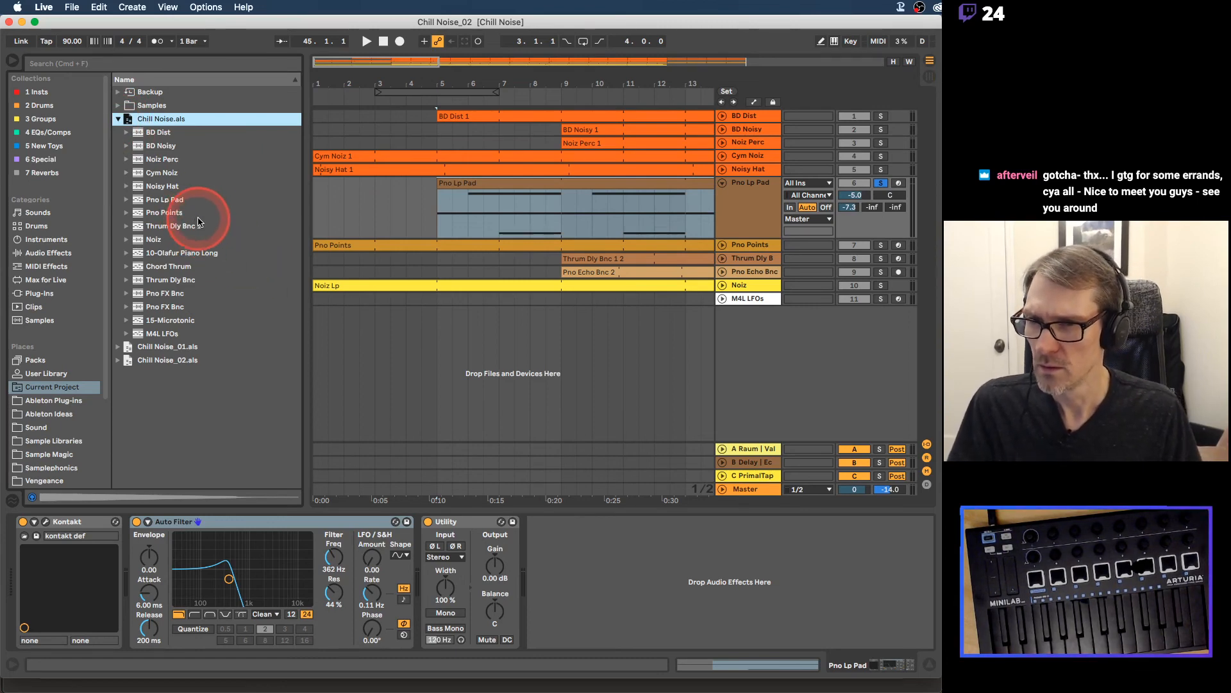
Step: Import the Pno FX Bnc track that contains the Dist Pno clip from Chill Noise.als, placing it below the existing tracks
click(165, 308)
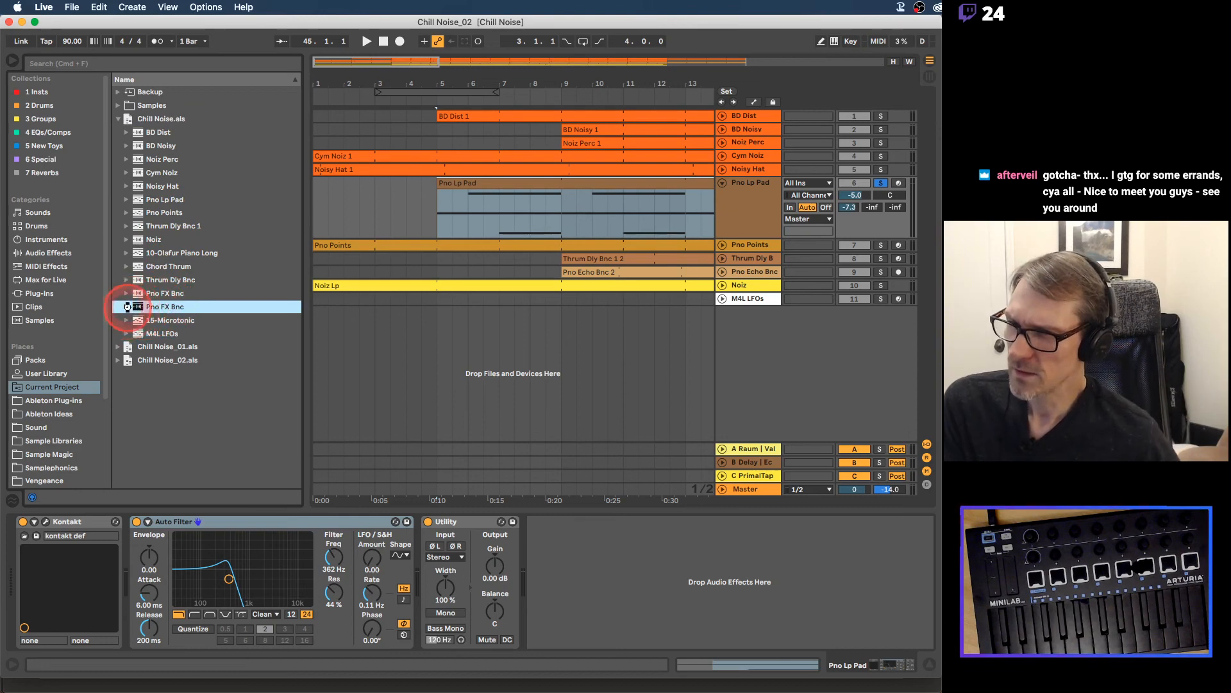
click(127, 307)
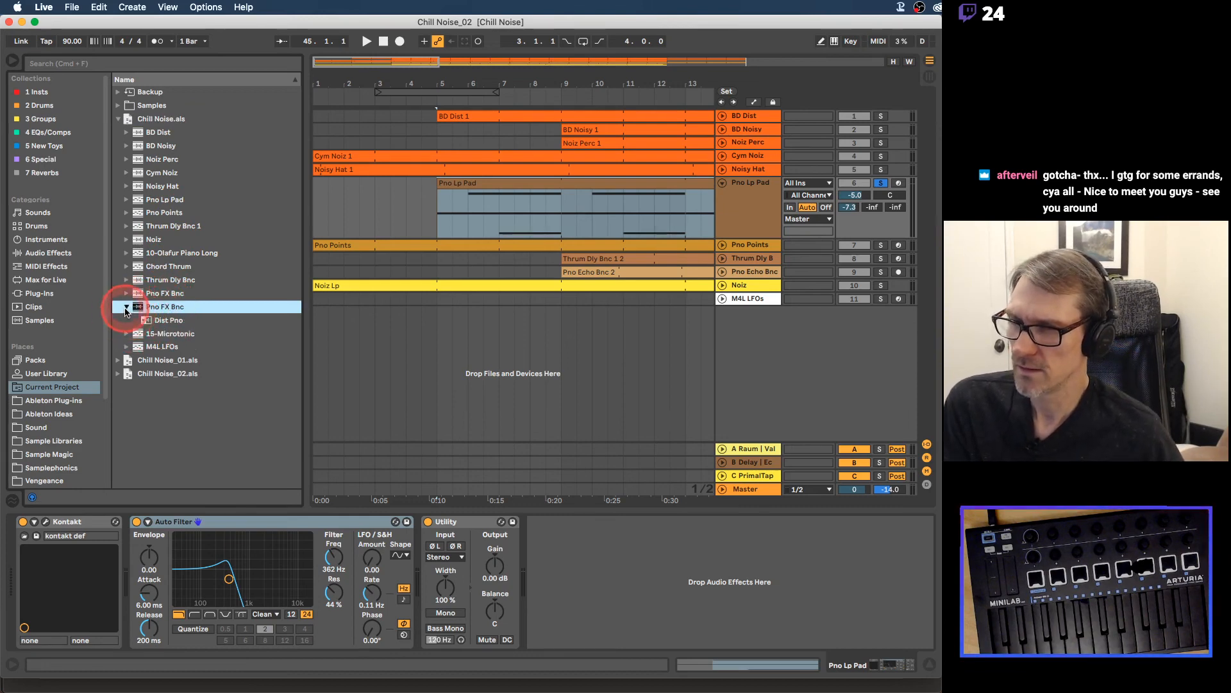
click(125, 308)
click(125, 294)
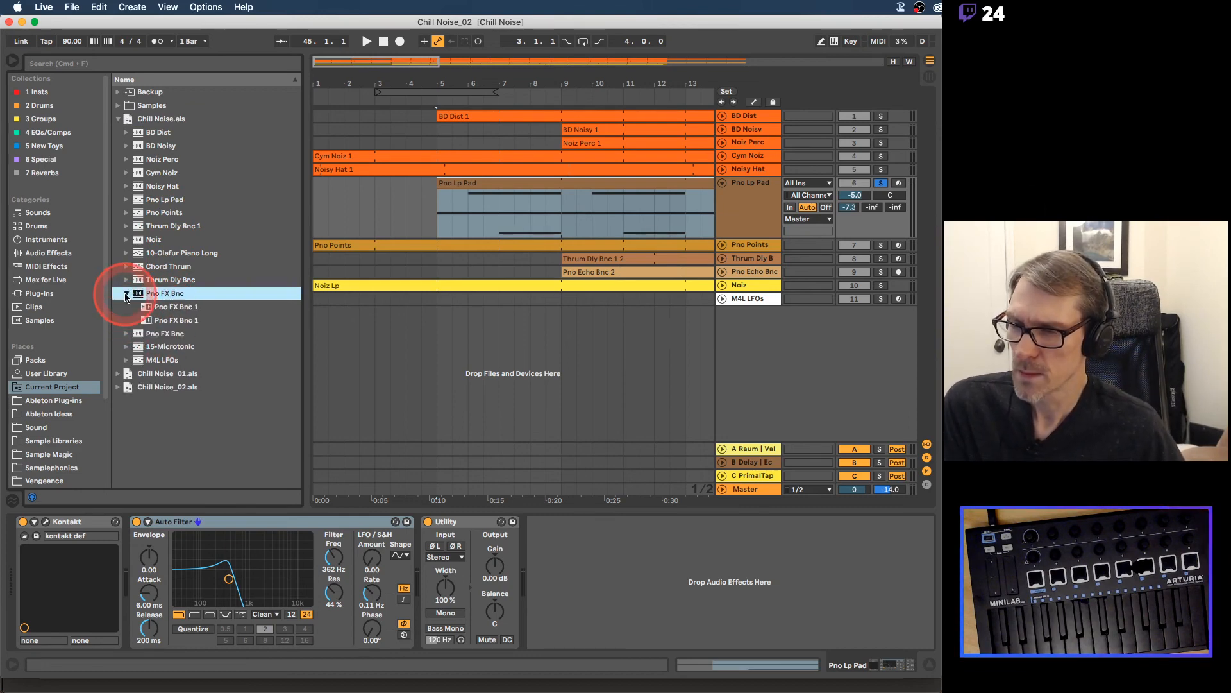
click(128, 307)
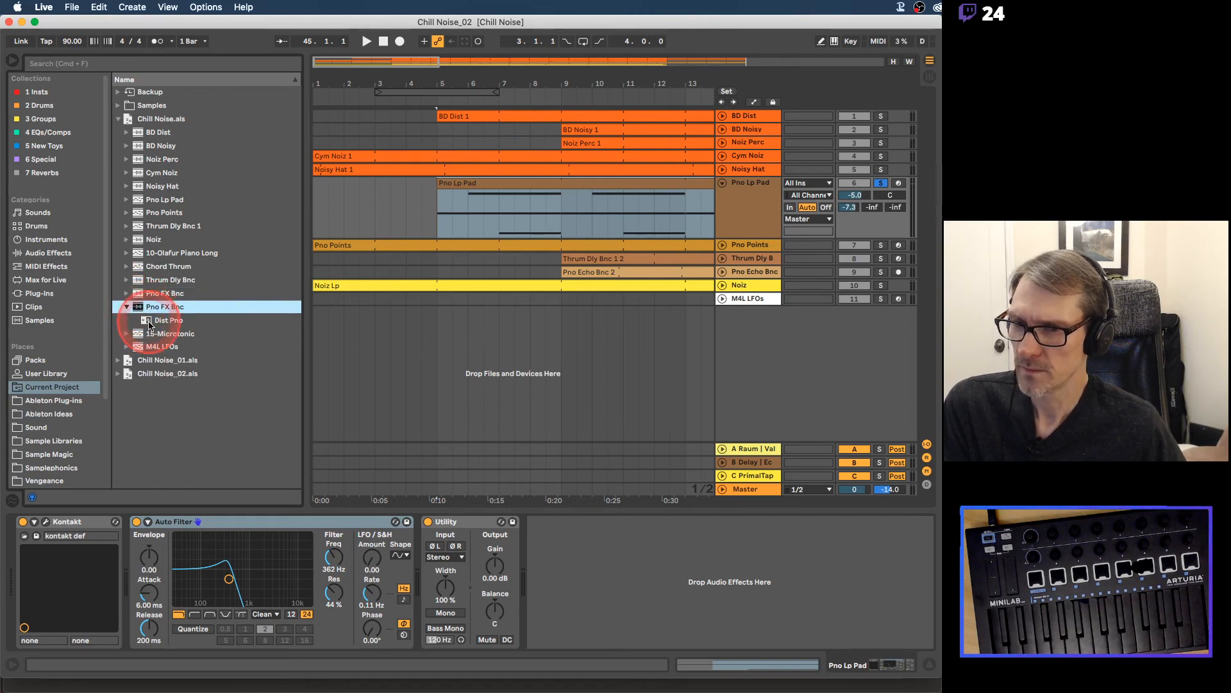
click(149, 321)
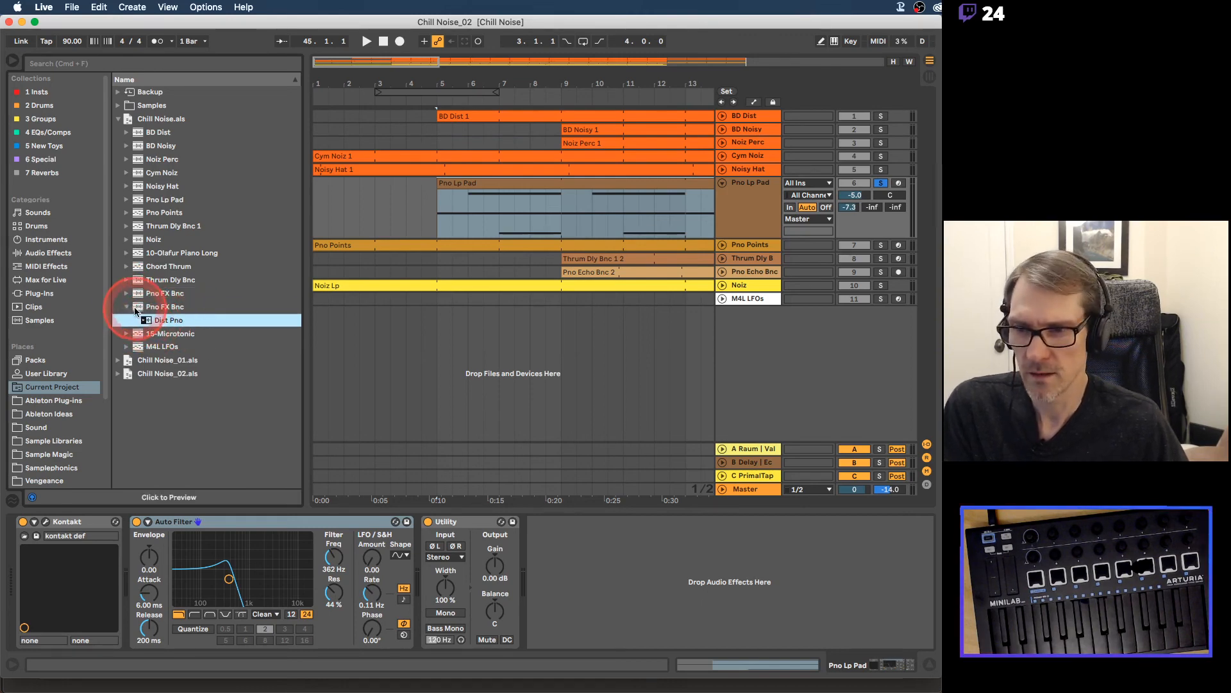
click(137, 309)
drag(392, 320, 391, 319)
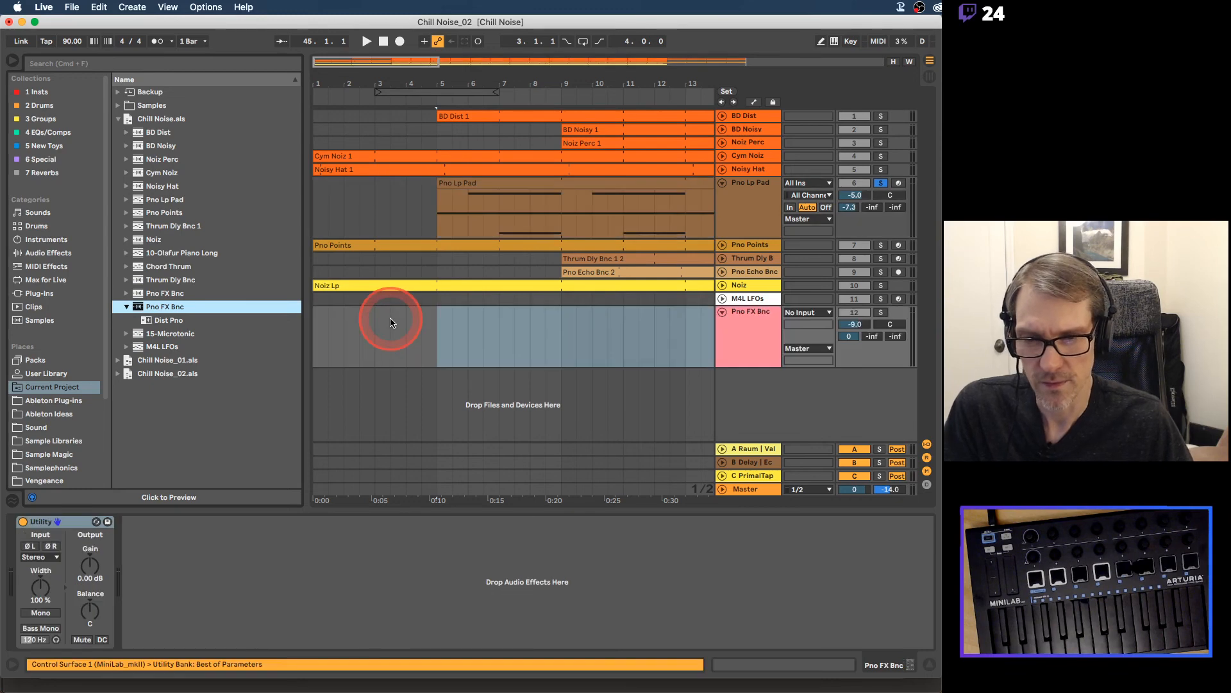
Step: Open the Dist Pno clip in Session view and lower the Pno FX Bnc track's volume to -22 dB
key(Tab)
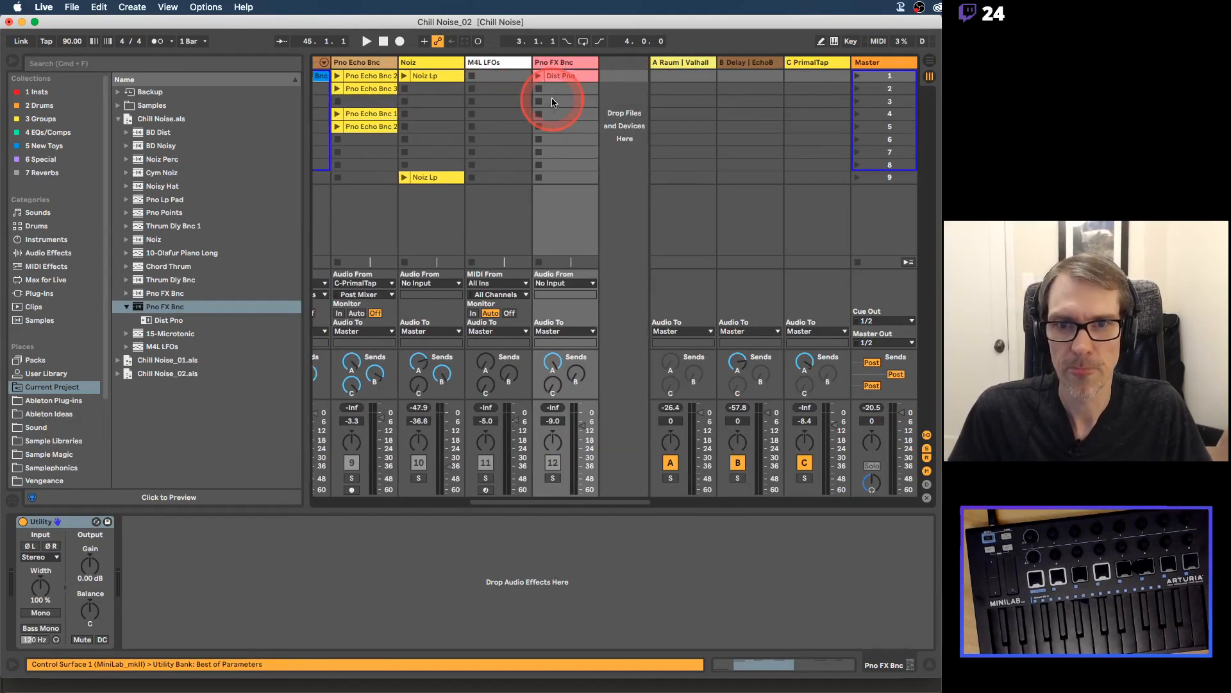
click(562, 77)
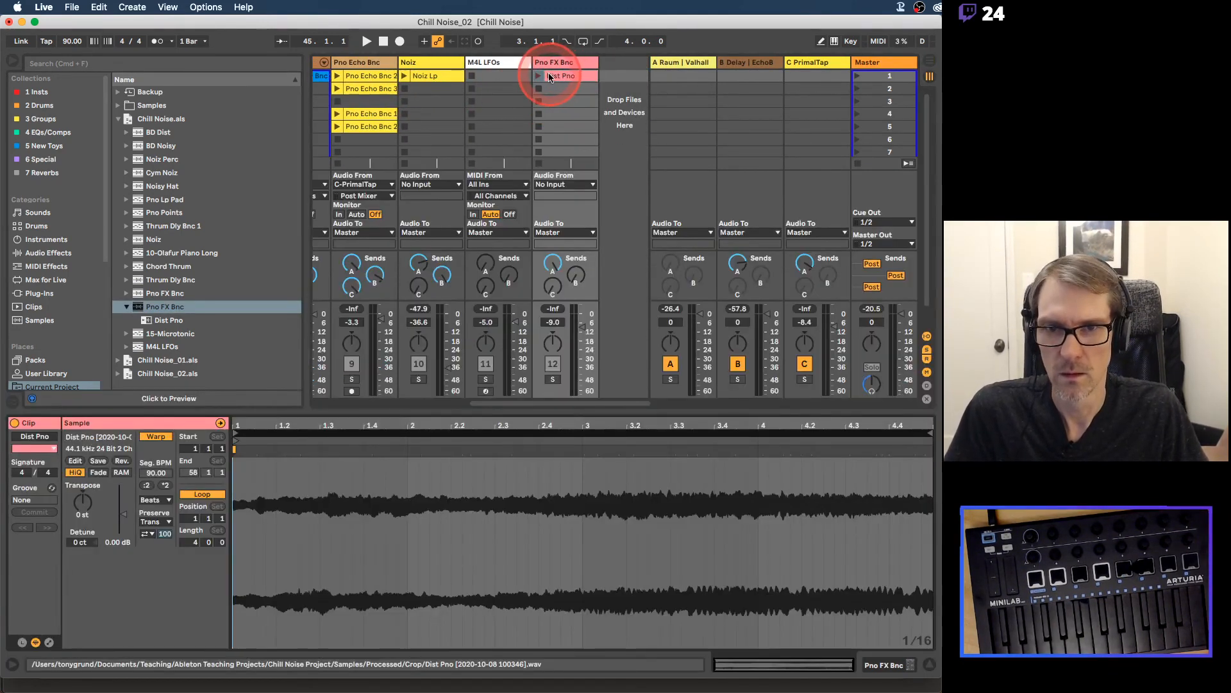
drag(582, 300, 576, 329)
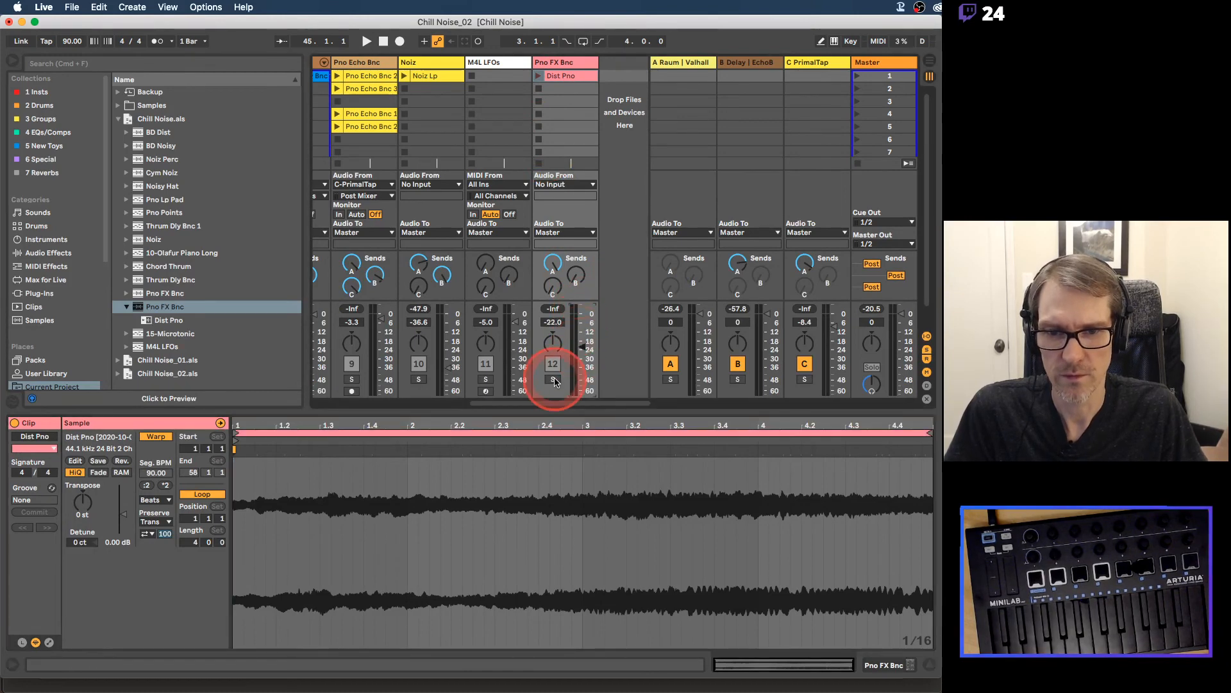
Step: Solo the Pno FX Bnc track and audition its Dist Pno clip
click(529, 76)
click(538, 75)
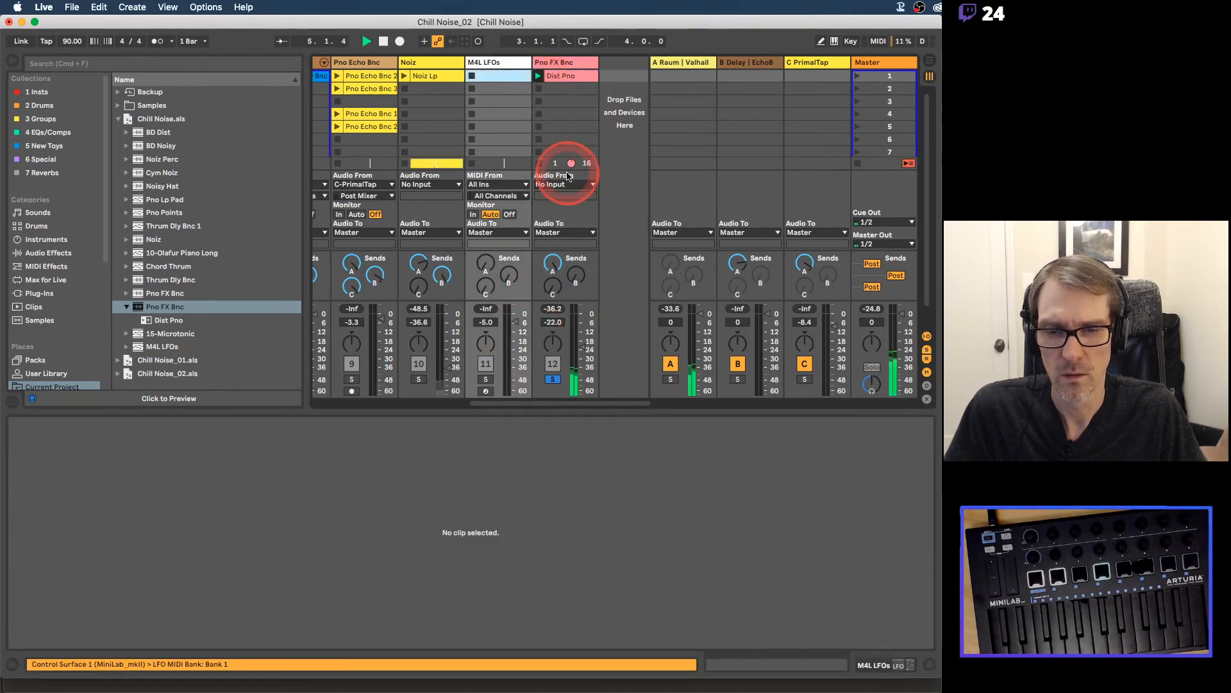
key(space)
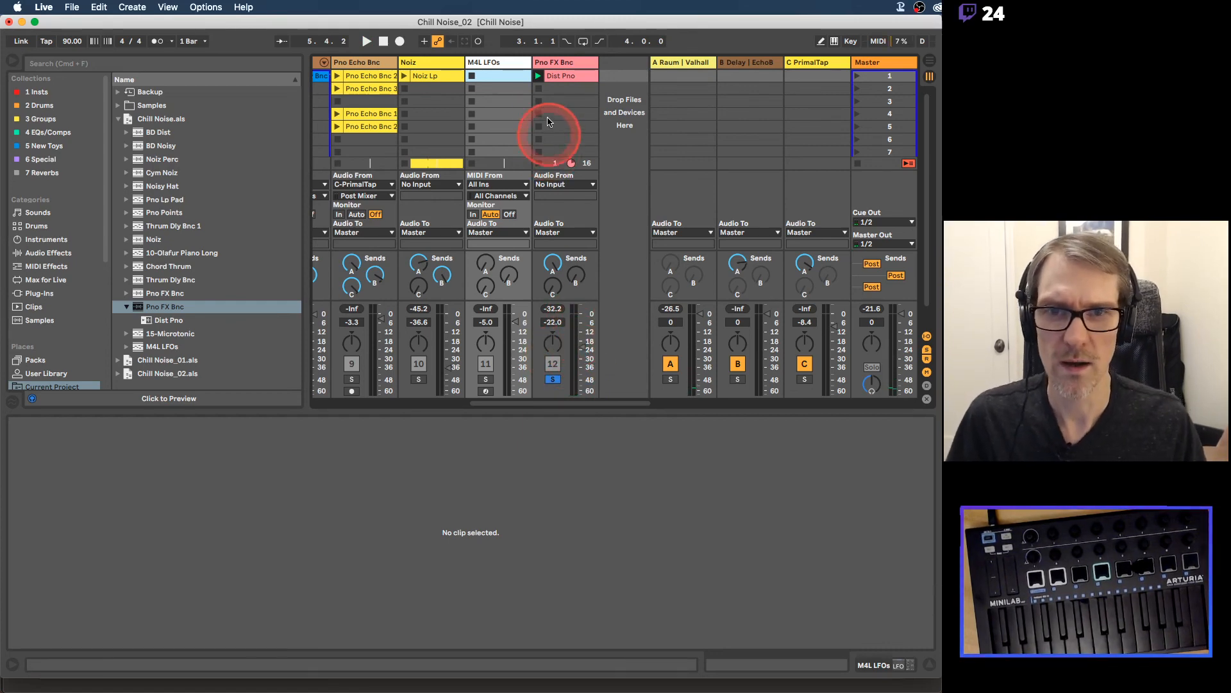
Step: Play the Dist Pno clip and try moving its loop start to bar 3
click(556, 77)
key(space)
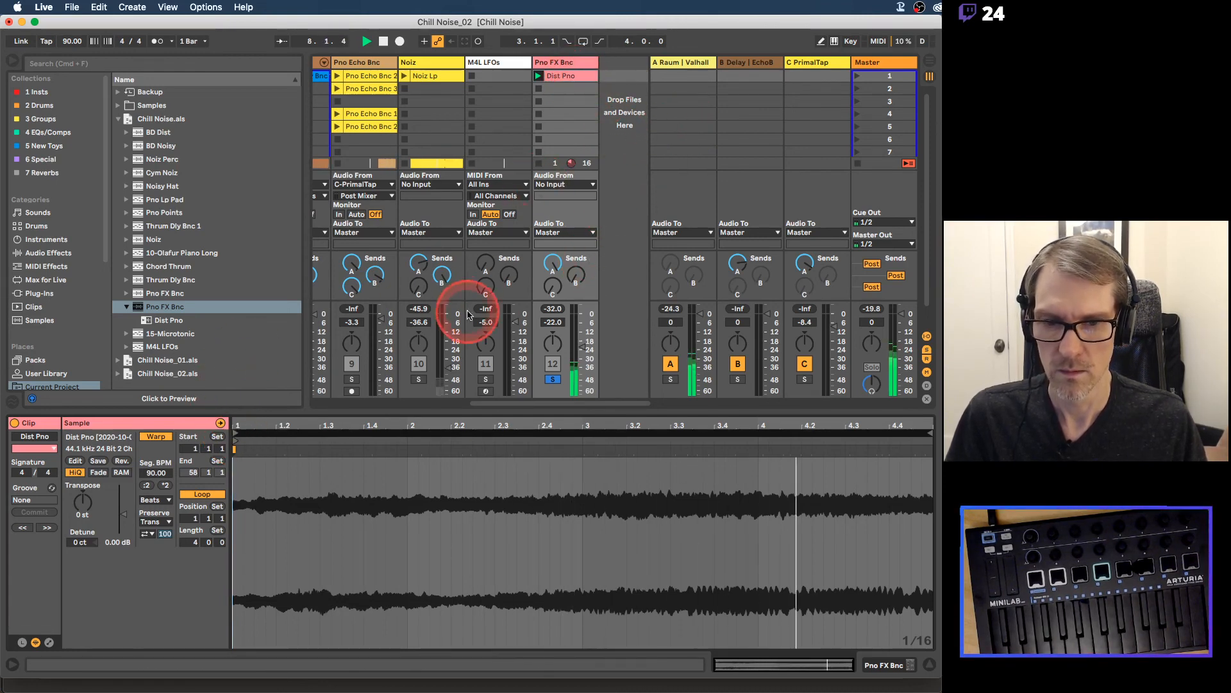
click(250, 431)
drag(236, 433, 581, 445)
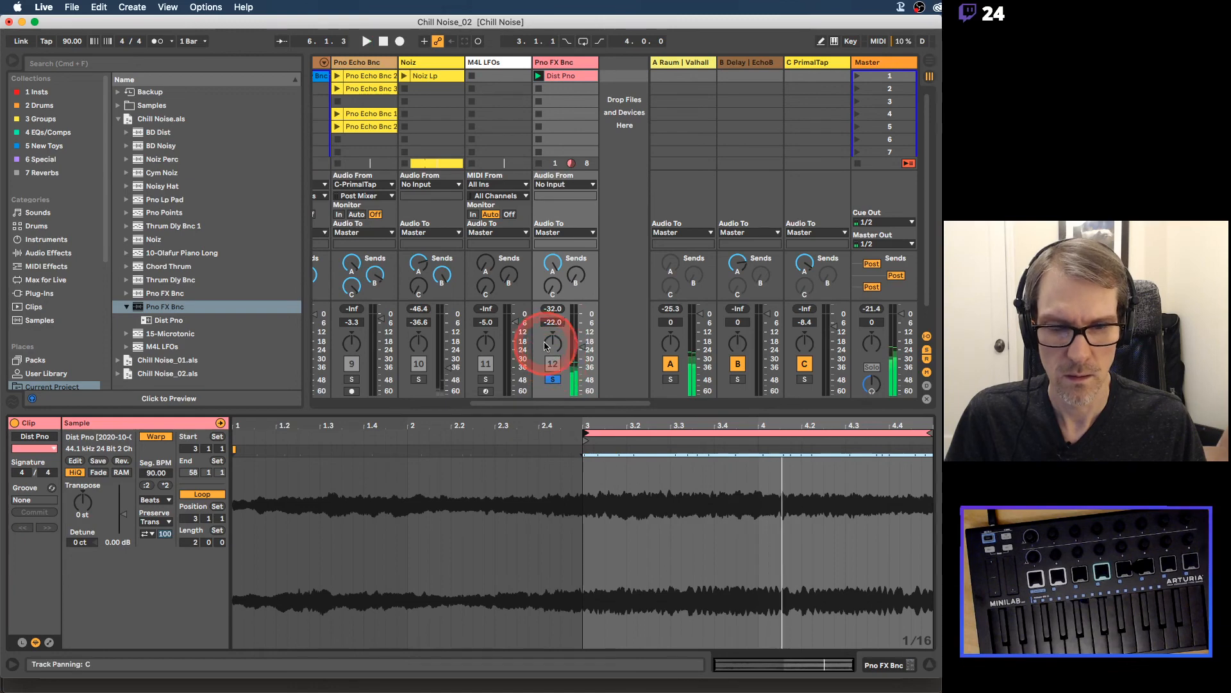
Step: Turn off solo on the Pno Lp Pad track so only Pno FX Bnc stays soloed
scroll(545, 346, left, 6)
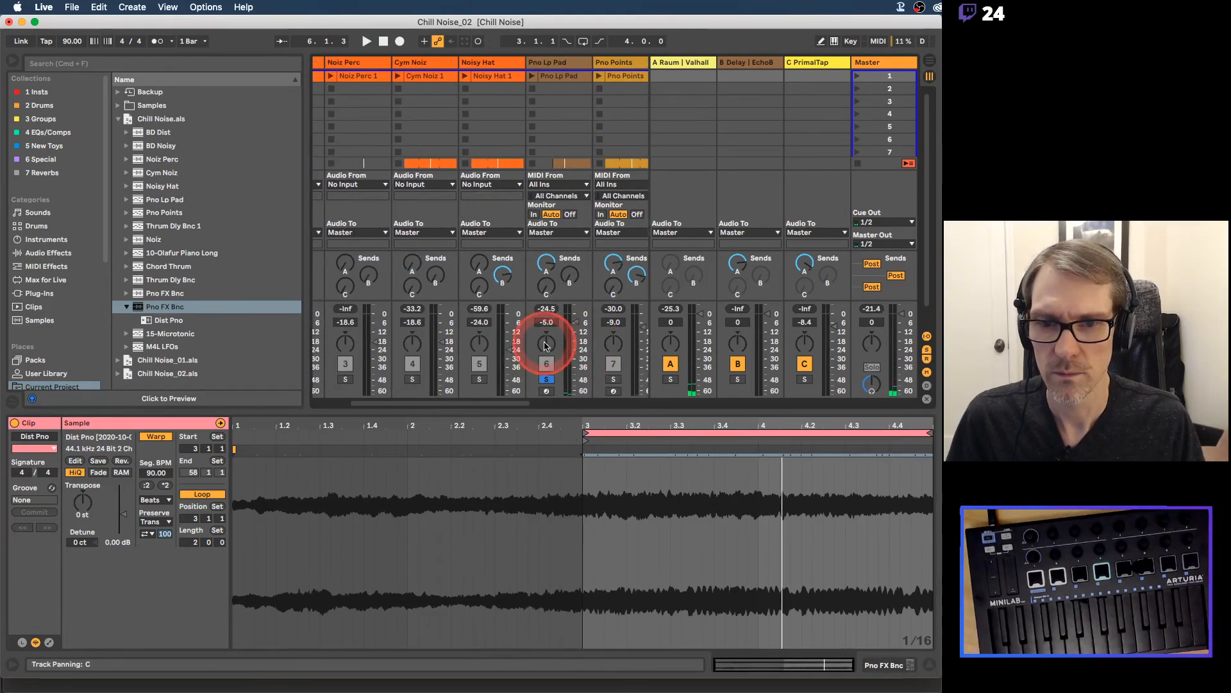
click(548, 381)
scroll(548, 383, right, 6)
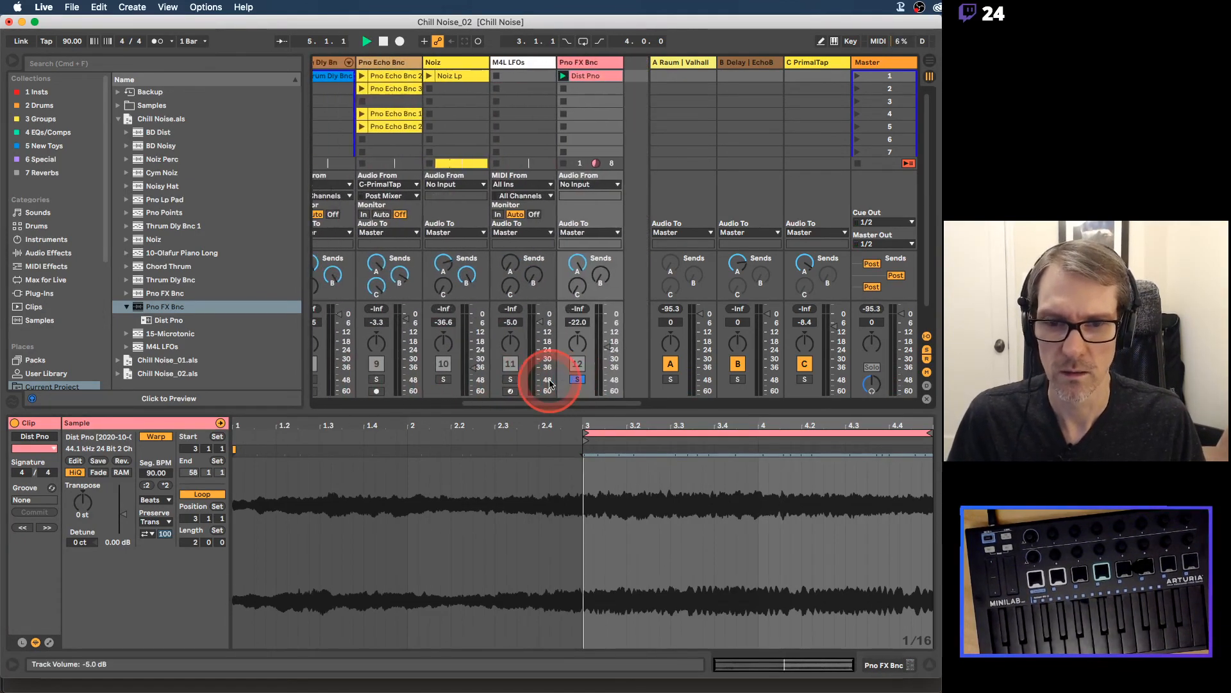
Step: Set the Dist Pno clip's loop to start at bar 2 with a 3-bar length and enable its clip fade
drag(583, 434, 228, 434)
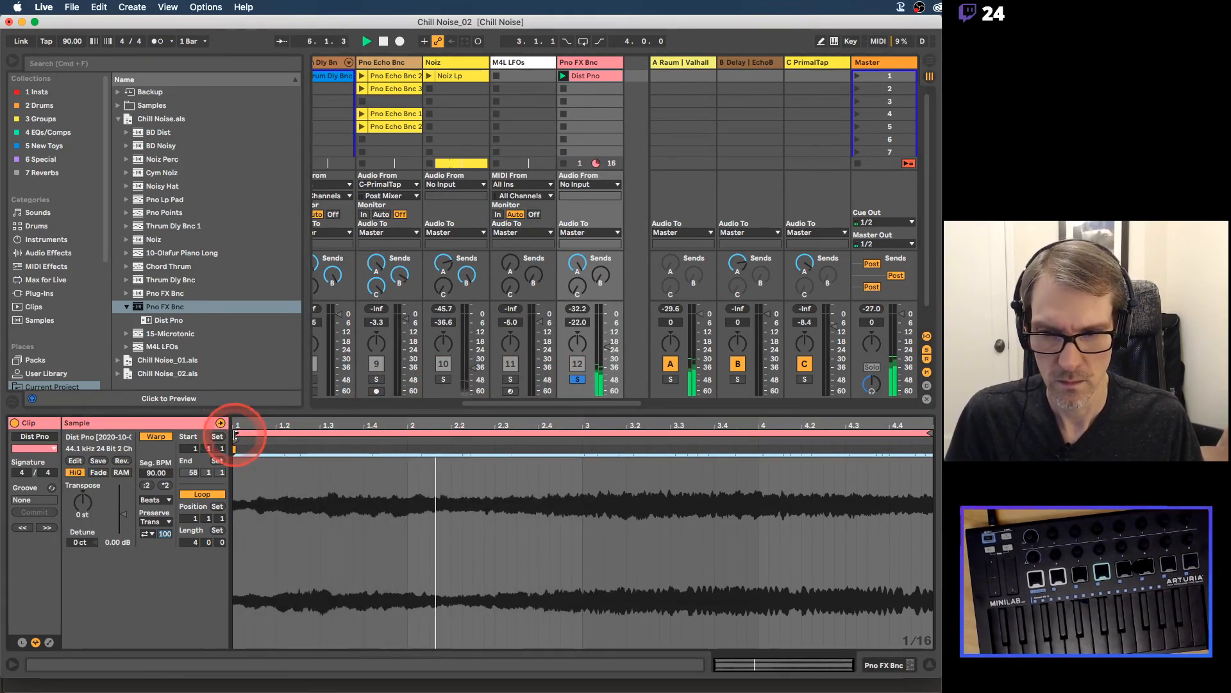
drag(235, 436, 403, 445)
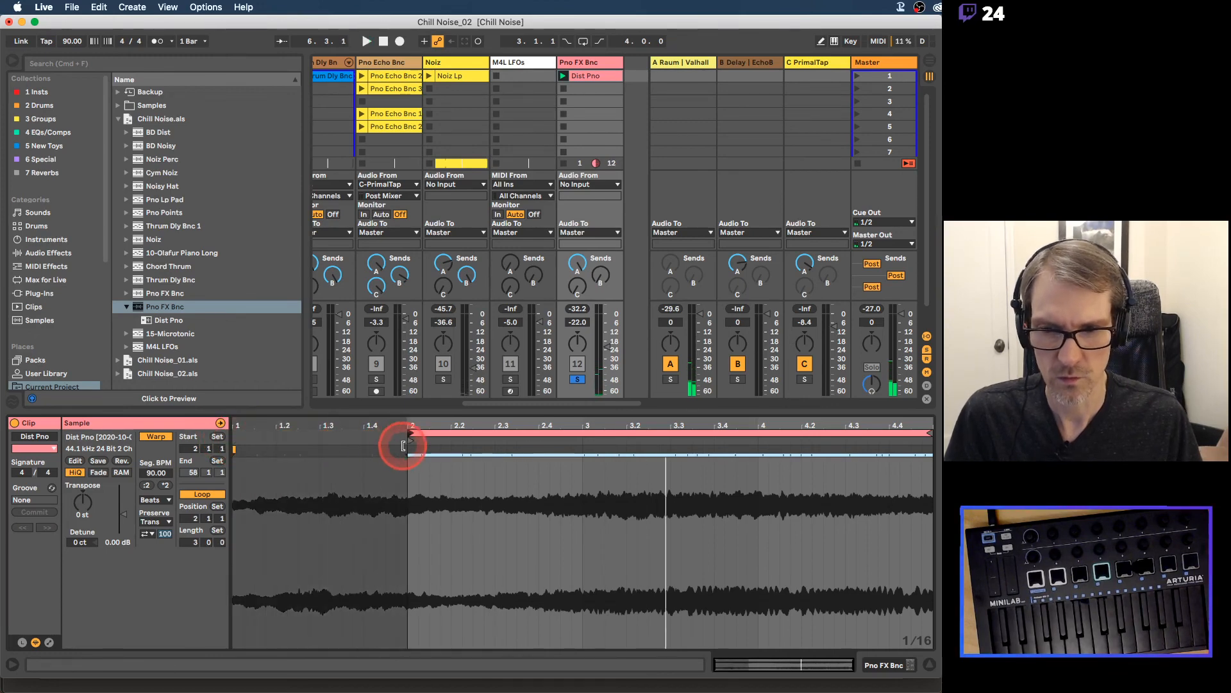
click(254, 517)
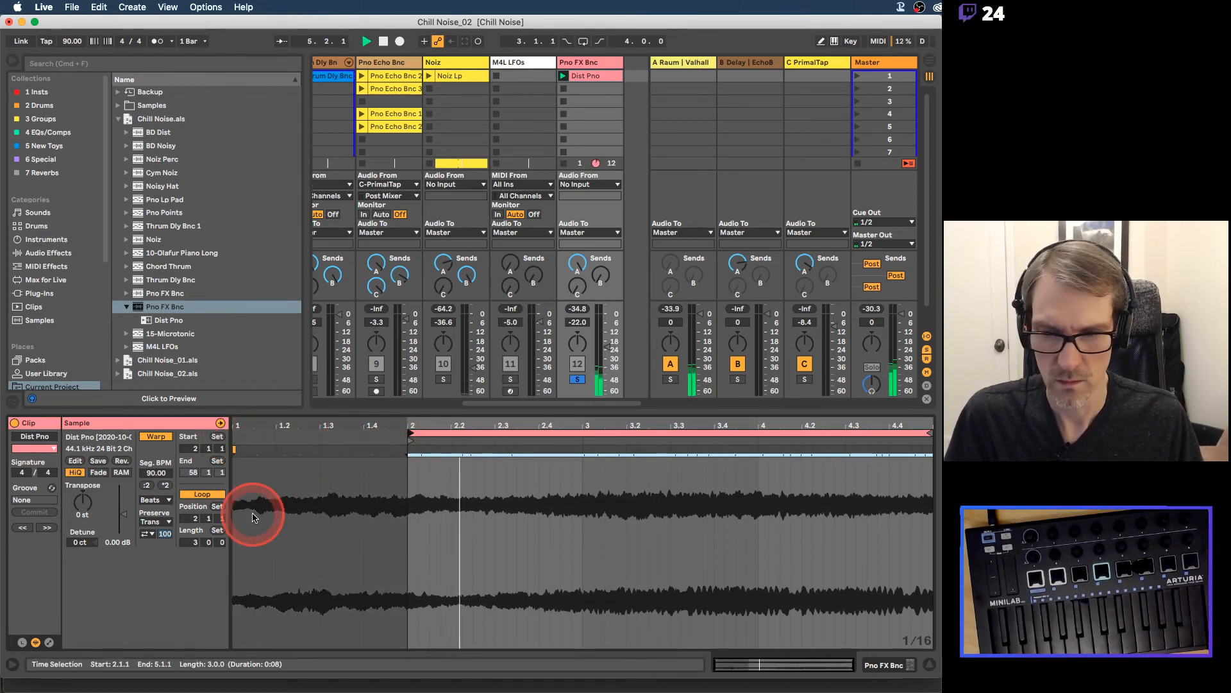
click(154, 536)
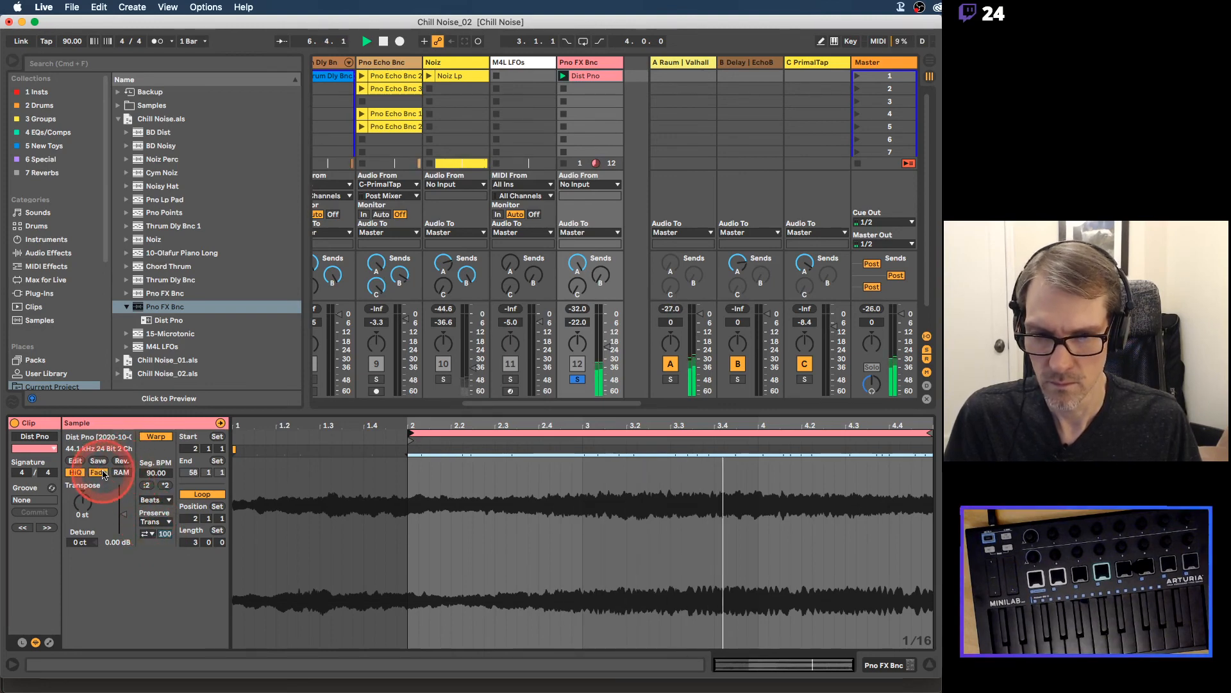
click(832, 466)
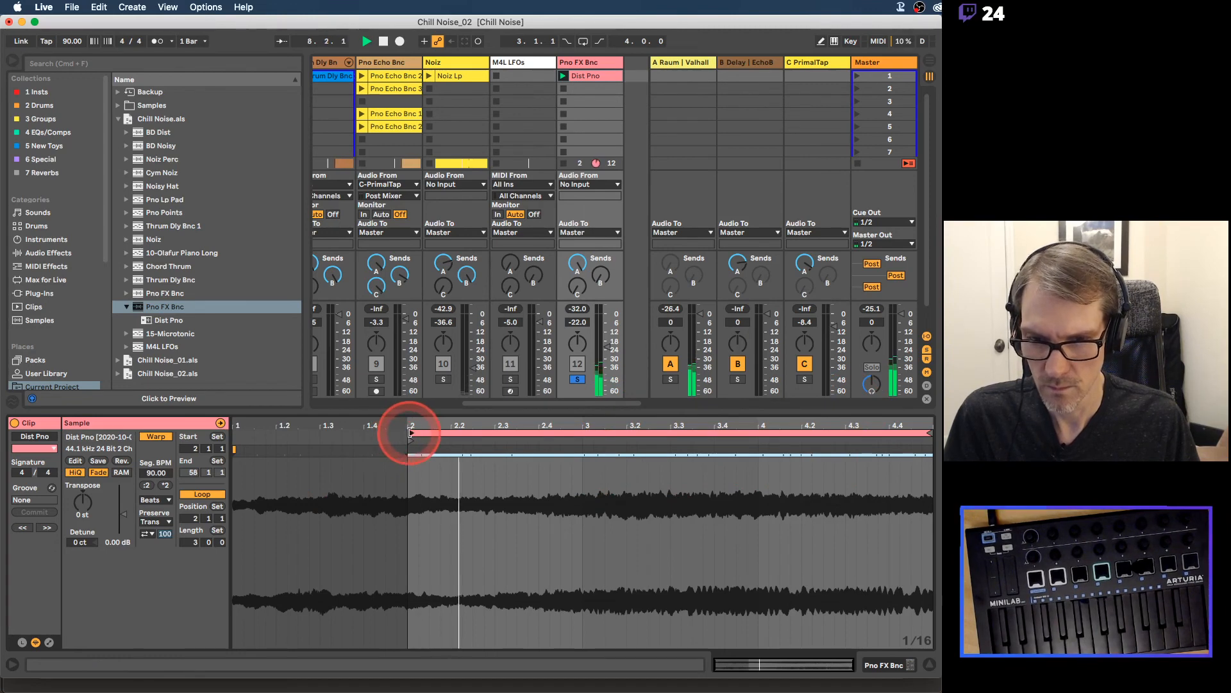
mouse_move(410, 431)
mouse_down()
mouse_move(582, 431)
mouse_move(408, 429)
mouse_up()
Step: Copy the Dist Pno clip from Session view into the Arrangement on the Pno FX Bnc track at bar 5
click(593, 77)
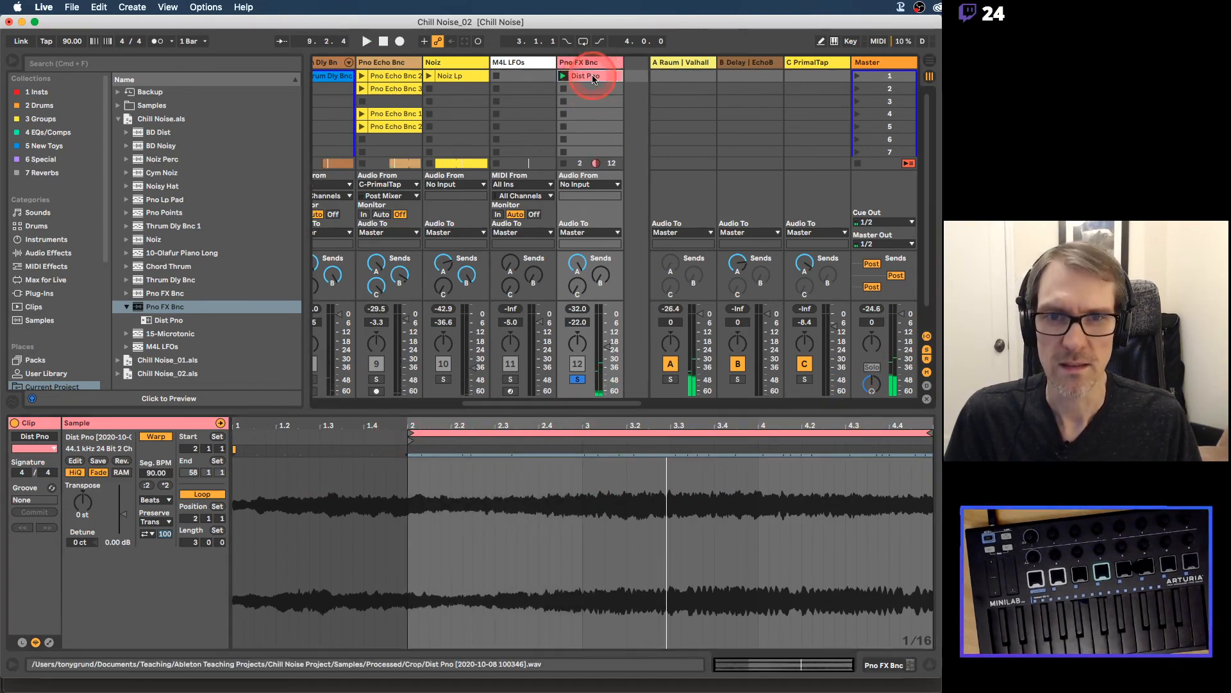
key(Tab)
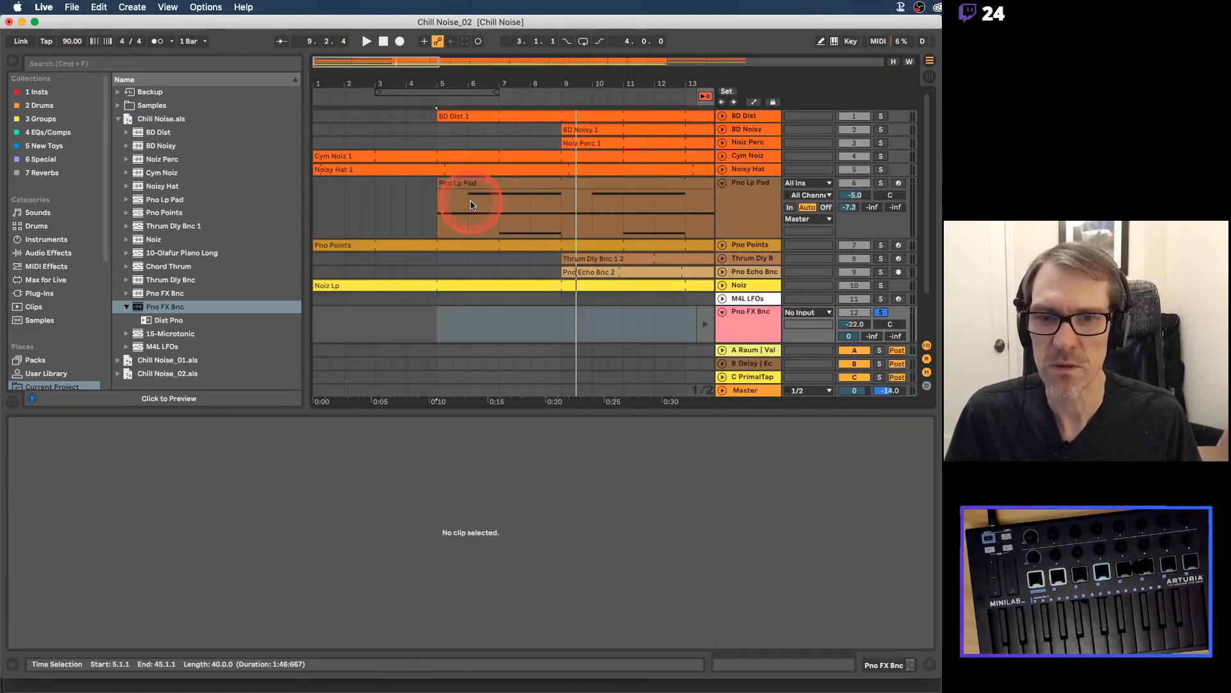
scroll(471, 199, down, 3)
click(441, 270)
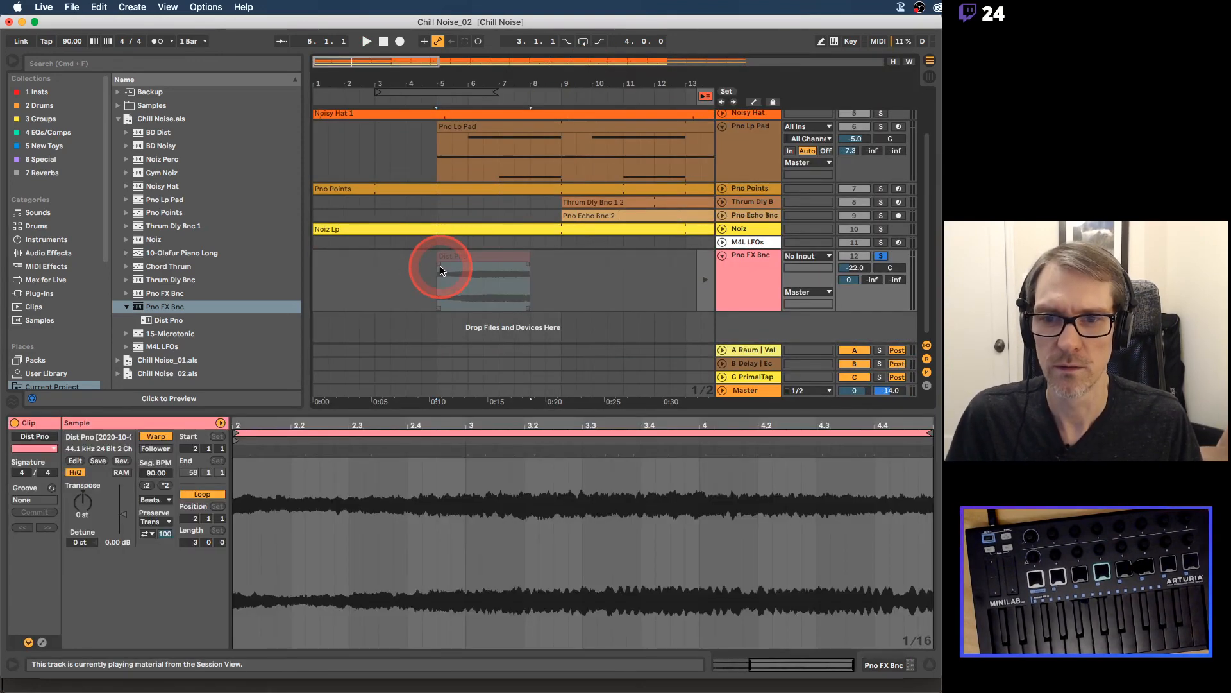
Step: Reverse the arranged Dist Pno clip and move it earlier to span bars 2 to 5
right_click(492, 257)
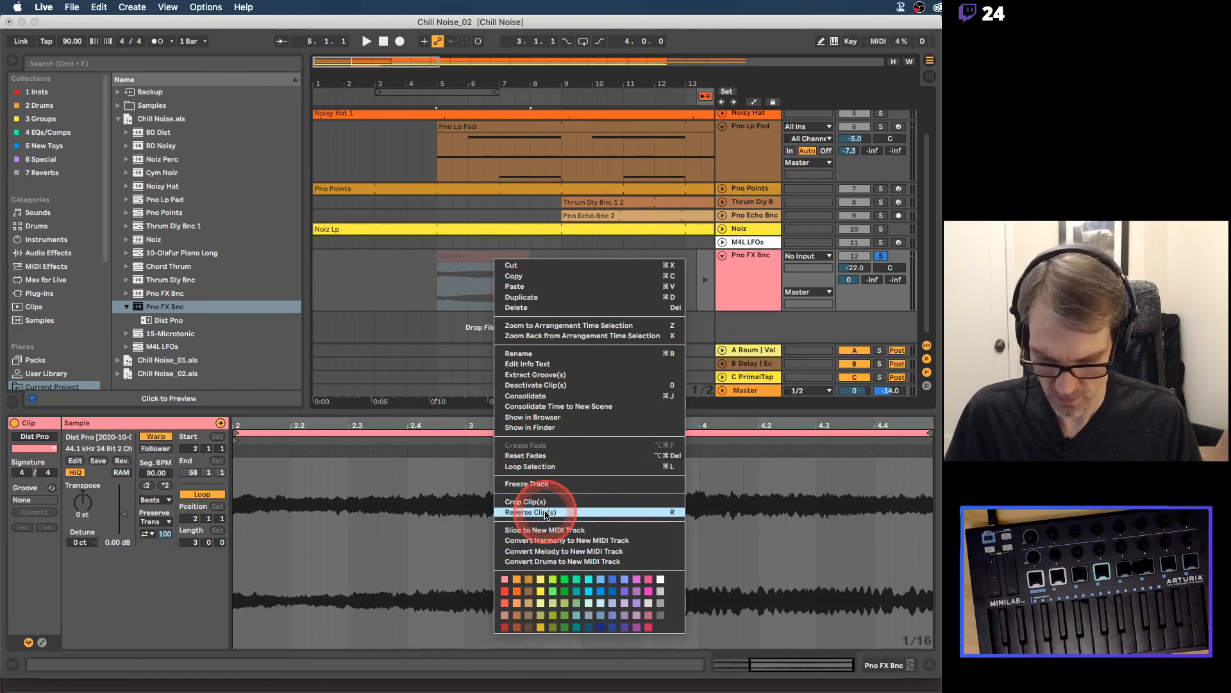
click(472, 297)
key(r)
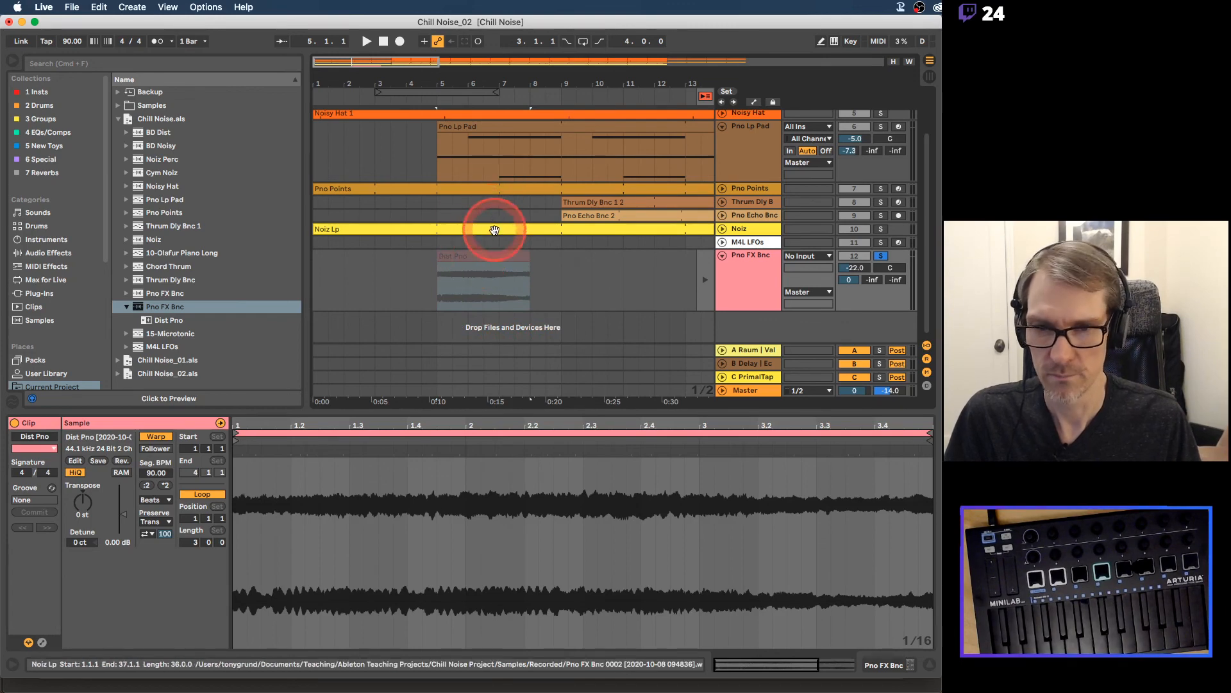
double_click(742, 425)
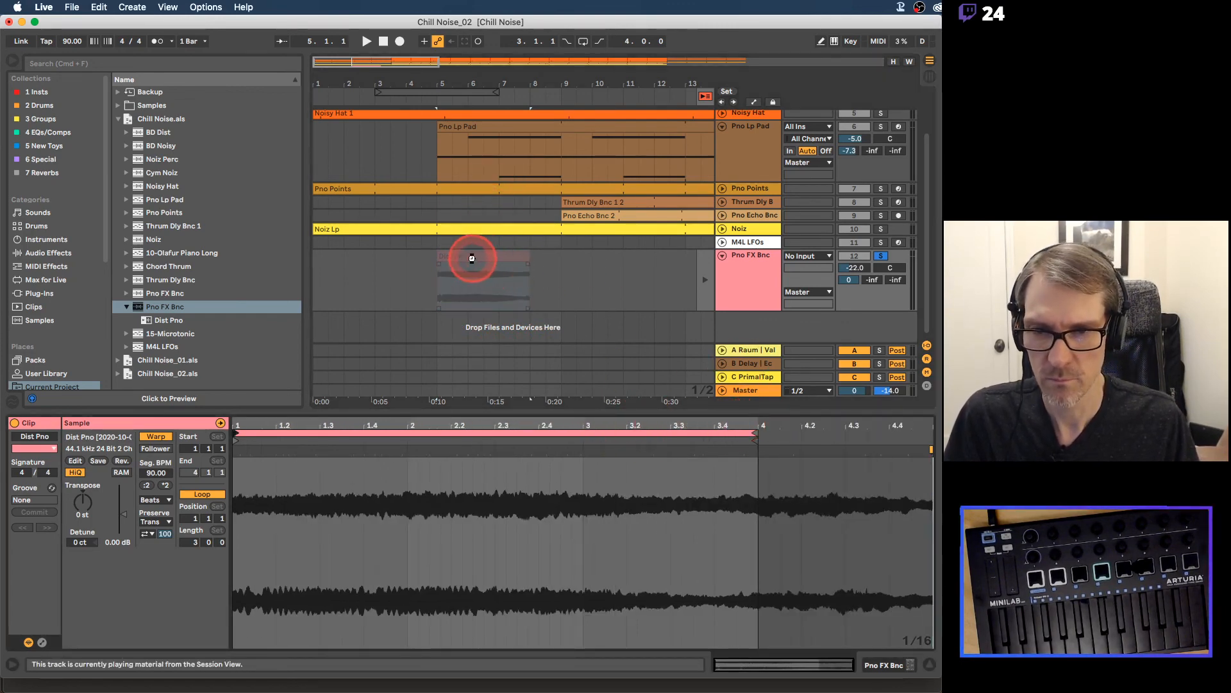
drag(472, 259, 411, 254)
drag(431, 84, 408, 82)
Step: Show the Pno FX Bnc track's Utility device and display its Gain automation in the track lane
double_click(769, 264)
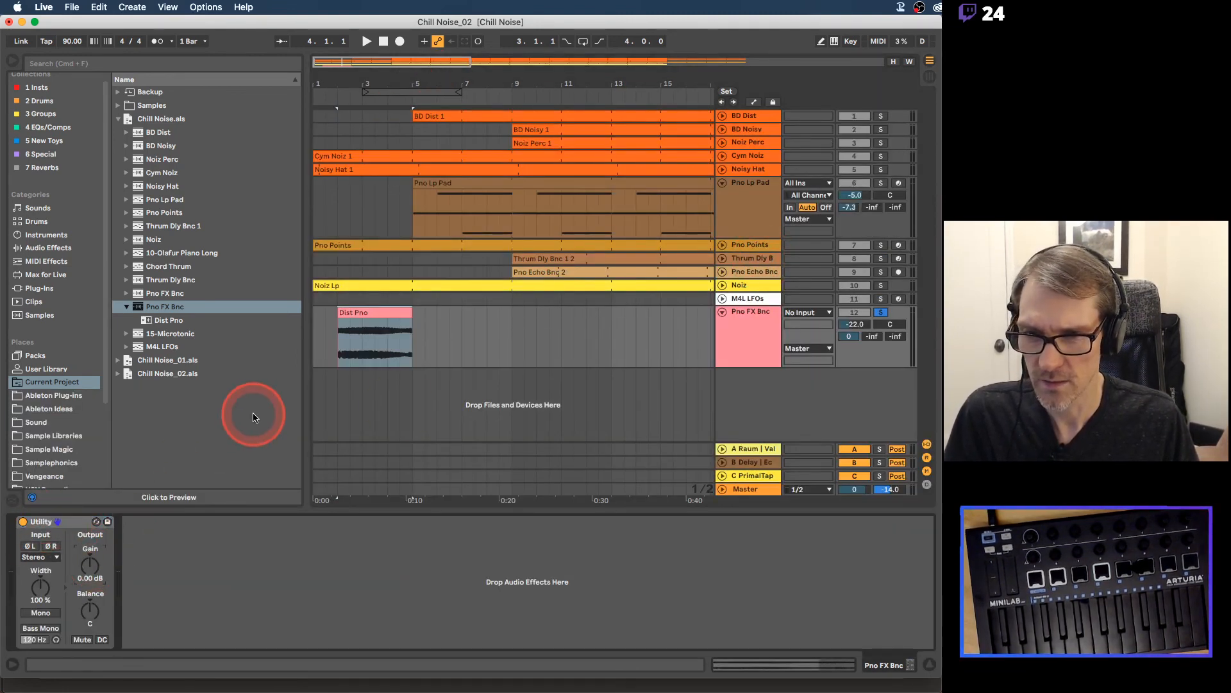
click(336, 348)
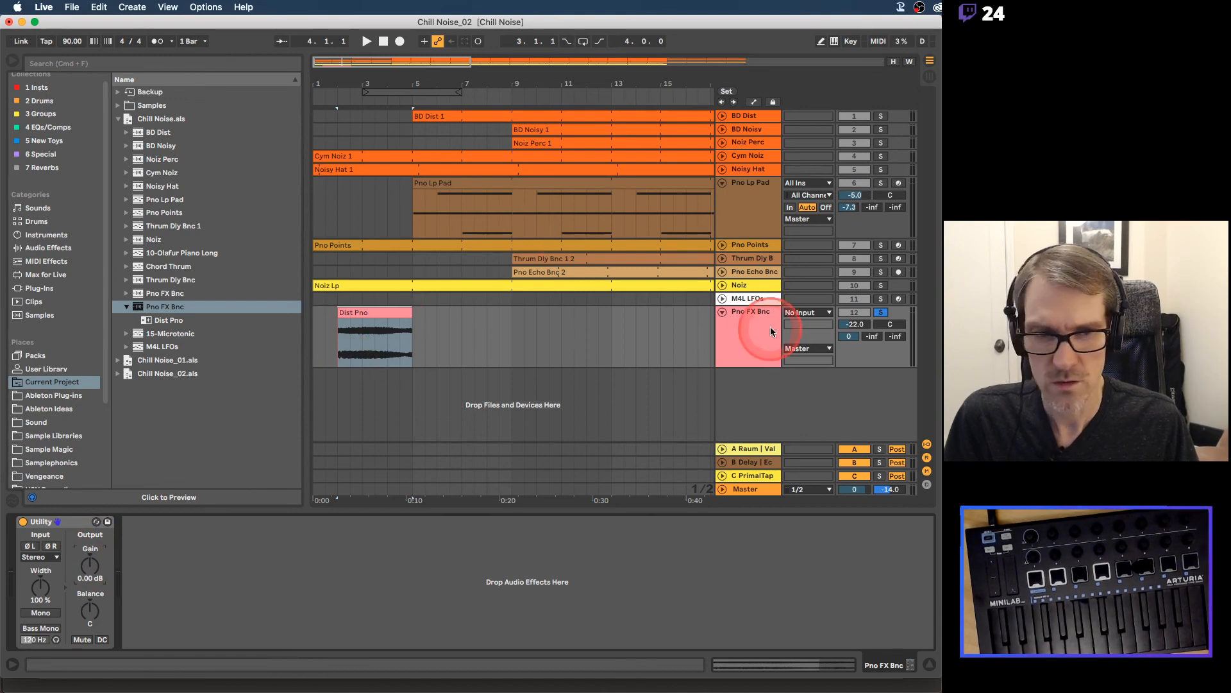
click(825, 322)
click(763, 313)
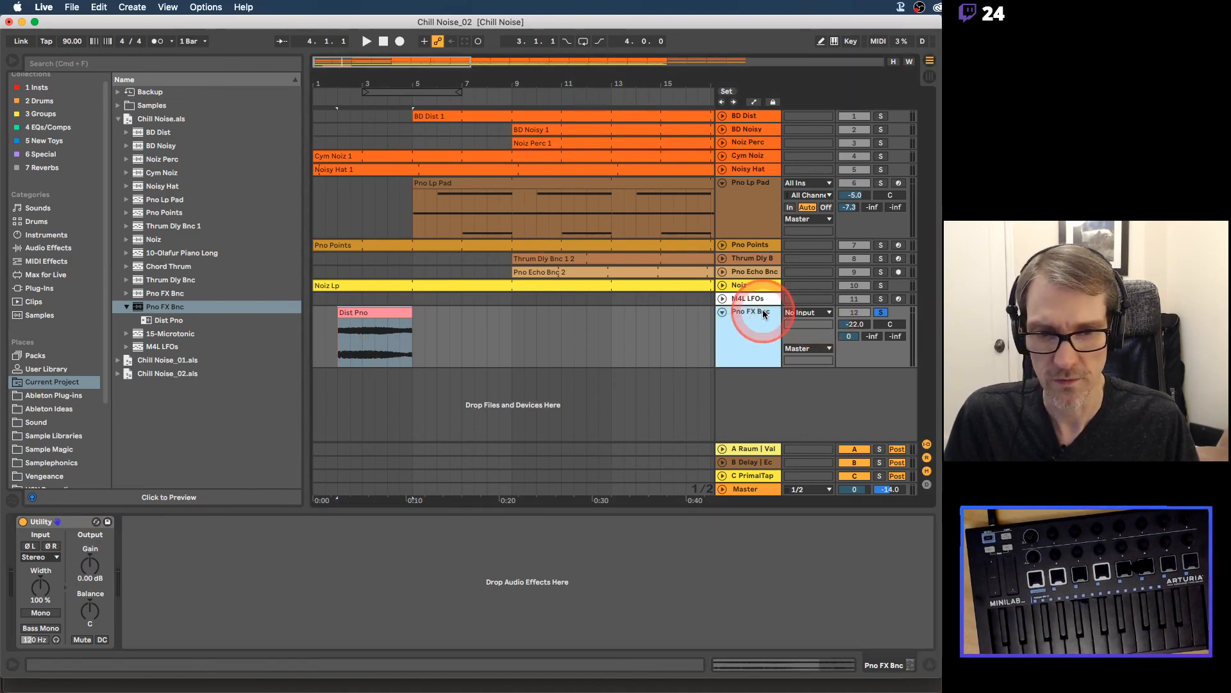
click(76, 521)
click(394, 327)
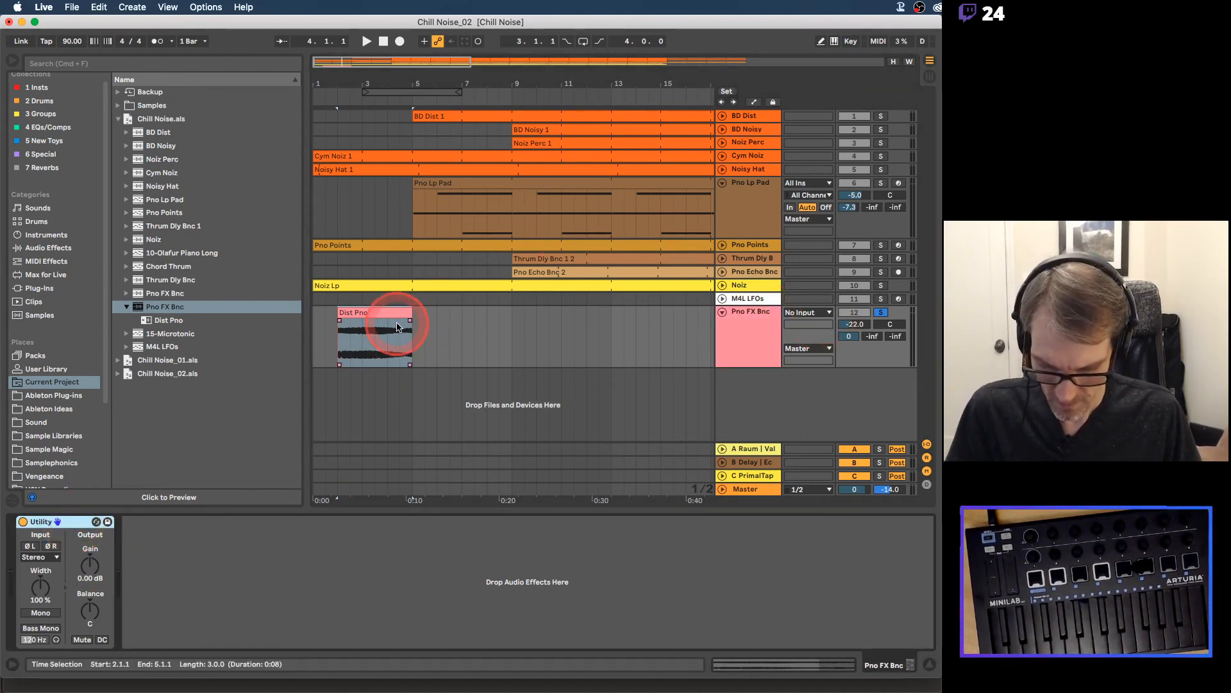
key(a)
click(89, 565)
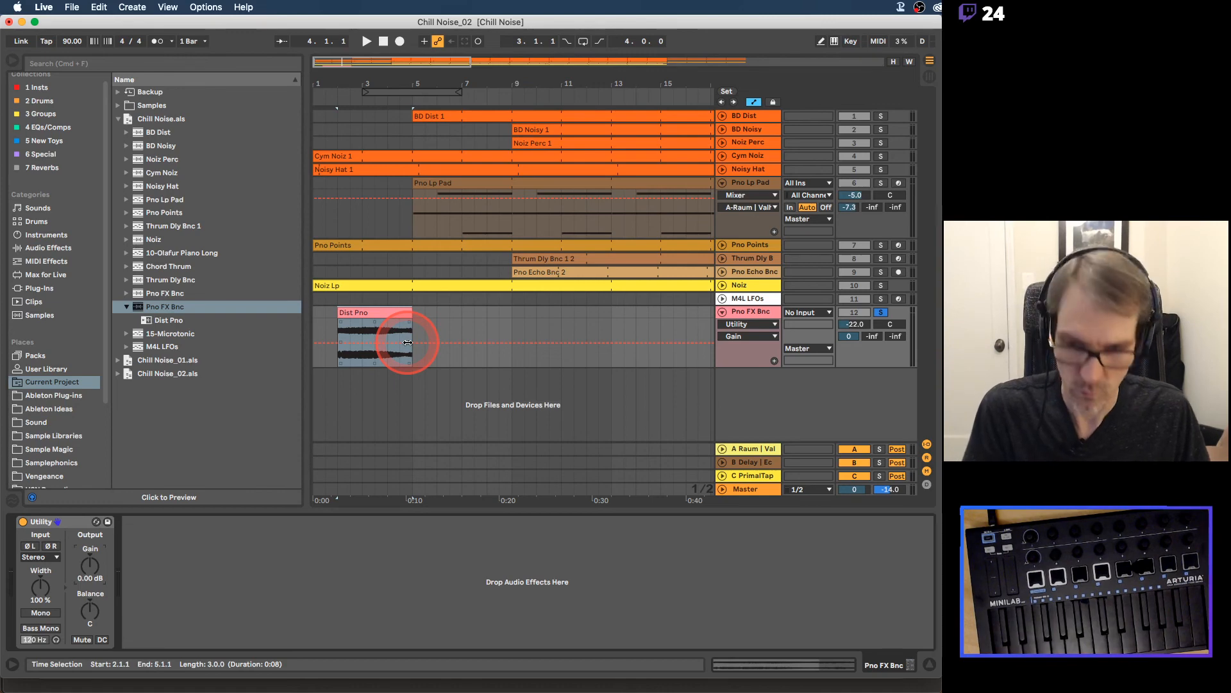
Step: Hide the browser and draw a Utility Gain ramp over Dist Pno, rising from about -29.4 dB at bar 2 to 0 dB near bar 5
mouse_move(398, 68)
mouse_down()
mouse_move(385, 80)
mouse_move(444, 82)
mouse_up()
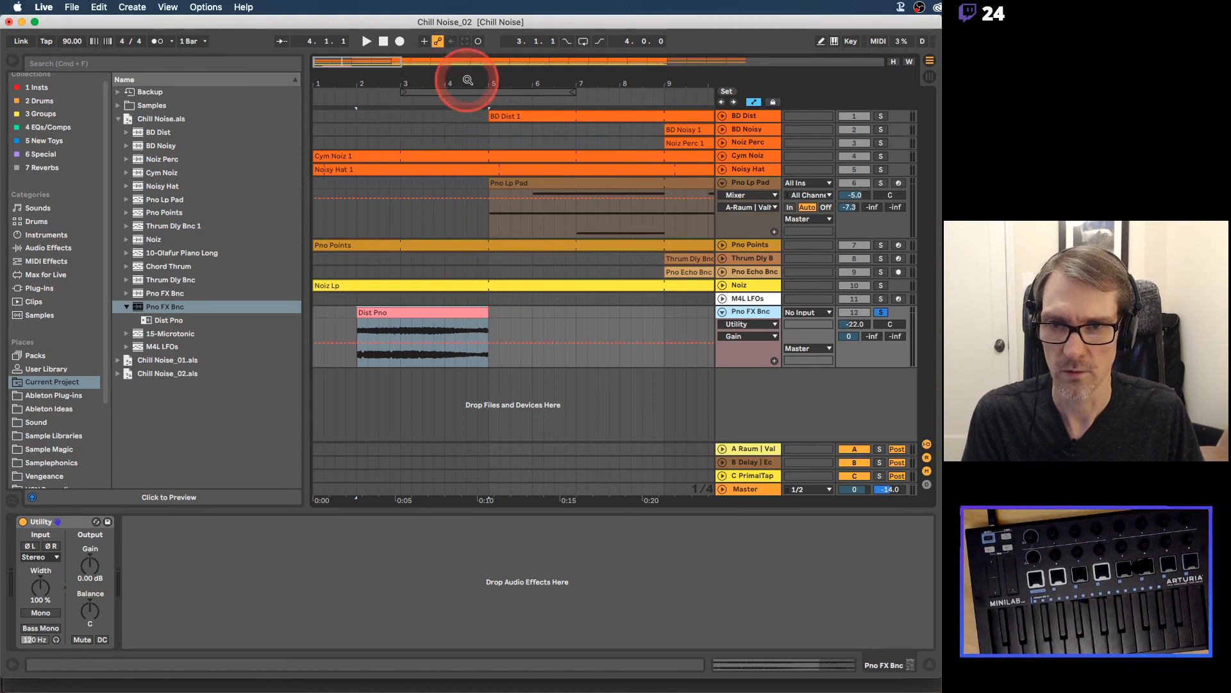
drag(469, 80, 65, 131)
click(13, 68)
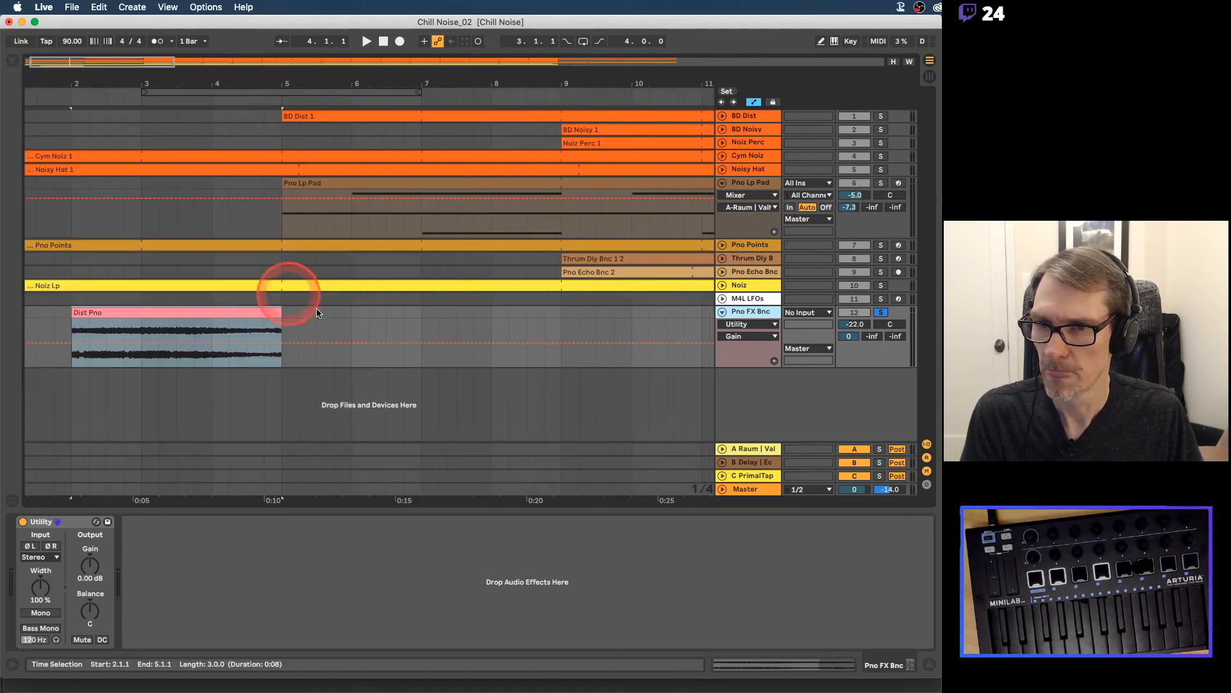
click(280, 342)
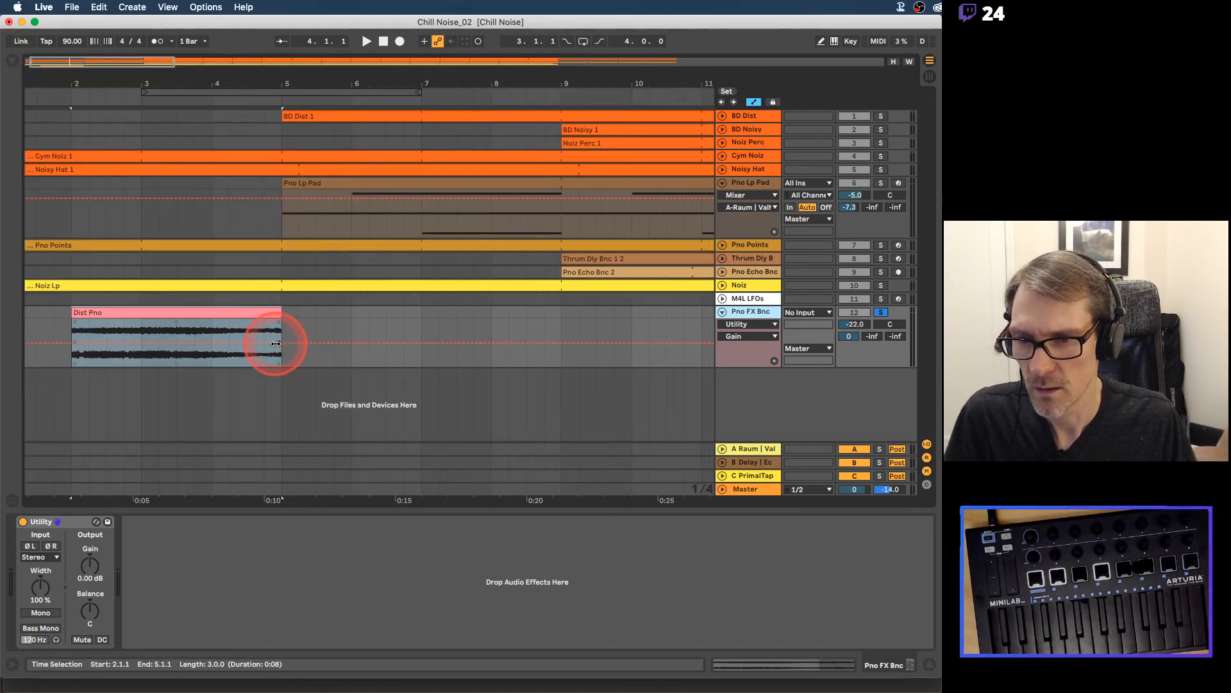
drag(271, 346, 61, 355)
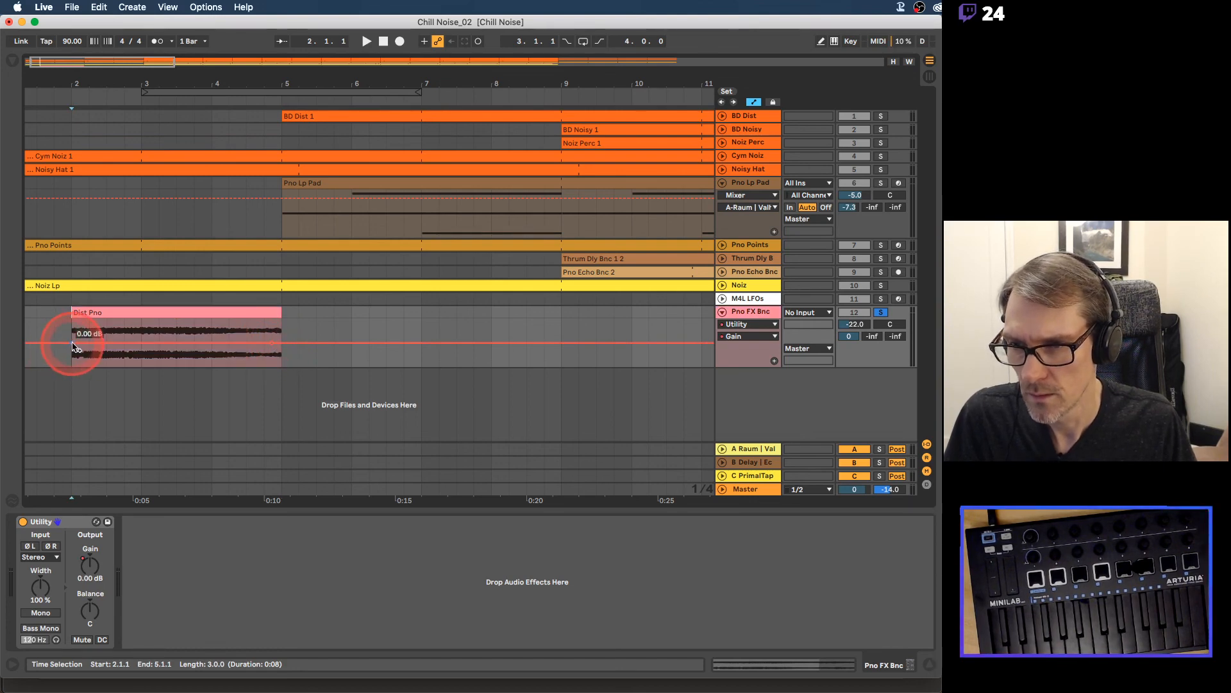
drag(91, 345, 91, 356)
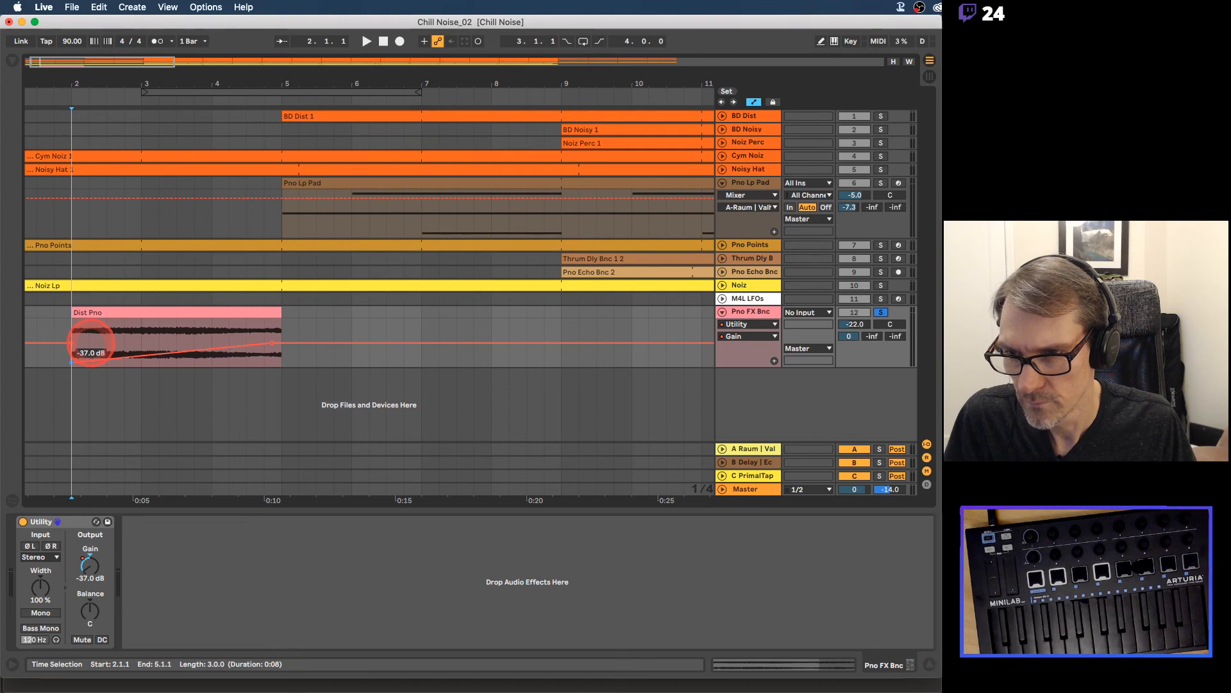
Step: Audition the Dist Pno gain ramp from bar 2 and inspect the Pno FX Bnc track's volume and send automation
key(space)
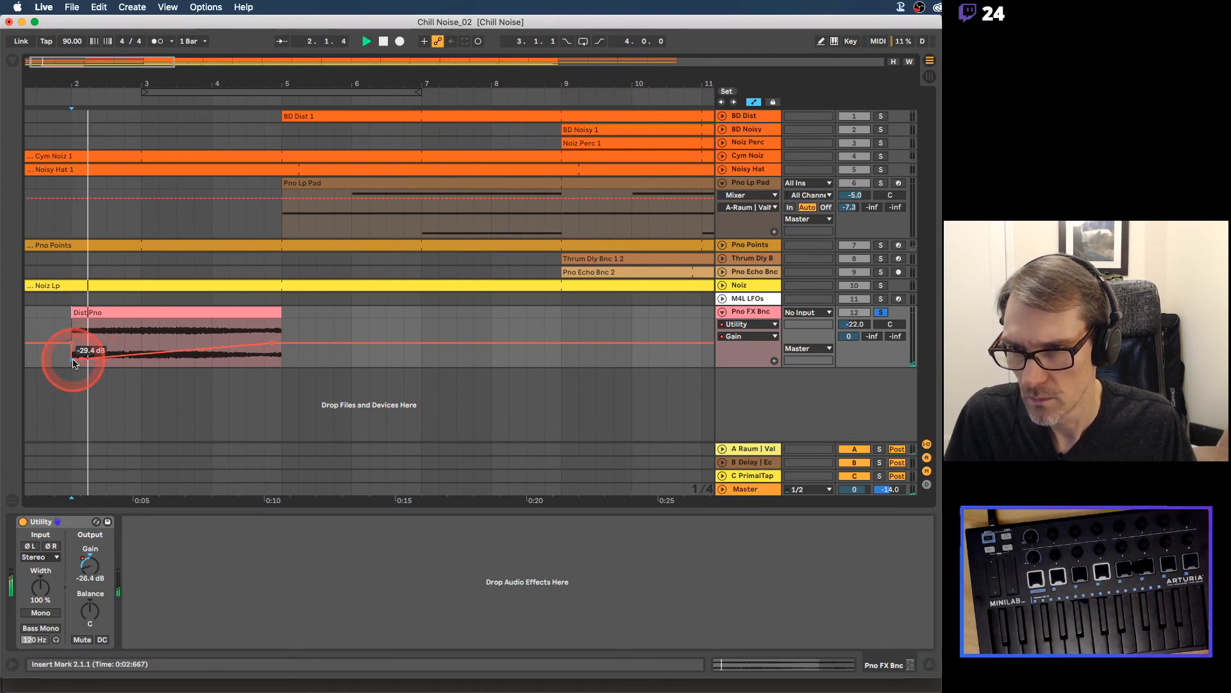
drag(73, 363, 206, 349)
click(205, 441)
click(861, 326)
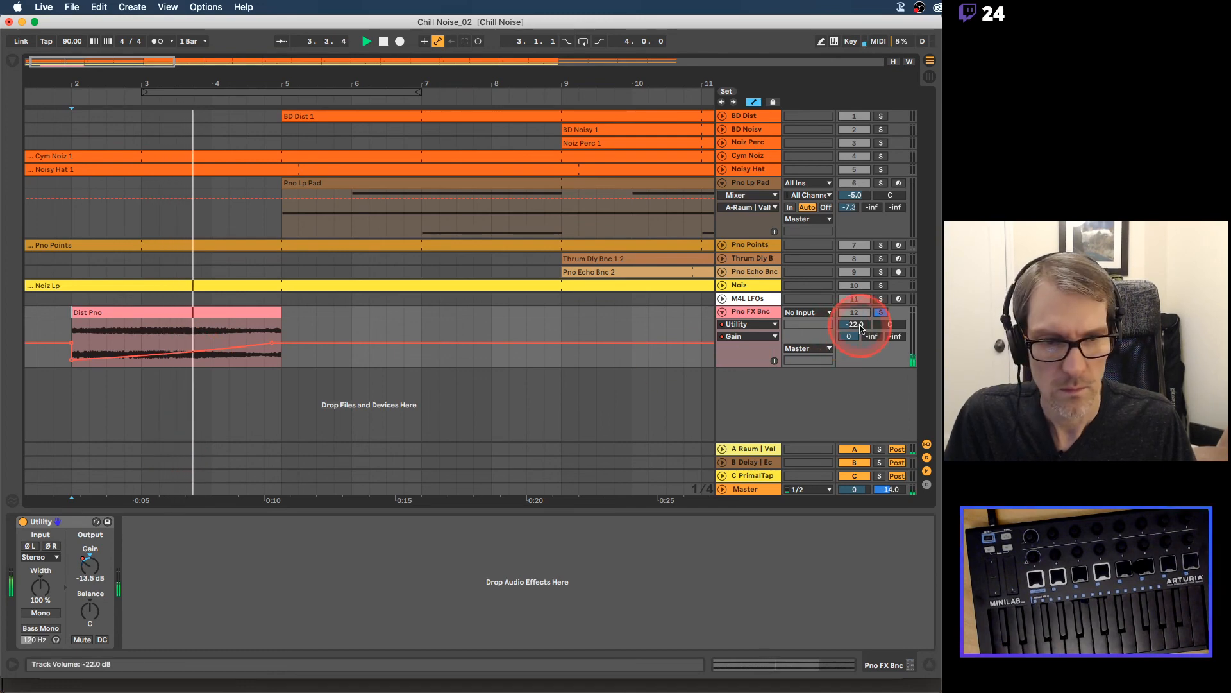
click(849, 336)
click(853, 325)
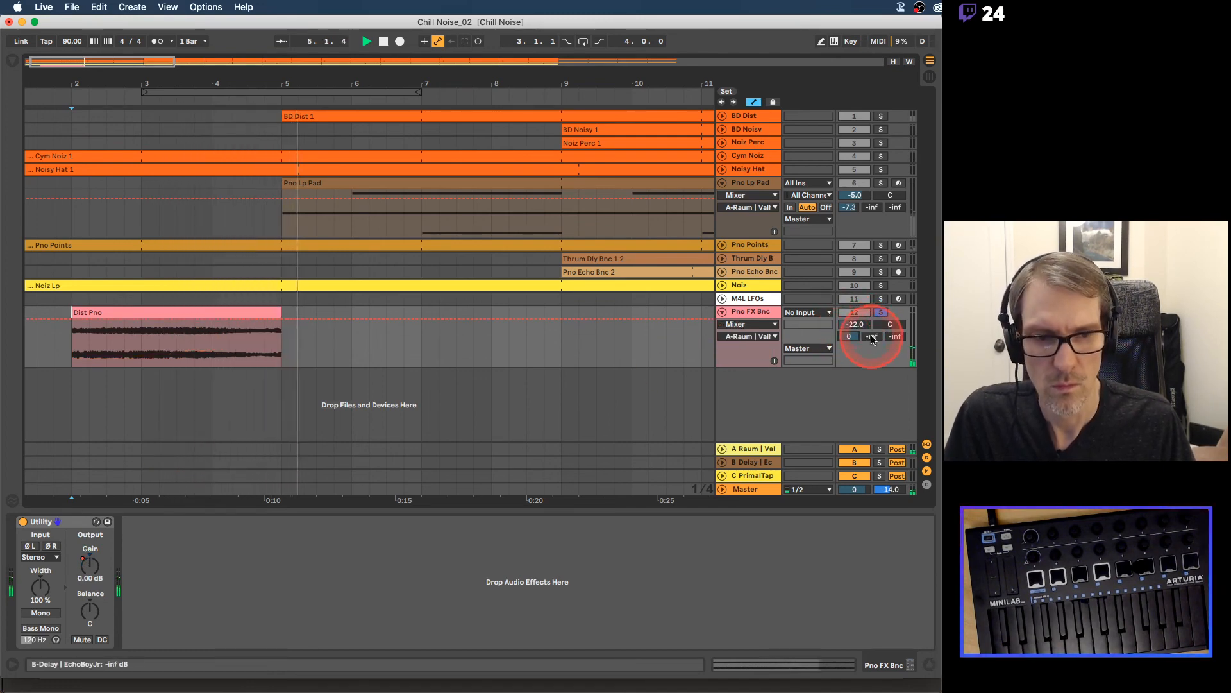
click(329, 165)
key(space)
Step: Show the Utility Gain automation on Pno FX Bnc again and lower the ramp's starting point at bar 2 for a quieter fade-in
drag(264, 77, 44, 74)
click(28, 118)
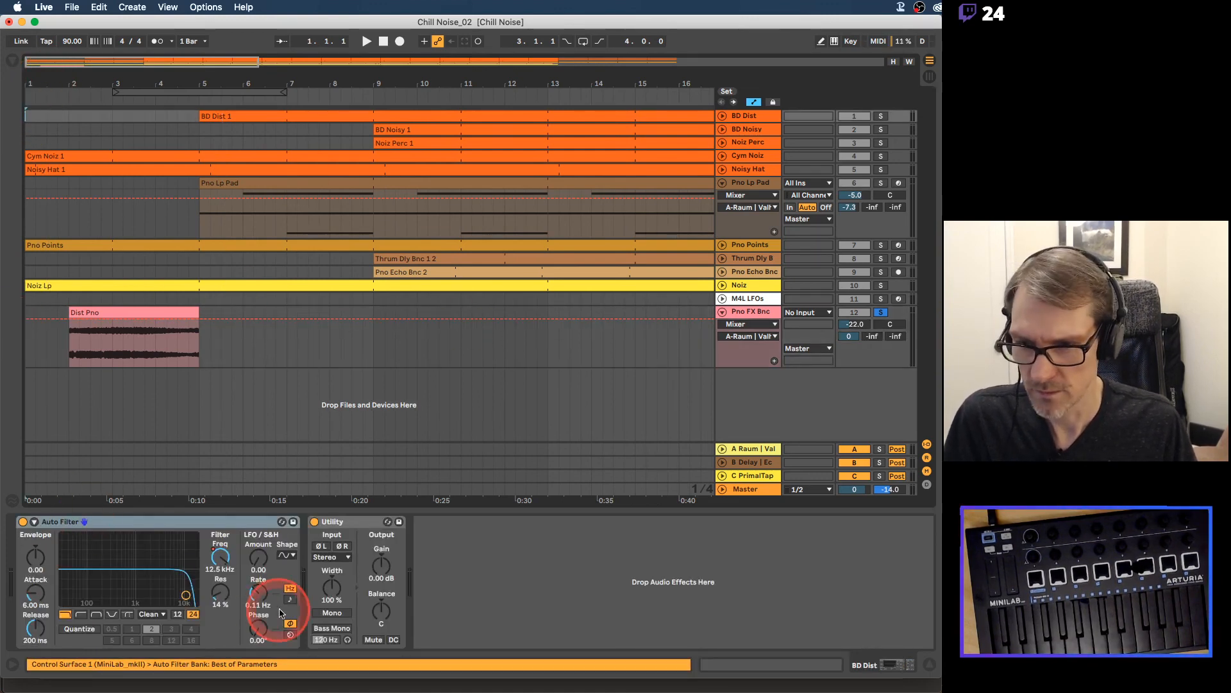
click(760, 321)
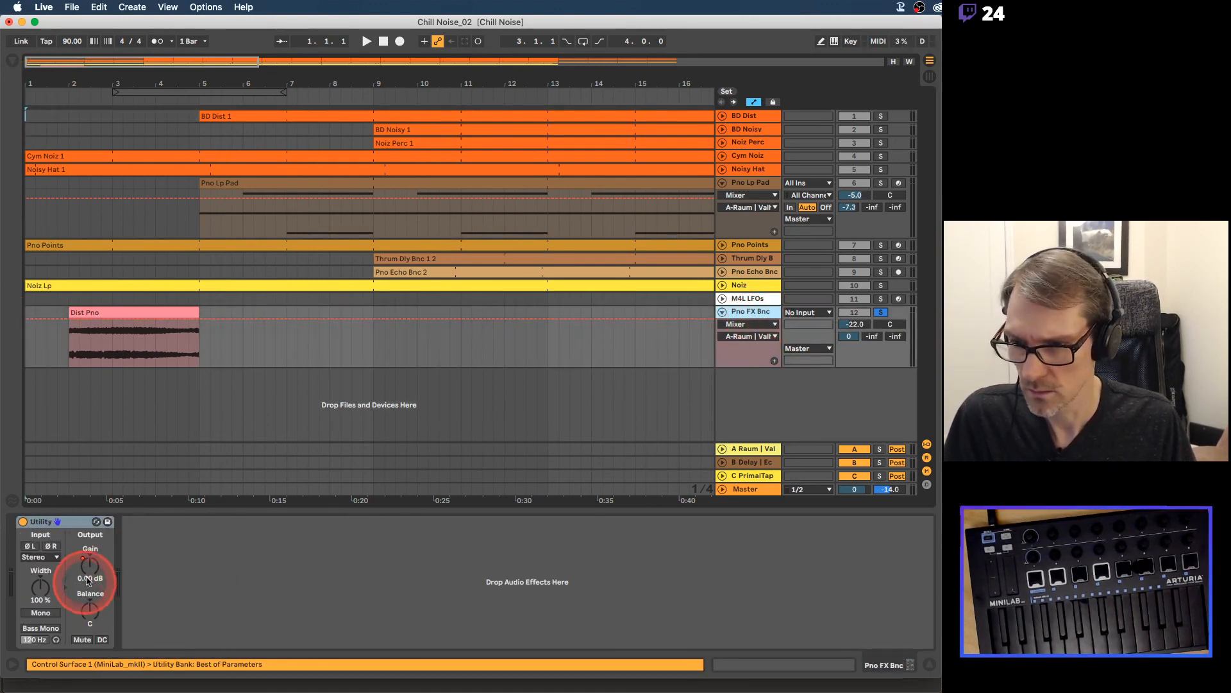
click(89, 565)
mouse_move(72, 365)
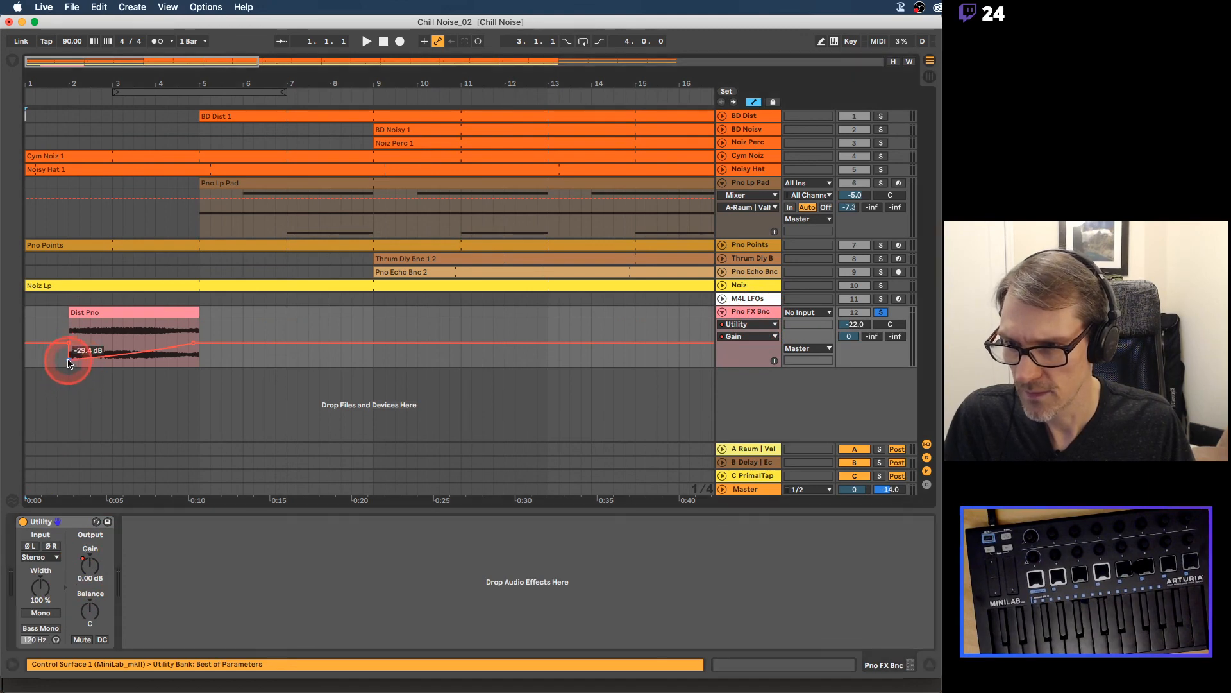
drag(69, 361, 71, 369)
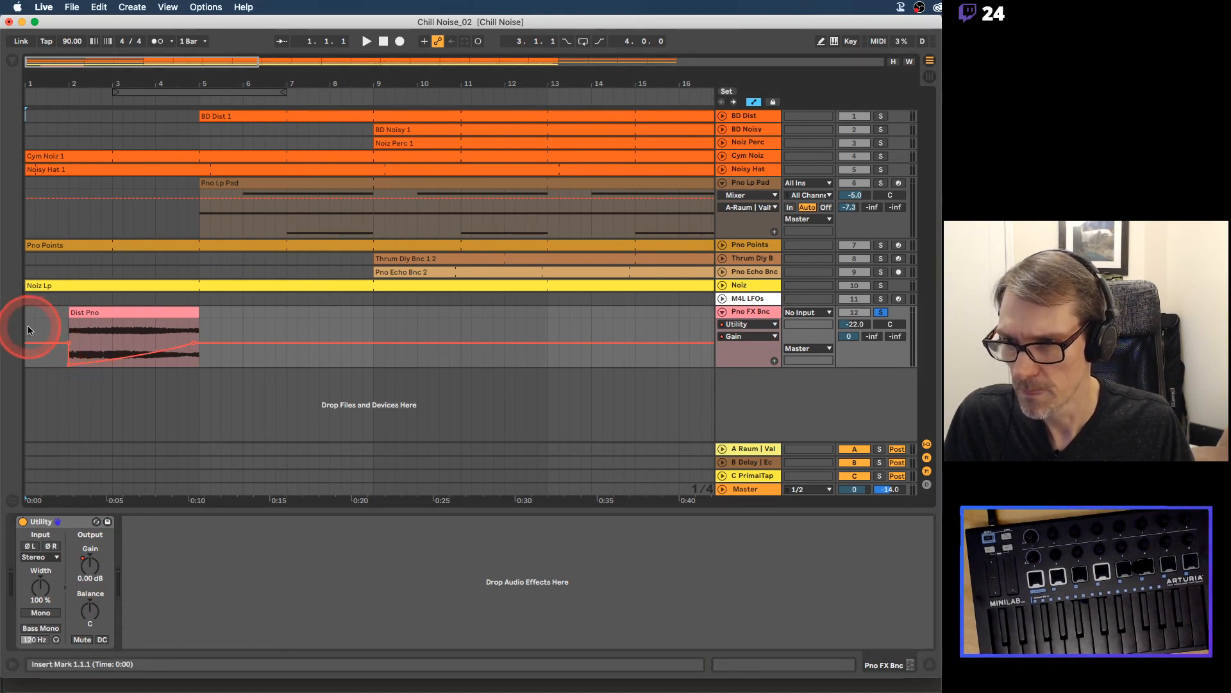
Step: Unsolo the Pno FX Bnc track and raise its volume to -18.9 dB while playing the arrangement from bar 1
click(880, 314)
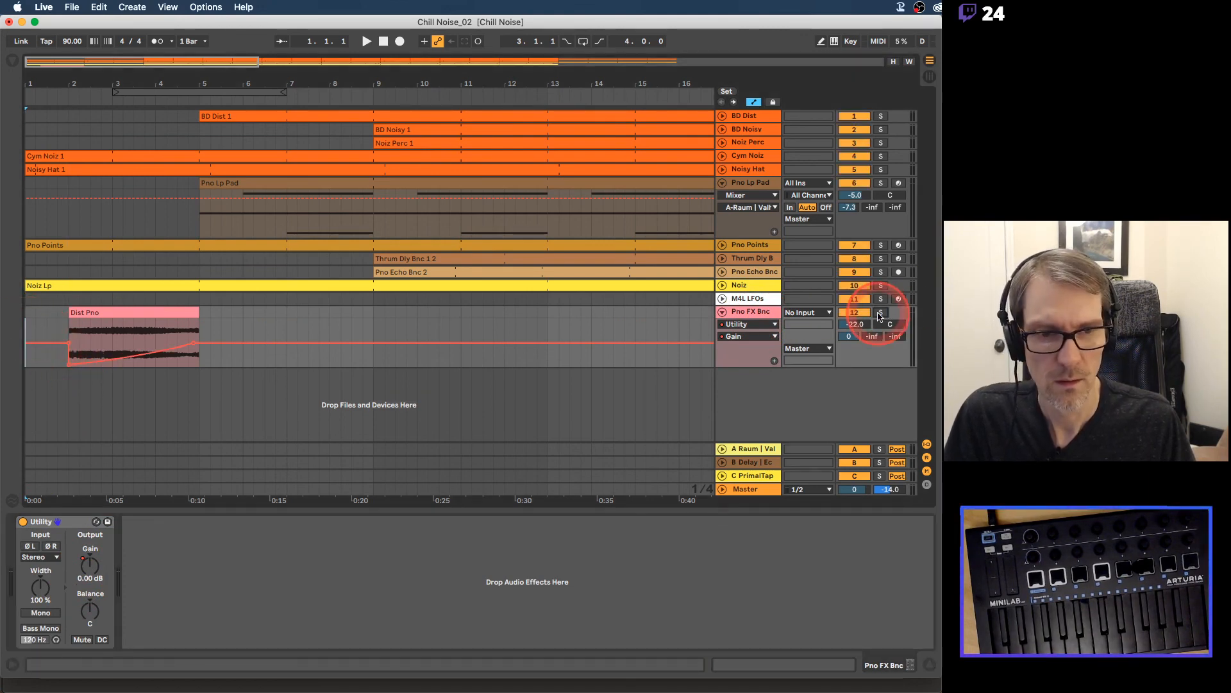
key(space)
click(861, 325)
drag(861, 325, 857, 323)
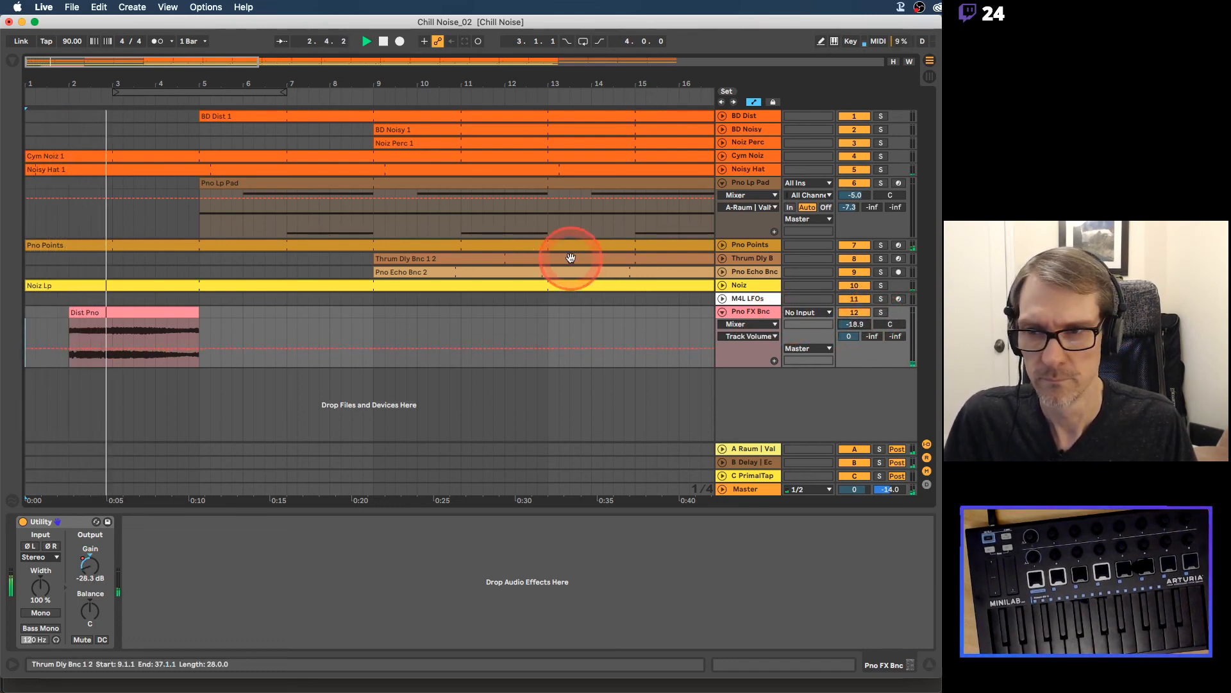
Step: Unfold the Cym Noiz track and trim the start of its Cym Noiz 1 clip to bar 5 during playback
click(722, 156)
click(104, 158)
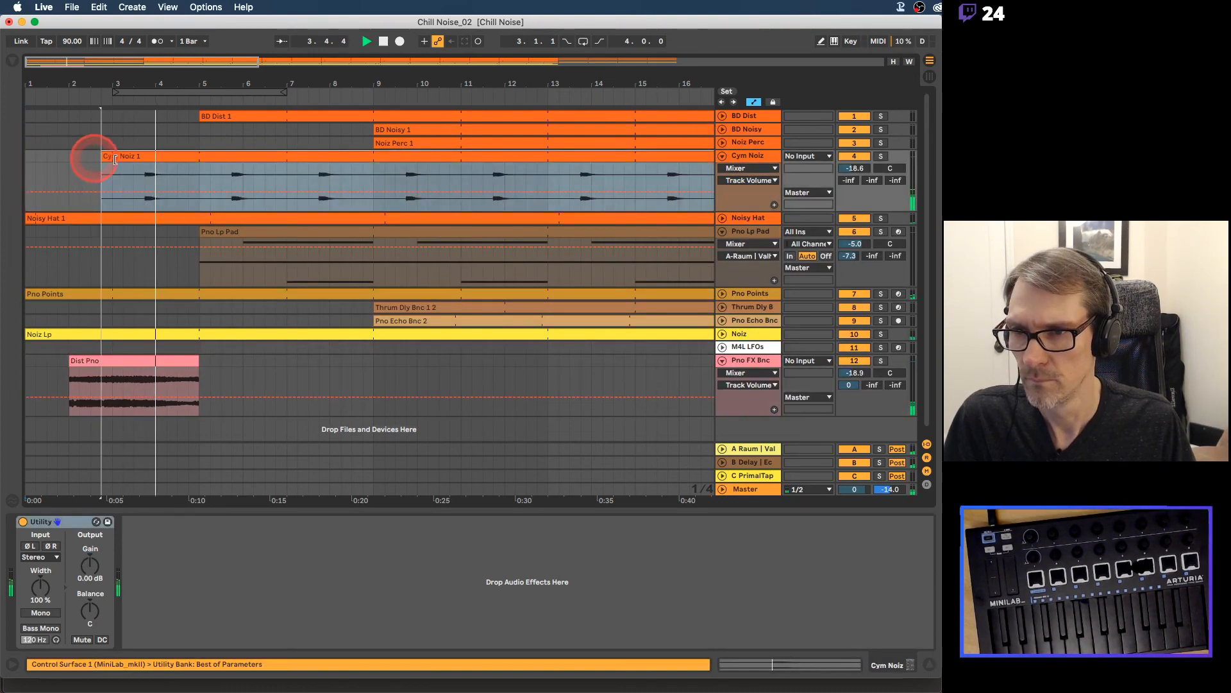
drag(115, 160, 198, 159)
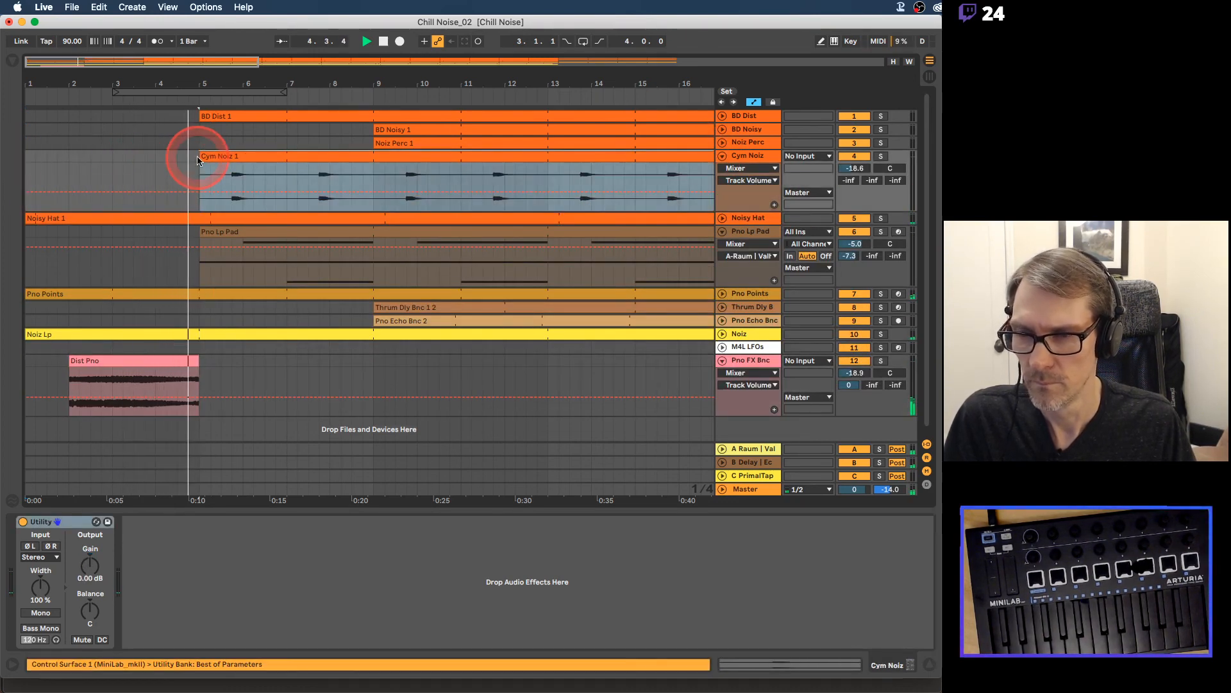
drag(191, 83, 191, 81)
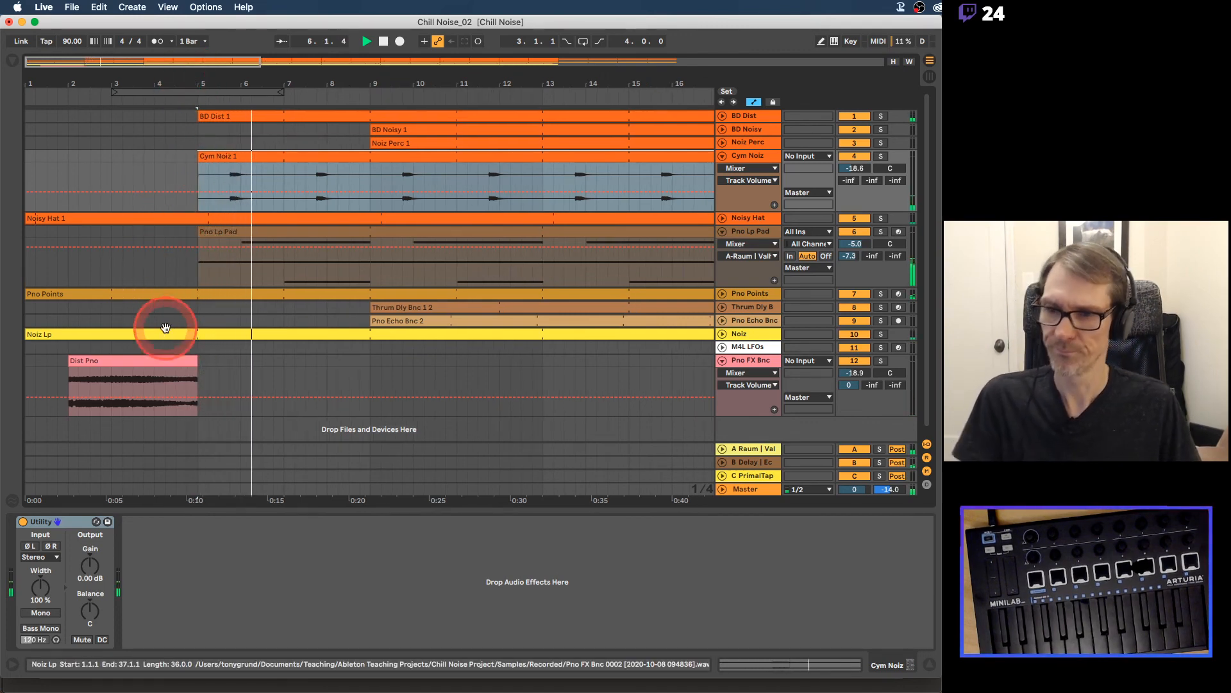
Step: Stop playback and nudge the Dist Pno clip slightly later so it starts just after beat 2.1.2
key(space)
mouse_move(141, 82)
mouse_down()
mouse_move(140, 98)
mouse_move(142, 83)
mouse_up()
drag(289, 358, 297, 364)
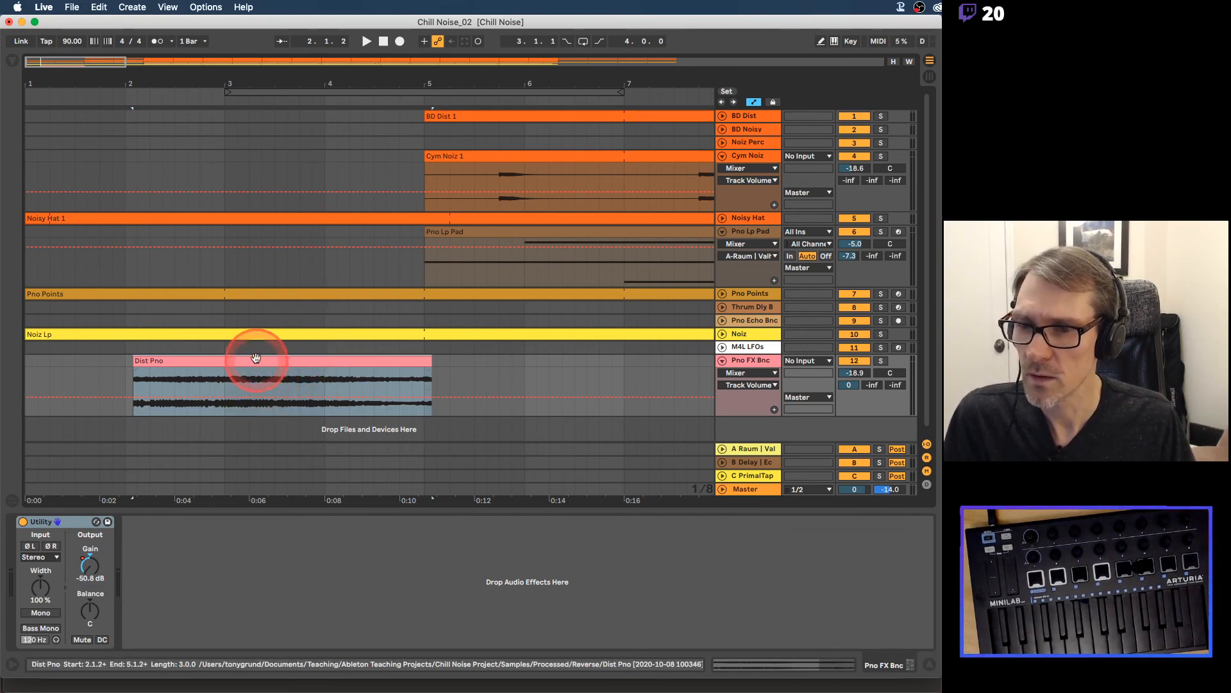
Step: Set Dist Pno's warp mode to Texture with -12 st transposition, and raise the Pno FX Bnc volume to -7.1 dB
double_click(366, 359)
click(157, 500)
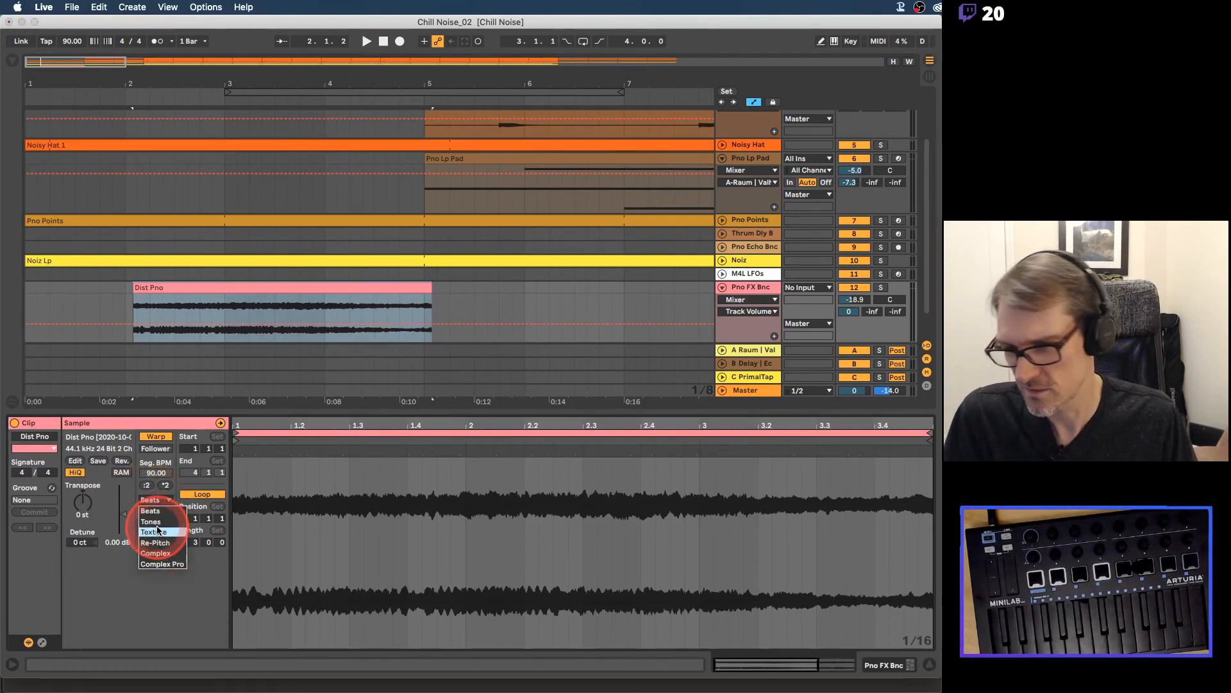
click(157, 530)
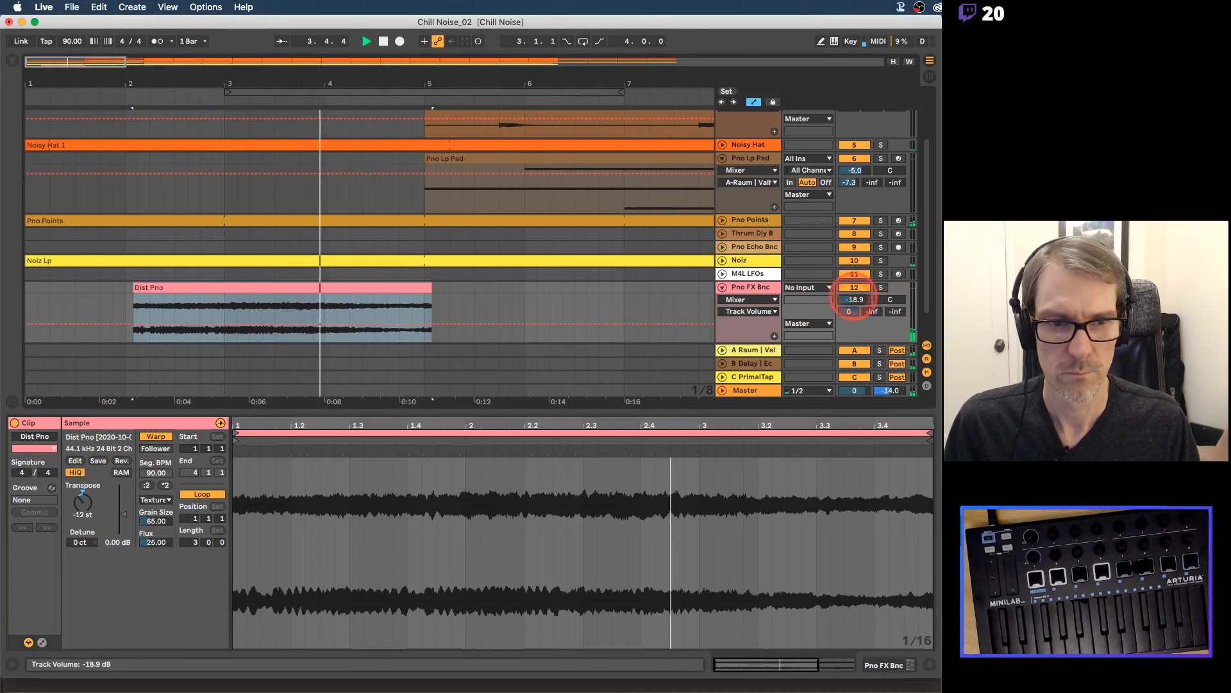
drag(854, 299, 854, 294)
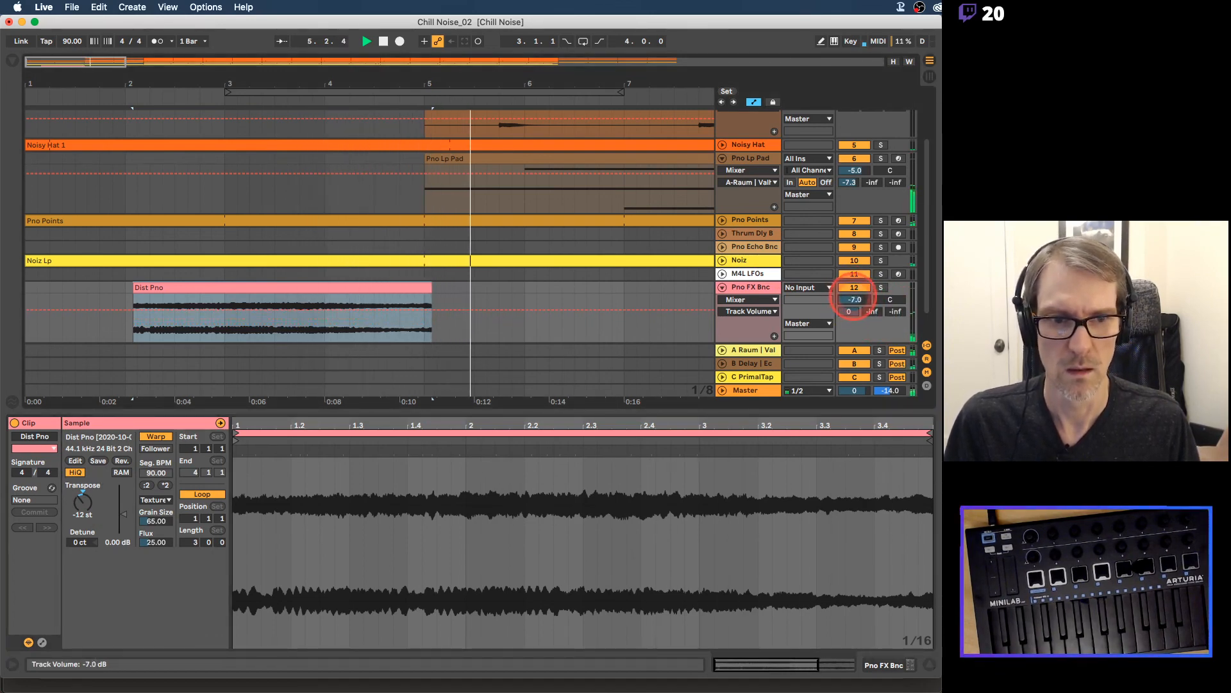
Step: Stop playback, hide the automation and add a short fade-out to the end of Dist Pno, starting around bar 5
click(420, 283)
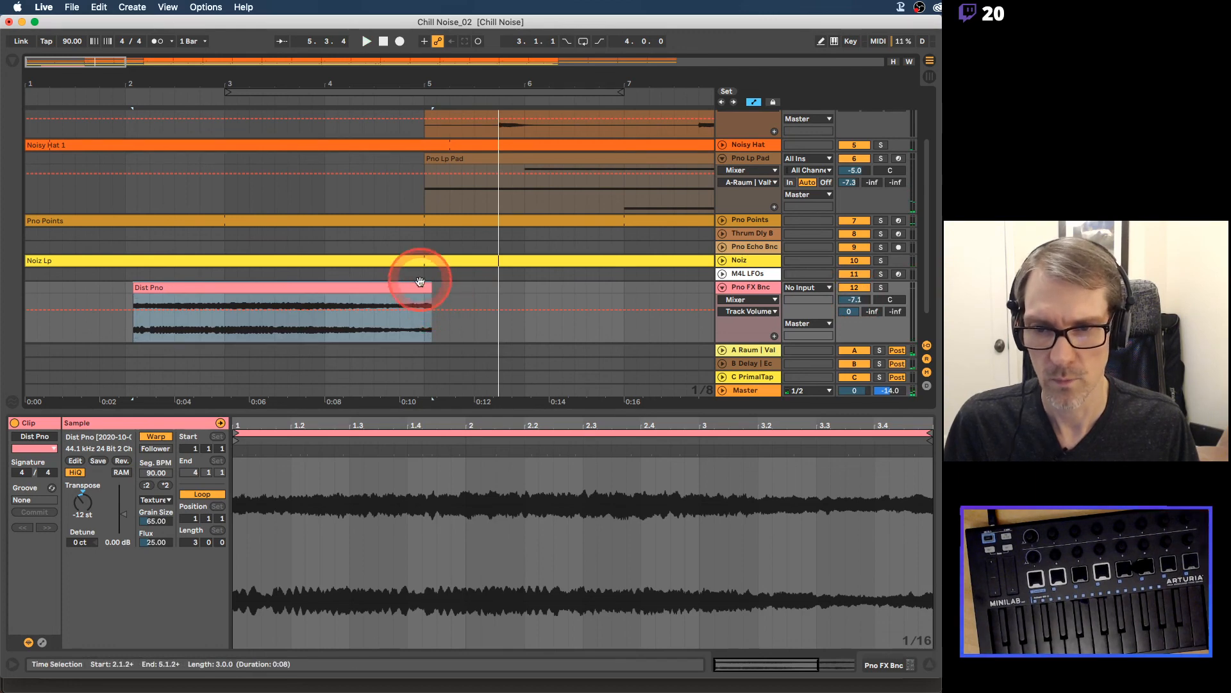
key(a)
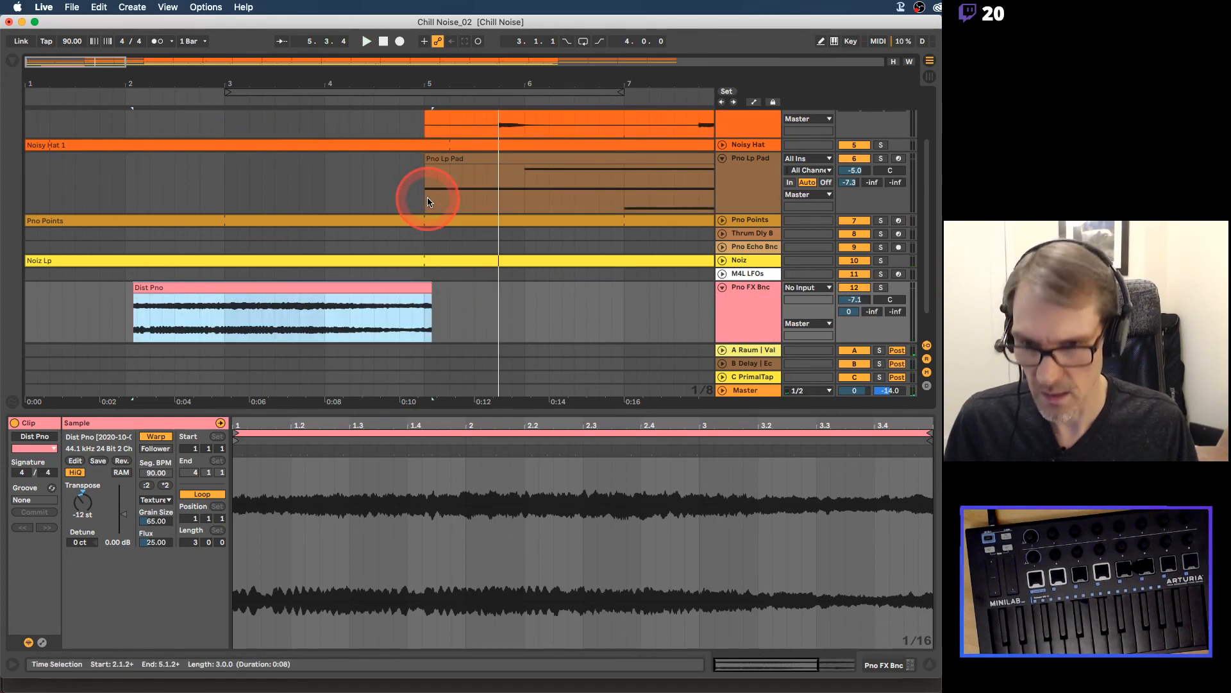
click(430, 300)
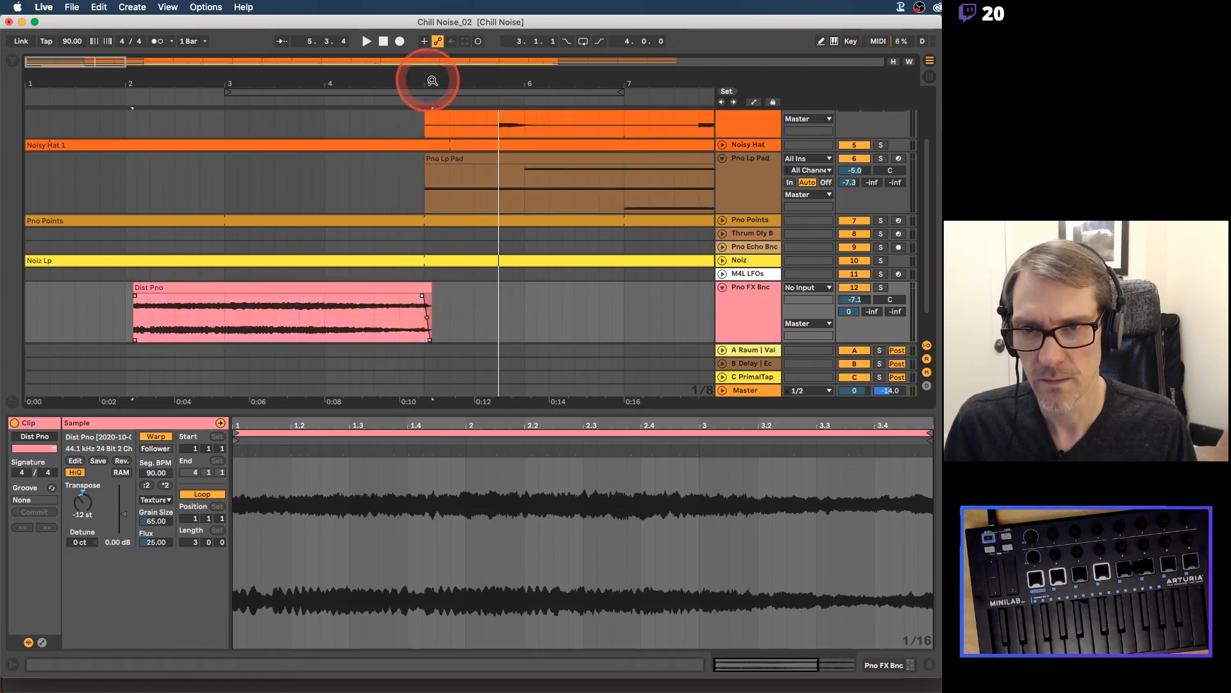
drag(432, 81, 434, 82)
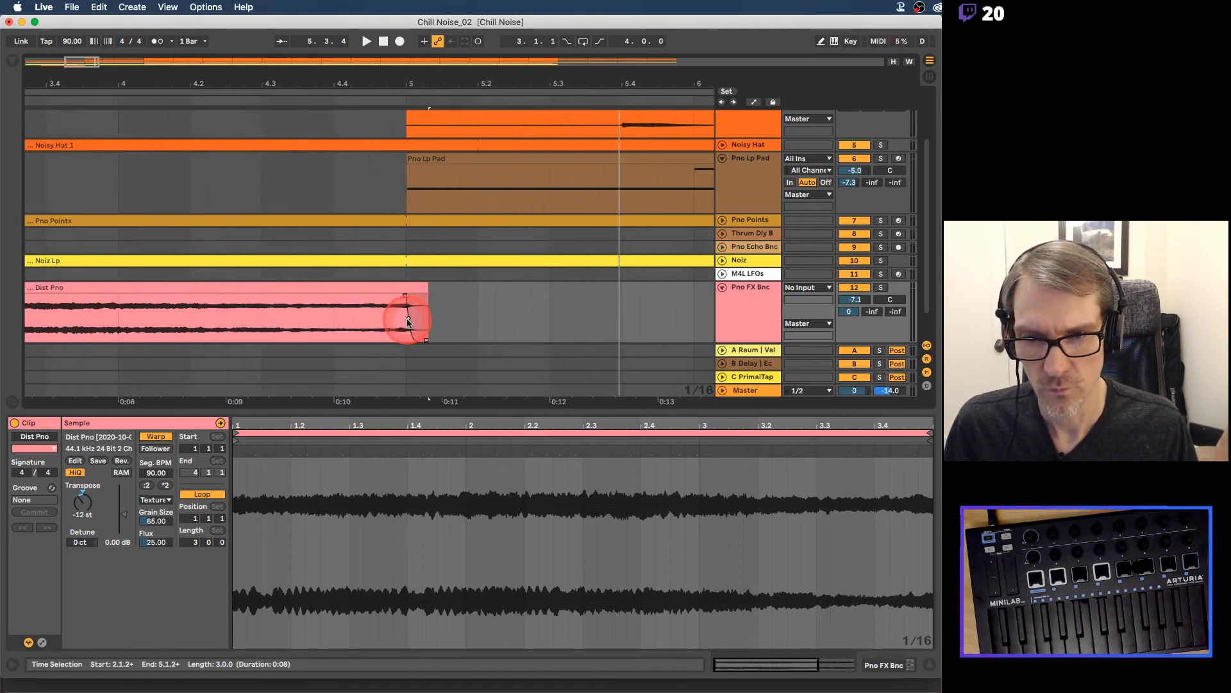
drag(406, 95, 50, 74)
Step: Play the arrangement from bar 1 and lower the Cym Noiz track's volume to -31.2 dB
click(105, 143)
key(space)
click(42, 147)
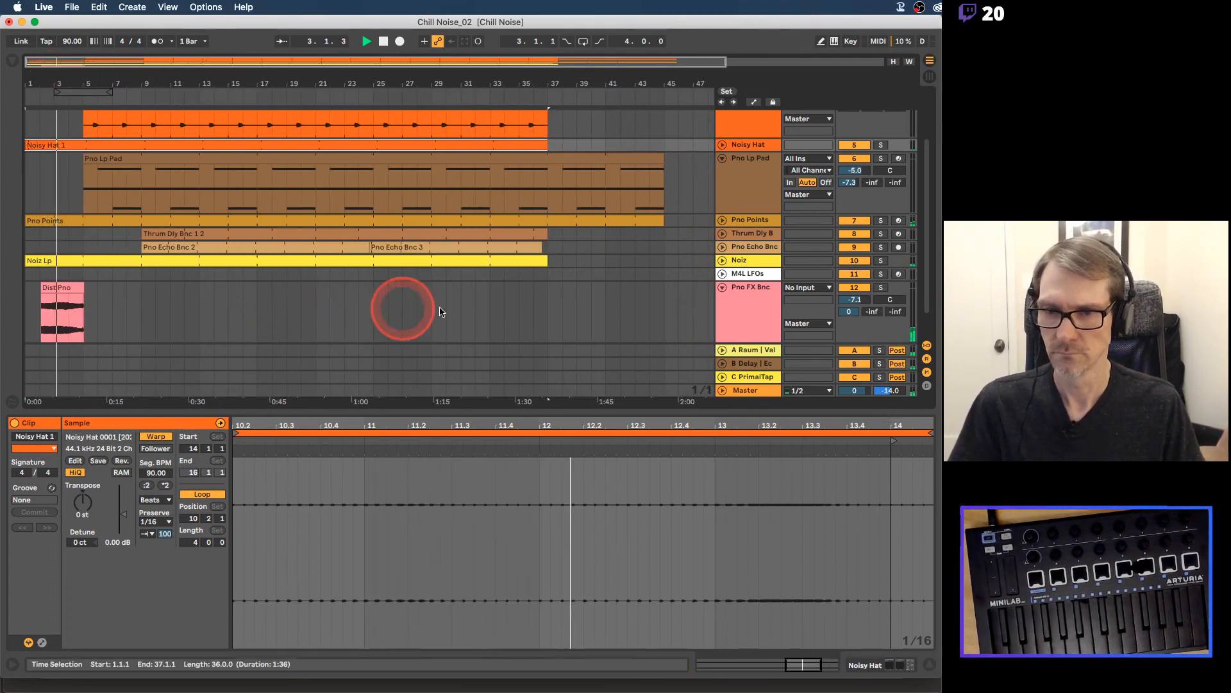
click(755, 301)
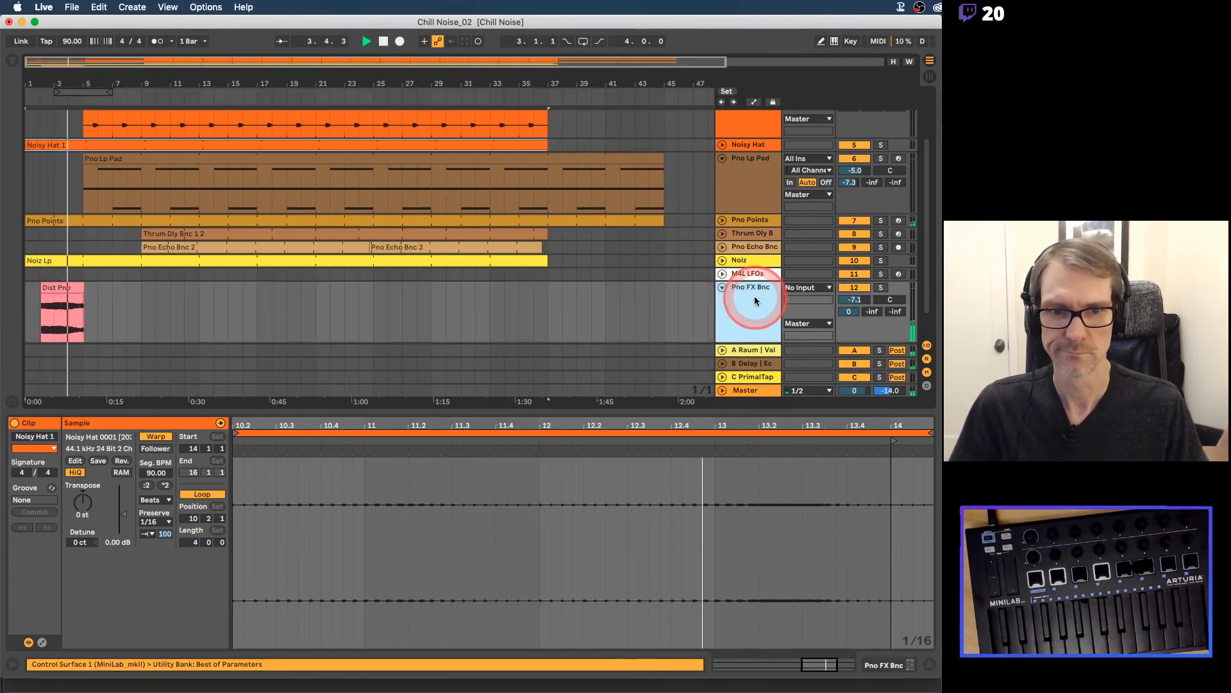
drag(344, 77, 286, 93)
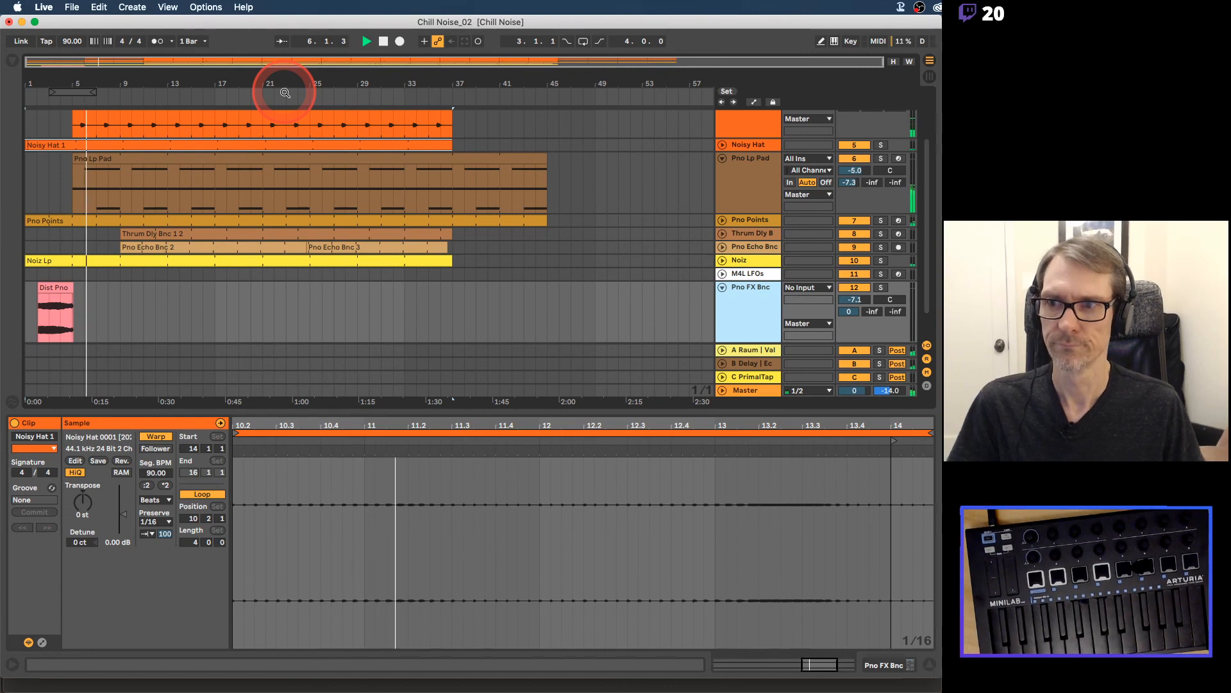
scroll(385, 160, up, 3)
drag(855, 168, 862, 168)
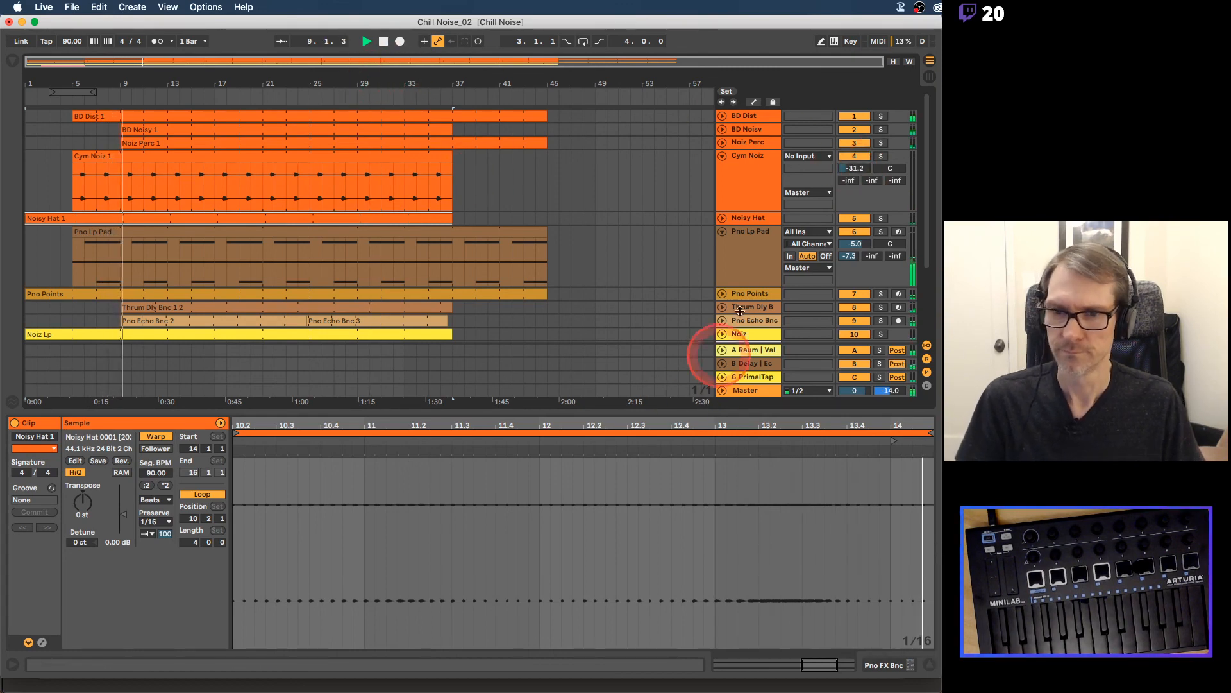
Step: Copy bars 1 to 7 of the Pno FX Bnc track, including Dist Pno, and paste them at bar 17
scroll(642, 243, down, 3)
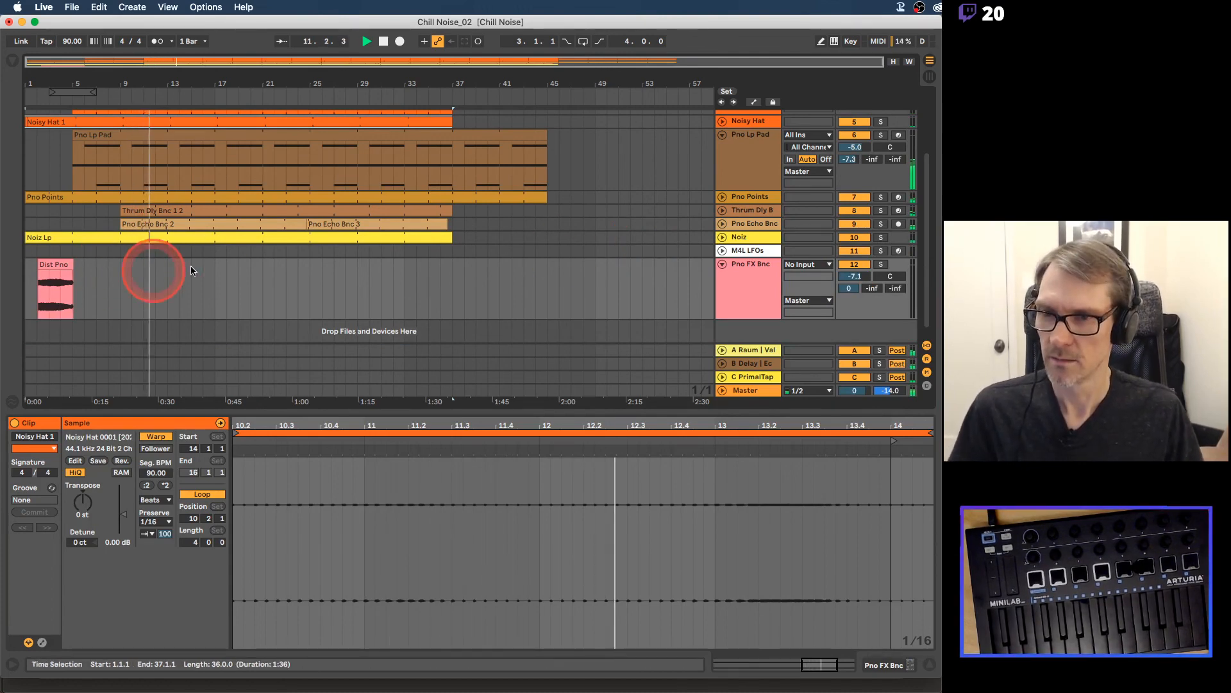
scroll(522, 225, up, 3)
scroll(522, 225, down, 3)
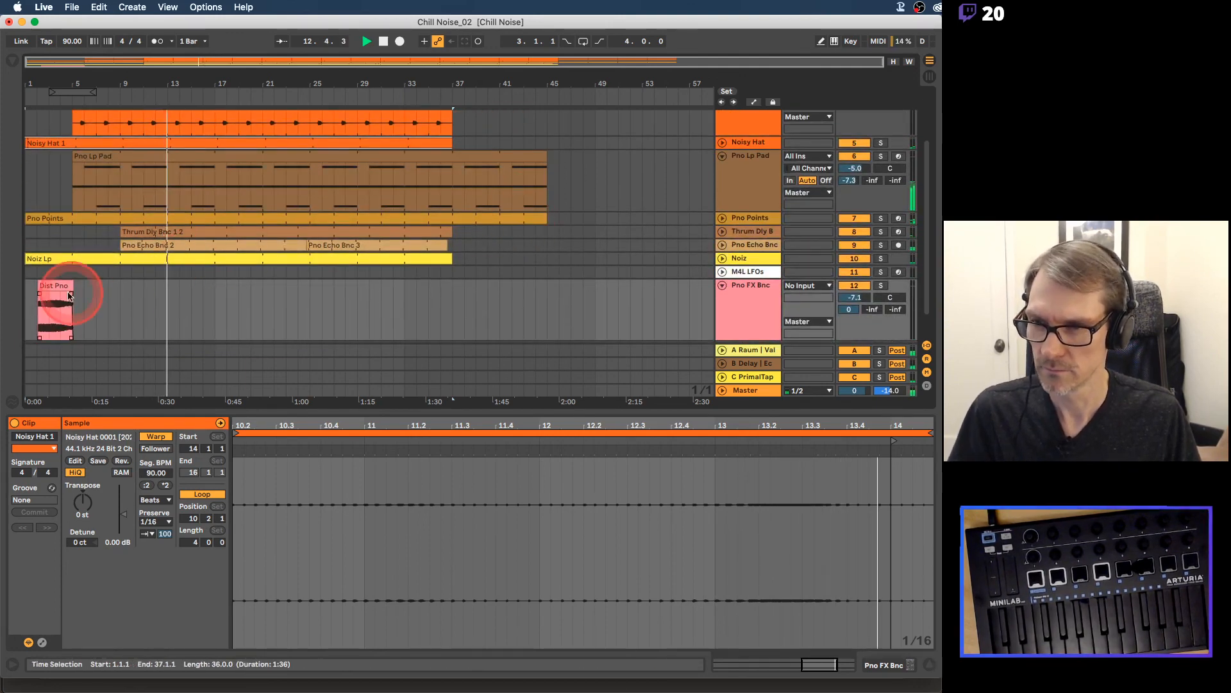
drag(25, 302, 81, 301)
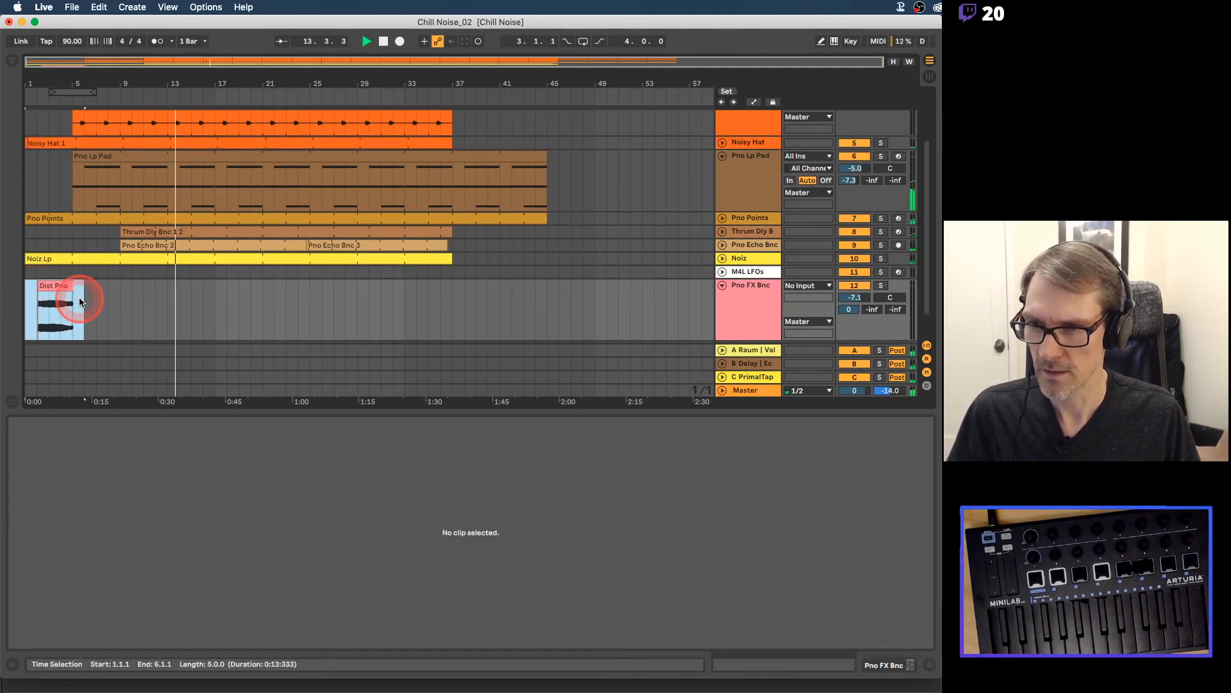
click(81, 302)
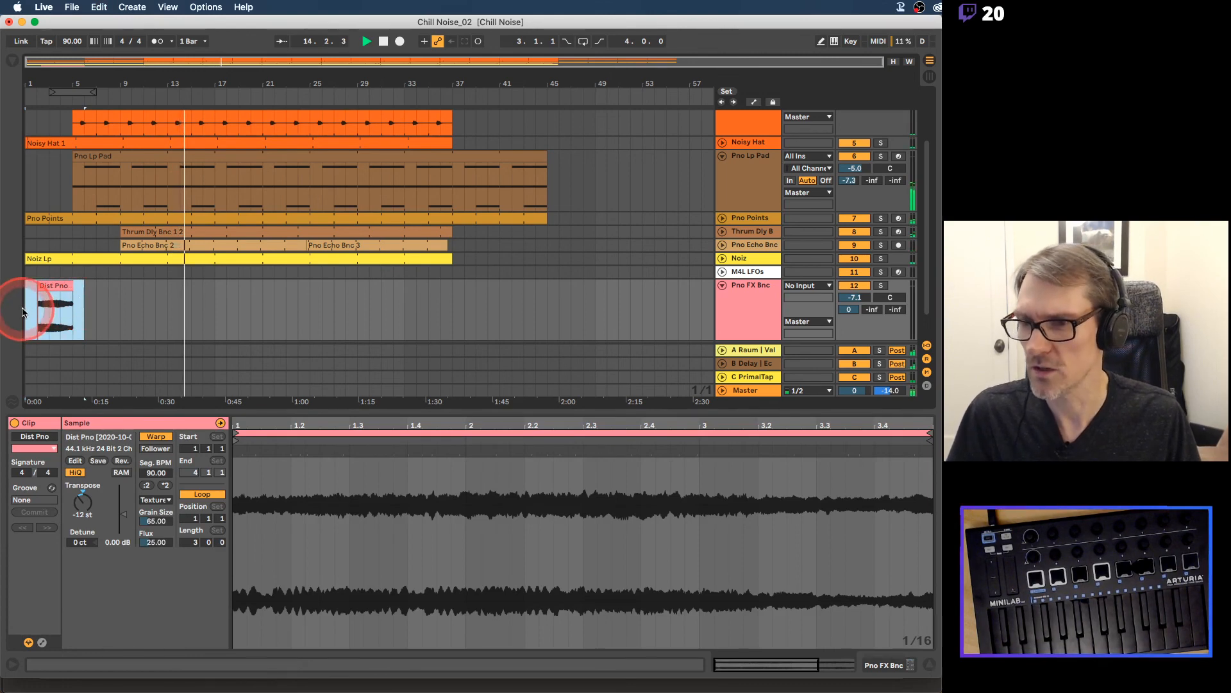
click(104, 302)
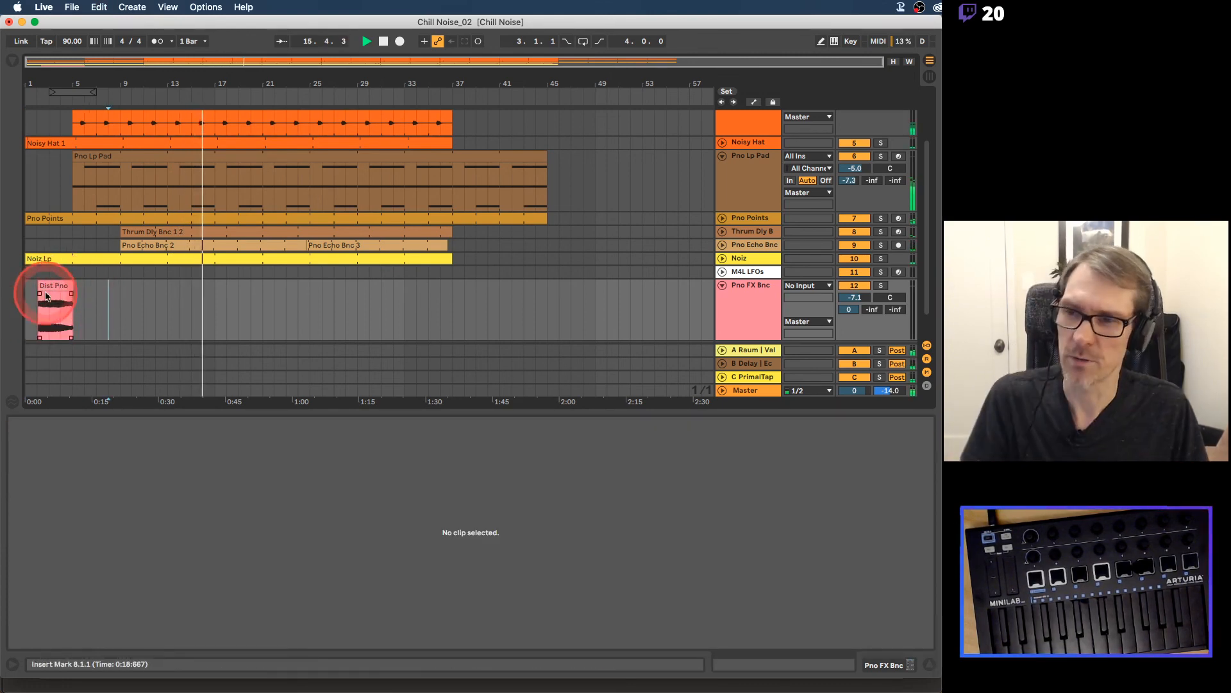
drag(28, 316, 92, 318)
key(super+c)
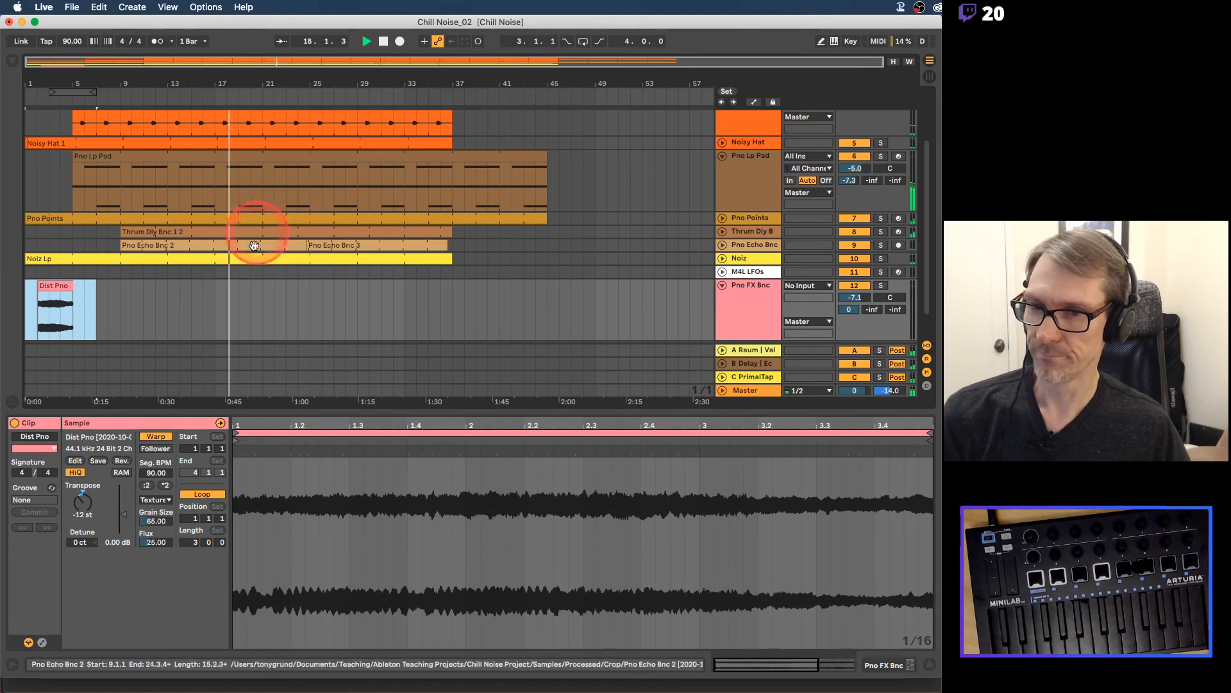
click(216, 309)
key(super+v)
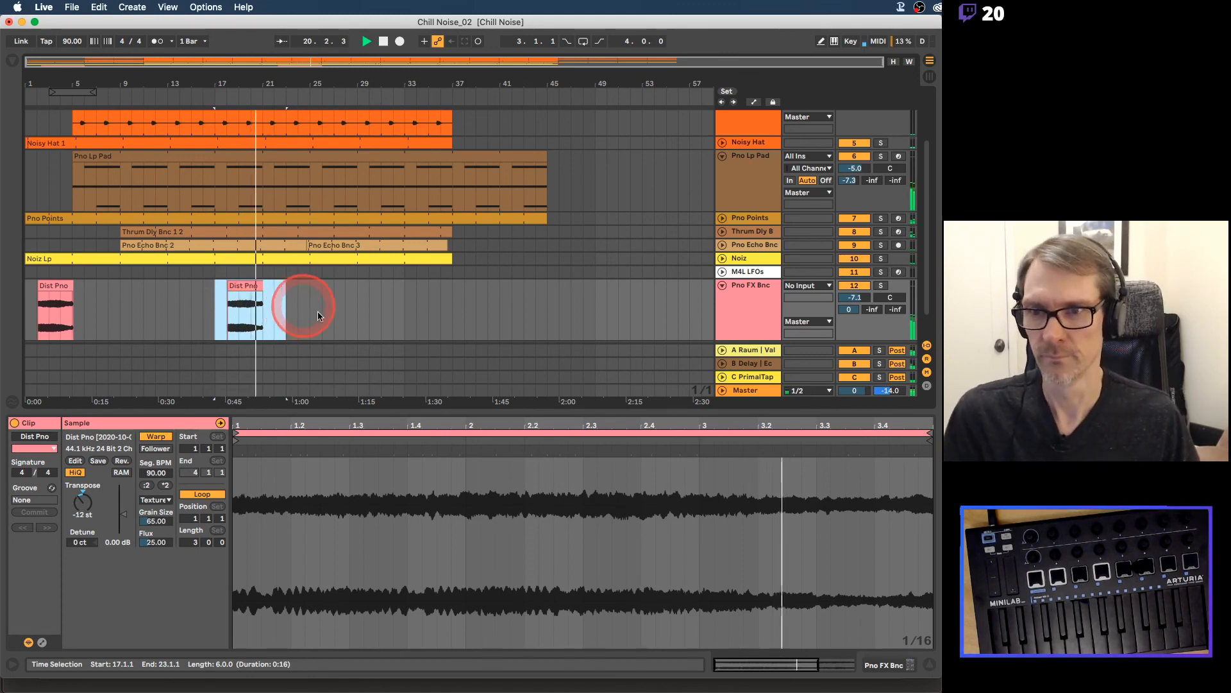
Step: Delete the Dist Pno copy pasted at bar 17 and paste the six-bar section at bar 21 instead
scroll(413, 294, up, 5)
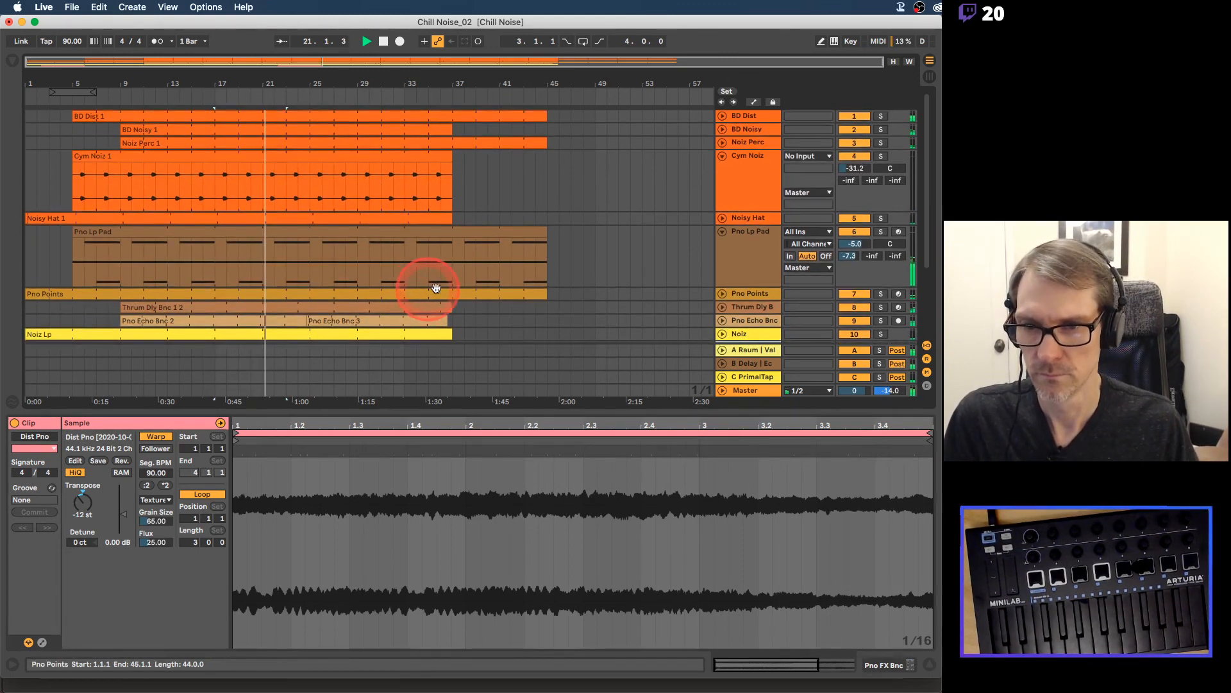
scroll(690, 324, down, 5)
scroll(691, 324, up, 1)
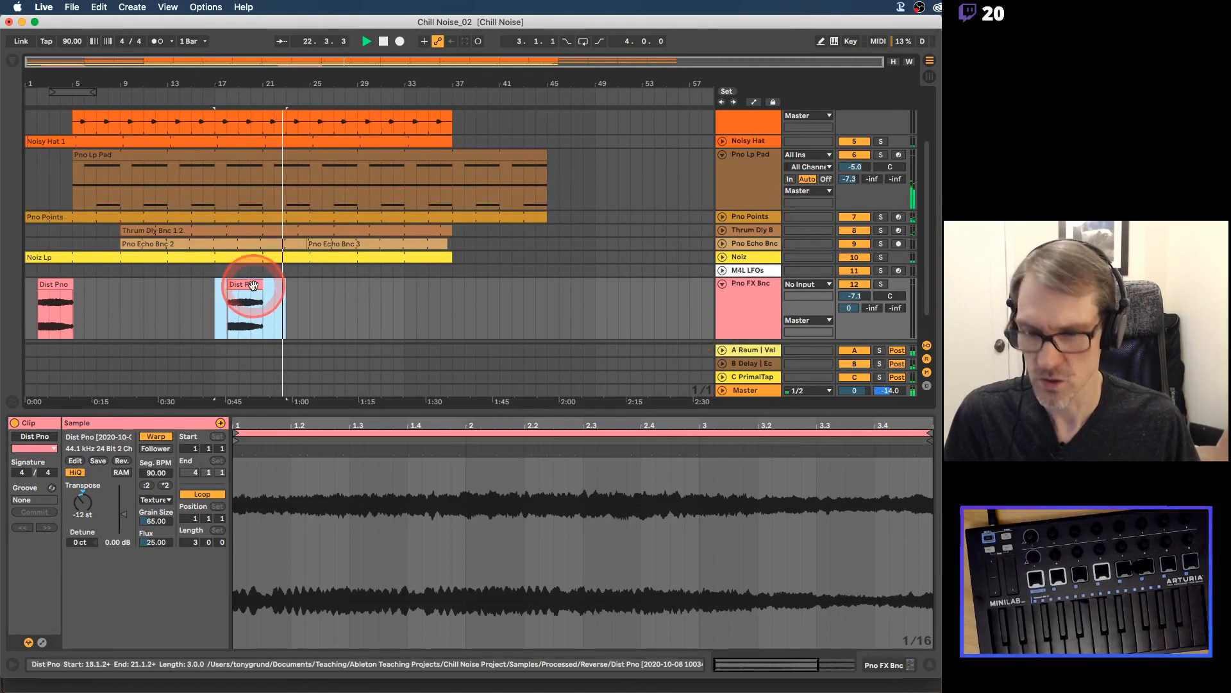
key(Delete)
click(267, 295)
key(super+v)
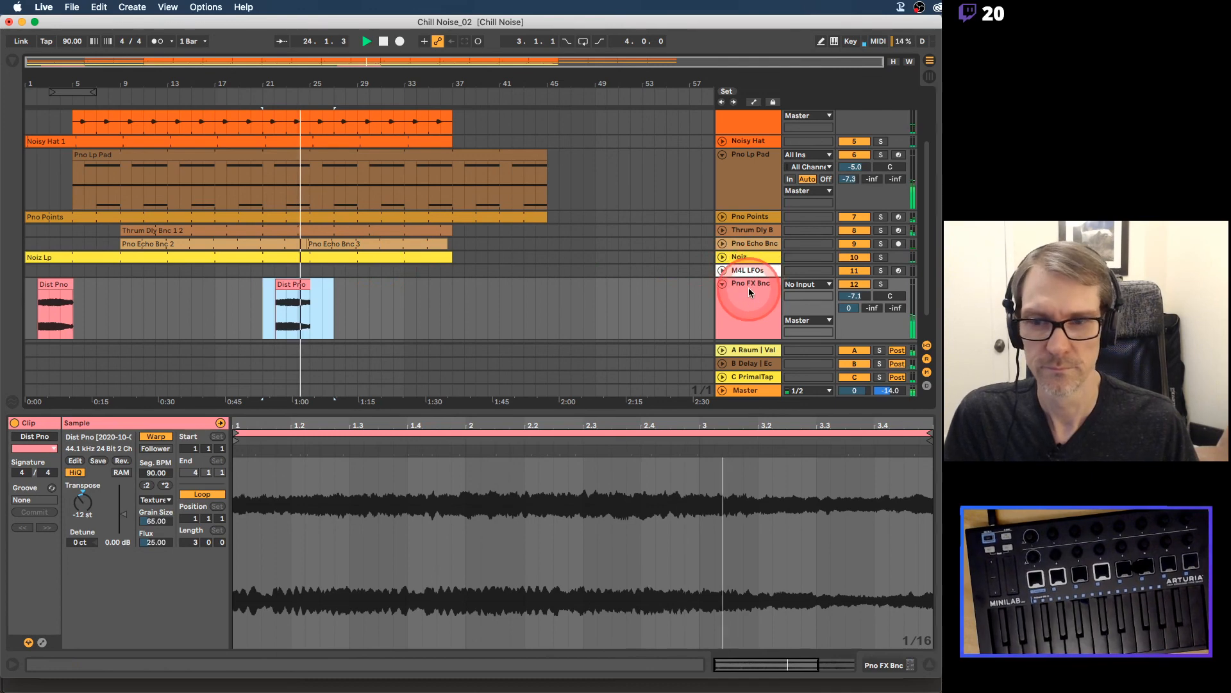
drag(308, 88, 307, 84)
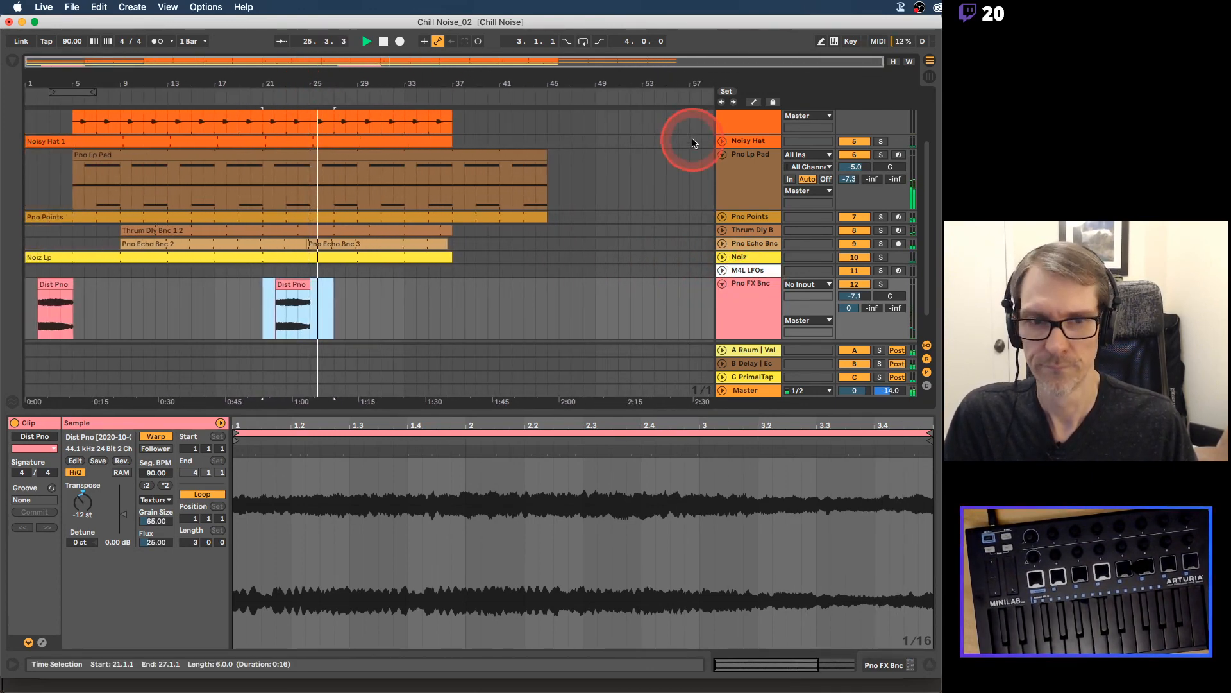
Step: Paste another six-bar Dist Pno section at bar 33, and fold the Pno Lp Pad, Pno FX Bnc and Cym Noiz tracks
click(722, 154)
click(722, 236)
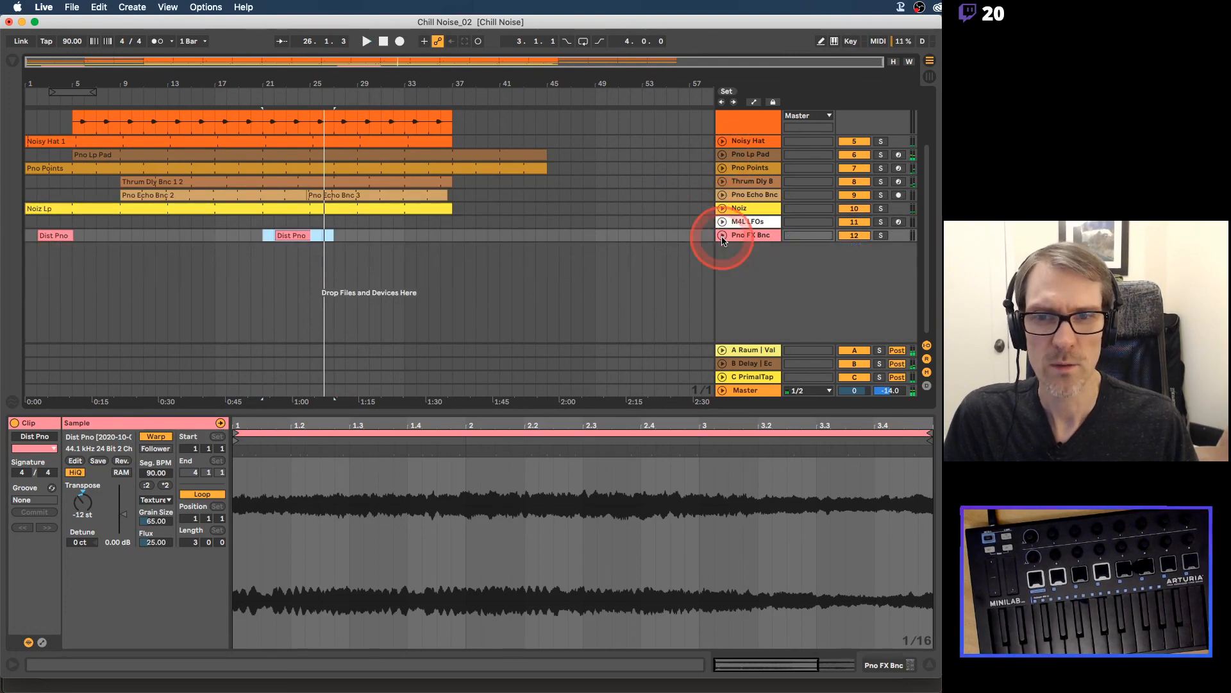
click(418, 233)
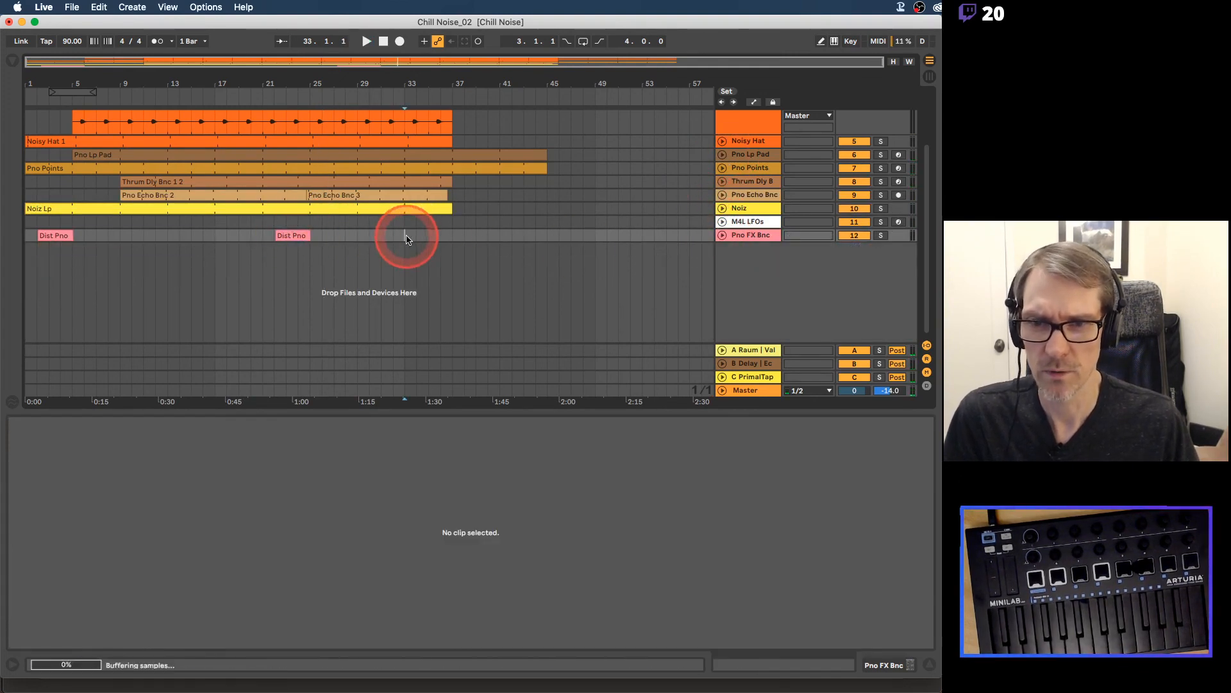
key(super+v)
scroll(585, 209, up, 3)
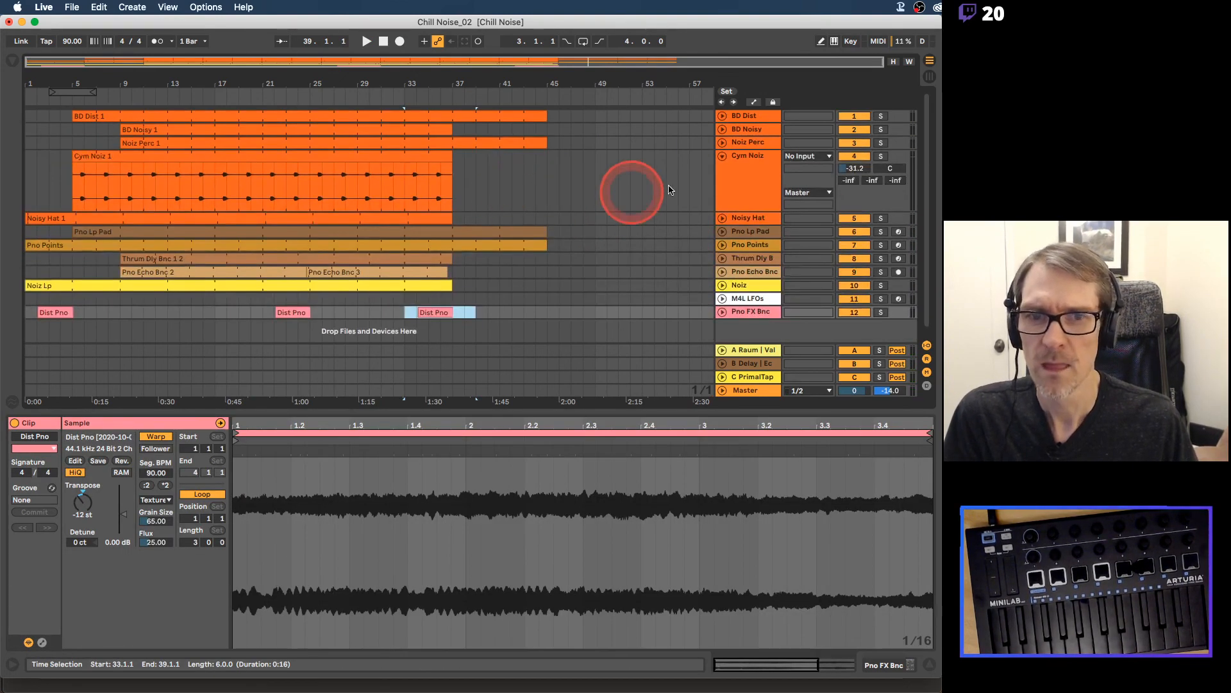
click(722, 156)
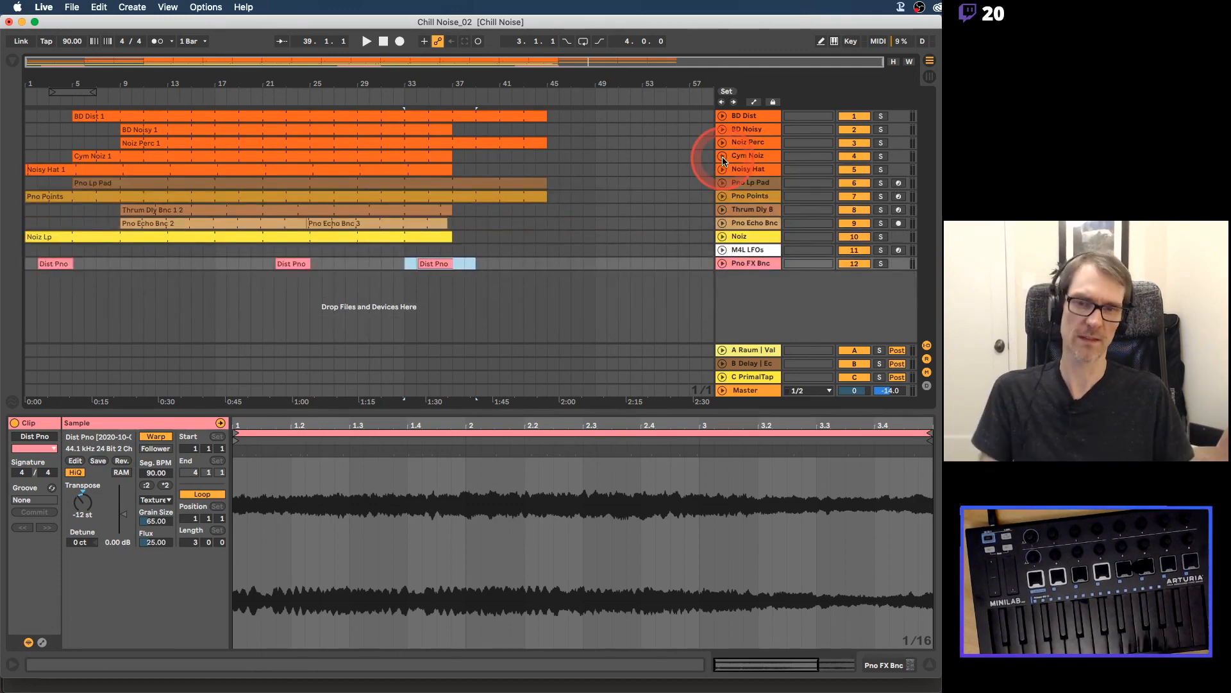
click(467, 142)
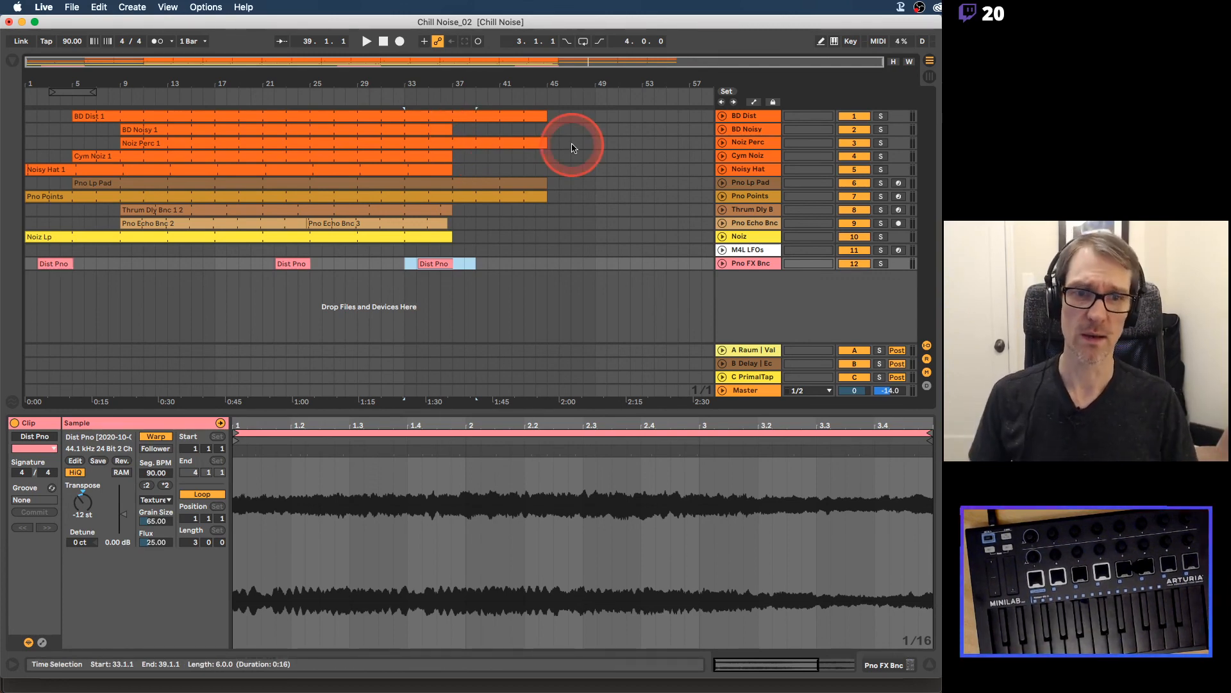
Step: Solo the Pno Points track, audition it briefly from bar 33, and set the start position back to bar 1
click(752, 195)
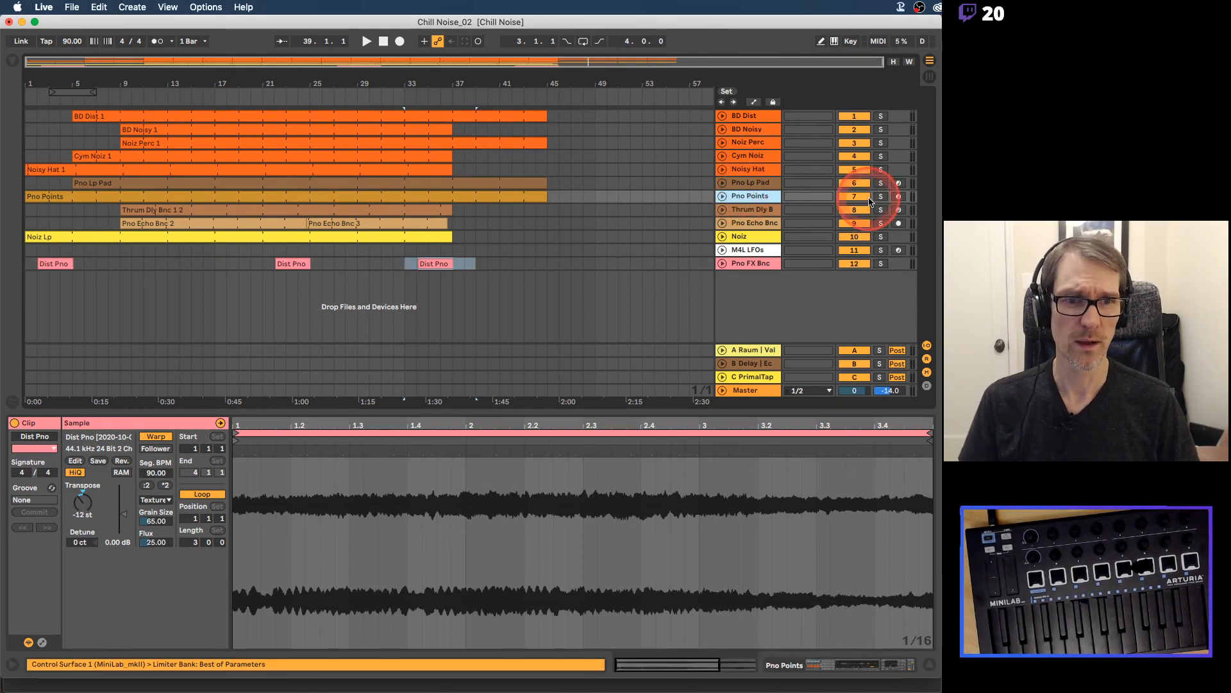
click(881, 197)
key(space)
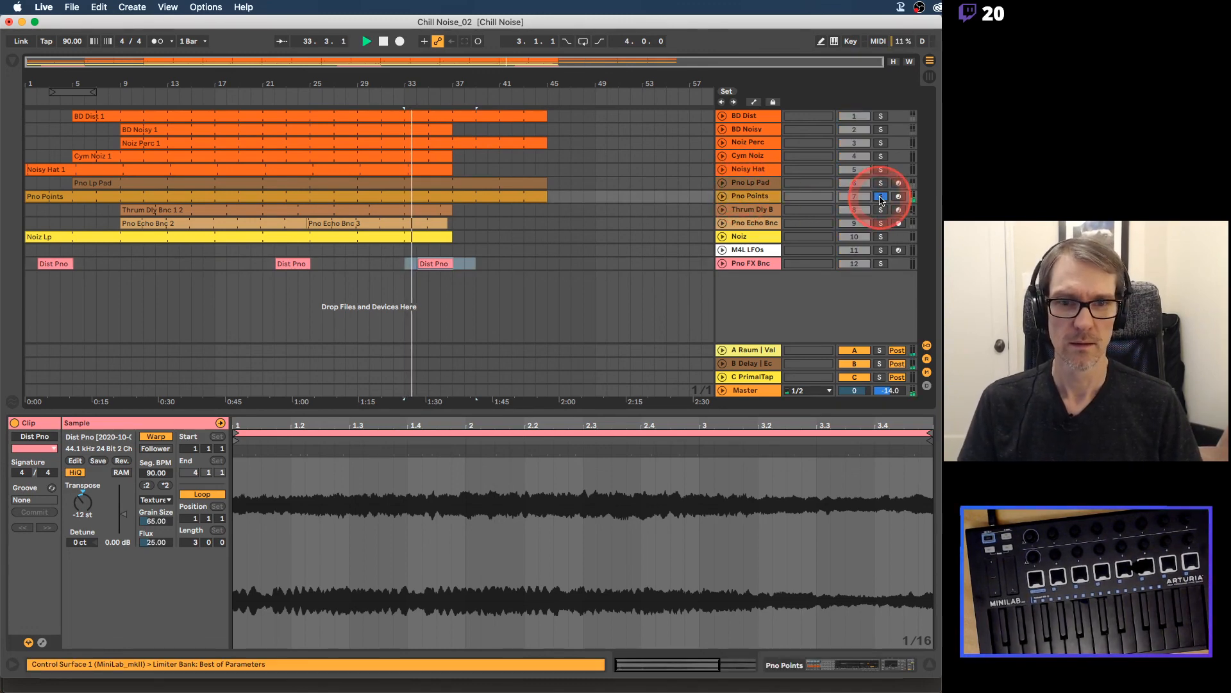
click(842, 198)
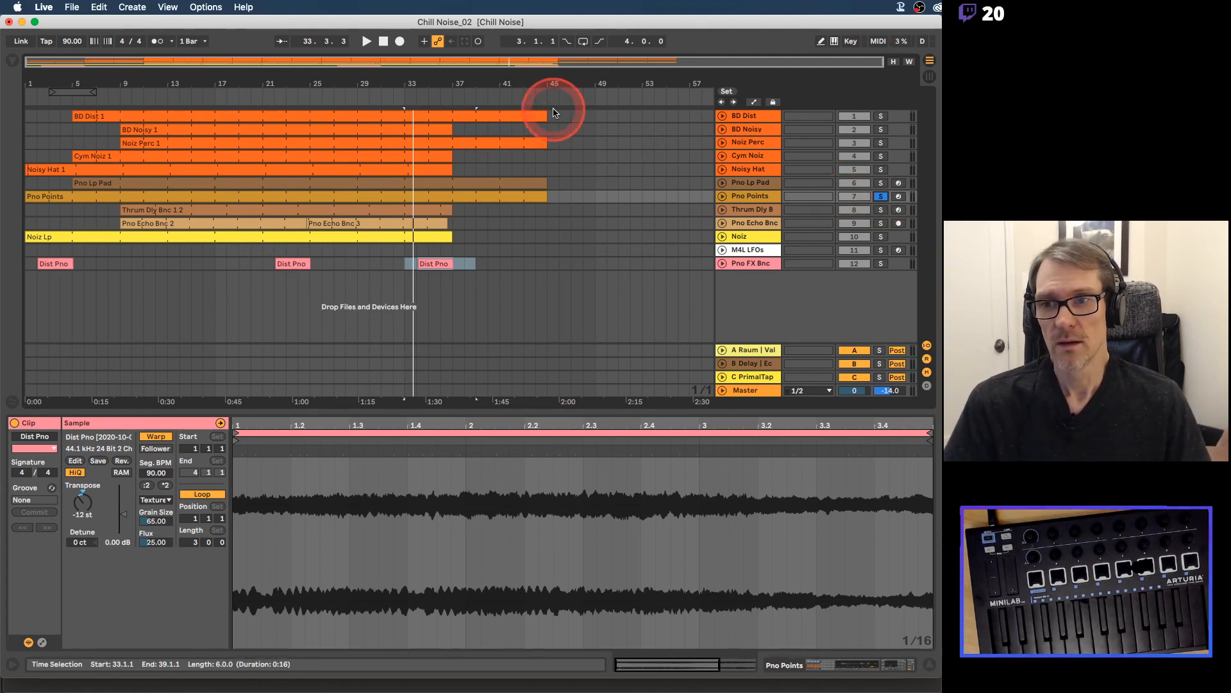
click(29, 264)
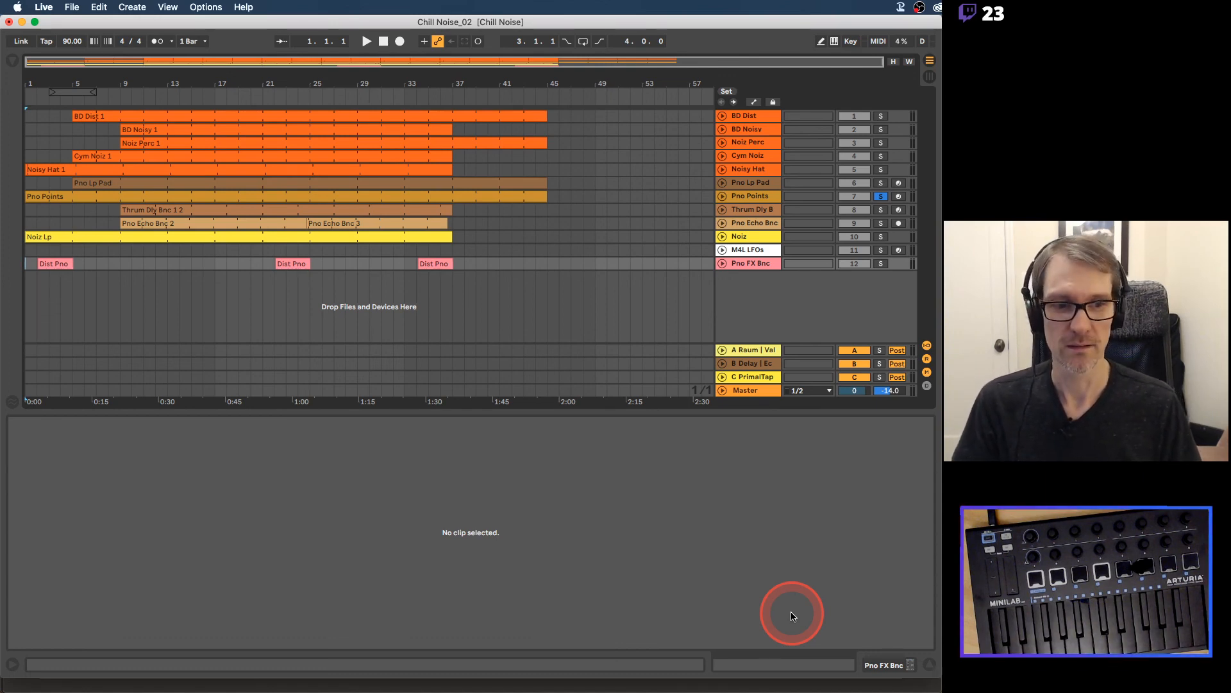
key(super+Tab)
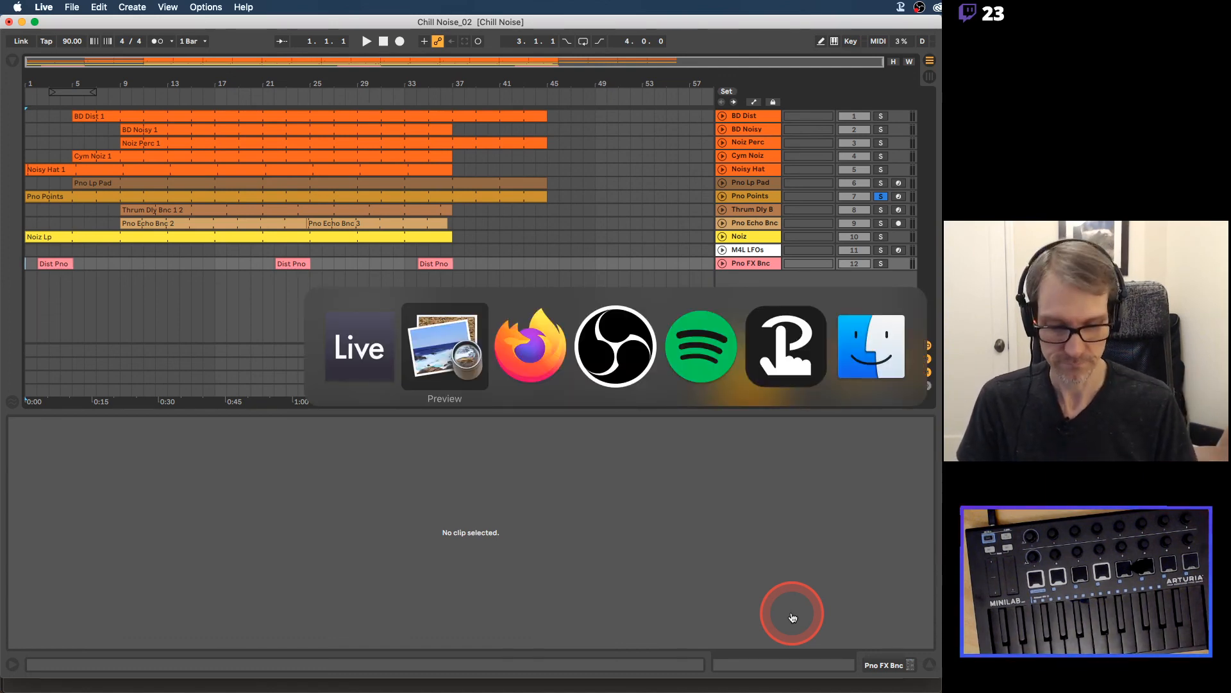
key(super+Tab)
key(super+Tab)
key(super+Tab)
key(super+Tab)
key(super+Tab)
key(super+Tab)
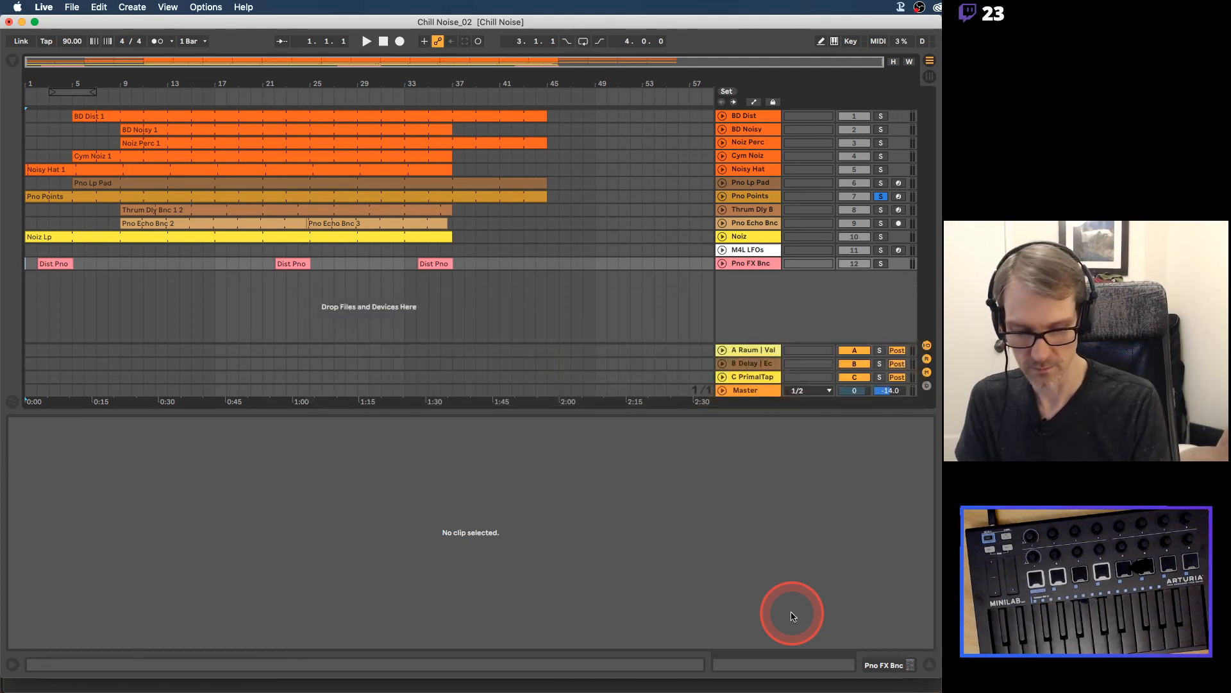